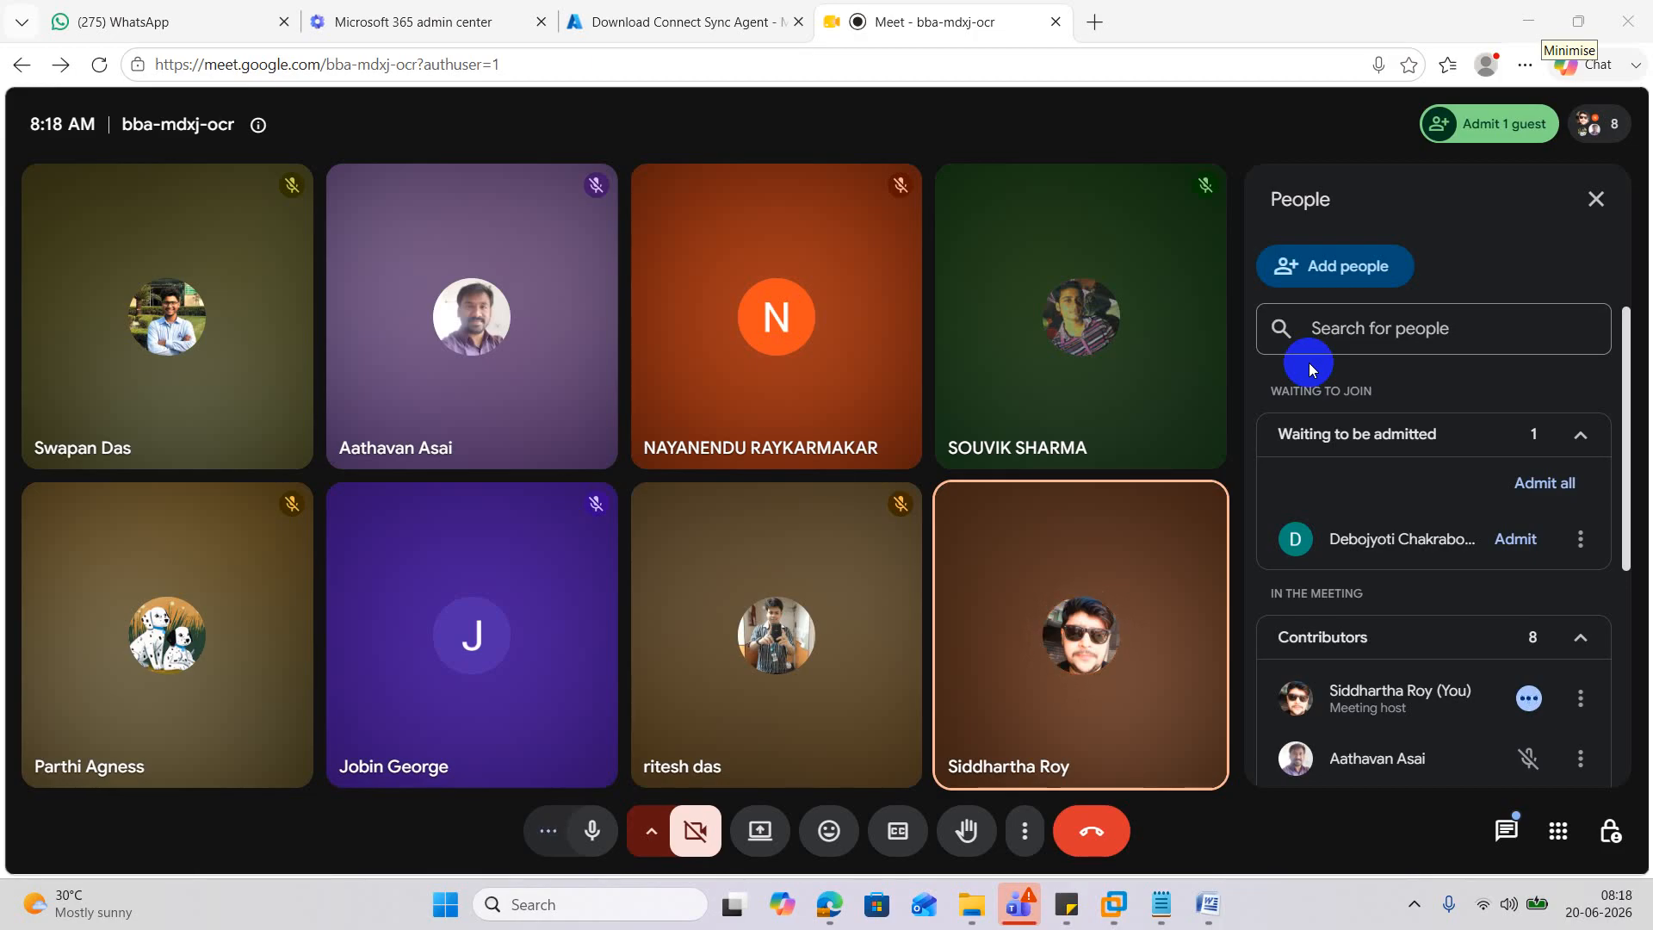
Switch to the Azure Microsoft Entra Connect Get started page, leaving the Meet call floating.
{"action": "left_click", "coordinate": [656, 23]}
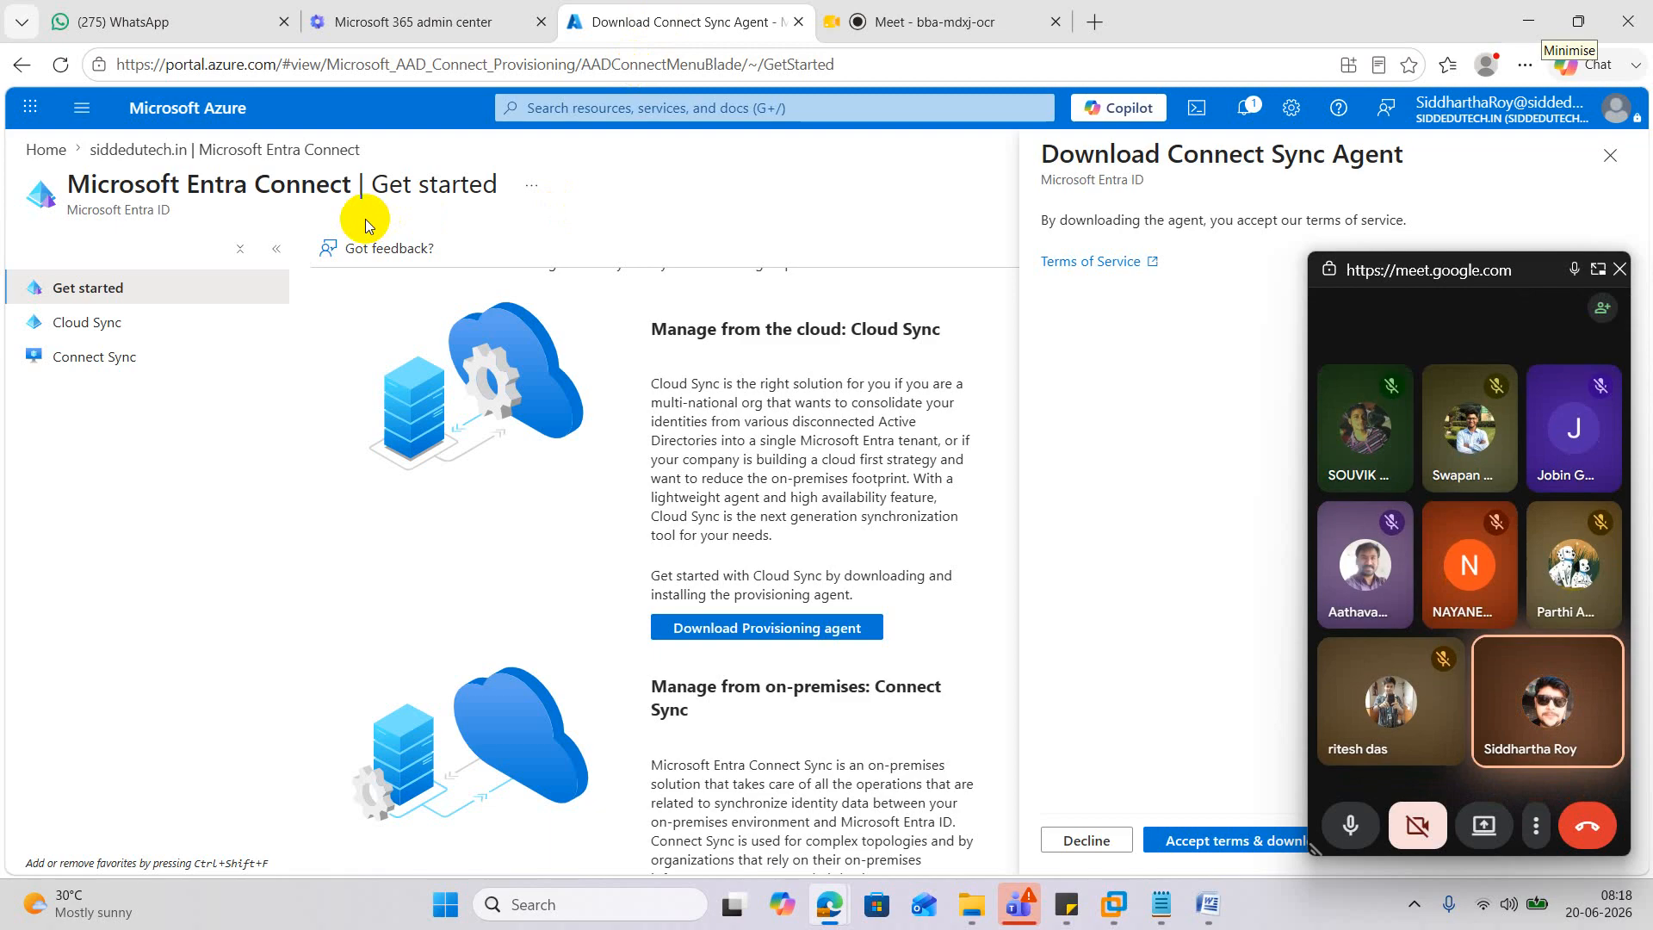
Open the siddedutech.in Microsoft Entra ID overview from Home, then tuck Meet aside and minimise Edge.
{"action": "left_click", "coordinate": [47, 152]}
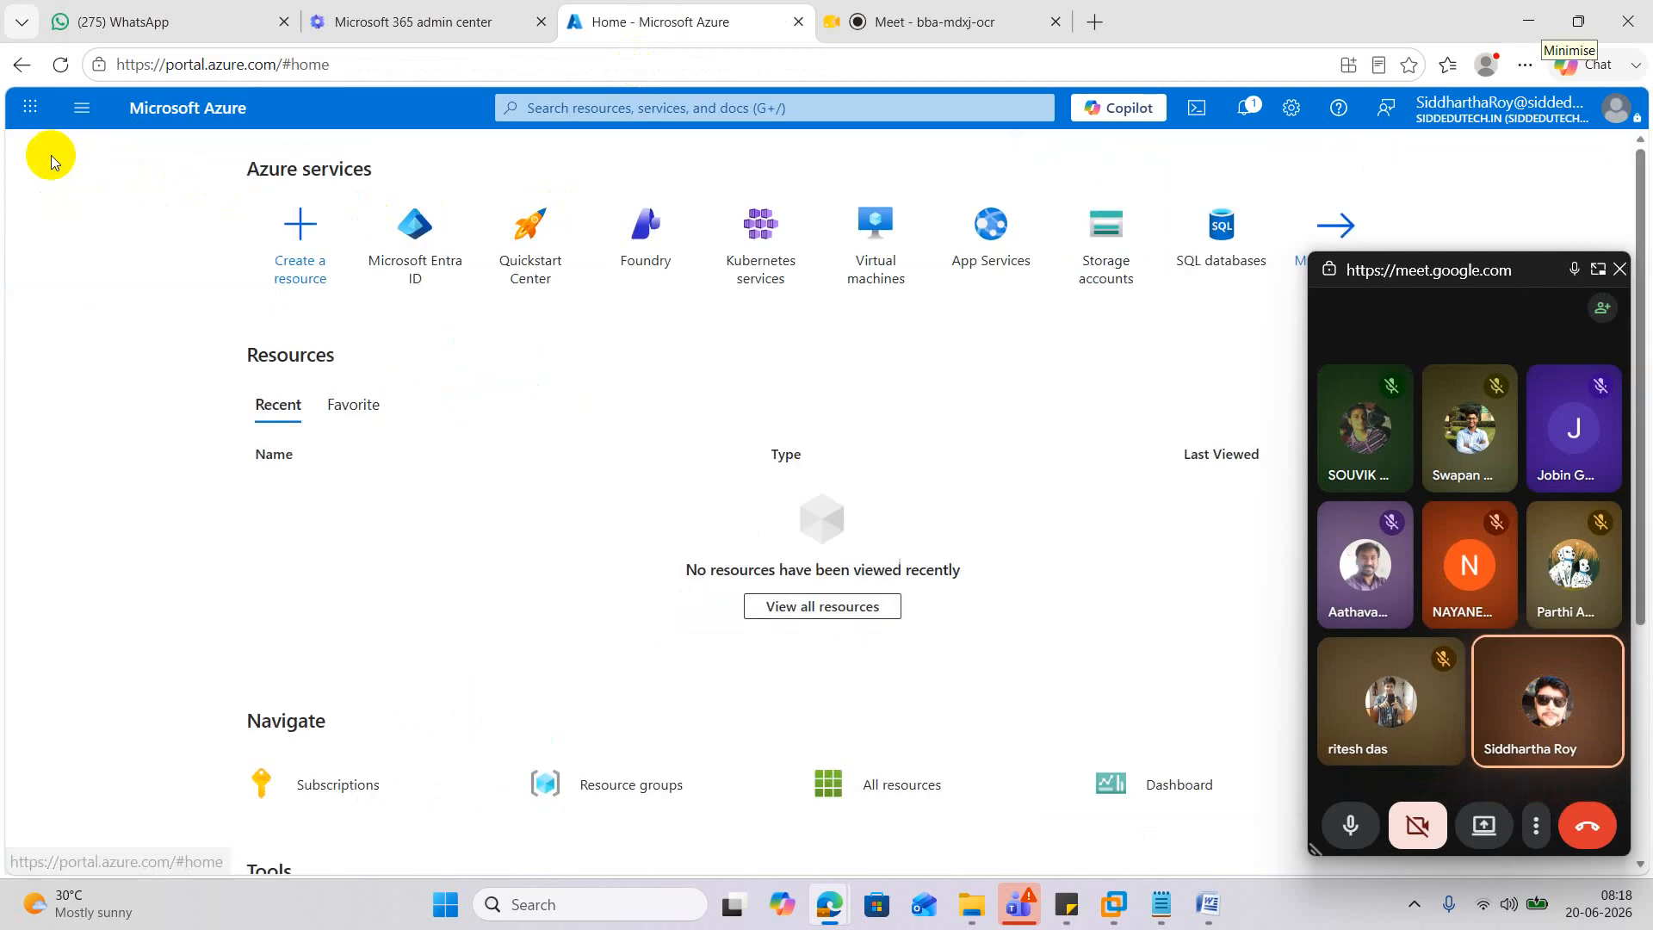
{"action": "left_click", "coordinate": [416, 234]}
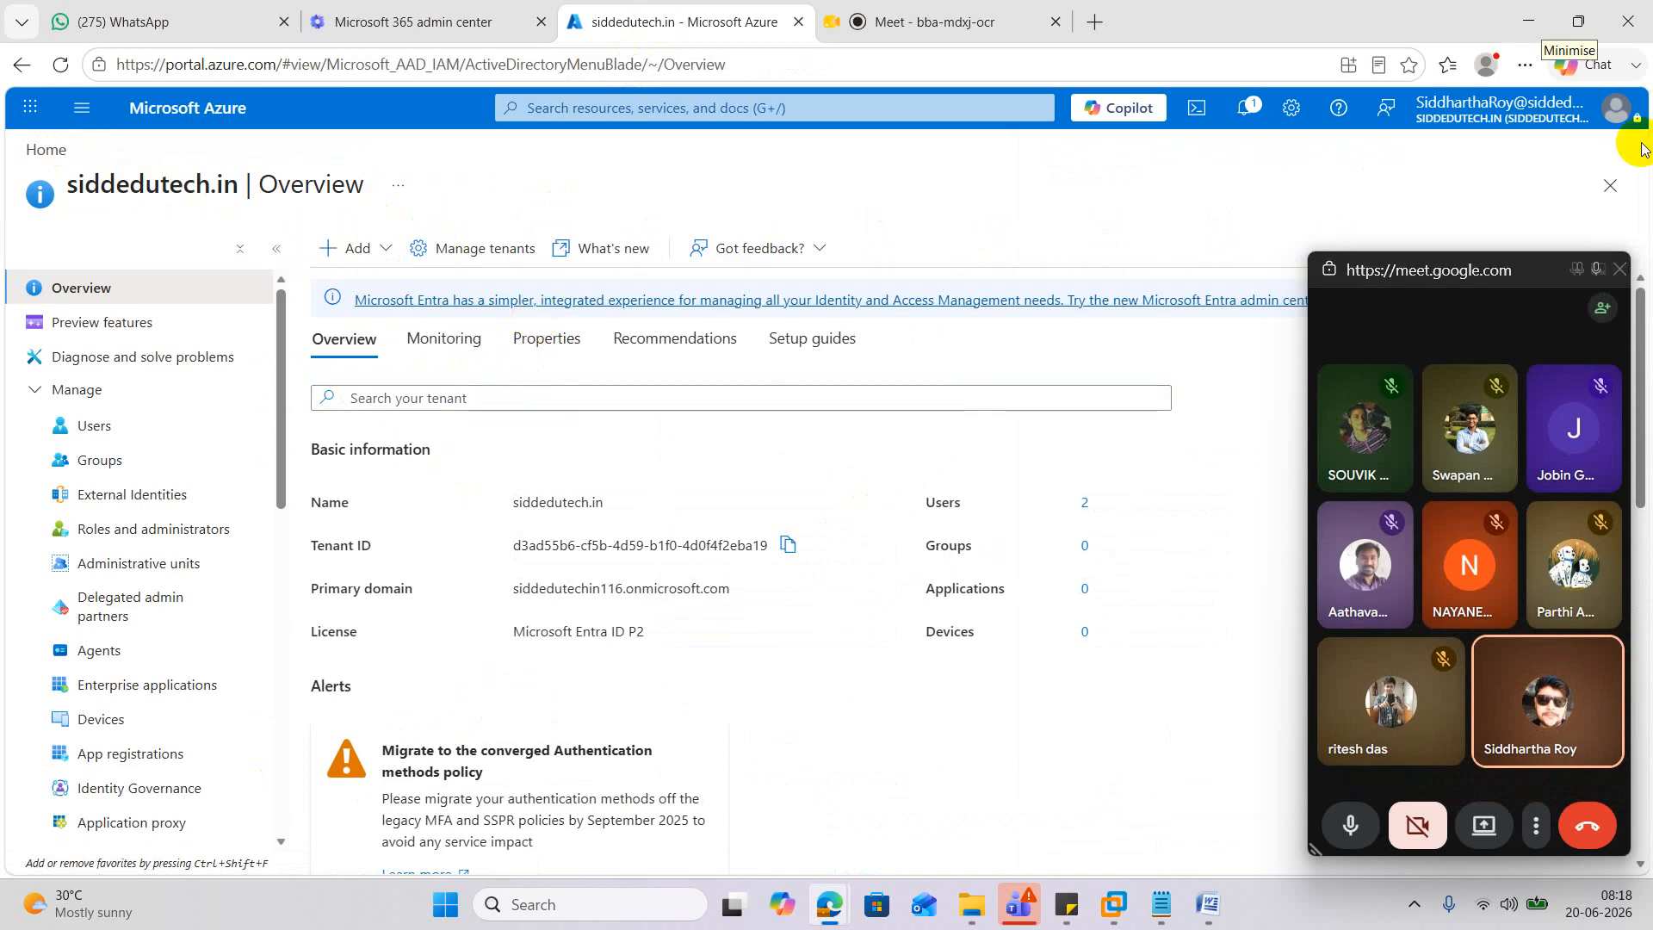
{"action": "left_click_drag", "start_coordinate": [1450, 273], "coordinate": [1461, 904]}
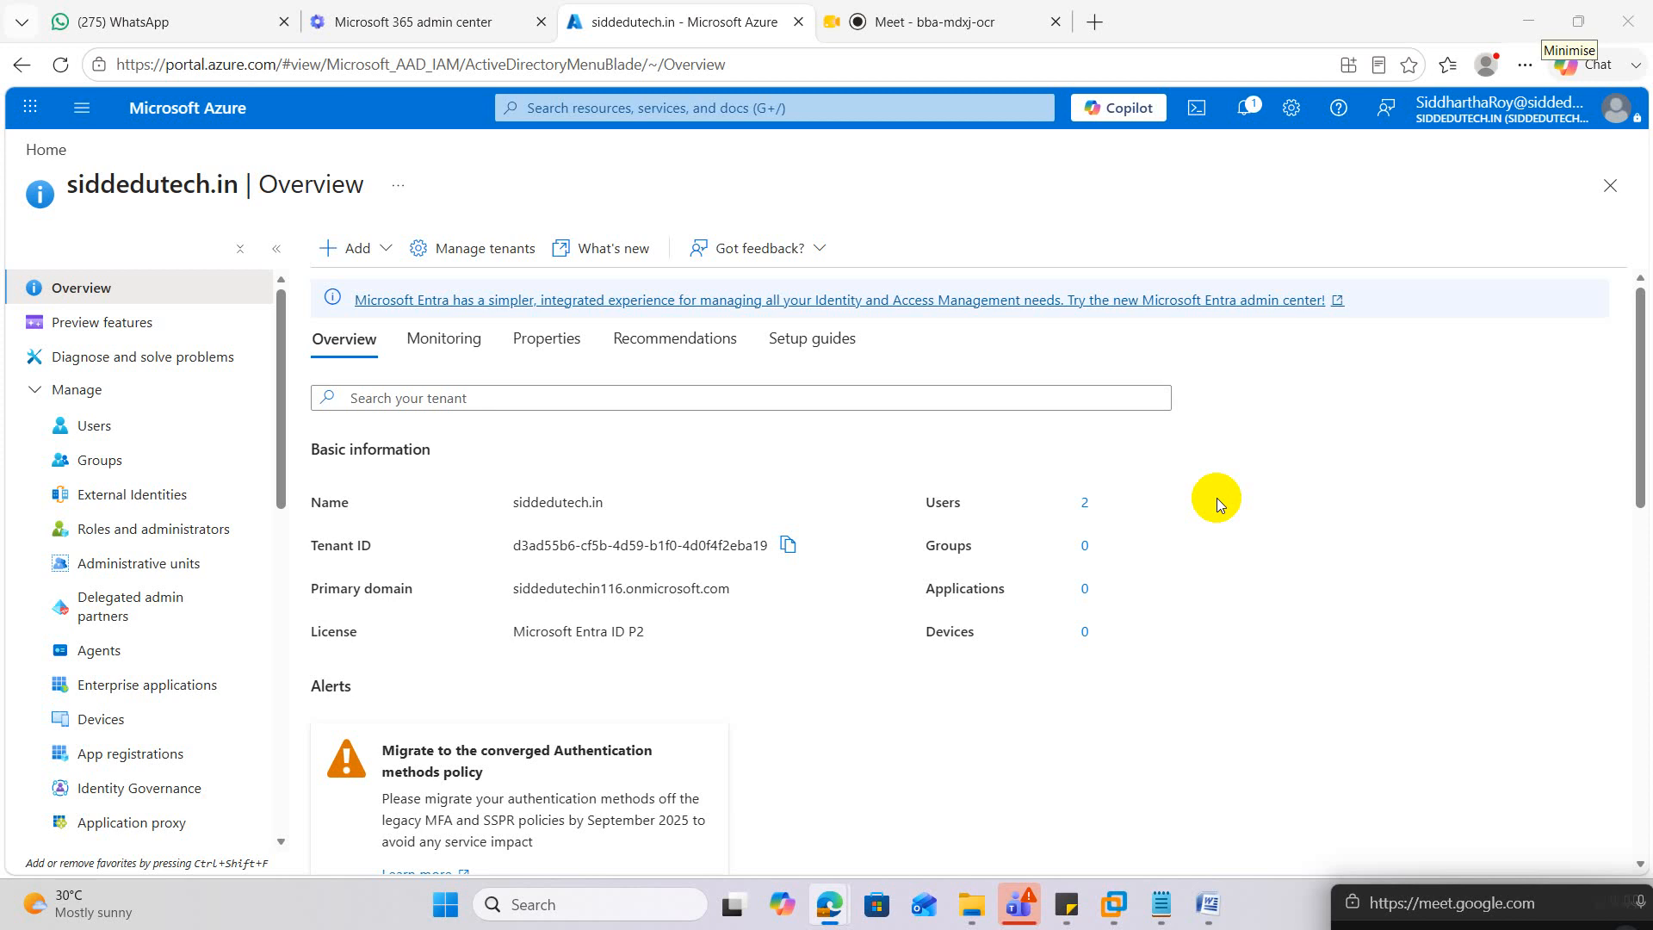
{"action": "left_click", "coordinate": [1537, 21]}
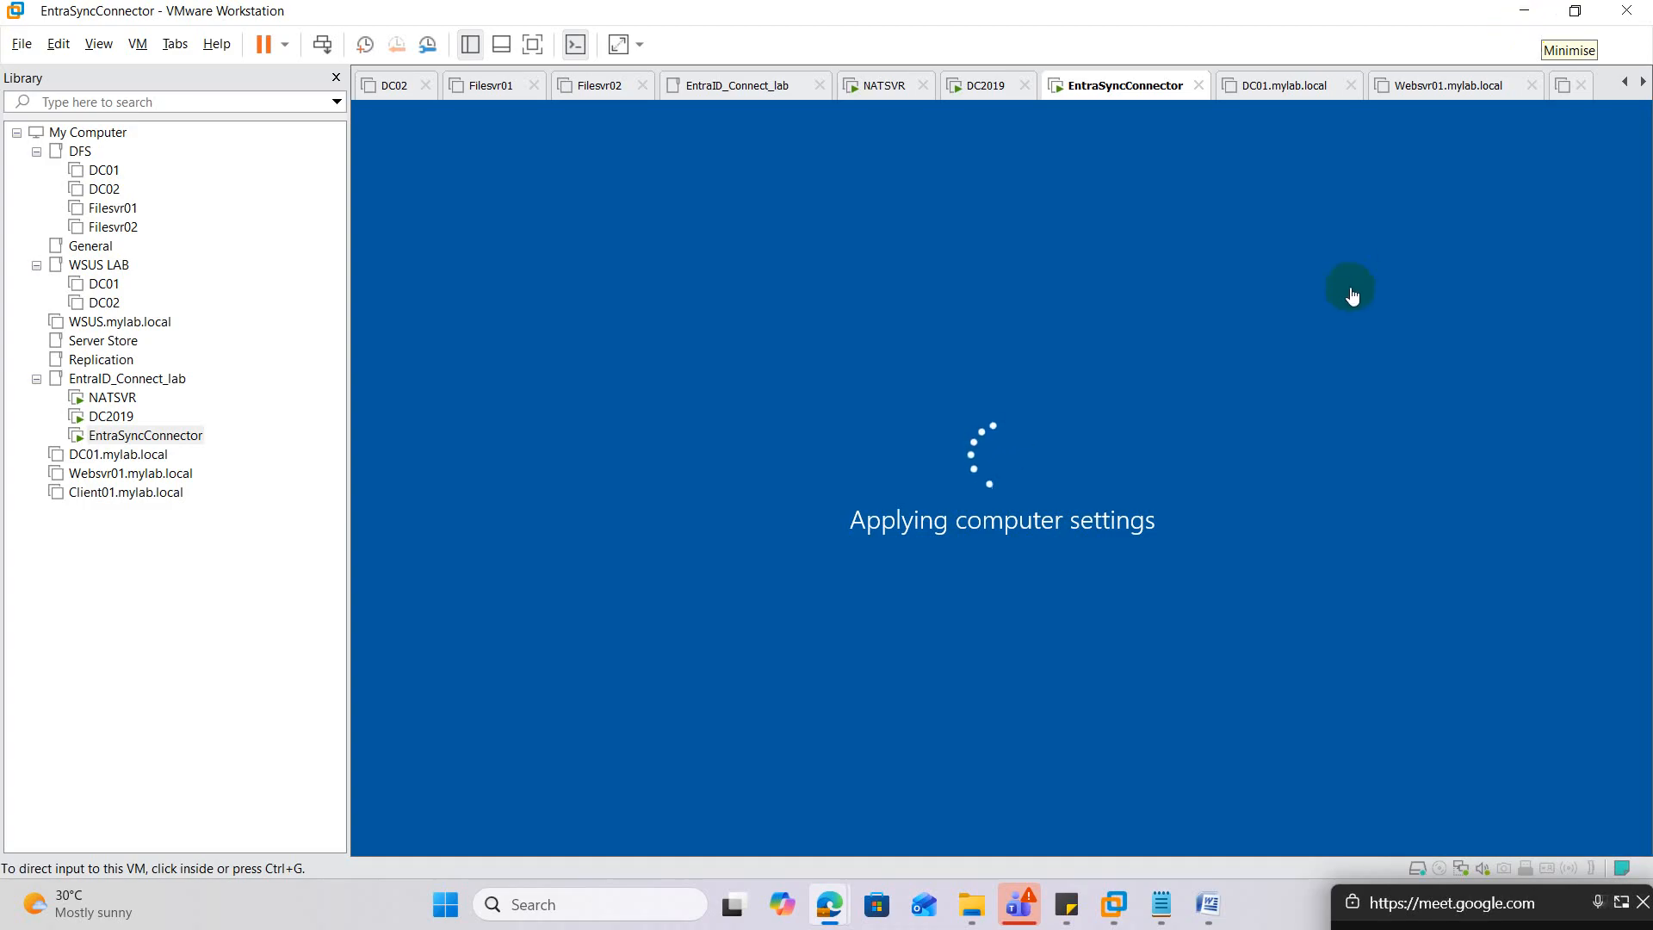
Wait for the EntraSyncConnector VM to finish applying computer settings and reach its lock screen.
{"action": "mouse_move", "coordinate": [836, 903]}
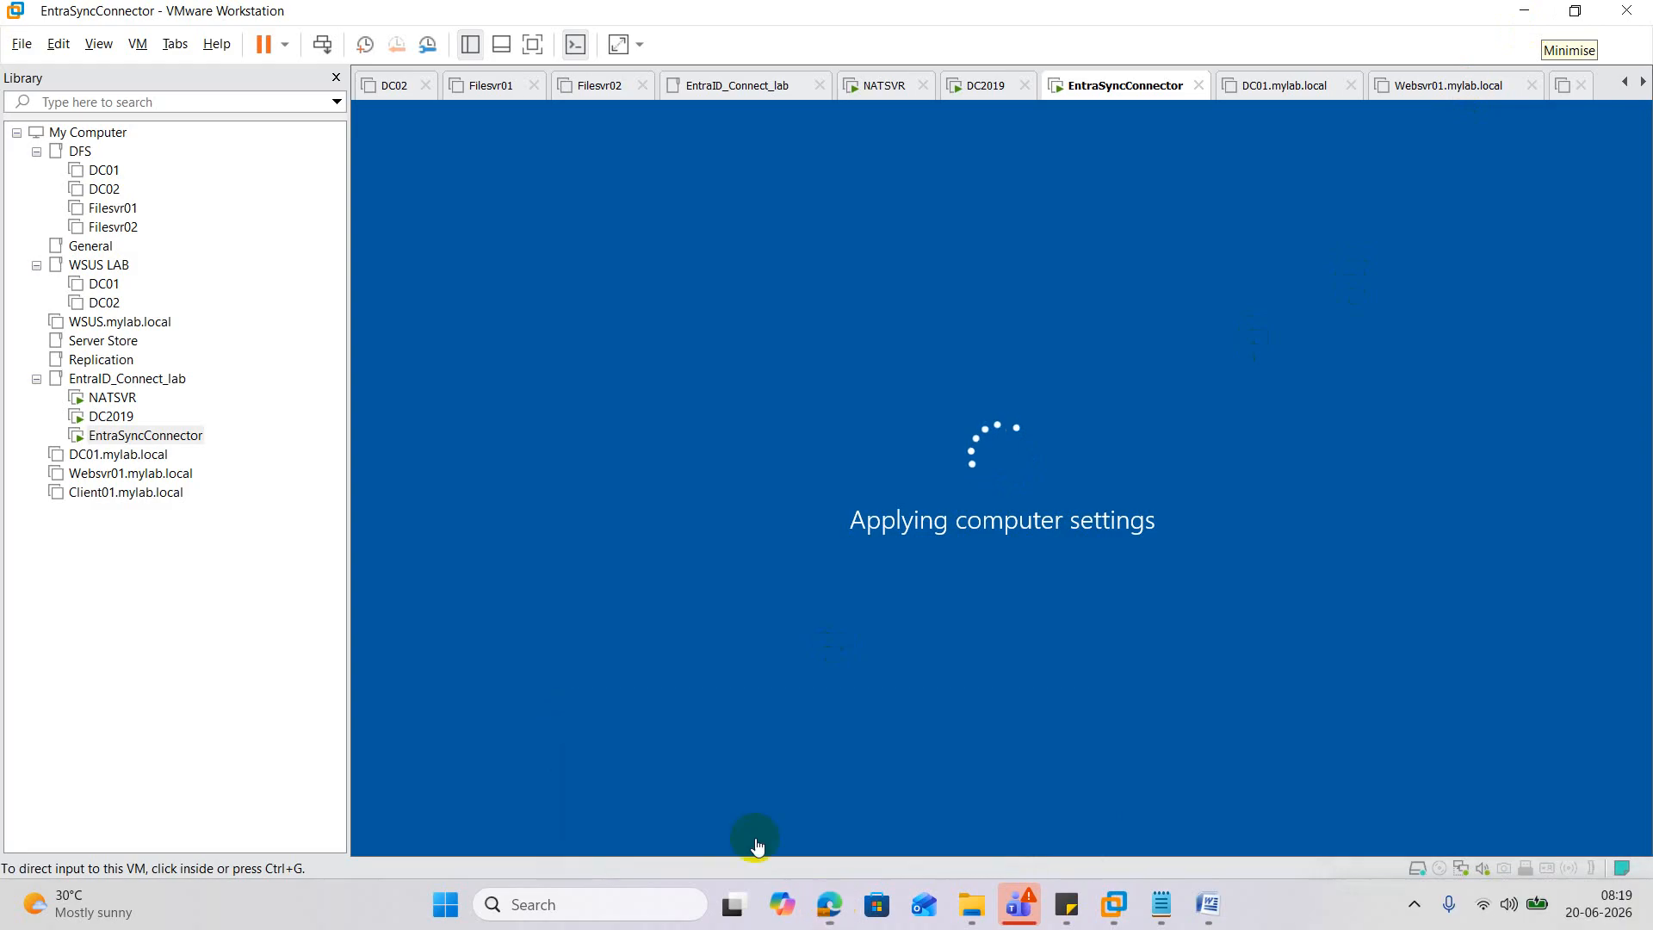
{"action": "mouse_move", "coordinate": [1026, 806]}
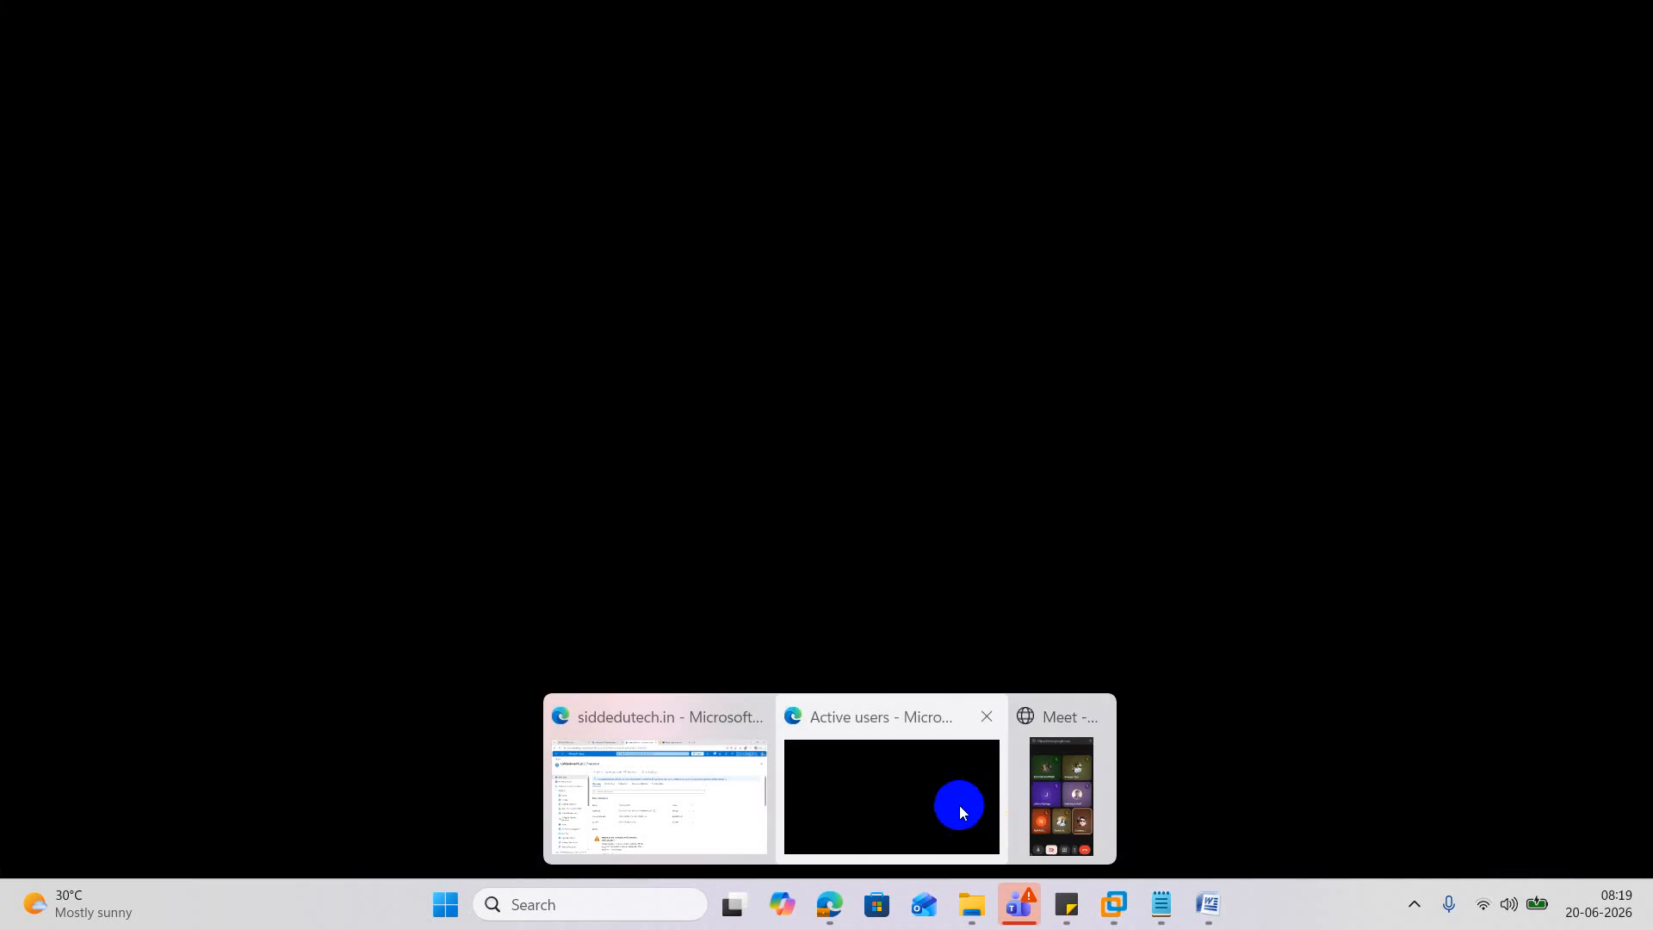
{"action": "mouse_move", "coordinate": [749, 801]}
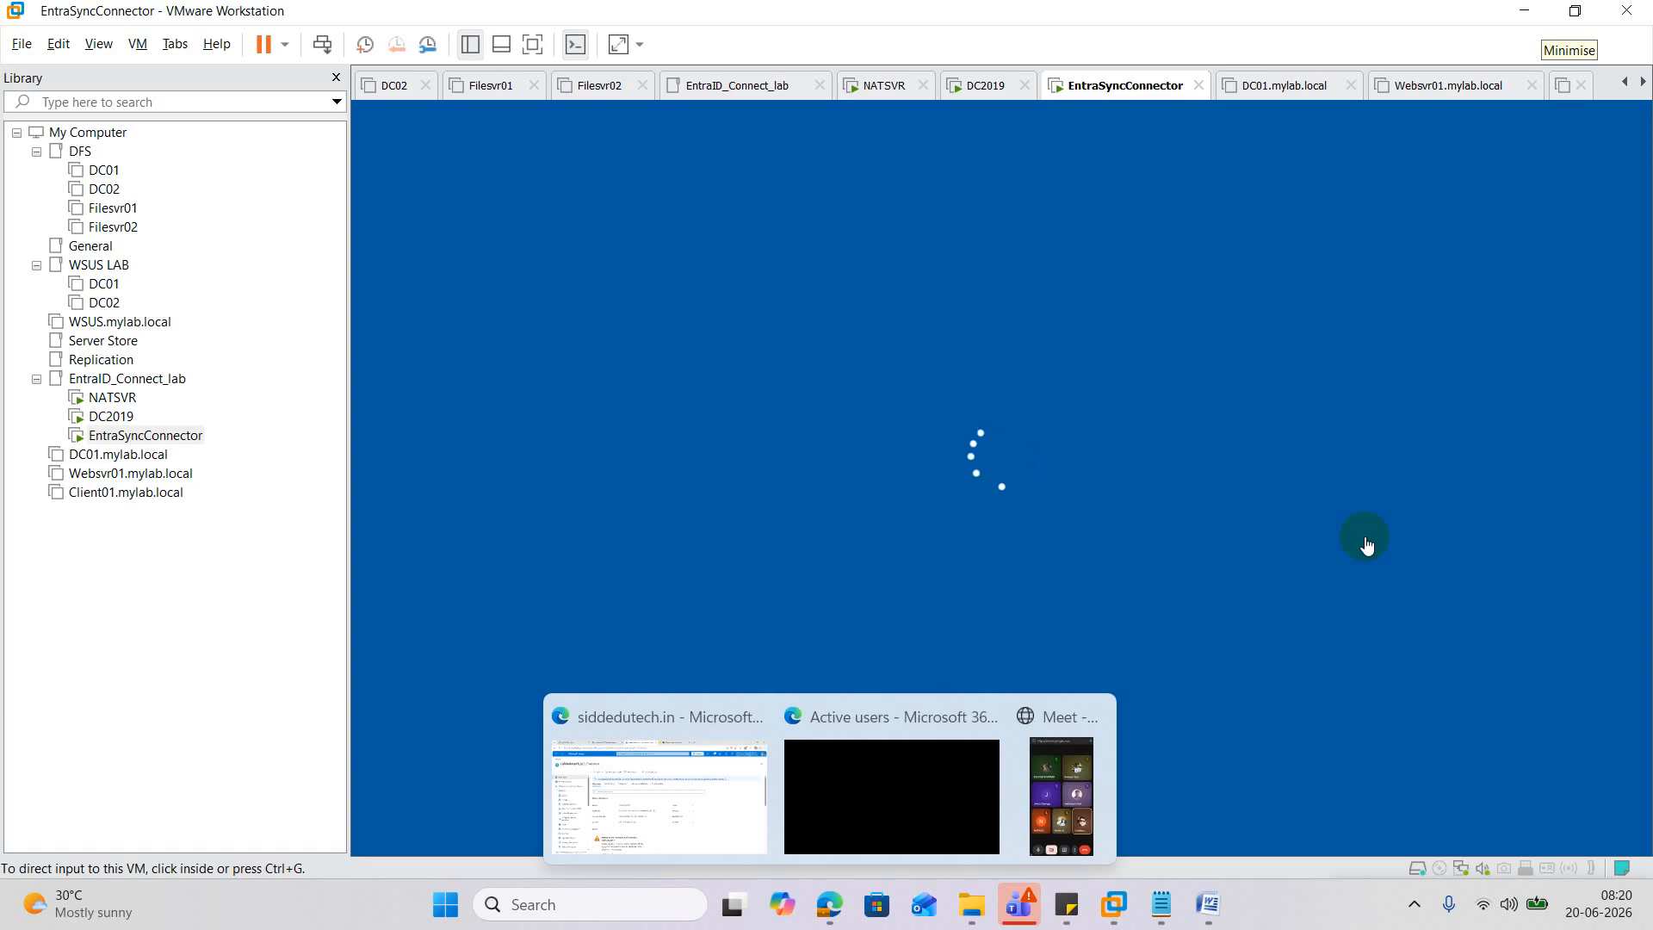
{"action": "mouse_move", "coordinate": [856, 827]}
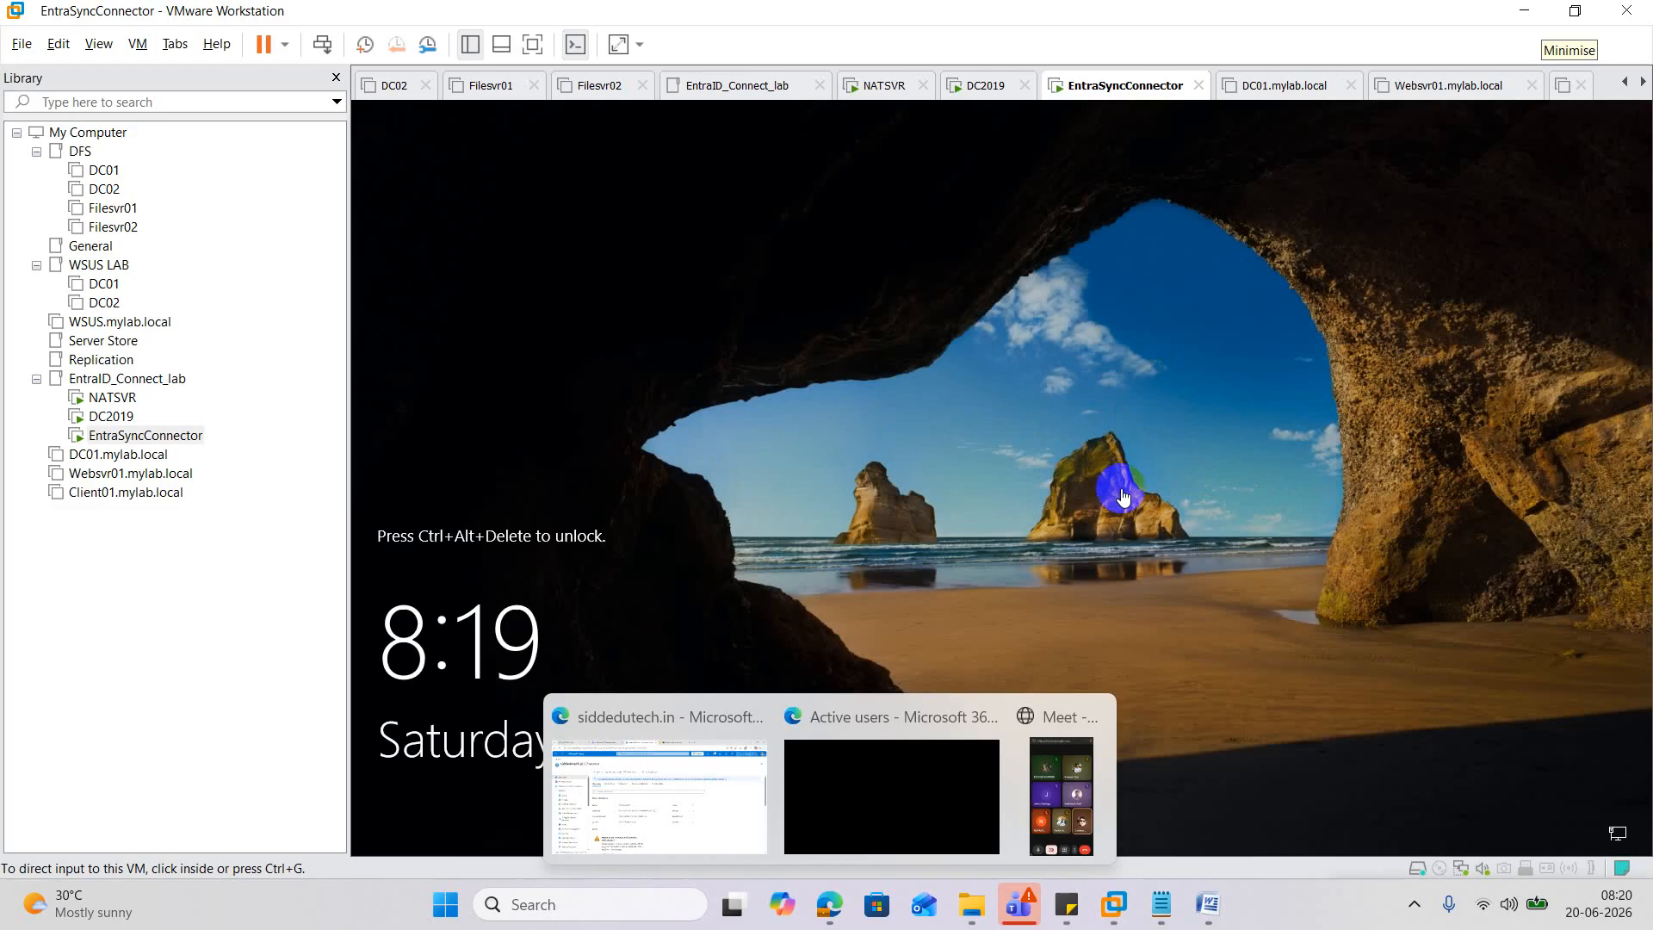
Send Ctrl+Alt+Del to EntraSyncConnector and sign in with the account password.
{"action": "right_click", "coordinate": [138, 435]}
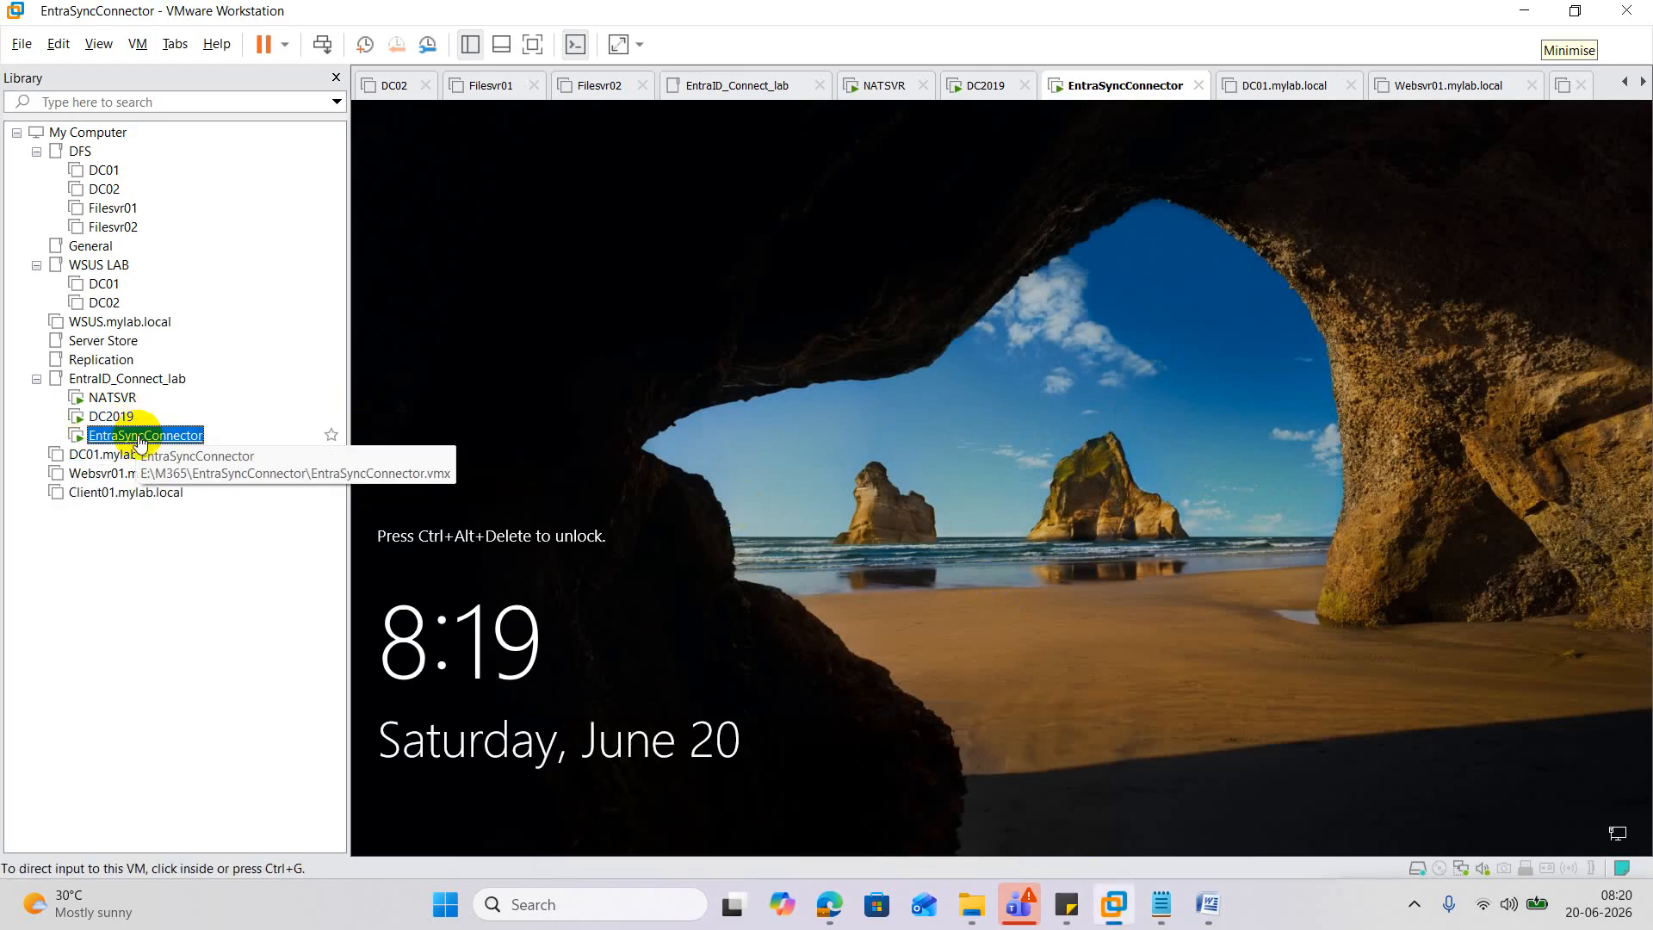
{"action": "left_click", "coordinate": [266, 660]}
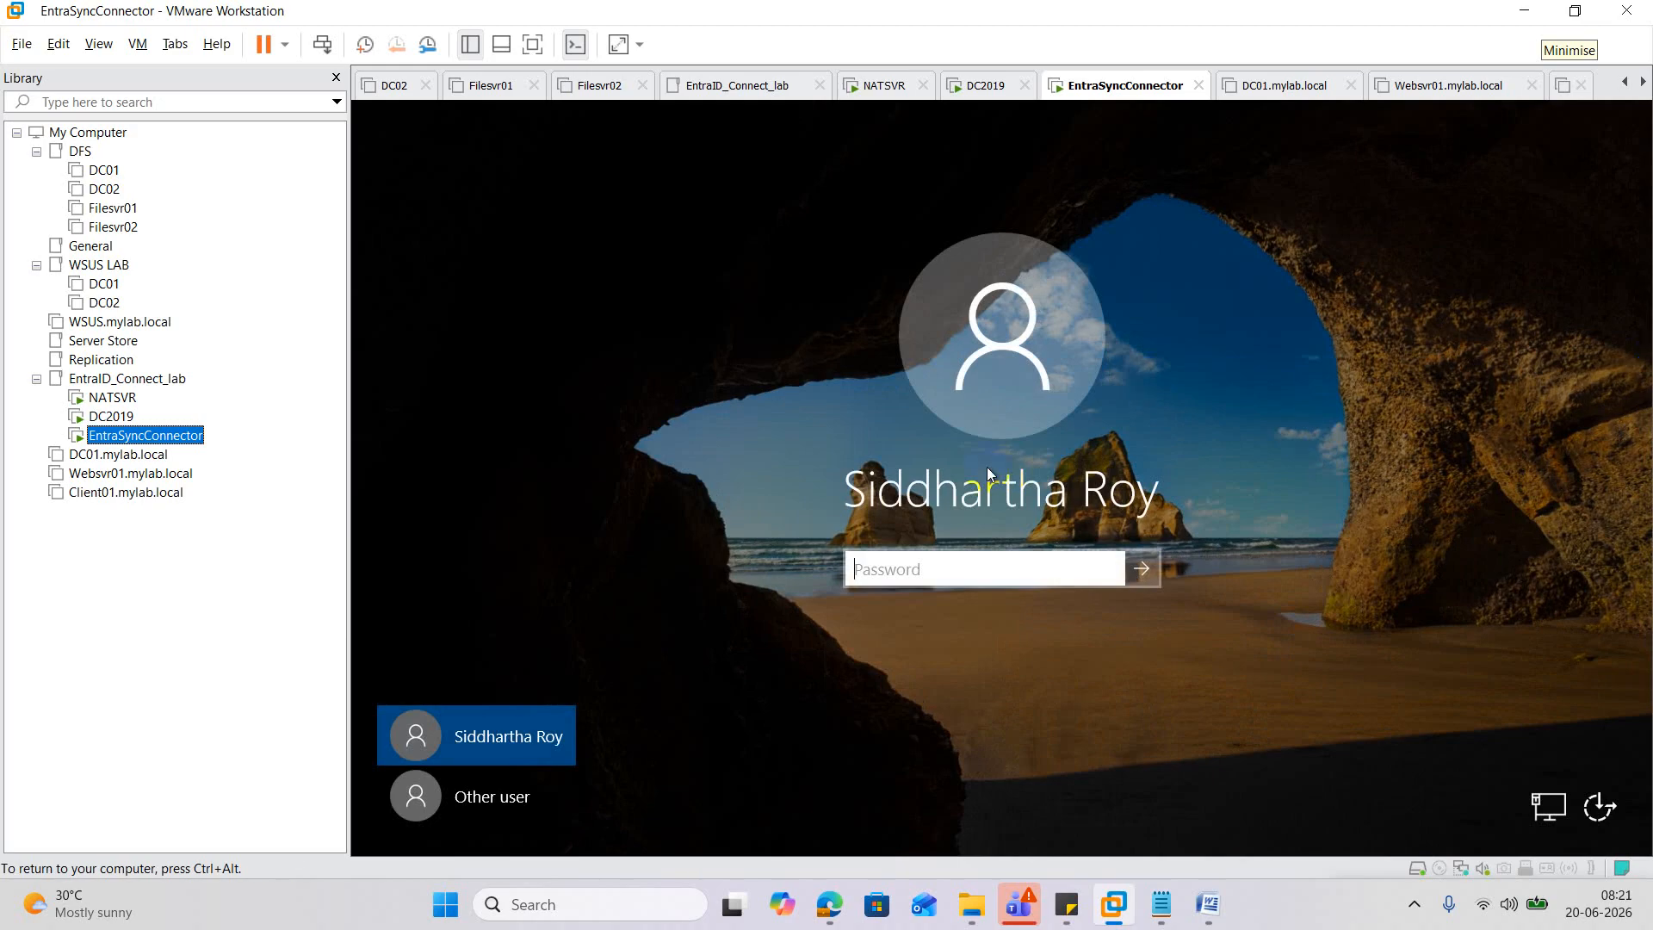
{"action": "left_click", "coordinate": [939, 573]}
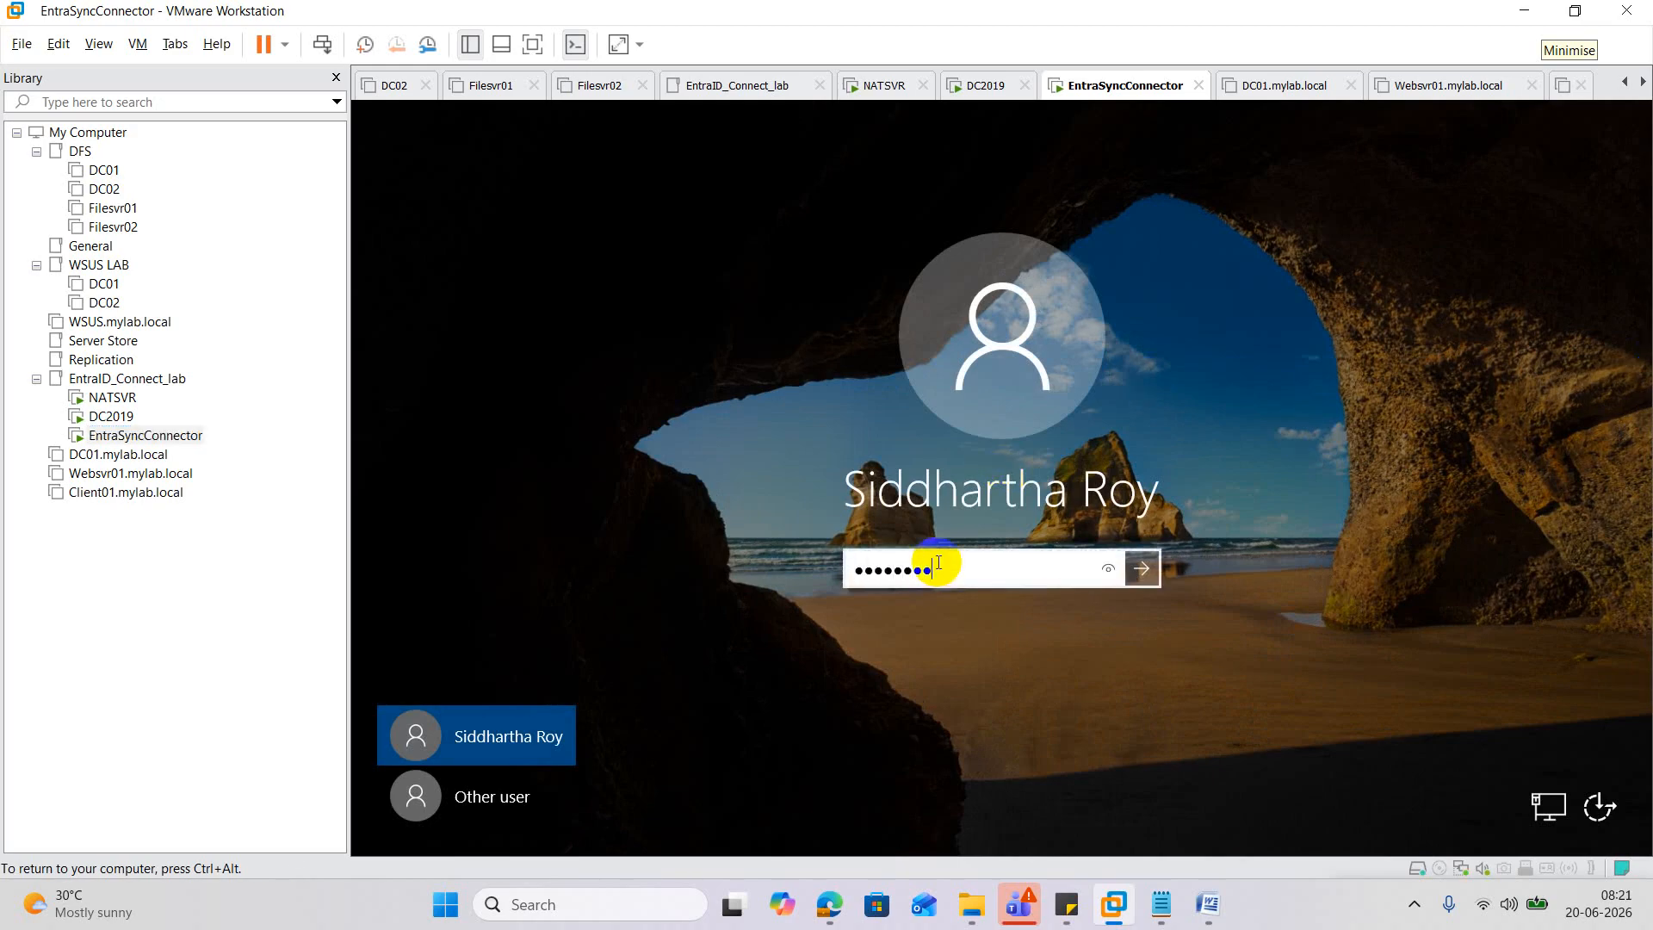
{"action": "key", "text": "Return"}
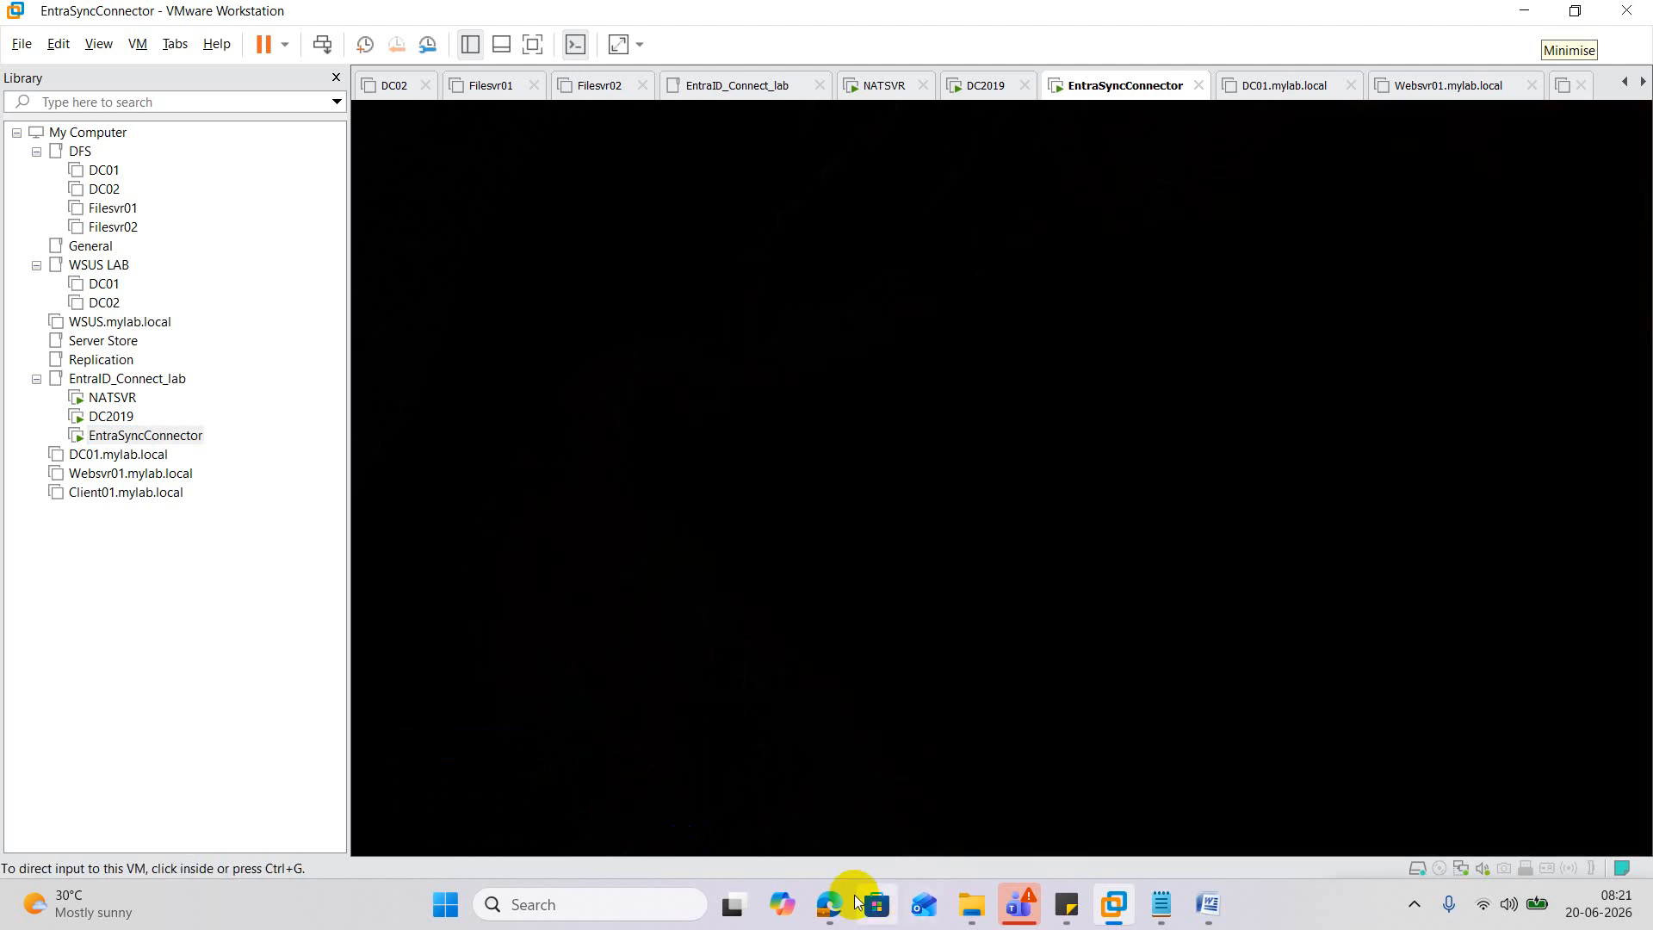
{"action": "mouse_move", "coordinate": [829, 904]}
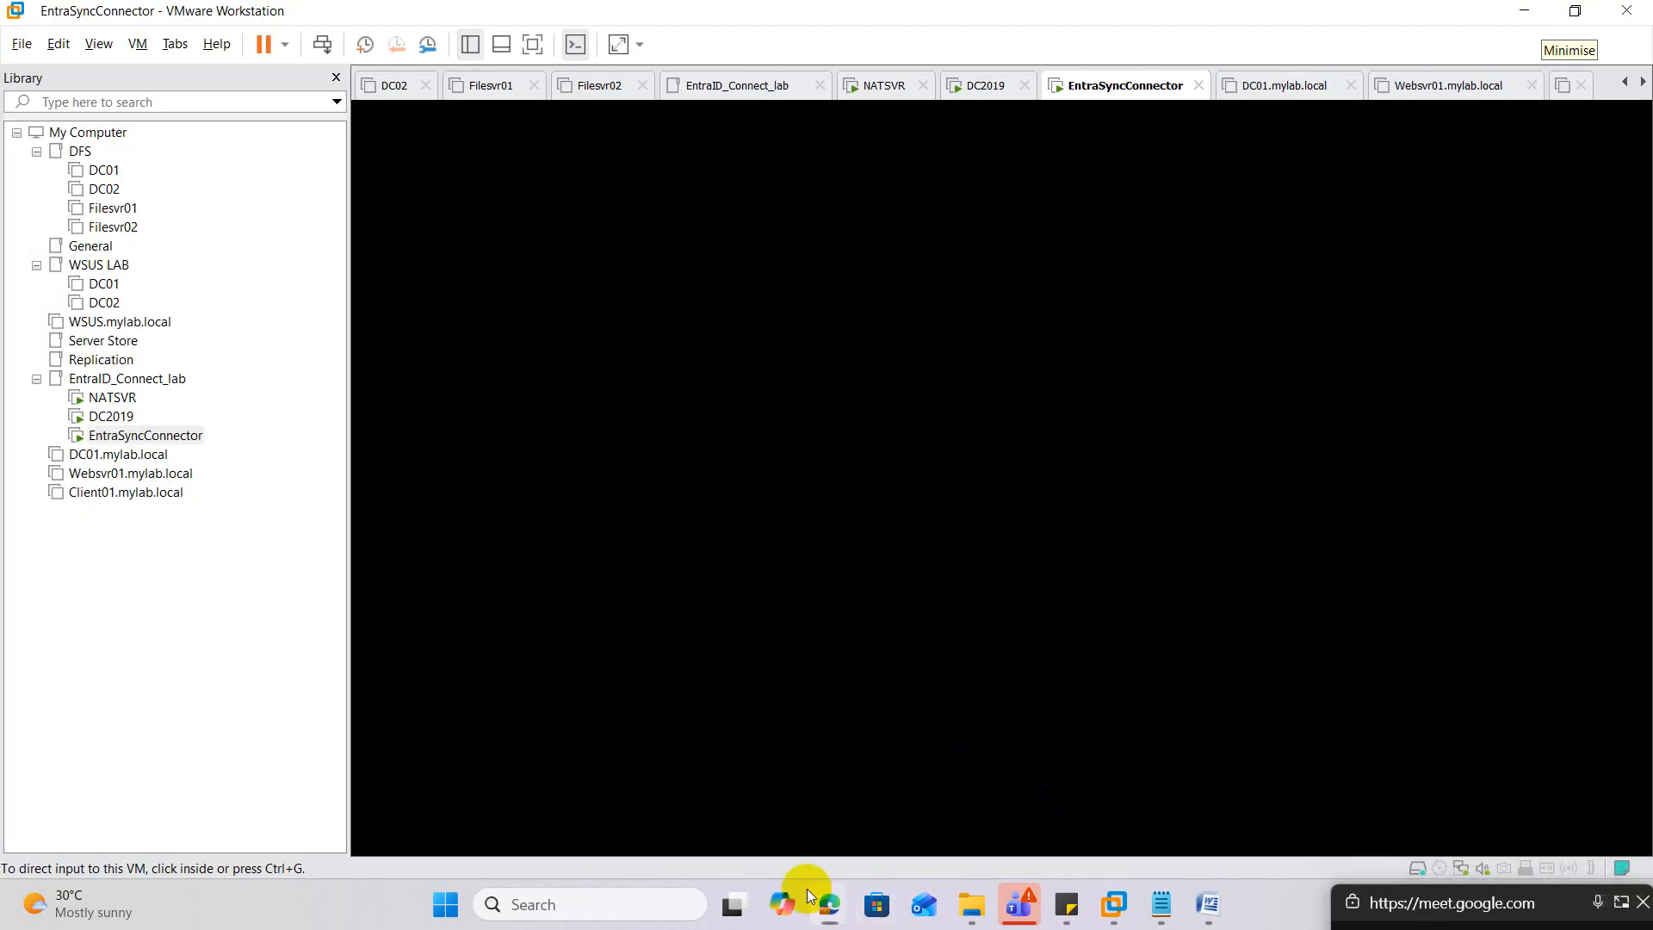
Return to the Meet call and present the entire screen, then go back to the Azure tab.
{"action": "left_click", "coordinate": [606, 783]}
{"action": "left_click", "coordinate": [920, 7]}
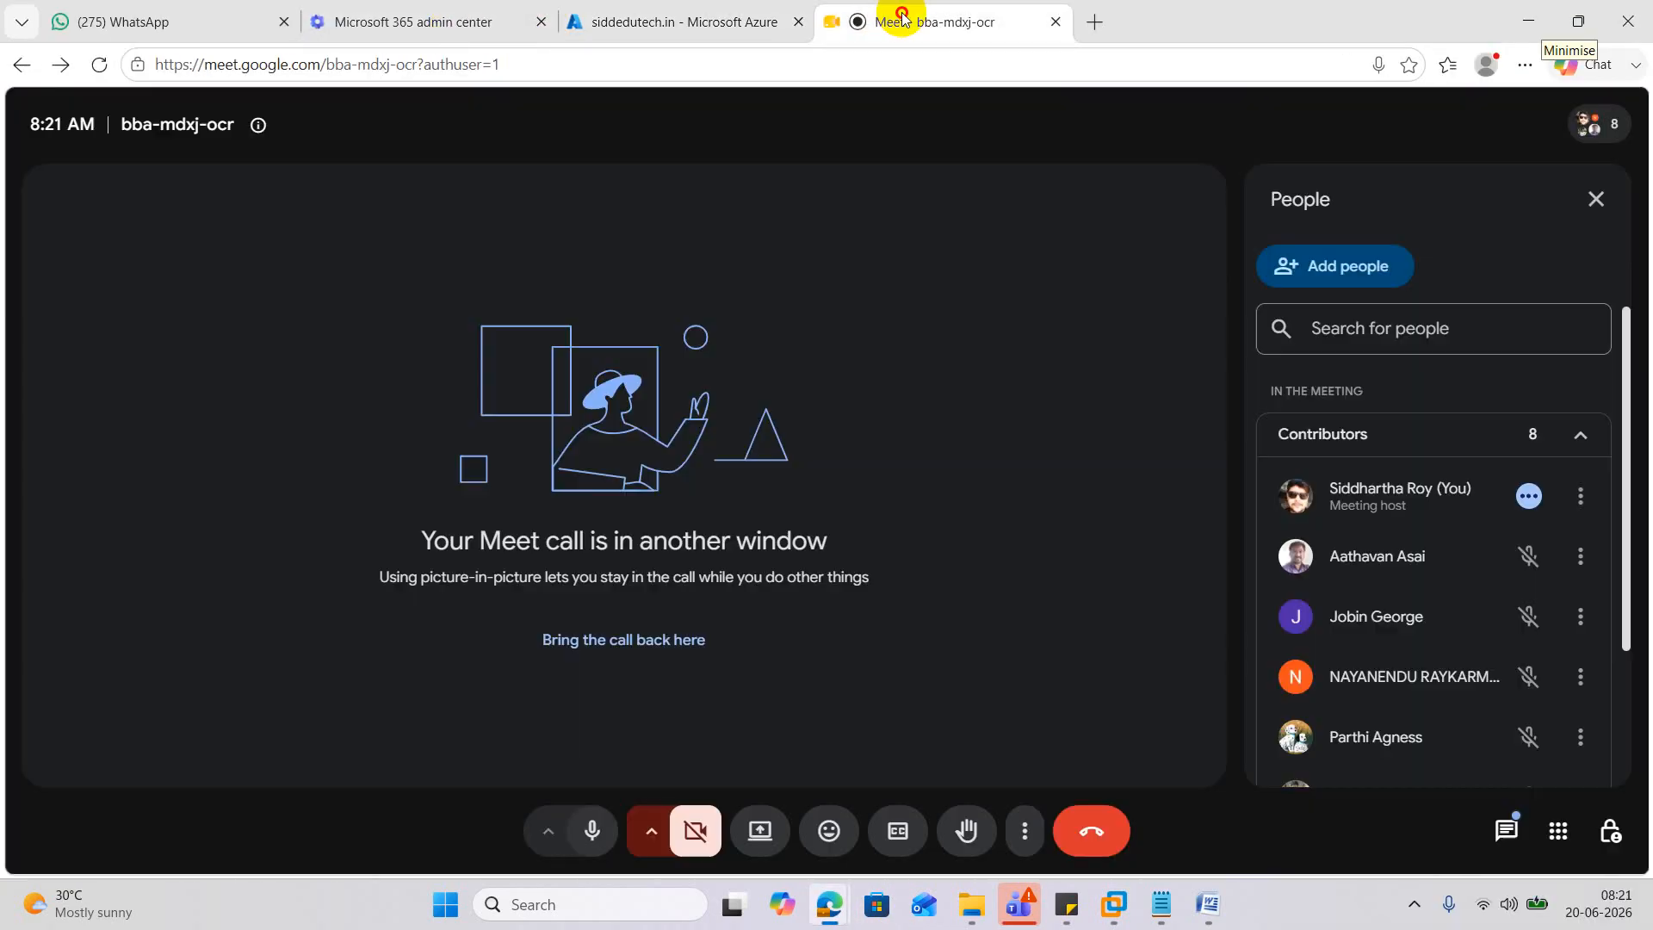
{"action": "scroll", "coordinate": [1464, 606], "scroll_direction": "down", "scroll_amount": 3}
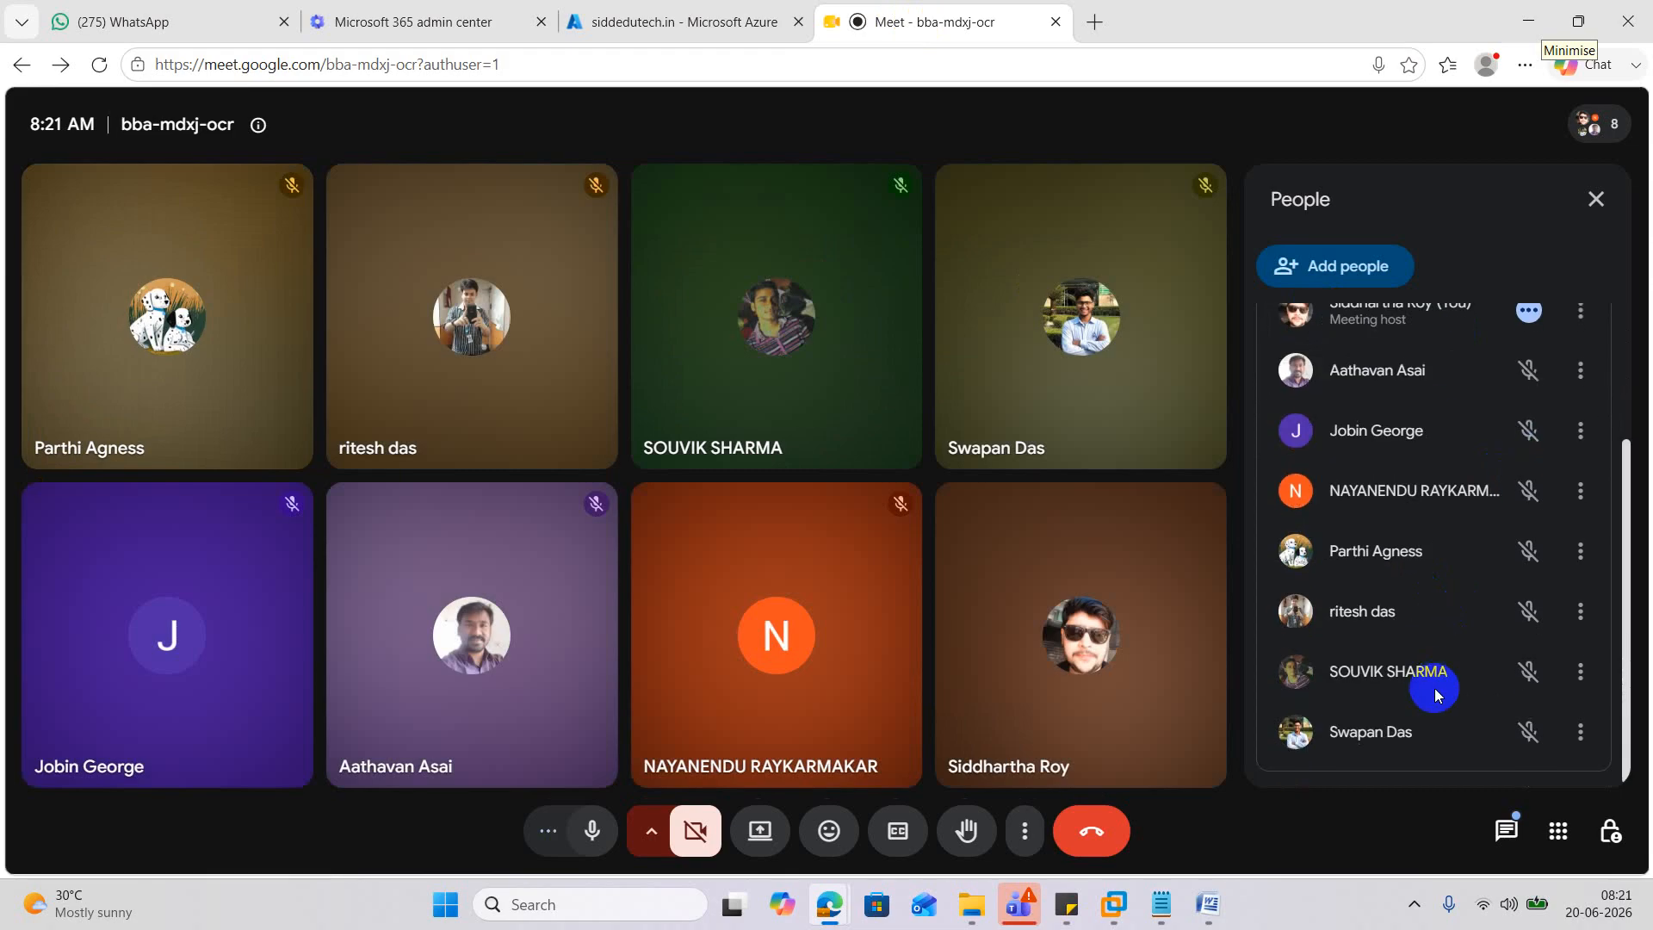
{"action": "left_click", "coordinate": [778, 833]}
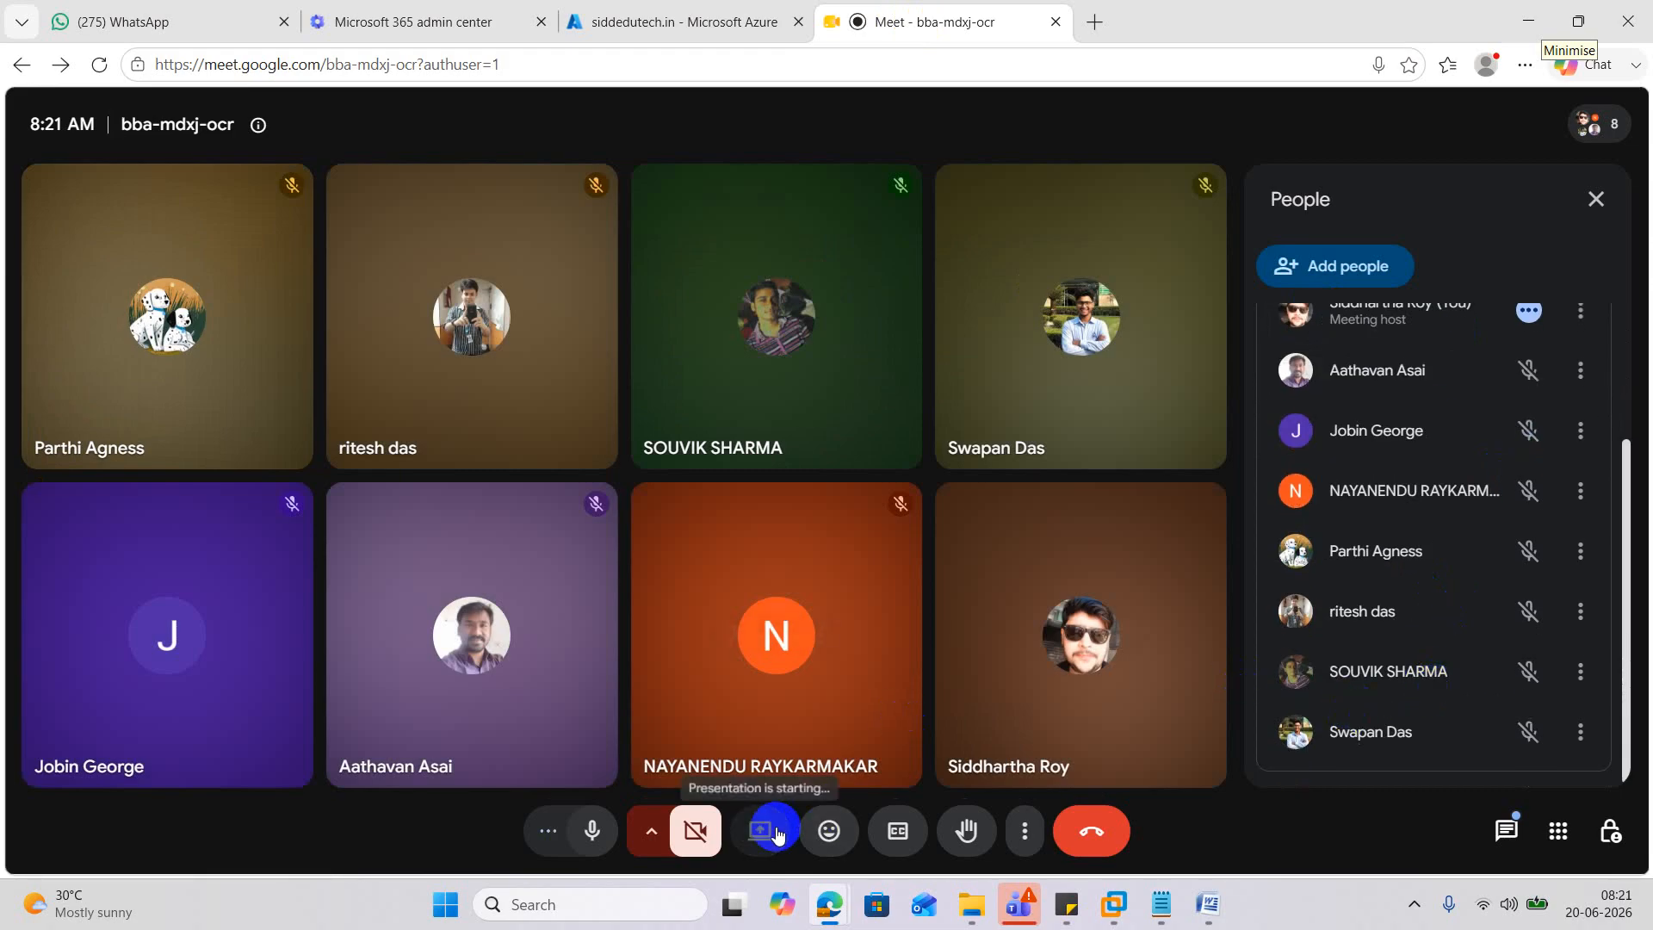
{"action": "left_click", "coordinate": [999, 182]}
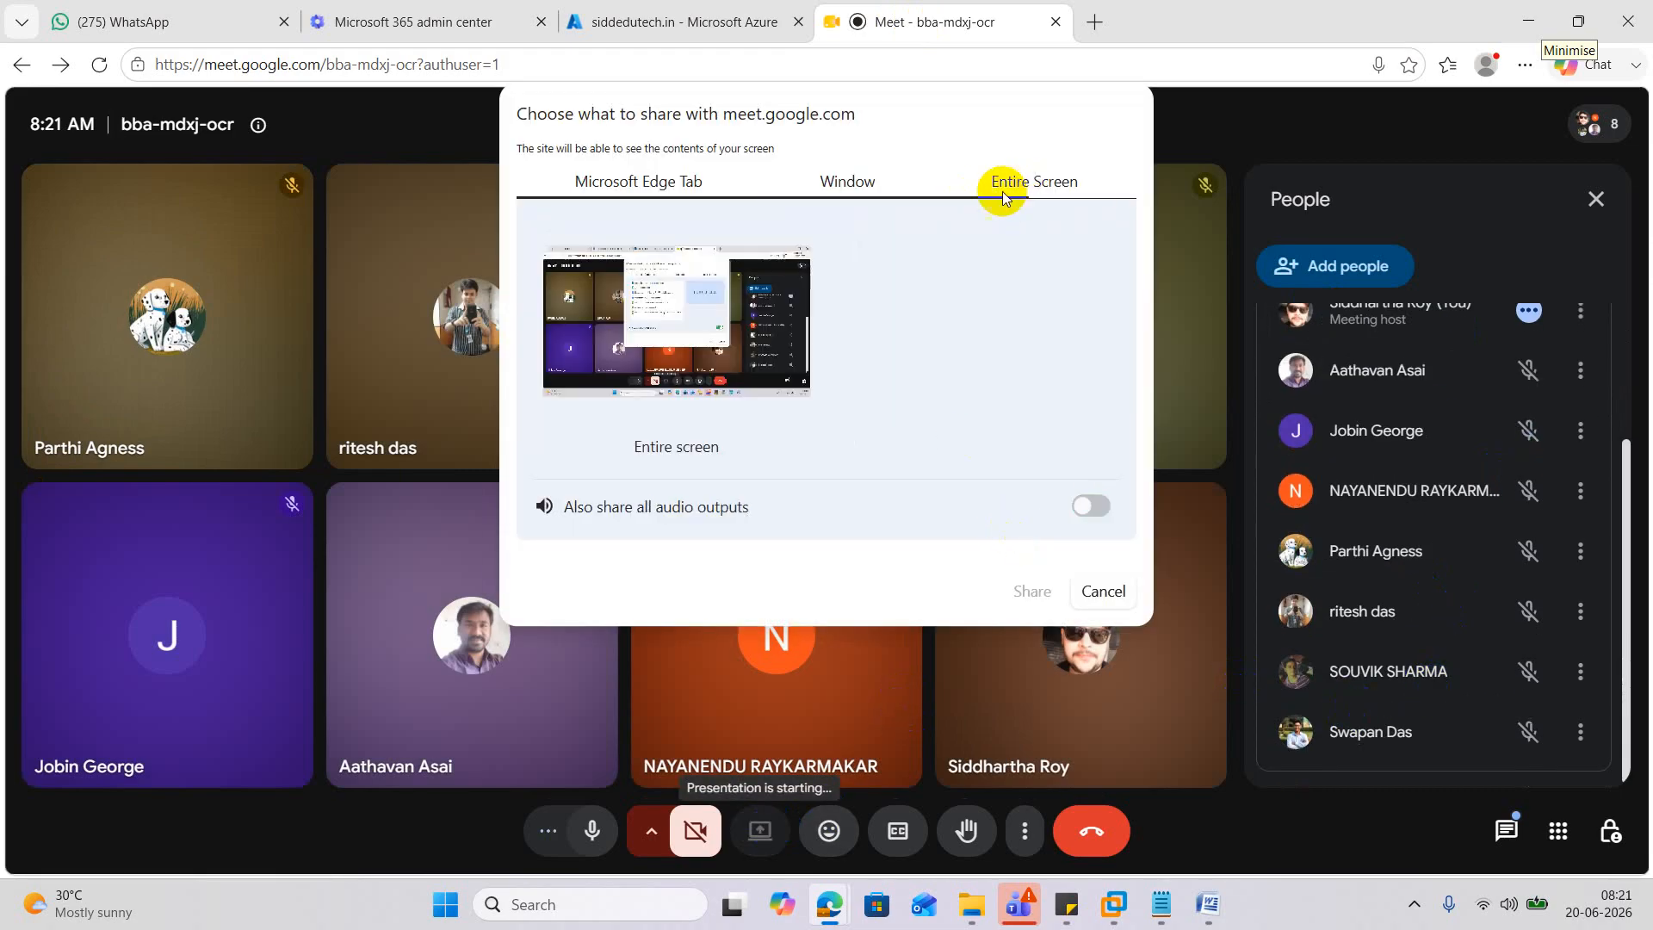
{"action": "left_click", "coordinate": [1043, 595]}
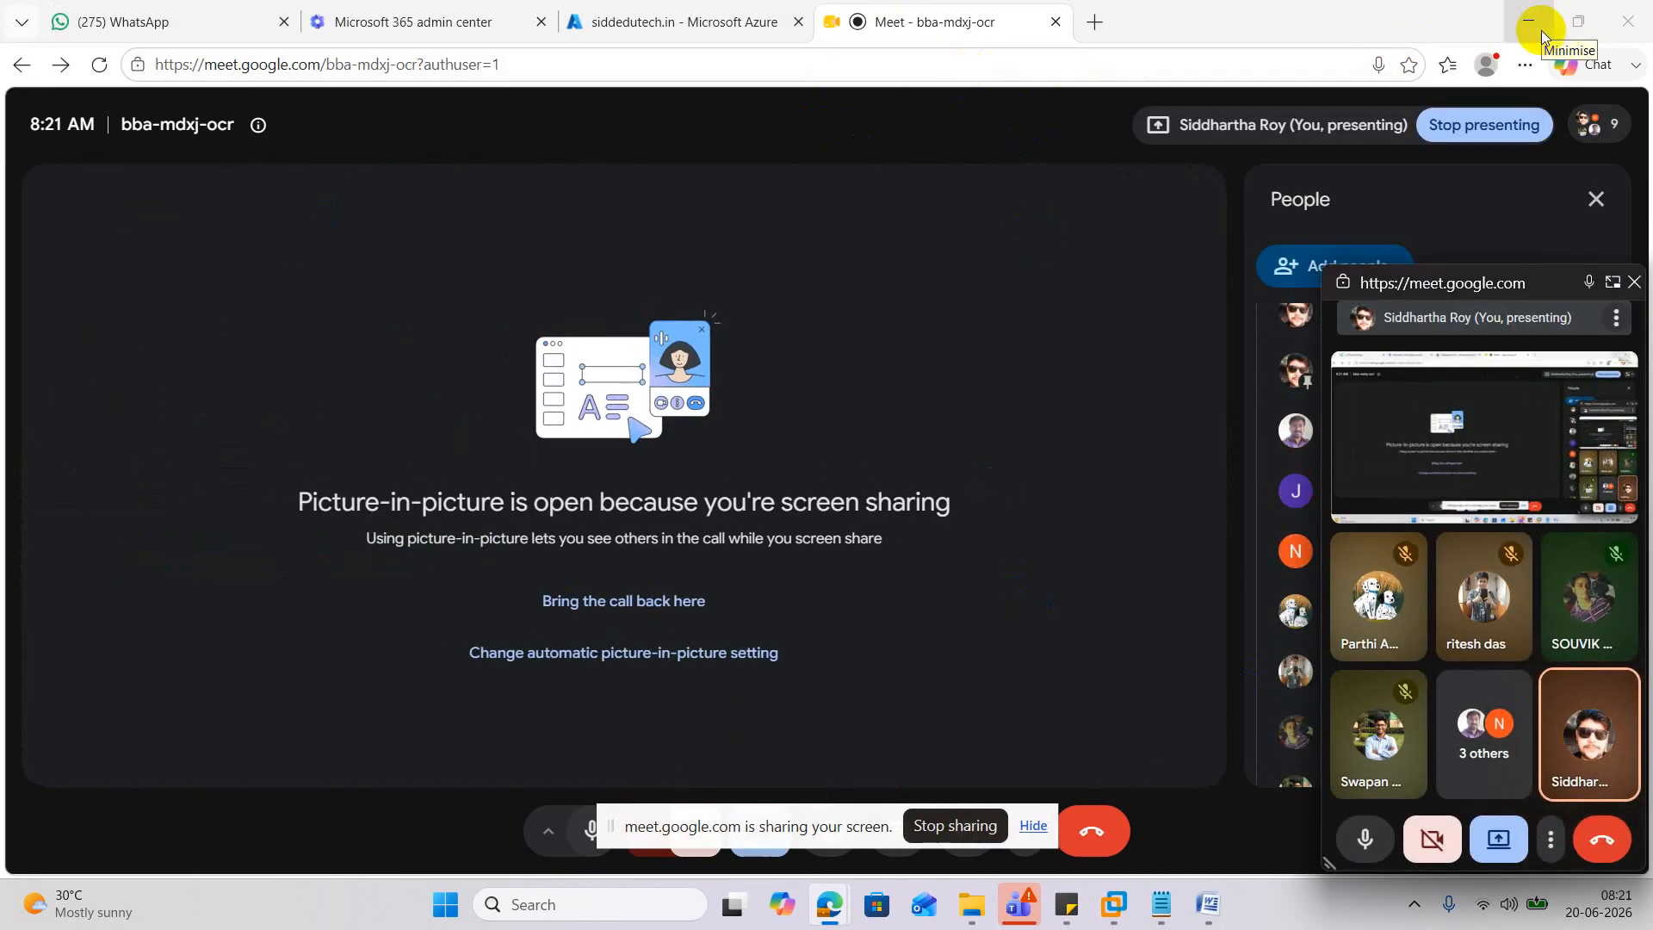
{"action": "left_click", "coordinate": [745, 21]}
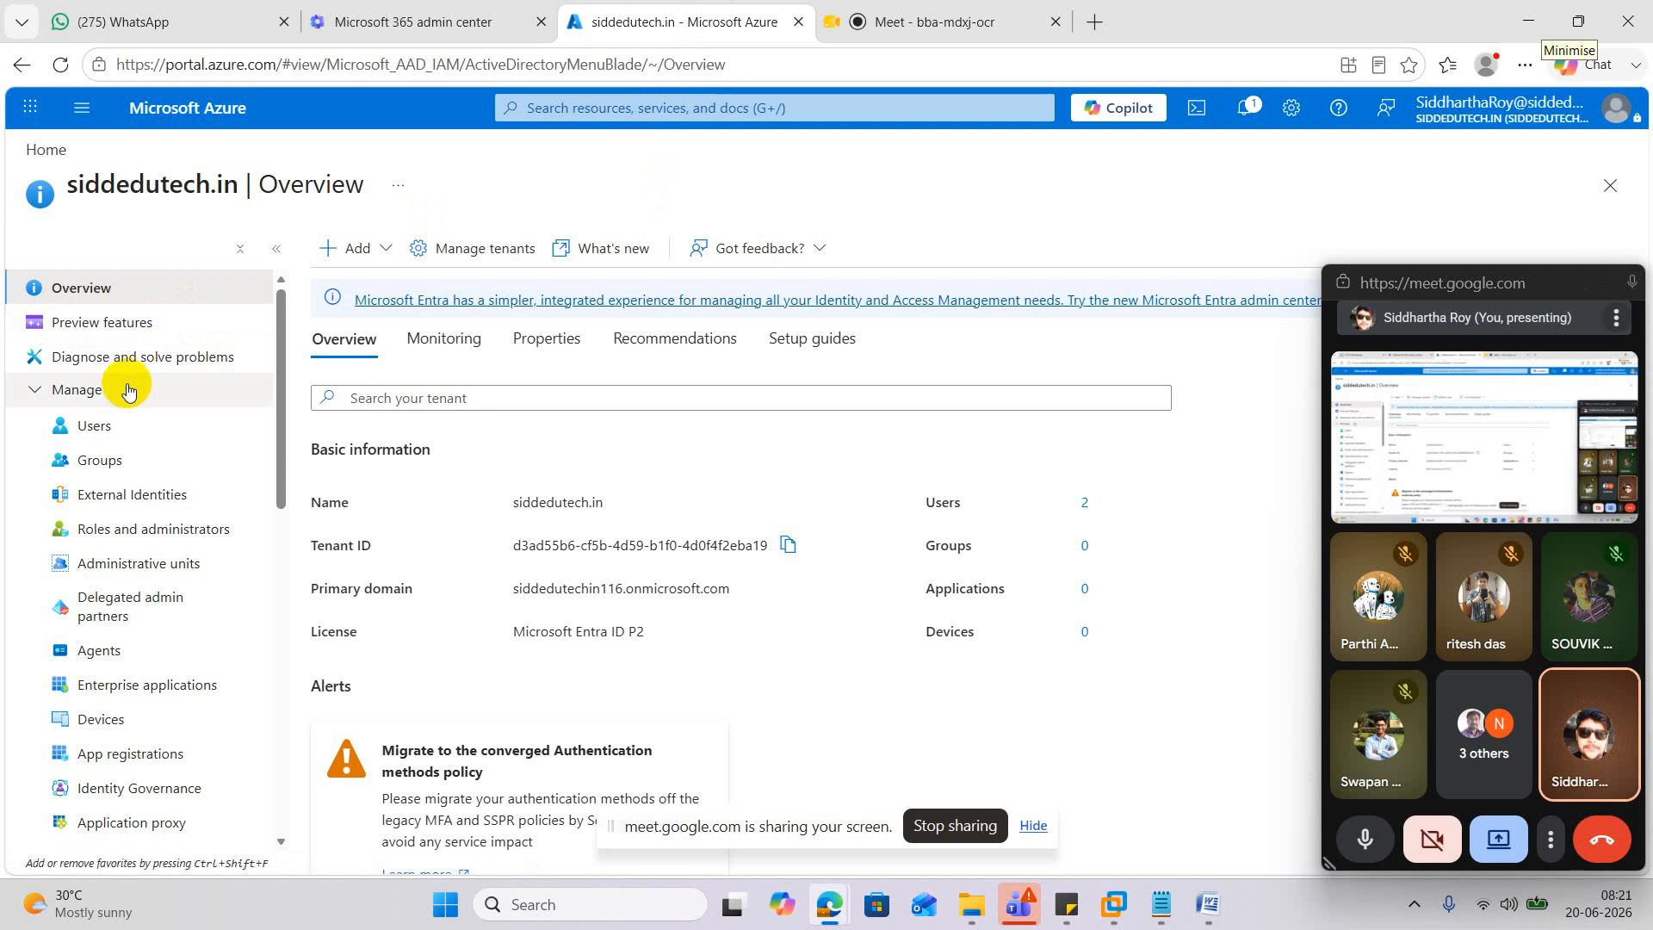
{"action": "scroll", "coordinate": [107, 426], "scroll_direction": "down", "scroll_amount": 1}
{"action": "scroll", "coordinate": [106, 430], "scroll_direction": "up", "scroll_amount": 1}
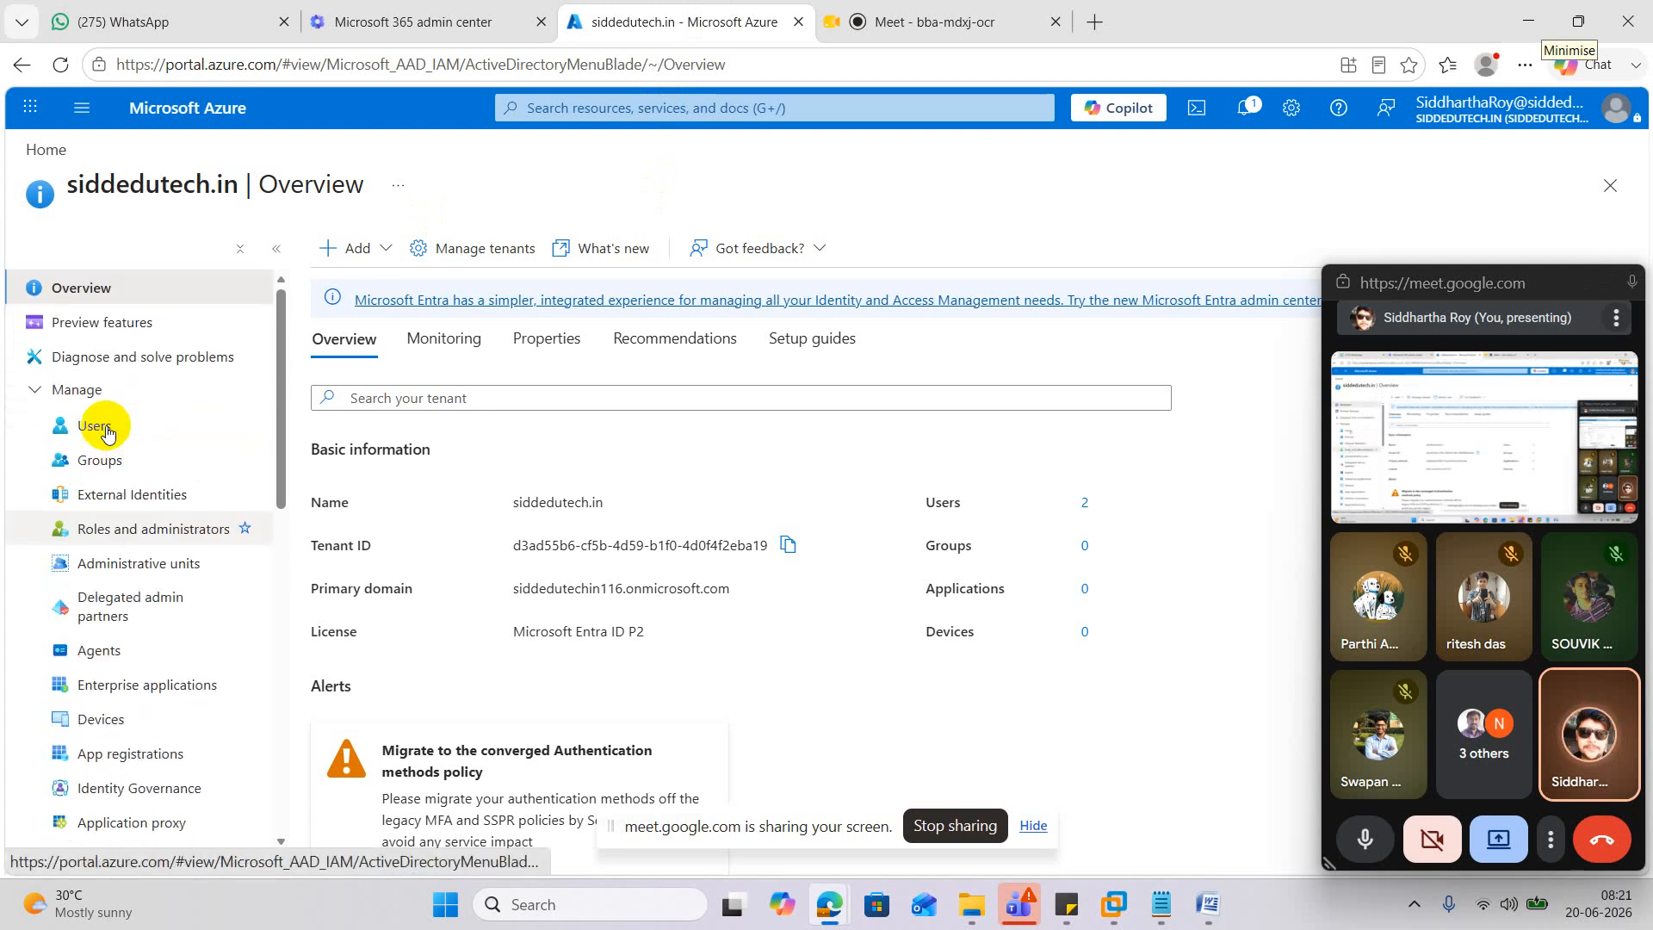
{"action": "scroll", "coordinate": [178, 498], "scroll_direction": "down", "scroll_amount": 4}
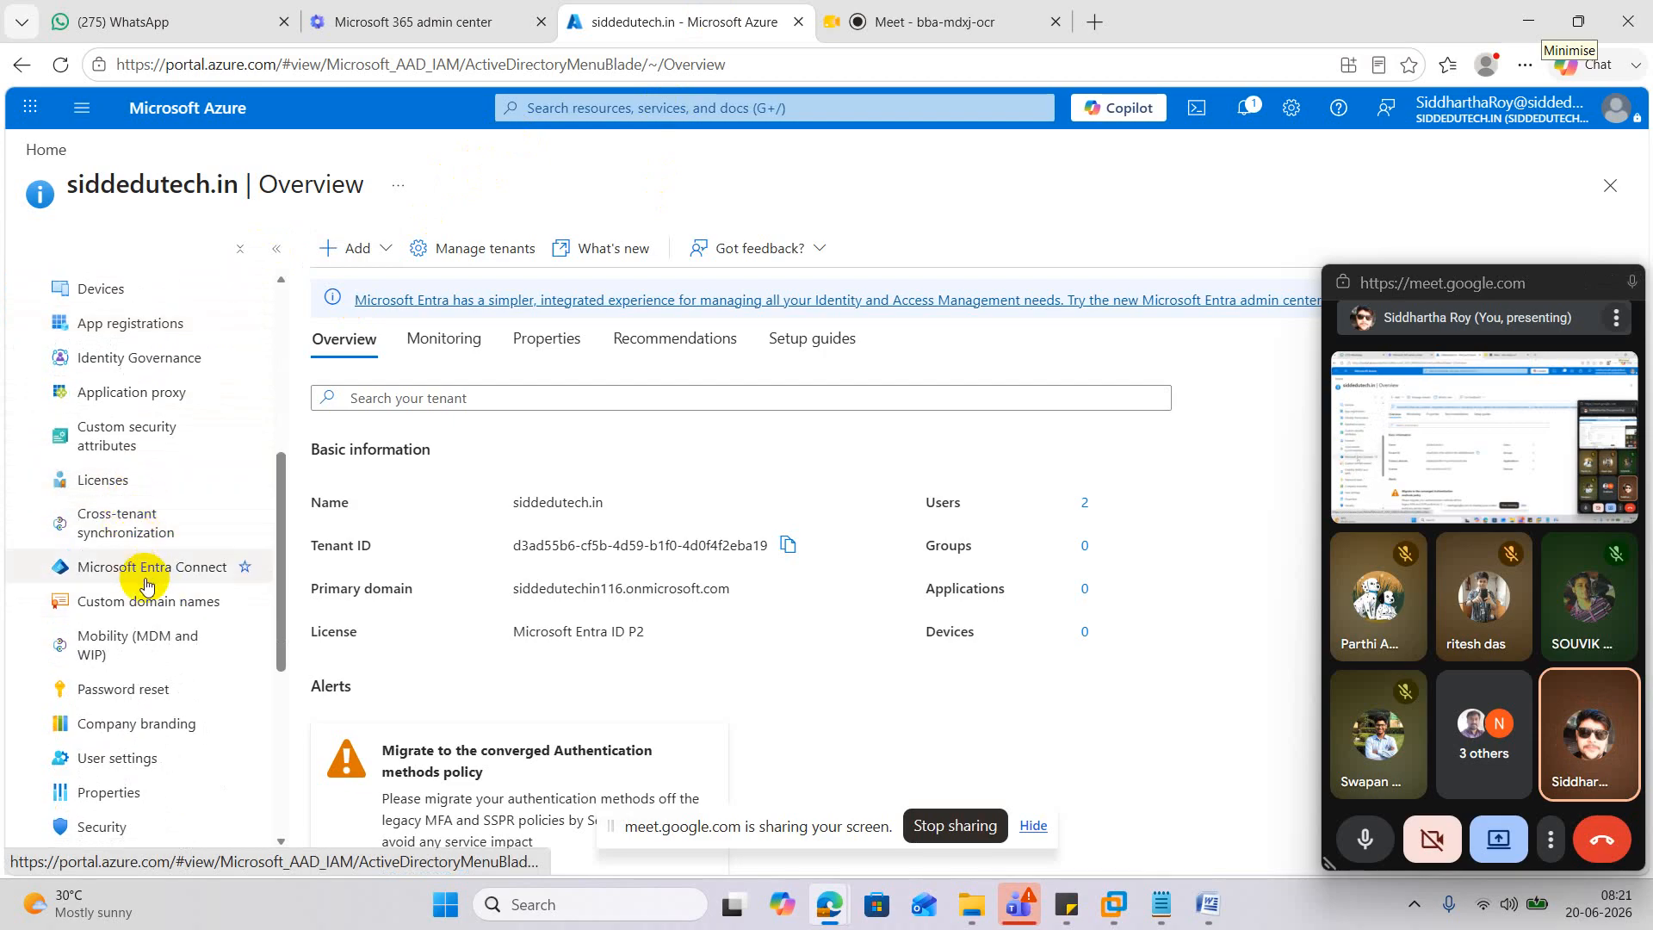
{"action": "scroll", "coordinate": [145, 705], "scroll_direction": "down", "scroll_amount": 5}
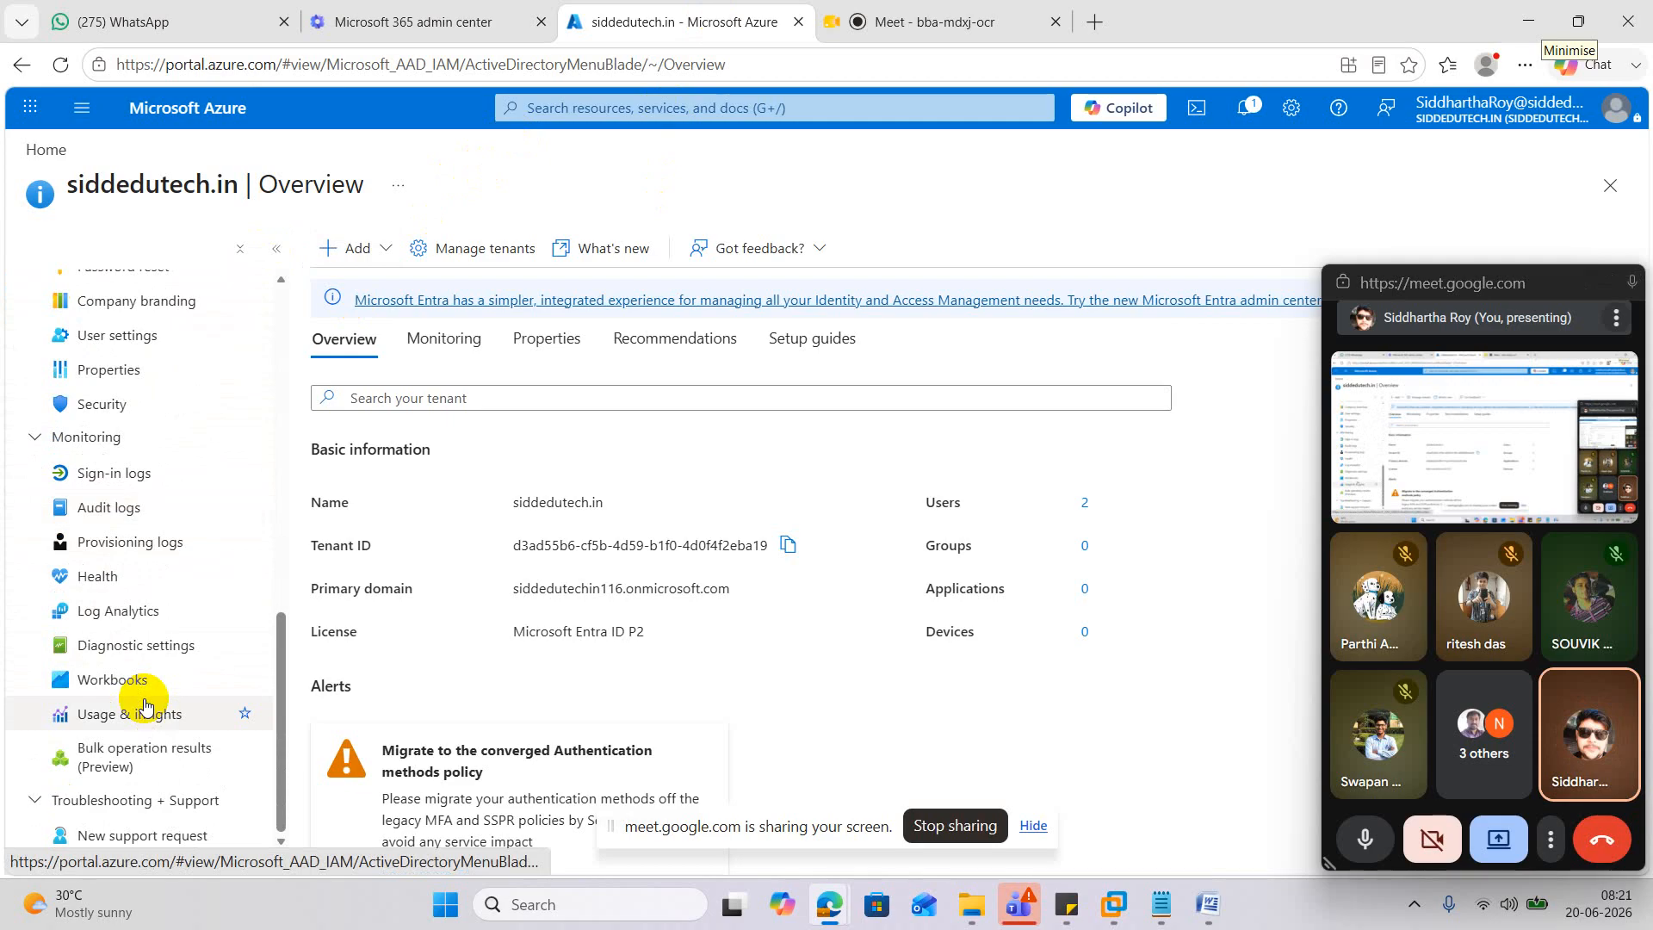
{"action": "scroll", "coordinate": [144, 705], "scroll_direction": "up", "scroll_amount": 3}
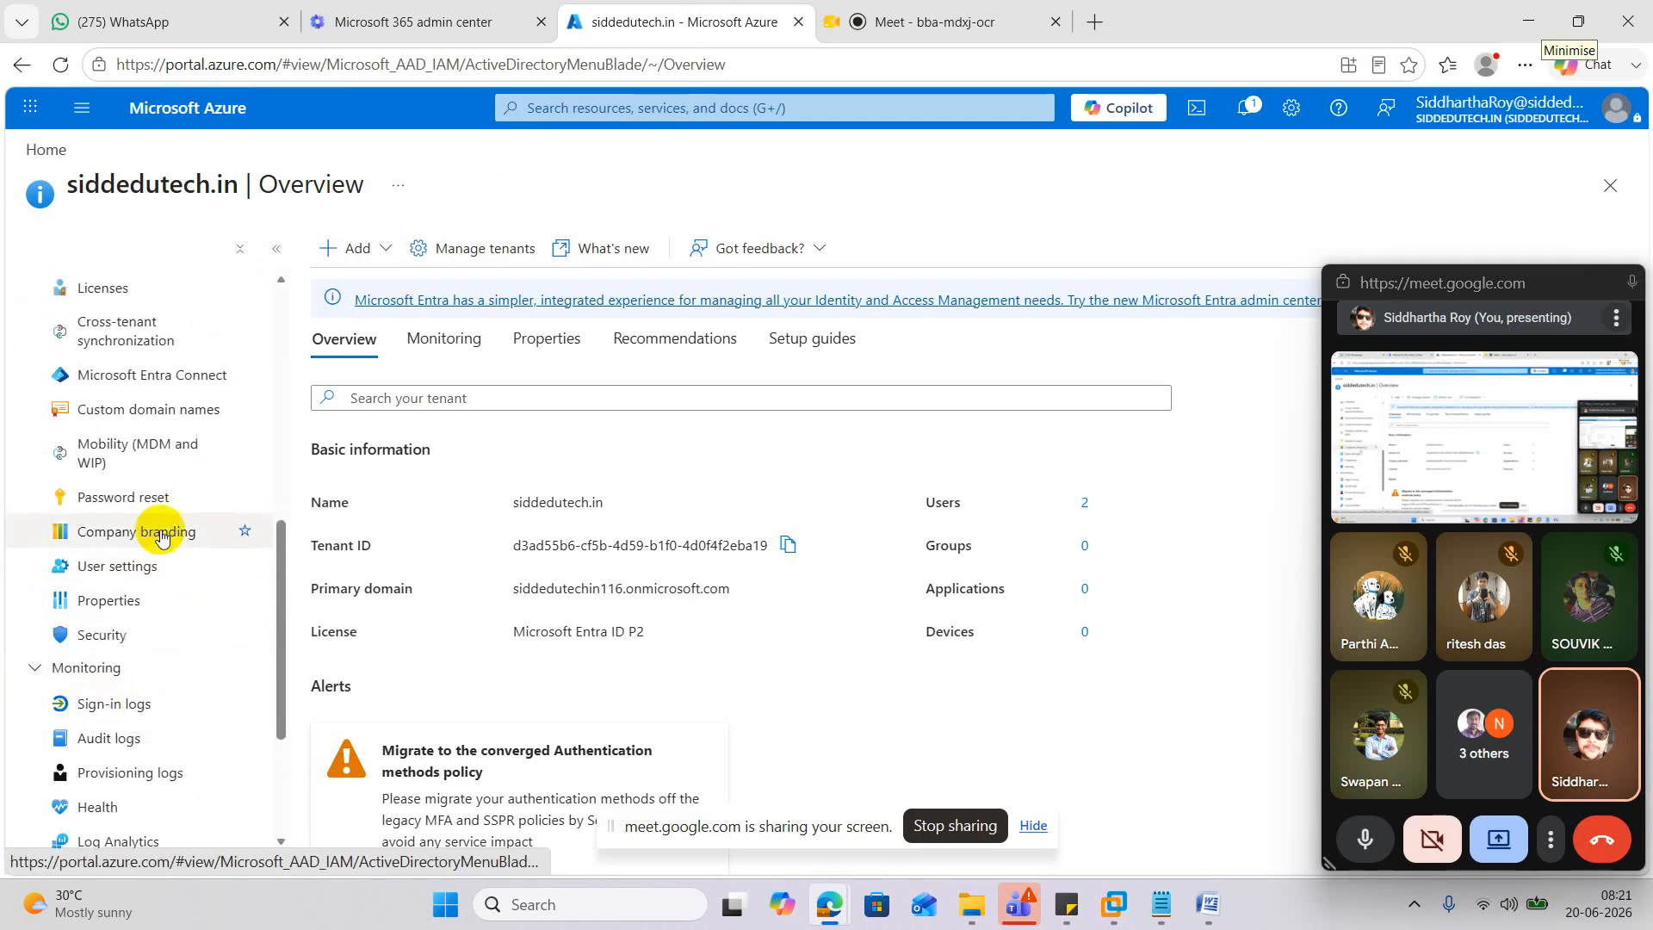
{"action": "scroll", "coordinate": [159, 533], "scroll_direction": "up", "scroll_amount": 1}
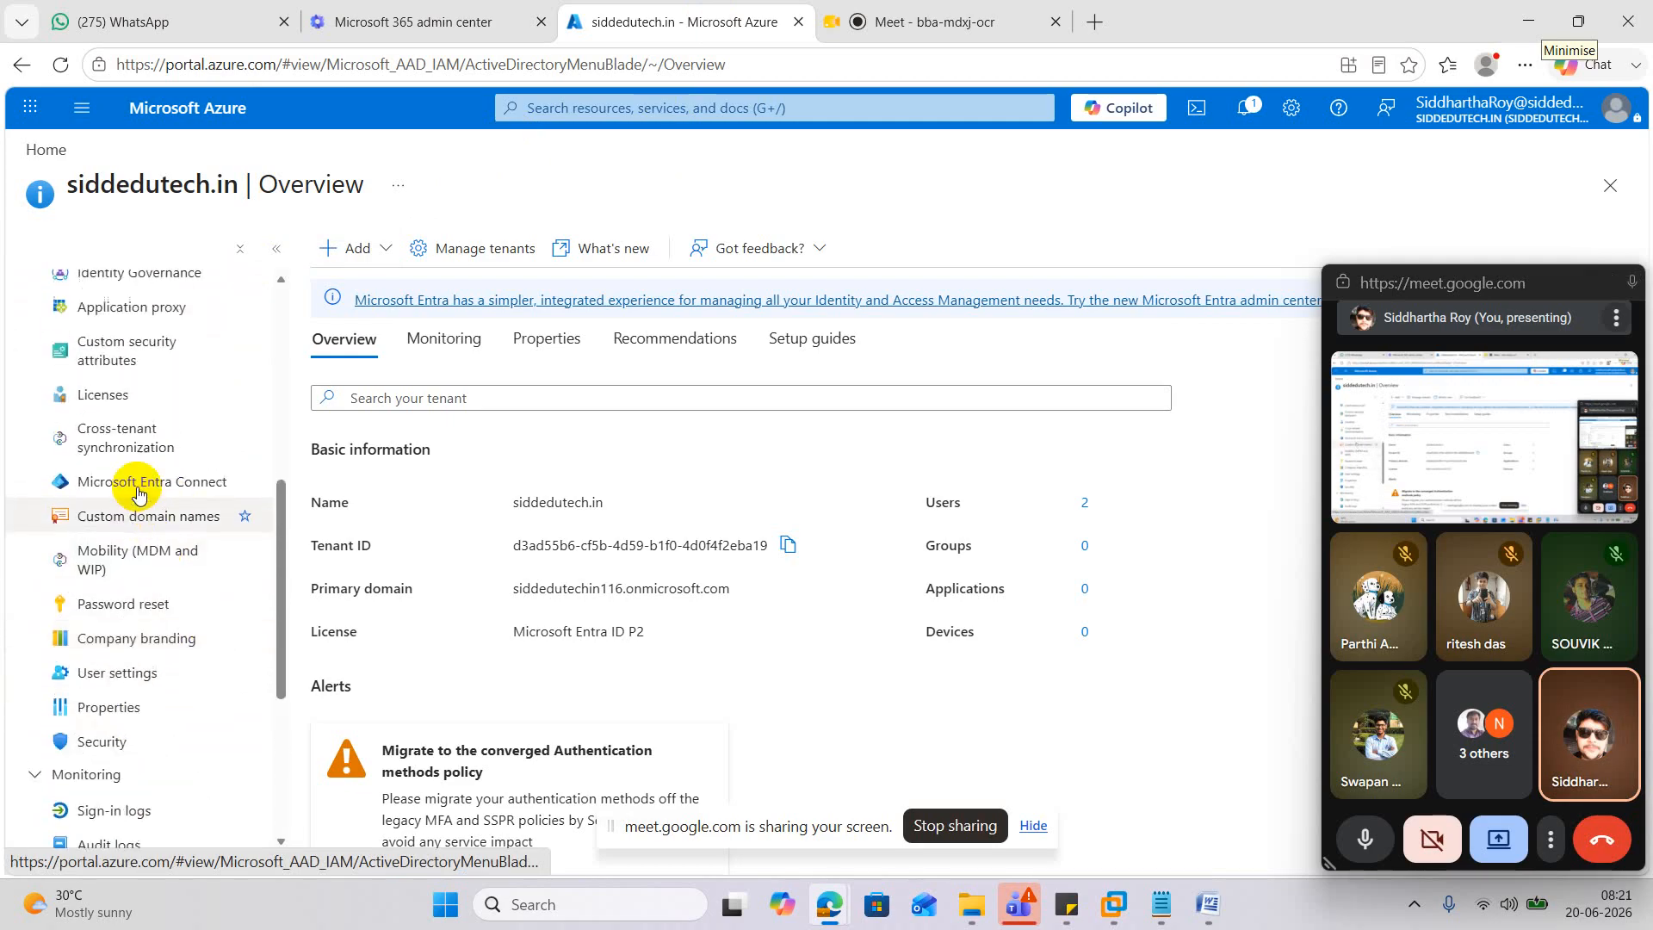
{"action": "scroll", "coordinate": [138, 492], "scroll_direction": "up", "scroll_amount": 2}
{"action": "left_click", "coordinate": [163, 693]}
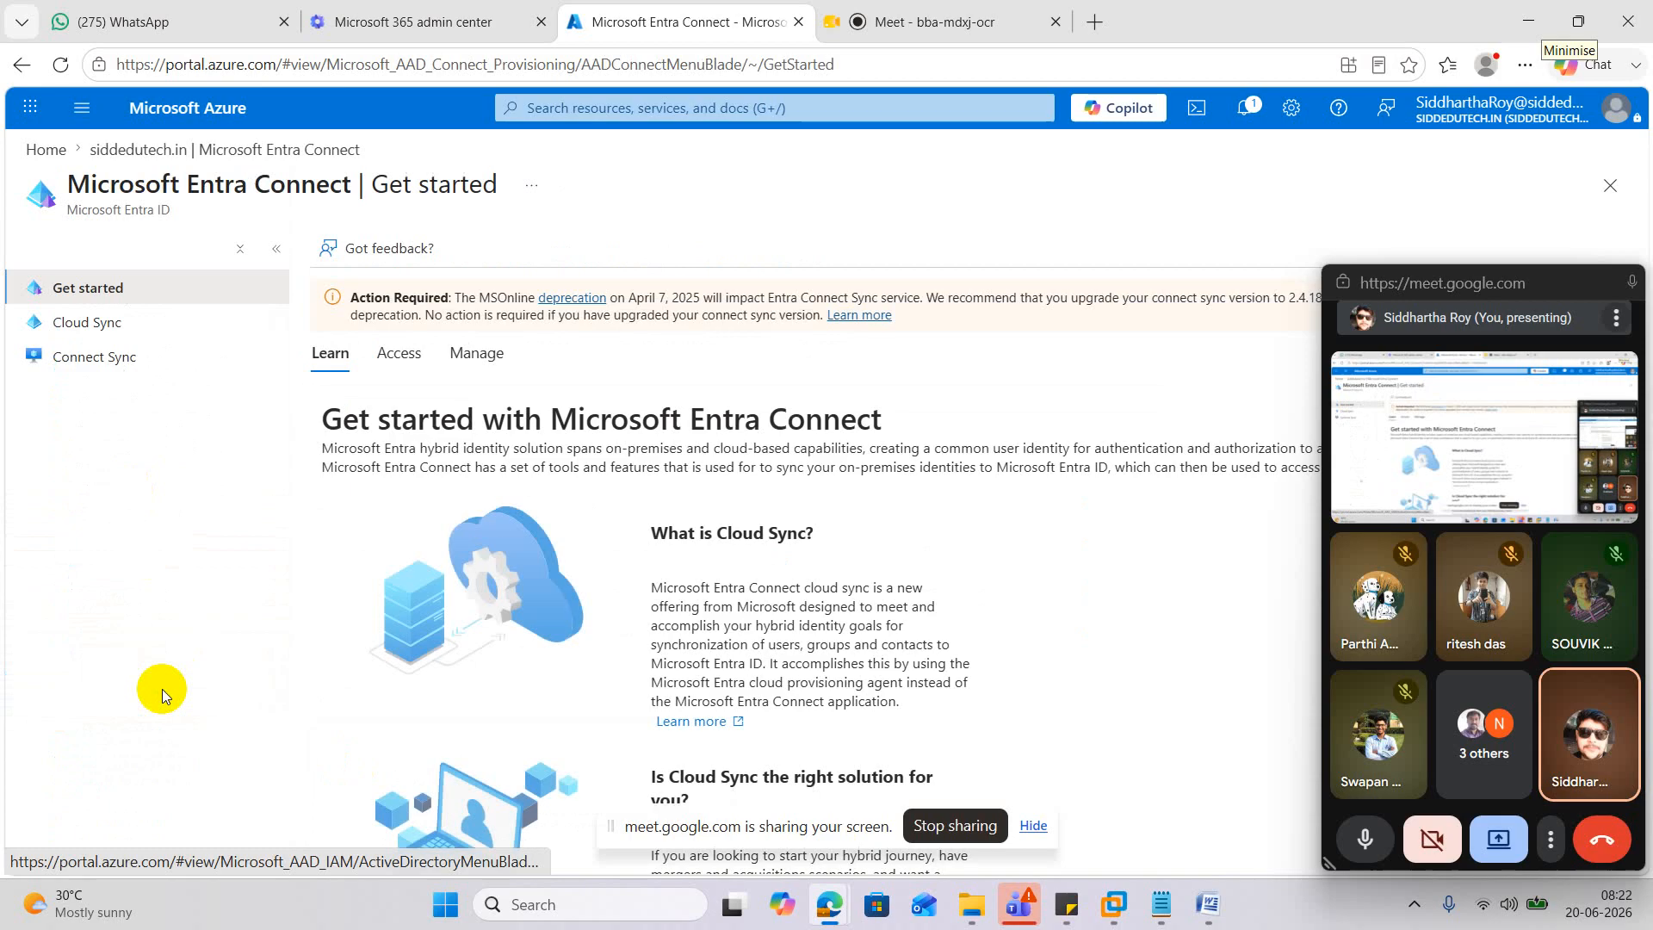
{"action": "left_click", "coordinate": [191, 151]}
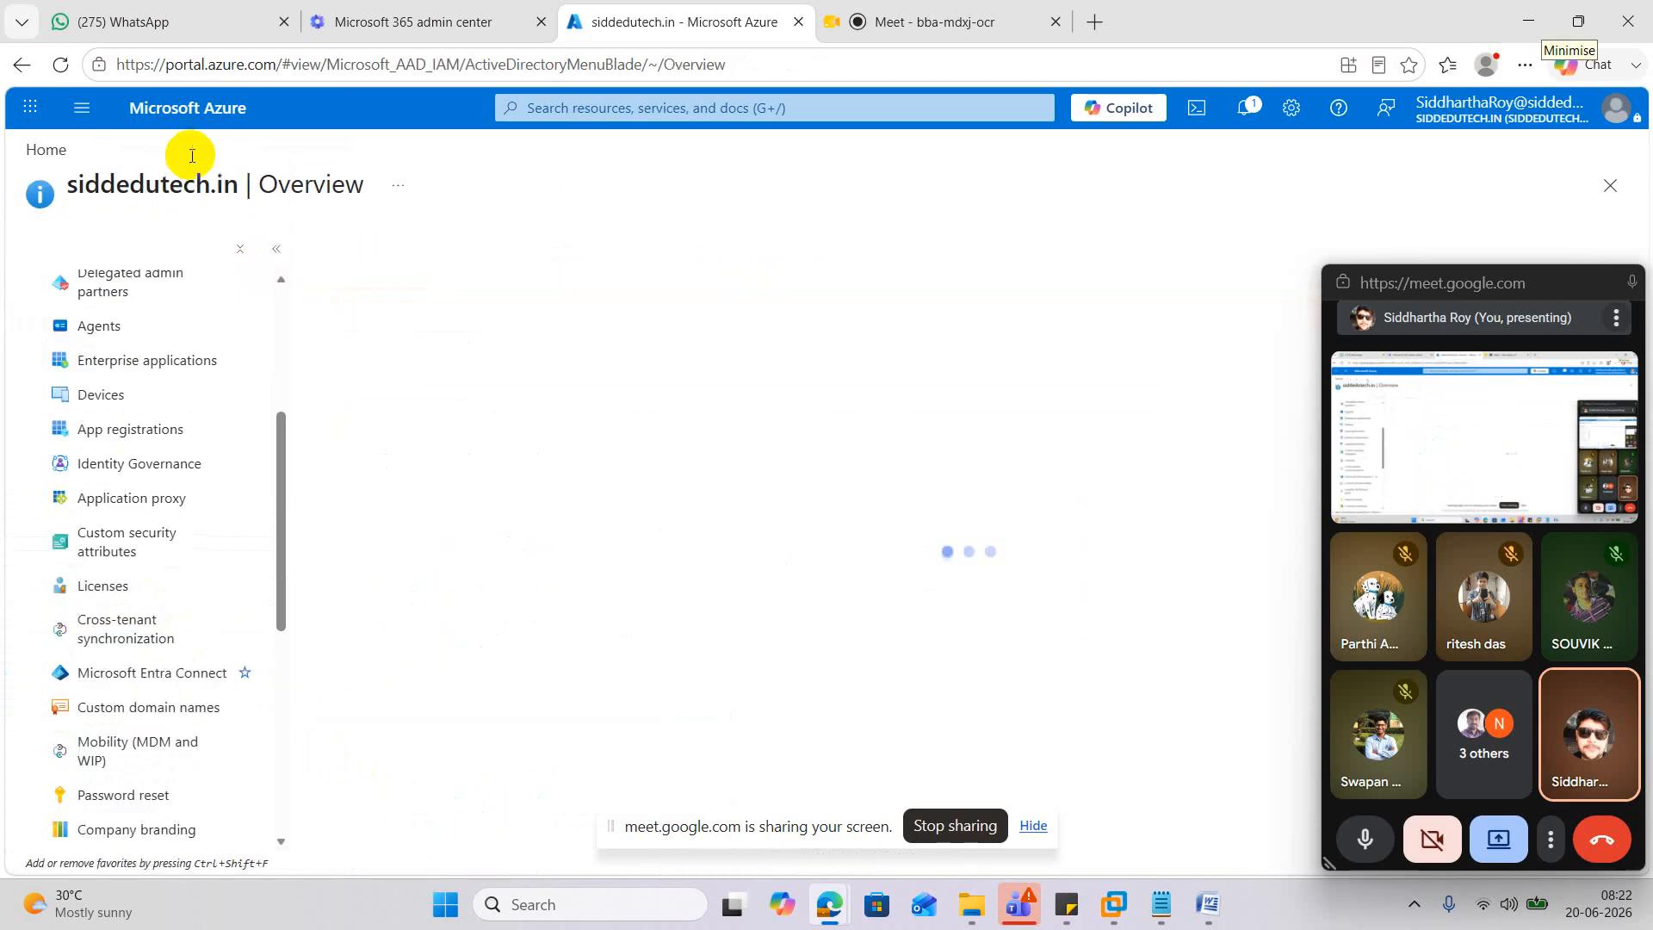
{"action": "scroll", "coordinate": [168, 415], "scroll_direction": "up", "scroll_amount": 3}
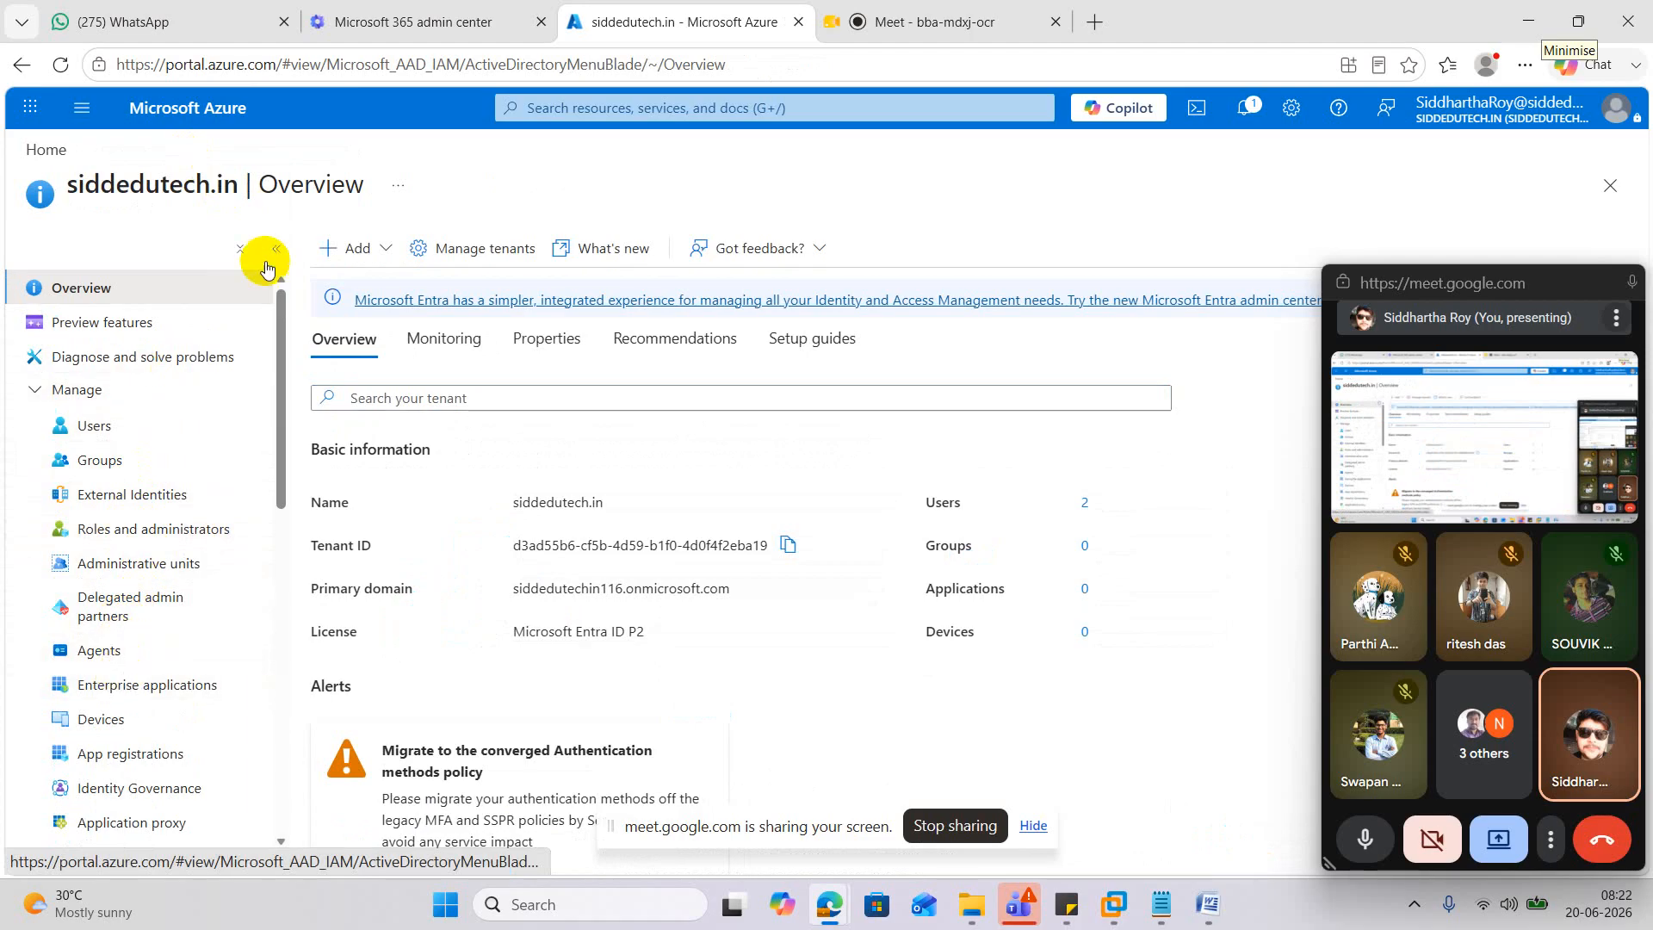
{"action": "left_click", "coordinate": [572, 108]}
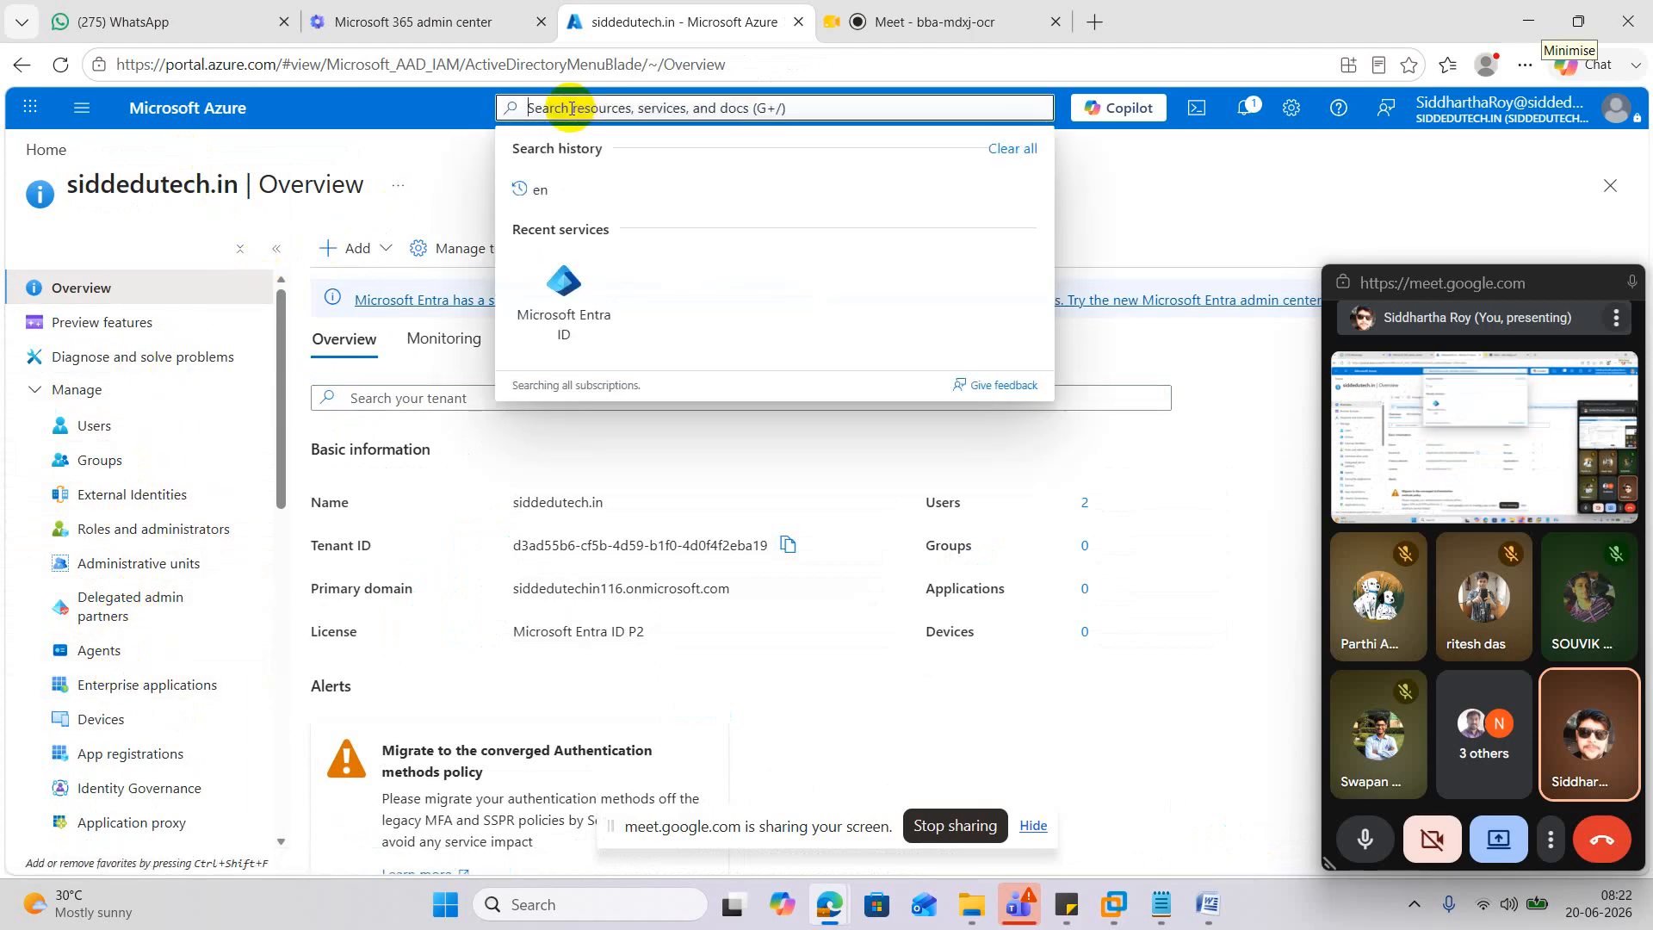
Search 'ten' to open Tenant properties, review siddedutech.in's name, region, tenant ID and security defaults.
{"action": "type", "text": "ten"}
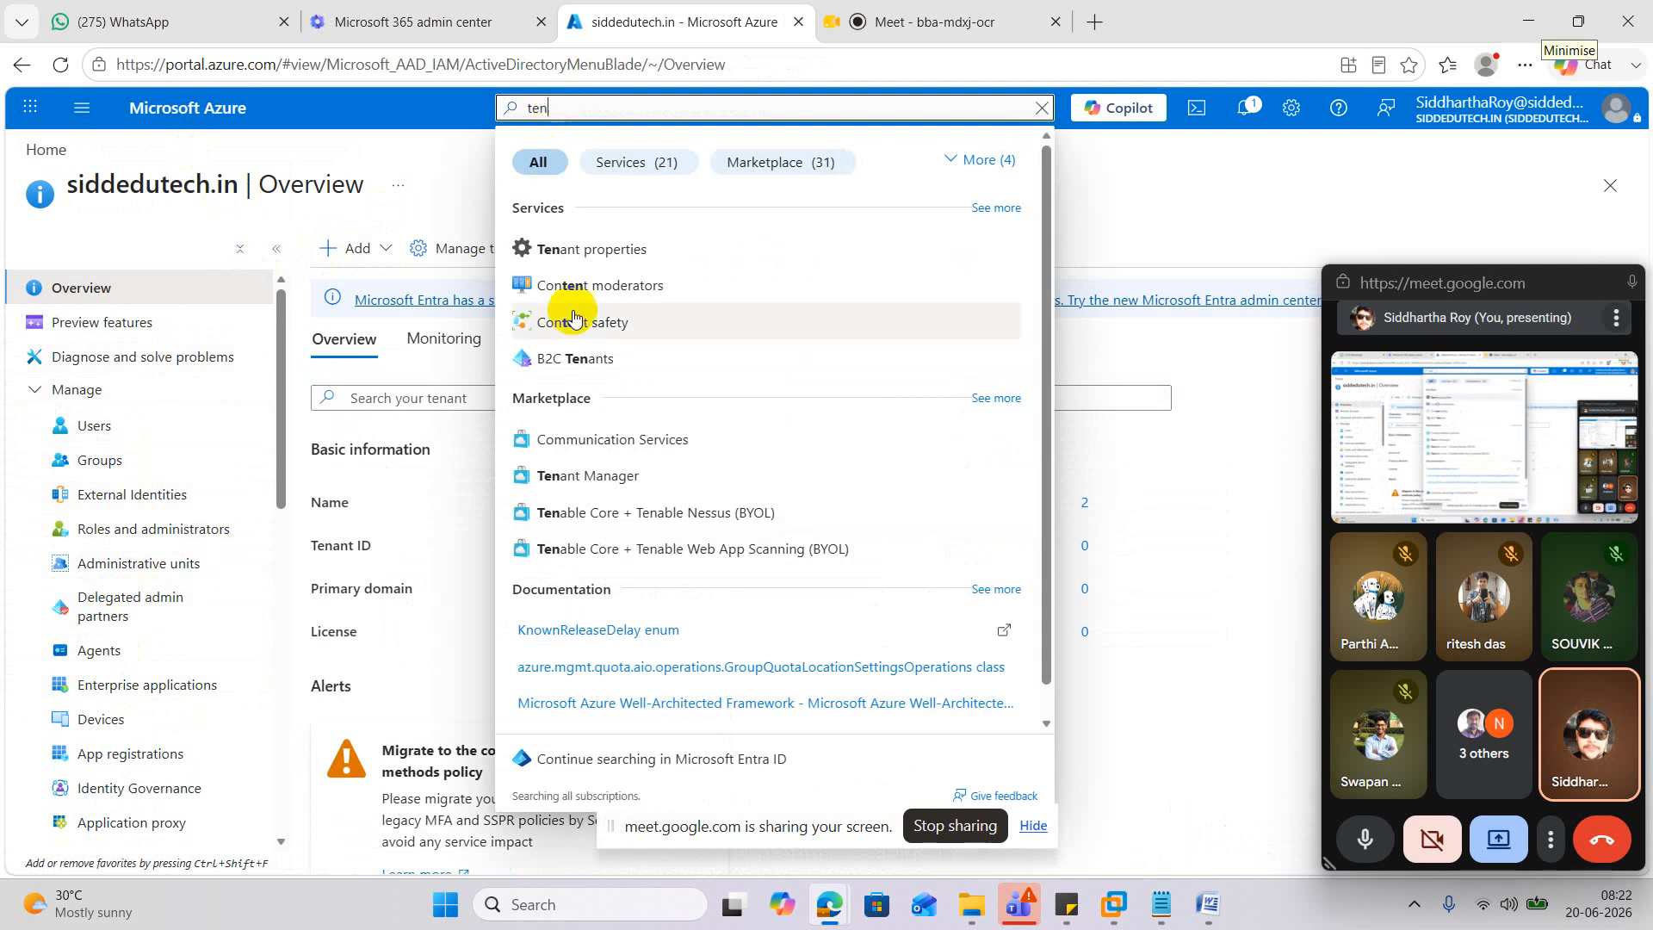
{"action": "left_click", "coordinate": [600, 249]}
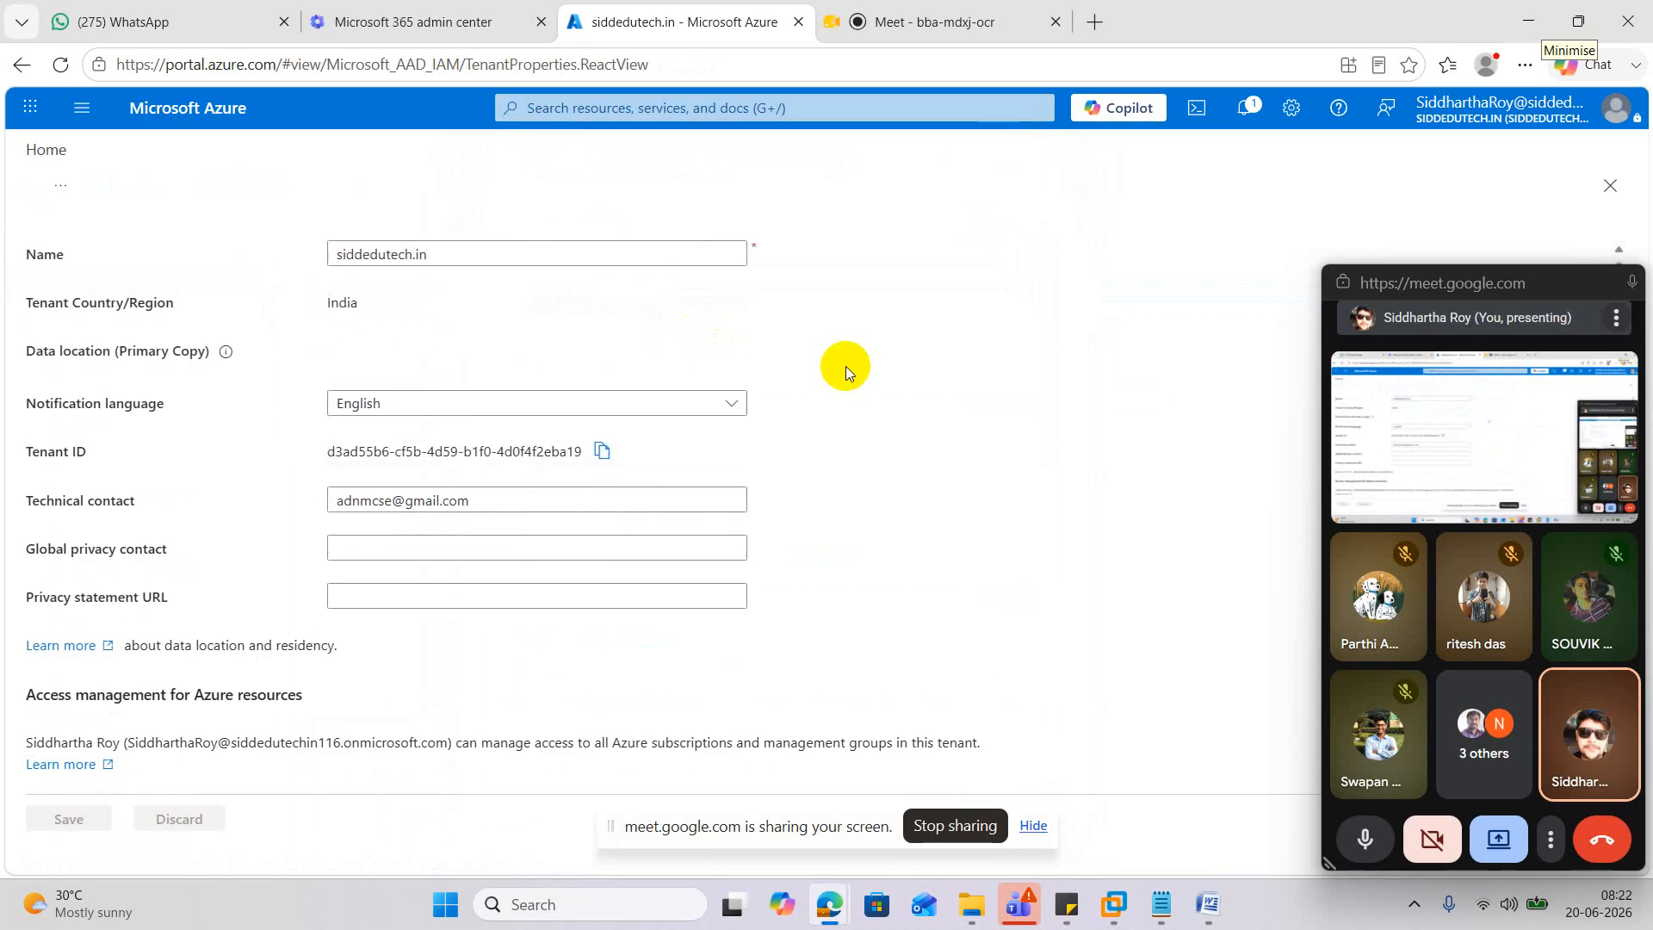
{"action": "scroll", "coordinate": [845, 365], "scroll_direction": "down", "scroll_amount": 3}
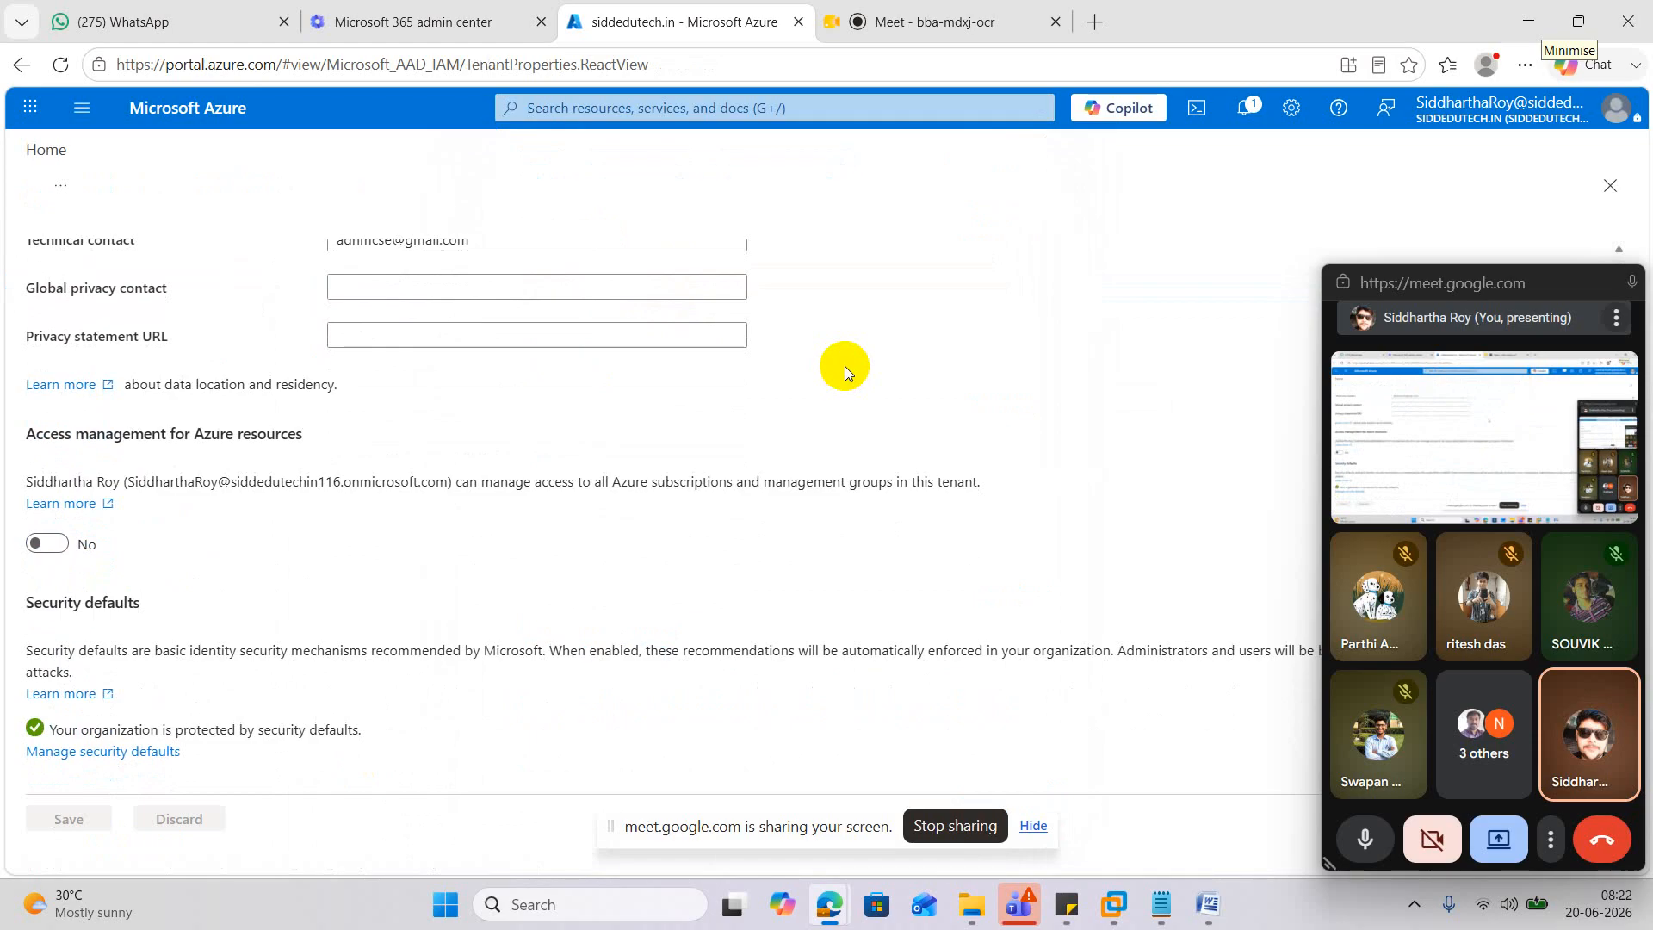
{"action": "scroll", "coordinate": [844, 365], "scroll_direction": "up", "scroll_amount": 3}
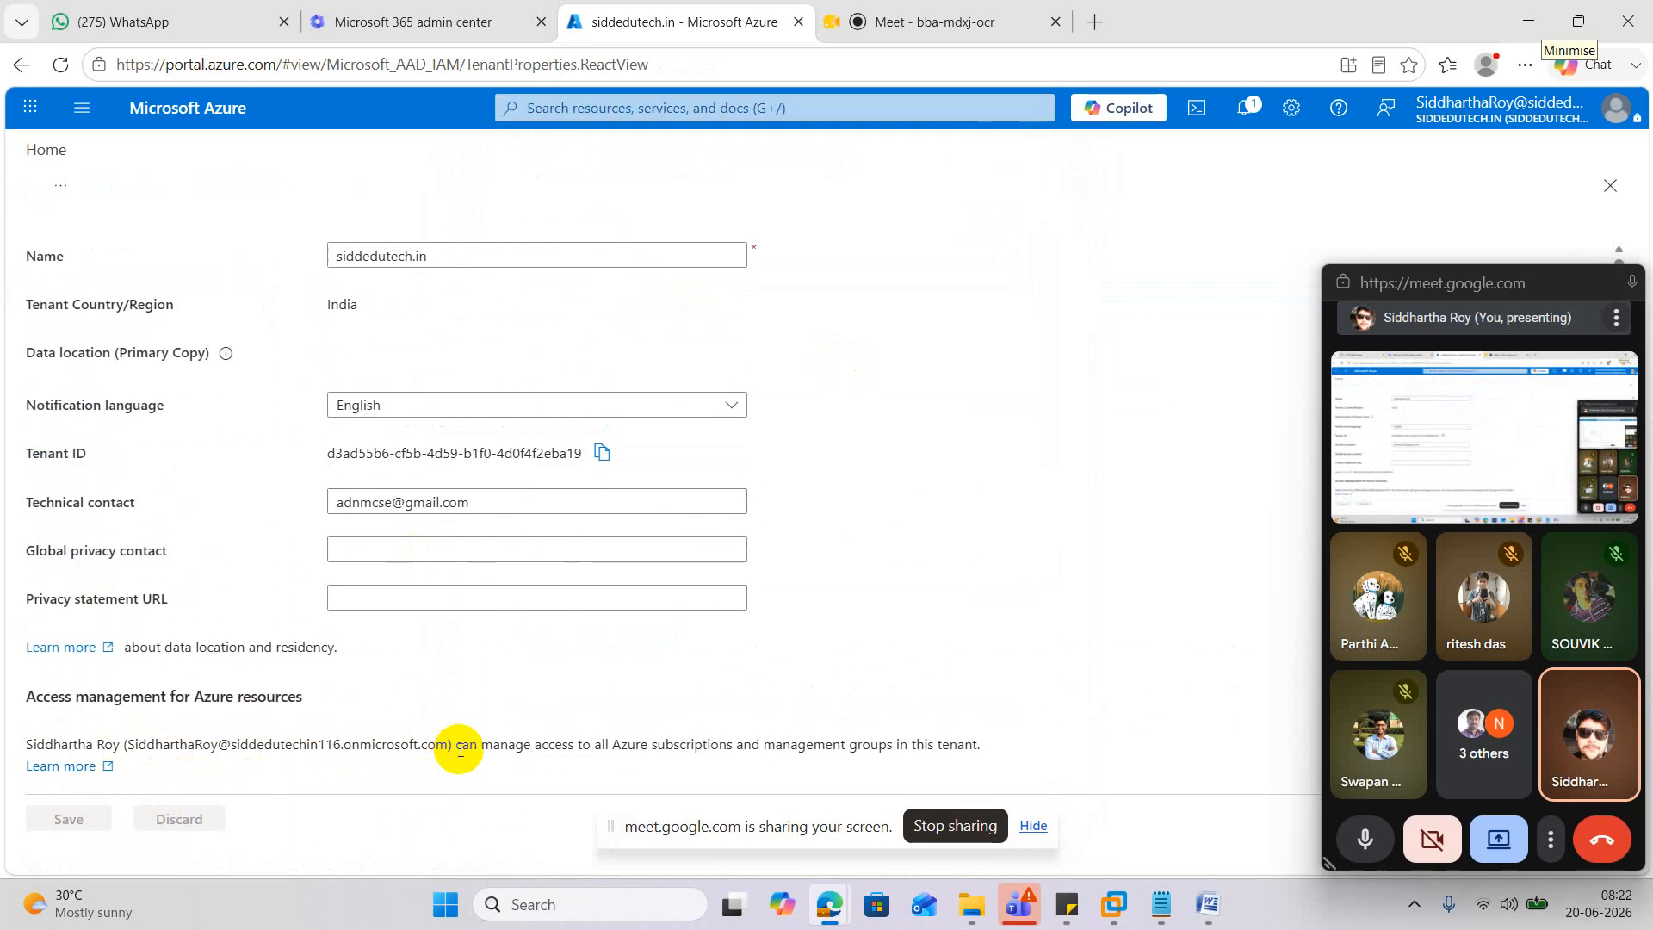
{"action": "scroll", "coordinate": [427, 641], "scroll_direction": "down", "scroll_amount": 3}
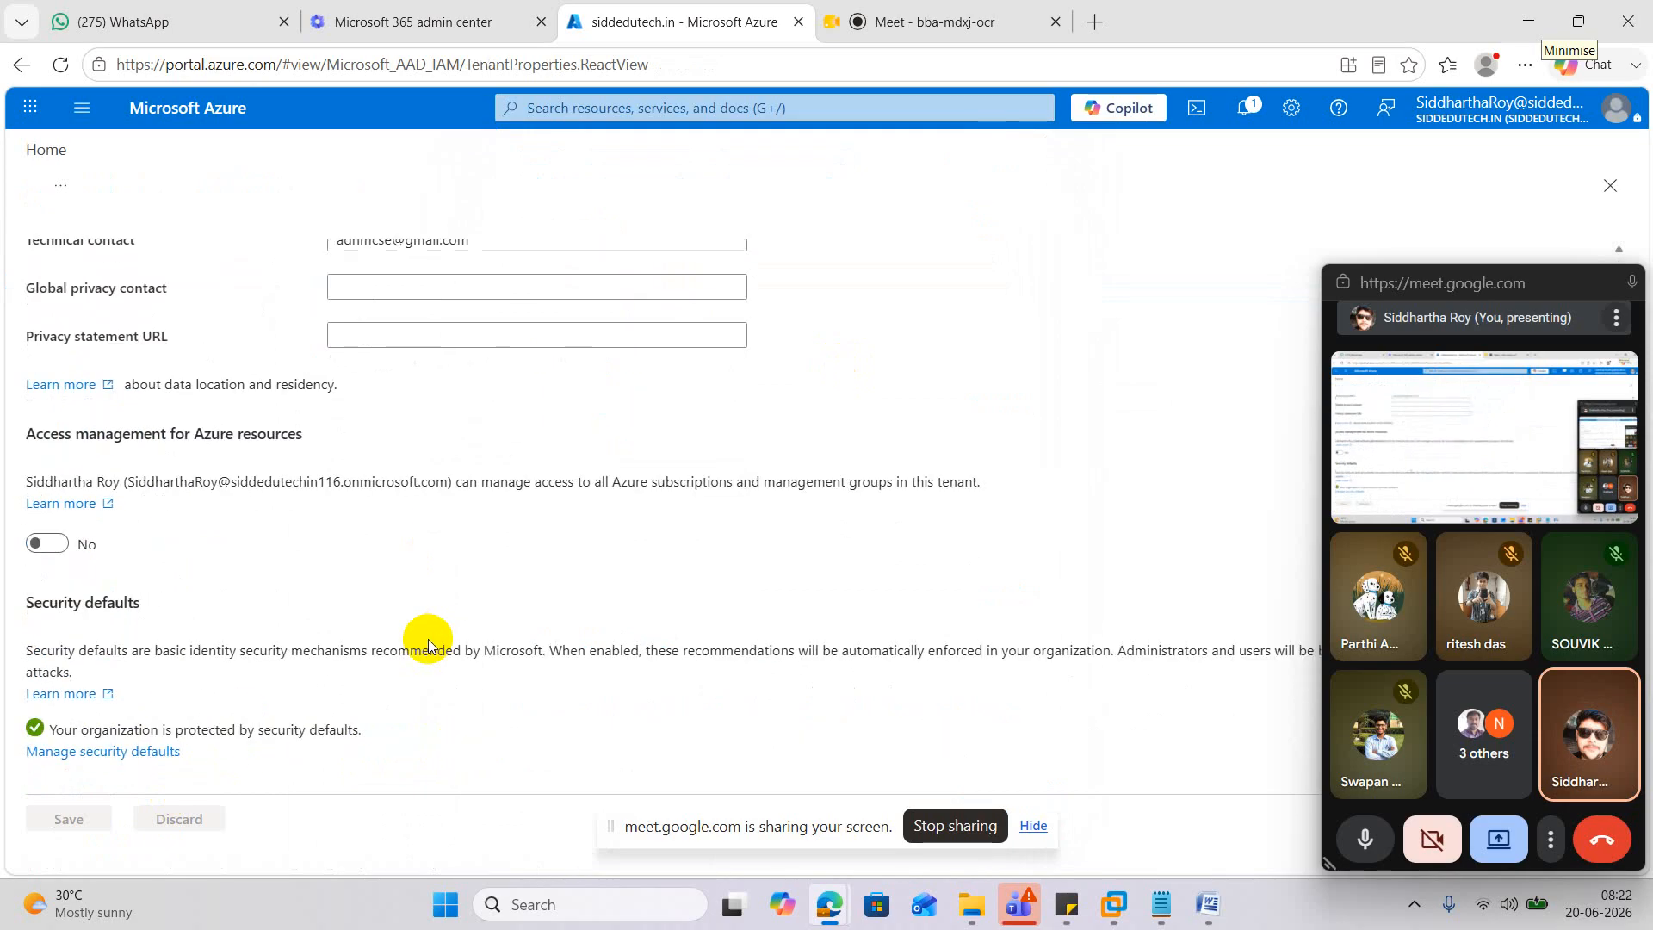
{"action": "scroll", "coordinate": [318, 629], "scroll_direction": "up", "scroll_amount": 3}
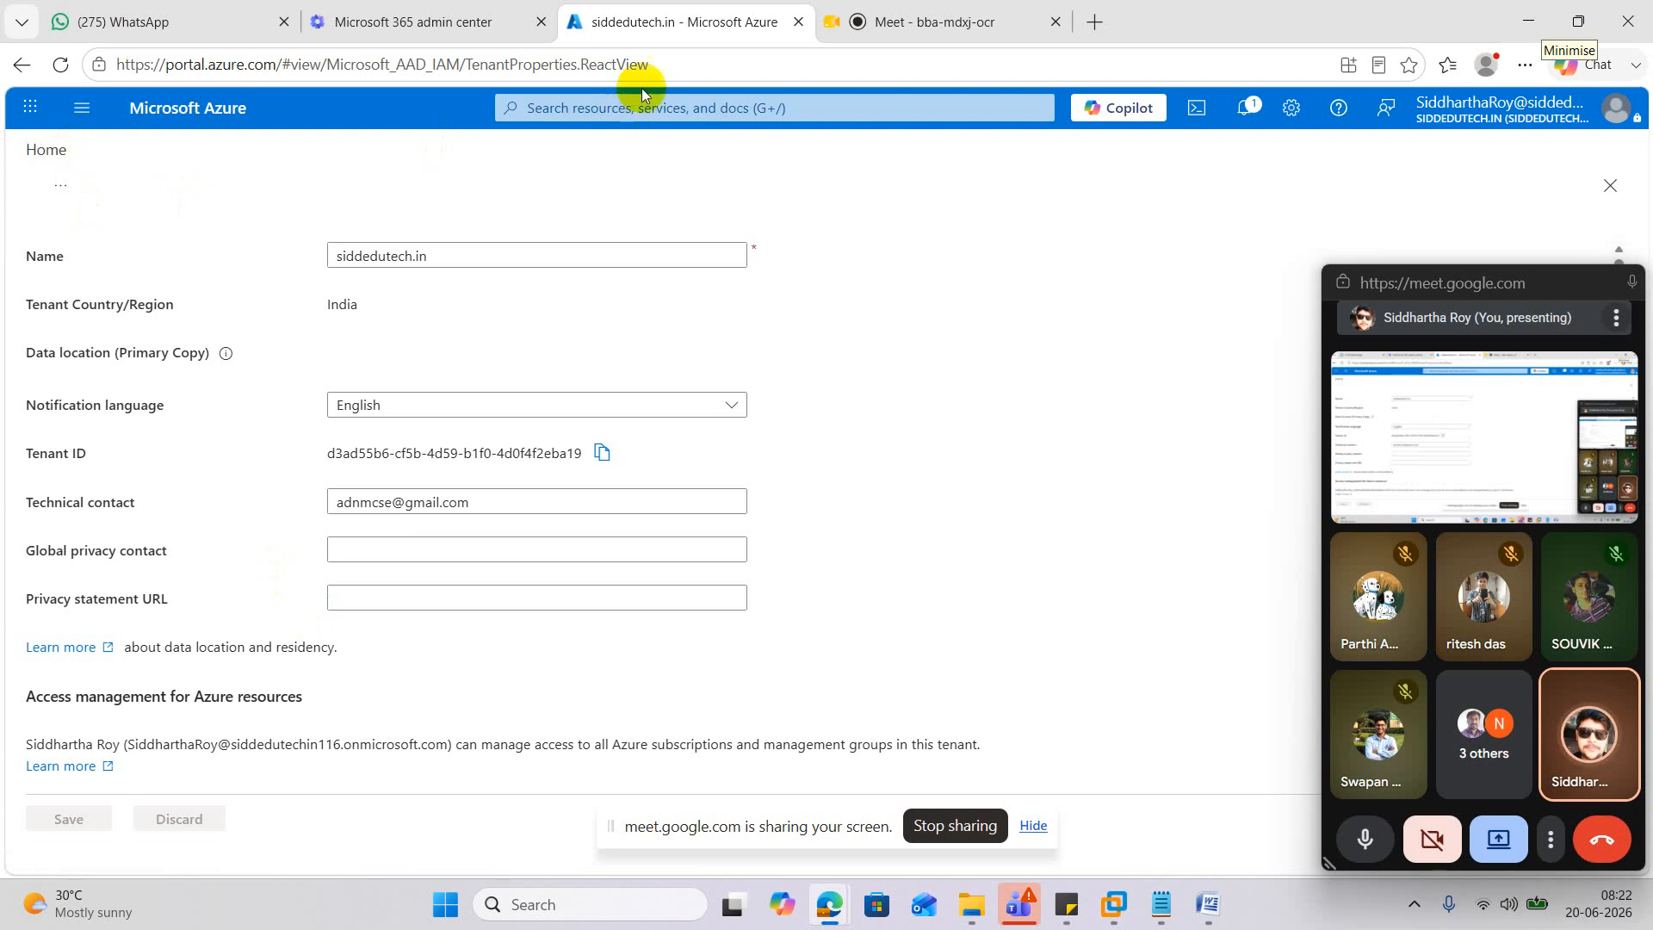
{"action": "mouse_move", "coordinate": [870, 7]}
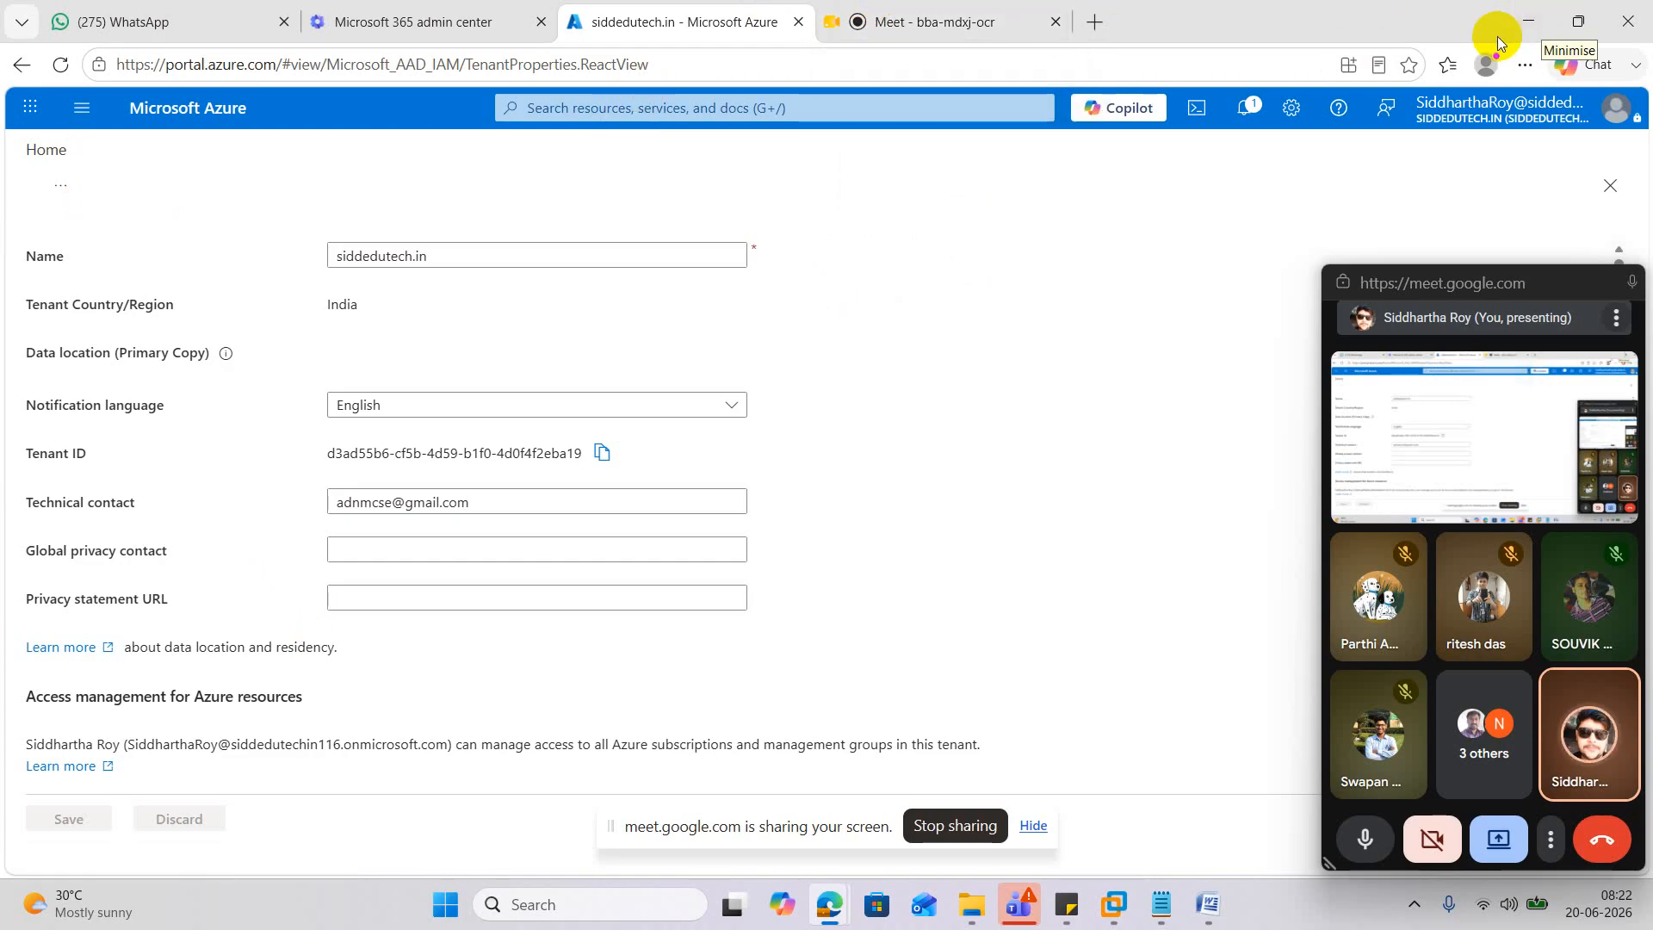
{"action": "left_click", "coordinate": [1527, 17]}
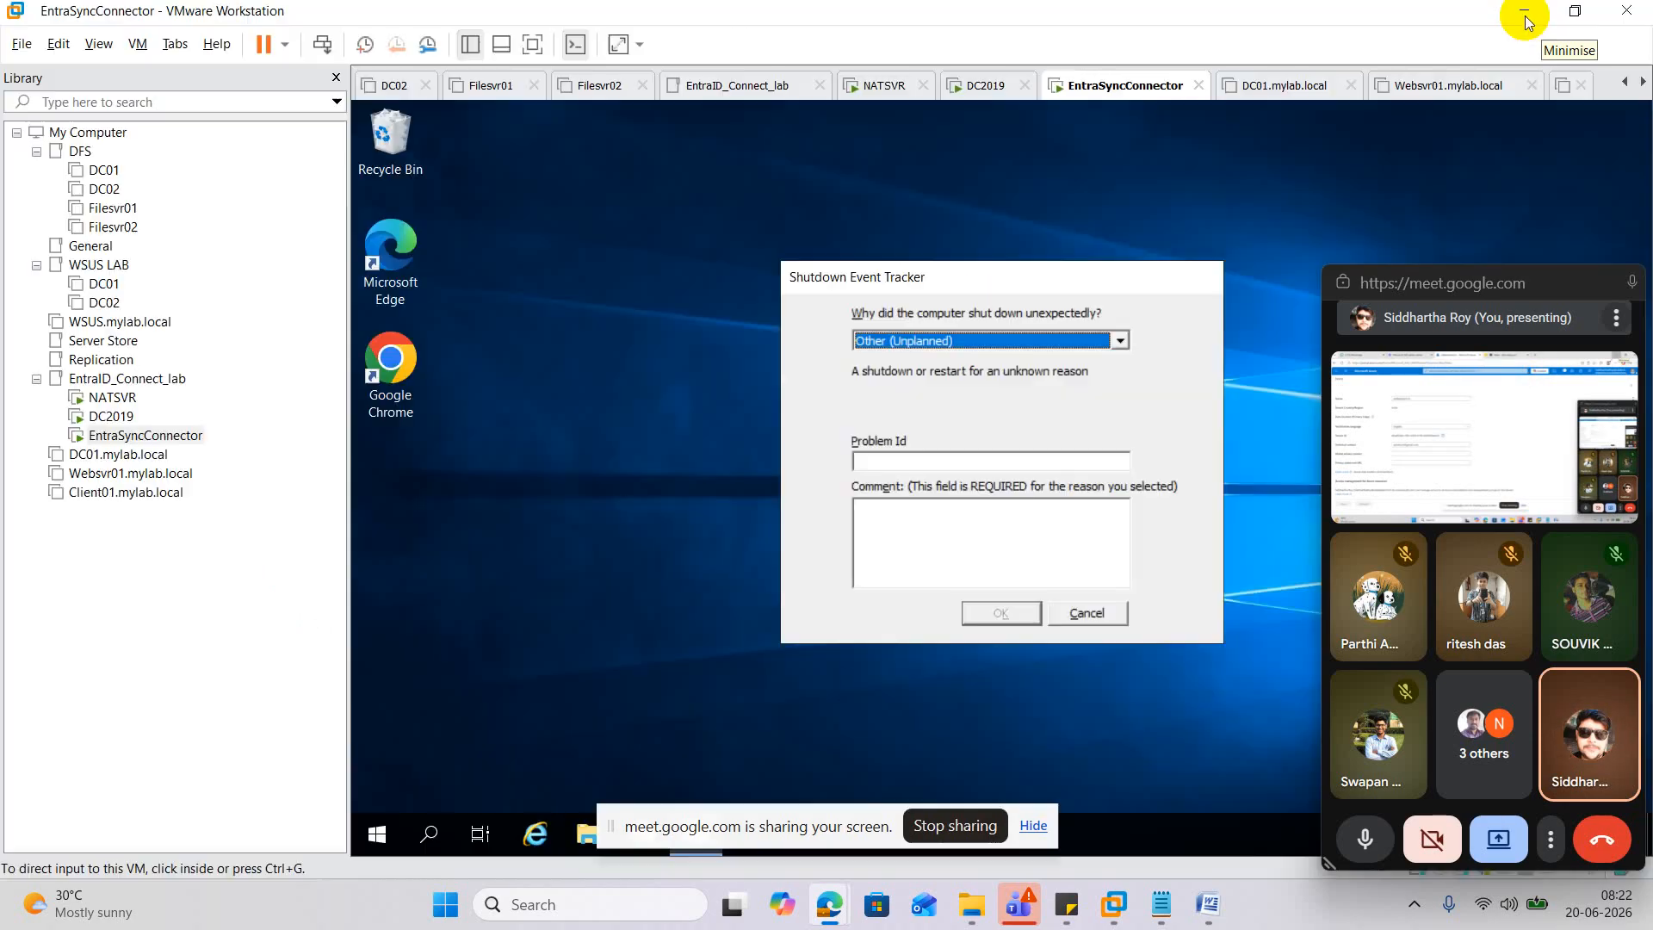
Cancel the EntraSyncConnector Shutdown Event Tracker, hide the sharing notice, and bring up the Word TLS notes.
{"action": "left_click", "coordinate": [1151, 390]}
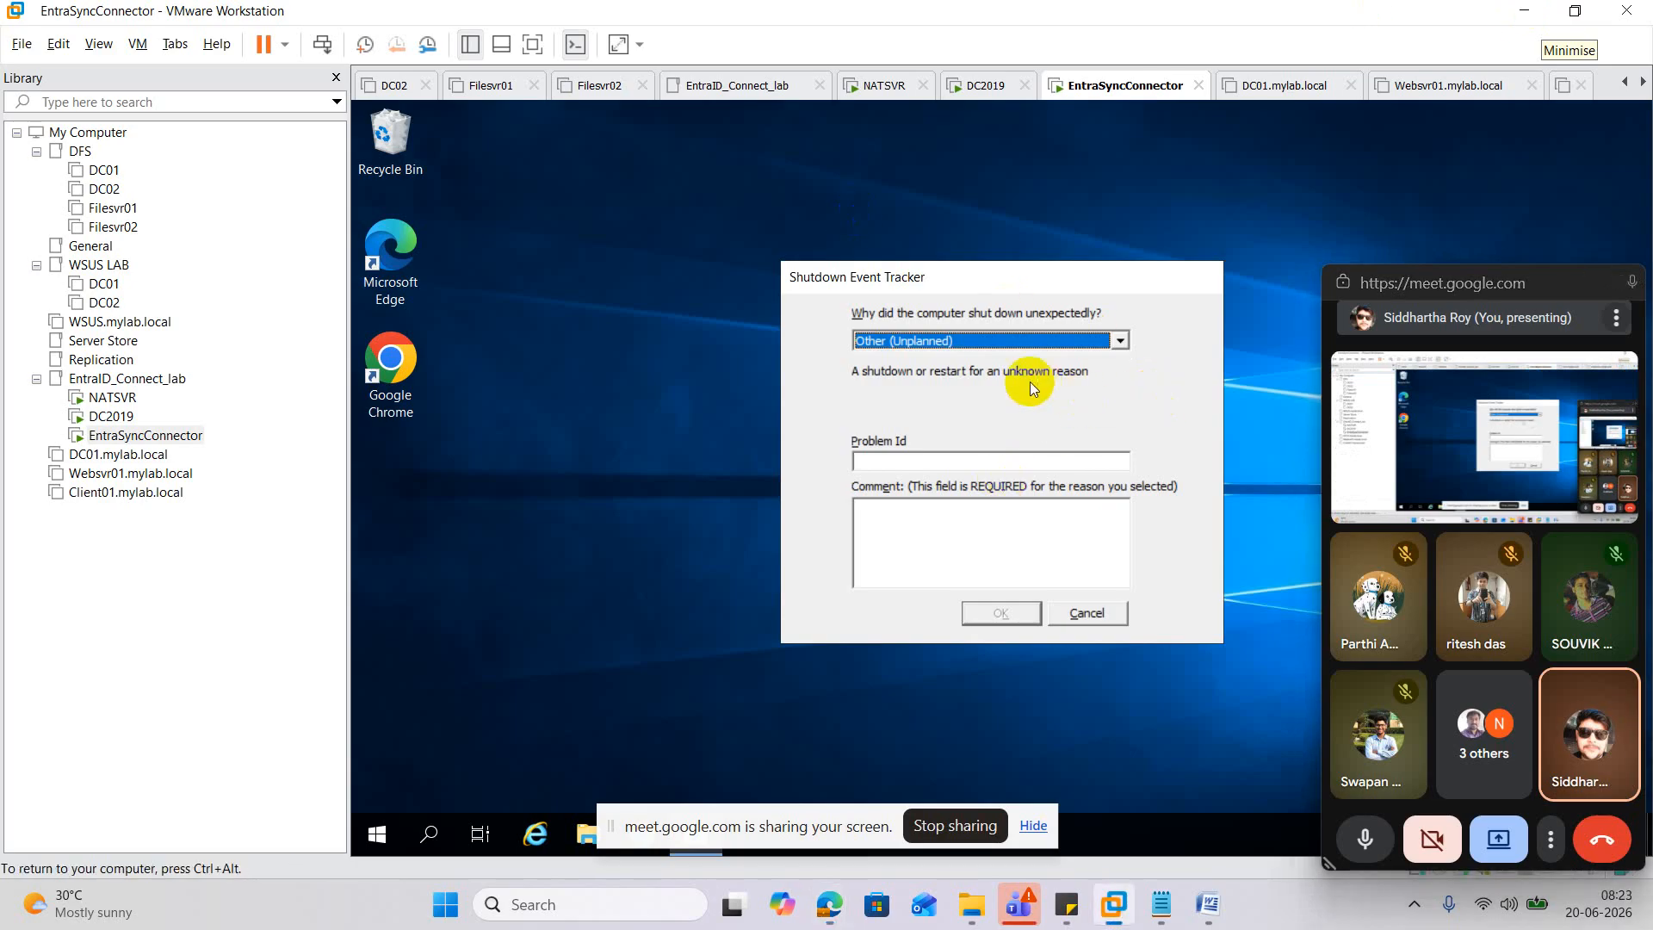
{"action": "left_click", "coordinate": [1103, 613]}
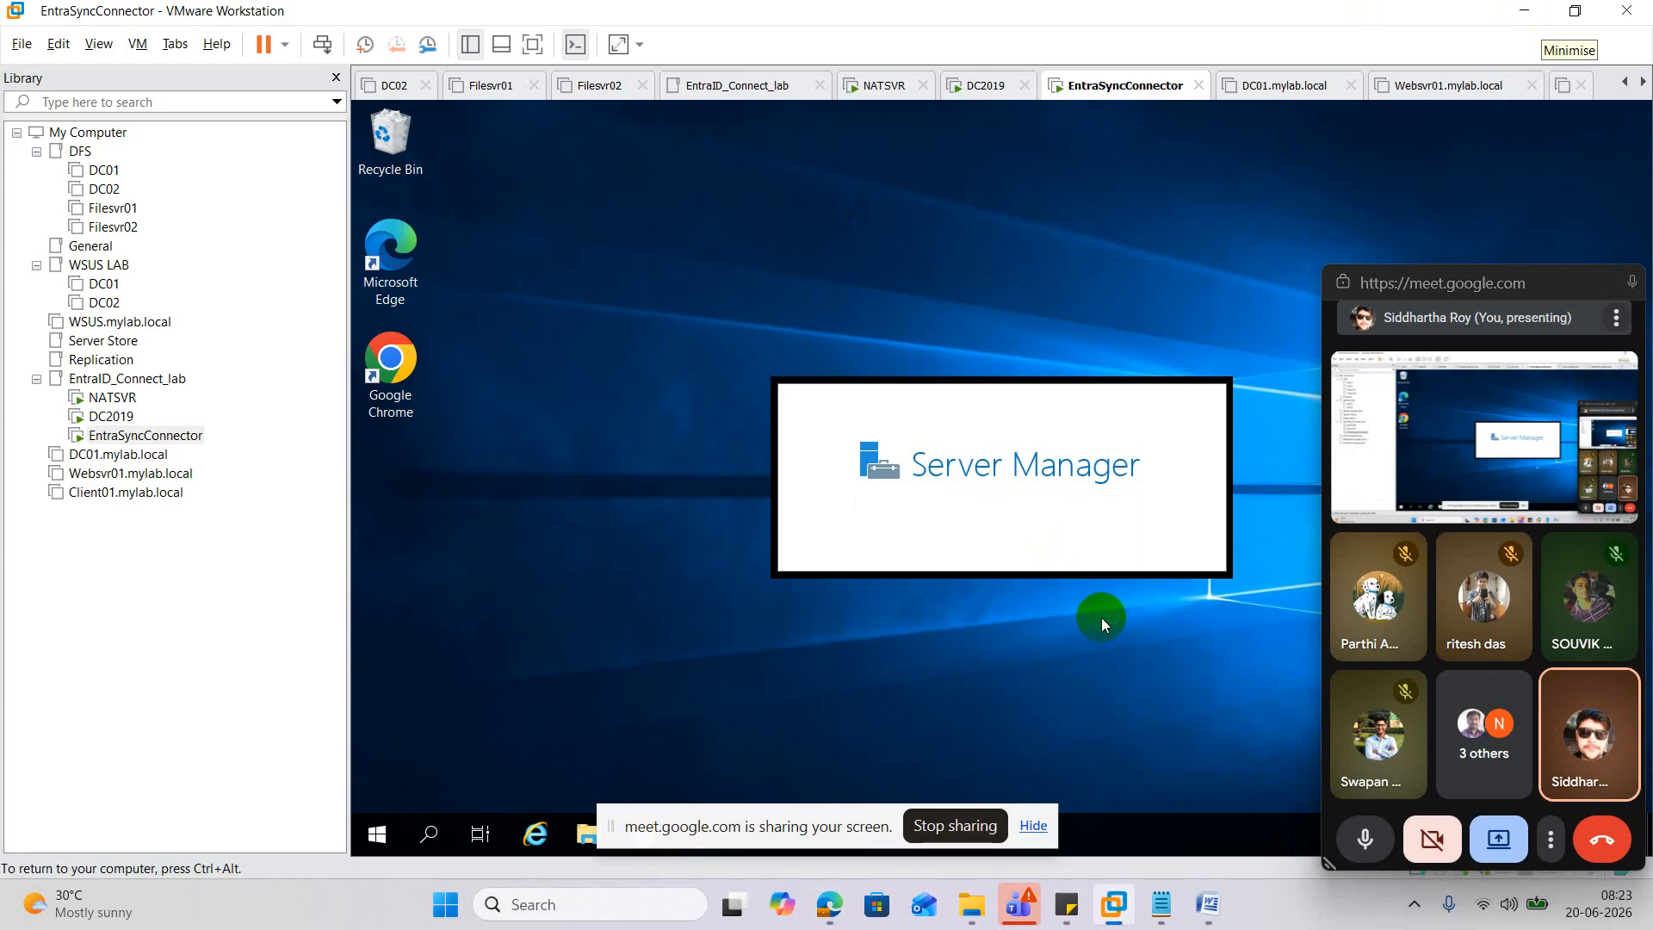
{"action": "left_click", "coordinate": [1033, 826]}
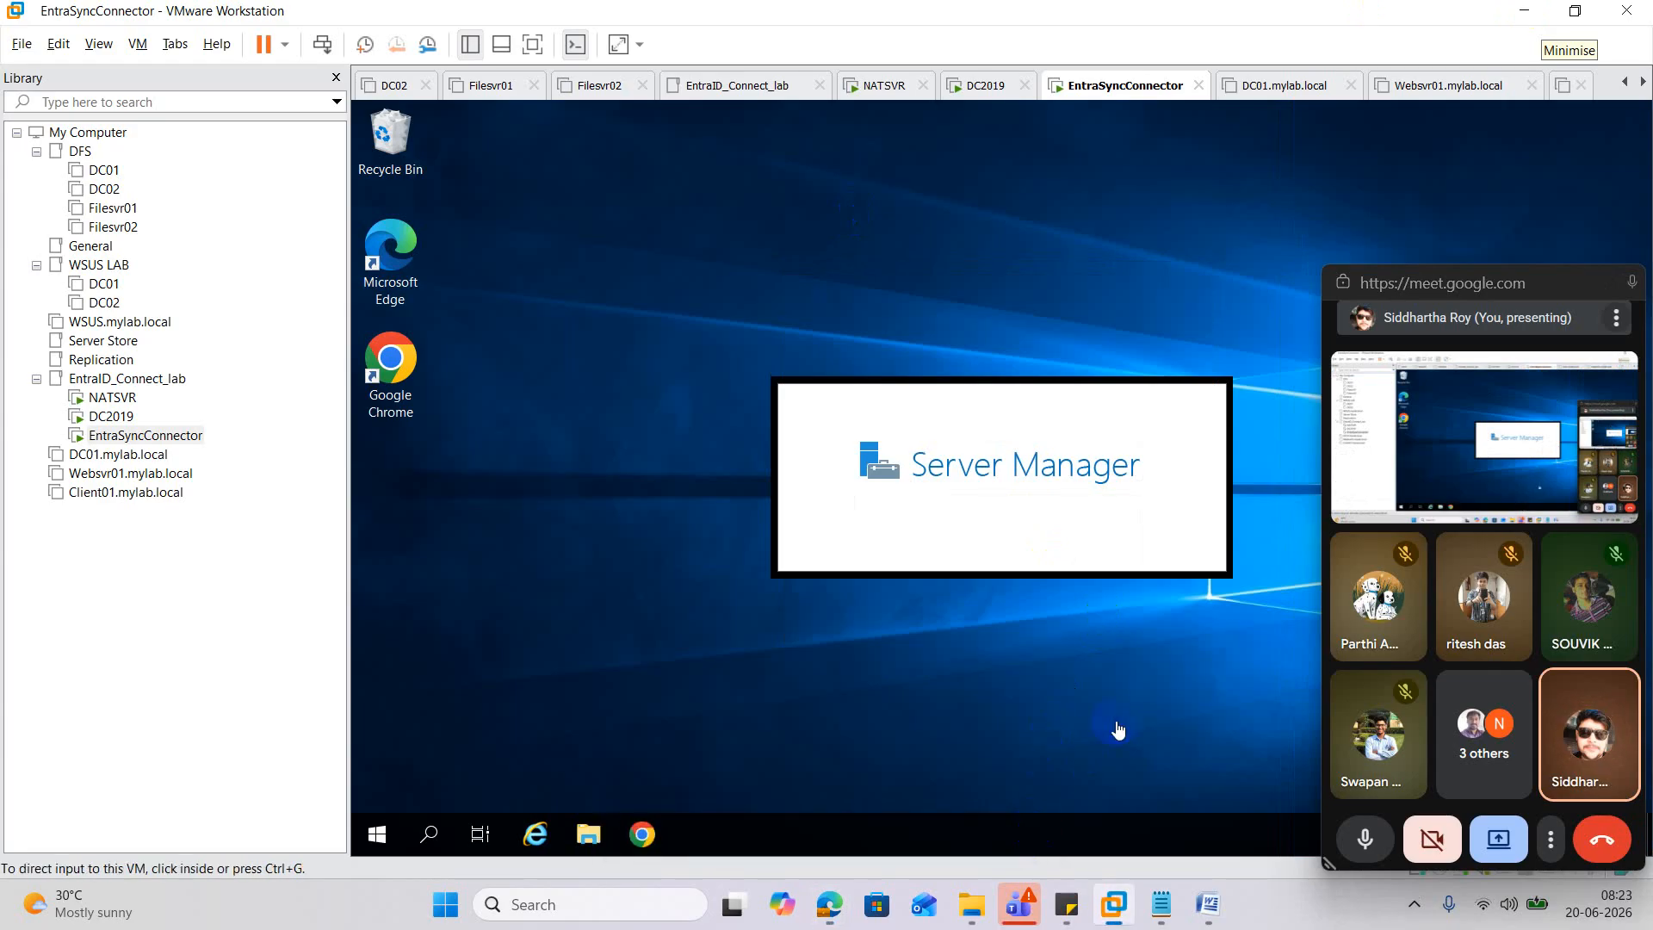
{"action": "left_click", "coordinate": [1210, 902]}
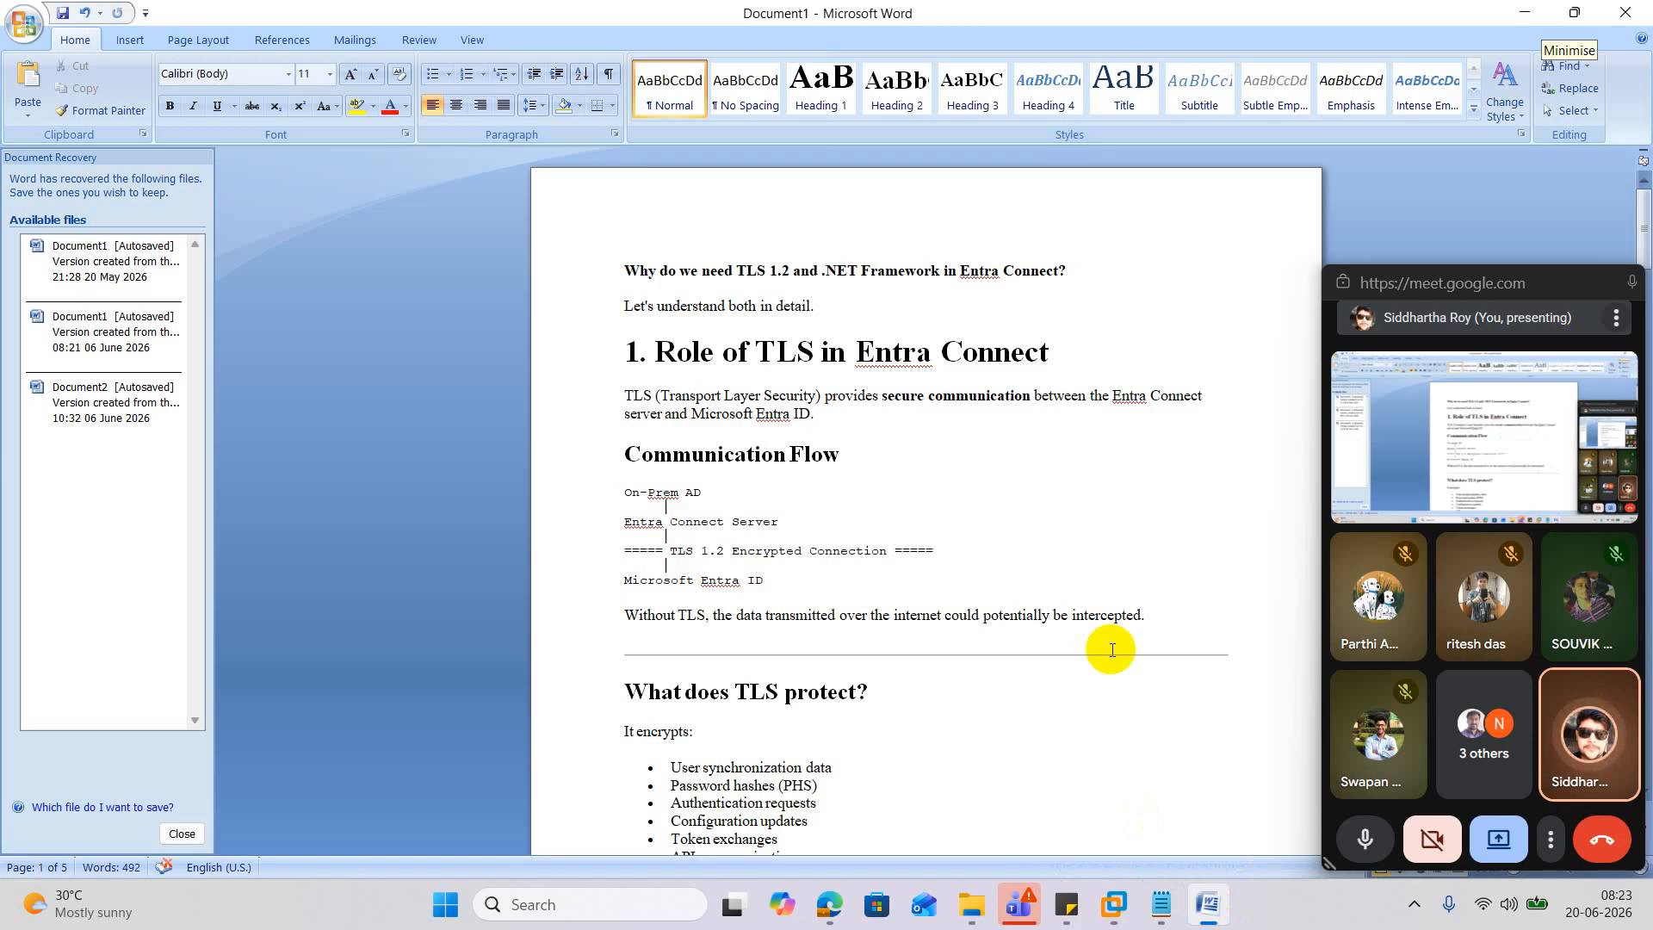
Select 'TLS' in the heading and close Word's Document Recovery pane.
{"action": "double_click", "coordinate": [760, 684]}
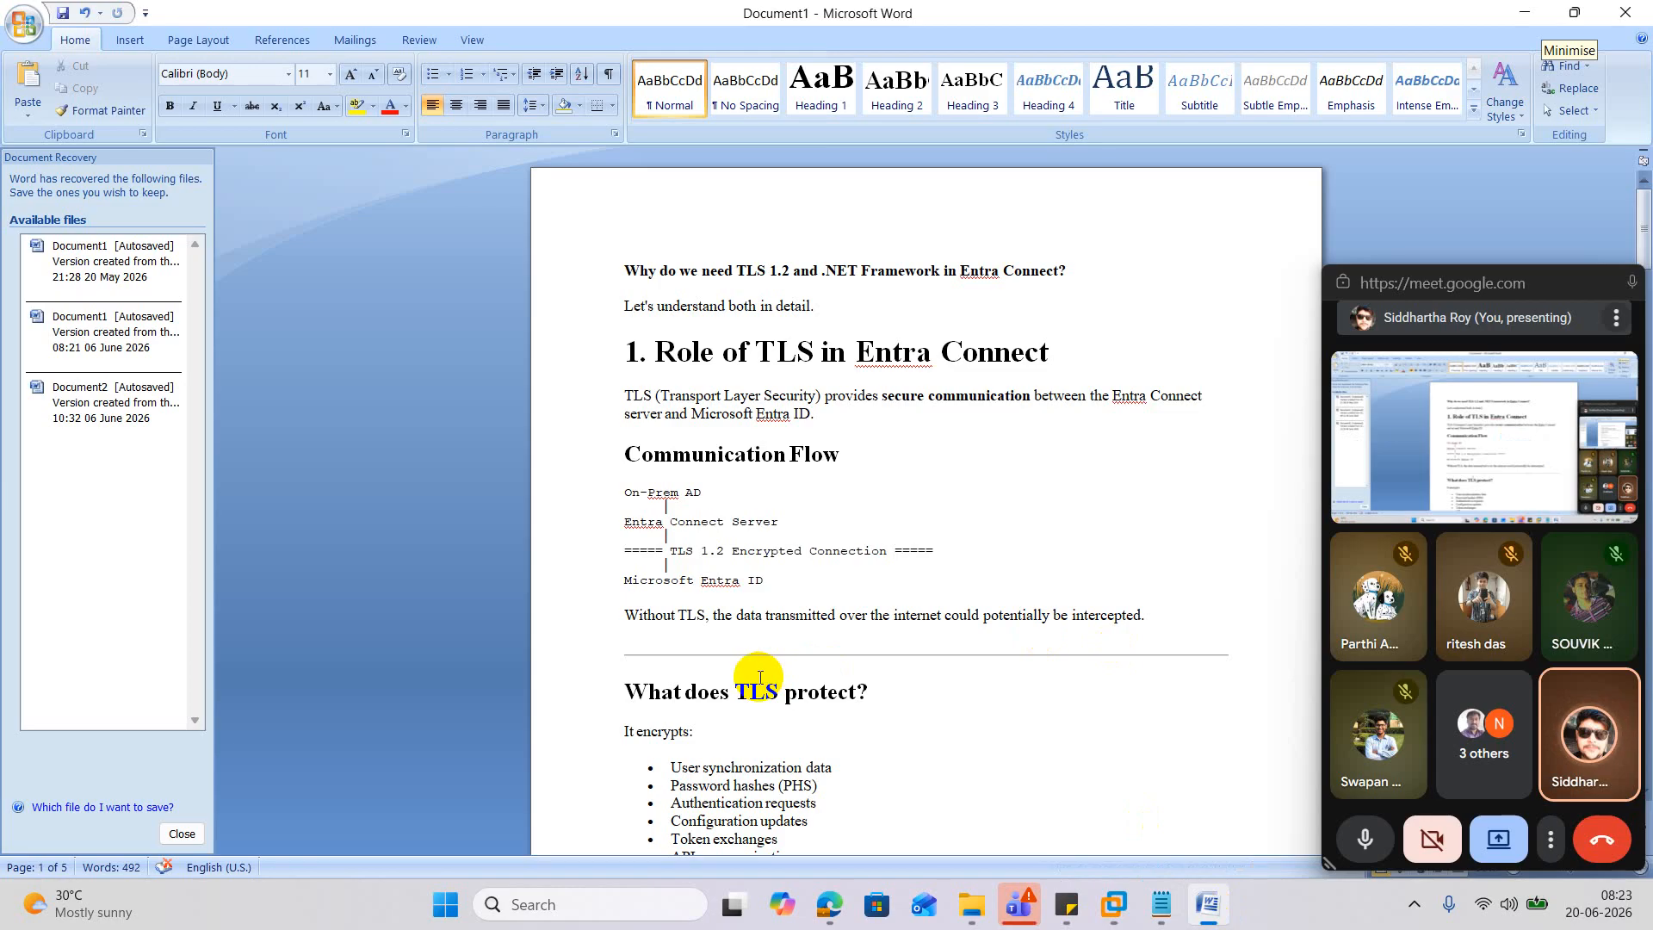
{"action": "left_click", "coordinate": [177, 833]}
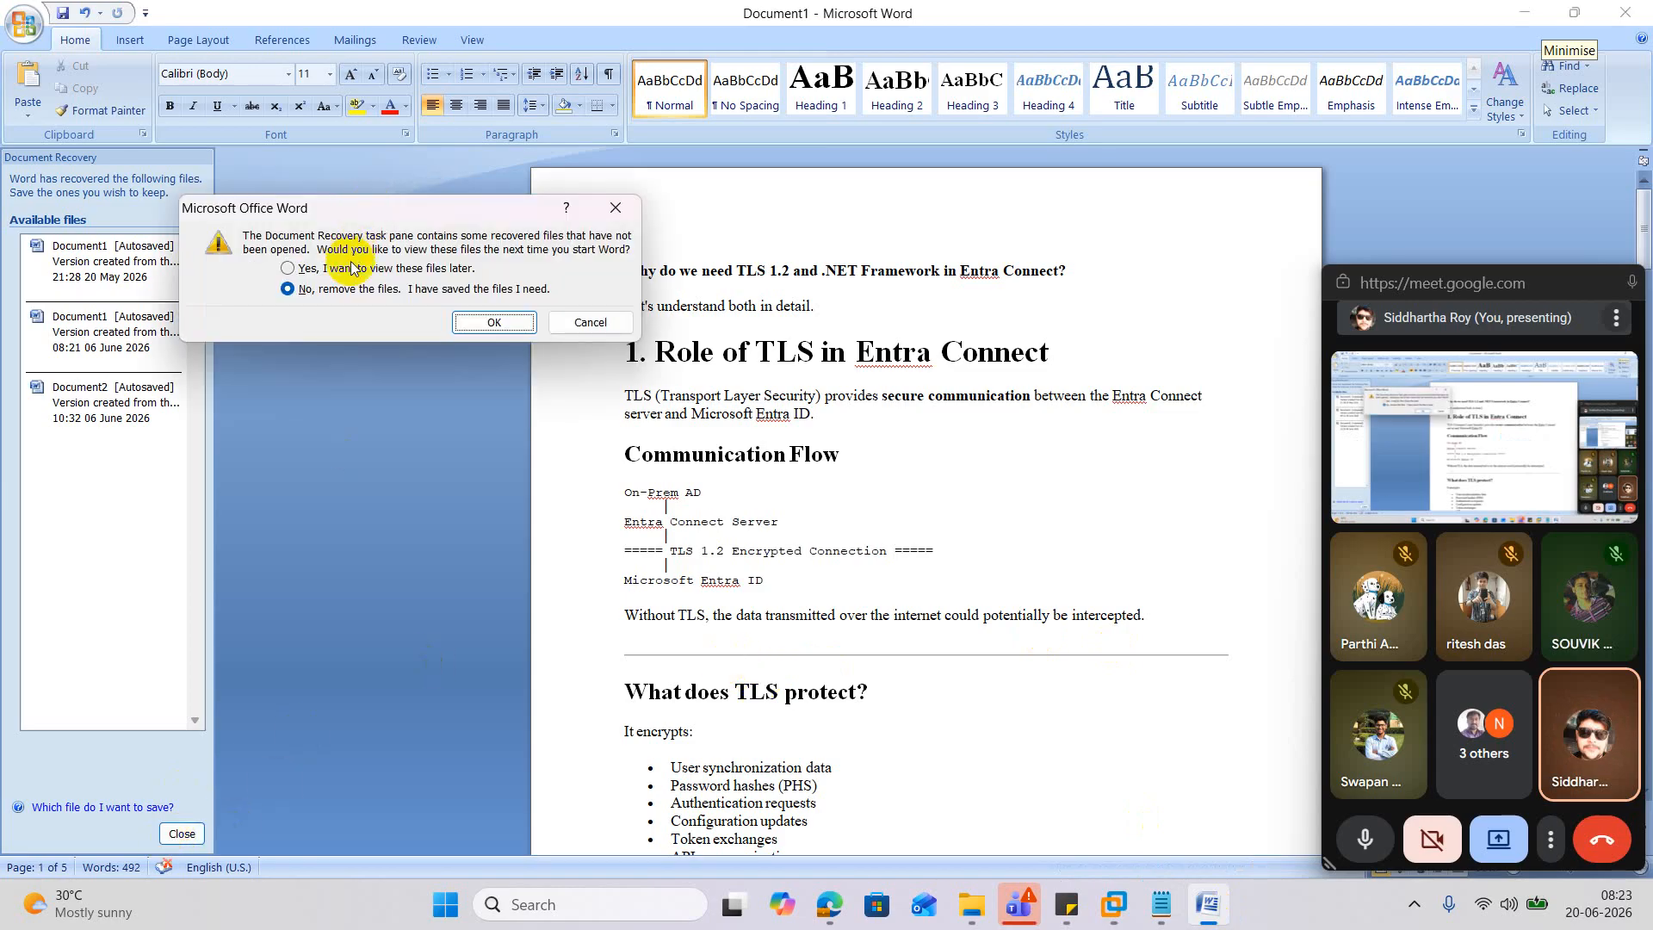
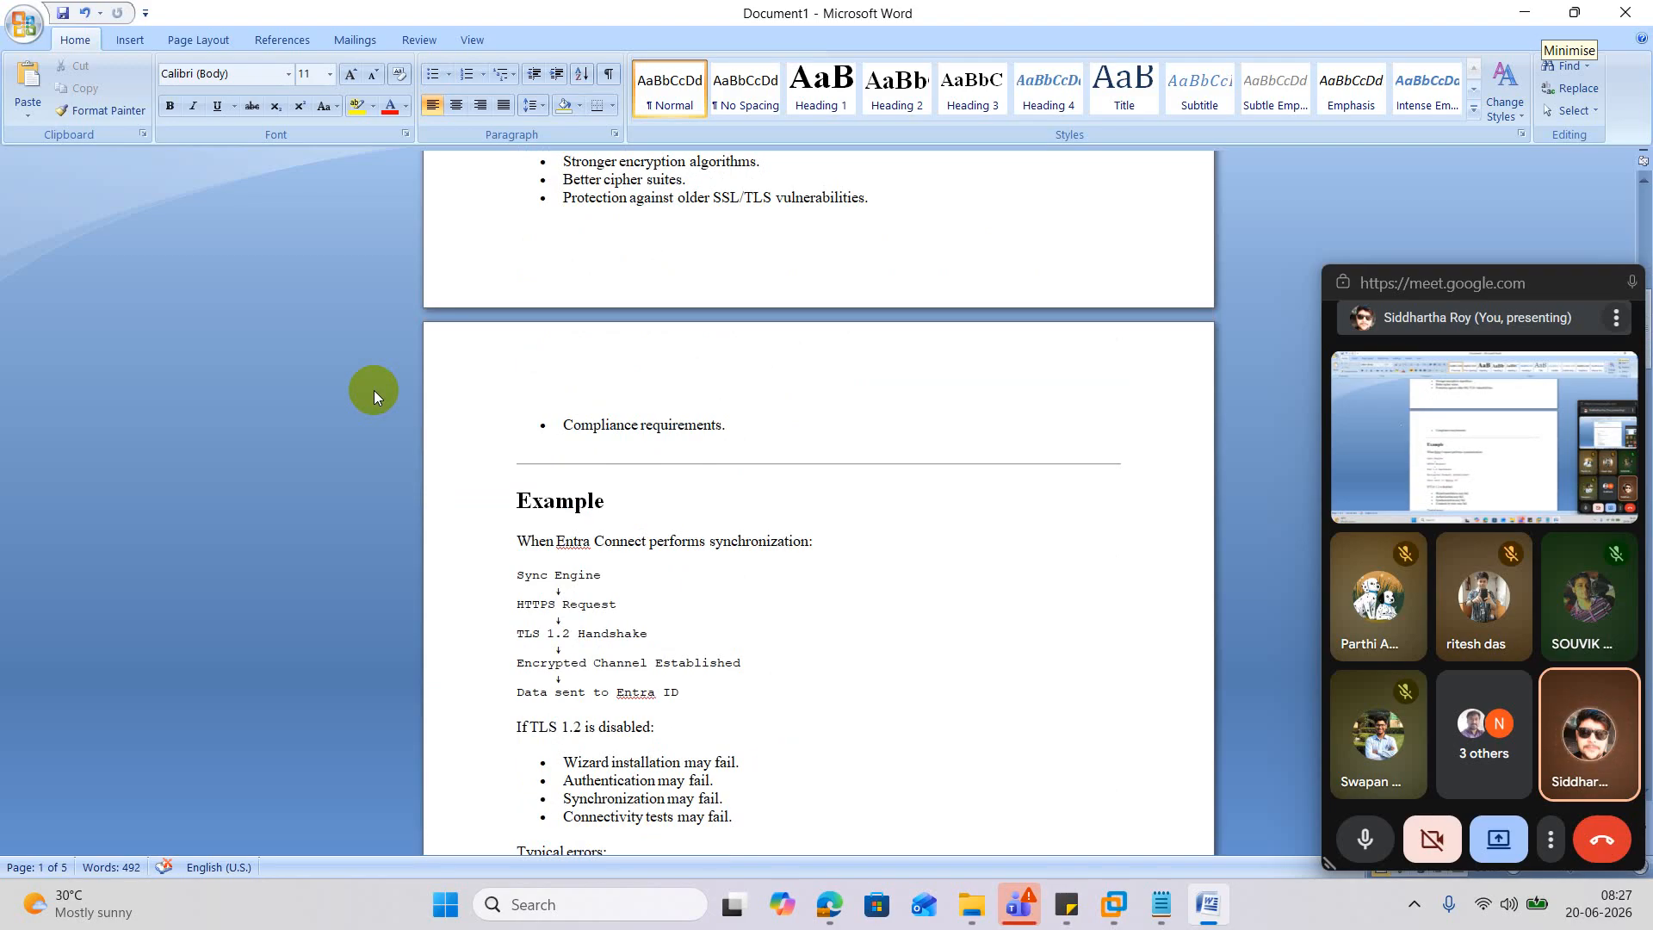
Scroll through the Word TLS notes and highlight SchUseStrongCrypto in the heading.
{"action": "scroll", "coordinate": [373, 390], "scroll_direction": "down", "scroll_amount": 2}
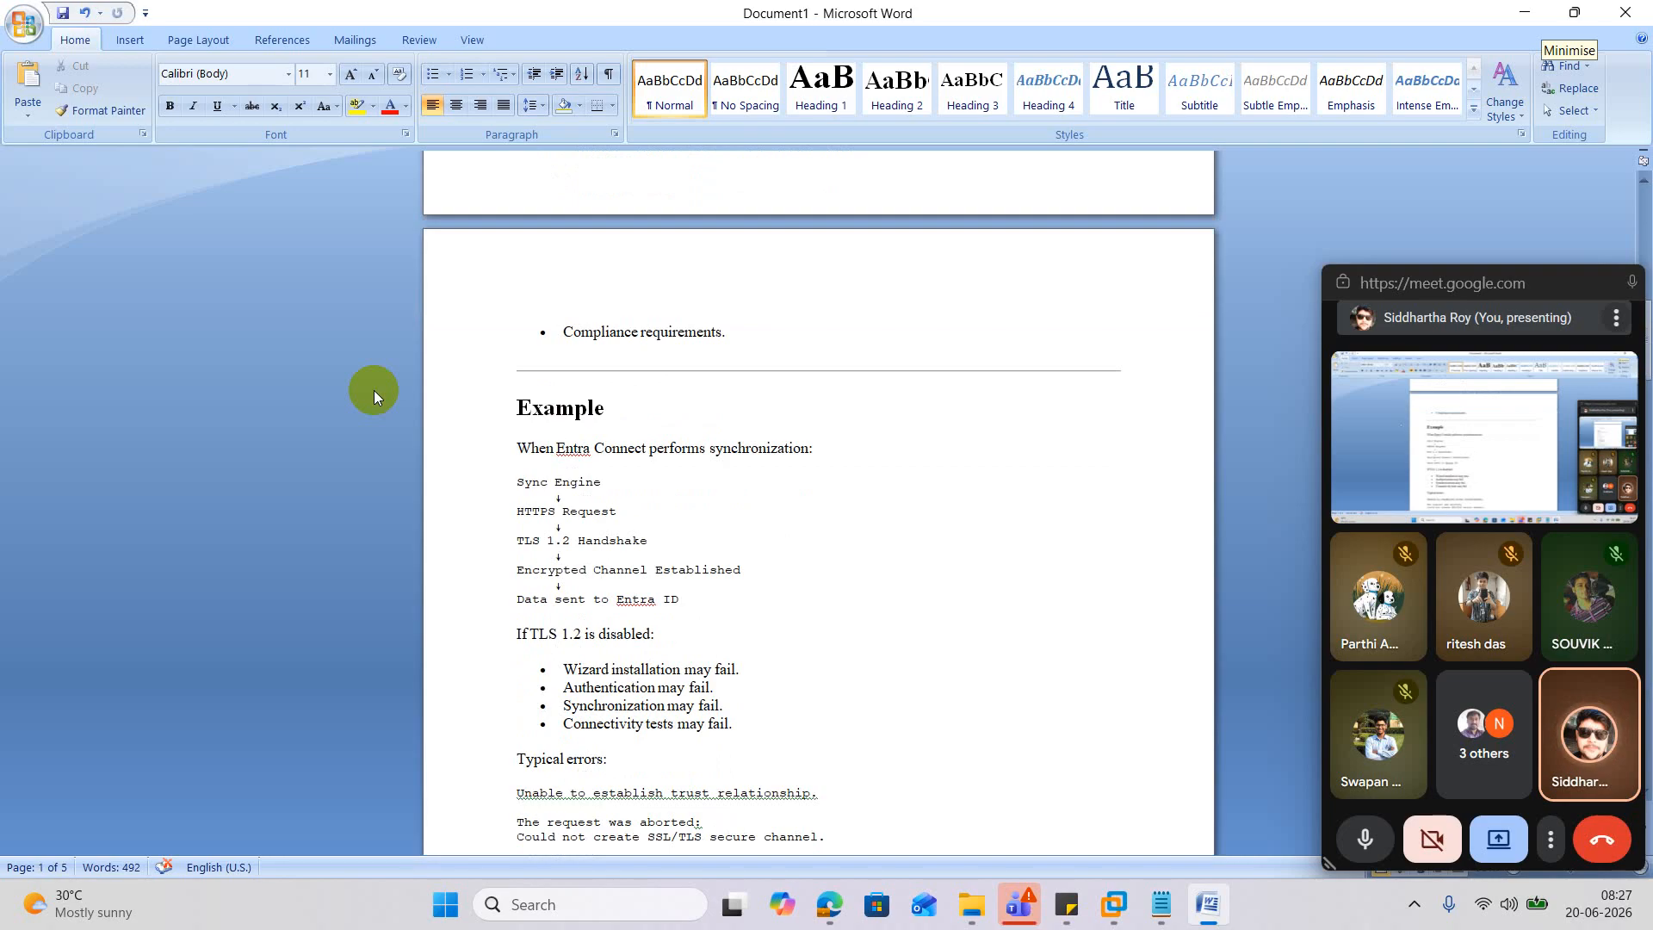
{"action": "scroll", "coordinate": [374, 390], "scroll_direction": "down", "scroll_amount": 3}
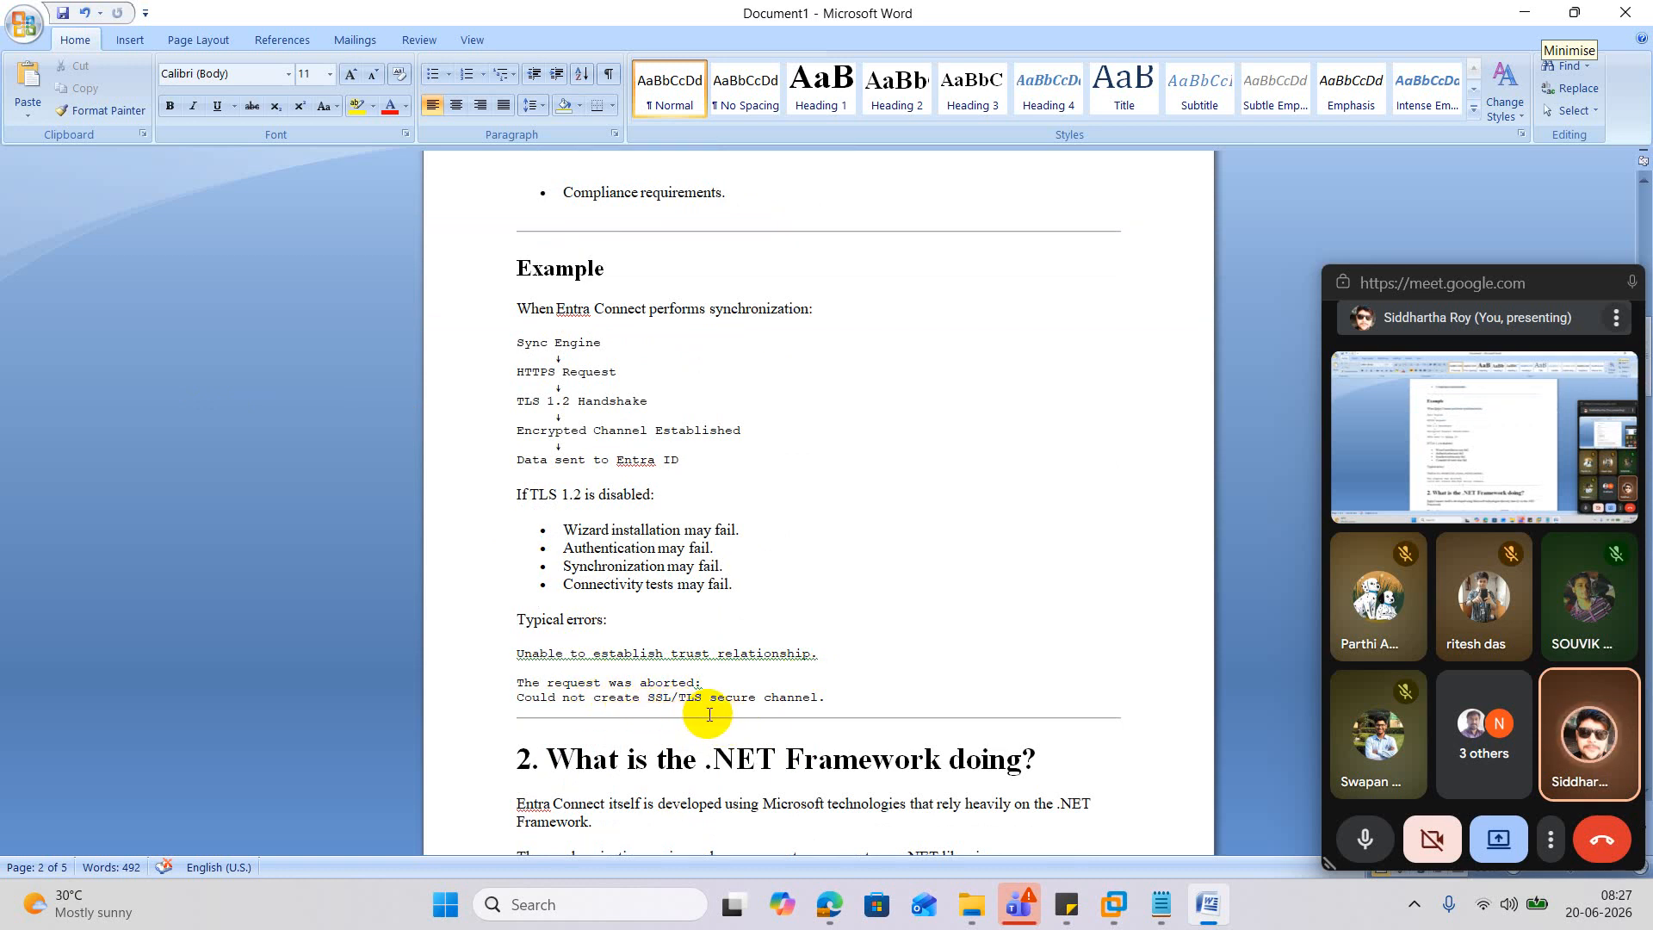
{"action": "scroll", "coordinate": [940, 594], "scroll_direction": "down", "scroll_amount": 5}
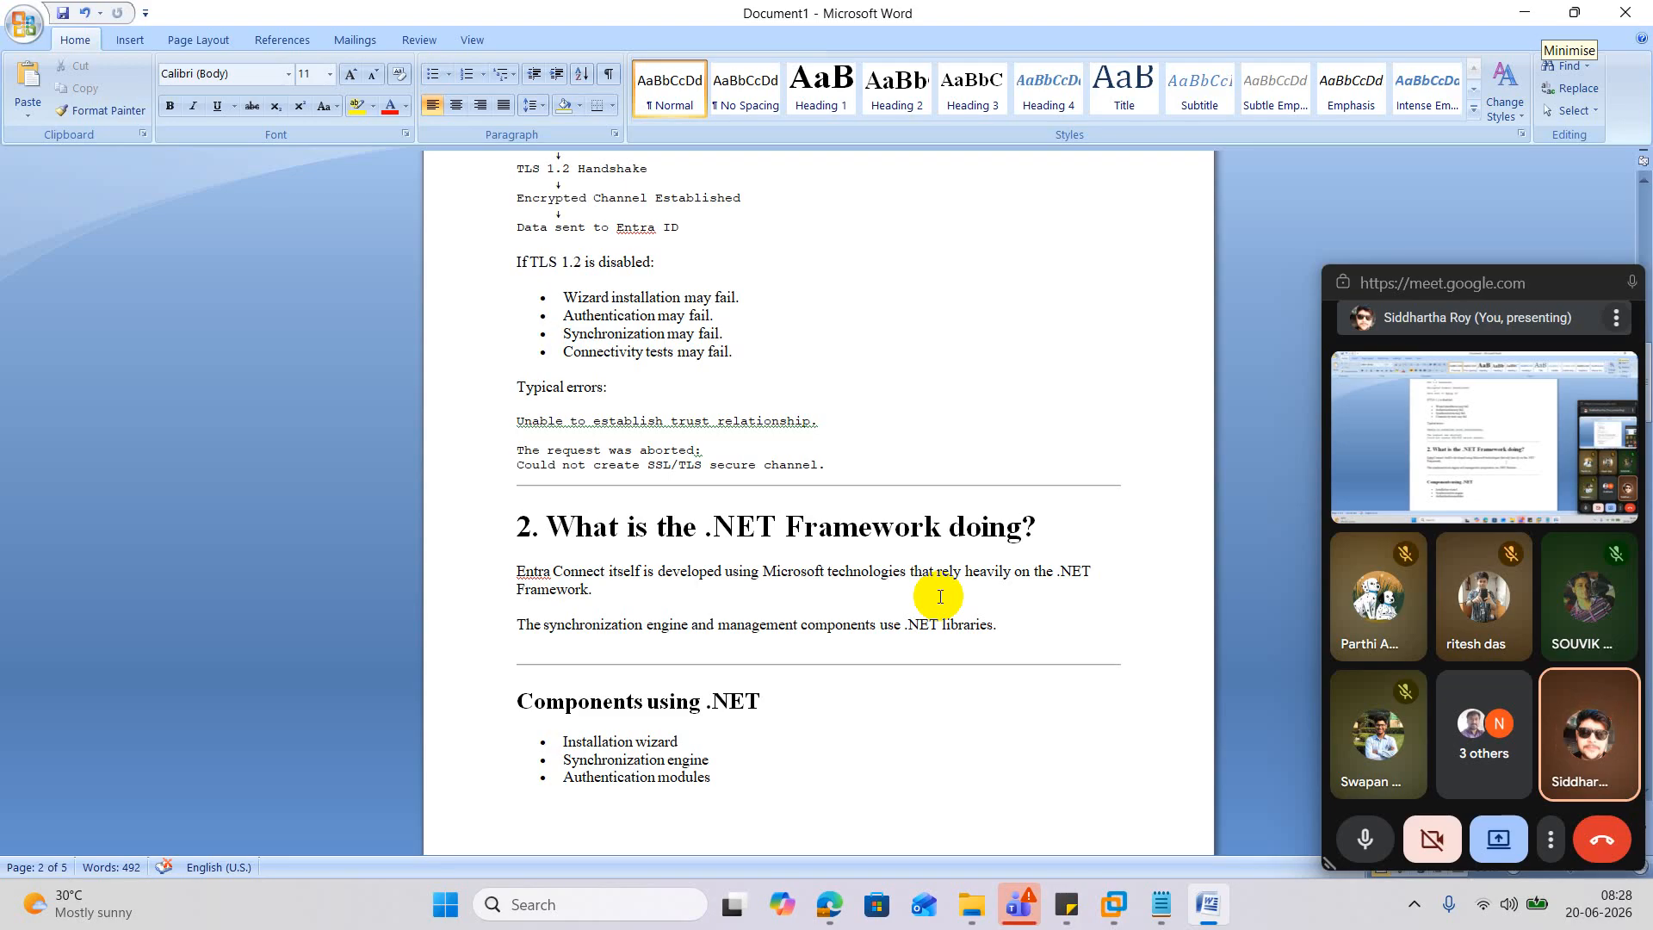
{"action": "scroll", "coordinate": [930, 597], "scroll_direction": "down", "scroll_amount": 3}
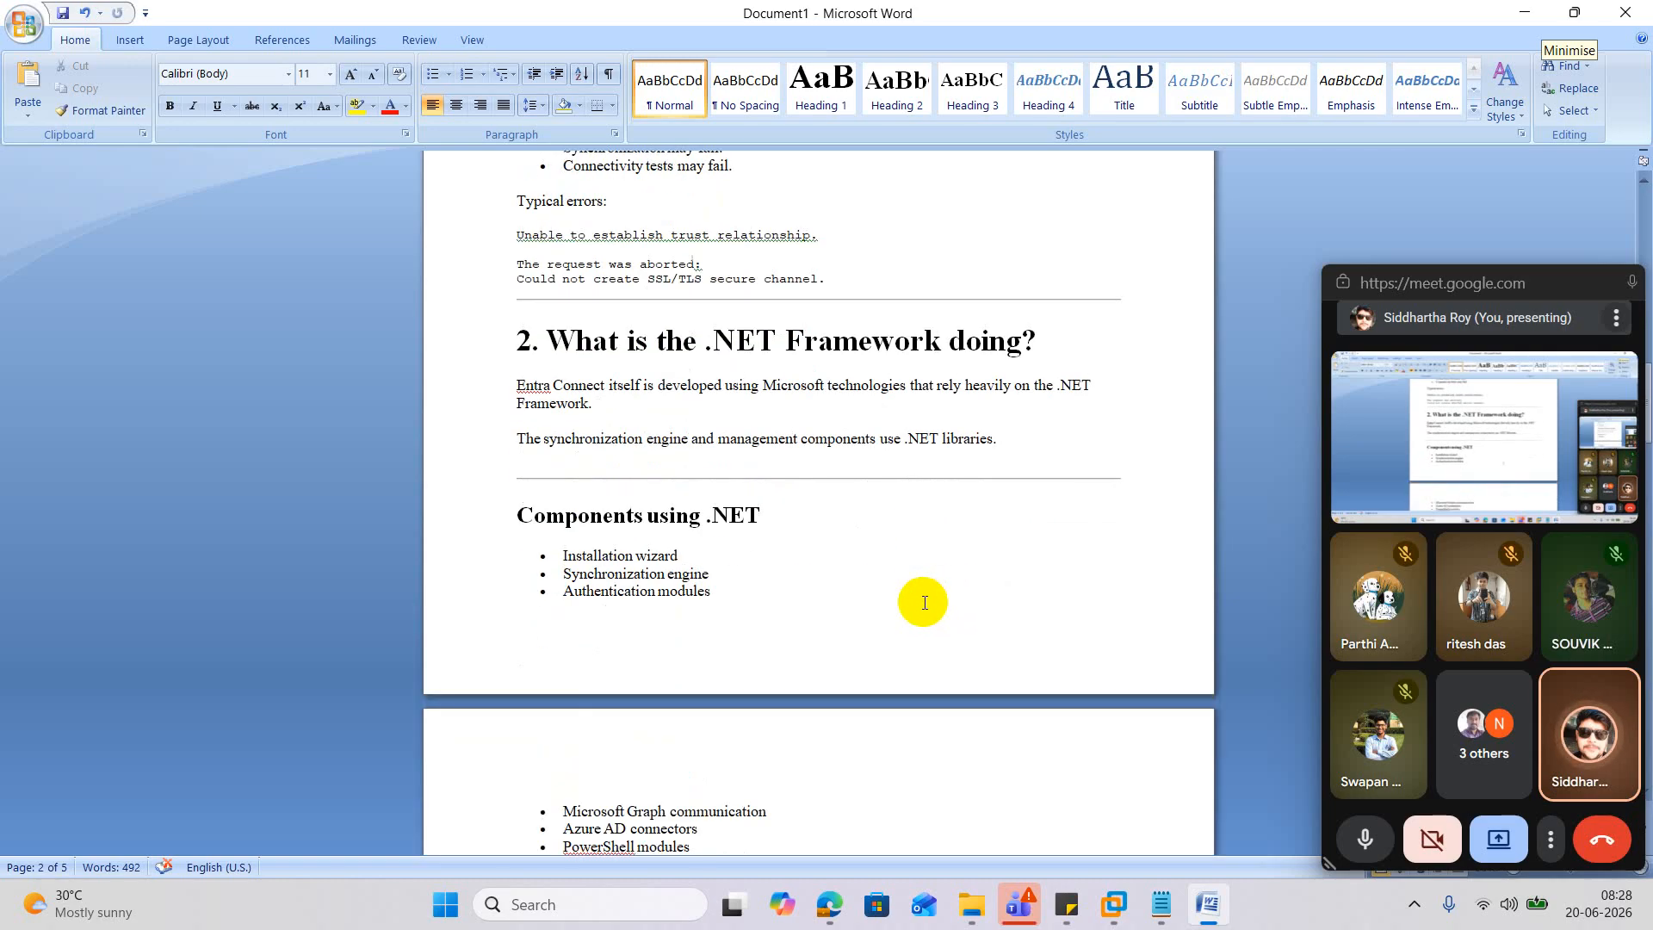
{"action": "scroll", "coordinate": [923, 603], "scroll_direction": "down", "scroll_amount": 2}
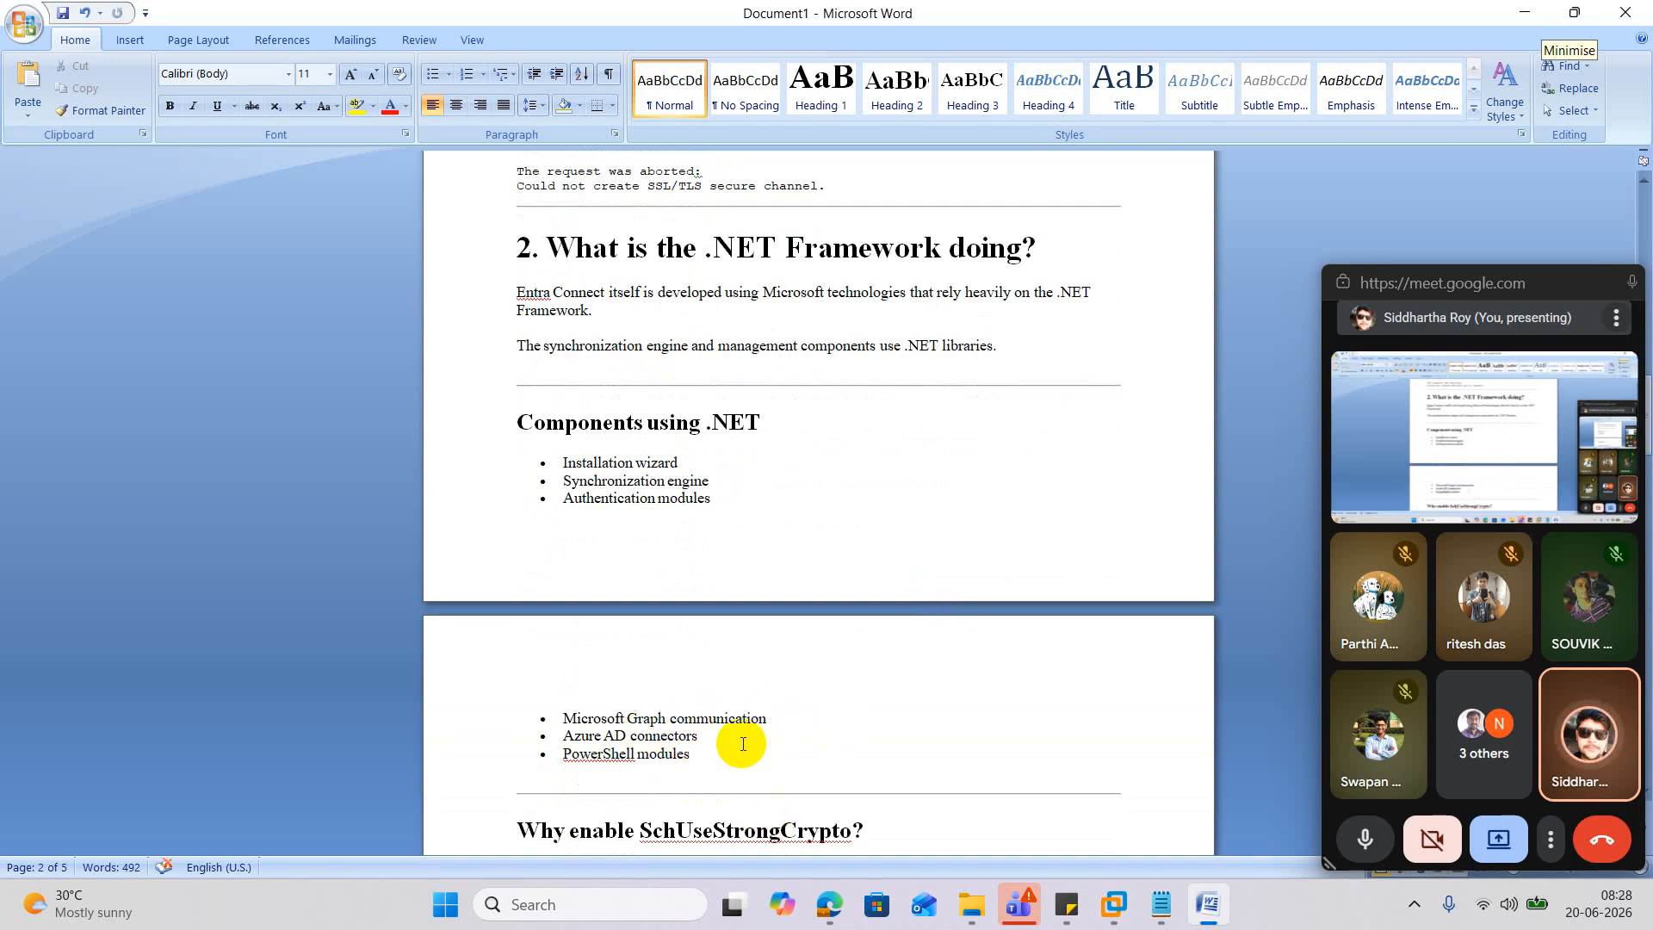
{"action": "scroll", "coordinate": [742, 740], "scroll_direction": "down", "scroll_amount": 2}
{"action": "scroll", "coordinate": [677, 661], "scroll_direction": "down", "scroll_amount": 2}
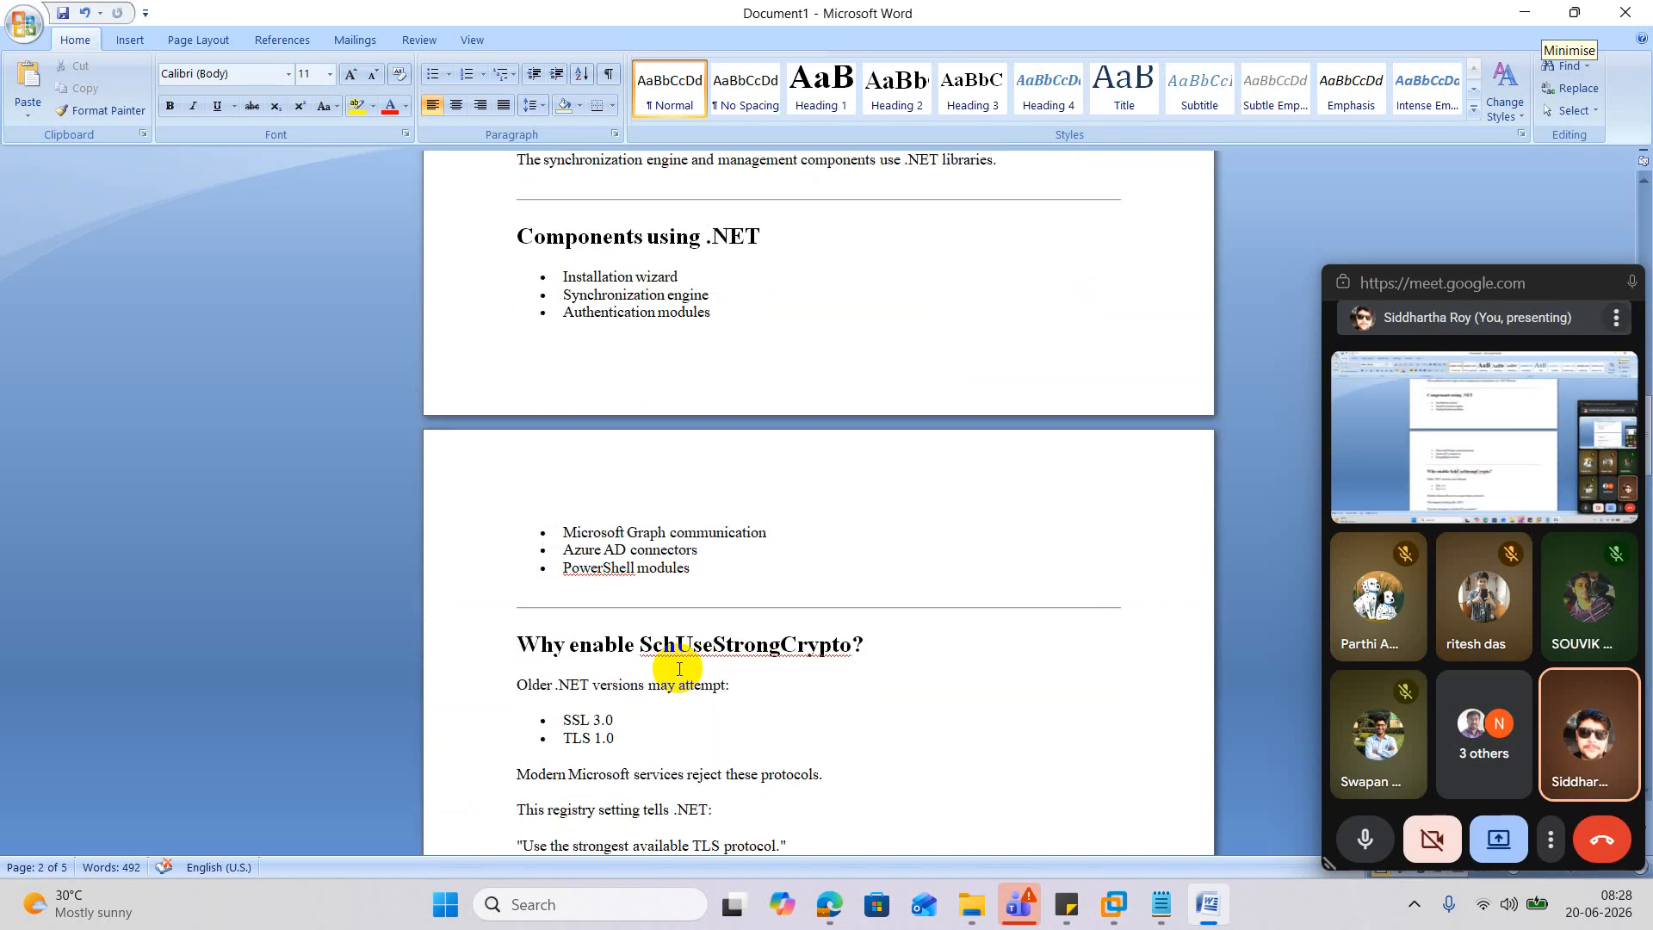
{"action": "scroll", "coordinate": [679, 669], "scroll_direction": "down", "scroll_amount": 1}
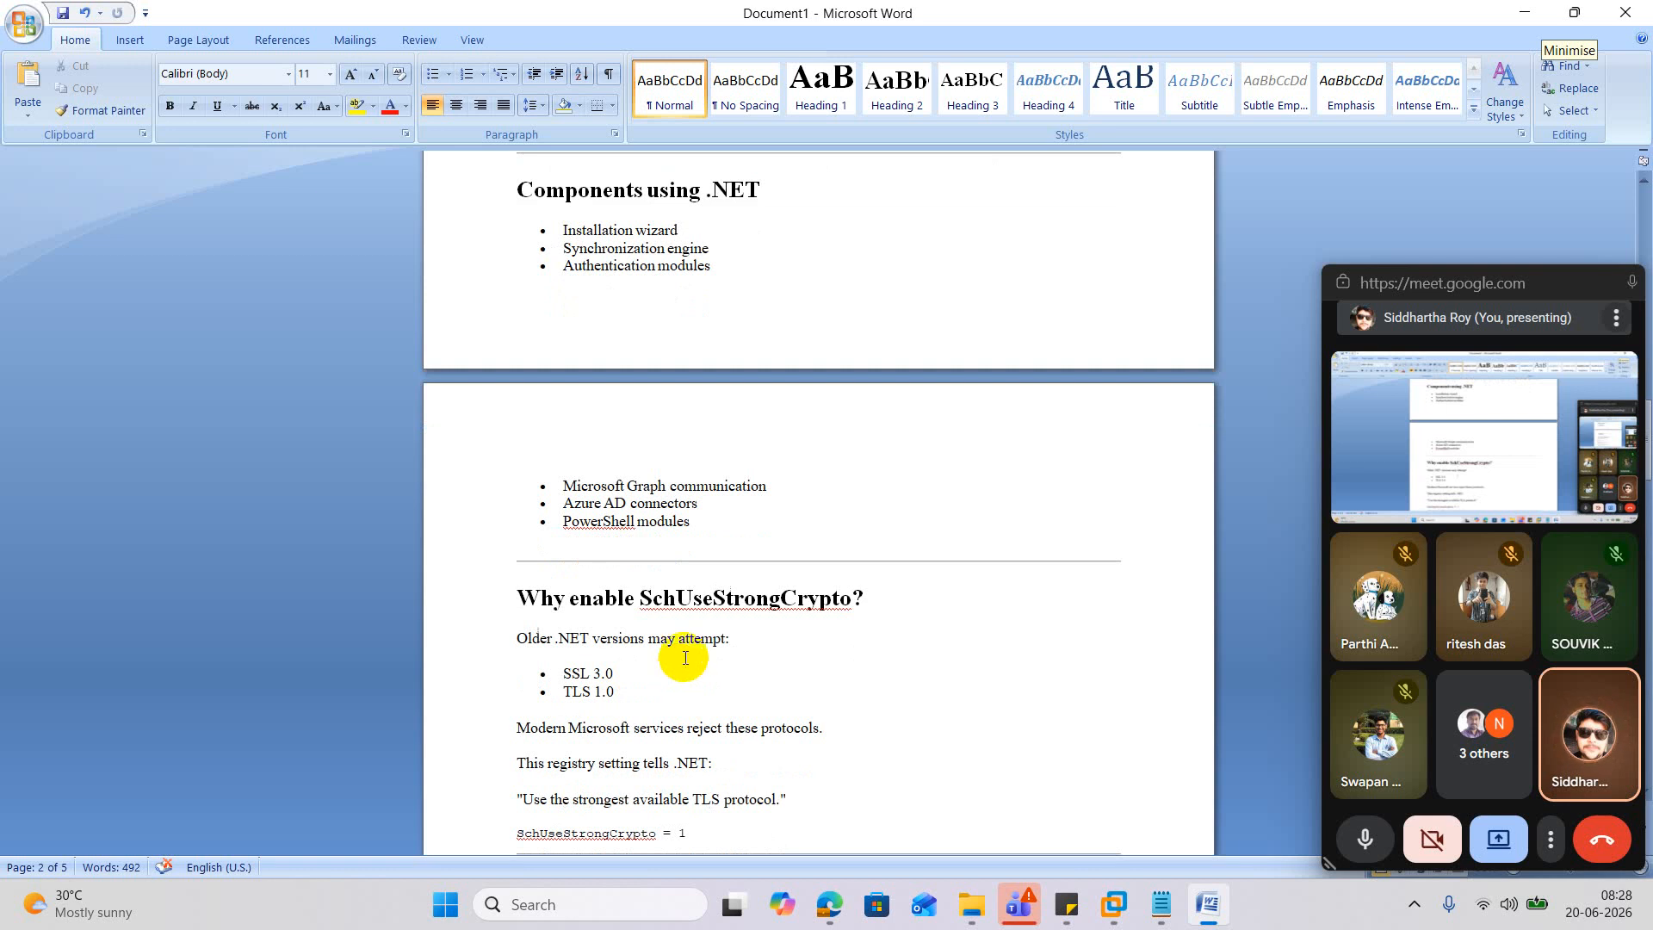
{"action": "left_click_drag", "start_coordinate": [640, 600], "coordinate": [841, 613]}
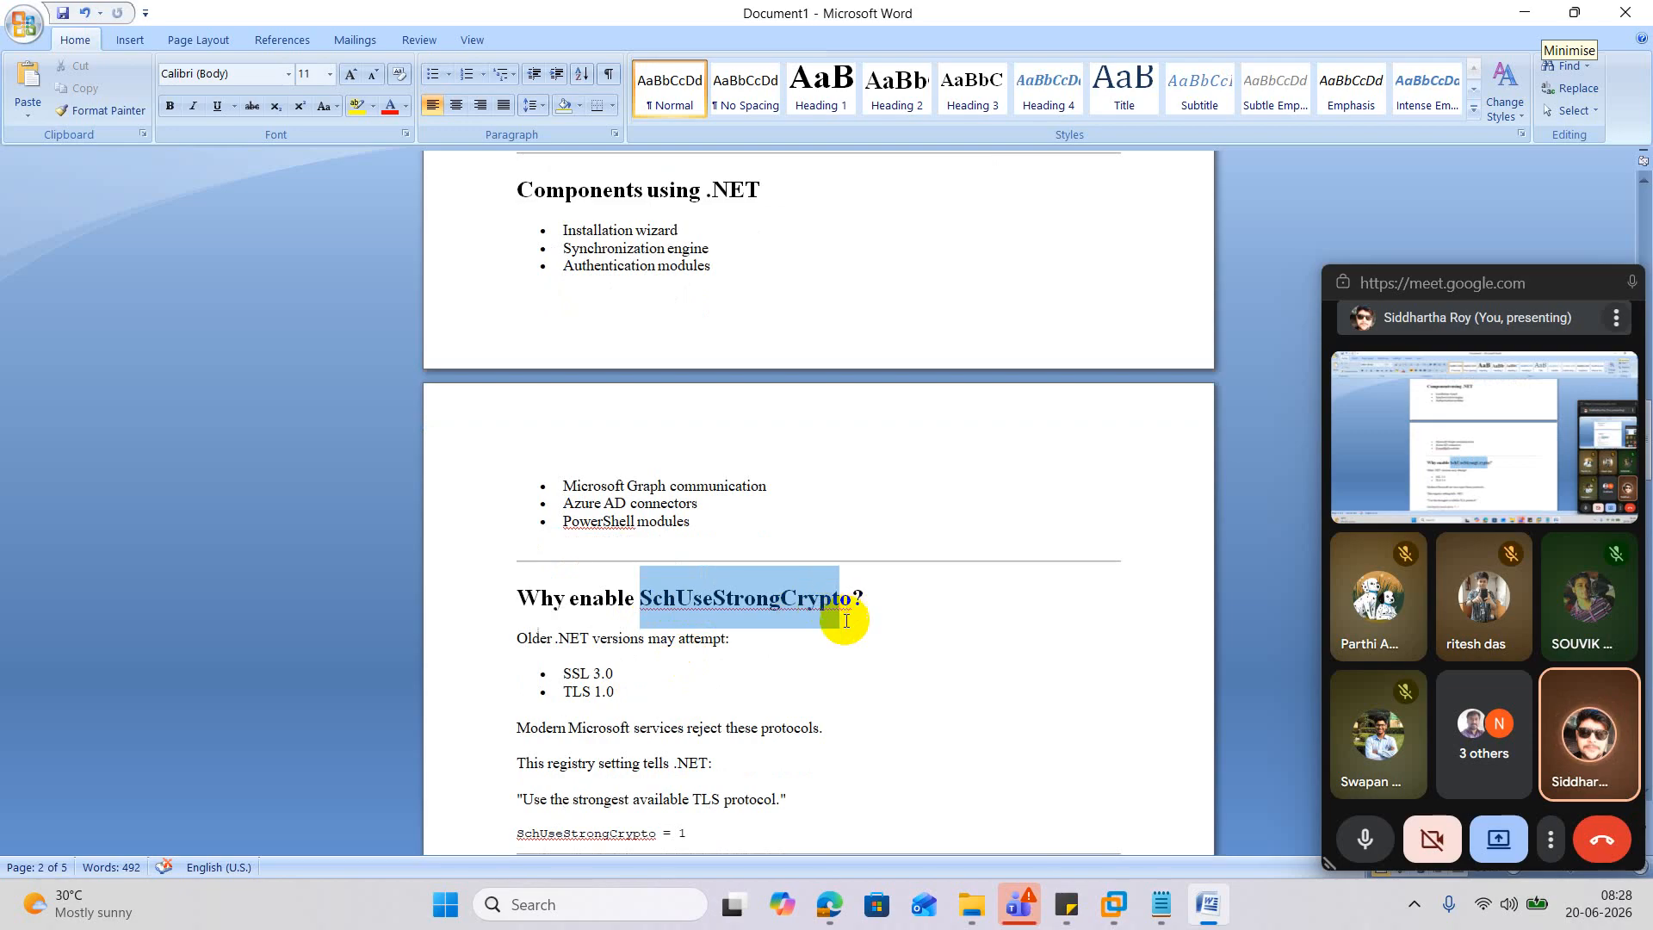
Highlight SchUseStrongCrypto in the third answer bullet and read further down the notes.
{"action": "scroll", "coordinate": [856, 715], "scroll_direction": "down", "scroll_amount": 1}
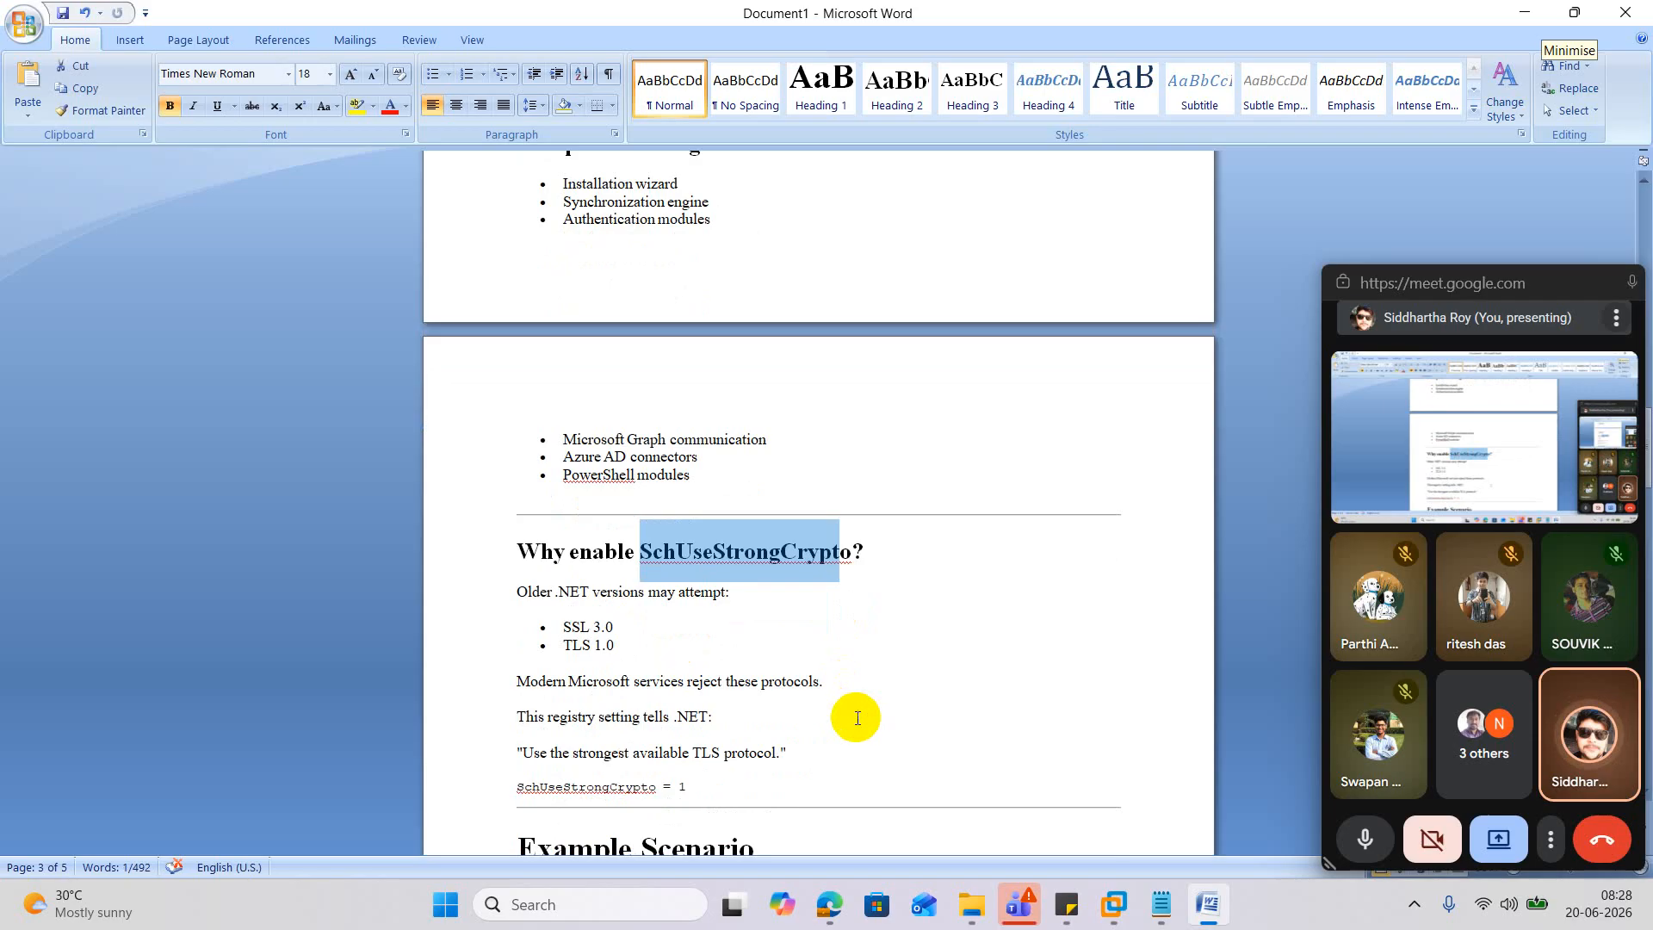
{"action": "scroll", "coordinate": [903, 672], "scroll_direction": "down", "scroll_amount": 1}
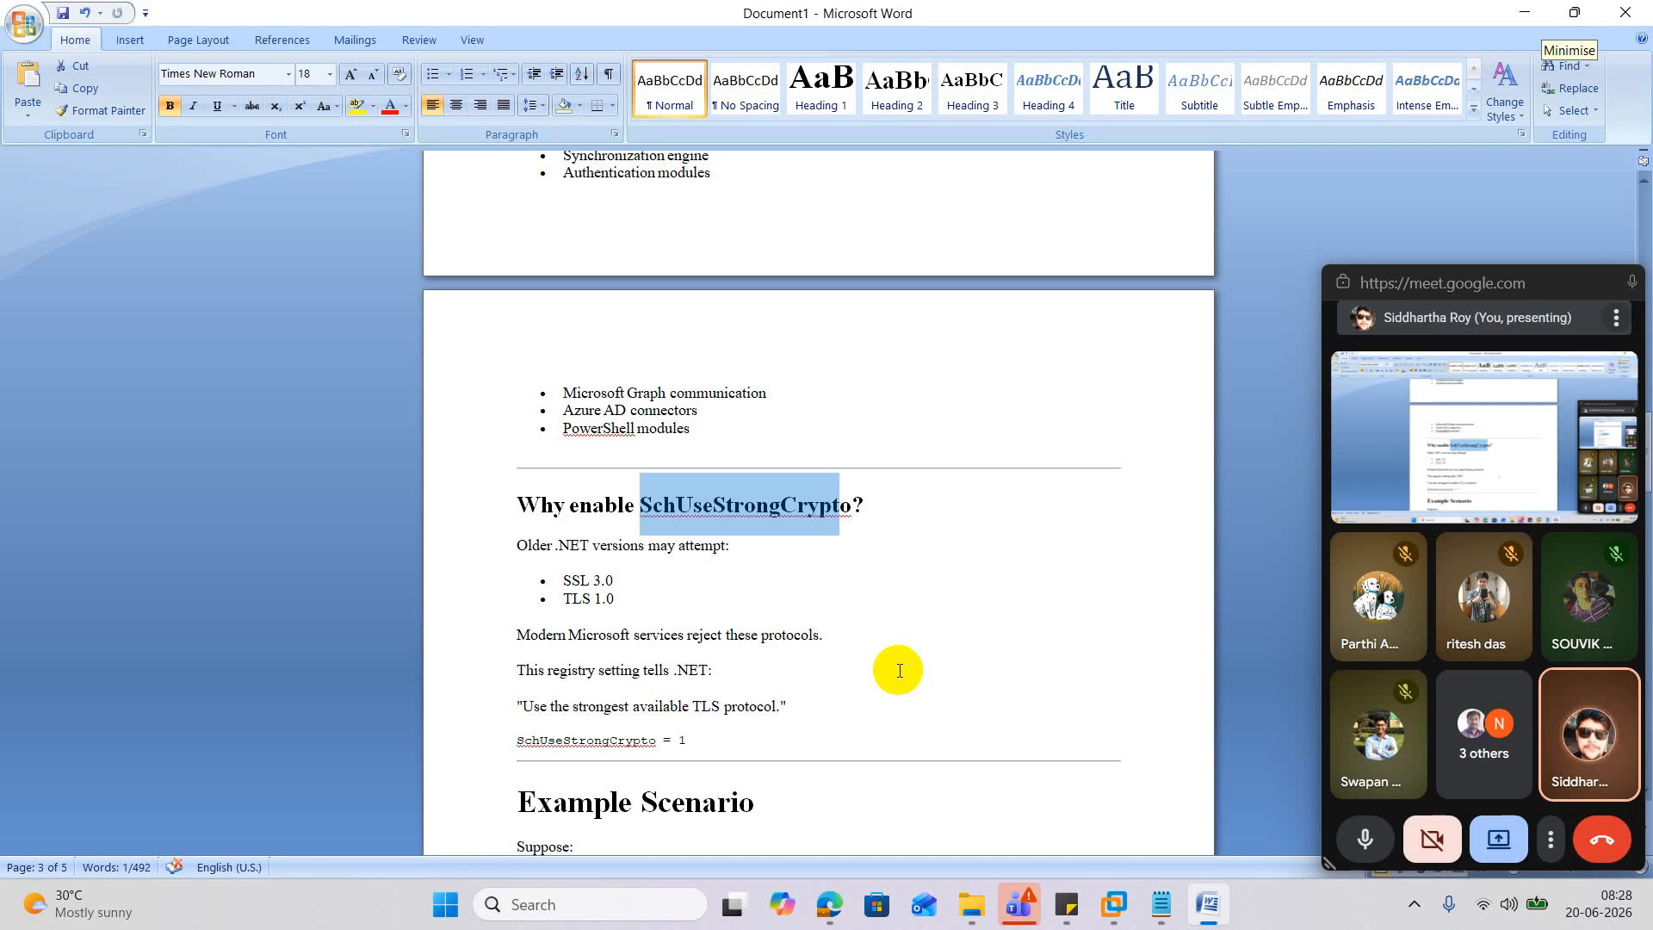
{"action": "scroll", "coordinate": [900, 673], "scroll_direction": "down", "scroll_amount": 6}
{"action": "scroll", "coordinate": [895, 672], "scroll_direction": "down", "scroll_amount": 1}
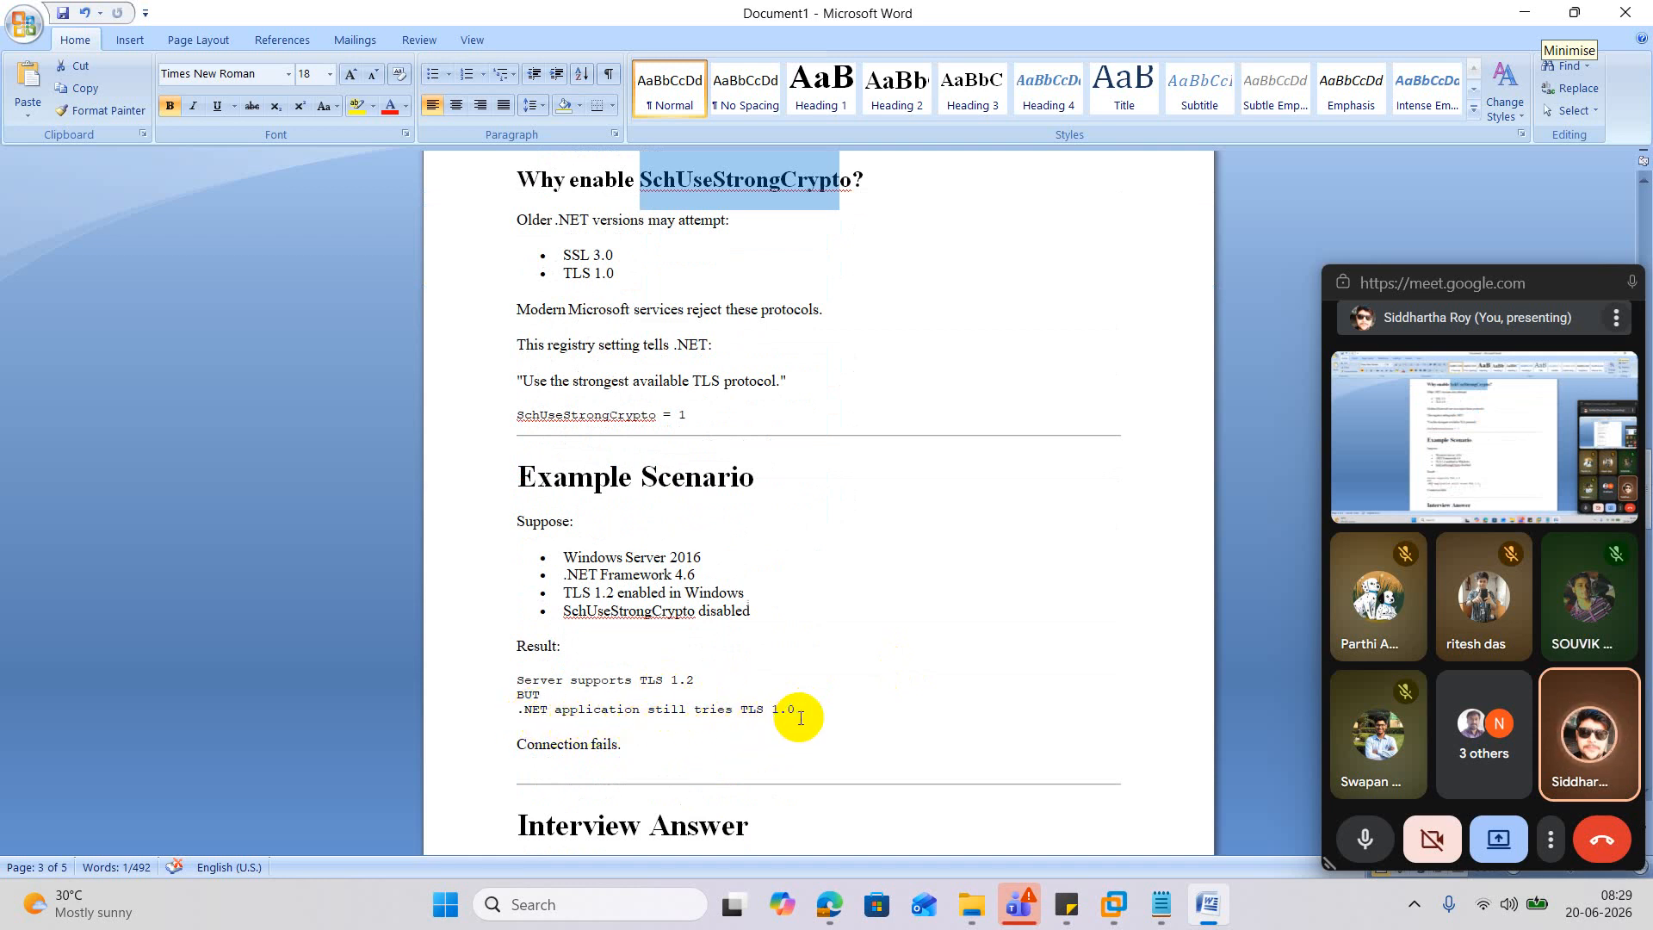
{"action": "scroll", "coordinate": [800, 717], "scroll_direction": "down", "scroll_amount": 6}
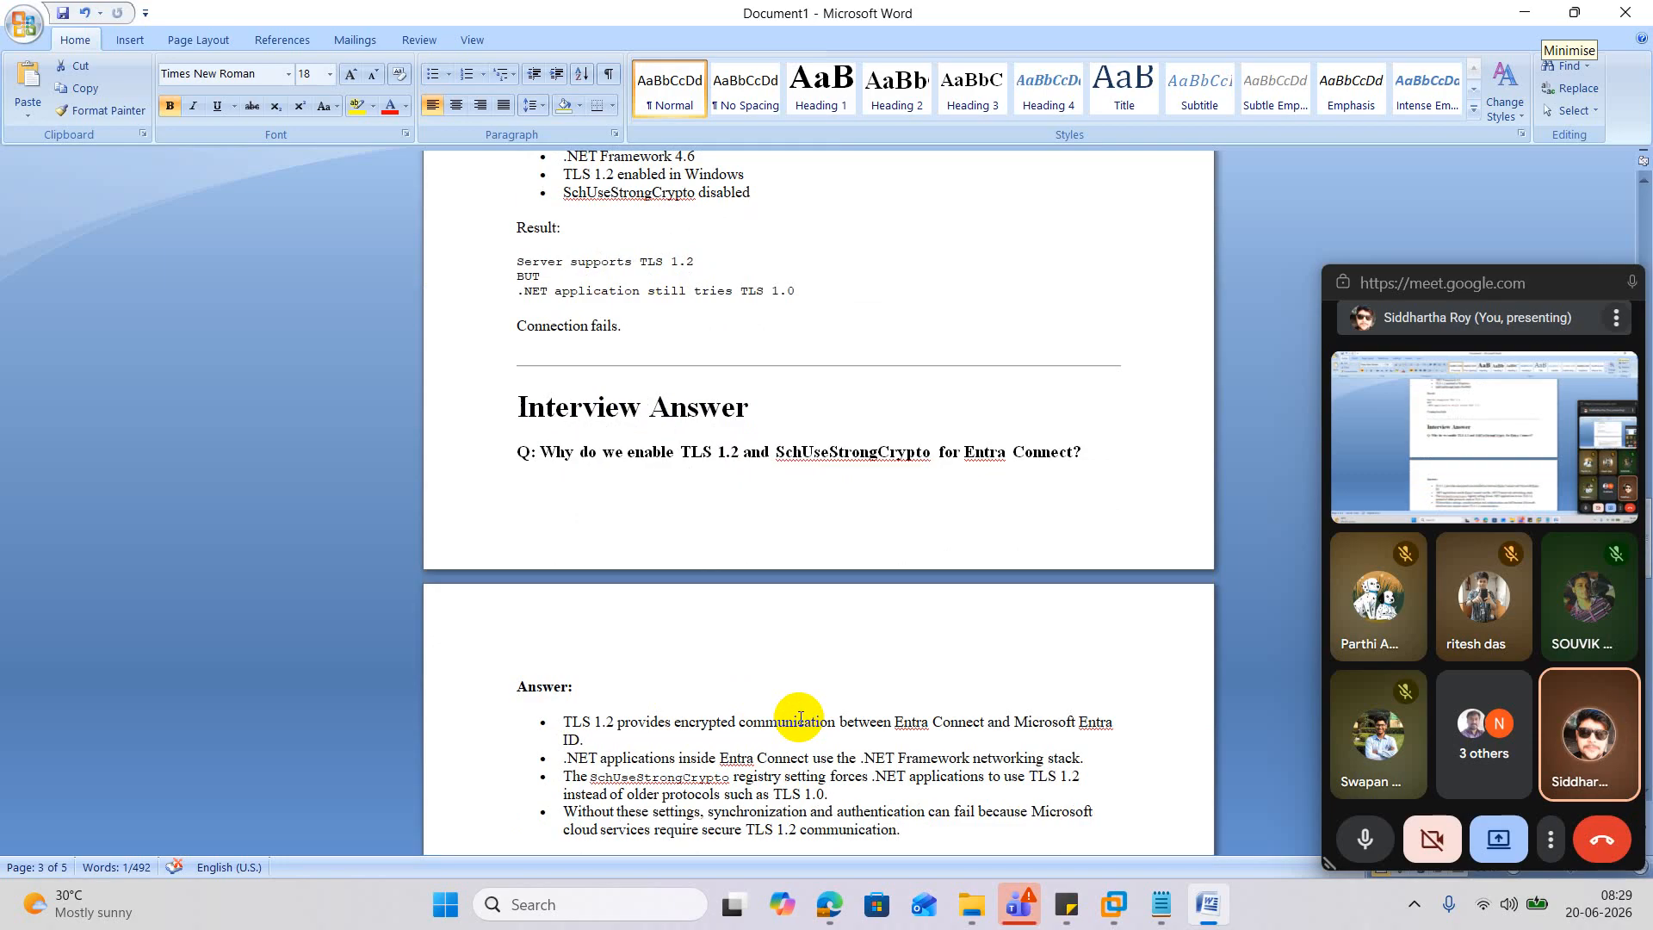
{"action": "scroll", "coordinate": [800, 717], "scroll_direction": "down", "scroll_amount": 1}
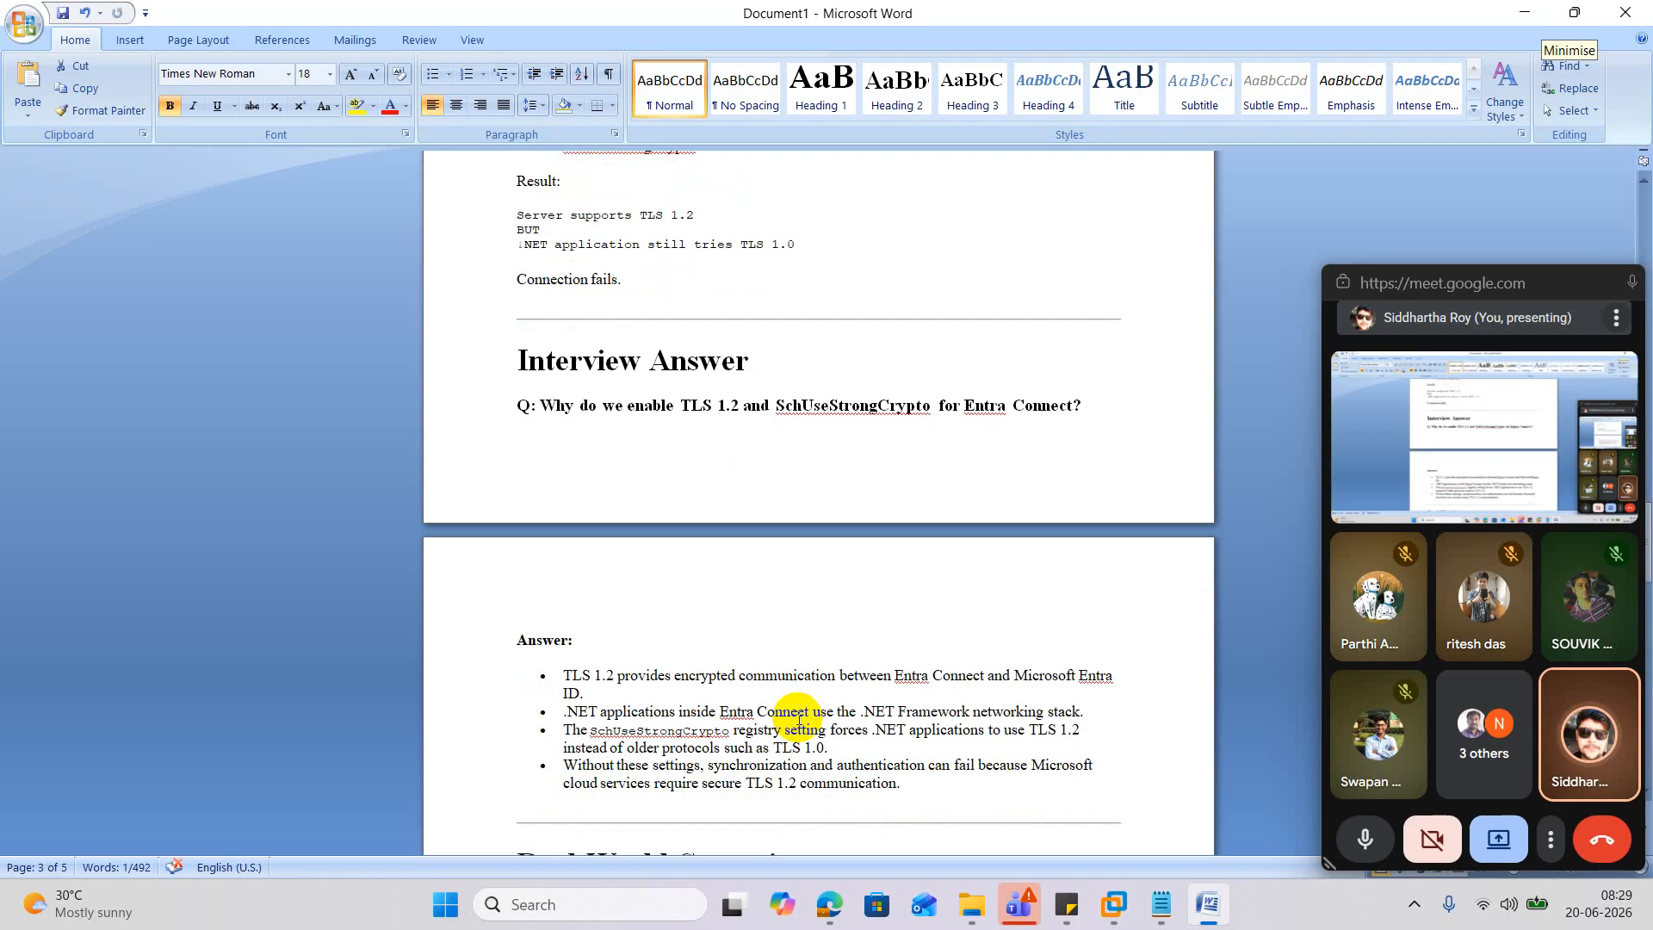
{"action": "scroll", "coordinate": [799, 717], "scroll_direction": "down", "scroll_amount": 2}
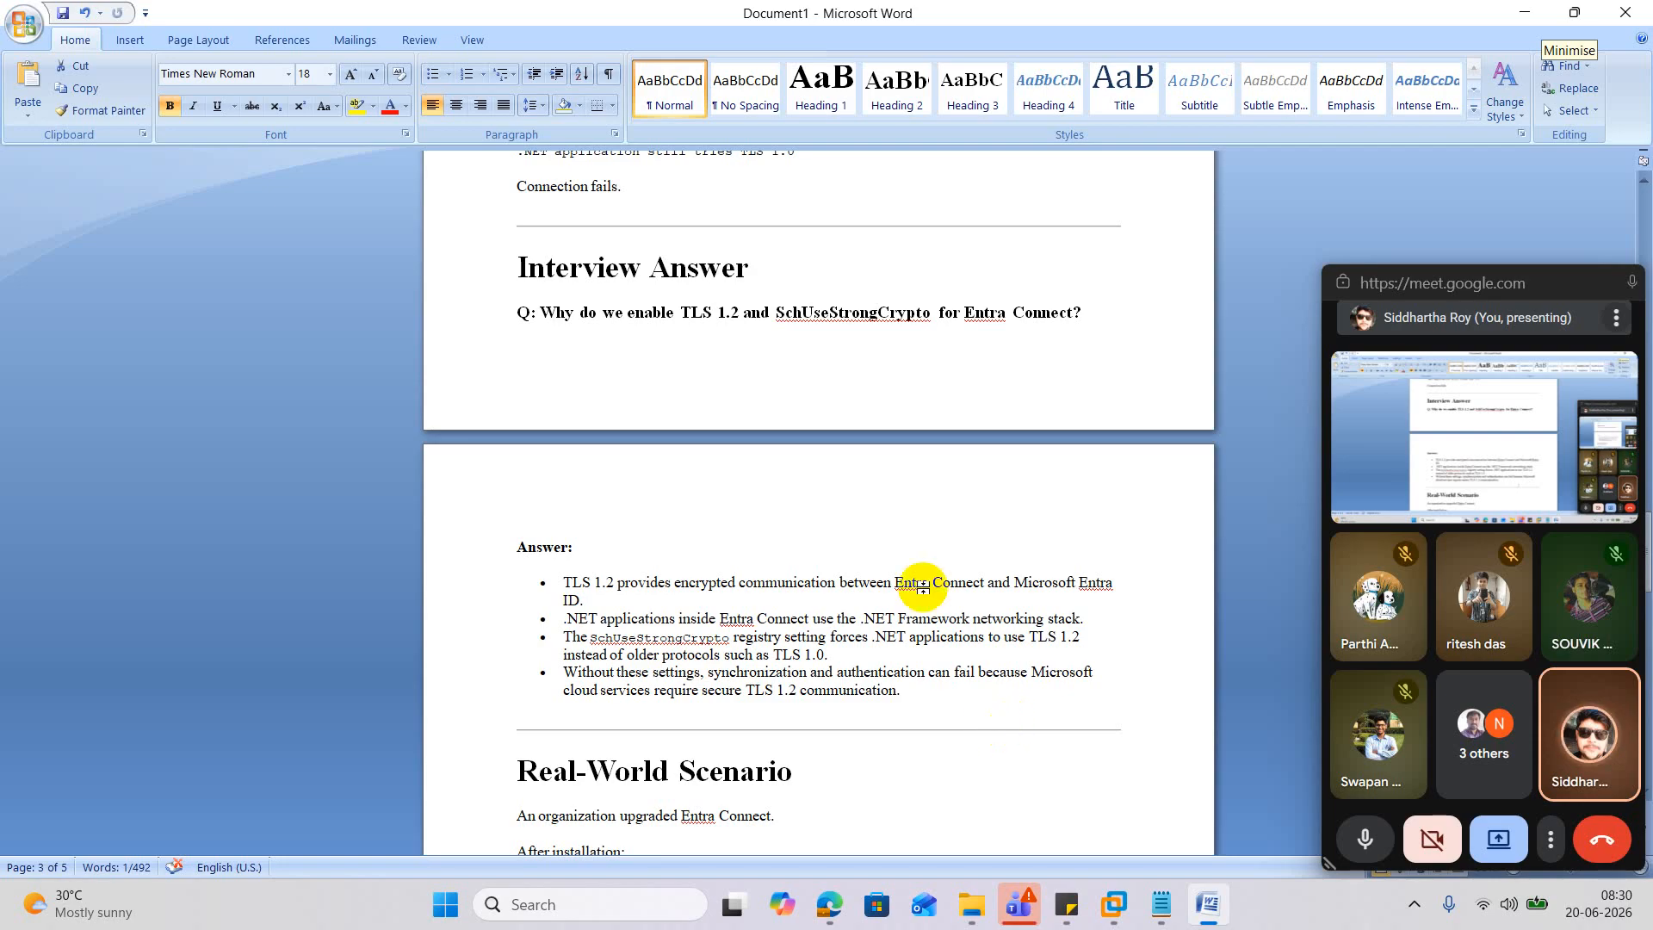
{"action": "left_click_drag", "start_coordinate": [590, 636], "coordinate": [723, 636]}
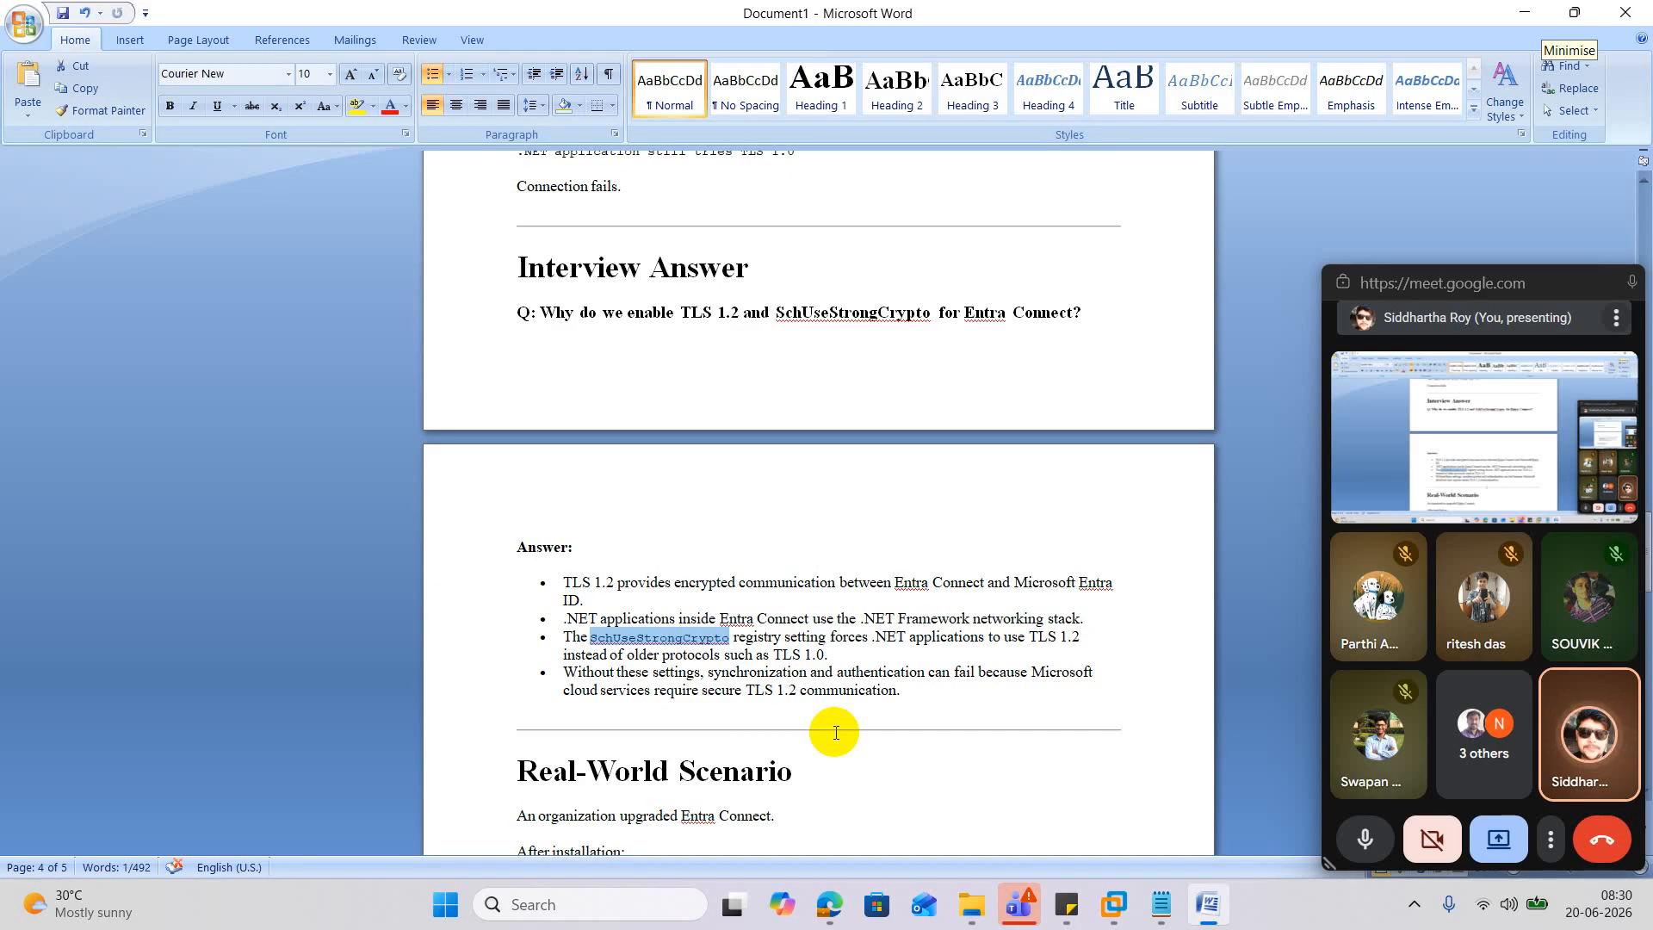
{"action": "scroll", "coordinate": [835, 733], "scroll_direction": "down", "scroll_amount": 6}
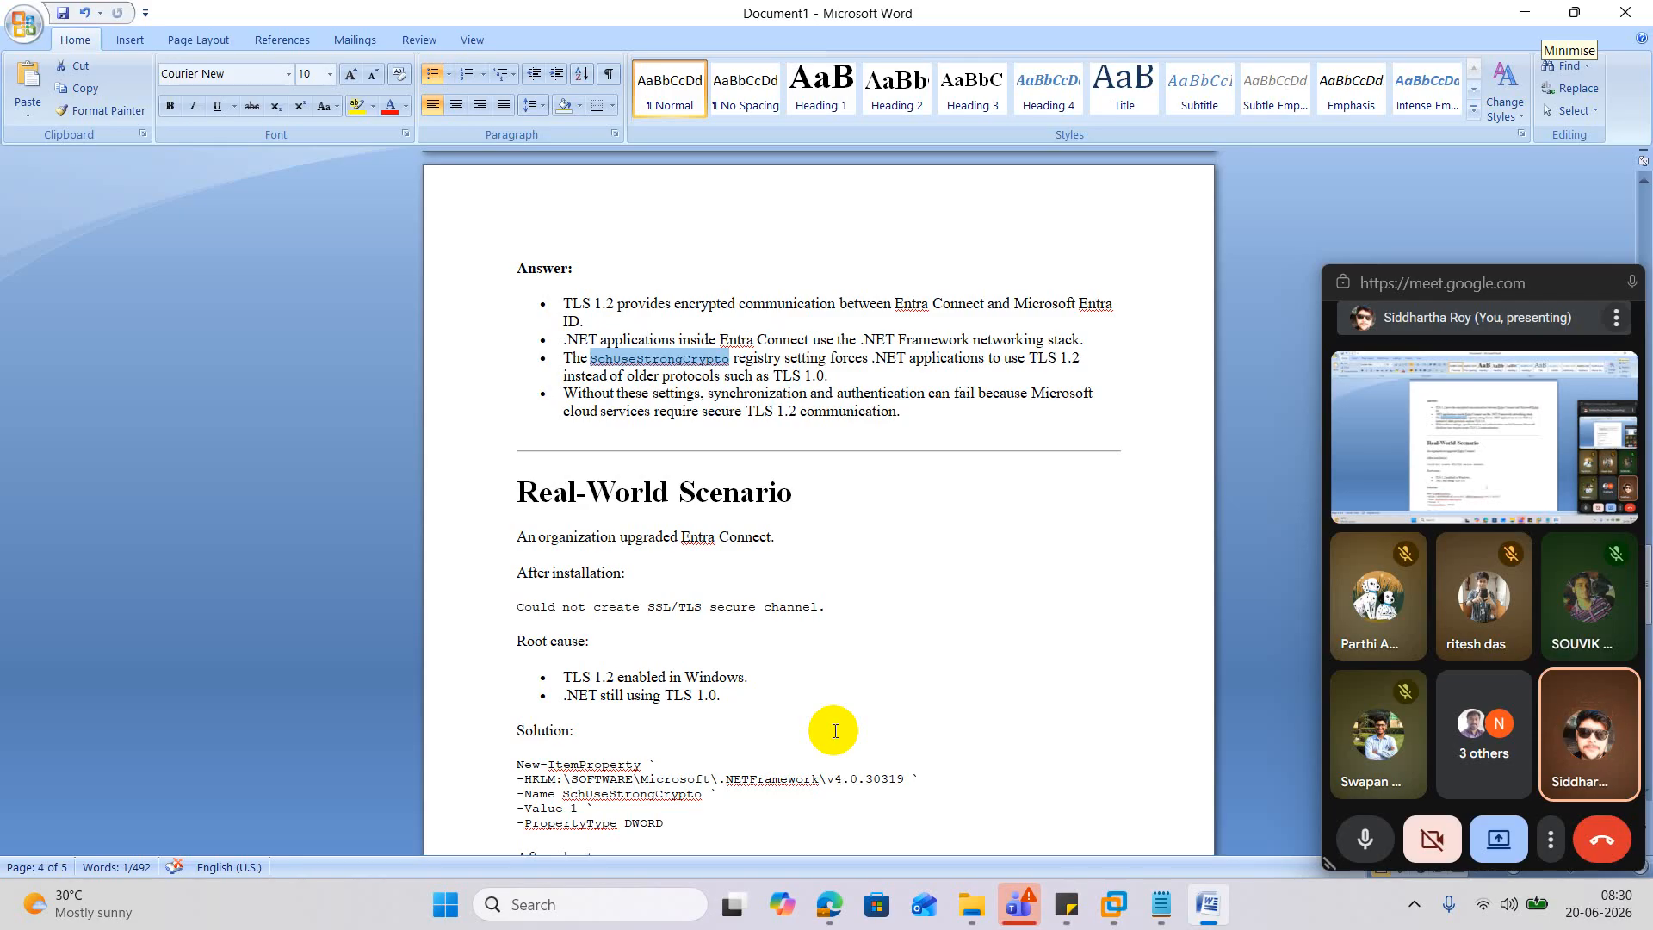
{"action": "scroll", "coordinate": [834, 730], "scroll_direction": "down", "scroll_amount": 1}
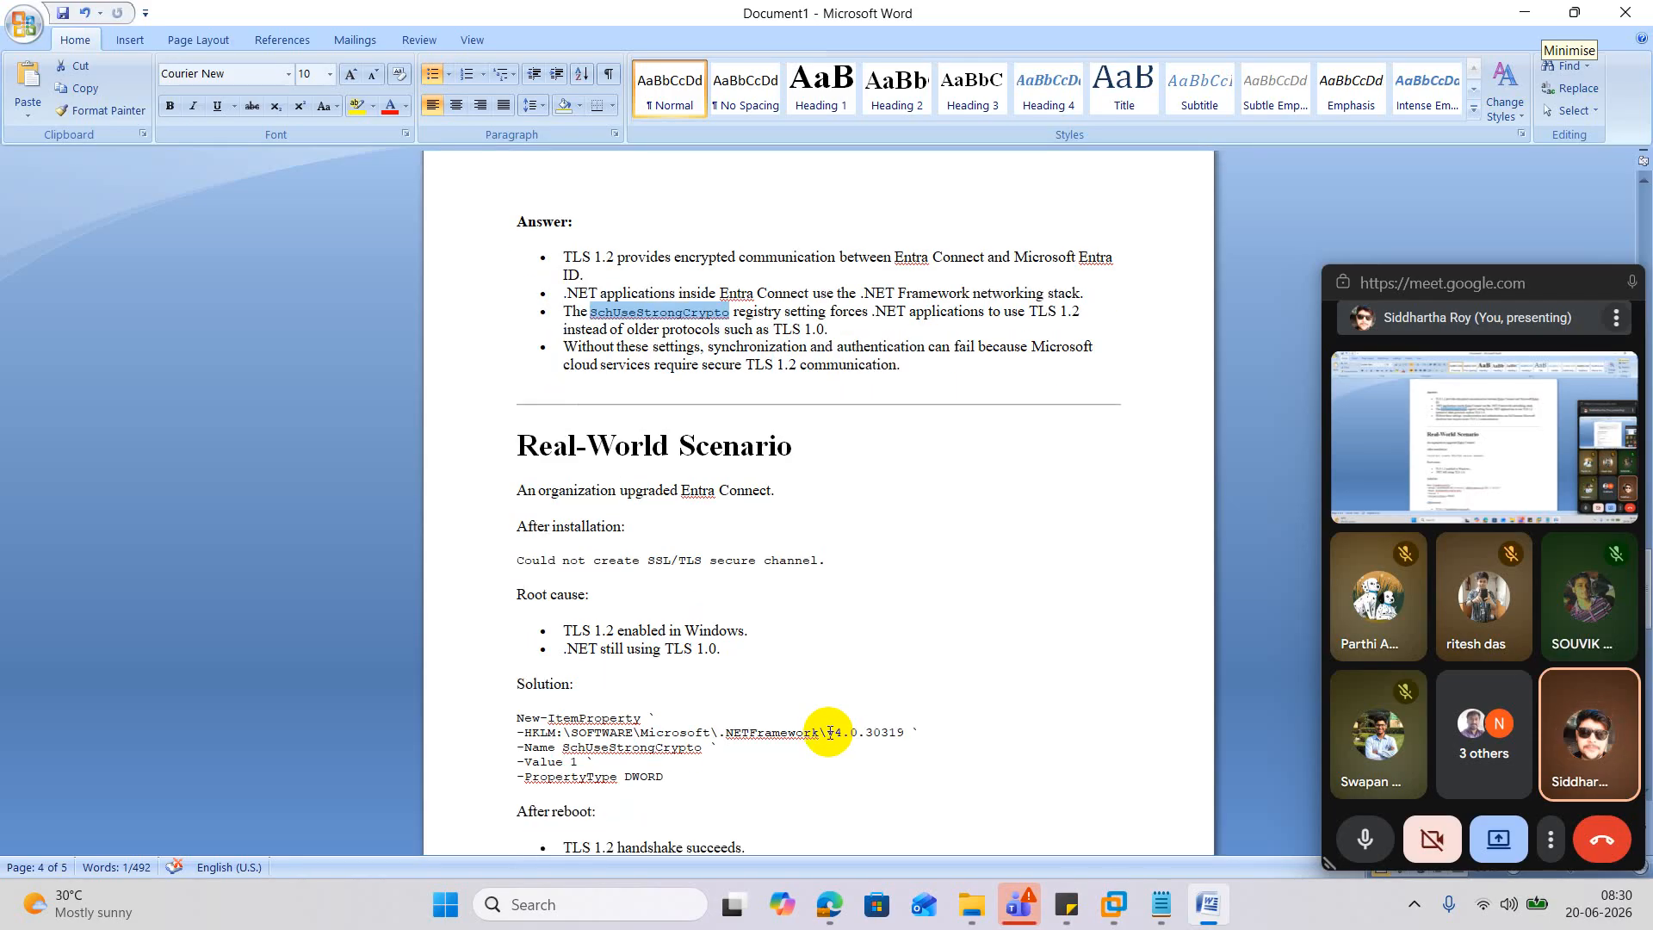
{"action": "scroll", "coordinate": [829, 733], "scroll_direction": "down", "scroll_amount": 2}
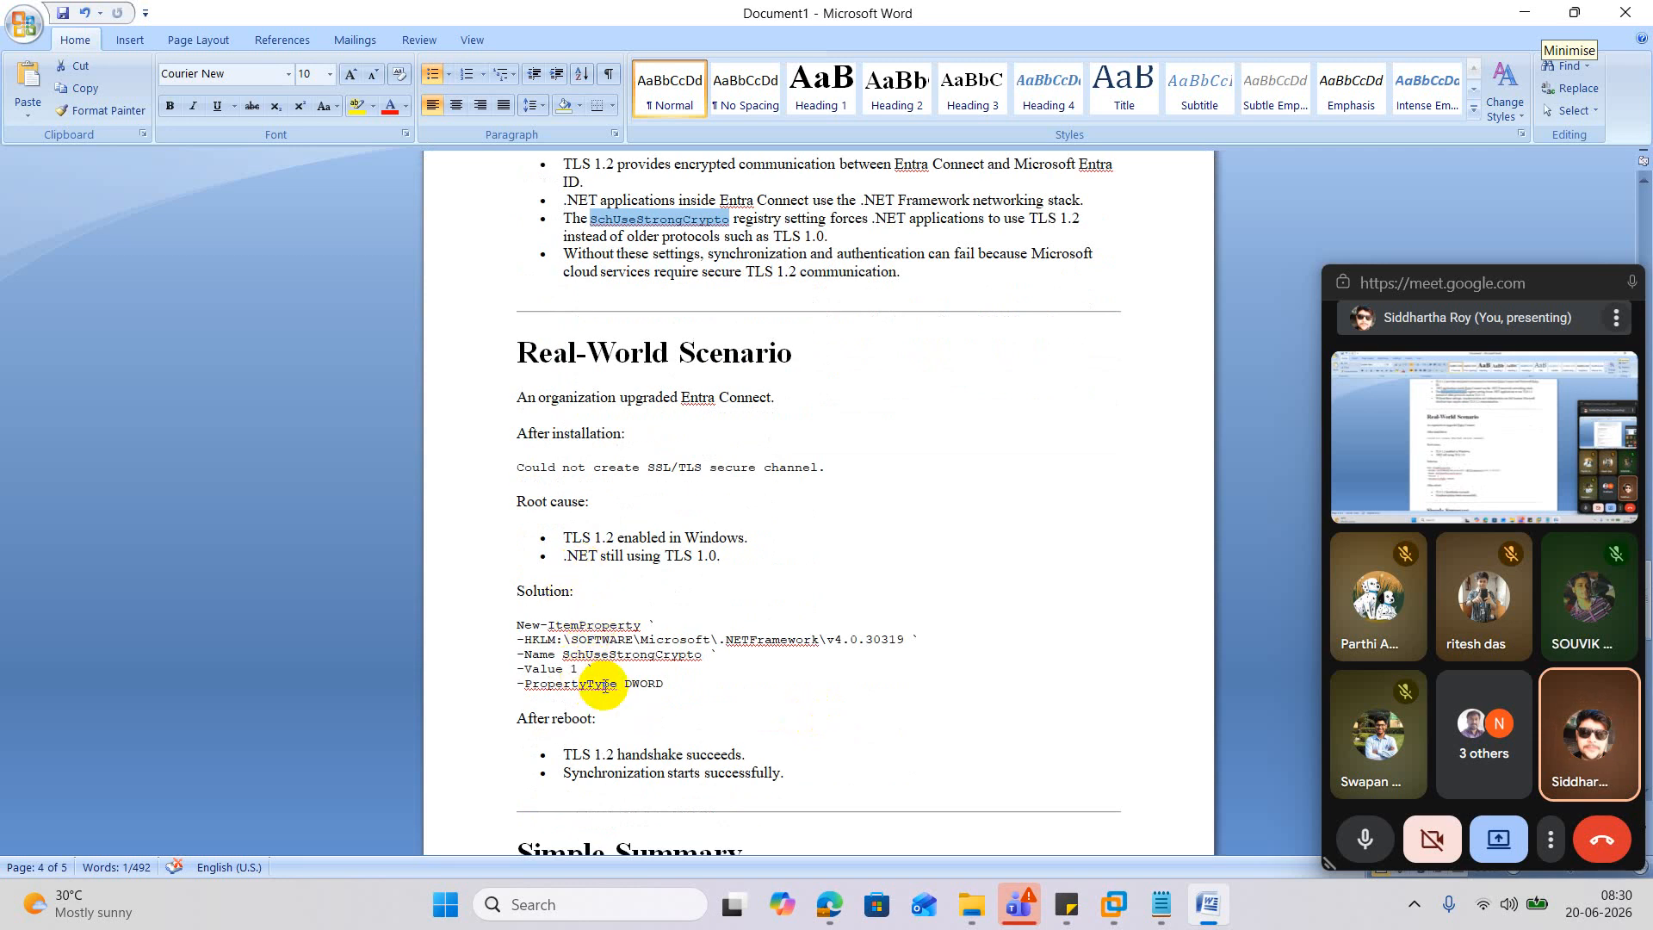
{"action": "scroll", "coordinate": [605, 686], "scroll_direction": "down", "scroll_amount": 14}
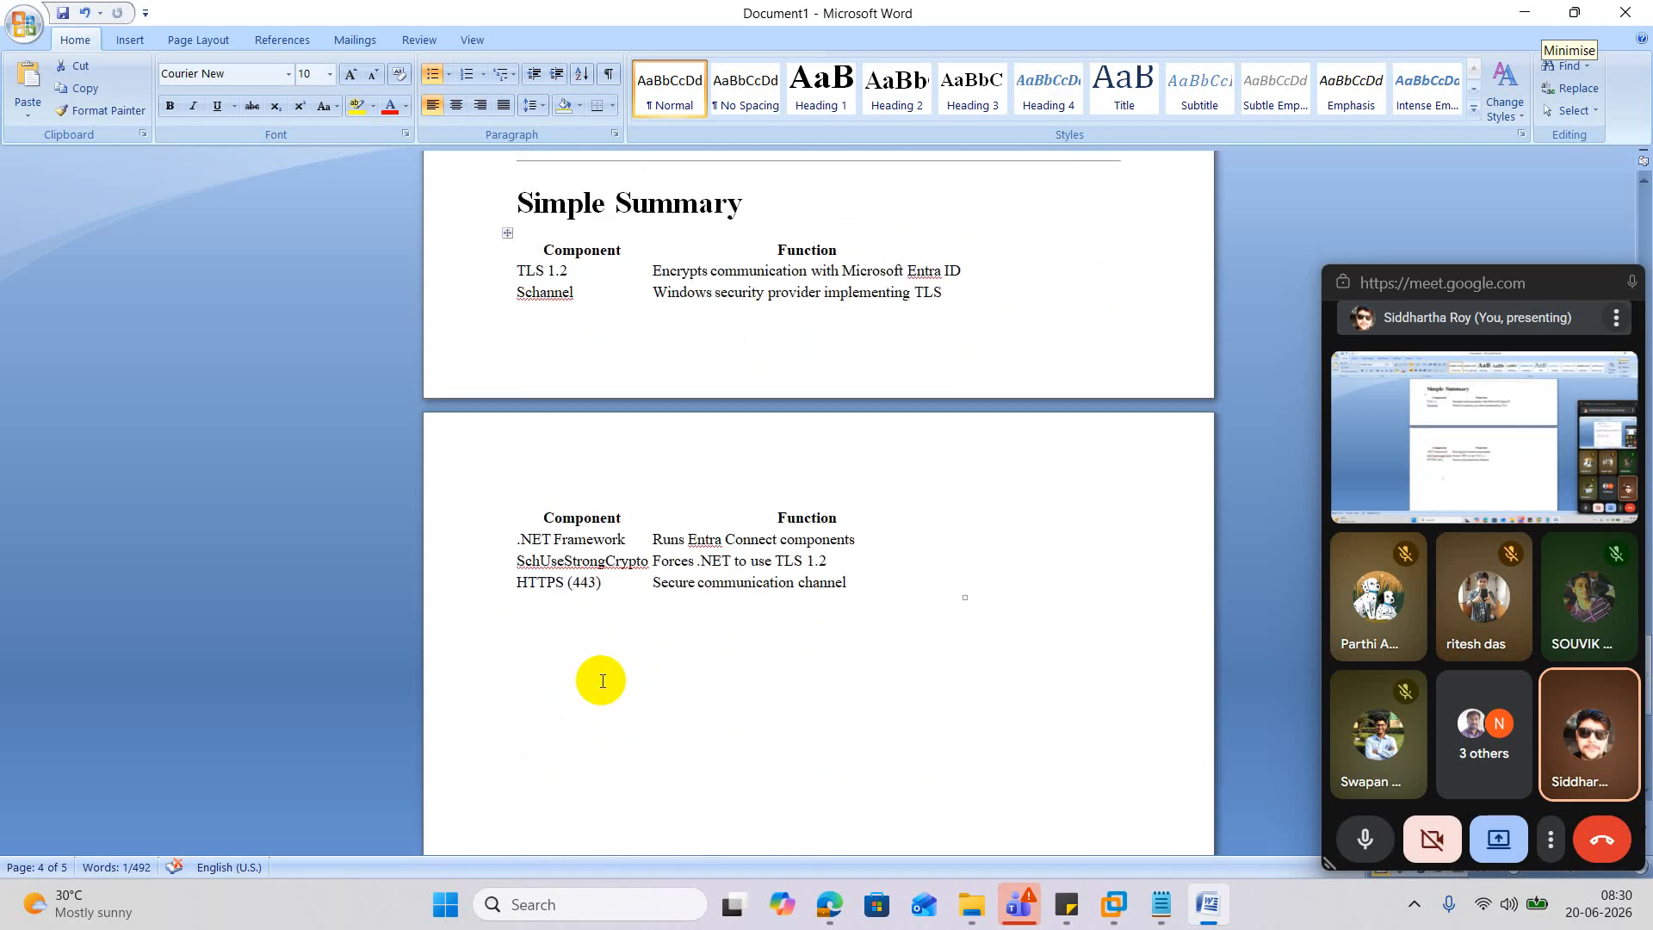
Minimise Word, dismiss the Windows Admin Center popup, and open Microsoft Entra ID in Edge.
{"action": "left_click", "coordinate": [1524, 12]}
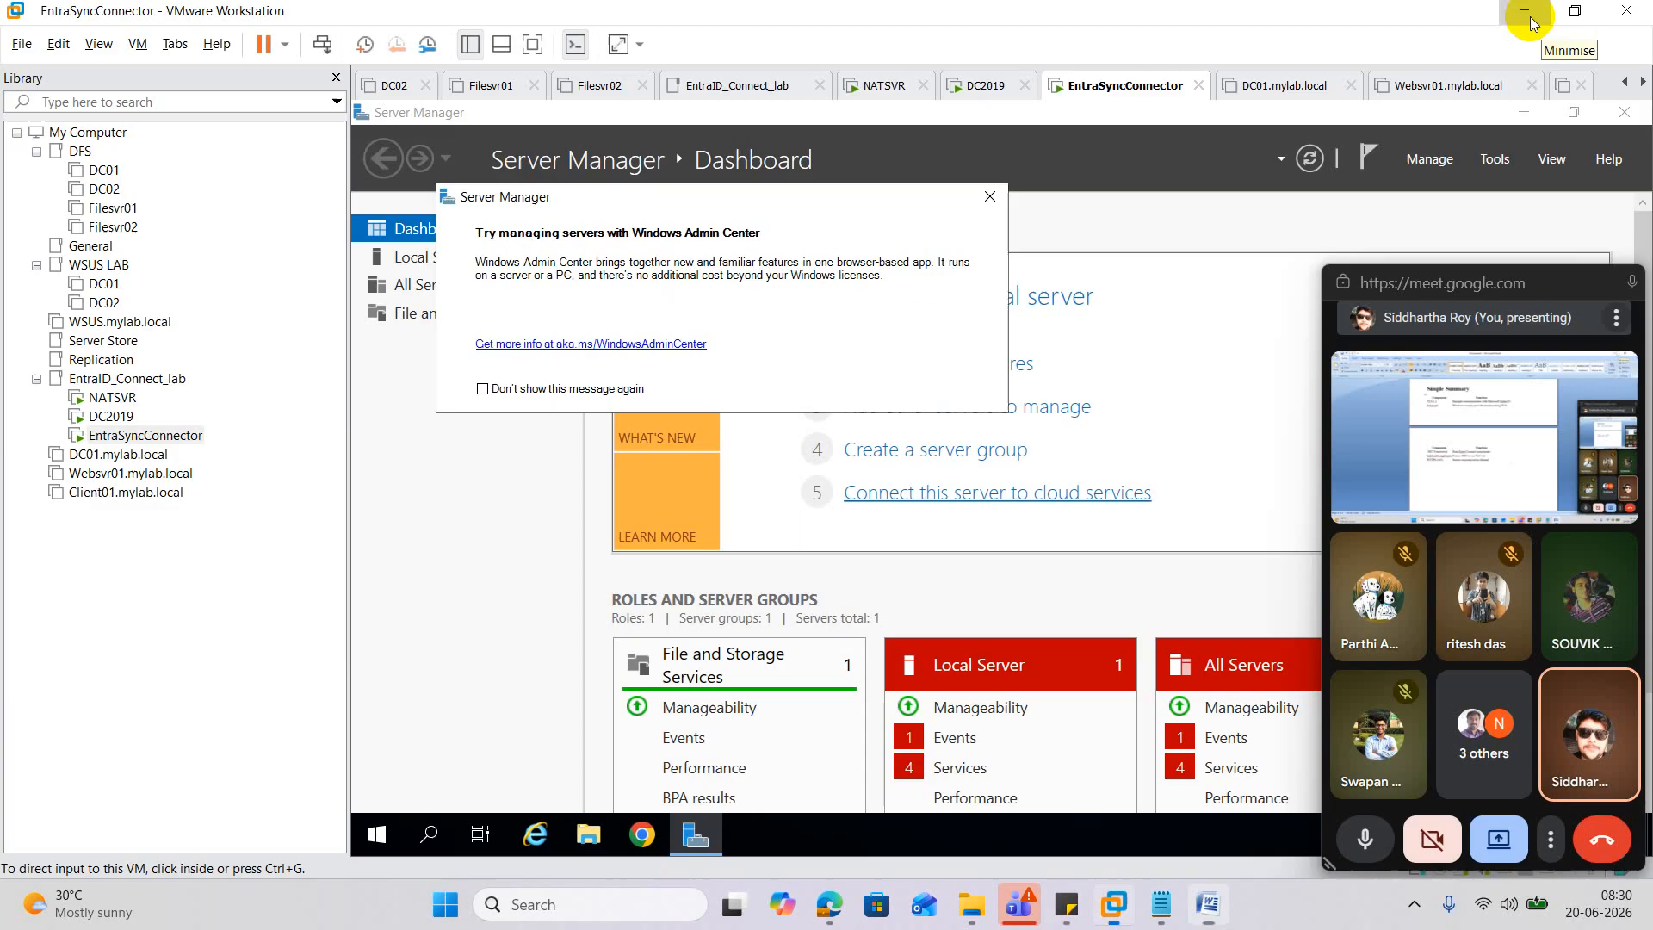
{"action": "left_click", "coordinate": [990, 197]}
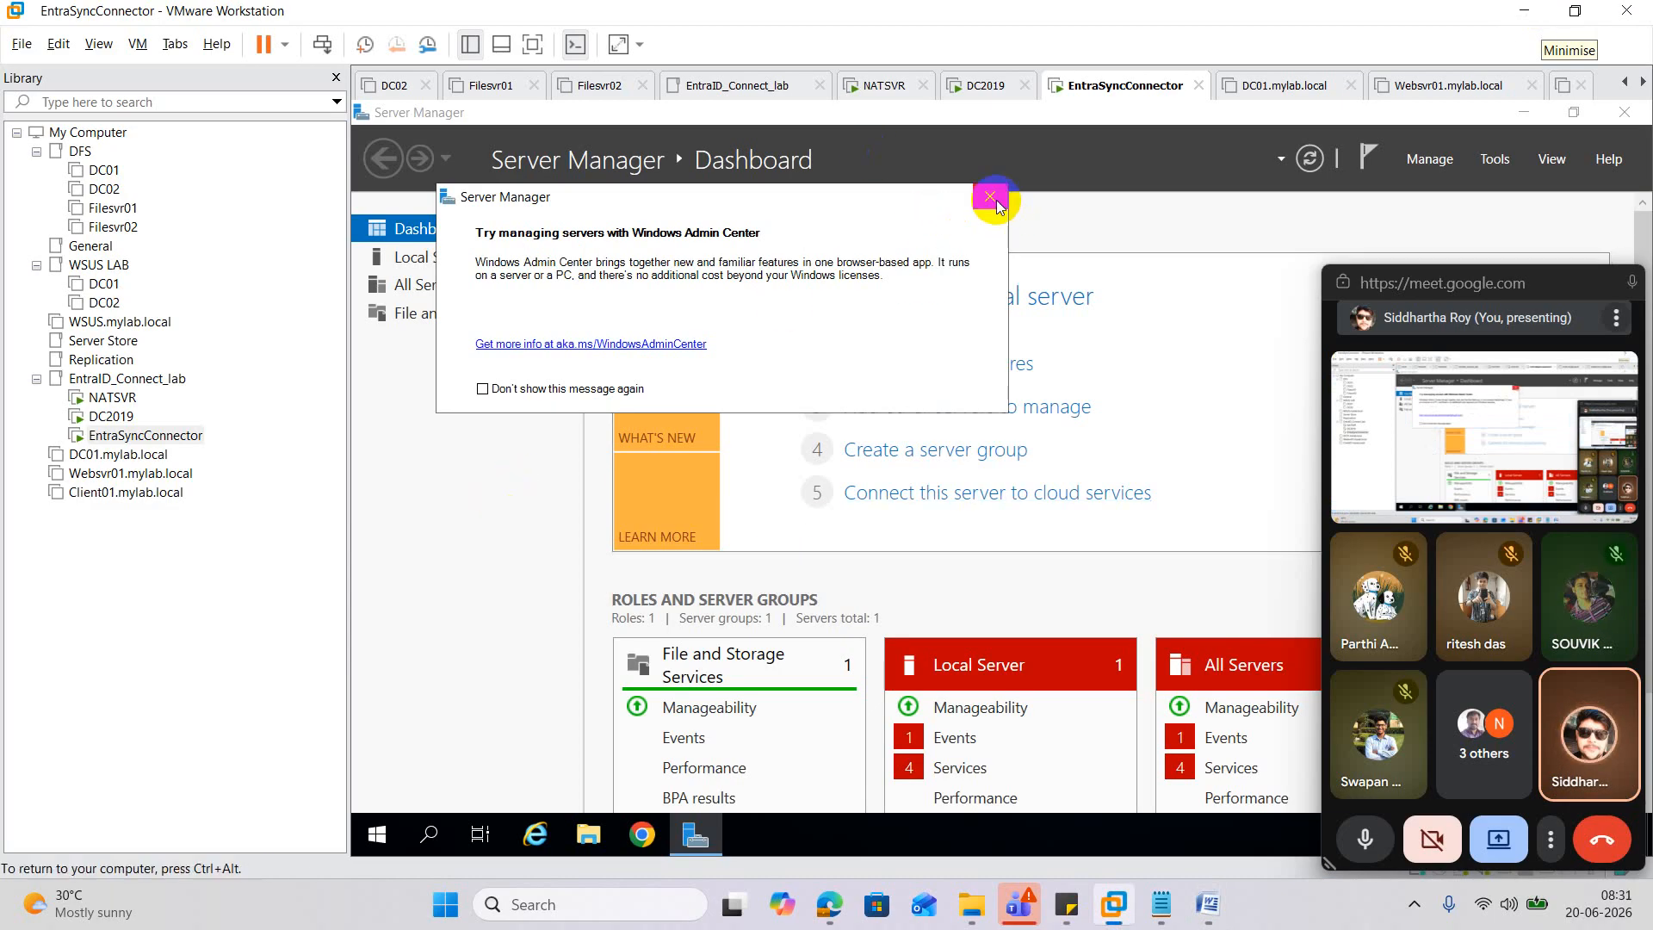
{"action": "mouse_move", "coordinate": [829, 904]}
{"action": "left_click", "coordinate": [528, 786]}
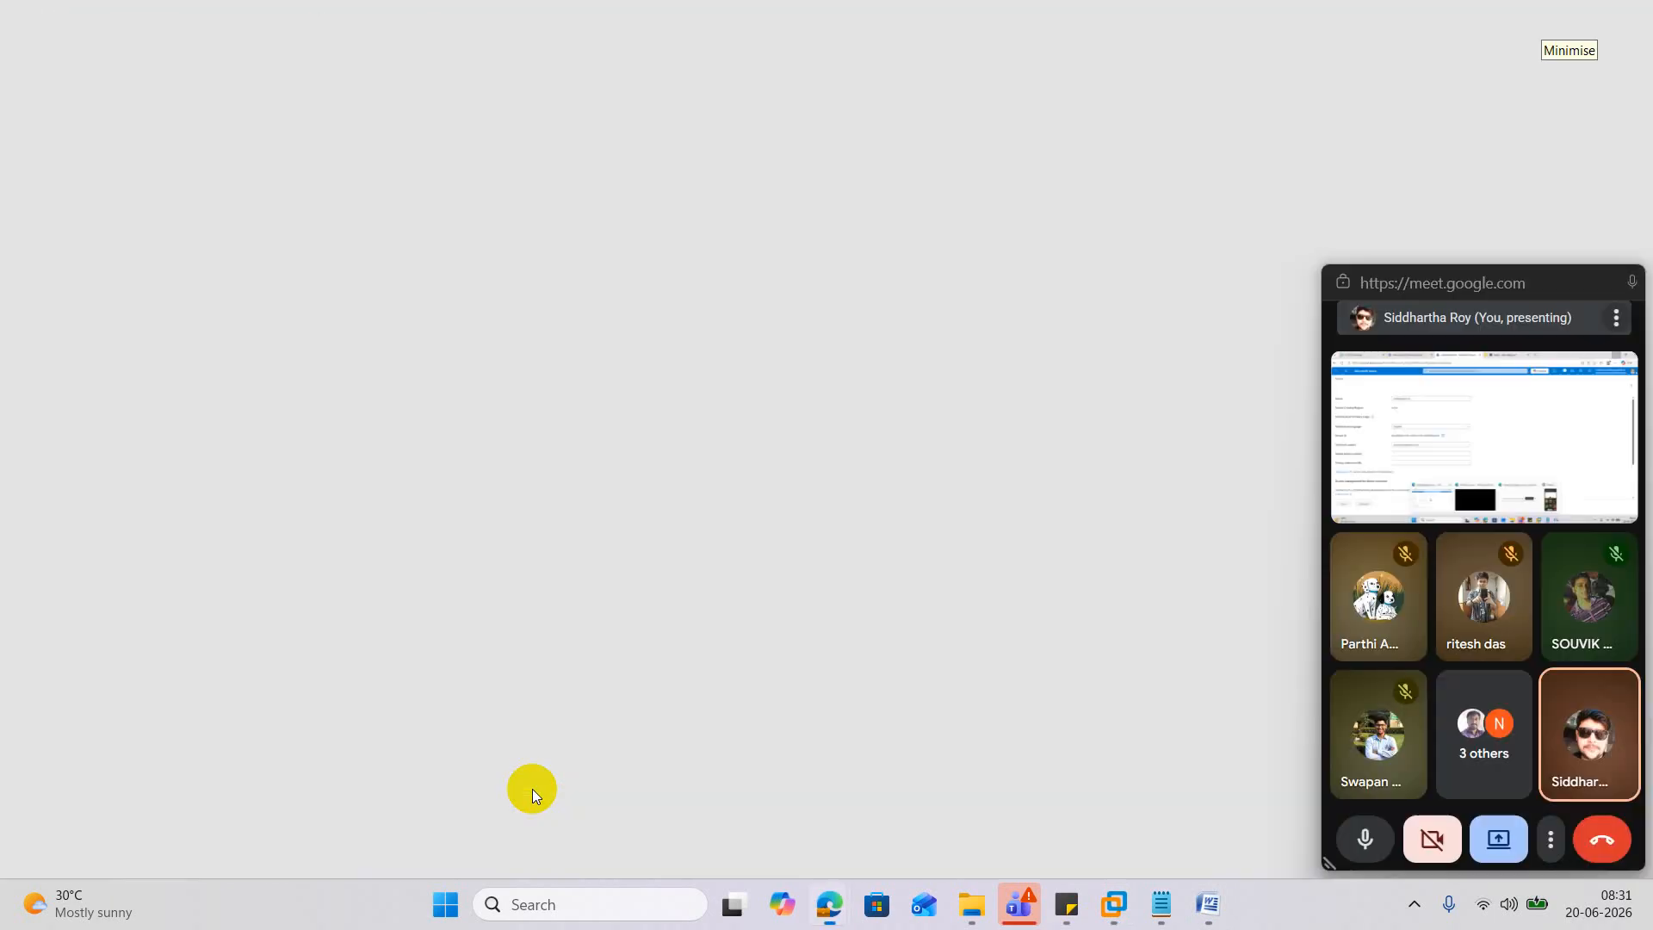
{"action": "left_click", "coordinate": [536, 110]}
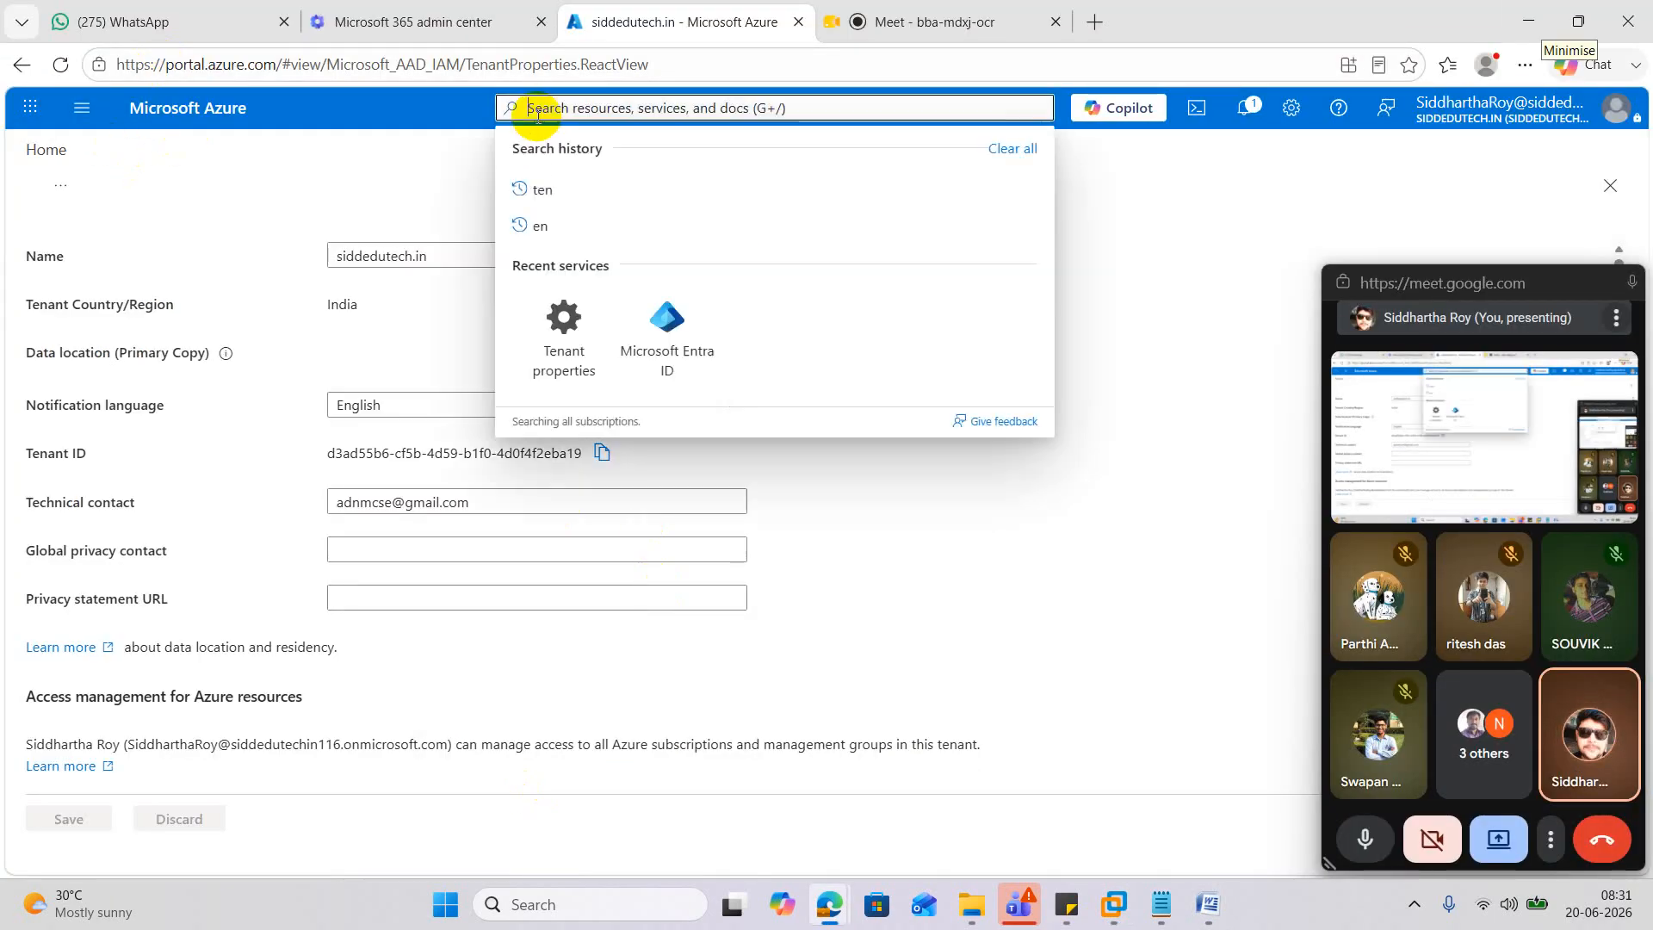
{"action": "left_click", "coordinate": [689, 312]}
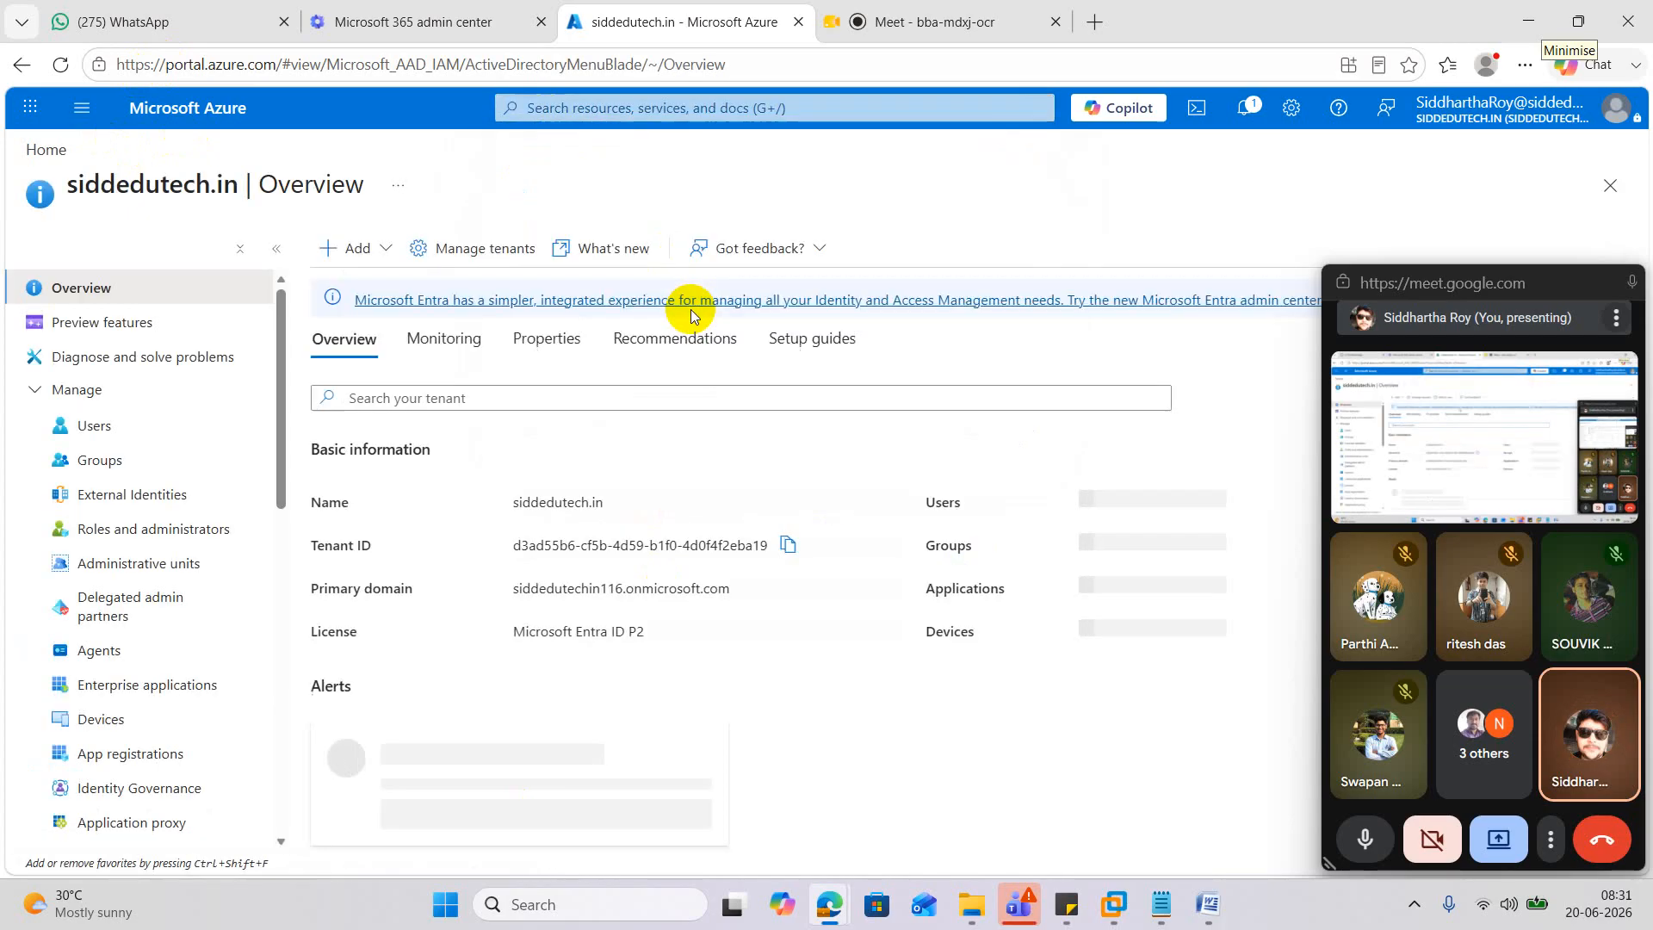
Select Microsoft Entra Connect from the Entra ID left navigation.
{"action": "scroll", "coordinate": [129, 498], "scroll_direction": "down", "scroll_amount": 4}
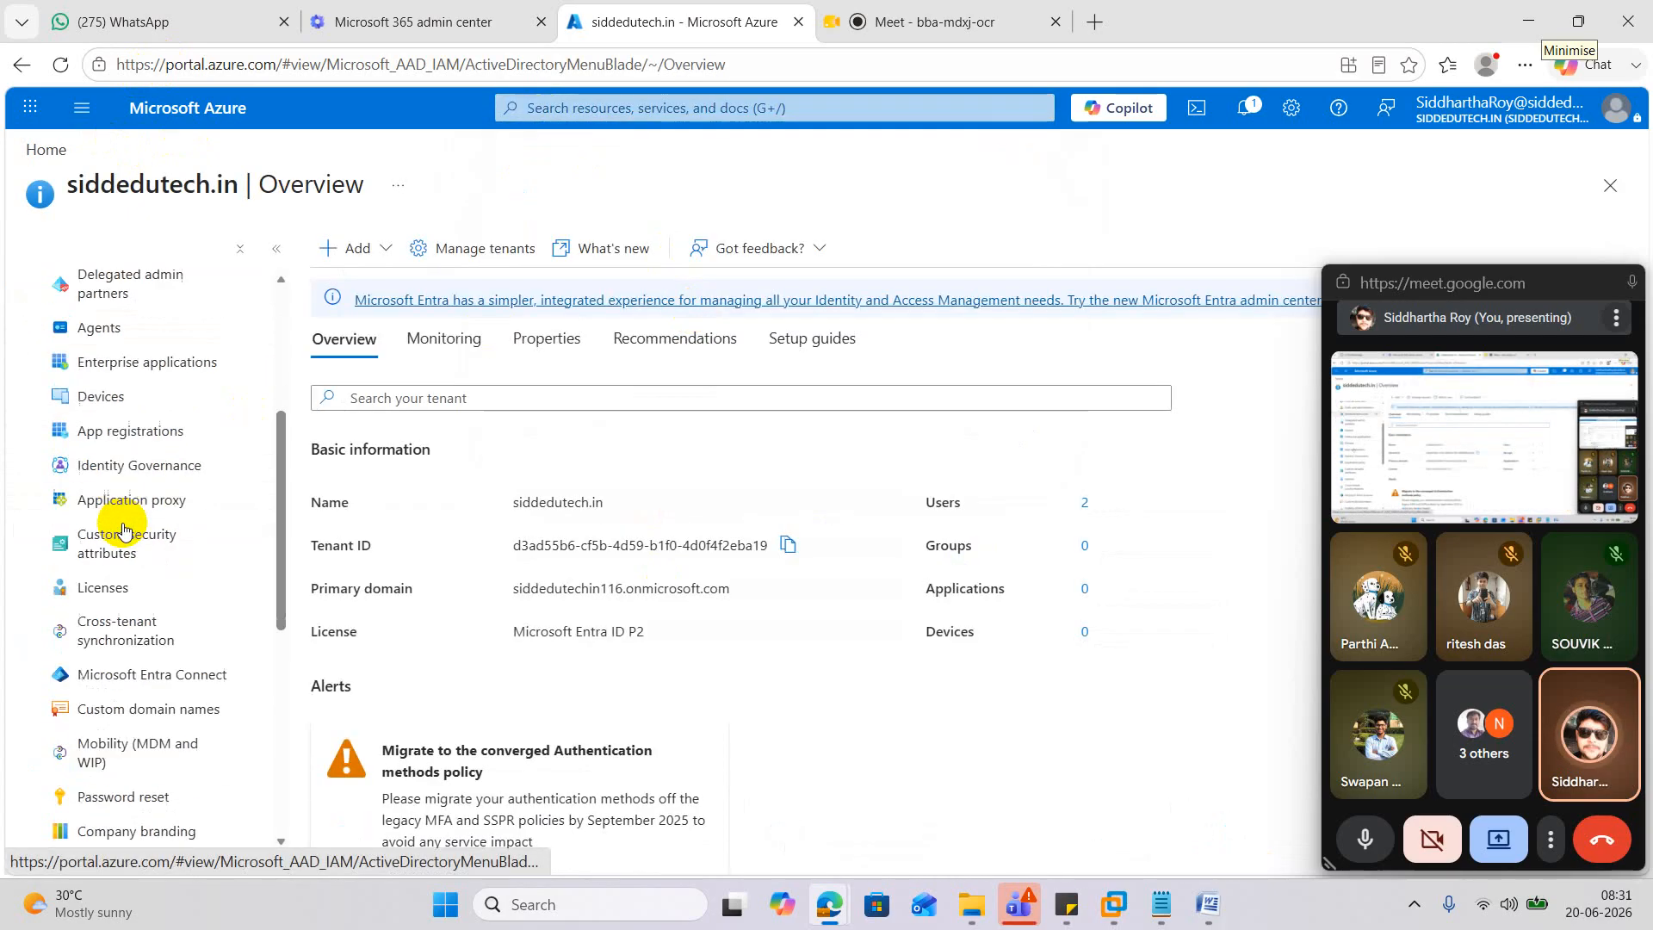
{"action": "scroll", "coordinate": [125, 527], "scroll_direction": "up", "scroll_amount": 2}
{"action": "scroll", "coordinate": [174, 457], "scroll_direction": "up", "scroll_amount": 1}
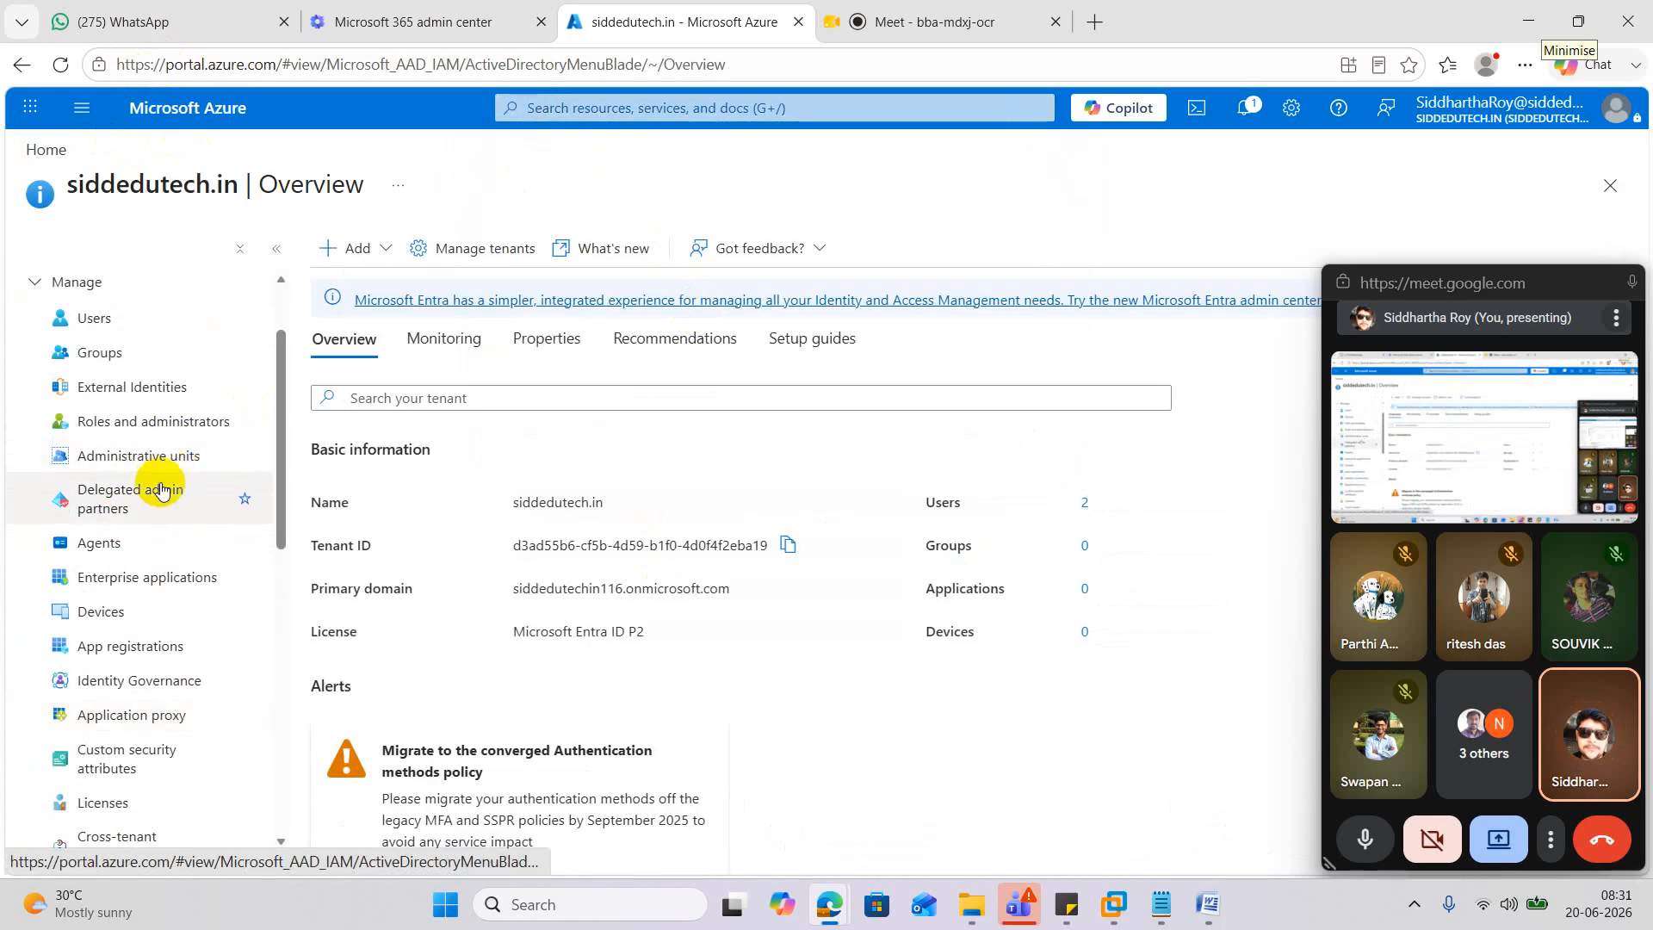
{"action": "scroll", "coordinate": [164, 489], "scroll_direction": "down", "scroll_amount": 5}
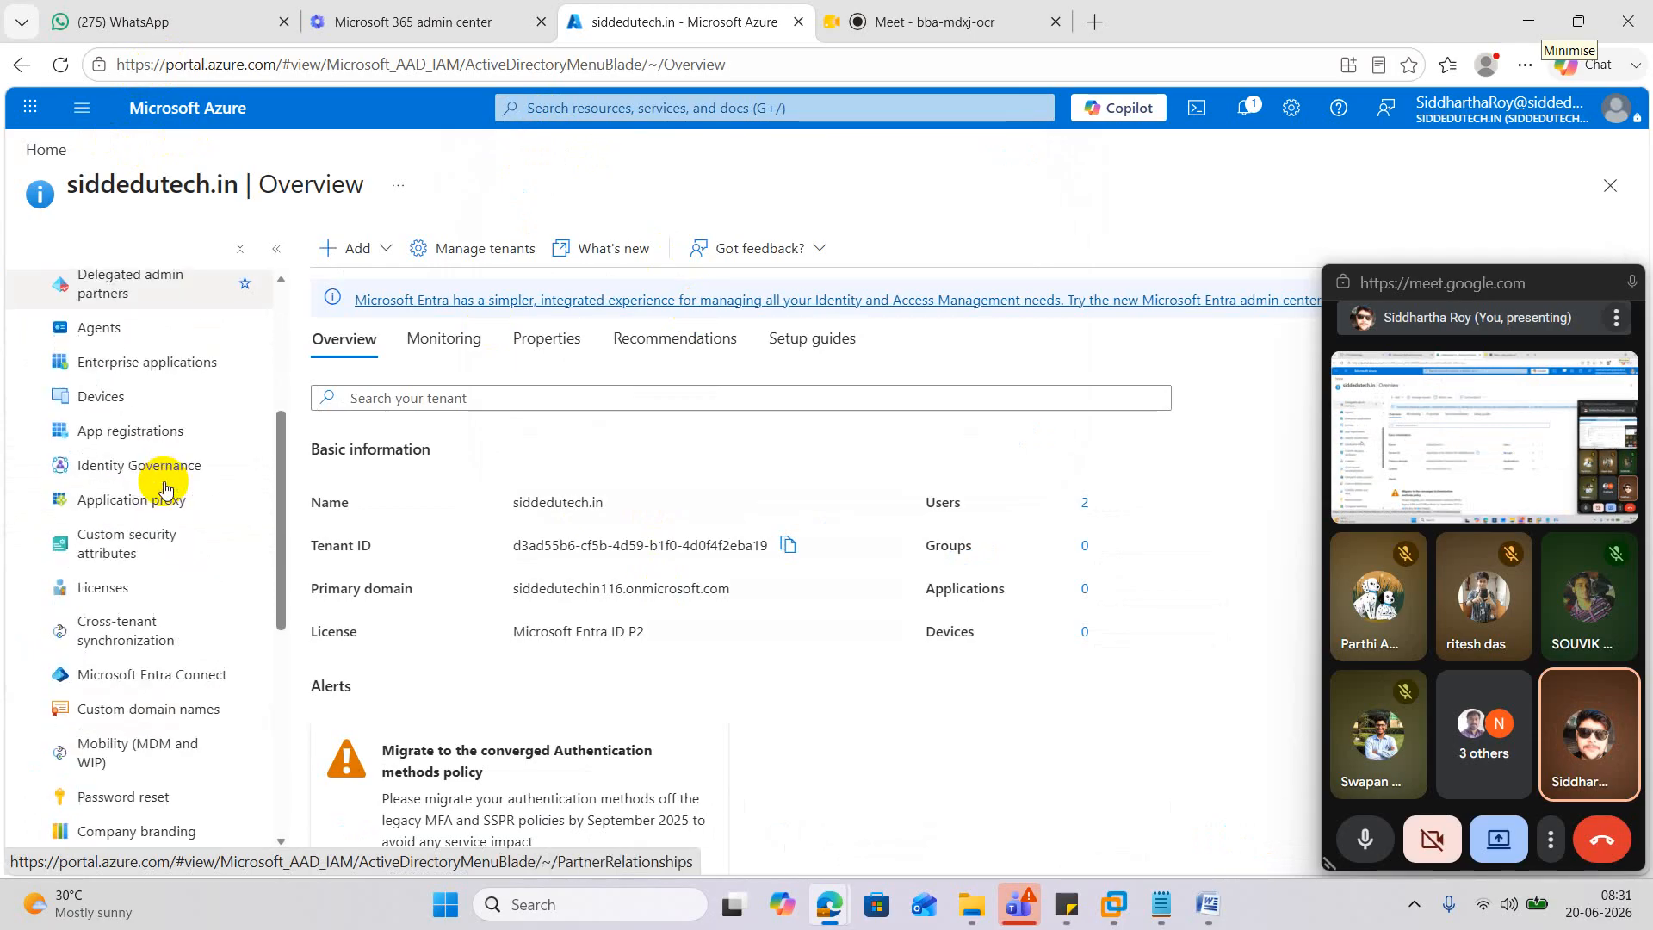
{"action": "left_click", "coordinate": [175, 684]}
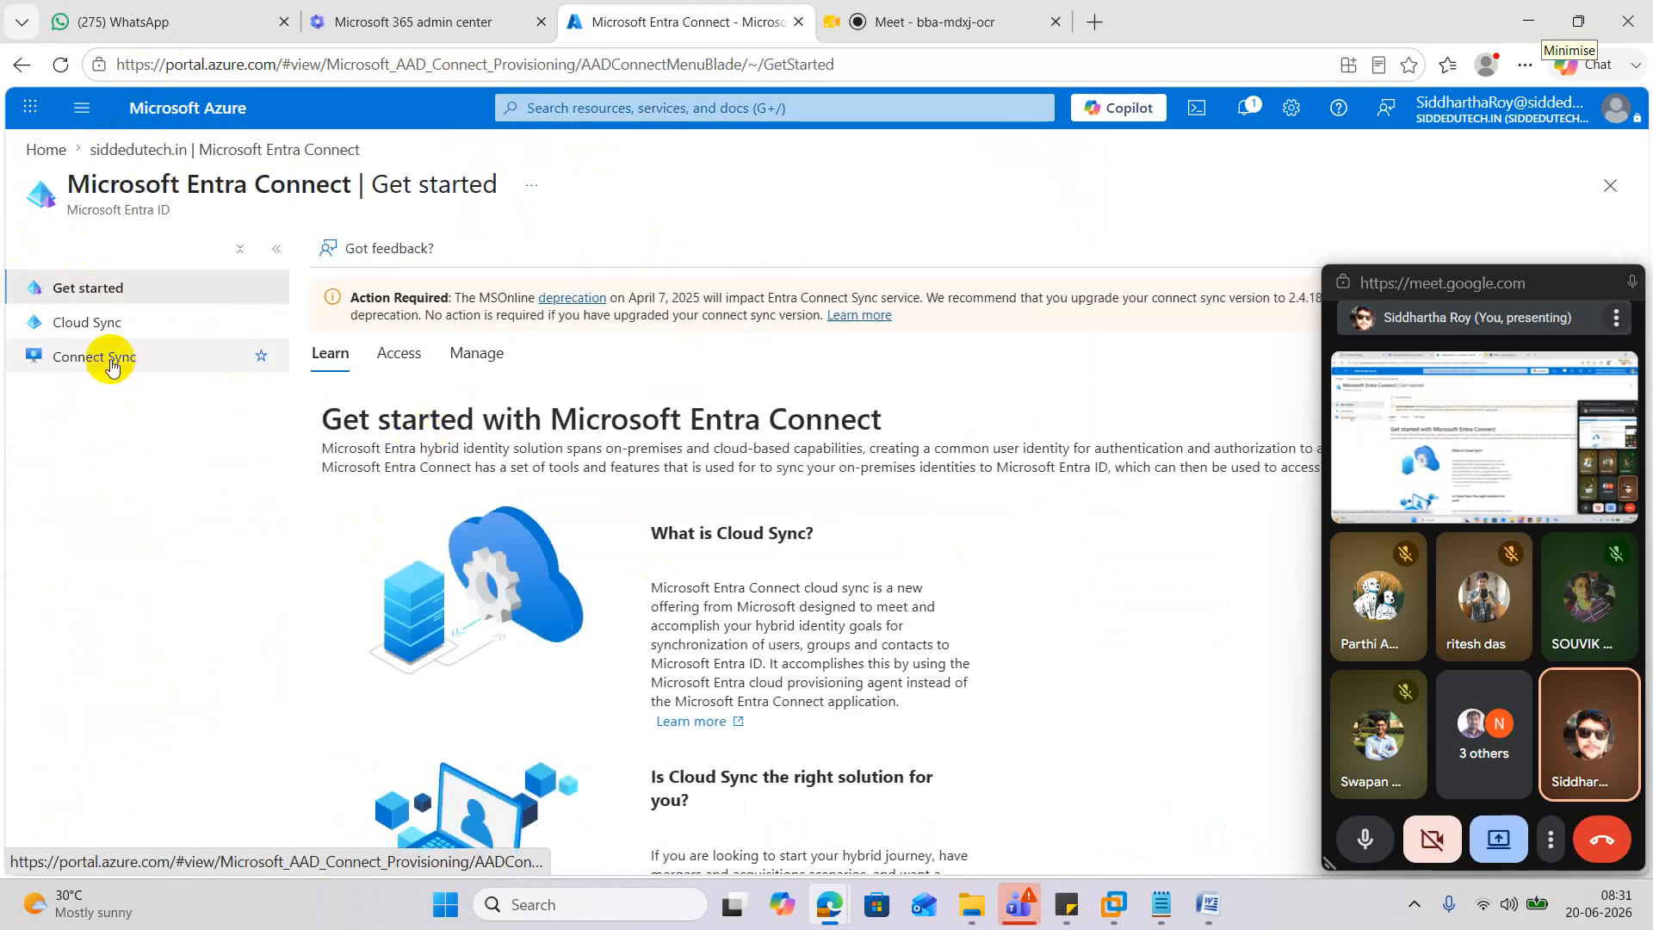
Download the on-premises provisioning agent from Monitor > Agents, then go to the Connect Sync page.
{"action": "left_click", "coordinate": [102, 325]}
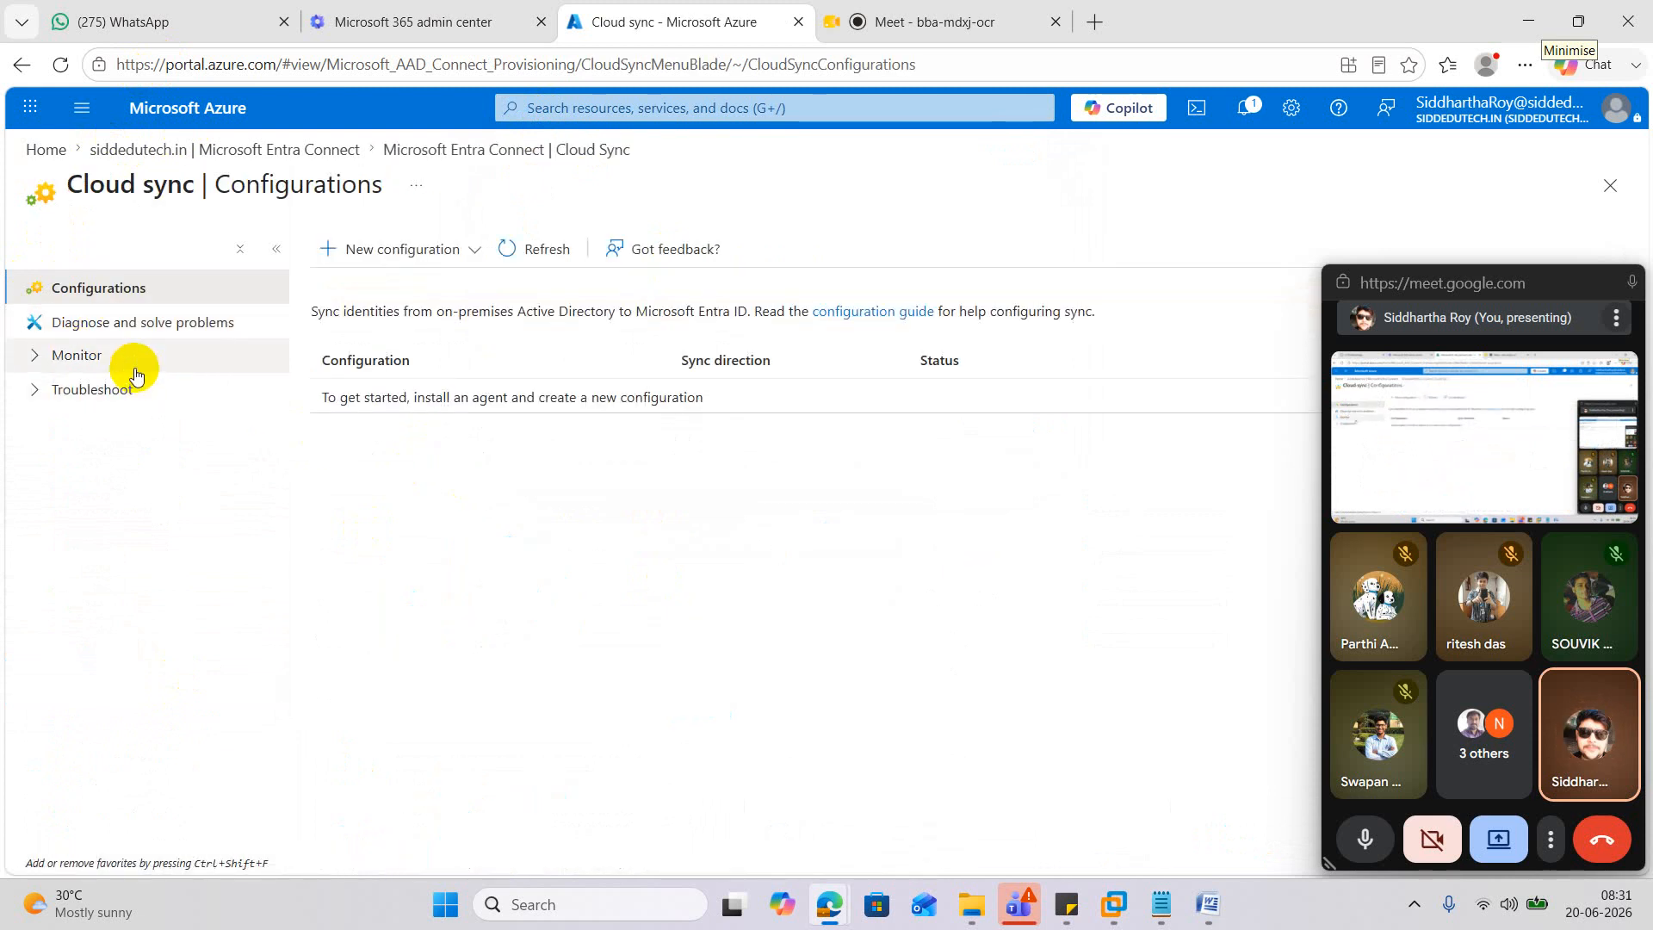
{"action": "left_click", "coordinate": [48, 359]}
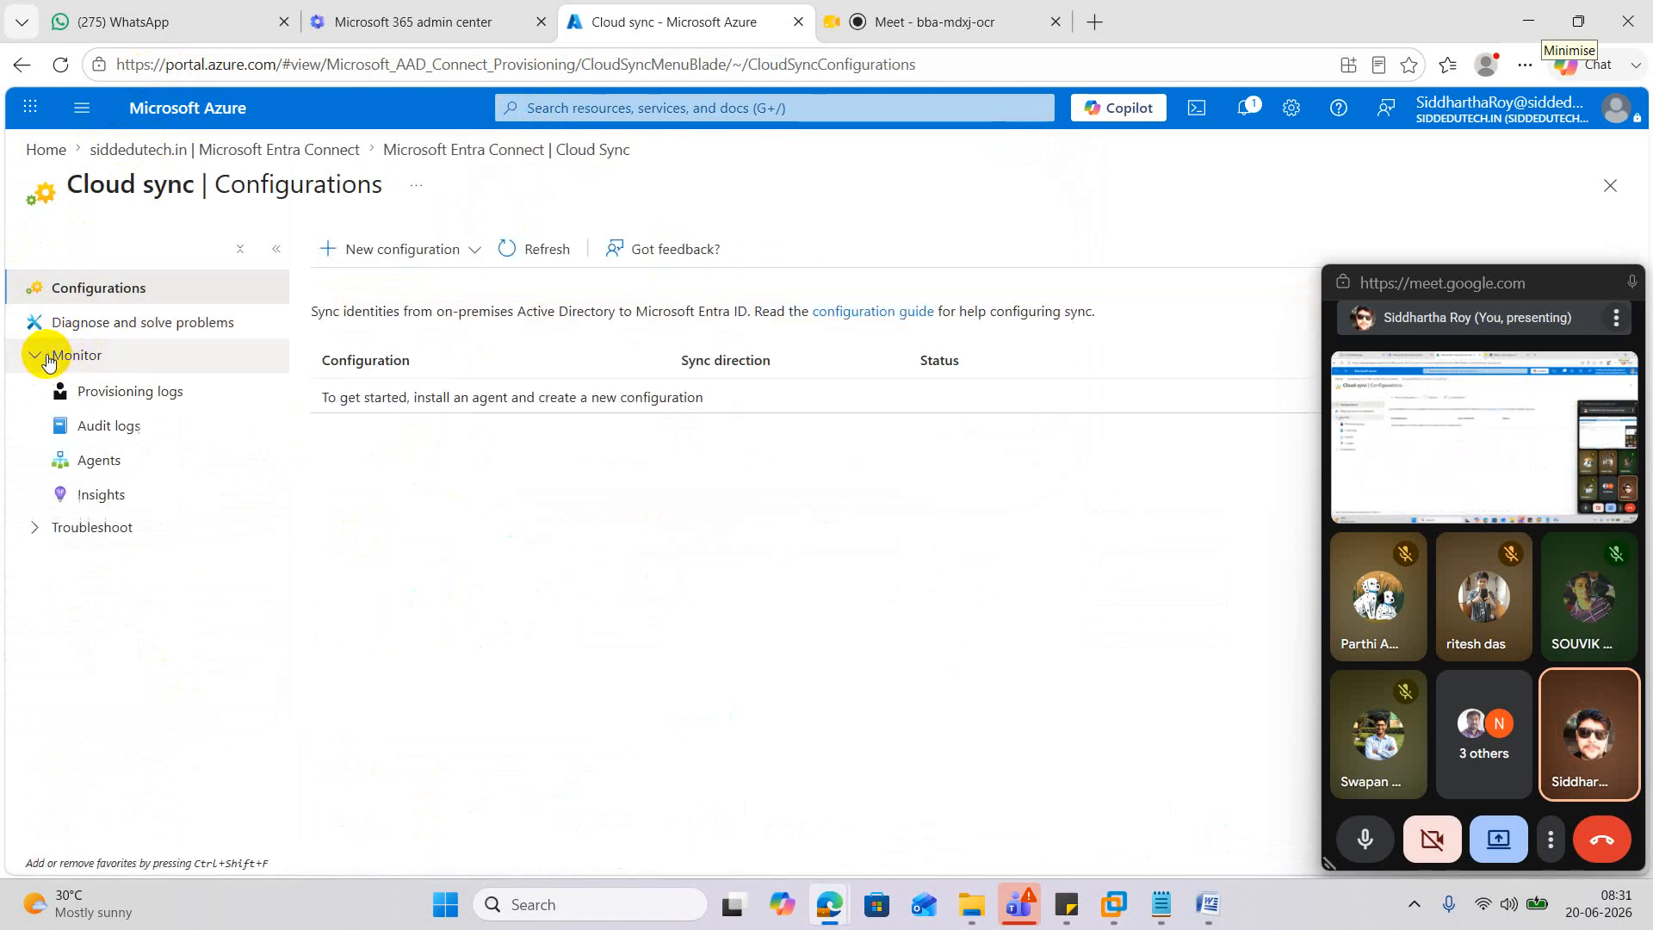
{"action": "left_click", "coordinate": [133, 459]}
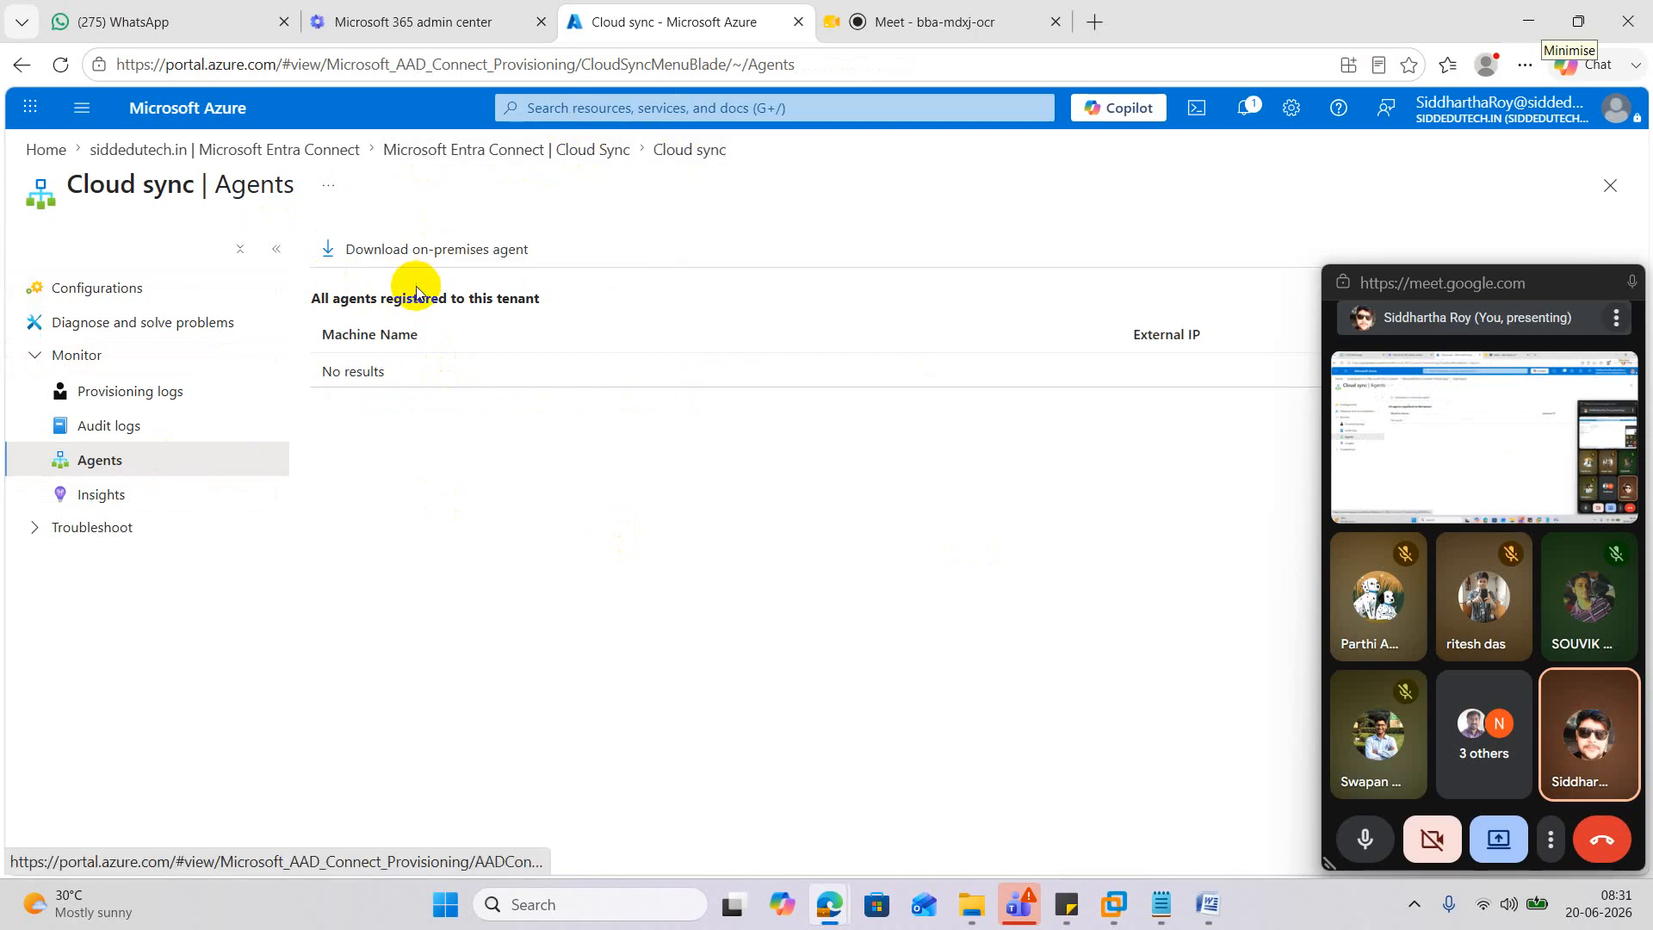
{"action": "left_click", "coordinate": [472, 258]}
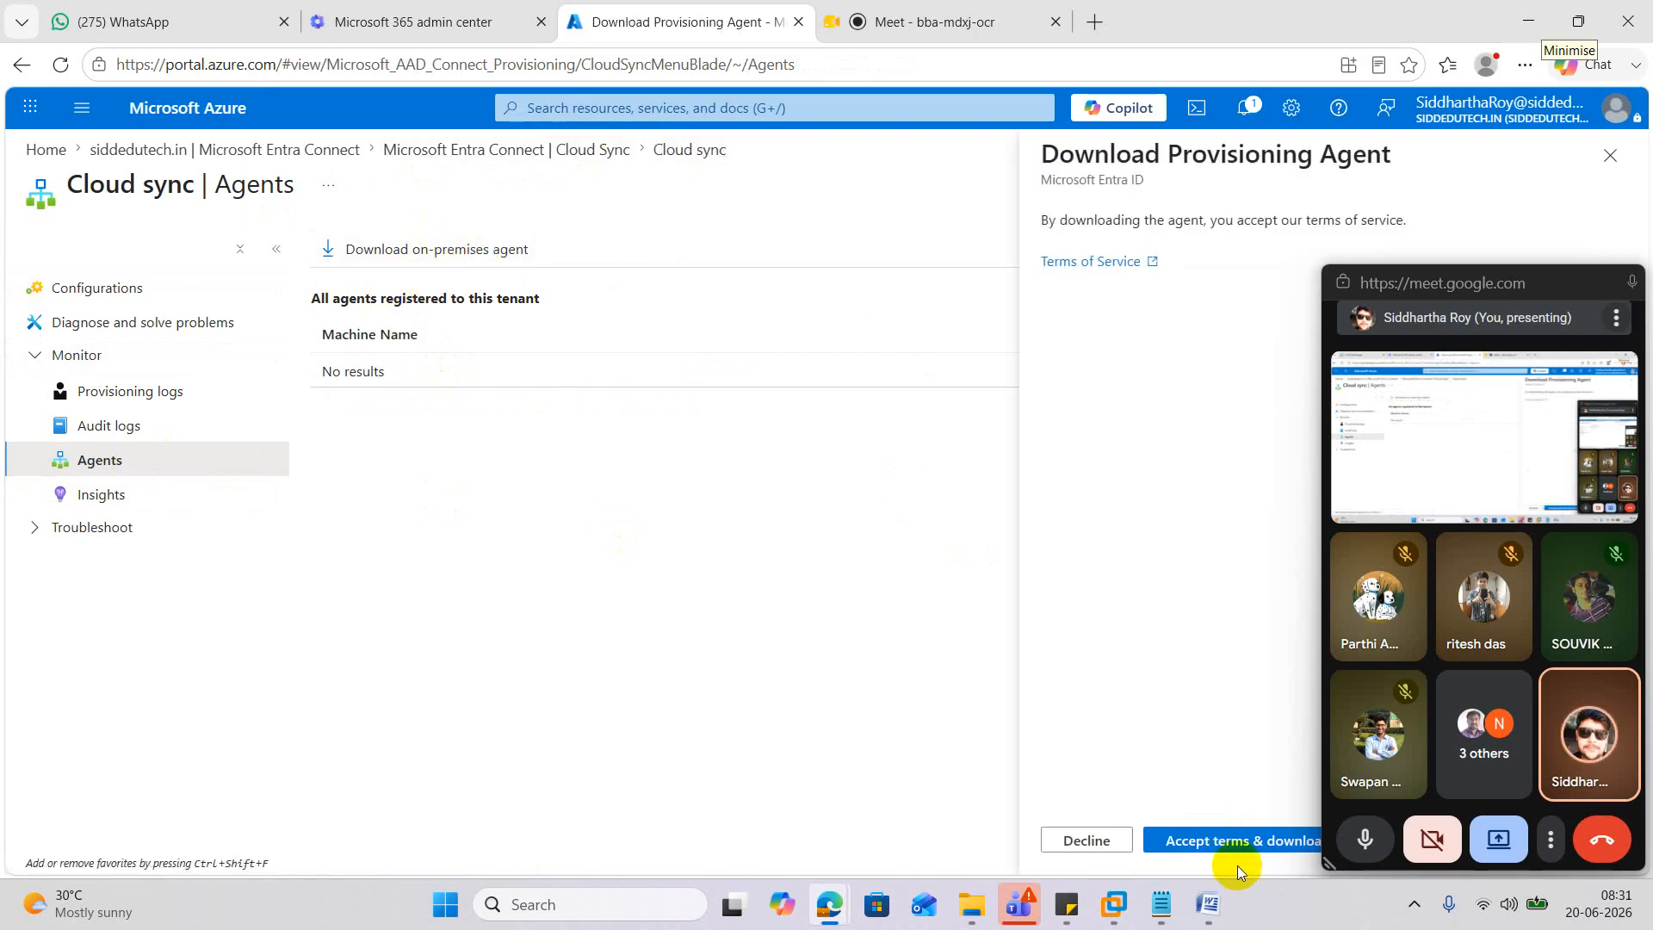
{"action": "left_click", "coordinate": [1237, 842]}
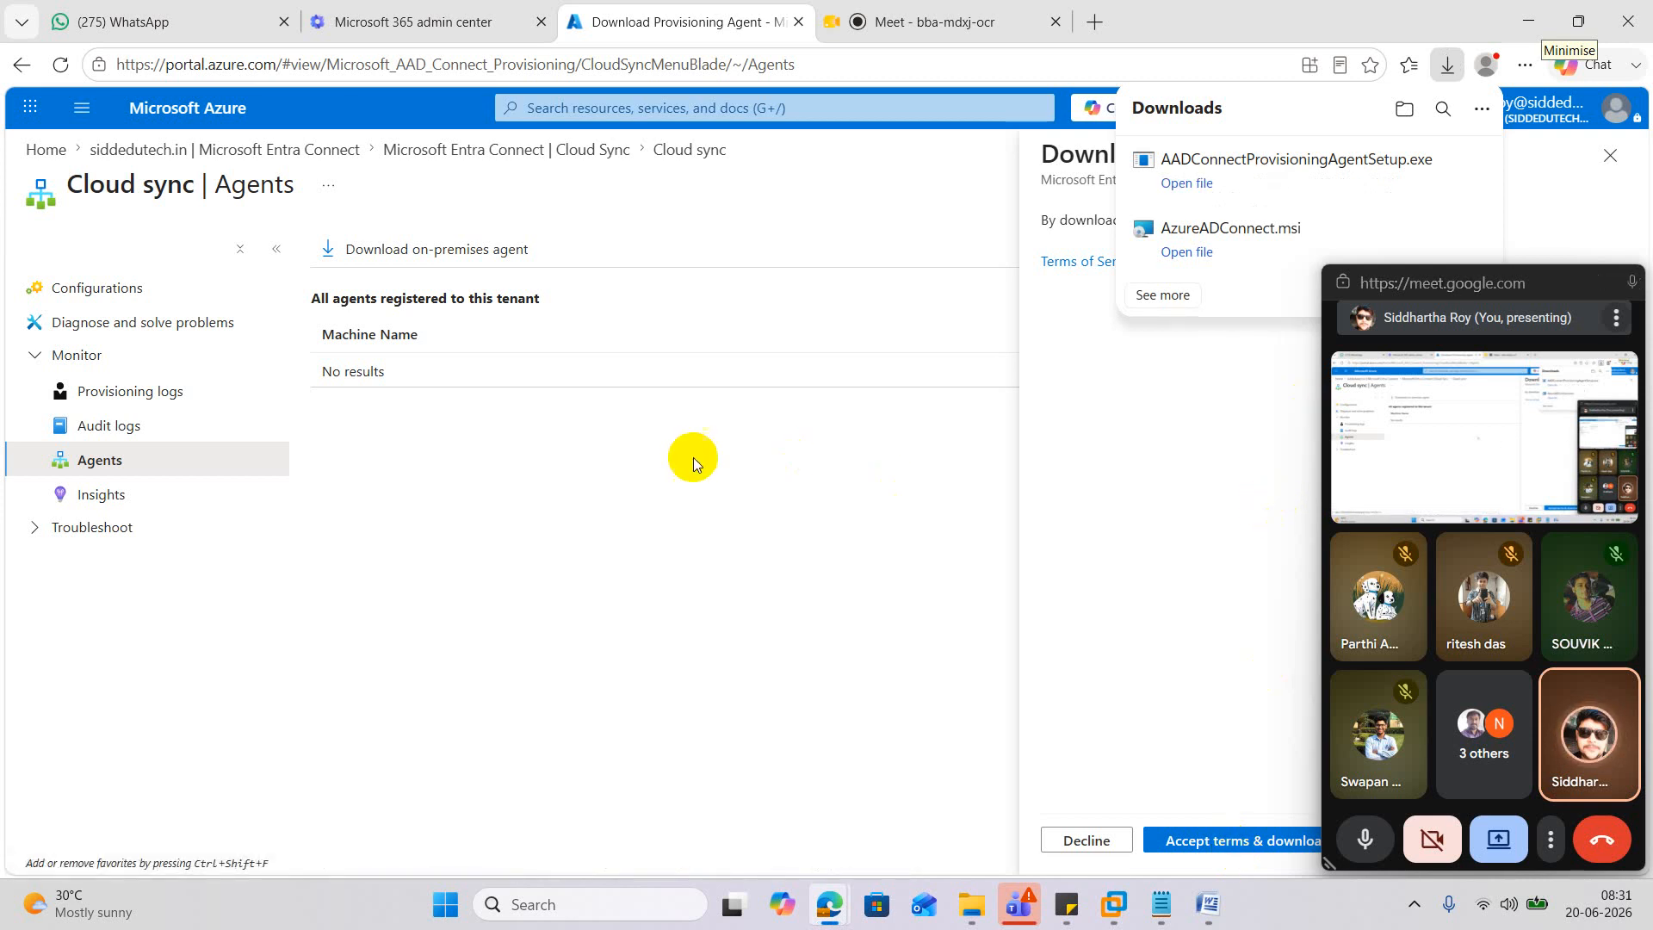
{"action": "left_click", "coordinate": [535, 155]}
{"action": "left_click", "coordinate": [102, 356]}
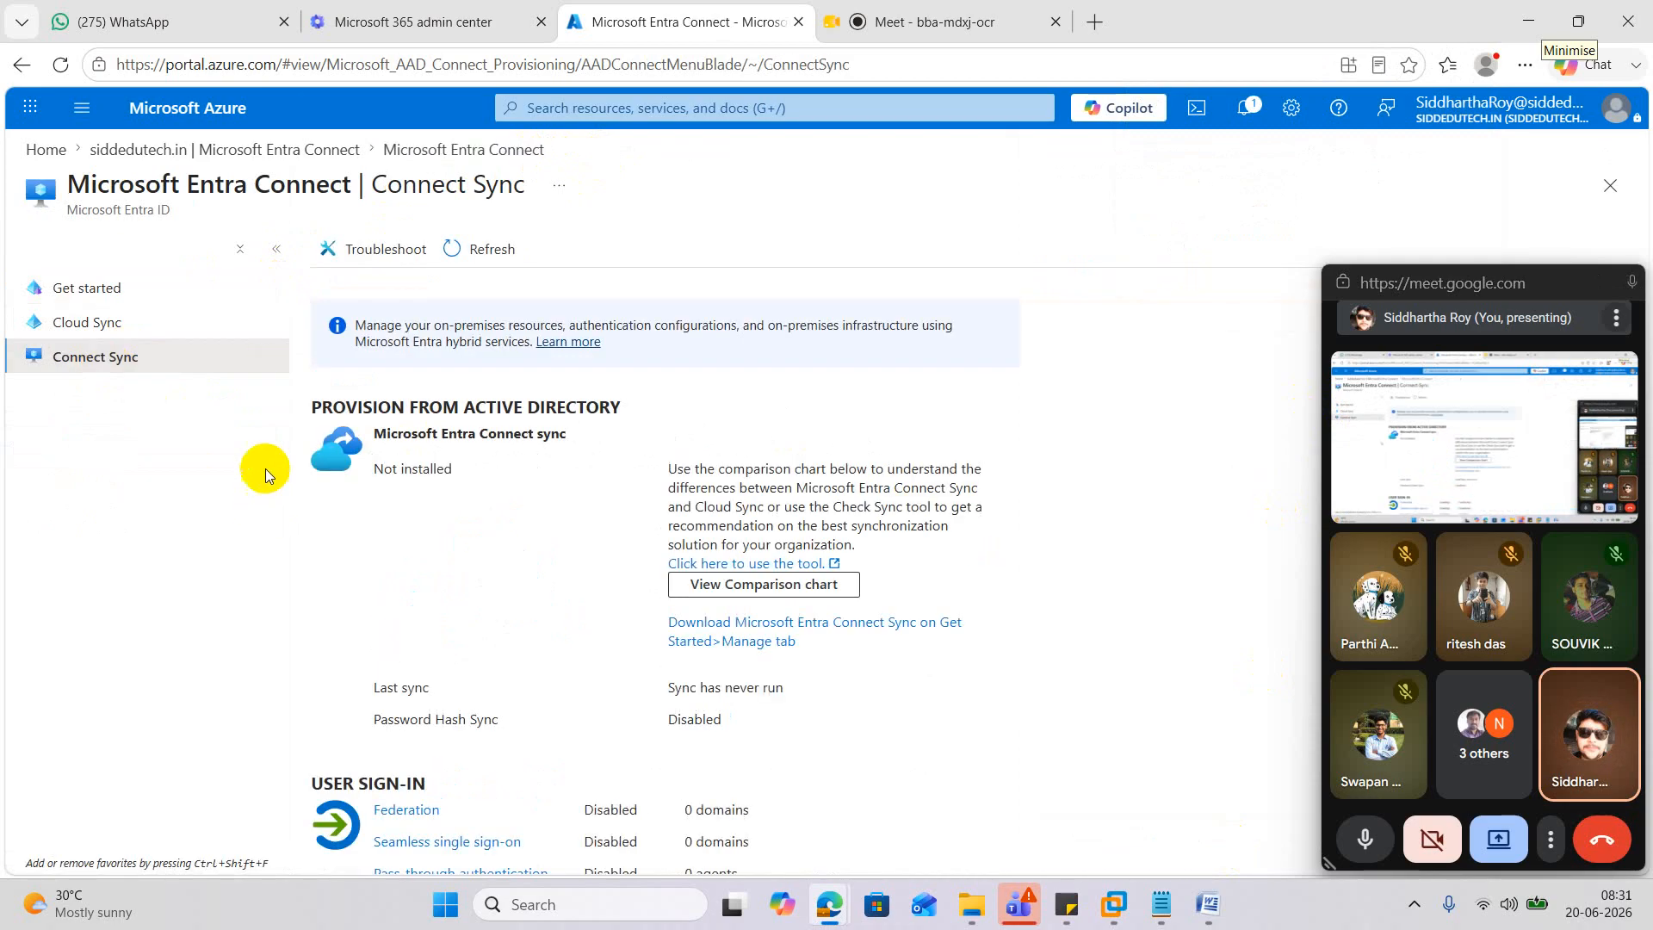
Download the Connect Sync agent, AzureADConnect (1).msi, accepting the terms.
{"action": "left_click", "coordinate": [74, 361]}
{"action": "left_click", "coordinate": [891, 627]}
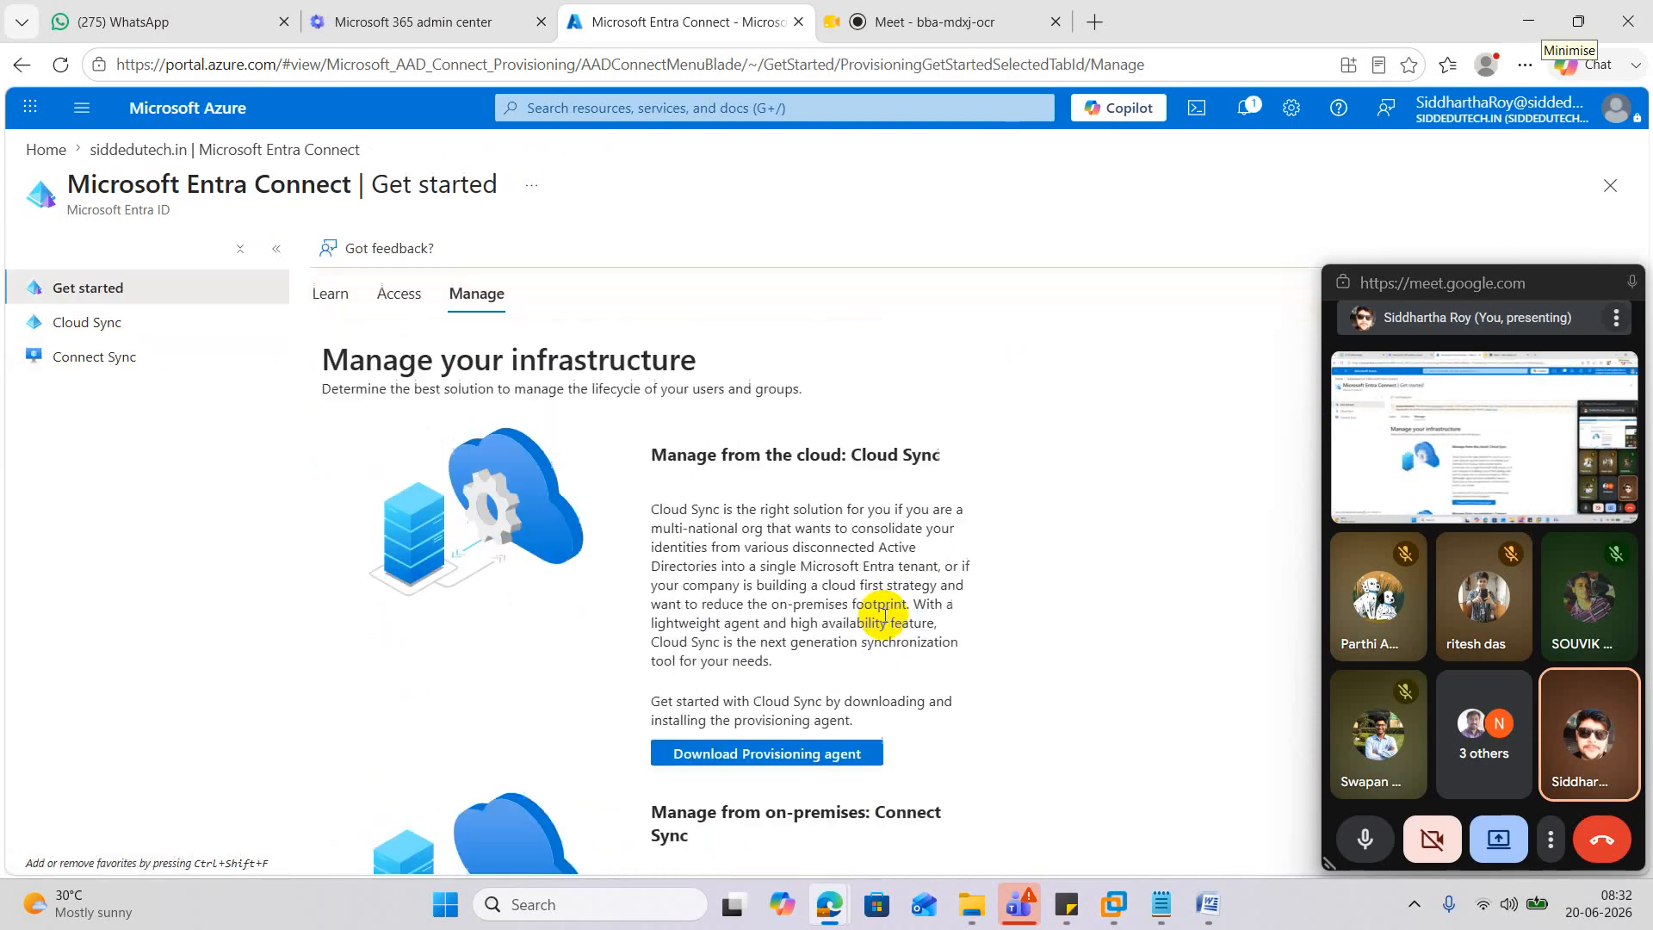
{"action": "scroll", "coordinate": [884, 615], "scroll_direction": "down", "scroll_amount": 2}
{"action": "scroll", "coordinate": [884, 614], "scroll_direction": "down", "scroll_amount": 1}
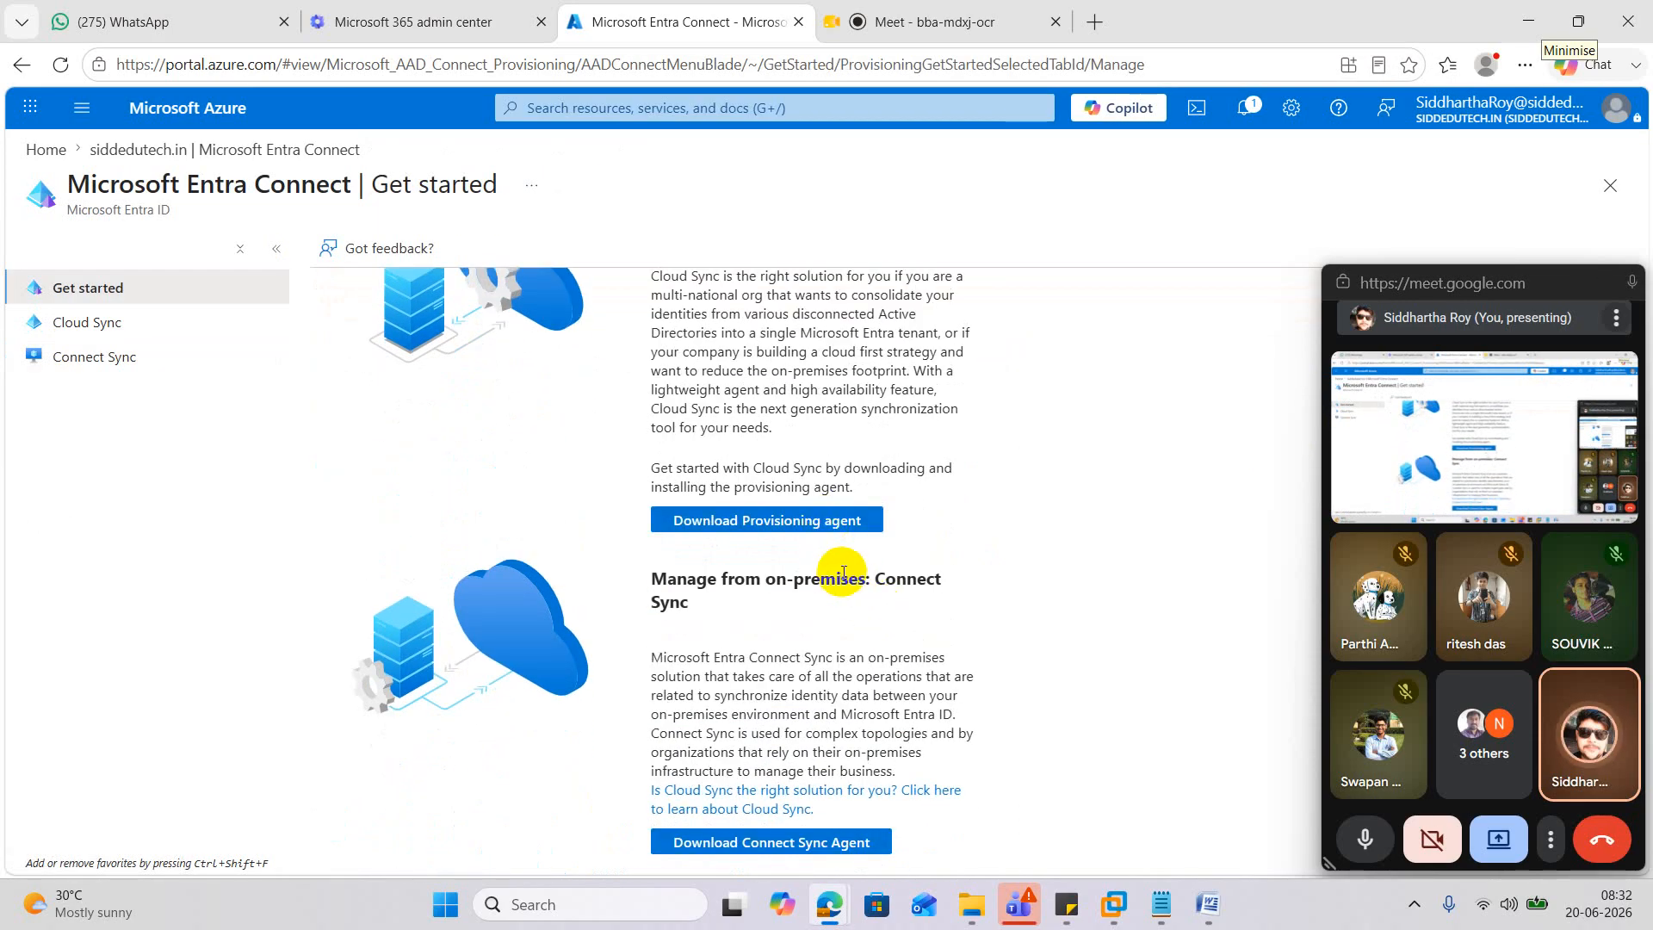
{"action": "left_click", "coordinate": [803, 841]}
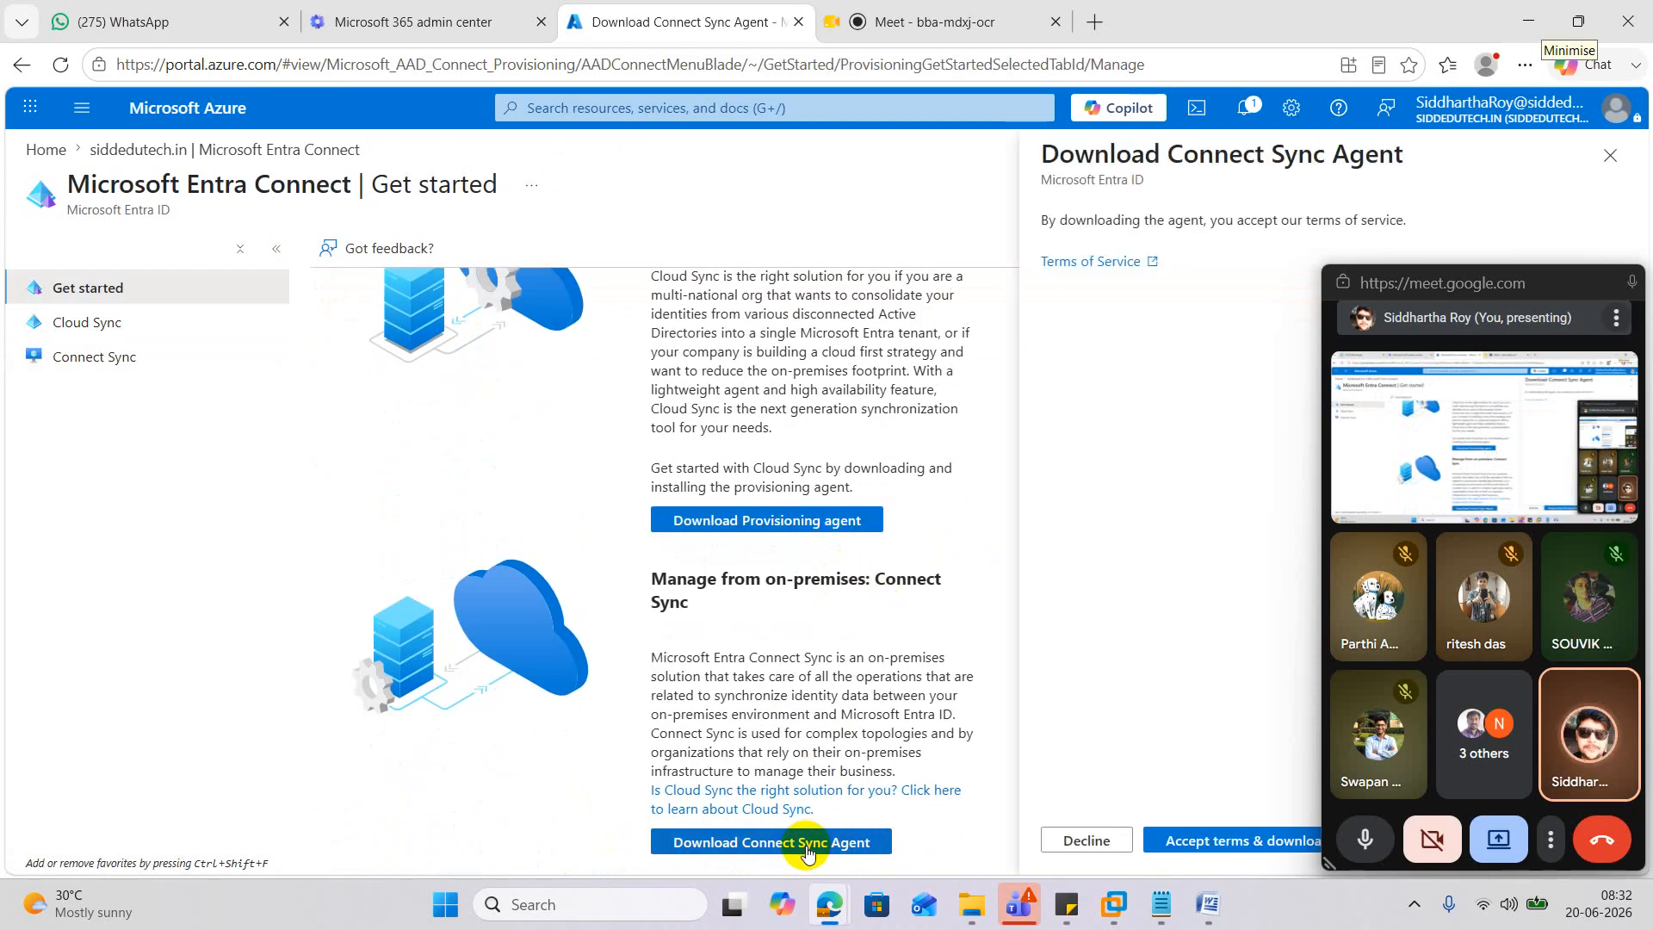
{"action": "left_click", "coordinate": [1208, 849]}
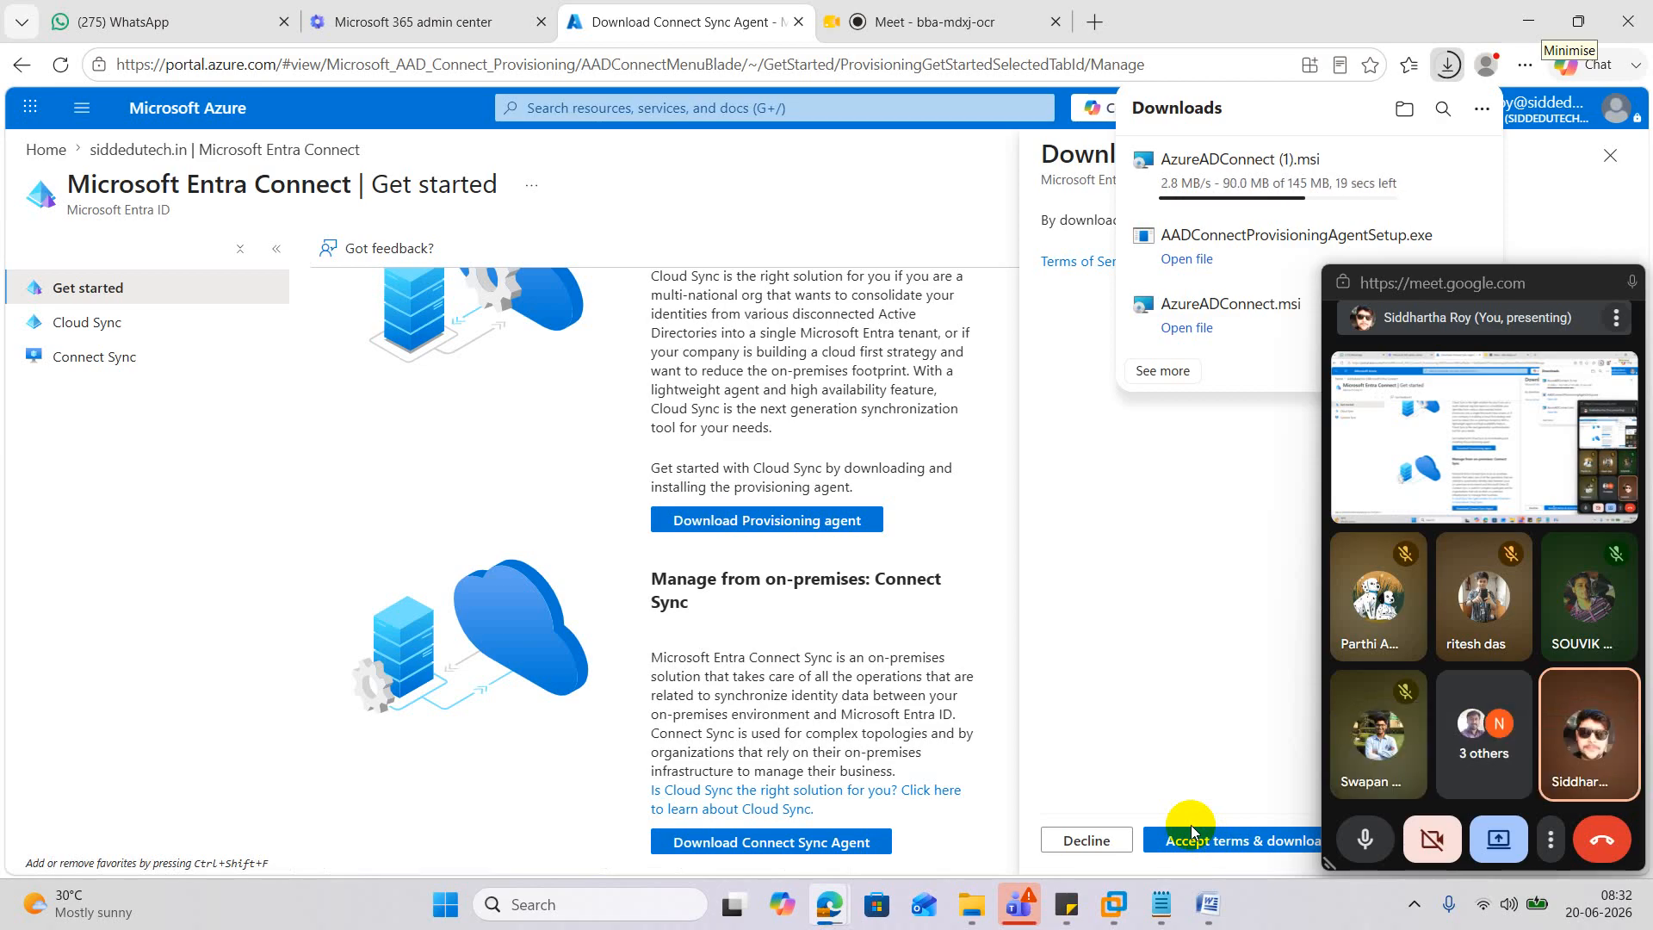
Copy the 144 MB AzureADConnect installer from Downloads, then minimise Explorer and Edge to reveal the VM.
{"action": "left_click", "coordinate": [971, 904]}
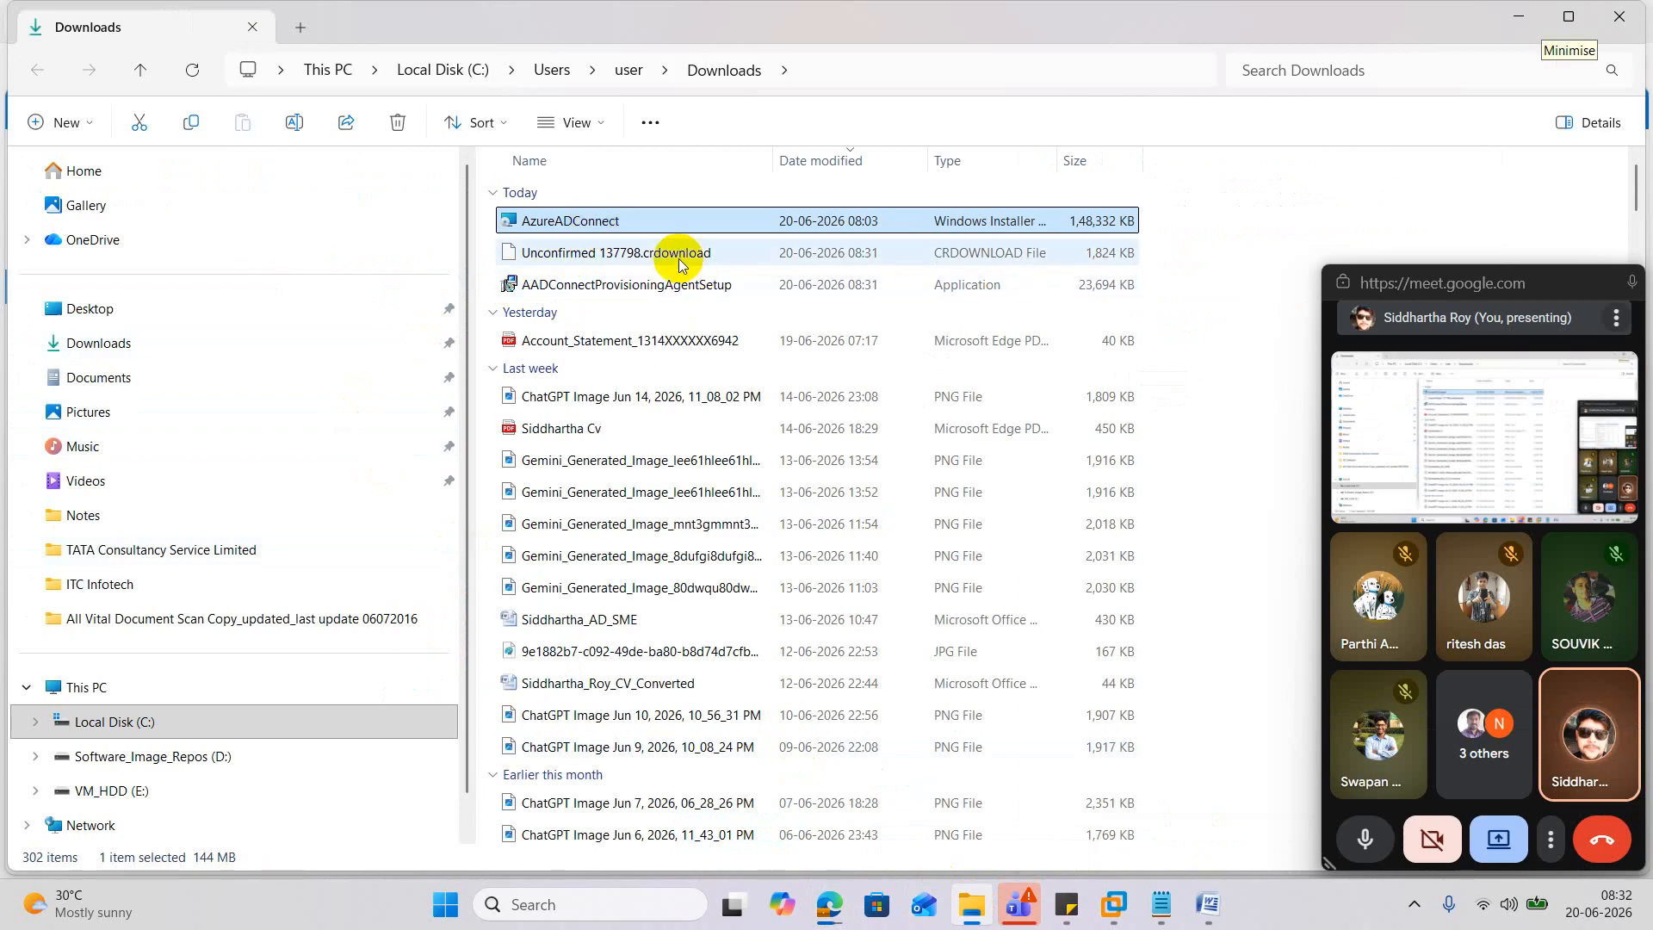
{"action": "right_click", "coordinate": [591, 225]}
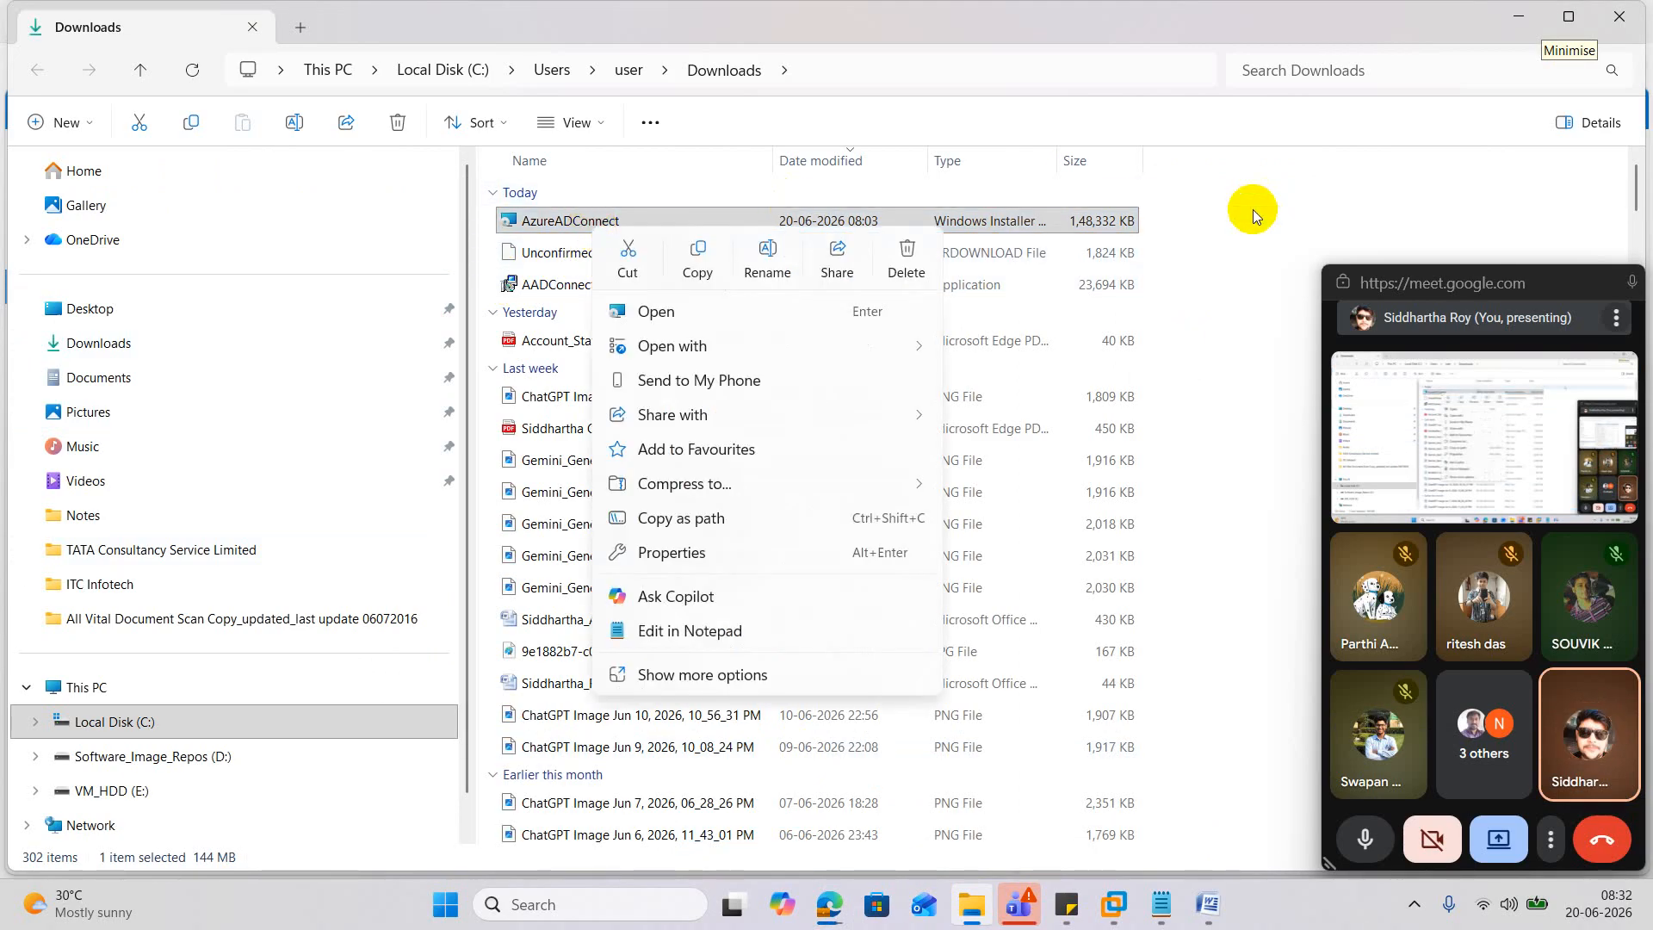
{"action": "left_click", "coordinate": [1274, 256]}
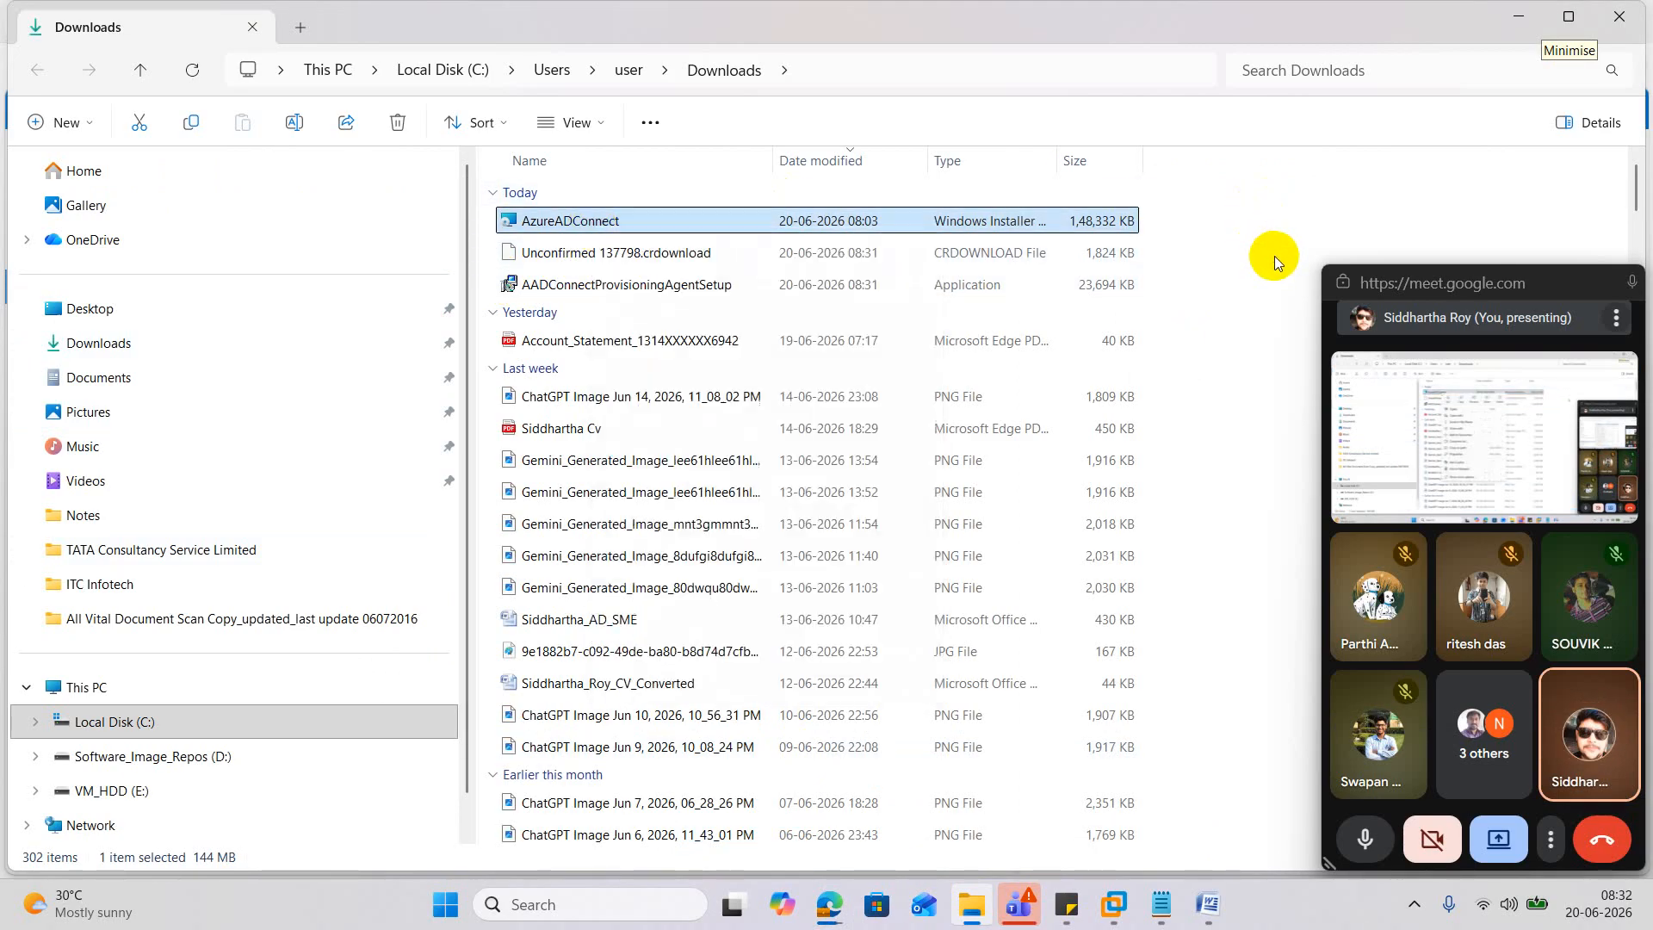
{"action": "right_click", "coordinate": [600, 222]}
{"action": "left_click", "coordinate": [723, 272]}
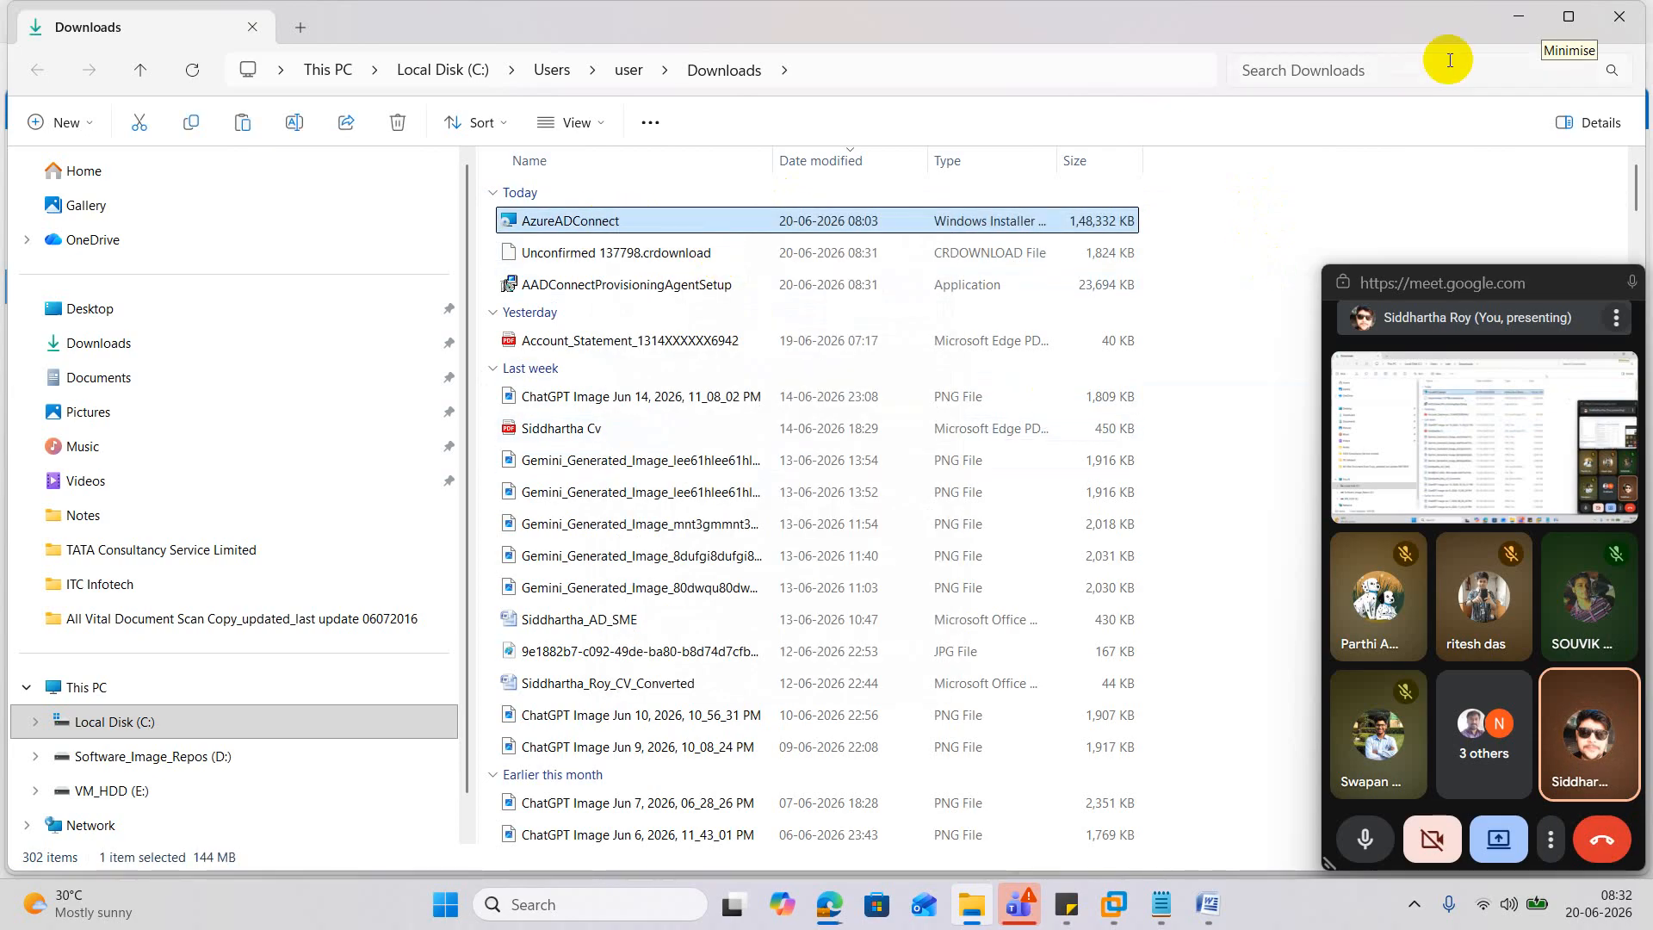
{"action": "left_click", "coordinate": [1517, 16]}
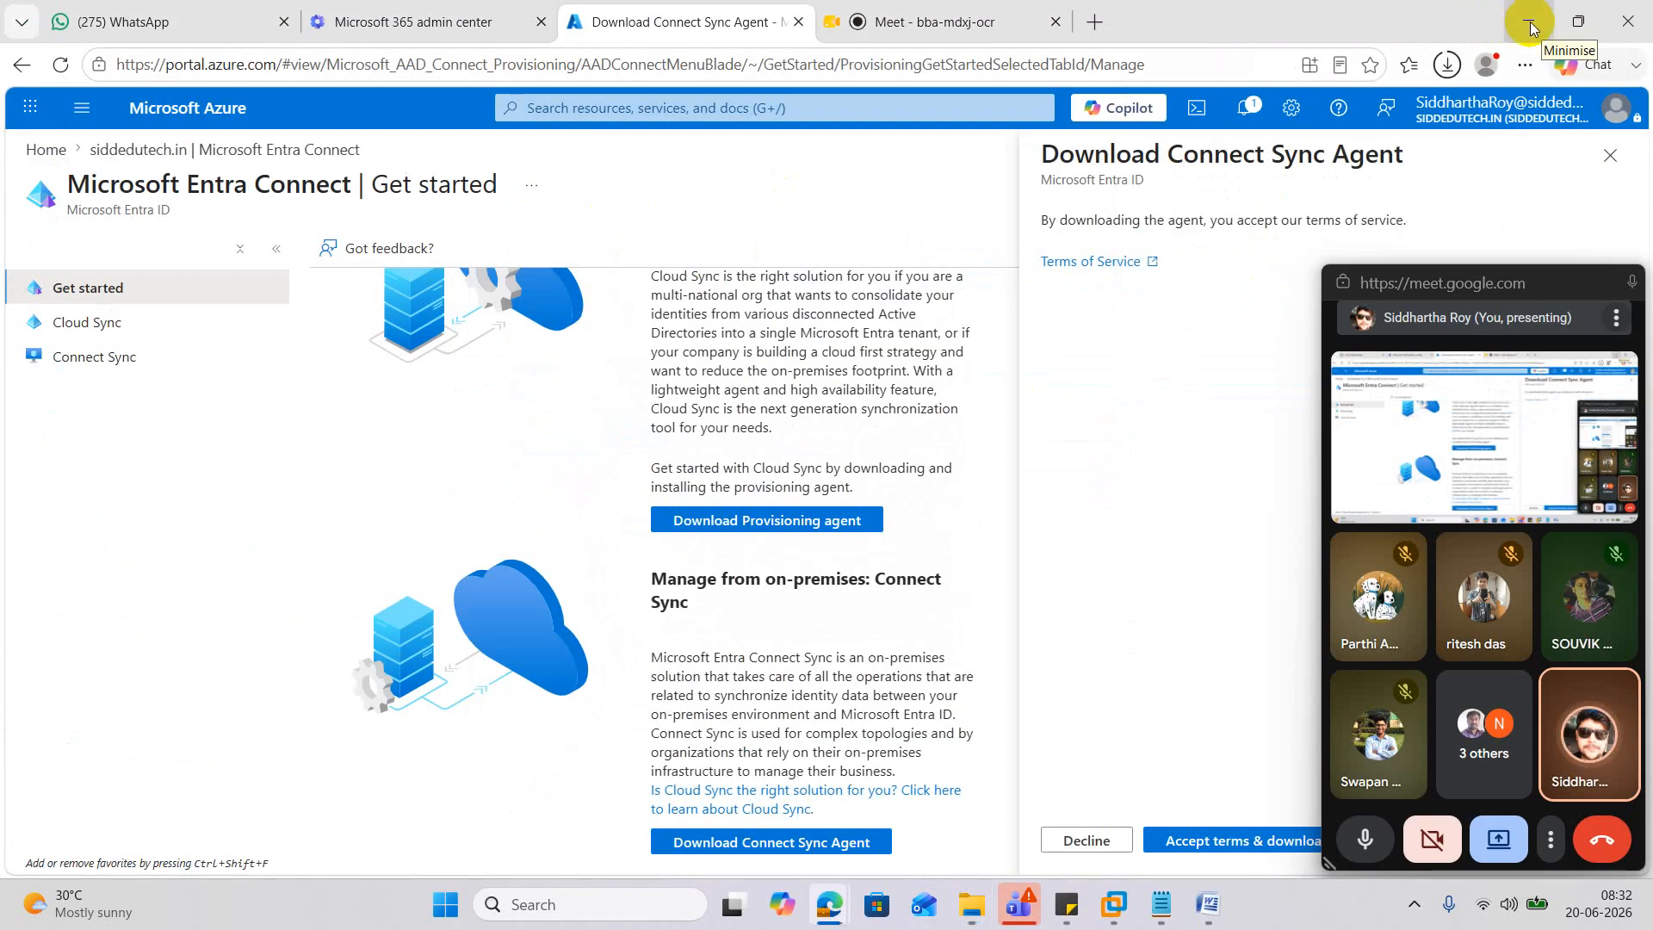
{"action": "left_click", "coordinate": [1525, 20]}
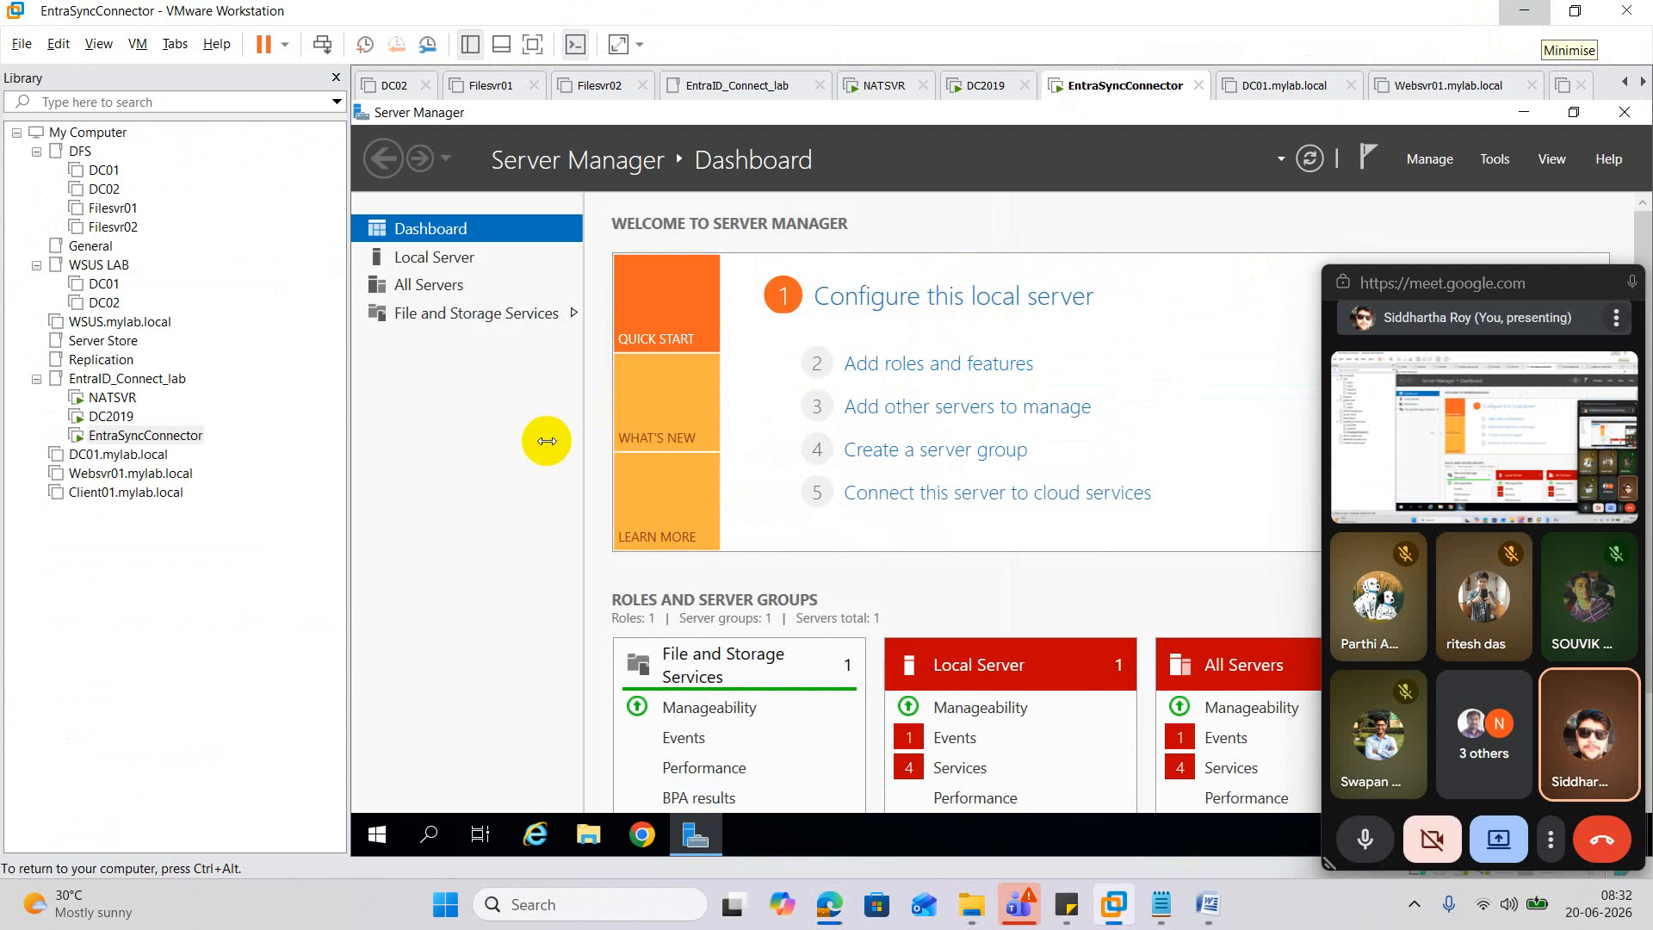
{"action": "left_click_drag", "start_coordinate": [1541, 286], "coordinate": [1455, 885]}
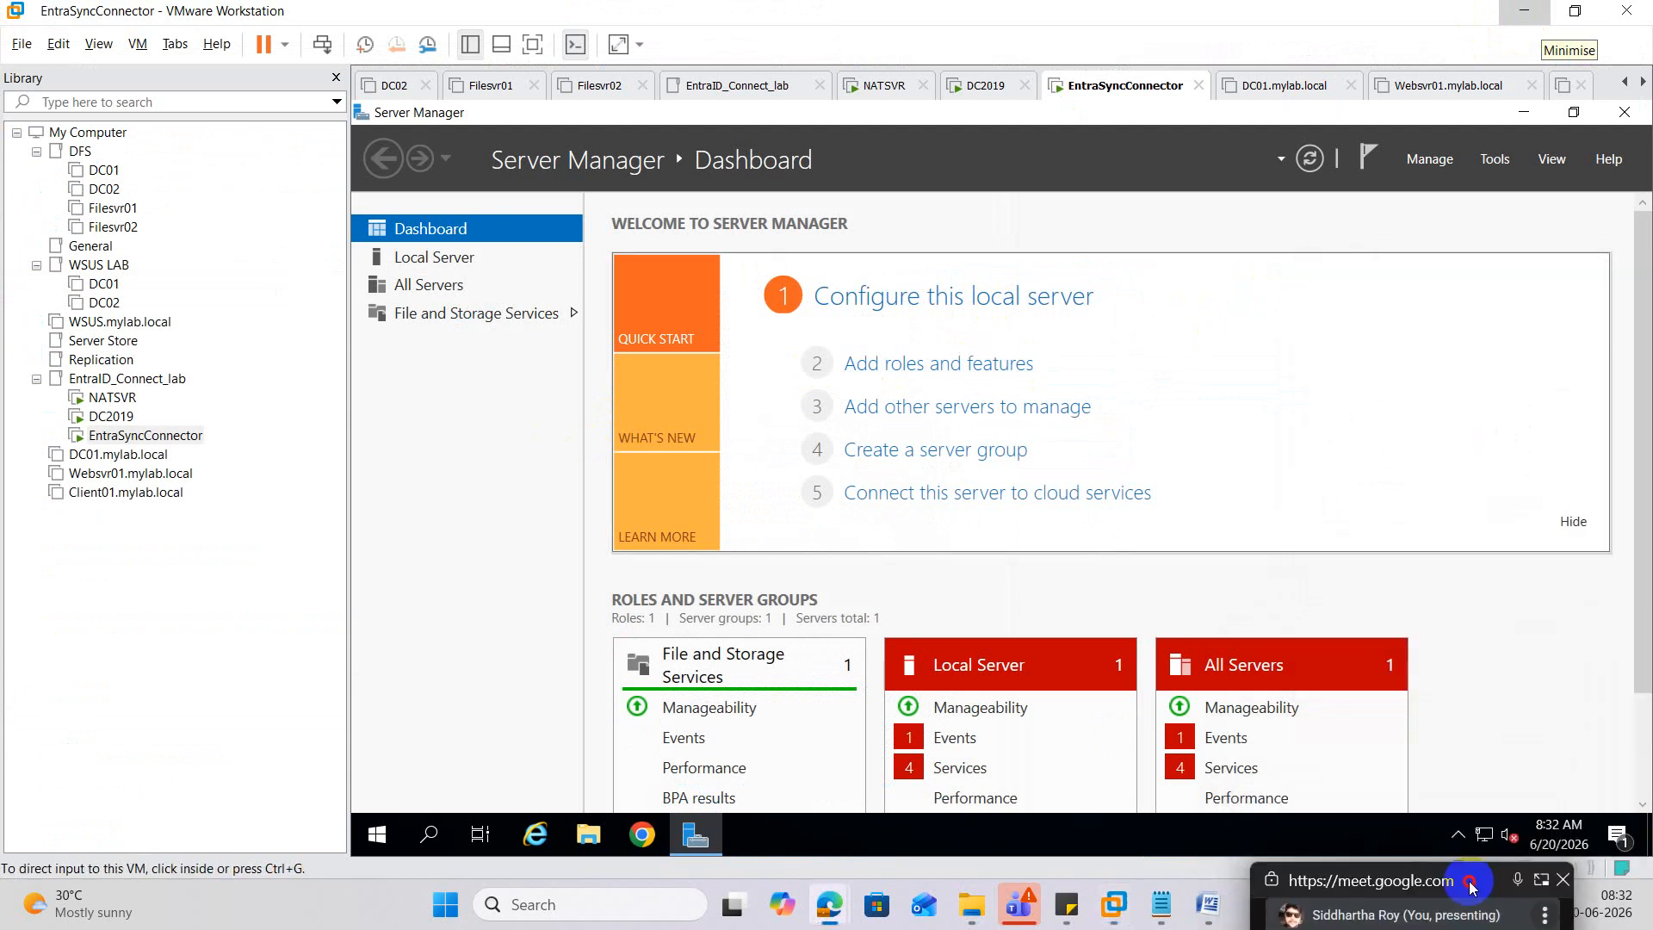
Paste the AzureADConnect installer onto the EntraSyncConnector VM desktop and bring up the Notepad TLS 1.2 notes.
{"action": "left_click", "coordinate": [1625, 113]}
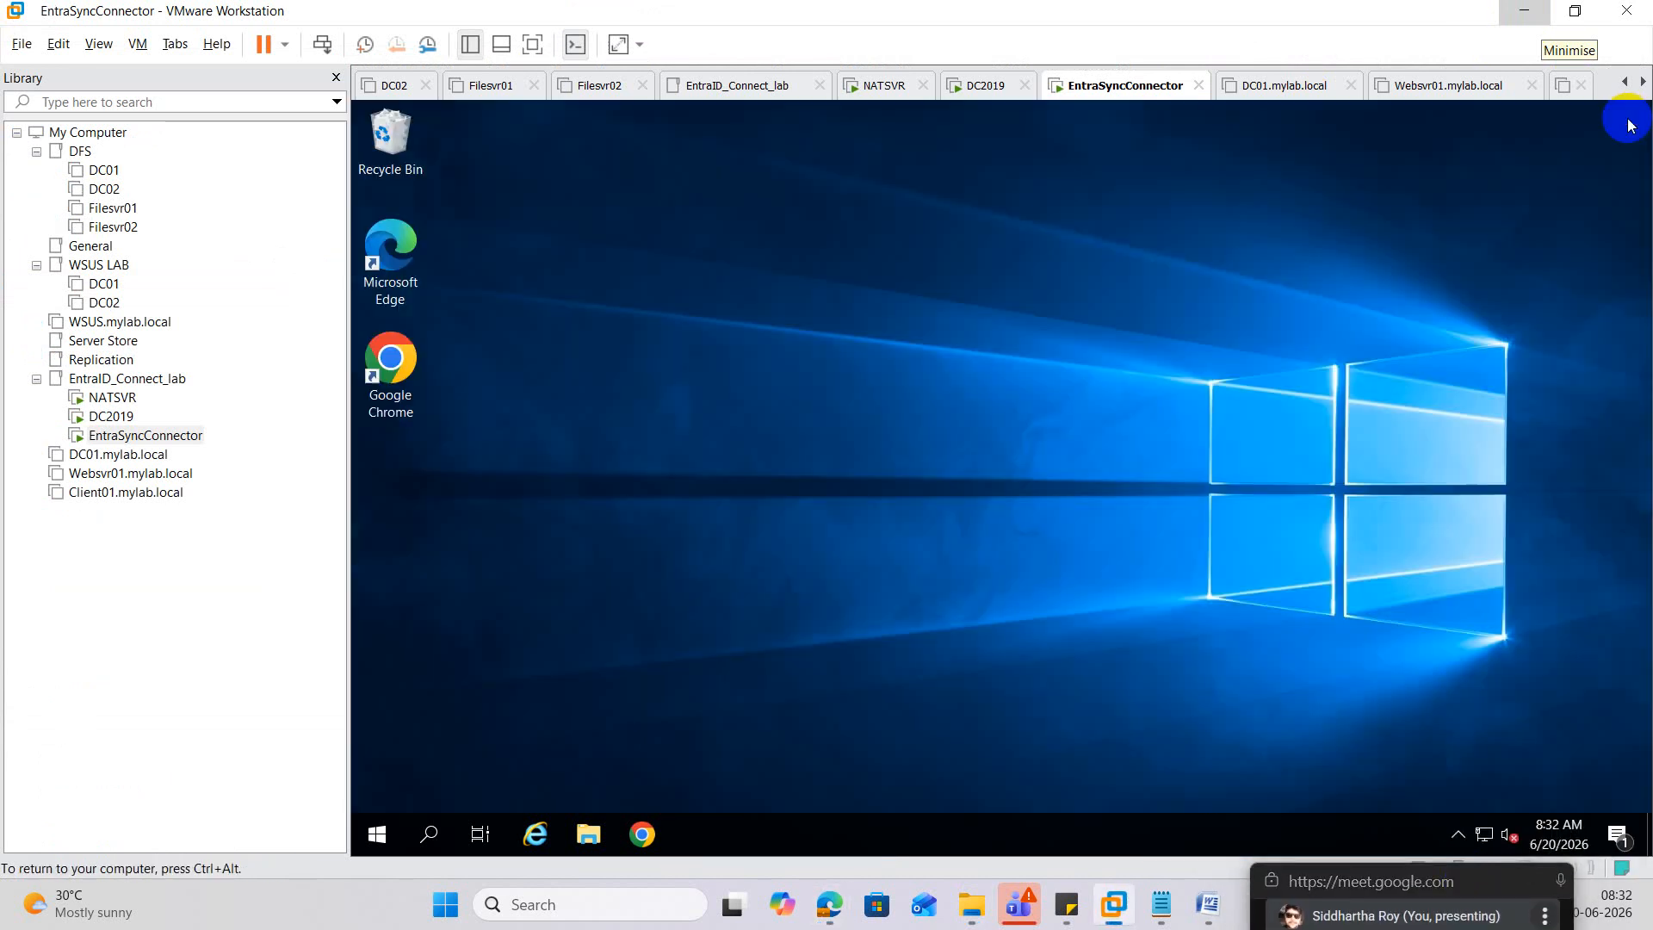
{"action": "right_click", "coordinate": [737, 380]}
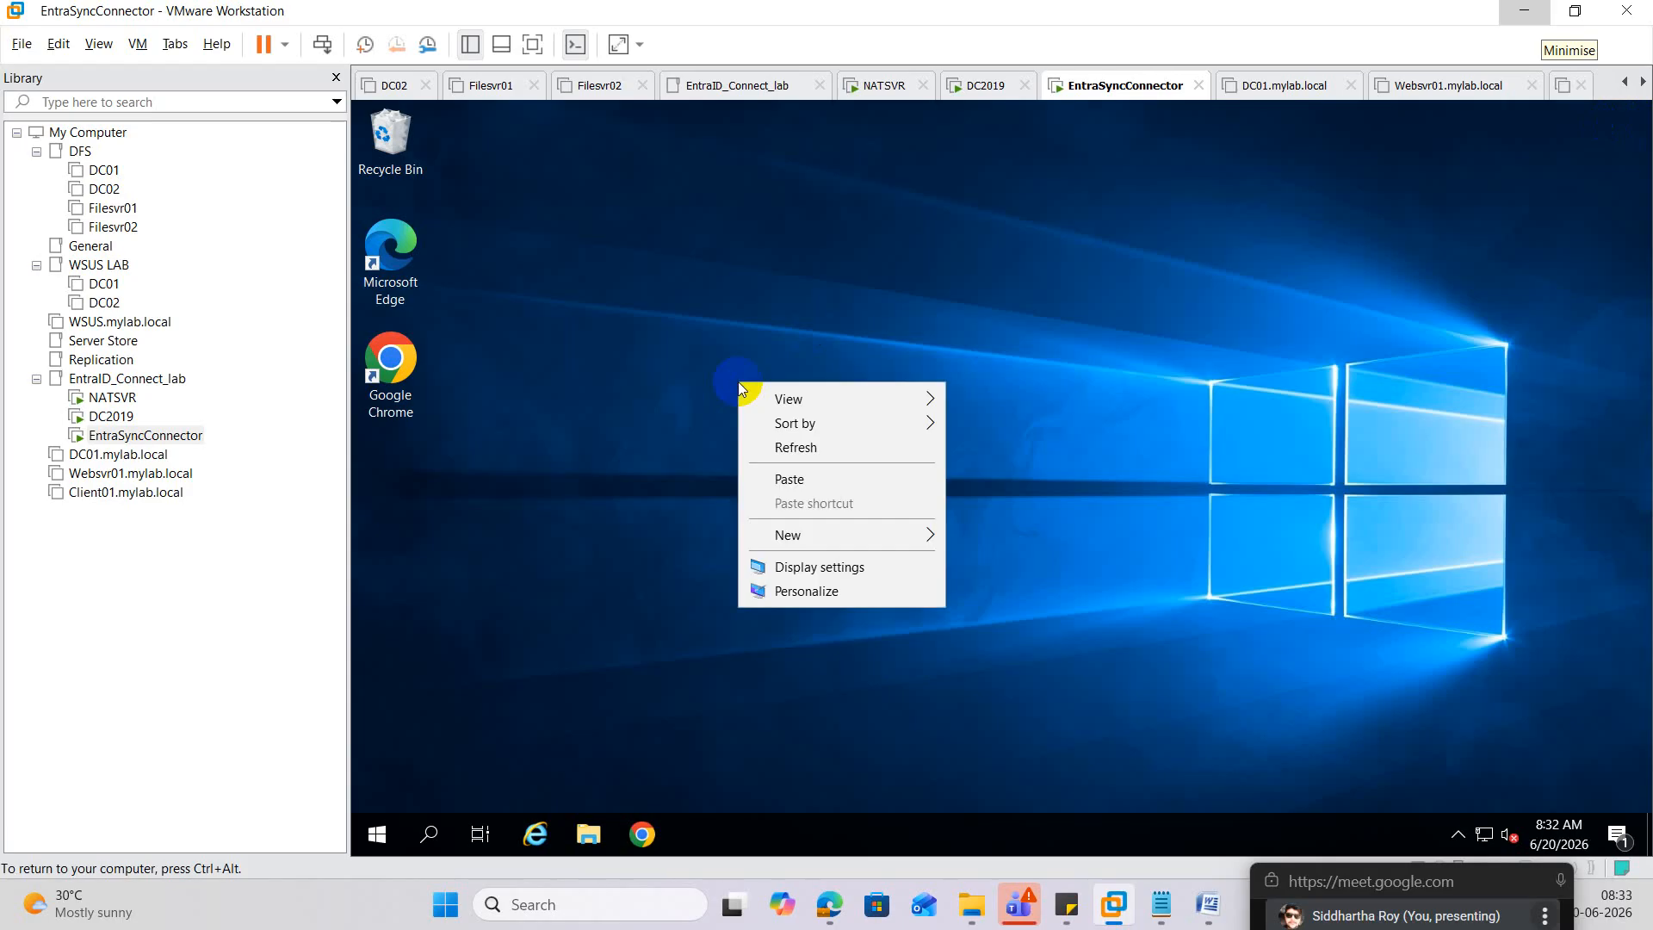
{"action": "left_click", "coordinate": [814, 478]}
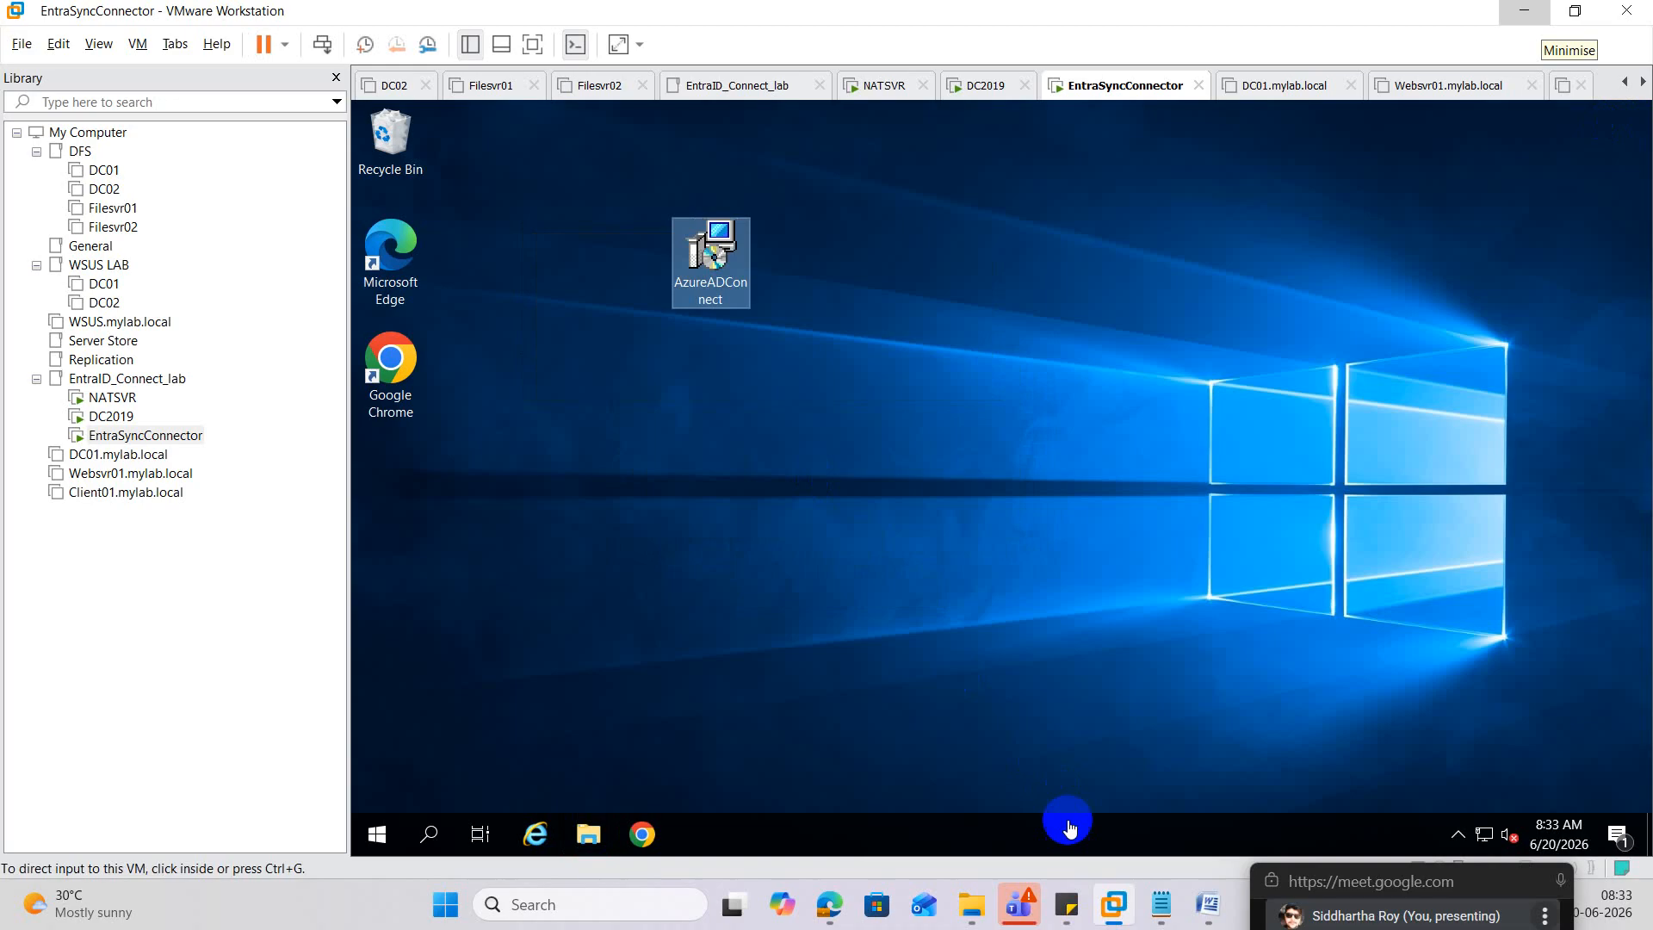
{"action": "left_click", "coordinate": [1161, 903]}
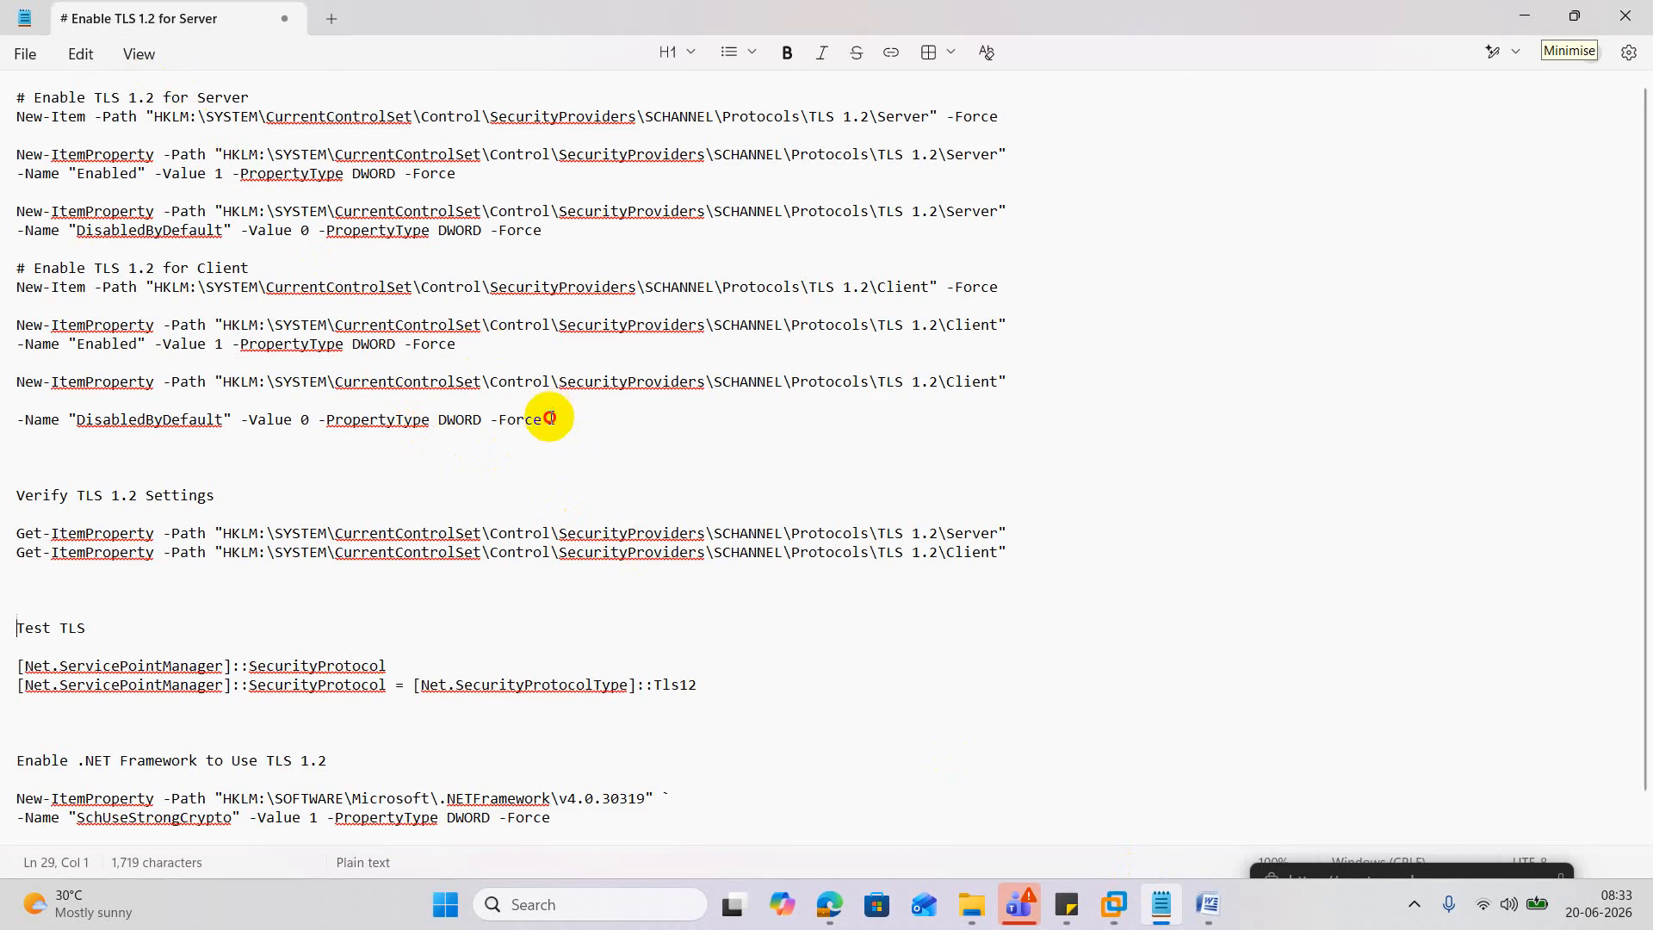
Copy the Enable TLS 1.2 Server and Client command lines from Notepad, then minimise it.
{"action": "left_click_drag", "start_coordinate": [545, 418], "coordinate": [17, 114]}
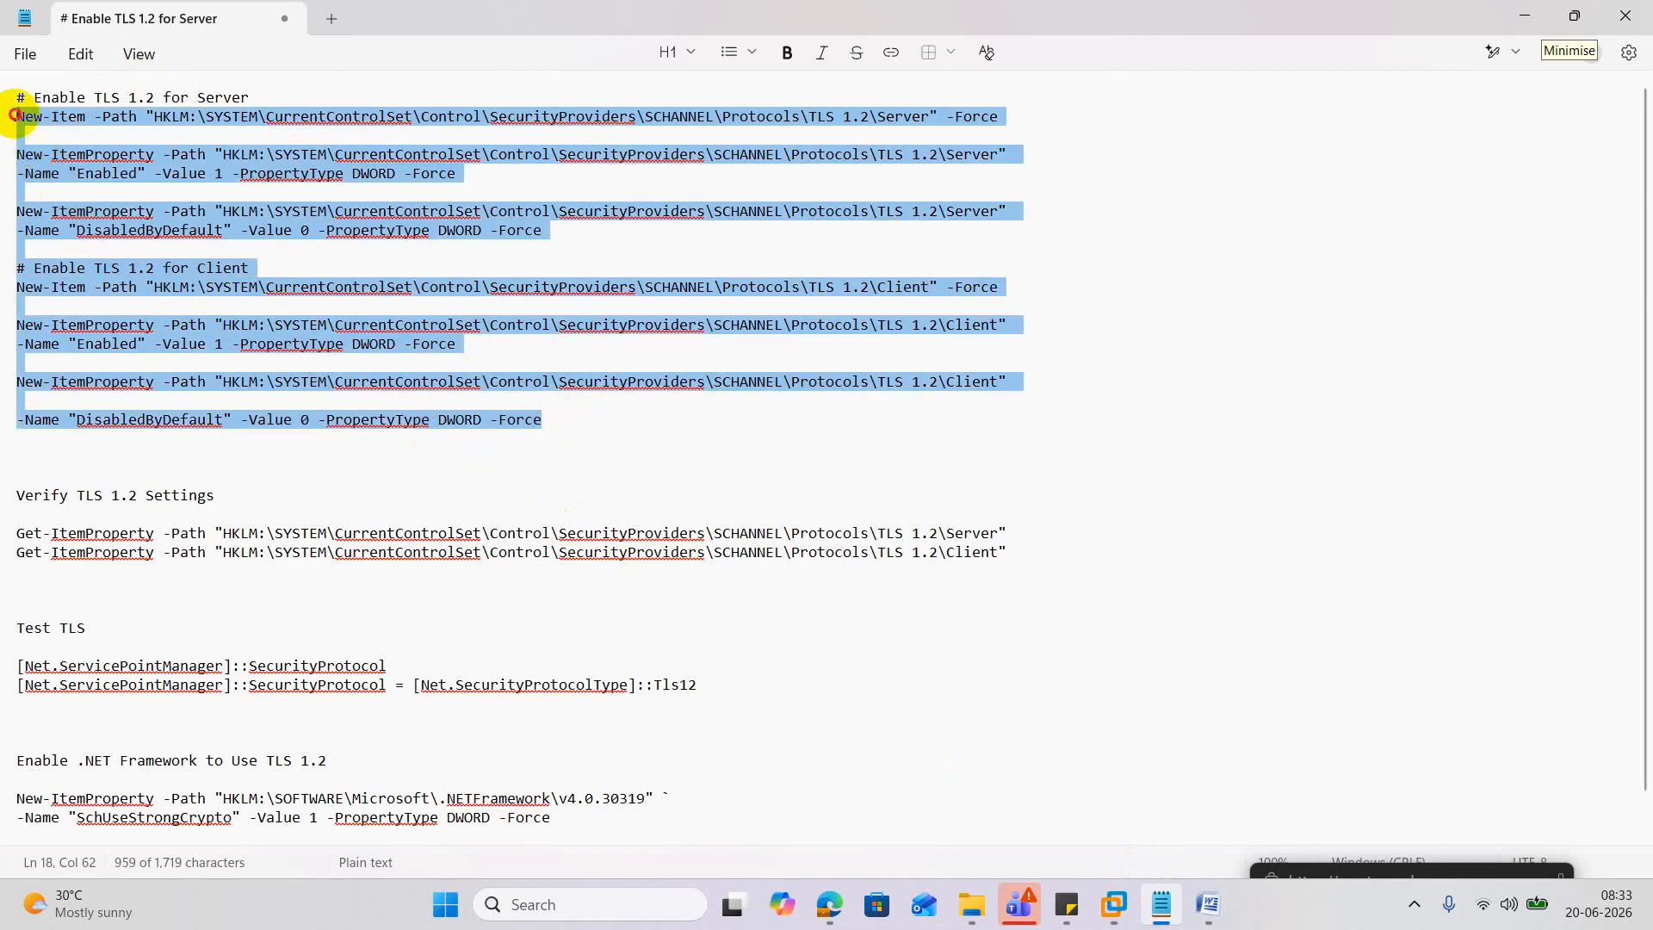
{"action": "right_click", "coordinate": [368, 120]}
{"action": "left_click", "coordinate": [480, 152]}
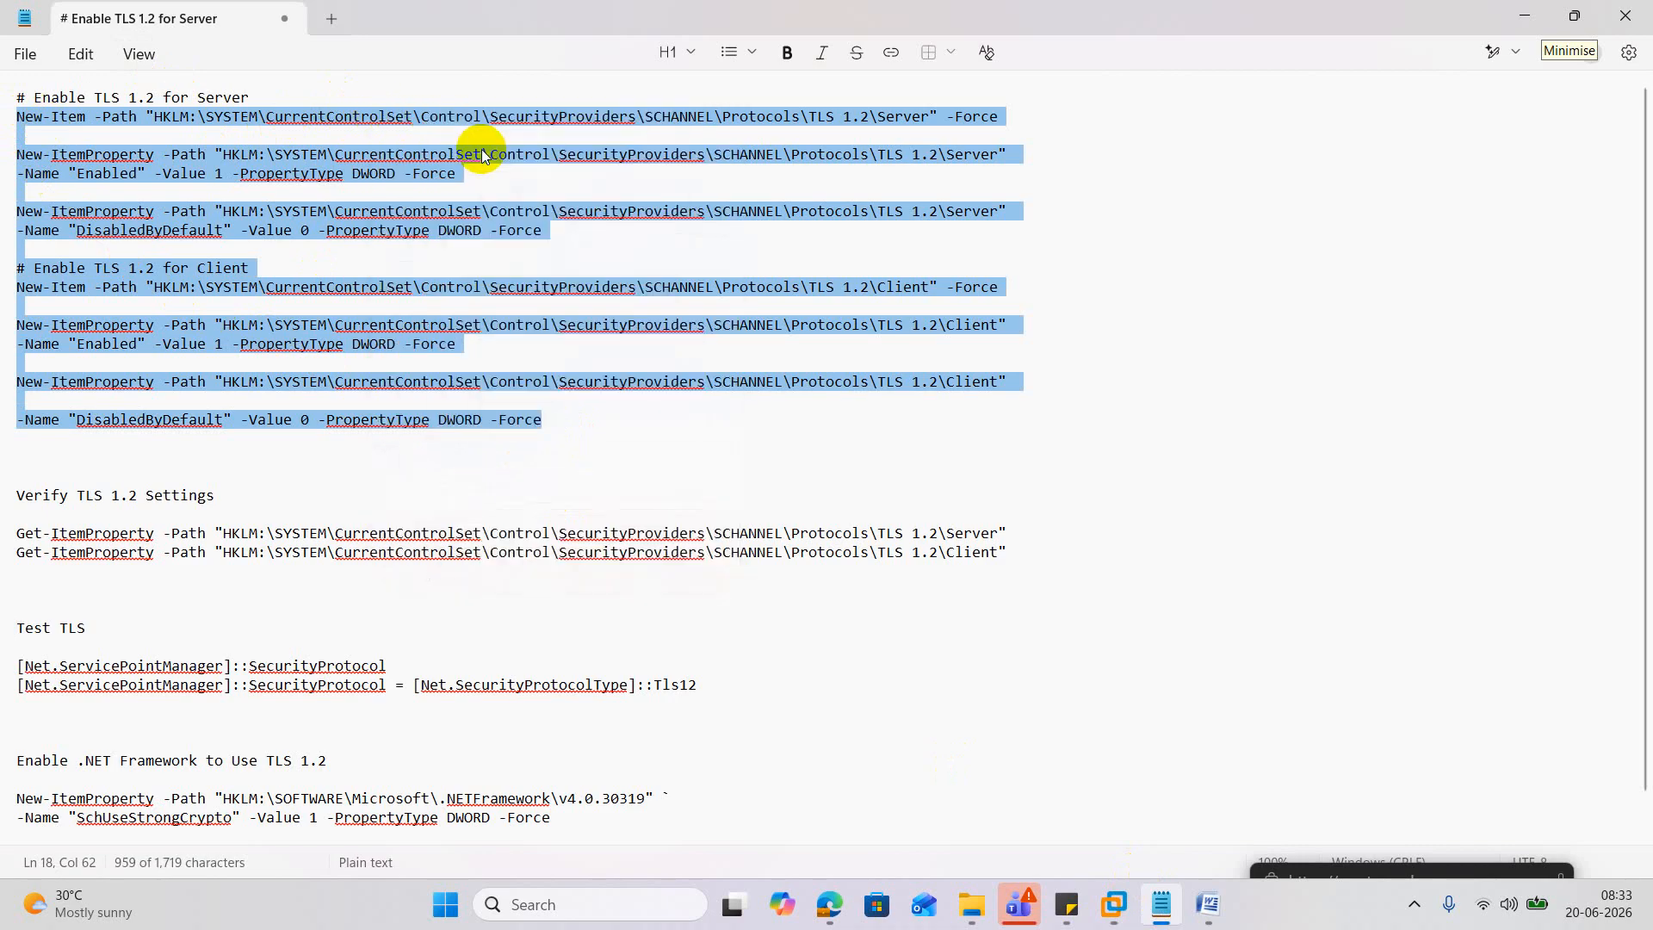
{"action": "left_click", "coordinate": [1524, 15]}
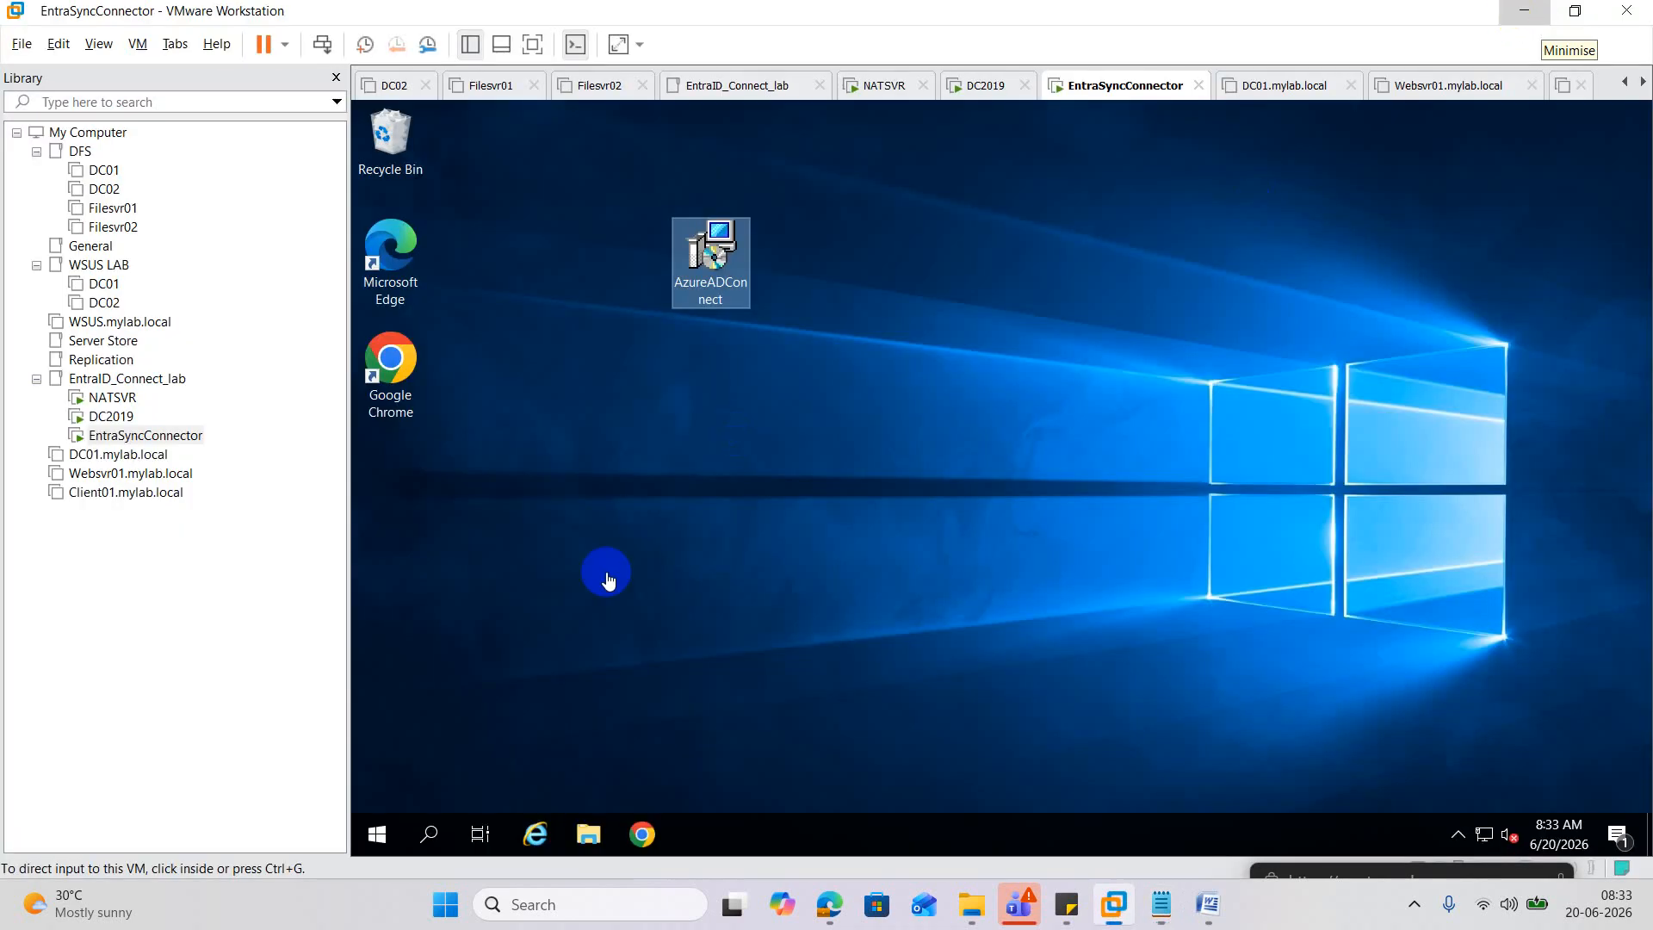
Launch Windows PowerShell ISE from the VM's search and show the blank Untitled1.ps1 script pane.
{"action": "left_click", "coordinate": [433, 834]}
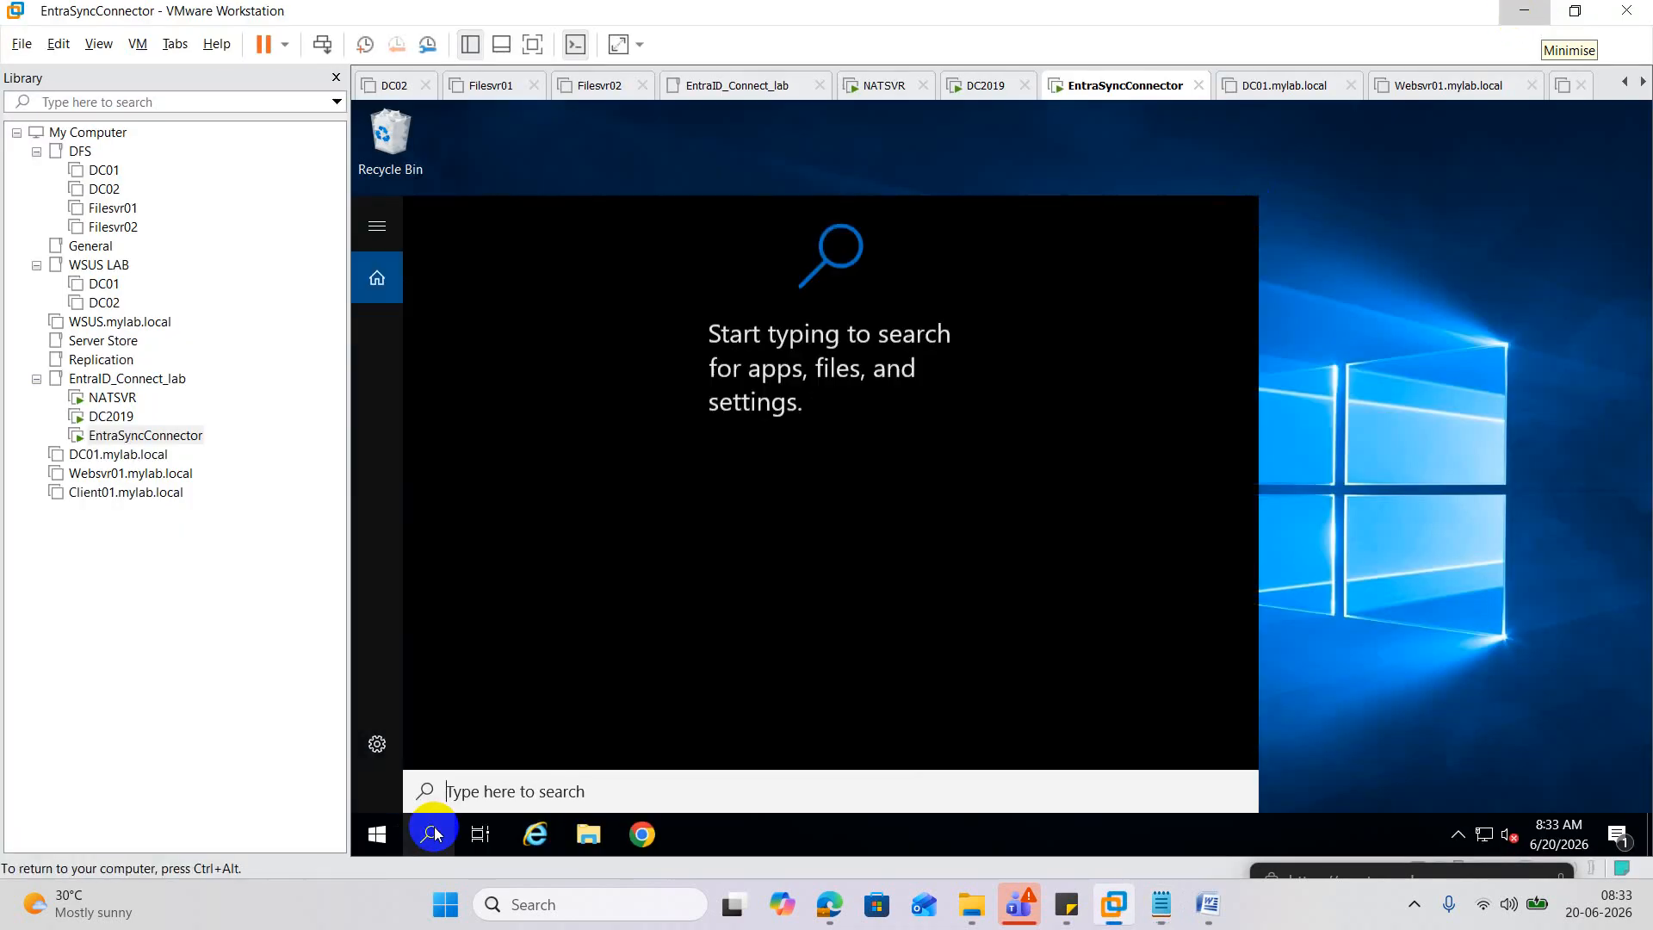
{"action": "type", "text": "ise"}
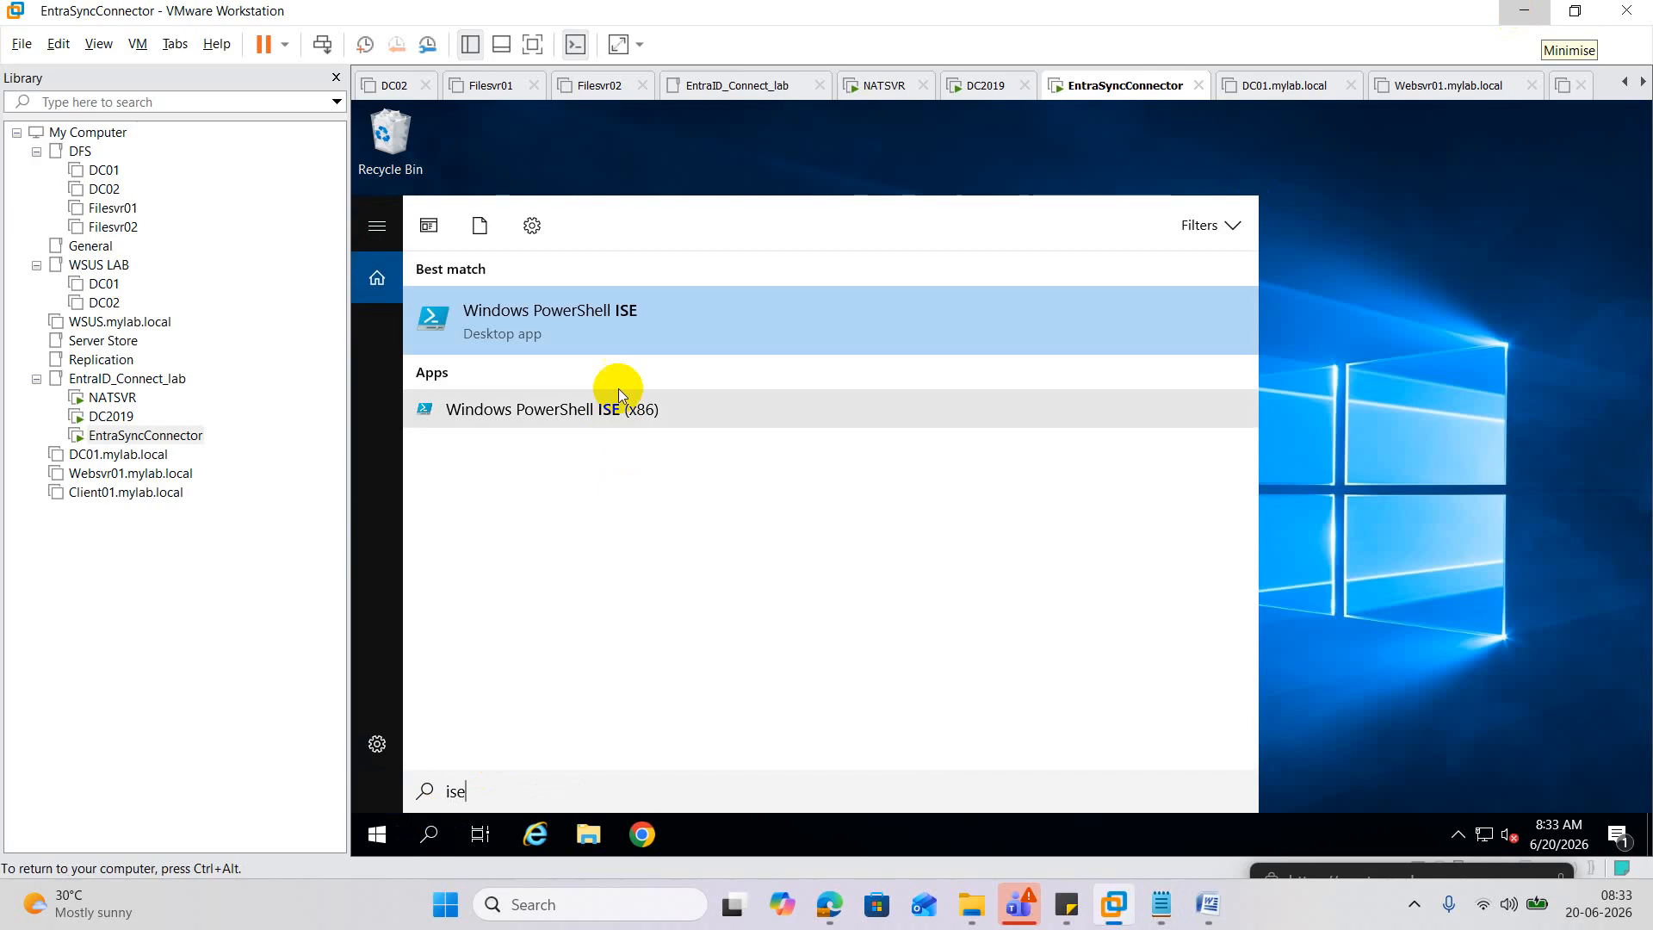
{"action": "left_click", "coordinate": [580, 312]}
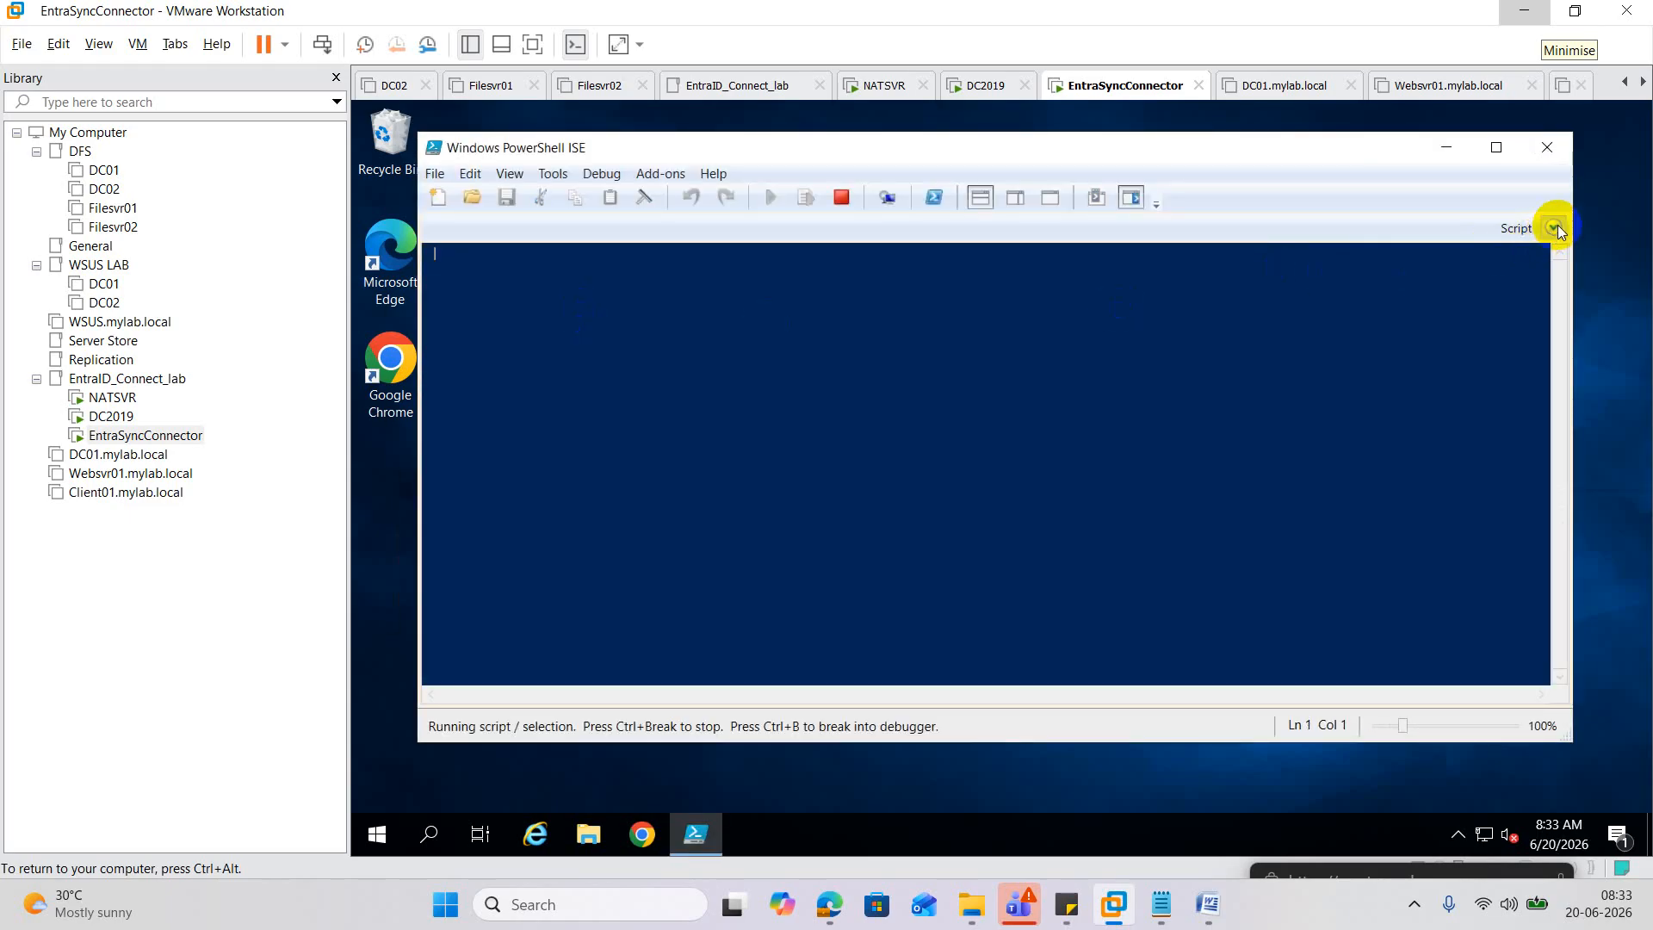
{"action": "left_click", "coordinate": [1555, 228]}
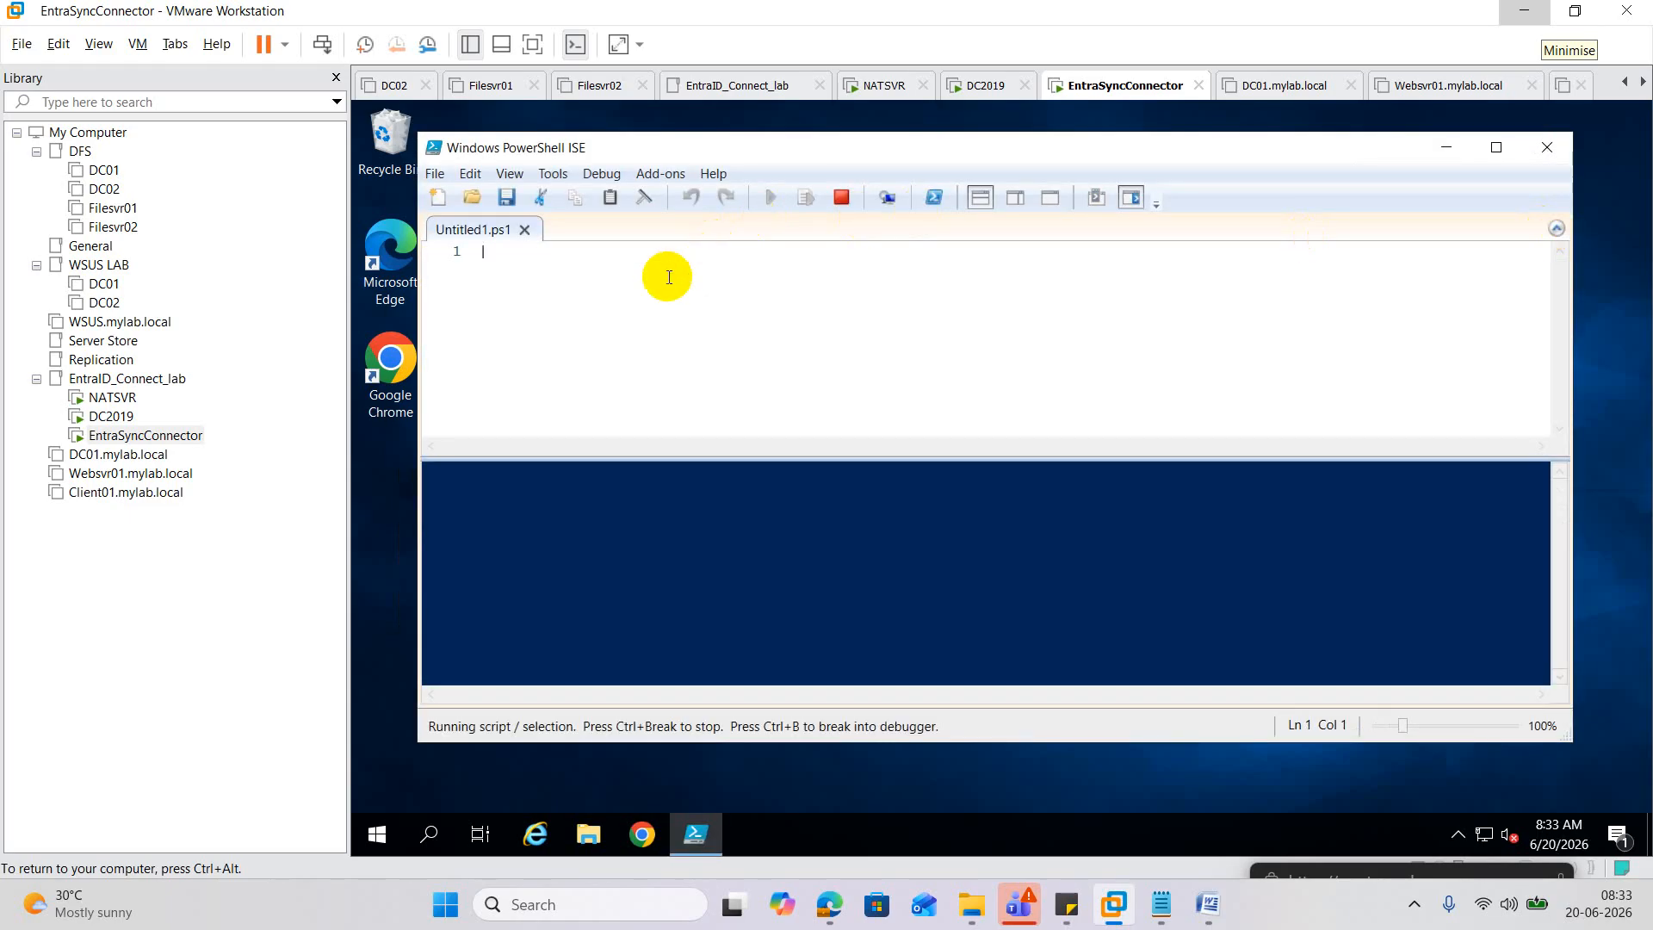
Paste the TLS 1.2 commands into ISE, maximise it, and run the script.
{"action": "key", "text": "ctrl+v"}
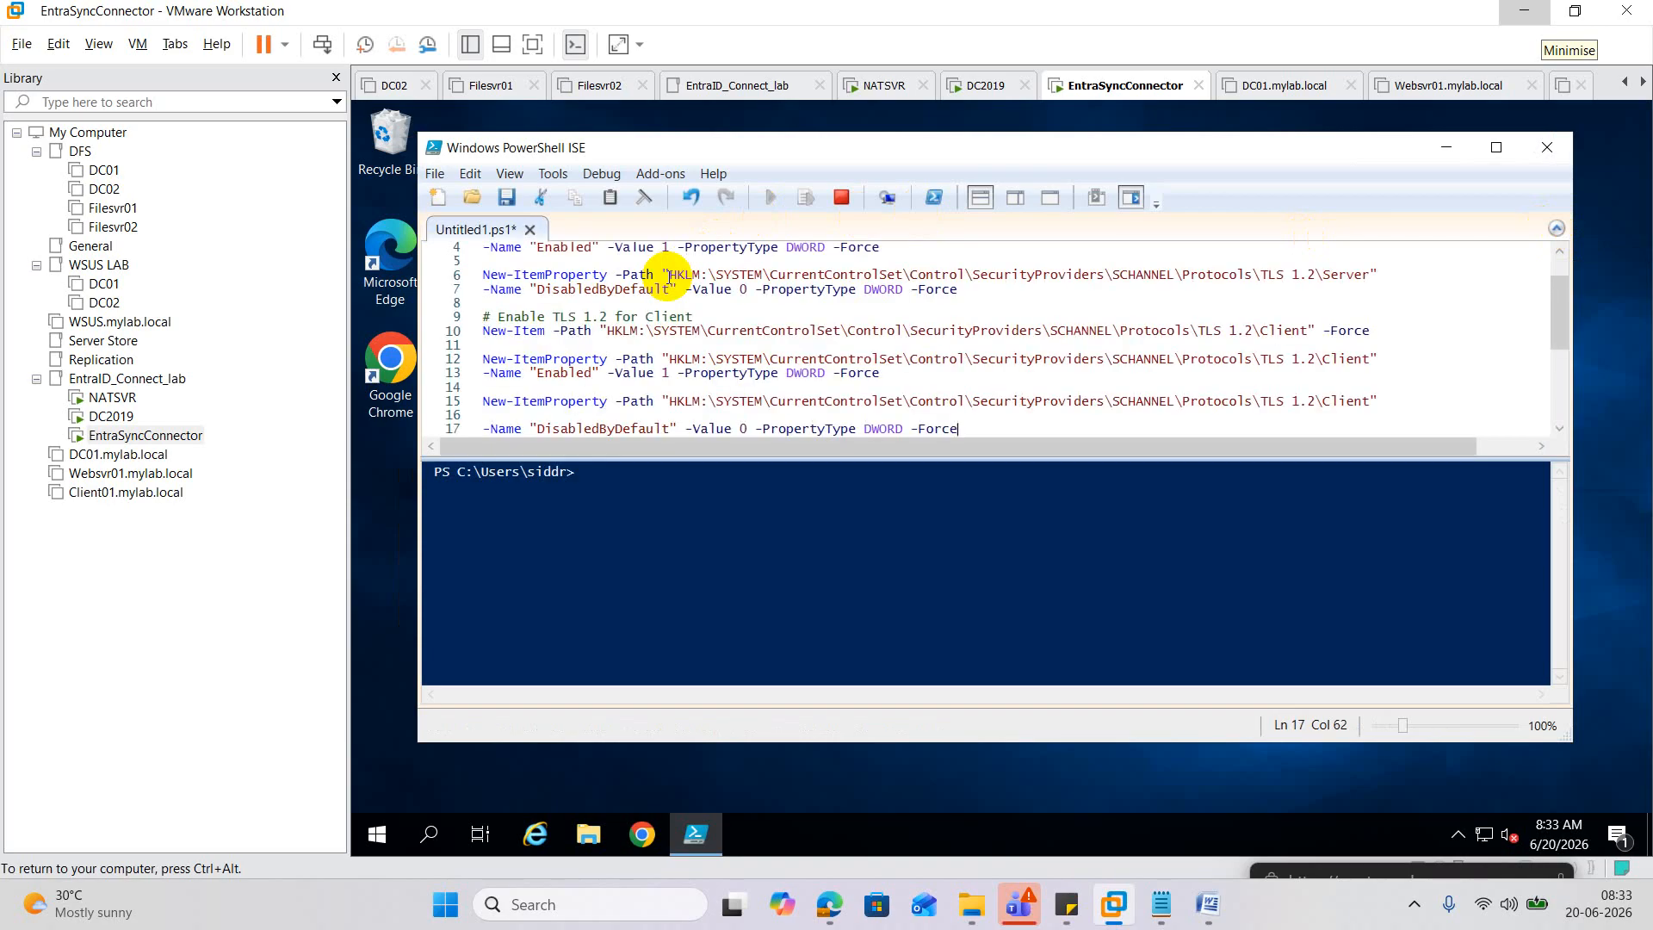
{"action": "left_click", "coordinate": [1496, 147]}
{"action": "scroll", "coordinate": [1022, 332], "scroll_direction": "down", "scroll_amount": 5}
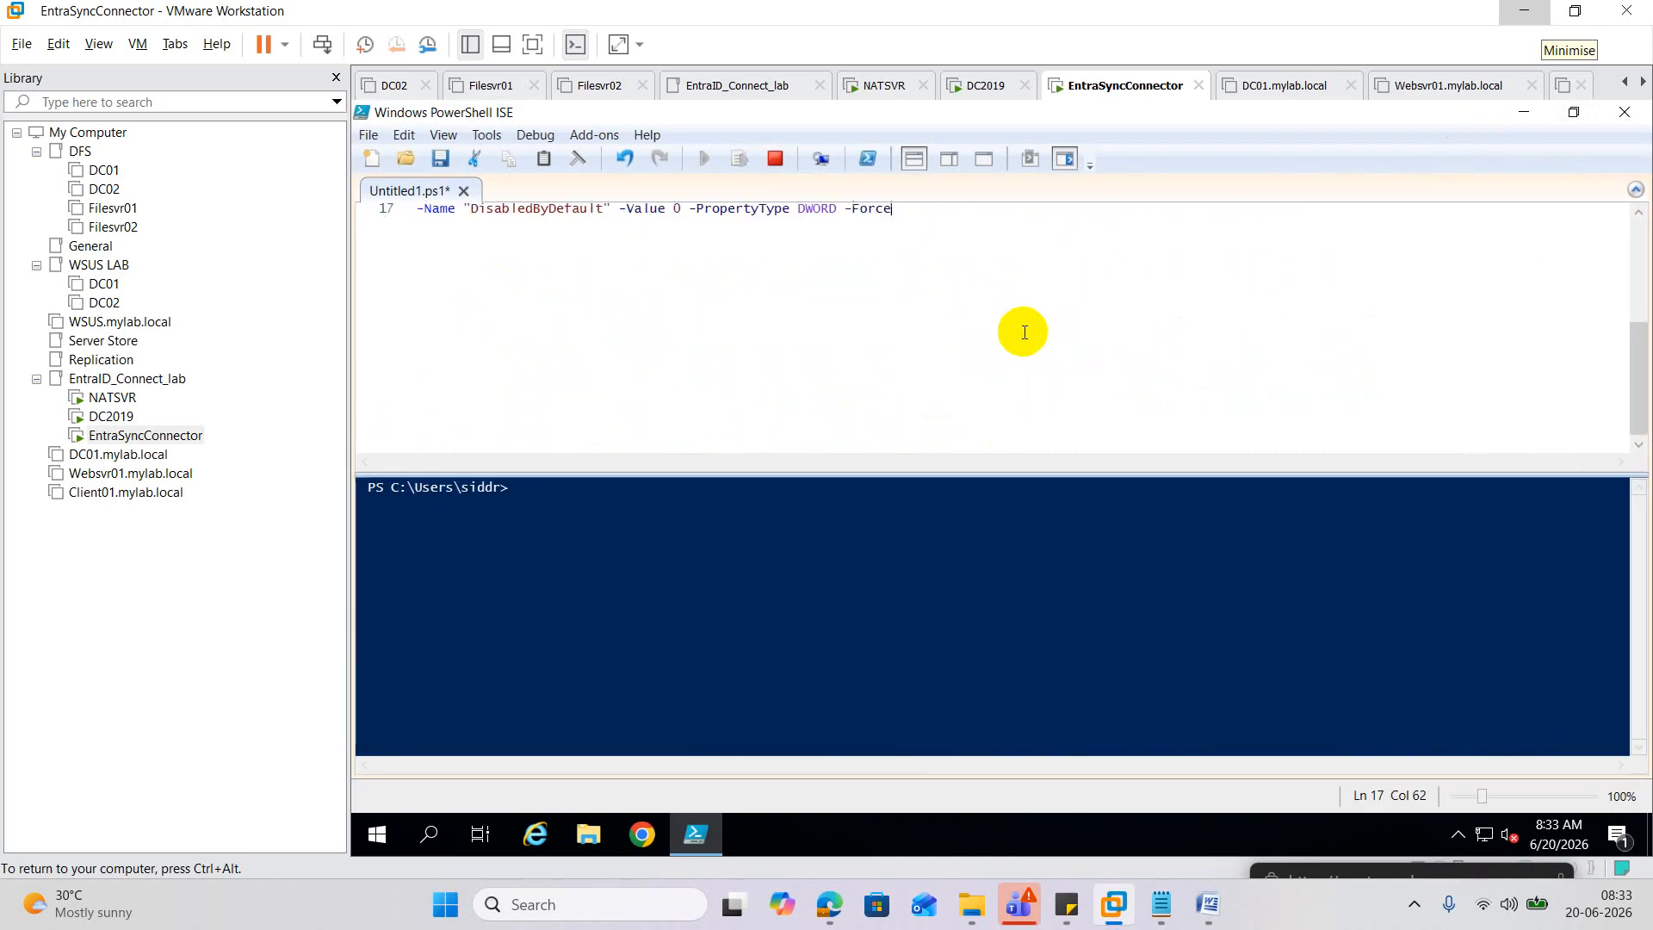
{"action": "scroll", "coordinate": [1025, 333], "scroll_direction": "up", "scroll_amount": 5}
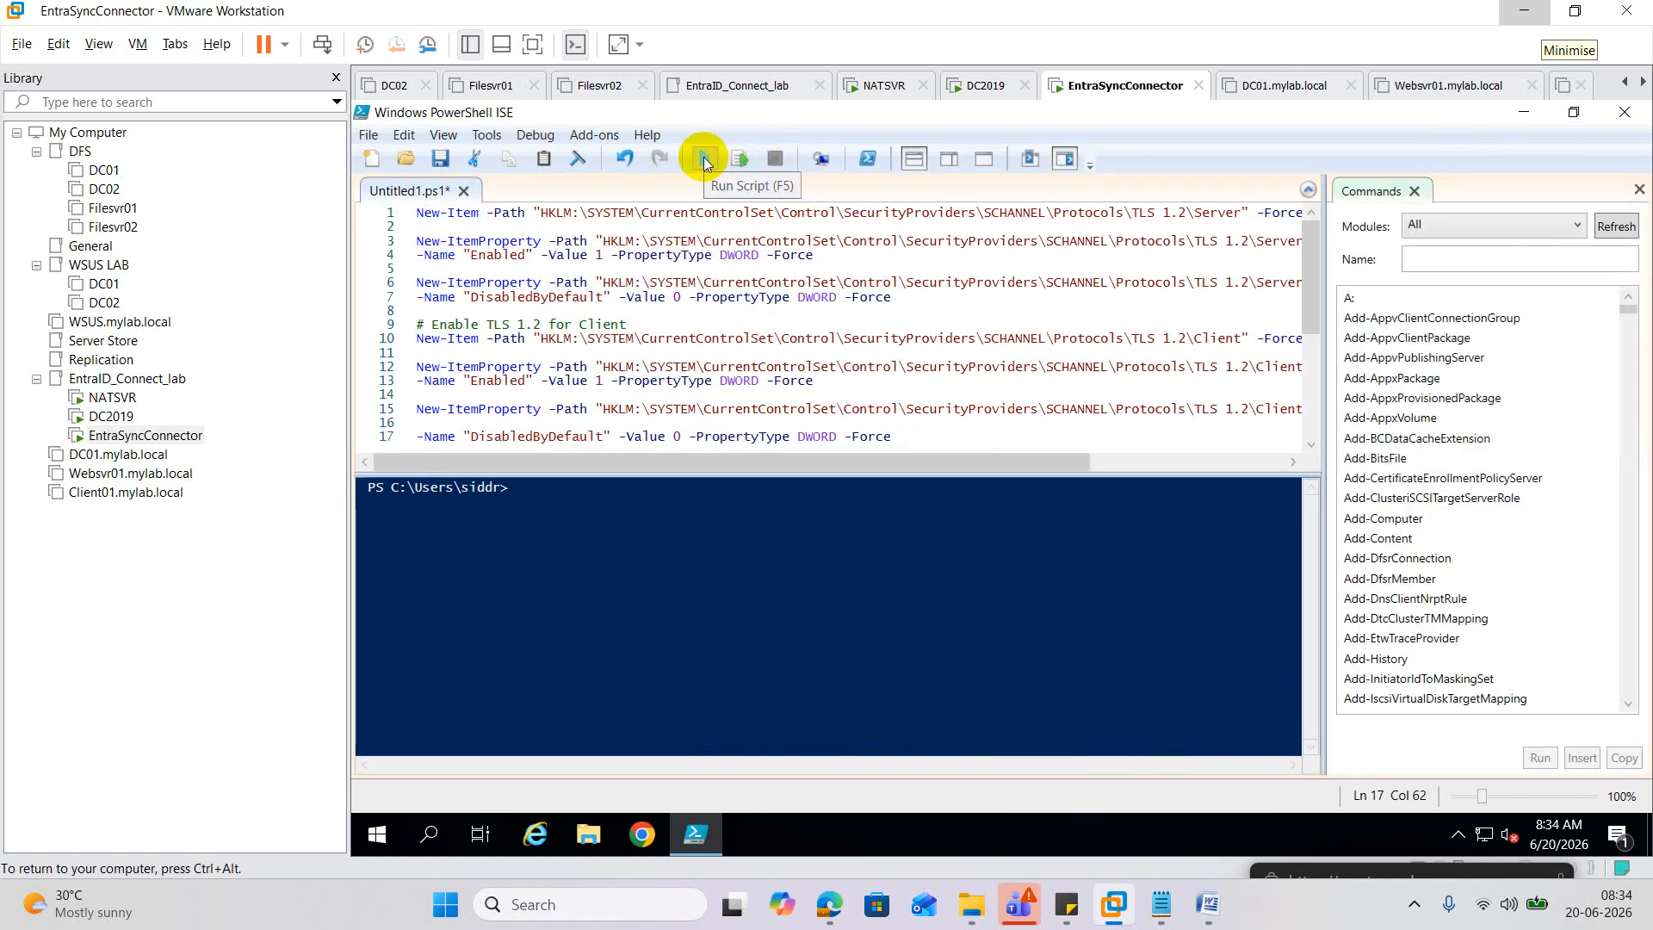
{"action": "left_click", "coordinate": [705, 162]}
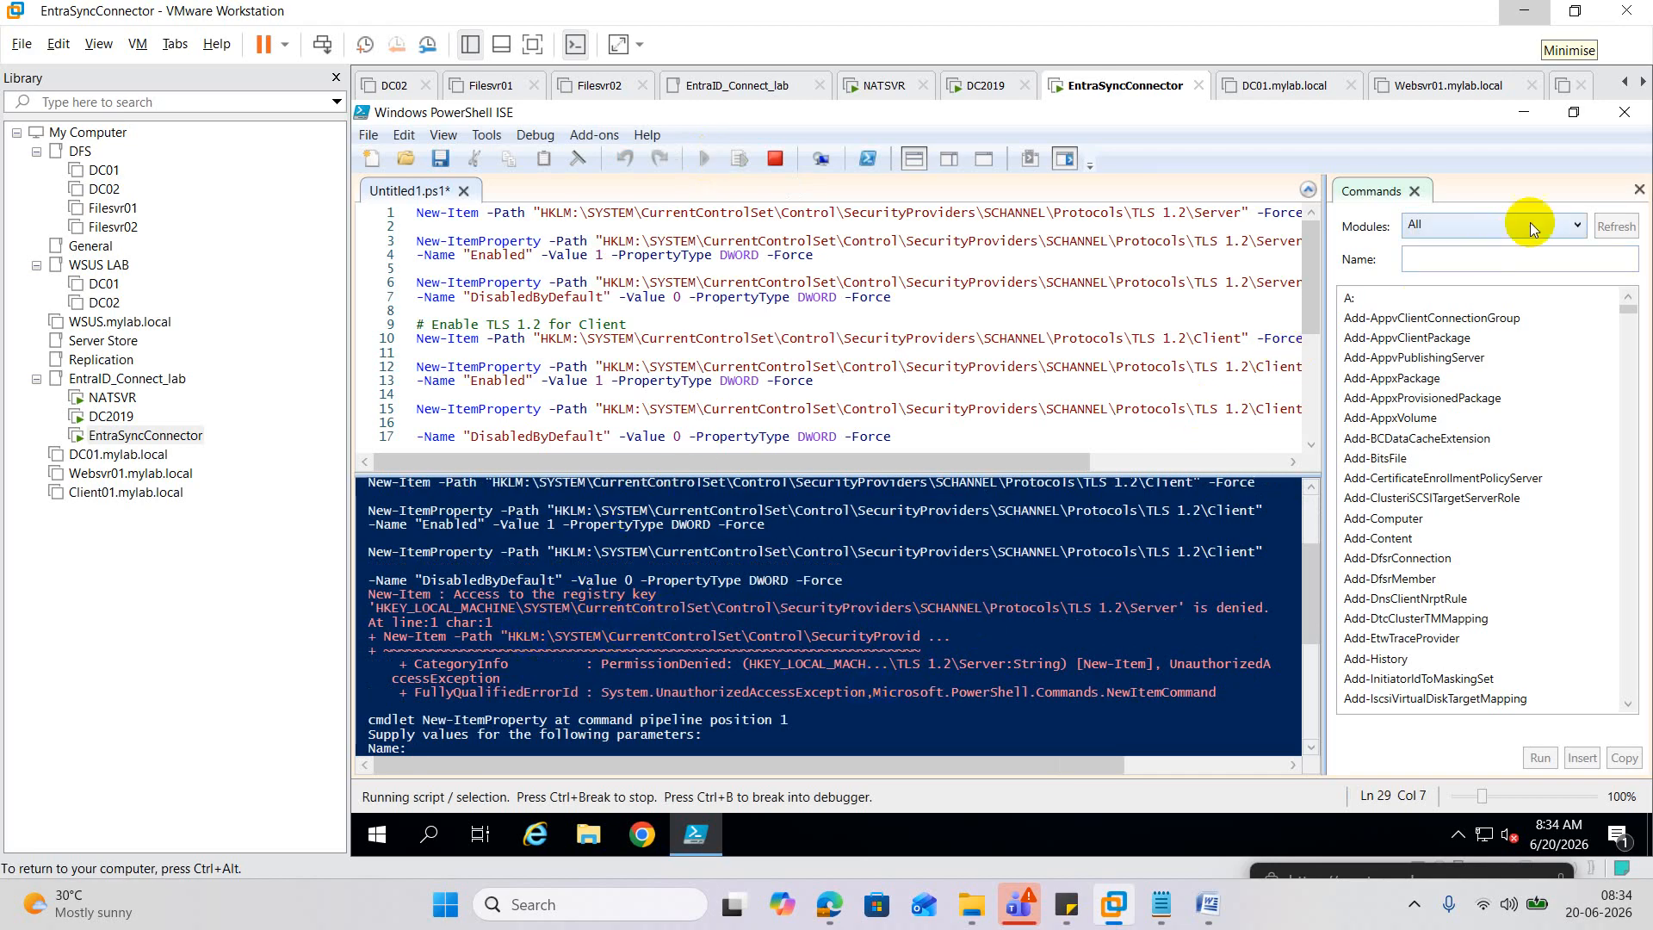
Close ISE without saving after the registry access-denied failure.
{"action": "left_click", "coordinate": [1638, 113]}
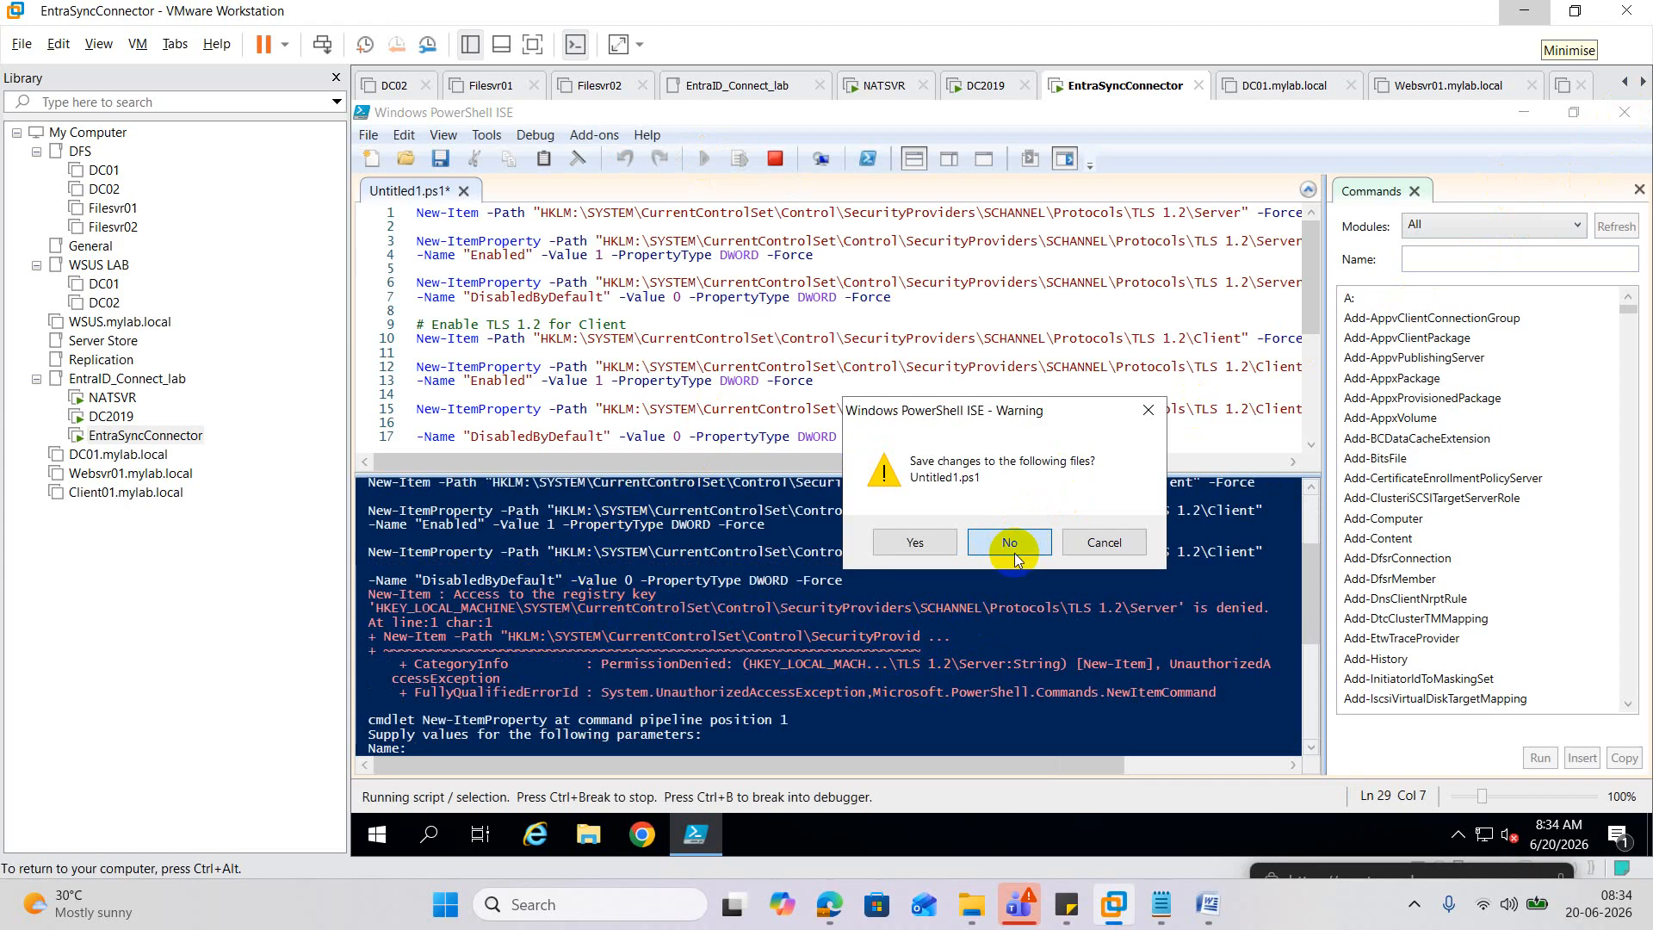
{"action": "left_click", "coordinate": [1014, 553]}
{"action": "left_click", "coordinate": [442, 839]}
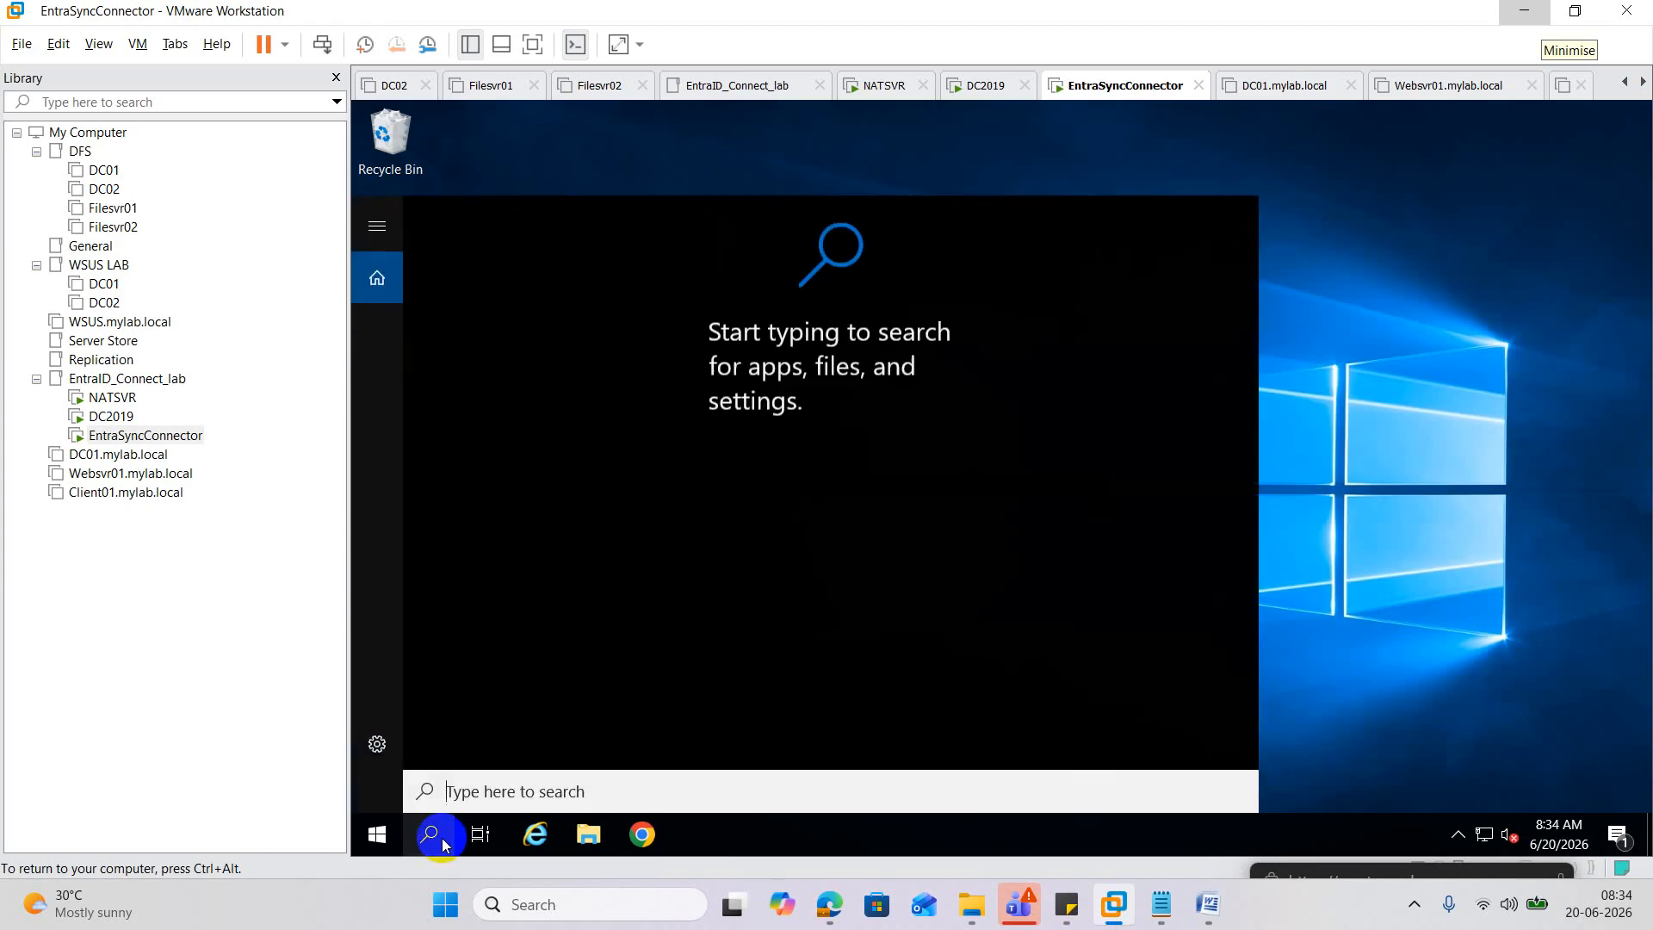
Find Windows PowerShell ISE with 'ise', run it as administrator, and approve the UAC prompt.
{"action": "type", "text": "ise"}
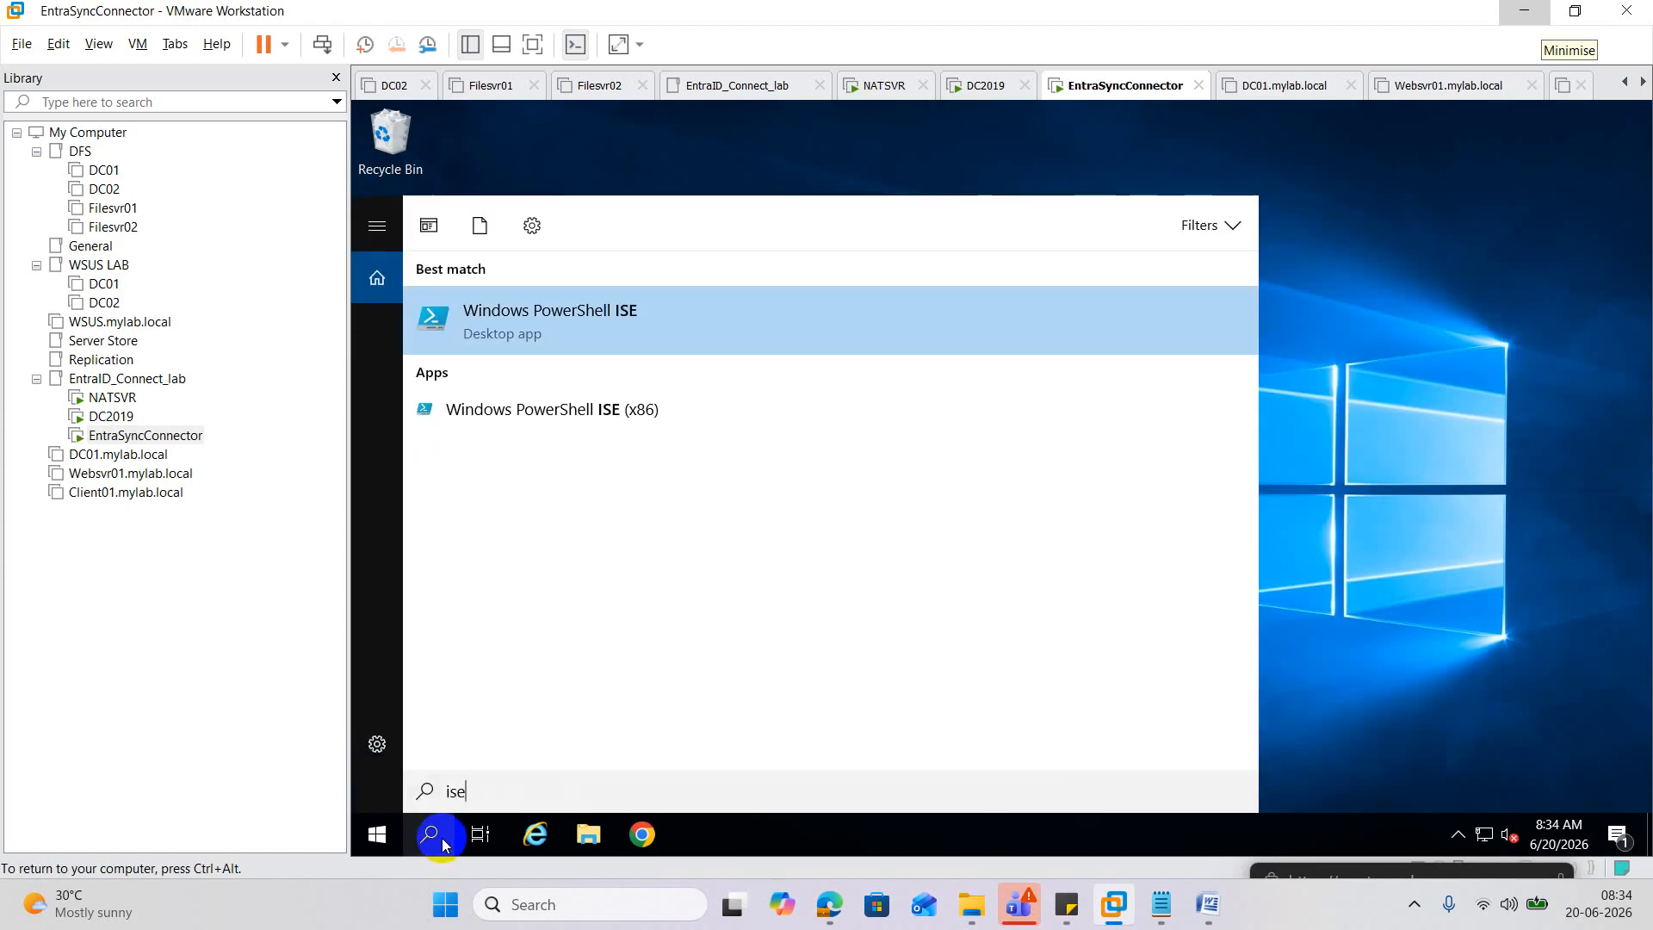
{"action": "right_click", "coordinate": [549, 335]}
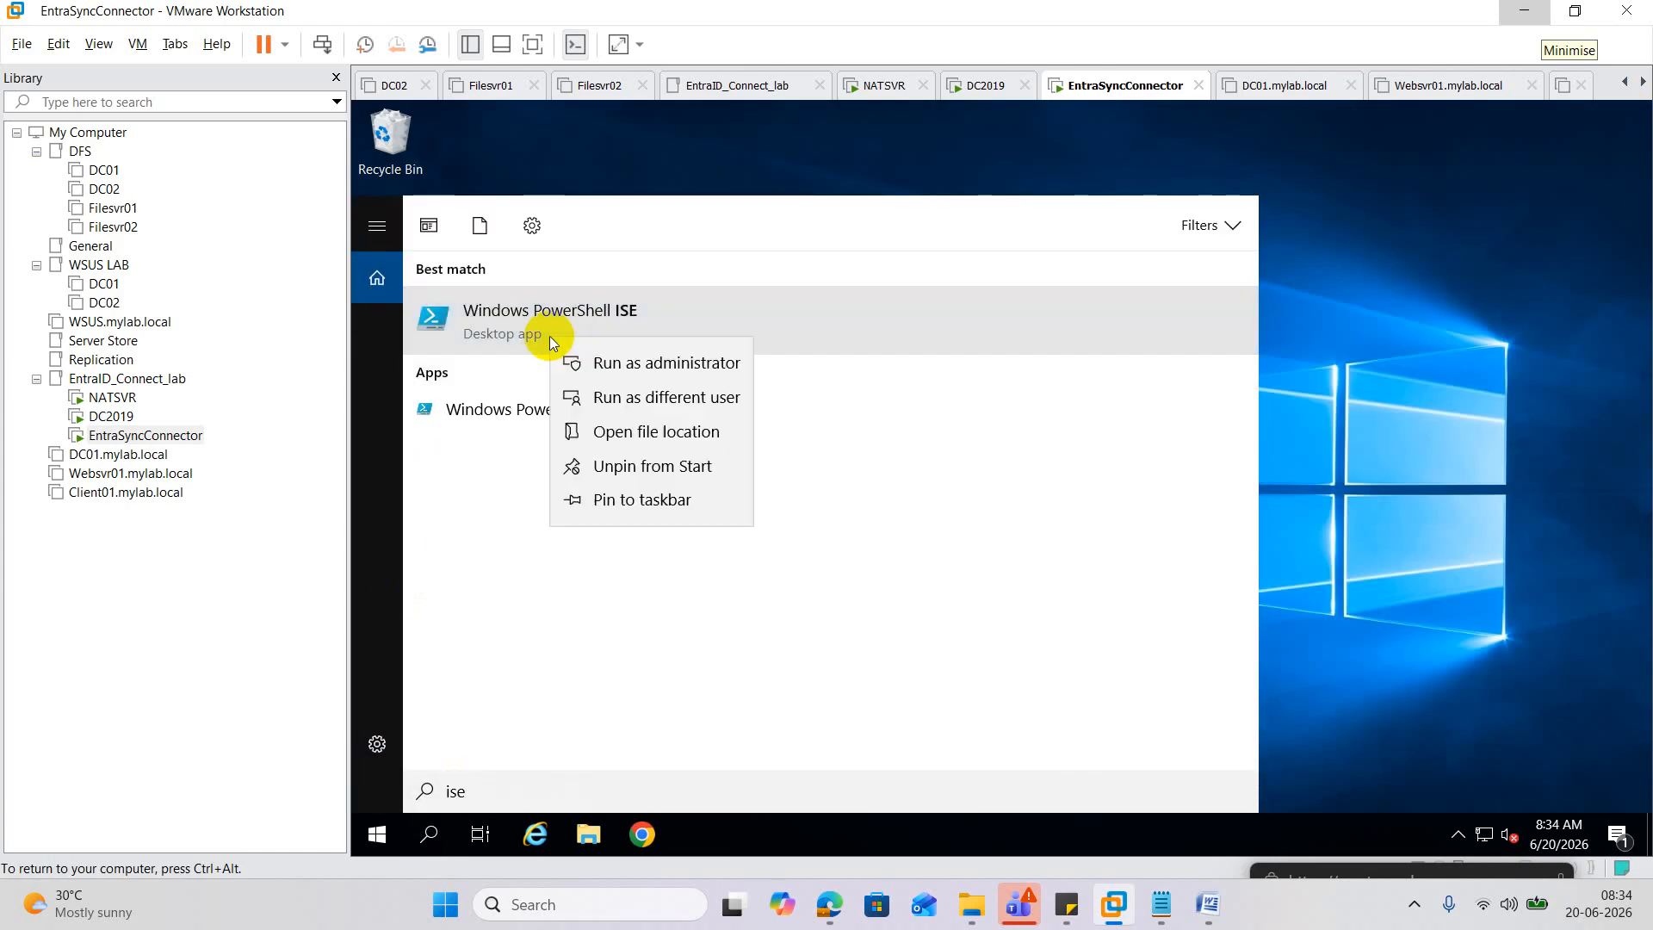
{"action": "left_click", "coordinate": [658, 356]}
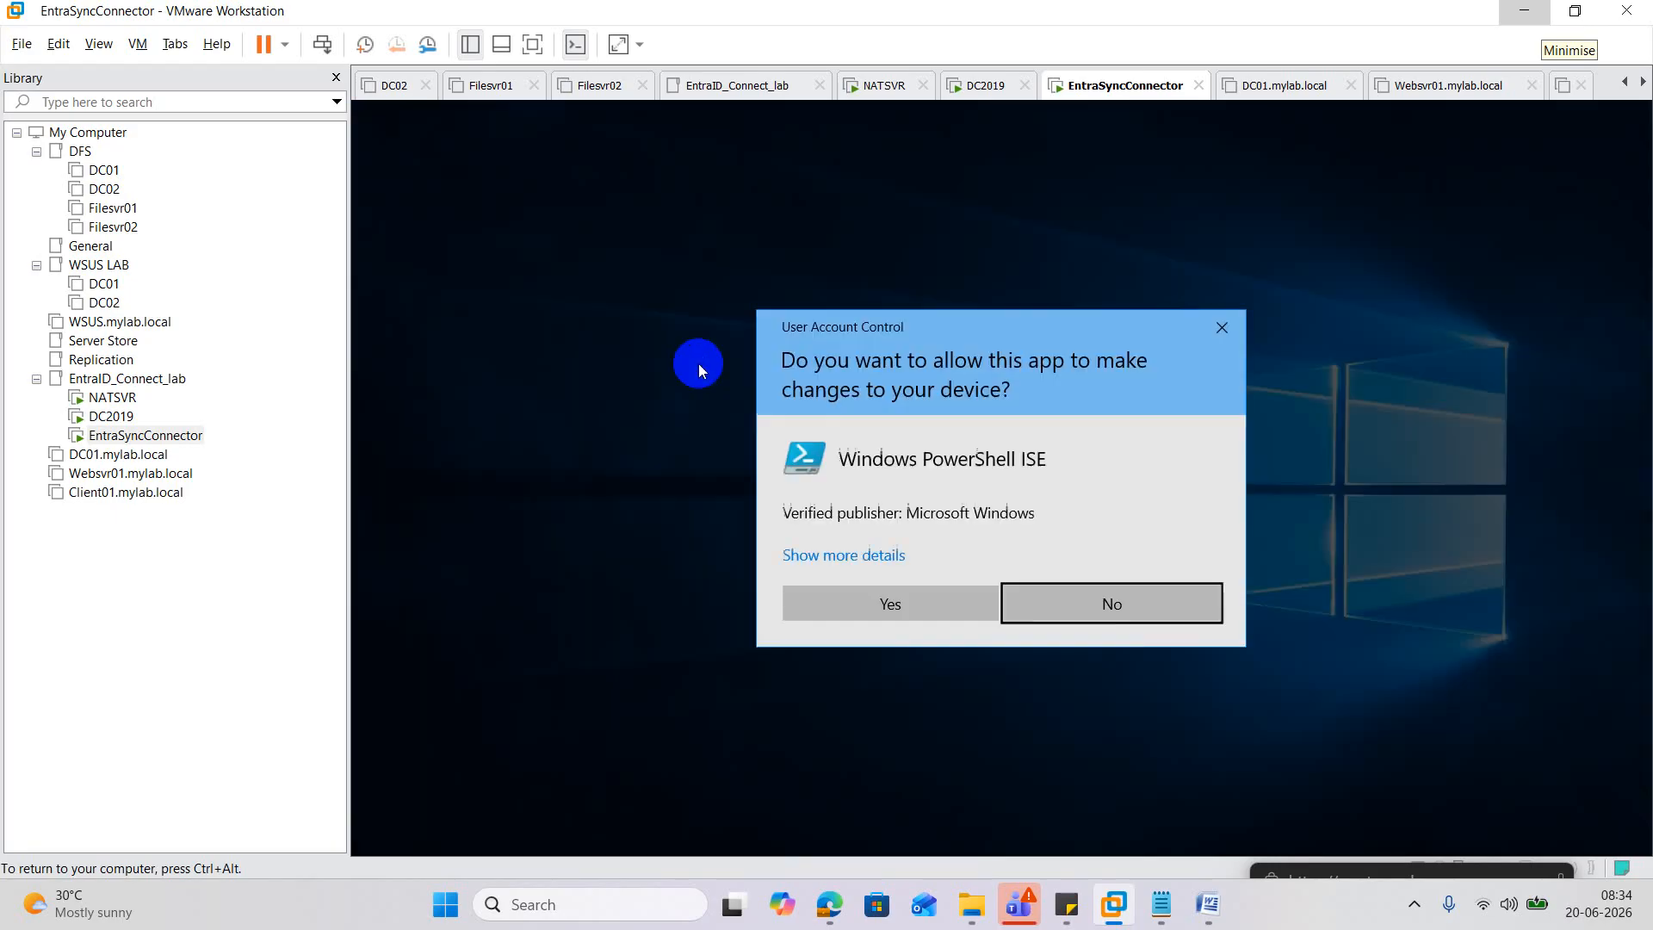
{"action": "left_click", "coordinate": [885, 602]}
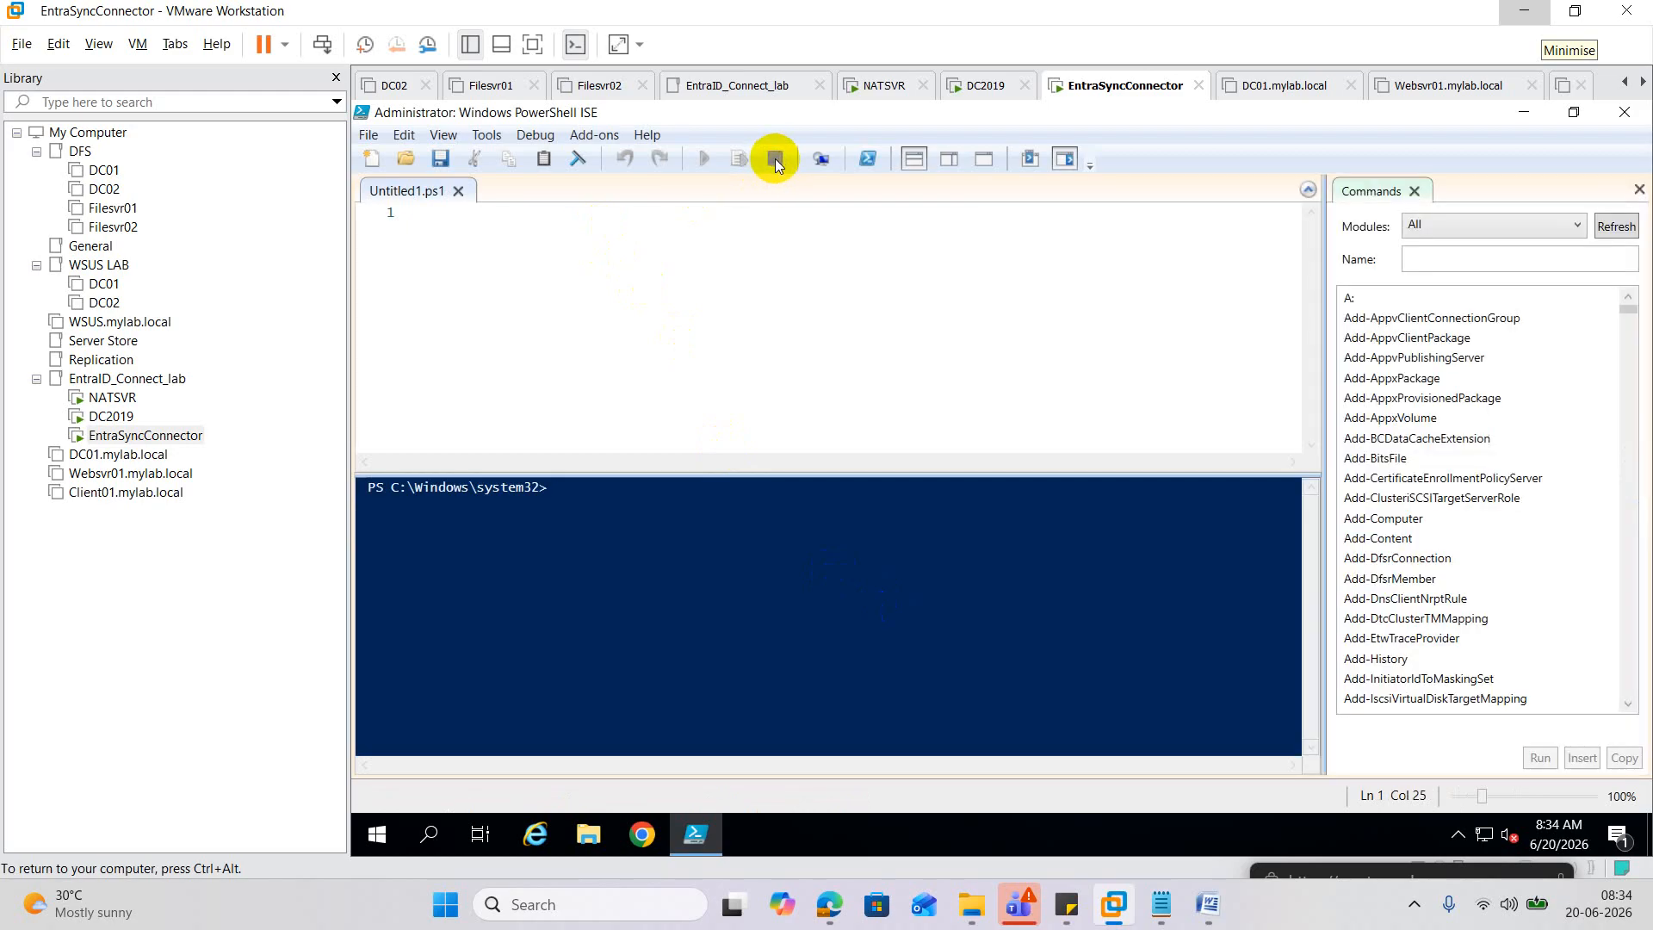
Paste the TLS 1.2 script into the elevated ISE and run it, creating the Server key.
{"action": "left_click", "coordinate": [619, 252]}
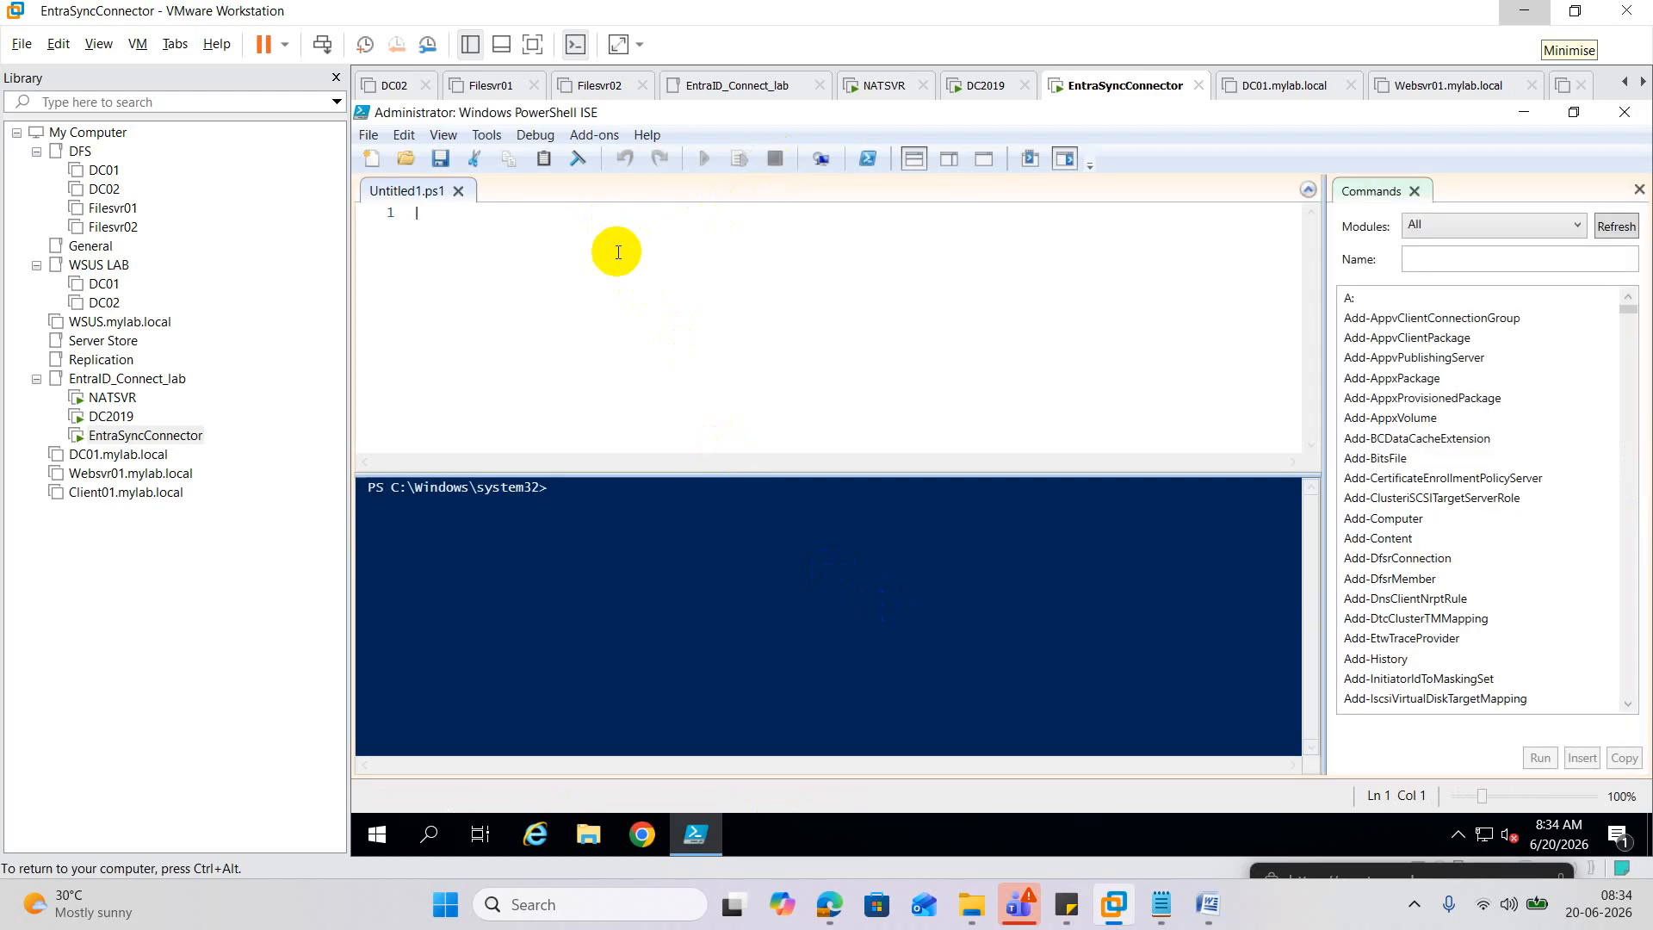
{"action": "key", "text": "ctrl+v"}
{"action": "scroll", "coordinate": [654, 258], "scroll_direction": "down", "scroll_amount": 4}
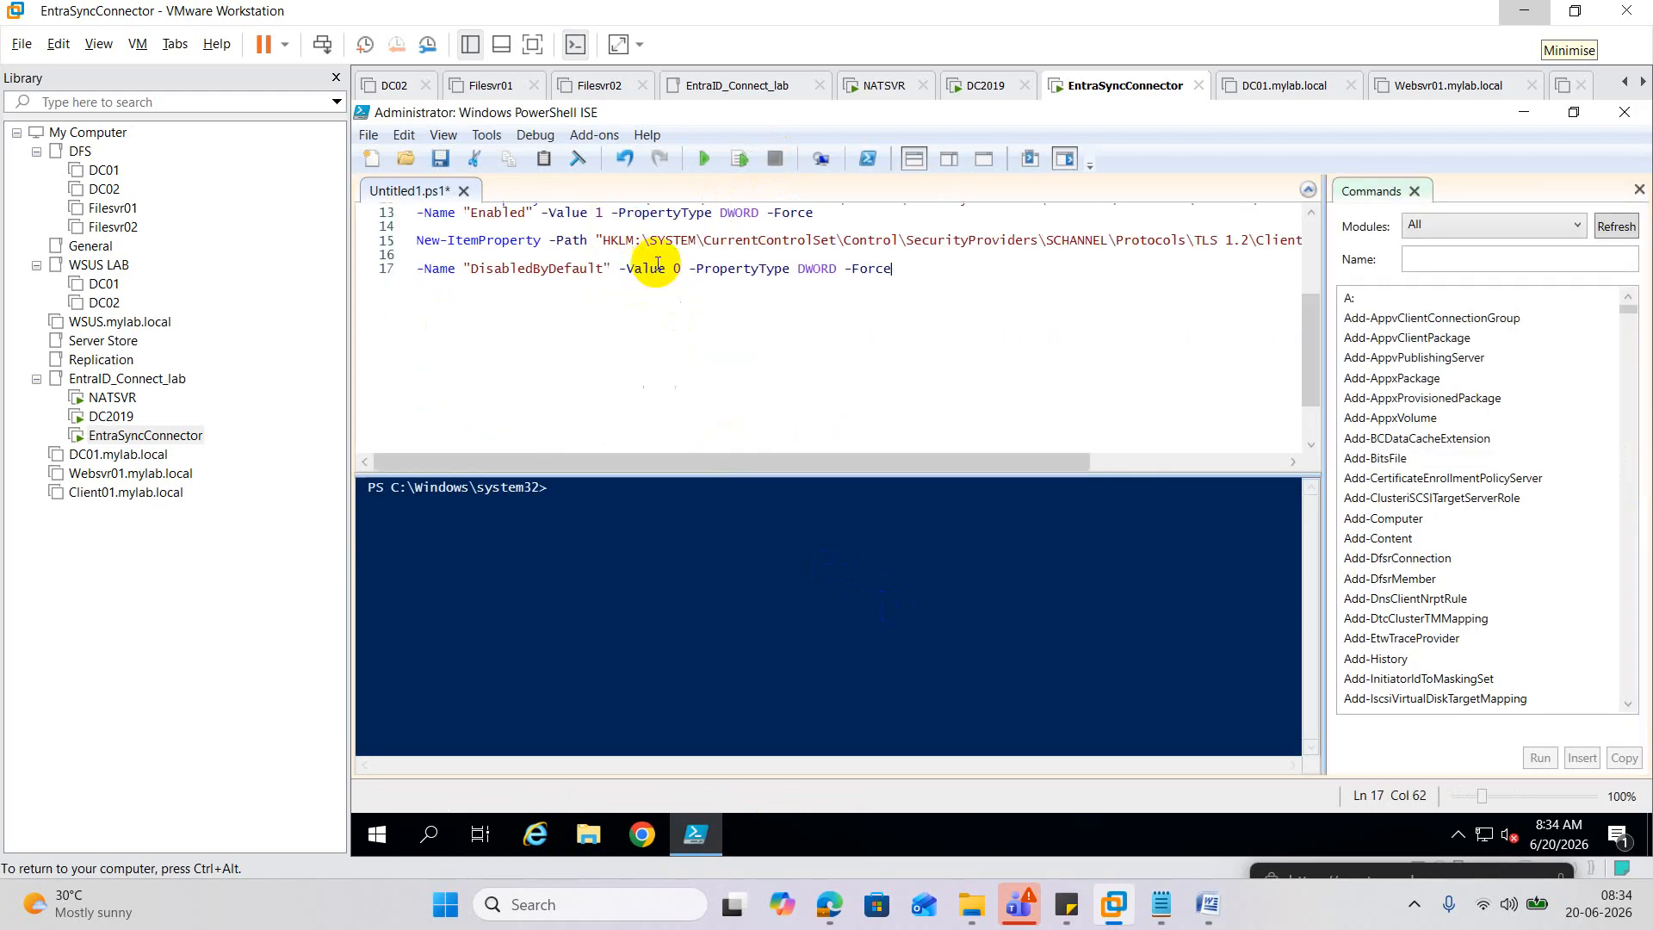
{"action": "scroll", "coordinate": [658, 262], "scroll_direction": "up", "scroll_amount": 4}
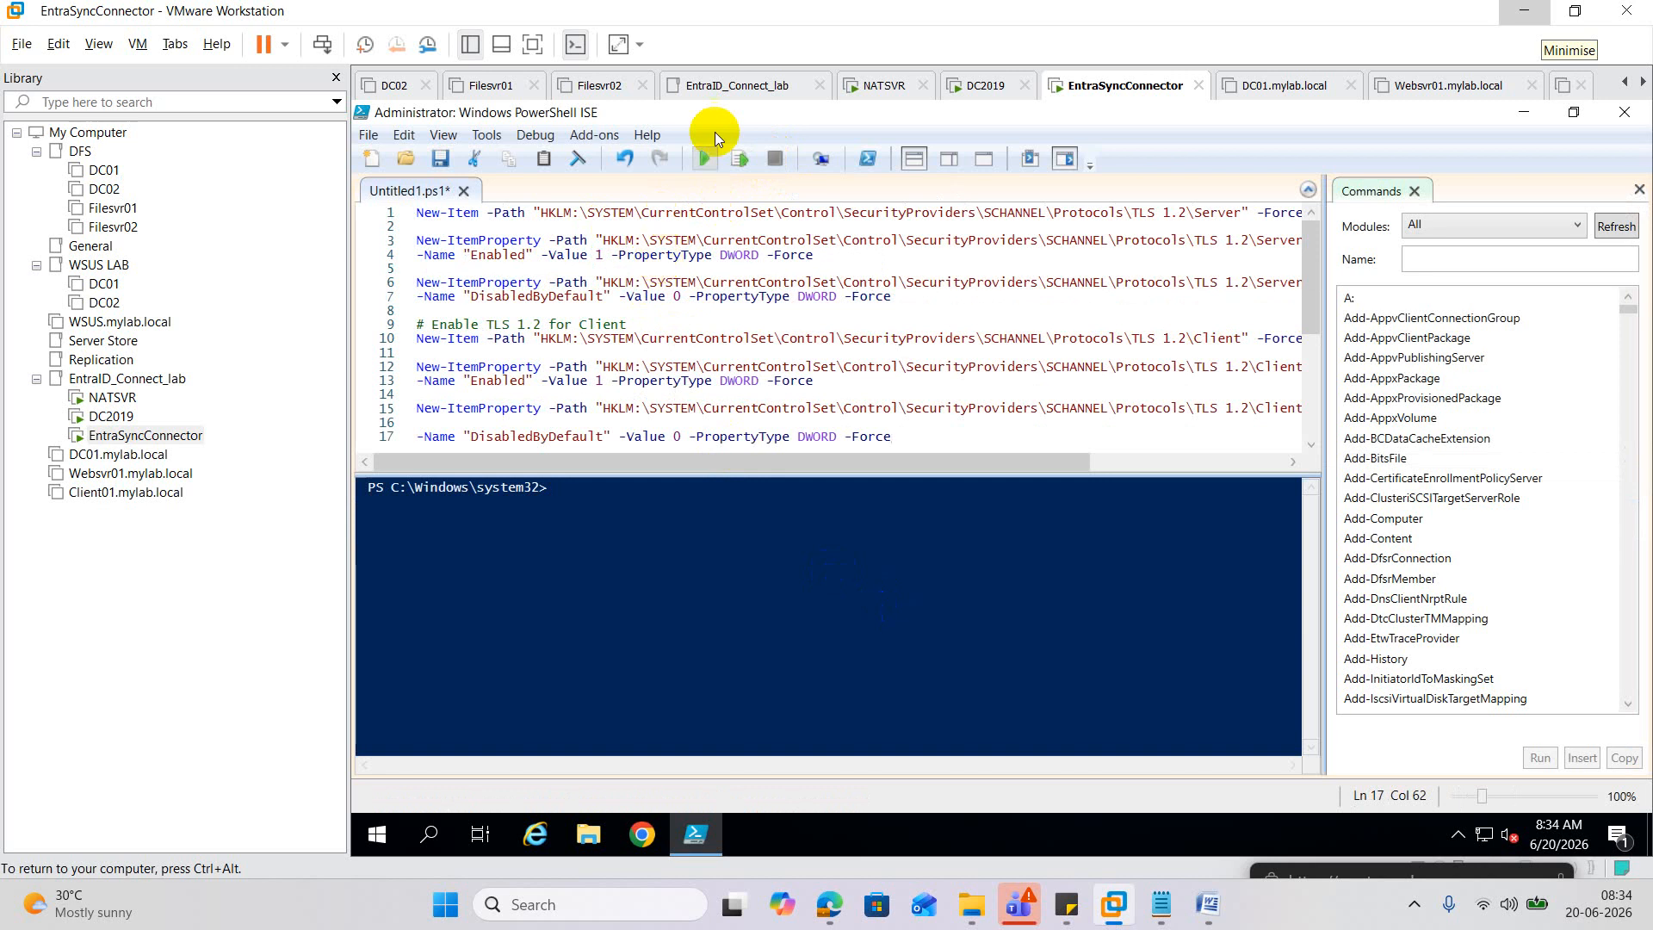
{"action": "left_click", "coordinate": [705, 158]}
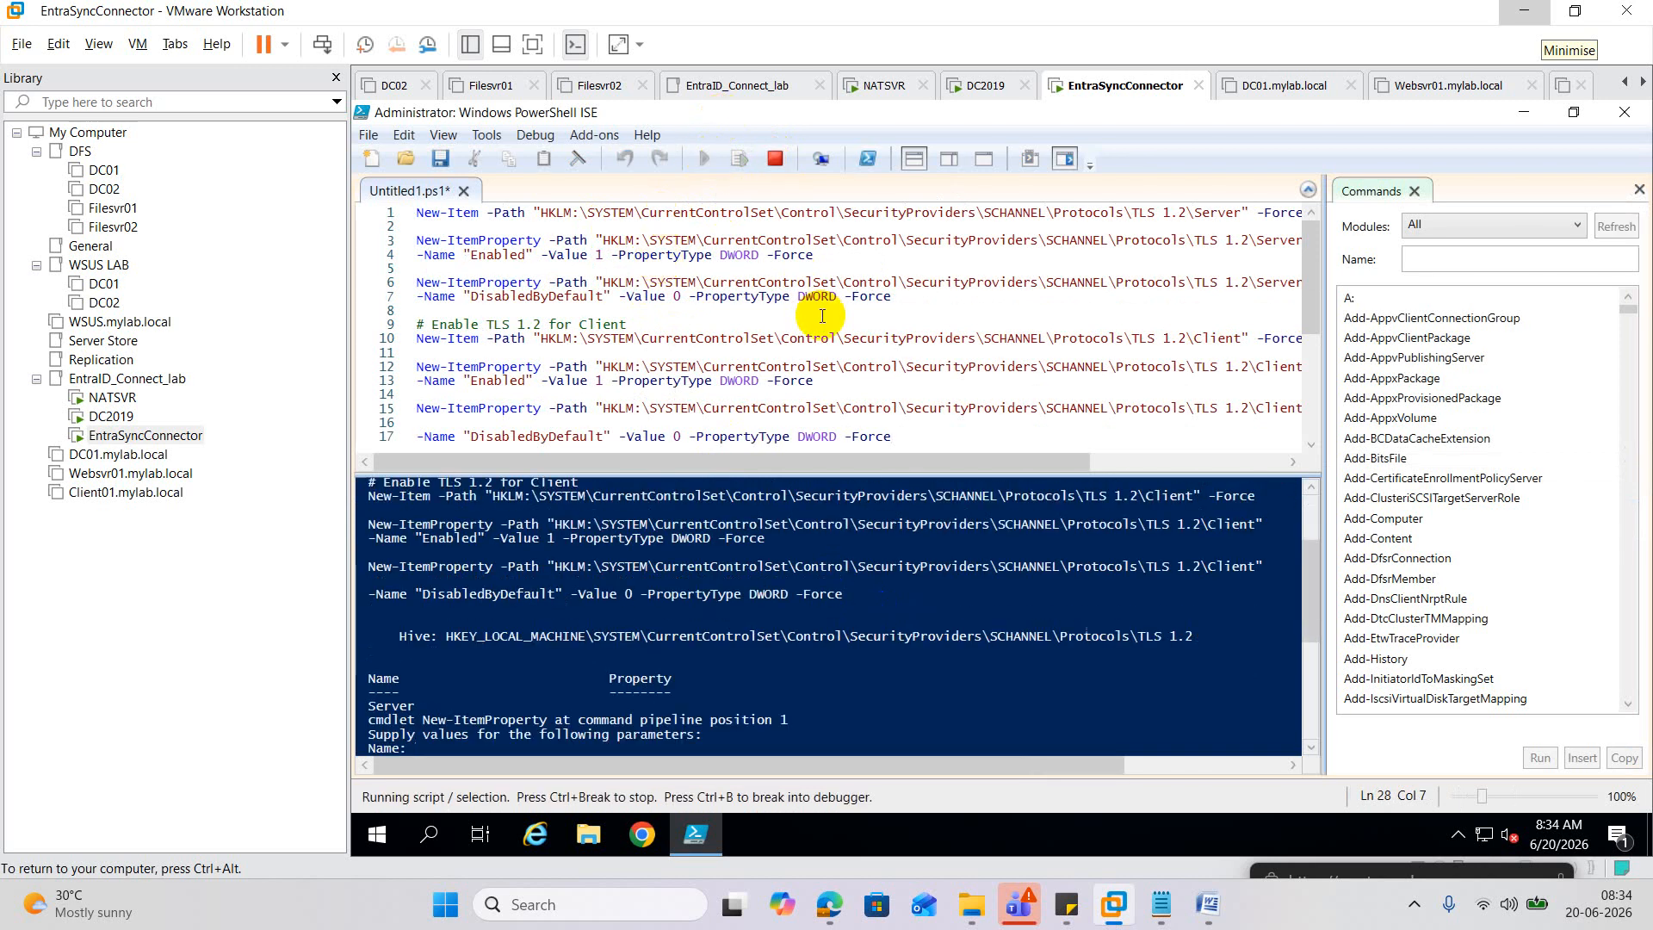
{"action": "scroll", "coordinate": [793, 691], "scroll_direction": "down", "scroll_amount": 1}
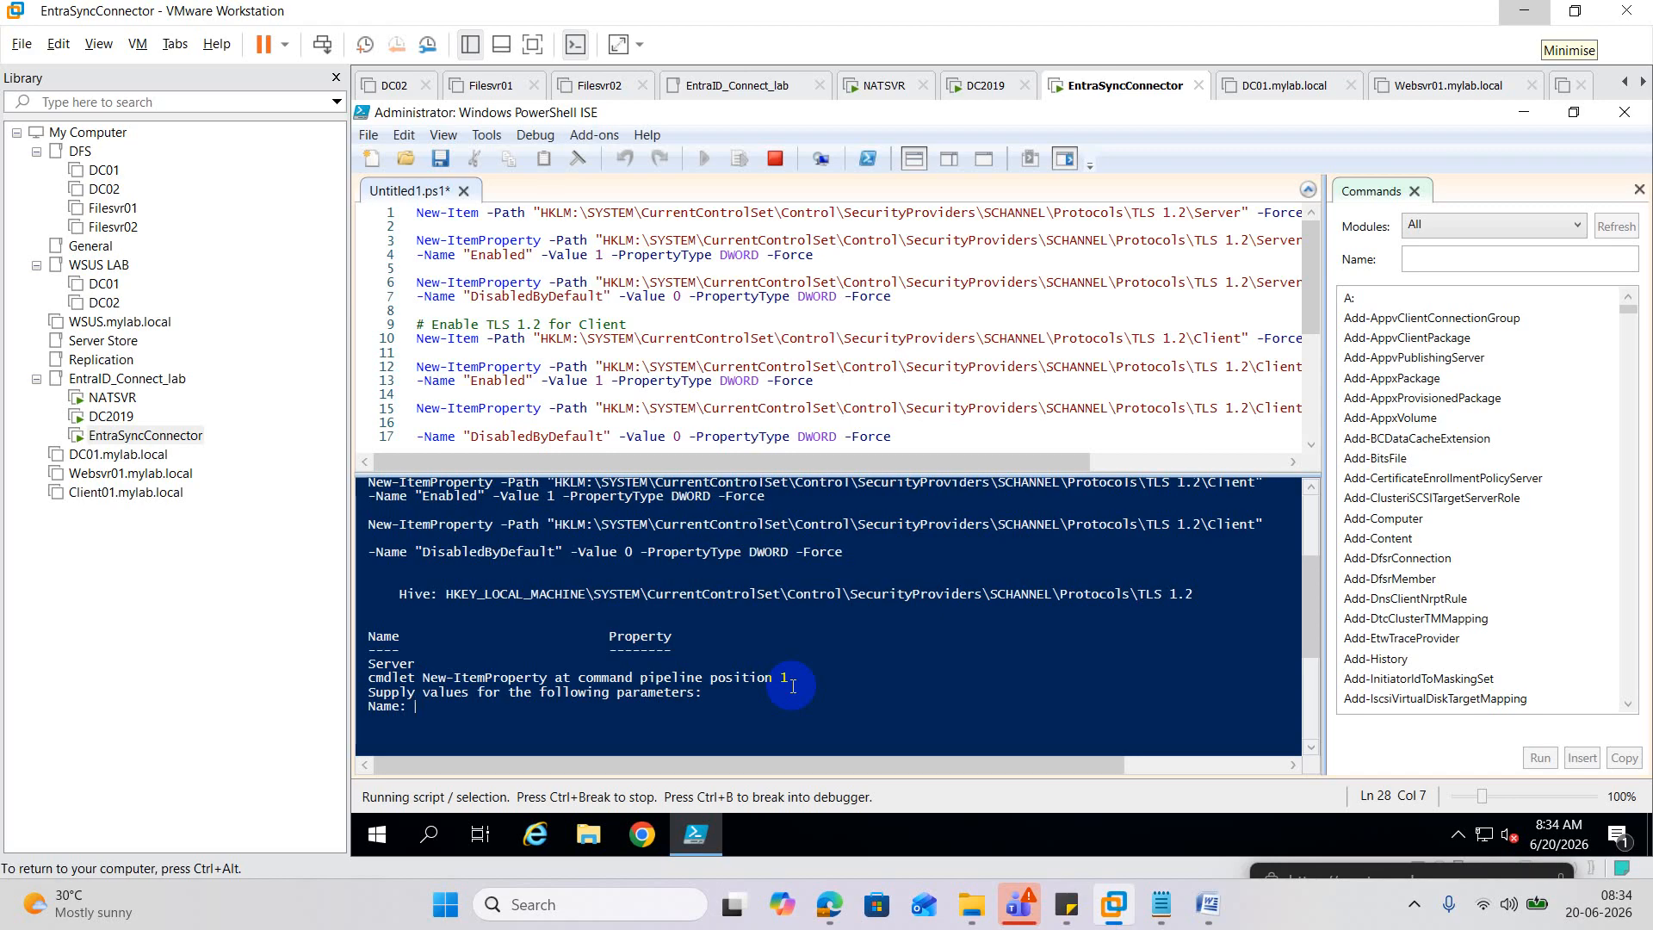
{"action": "scroll", "coordinate": [793, 686], "scroll_direction": "up", "scroll_amount": 4}
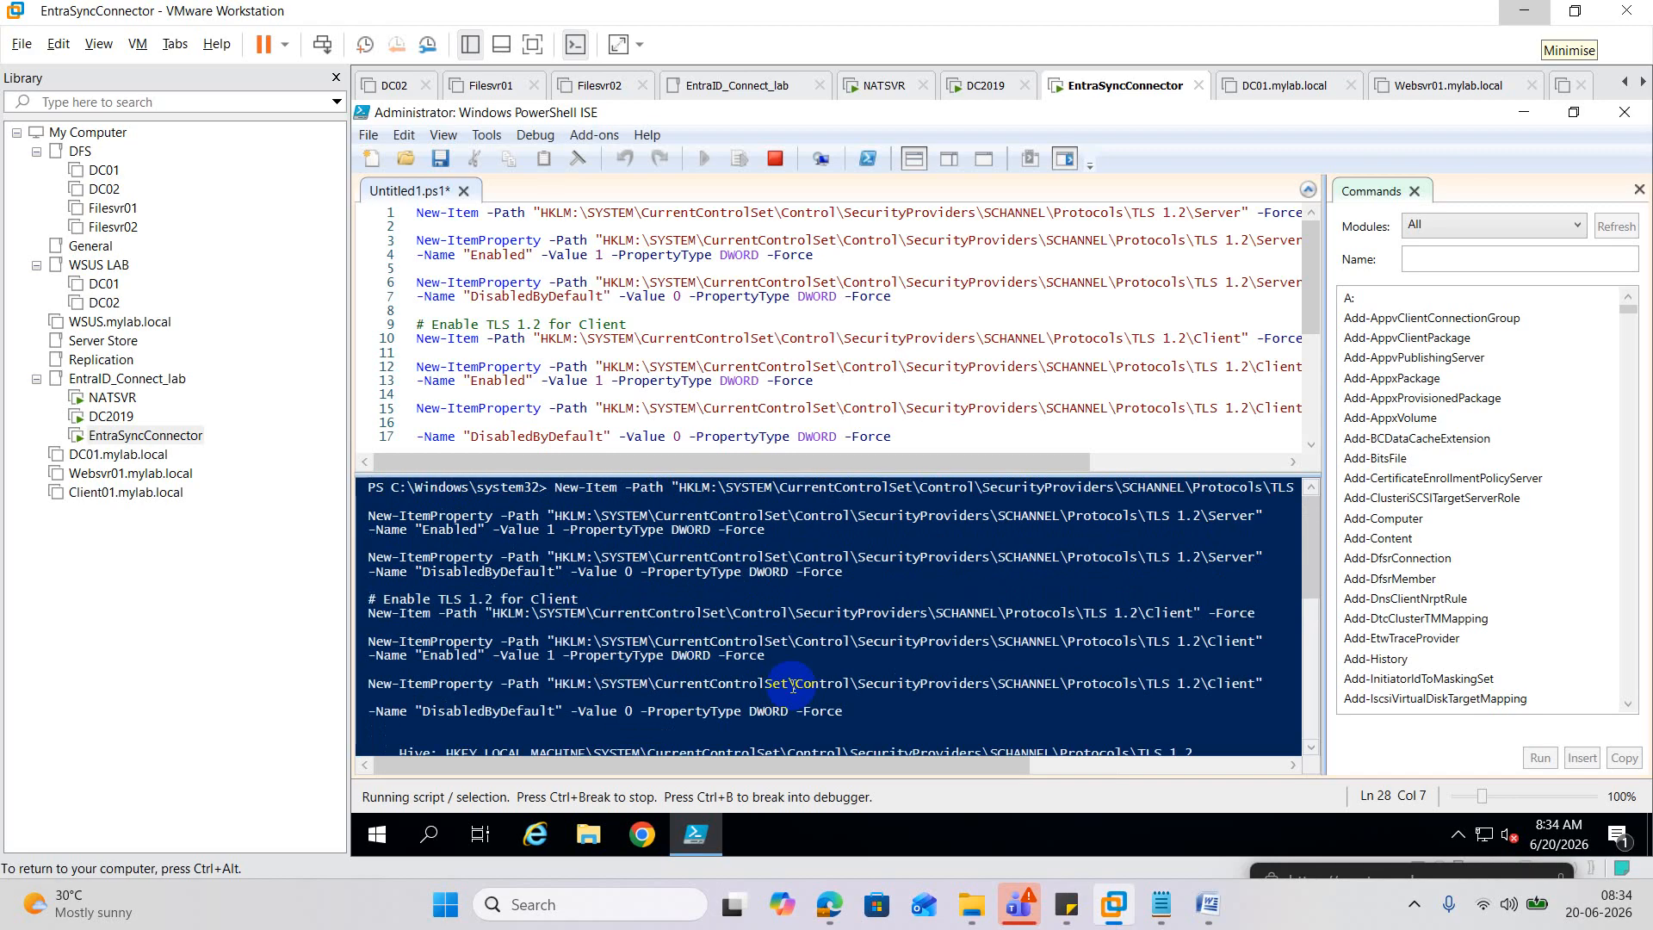
{"action": "scroll", "coordinate": [792, 686], "scroll_direction": "down", "scroll_amount": 4}
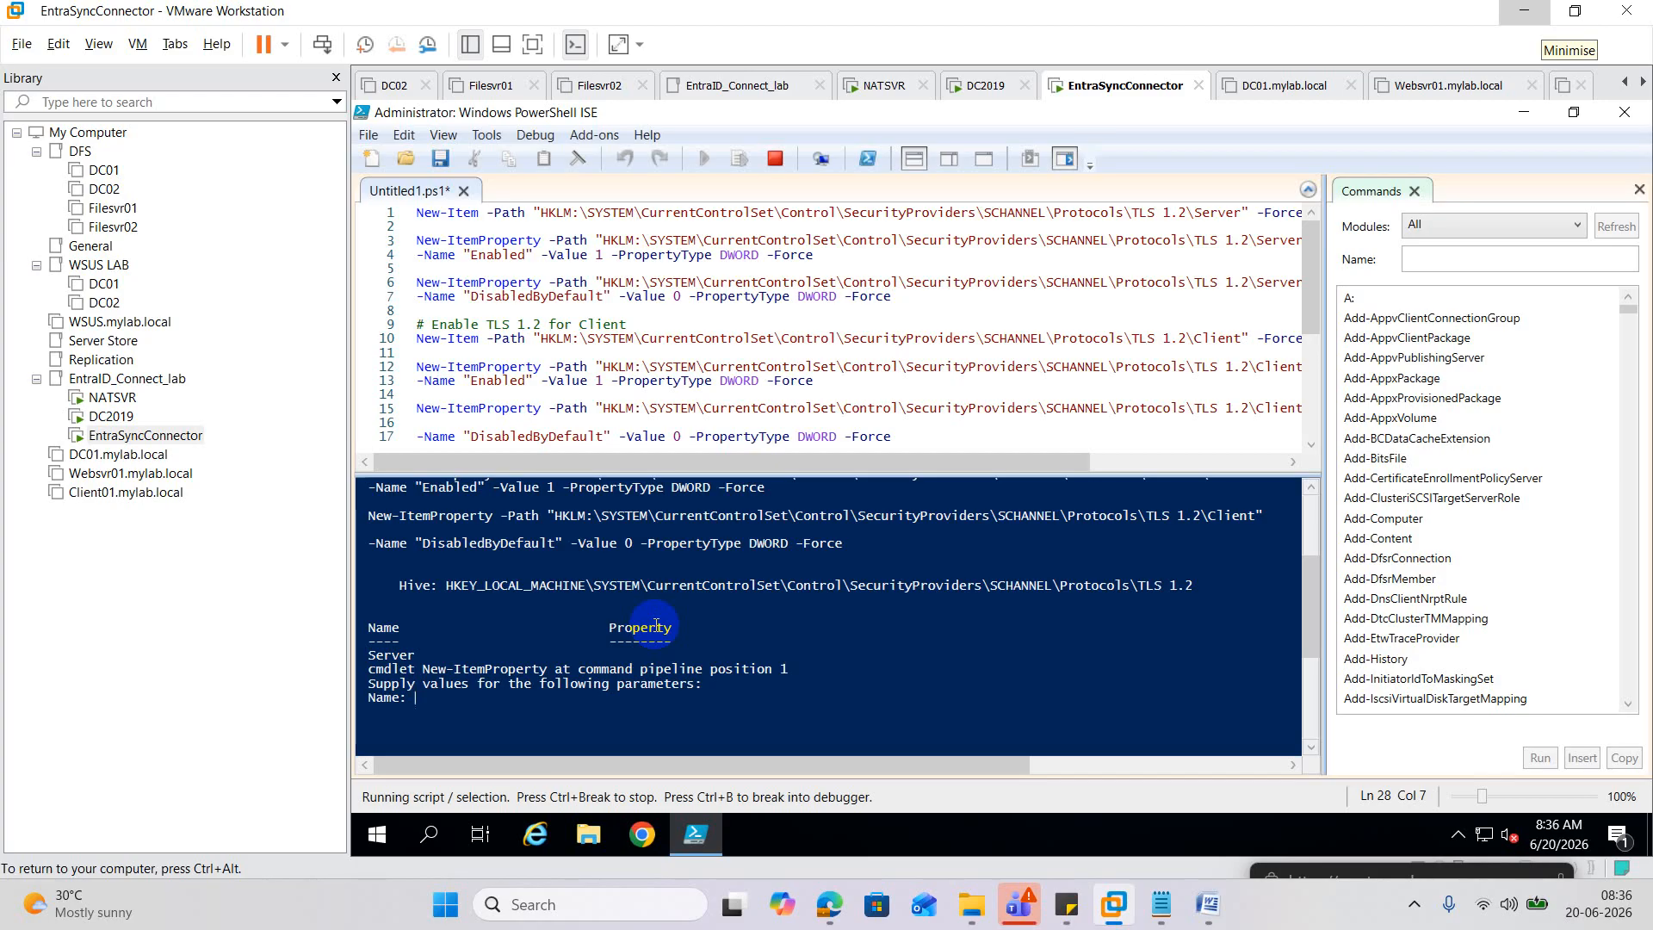
Answer the script's Name prompt with TLS1.2Enablement and review the resulting output.
{"action": "type", "text": "TLS1.2Enable"}
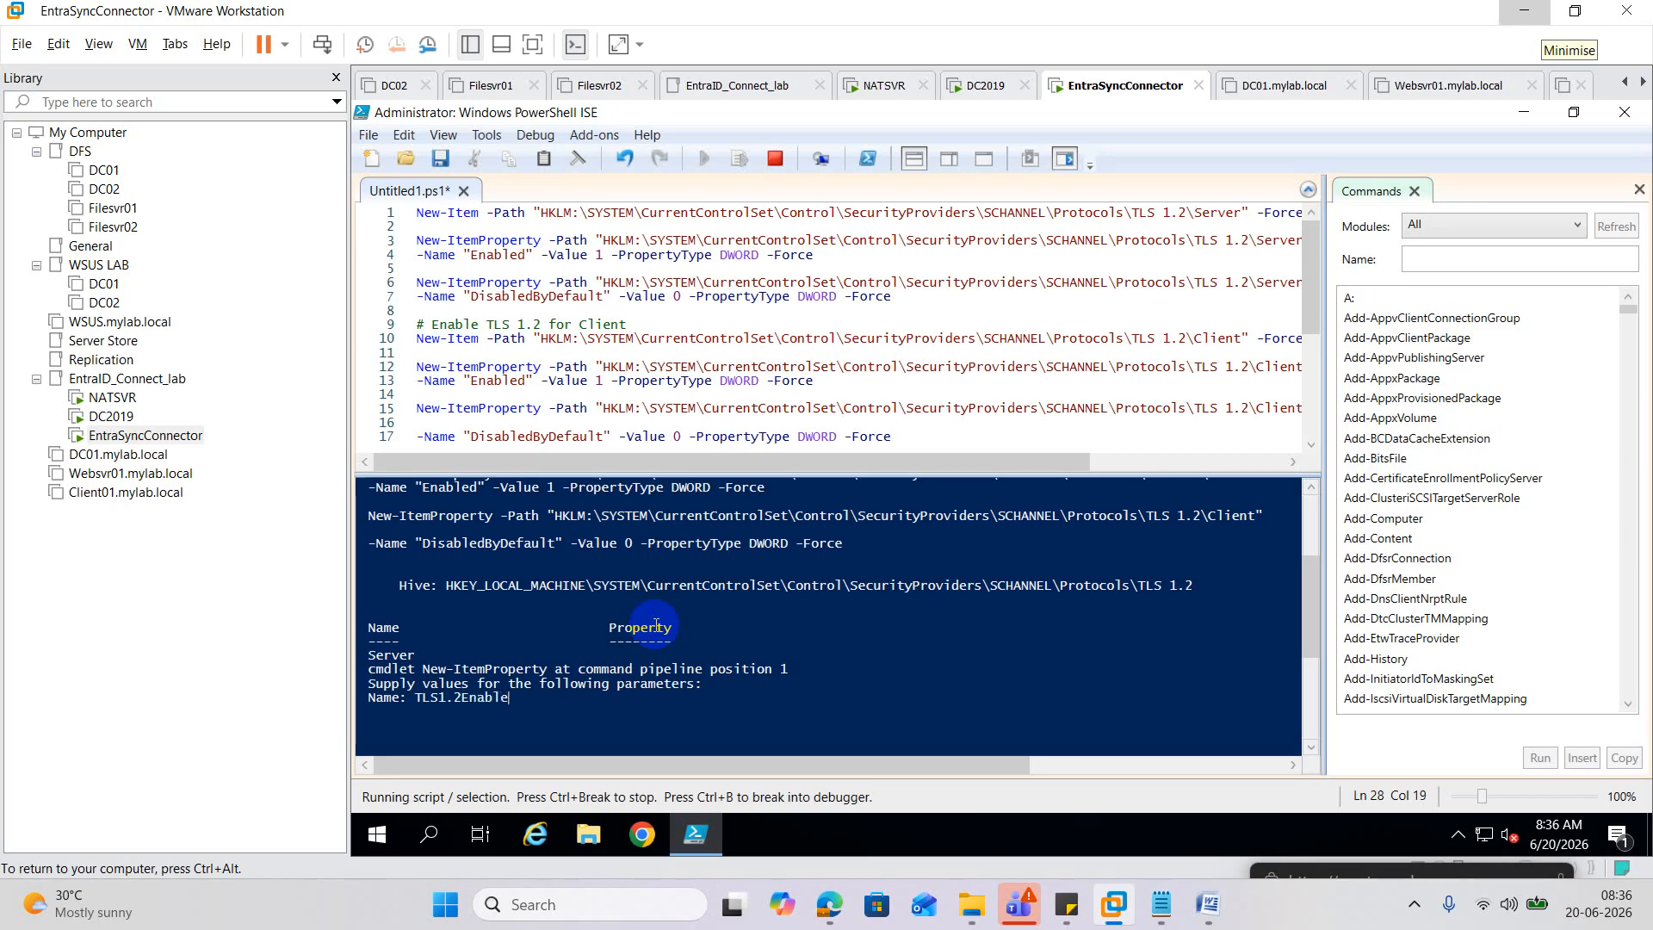
{"action": "type", "text": "ment"}
{"action": "key", "text": "Return"}
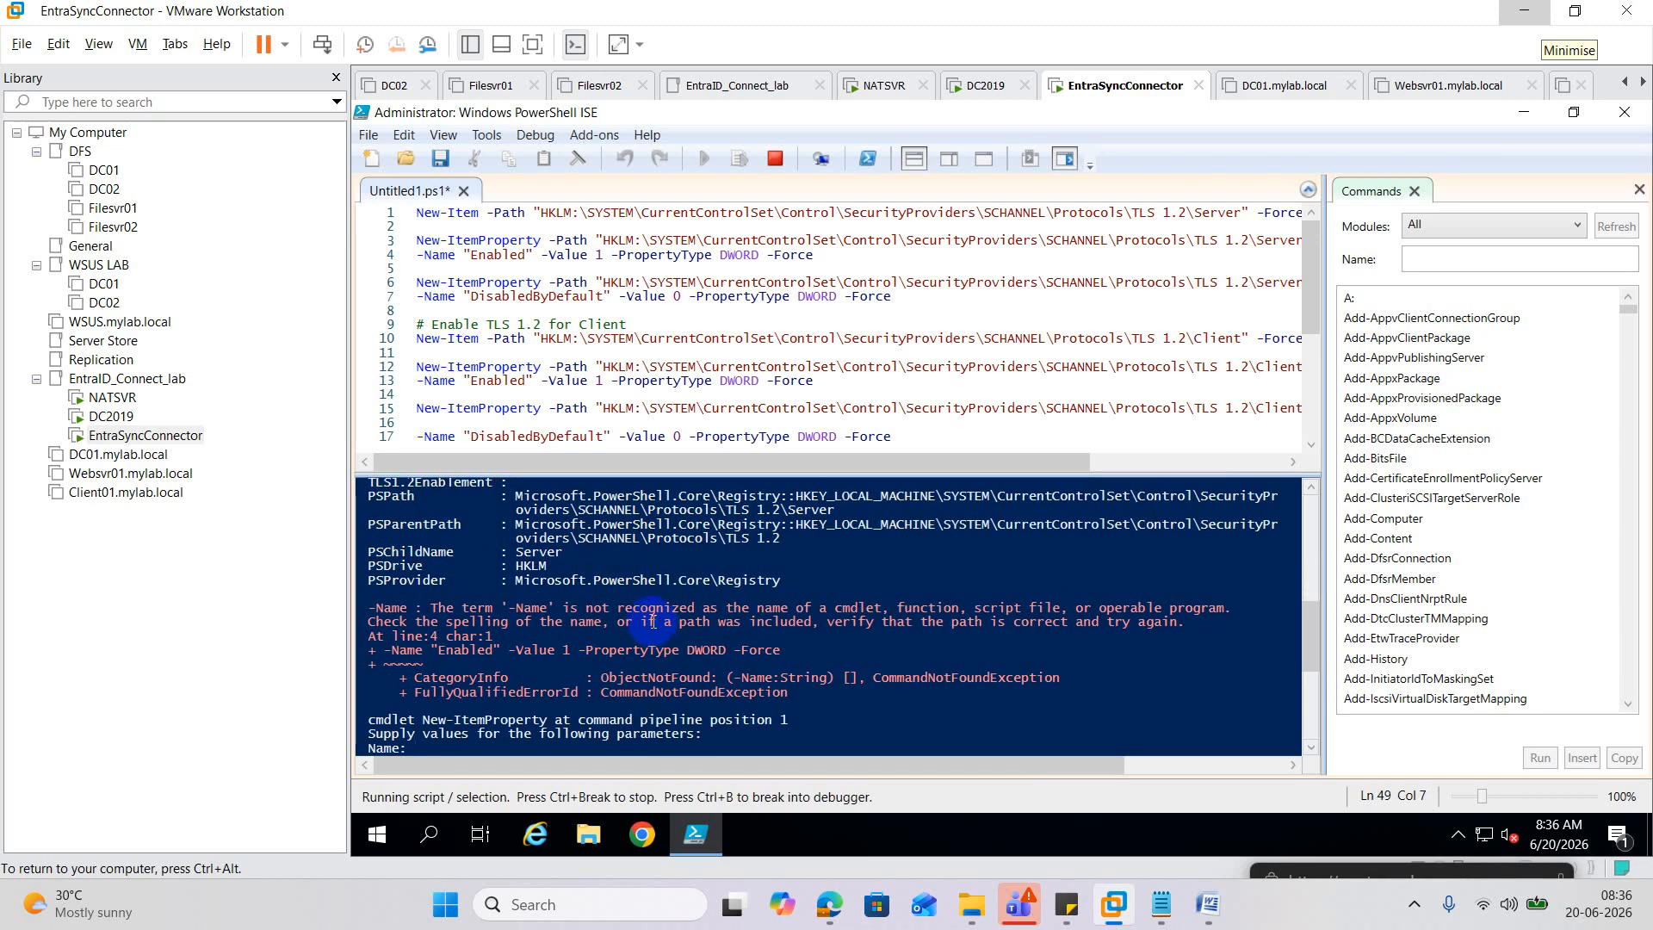
{"action": "scroll", "coordinate": [654, 620], "scroll_direction": "up", "scroll_amount": 10}
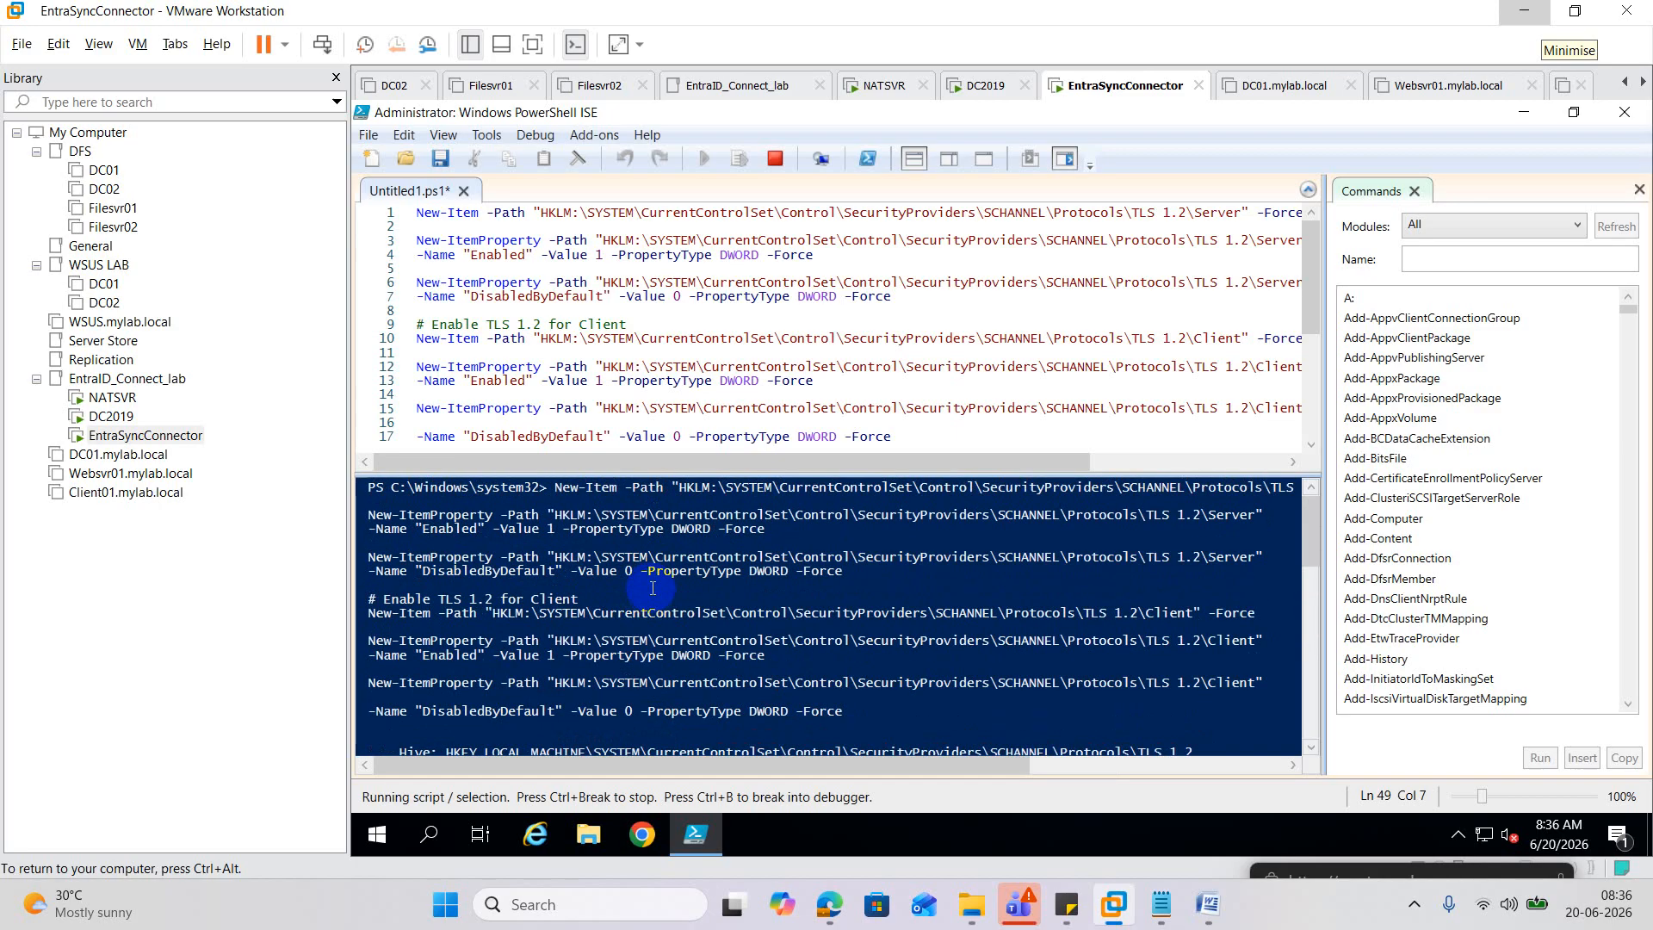
Bring the Notepad TLS script notes forward and place the cursor on blank line 19.
{"action": "left_click", "coordinate": [1209, 904]}
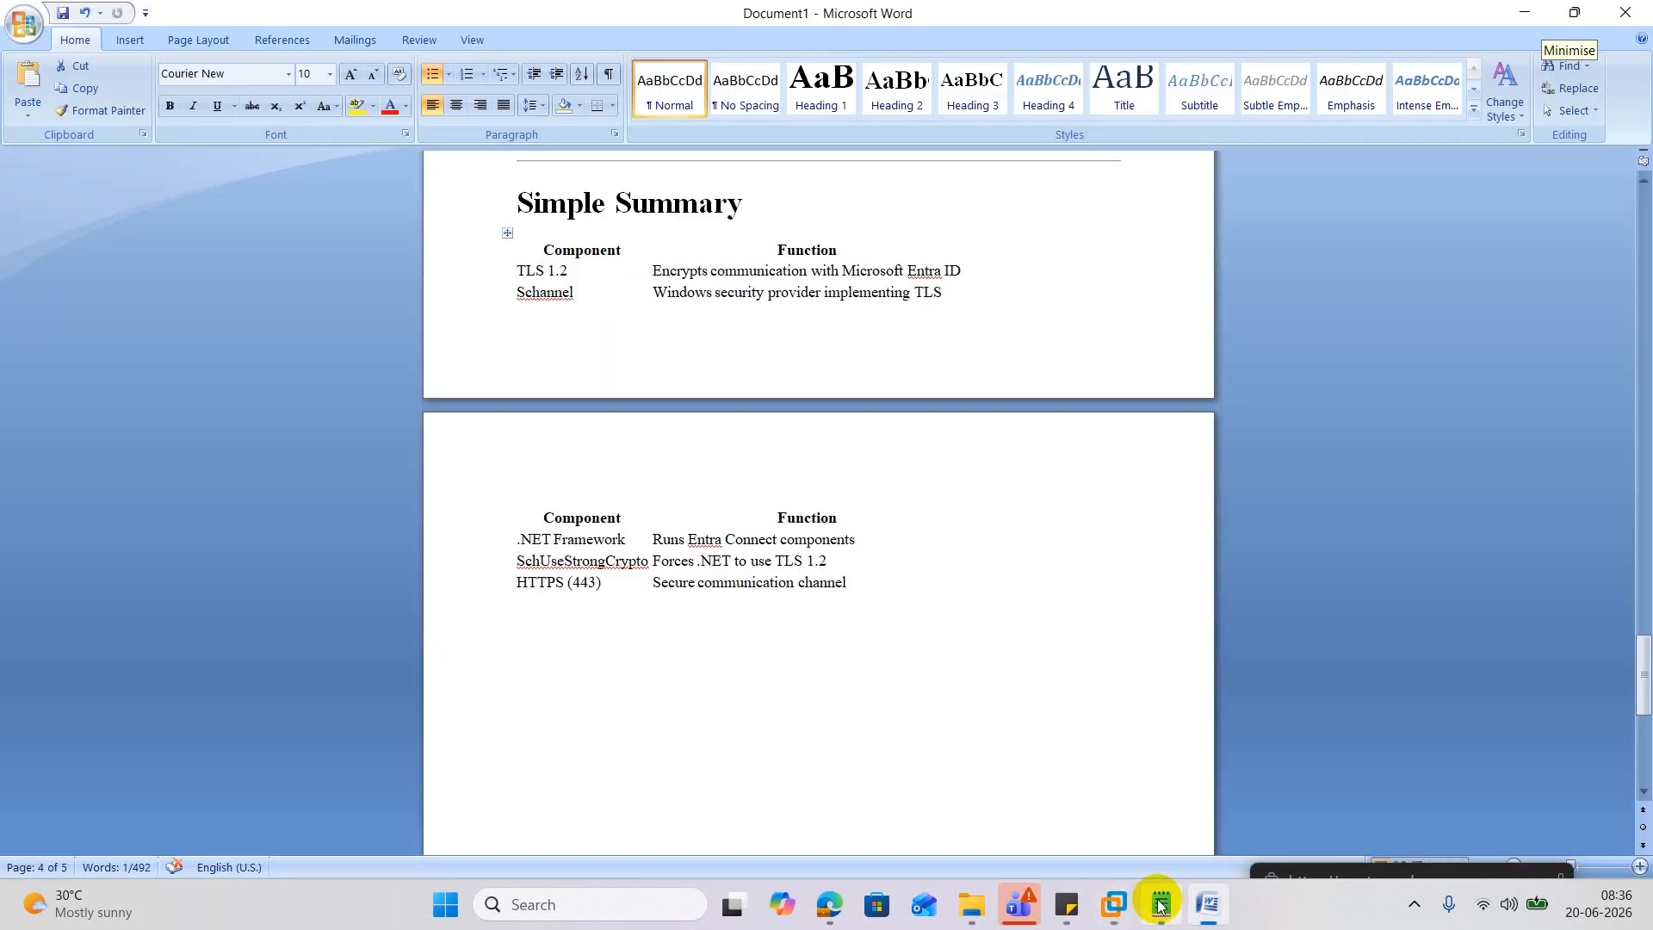
{"action": "left_click", "coordinate": [1161, 906]}
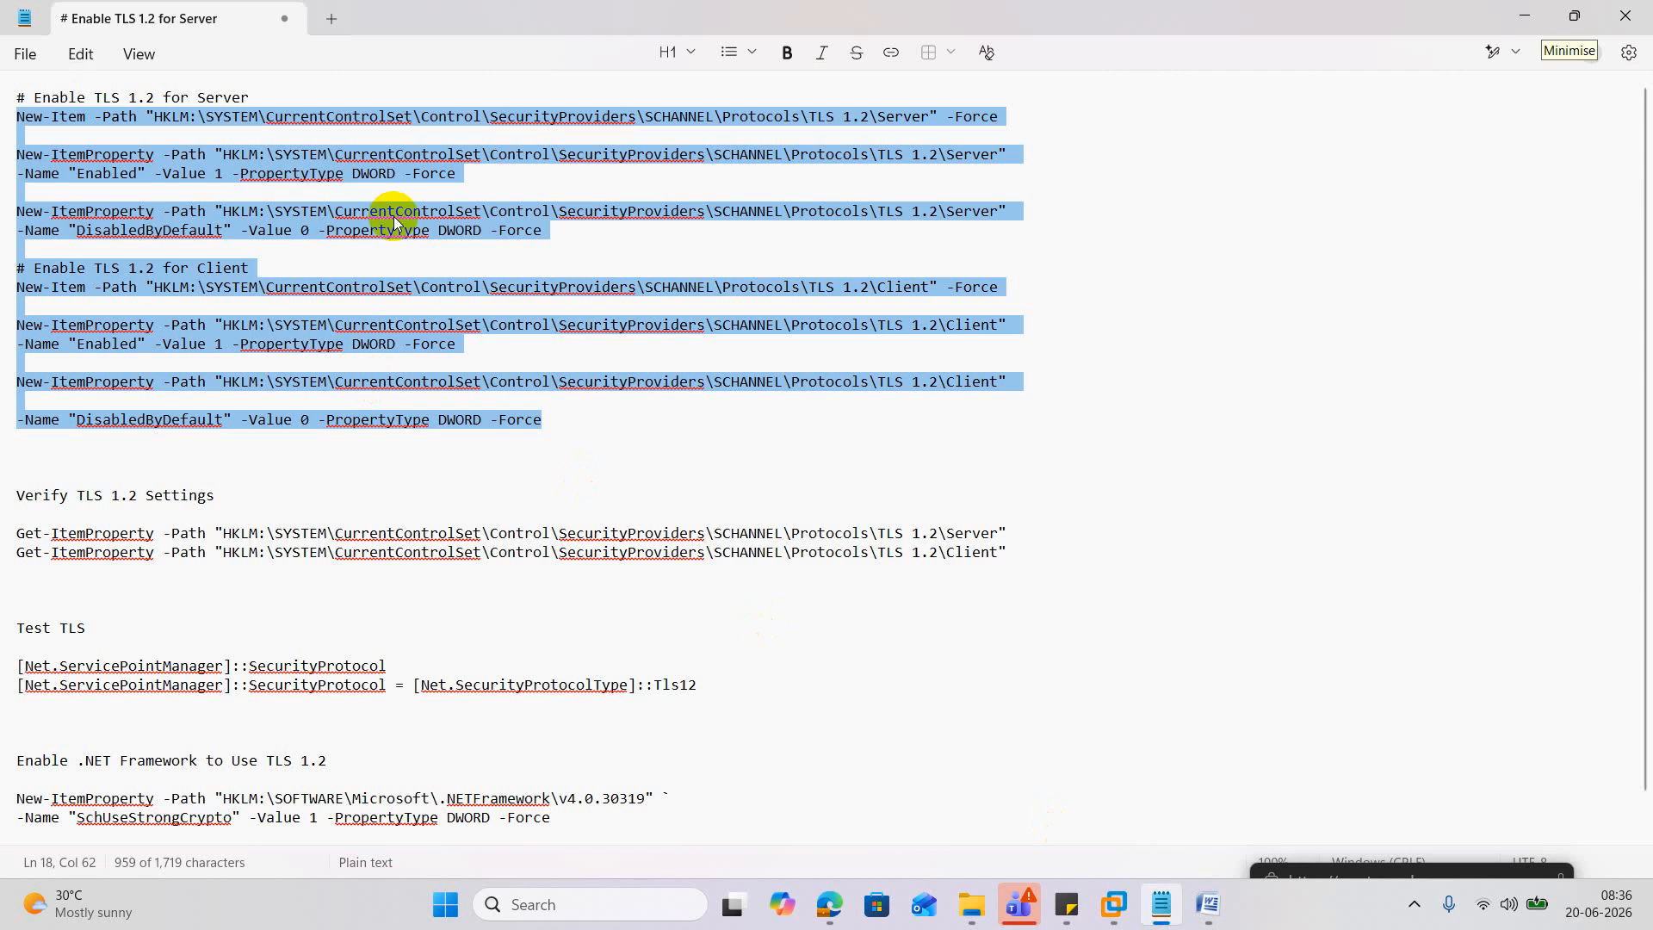
{"action": "left_click", "coordinate": [318, 366]}
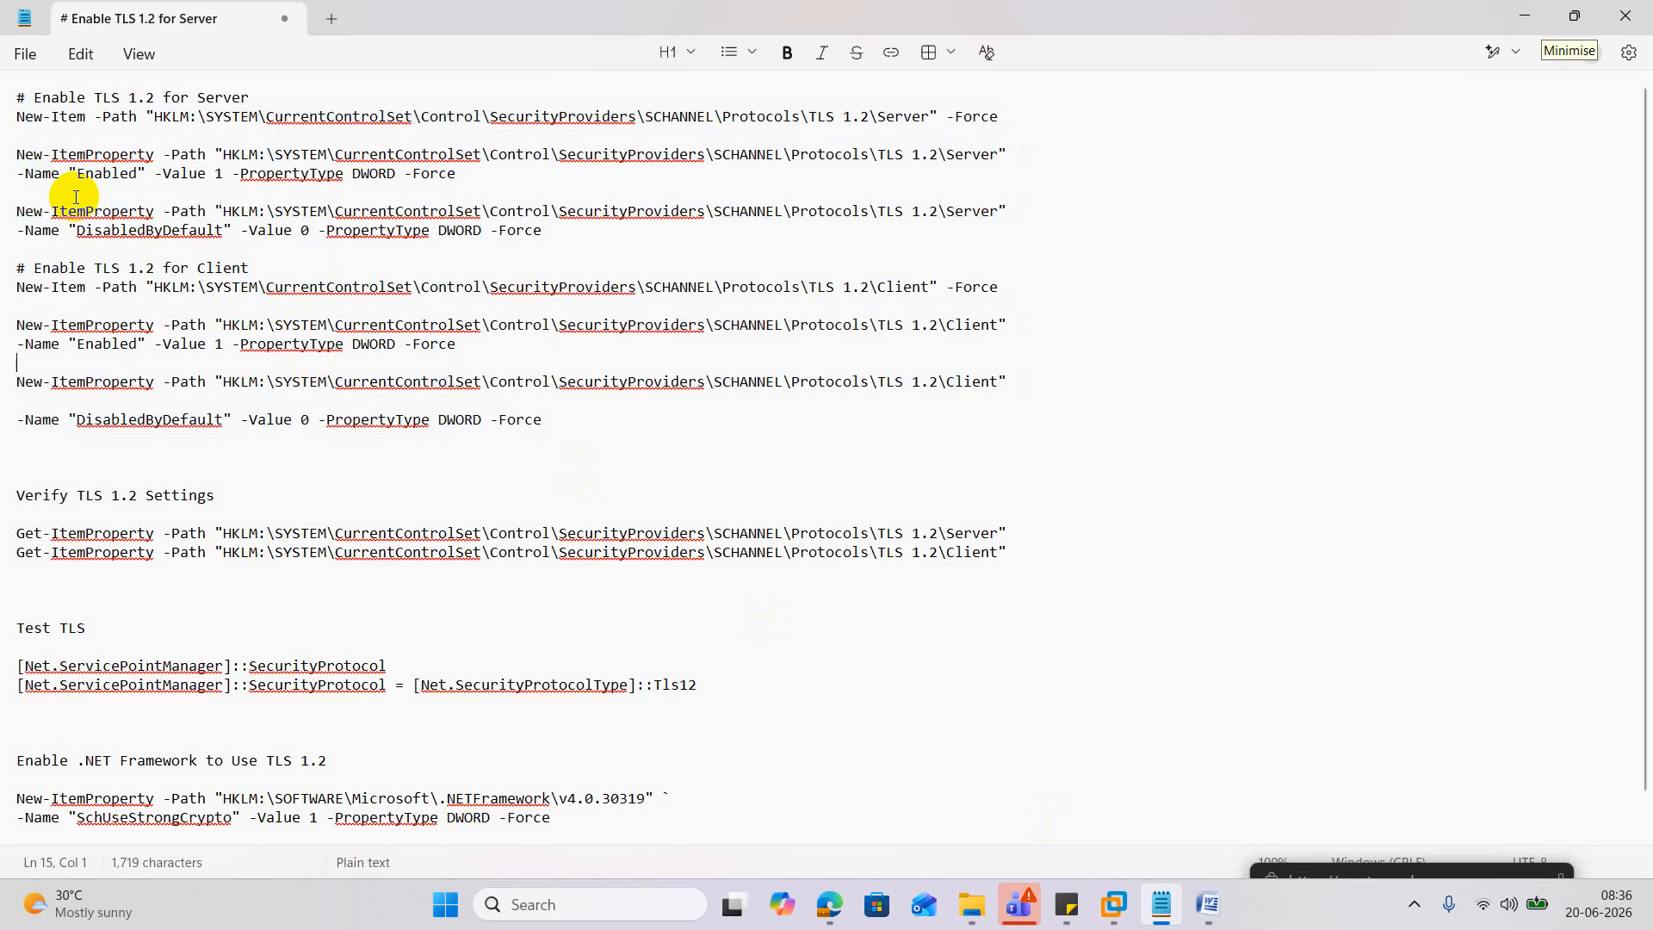
{"action": "left_click", "coordinate": [1067, 440]}
Search the notes for 'name', step through each match, then minimise Notepad.
{"action": "key", "text": "ctrl+f"}
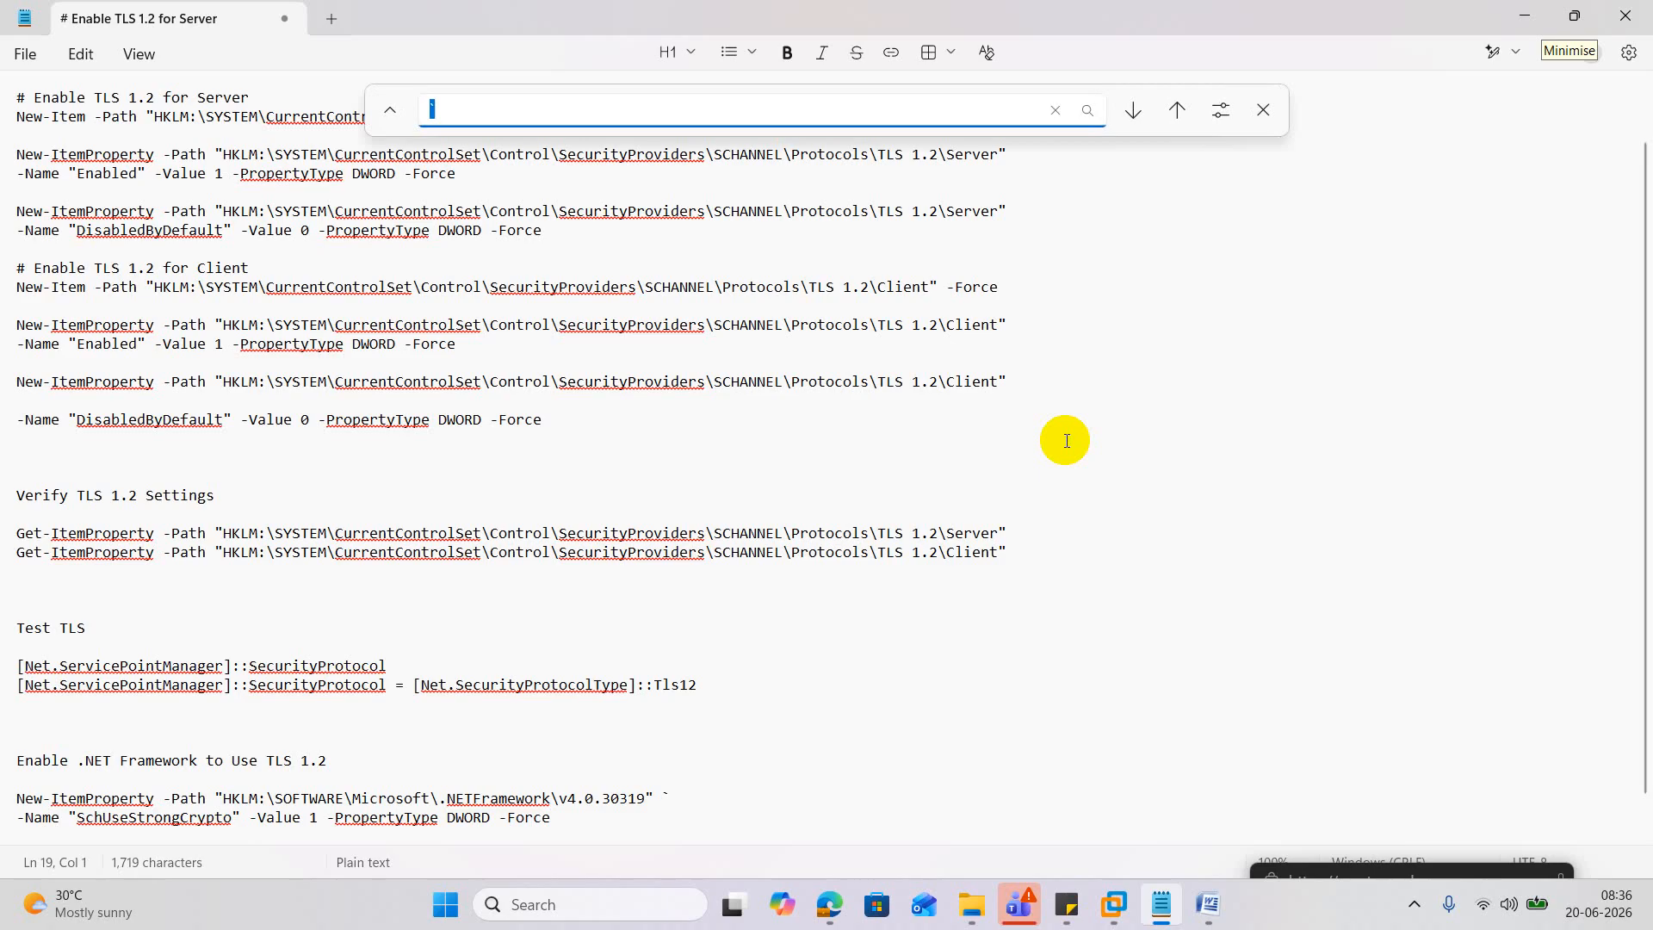
{"action": "type", "text": "name"}
{"action": "key", "text": "Return"}
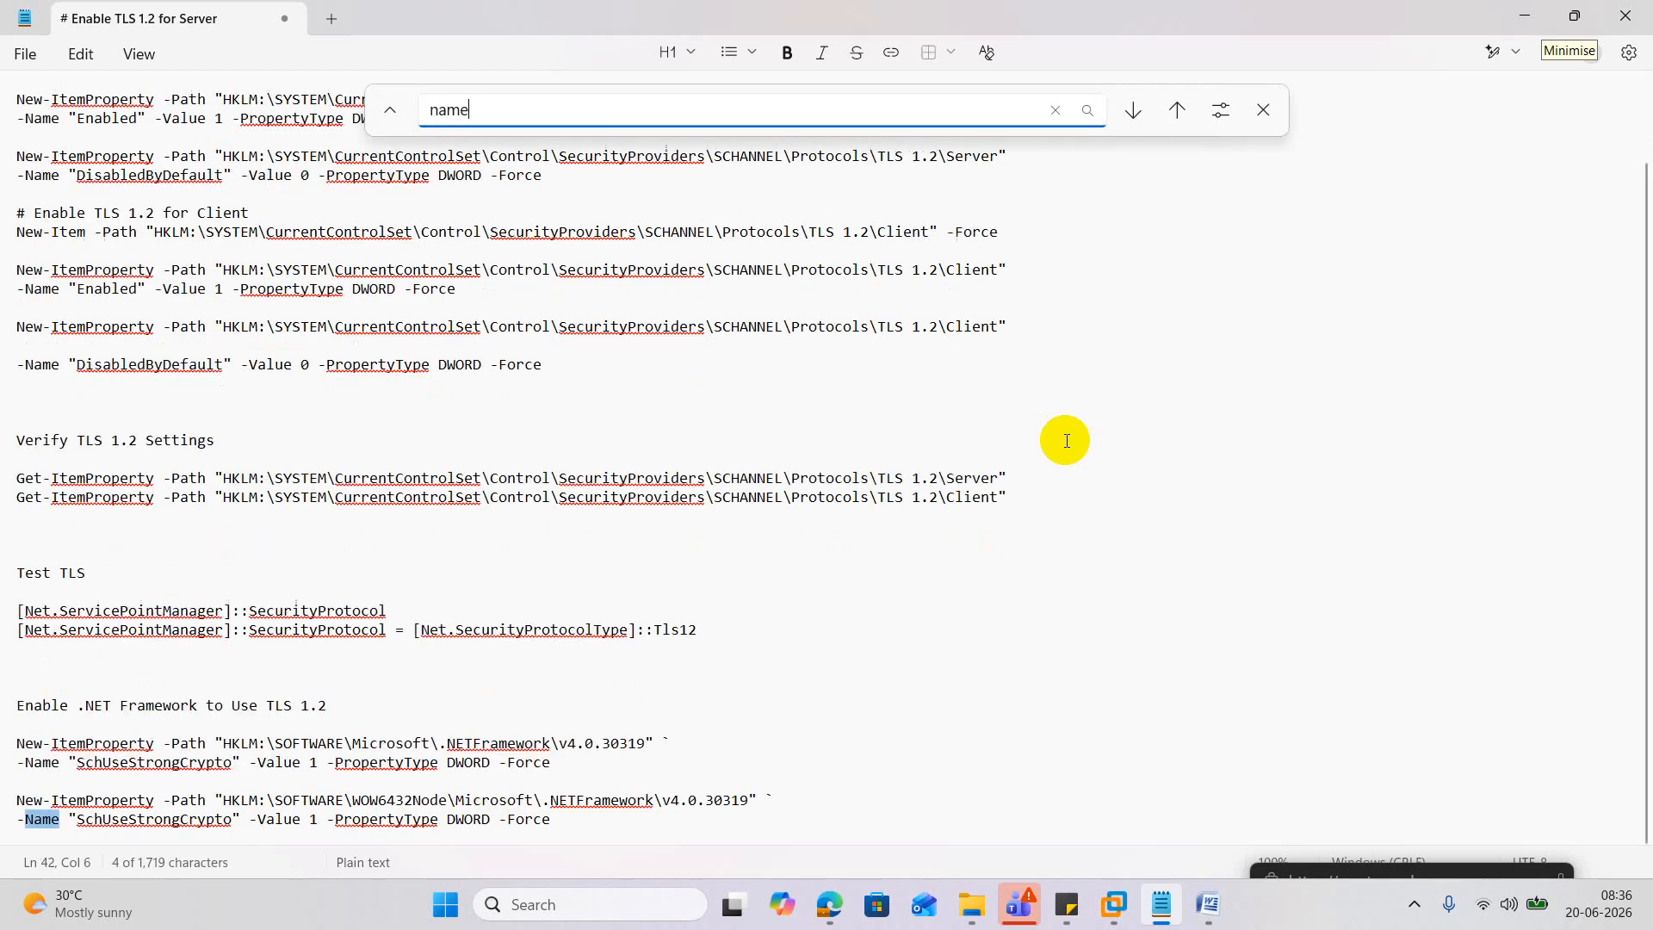
{"action": "key", "text": "Return"}
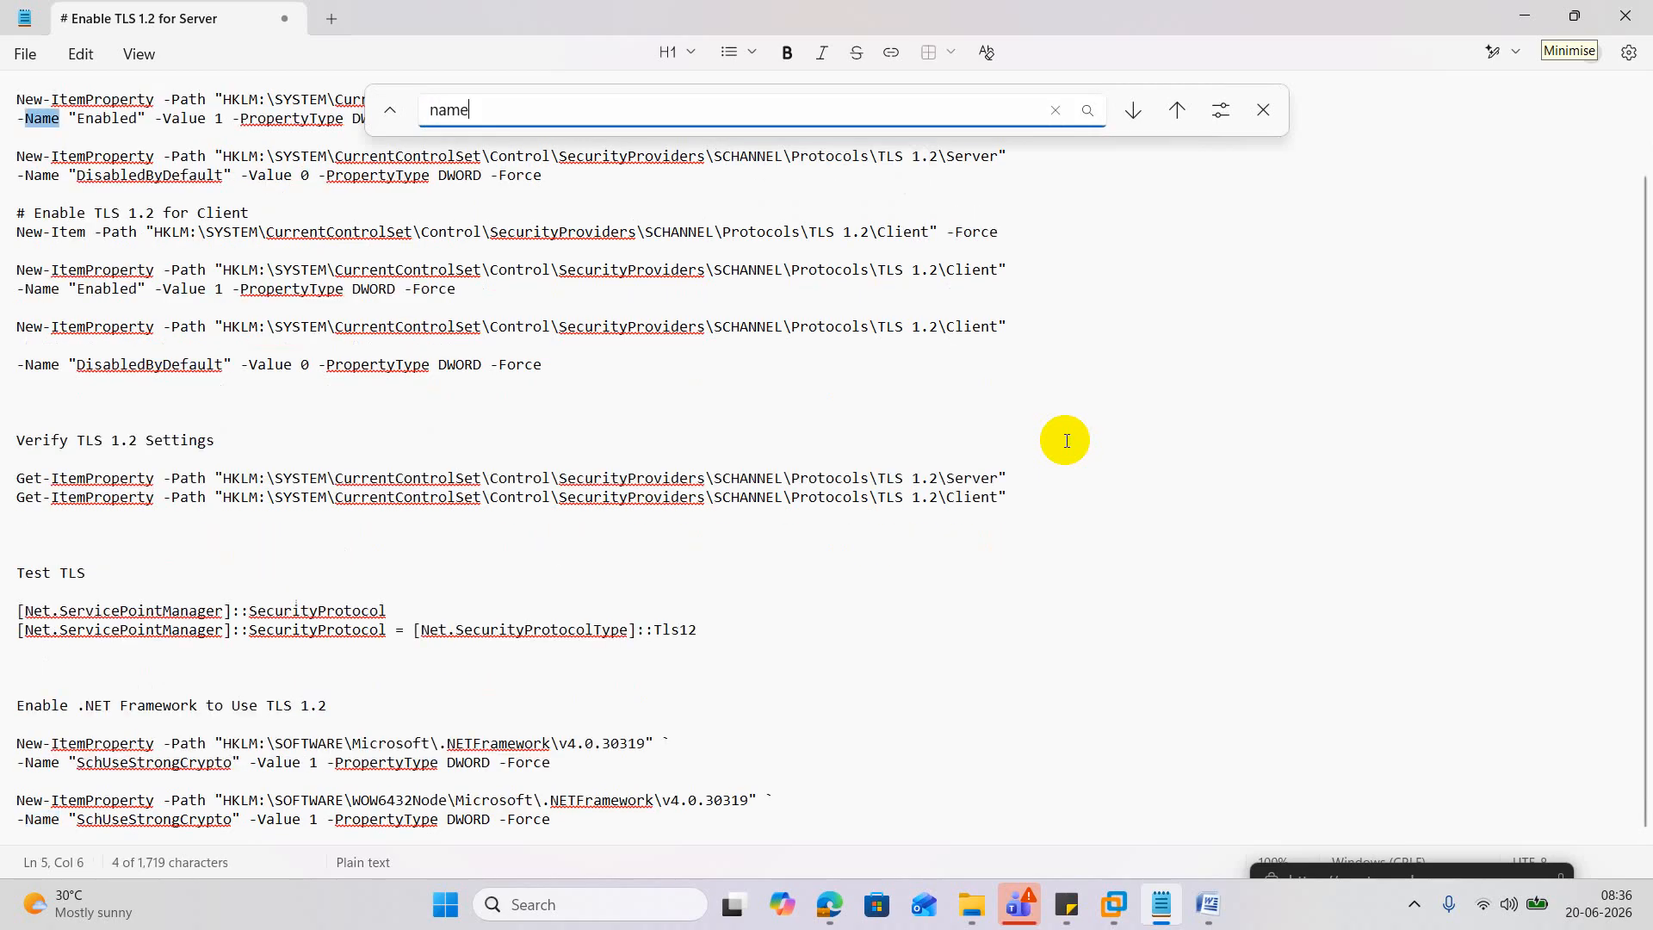
{"action": "left_click", "coordinate": [1273, 111]}
{"action": "scroll", "coordinate": [1067, 292], "scroll_direction": "up", "scroll_amount": 1}
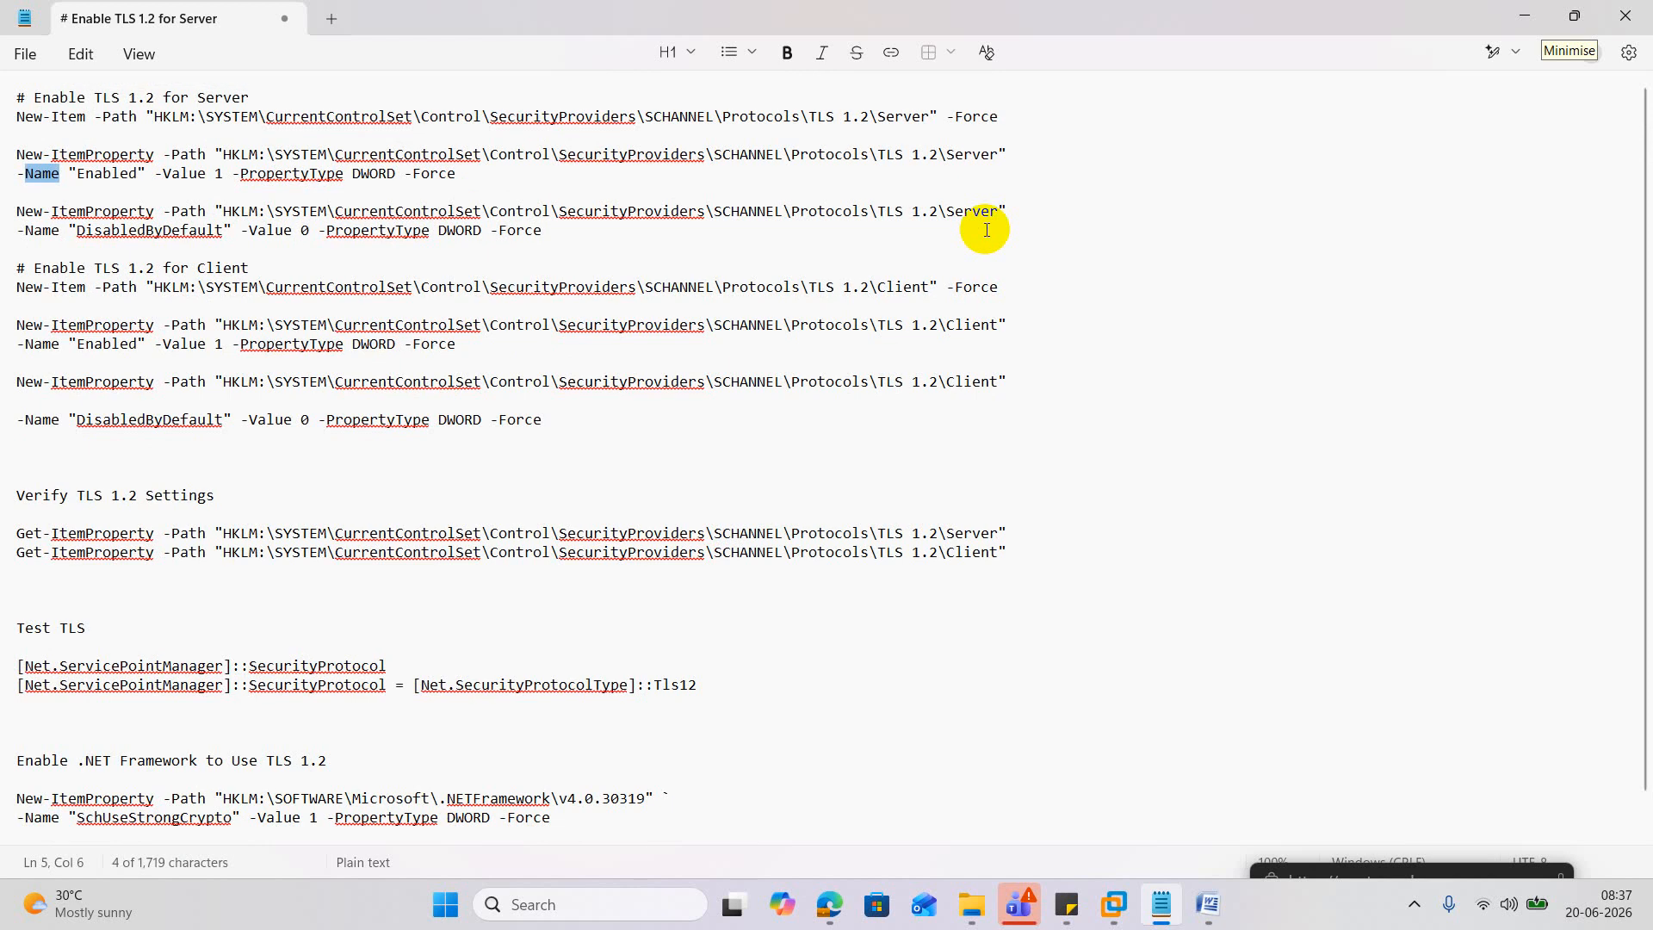
{"action": "left_click", "coordinate": [1523, 16]}
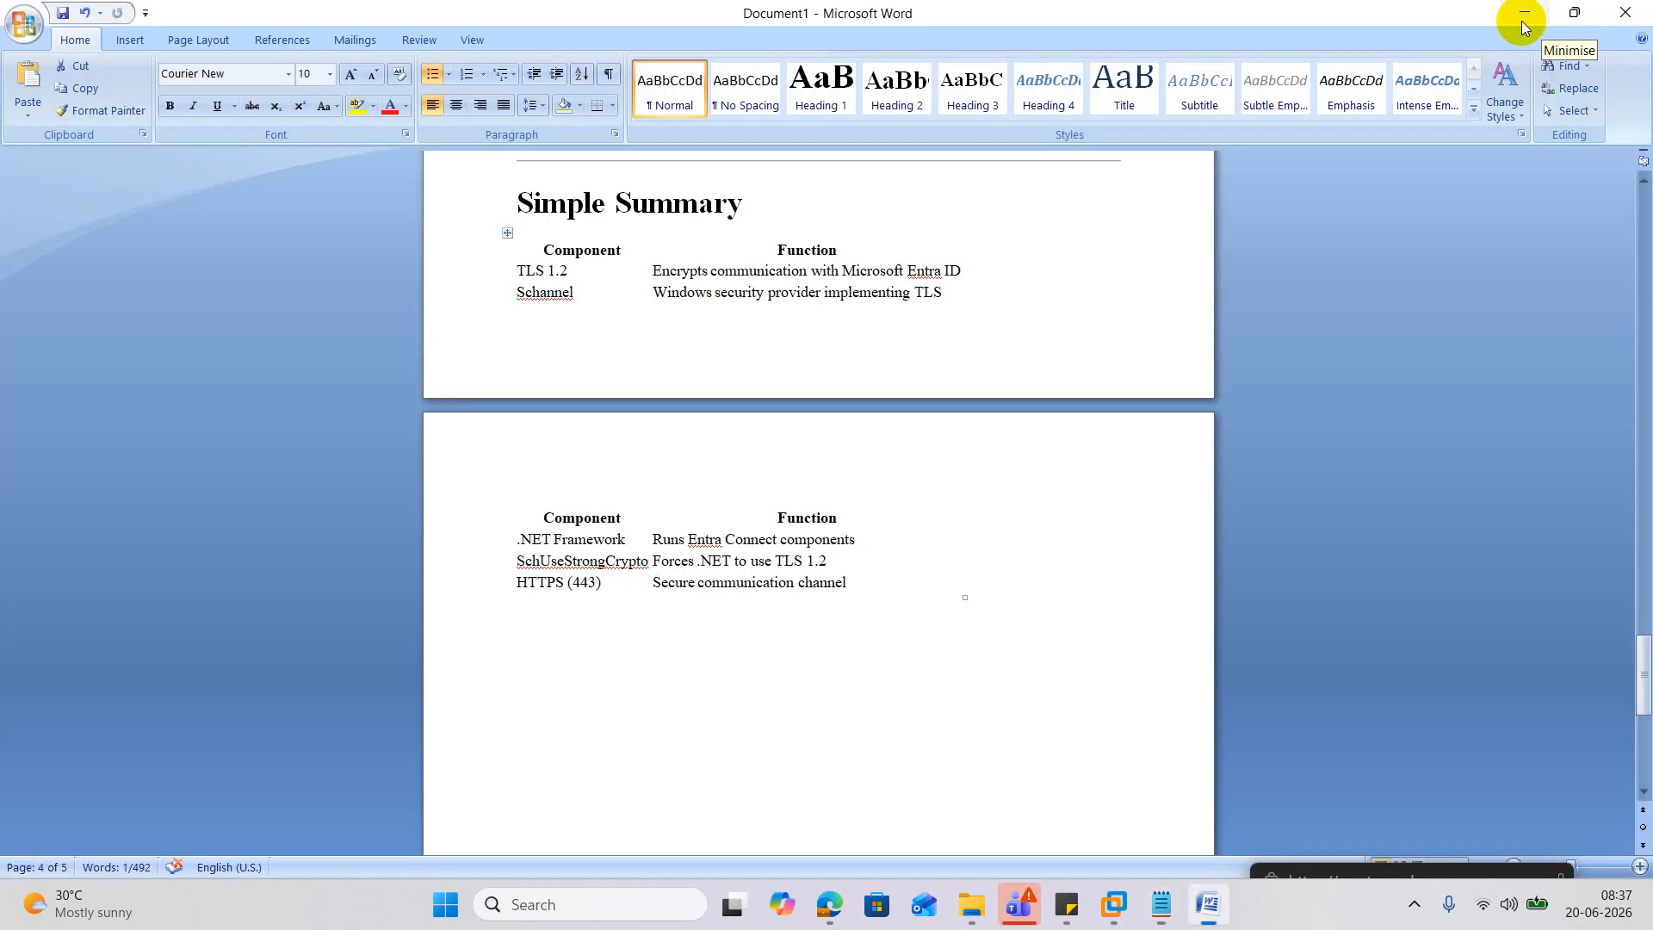
Minimise Word to get back to PowerShell ISE waiting at the Name prompt.
{"action": "left_click", "coordinate": [1524, 13]}
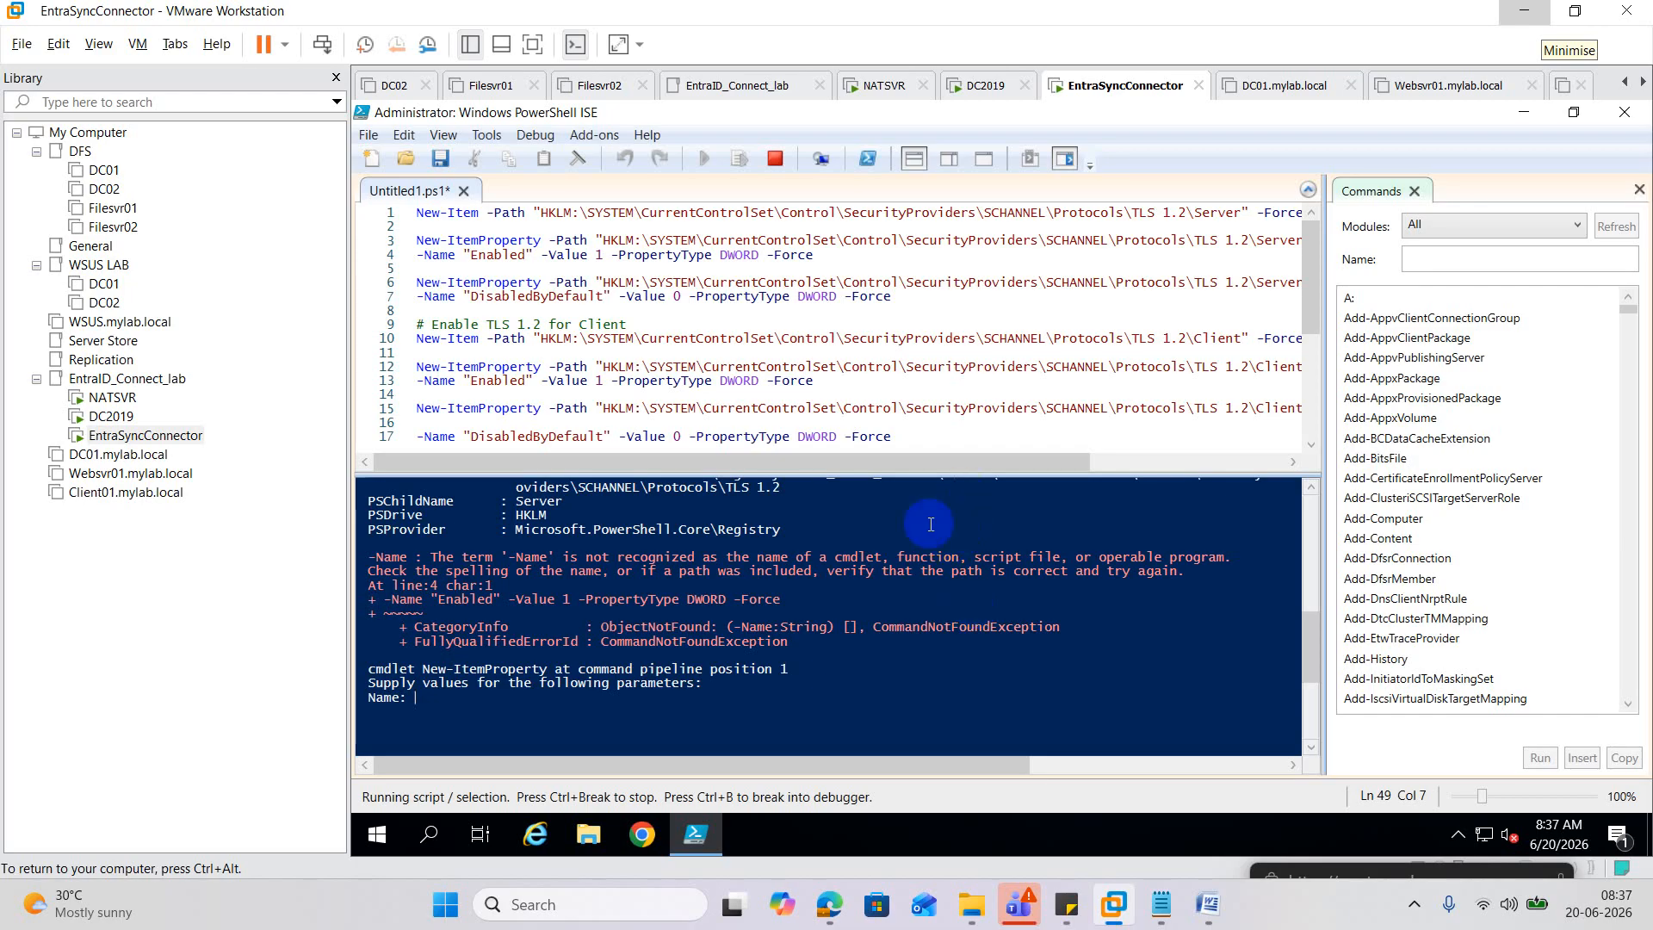
{"action": "scroll", "coordinate": [917, 549], "scroll_direction": "up", "scroll_amount": 1}
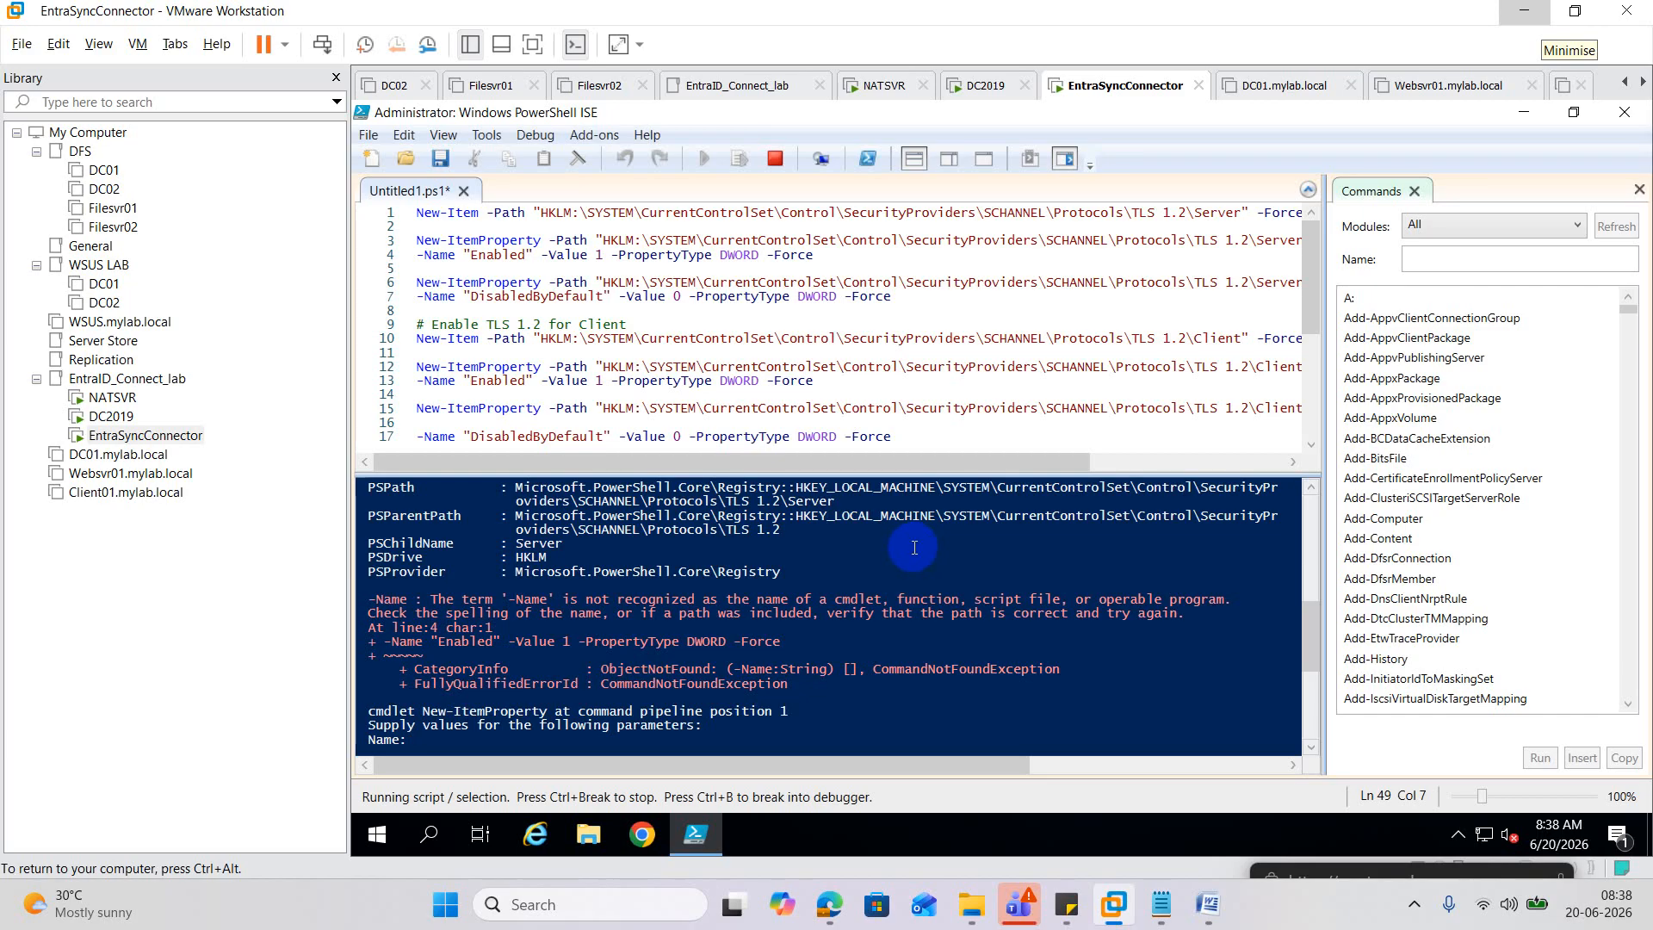
Open the WhatsApp chat and expand the full TLS 1.2 script message.
{"action": "mouse_move", "coordinate": [829, 903]}
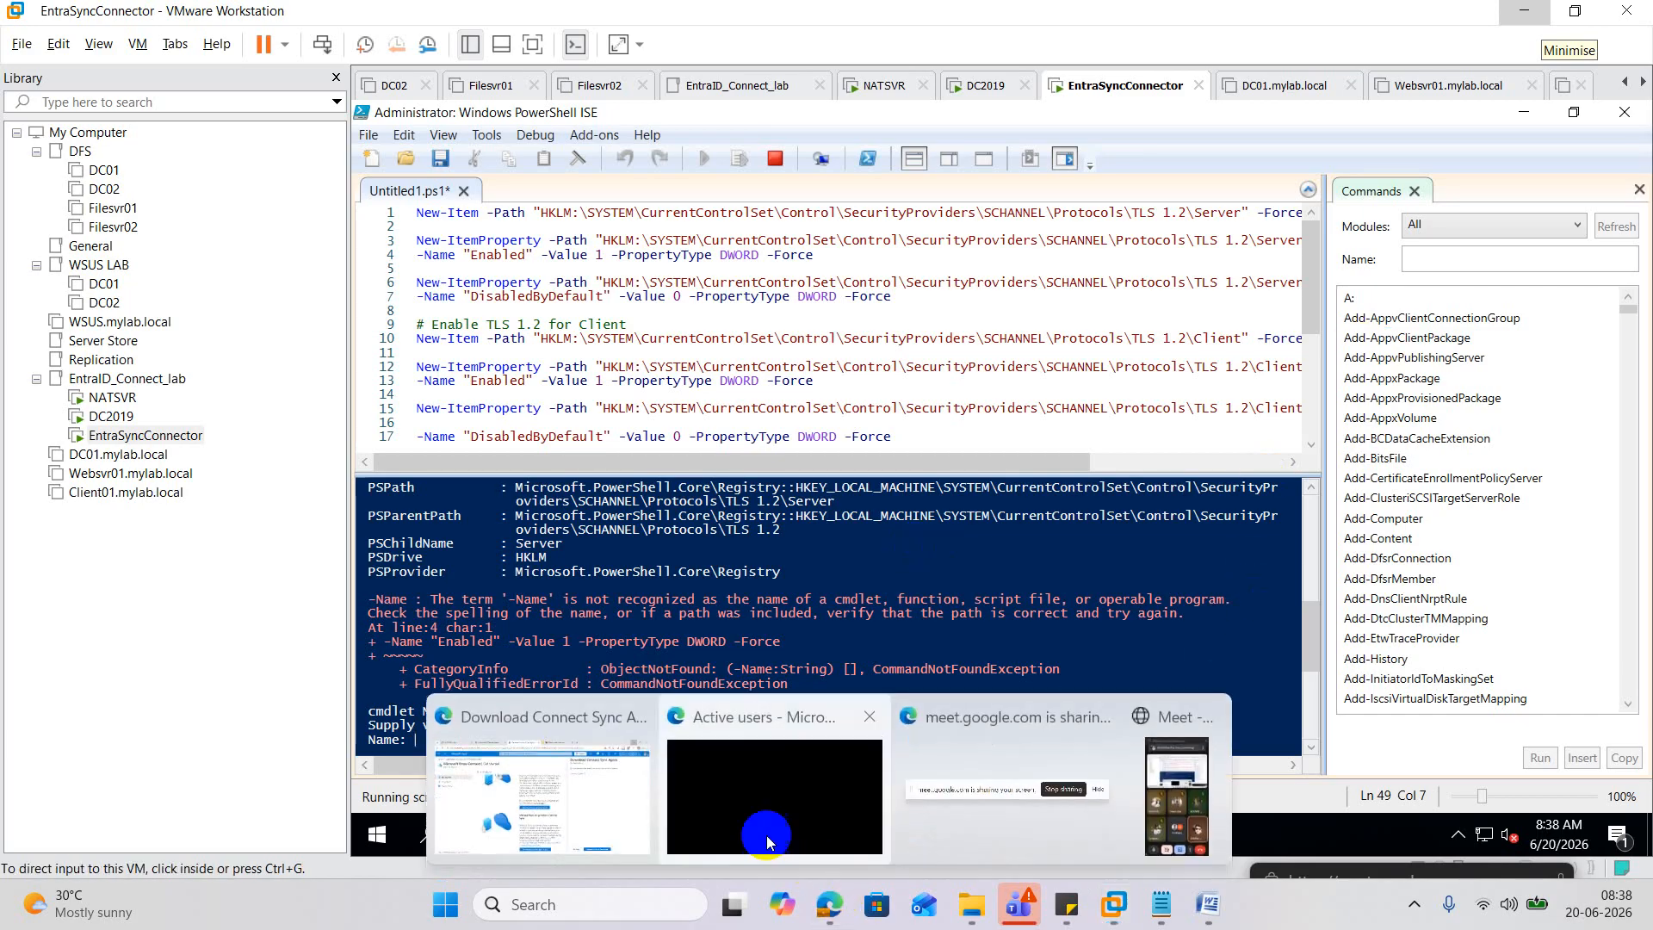
{"action": "left_click", "coordinate": [603, 775]}
{"action": "left_click", "coordinate": [172, 22]}
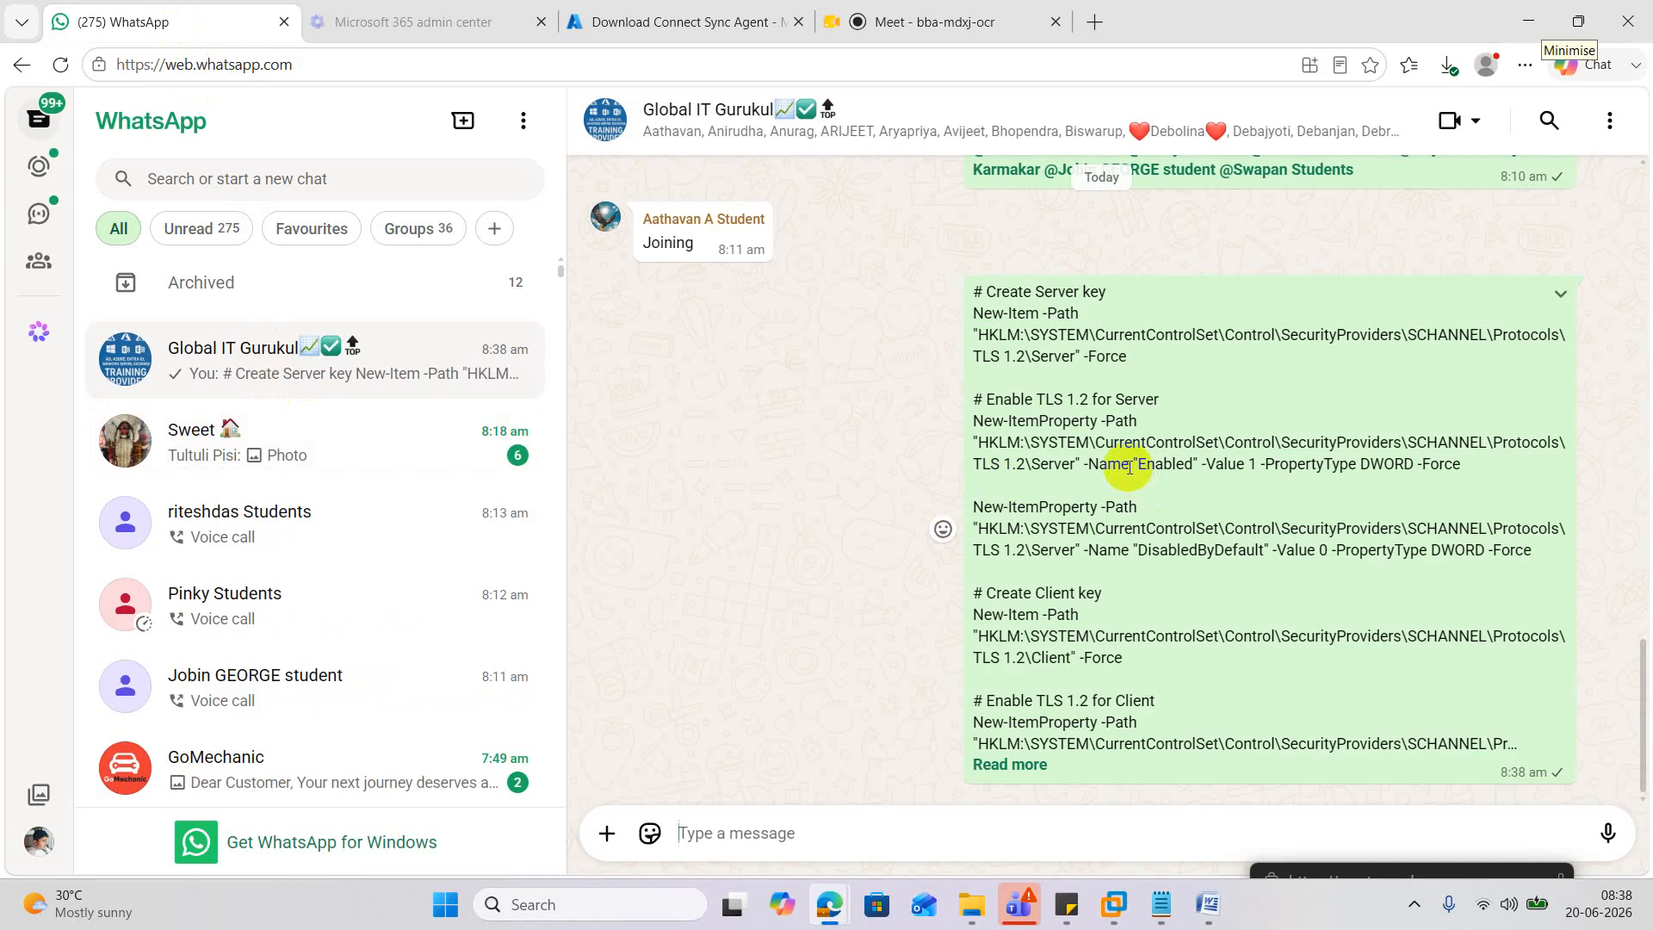
{"action": "left_click", "coordinate": [975, 318]}
{"action": "left_click_drag", "start_coordinate": [975, 318], "coordinate": [1044, 372]}
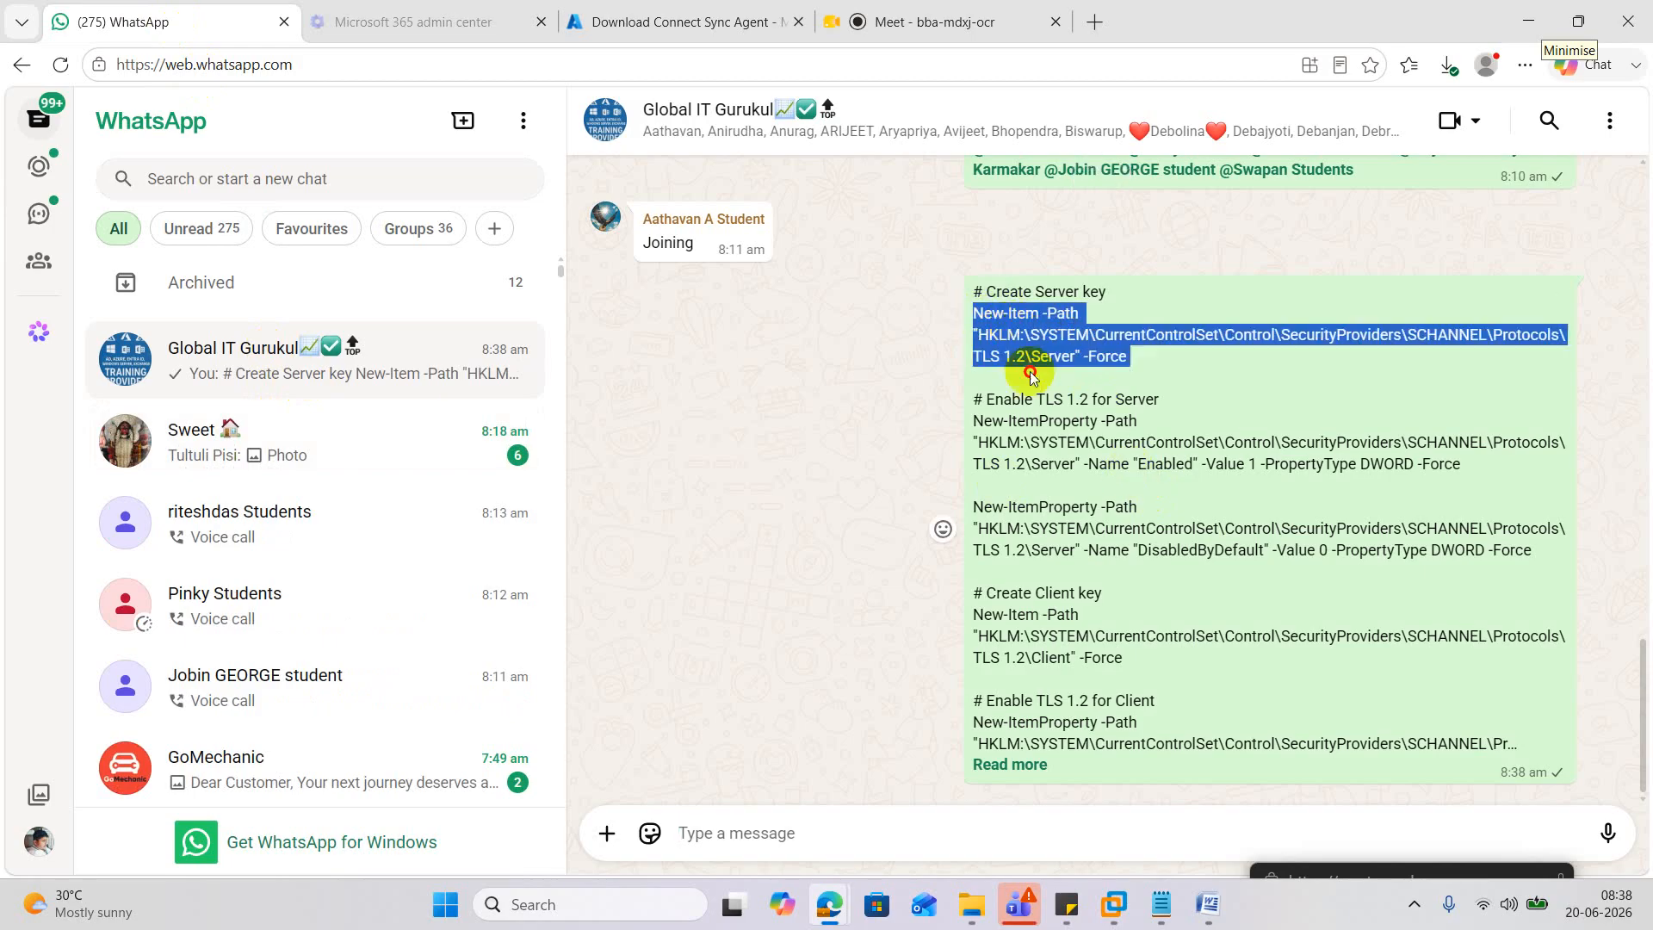
{"action": "left_click_drag", "start_coordinate": [978, 289], "coordinate": [1227, 742]}
{"action": "left_click", "coordinate": [1012, 764]}
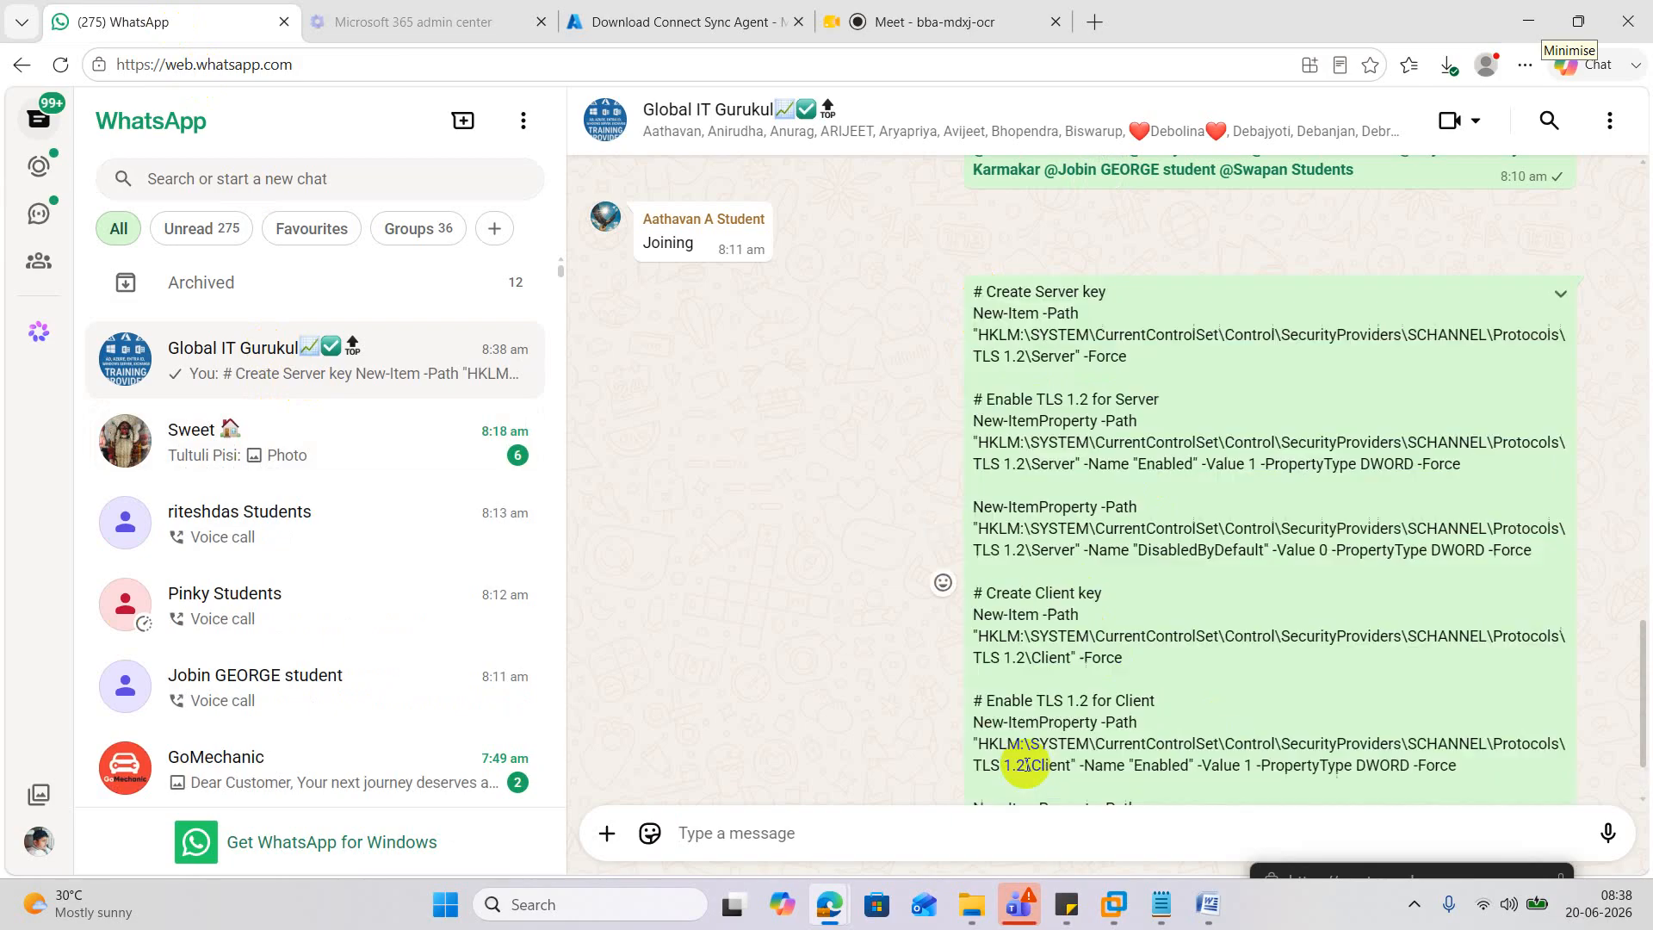
Copy the entire TLS 1.2 script, then minimise the browser.
{"action": "scroll", "coordinate": [1125, 579], "scroll_direction": "down", "scroll_amount": 1}
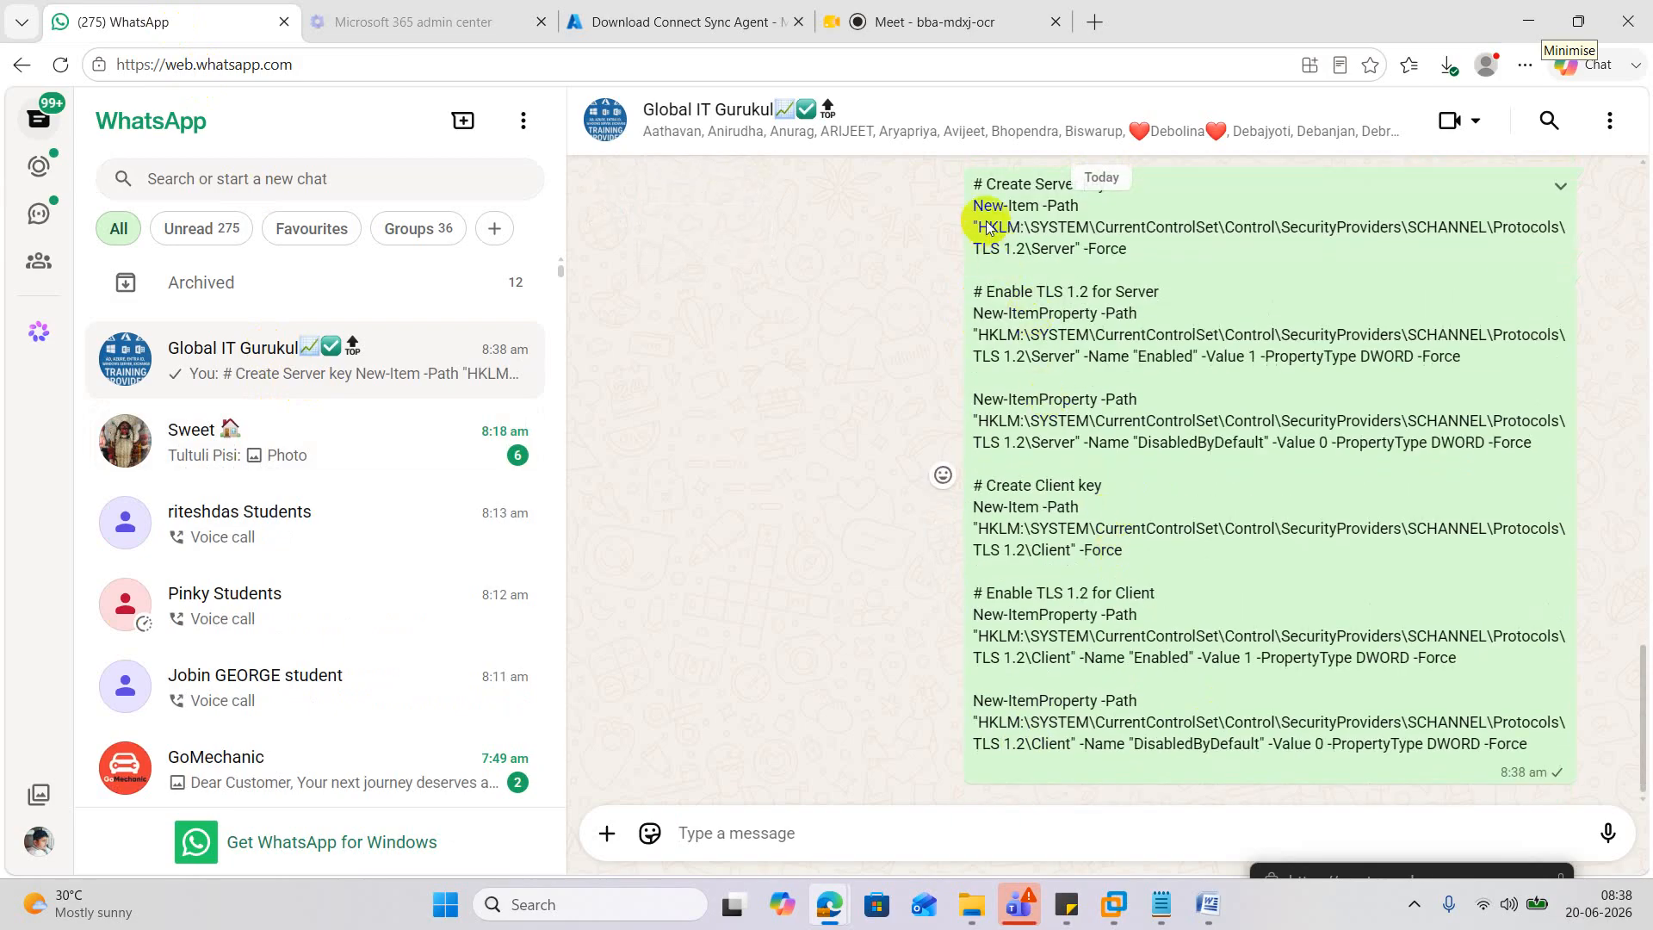
{"action": "left_click_drag", "start_coordinate": [972, 183], "coordinate": [1558, 756]}
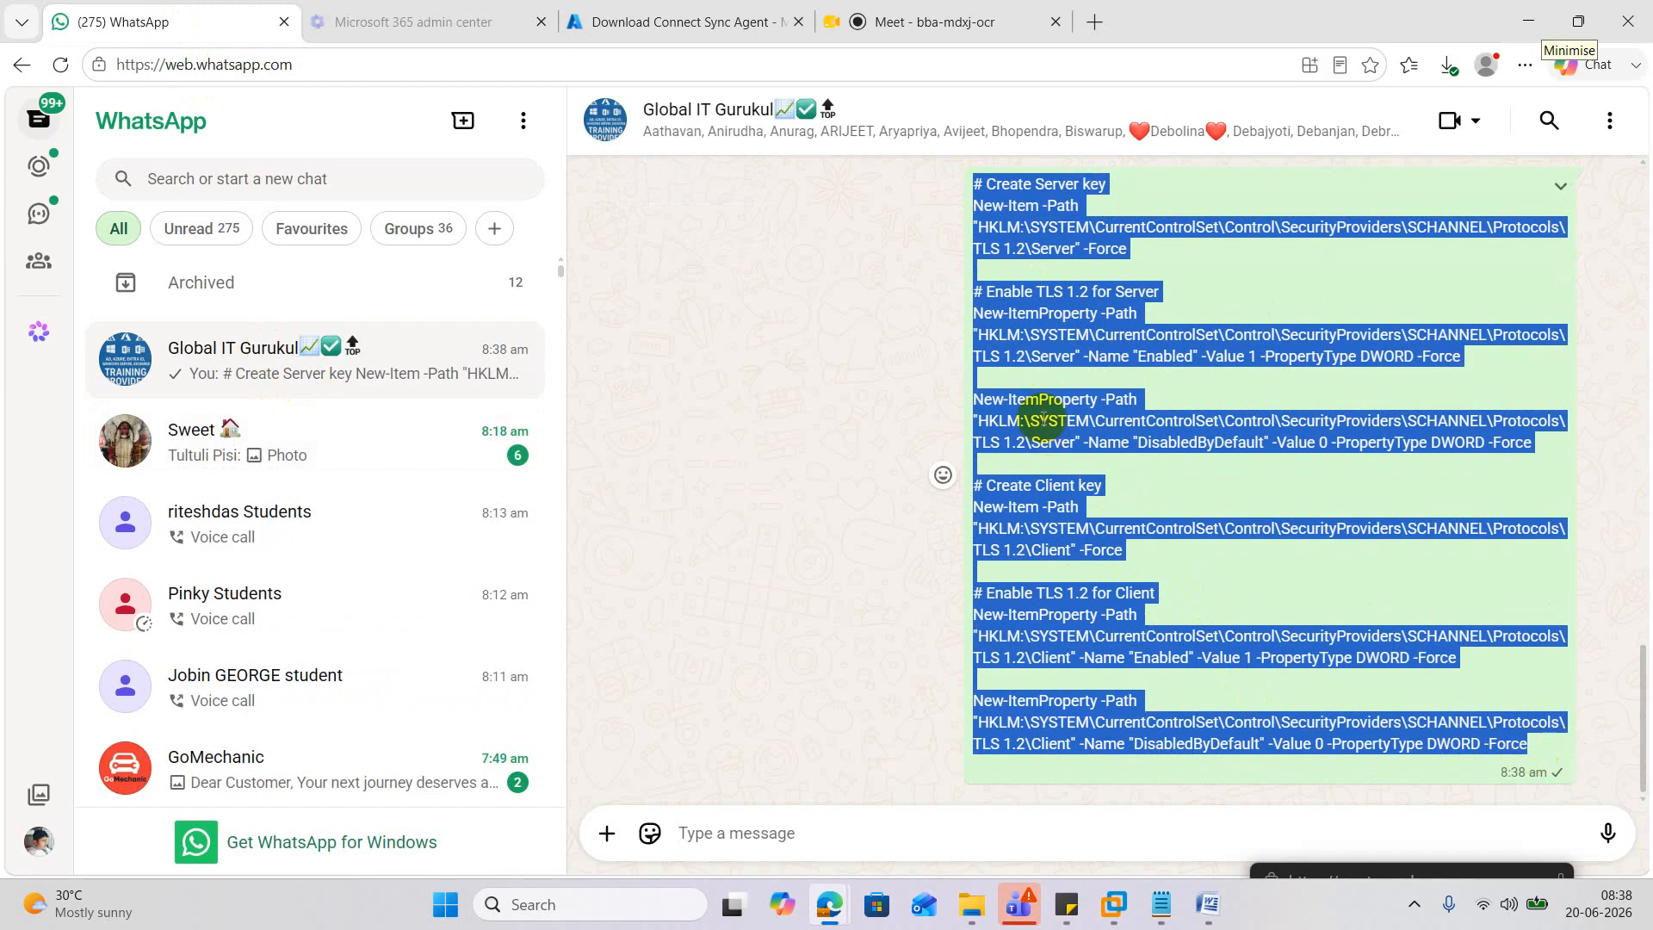
{"action": "right_click", "coordinate": [1044, 417]}
{"action": "left_click", "coordinate": [1099, 443]}
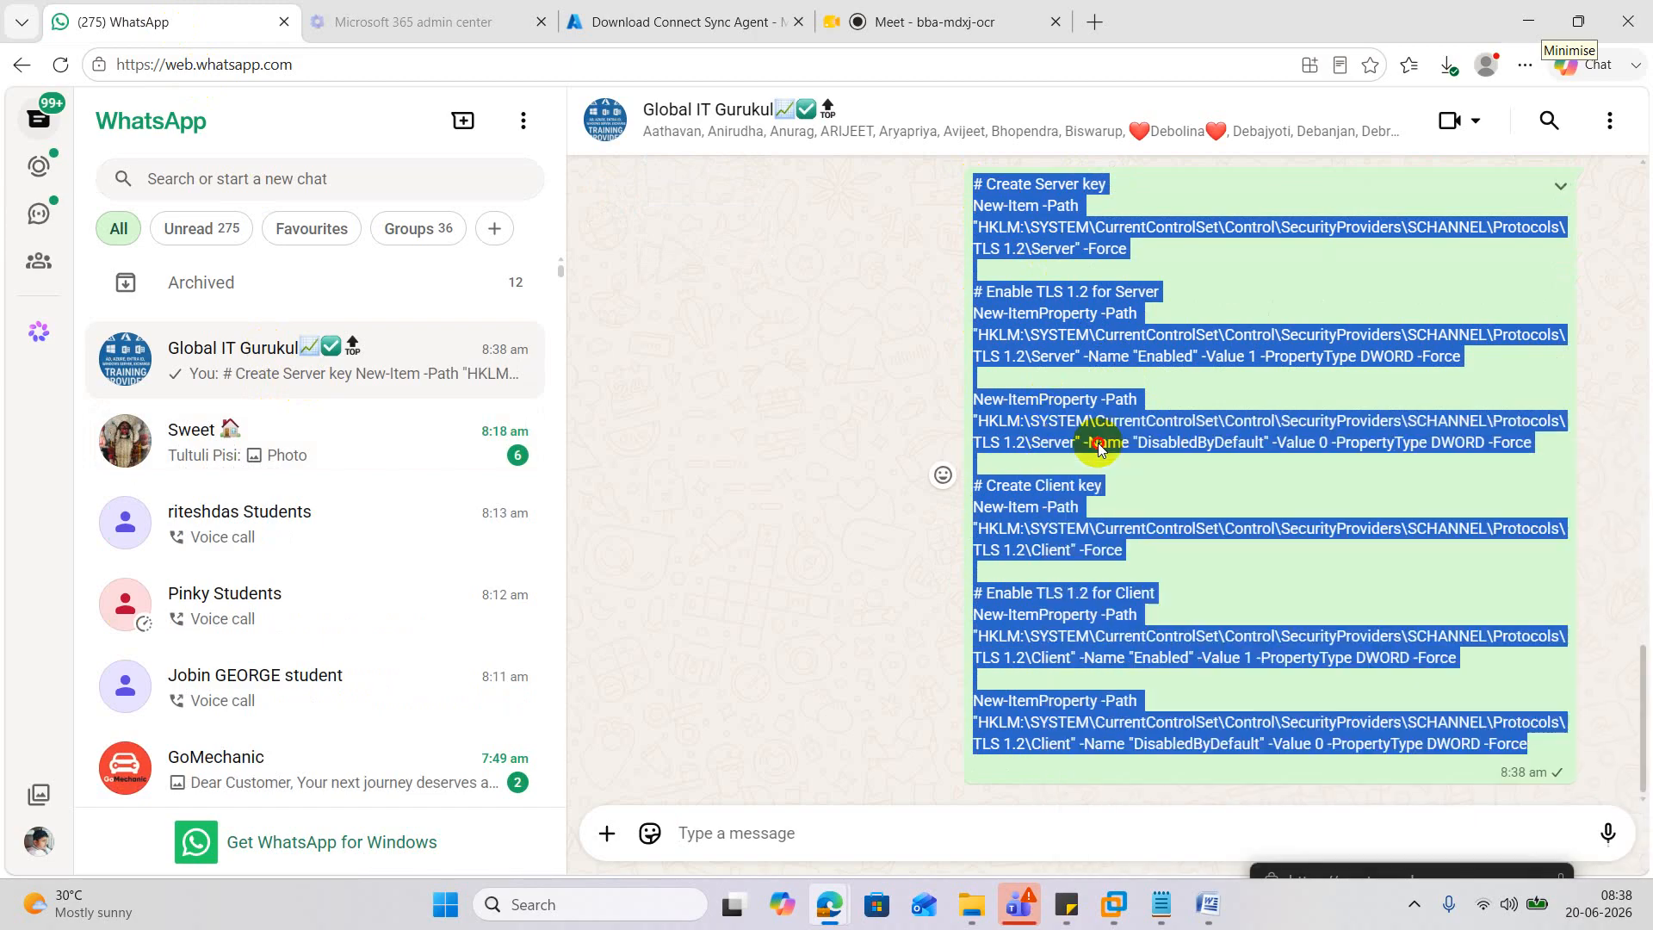
{"action": "left_click", "coordinate": [1530, 21]}
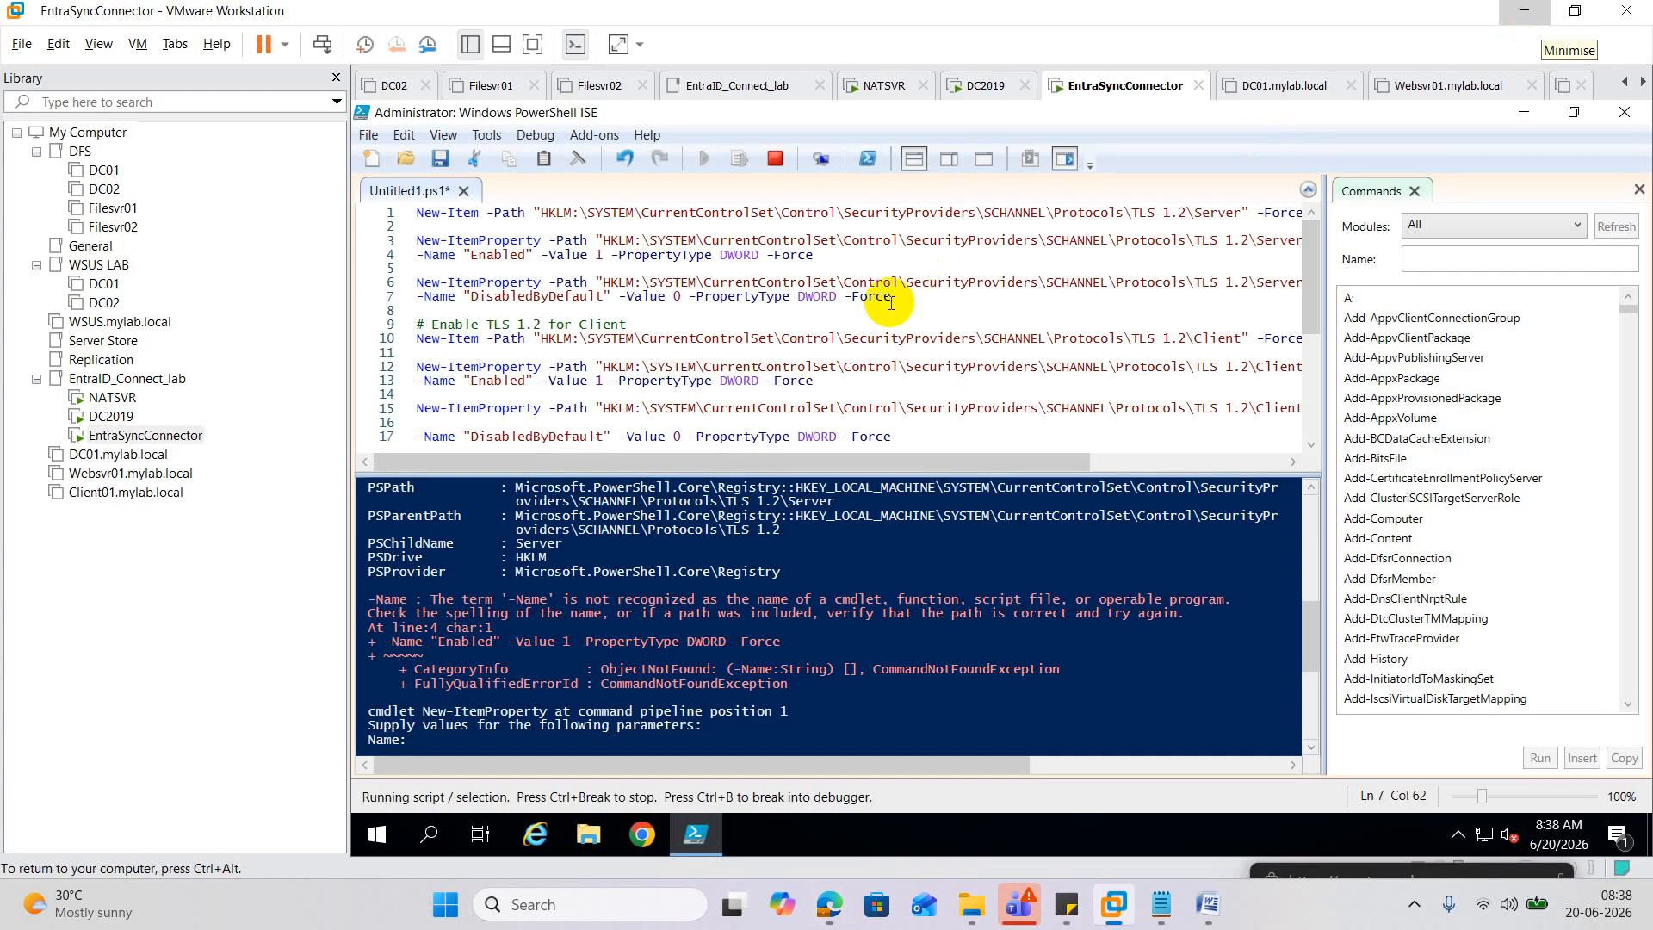
Empty the ISE editor, stop the script stuck at the Name prompt, and clear the console with cls.
{"action": "key", "text": "ctrl+a"}
{"action": "key", "text": "Delete"}
{"action": "left_click", "coordinate": [925, 708]}
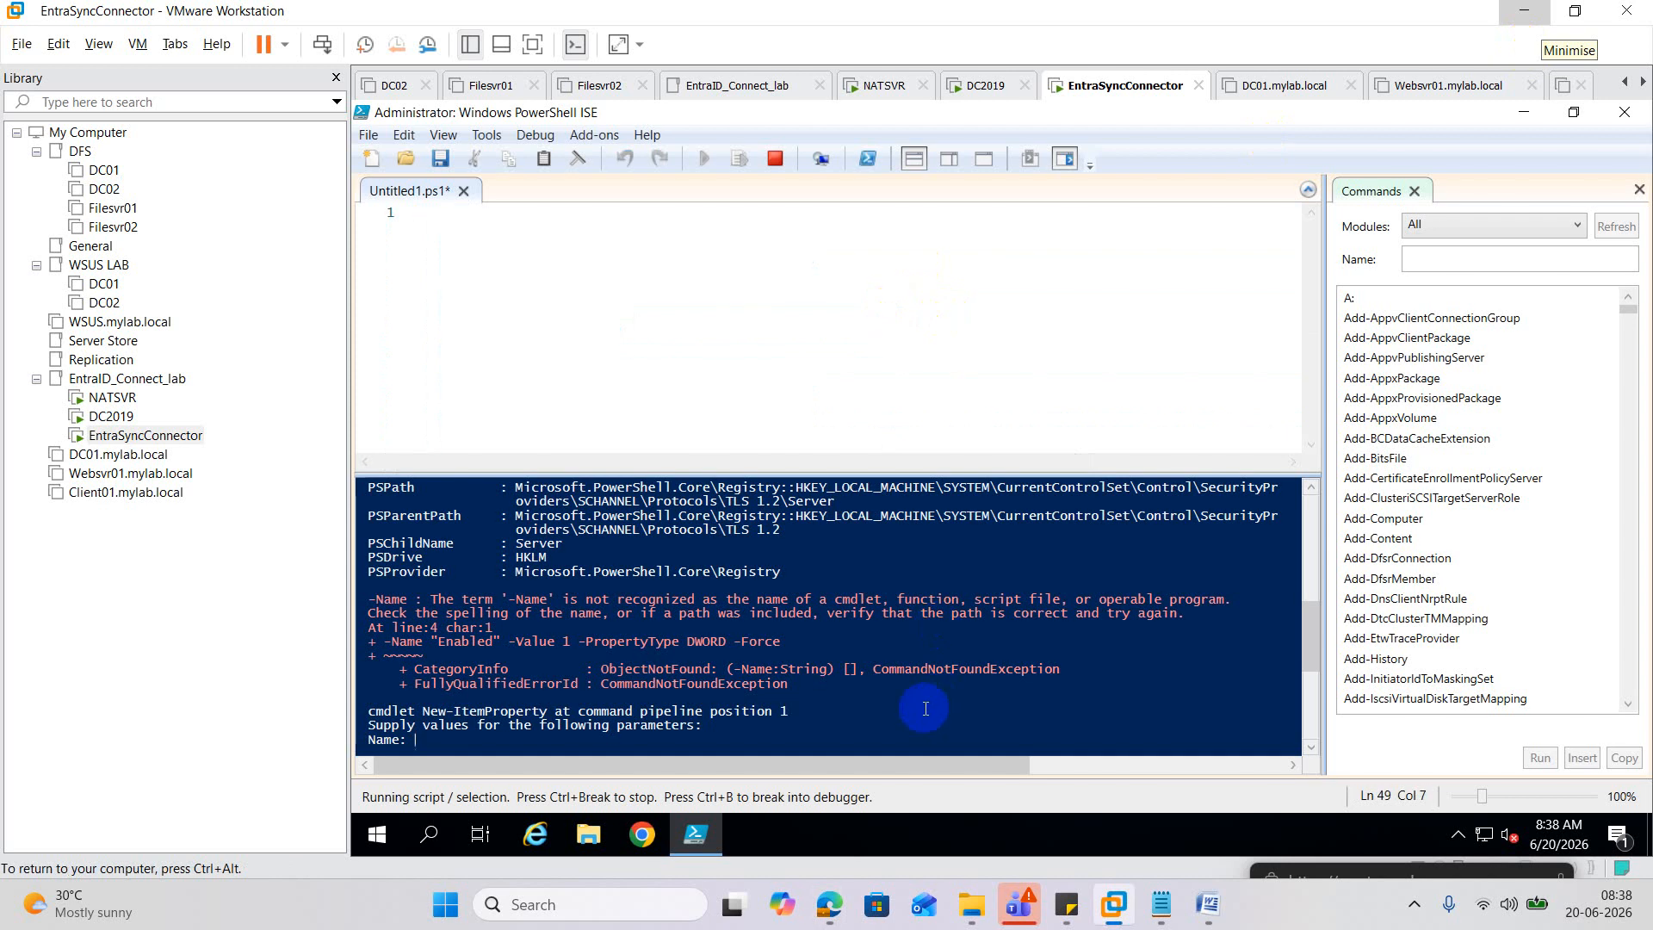
{"action": "key", "text": "ctrl+Break"}
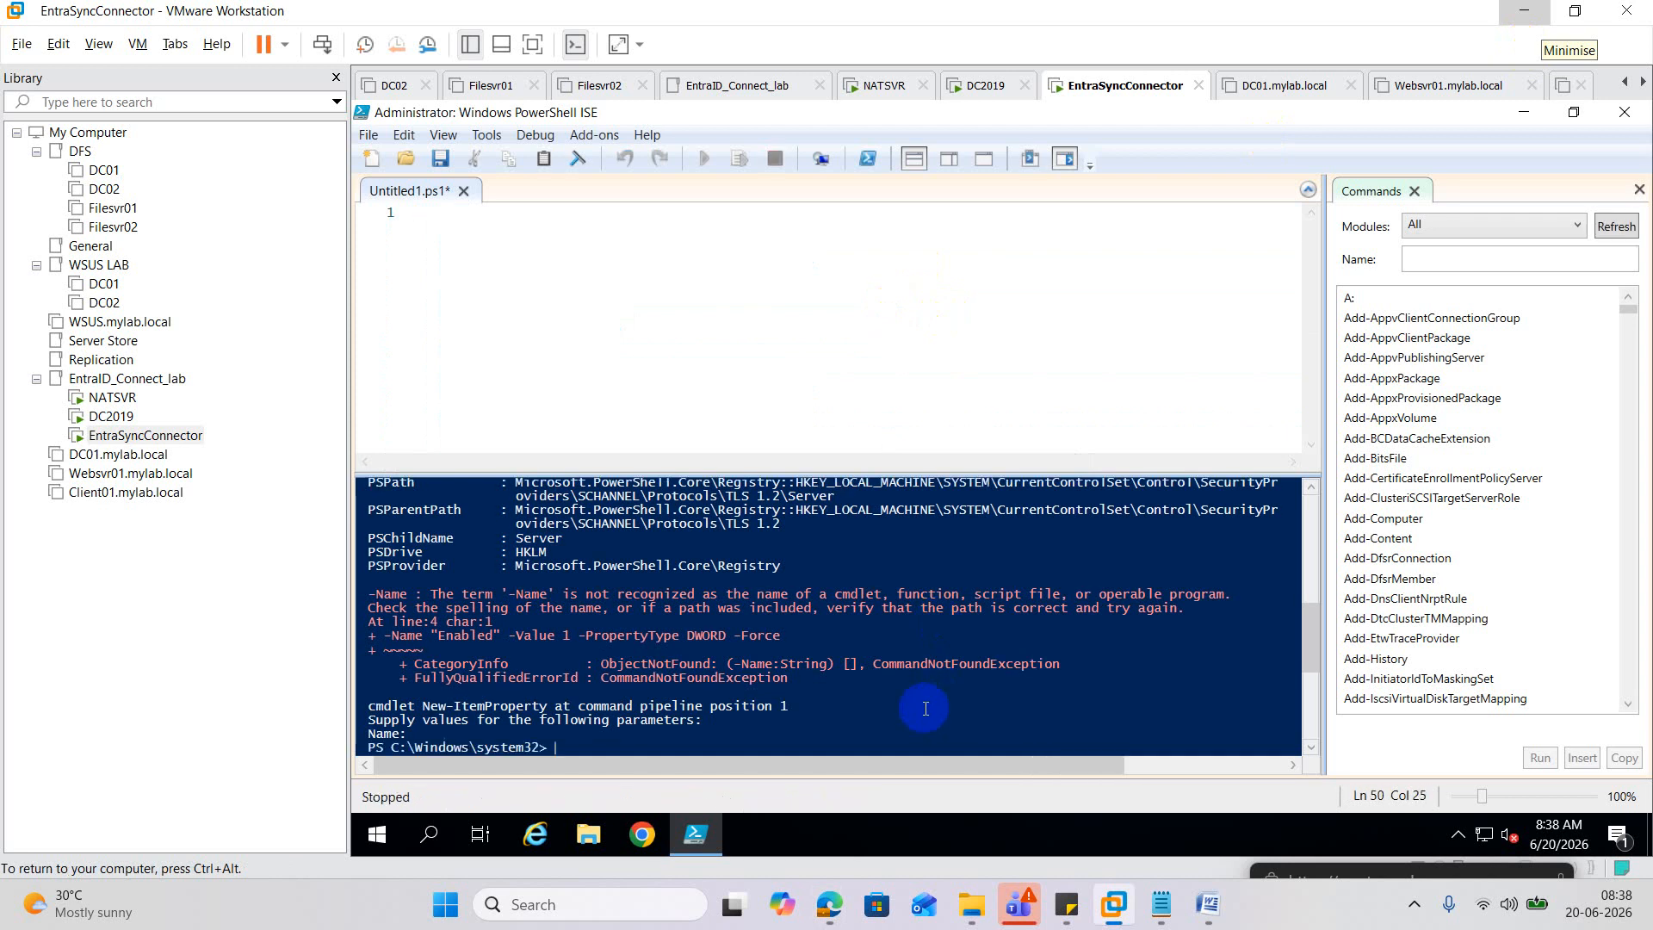
{"action": "type", "text": "cls"}
{"action": "key", "text": "Return"}
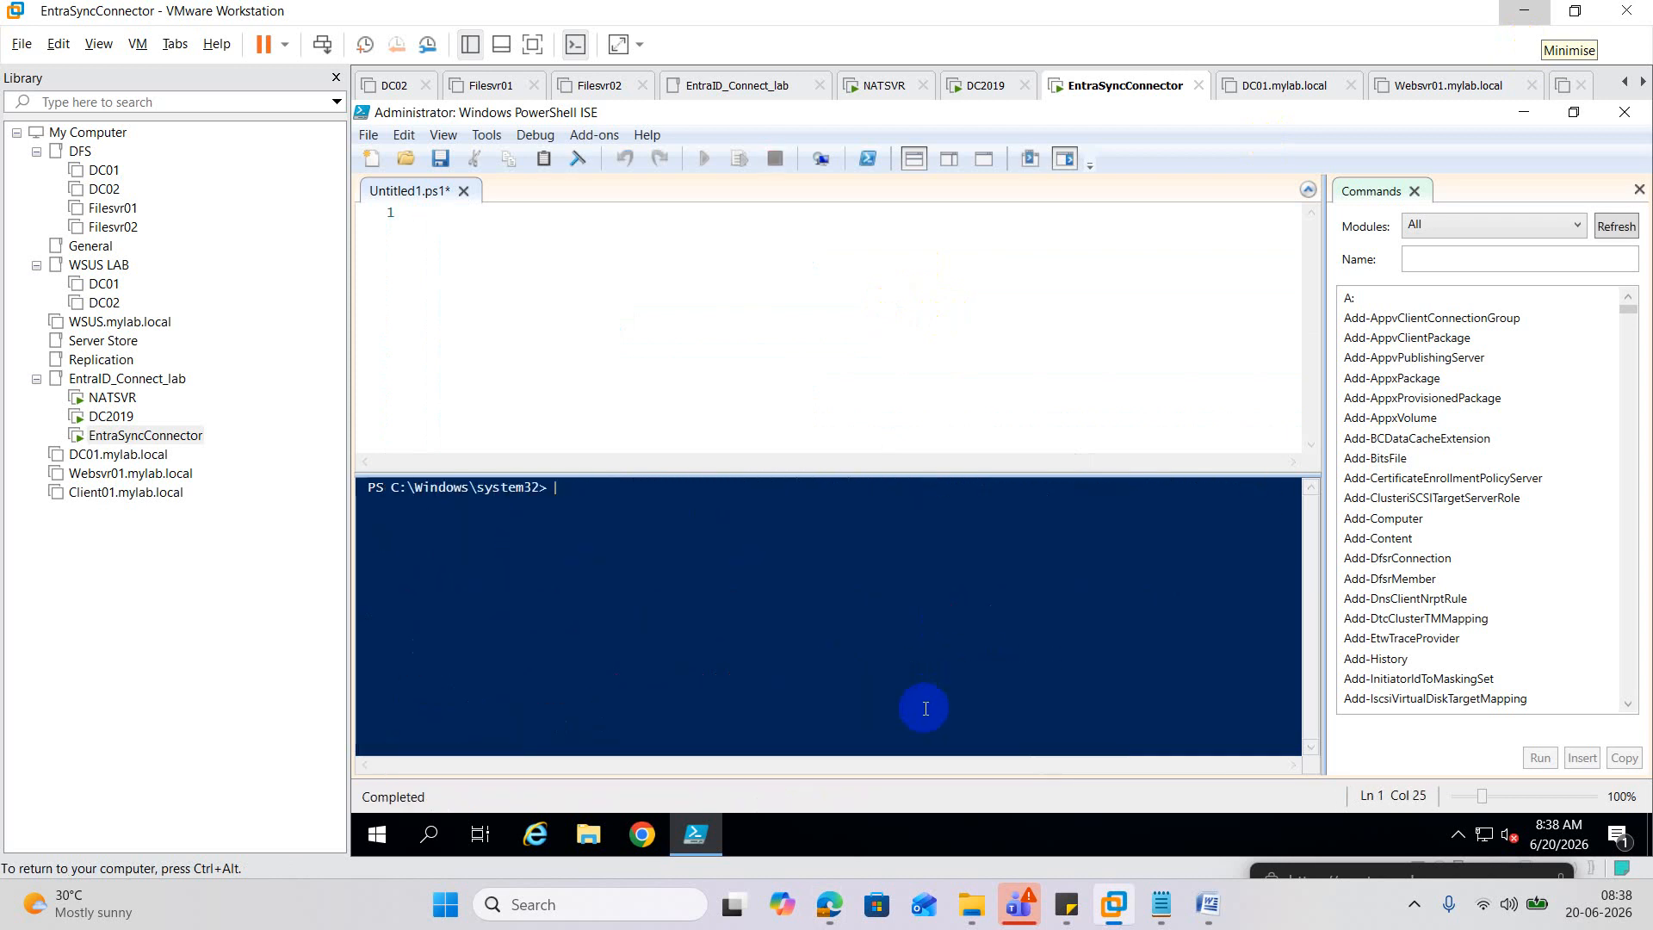
{"action": "left_click", "coordinate": [563, 229]}
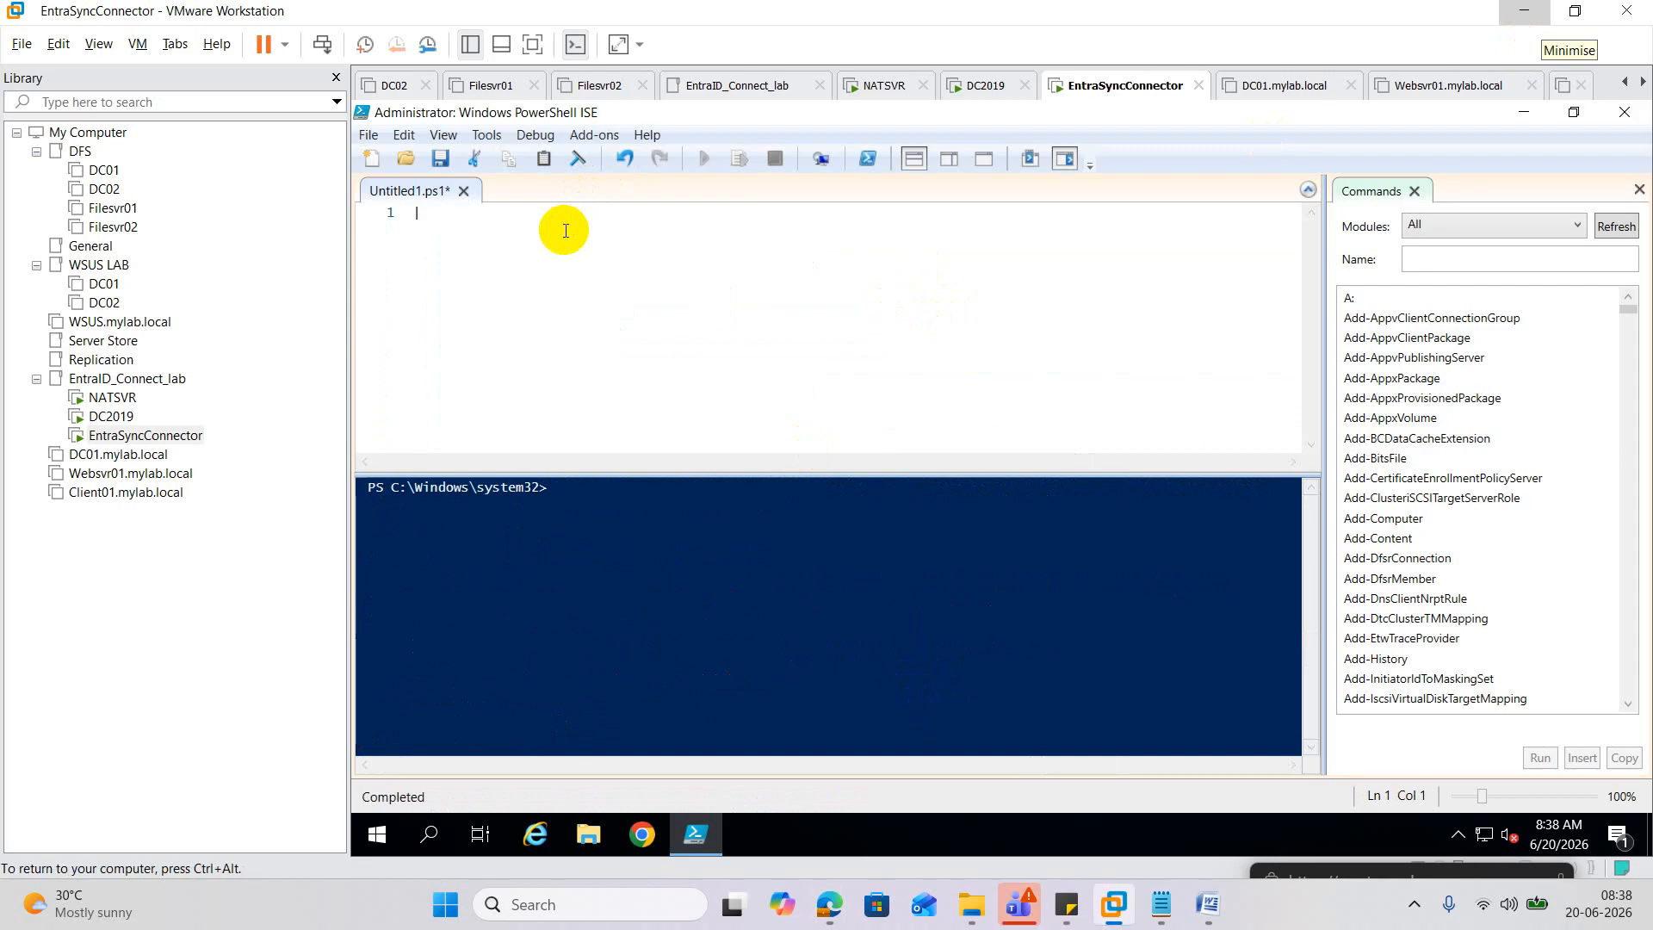
{"action": "type", "text": "Name:"}
{"action": "key", "text": "ctrl+a"}
{"action": "key", "text": "BackSpace"}
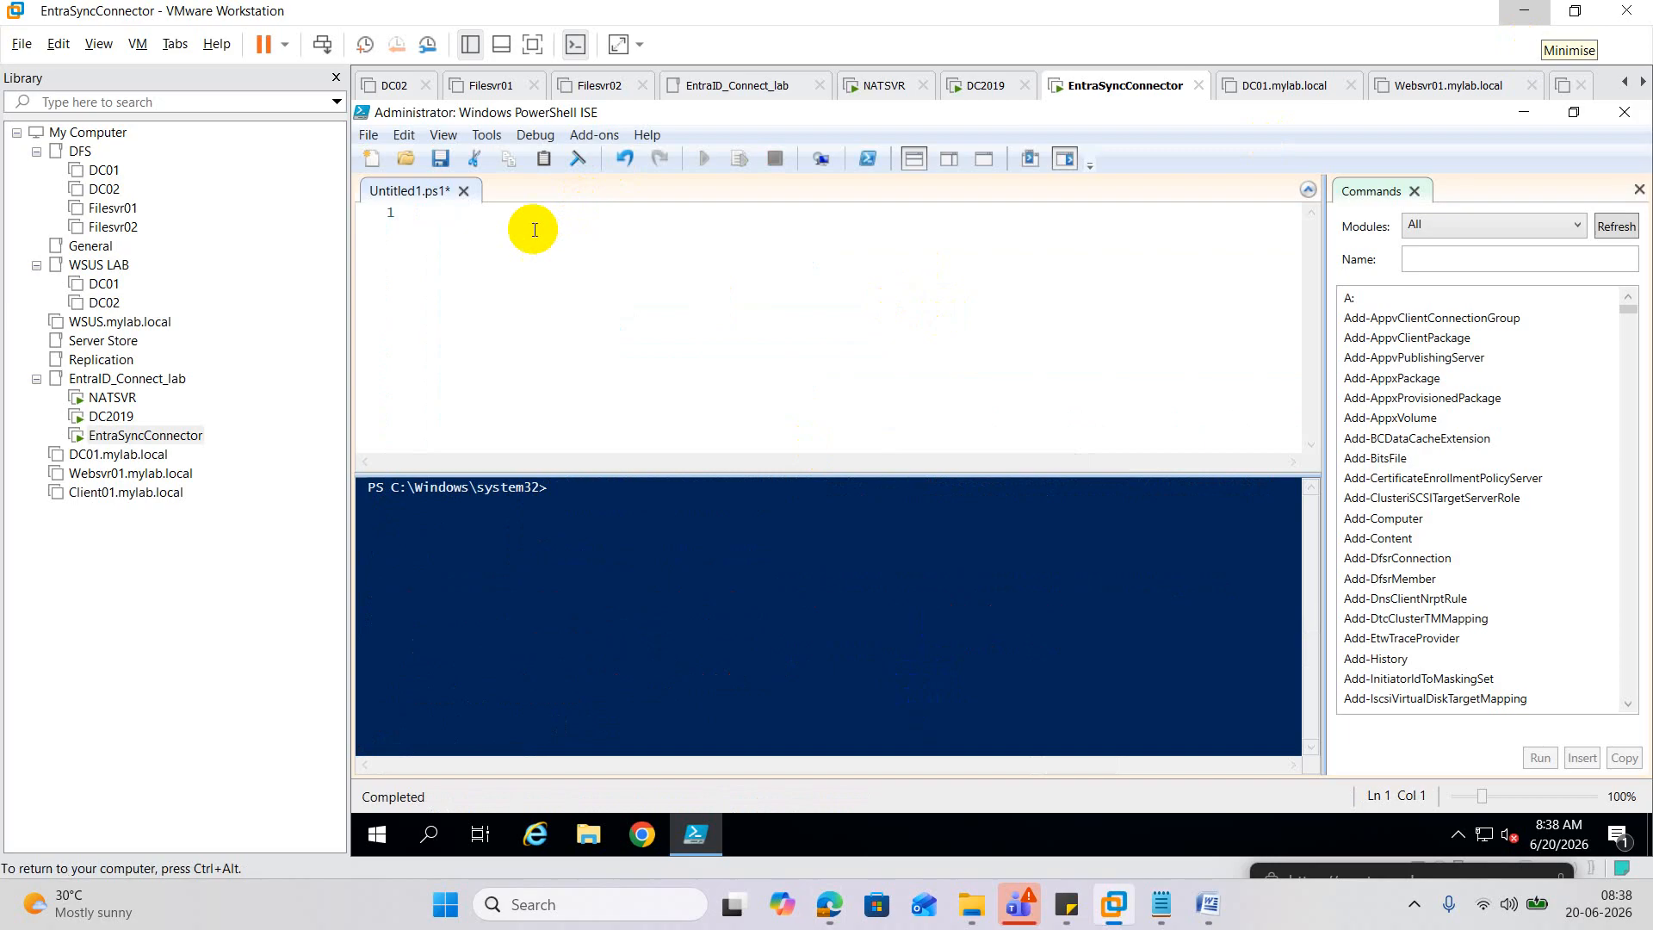
Copy the TLS 1.2 script from WhatsApp again and paste it into the ISE editor.
{"action": "mouse_move", "coordinate": [829, 904]}
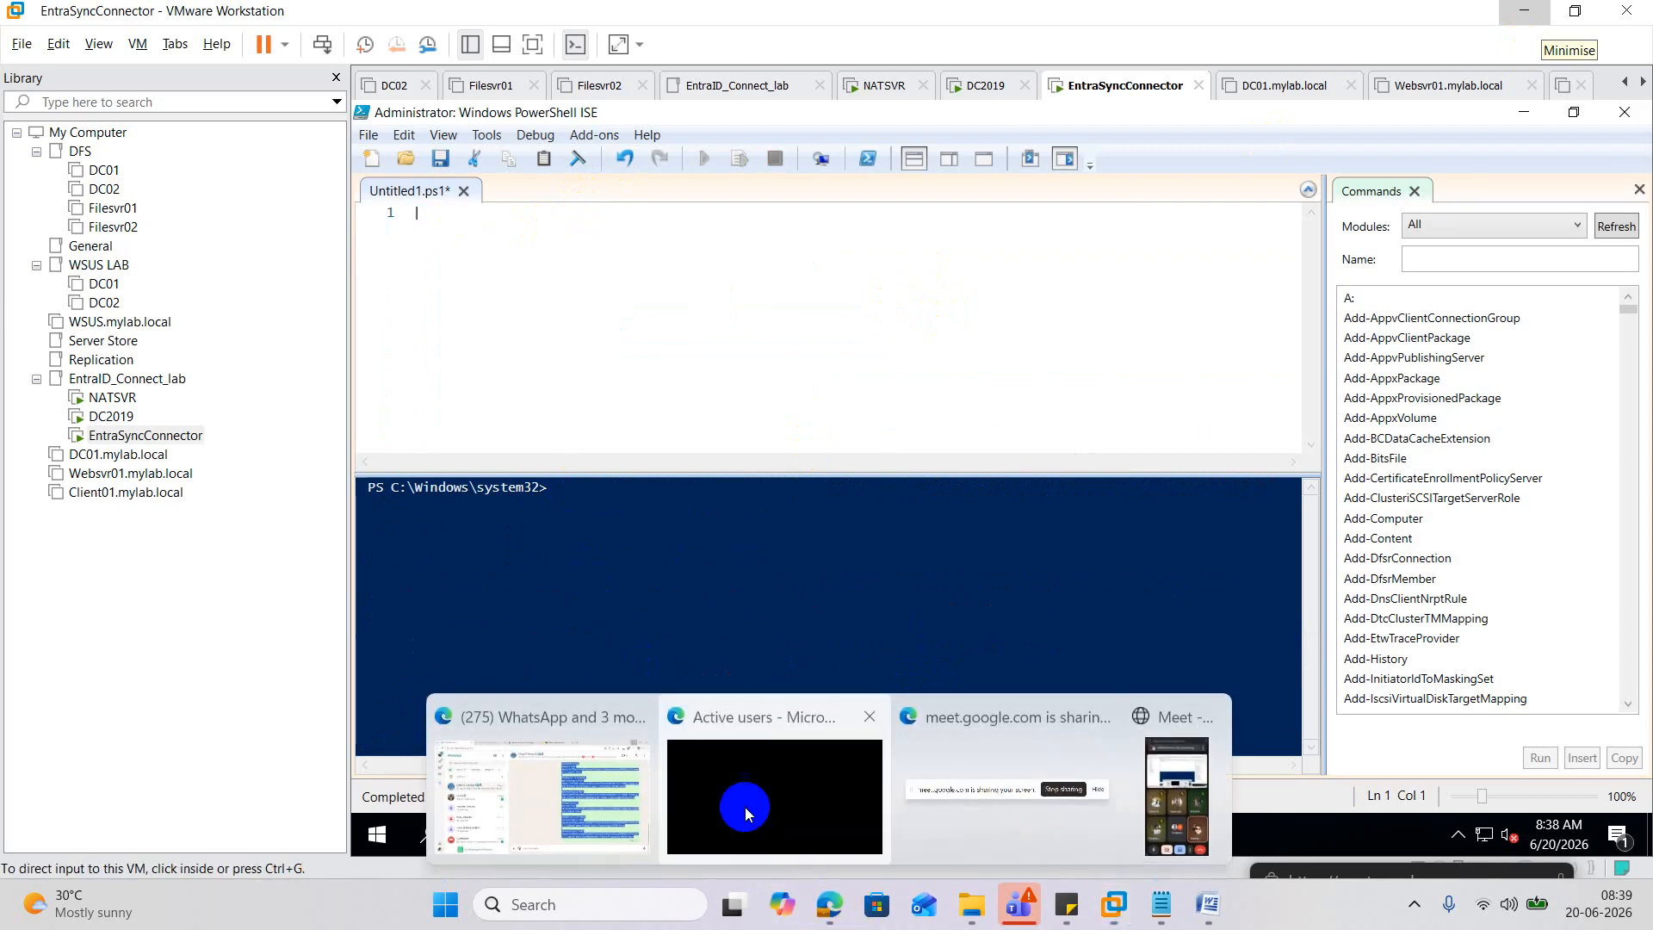
{"action": "left_click", "coordinate": [623, 776]}
{"action": "right_click", "coordinate": [1036, 421]}
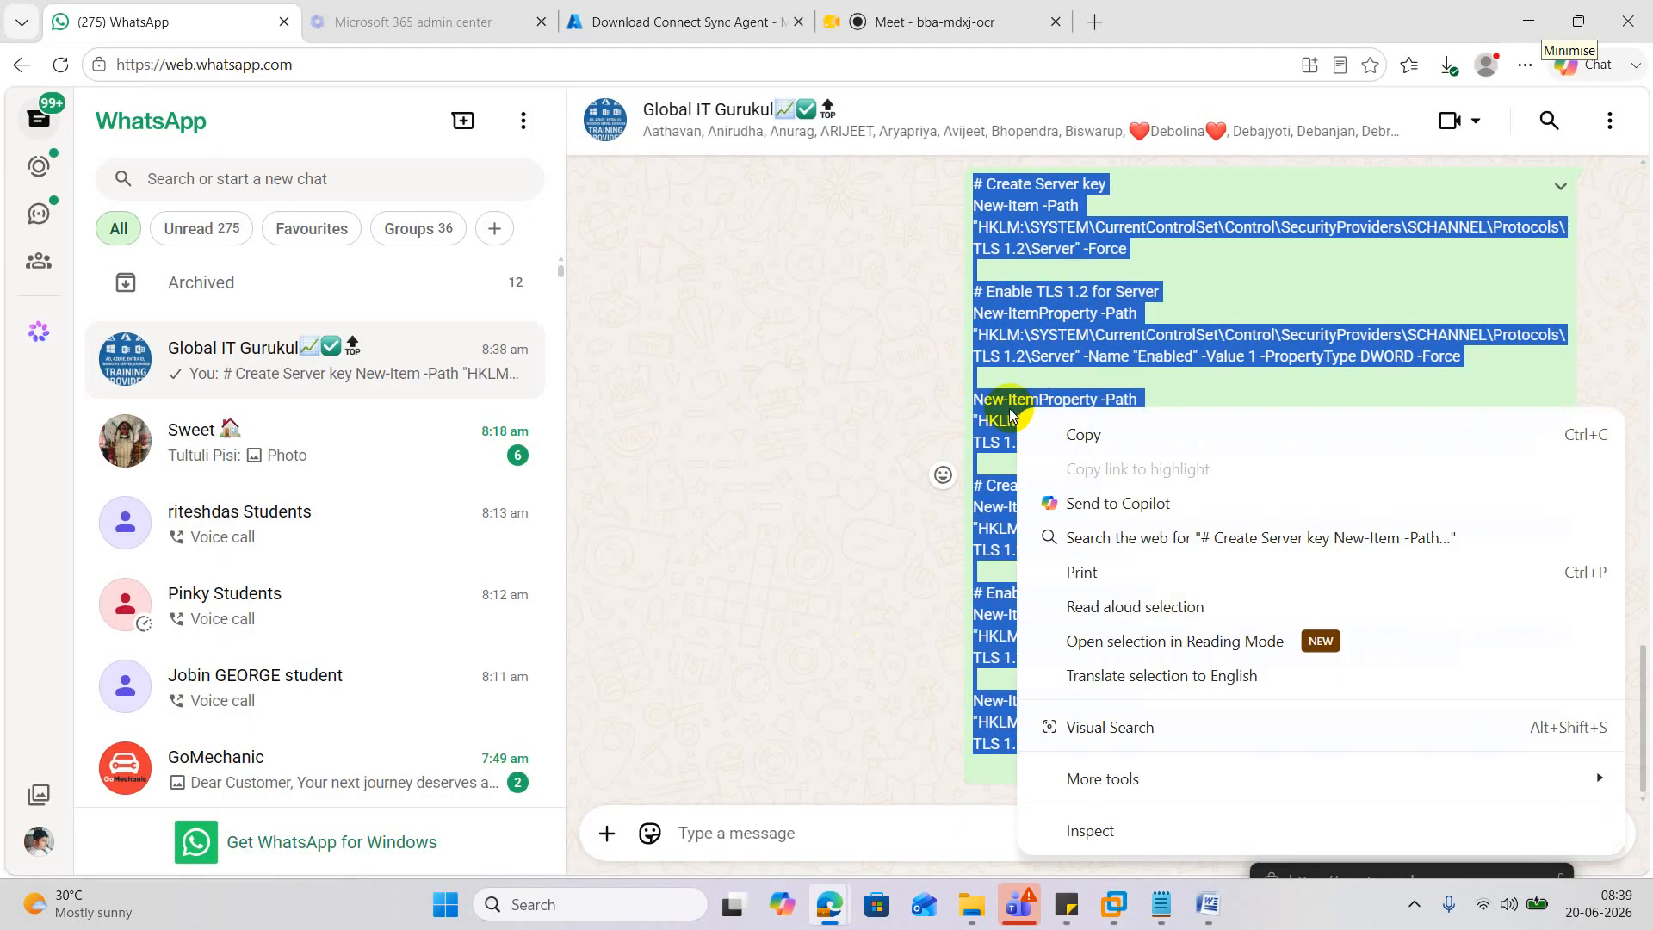
{"action": "left_click", "coordinate": [1090, 433]}
{"action": "left_click", "coordinate": [1538, 23]}
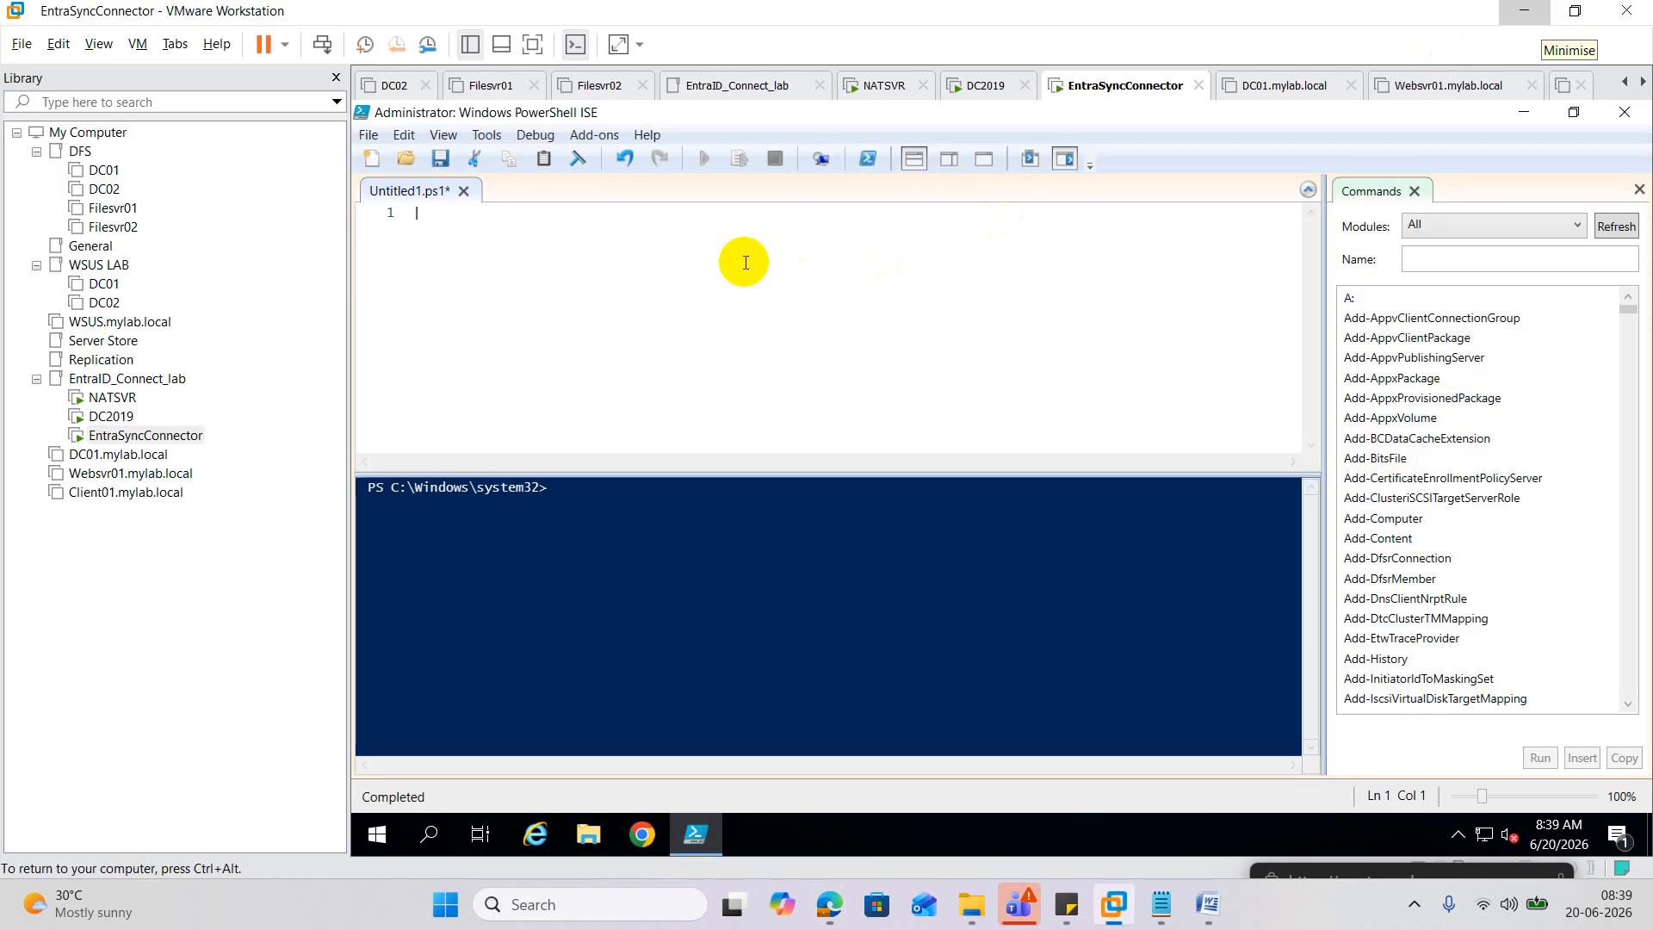
{"action": "key", "text": "ctrl+v"}
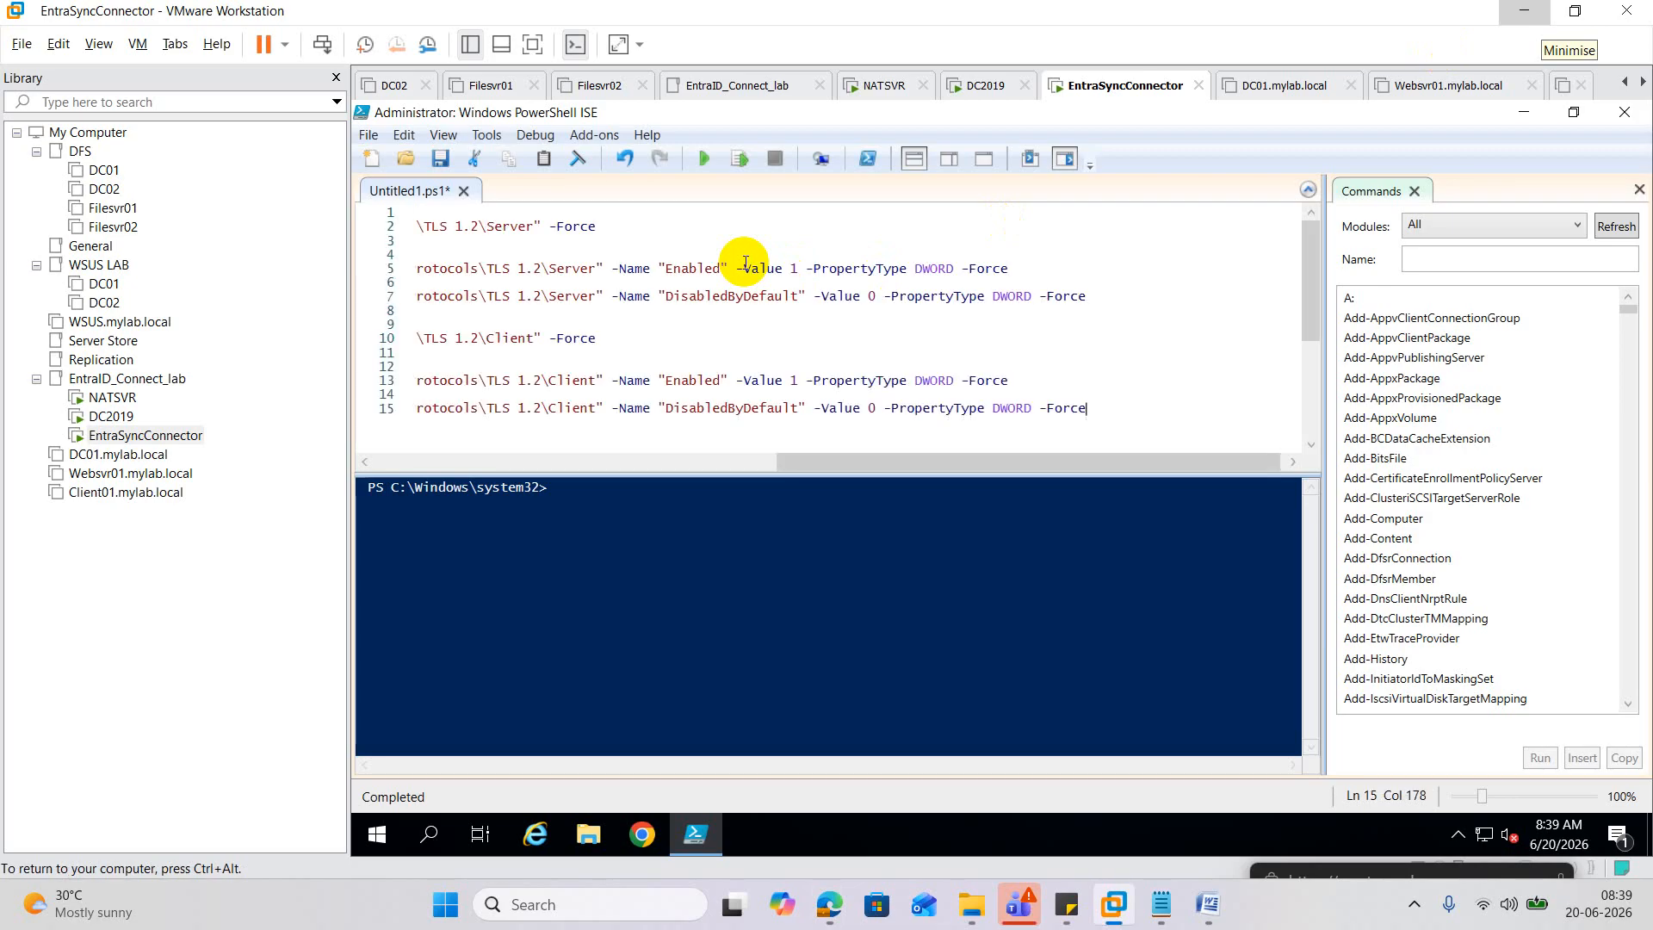
Run the pasted script to create the TLS 1.2 Server and Client registry keys.
{"action": "scroll", "coordinate": [952, 221], "scroll_direction": "down", "scroll_amount": 2}
{"action": "scroll", "coordinate": [910, 295], "scroll_direction": "up", "scroll_amount": 2}
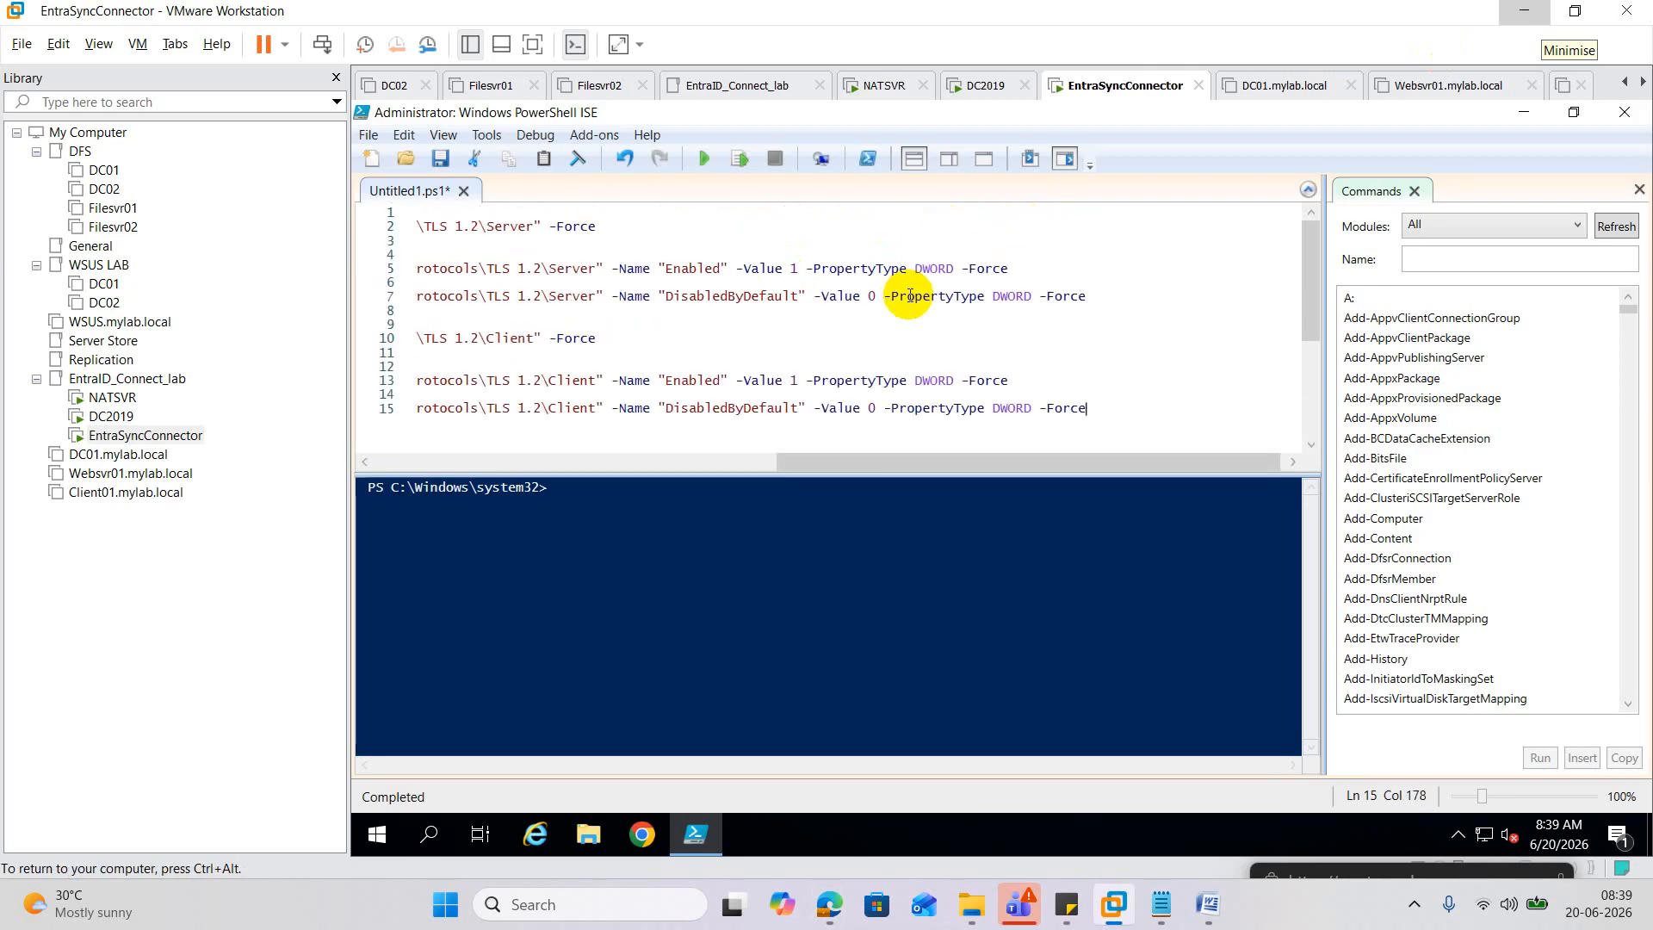
{"action": "left_click_drag", "start_coordinate": [788, 465], "coordinate": [351, 417]}
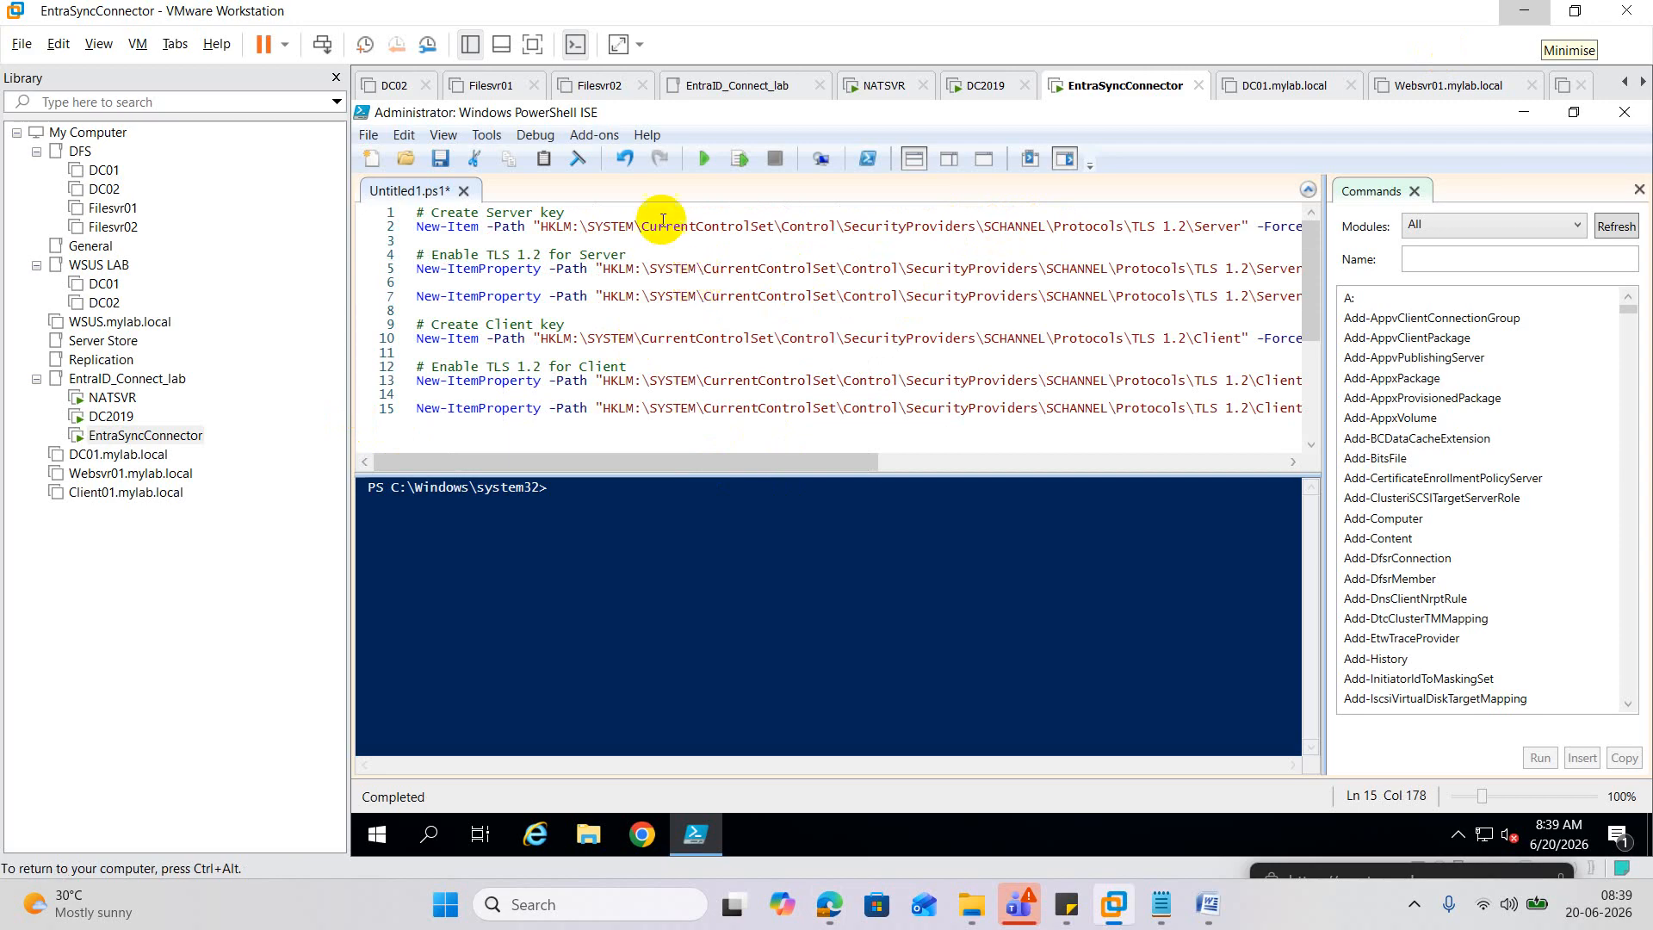
{"action": "left_click", "coordinate": [708, 158]}
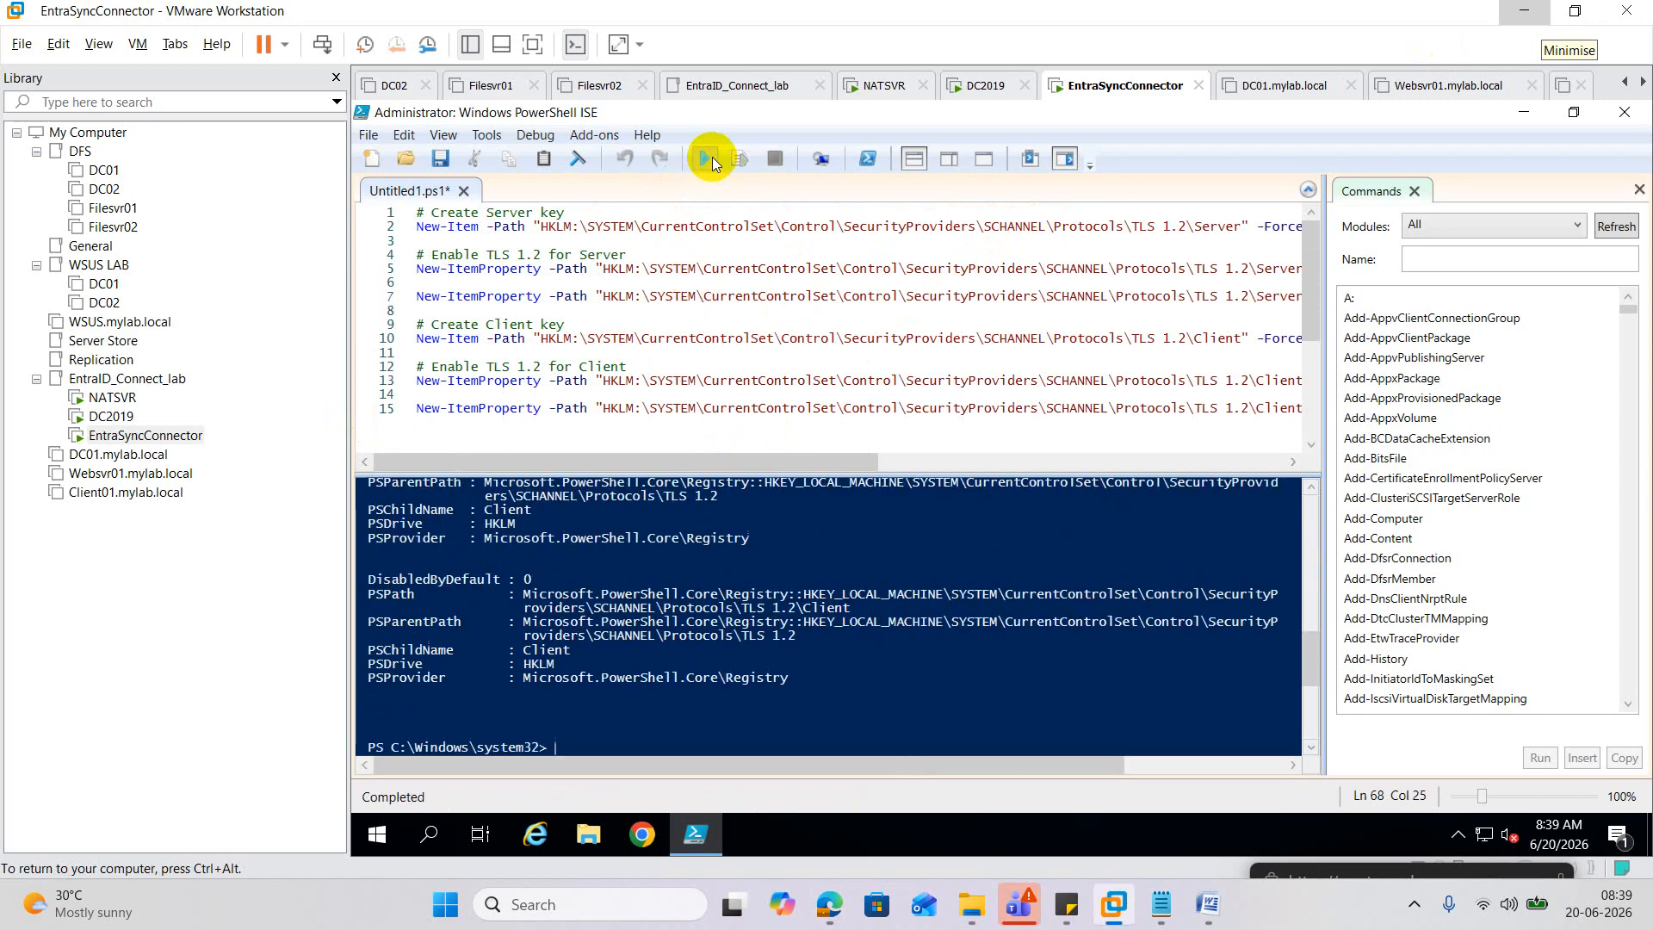
{"action": "scroll", "coordinate": [691, 610], "scroll_direction": "up", "scroll_amount": 6}
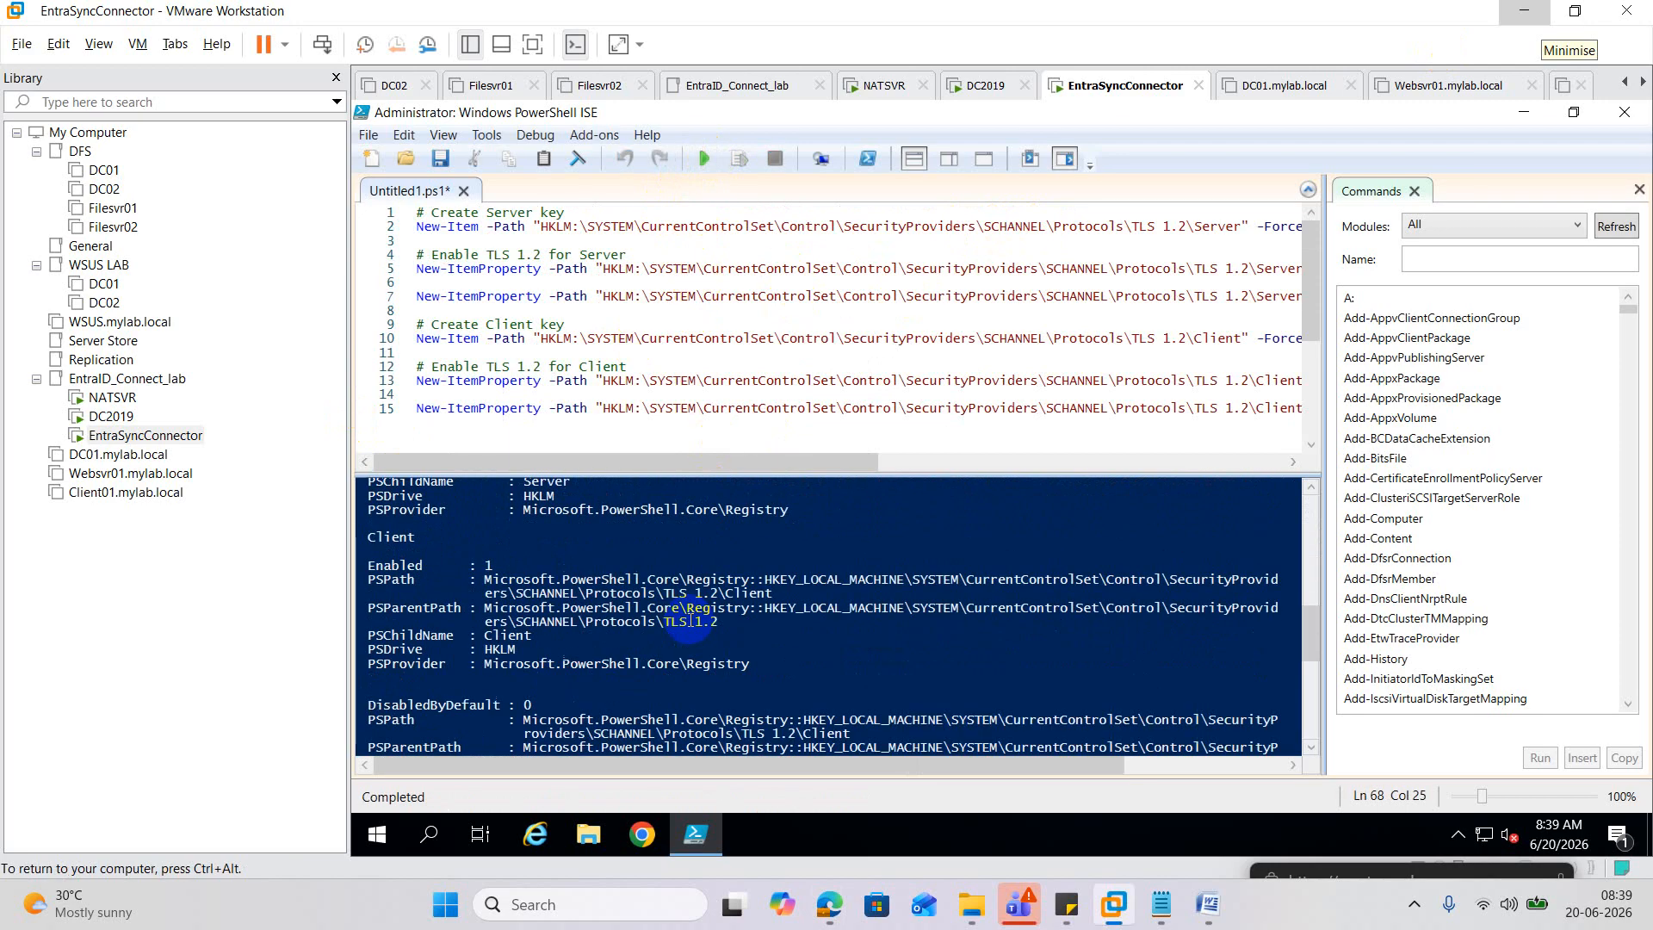
{"action": "scroll", "coordinate": [691, 609], "scroll_direction": "up", "scroll_amount": 6}
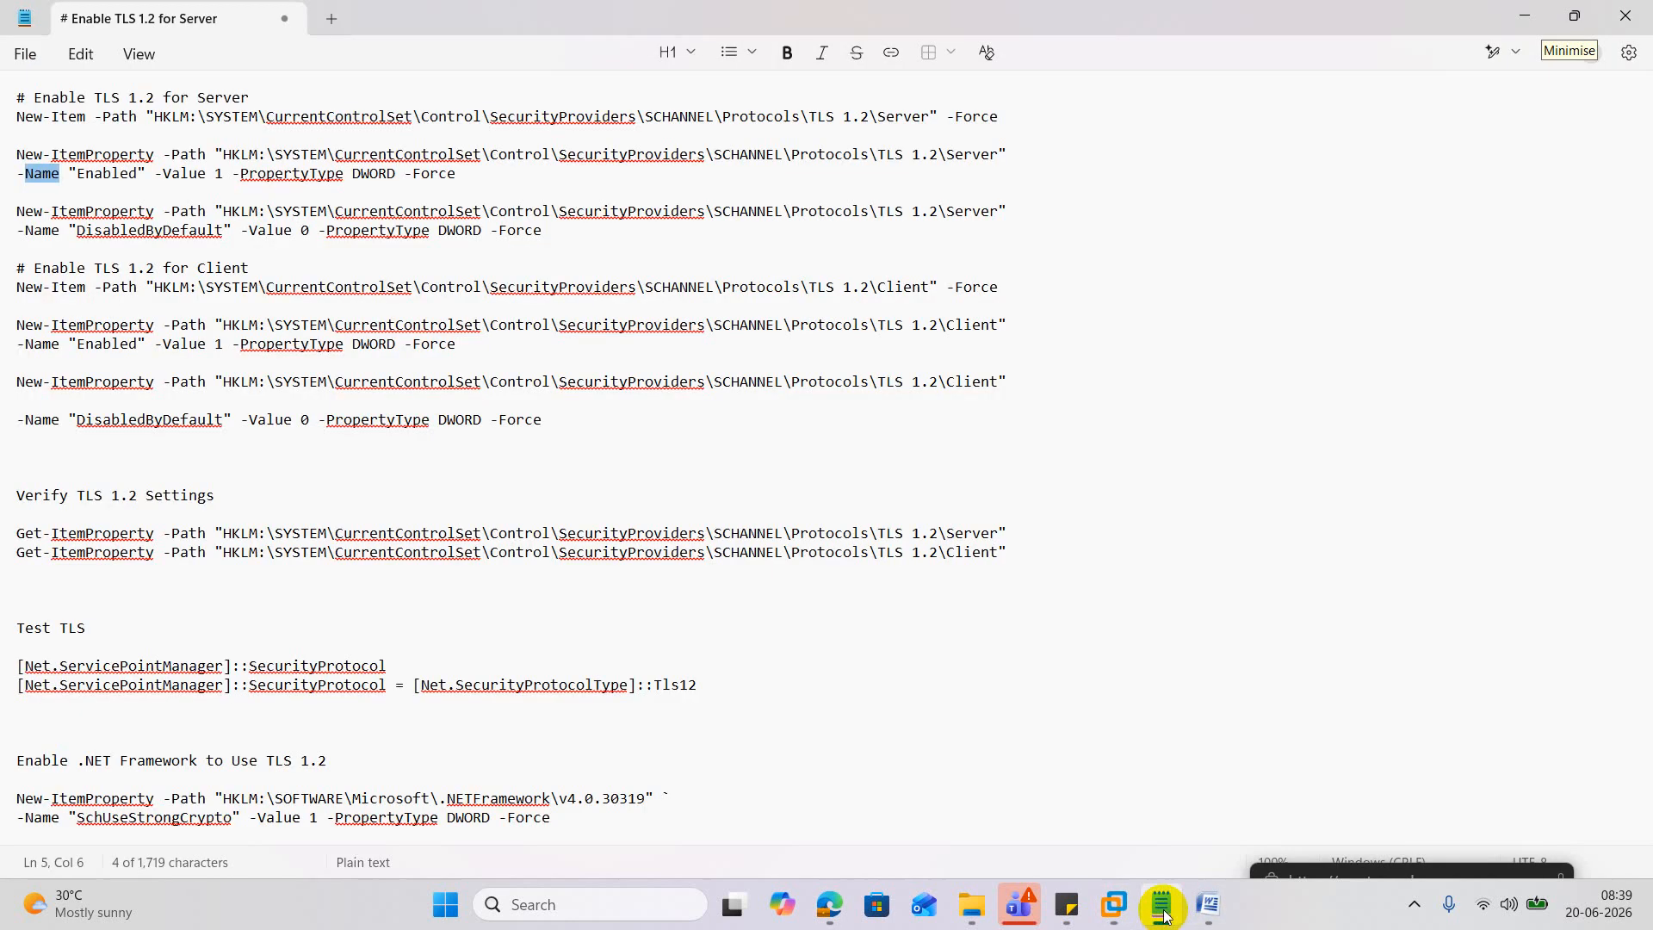
{"action": "left_click", "coordinate": [1157, 902]}
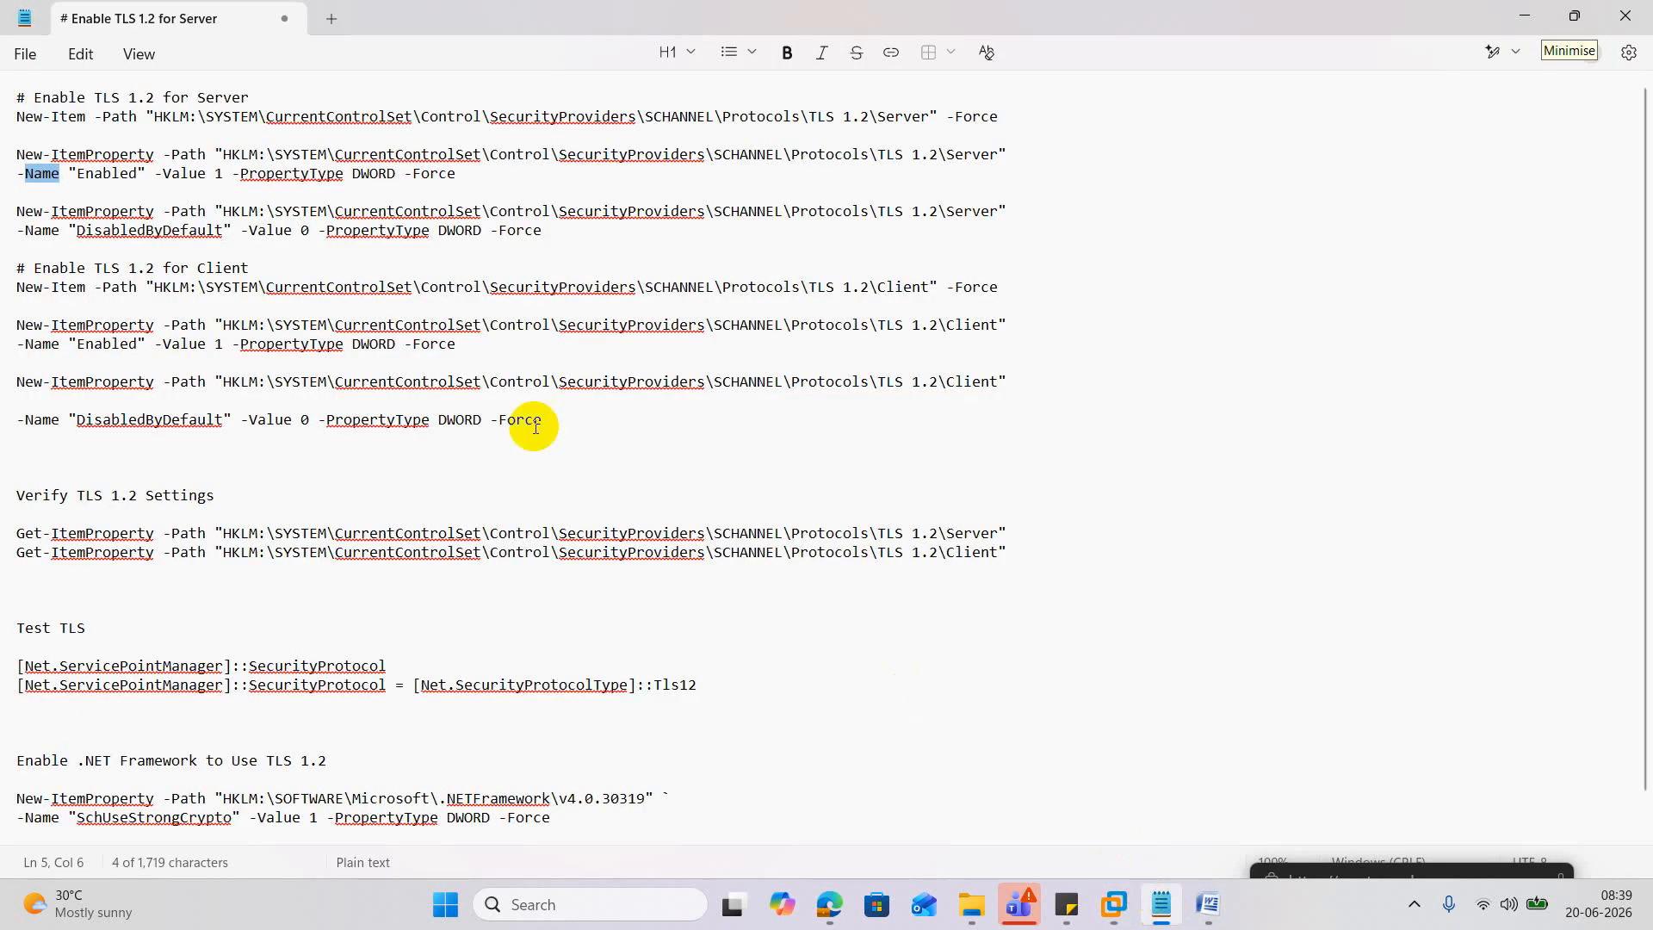
Replace the old split-line TLS commands in the notes with the corrected one-line-per-command script.
{"action": "left_click_drag", "start_coordinate": [565, 417], "coordinate": [3, 73]}
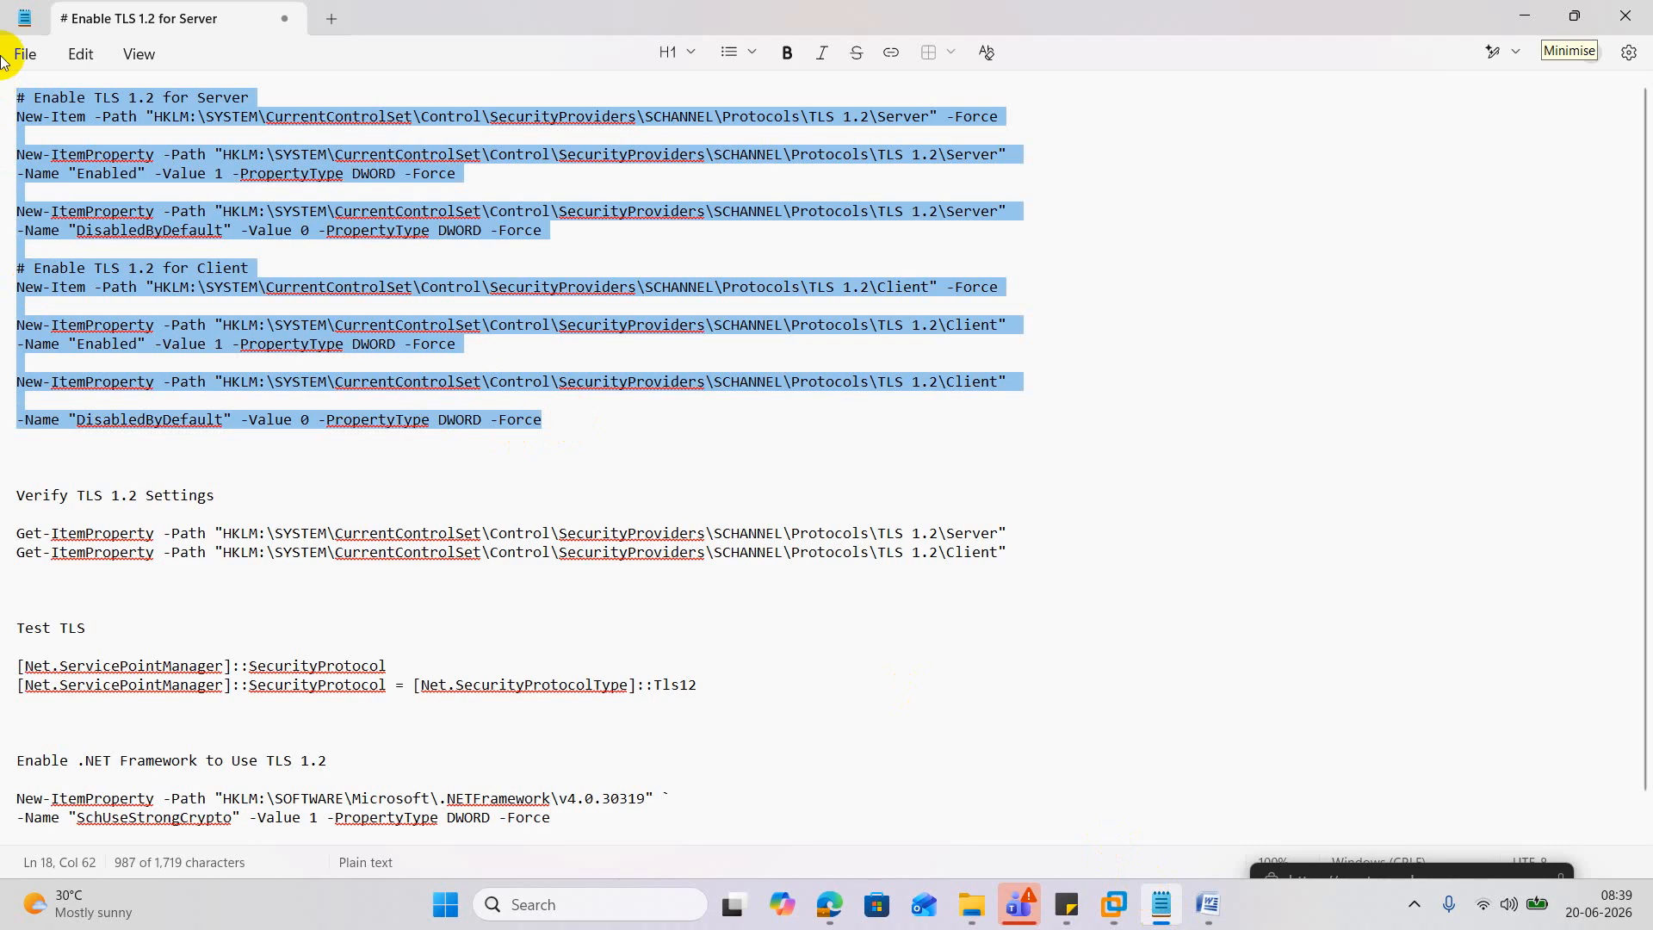
{"action": "key", "text": "ctrl+x"}
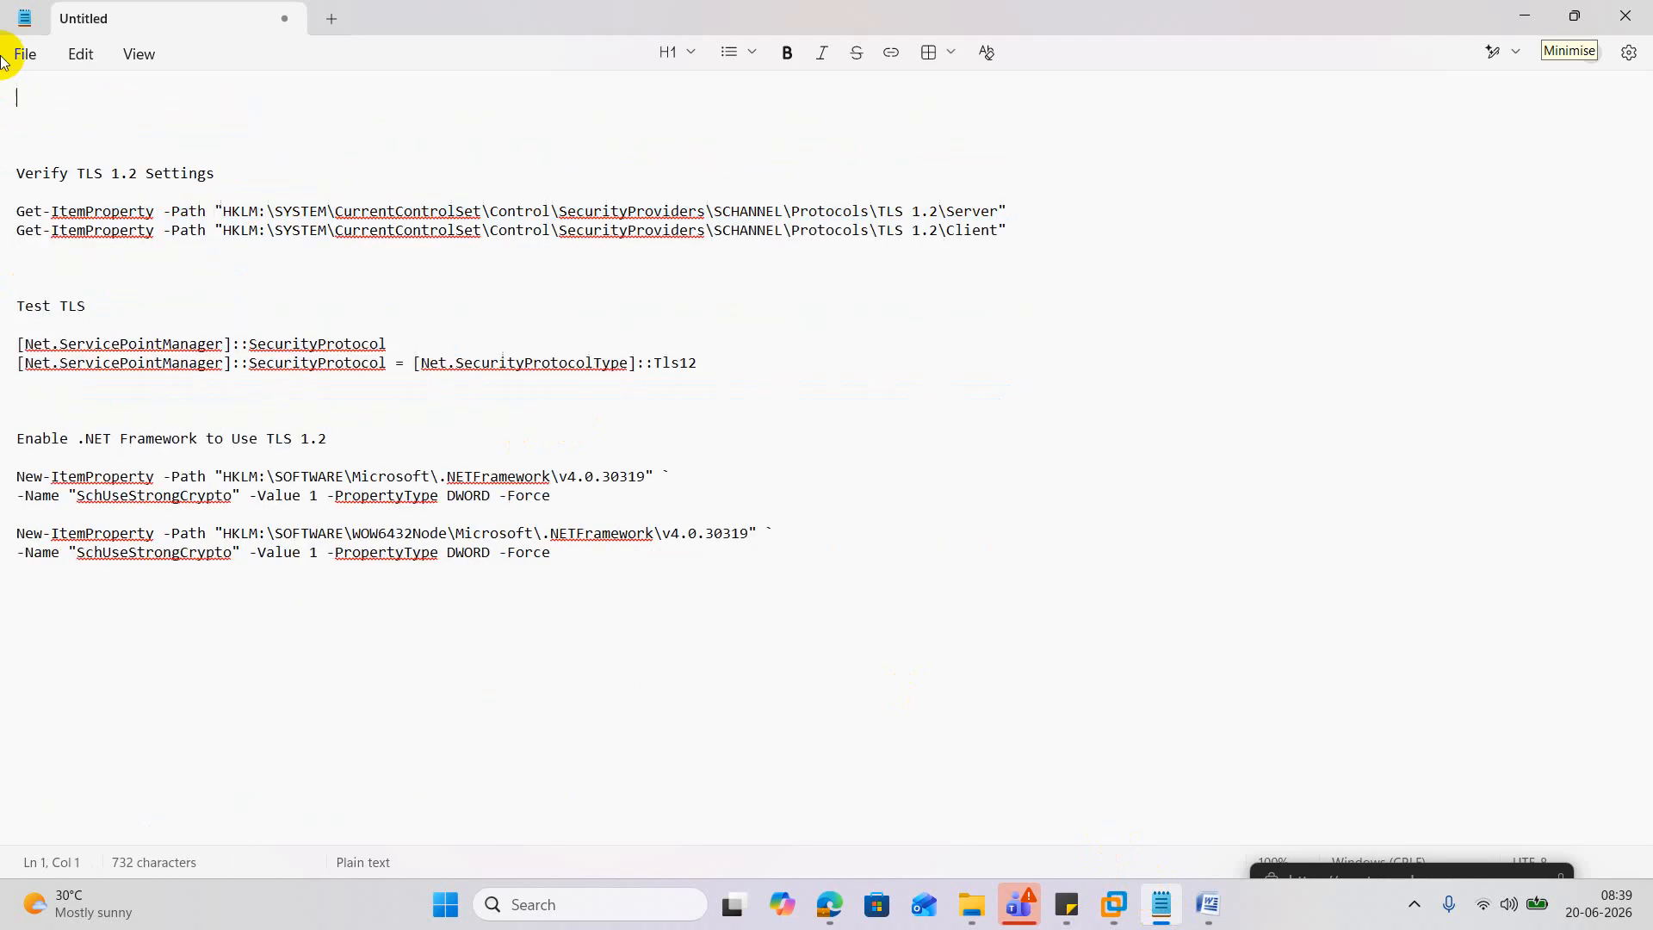
{"action": "key", "text": "ctrl+v"}
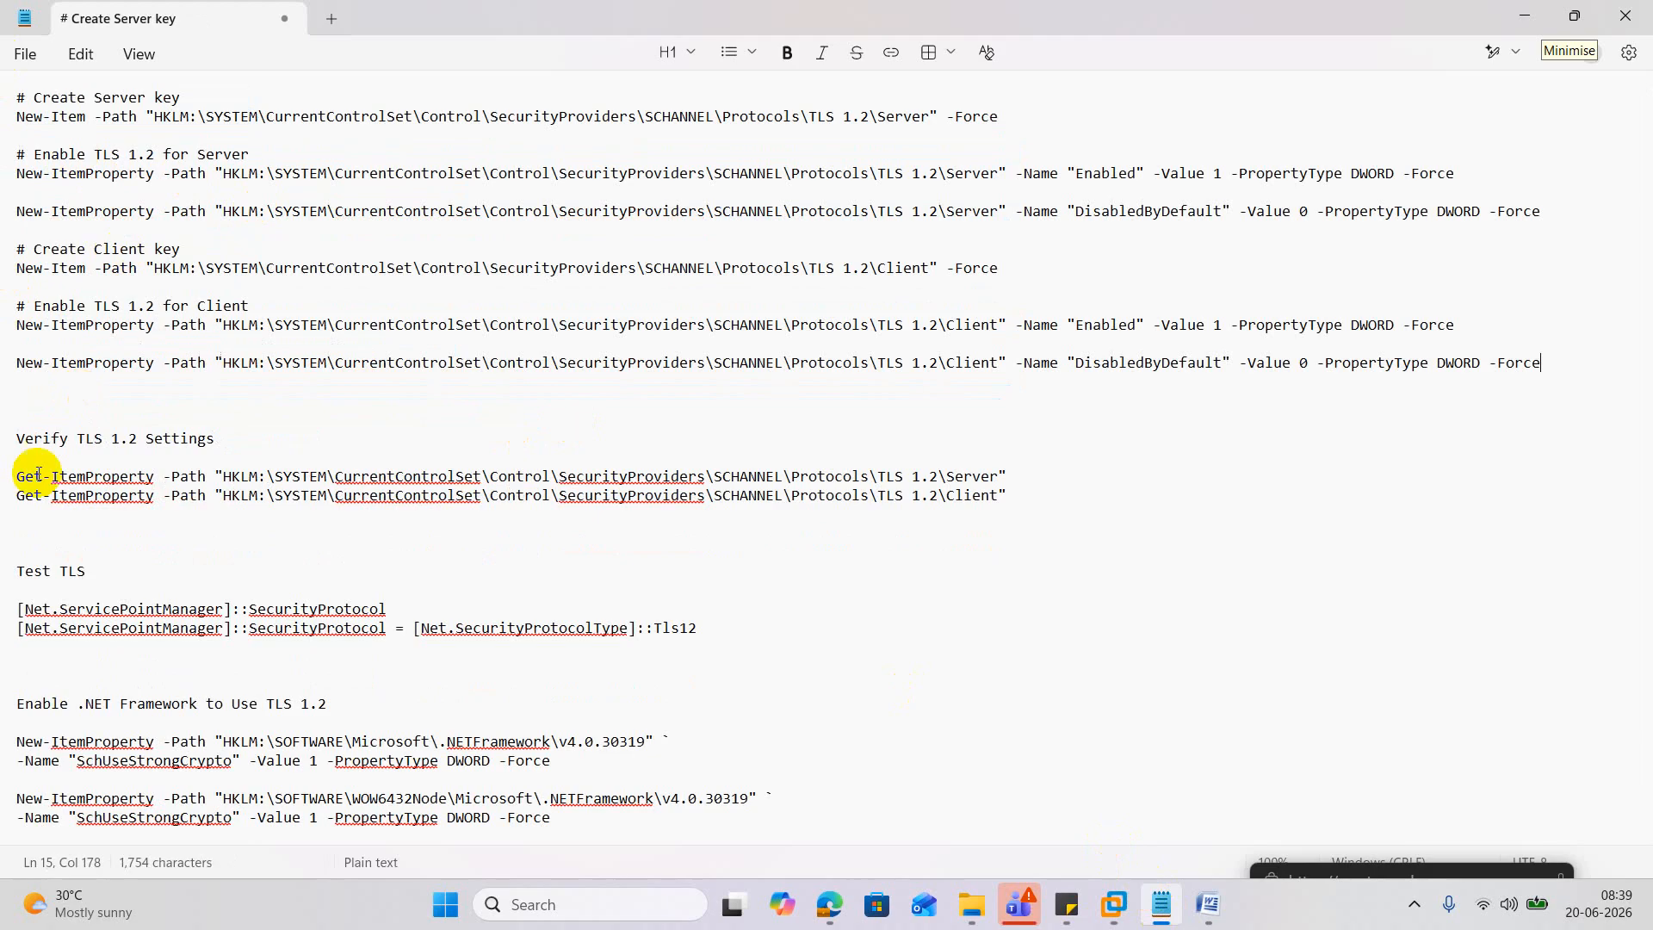
{"action": "left_click_drag", "start_coordinate": [24, 475], "coordinate": [1011, 484]}
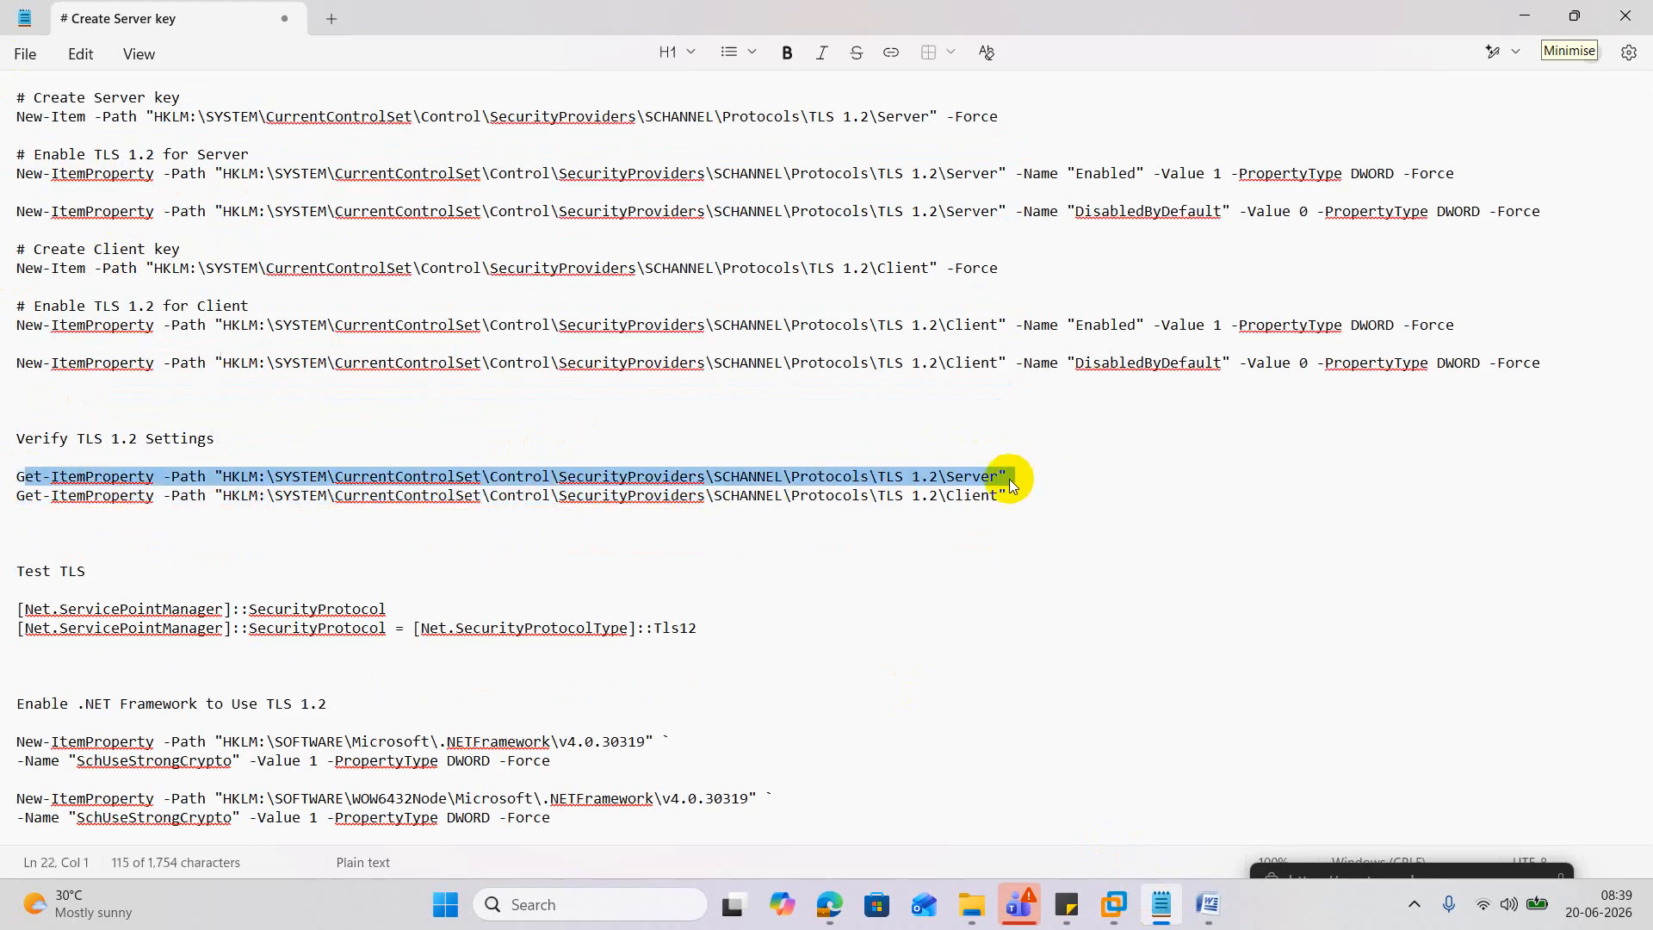
{"action": "left_click", "coordinate": [1524, 17]}
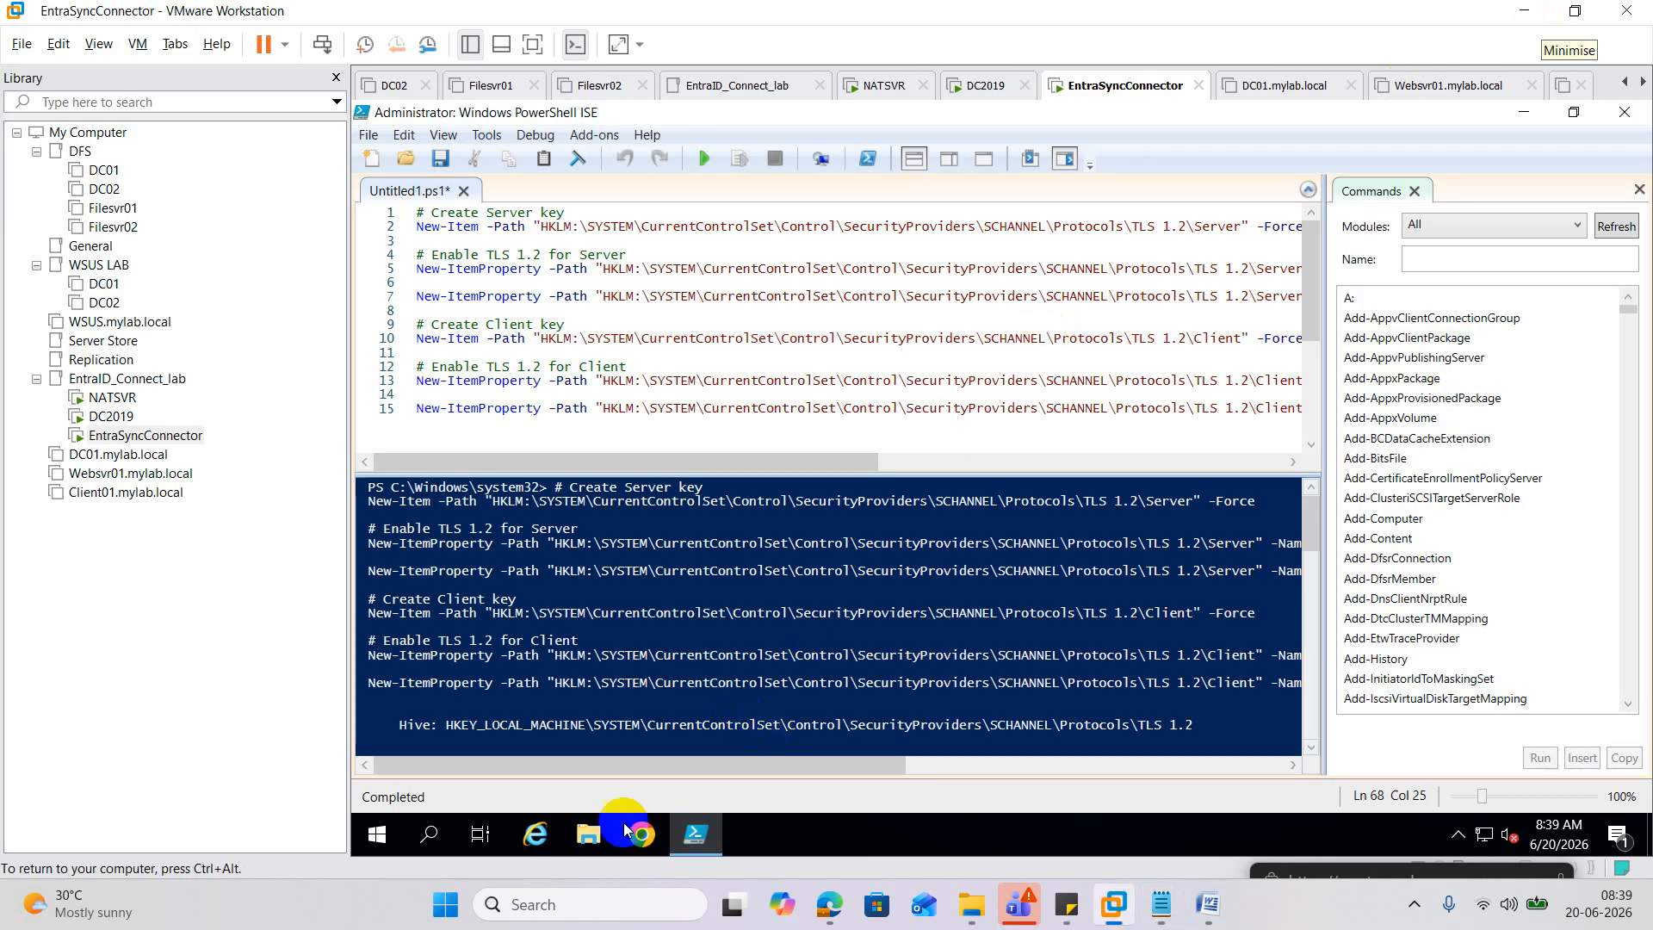
Open Windows PowerShell on the VM and run the pasted Get-ItemProperty registry check.
{"action": "left_click", "coordinate": [448, 840]}
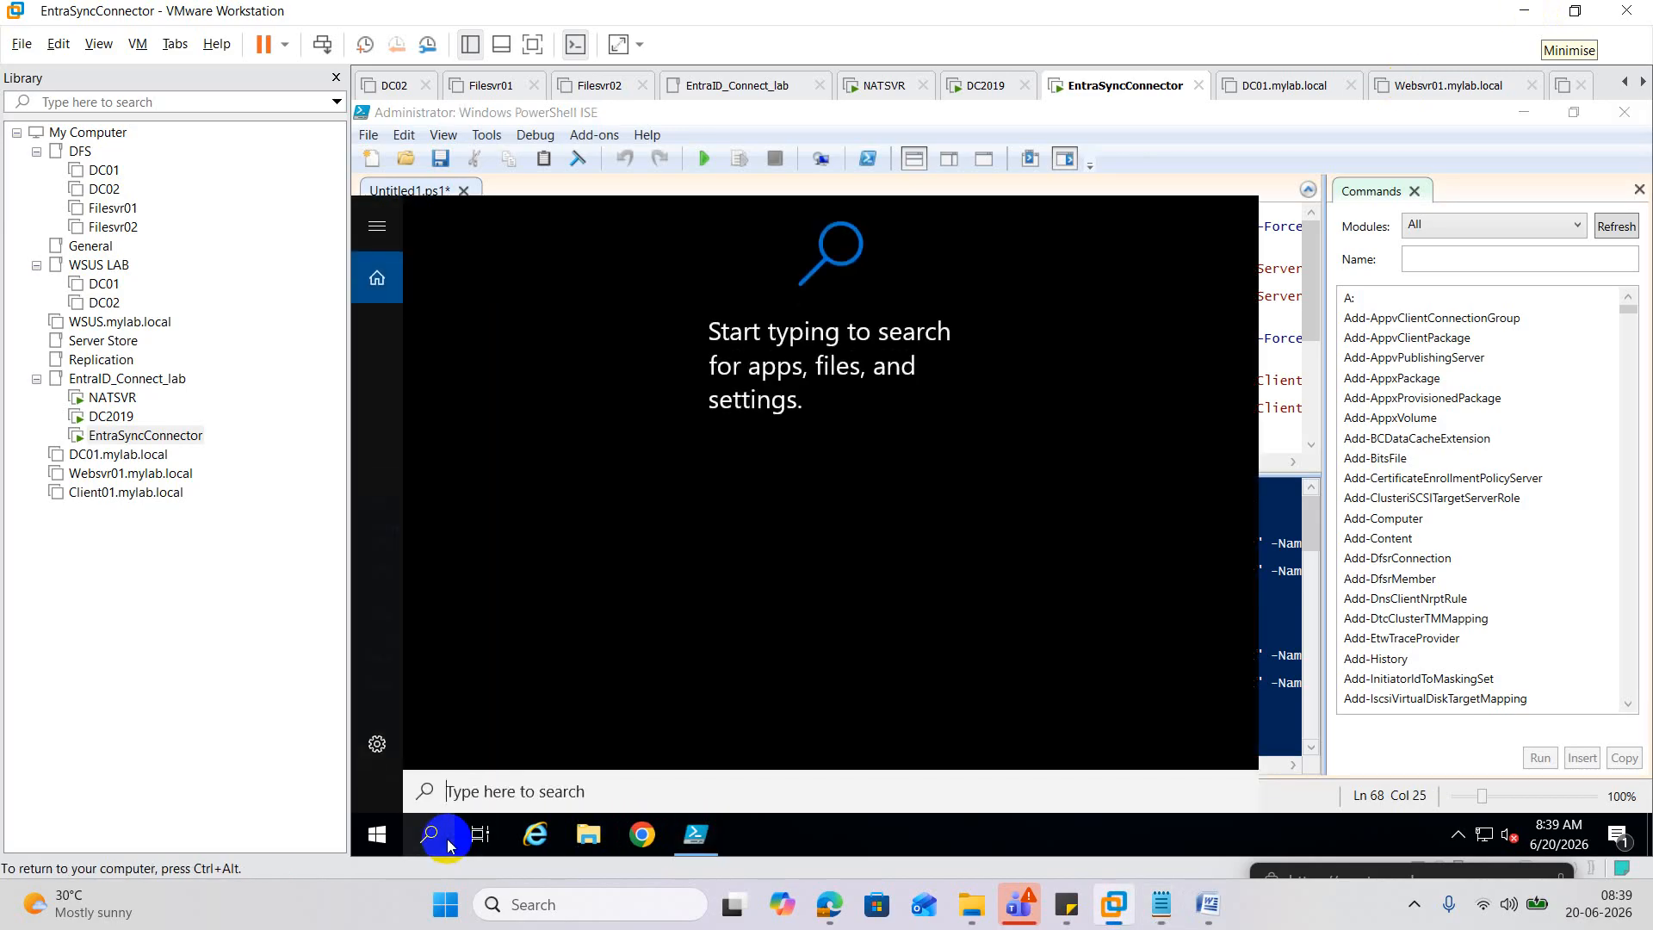
{"action": "type", "text": "po"}
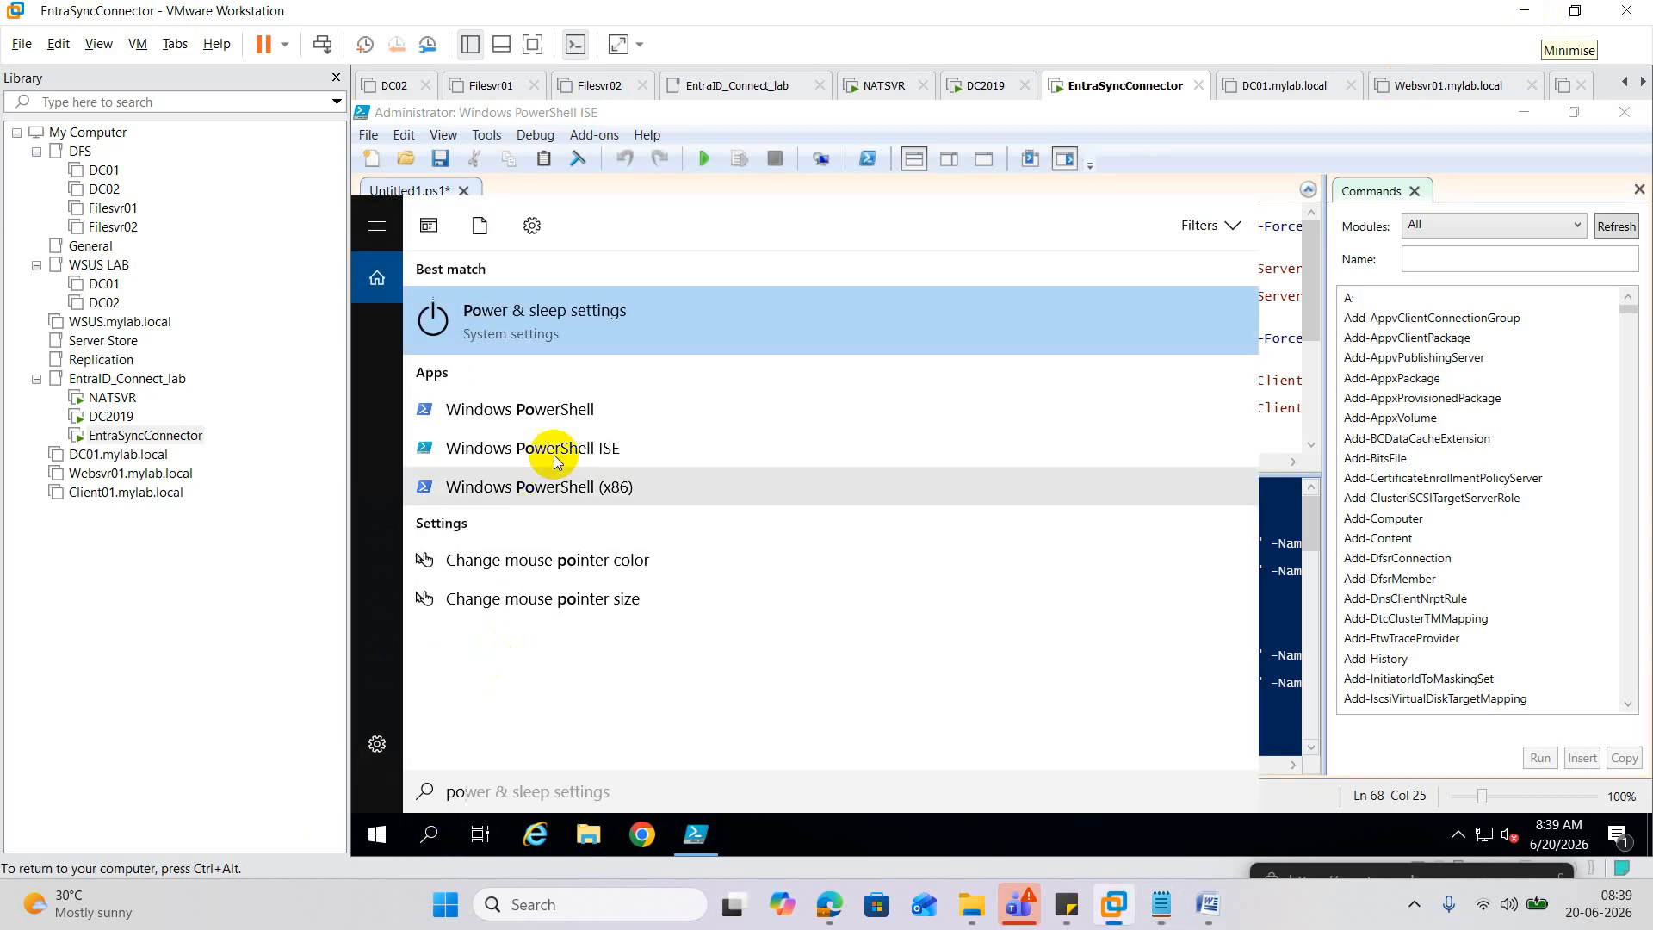
{"action": "left_click", "coordinate": [577, 411]}
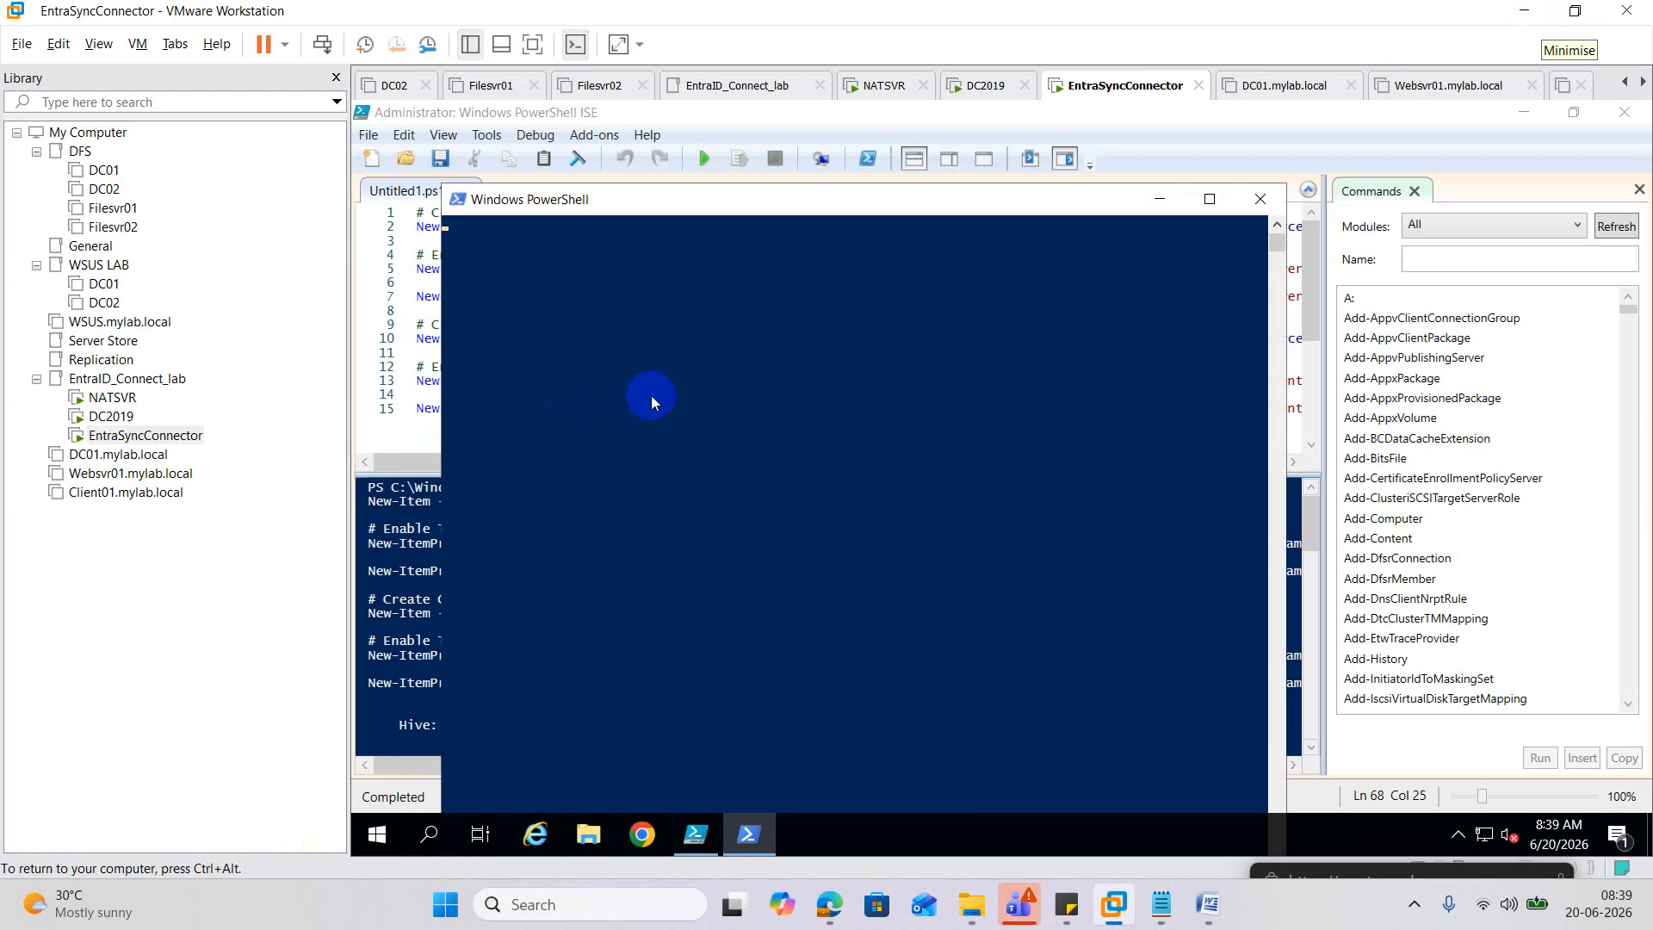
{"action": "right_click", "coordinate": [621, 339]}
{"action": "key", "text": "Return"}
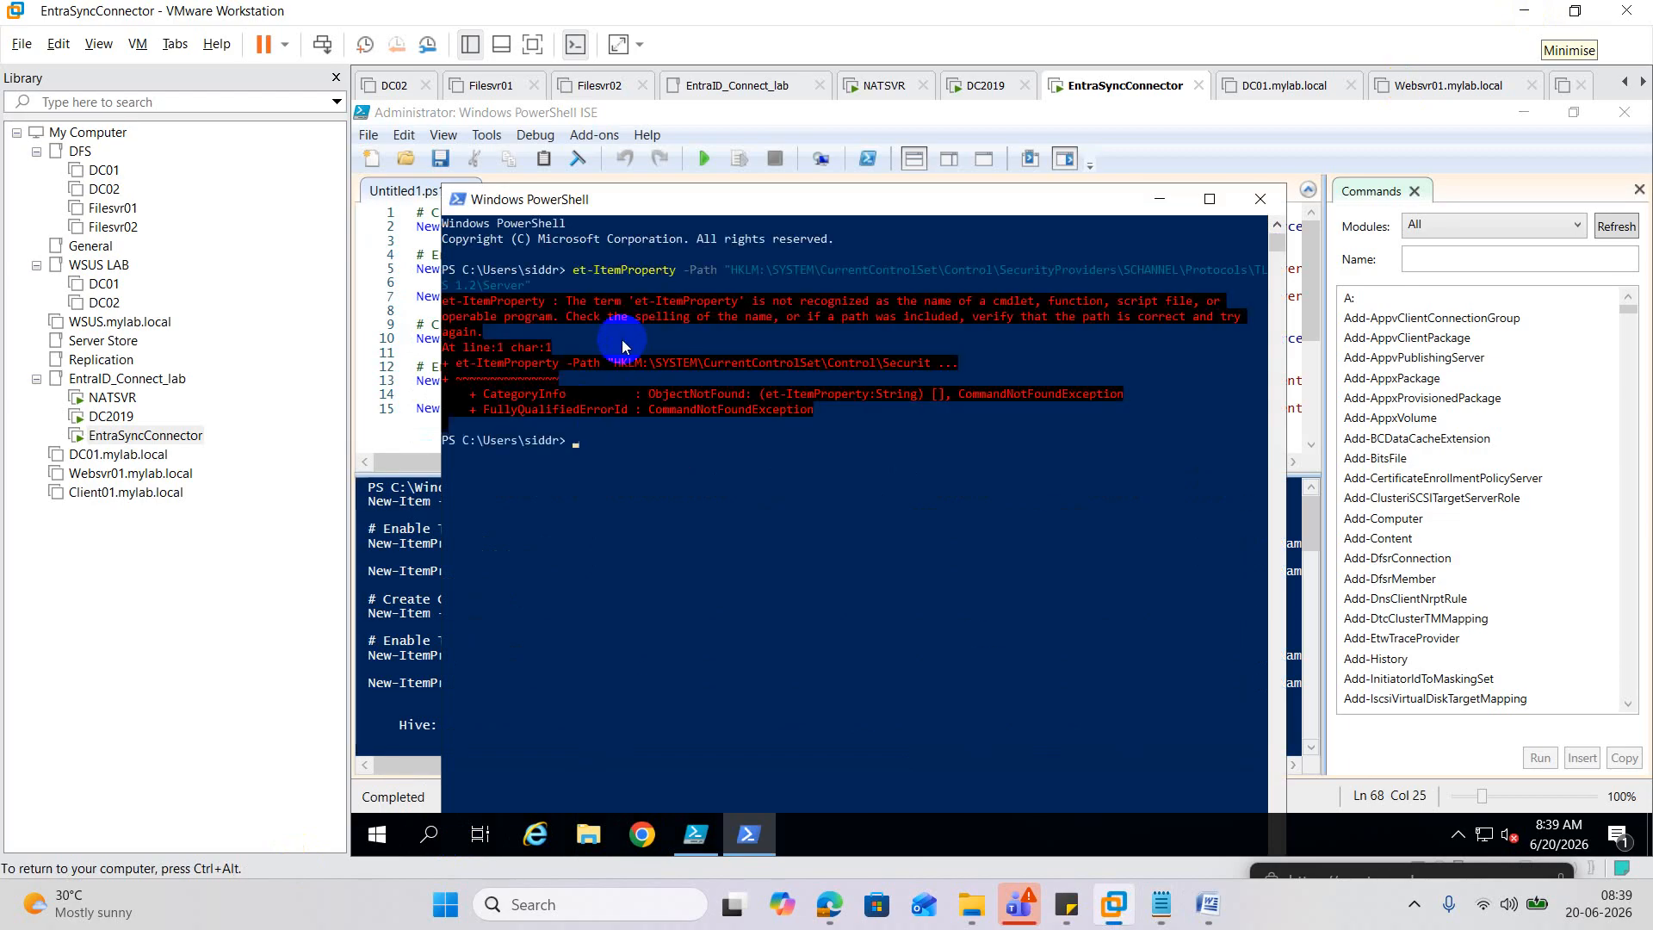
Restore the missing G and rerun, confirming TLS 1.2 Server Enabled 1, DisabledByDefault 0.
{"action": "key", "text": "Up"}
{"action": "key", "text": "Left"}
{"action": "key", "text": "Left"}
{"action": "key", "text": "Left"}
{"action": "key", "text": "Left"}
{"action": "key", "text": "Left"}
{"action": "key", "text": "Left"}
{"action": "key", "text": "Left"}
{"action": "key", "text": "Left"}
{"action": "key", "text": "Left"}
{"action": "key", "text": "Left"}
{"action": "key", "text": "Left"}
{"action": "key", "text": "Left"}
{"action": "key", "text": "Left"}
{"action": "key", "text": "Left"}
{"action": "key", "text": "Left"}
{"action": "key", "text": "Left"}
{"action": "key", "text": "Left"}
{"action": "key", "text": "Left"}
{"action": "key", "text": "Left"}
{"action": "key", "text": "Left"}
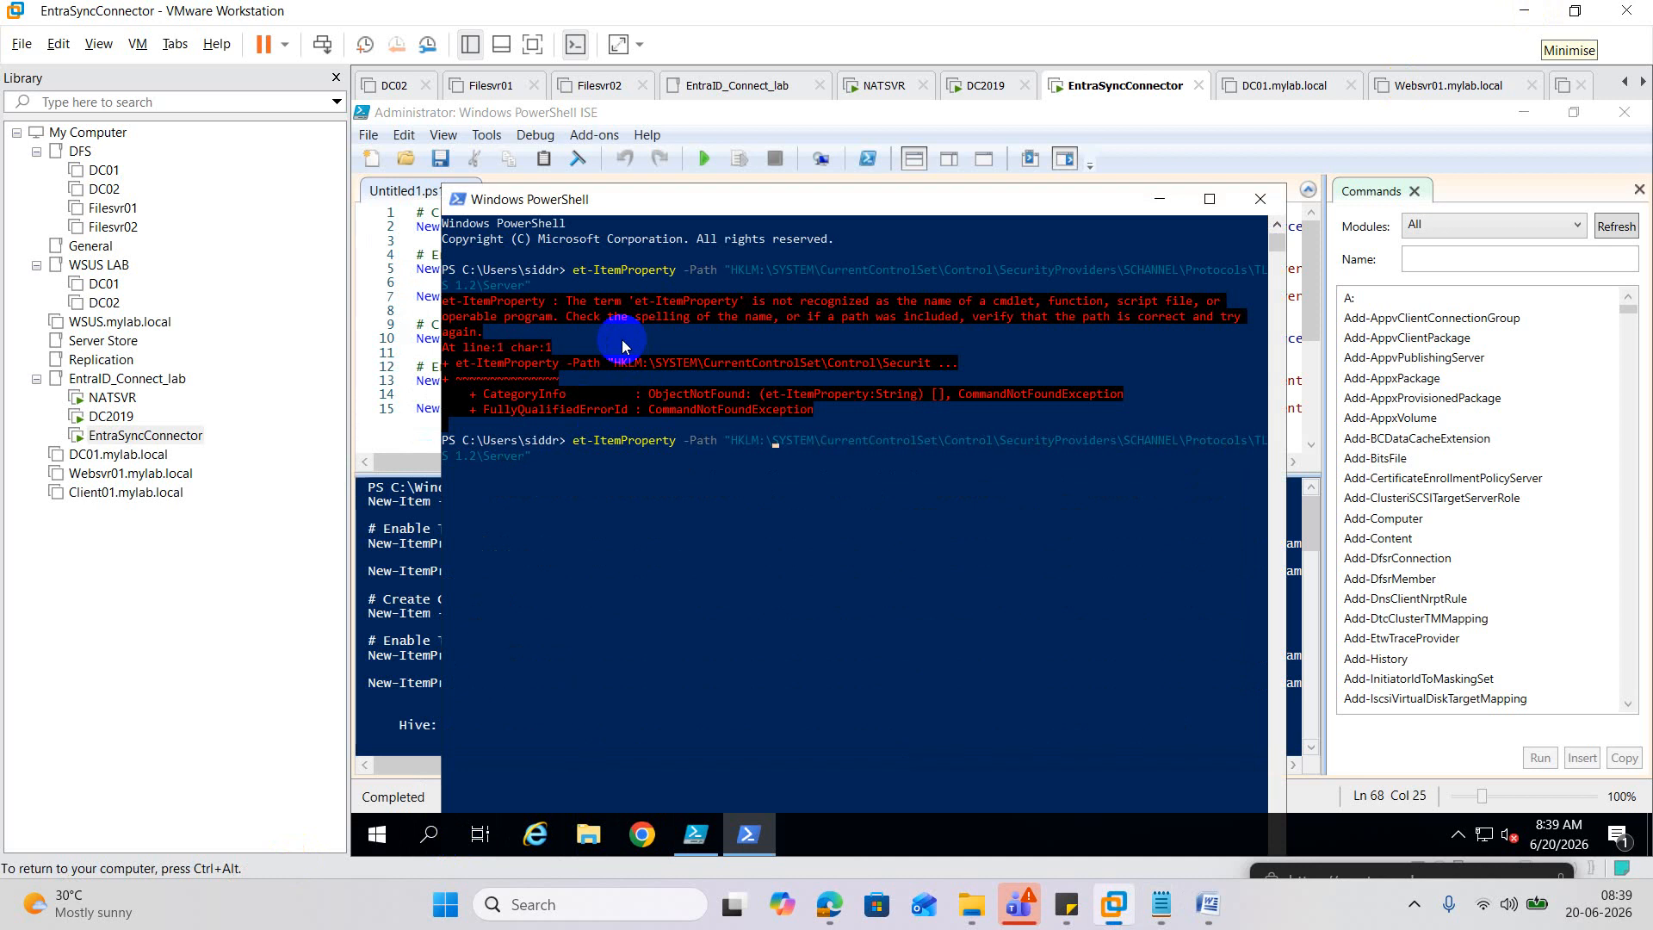
{"action": "key", "text": "Left"}
{"action": "key", "text": "Left"}
{"action": "key", "text": "Left"}
{"action": "key", "text": "Left"}
{"action": "key", "text": "Left"}
{"action": "key", "text": "Left"}
{"action": "key", "text": "Left"}
{"action": "key", "text": "Left"}
{"action": "key", "text": "Left"}
{"action": "key", "text": "Left"}
{"action": "key", "text": "Left"}
{"action": "key", "text": "Left"}
{"action": "key", "text": "Left"}
{"action": "key", "text": "Left"}
{"action": "key", "text": "Left"}
{"action": "key", "text": "Left"}
{"action": "key", "text": "Left"}
{"action": "key", "text": "Left"}
{"action": "key", "text": "Left"}
{"action": "key", "text": "Left"}
{"action": "type", "text": "G"}
{"action": "key", "text": "Return"}
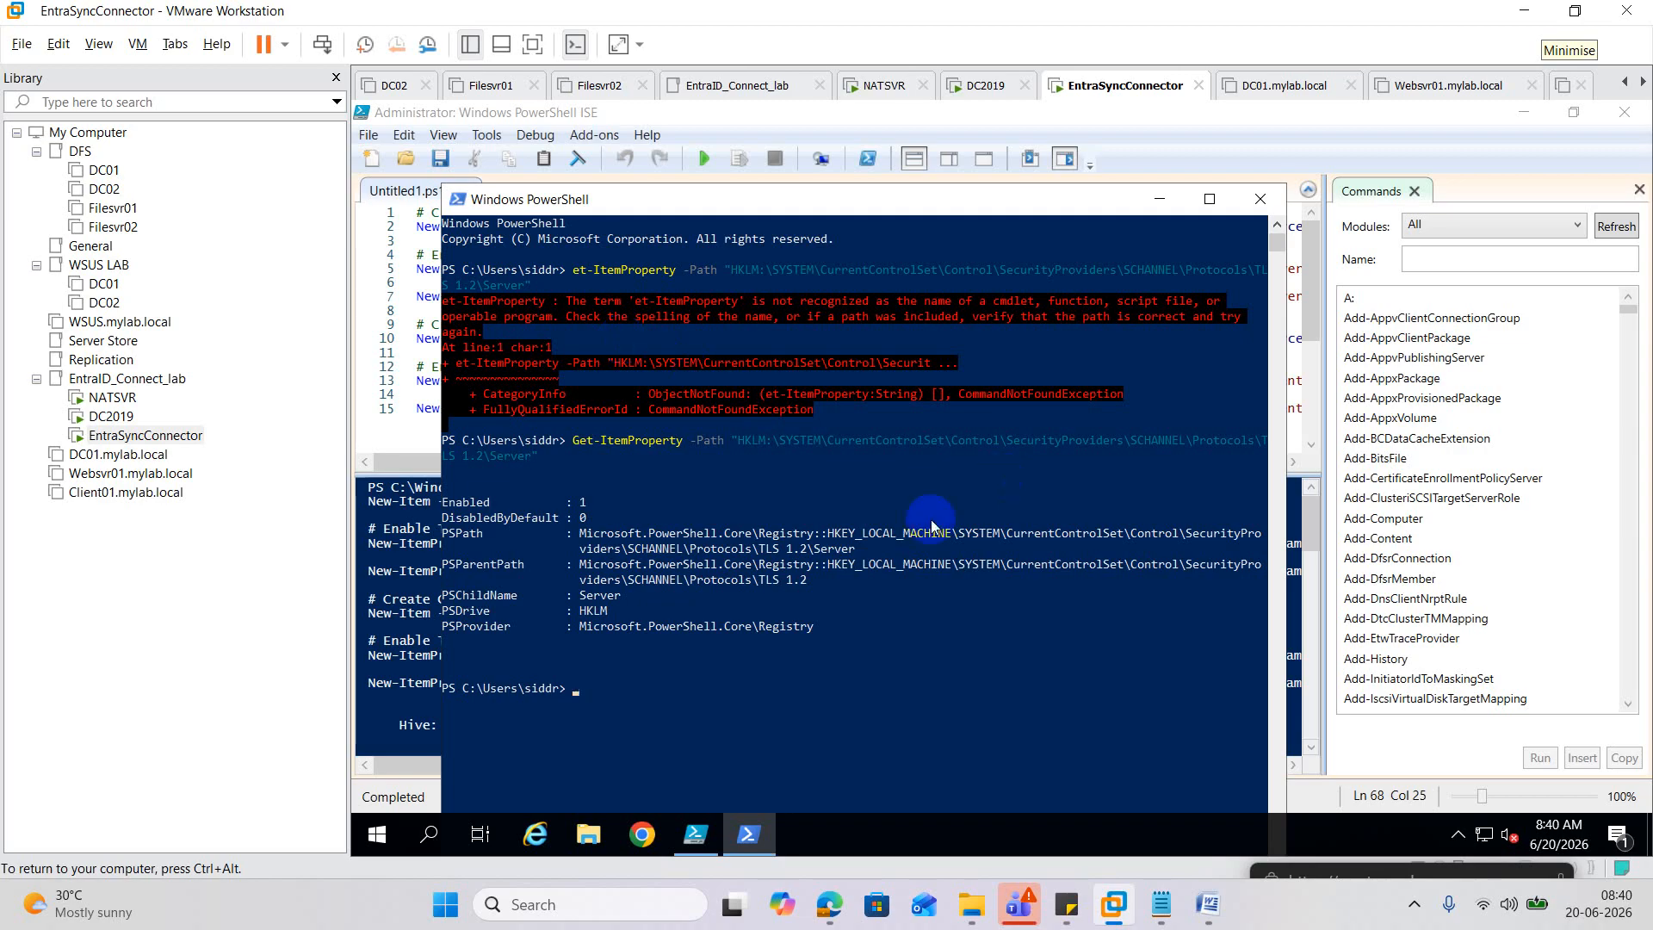
{"action": "left_click_drag", "start_coordinate": [760, 550], "coordinate": [816, 552]}
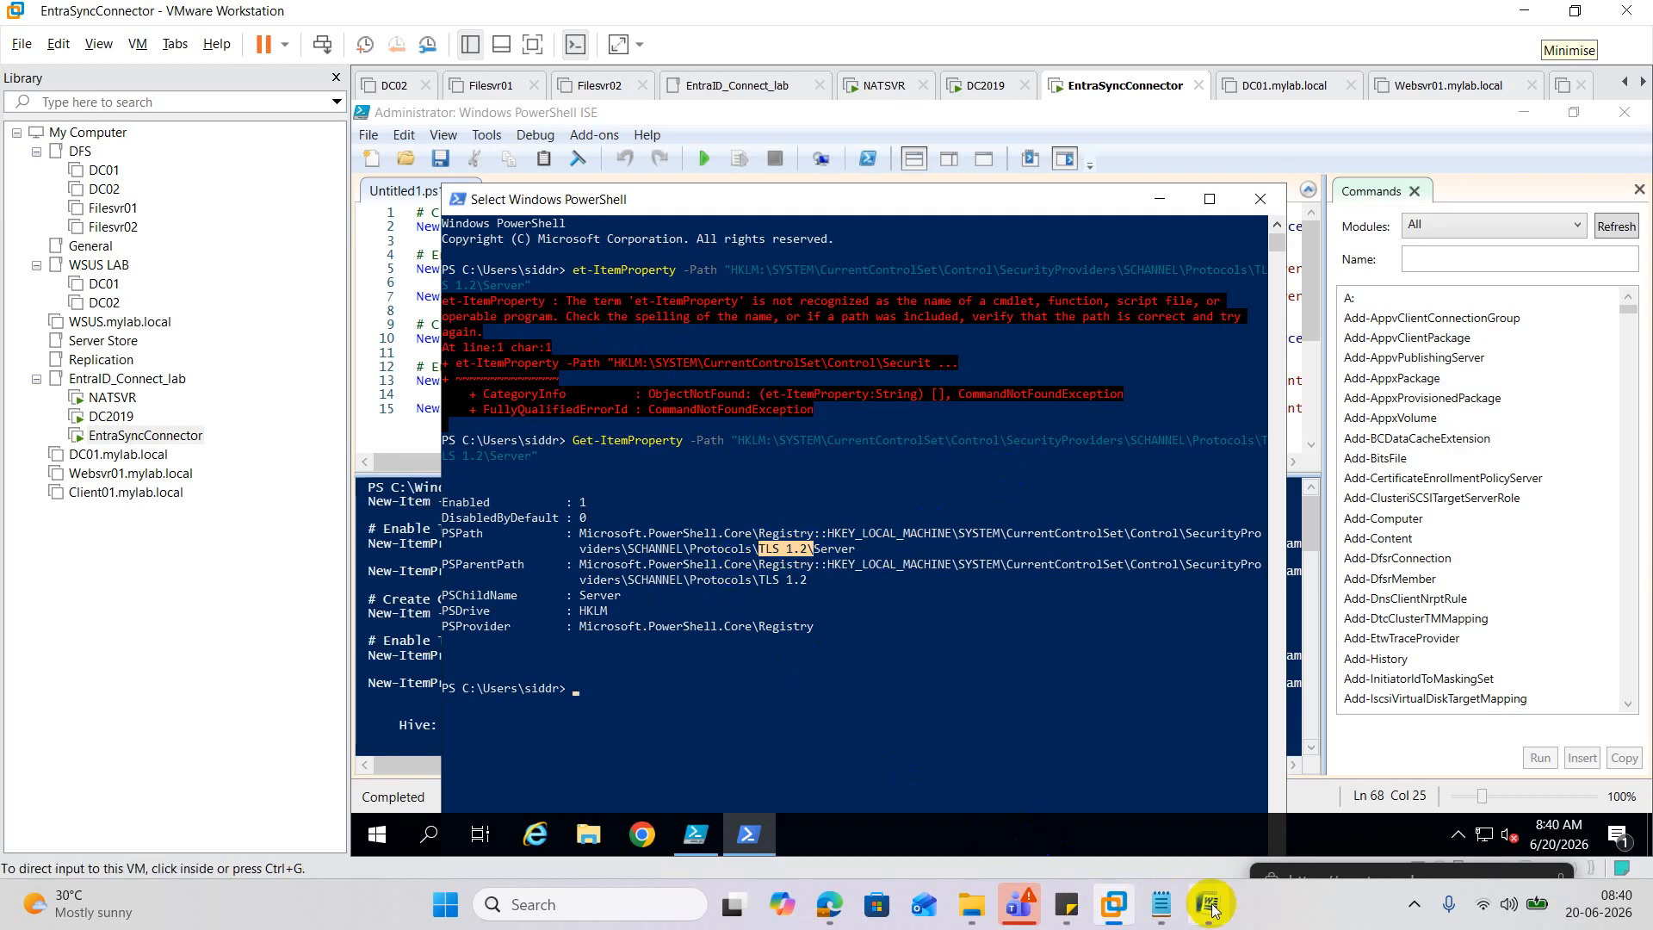
{"action": "left_click", "coordinate": [1161, 902]}
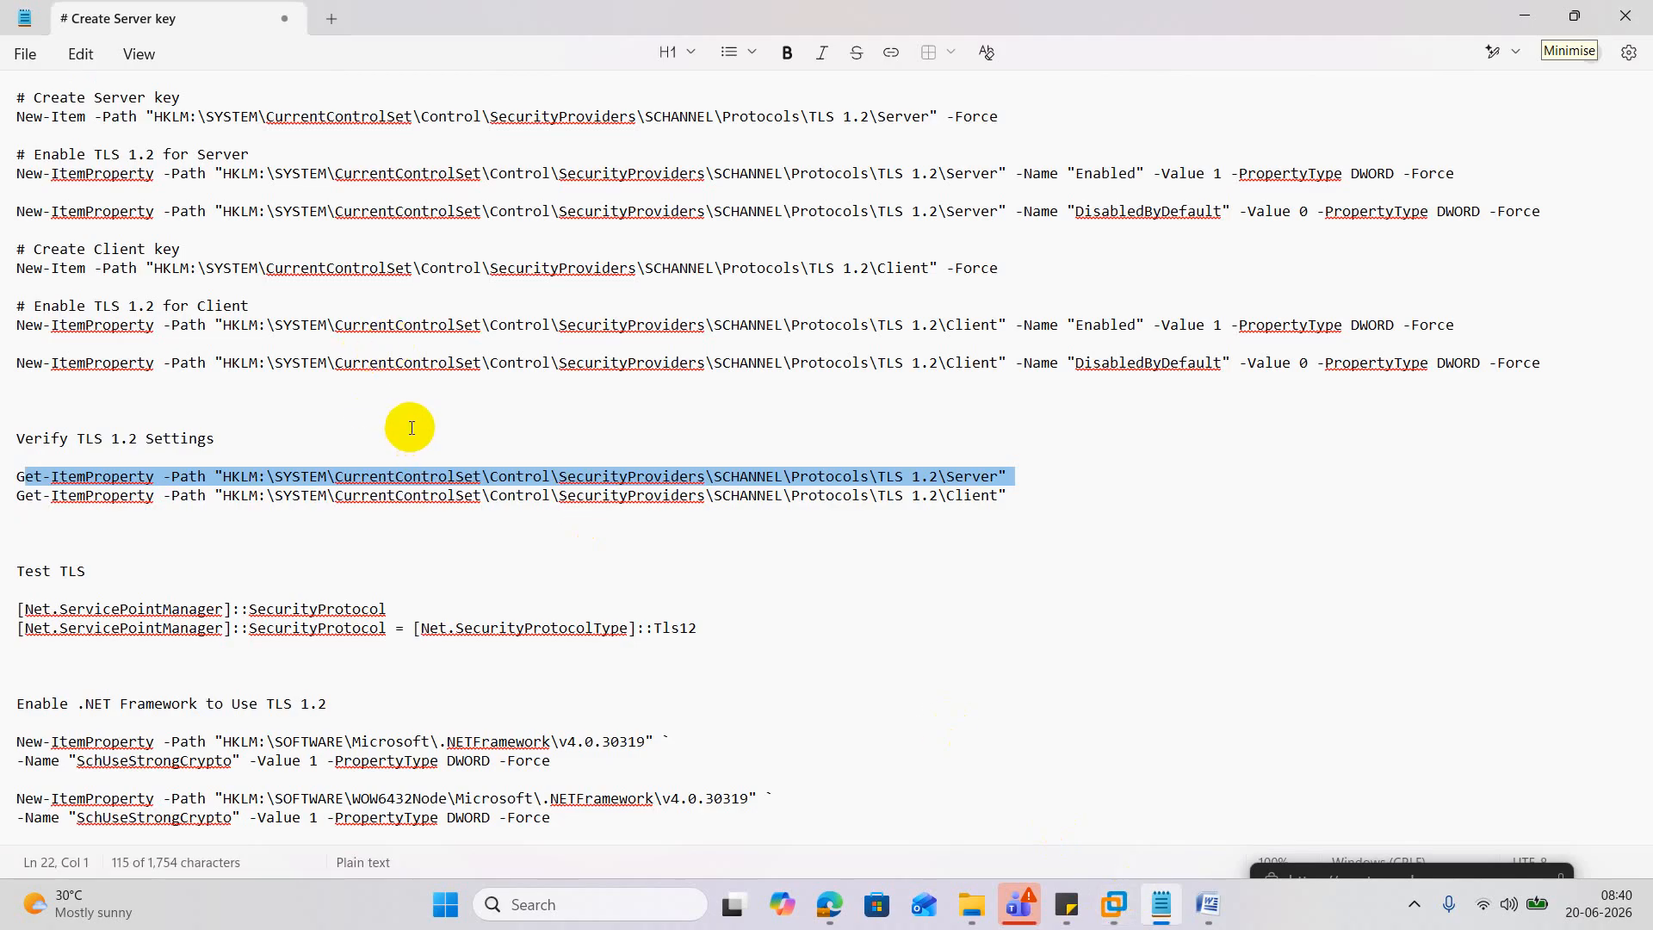
Copy the [Net.ServicePointManager]::SecurityProtocol = Tls12 line from the notes.
{"action": "left_click", "coordinate": [381, 651]}
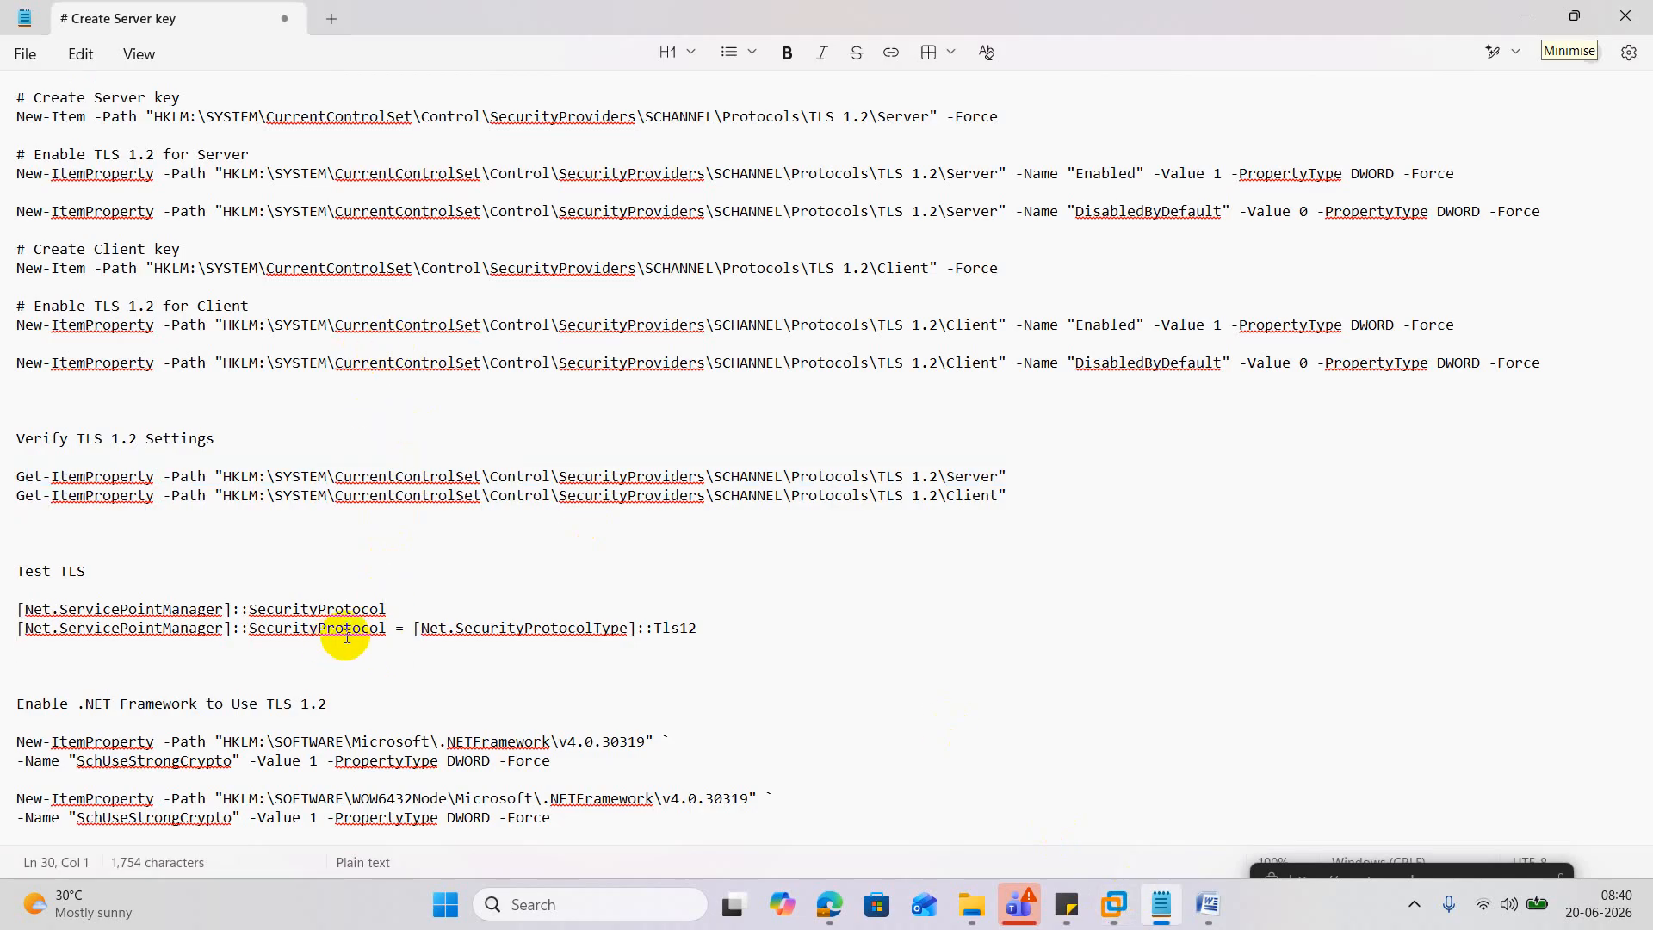
{"action": "triple_click", "coordinate": [336, 609]}
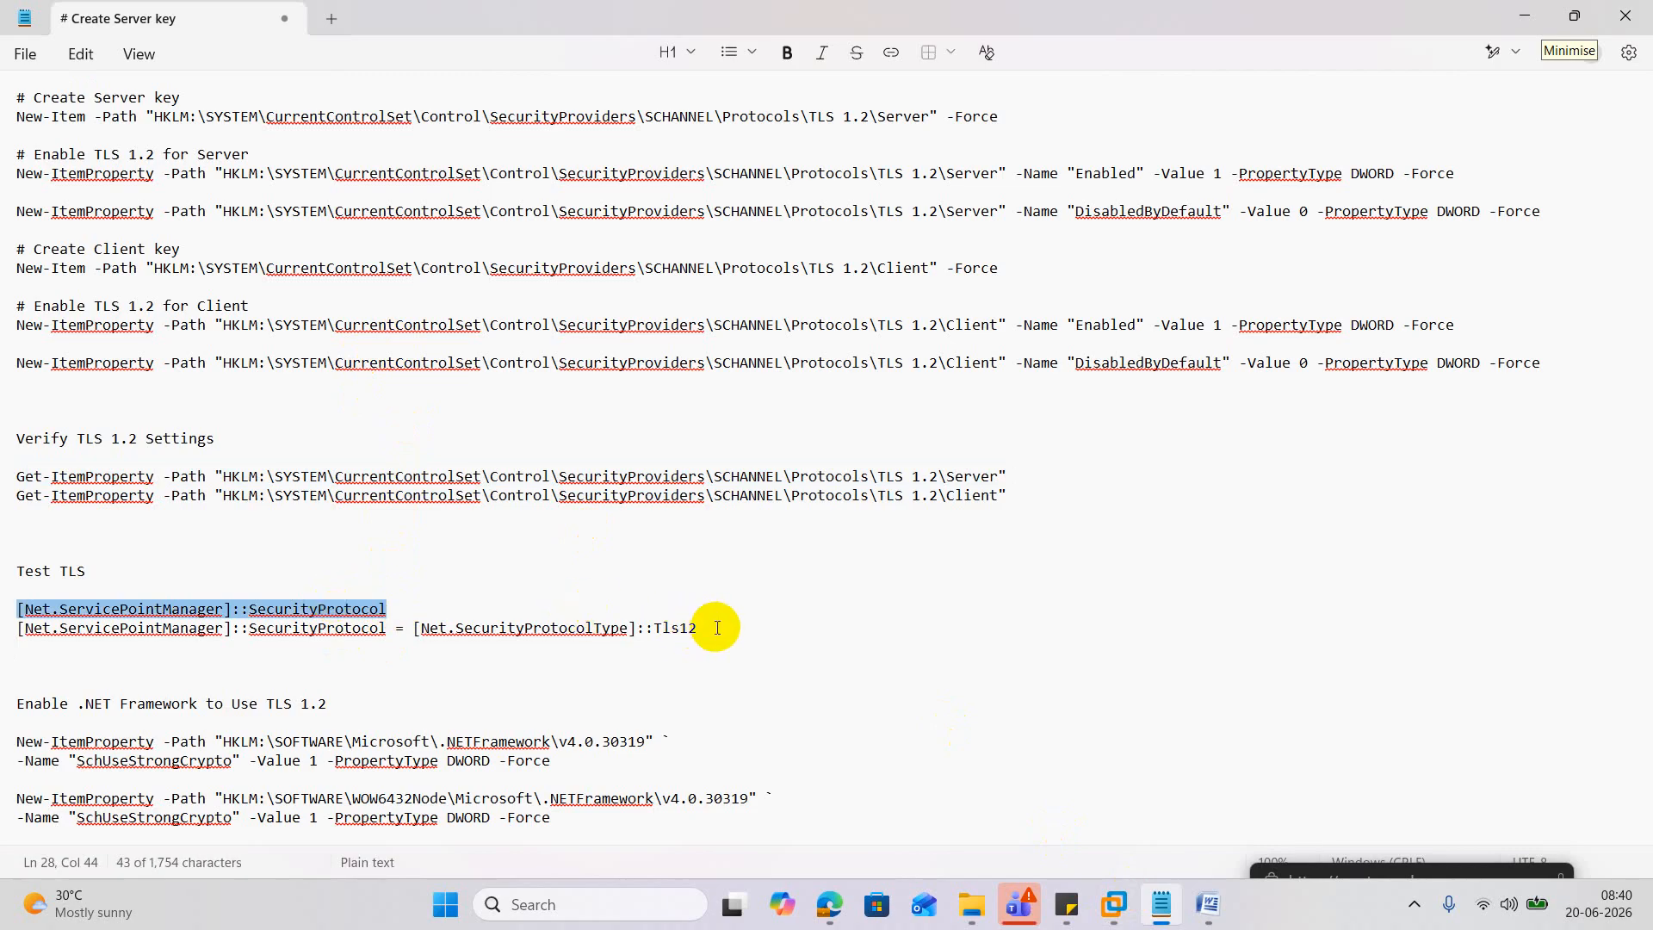
{"action": "left_click_drag", "start_coordinate": [720, 628], "coordinate": [12, 631]}
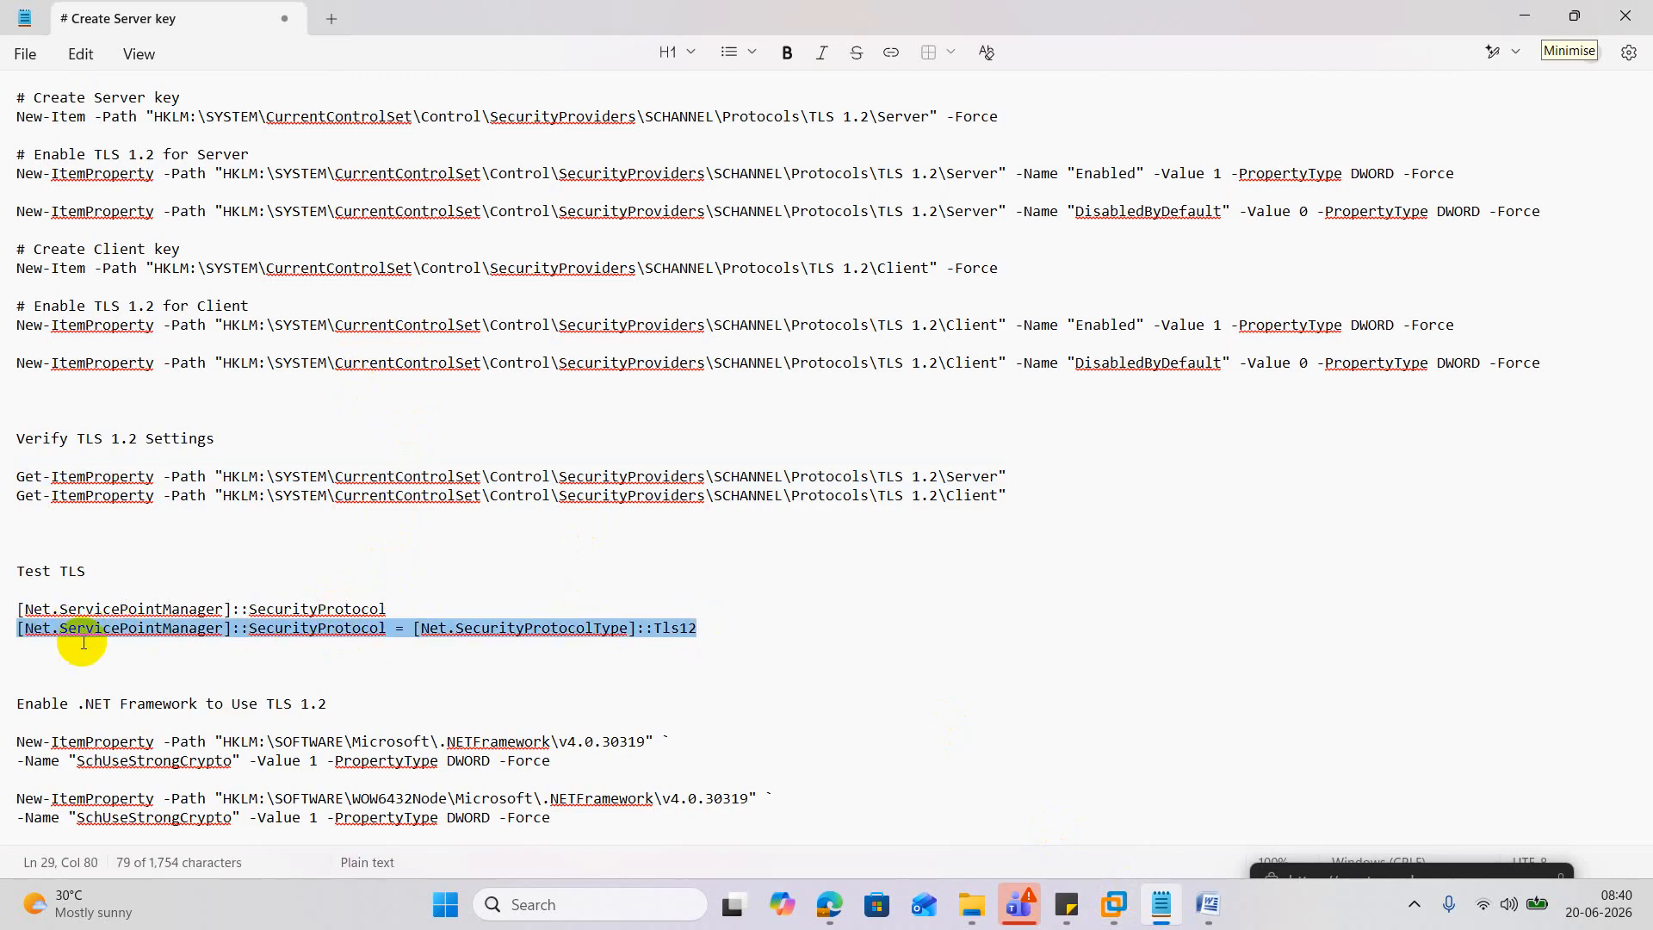
{"action": "right_click", "coordinate": [551, 629]}
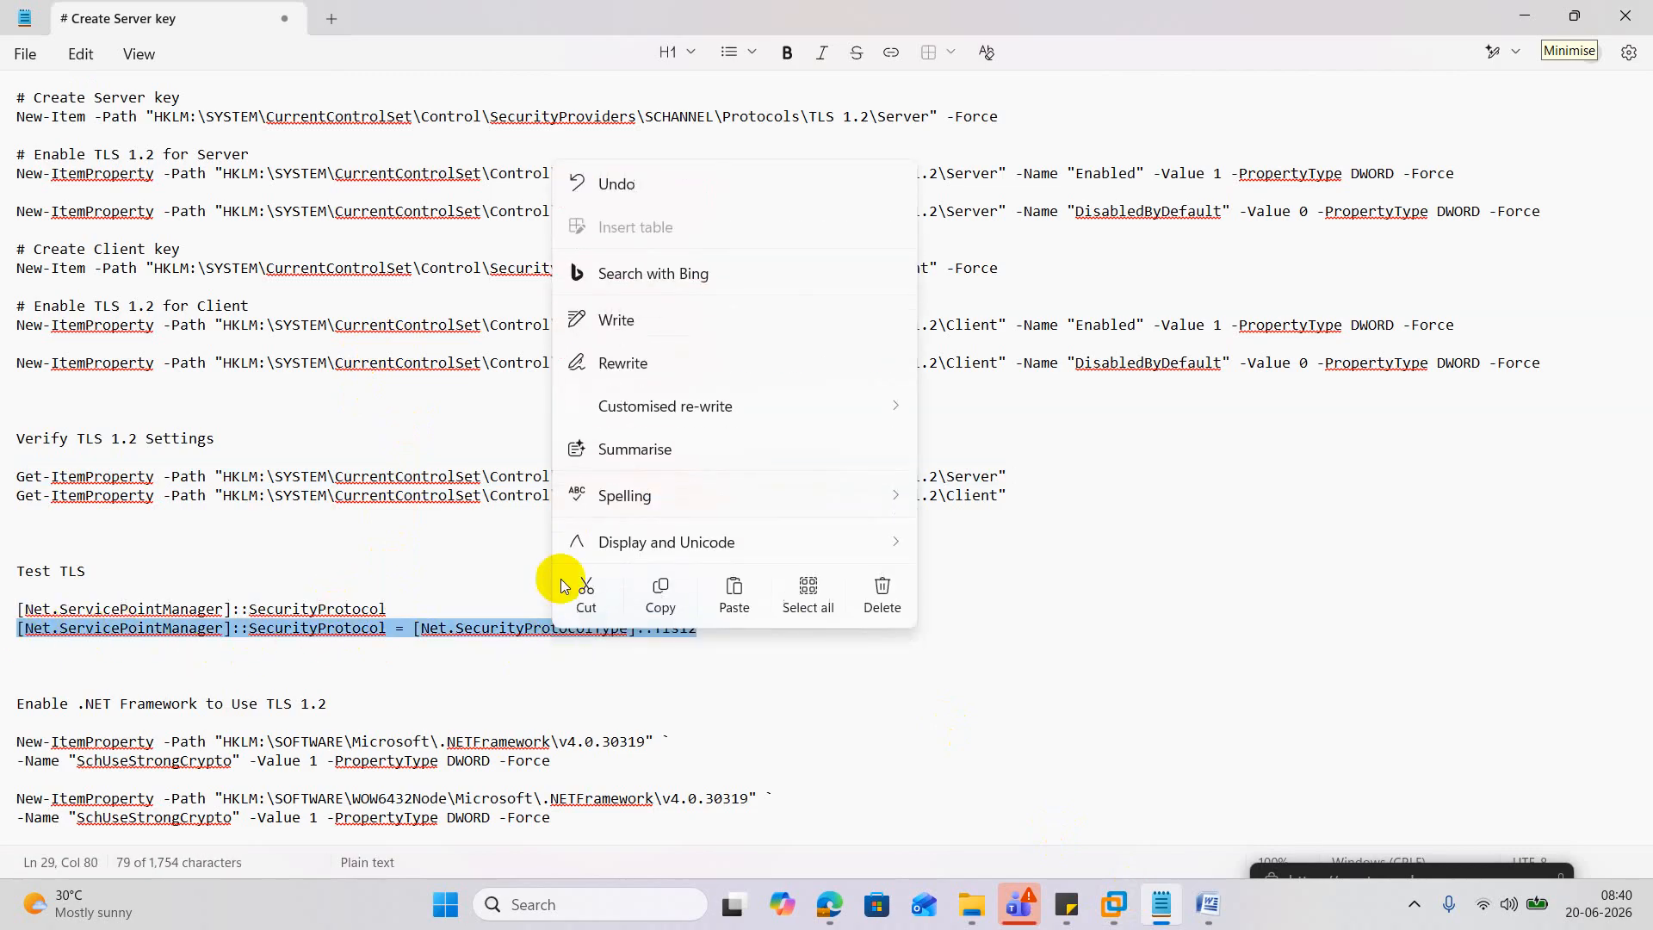
{"action": "left_click", "coordinate": [659, 594]}
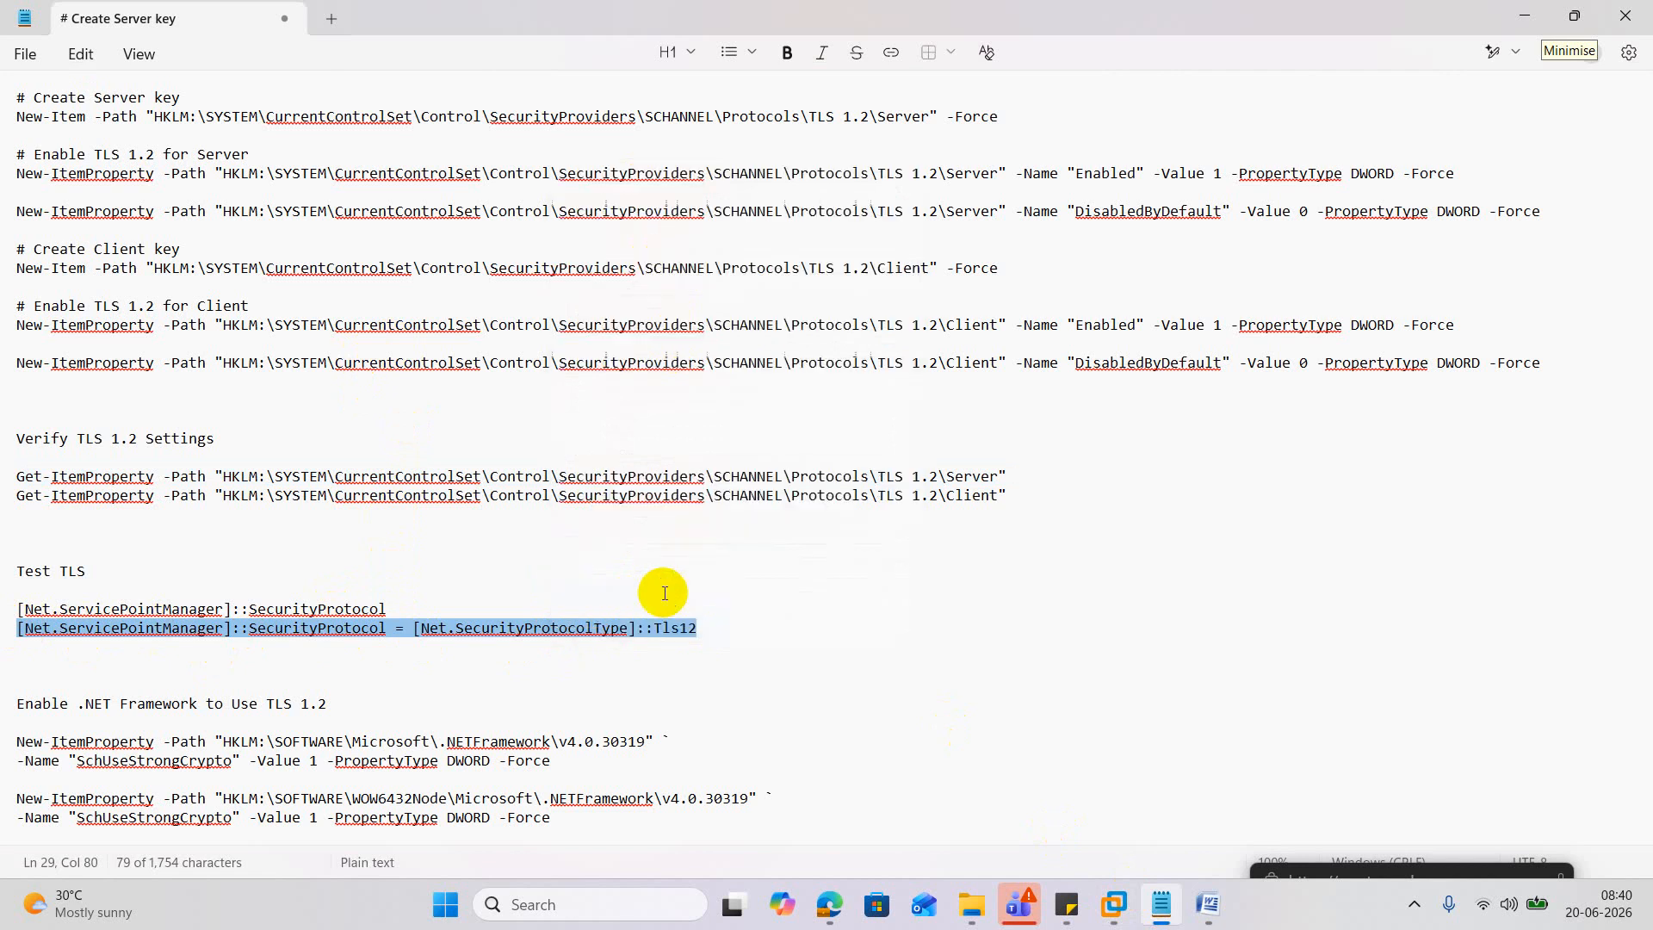
{"action": "left_click", "coordinate": [1531, 15]}
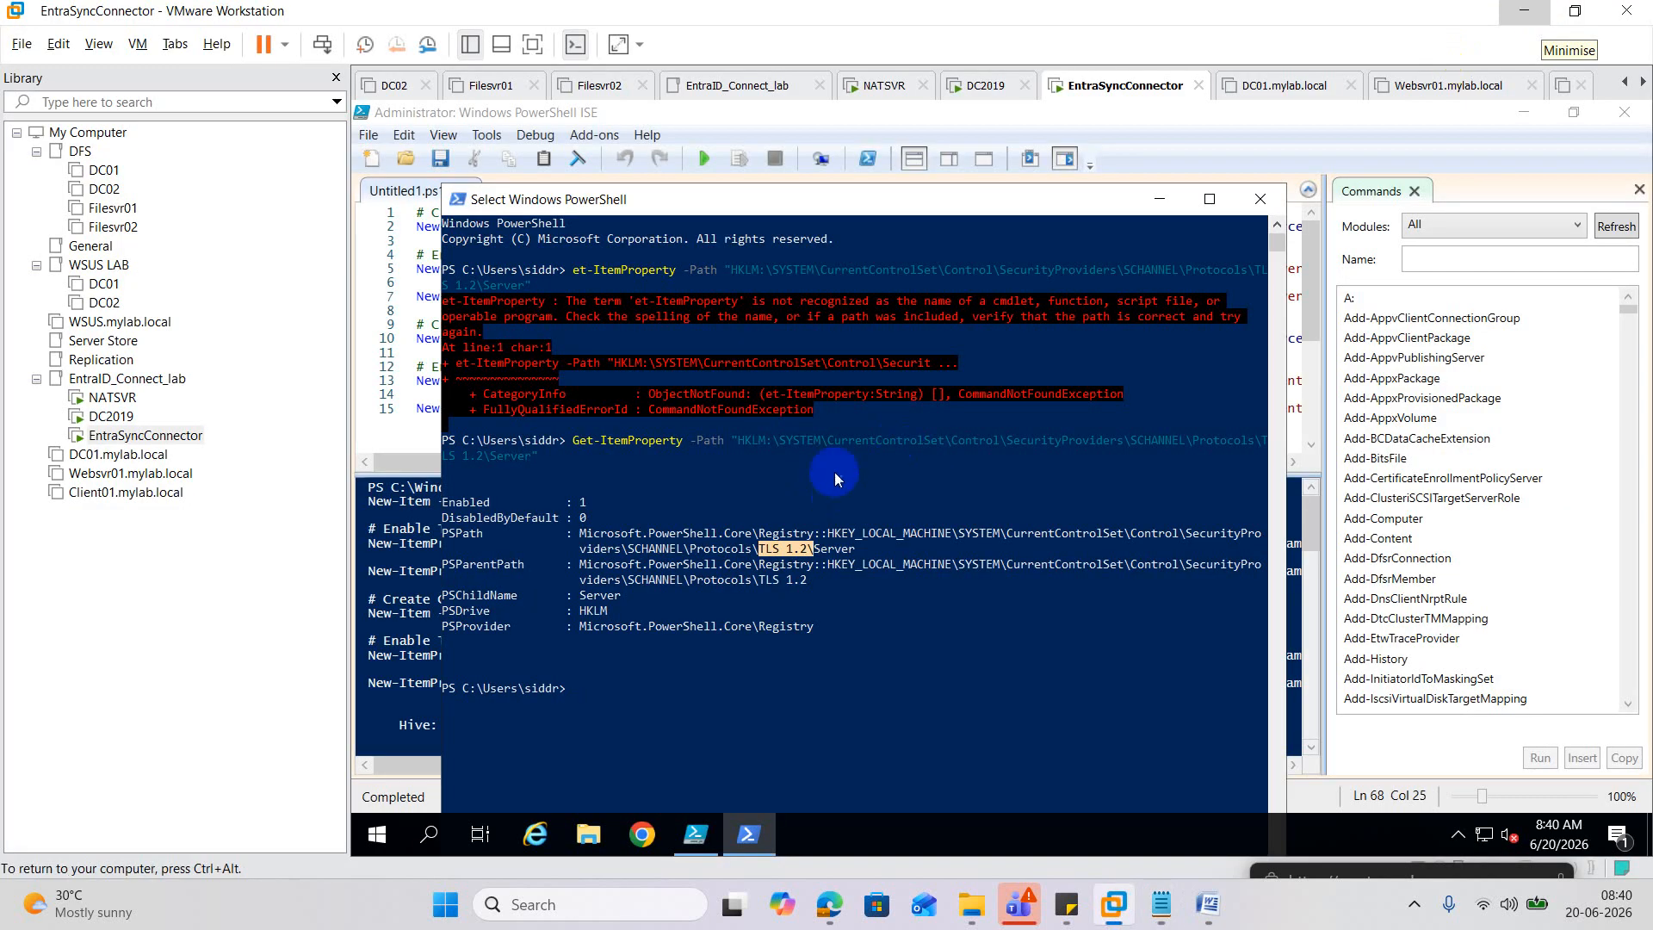
Clear the console and run the Tls12 security protocol assignment.
{"action": "left_click", "coordinate": [734, 628]}
{"action": "type", "text": "cls"}
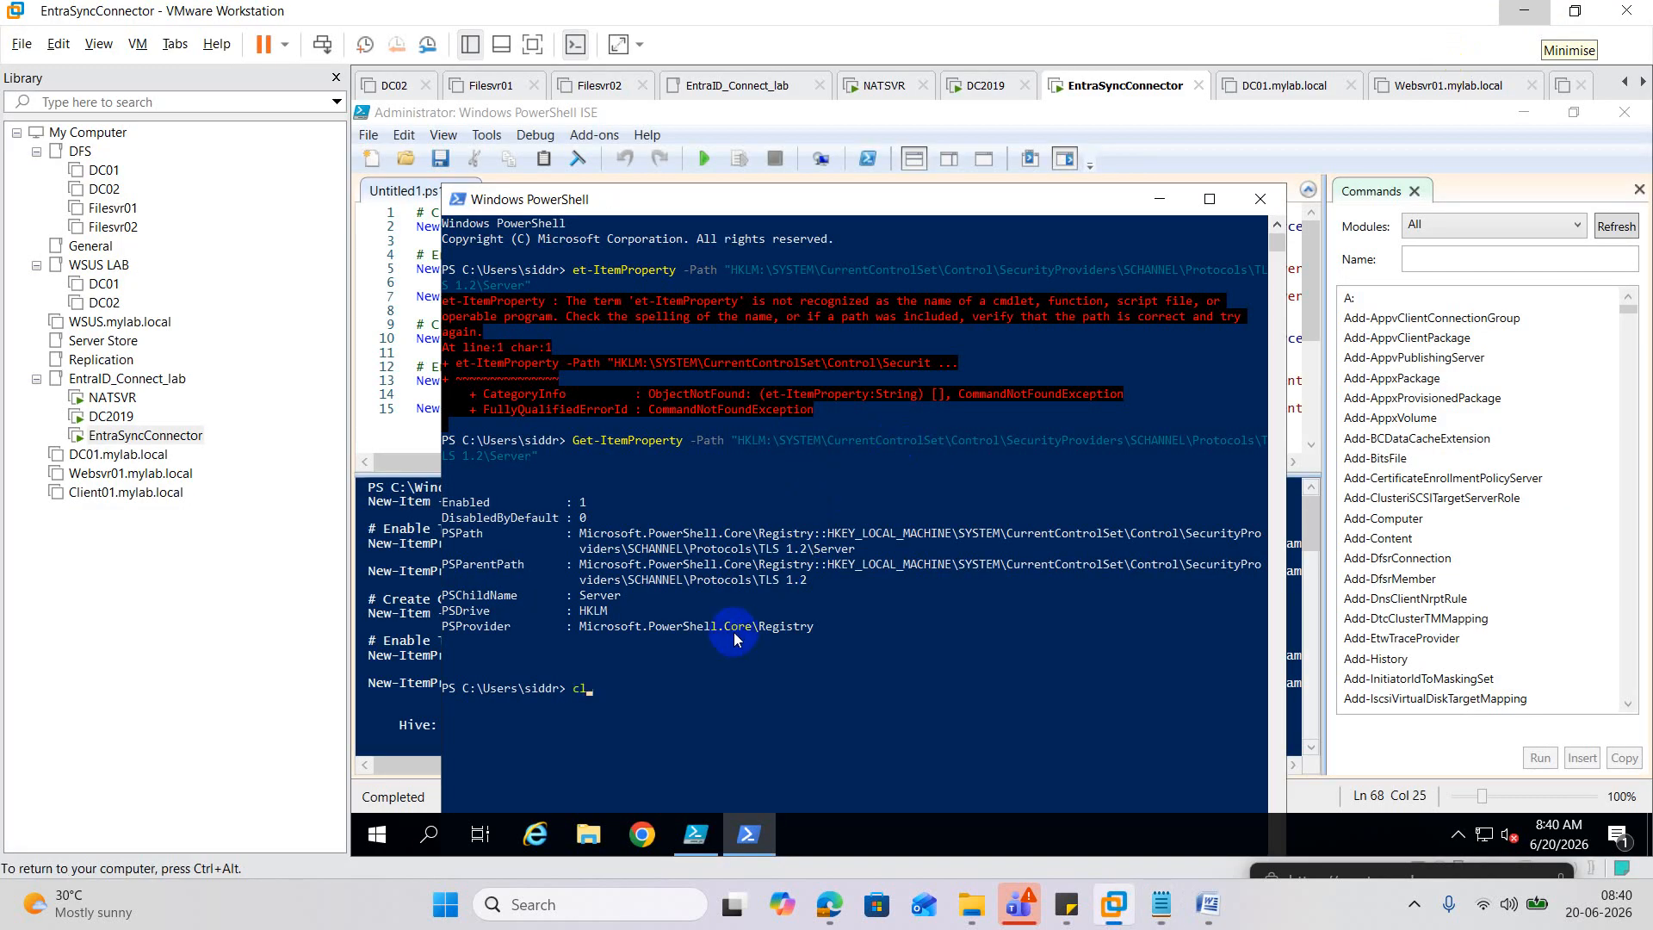
{"action": "key", "text": "Return"}
{"action": "key", "text": "ctrl+v"}
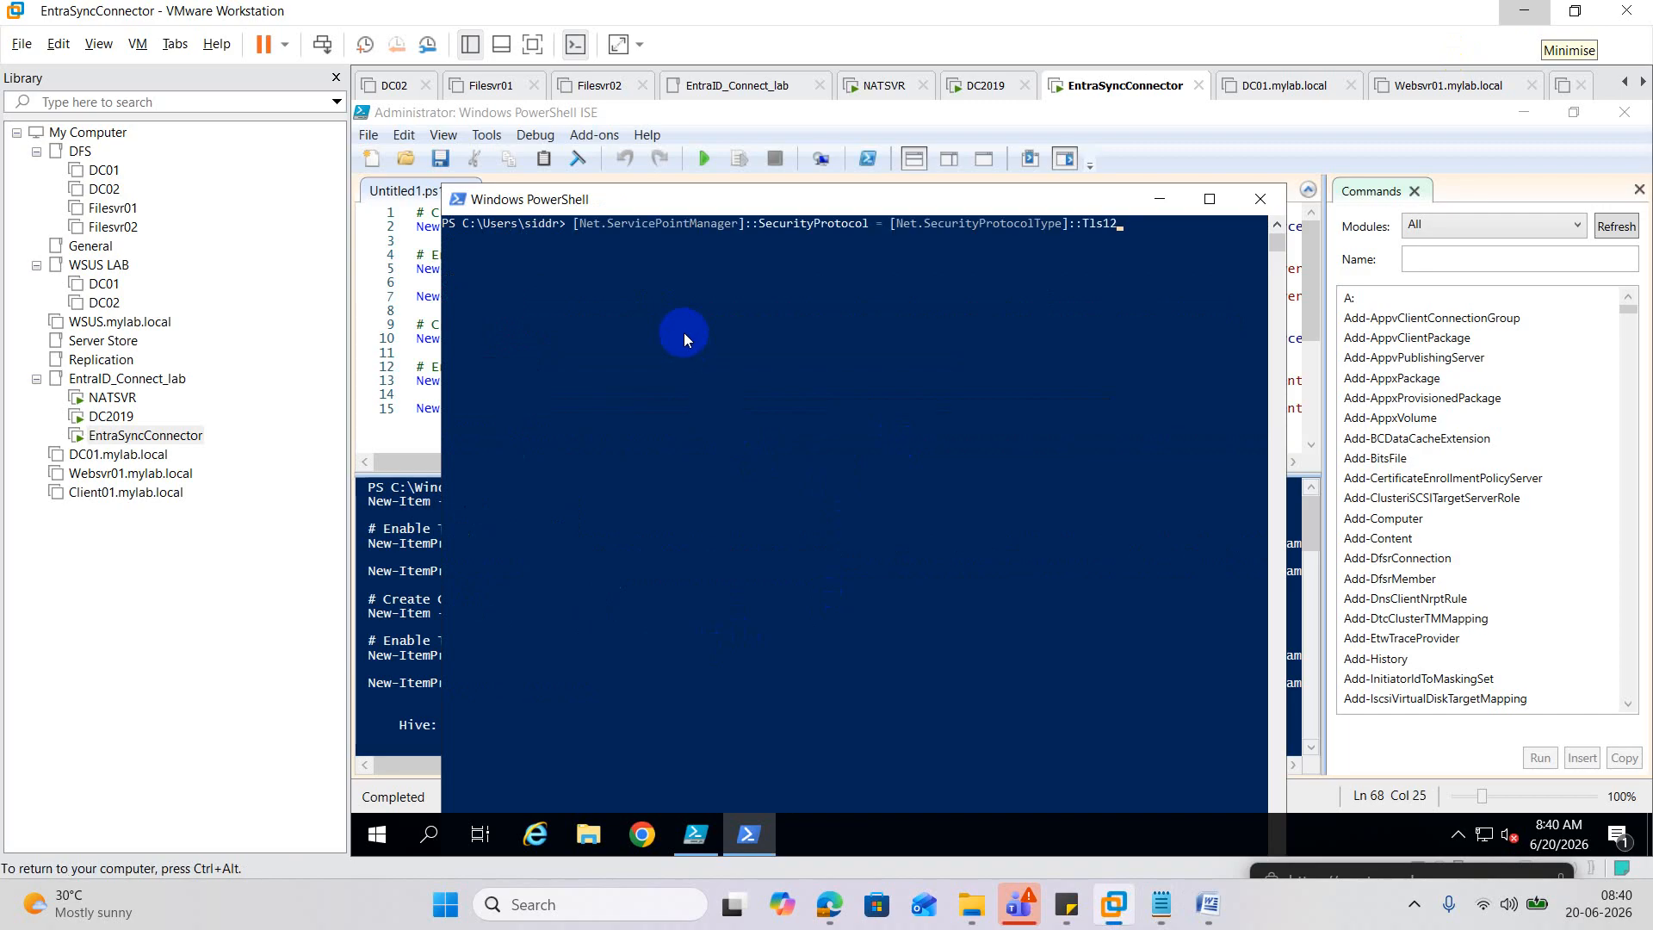
{"action": "key", "text": "Return"}
Copy the SecurityProtocol check line from the notes and run it, confirming Tls12.
{"action": "left_click", "coordinate": [1162, 901]}
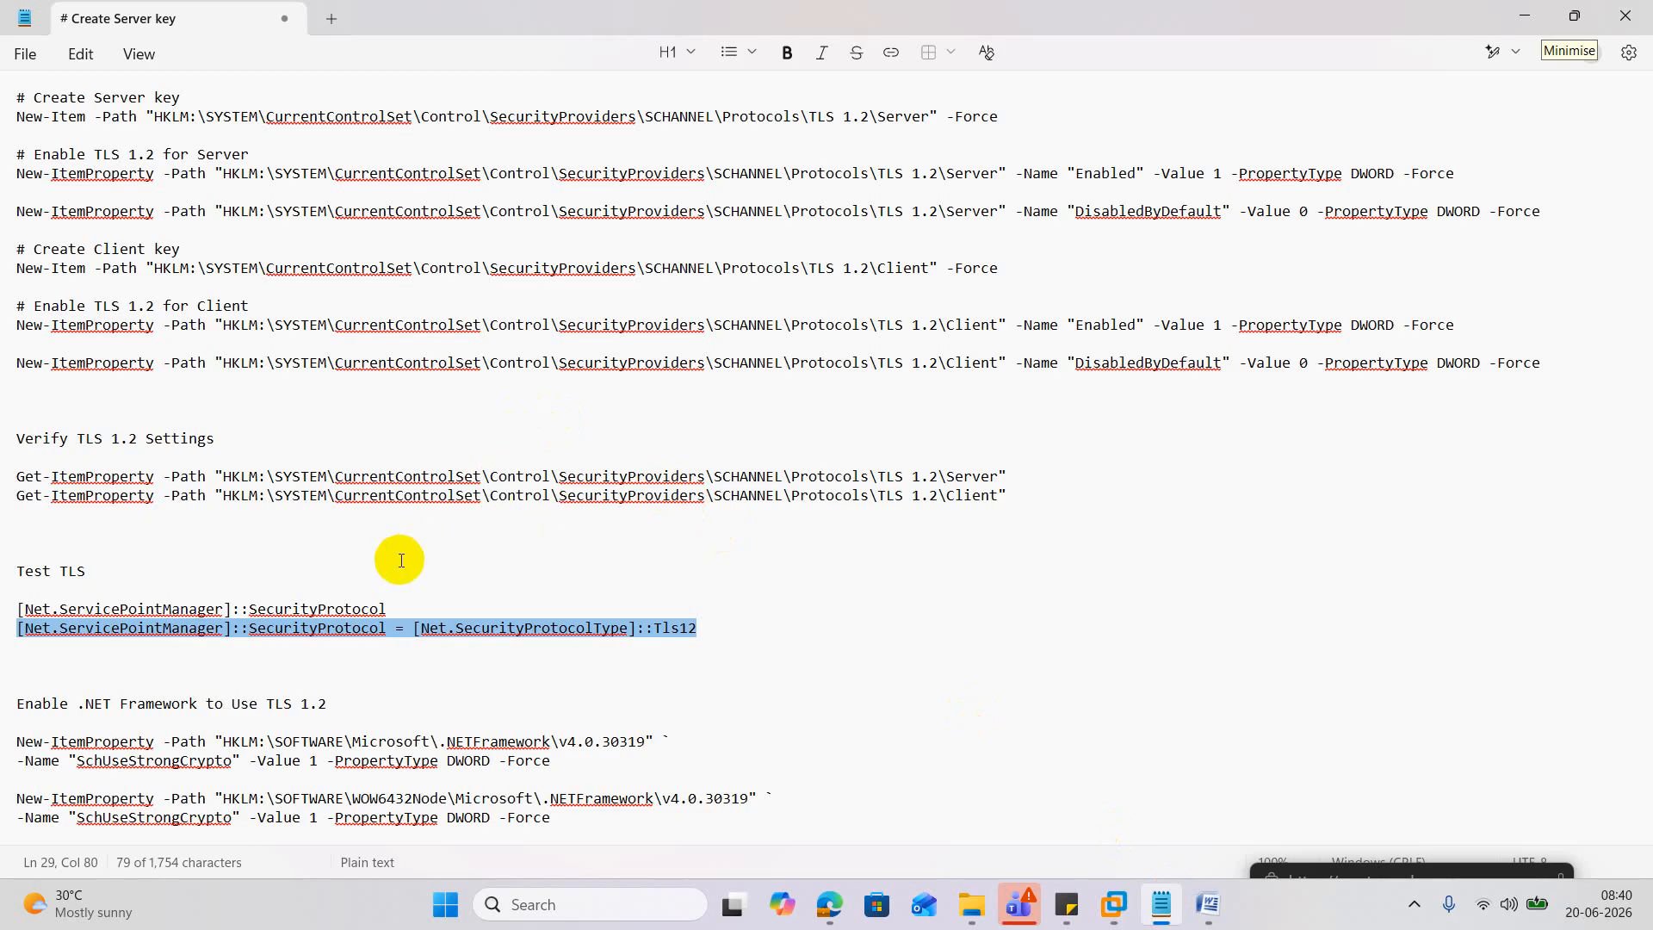
{"action": "left_click_drag", "start_coordinate": [387, 609], "coordinate": [17, 611]}
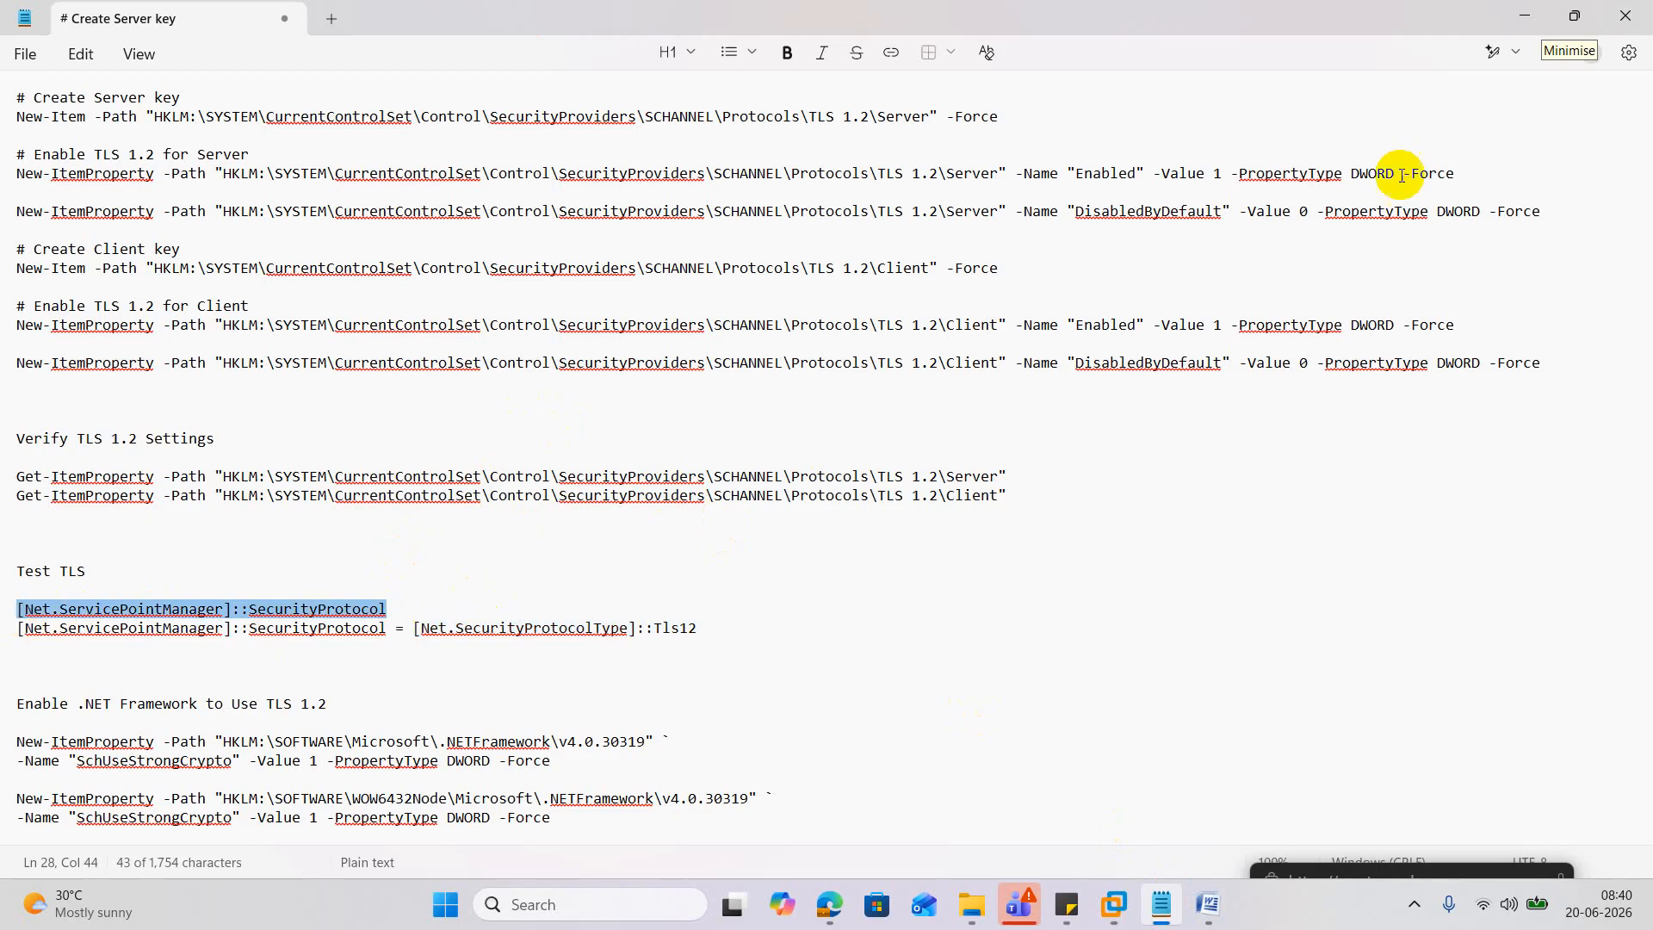
{"action": "left_click", "coordinate": [1525, 17]}
{"action": "right_click", "coordinate": [933, 389]}
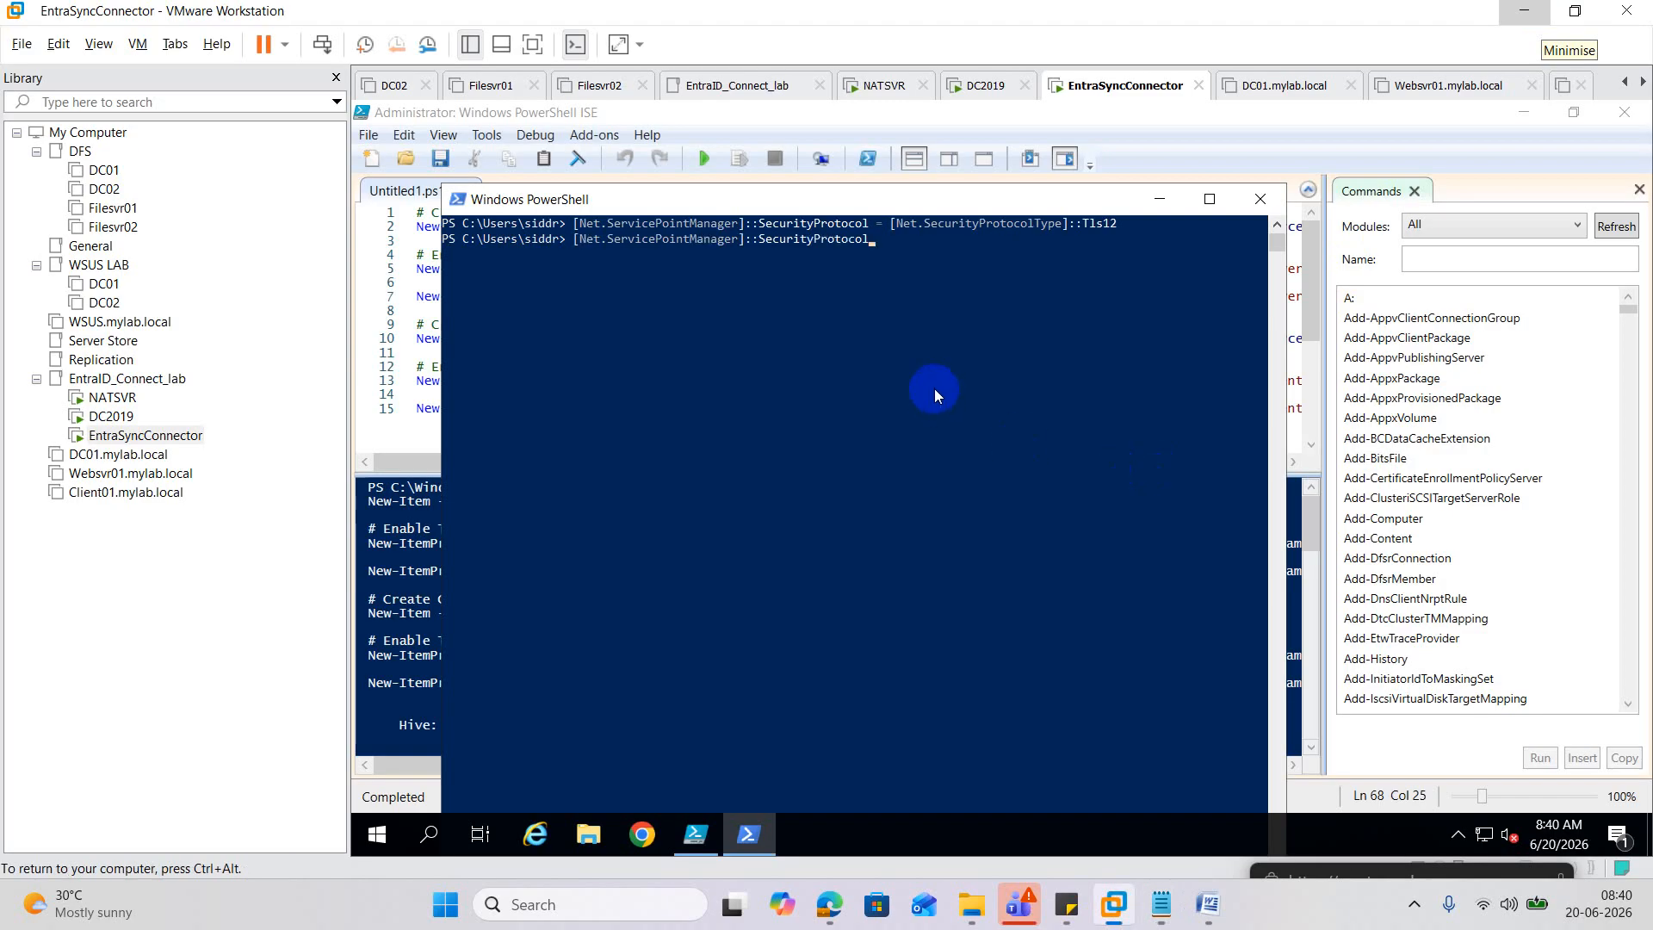
{"action": "key", "text": "Return"}
{"action": "left_click", "coordinate": [1161, 904]}
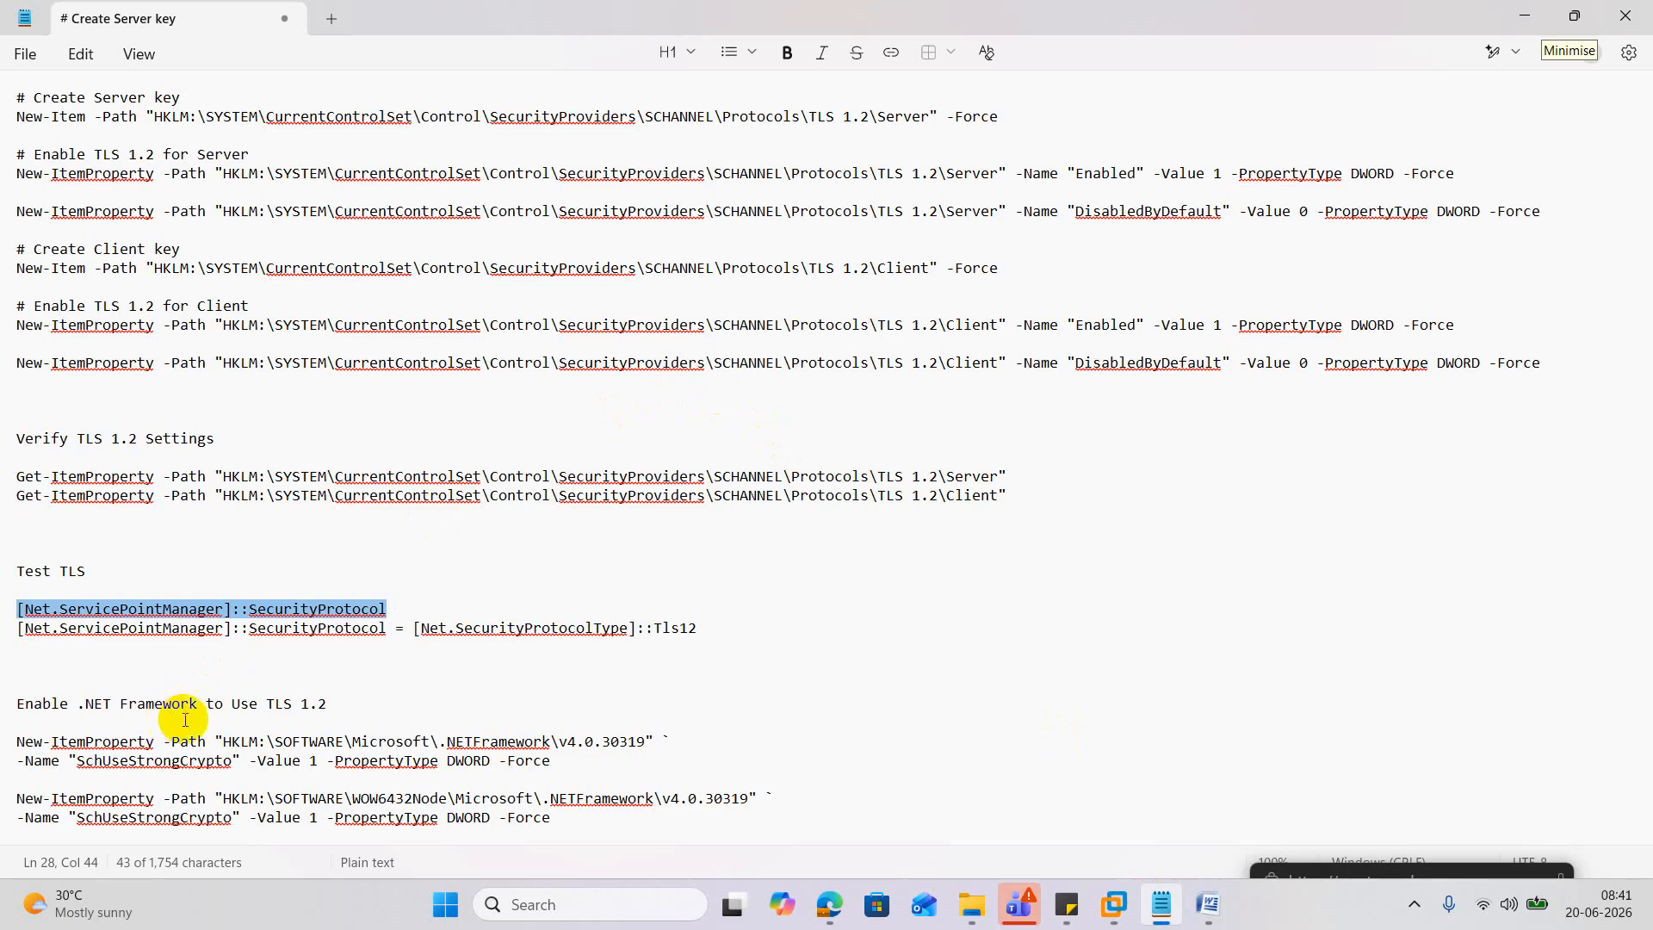
Replace the ISE script with the two .NET Framework SchUseStrongCrypto commands.
{"action": "left_click_drag", "start_coordinate": [563, 817], "coordinate": [17, 740]}
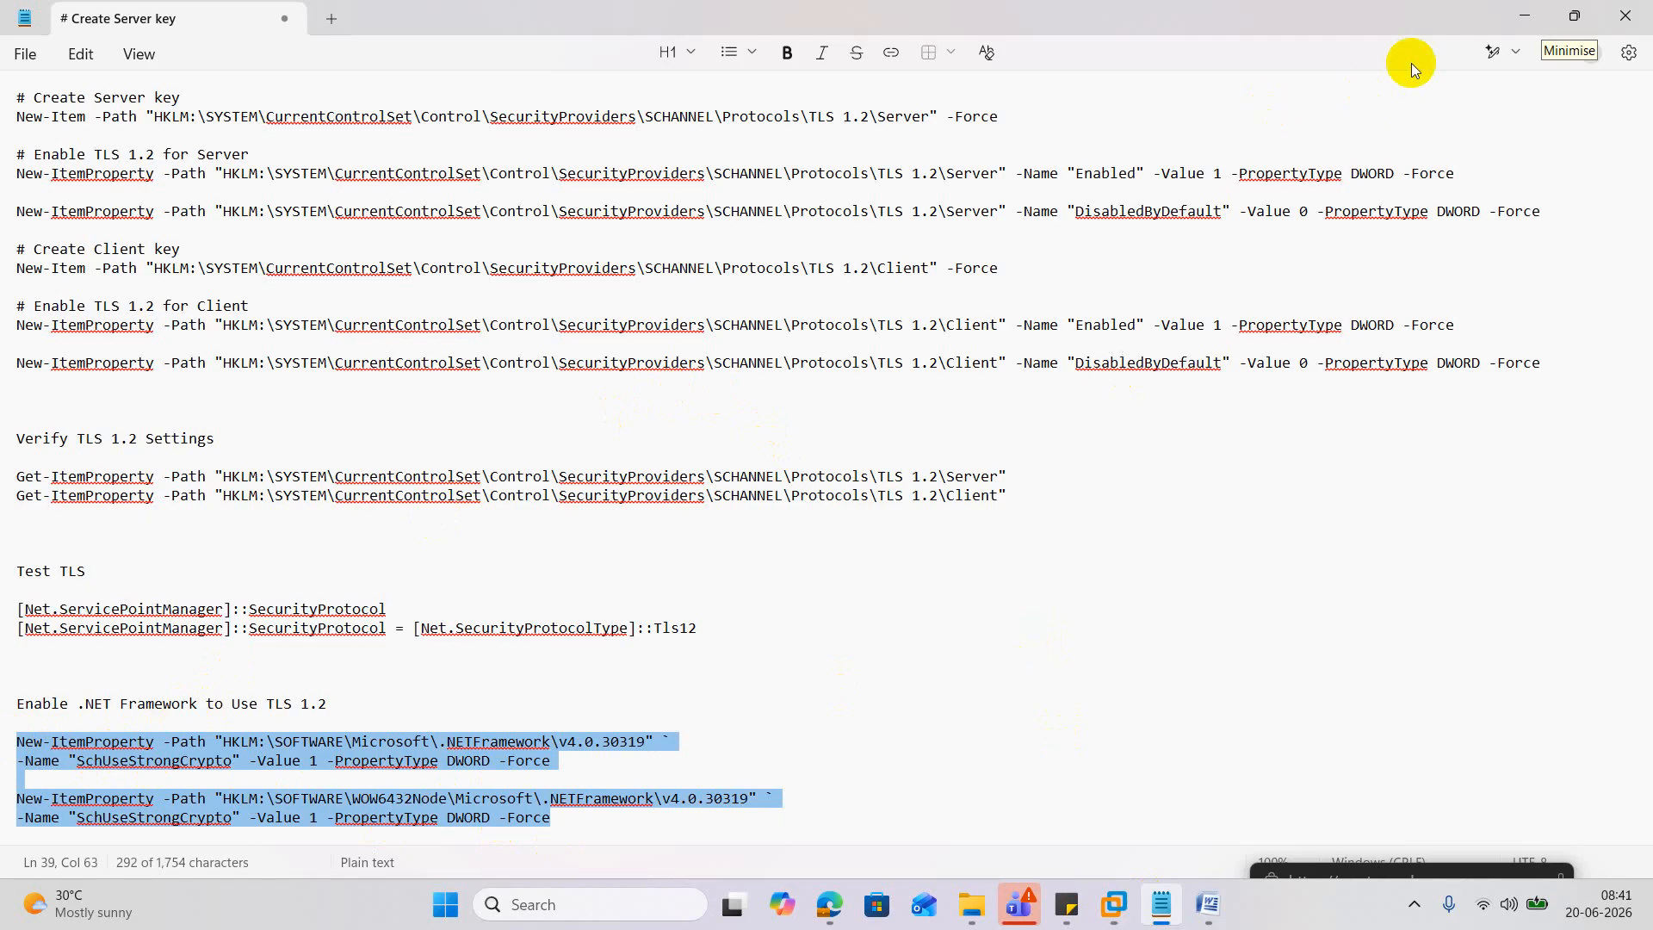
{"action": "left_click", "coordinate": [1524, 16]}
{"action": "left_click", "coordinate": [425, 325]}
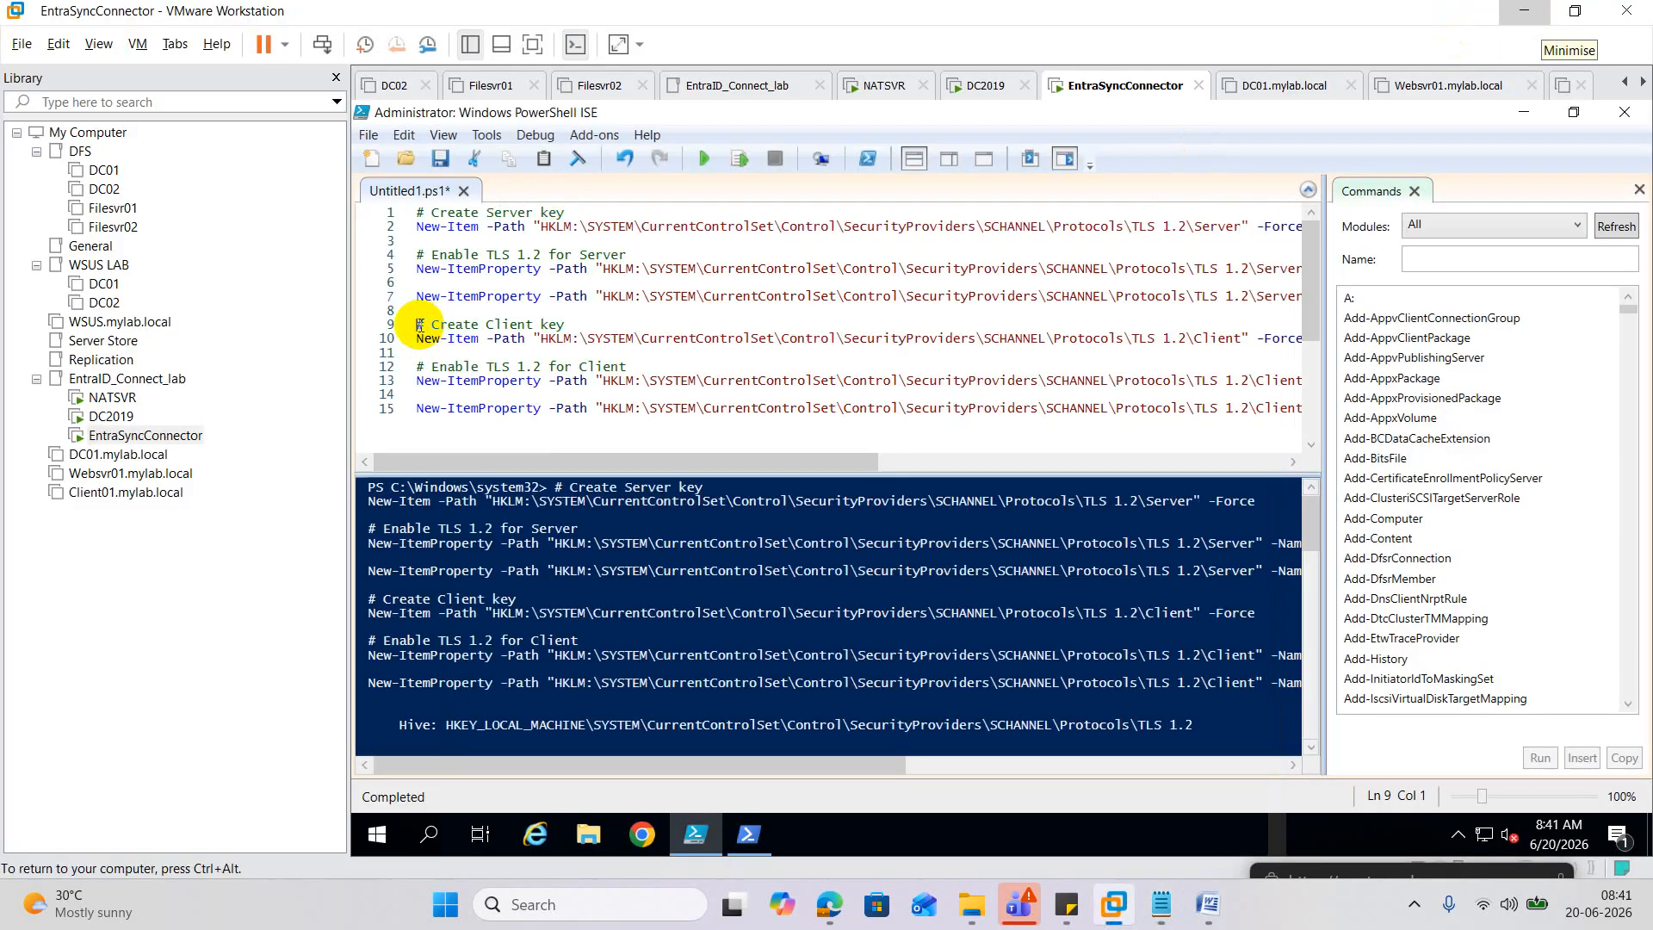
{"action": "key", "text": "ctrl+a"}
{"action": "key", "text": "Delete"}
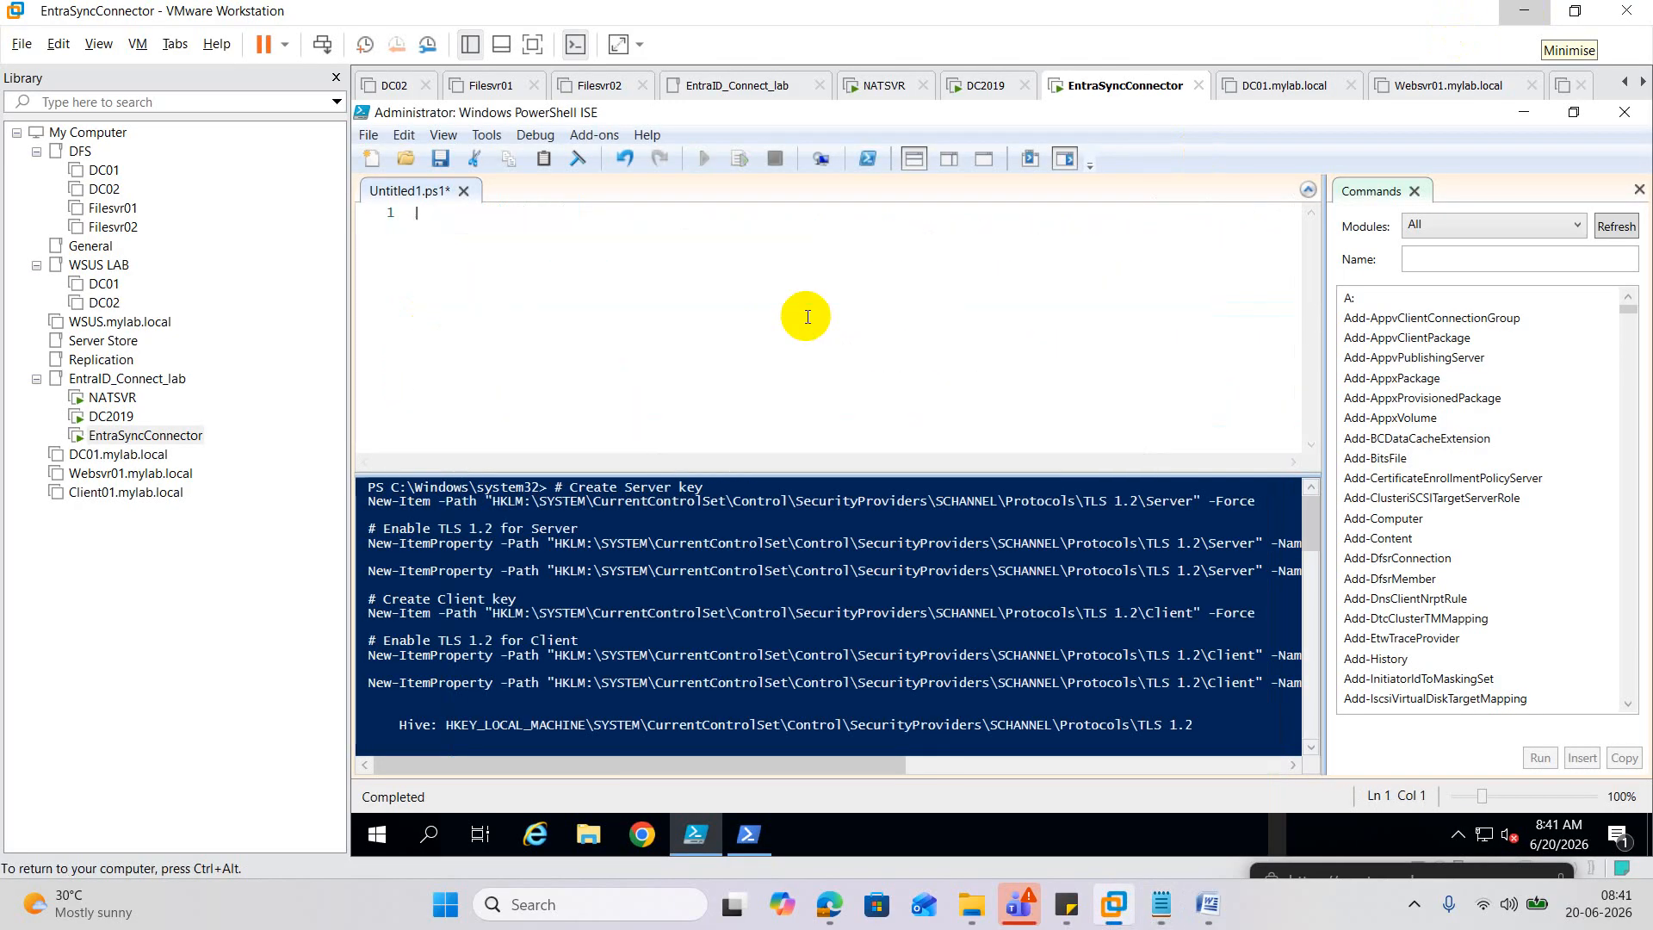
{"action": "key", "text": "ctrl+v"}
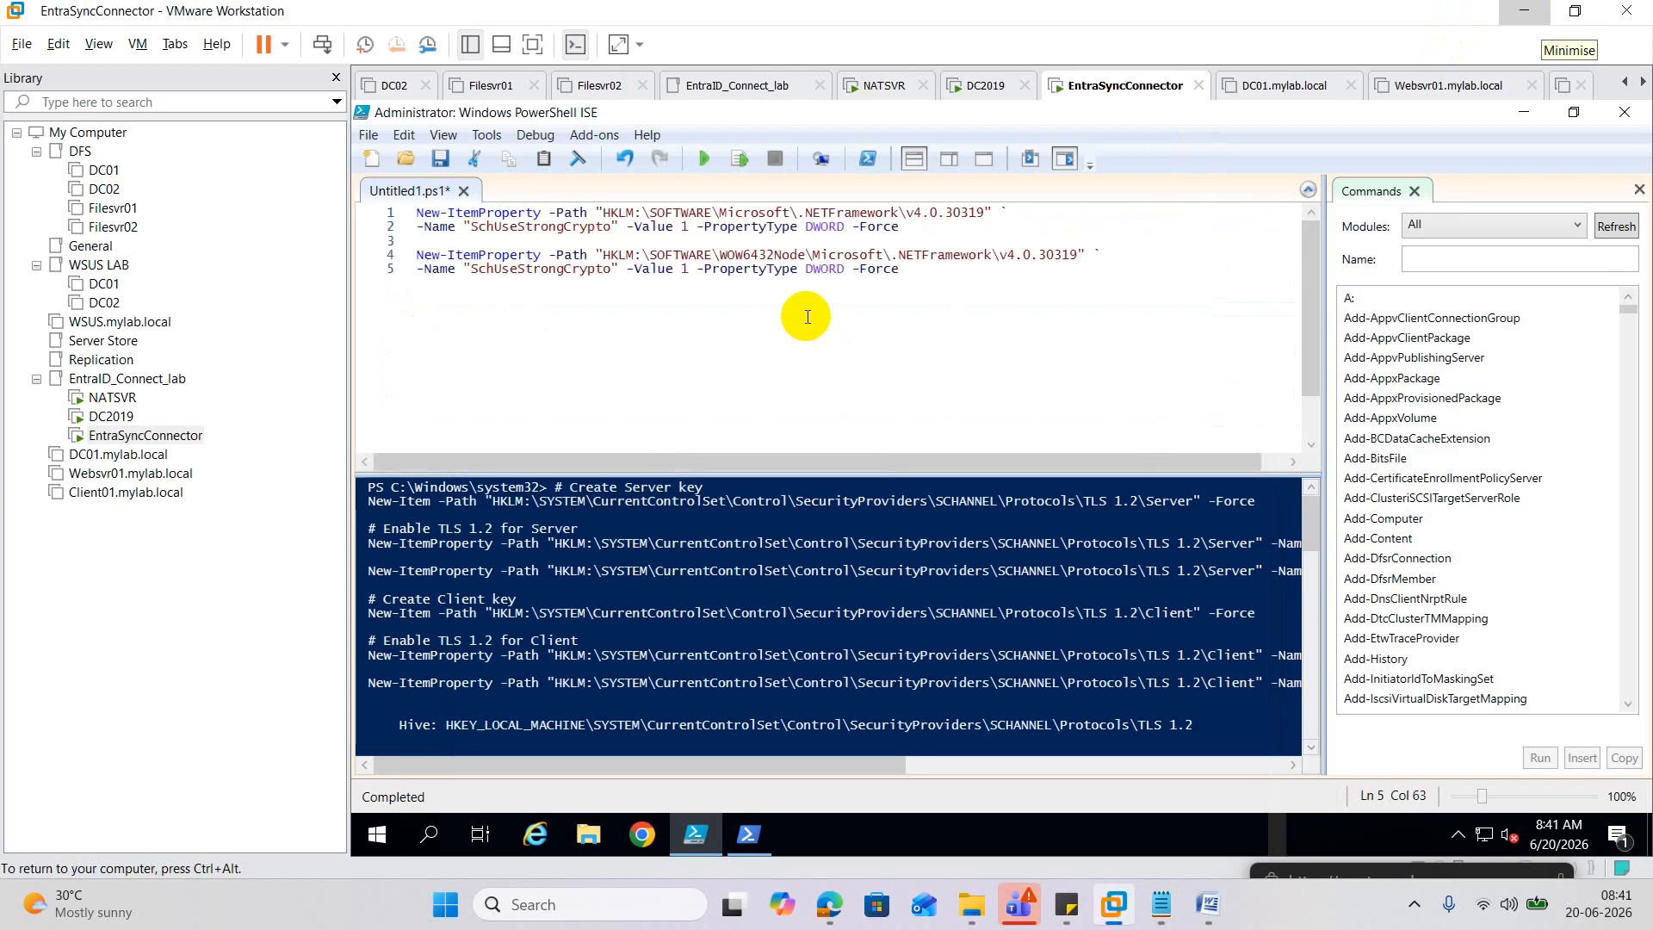
Clear the console, run the strong-crypto script, and close ISE without saving.
{"action": "scroll", "coordinate": [804, 684], "scroll_direction": "down", "scroll_amount": 20}
{"action": "left_click", "coordinate": [814, 662]}
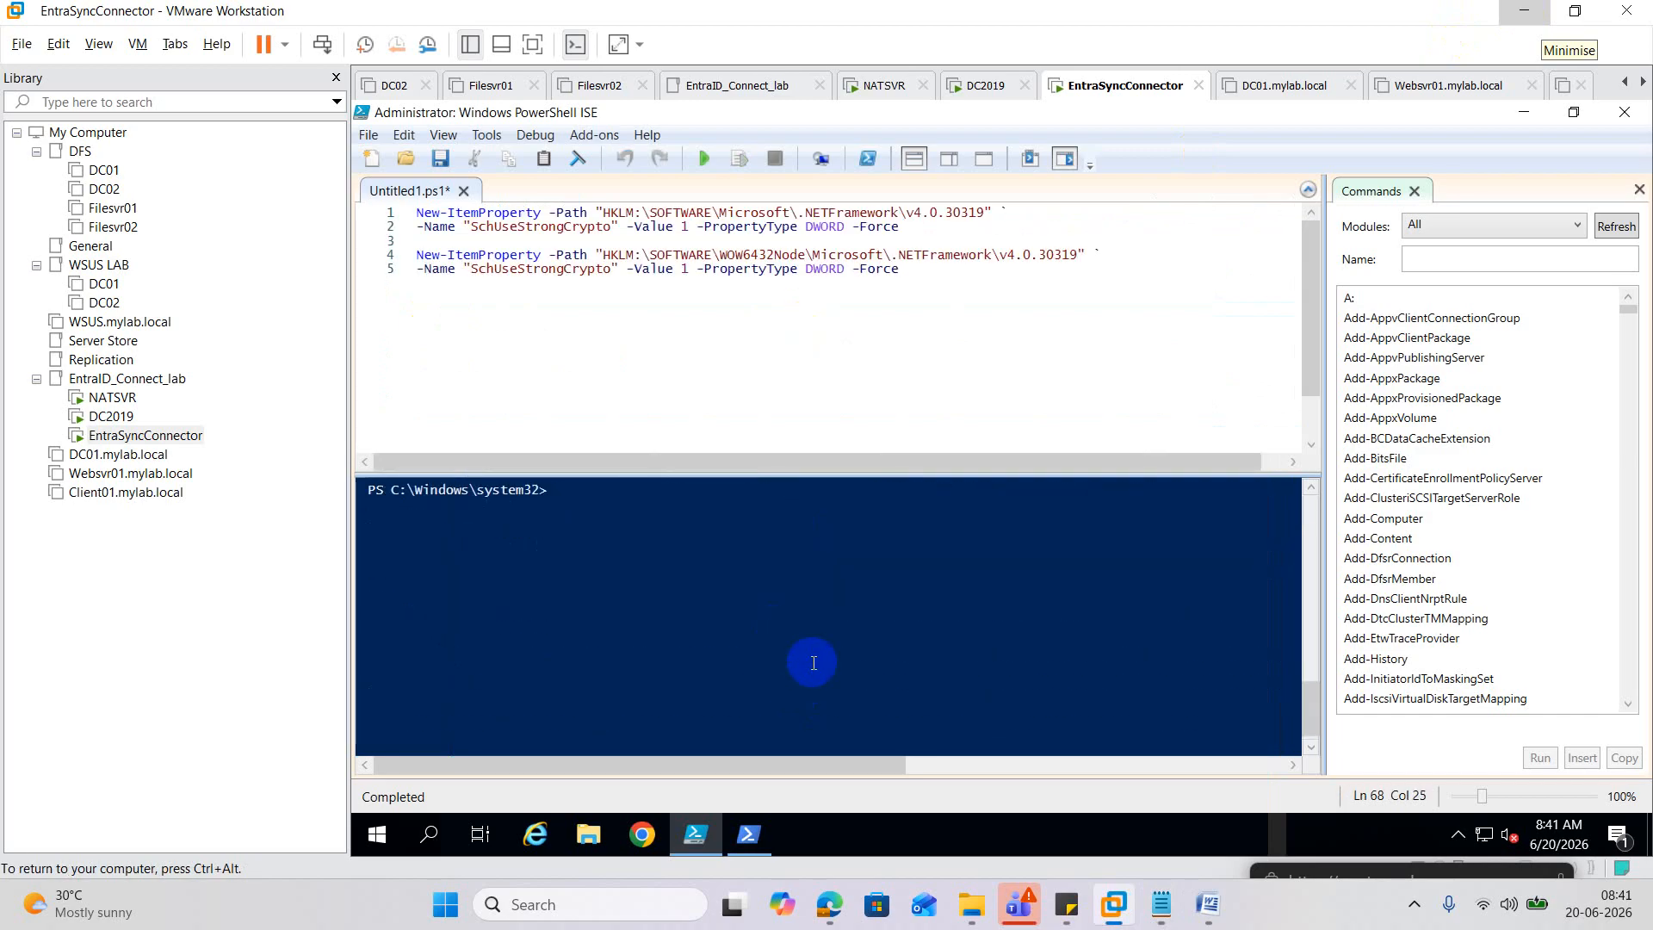
{"action": "type", "text": "cls"}
{"action": "key", "text": "Return"}
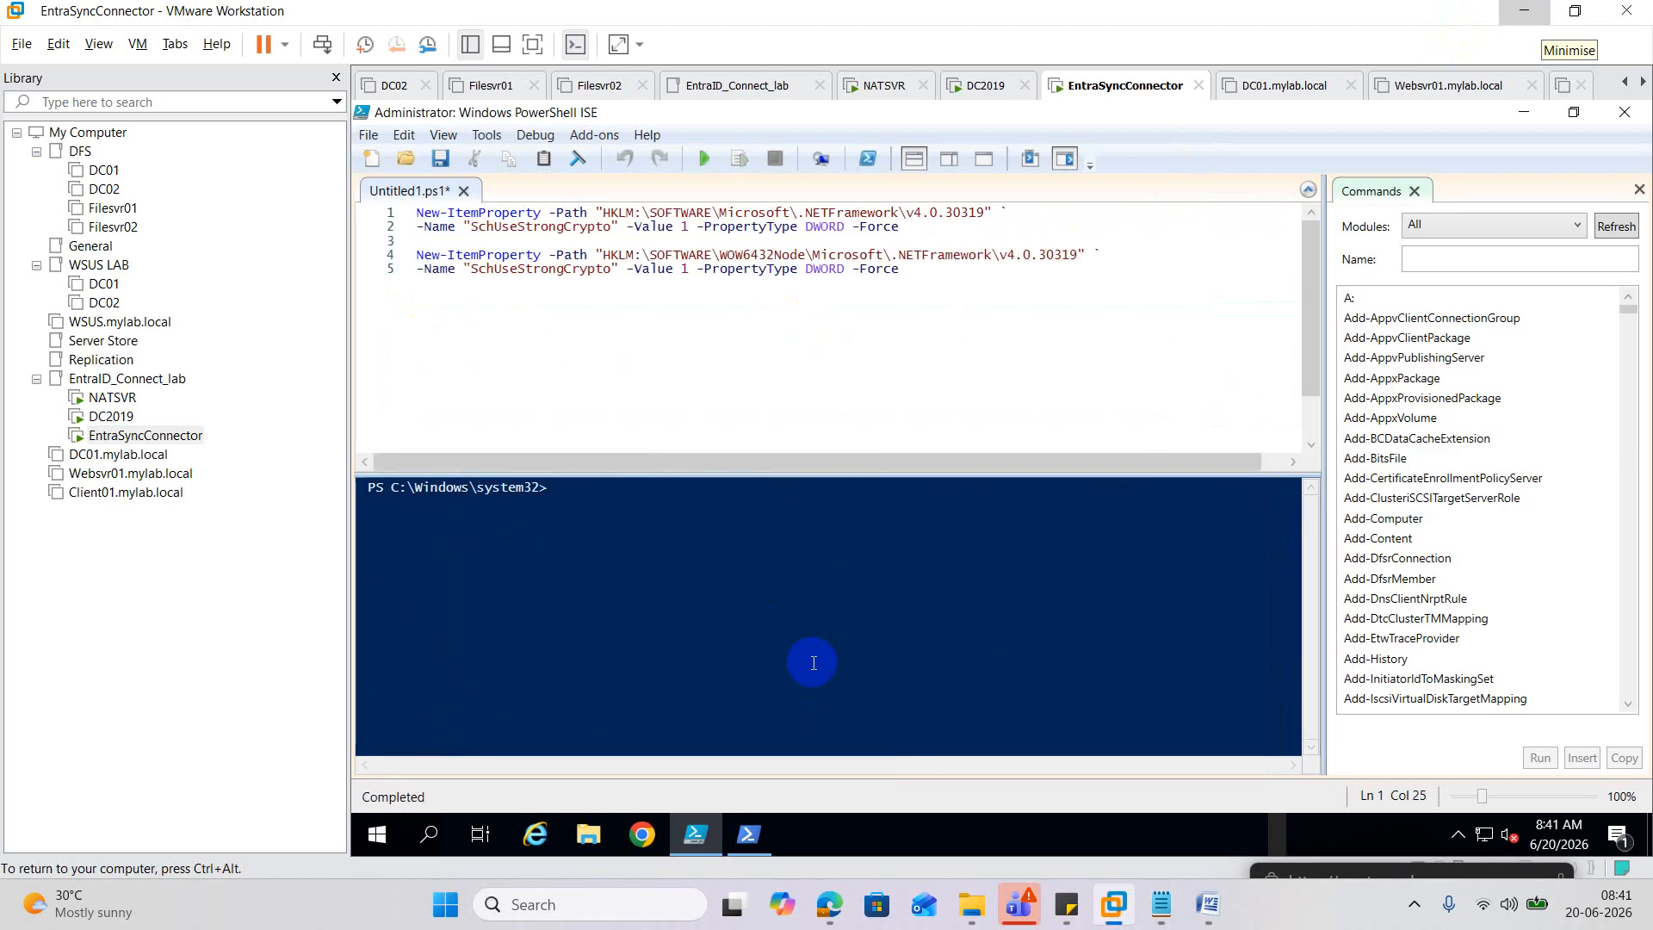
{"action": "left_click", "coordinate": [706, 167]}
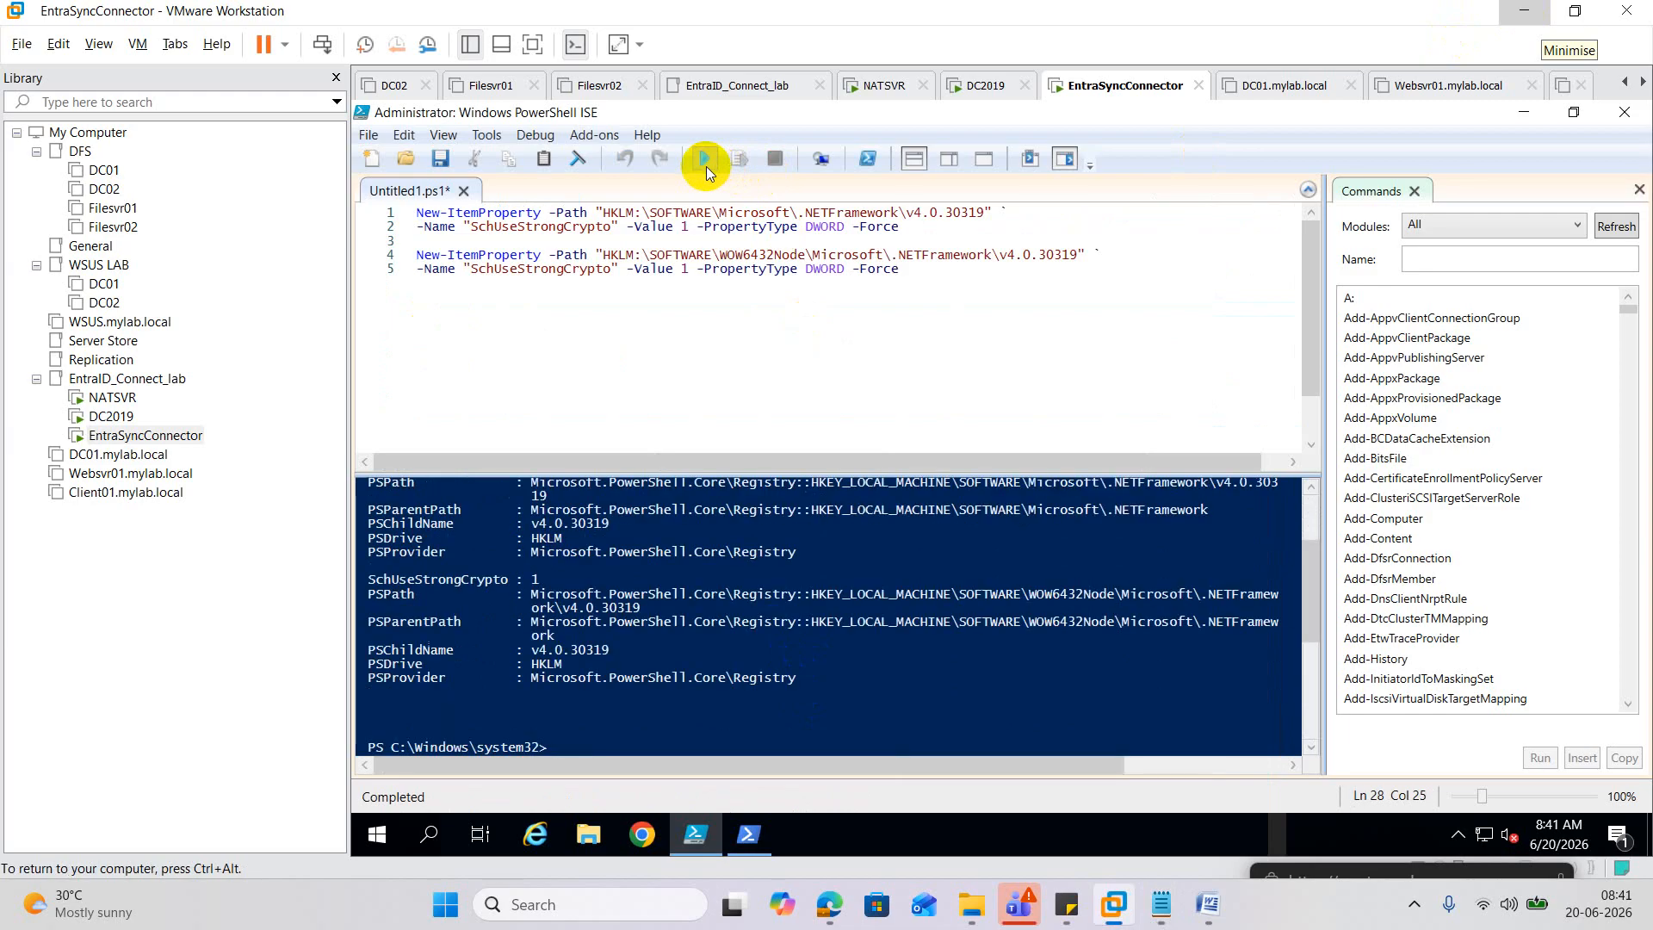
{"action": "scroll", "coordinate": [839, 632], "scroll_direction": "up", "scroll_amount": 3}
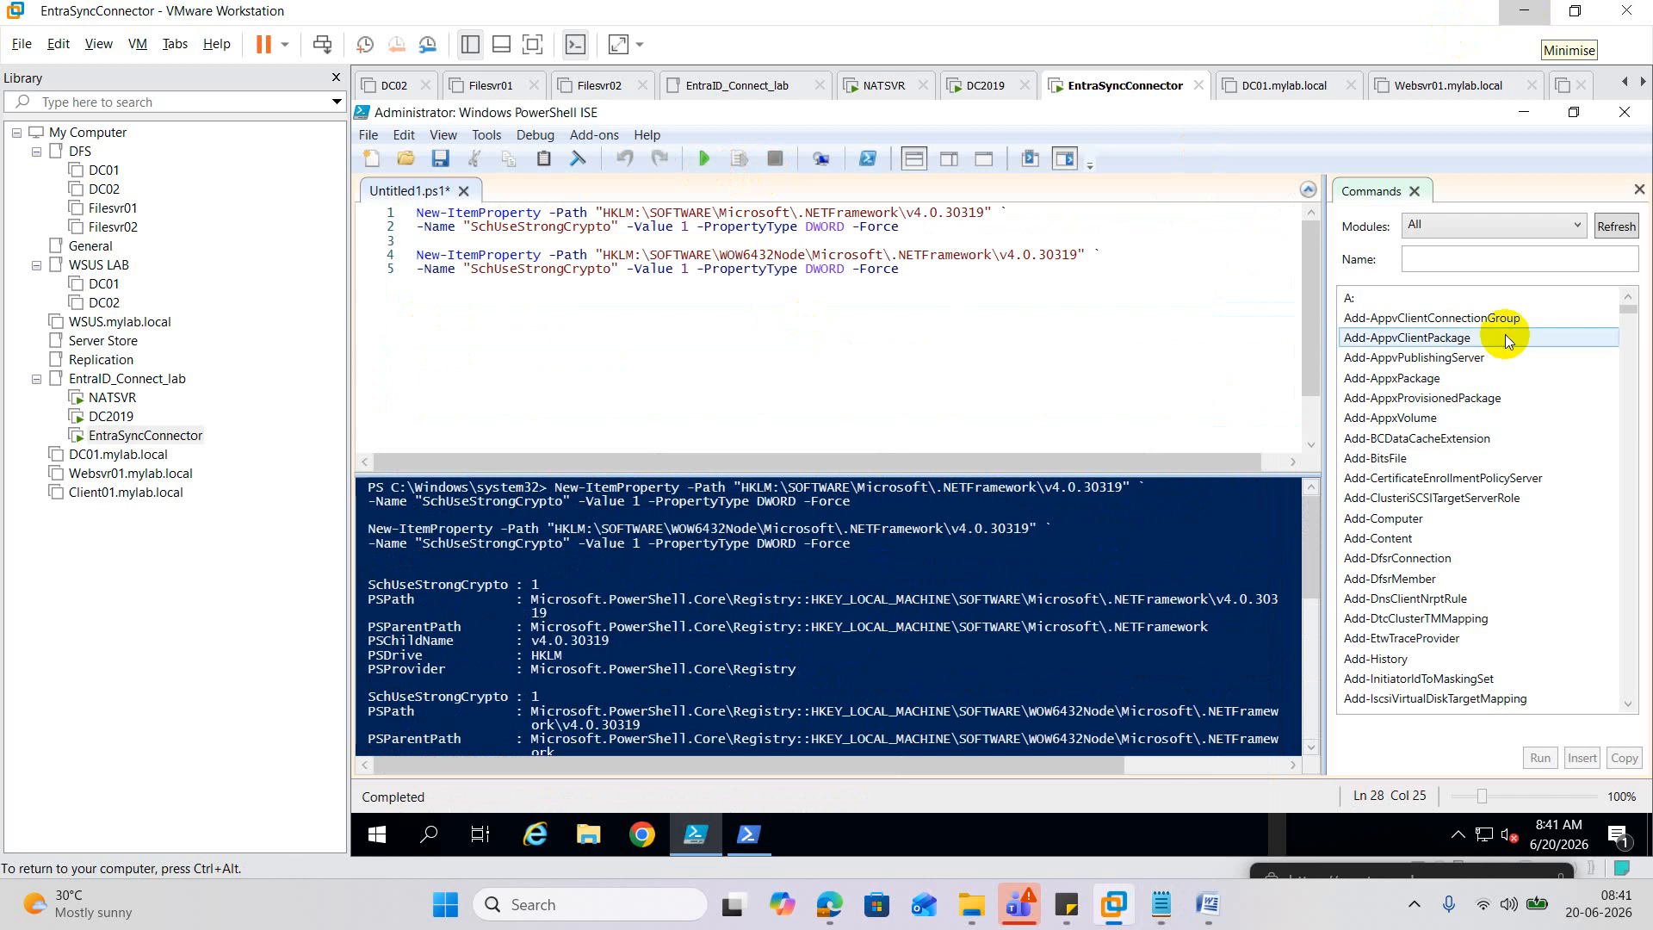
{"action": "left_click", "coordinate": [1625, 120]}
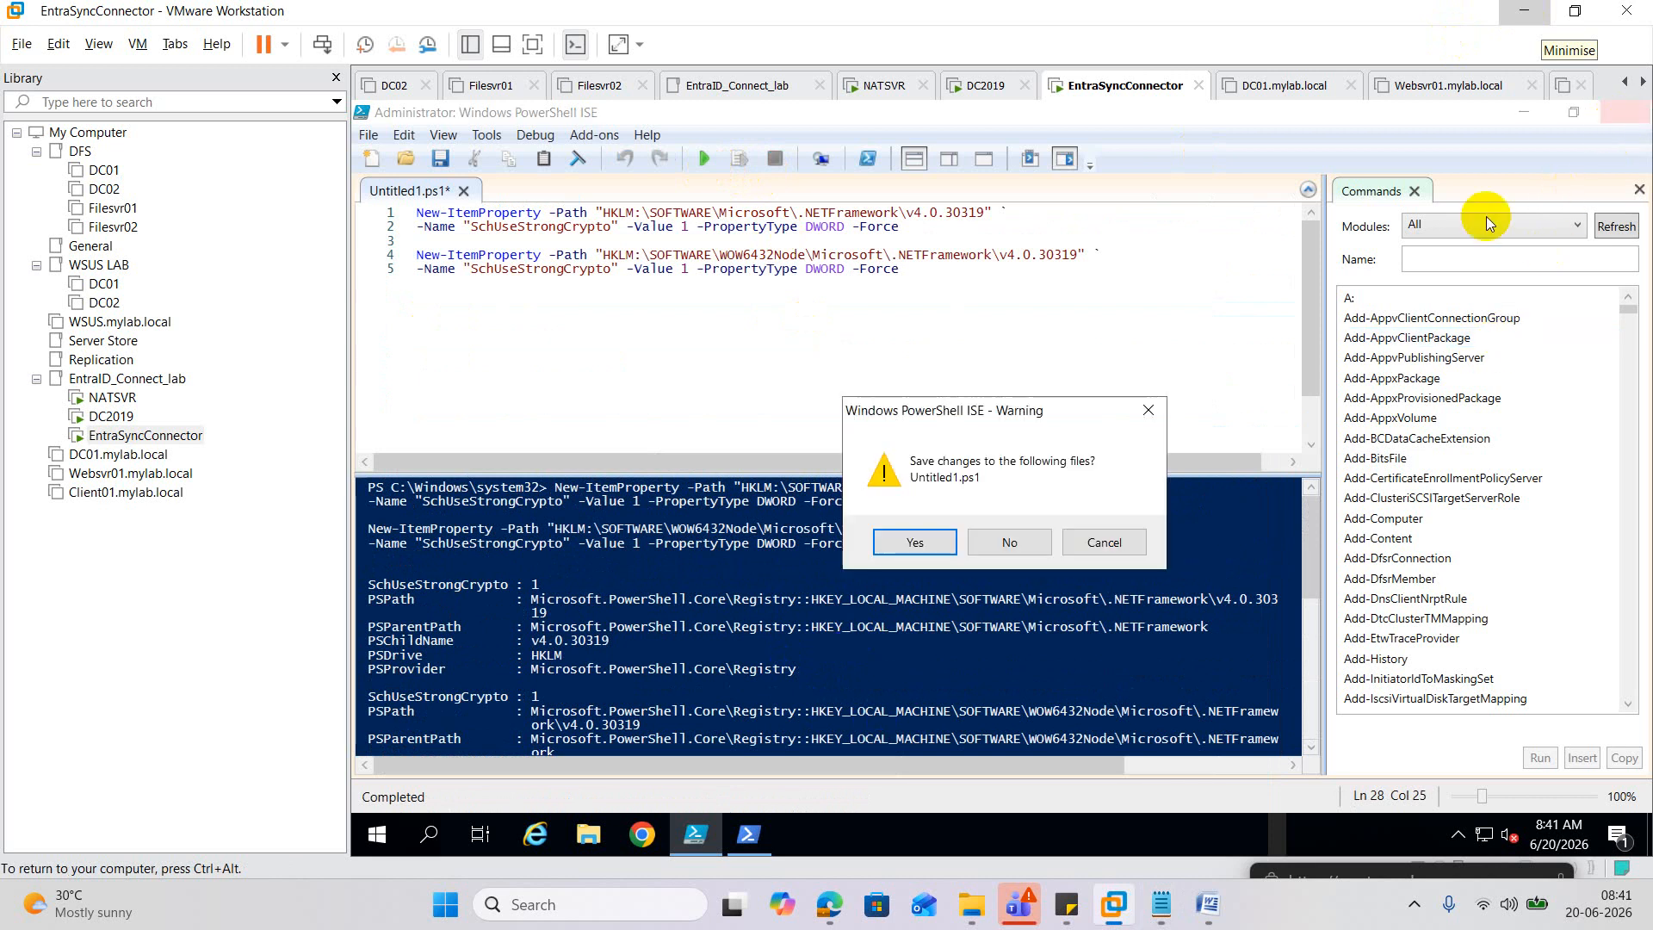
{"action": "left_click", "coordinate": [1026, 535]}
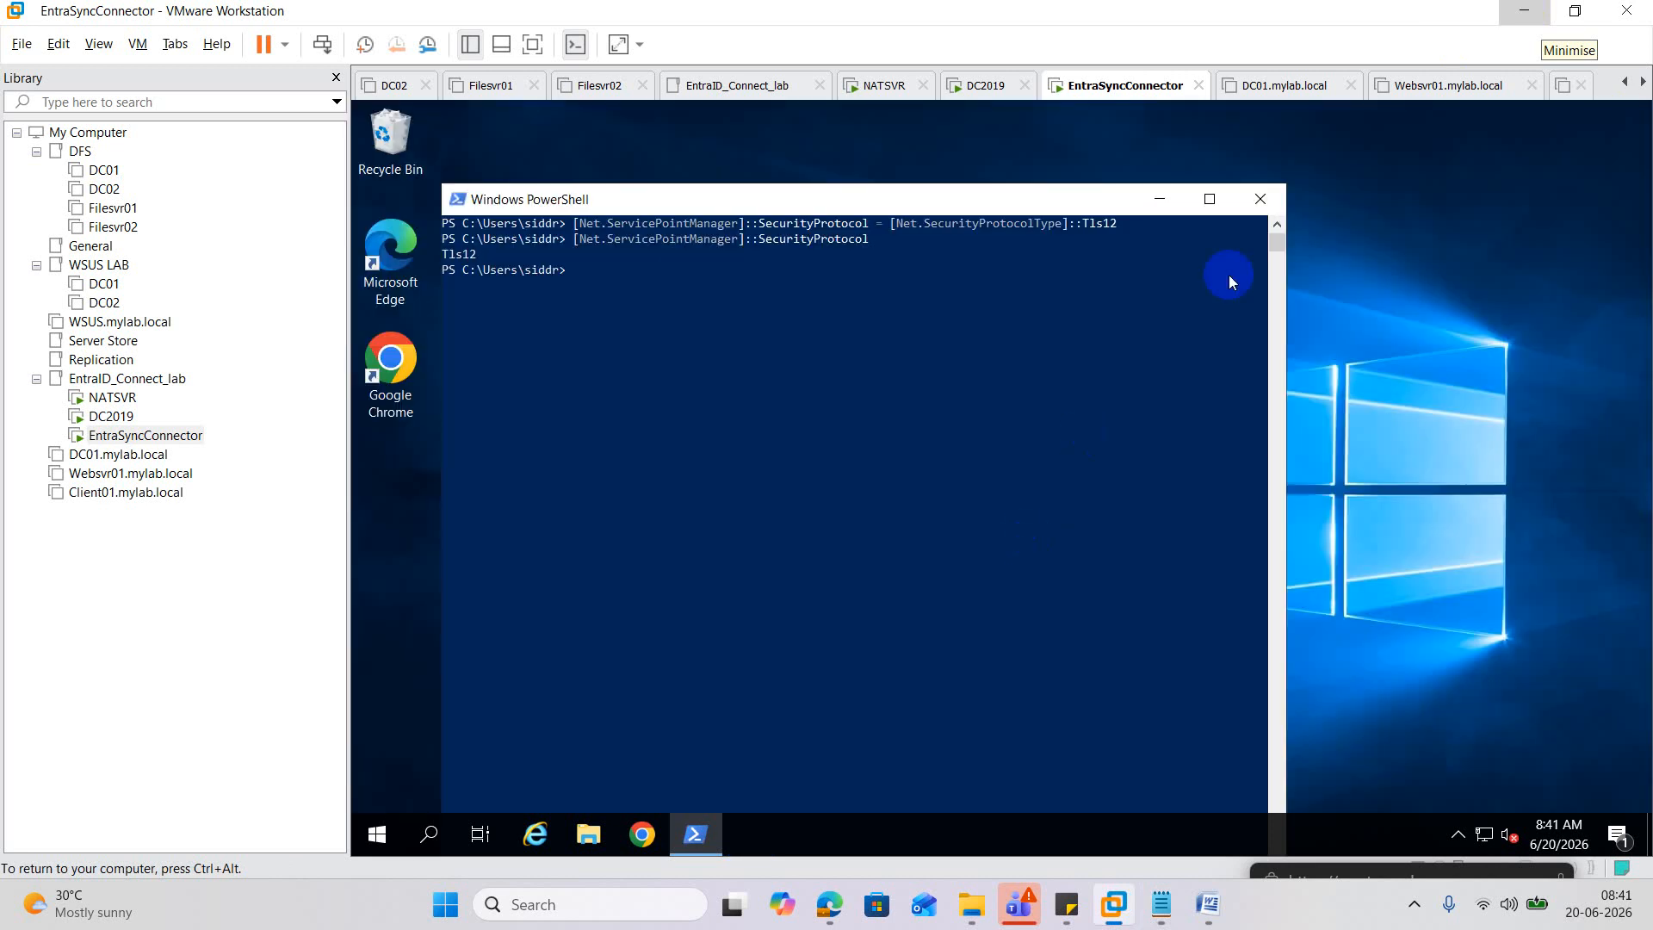
Close PowerShell and try launching the AzureADConnect installer from the desktop.
{"action": "left_click", "coordinate": [1274, 196]}
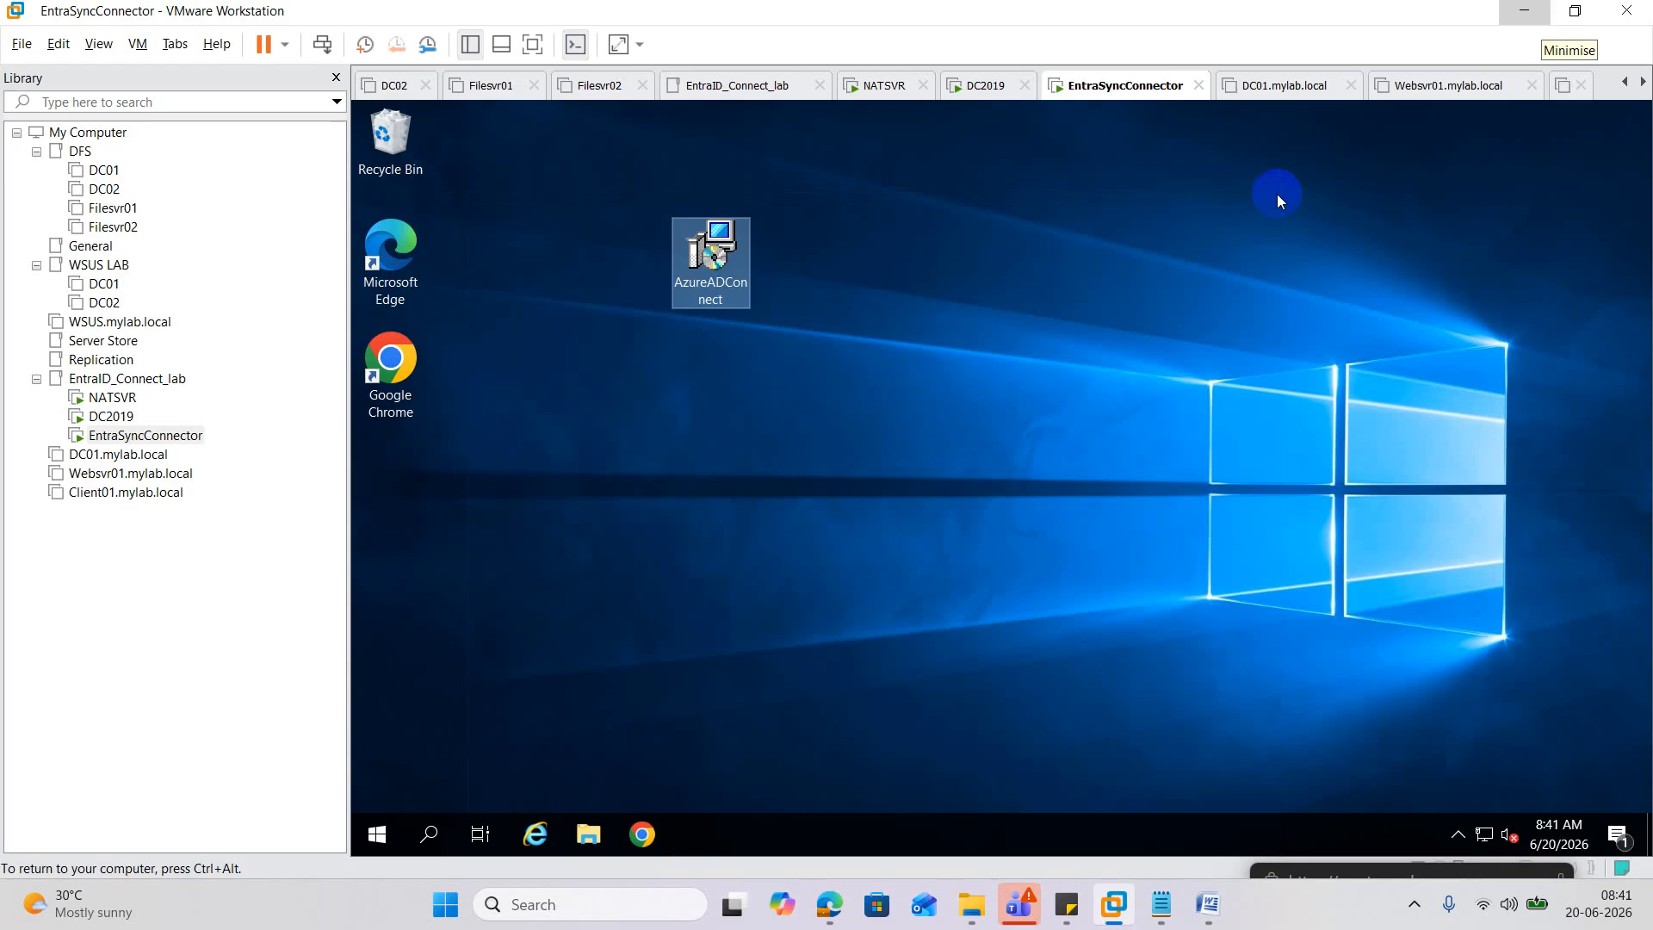
{"action": "double_click", "coordinate": [718, 281]}
{"action": "right_click", "coordinate": [718, 279]}
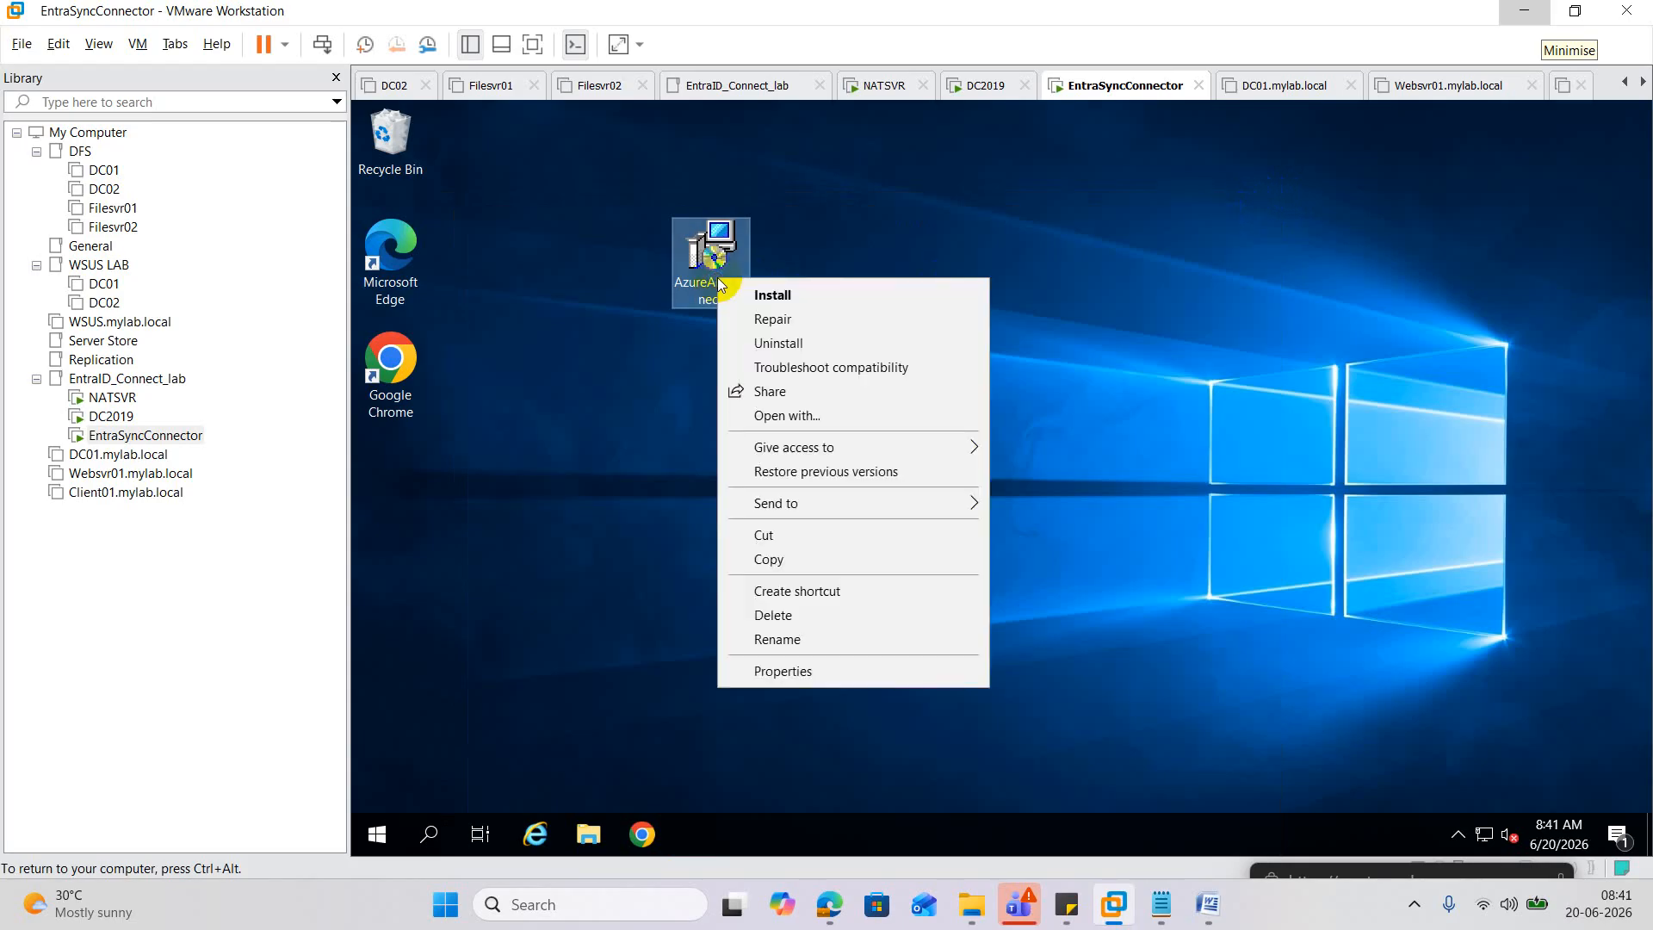
{"action": "left_click", "coordinate": [855, 485]}
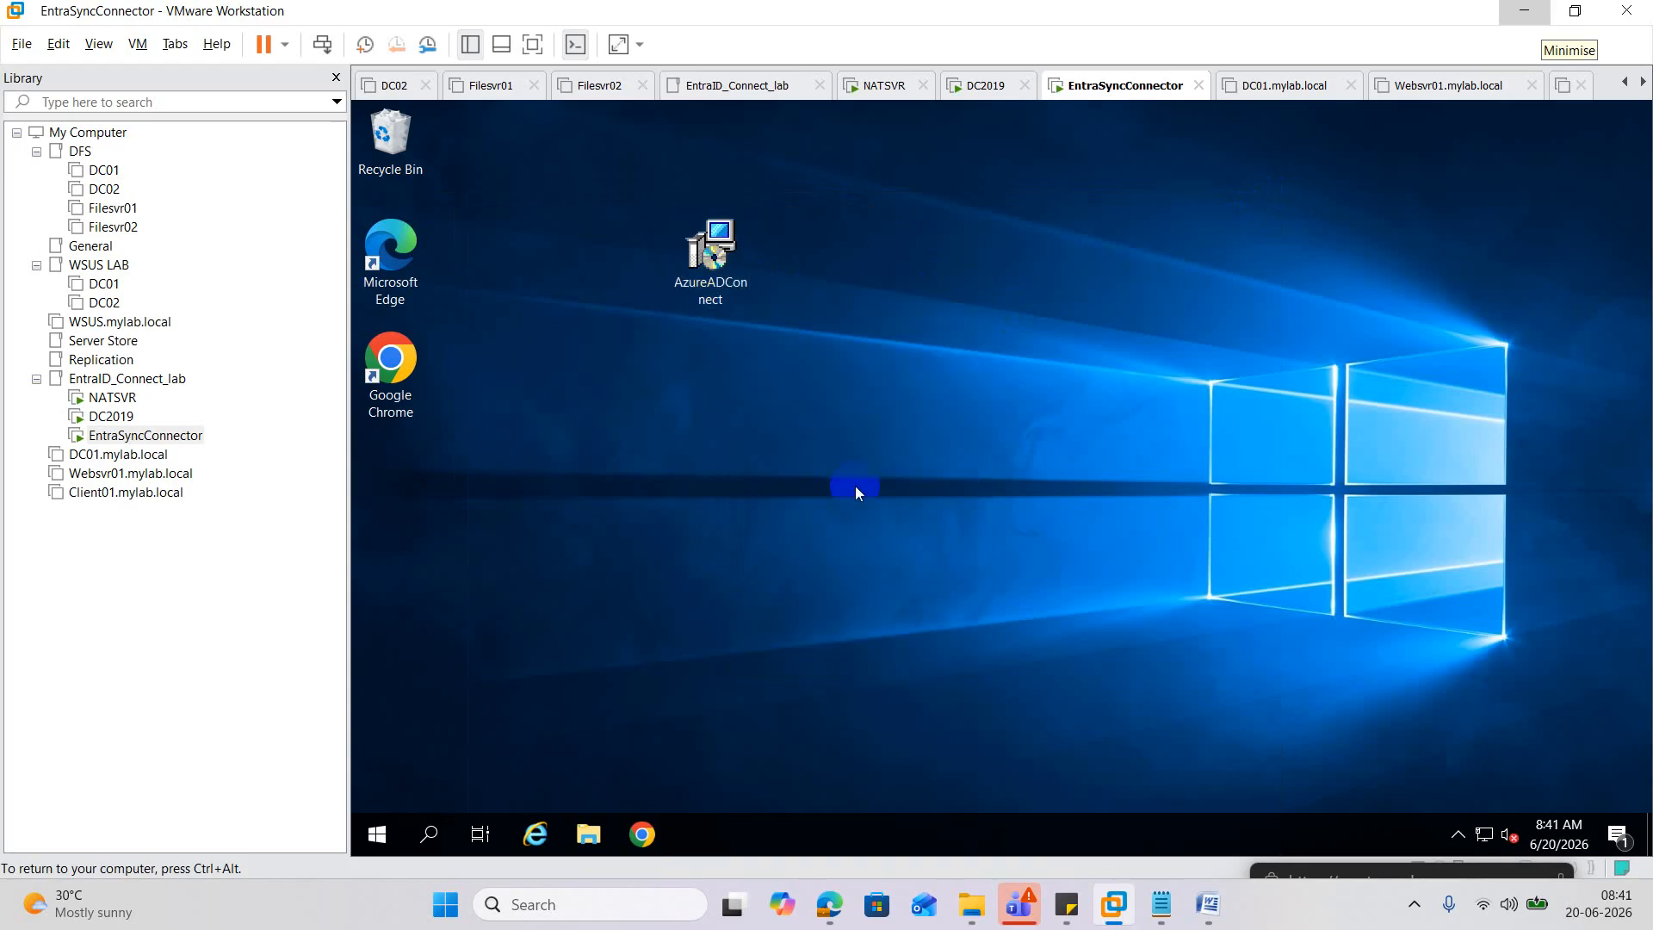
Create a new desktop folder, move the AzureADConnect installer into it, and open it.
{"action": "right_click", "coordinate": [768, 392]}
{"action": "mouse_move", "coordinate": [880, 568]}
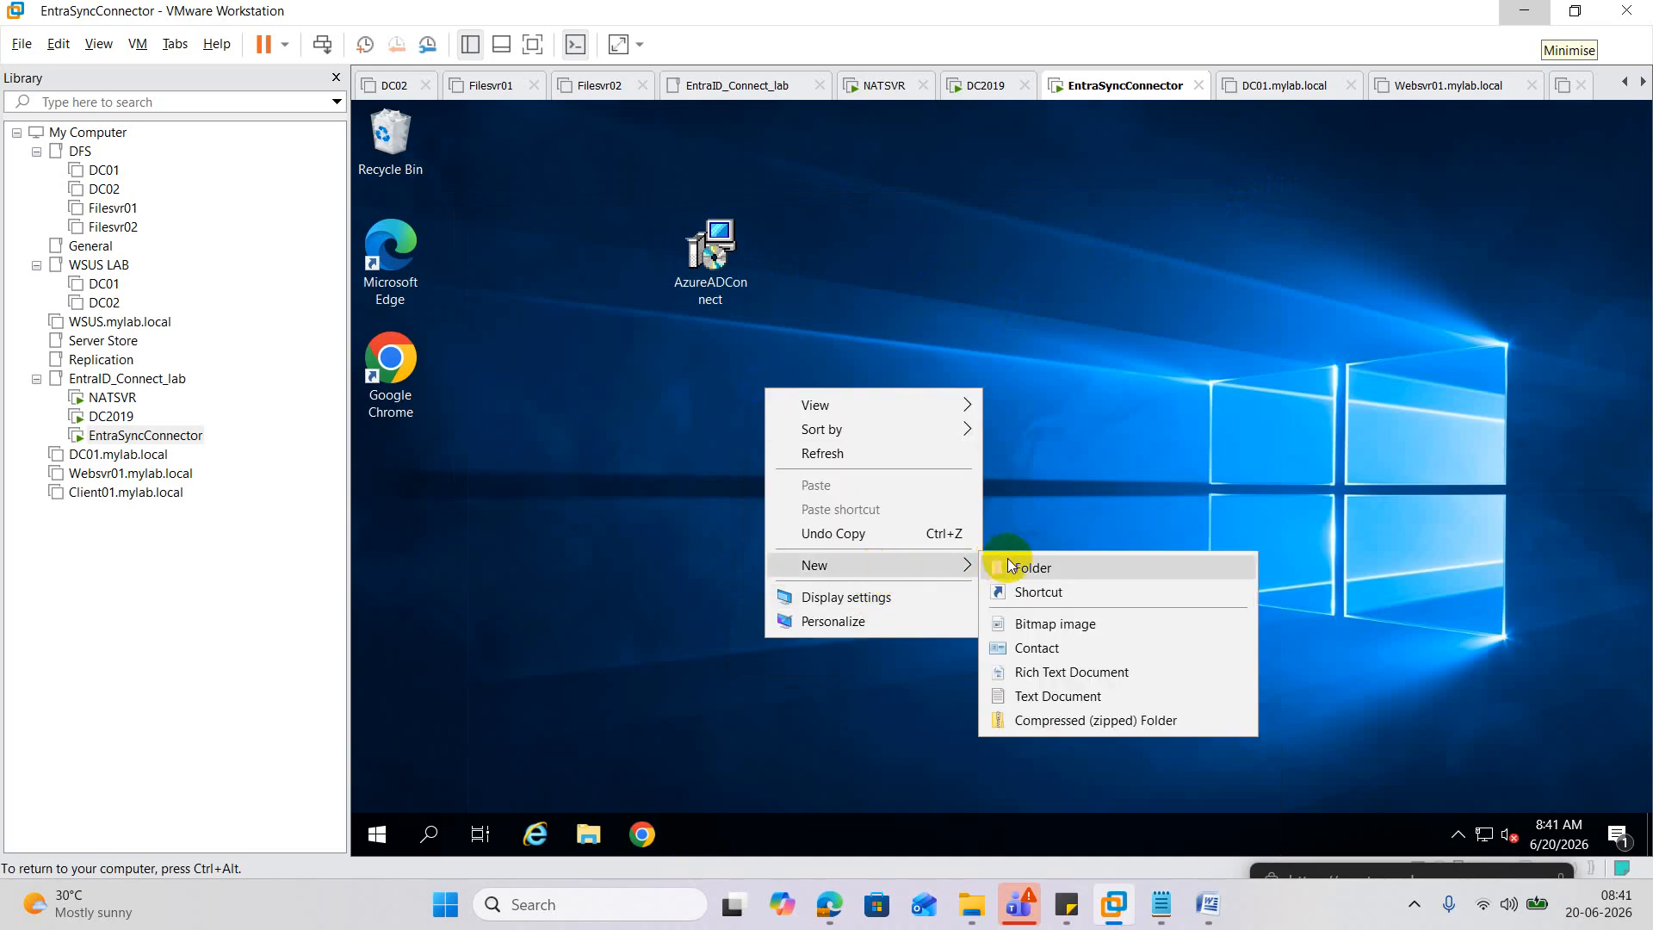
{"action": "left_click", "coordinate": [1009, 564]}
{"action": "left_click_drag", "start_coordinate": [715, 255], "coordinate": [796, 367]}
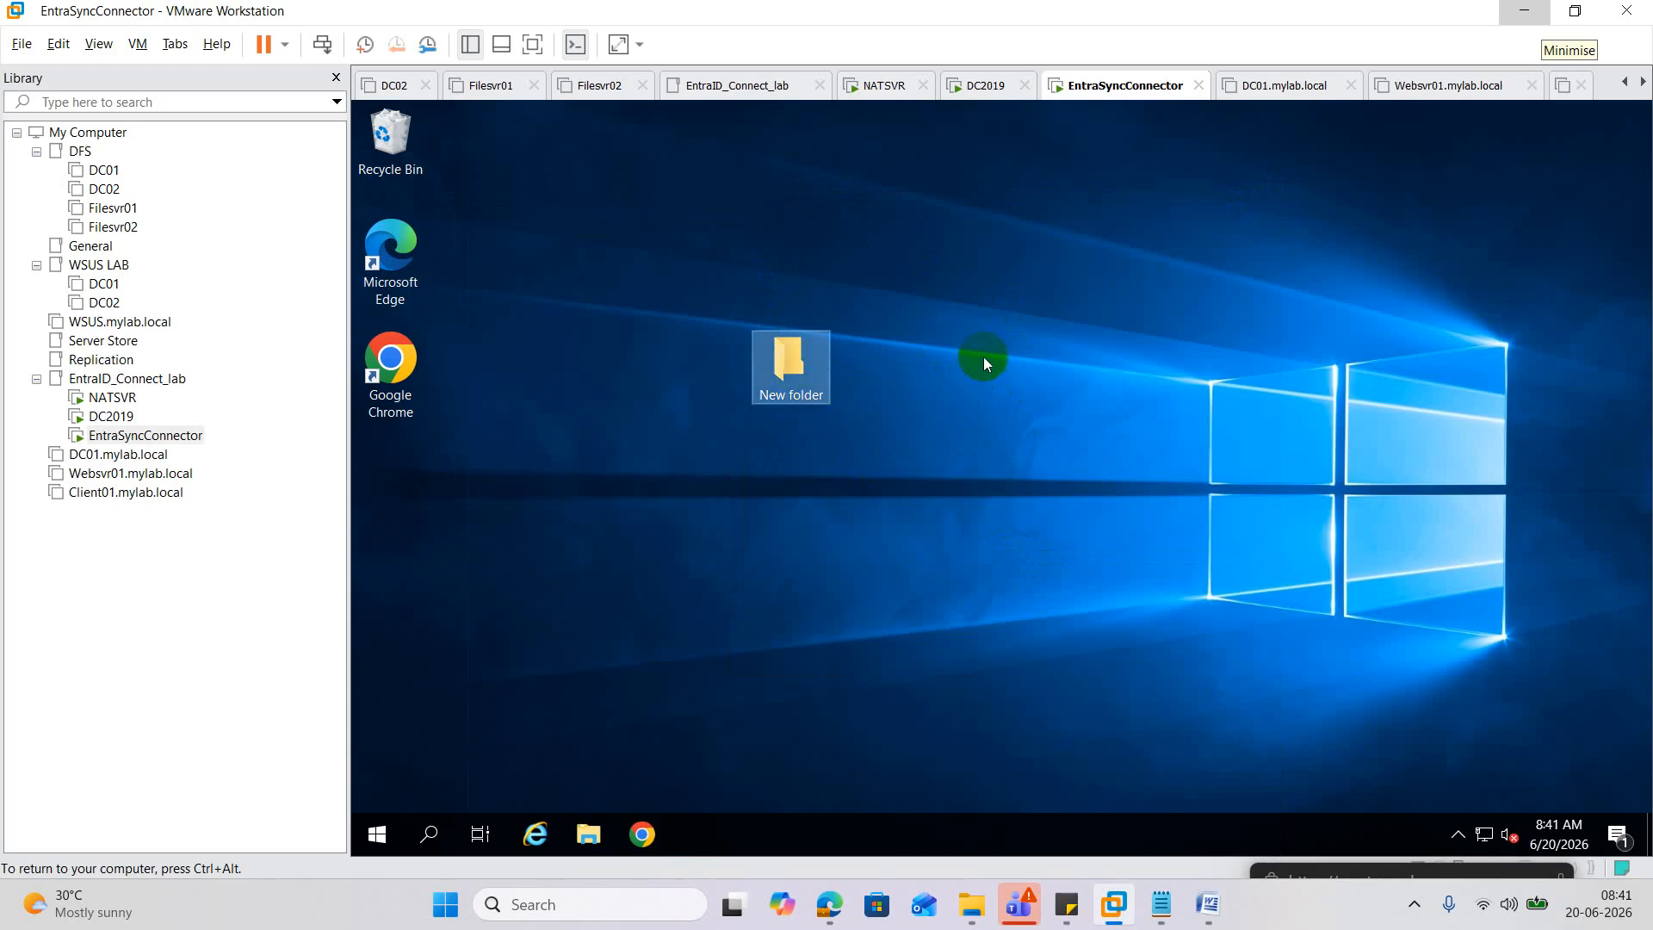
{"action": "double_click", "coordinate": [790, 365]}
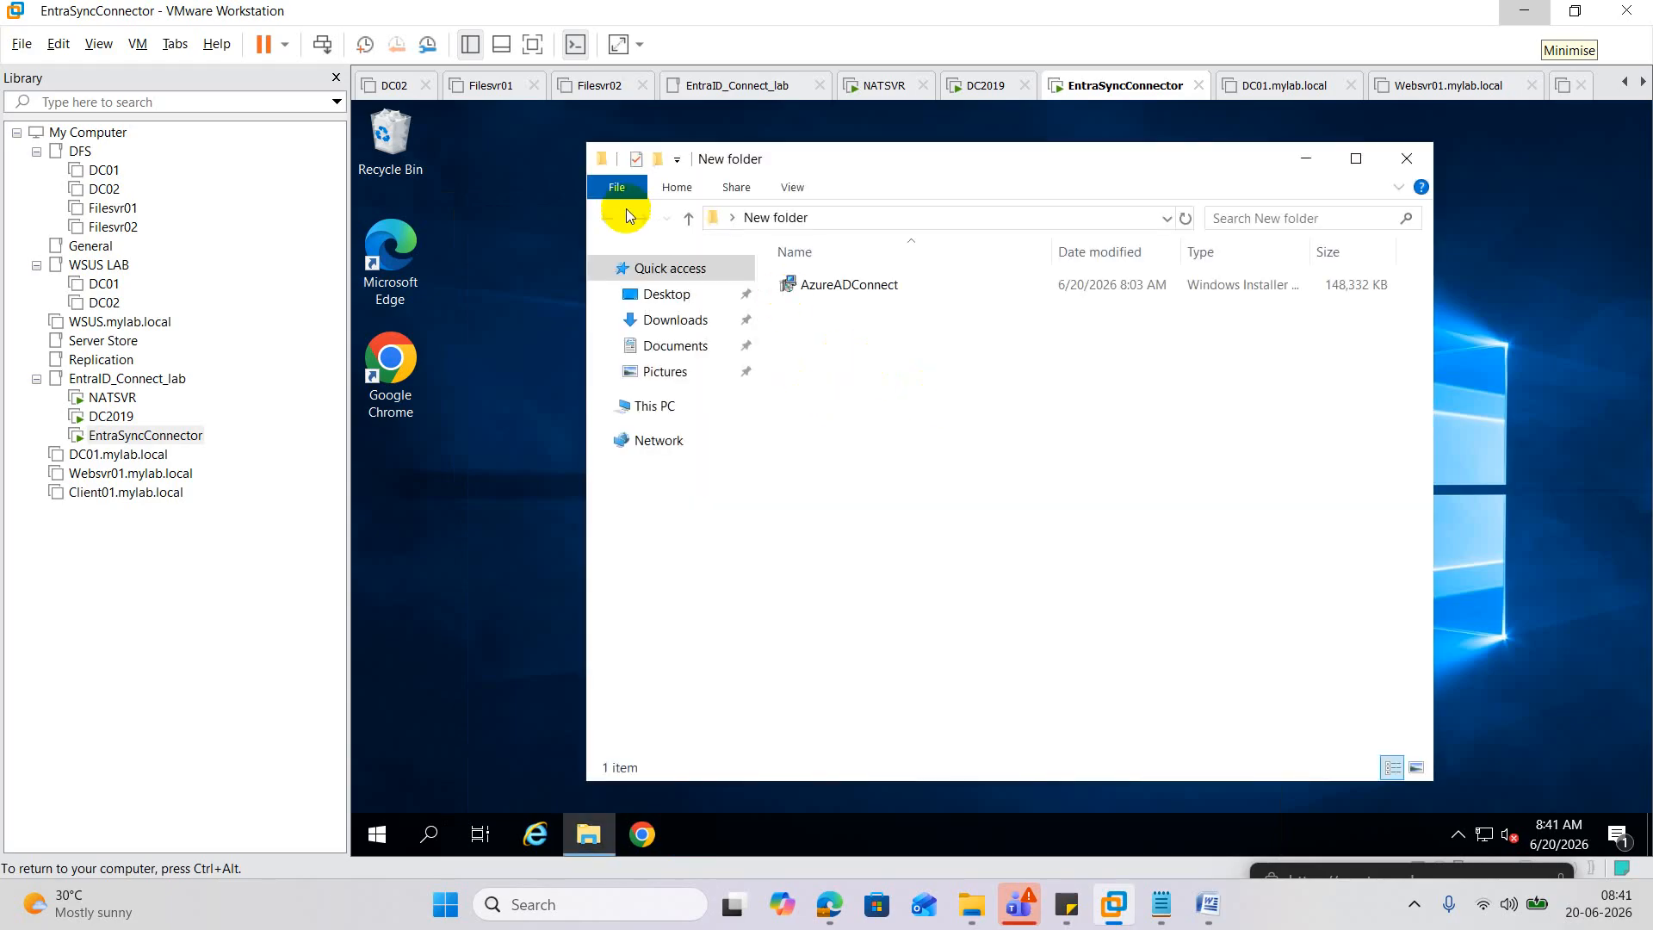
Open an administrator PowerShell in the new folder and run .\AzureADConnect.msi.
{"action": "left_click", "coordinate": [618, 187]}
{"action": "mouse_move", "coordinate": [704, 274]}
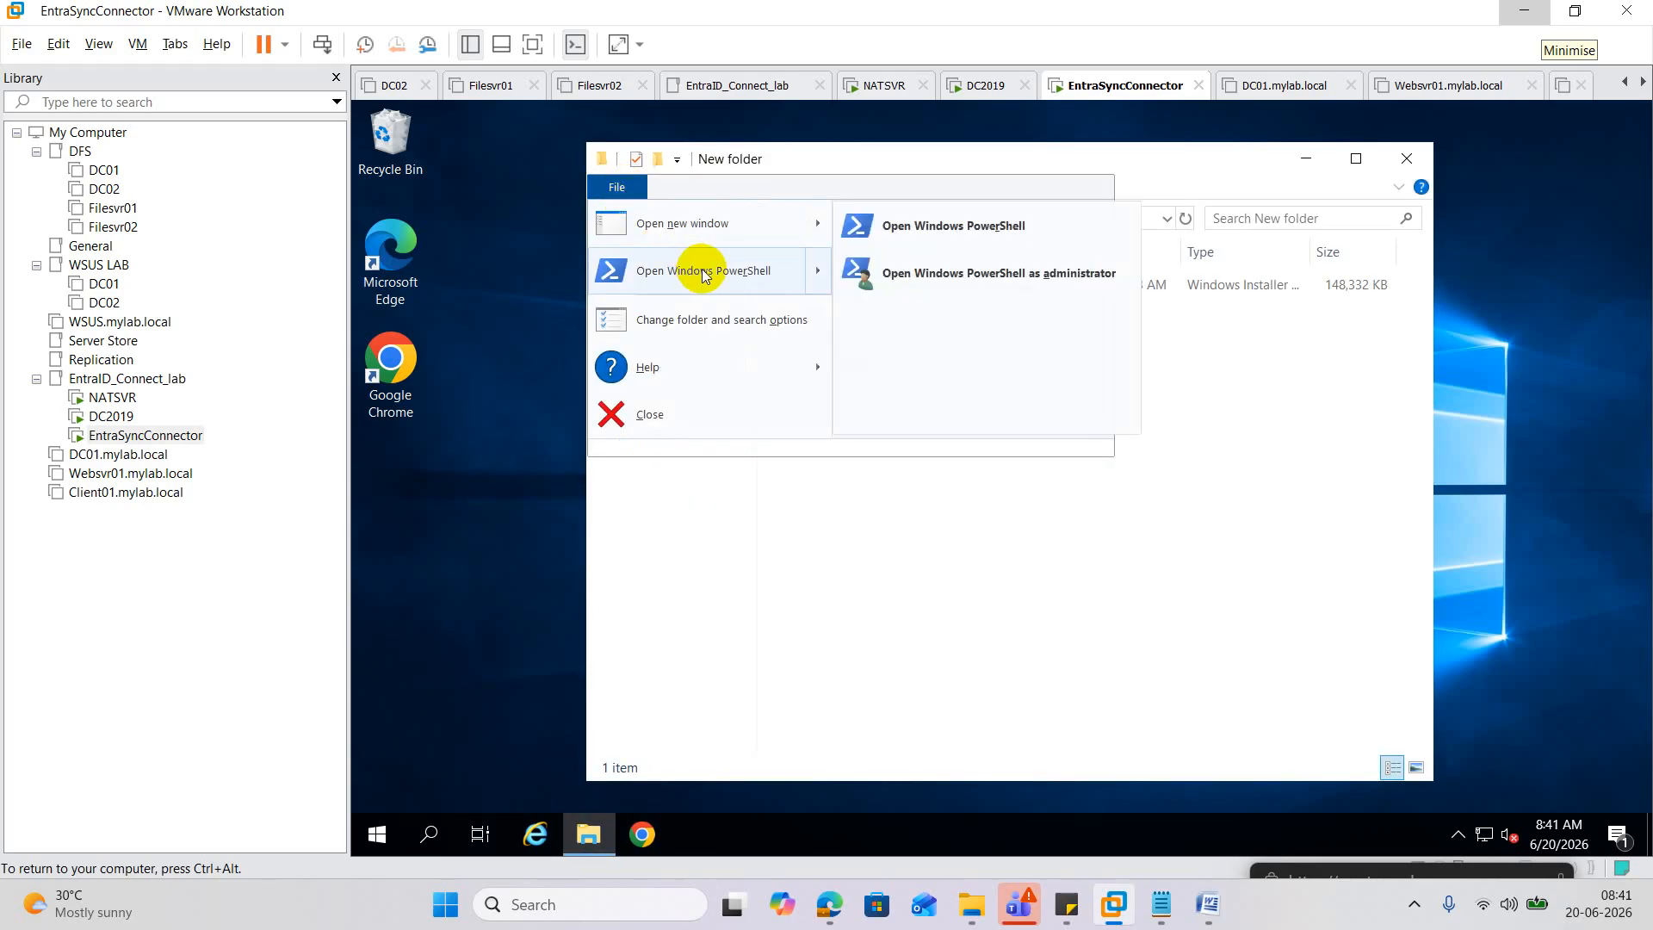
{"action": "left_click", "coordinate": [990, 274]}
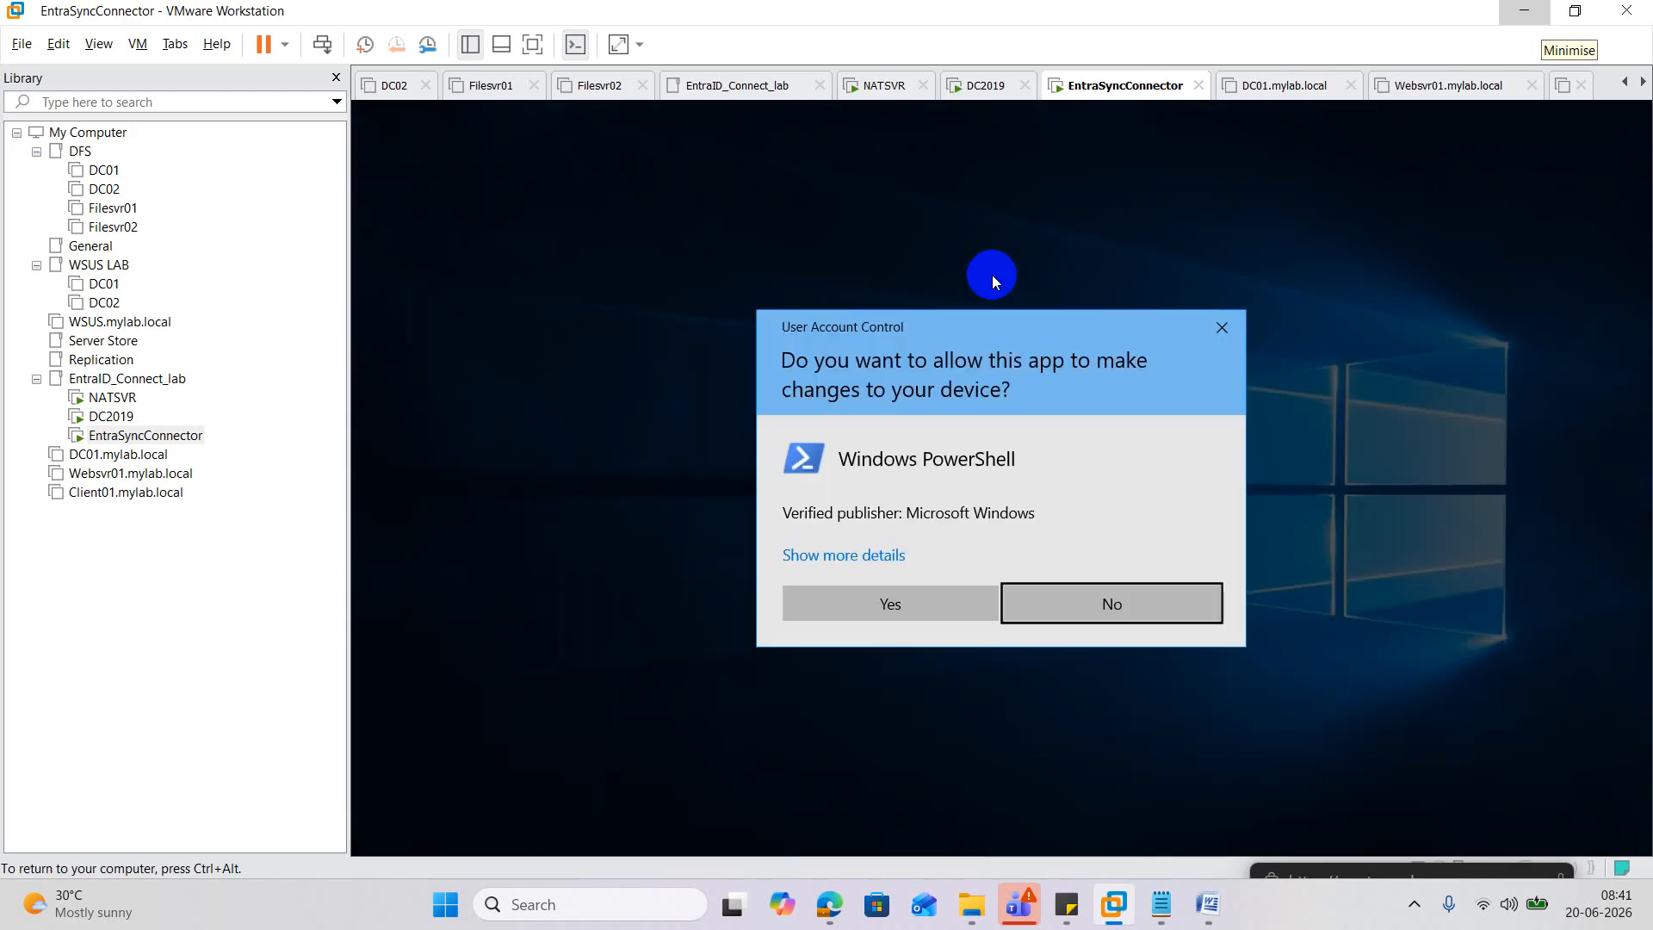
{"action": "left_click", "coordinate": [950, 613]}
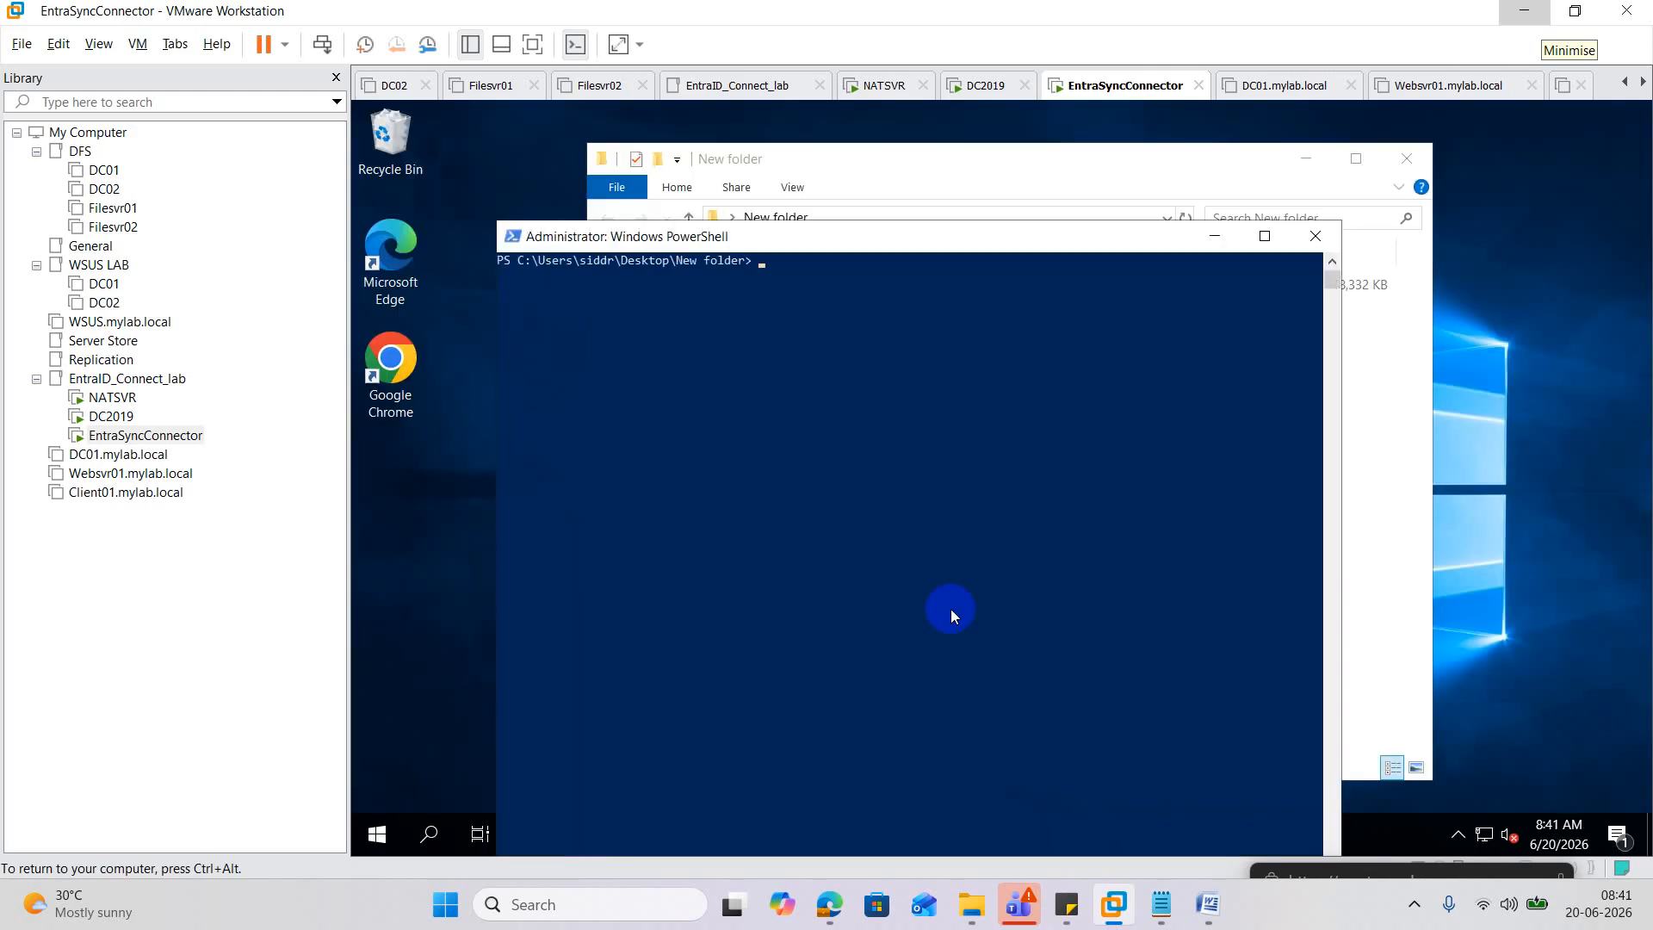
{"action": "key", "text": "Tab"}
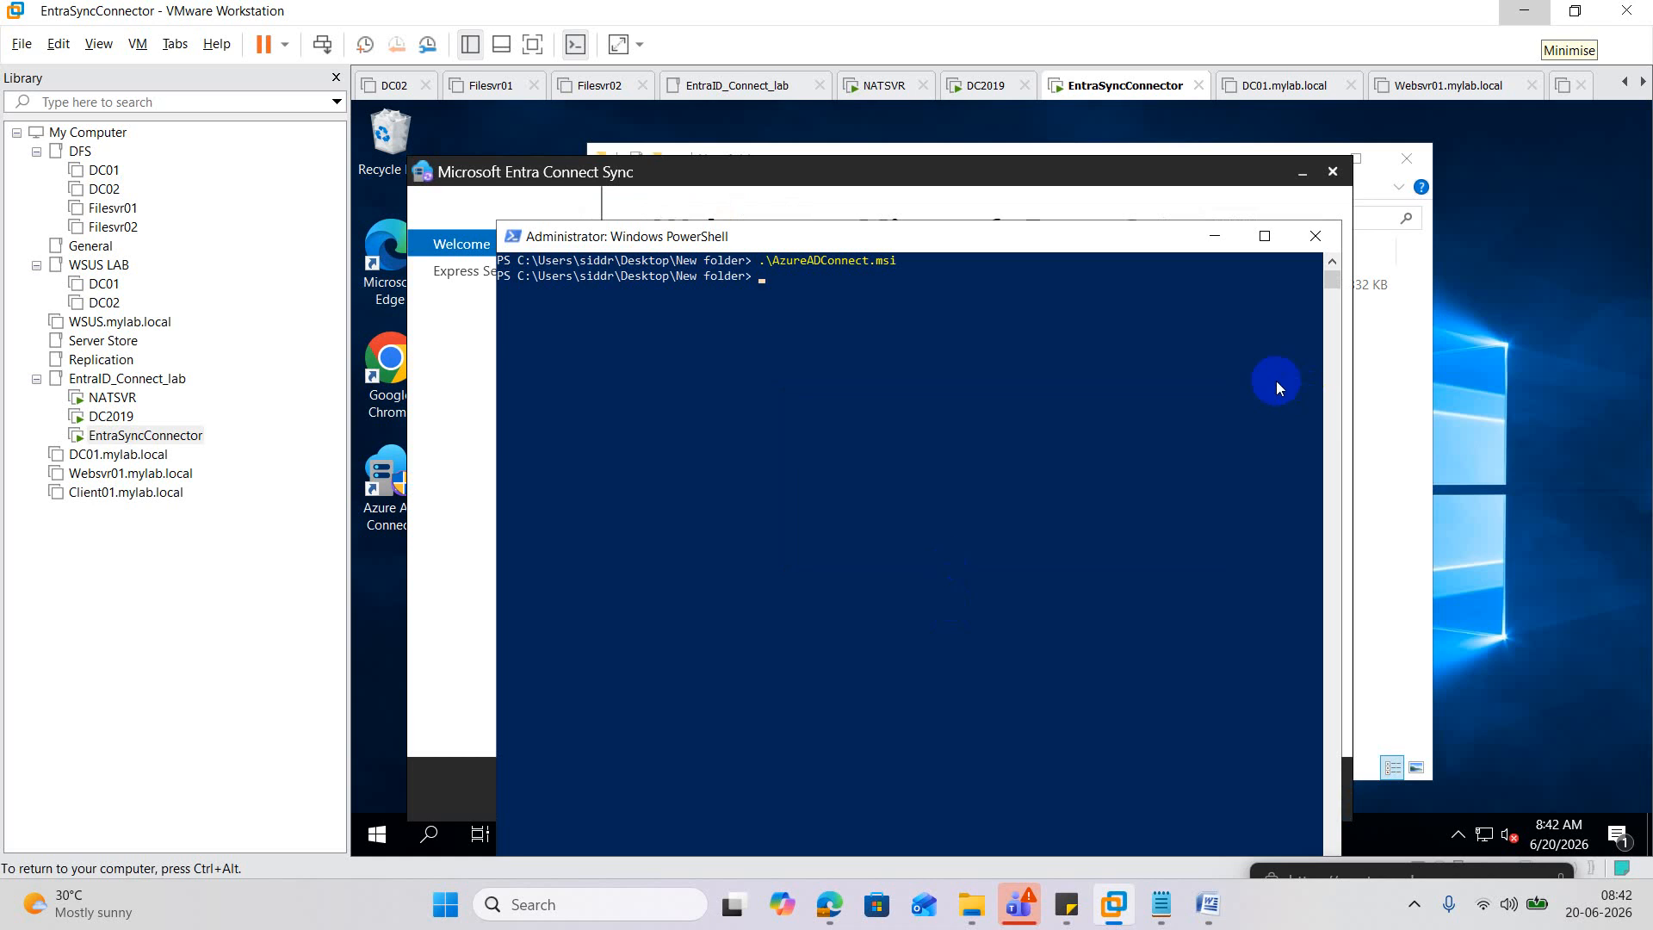
On the Entra Connect Sync Welcome page, agree to the license terms and privacy notice and continue.
{"action": "left_click", "coordinate": [1213, 238]}
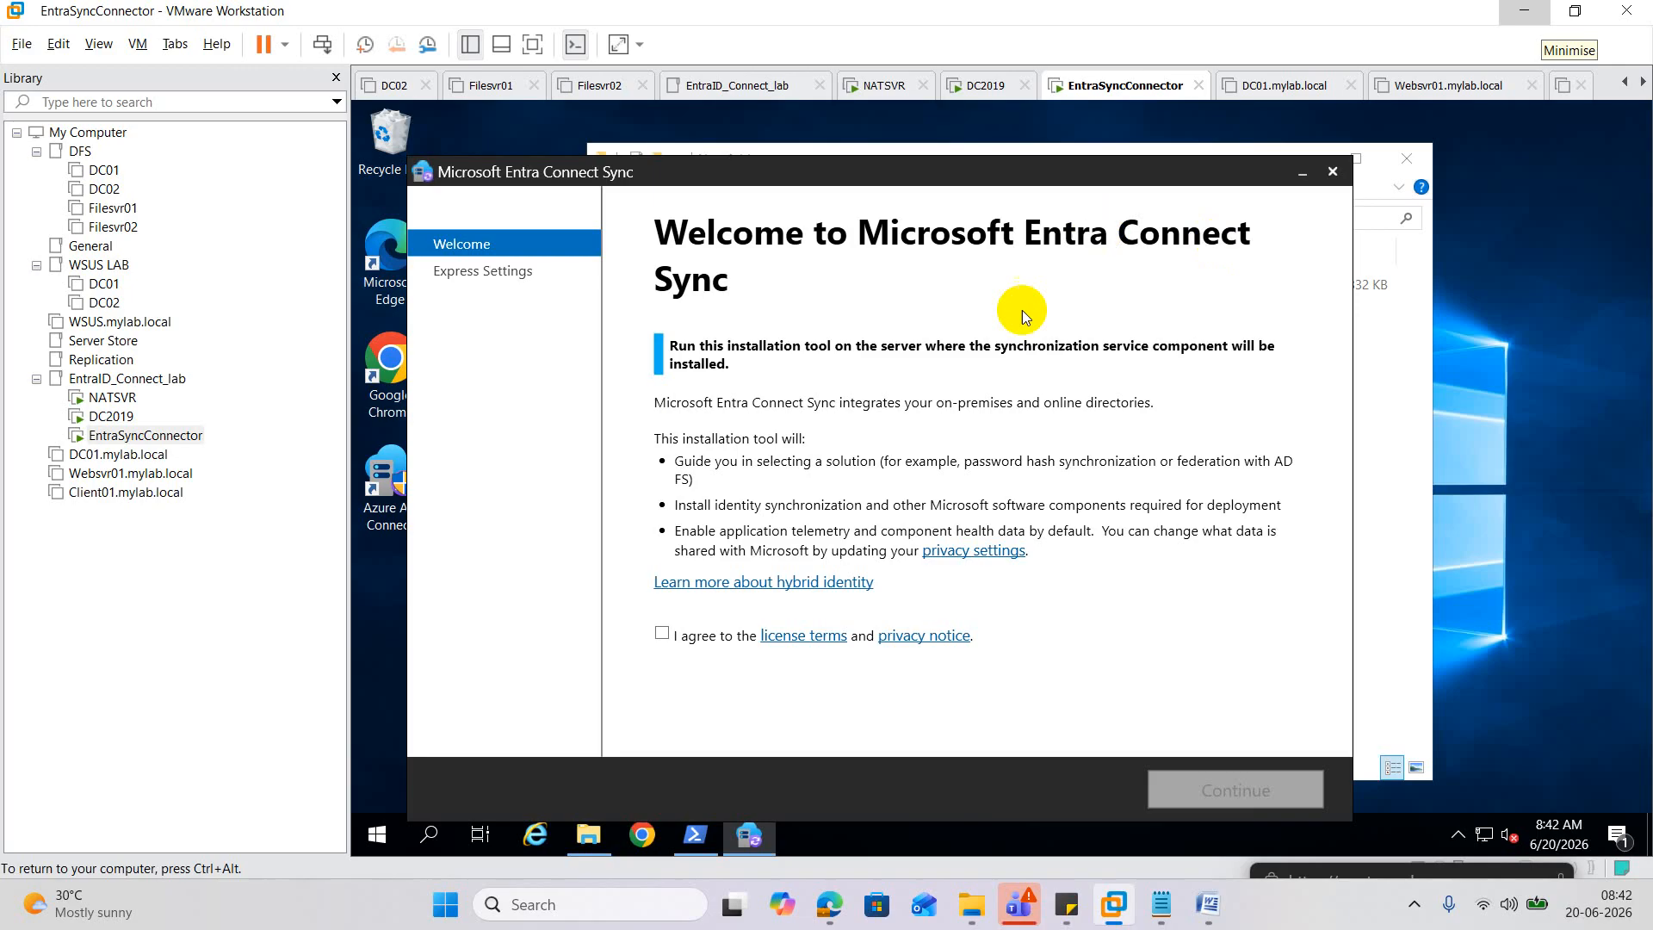
{"action": "left_click", "coordinate": [661, 634]}
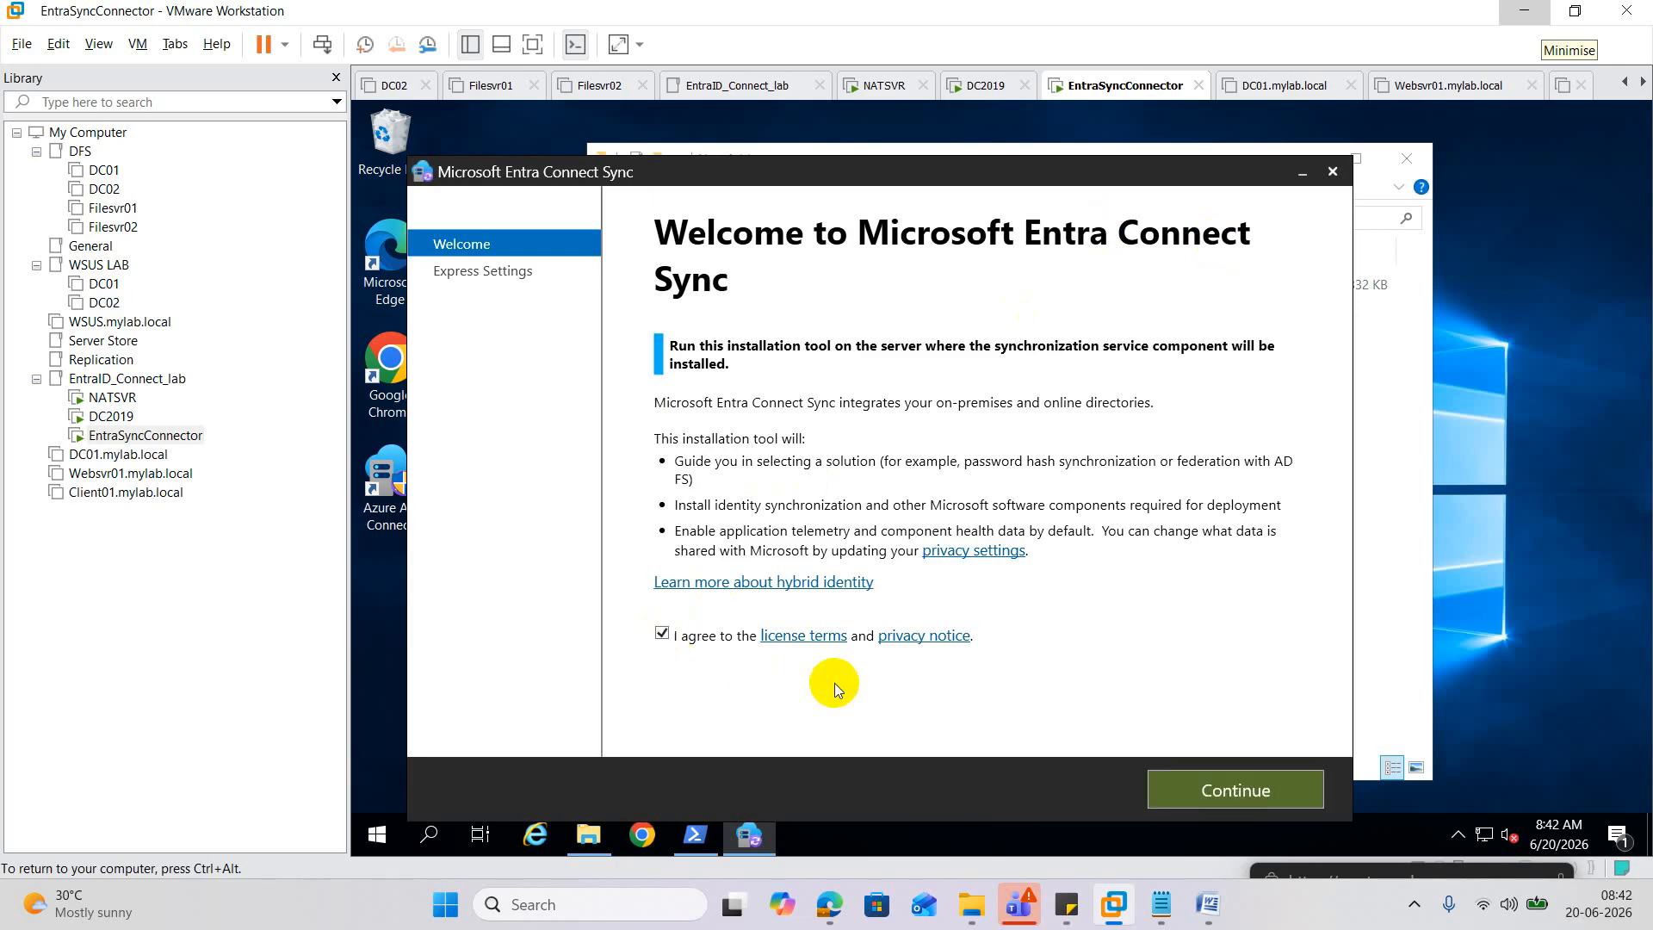
{"action": "left_click", "coordinate": [1253, 803]}
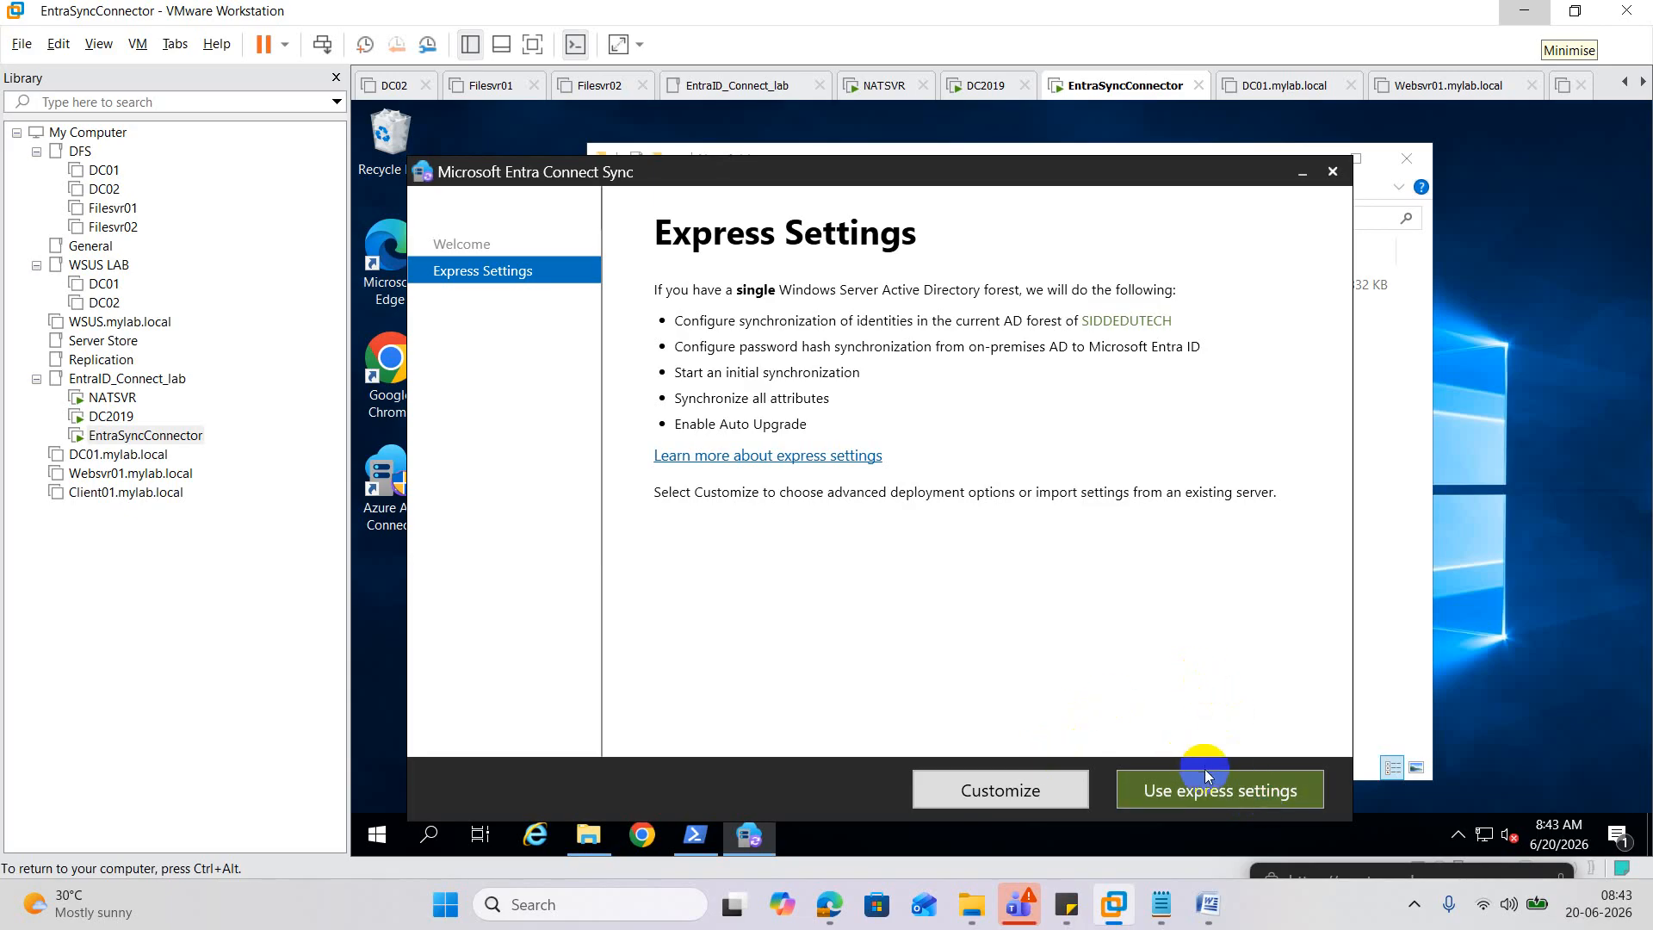
Choose Customize, install the required components, then switch to the DC2019 VM.
{"action": "left_click", "coordinate": [1305, 792]}
{"action": "left_click", "coordinate": [1017, 790]}
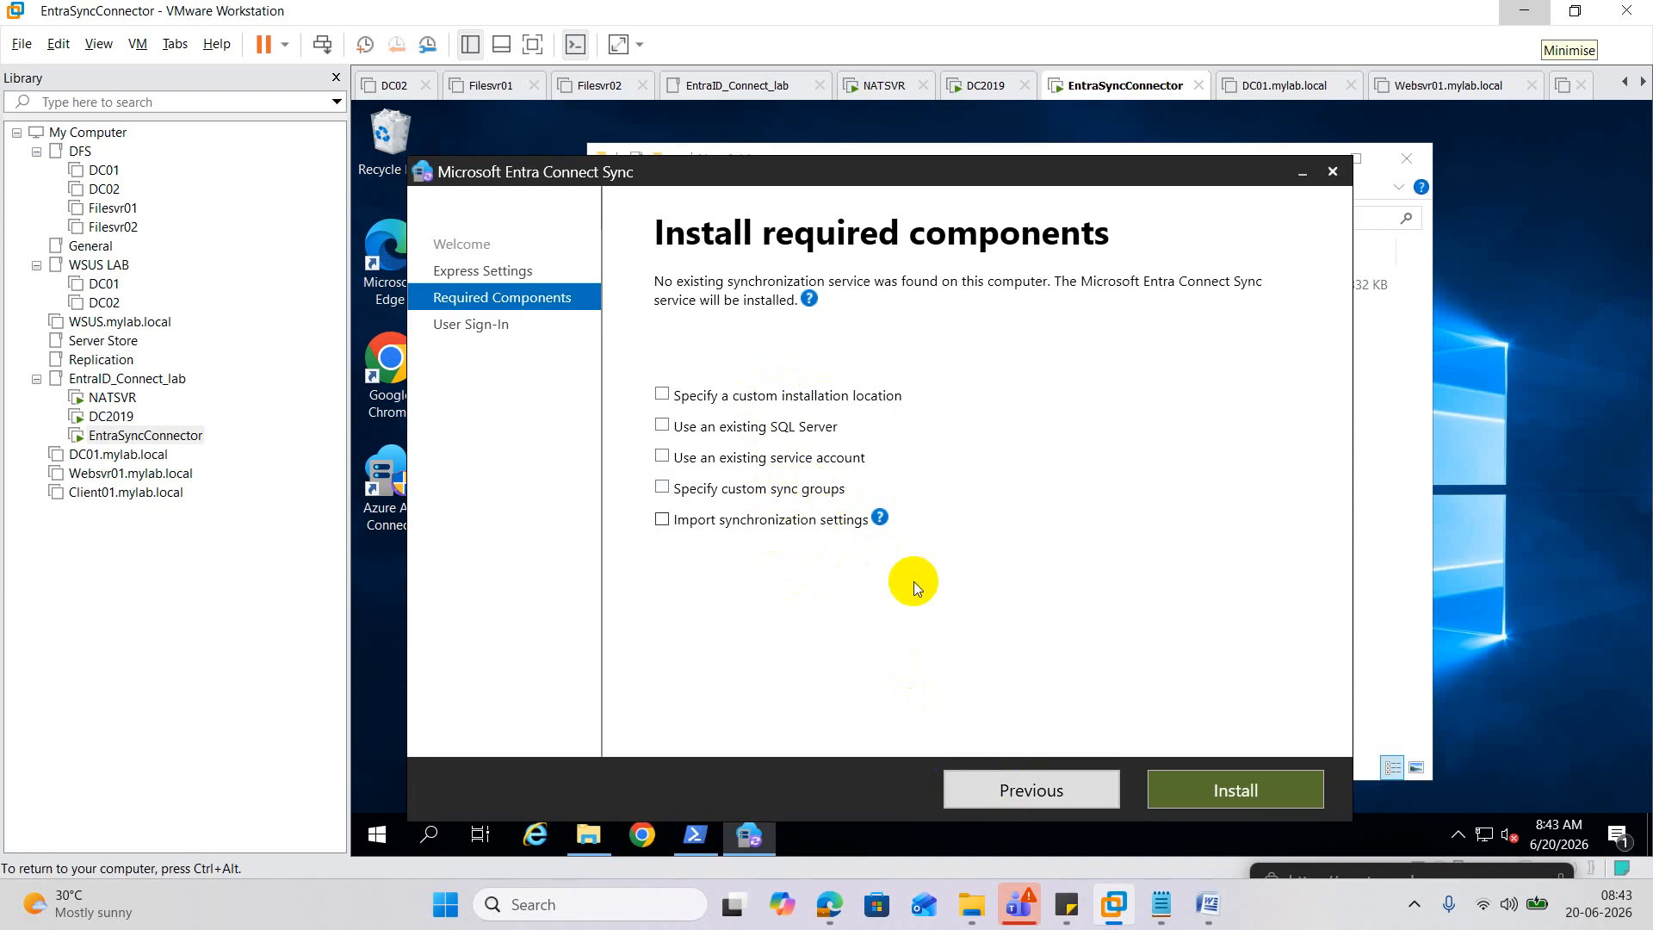
{"action": "left_click", "coordinate": [1255, 790]}
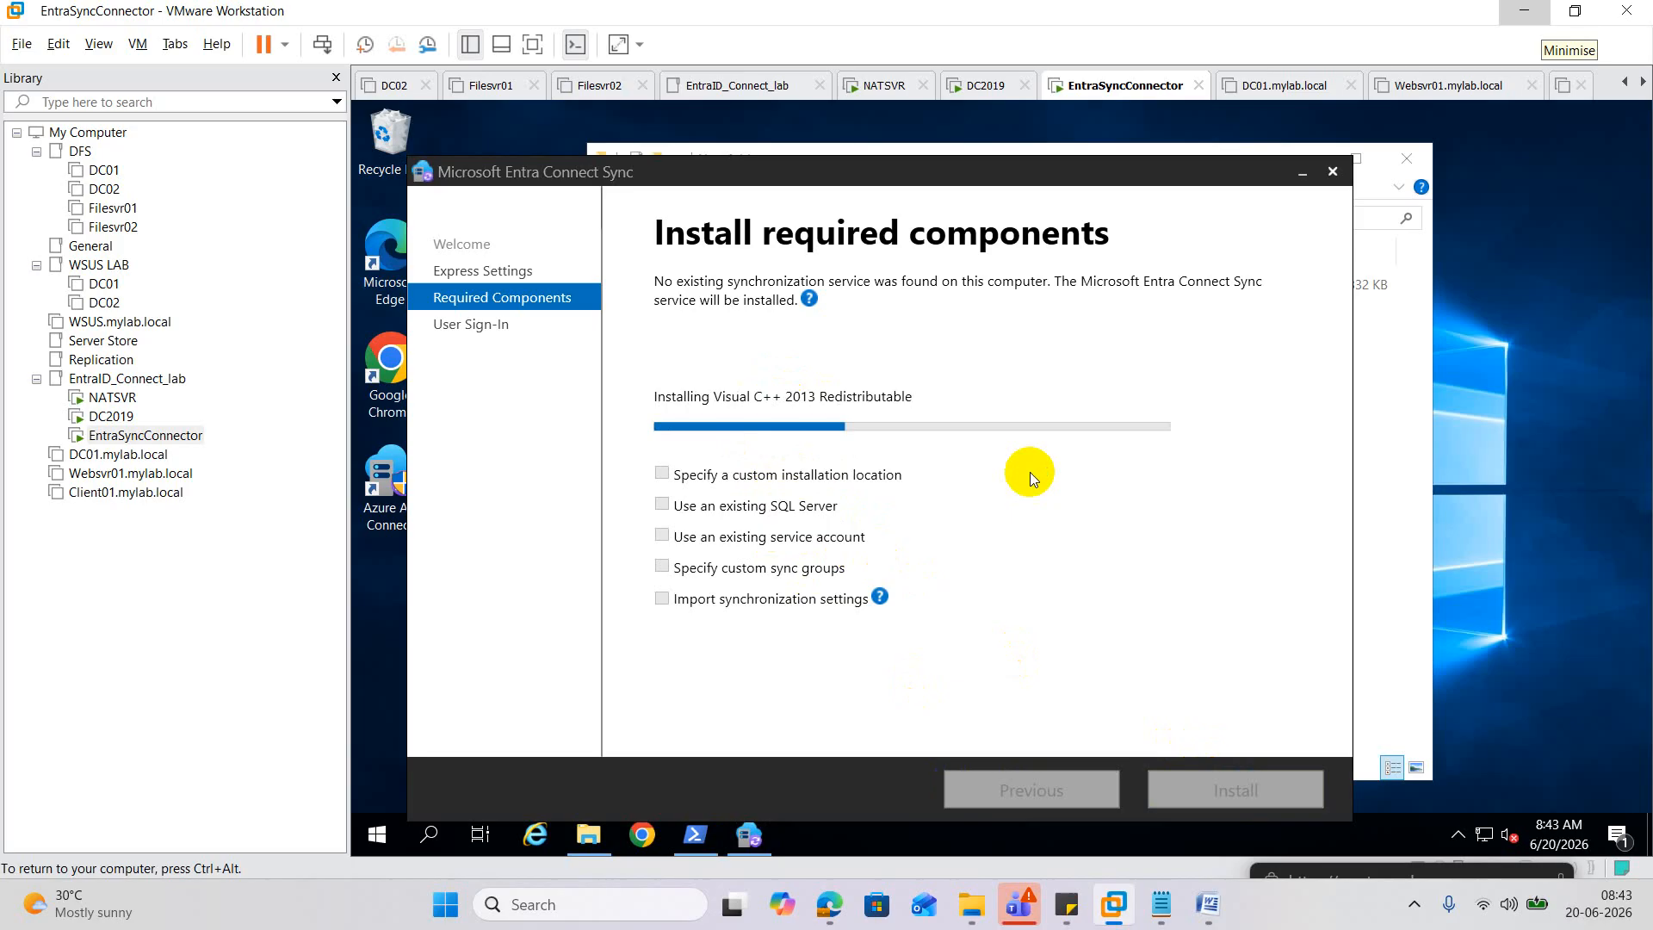
{"action": "left_click", "coordinate": [116, 416]}
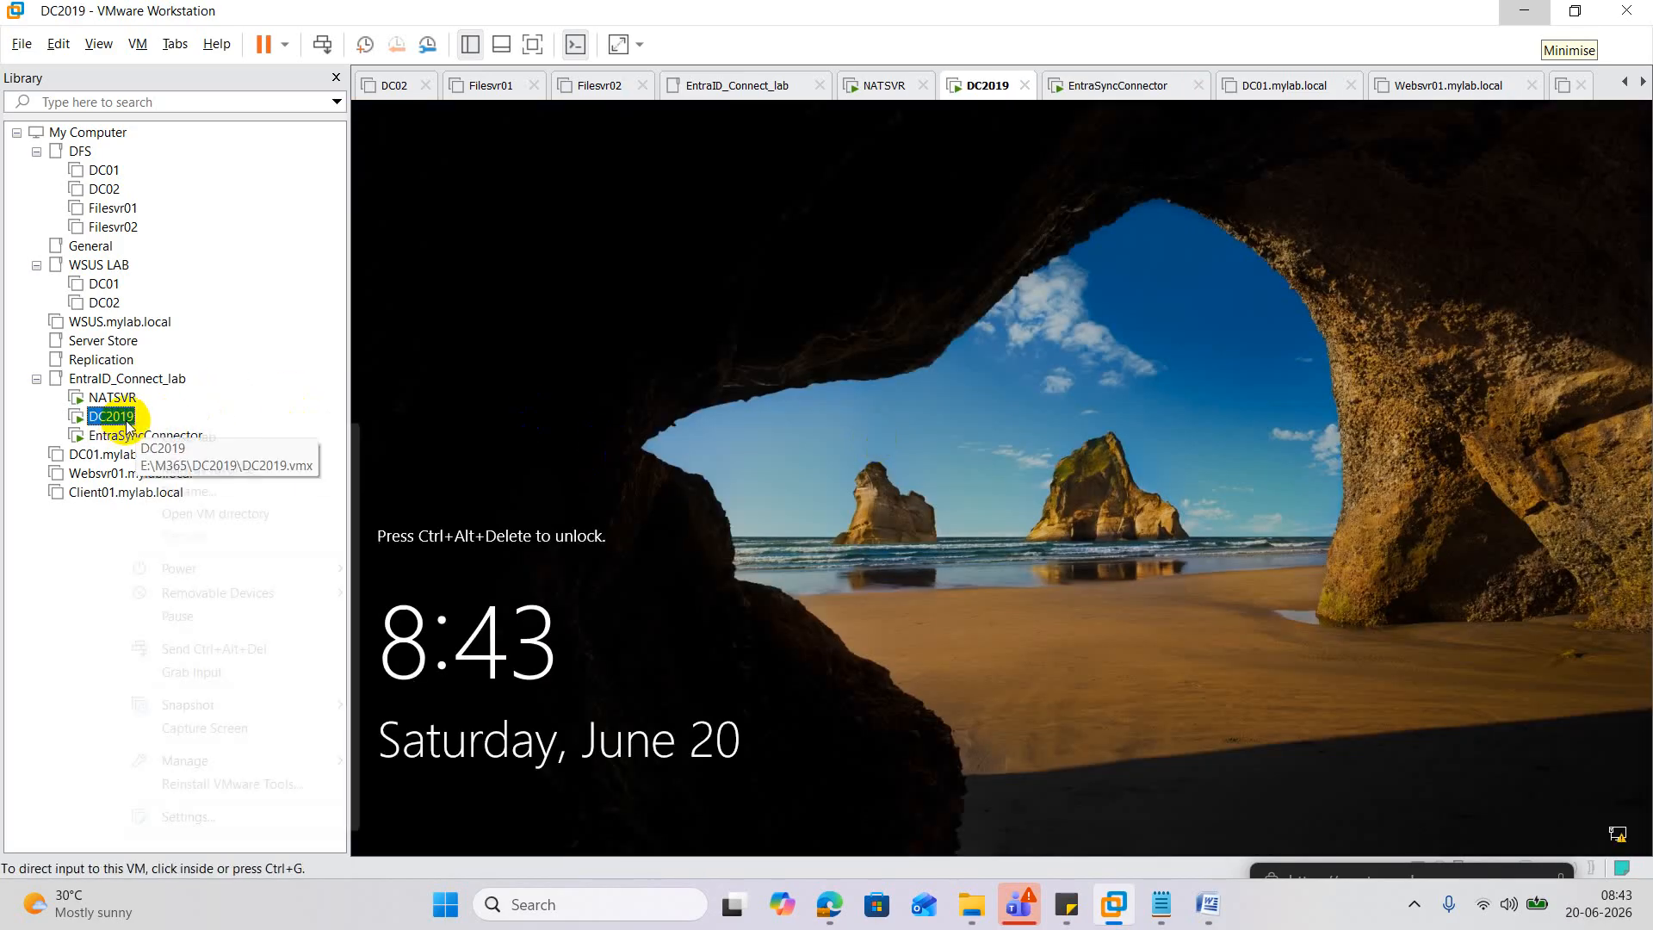
Send Ctrl+Alt+Del to DC2019 and sign in with the domain Administrator password.
{"action": "right_click", "coordinate": [119, 419]}
{"action": "left_click", "coordinate": [281, 644]}
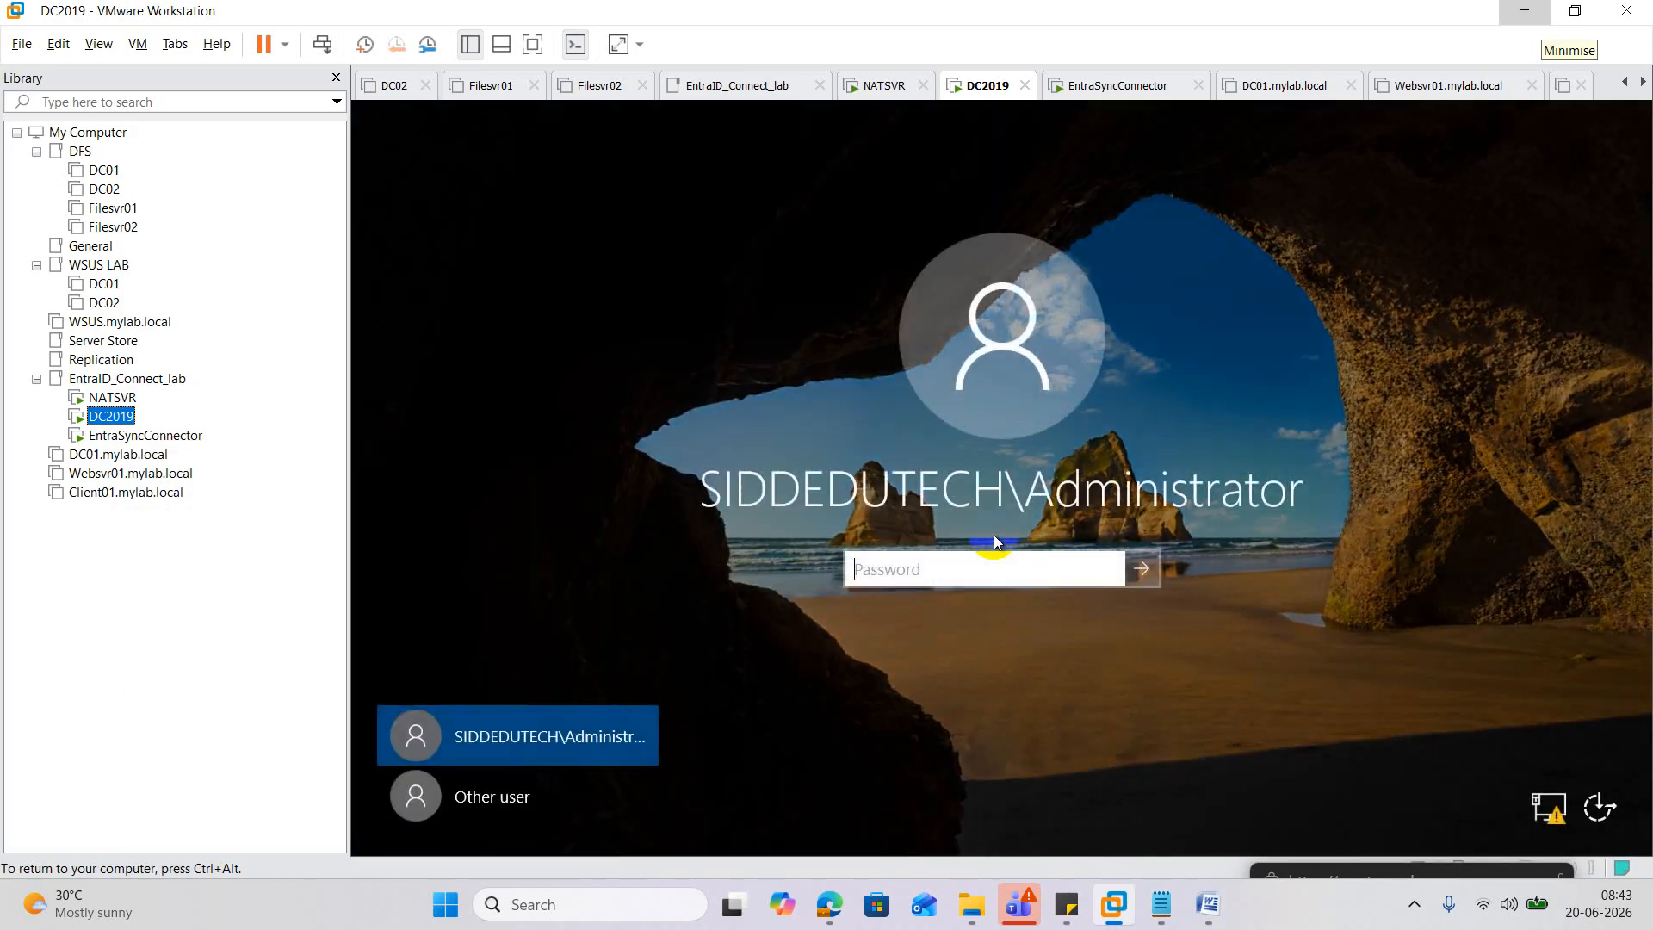
{"action": "left_click", "coordinate": [899, 569]}
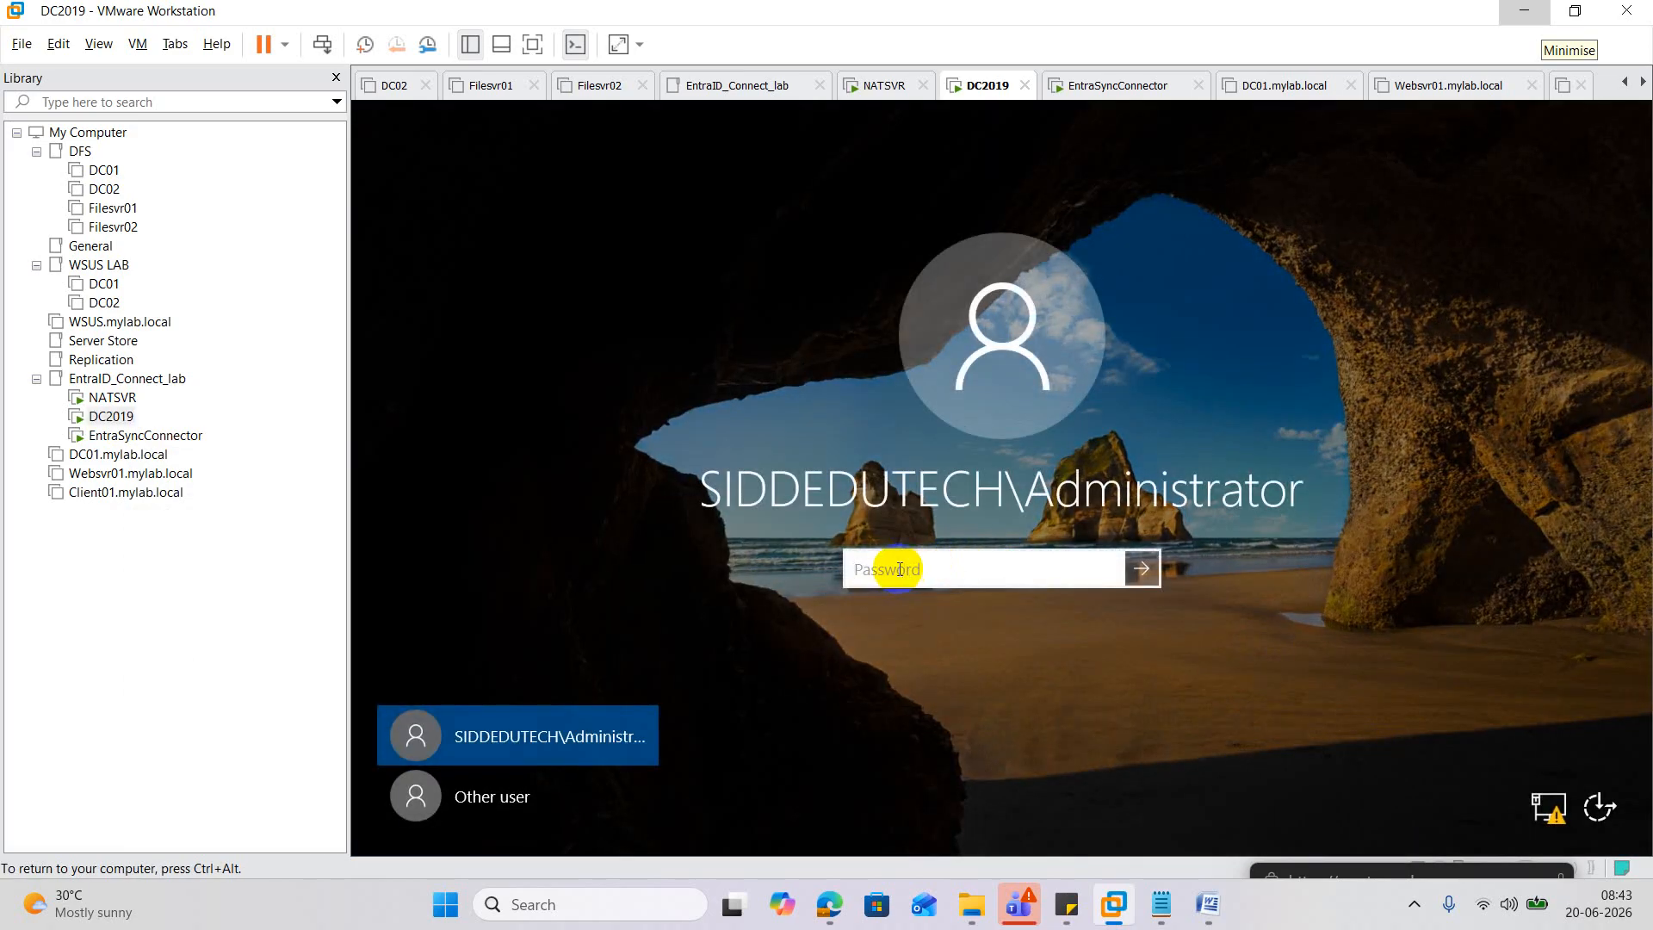
{"action": "type", "text": "•••••••••••••"}
{"action": "key", "text": "Return"}
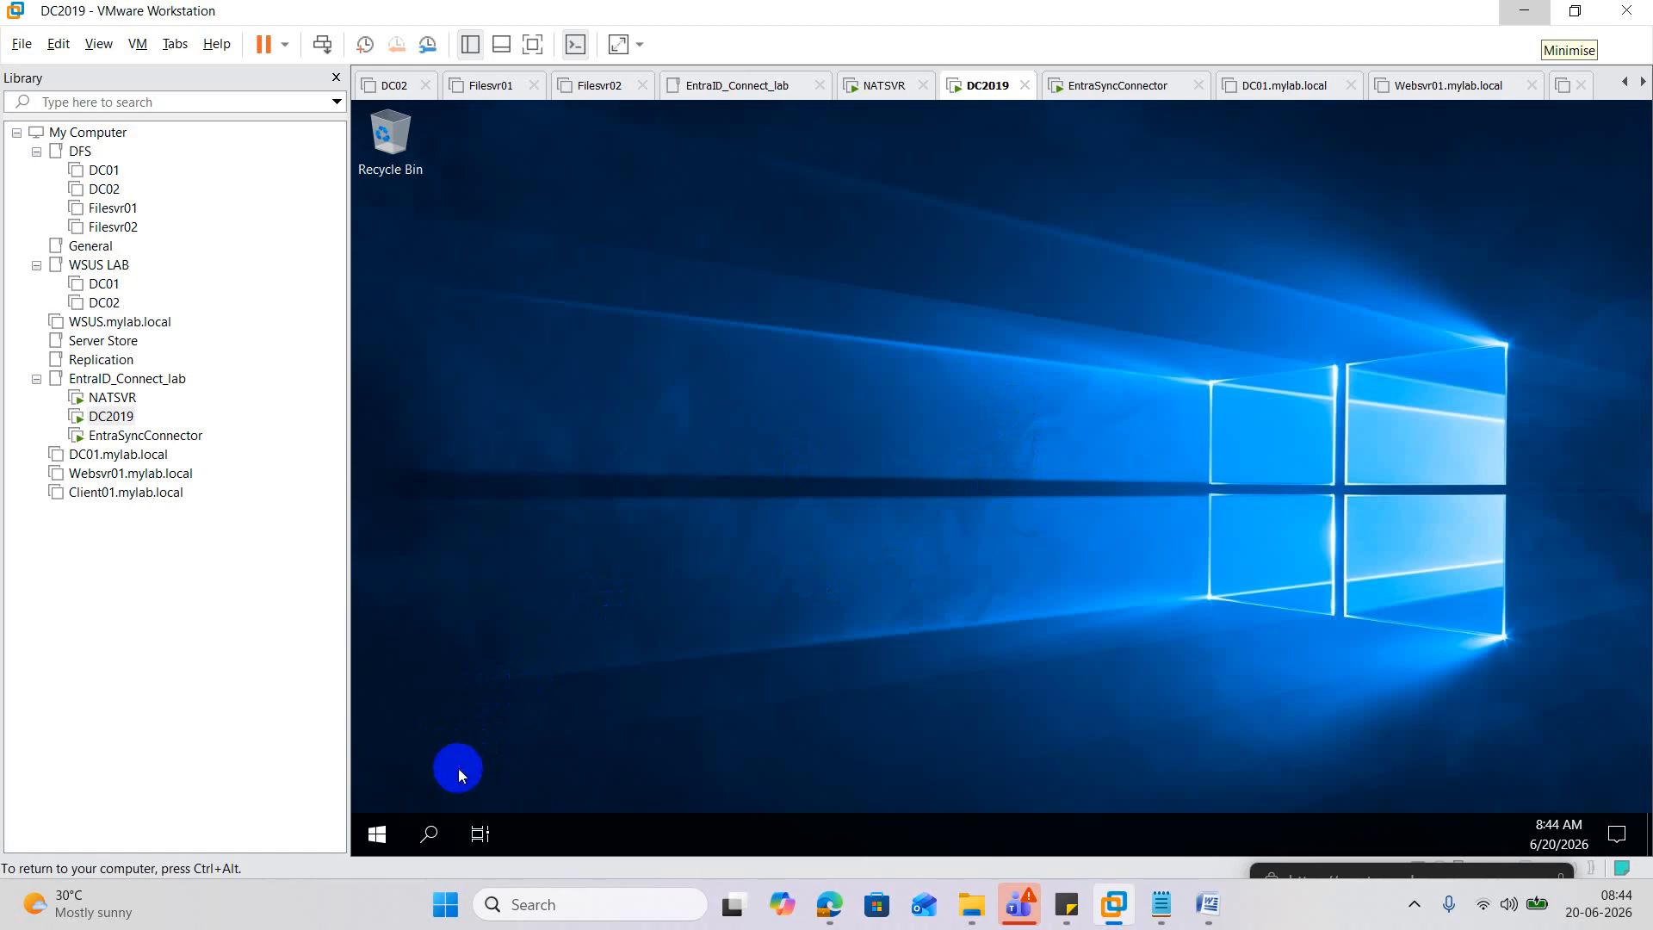
{"action": "left_click", "coordinate": [371, 845]}
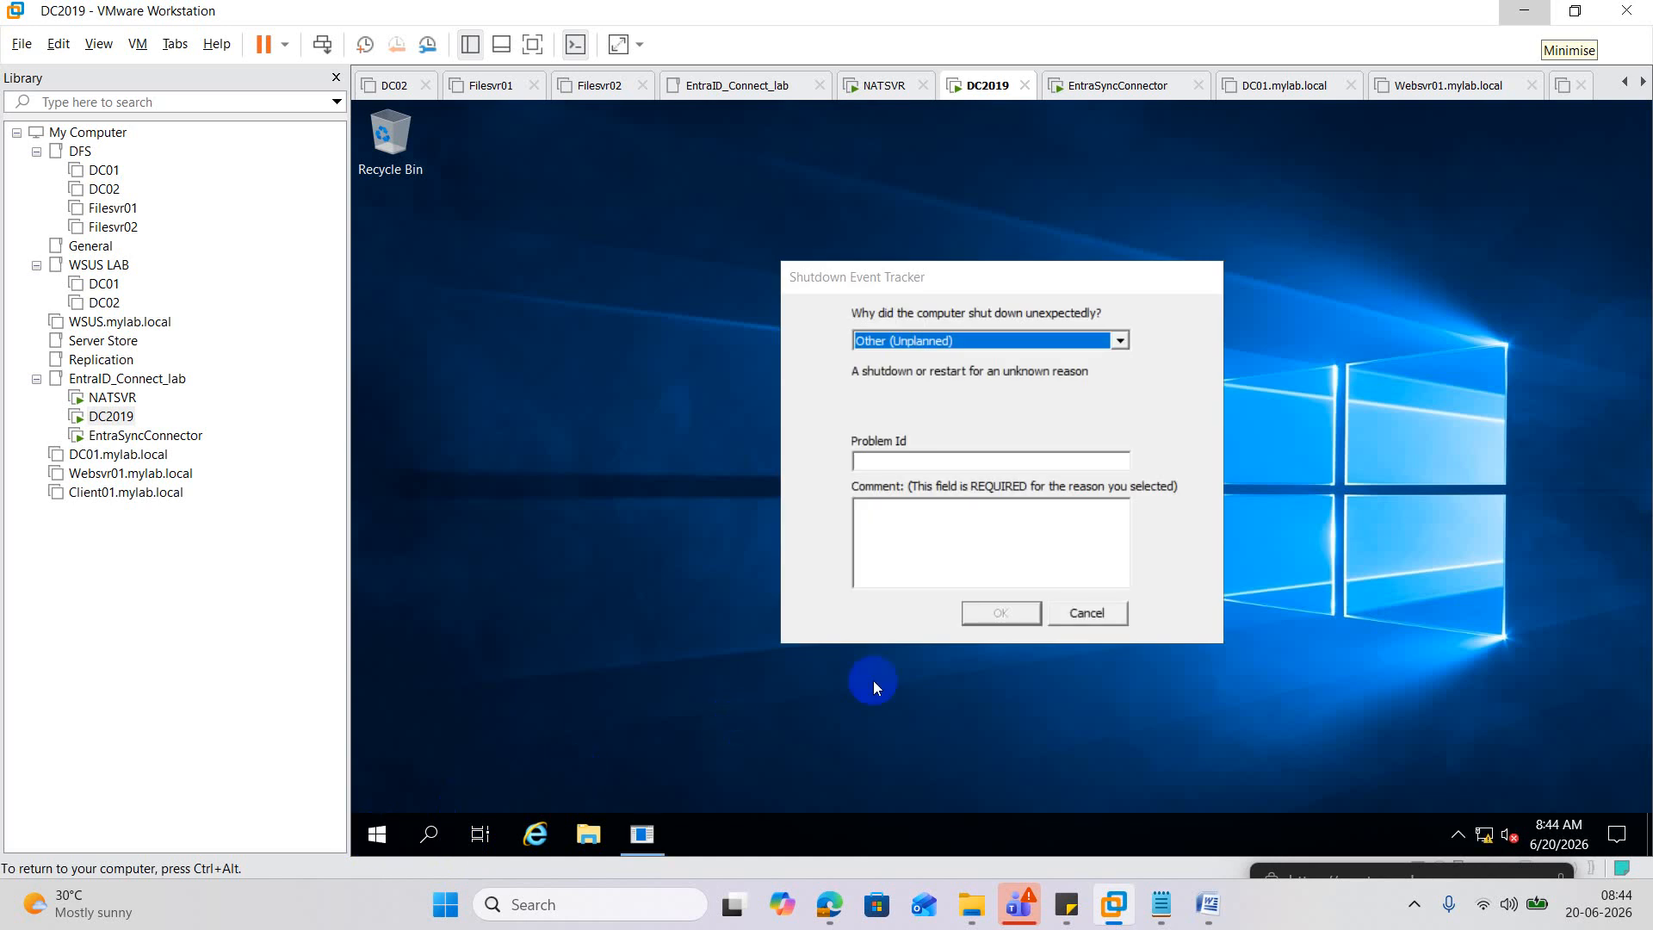
Cancel the Shutdown Event Tracker and run 'firewall.cpl' from the Win+R Run box.
{"action": "left_click", "coordinate": [1076, 612]}
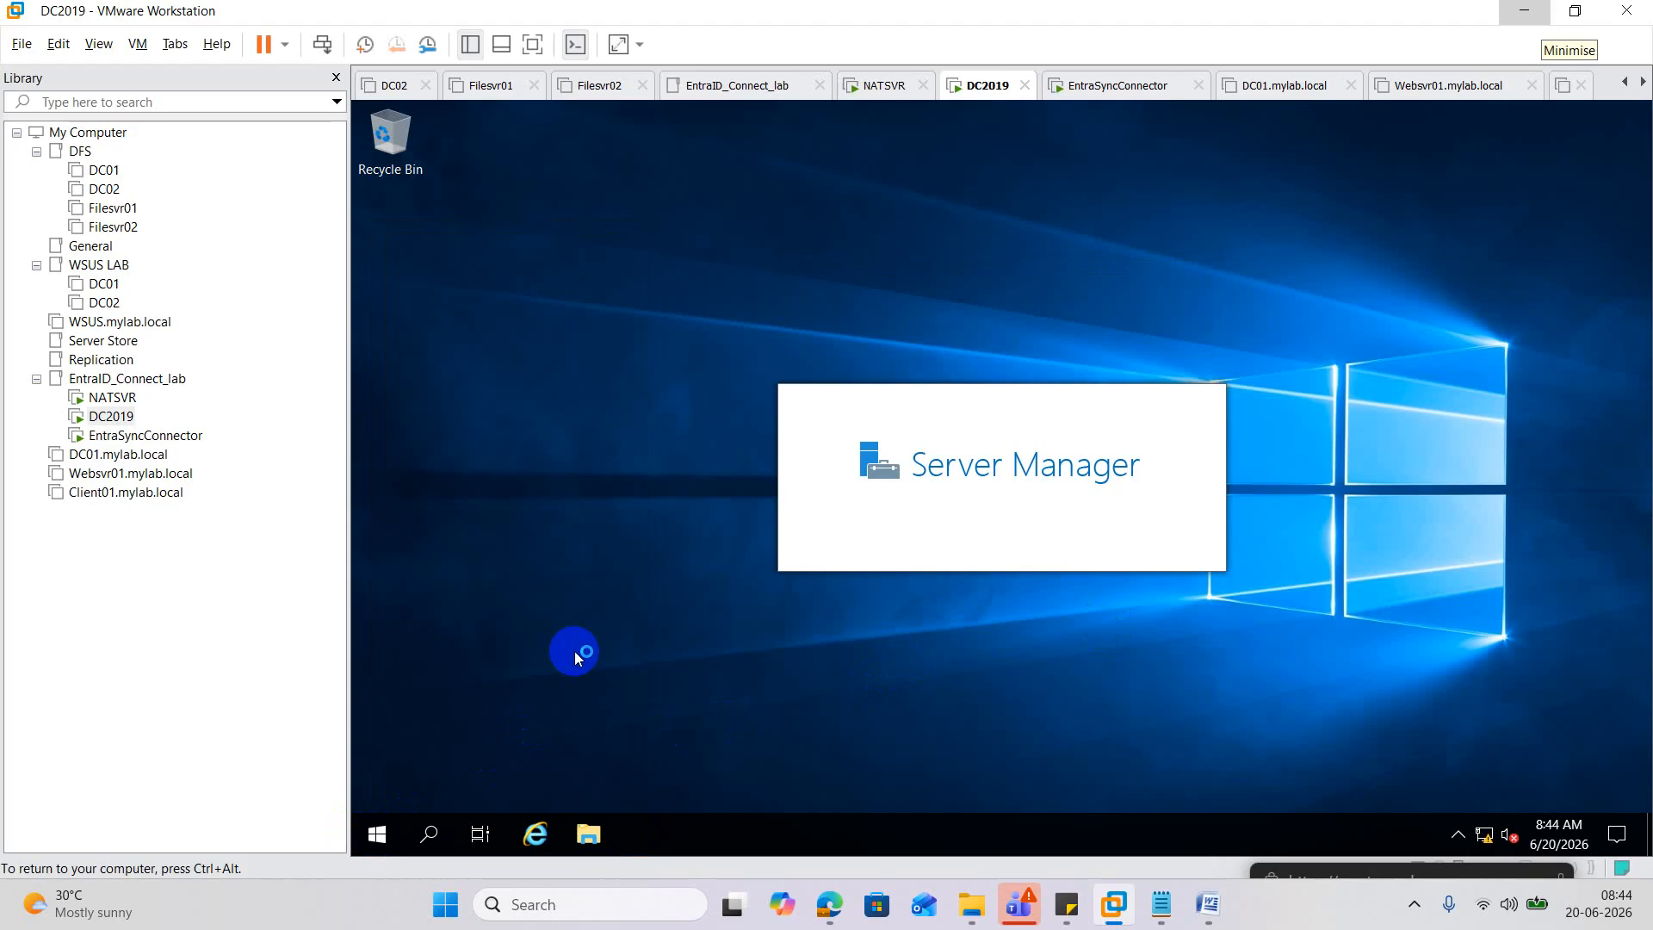
{"action": "key", "text": "super+r"}
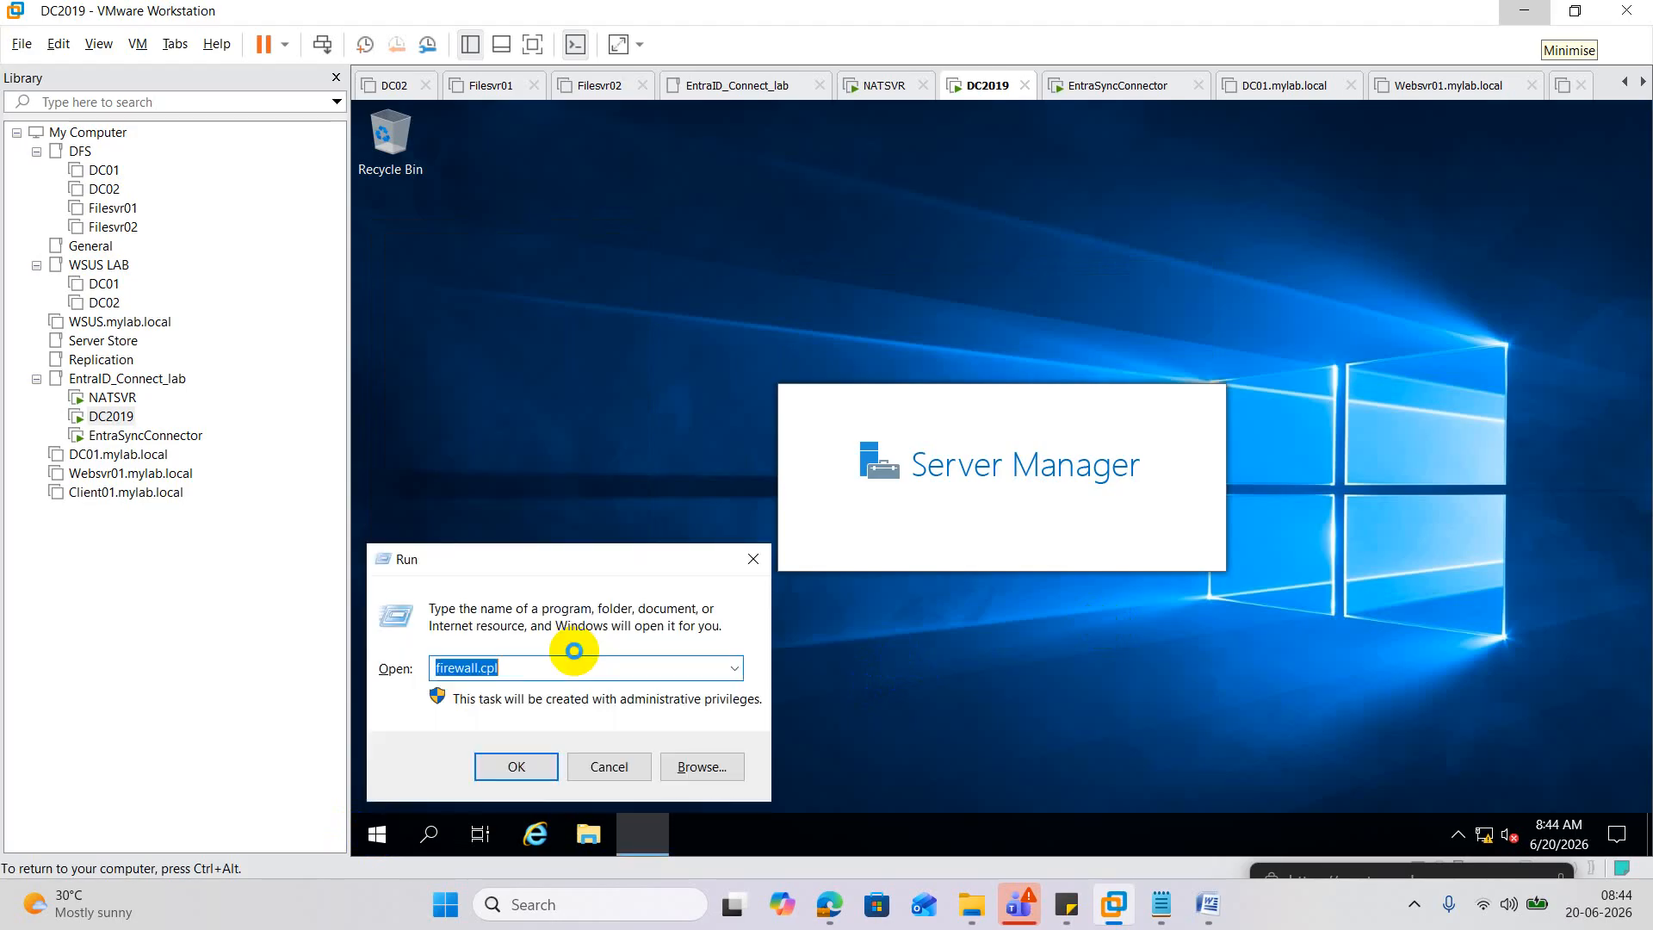
{"action": "type", "text": "firewall.cpl"}
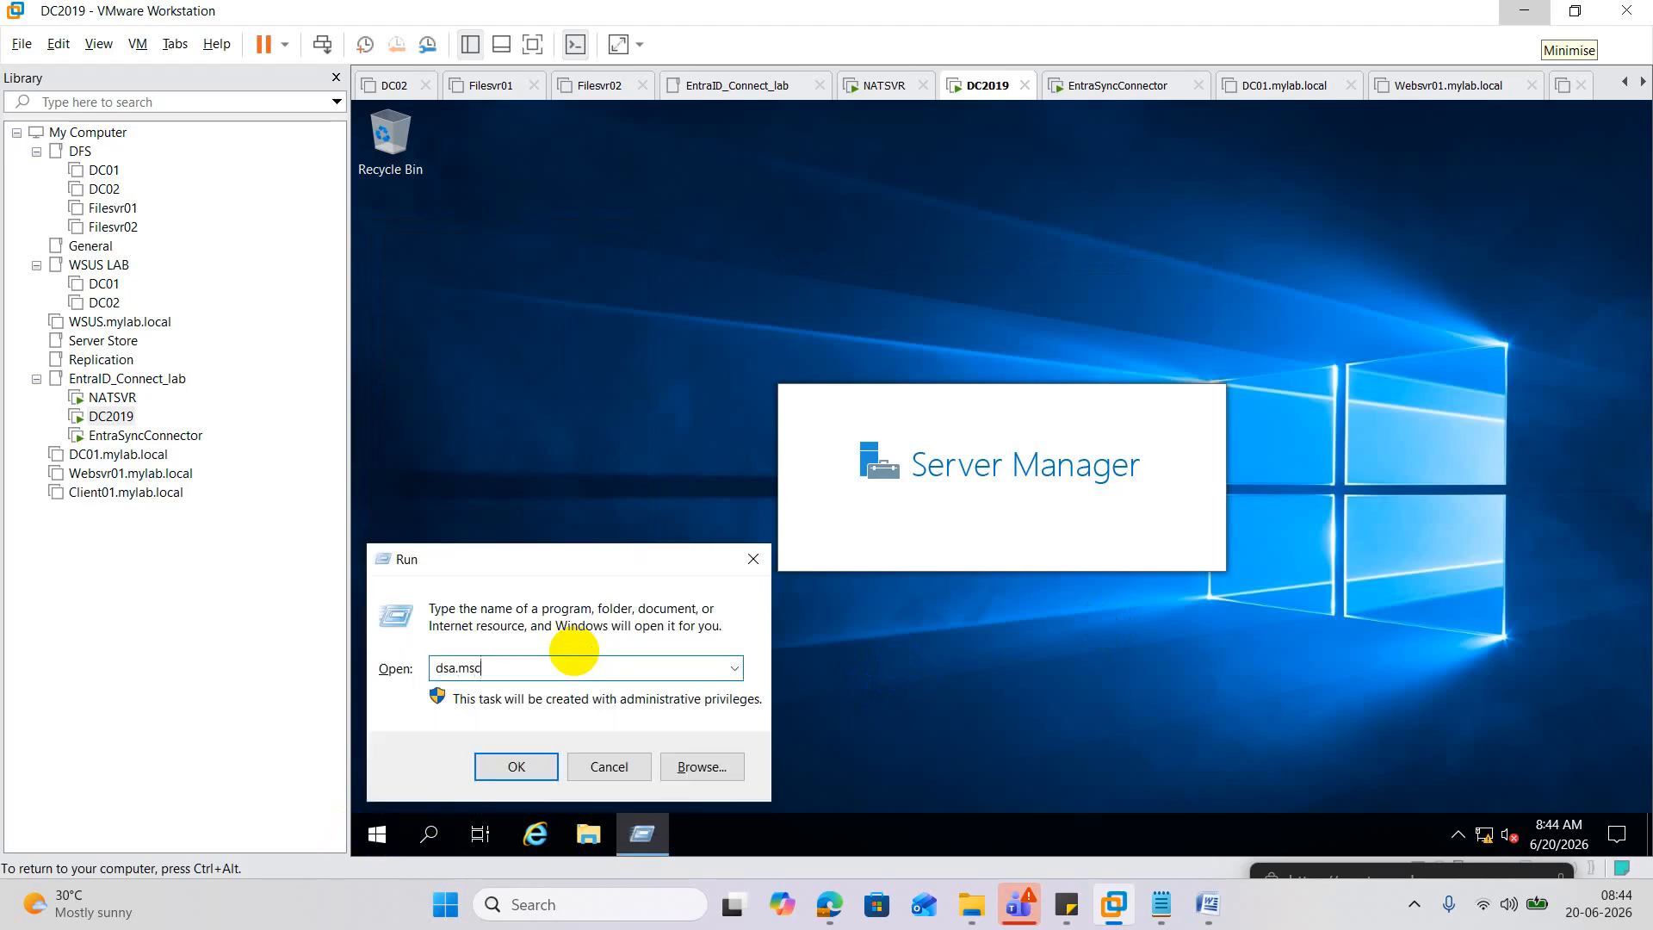
{"action": "key", "text": "Return"}
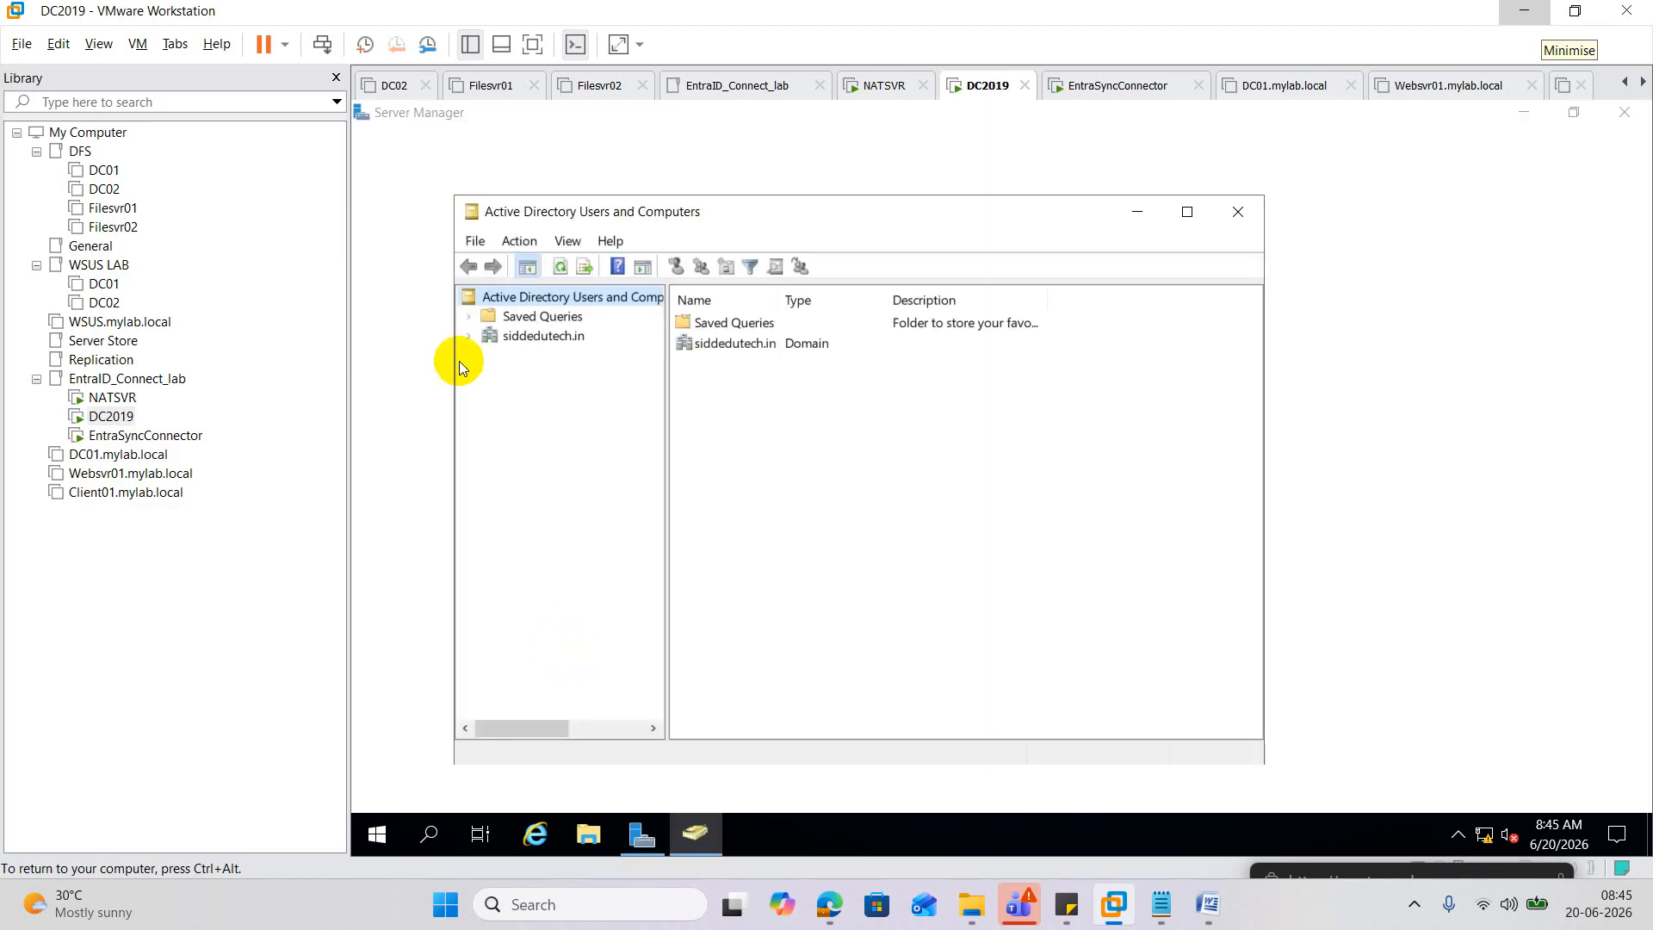
Open the ORG_User account's properties and check its Member Of groups: Domain Admins, Domain Users, Enterprise Admins.
{"action": "left_click", "coordinate": [470, 335]}
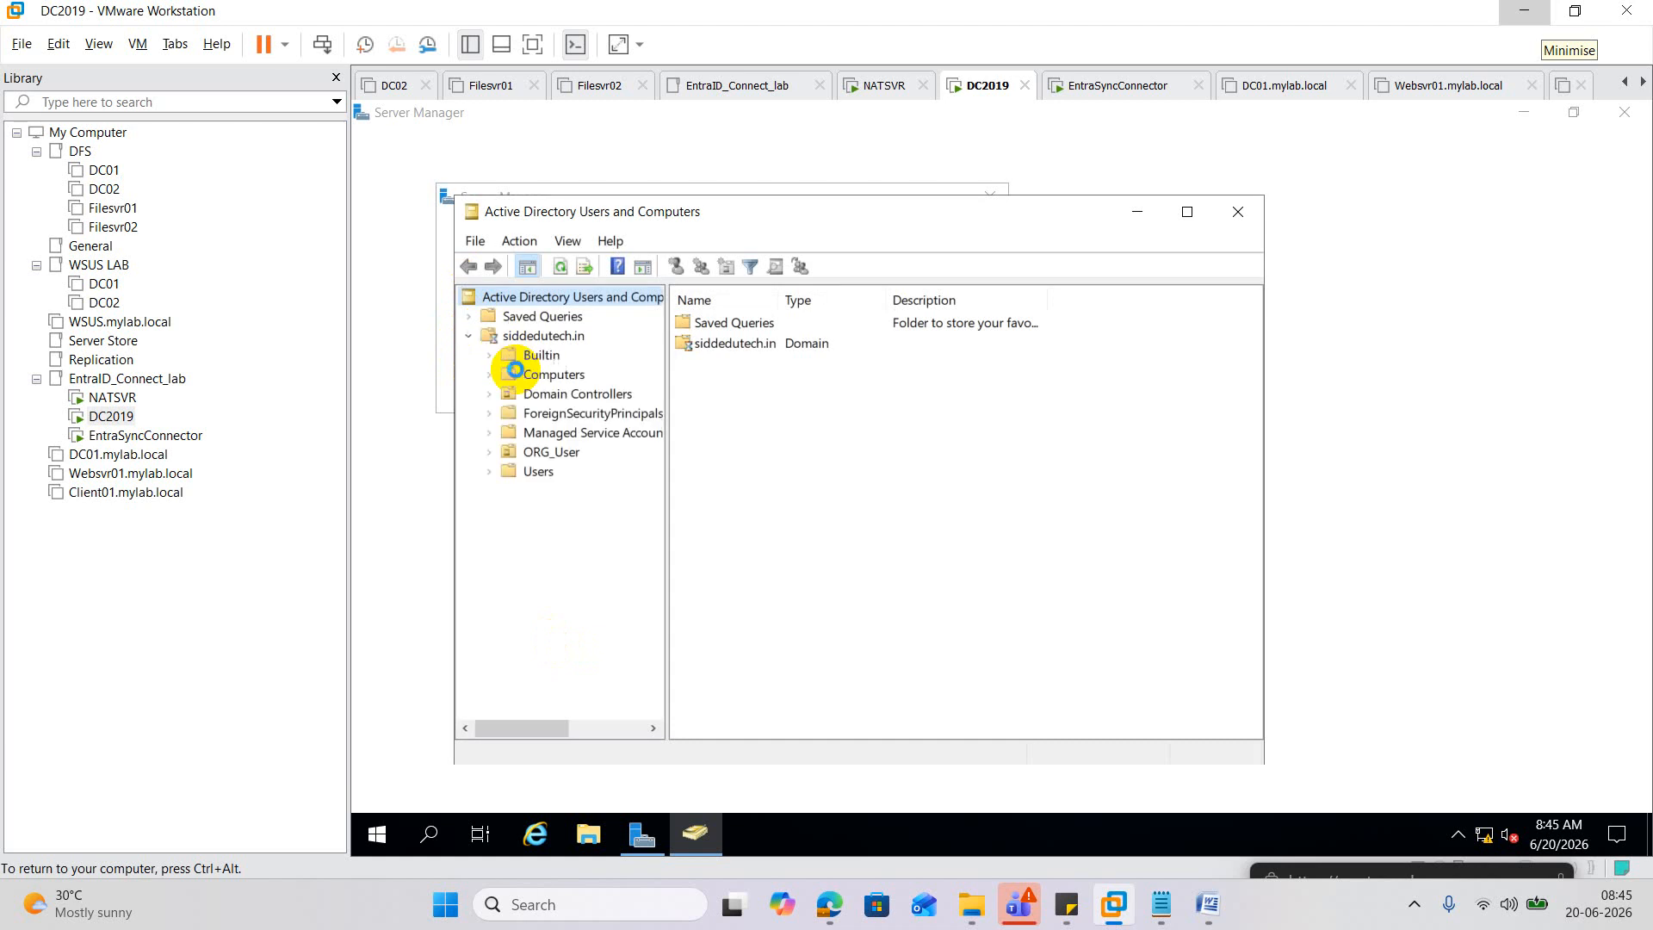
{"action": "left_click", "coordinate": [551, 452]}
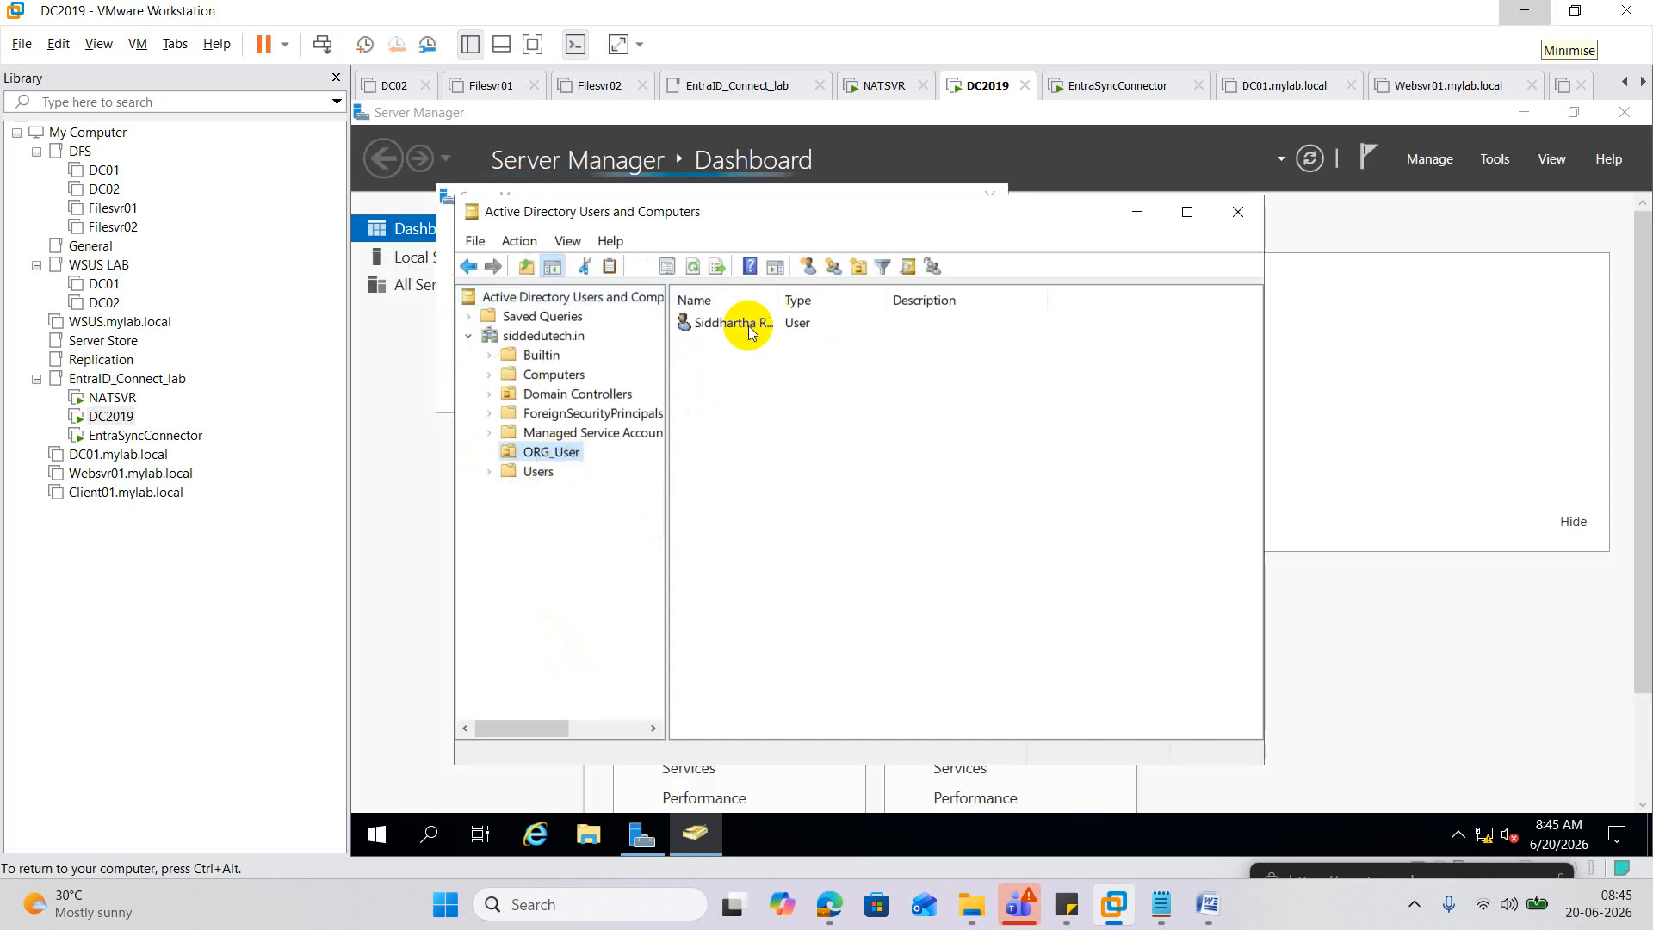
{"action": "double_click", "coordinate": [747, 325]}
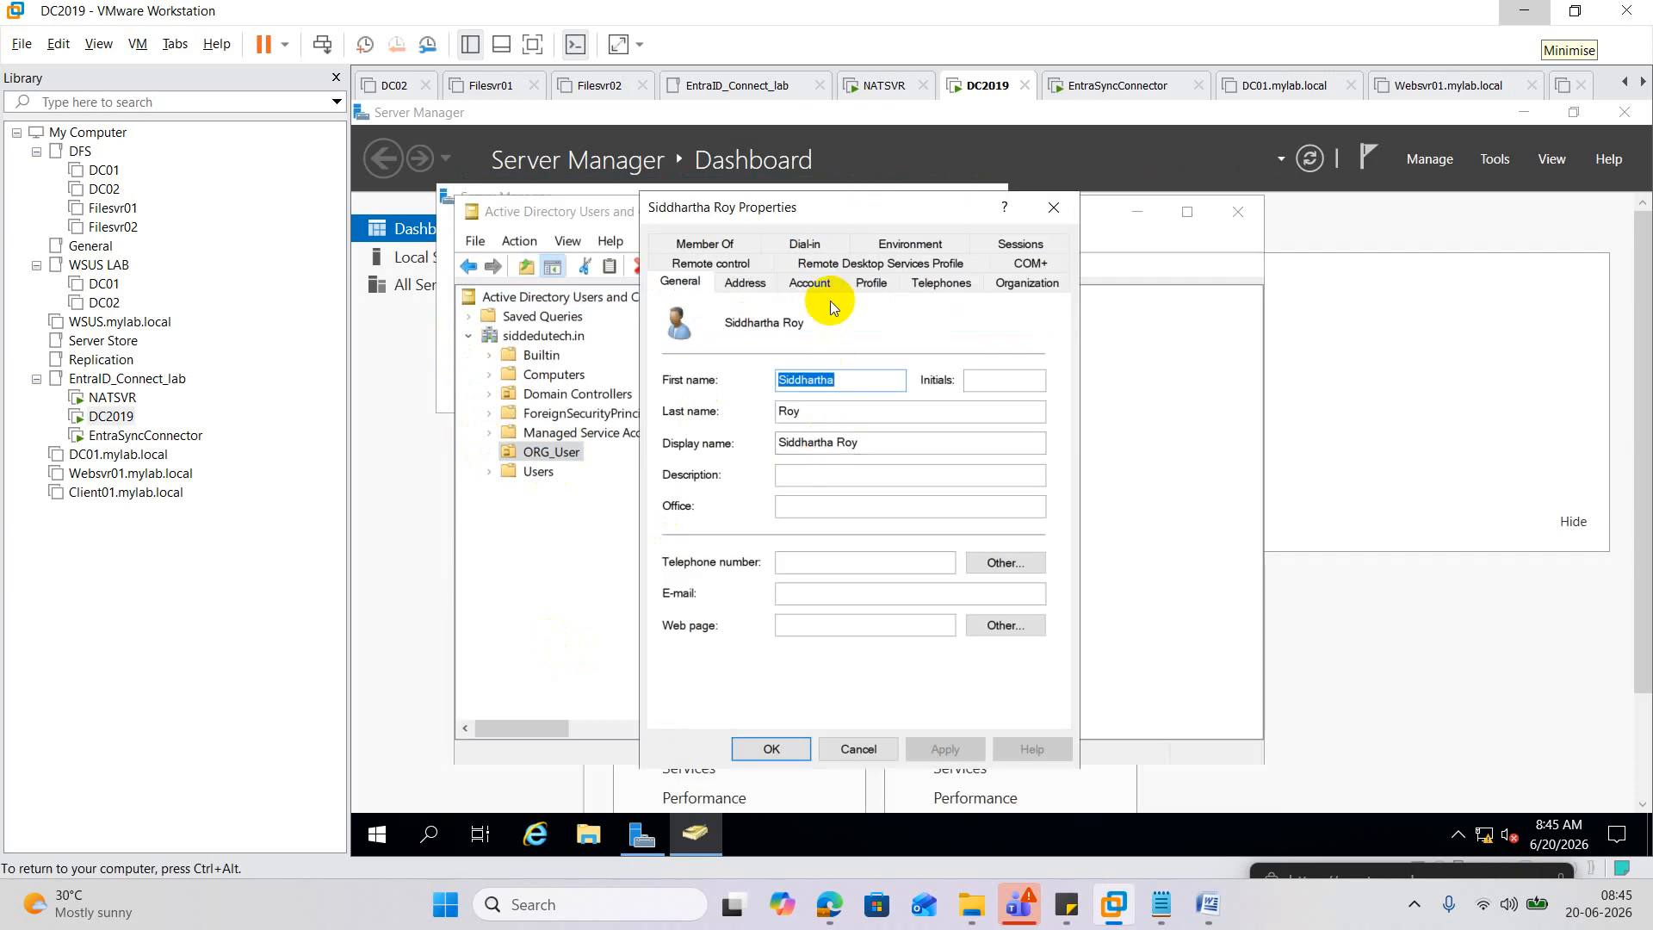
{"action": "left_click", "coordinate": [721, 247]}
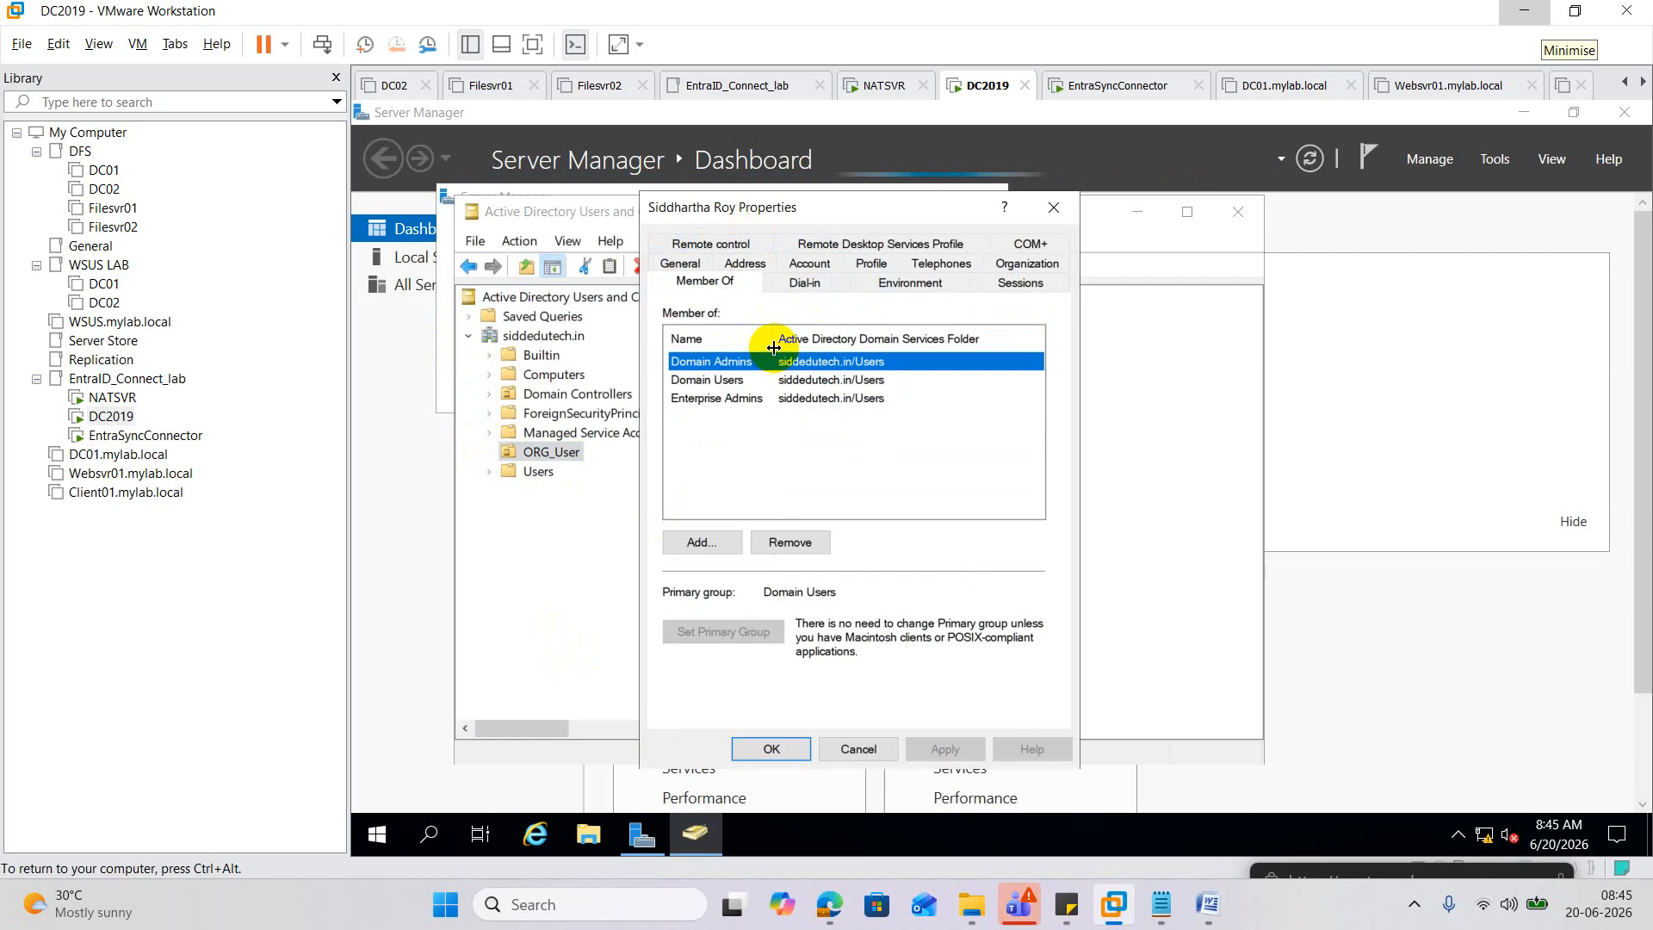
{"action": "left_click_drag", "start_coordinate": [775, 347], "coordinate": [846, 343]}
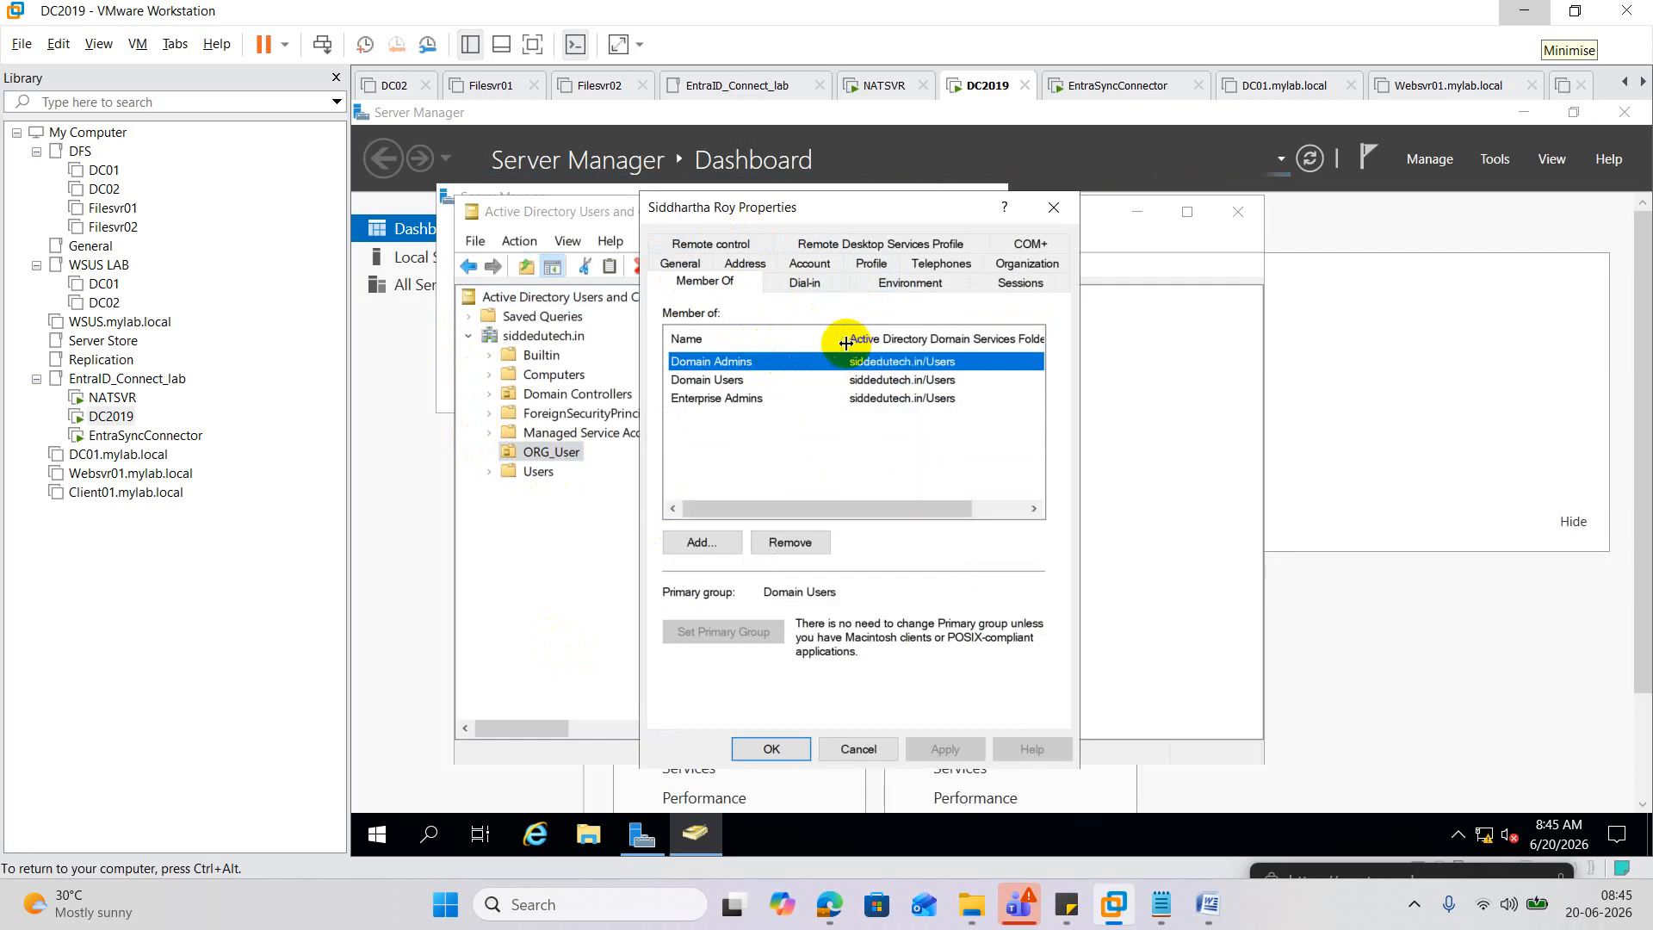
Switch to the EntraSyncConnector VM showing the wizard's User sign-in page.
{"action": "left_click", "coordinate": [121, 435]}
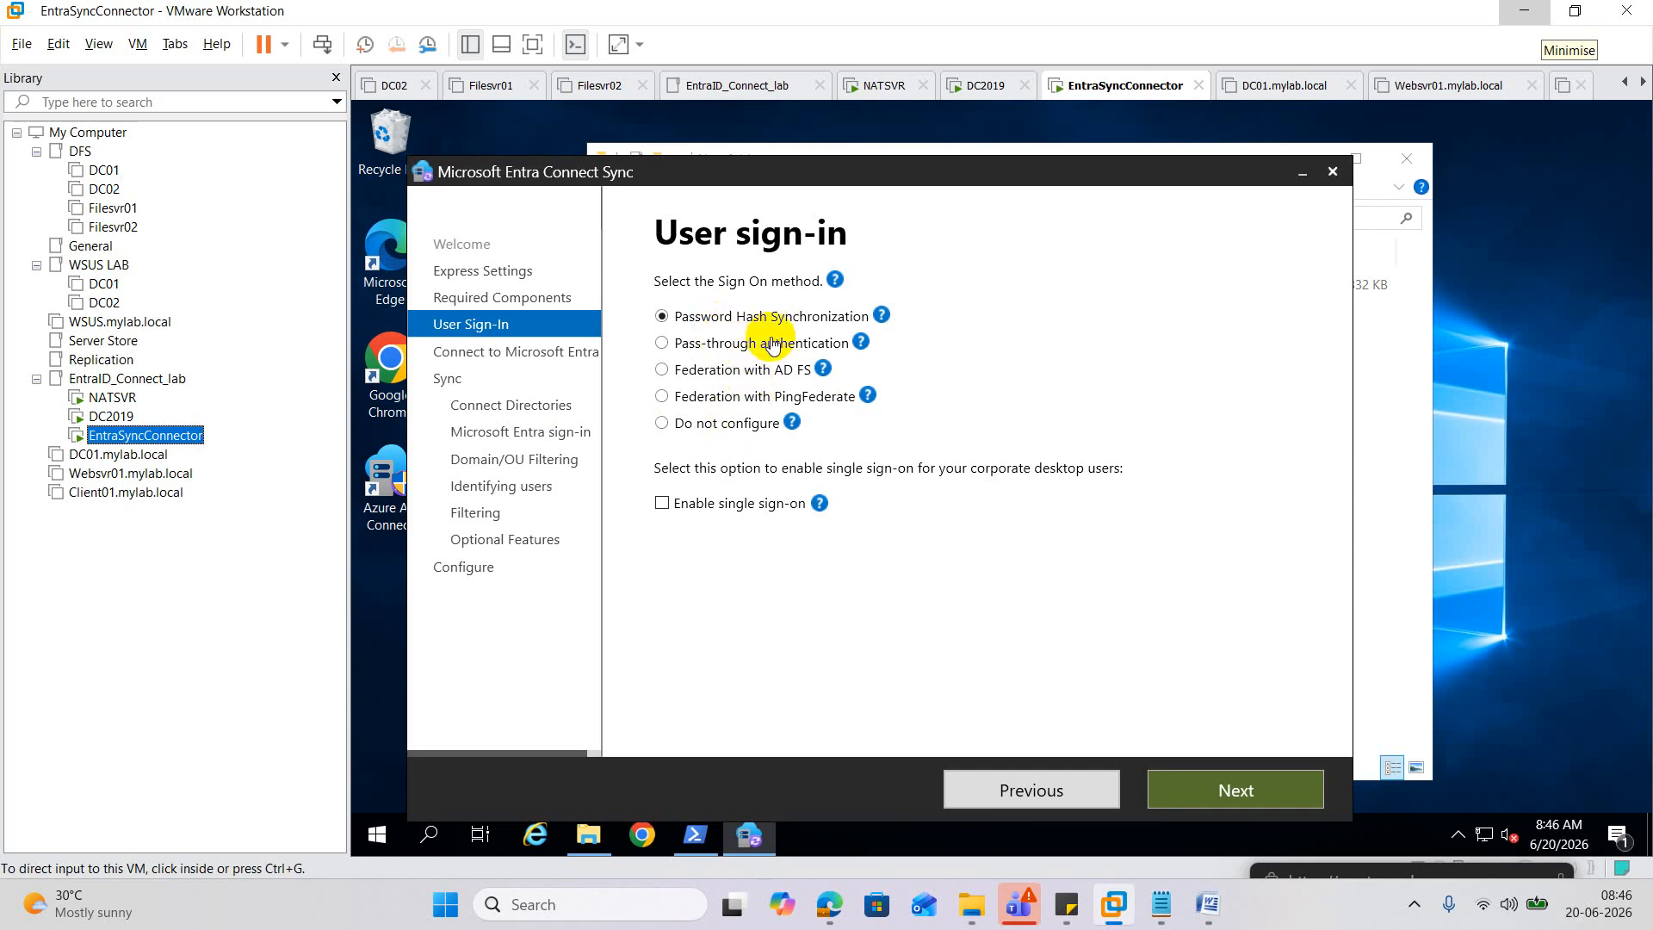
Keep Password Hash Synchronization and tick Enable single sign-on on the User sign-in page.
{"action": "left_click", "coordinate": [1266, 798]}
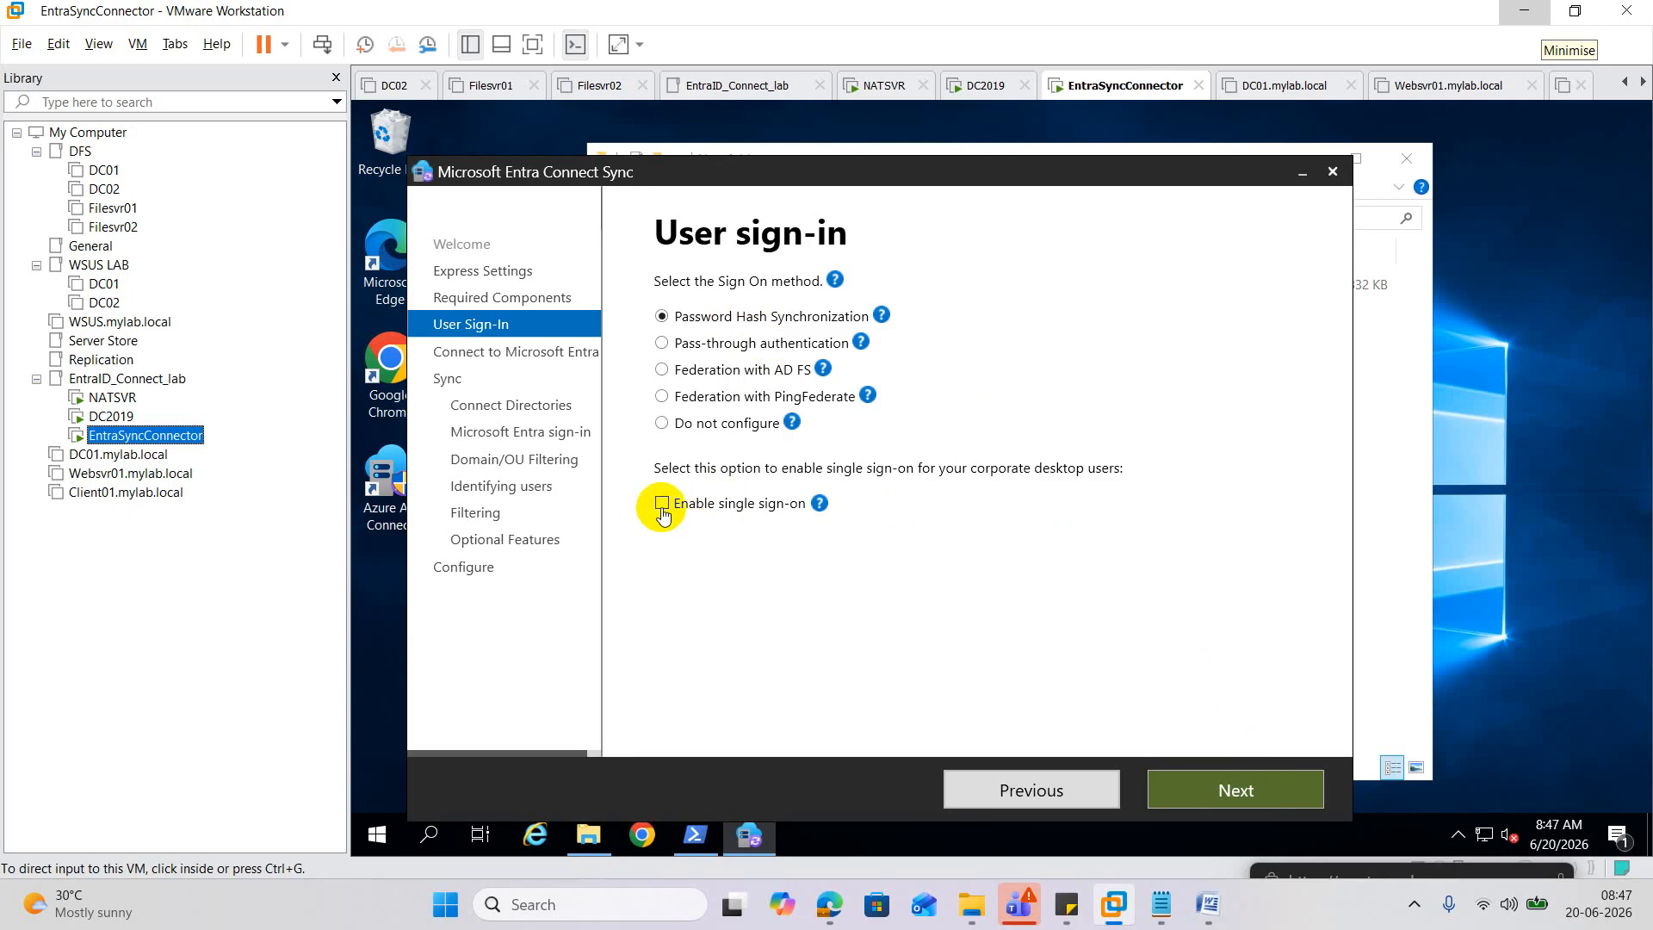
{"action": "left_click", "coordinate": [663, 513]}
{"action": "left_click", "coordinate": [663, 510]}
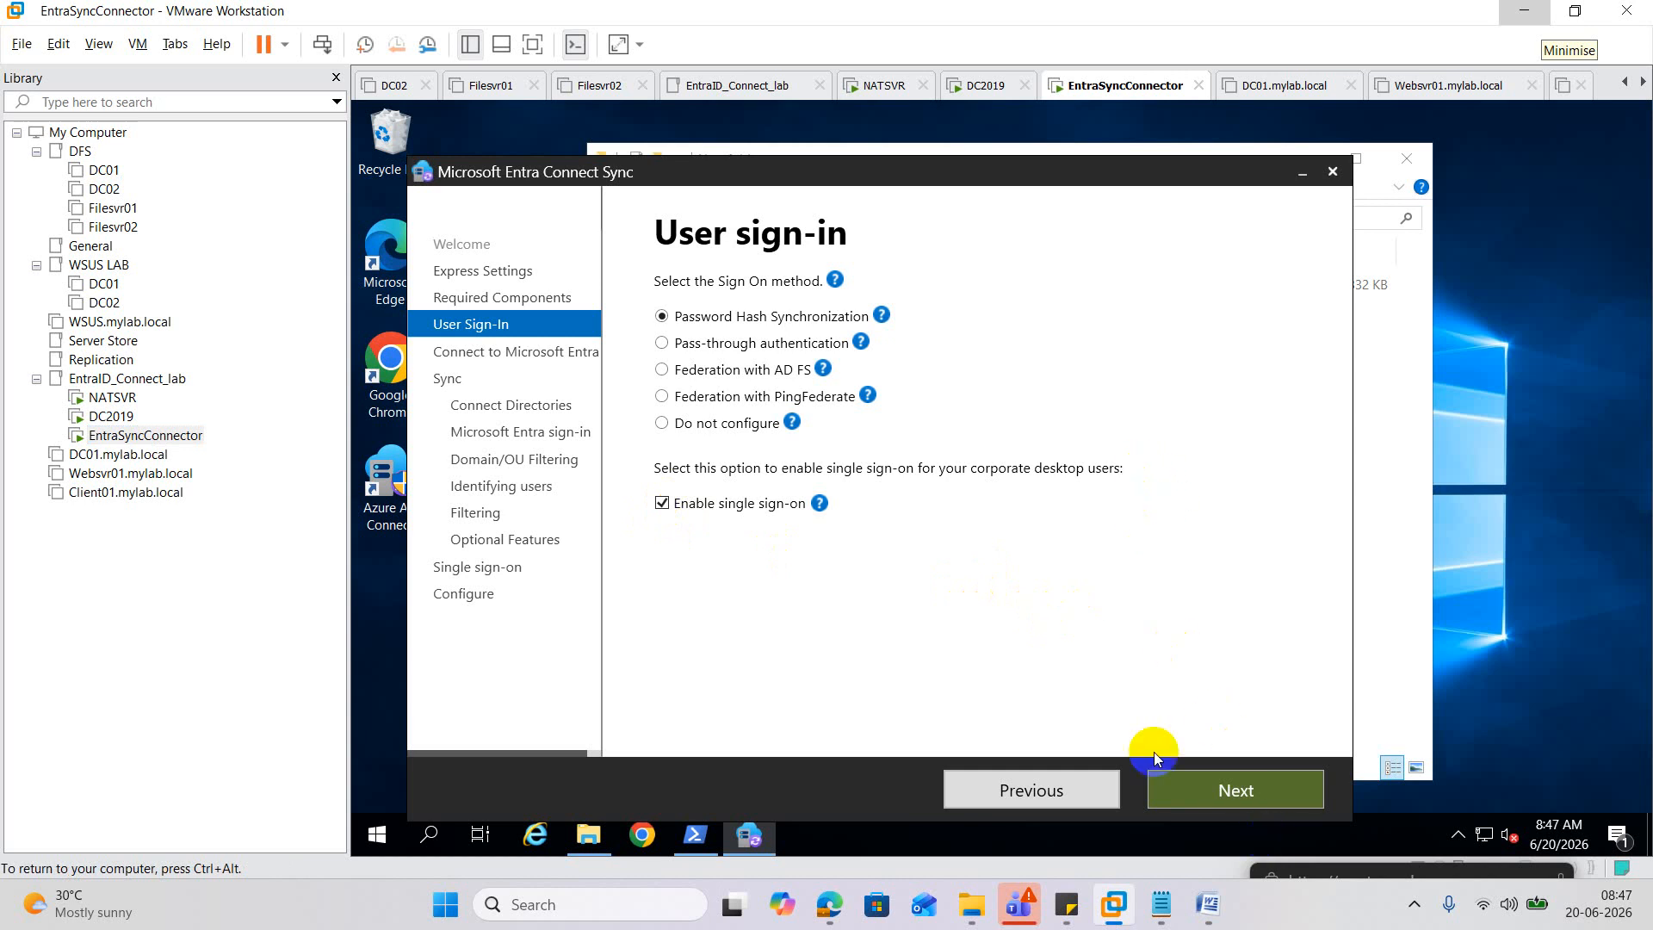
Advance the wizard from User sign-in to the Connect to Microsoft Entra ID page.
{"action": "left_click", "coordinate": [1263, 797]}
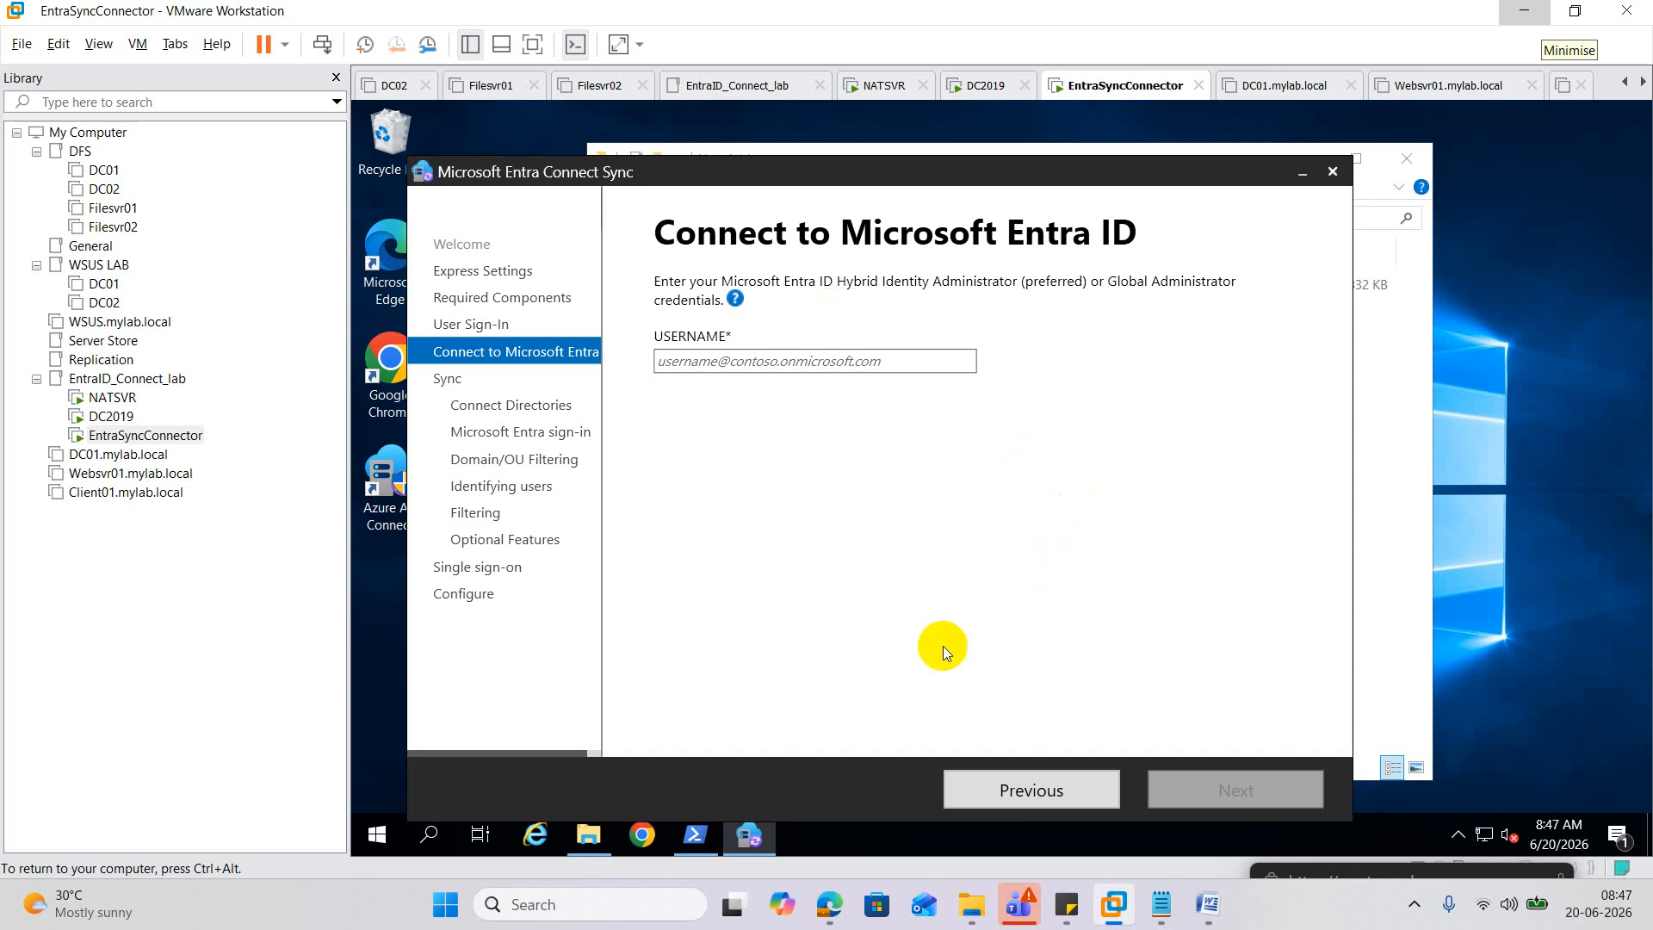
In the Azure portal, confirm under Entra ID Users that the admin user holds the Global Administrator role.
{"action": "mouse_move", "coordinate": [829, 903]}
{"action": "left_click", "coordinate": [623, 766]}
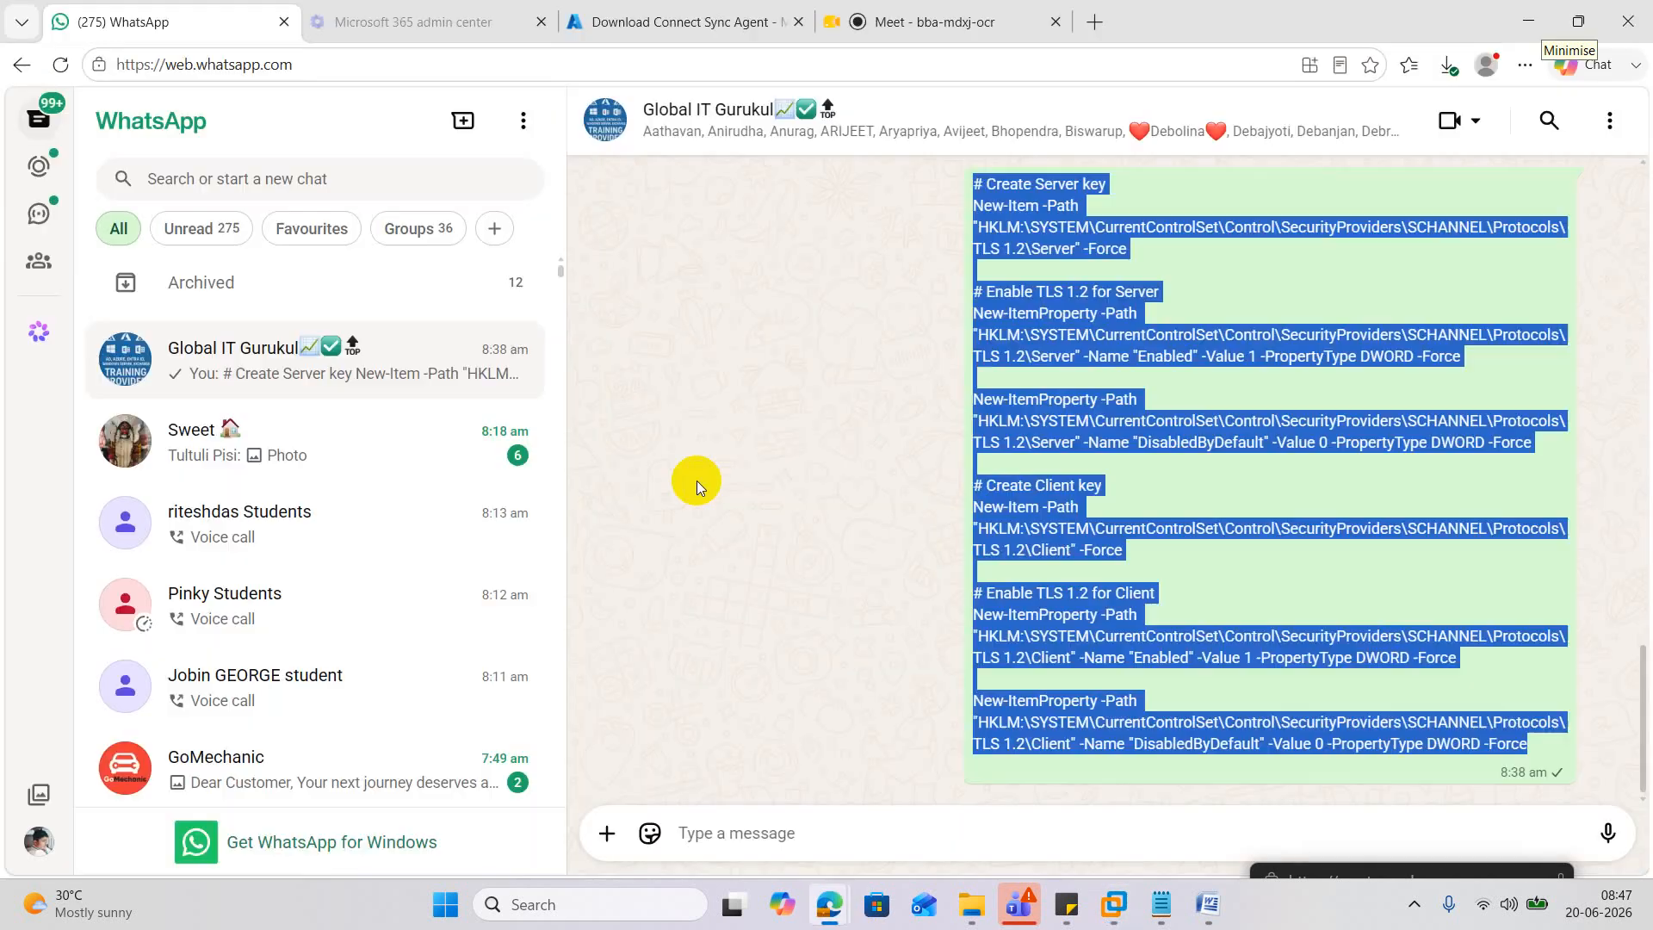
{"action": "left_click", "coordinate": [672, 22]}
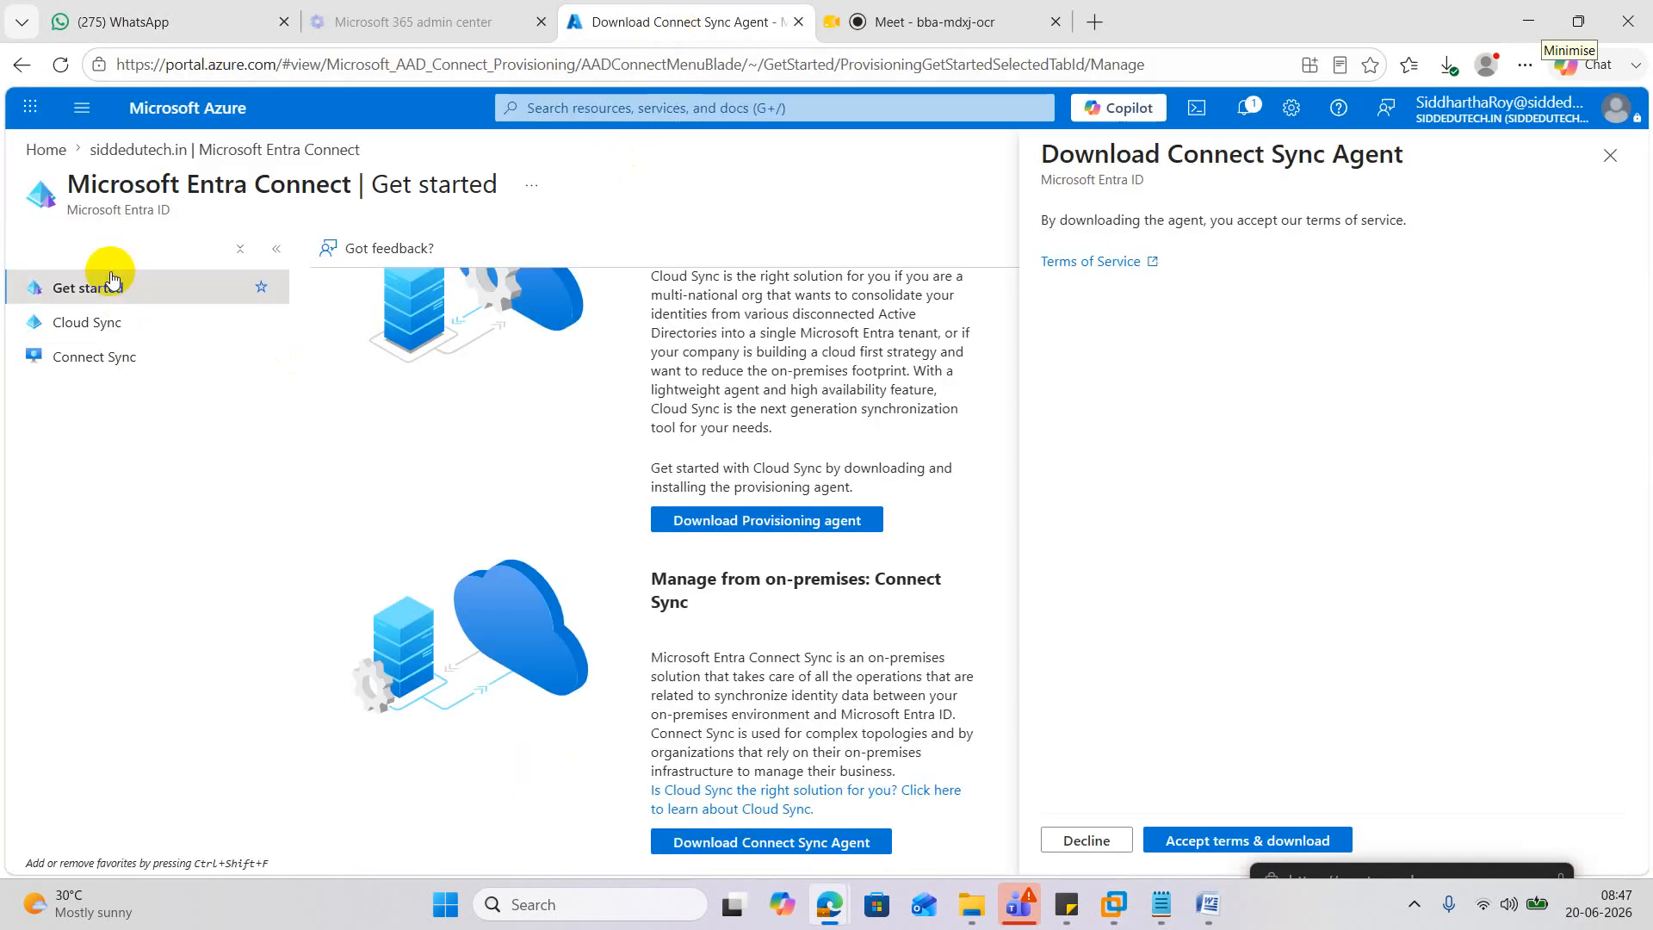
{"action": "left_click", "coordinate": [46, 149]}
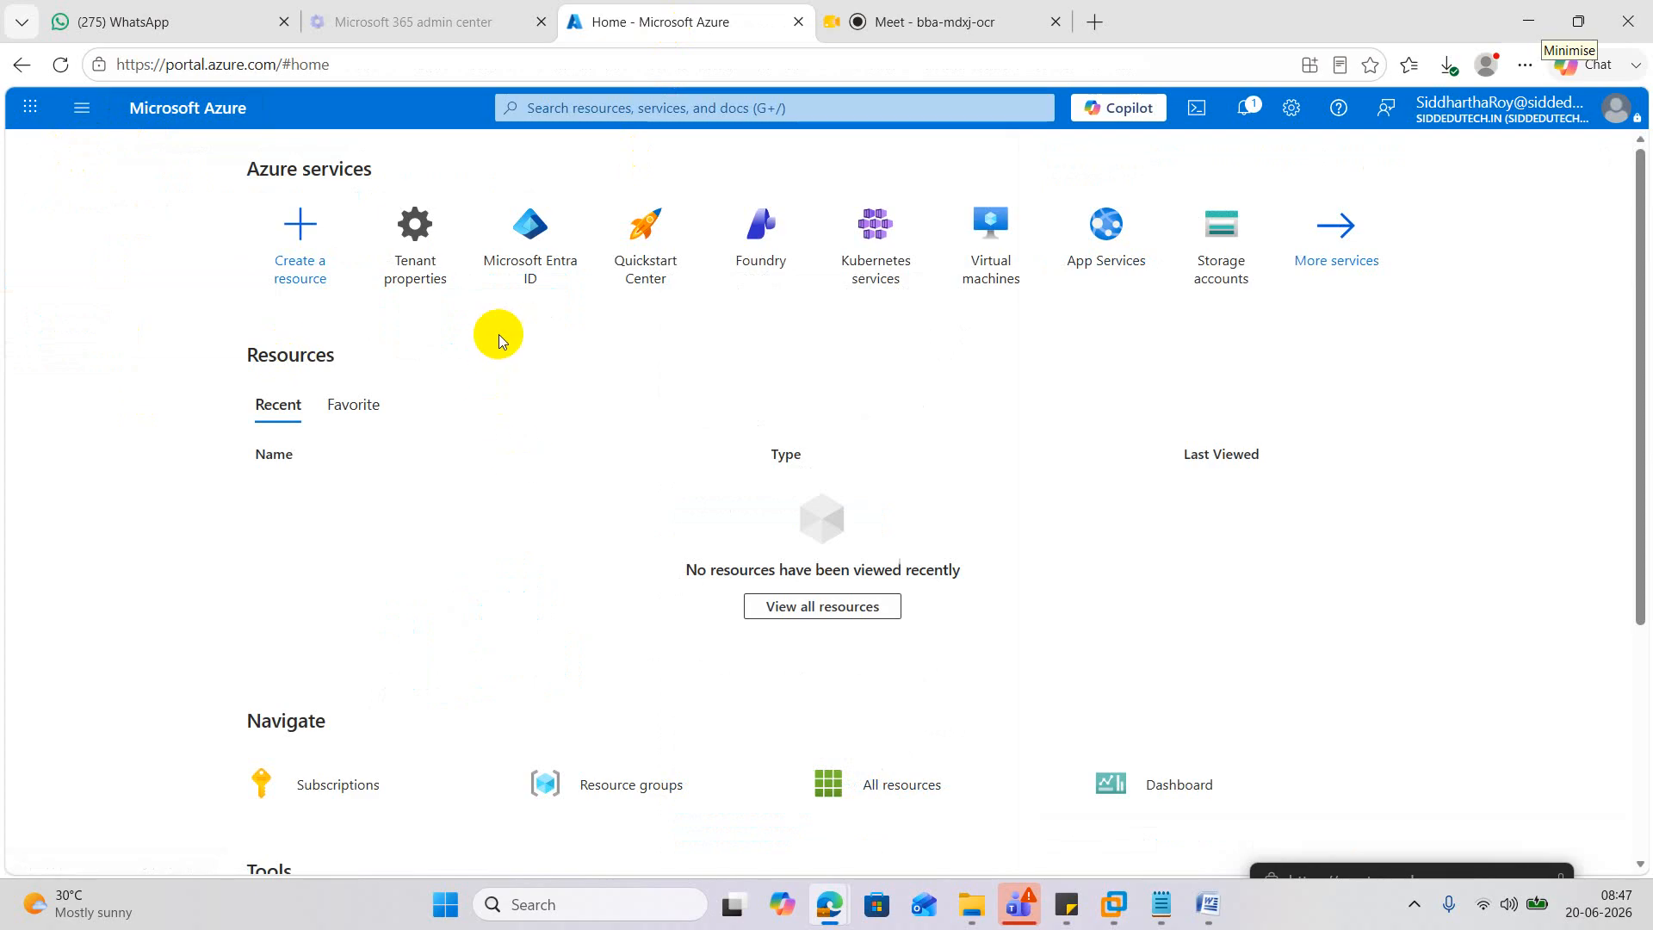
{"action": "left_click", "coordinate": [529, 264]}
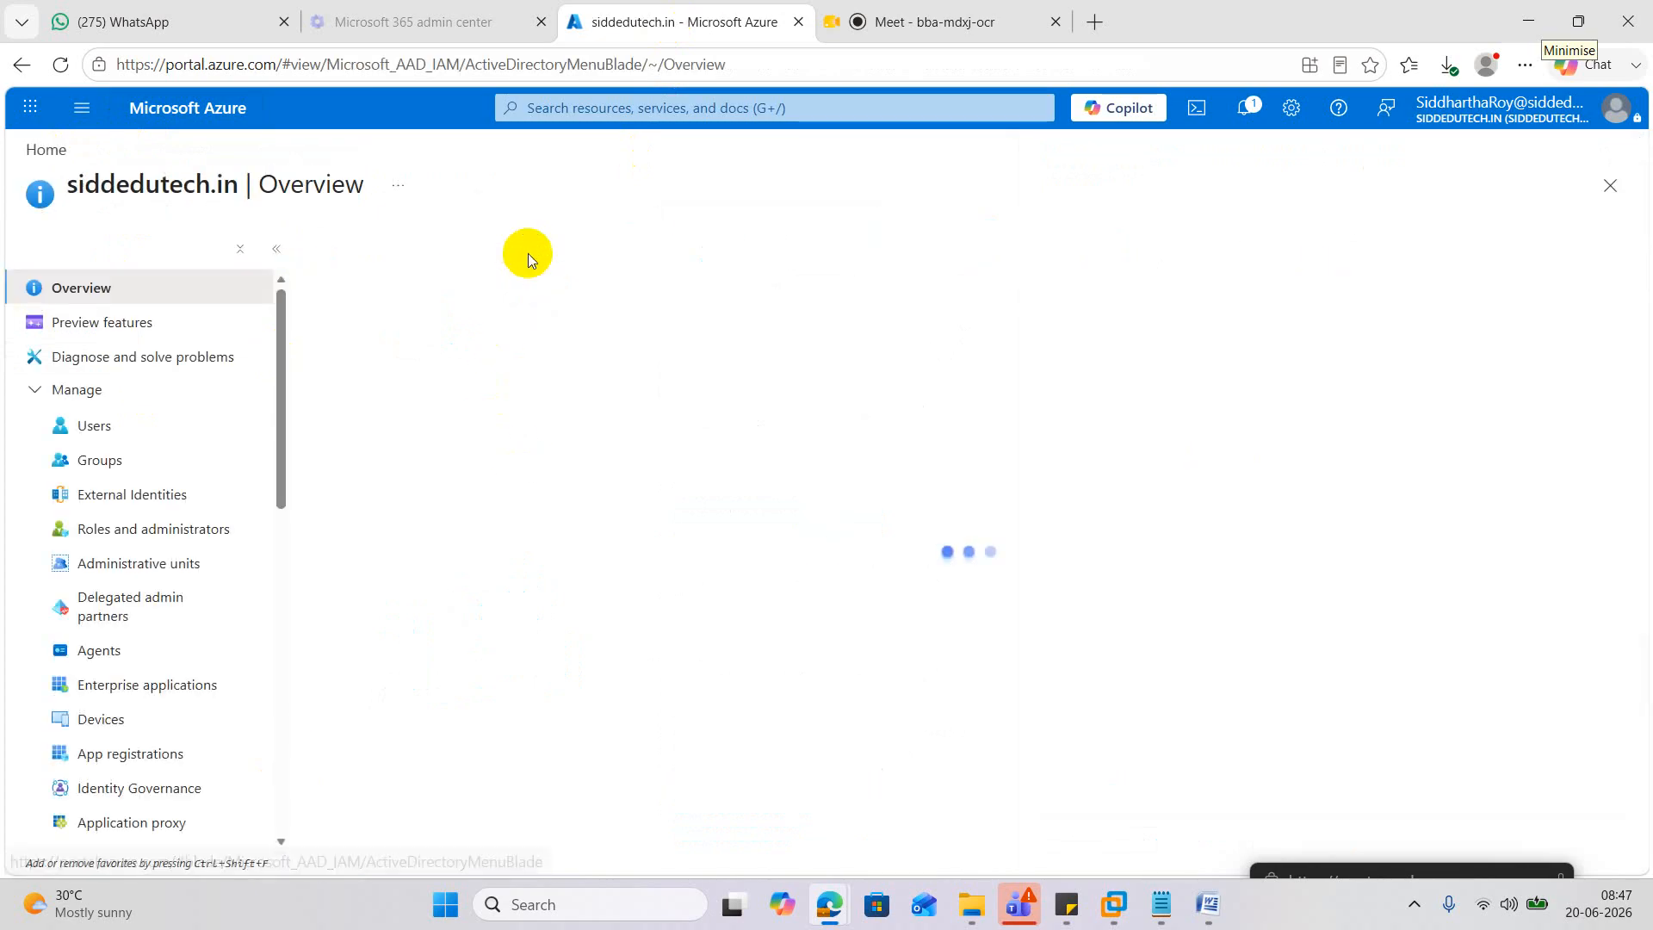
{"action": "left_click", "coordinate": [97, 426]}
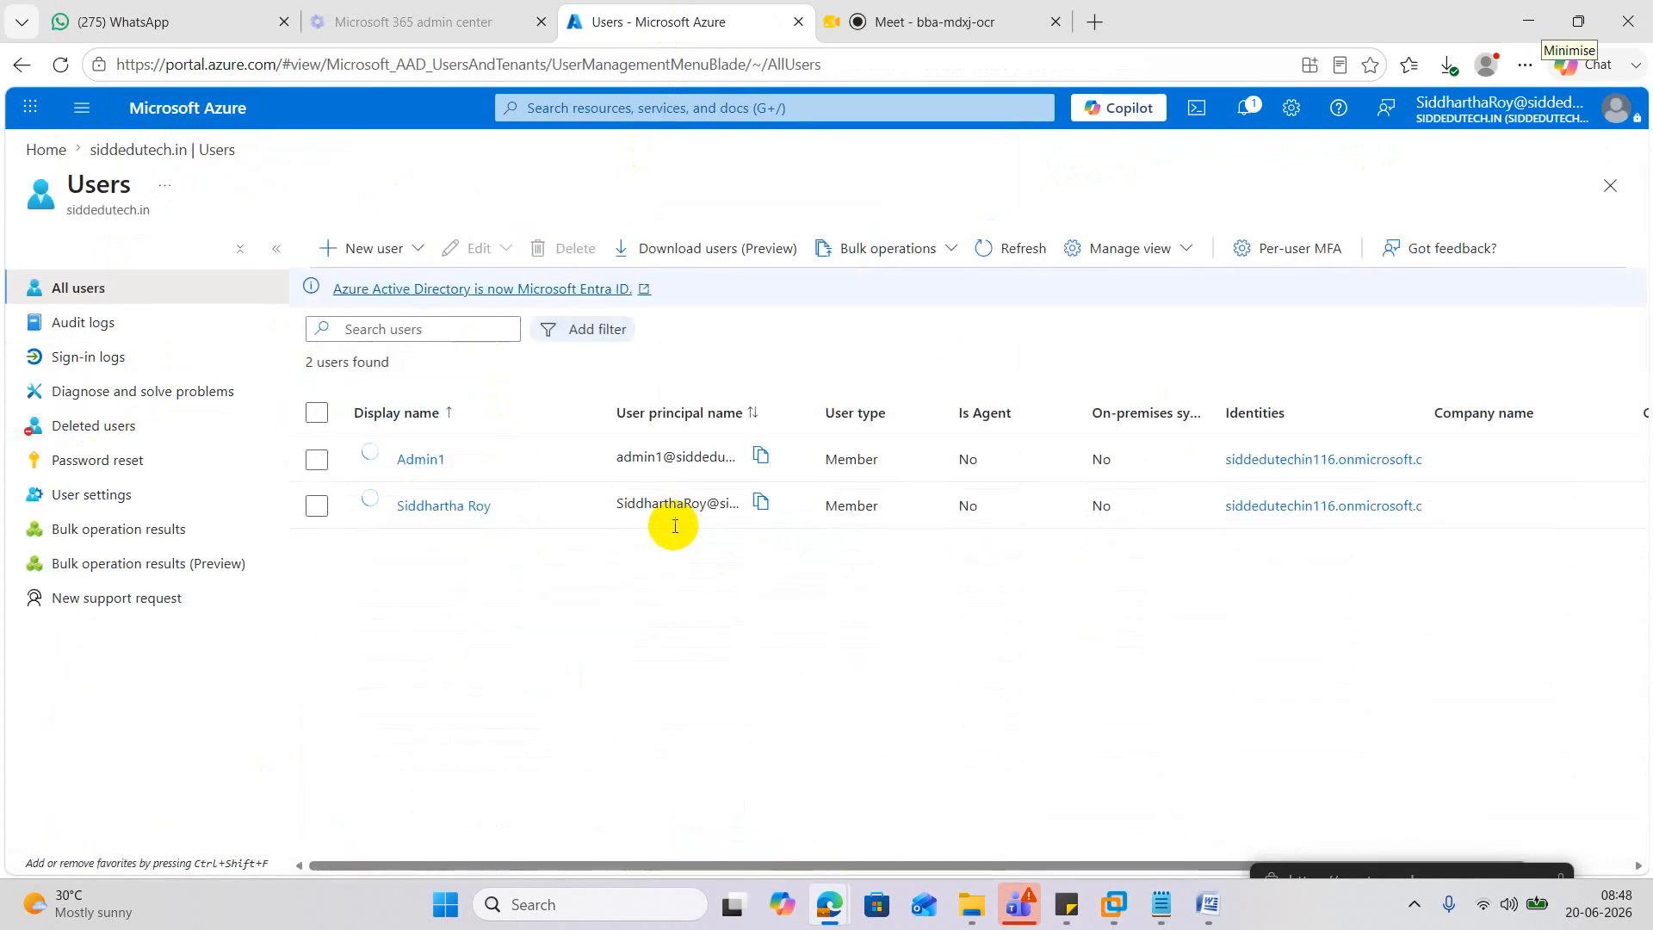
{"action": "left_click", "coordinate": [455, 507]}
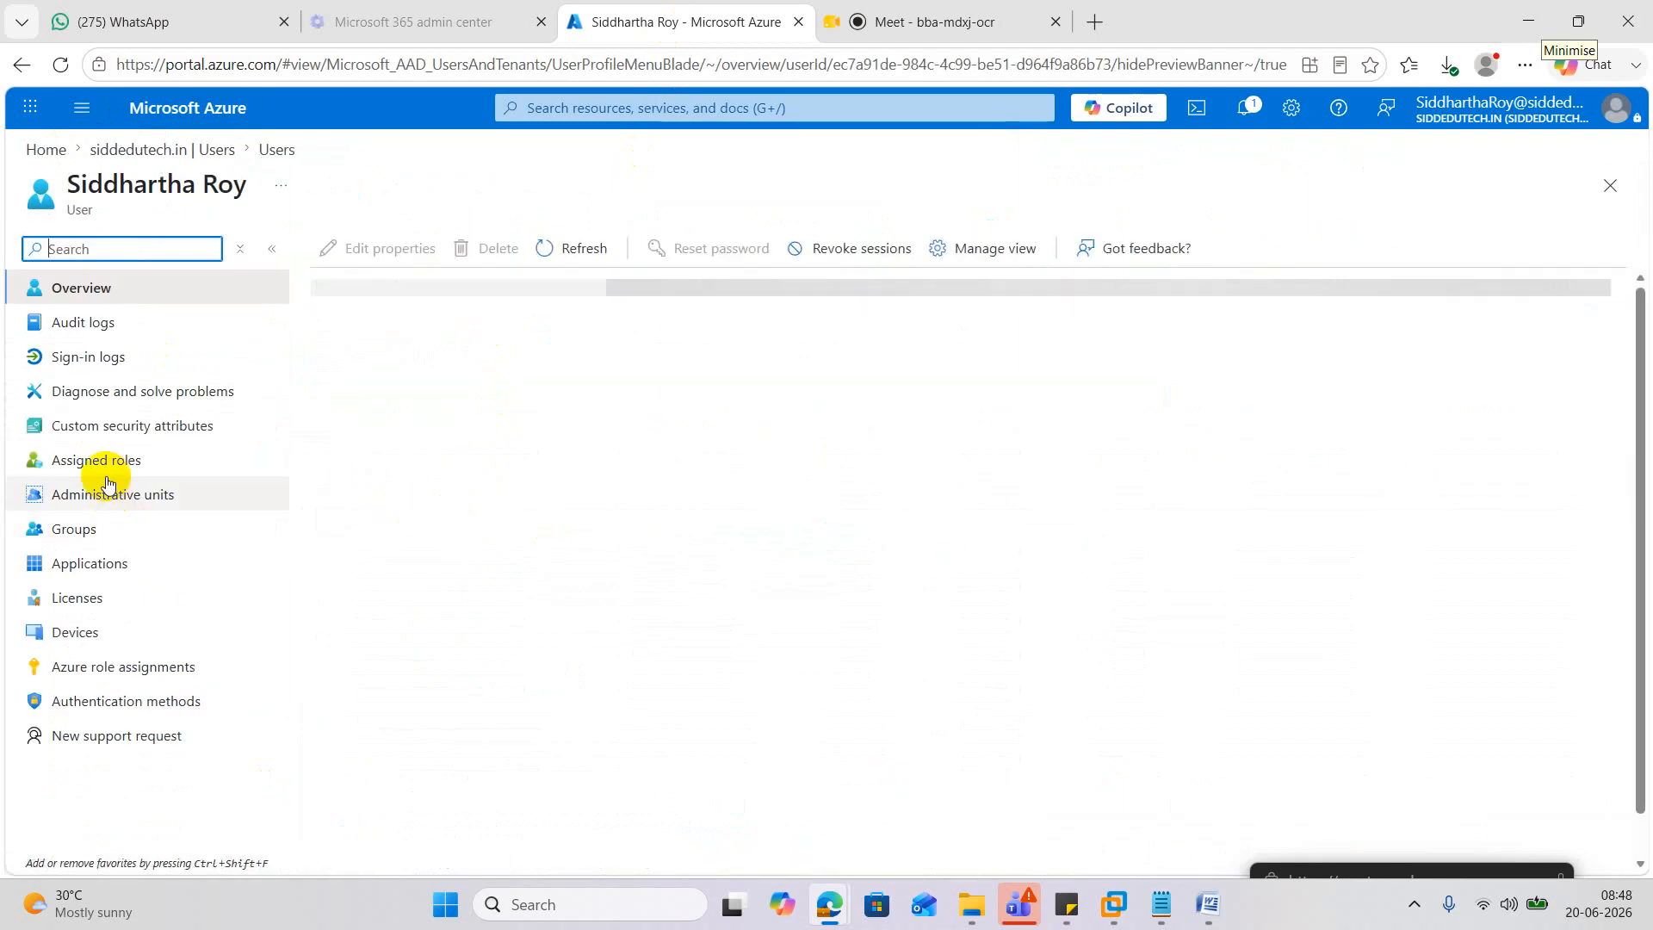
{"action": "left_click", "coordinate": [103, 463]}
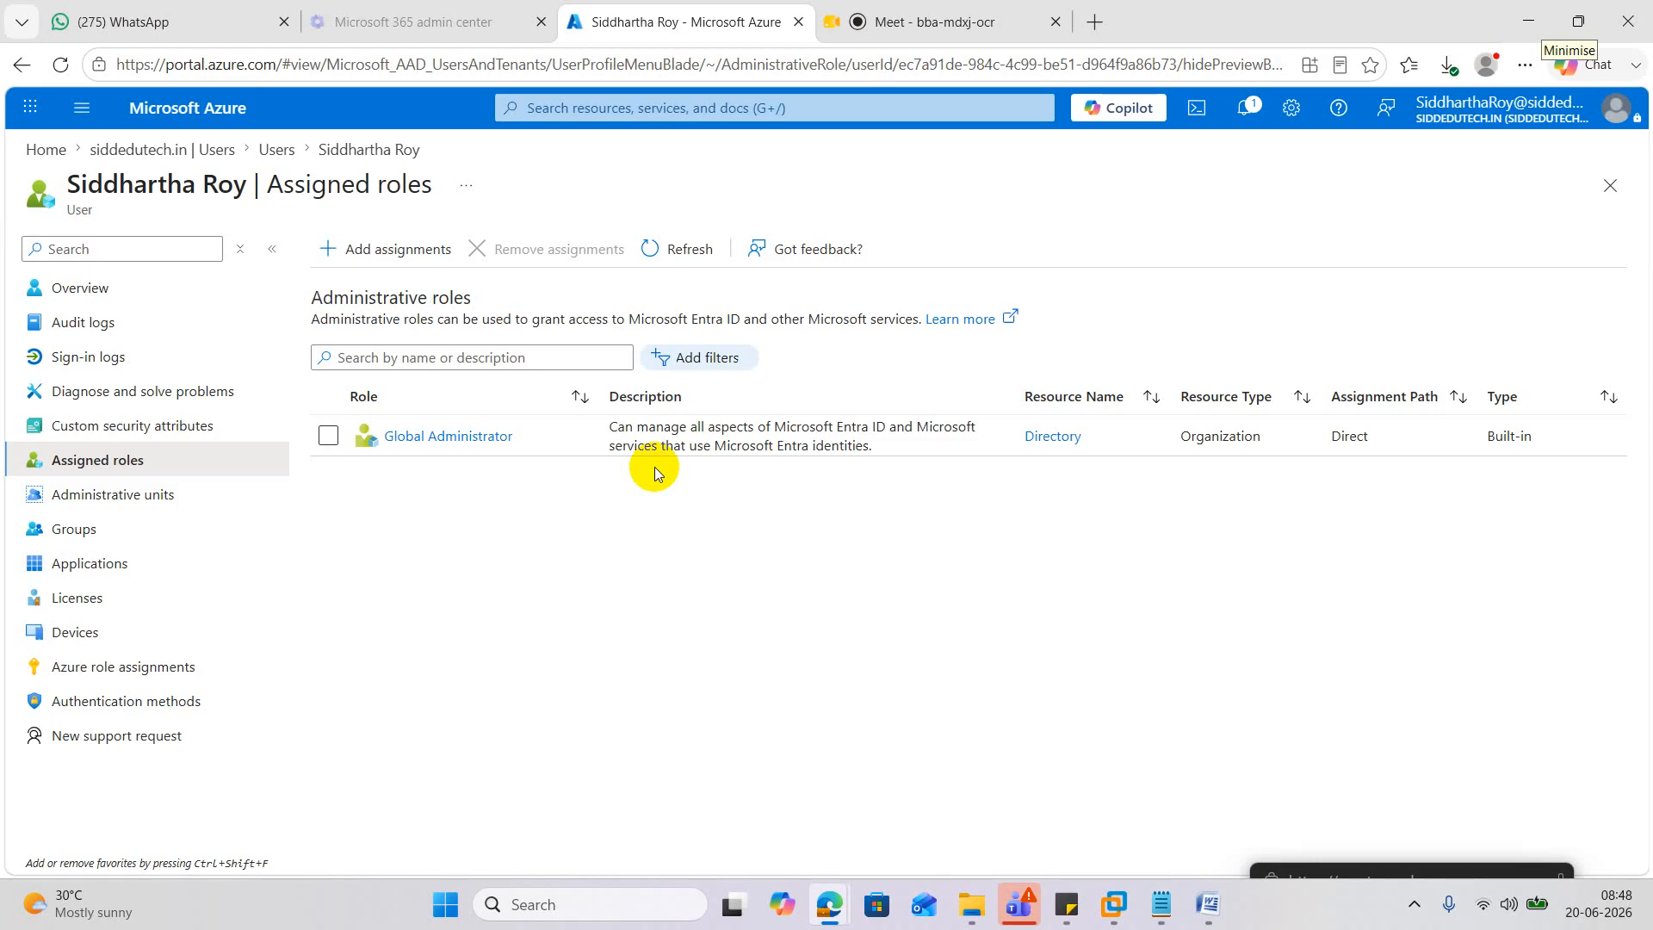
Select the admin user's principal name on its Overview page, then minimise the browser.
{"action": "left_click", "coordinate": [97, 287]}
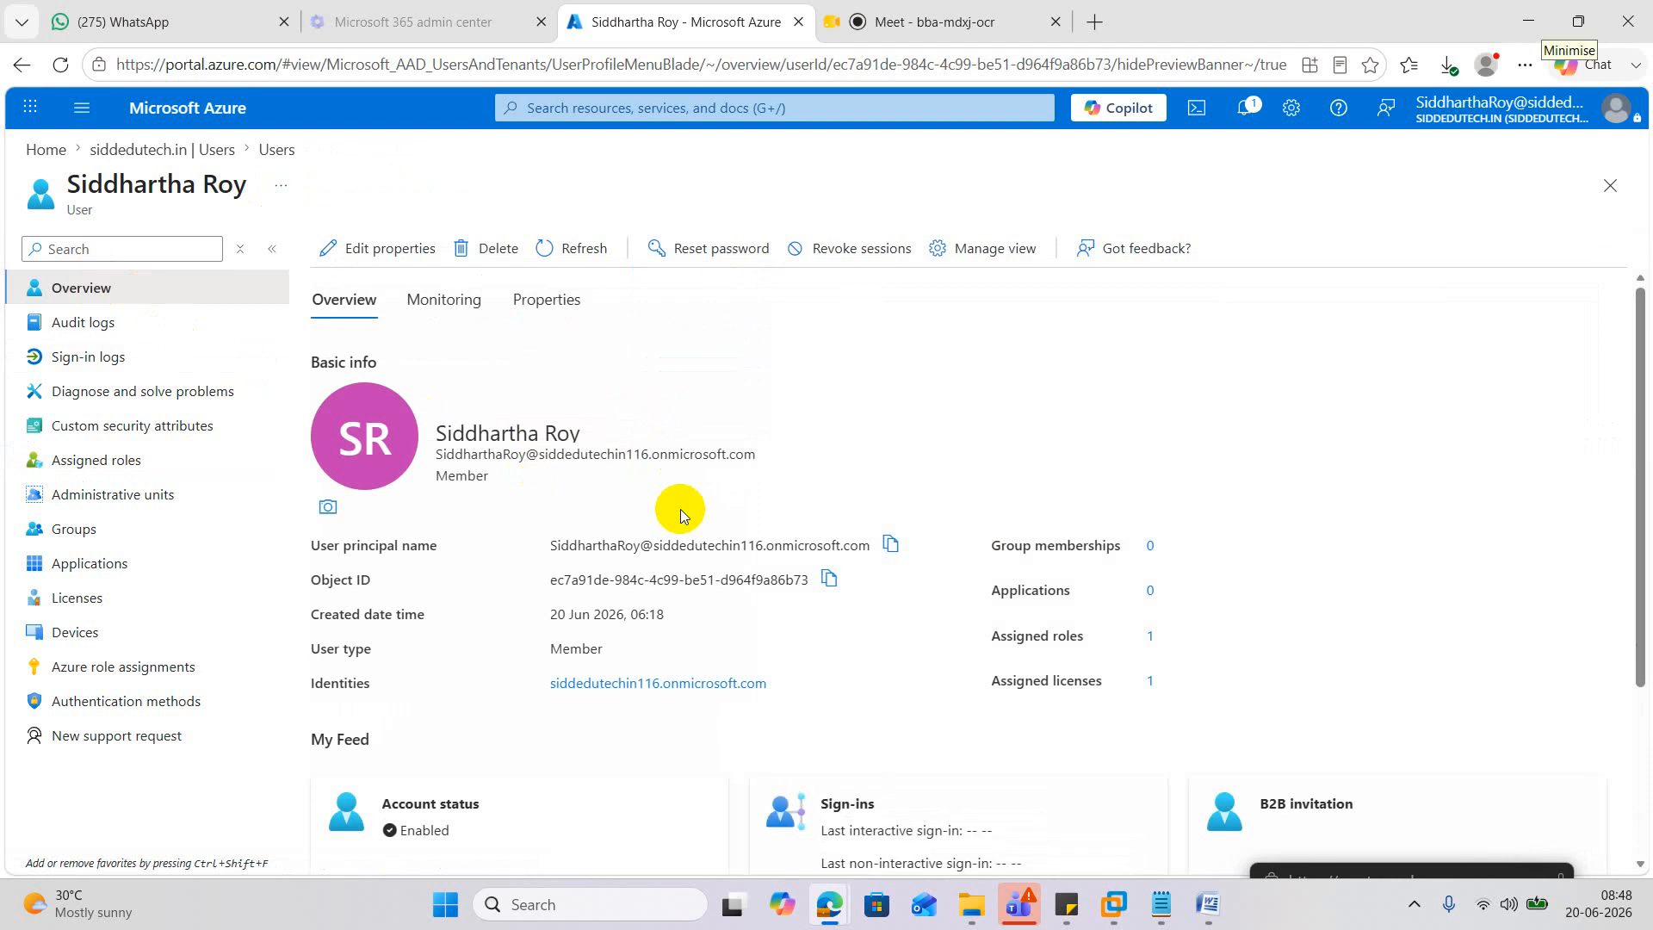
{"action": "left_click_drag", "start_coordinate": [763, 457], "coordinate": [415, 456]}
{"action": "key", "text": "ctrl+c"}
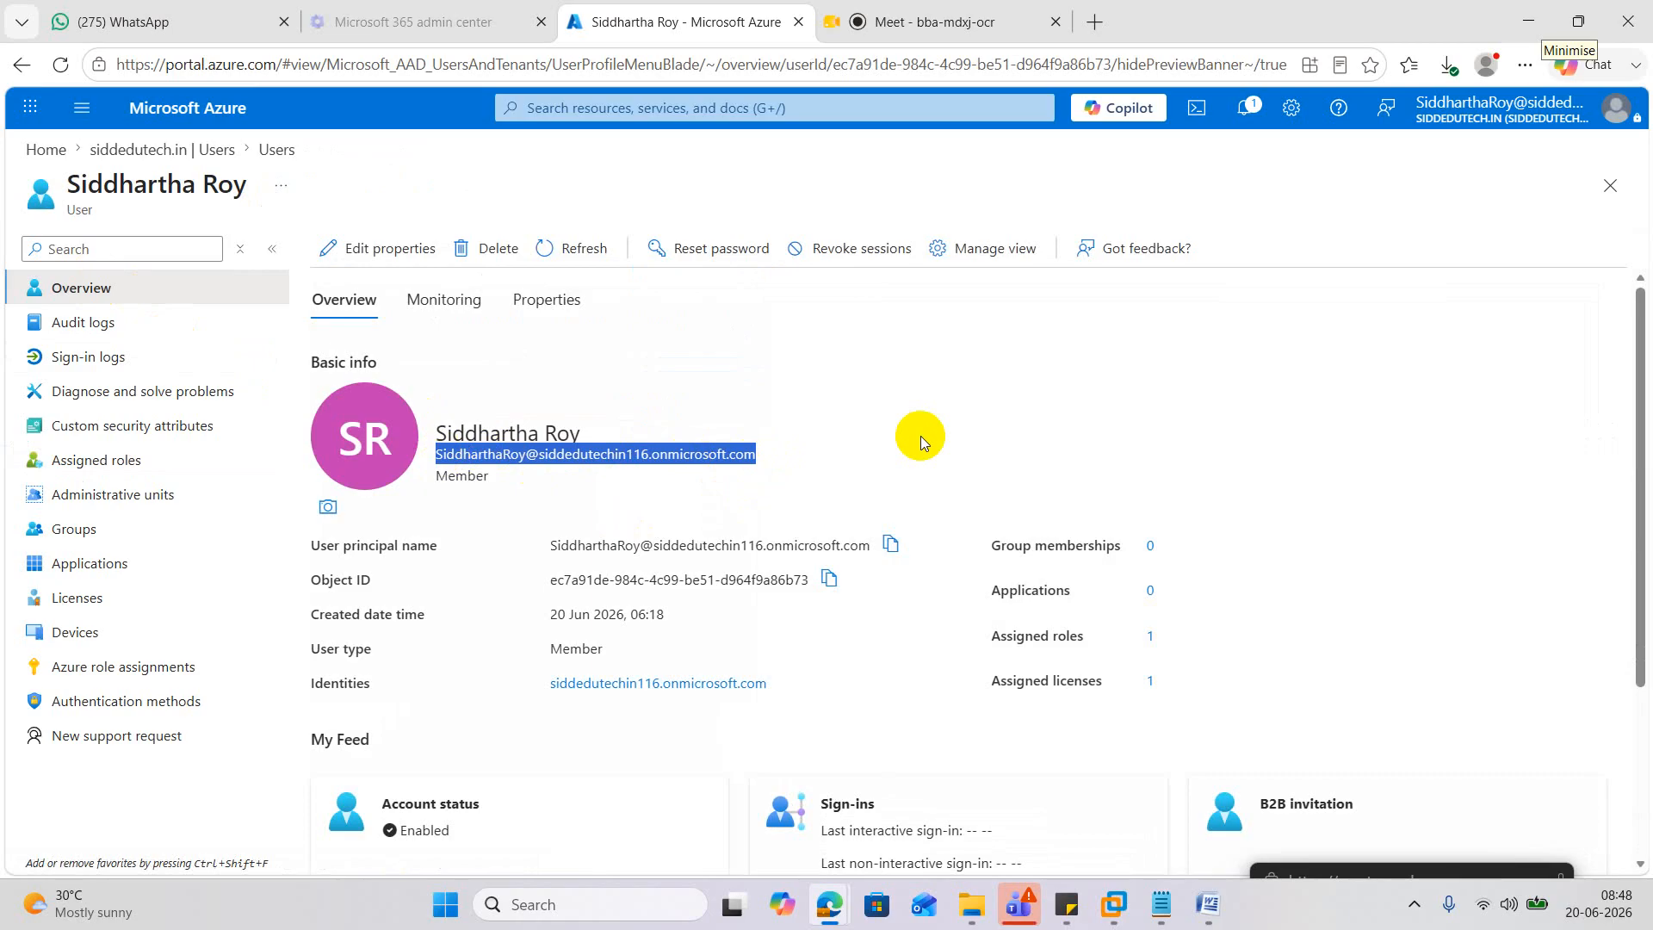
{"action": "left_click", "coordinate": [1517, 17]}
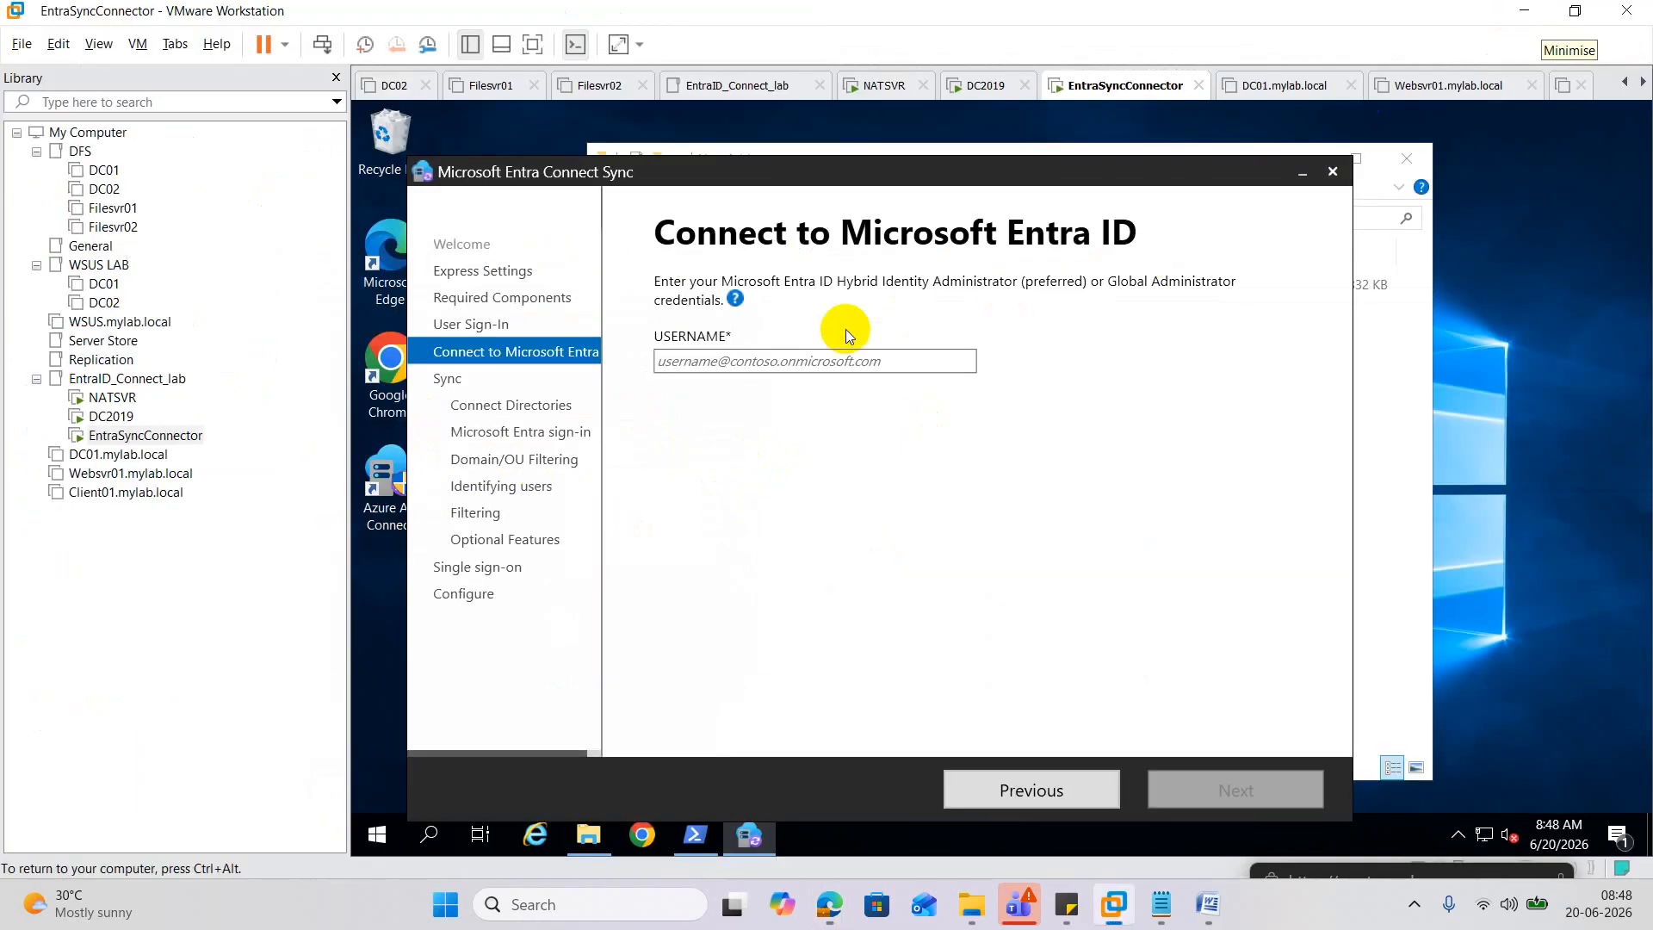
Submit the pasted global admin UPN and add login.microsoftonline.com to Trusted sites.
{"action": "left_click", "coordinate": [823, 360]}
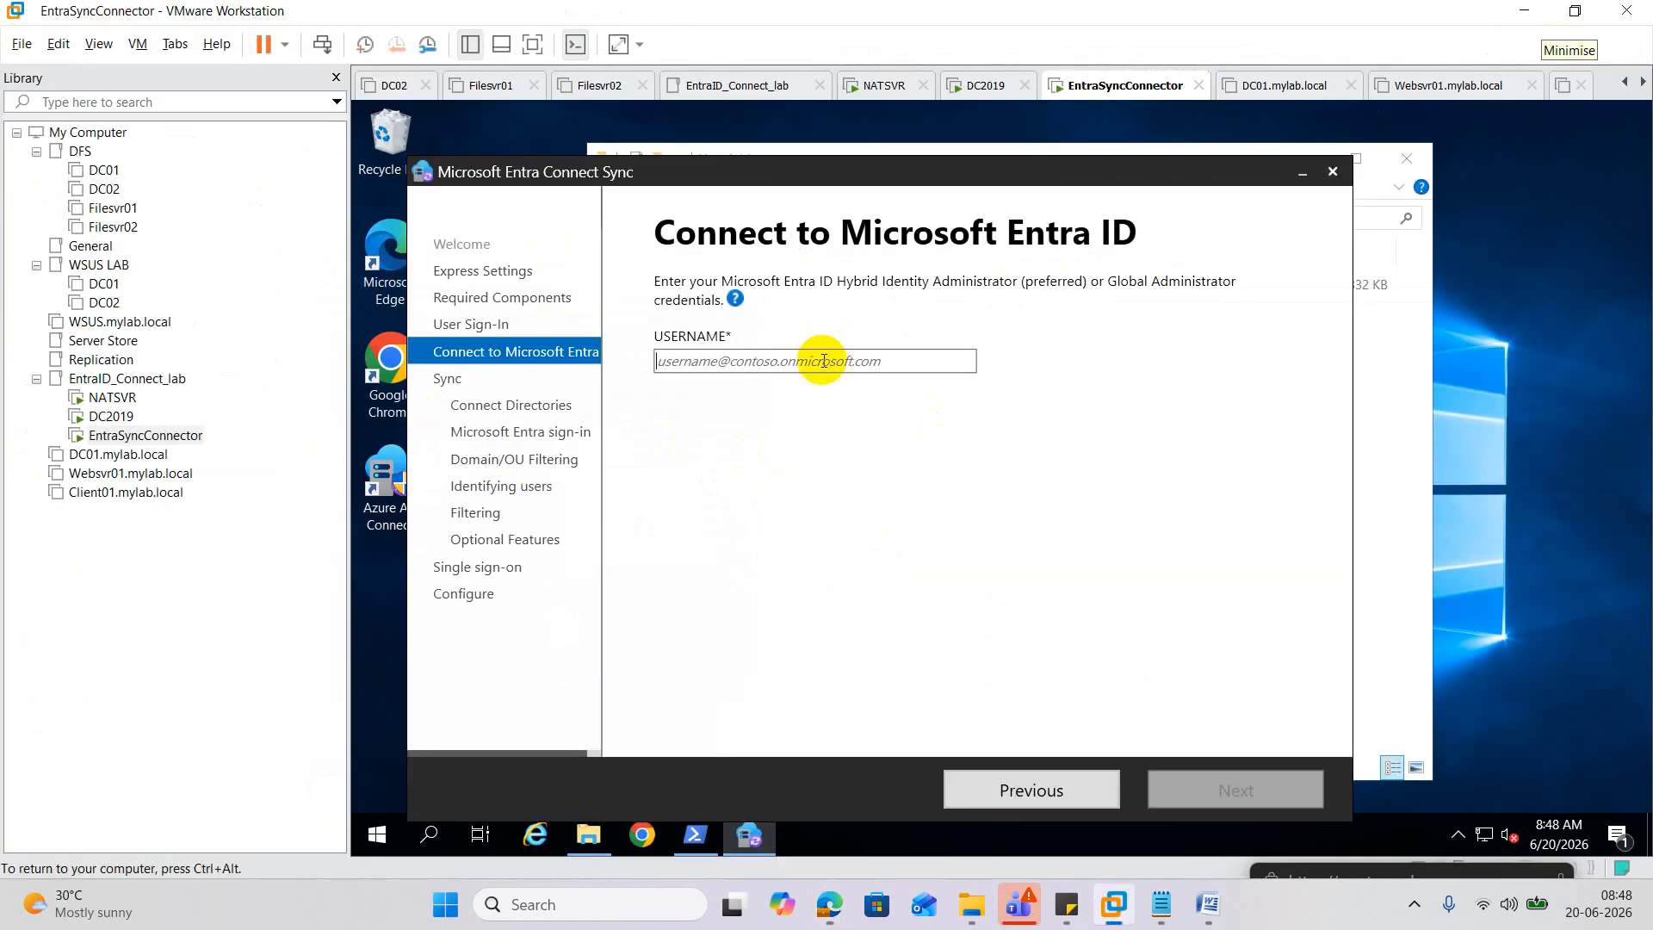
{"action": "key", "text": "ctrl+v"}
{"action": "left_click", "coordinate": [1267, 792]}
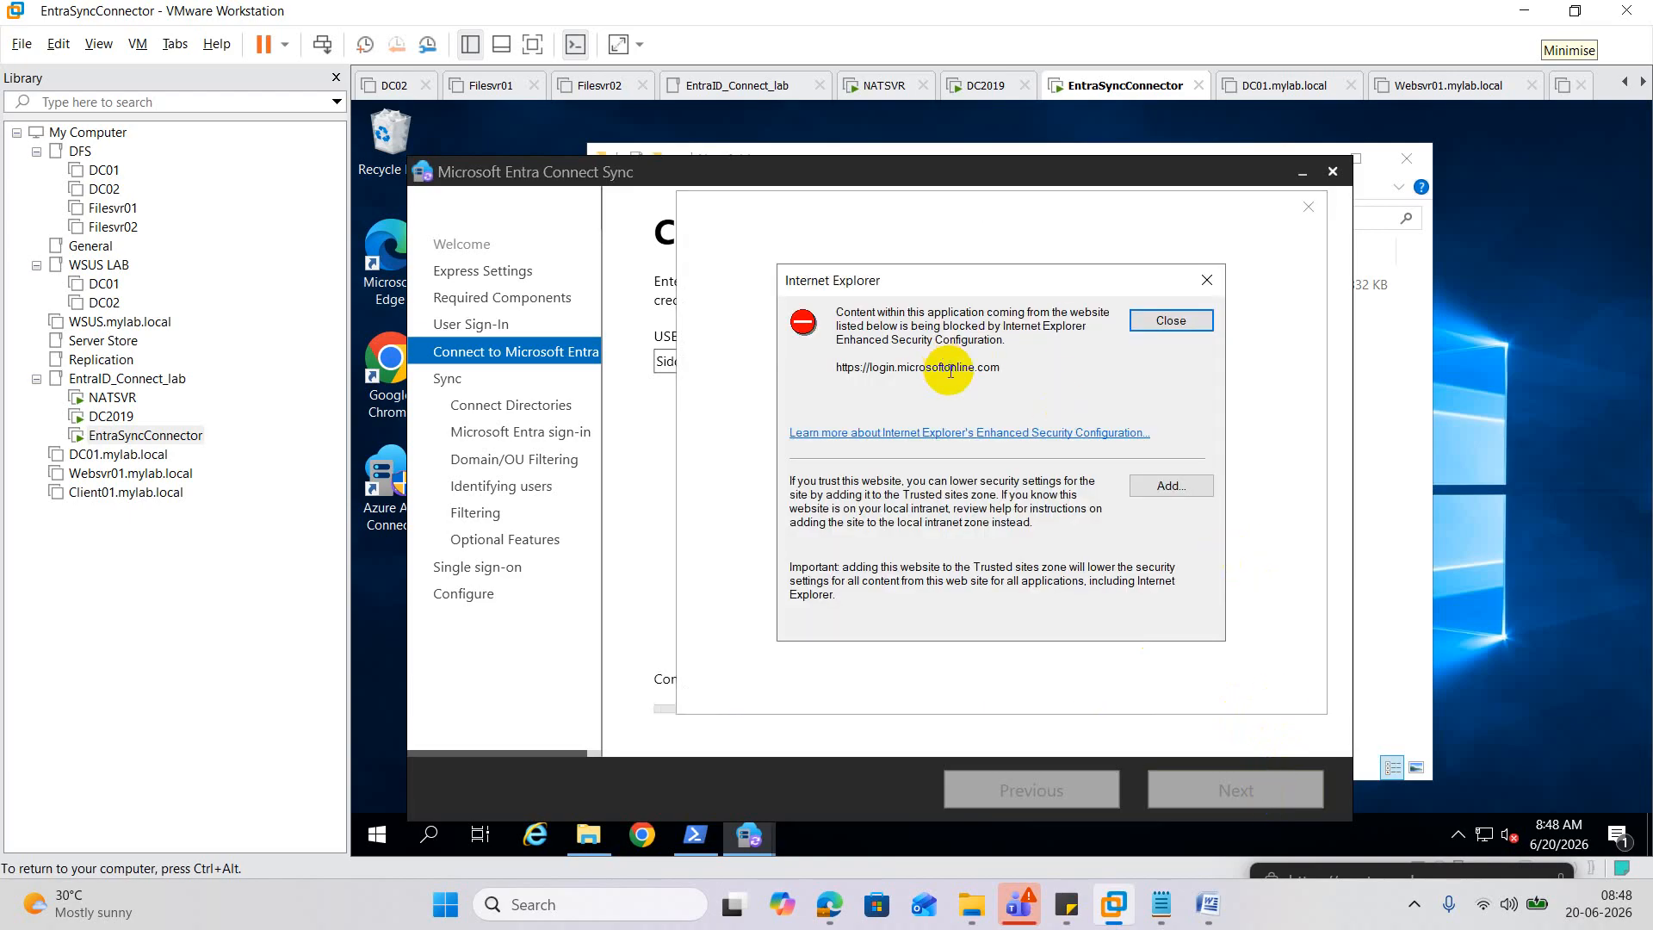
{"action": "left_click", "coordinate": [1186, 487]}
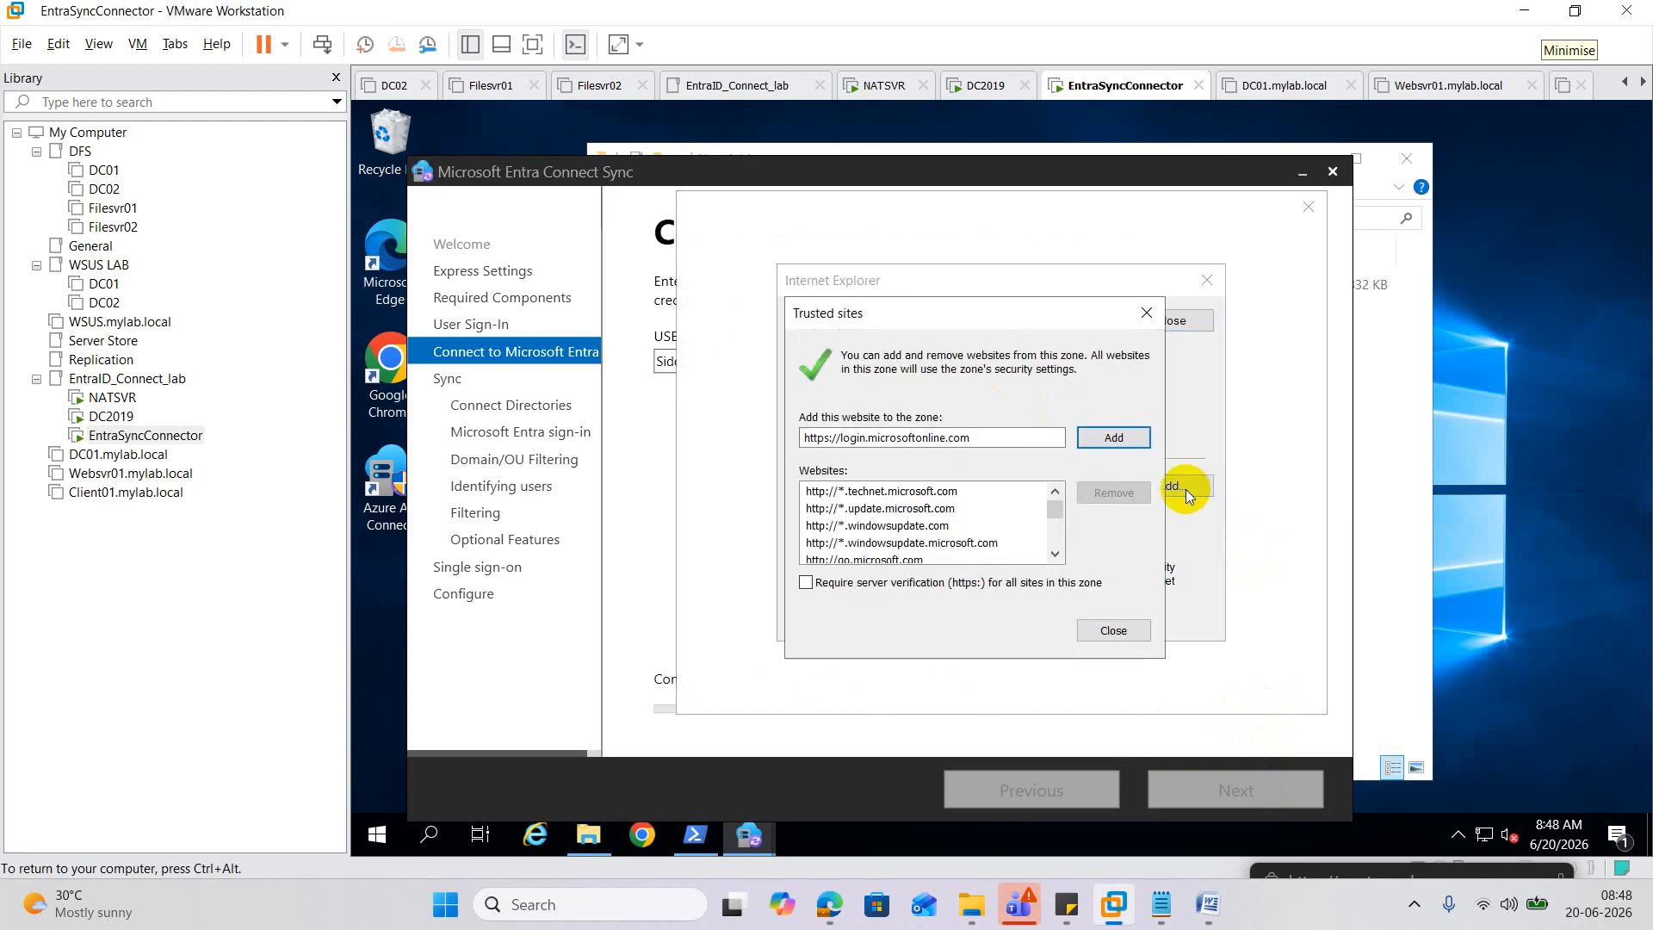
{"action": "left_click", "coordinate": [1112, 436]}
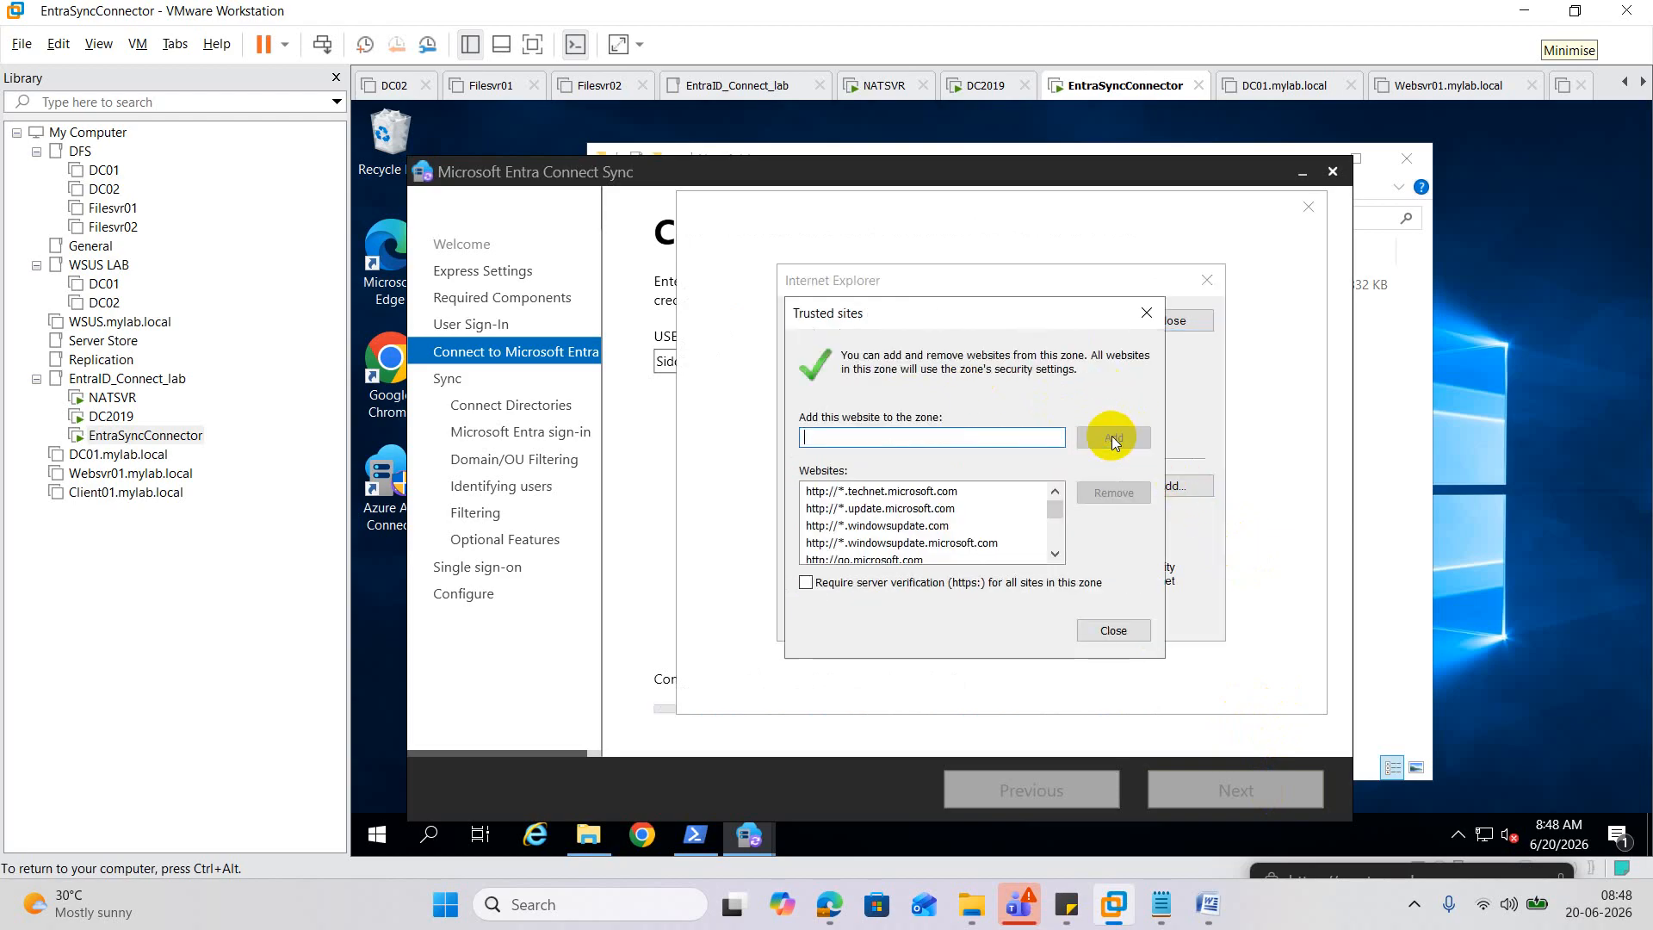
{"action": "left_click", "coordinate": [1148, 312]}
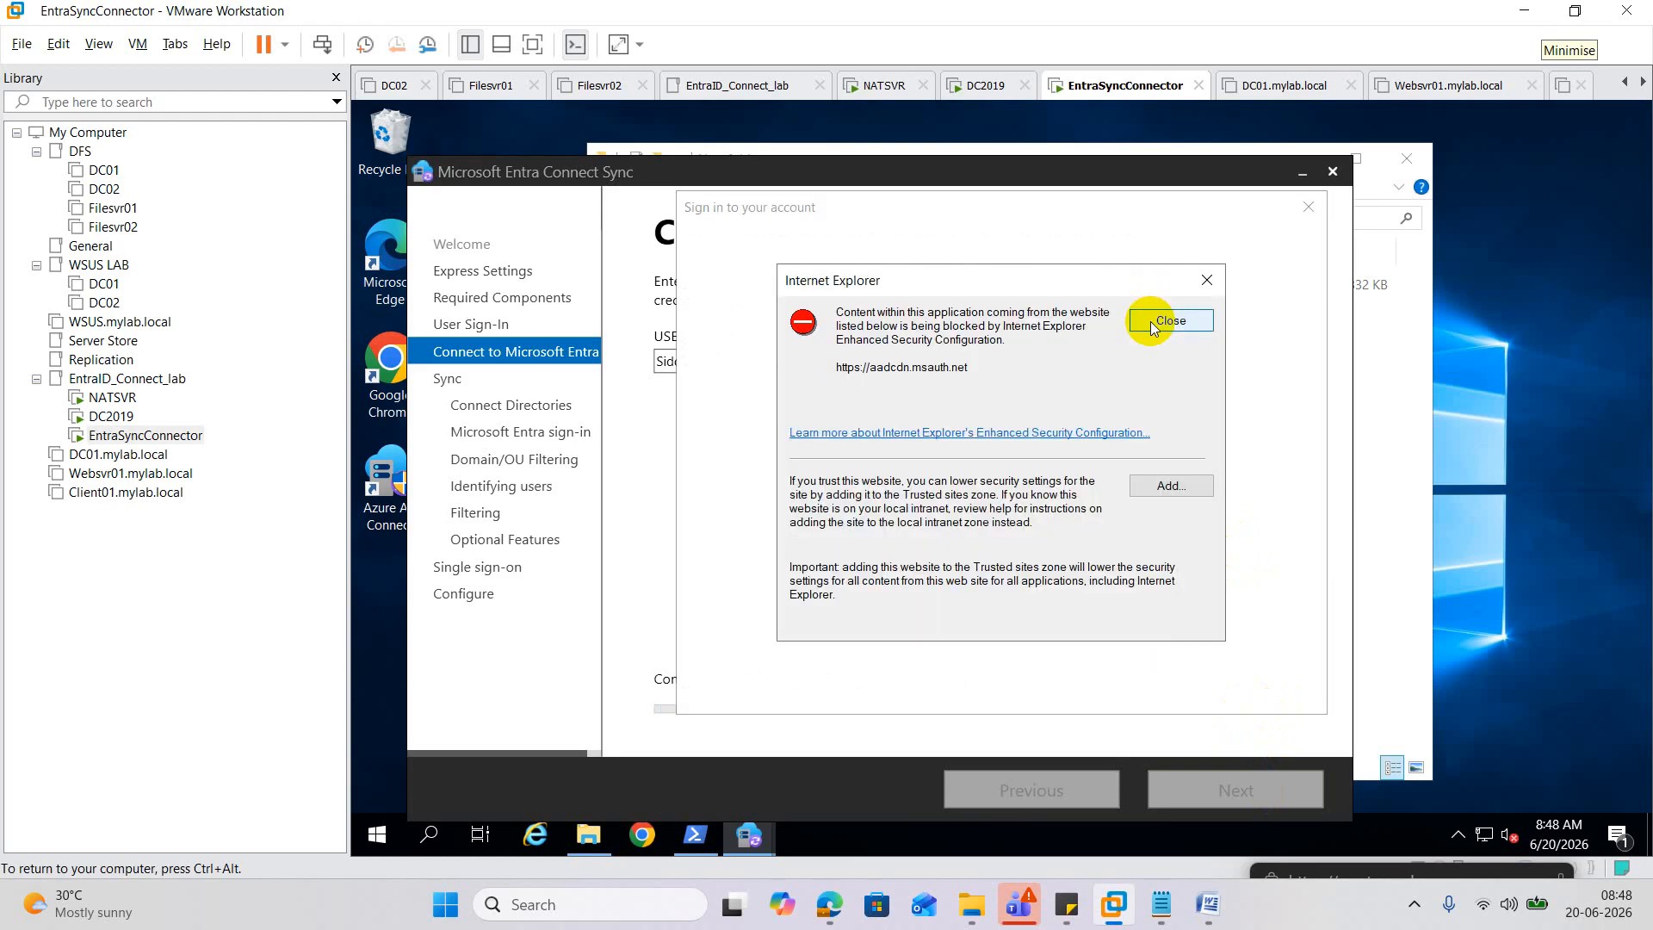
{"action": "left_click", "coordinate": [1150, 322]}
{"action": "left_click", "coordinate": [1150, 322]}
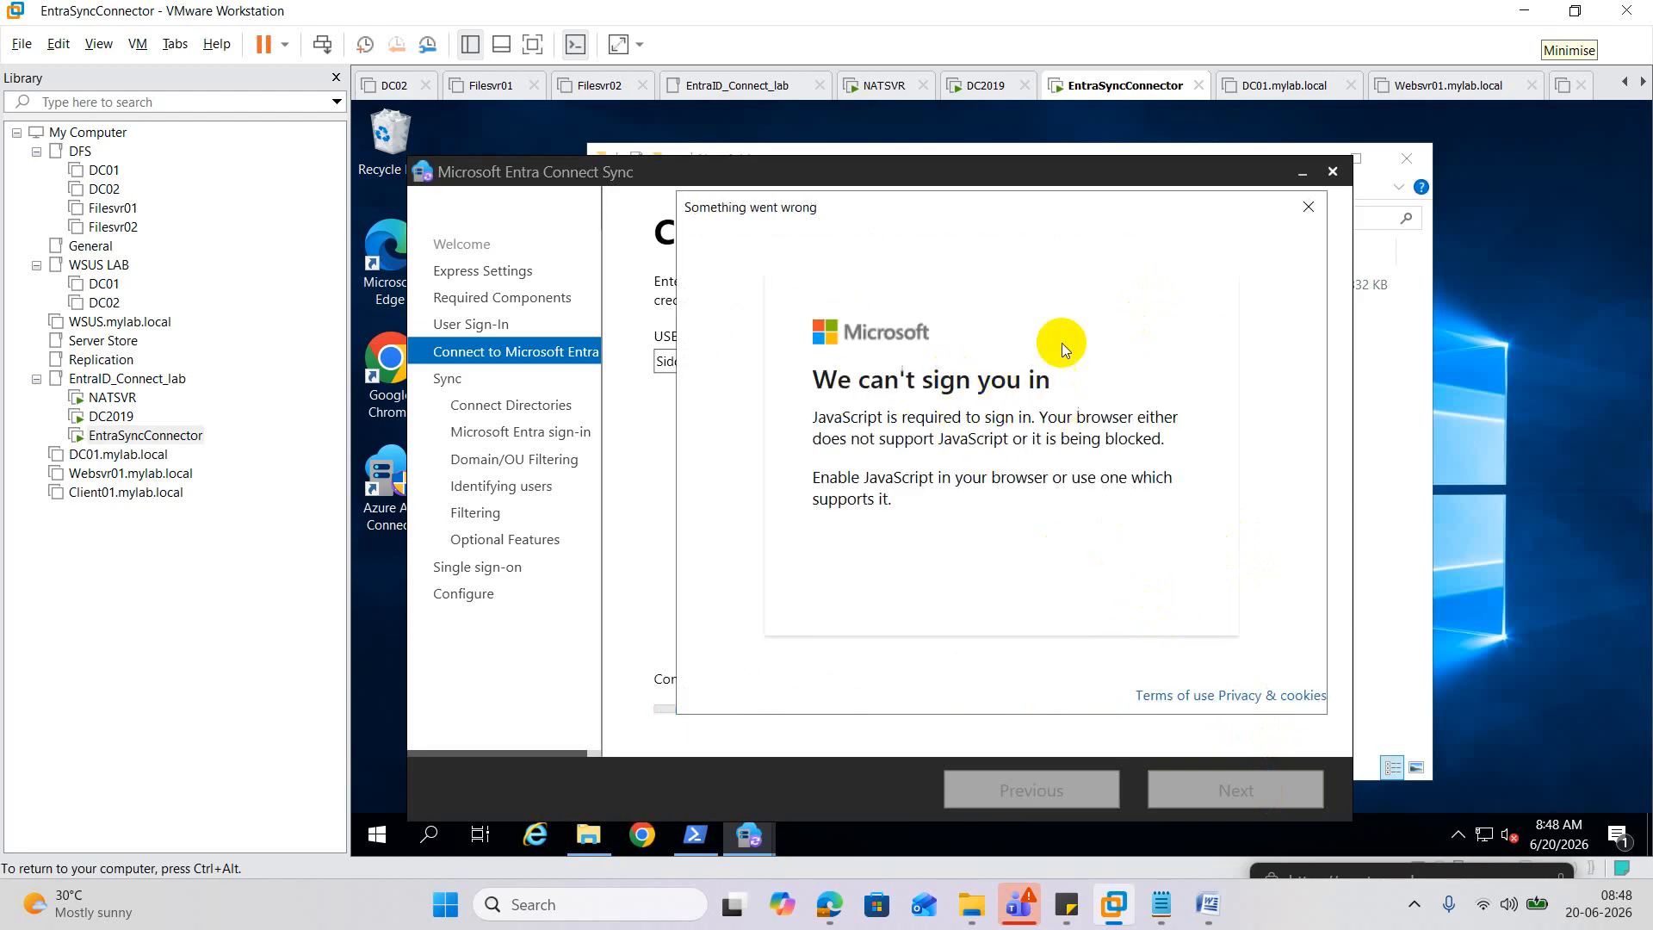
Close the failed sign-in window and retry the Microsoft Entra ID connection, dismissing the blocked-content warning.
{"action": "left_click", "coordinate": [1308, 207]}
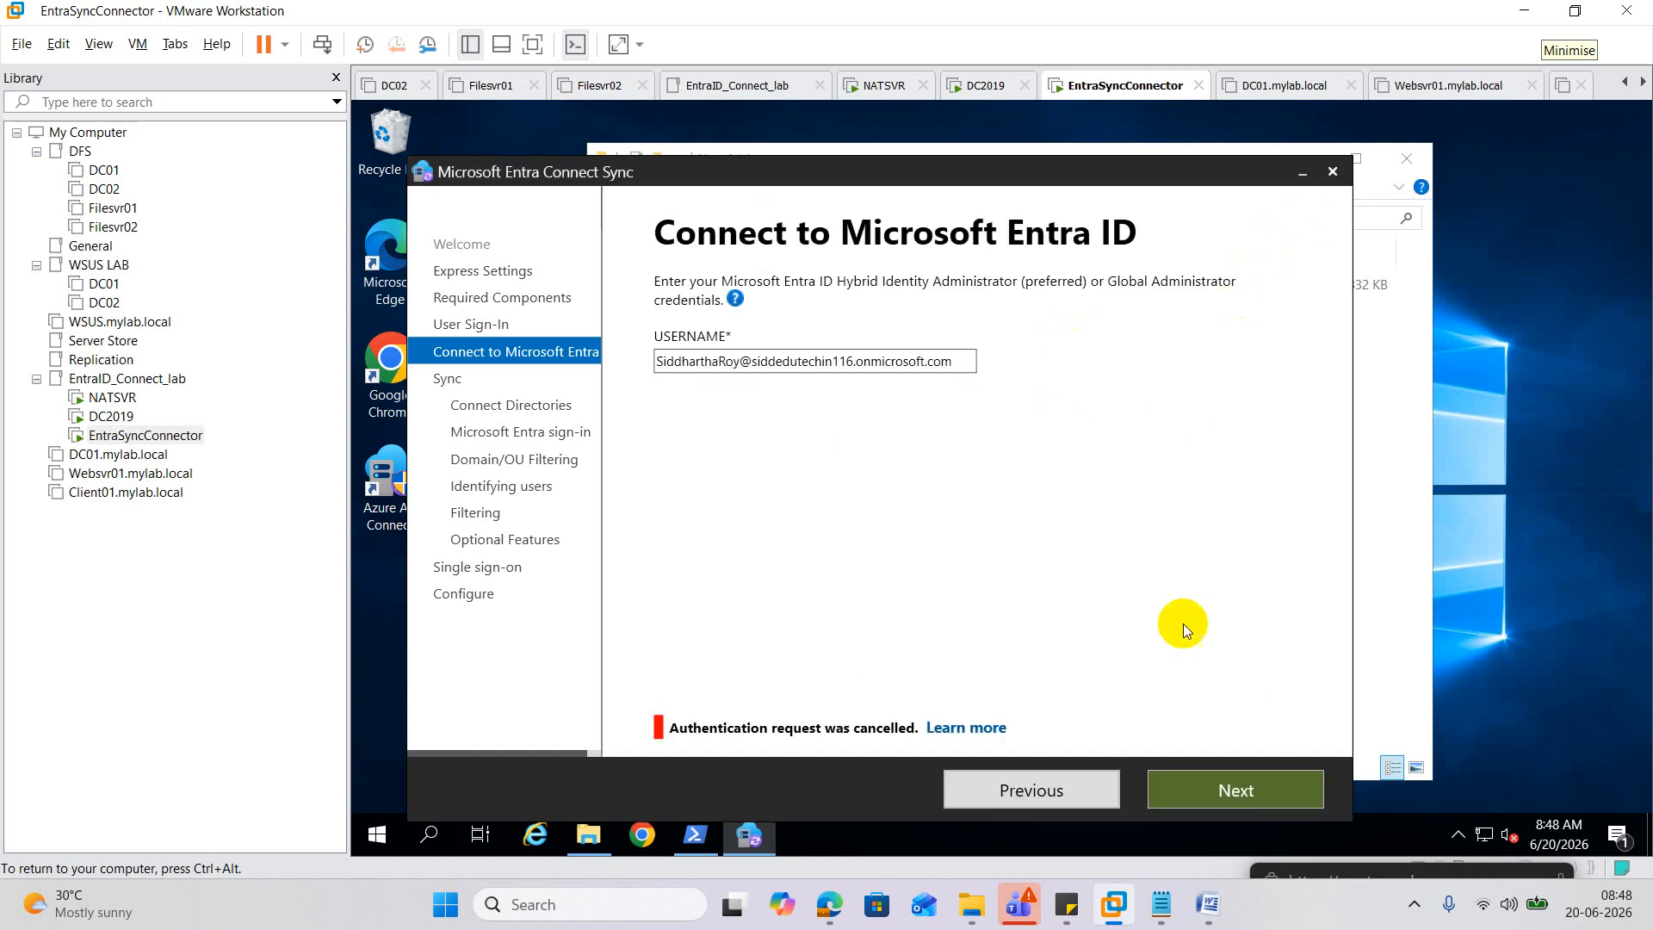
{"action": "left_click", "coordinate": [1231, 788]}
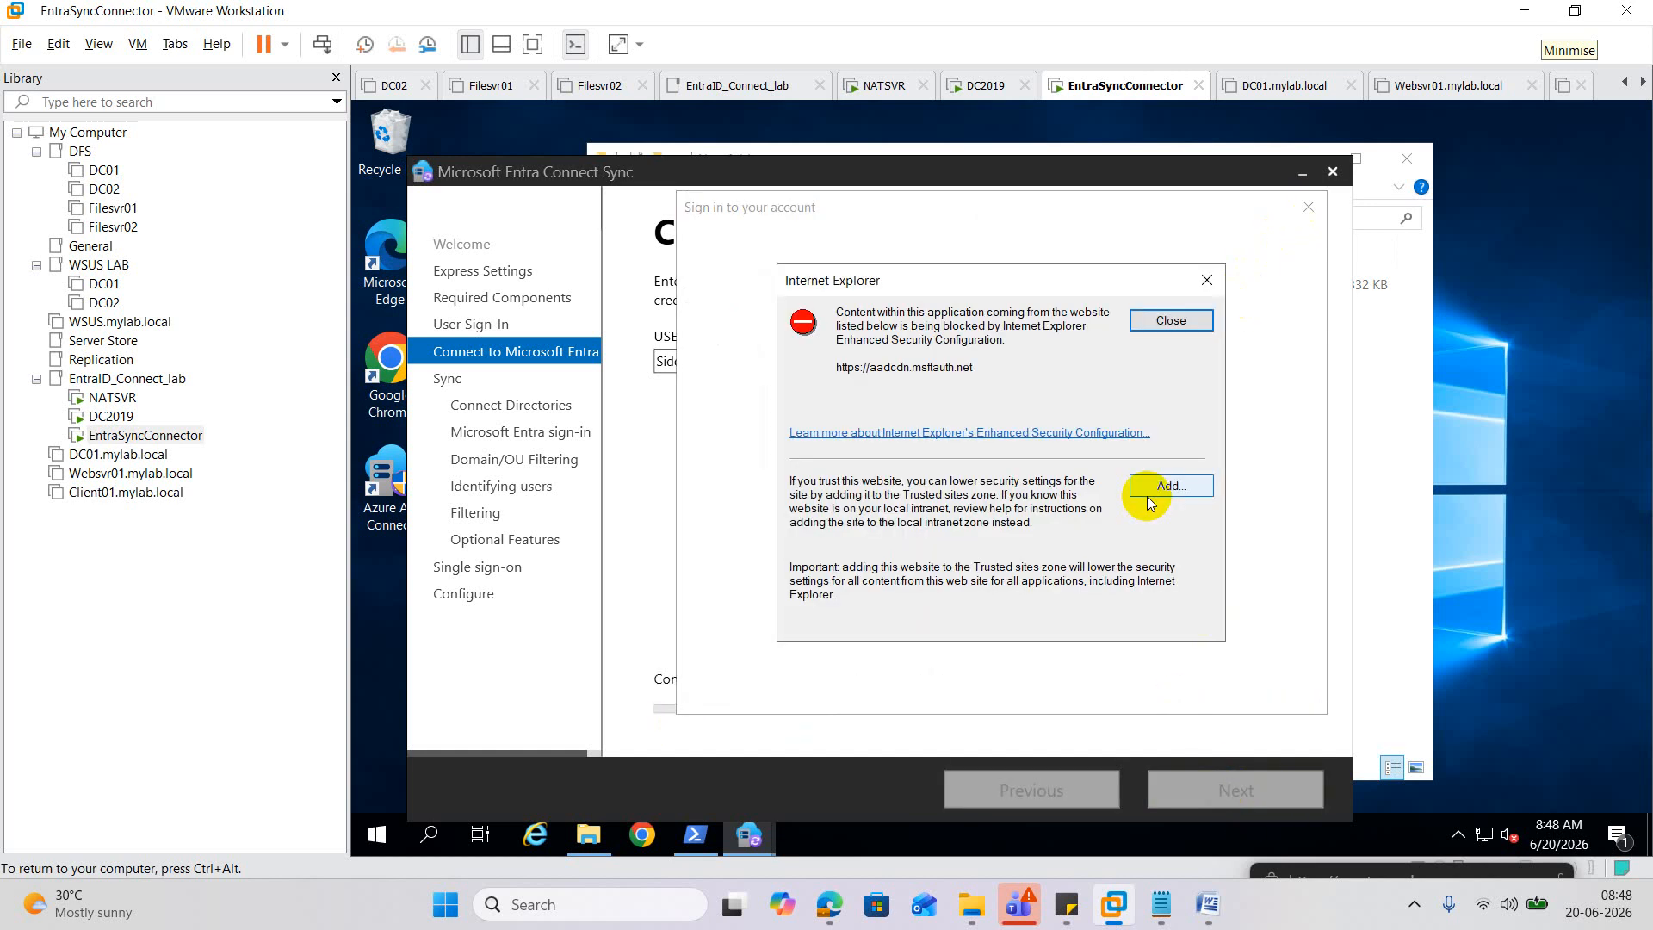
{"action": "left_click", "coordinate": [1168, 322]}
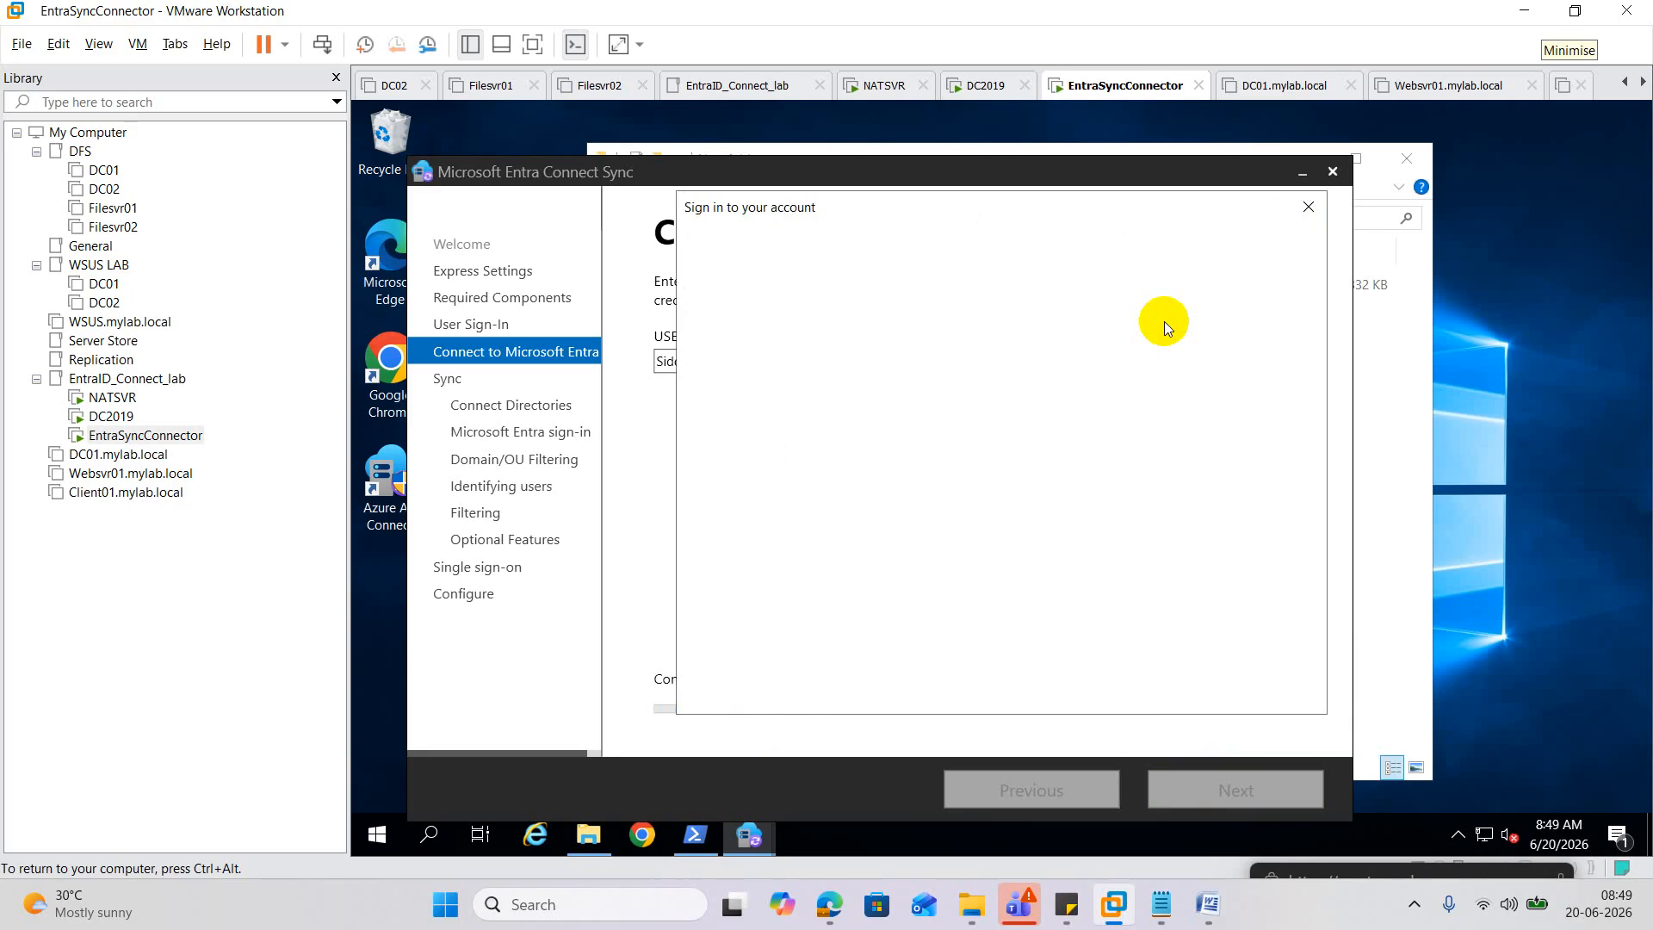
{"action": "left_click", "coordinate": [433, 837]}
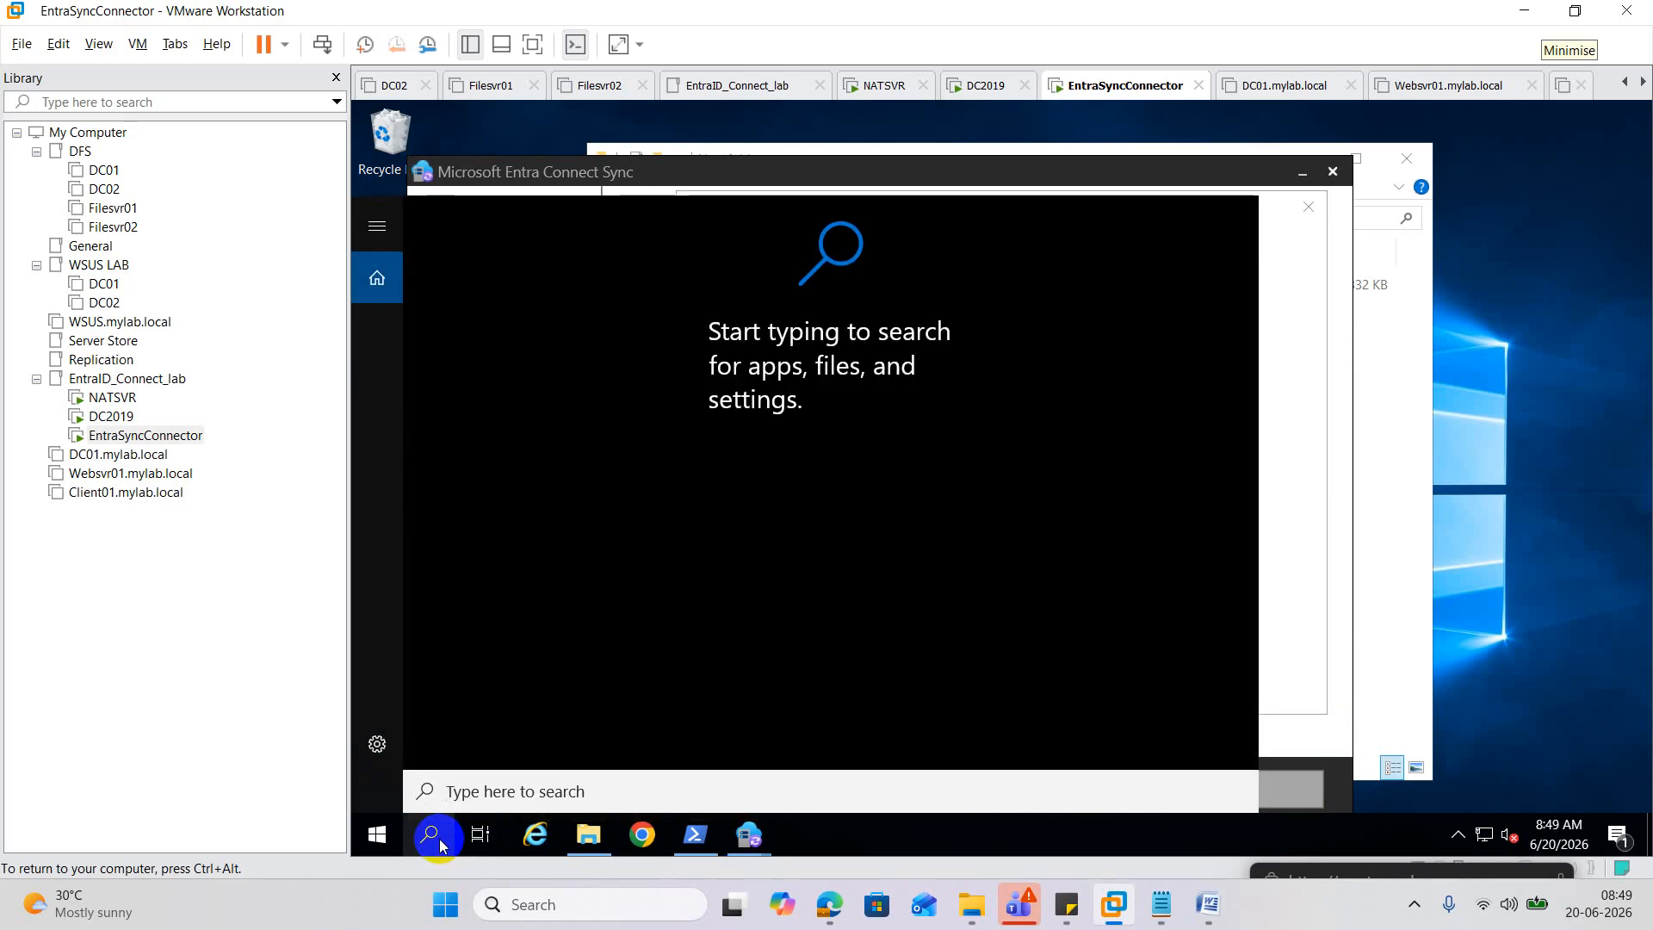
Make Google Chrome the default web browser in Default apps and close Settings.
{"action": "type", "text": "defa"}
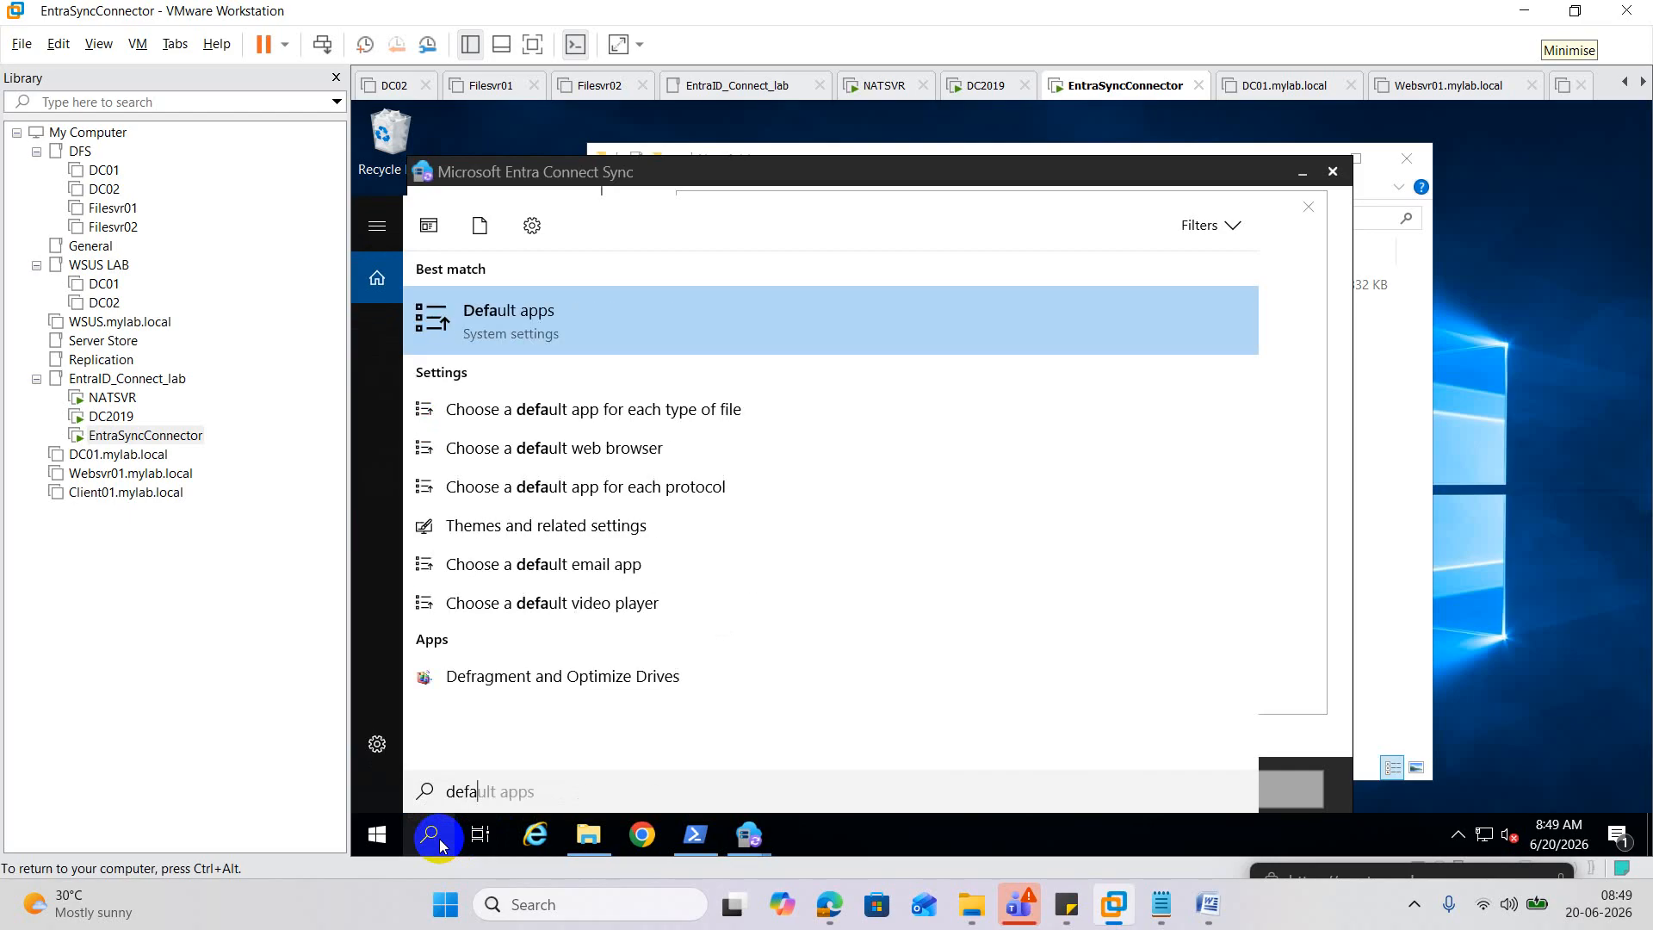
{"action": "left_click", "coordinate": [526, 325]}
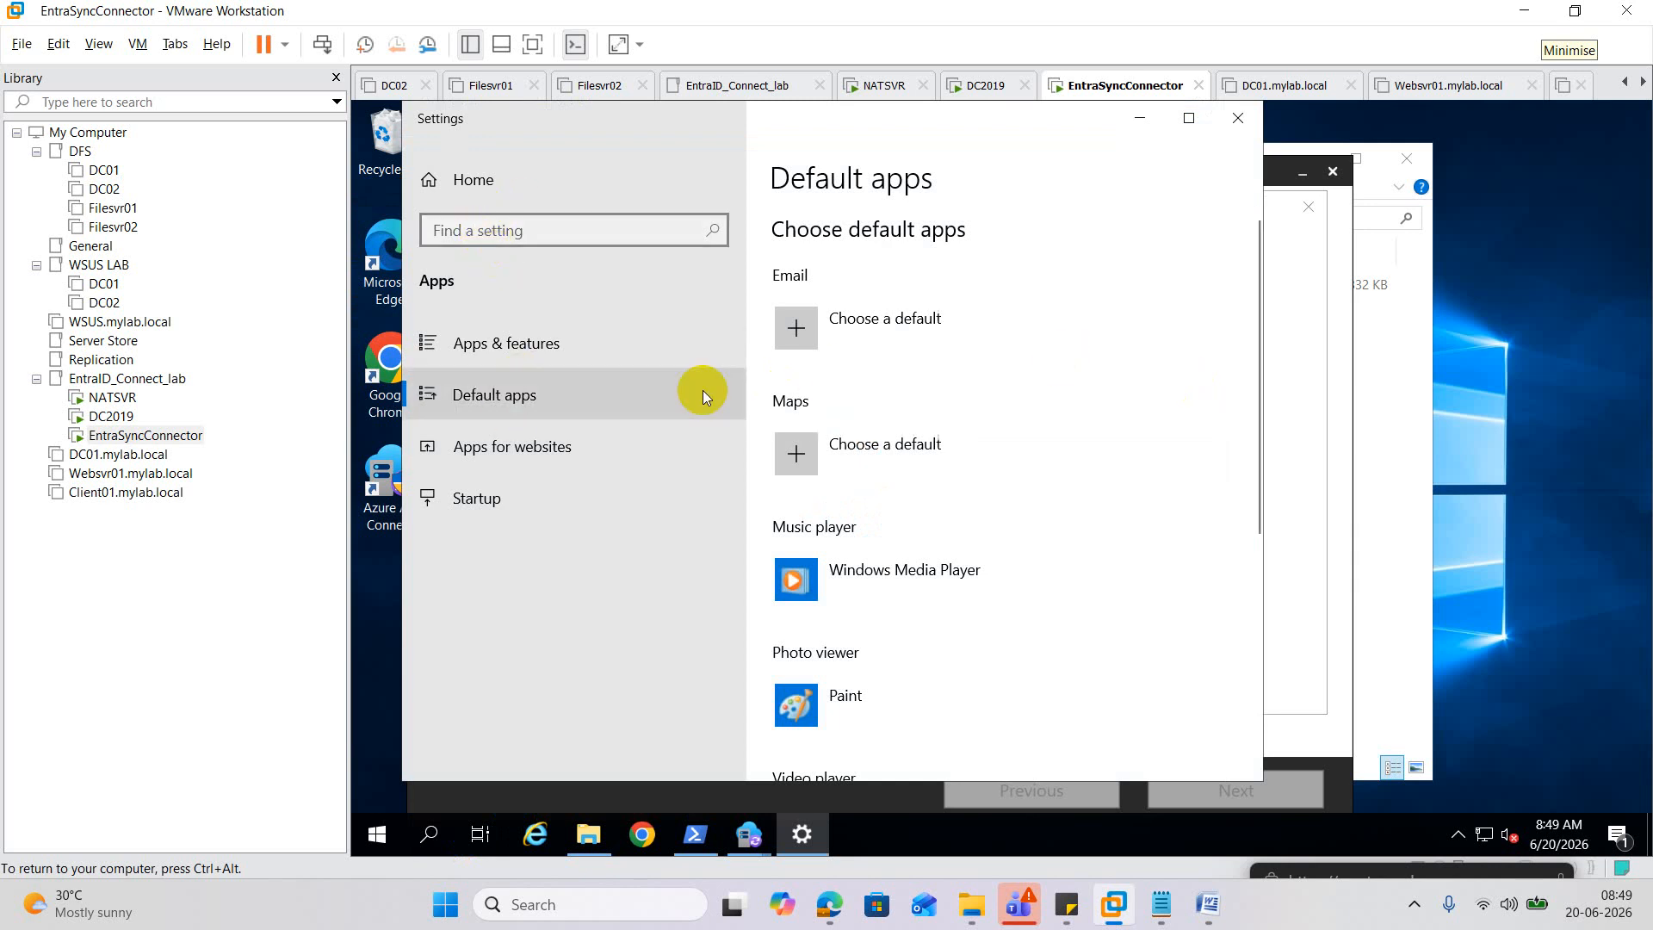
{"action": "scroll", "coordinate": [981, 420], "scroll_direction": "down", "scroll_amount": 3}
{"action": "scroll", "coordinate": [984, 420], "scroll_direction": "down", "scroll_amount": 1}
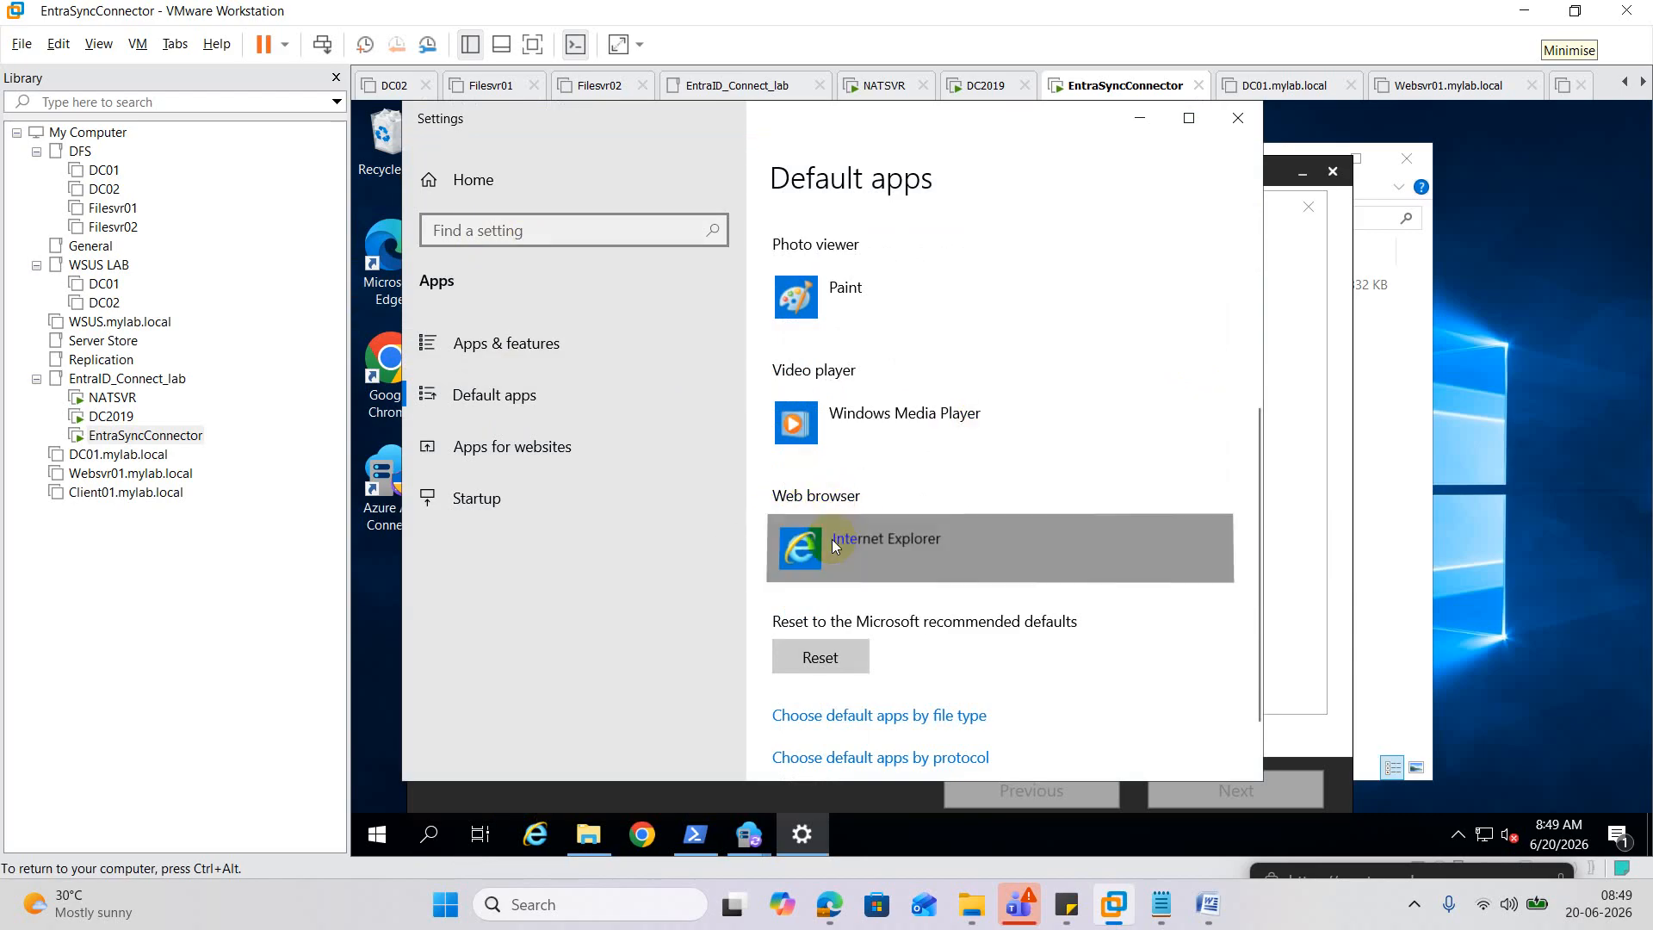
{"action": "left_click", "coordinate": [832, 539]}
{"action": "left_click", "coordinate": [1009, 390]}
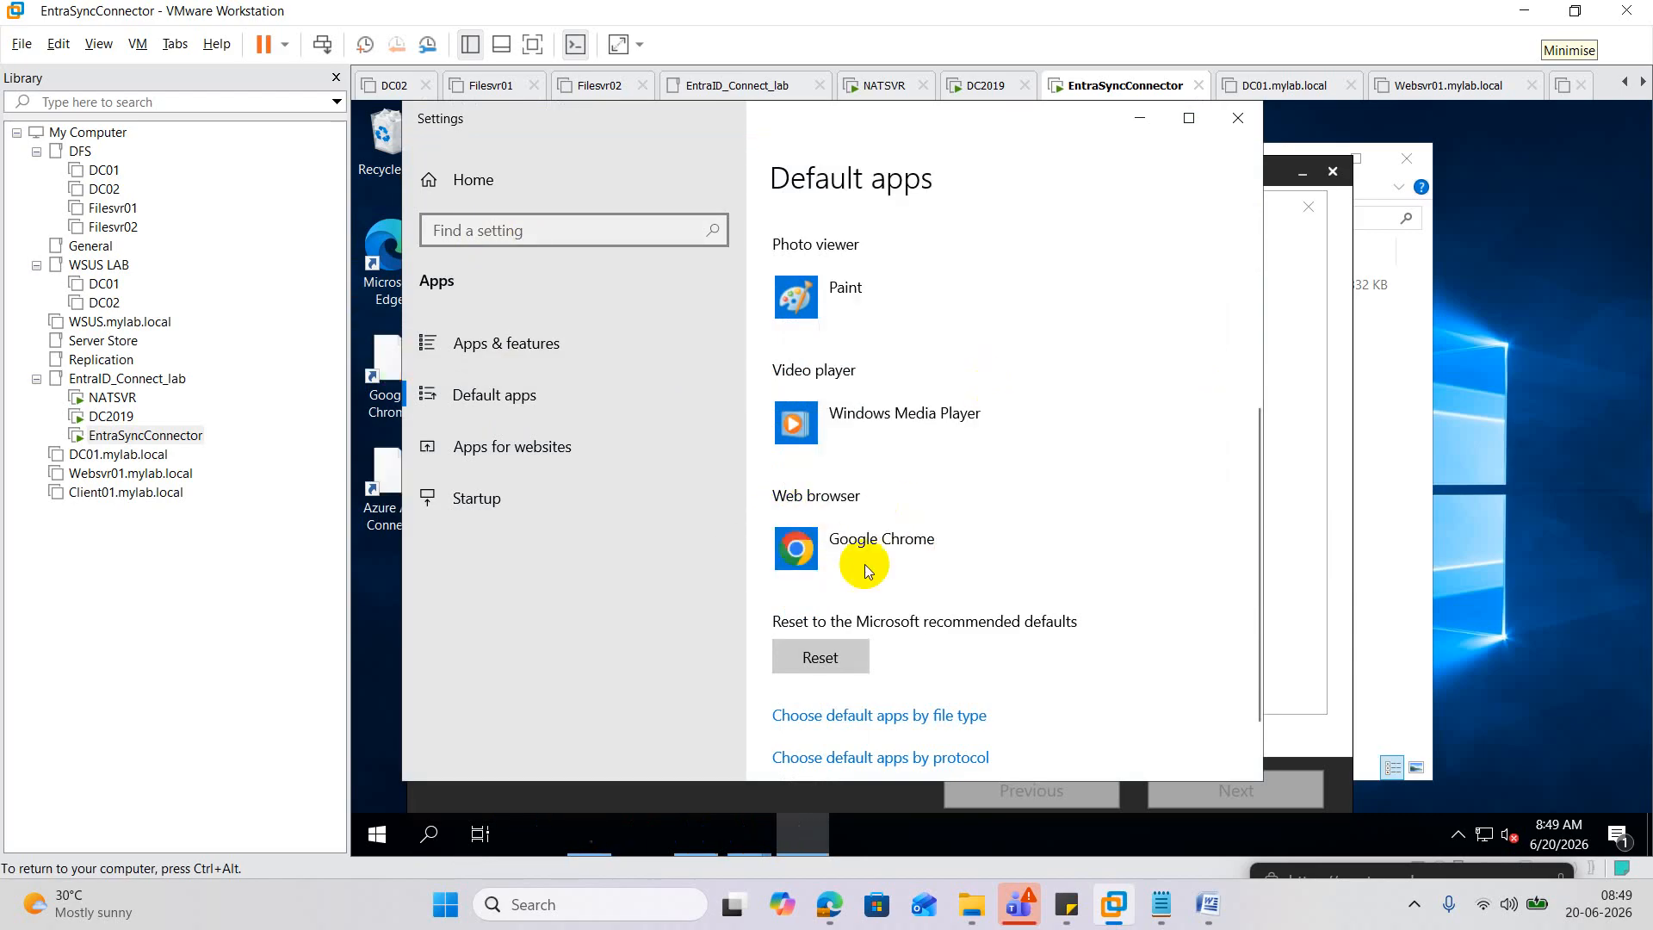
{"action": "left_click", "coordinate": [1237, 118]}
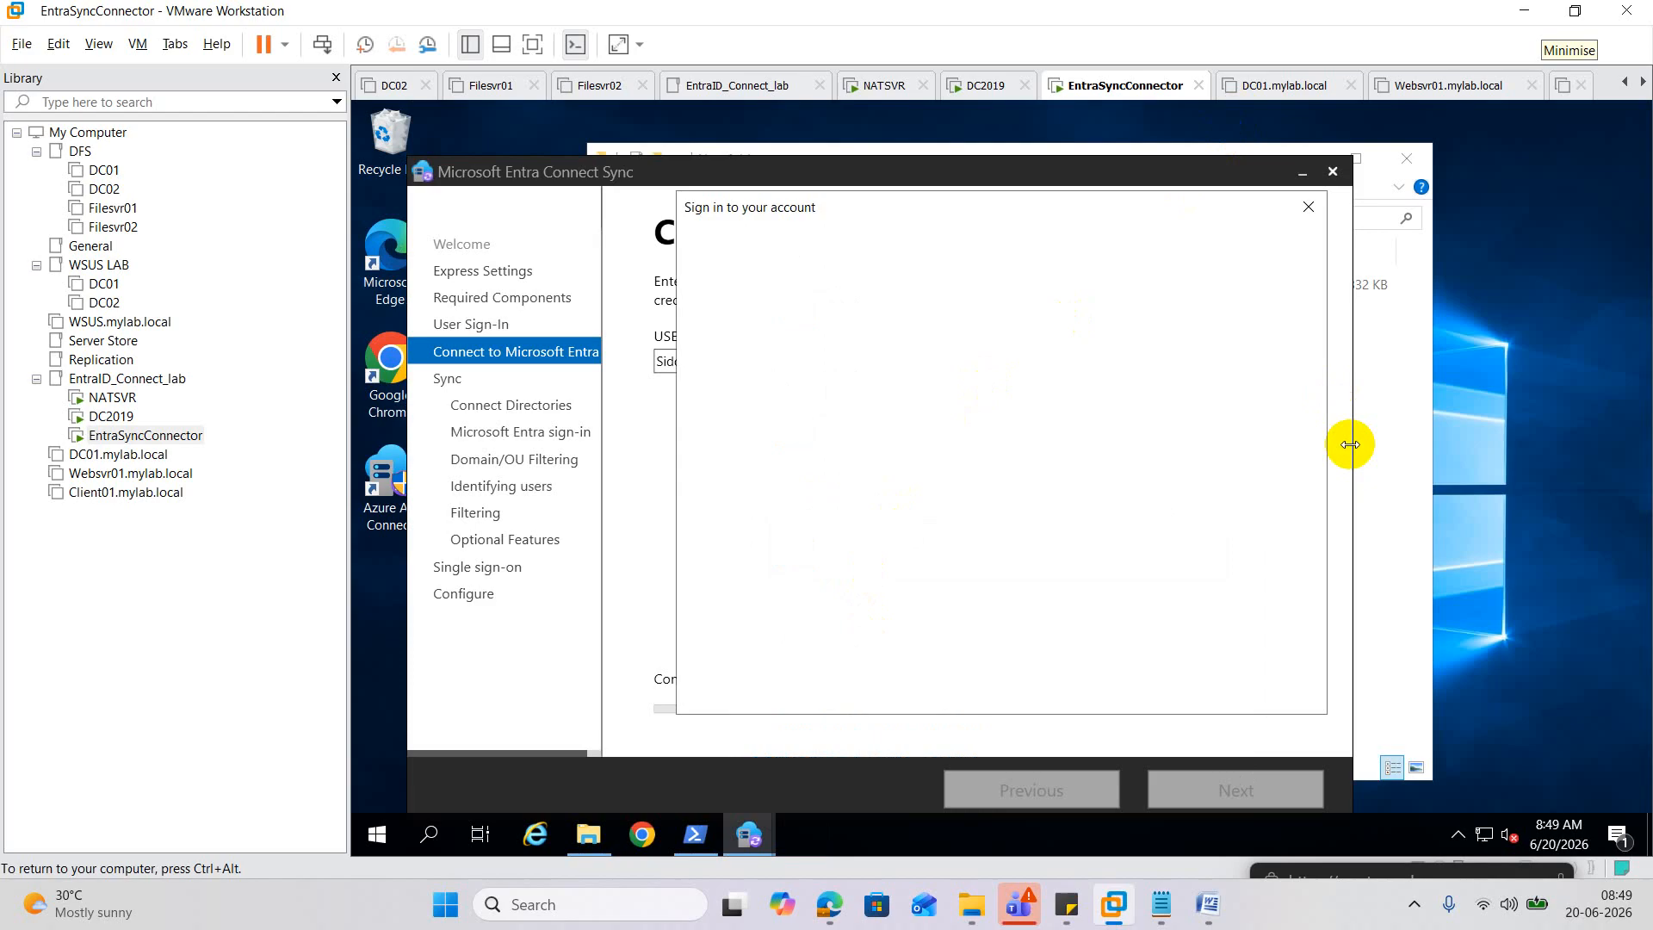
After one more blank sign-in attempt, close the sign-in window and the Entra Connect Sync wizard.
{"action": "left_click", "coordinate": [1309, 219]}
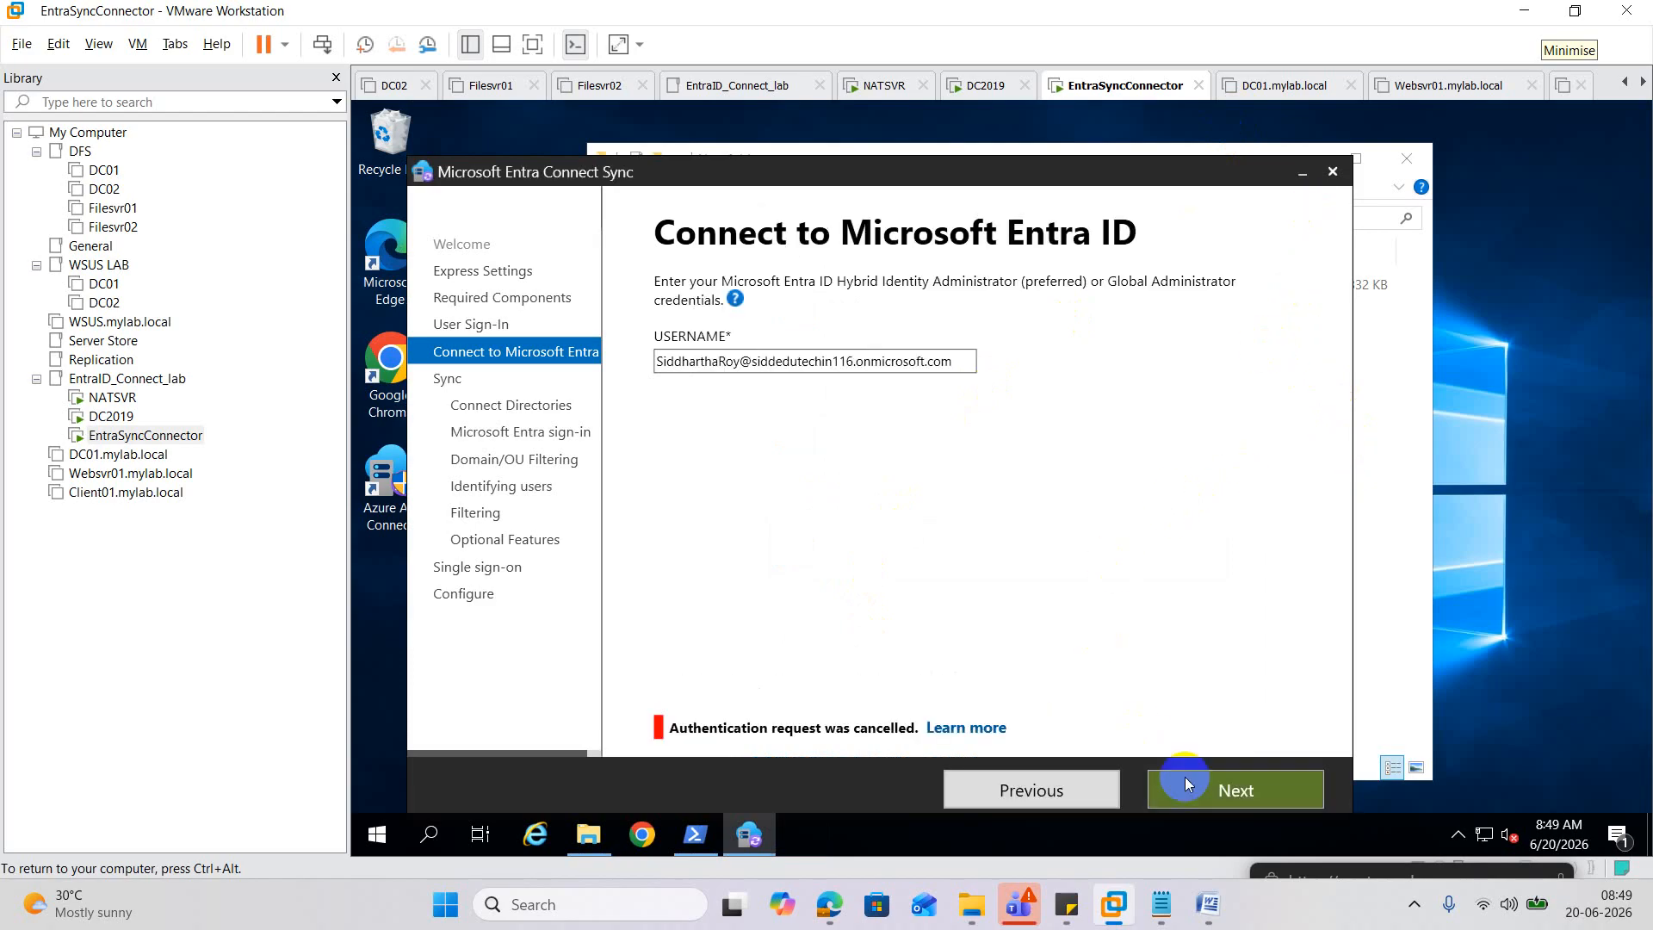
{"action": "left_click", "coordinate": [1250, 792]}
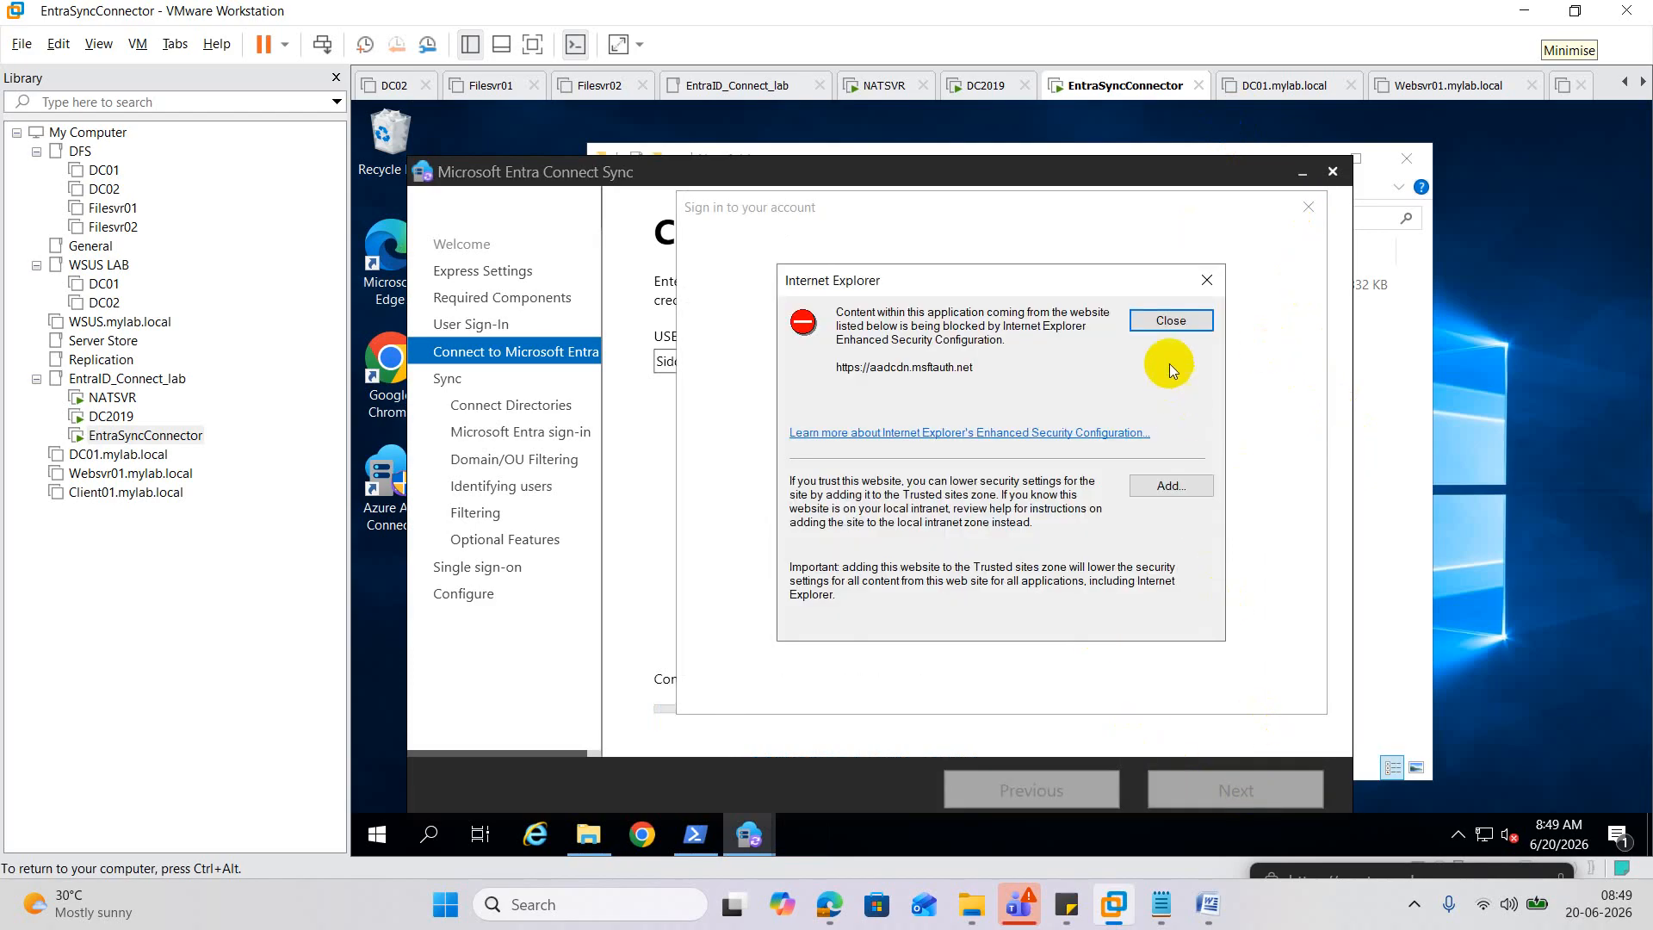
{"action": "left_click", "coordinate": [1173, 323]}
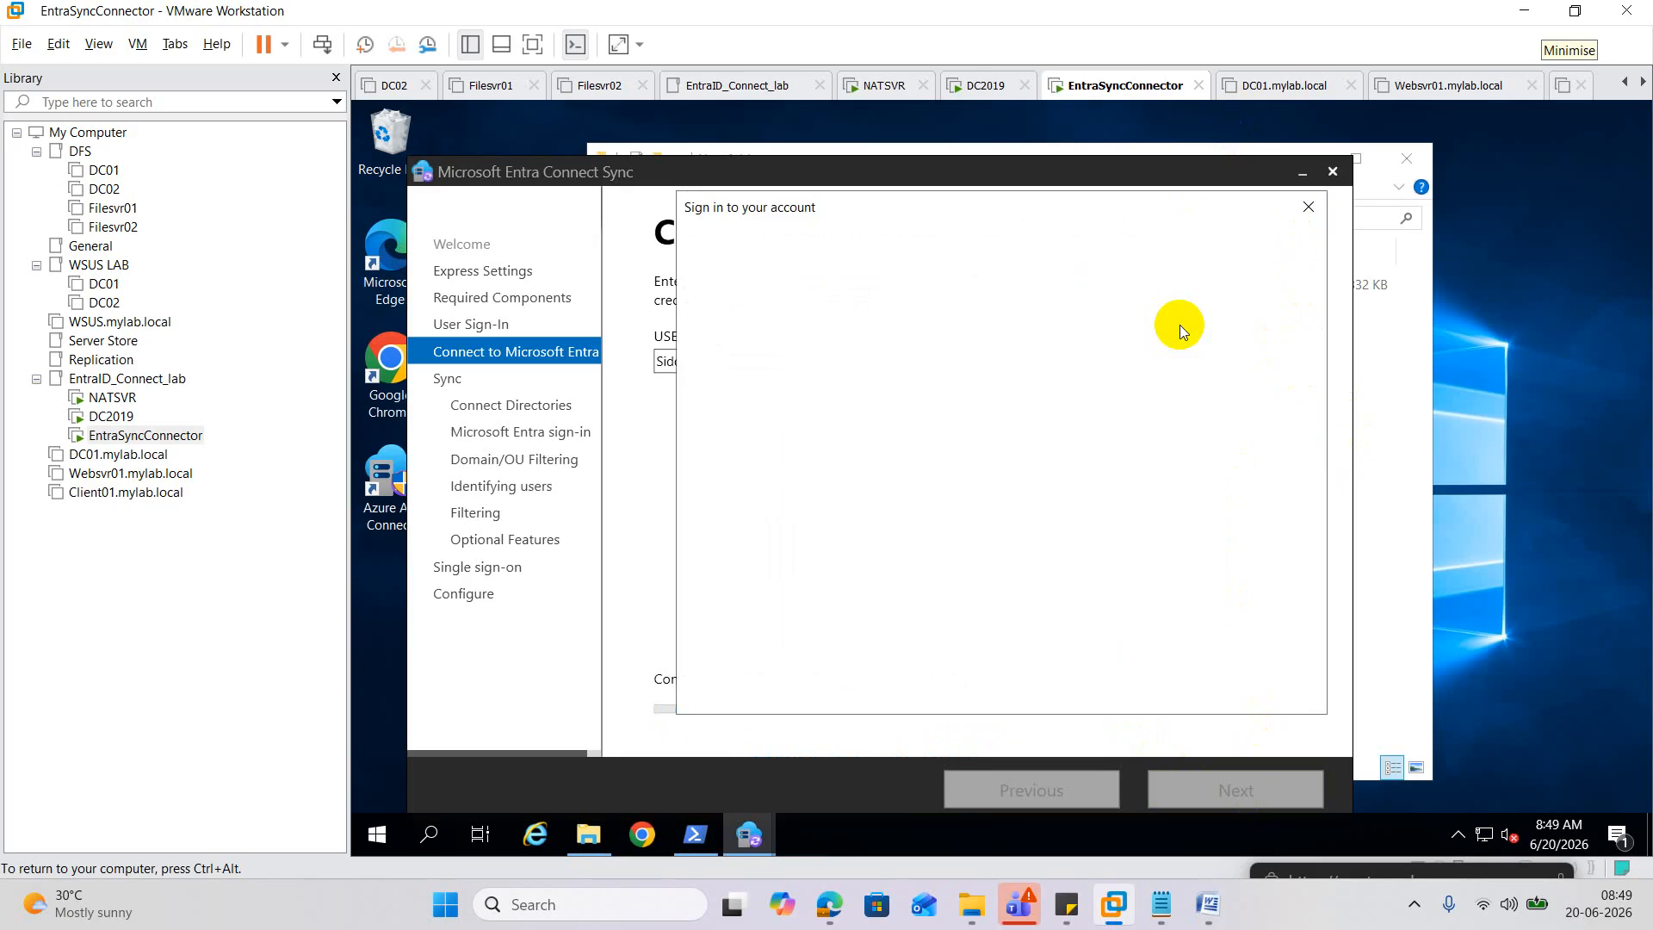
{"action": "left_click", "coordinate": [1310, 209]}
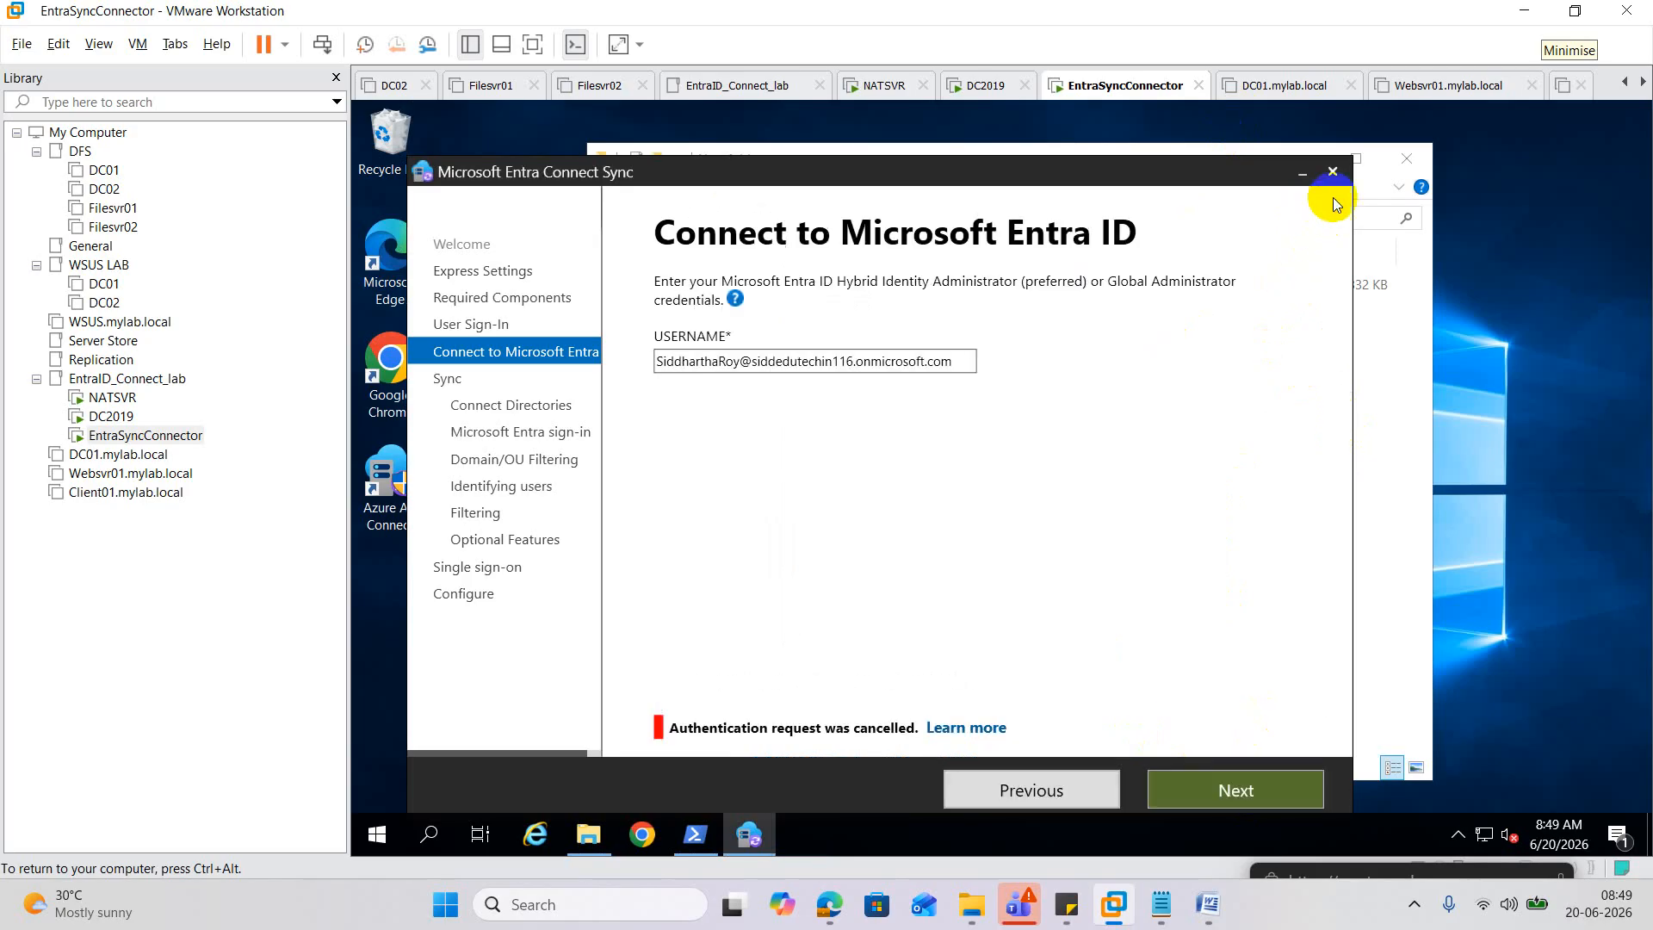
{"action": "left_click", "coordinate": [1333, 171]}
{"action": "left_click", "coordinate": [1416, 161]}
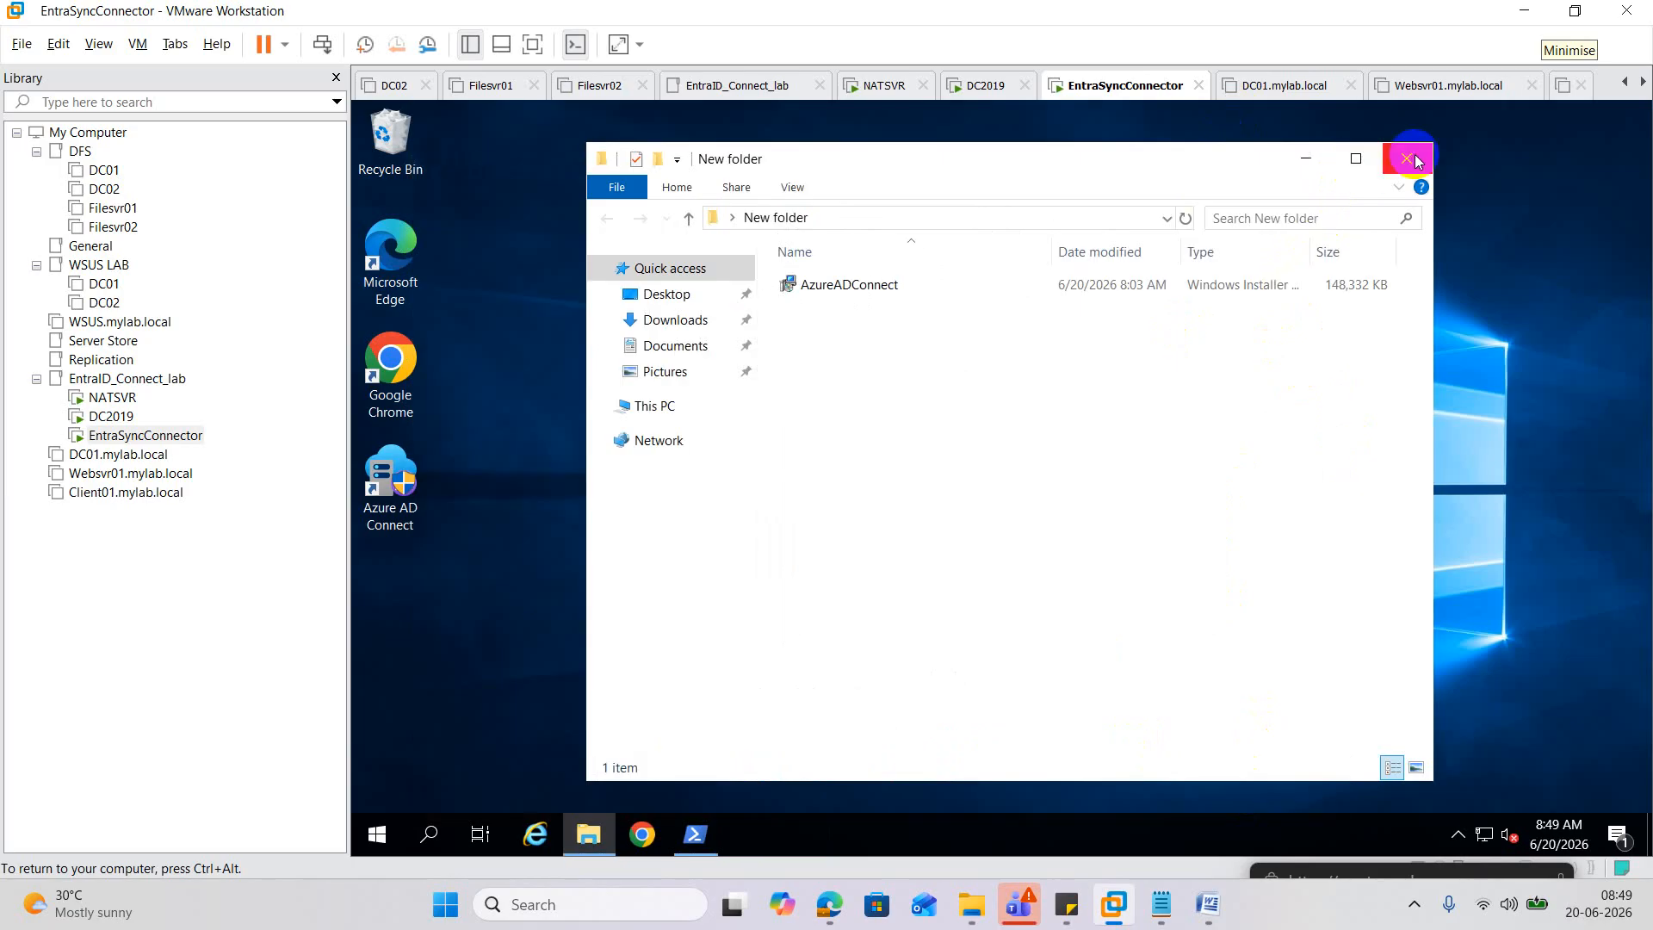
Rerun .\AzureADConnect.msi from PowerShell and repair the existing Entra Connect Sync installation.
{"action": "left_click", "coordinate": [696, 830]}
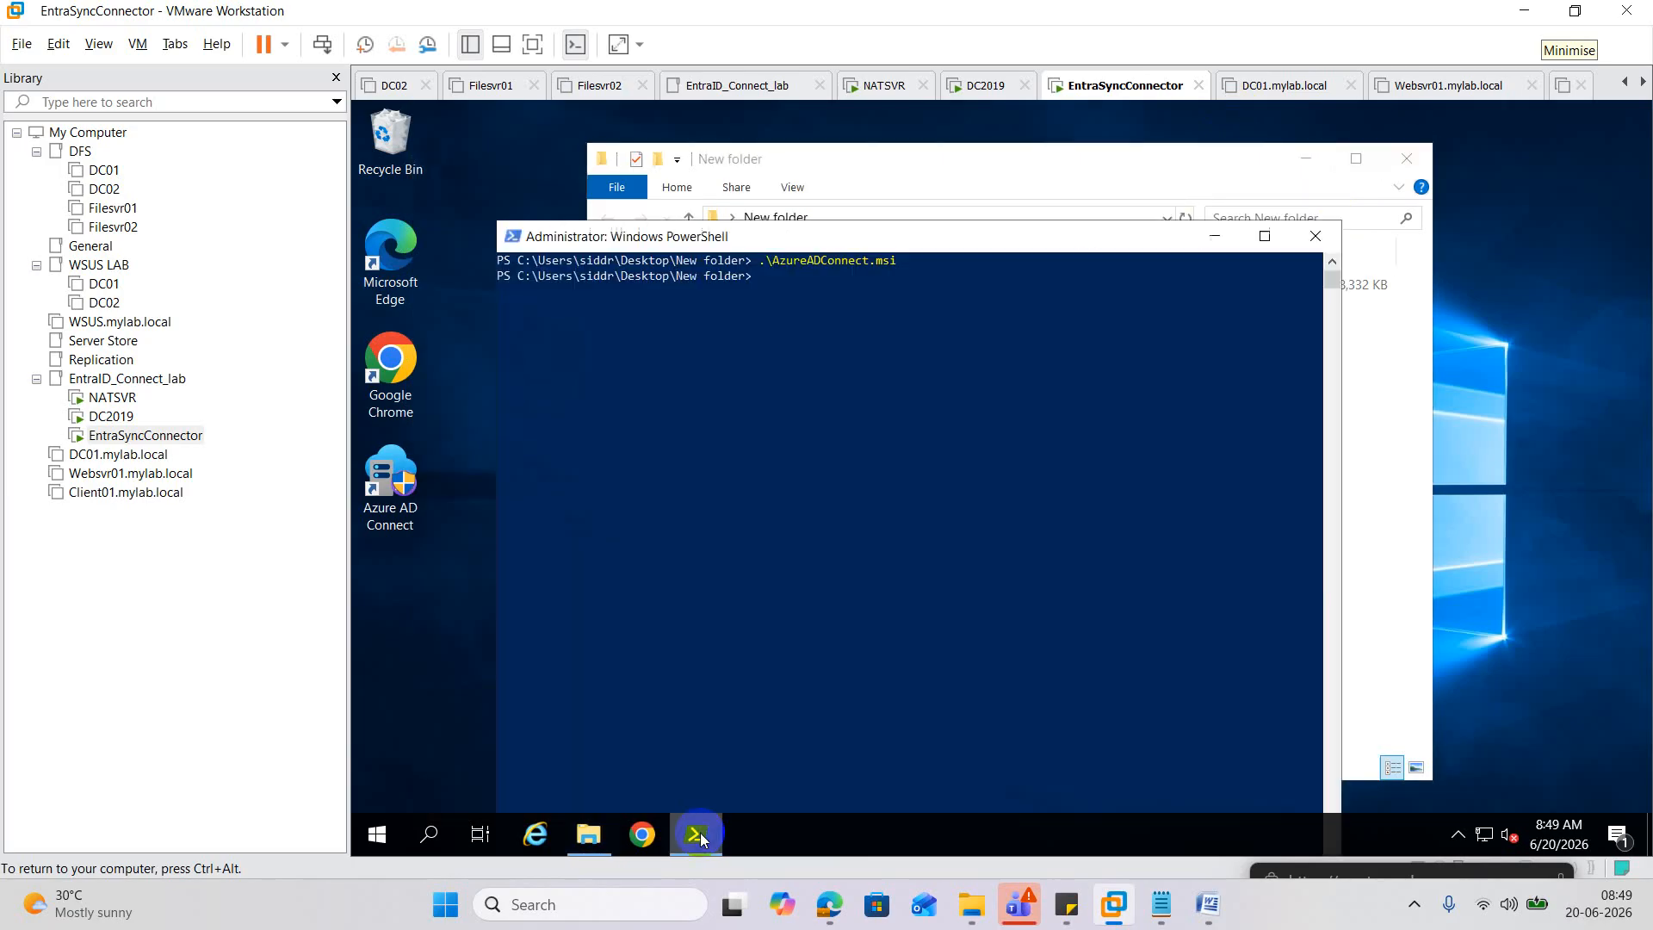
{"action": "key", "text": "Up"}
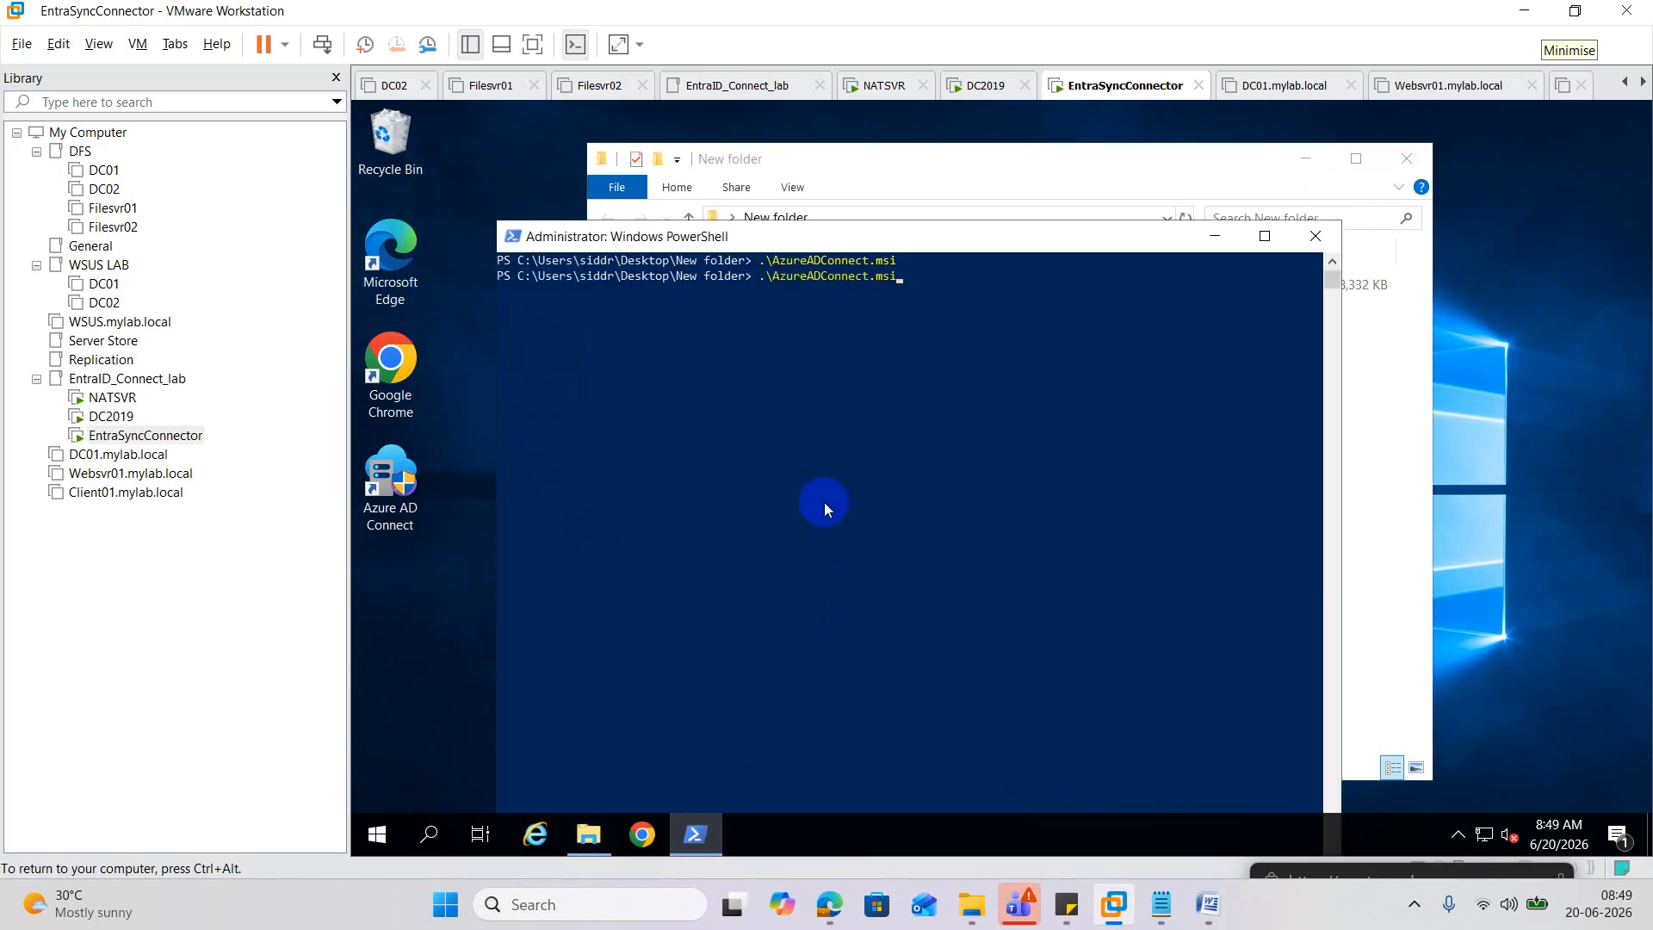
{"action": "key", "text": "Return"}
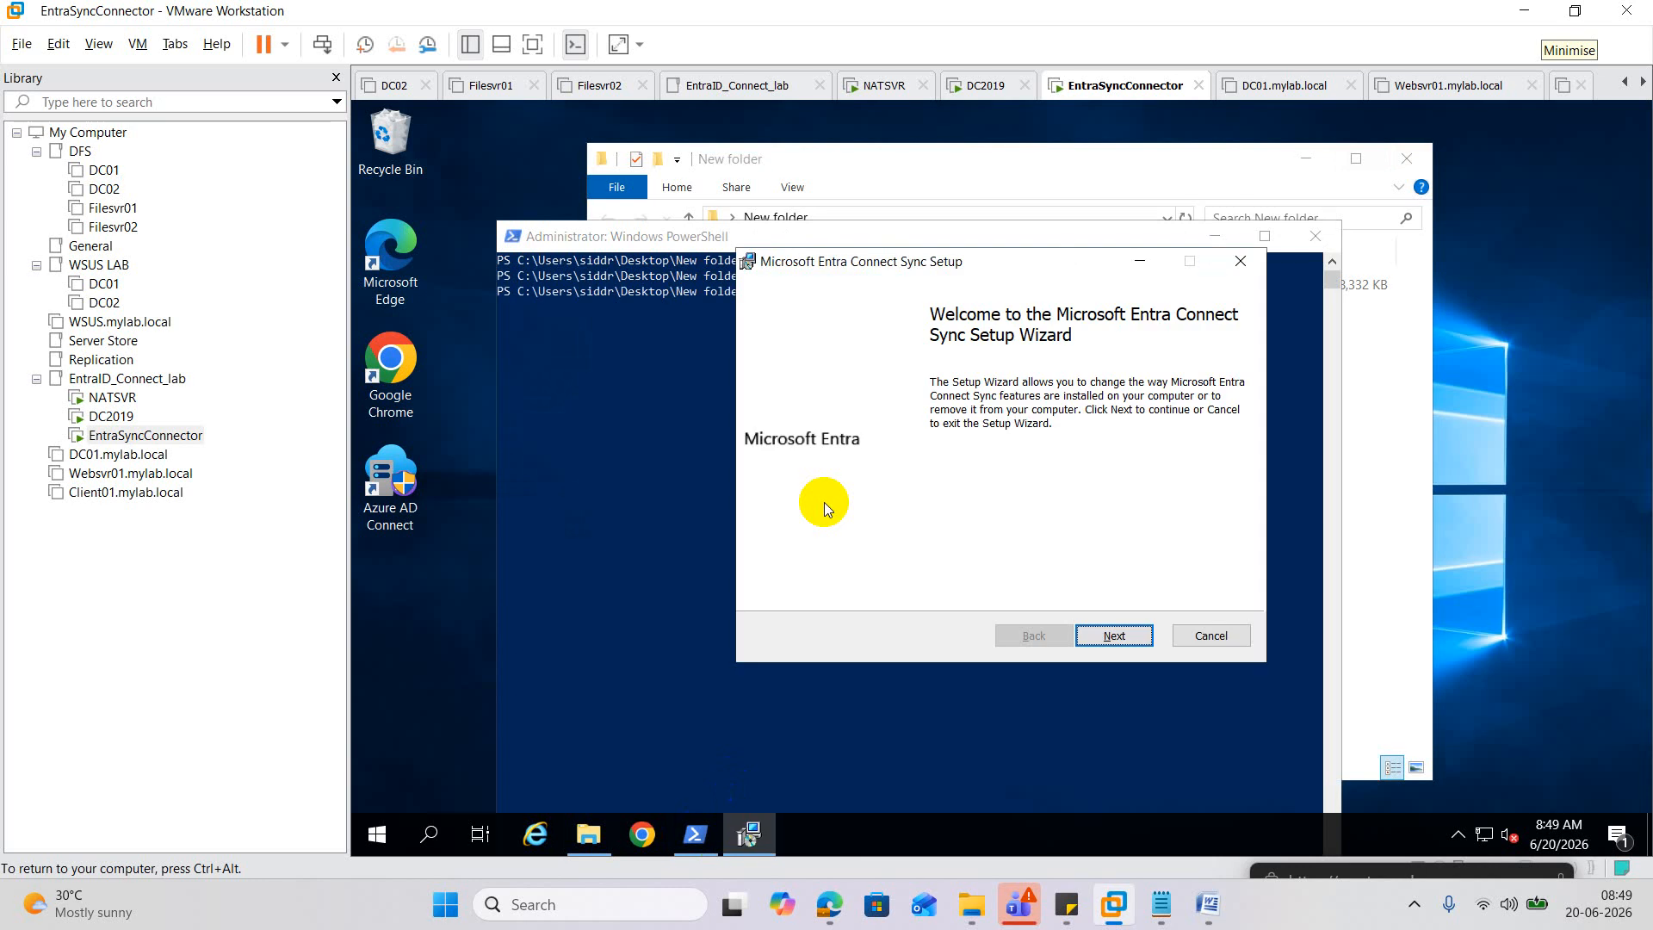
{"action": "left_click", "coordinate": [1139, 627]}
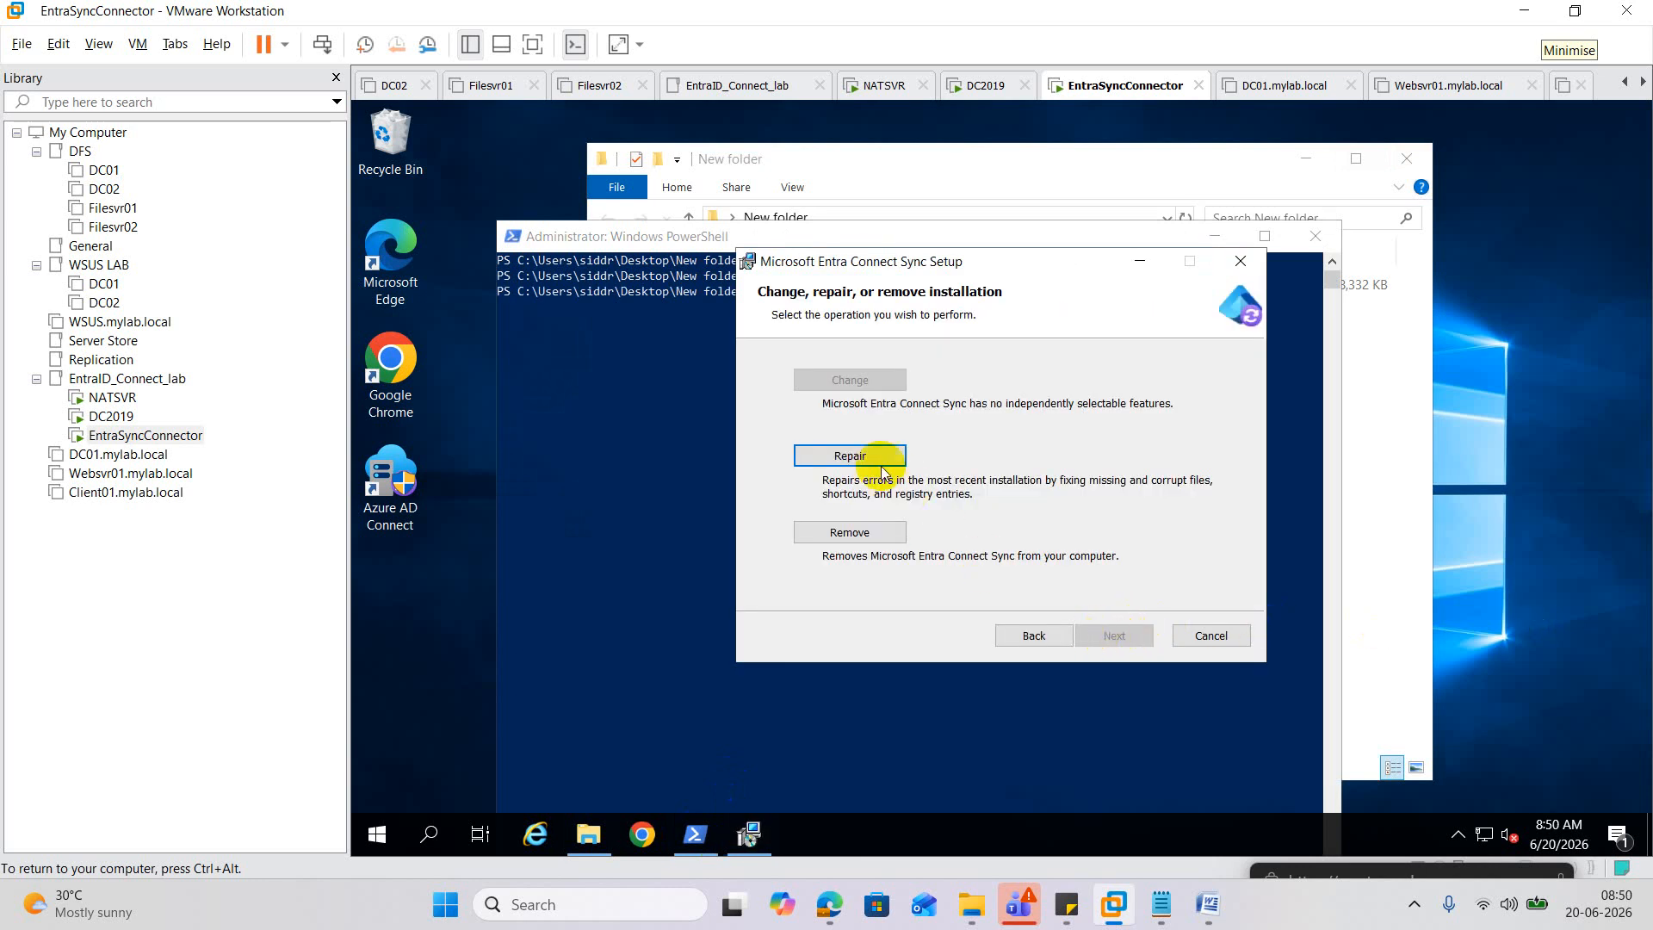
{"action": "left_click", "coordinate": [856, 456]}
{"action": "left_click", "coordinate": [1107, 637]}
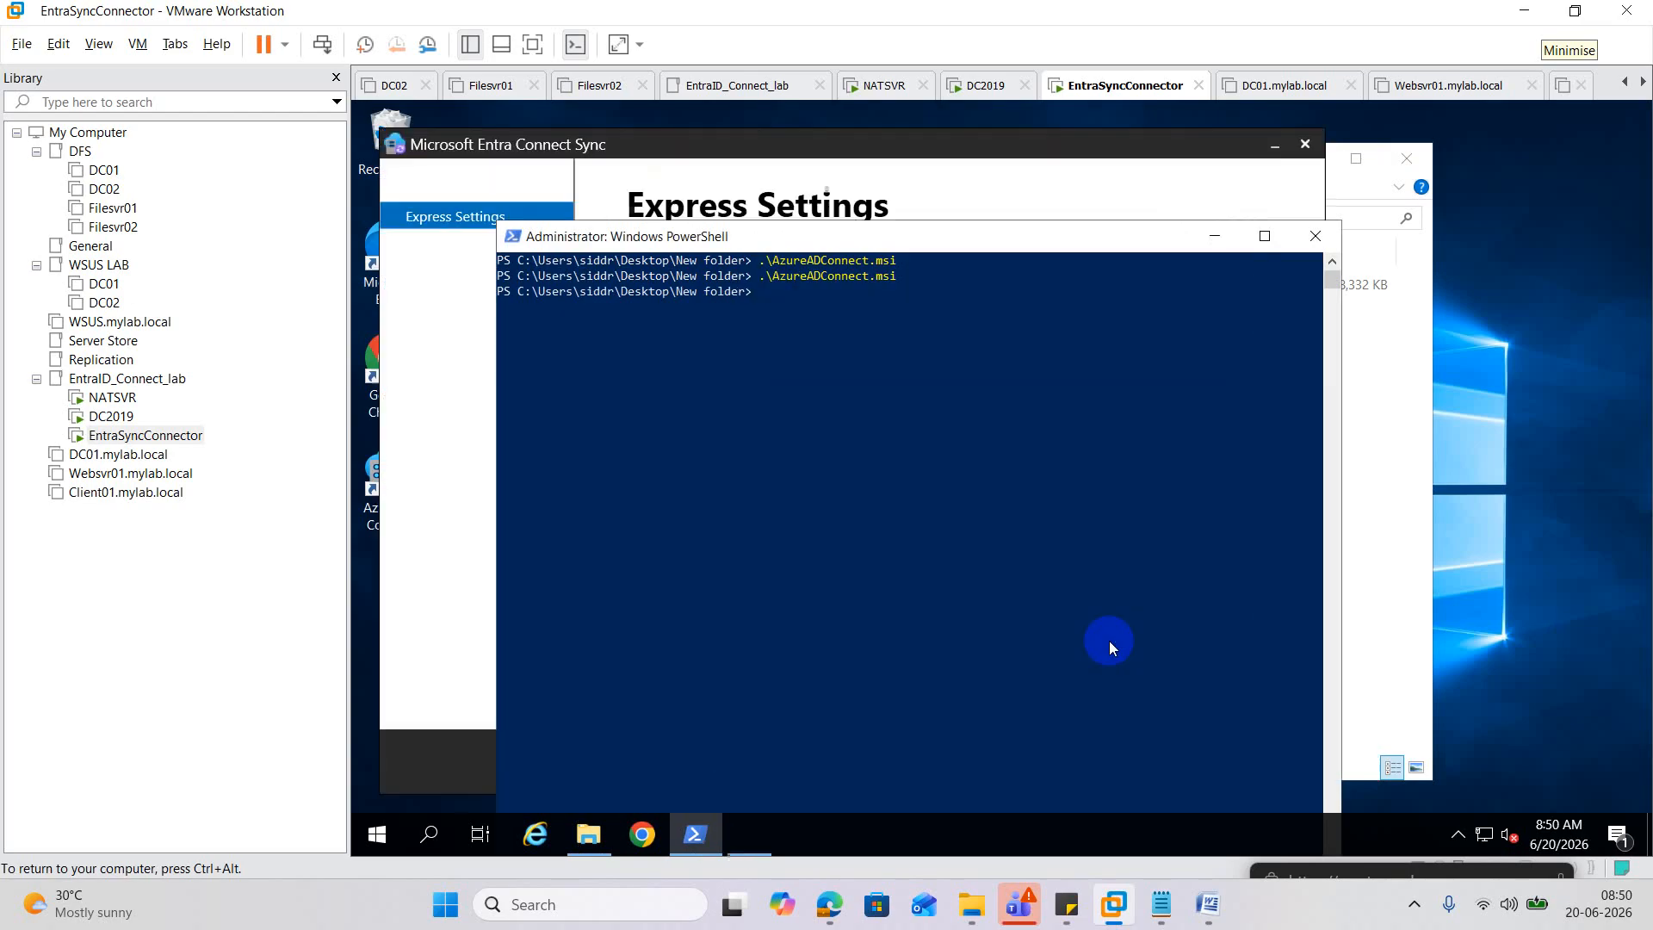
Choose Customize and keep Password Hash Synchronization, moving on to the Entra ID connection page.
{"action": "left_click", "coordinate": [1201, 245]}
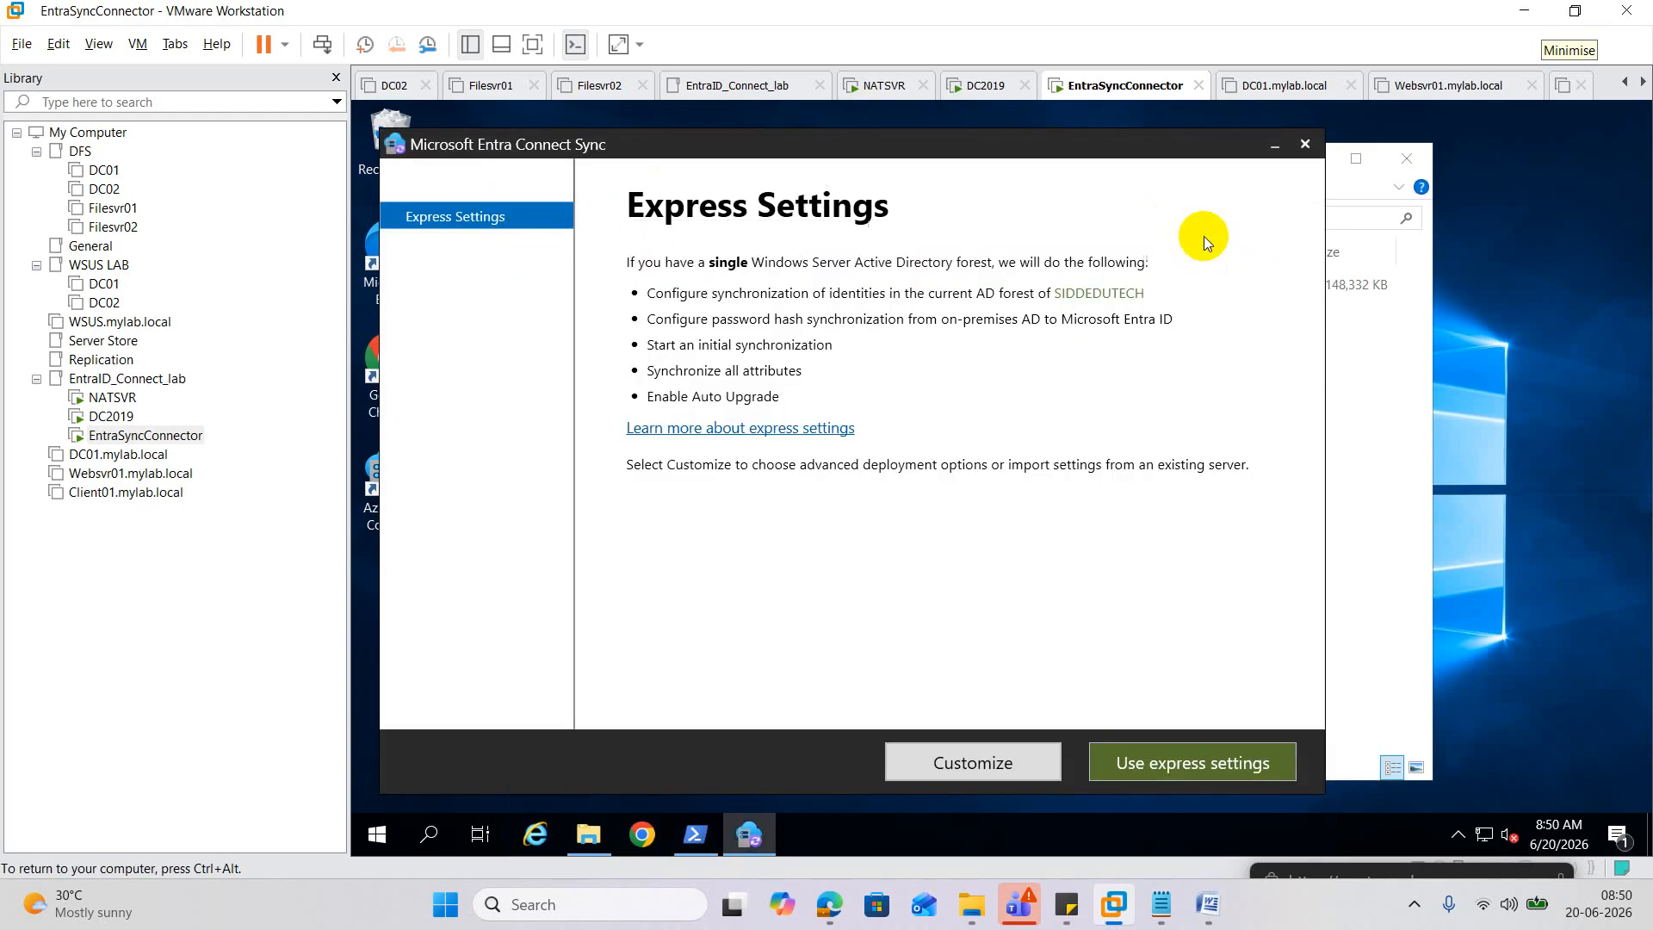
{"action": "left_click", "coordinate": [1011, 767]}
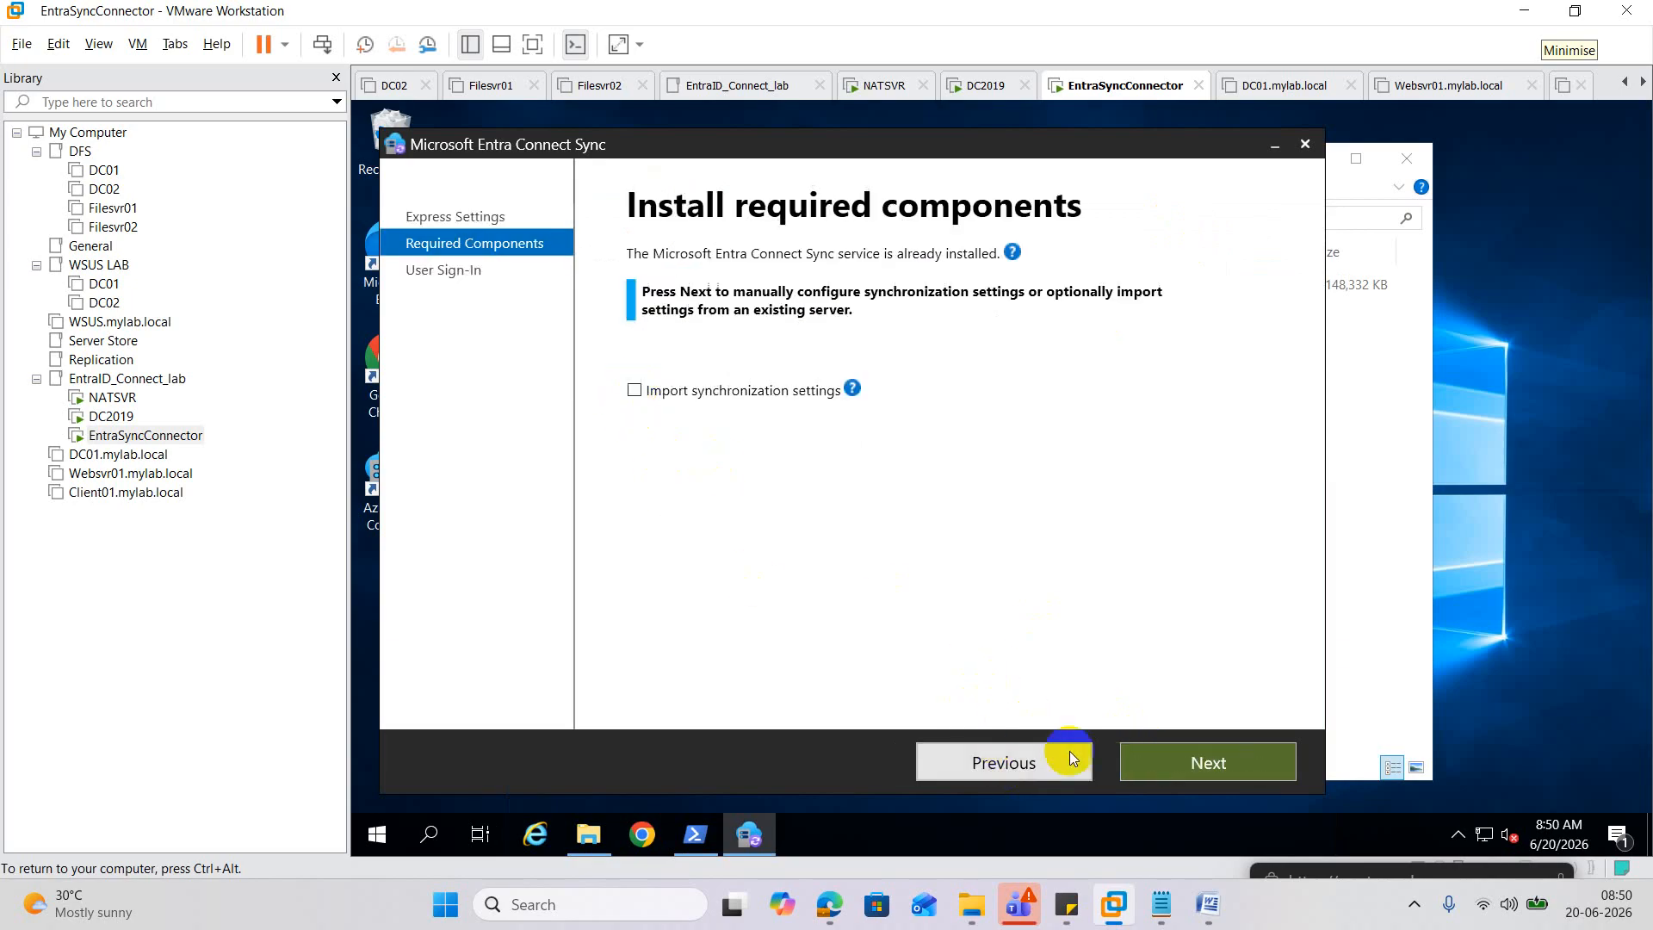
{"action": "left_click", "coordinate": [1154, 765]}
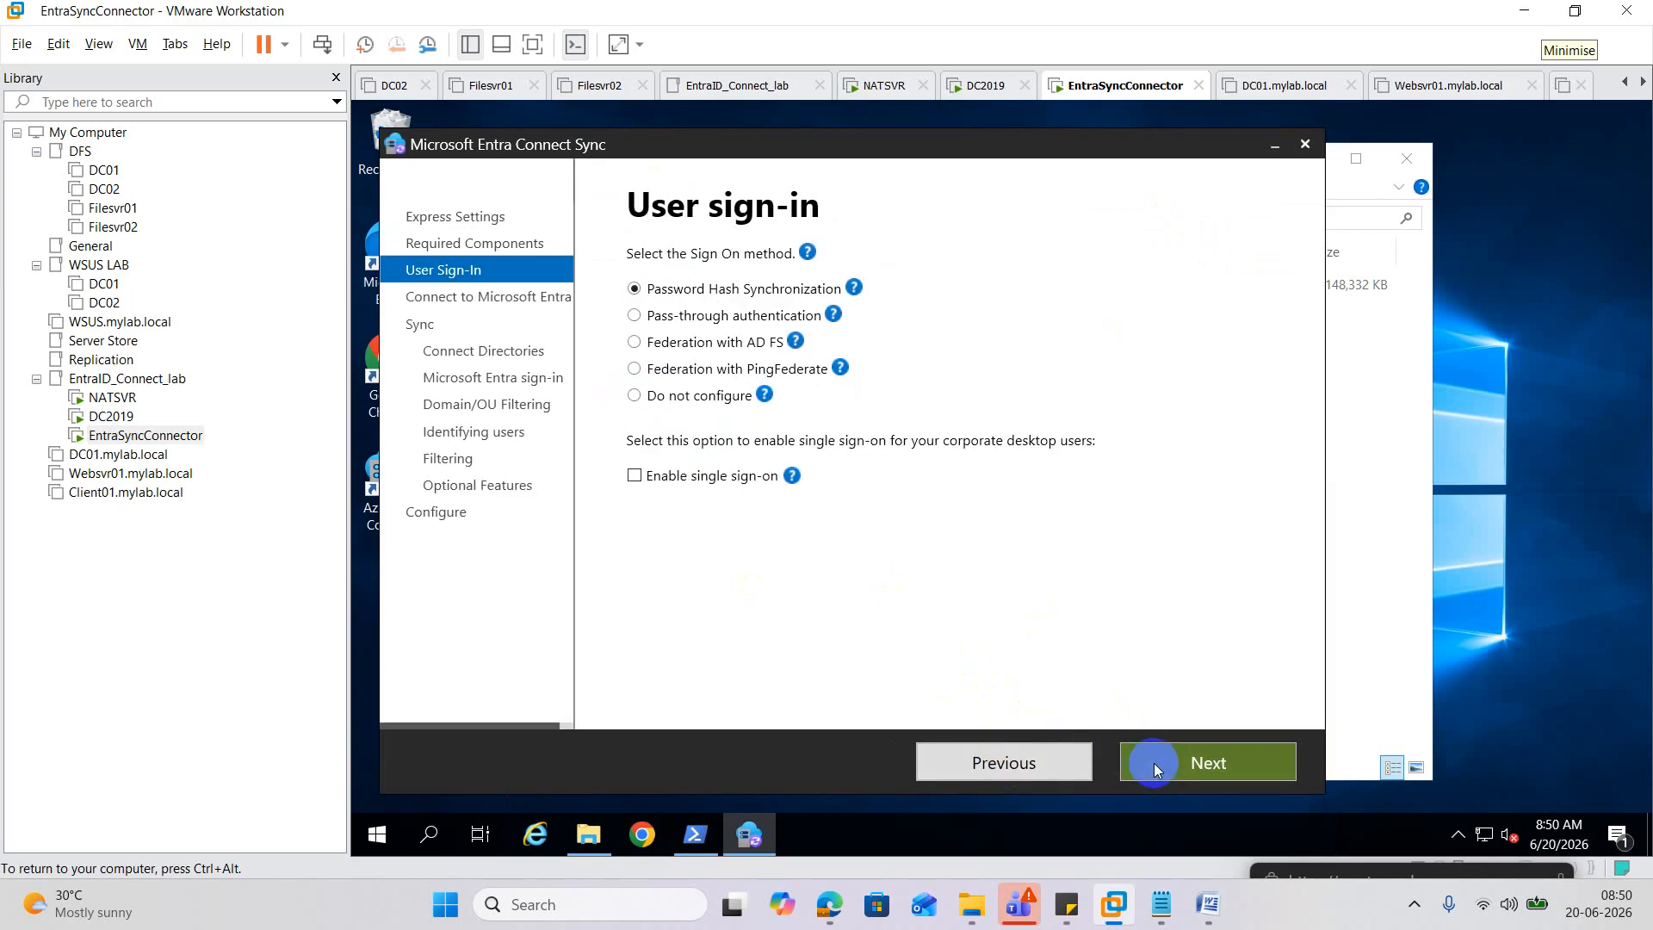
{"action": "left_click", "coordinate": [1153, 763]}
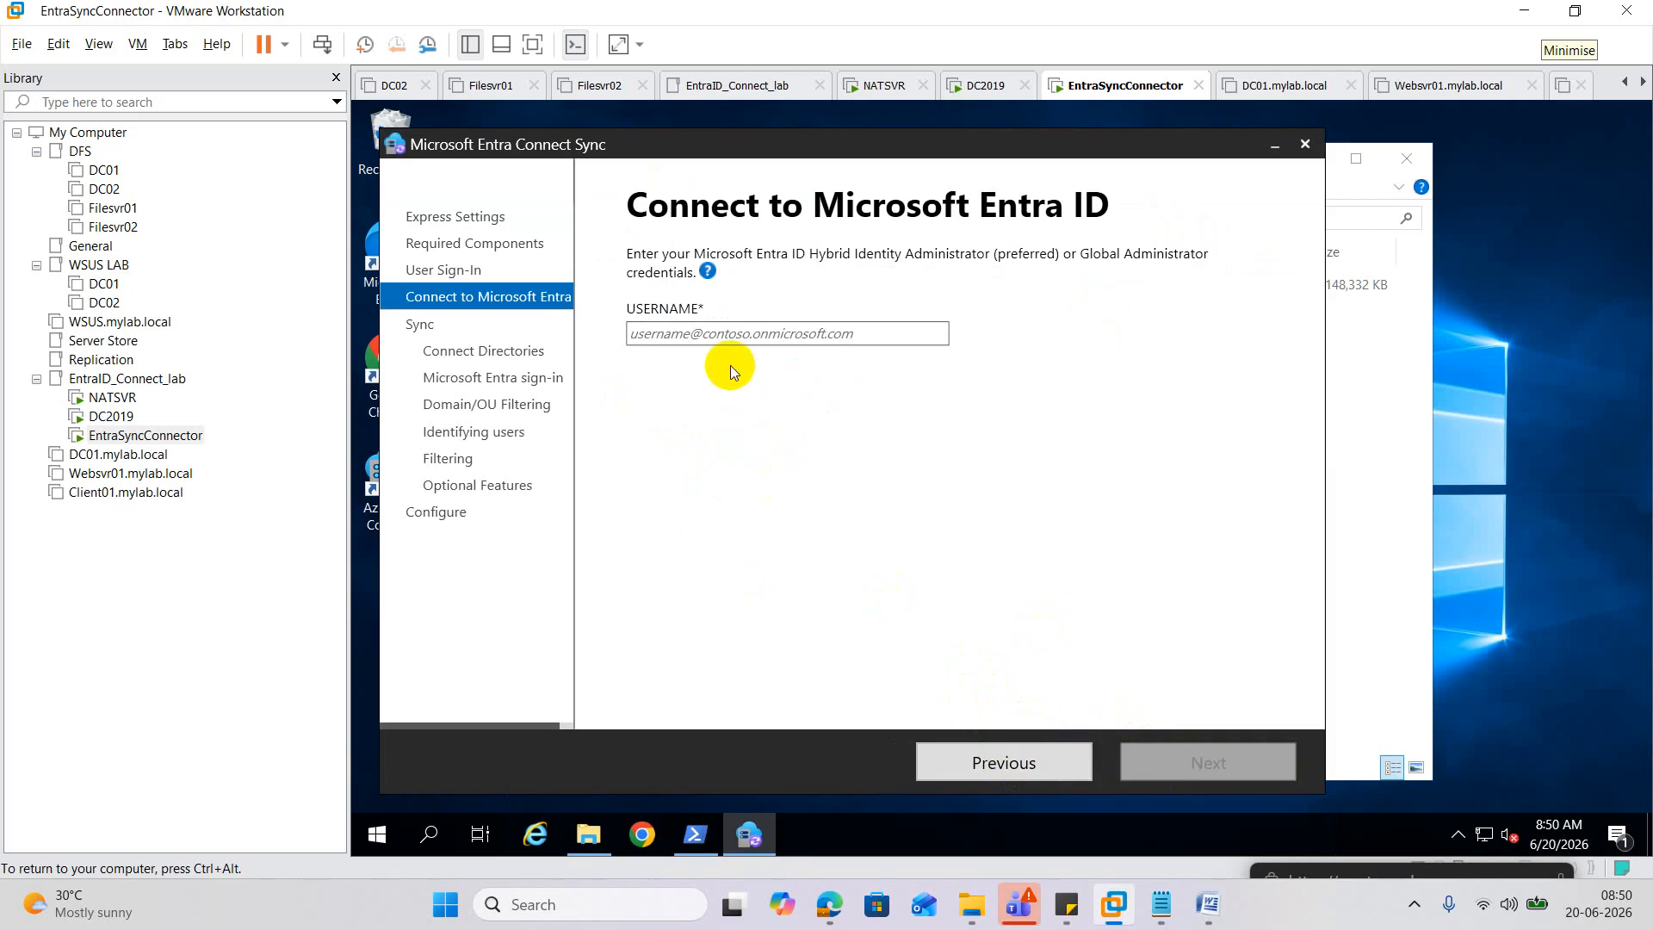
Submit the pasted global admin username and add aadcdn.msftauth.net to Trusted sites.
{"action": "left_click", "coordinate": [730, 333]}
{"action": "key", "text": "ctrl+v"}
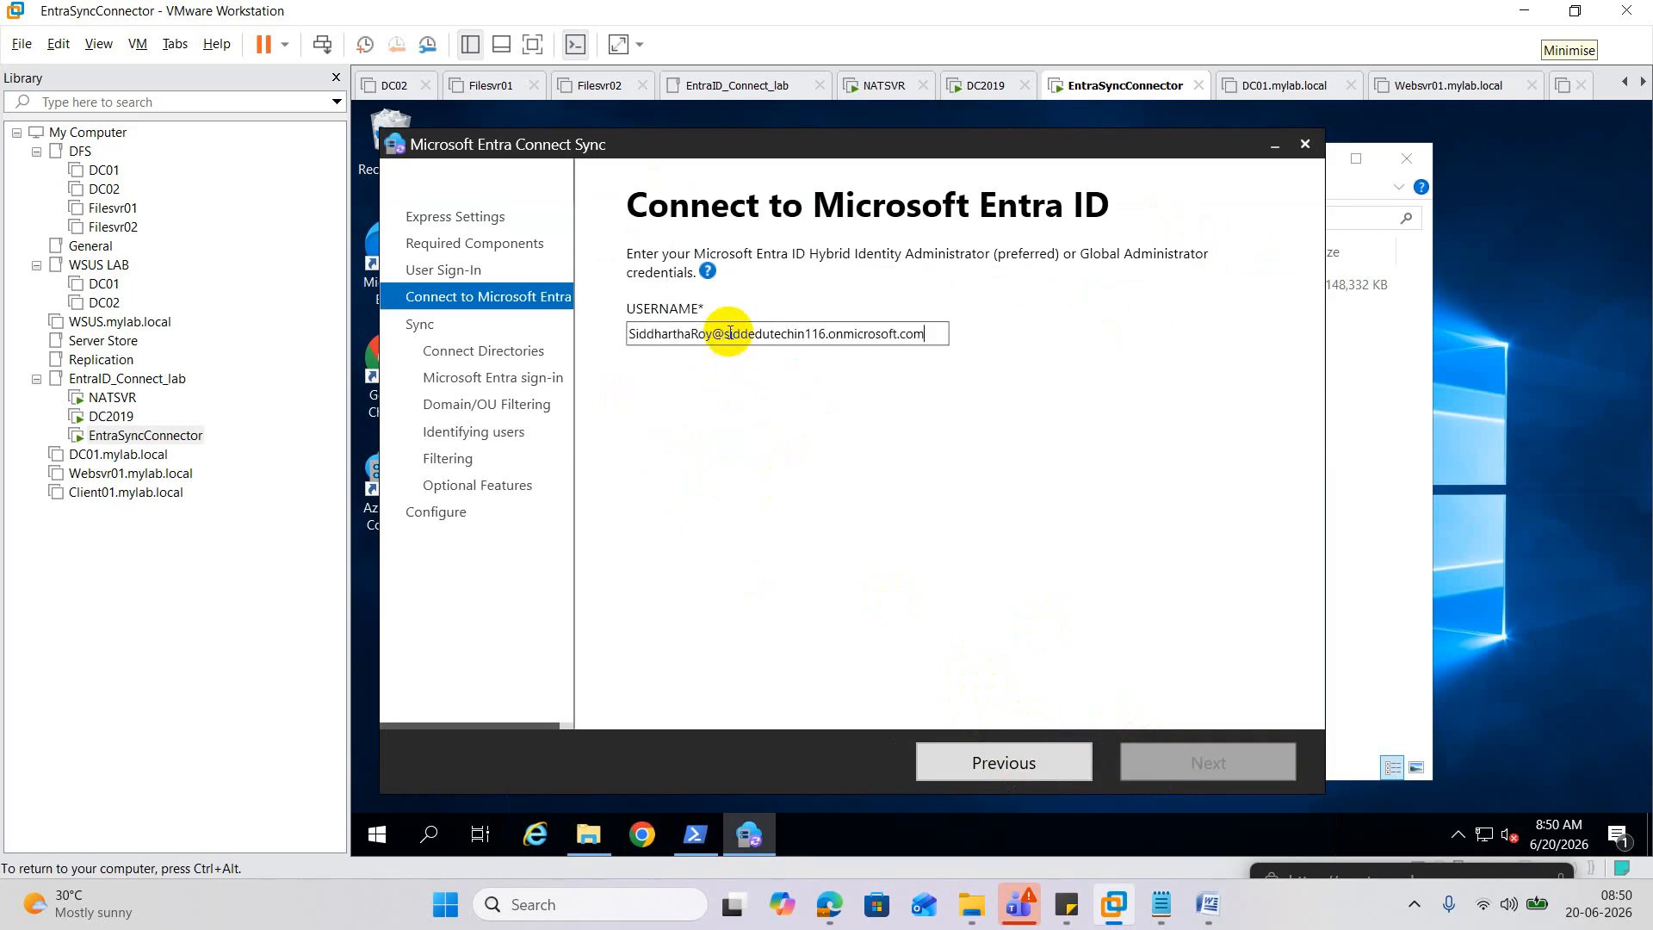
{"action": "left_click", "coordinate": [1229, 764]}
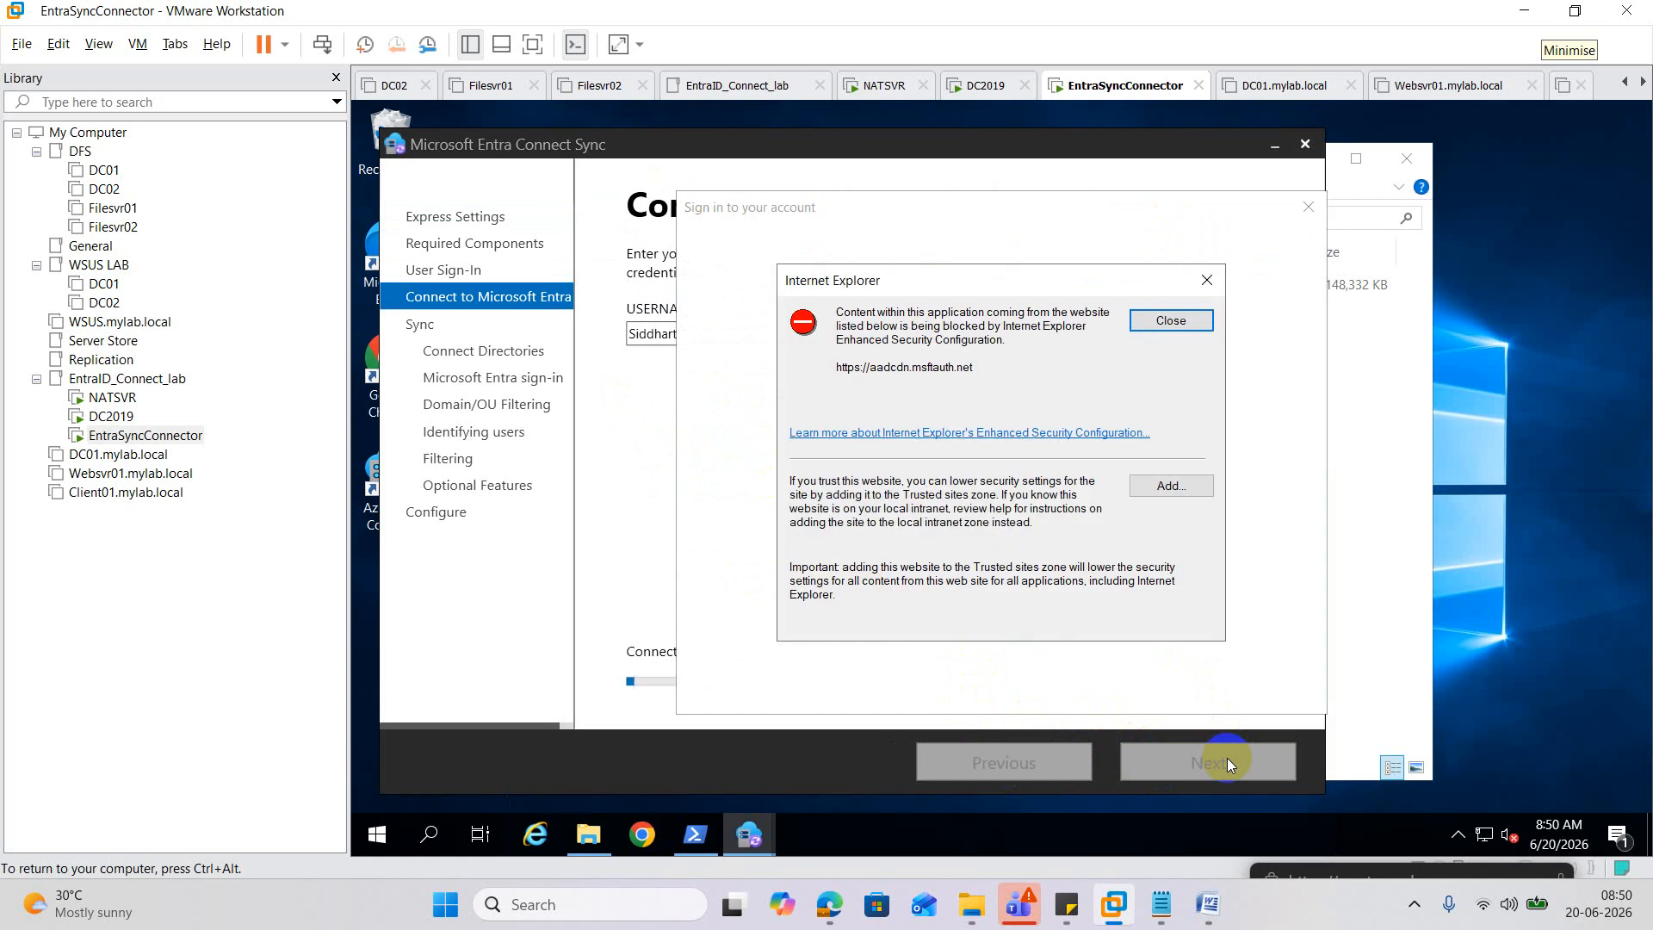
{"action": "left_click", "coordinate": [1161, 489]}
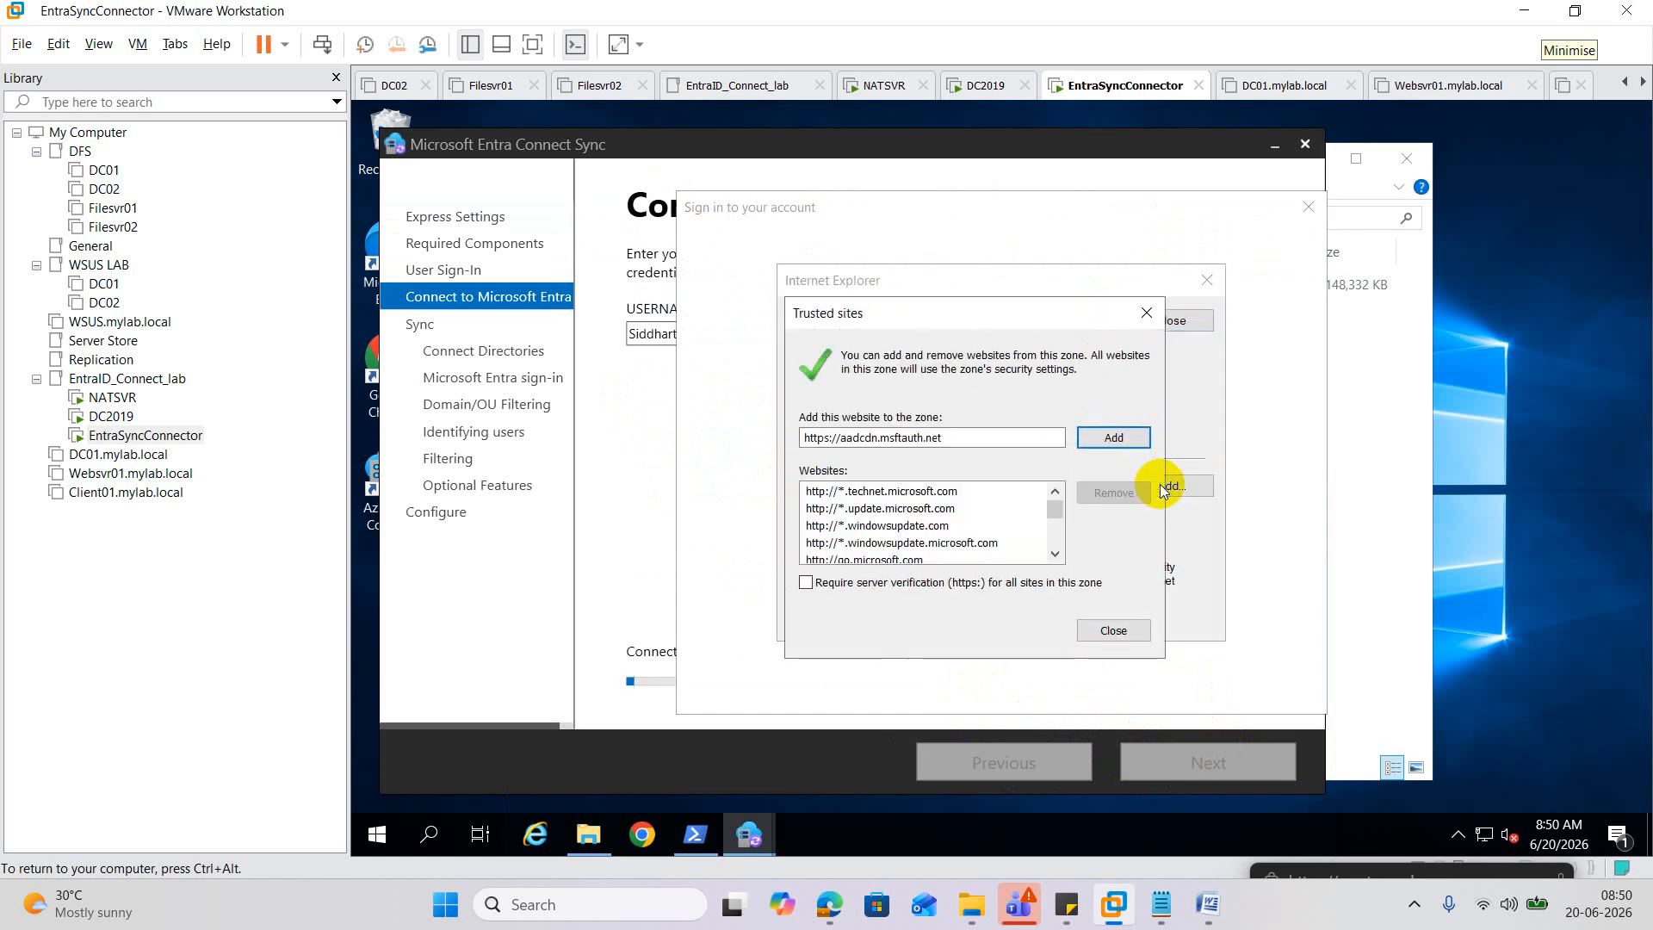
{"action": "left_click", "coordinate": [1127, 440]}
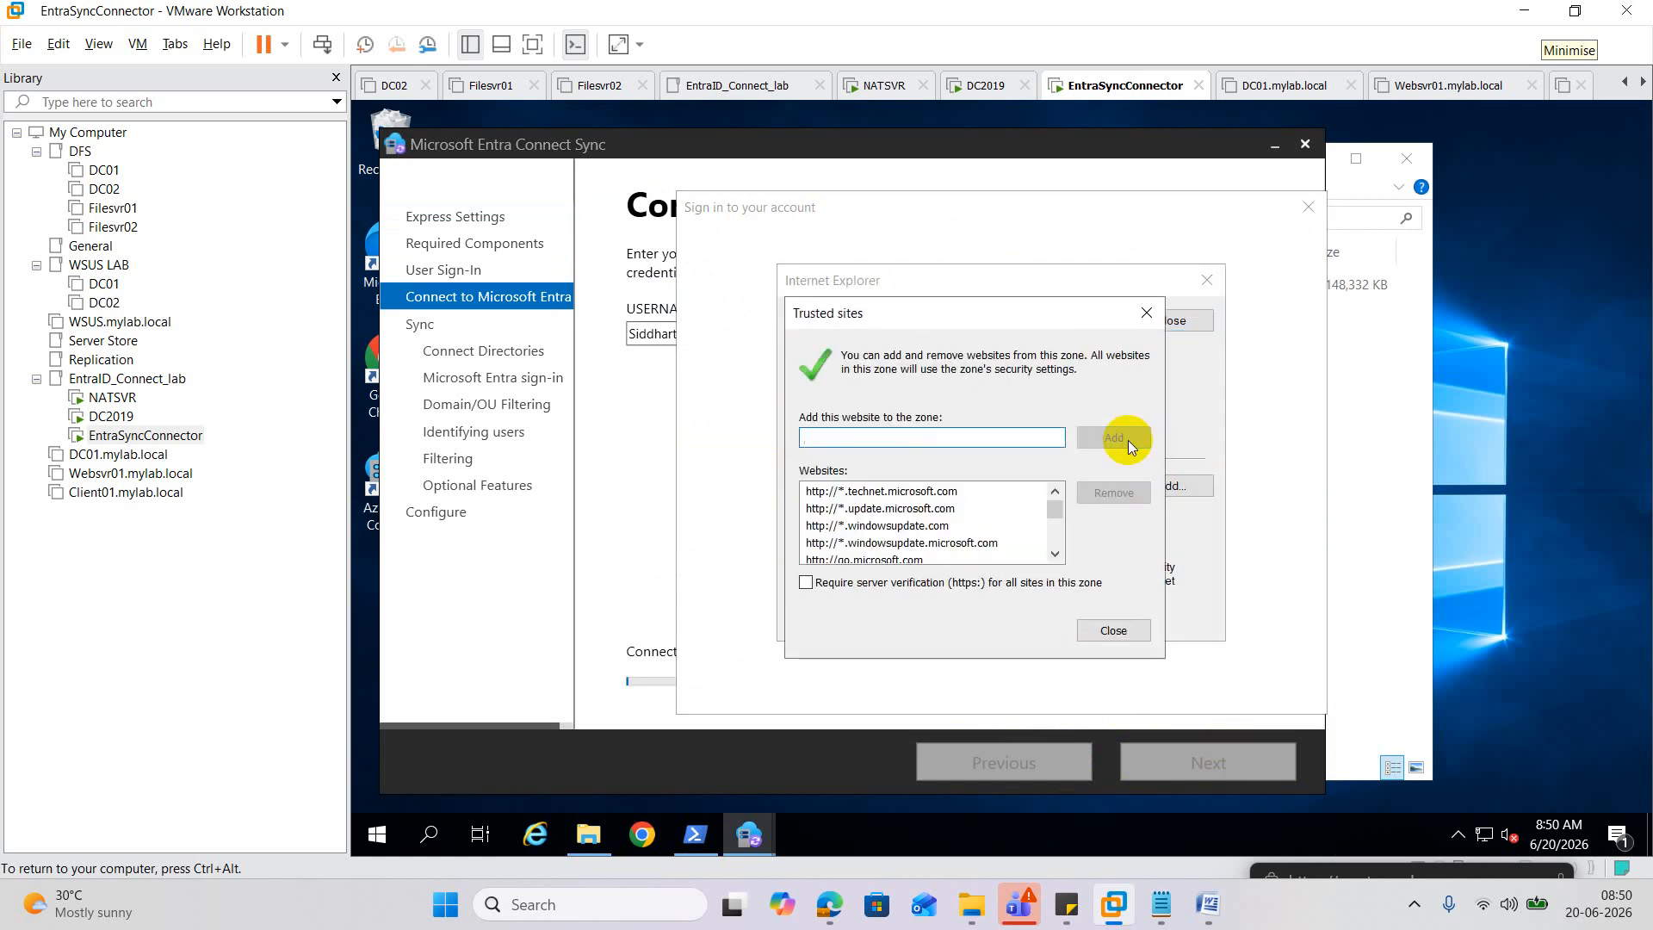
{"action": "left_click", "coordinate": [1146, 313]}
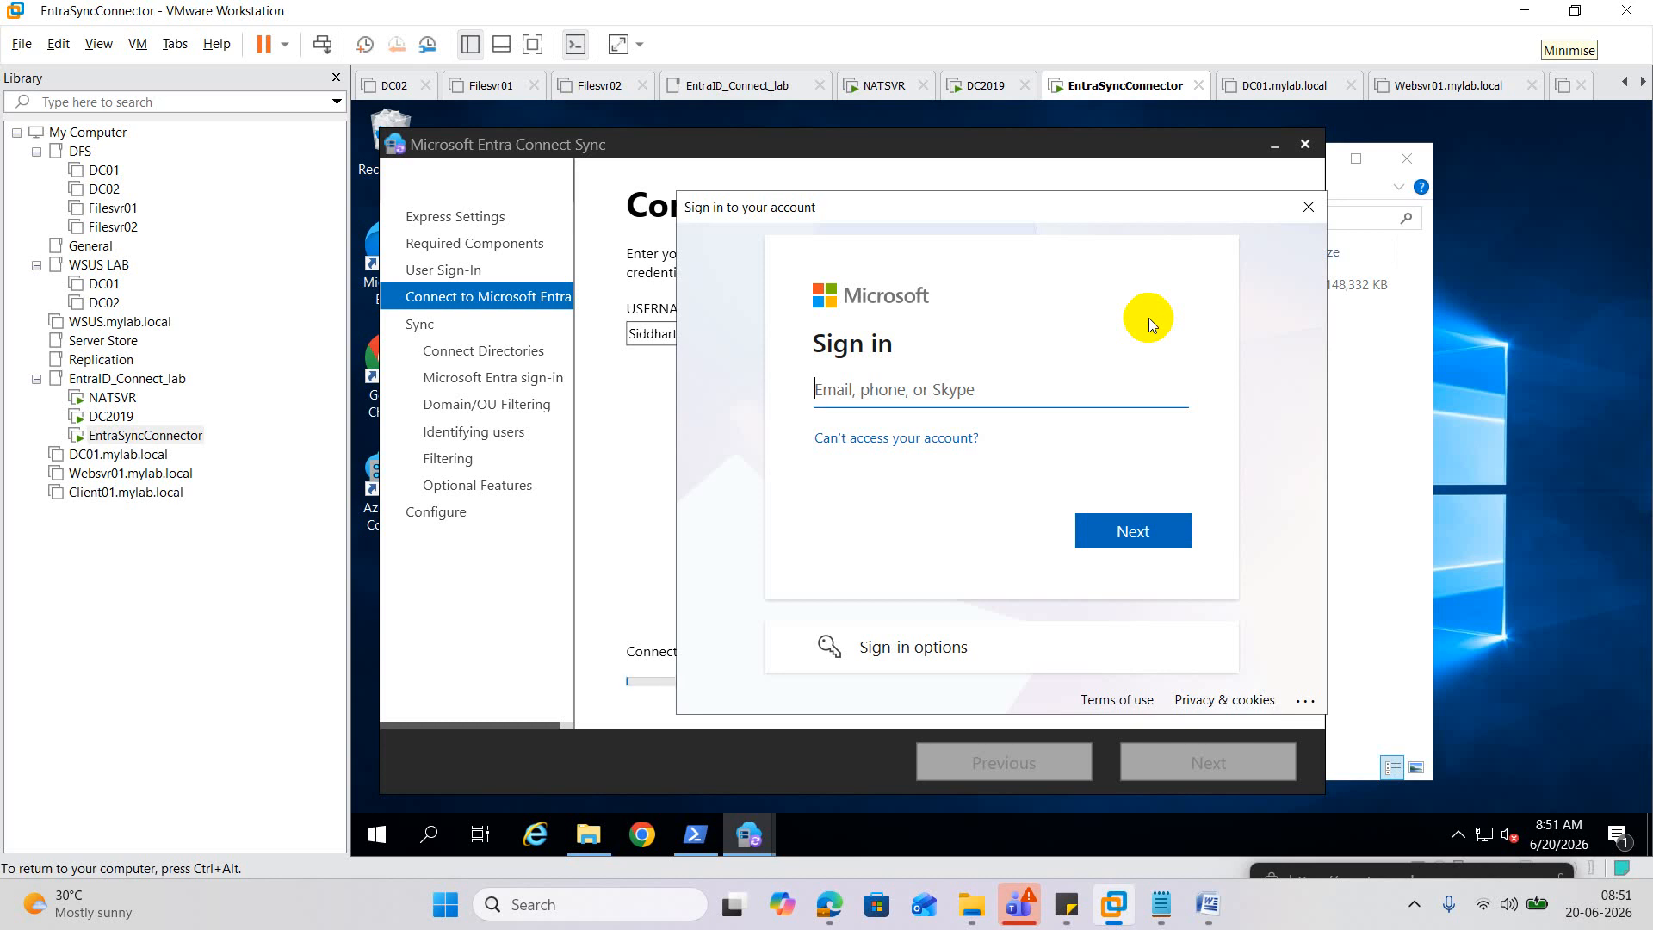
Sign in on the Microsoft page with the admin e-mail and the account password.
{"action": "key", "text": "ctrl+v"}
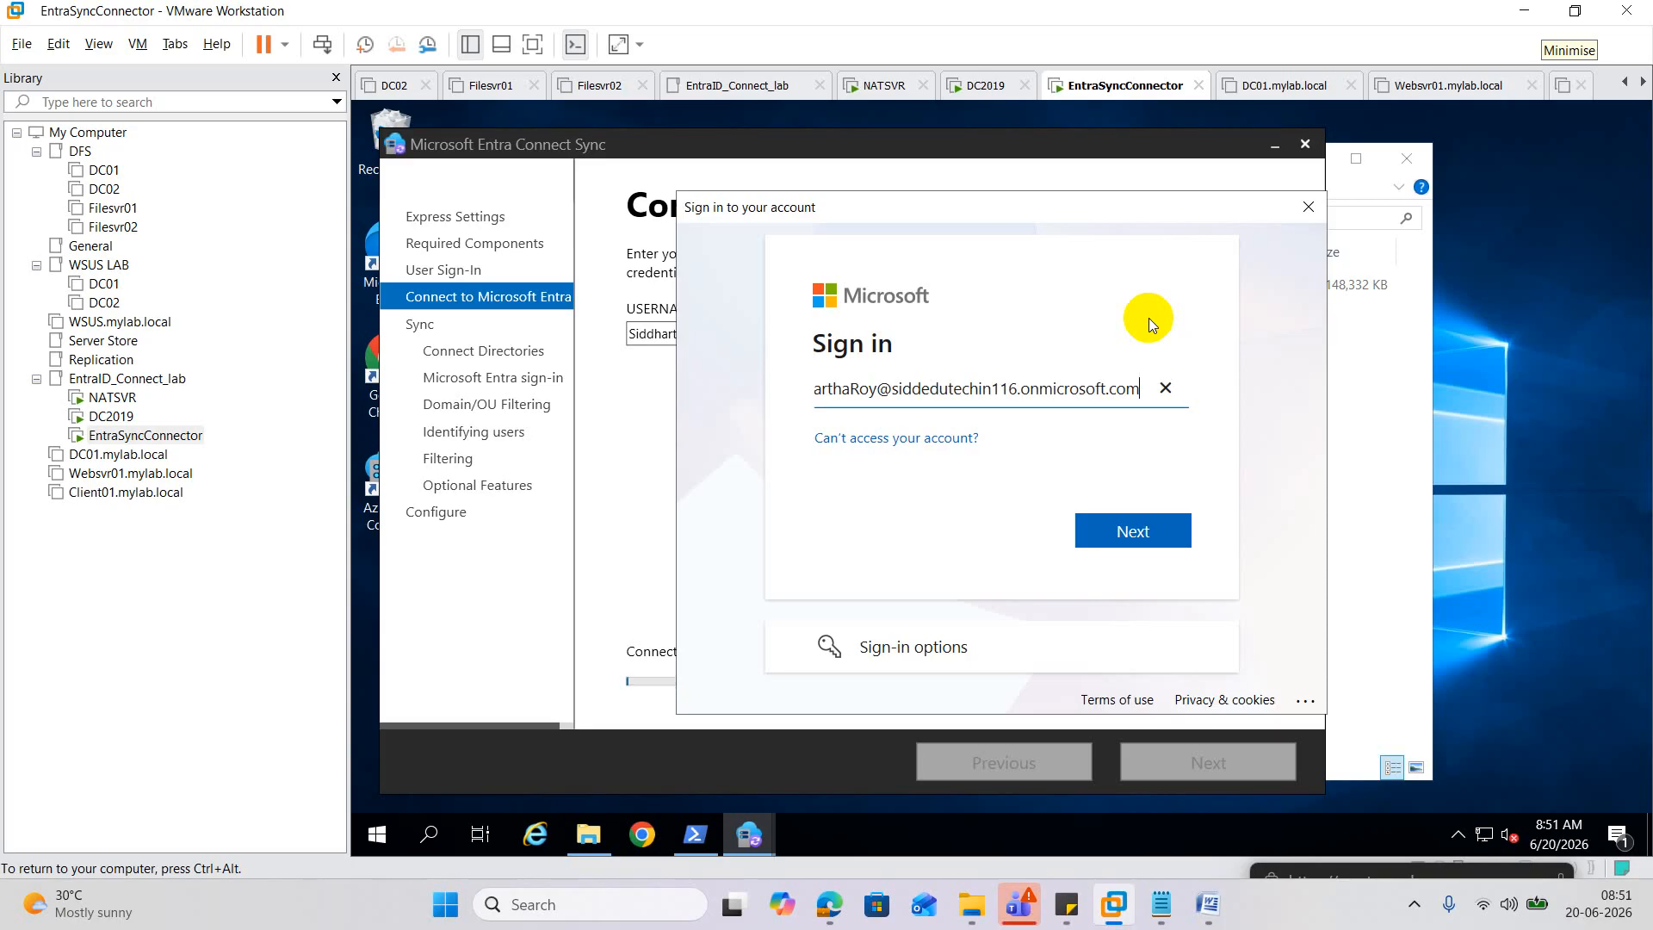
{"action": "left_click", "coordinate": [1124, 531]}
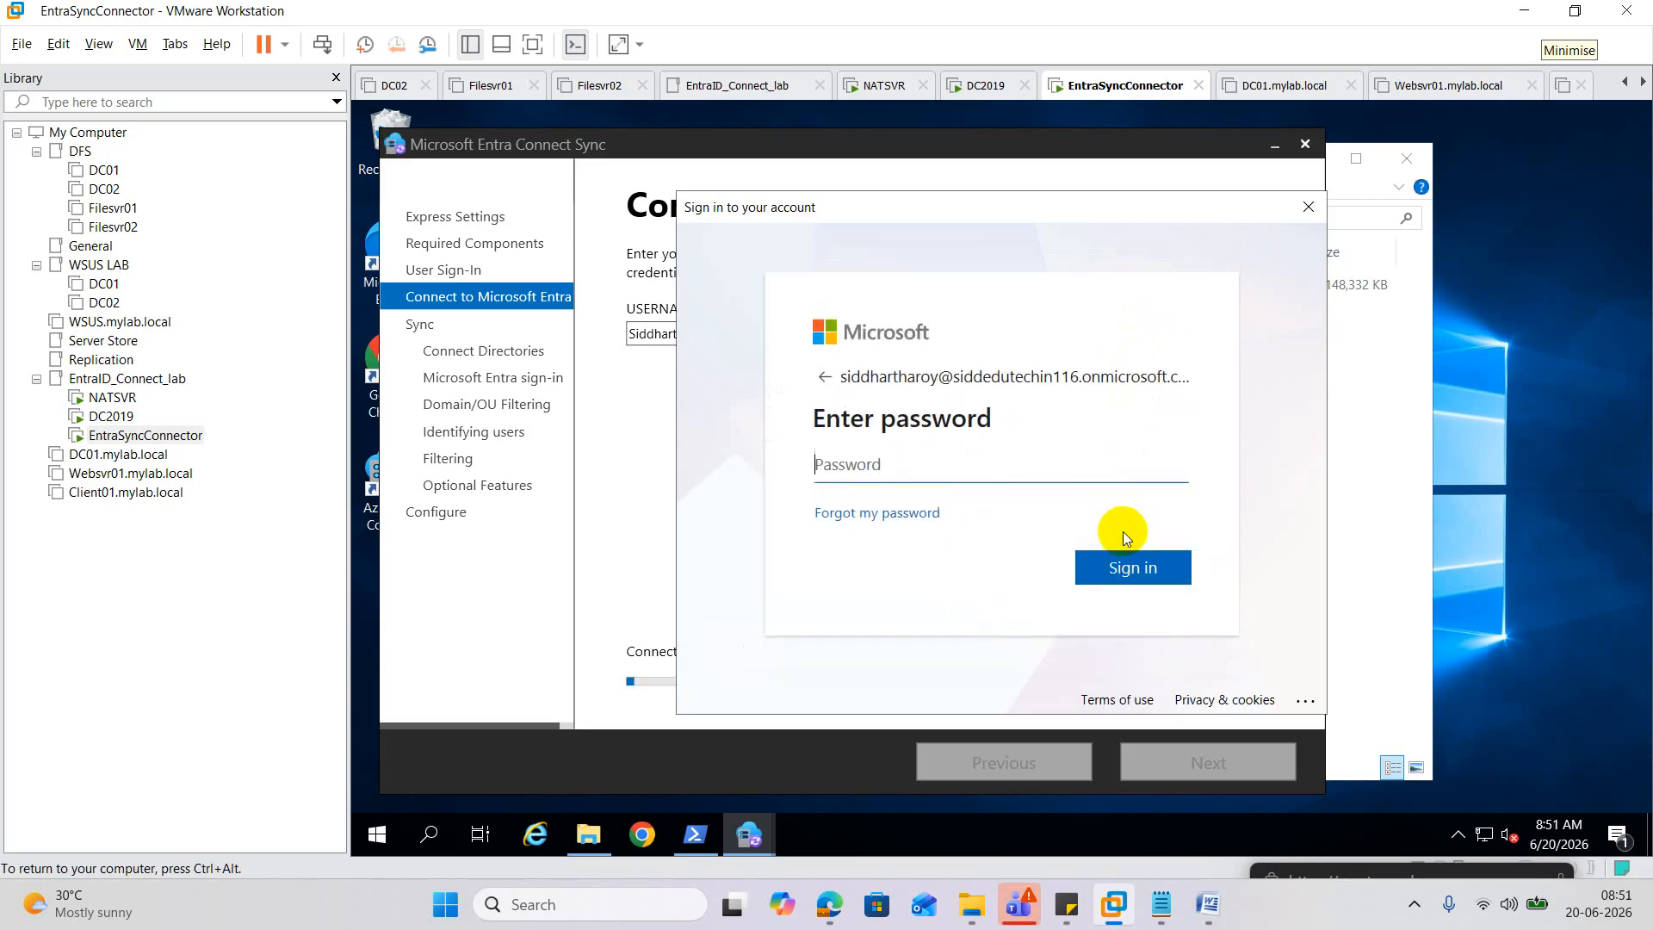
{"action": "type", "text": "••••••••••••"}
{"action": "left_click", "coordinate": [1143, 575]}
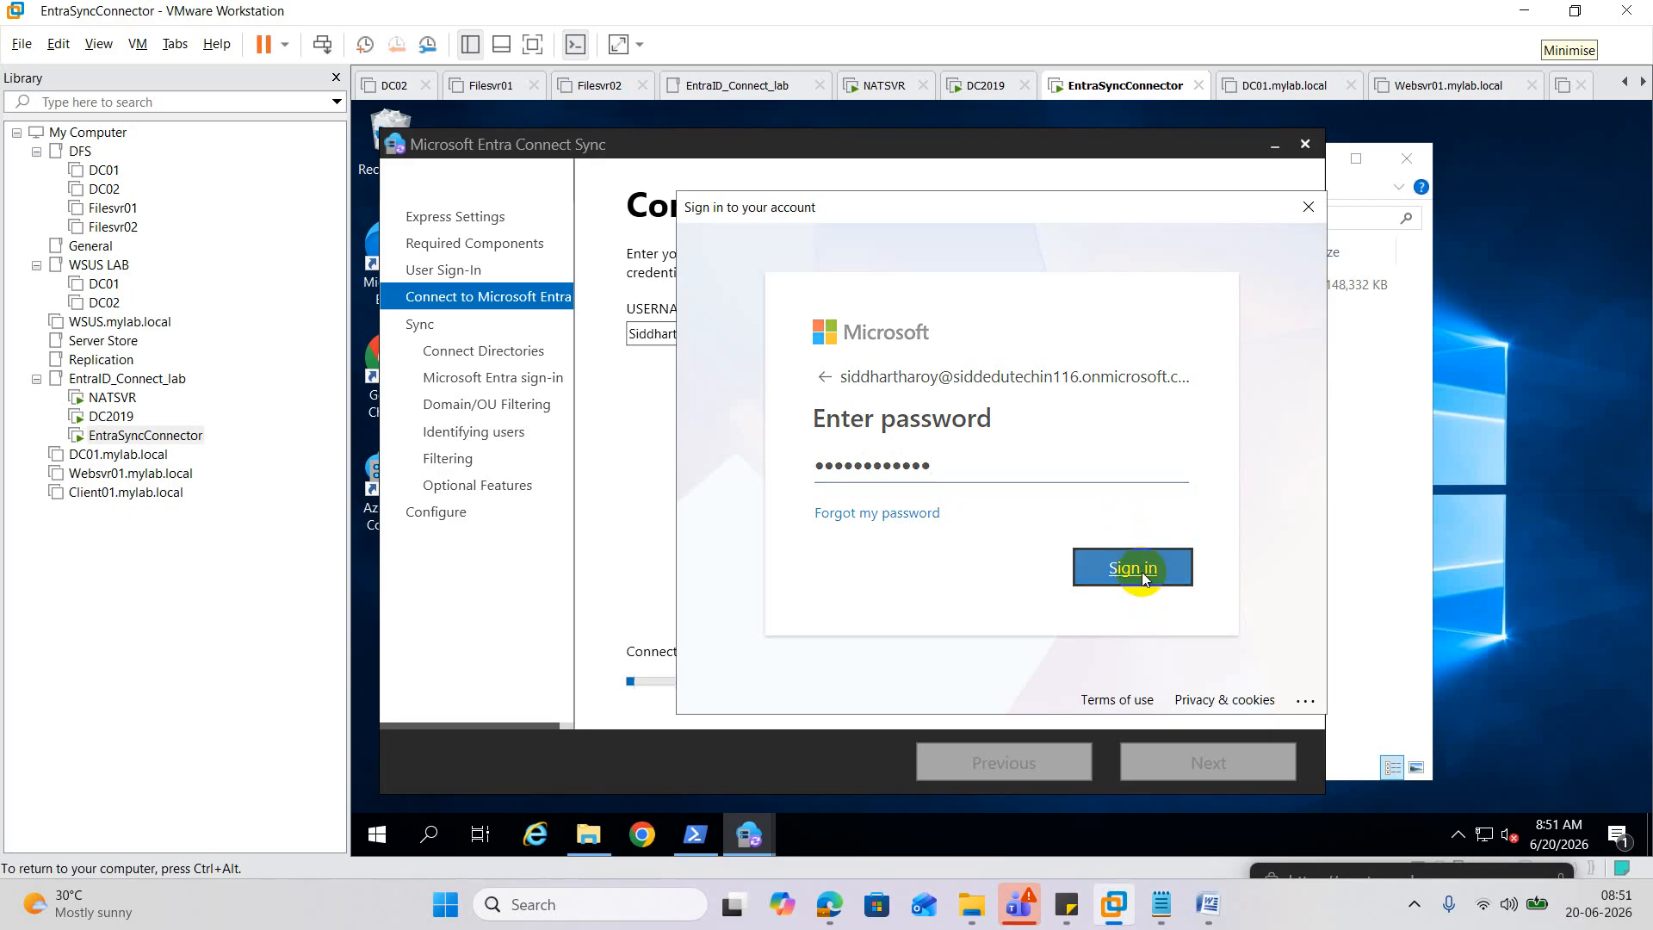
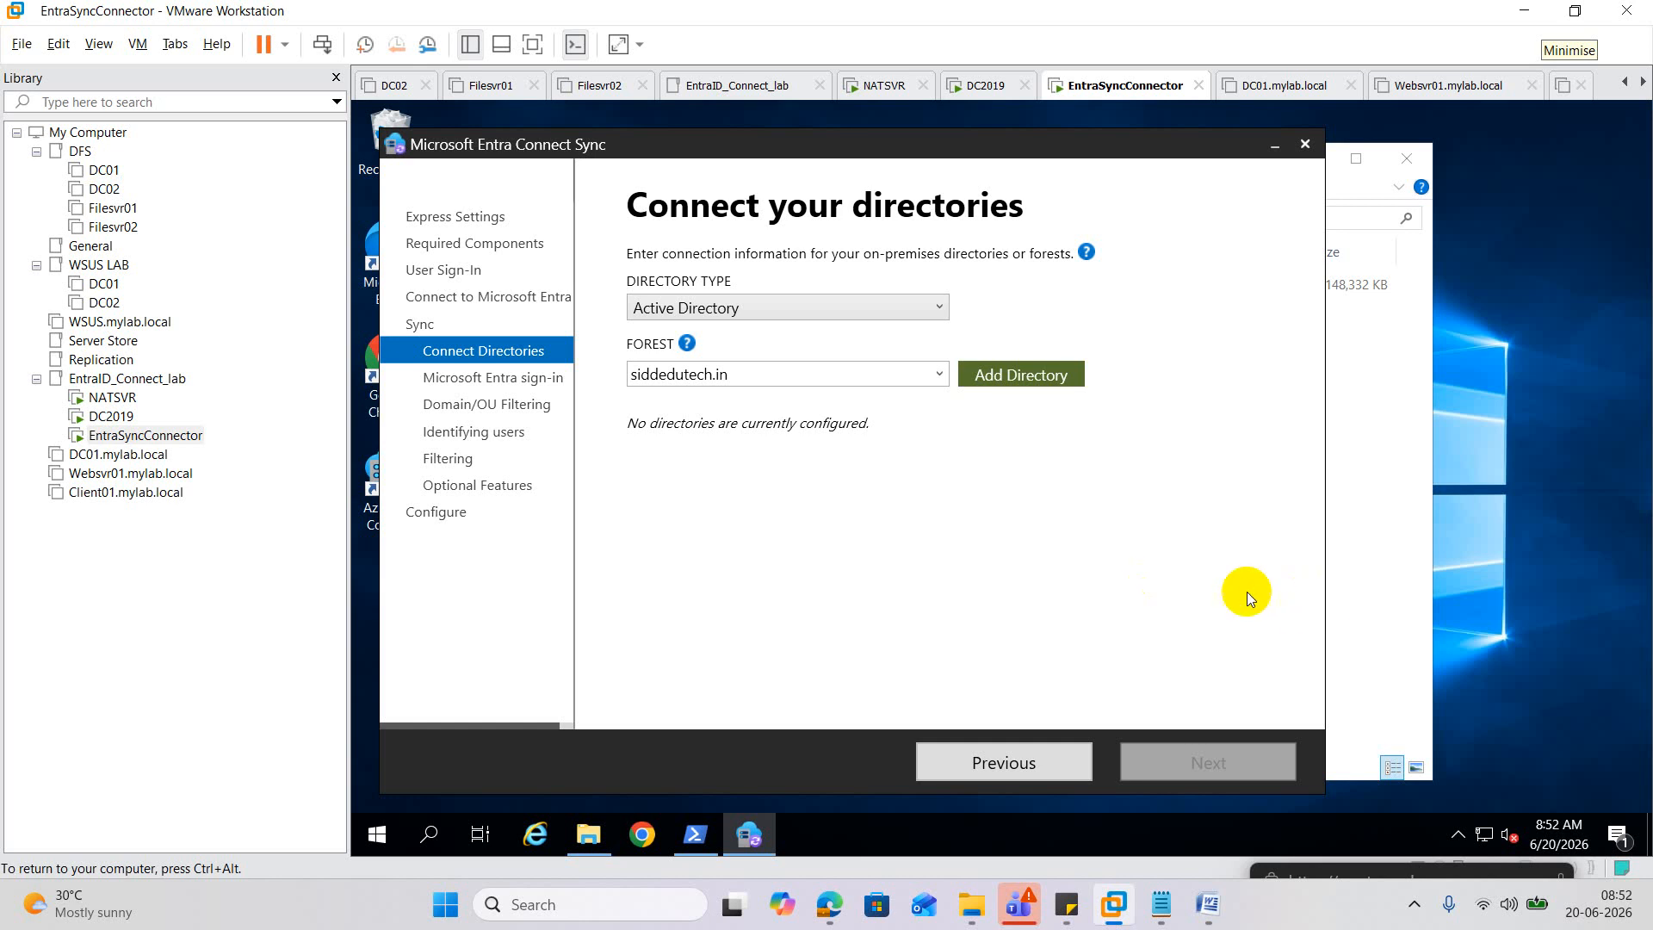
Add the siddedutech.in directory using the 'Use existing AD account' option, then switch to DC2019.
{"action": "left_click", "coordinate": [1019, 378]}
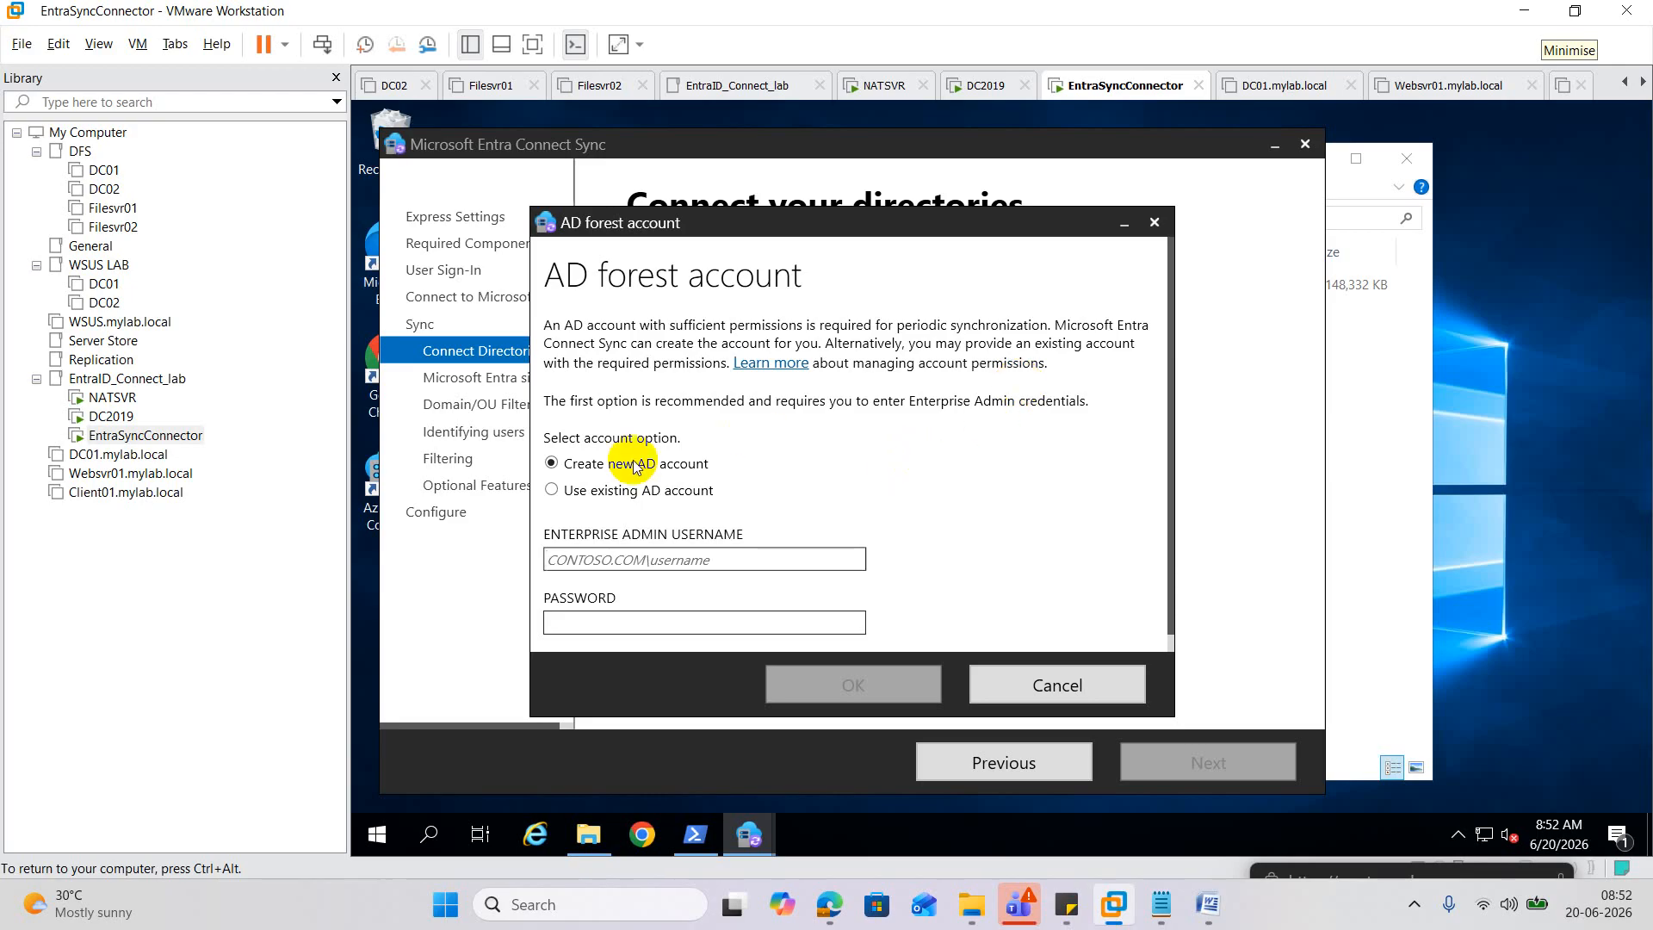
{"action": "left_click", "coordinate": [582, 502]}
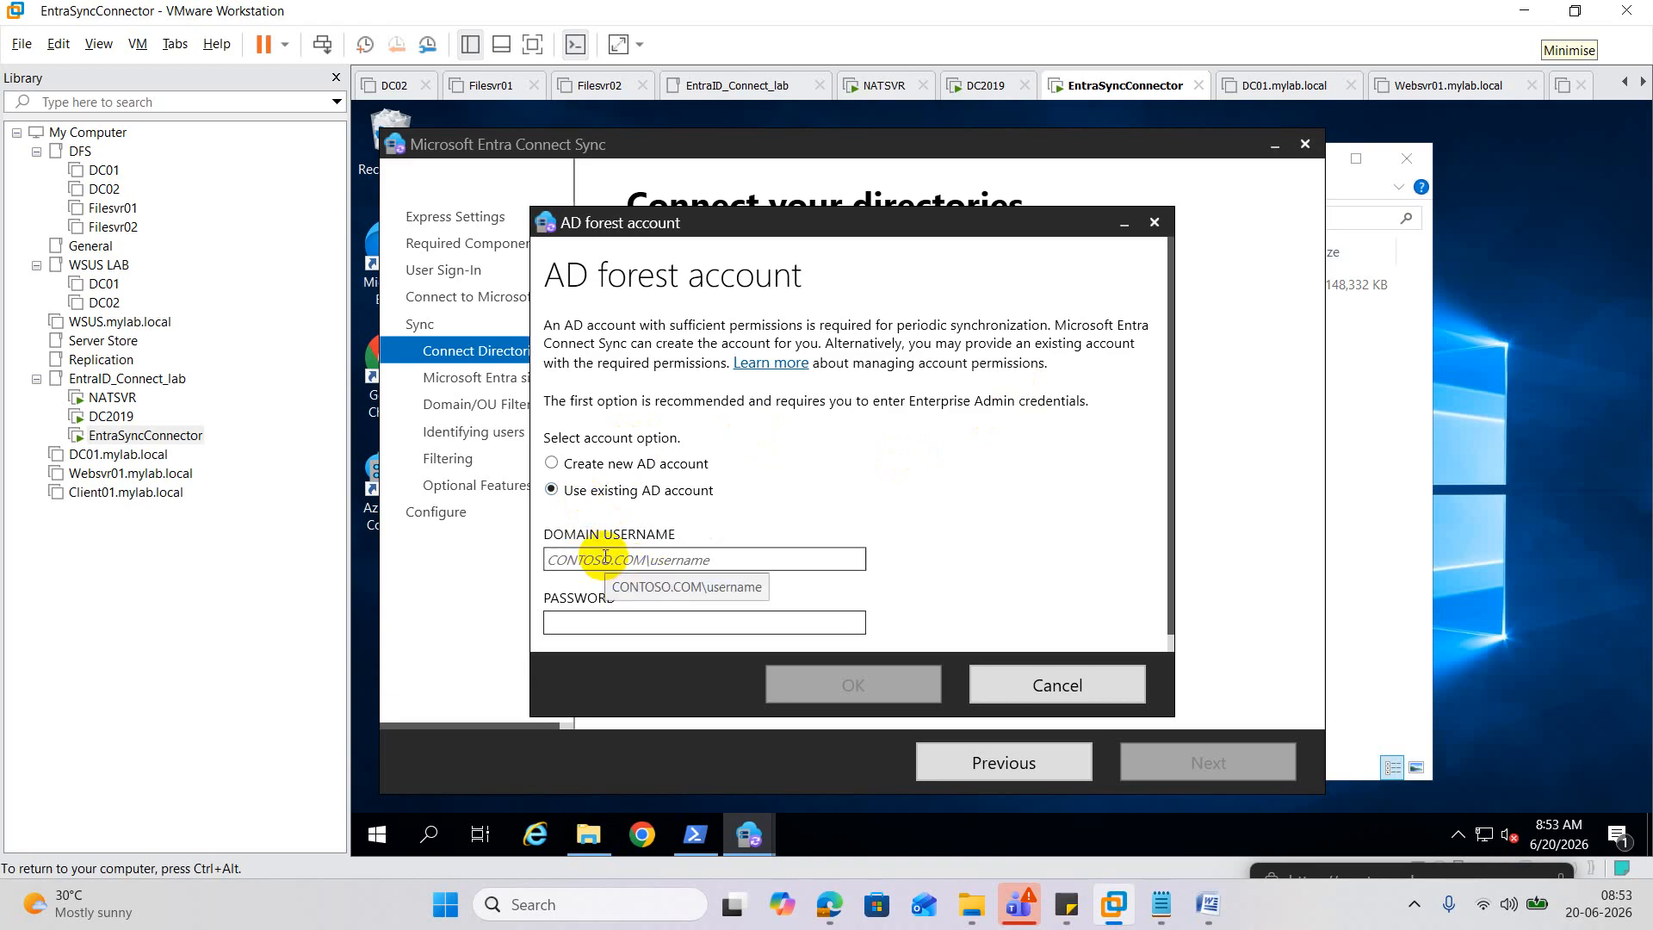
{"action": "left_click", "coordinate": [111, 416]}
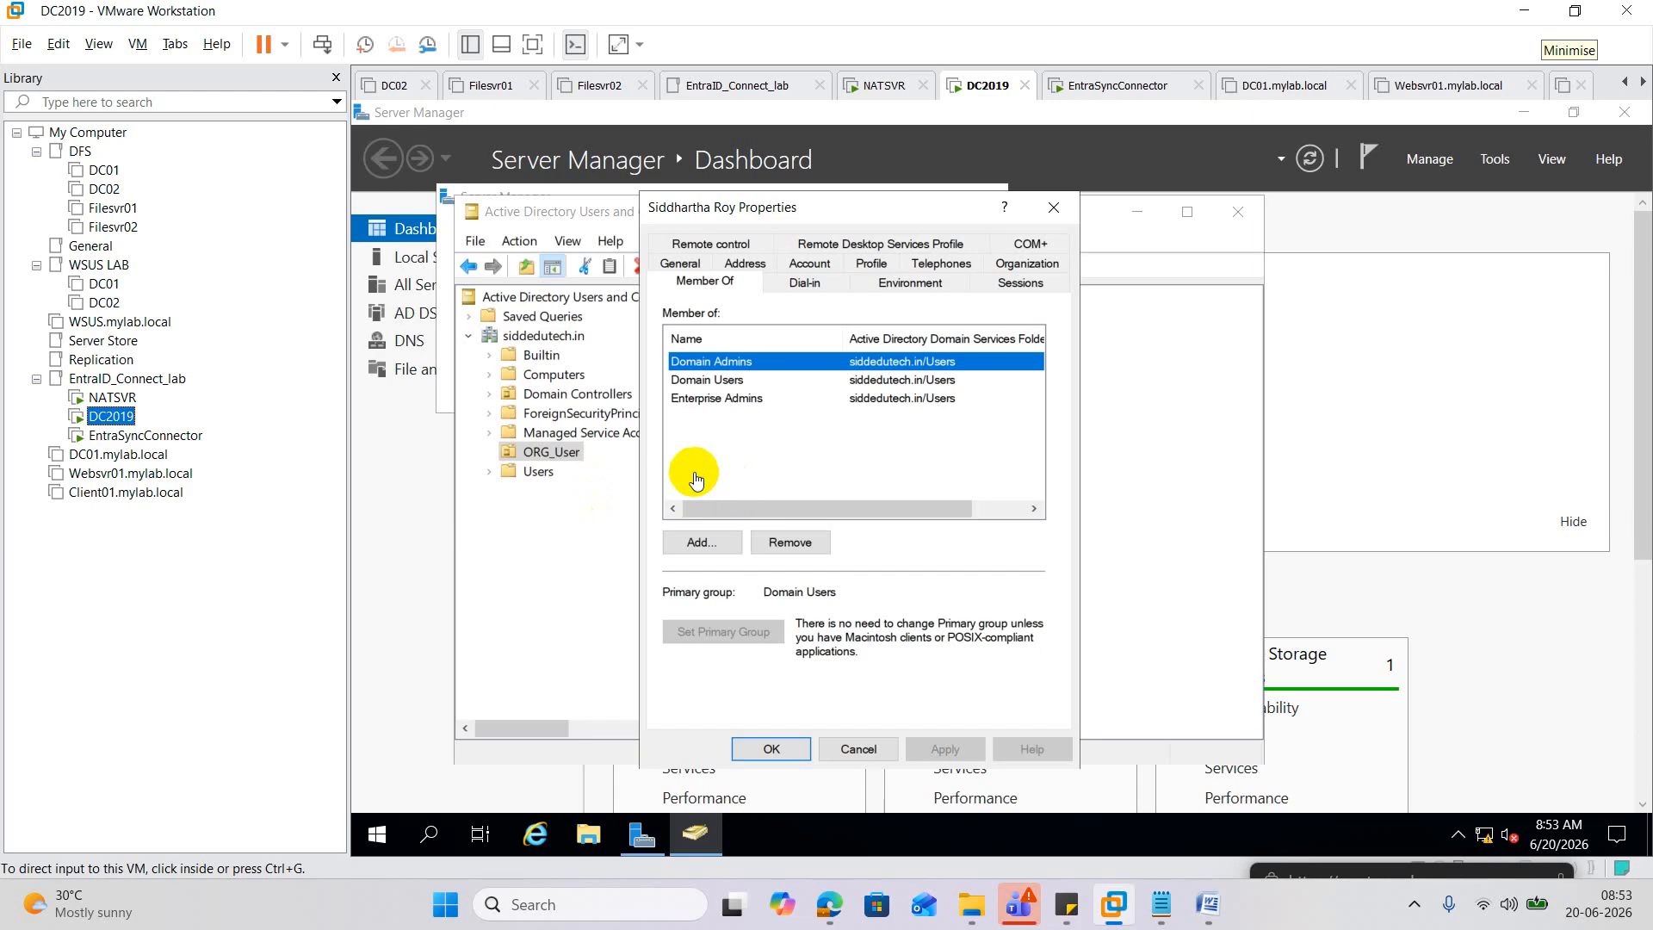
On DC2019, check the user's pre-Windows 2000 logon name and its SIDDEDUTECH domain prefix.
{"action": "left_click", "coordinate": [1054, 208]}
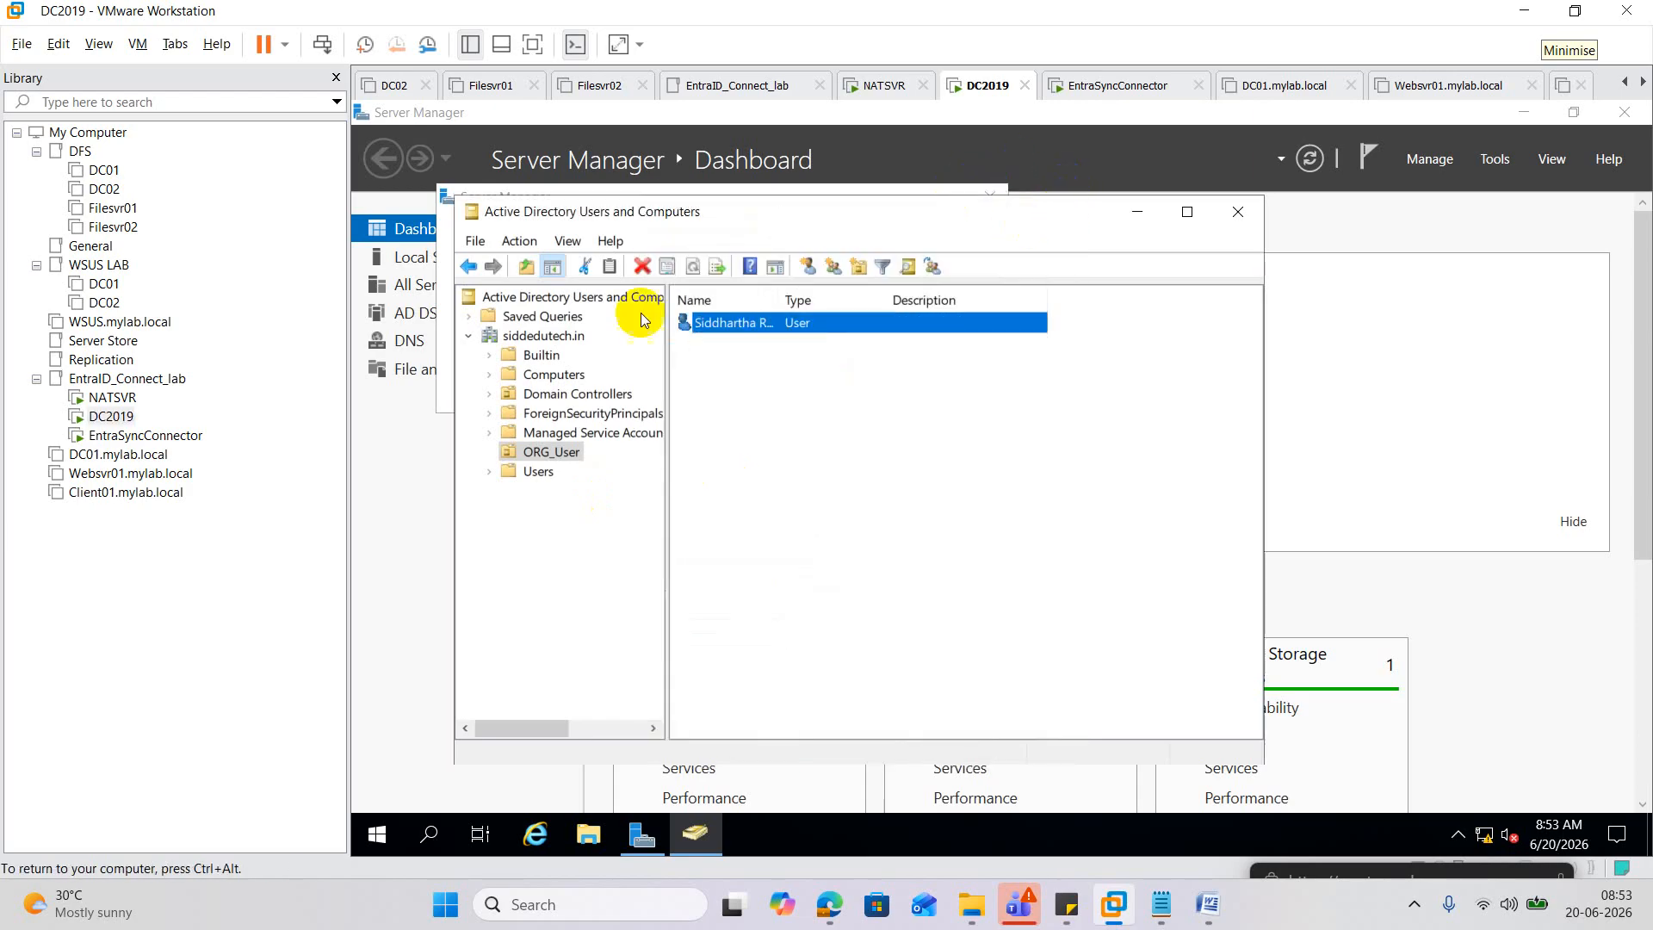
{"action": "double_click", "coordinate": [738, 322]}
{"action": "left_click", "coordinate": [809, 282]}
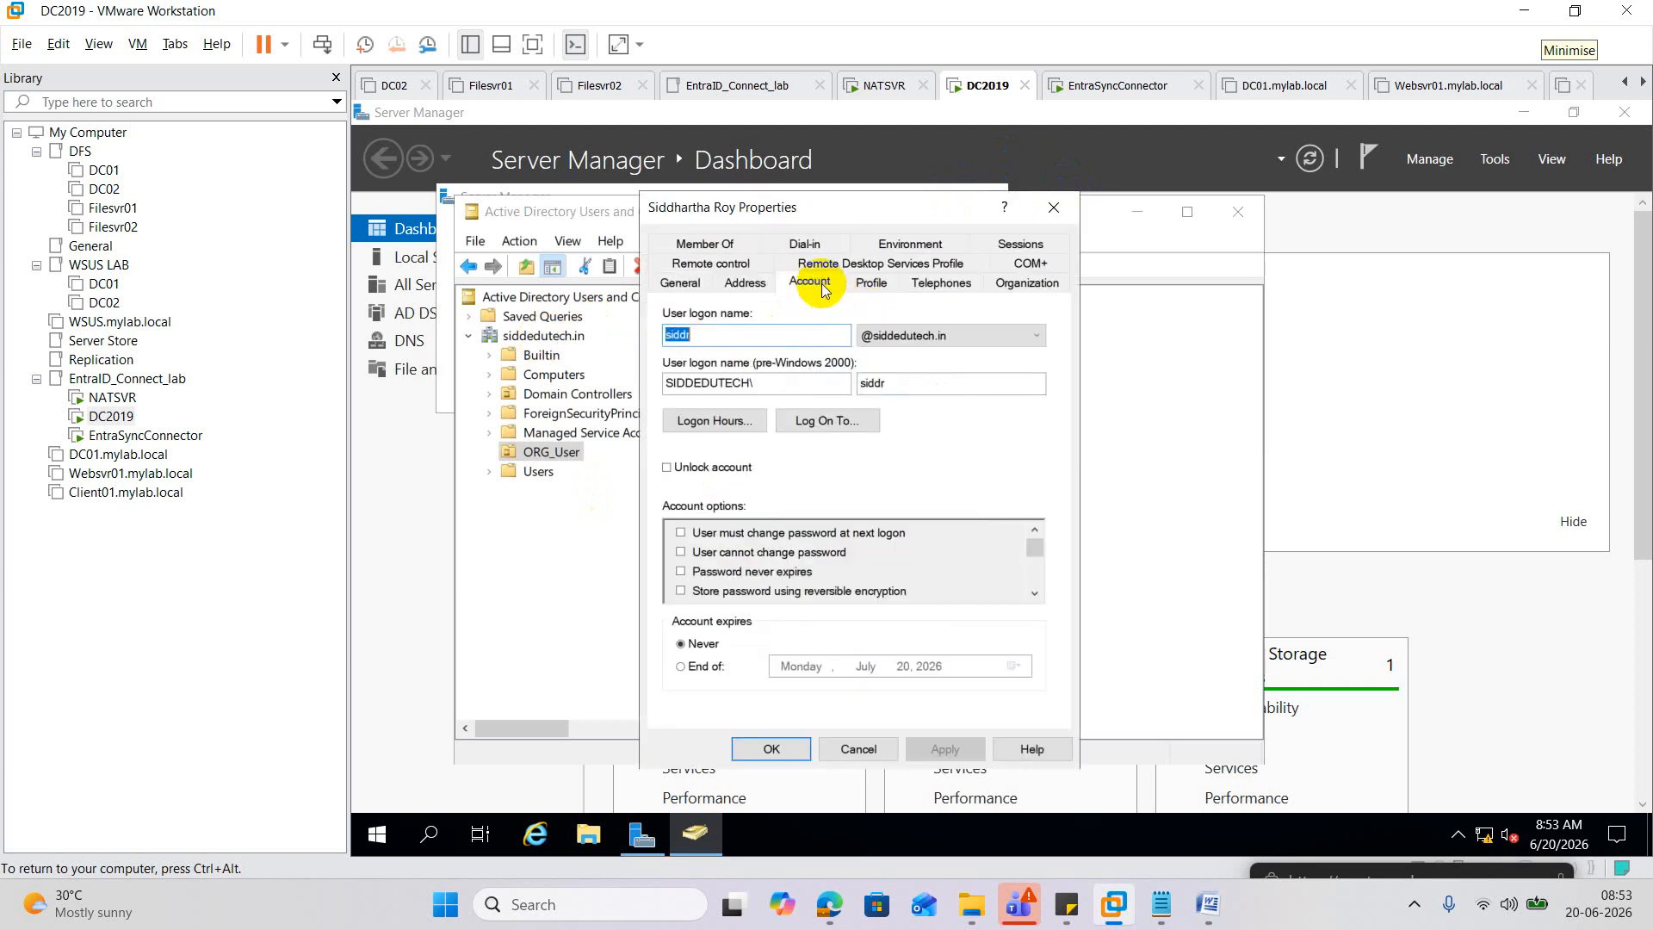
{"action": "left_click_drag", "start_coordinate": [796, 383], "coordinate": [515, 385]}
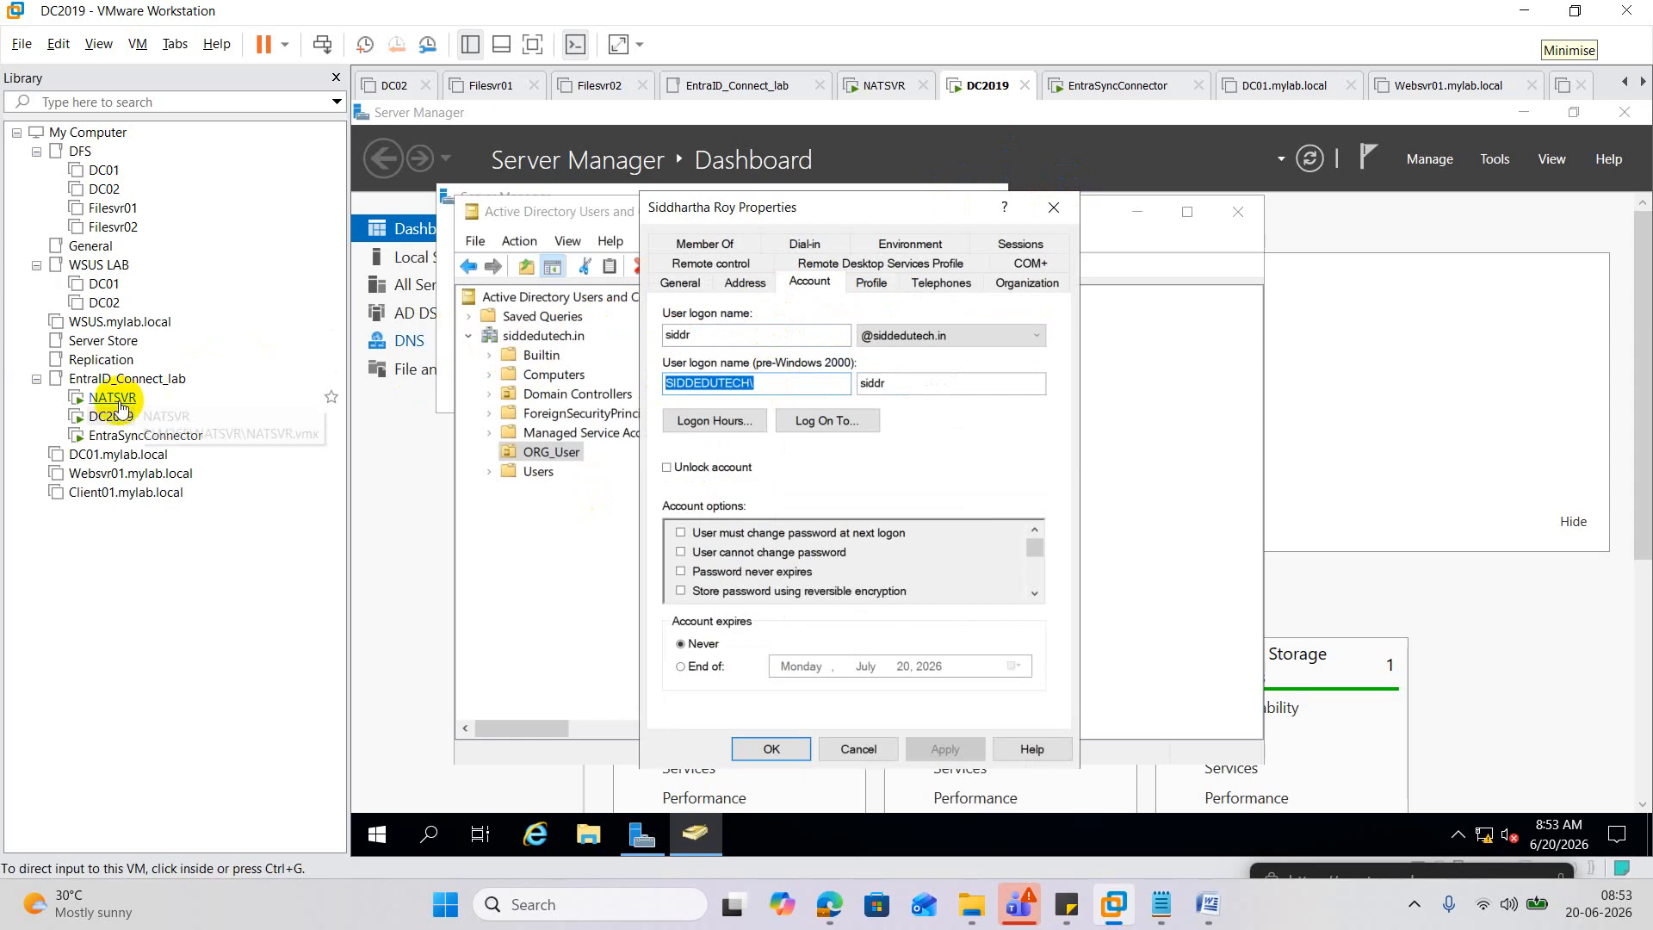
In the connector VM, submit SIDDEDUTECH\ plus the user's logon name and the account password.
{"action": "left_click", "coordinate": [114, 435]}
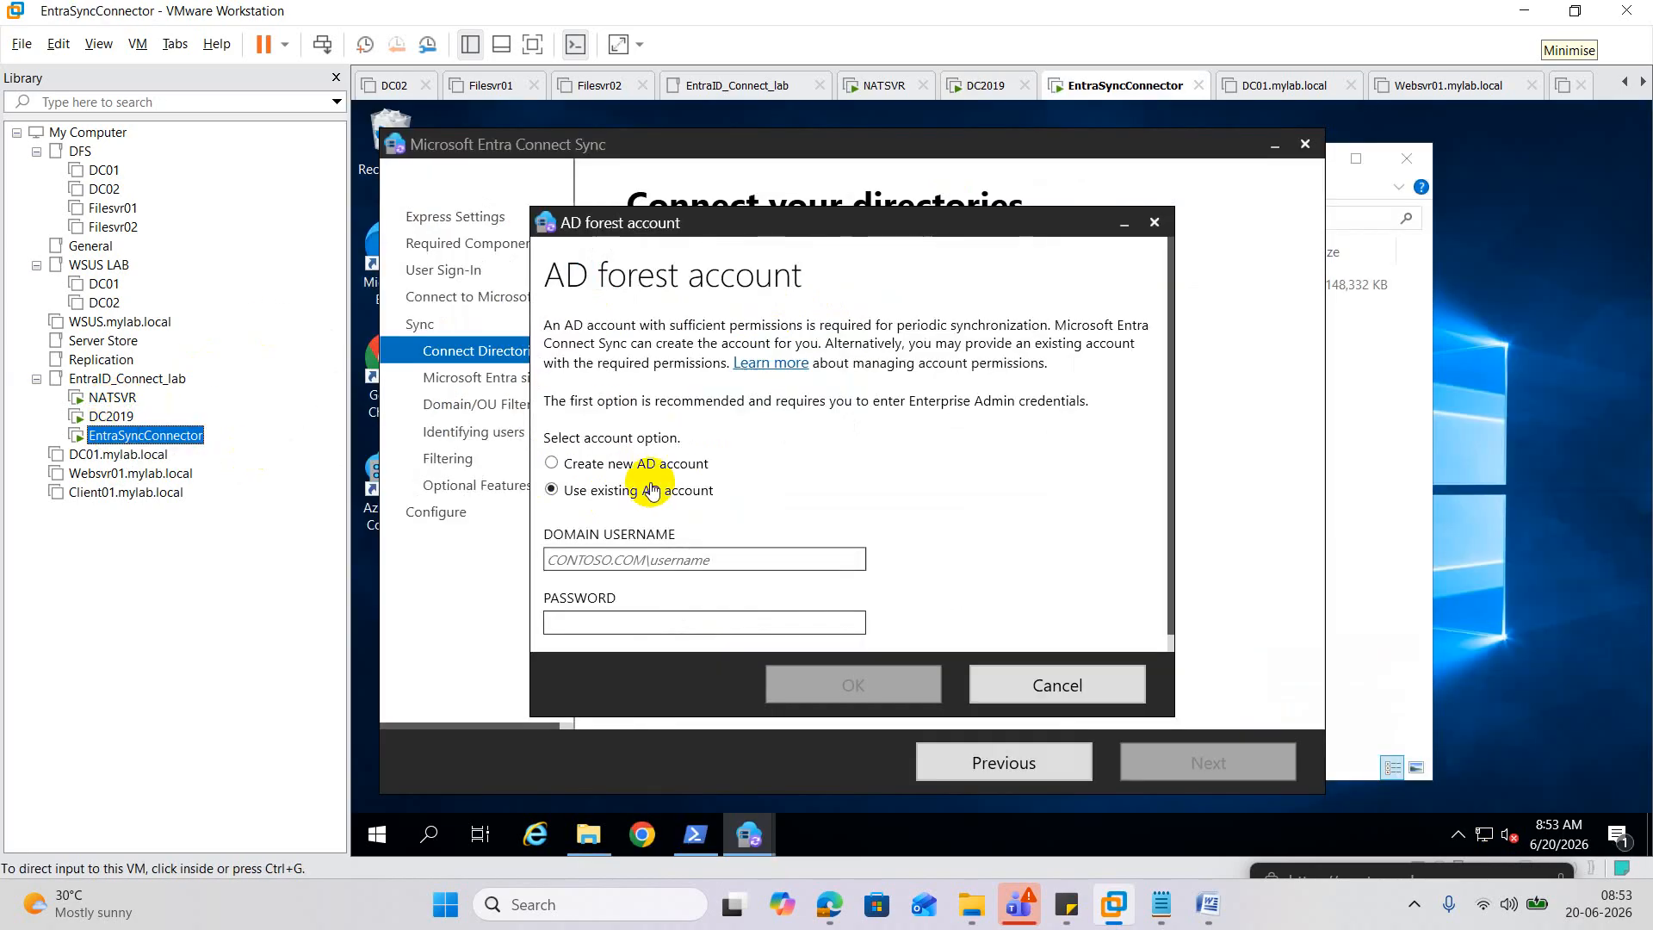
{"action": "left_click", "coordinate": [650, 562]}
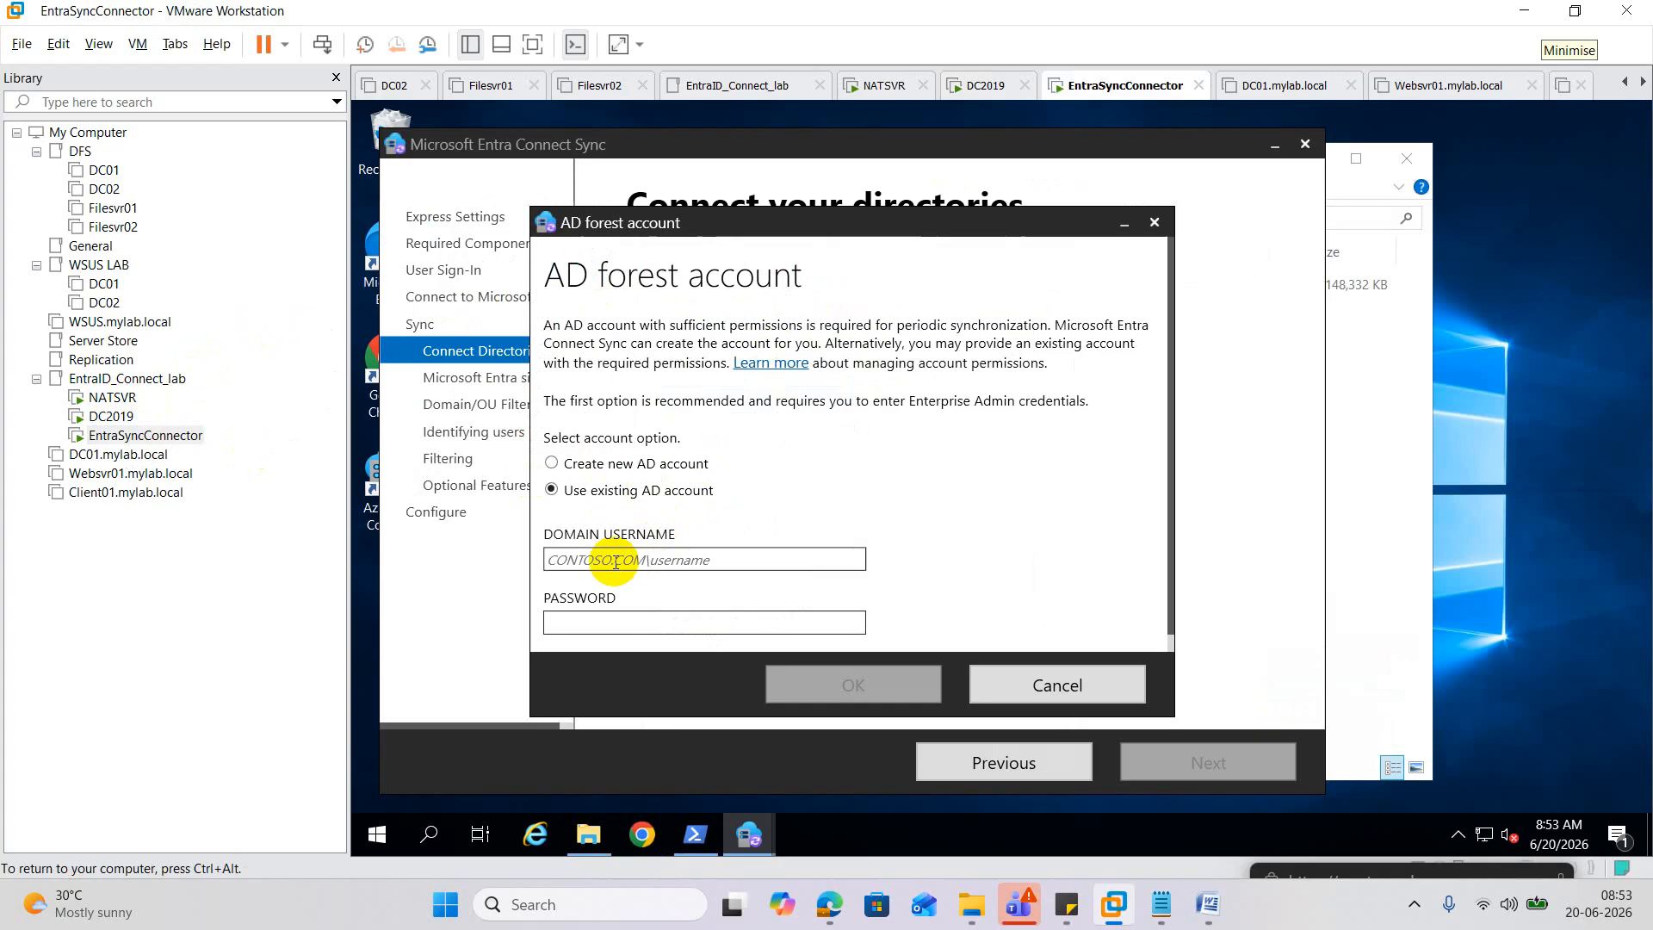
{"action": "type", "text": "SIDDEDUTECH\\"}
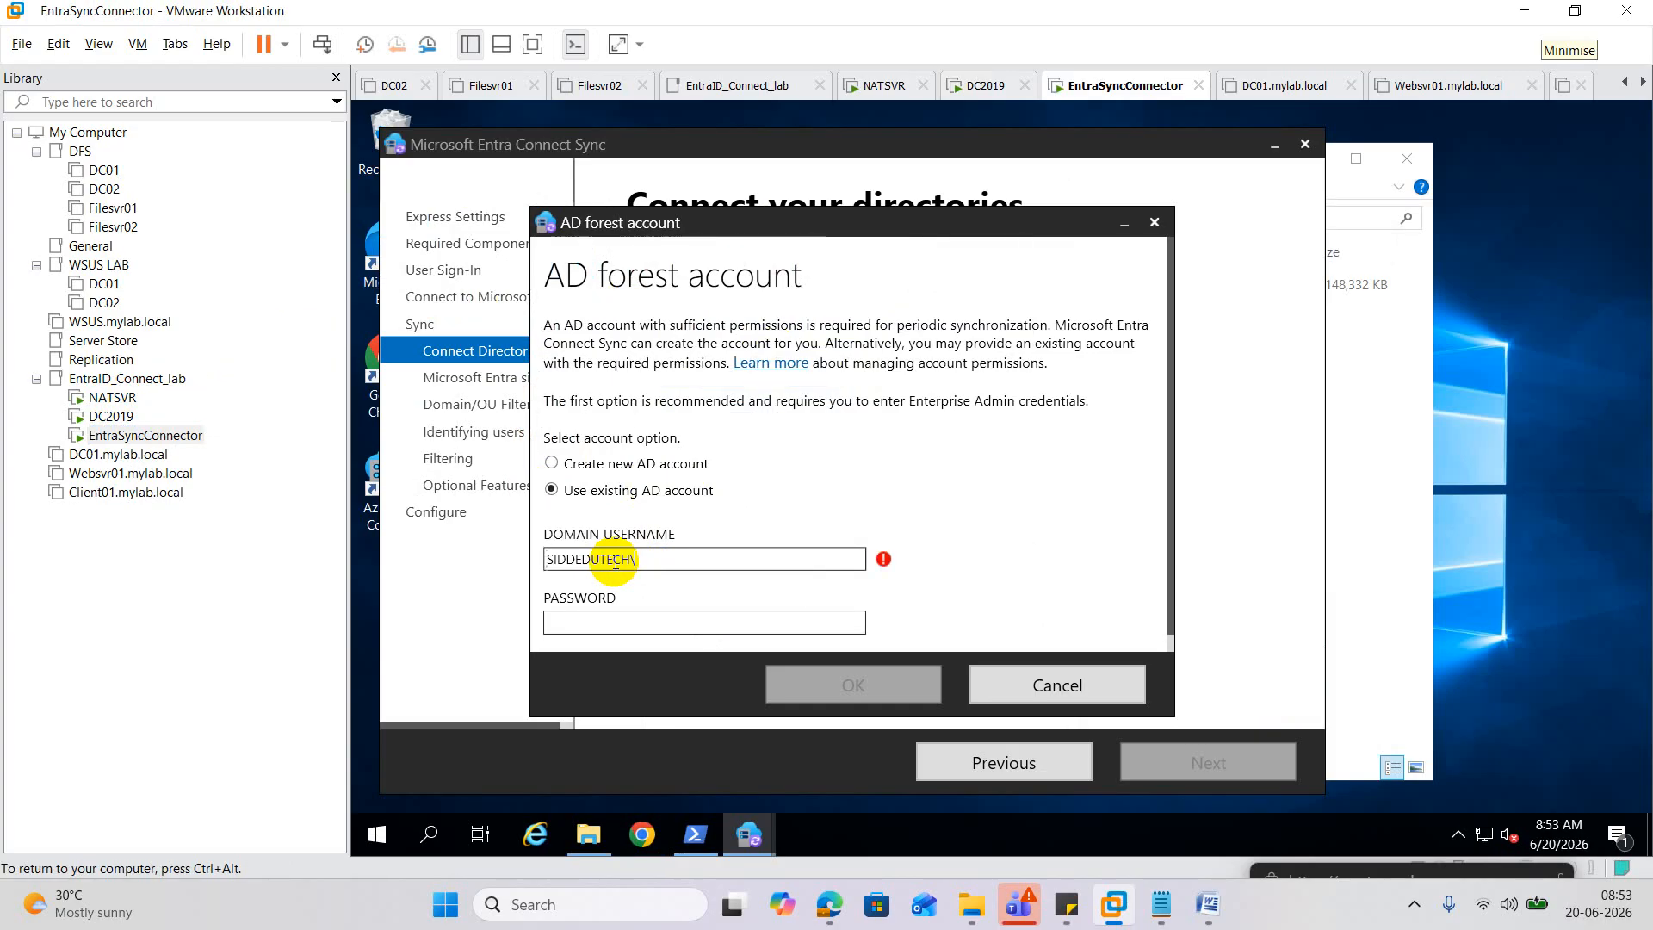
{"action": "left_click", "coordinate": [133, 422]}
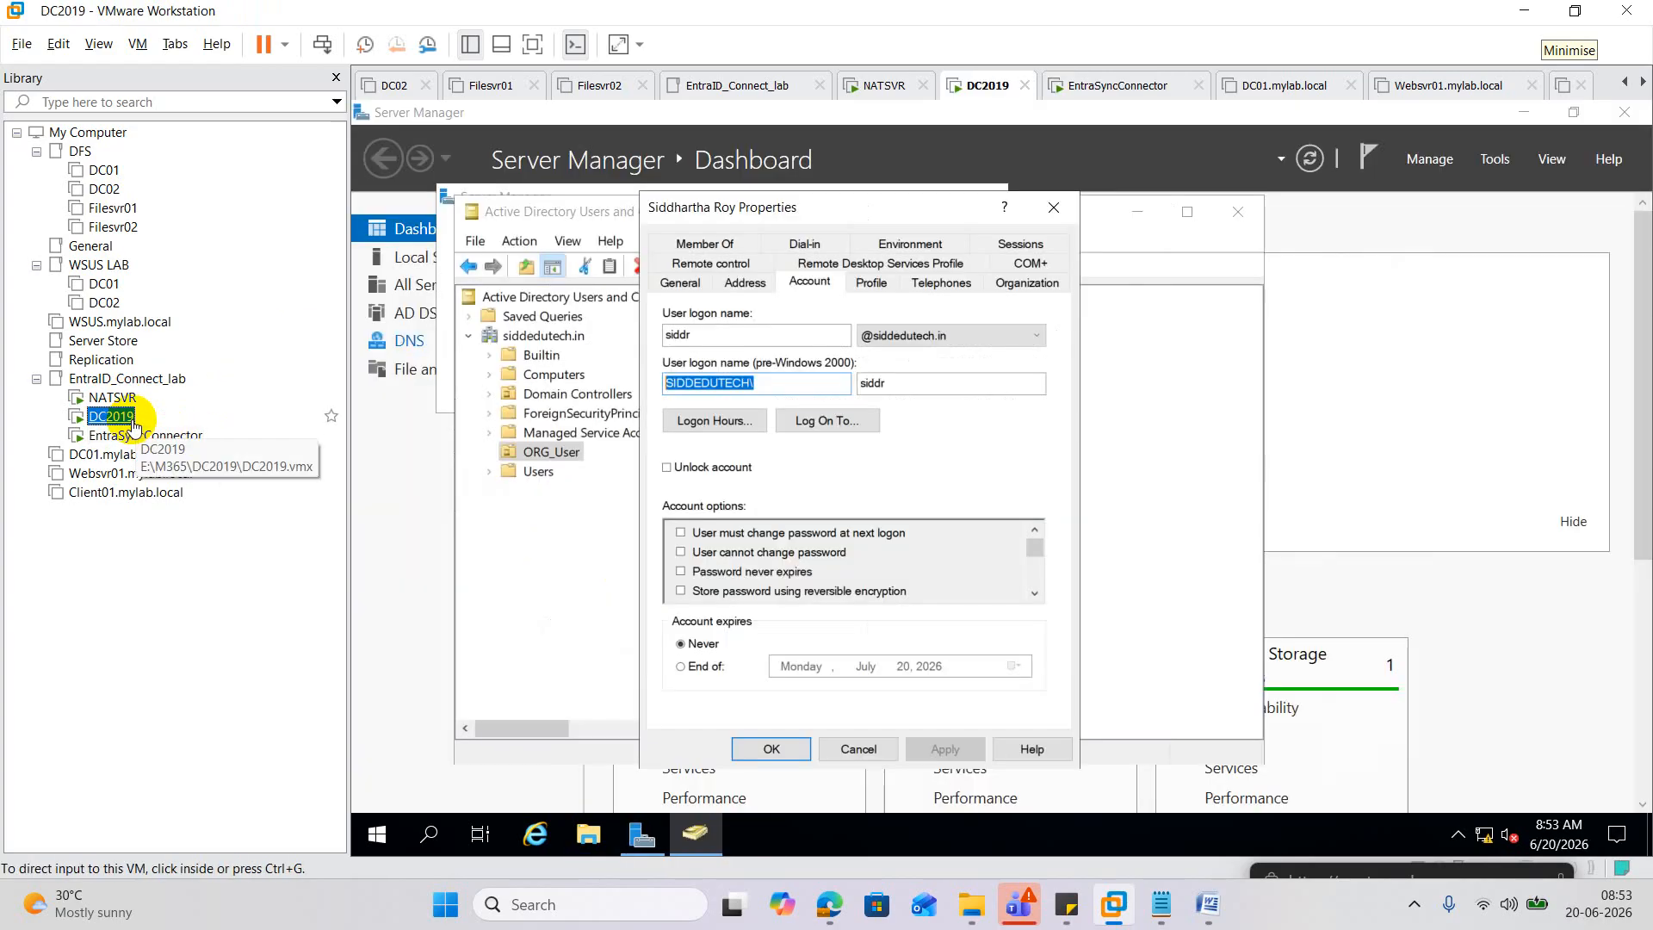
{"action": "left_click", "coordinate": [133, 435]}
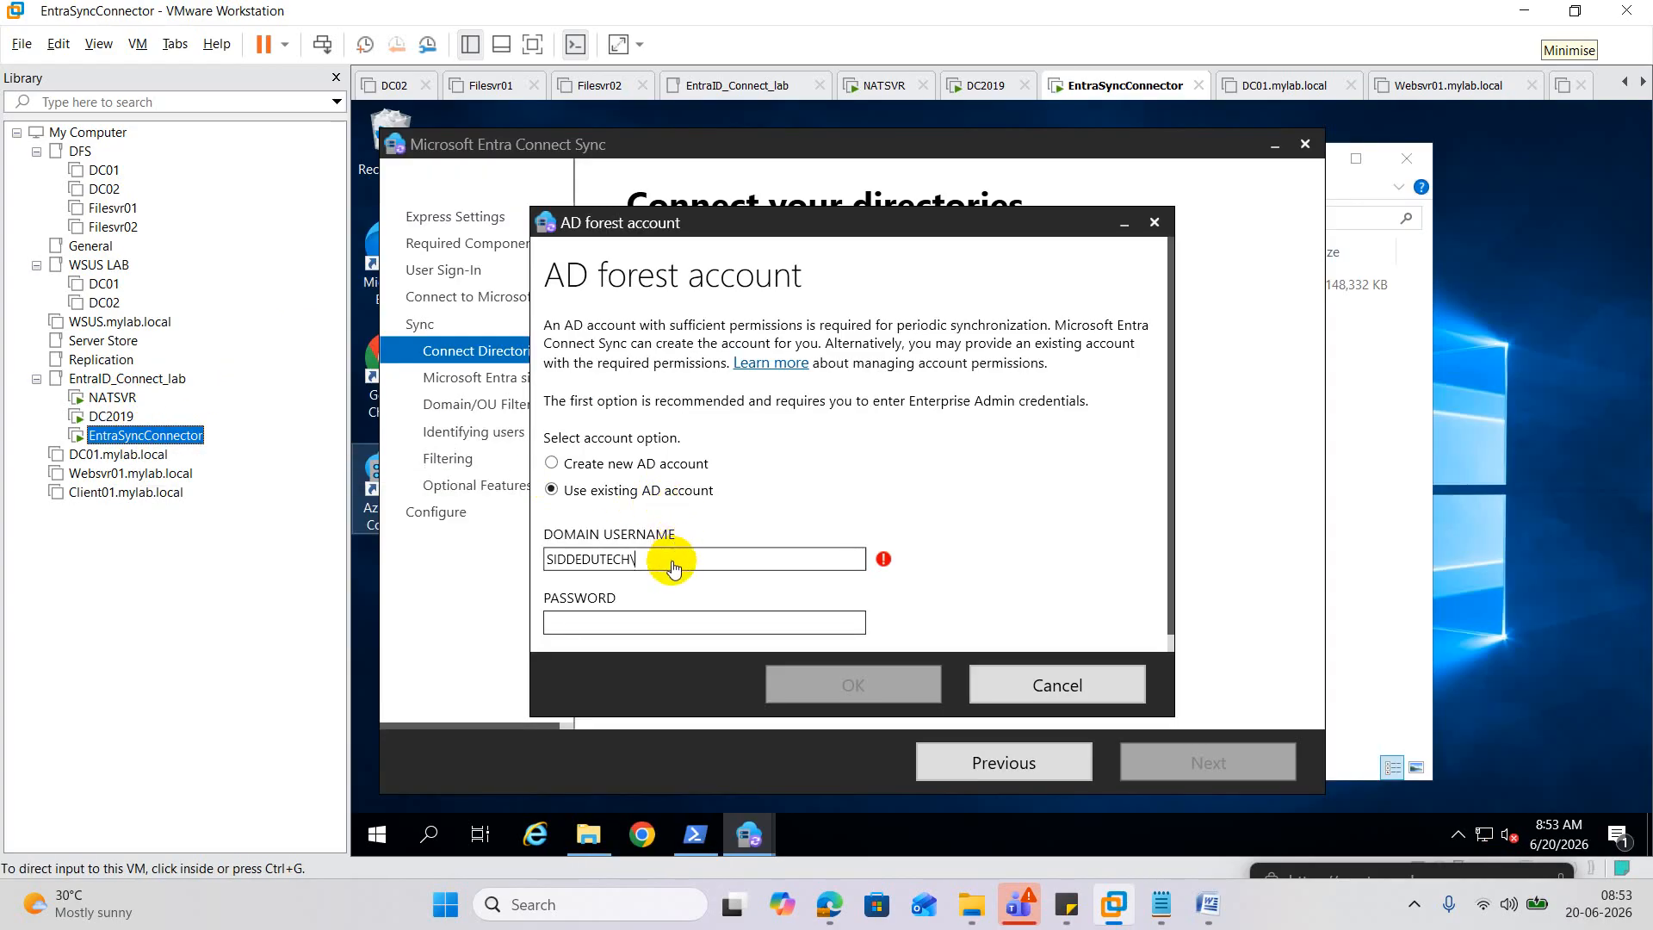
{"action": "left_click", "coordinate": [673, 560]}
{"action": "type", "text": "siddr"}
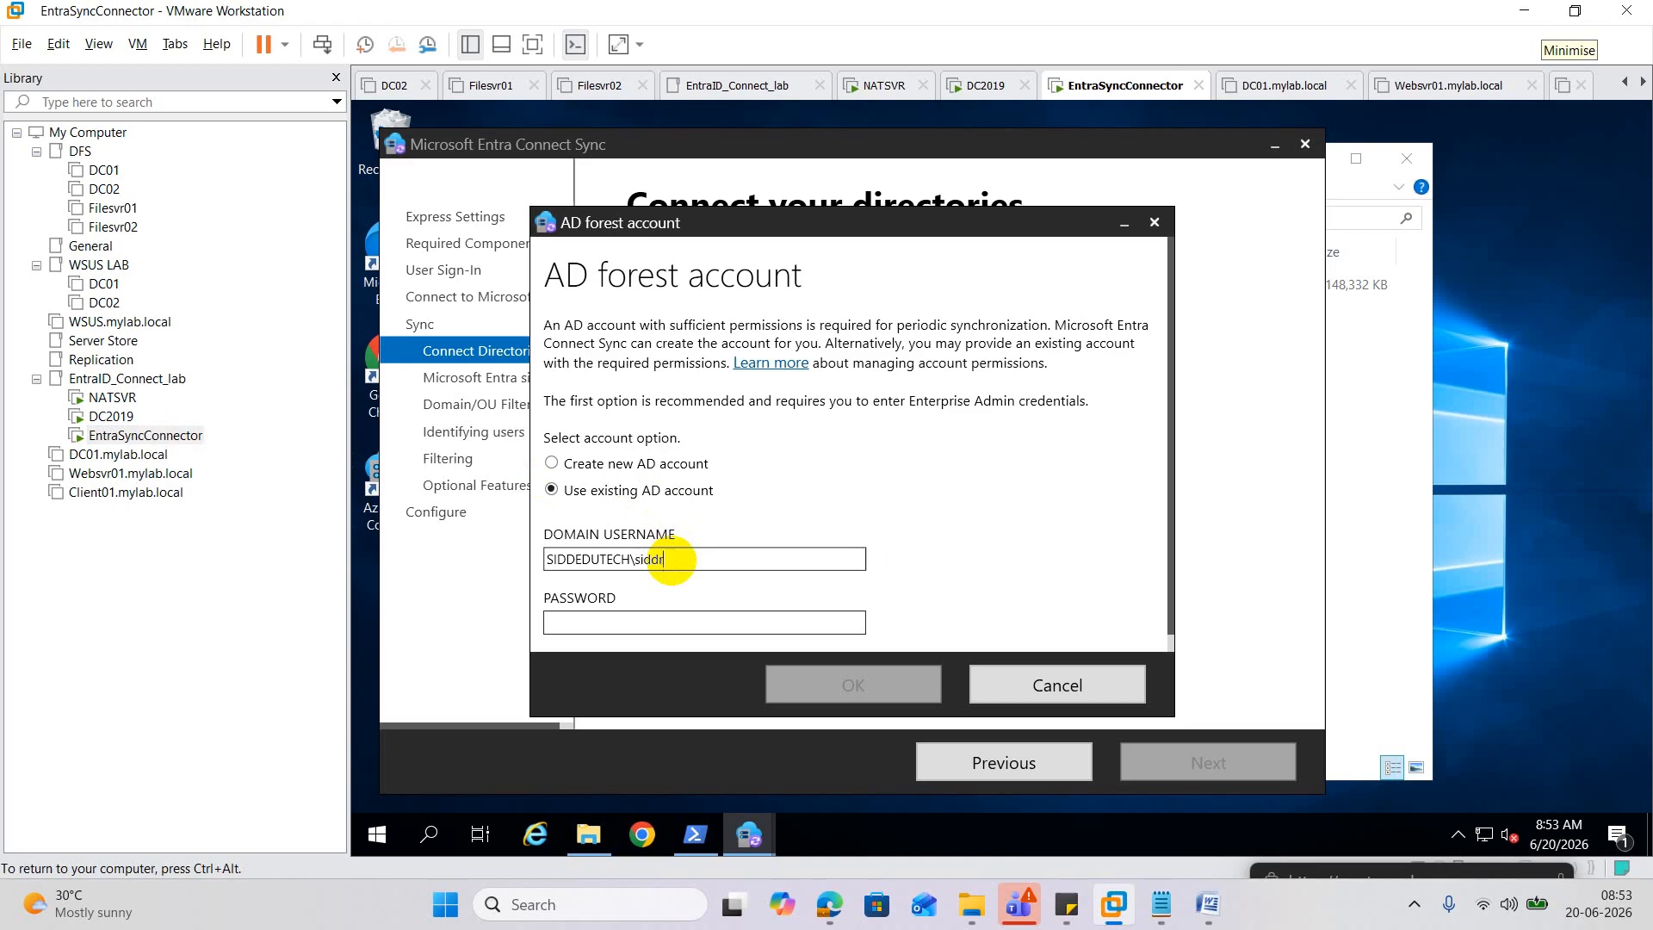
{"action": "left_click", "coordinate": [658, 620]}
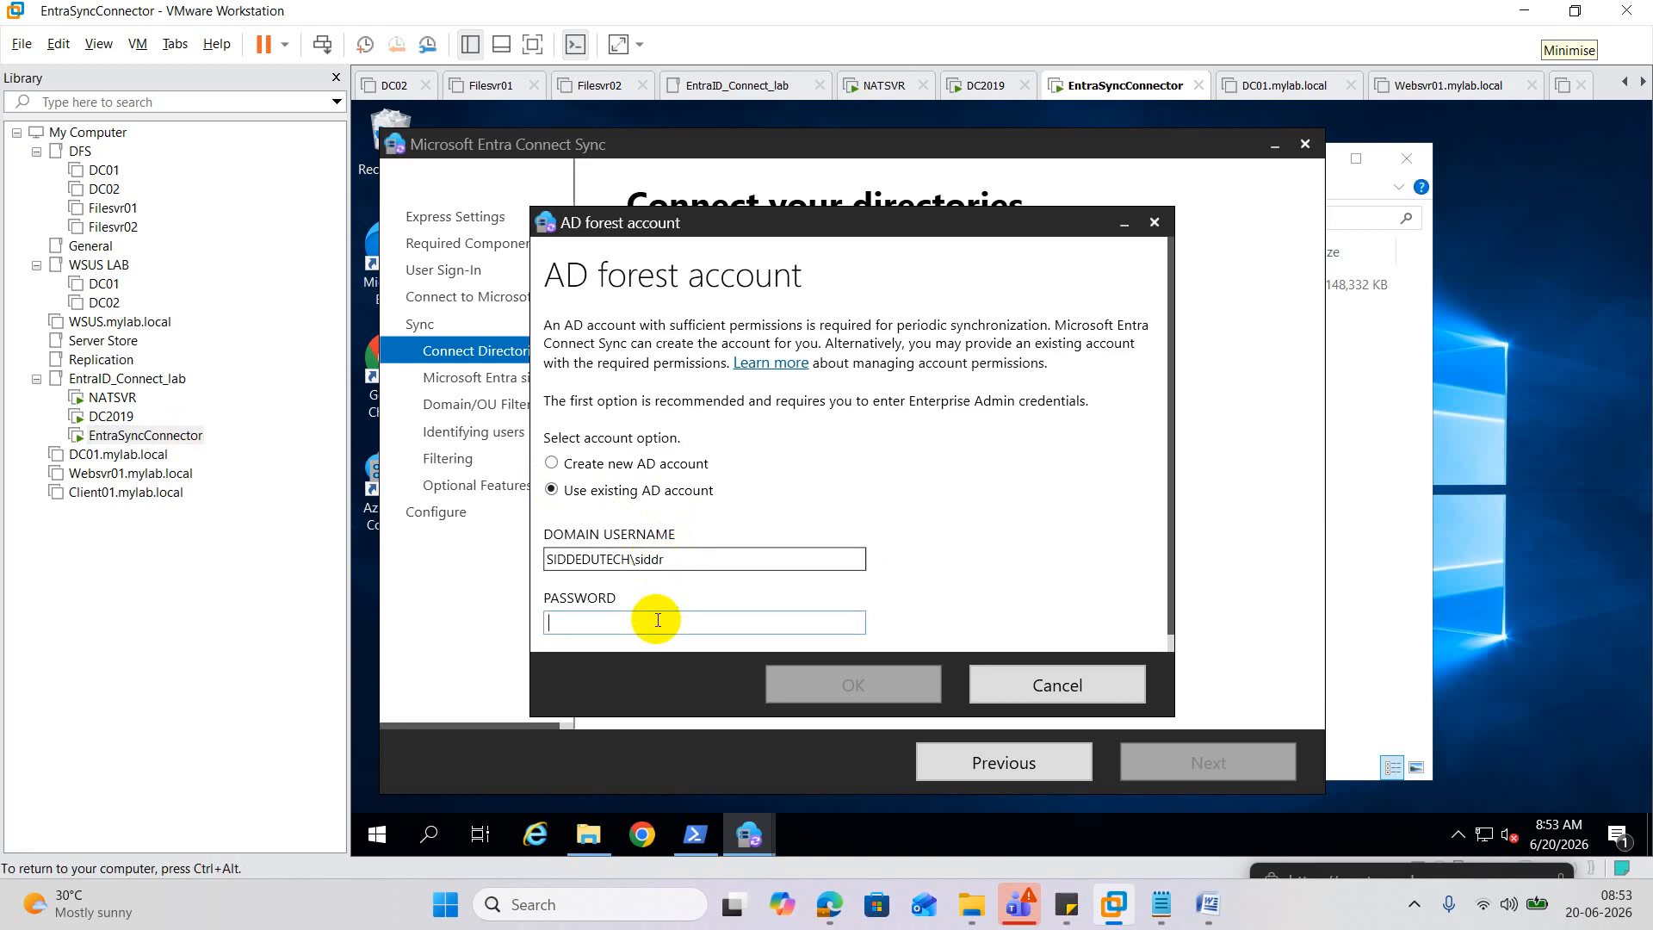
{"action": "type", "text": "••••••••"}
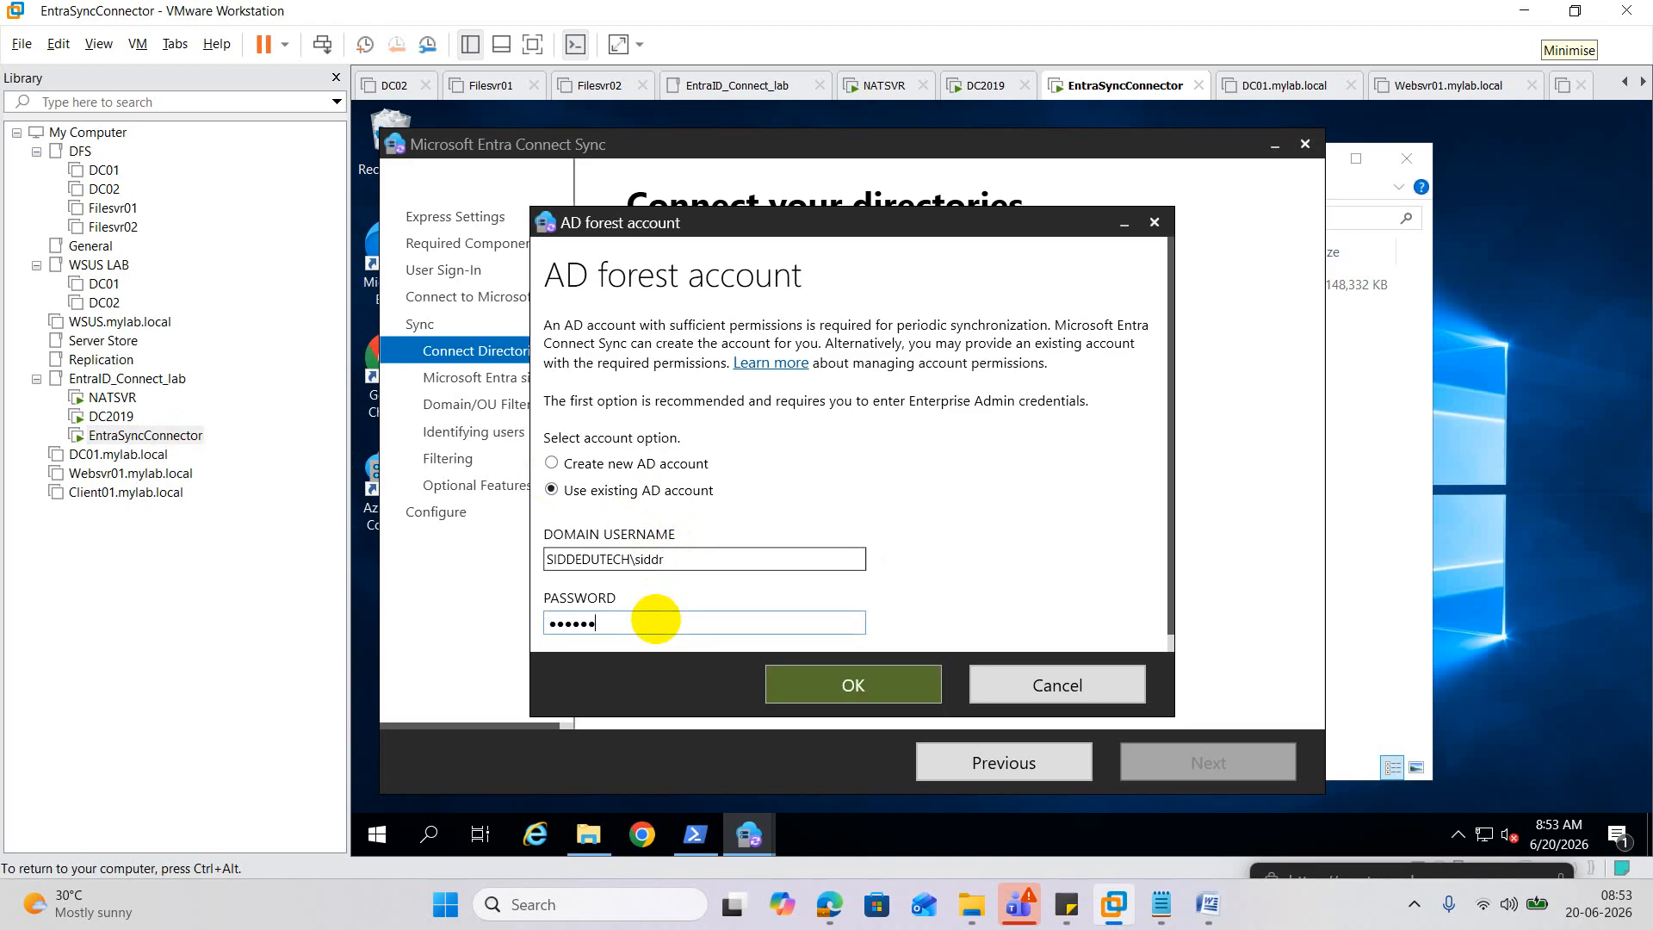
{"action": "type", "text": "••••"}
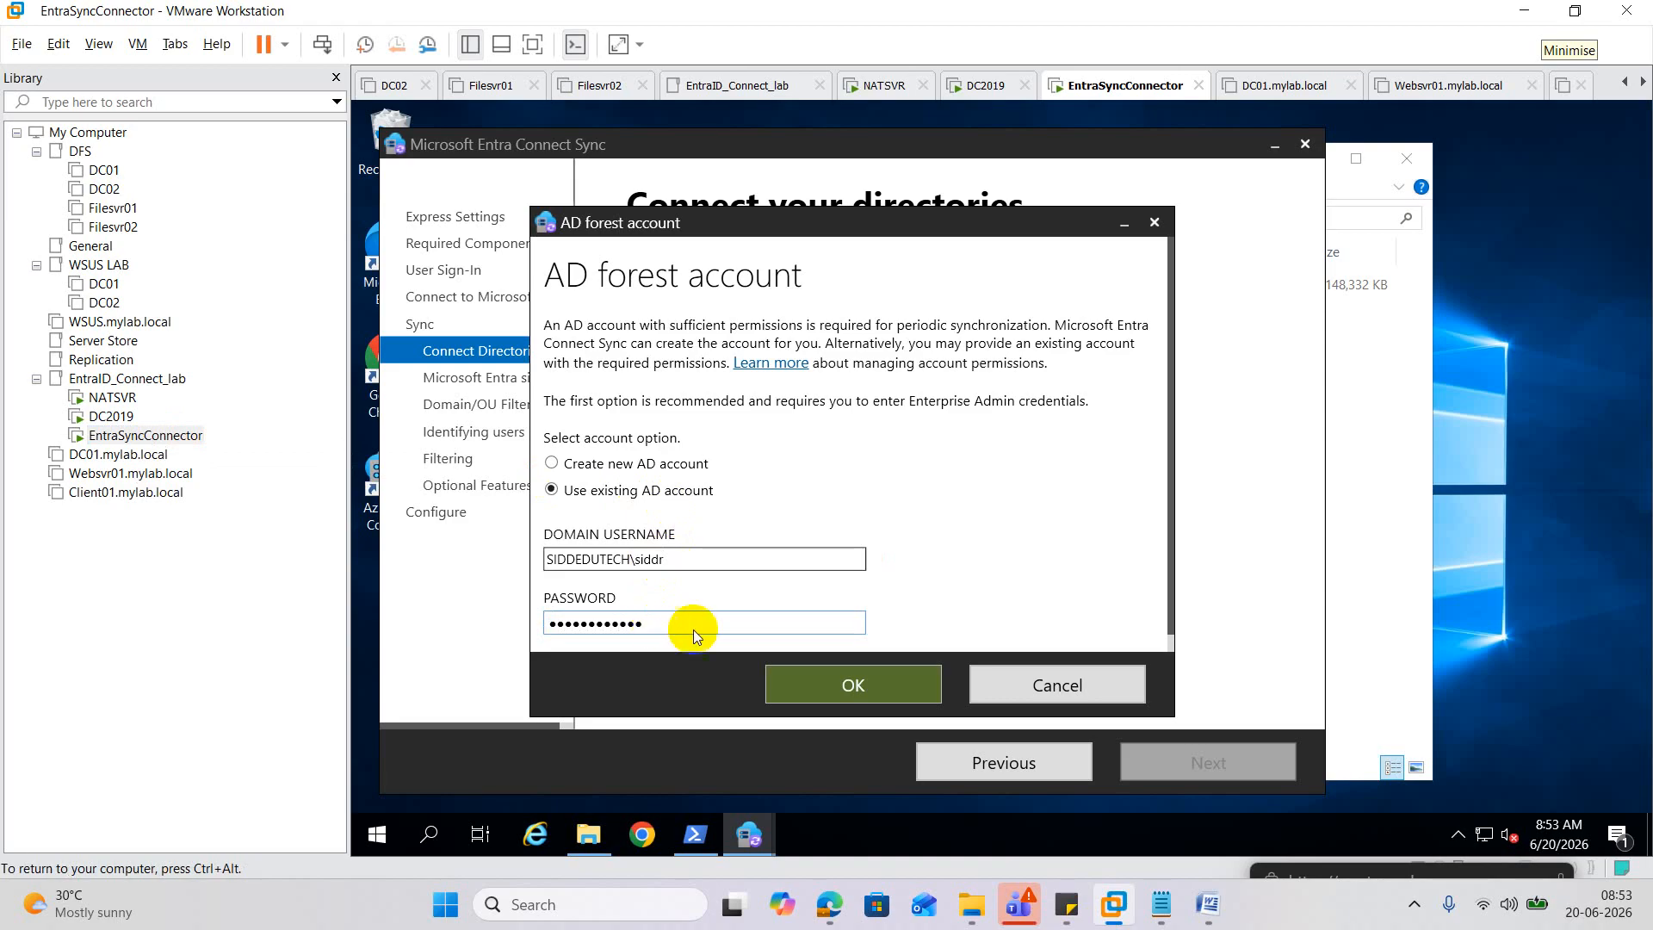
{"action": "left_click", "coordinate": [914, 694]}
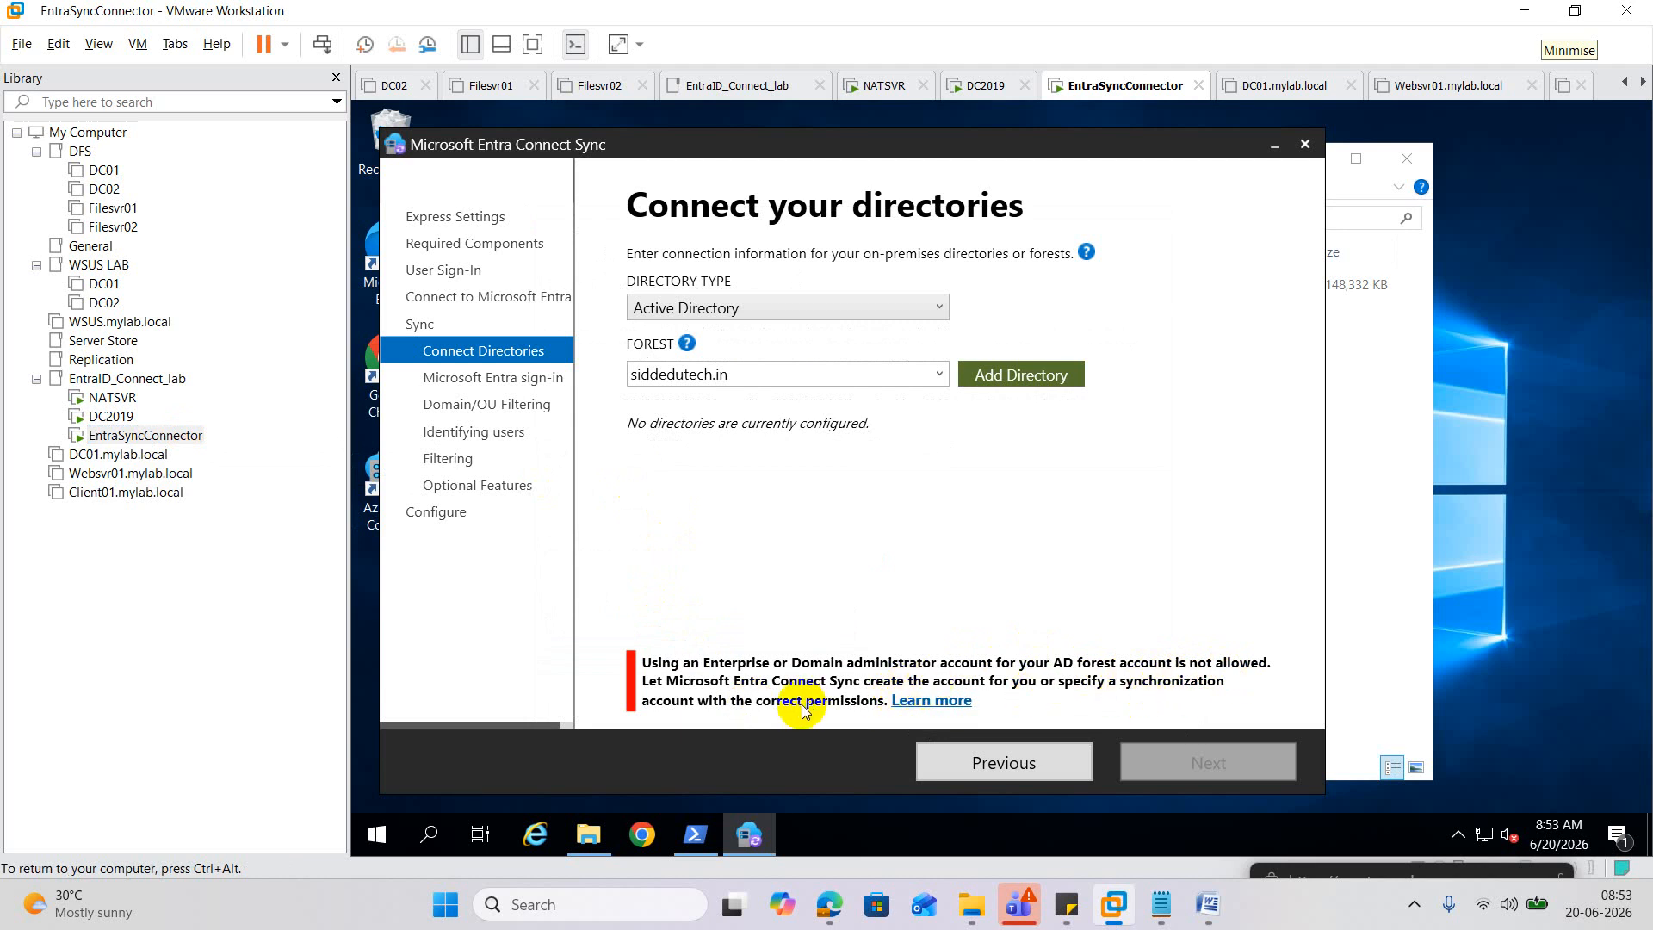
In ADUC on DC2019, reset the domain user's password and confirm it, then return to EntraSyncConnector.
{"action": "left_click", "coordinate": [111, 416]}
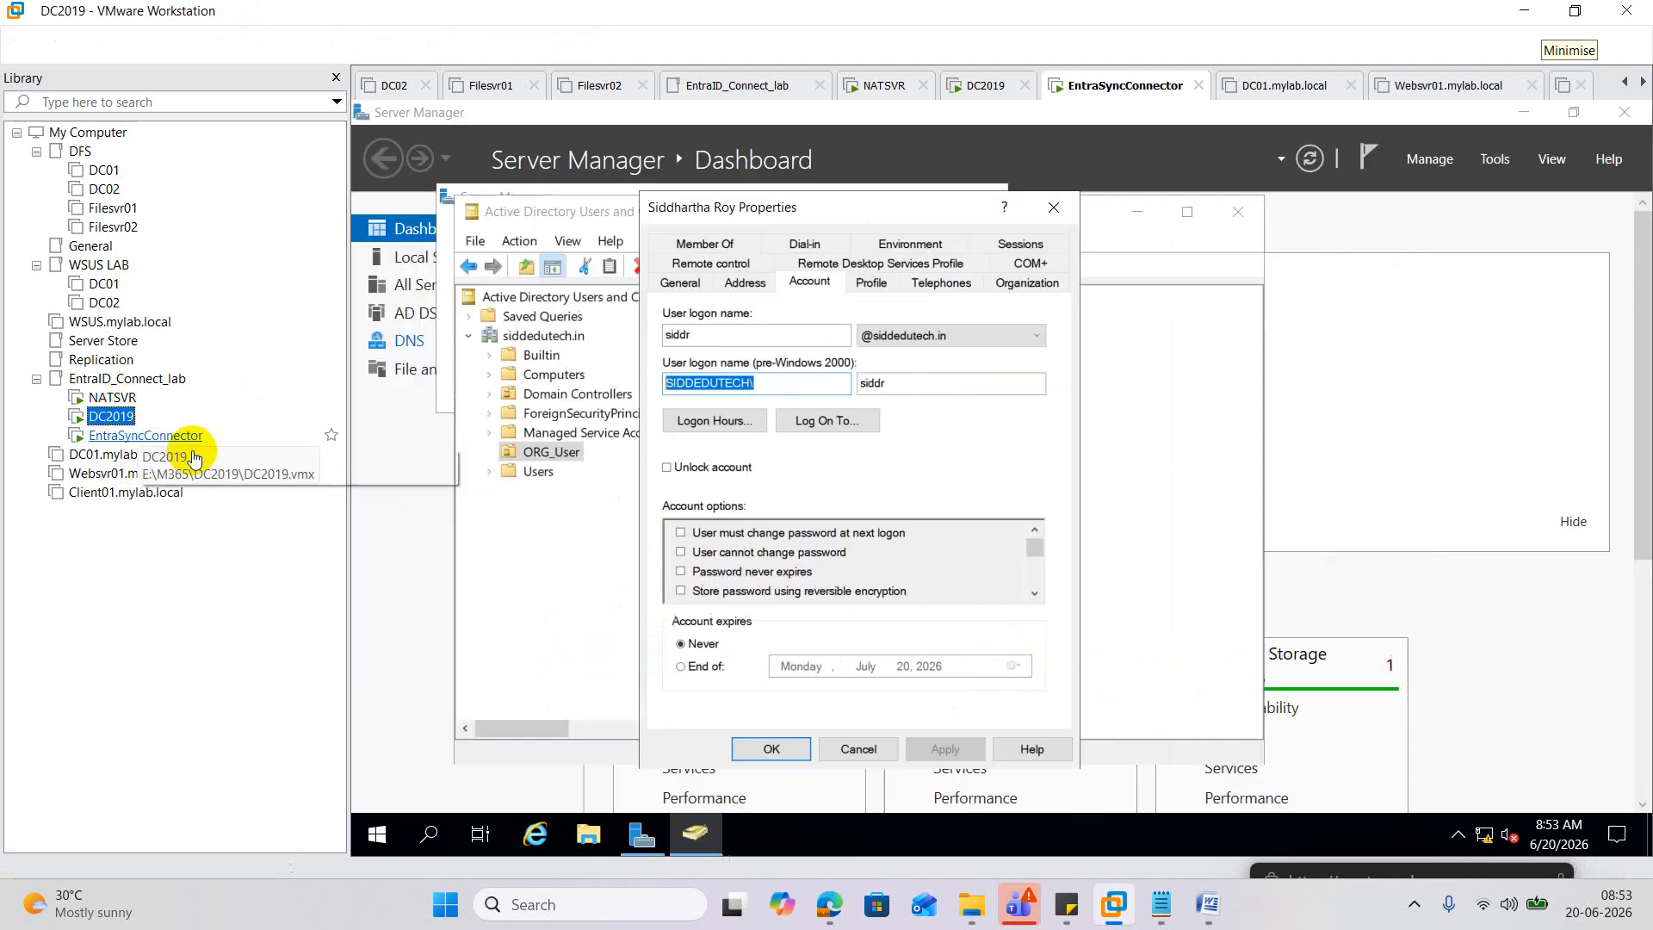
{"action": "left_click", "coordinate": [1053, 207]}
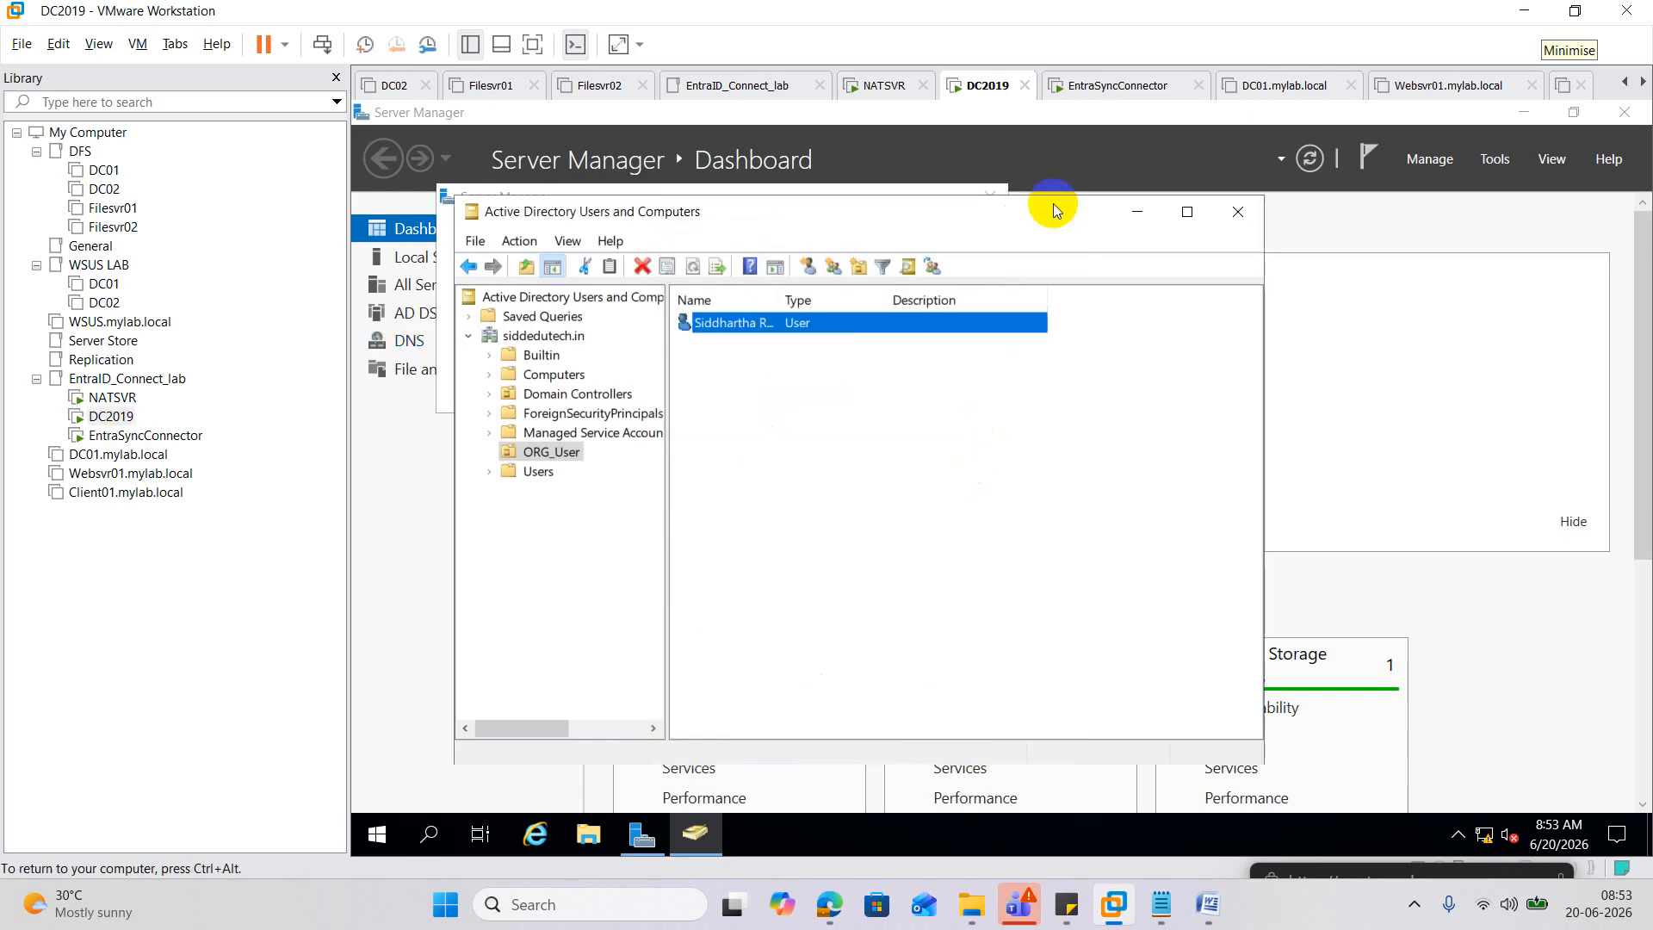
{"action": "right_click", "coordinate": [726, 321]}
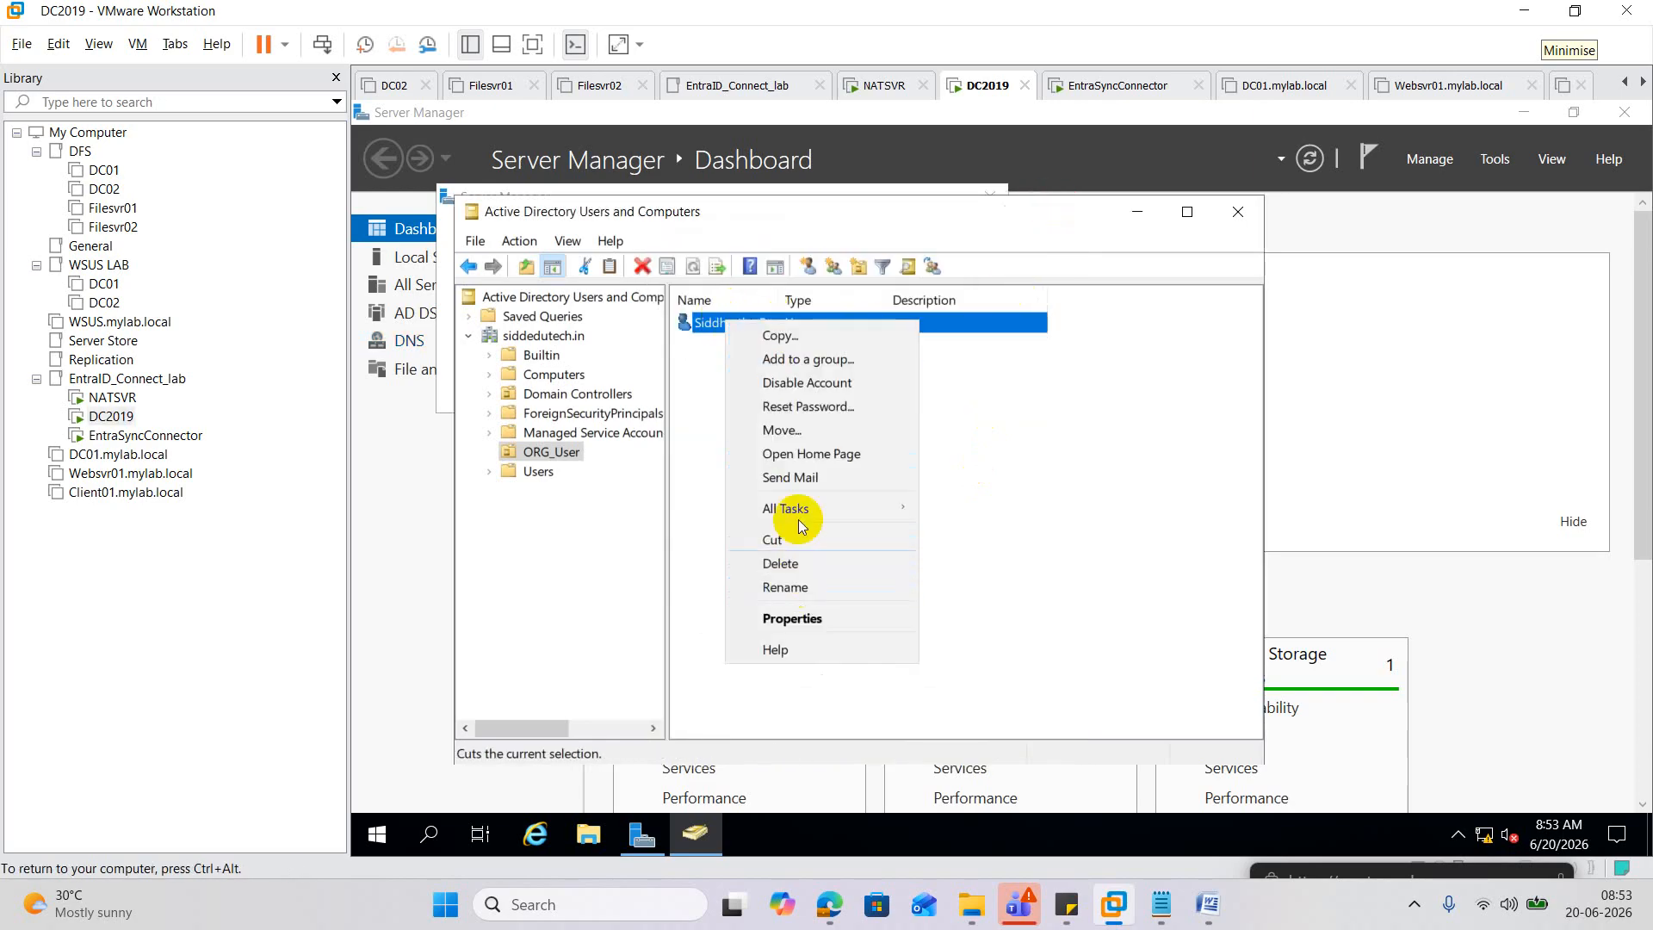
{"action": "left_click", "coordinate": [789, 408]}
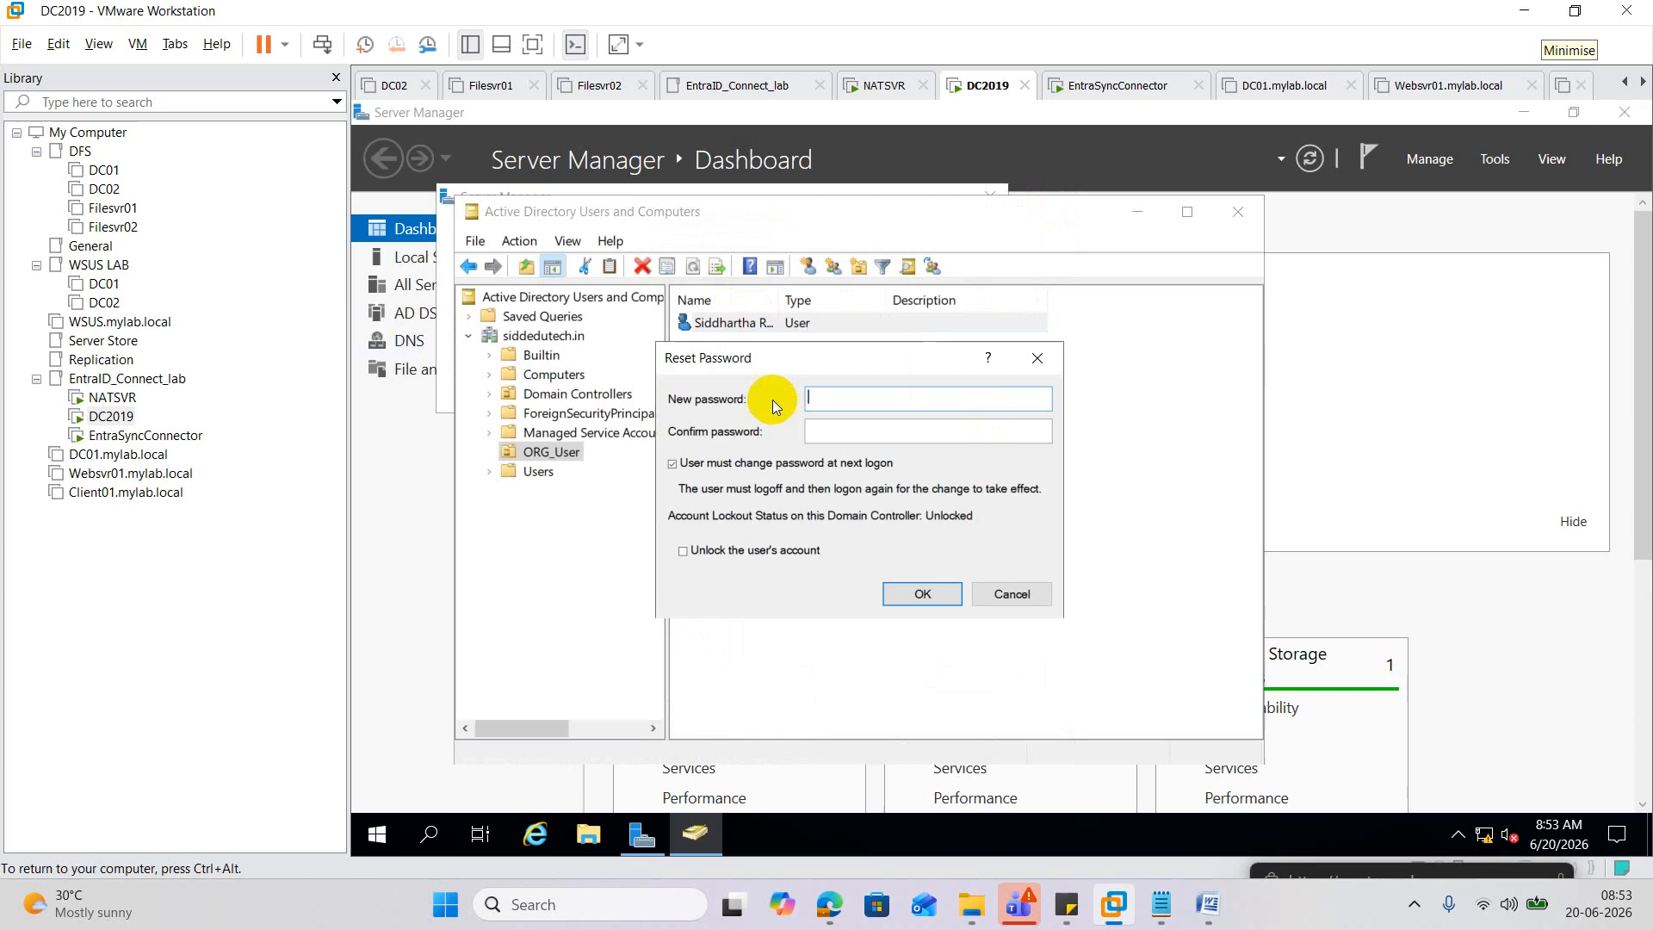
{"action": "type", "text": "******"}
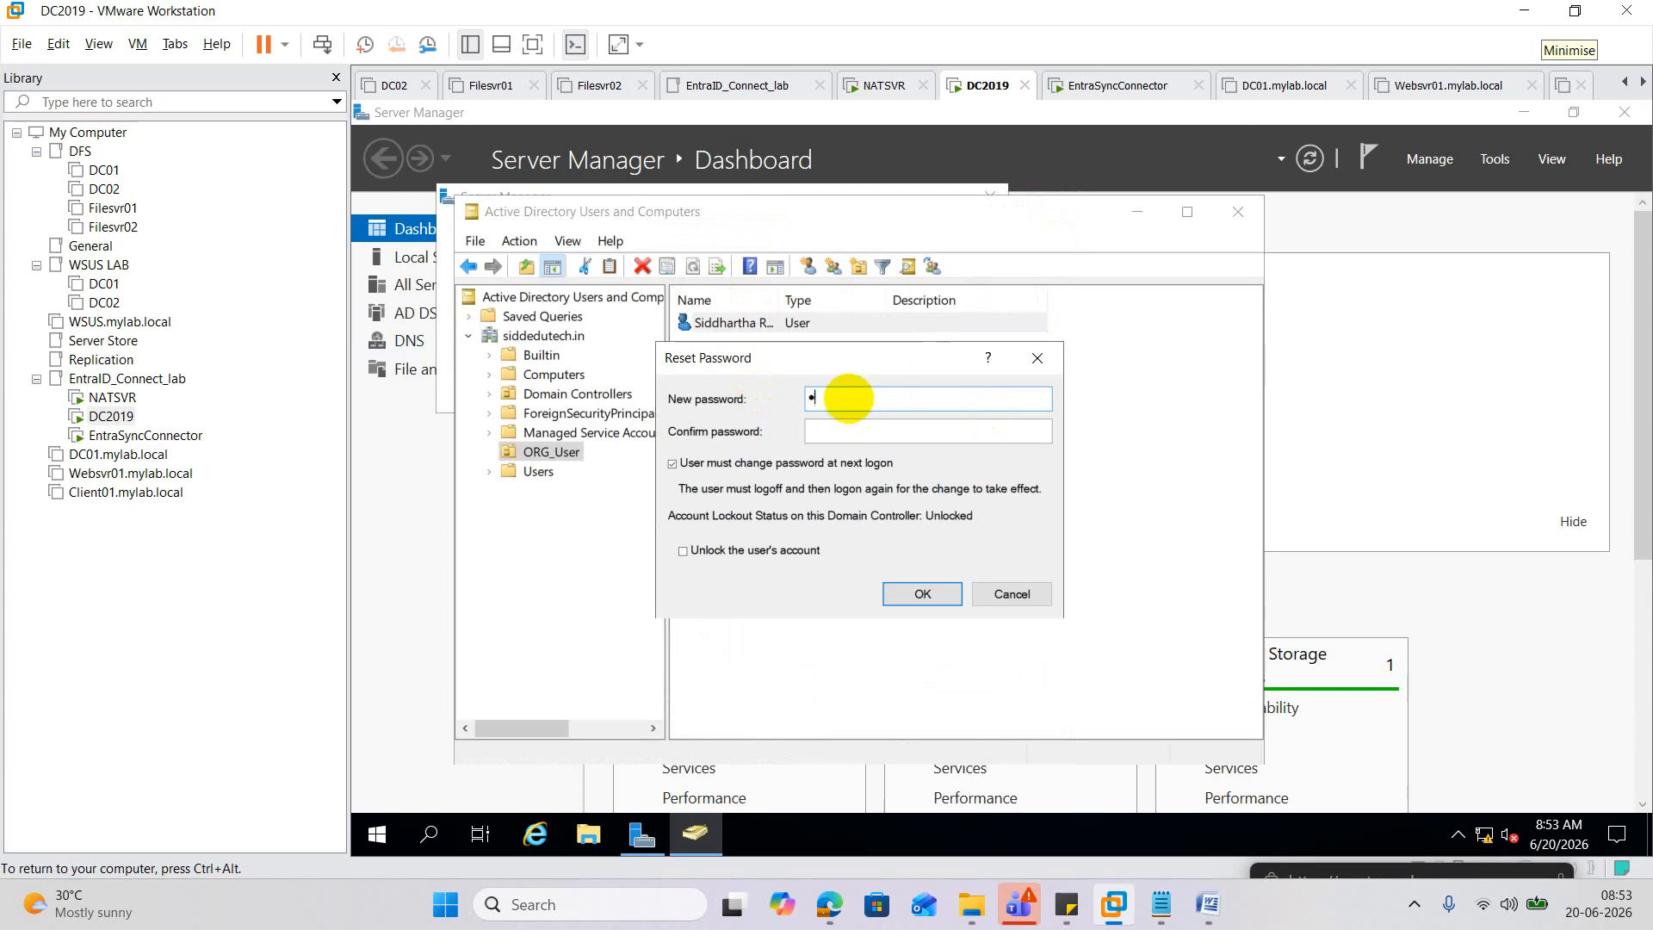
{"action": "type", "text": "******"}
{"action": "key", "text": "Tab"}
{"action": "type", "text": "*********"}
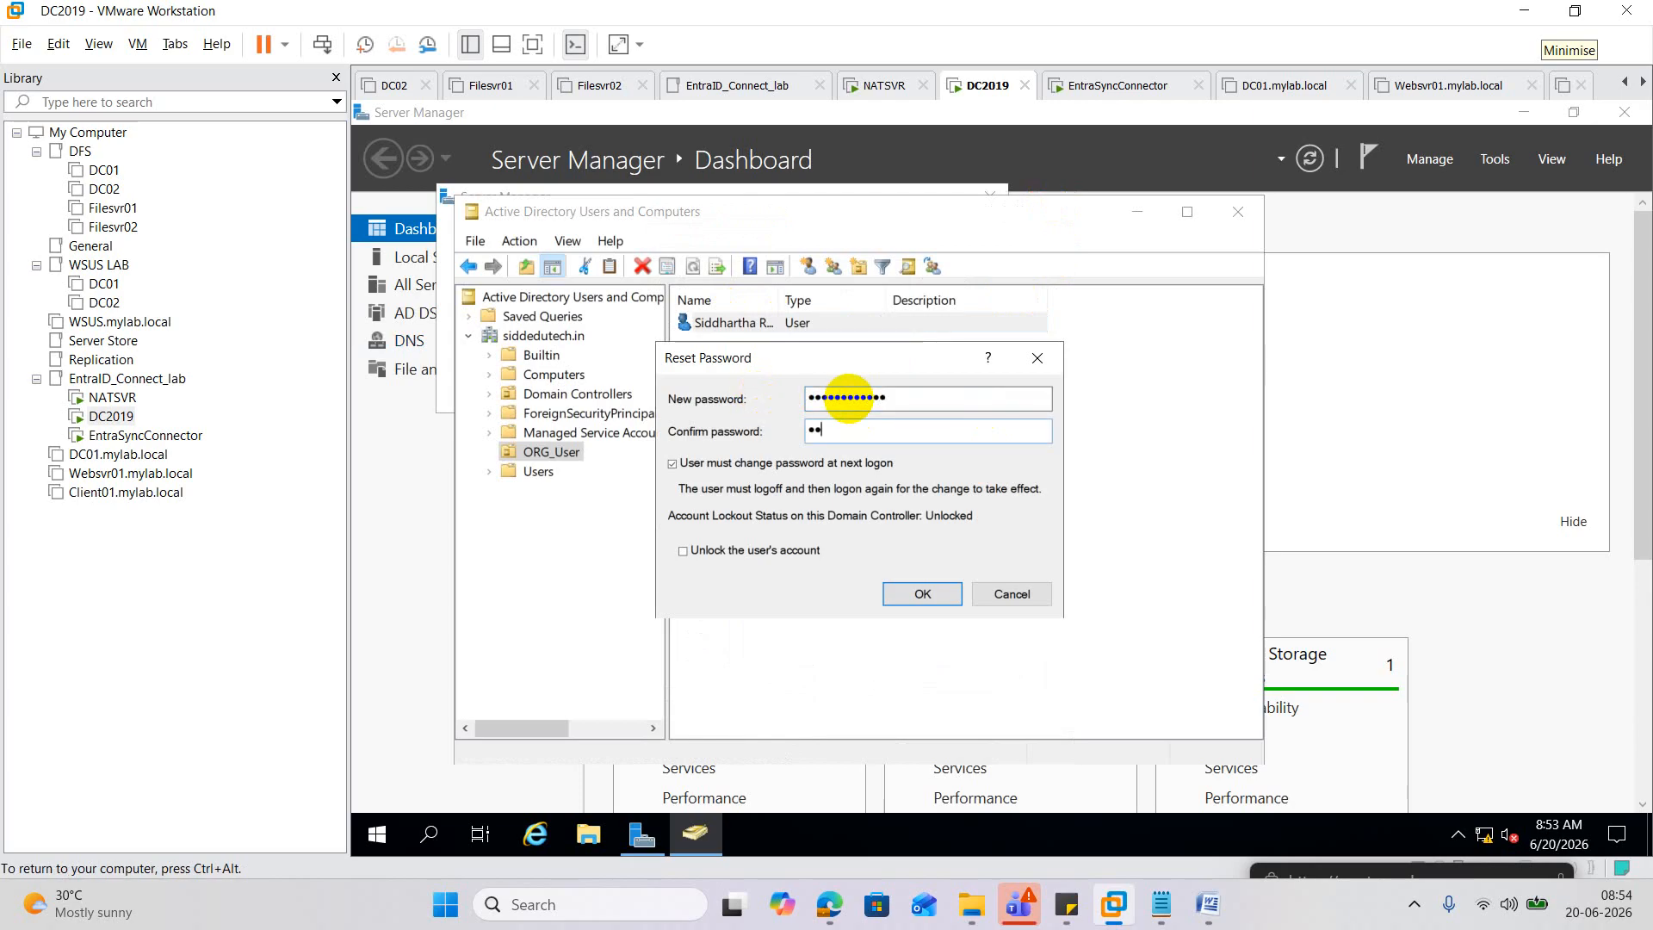
{"action": "type", "text": "***"}
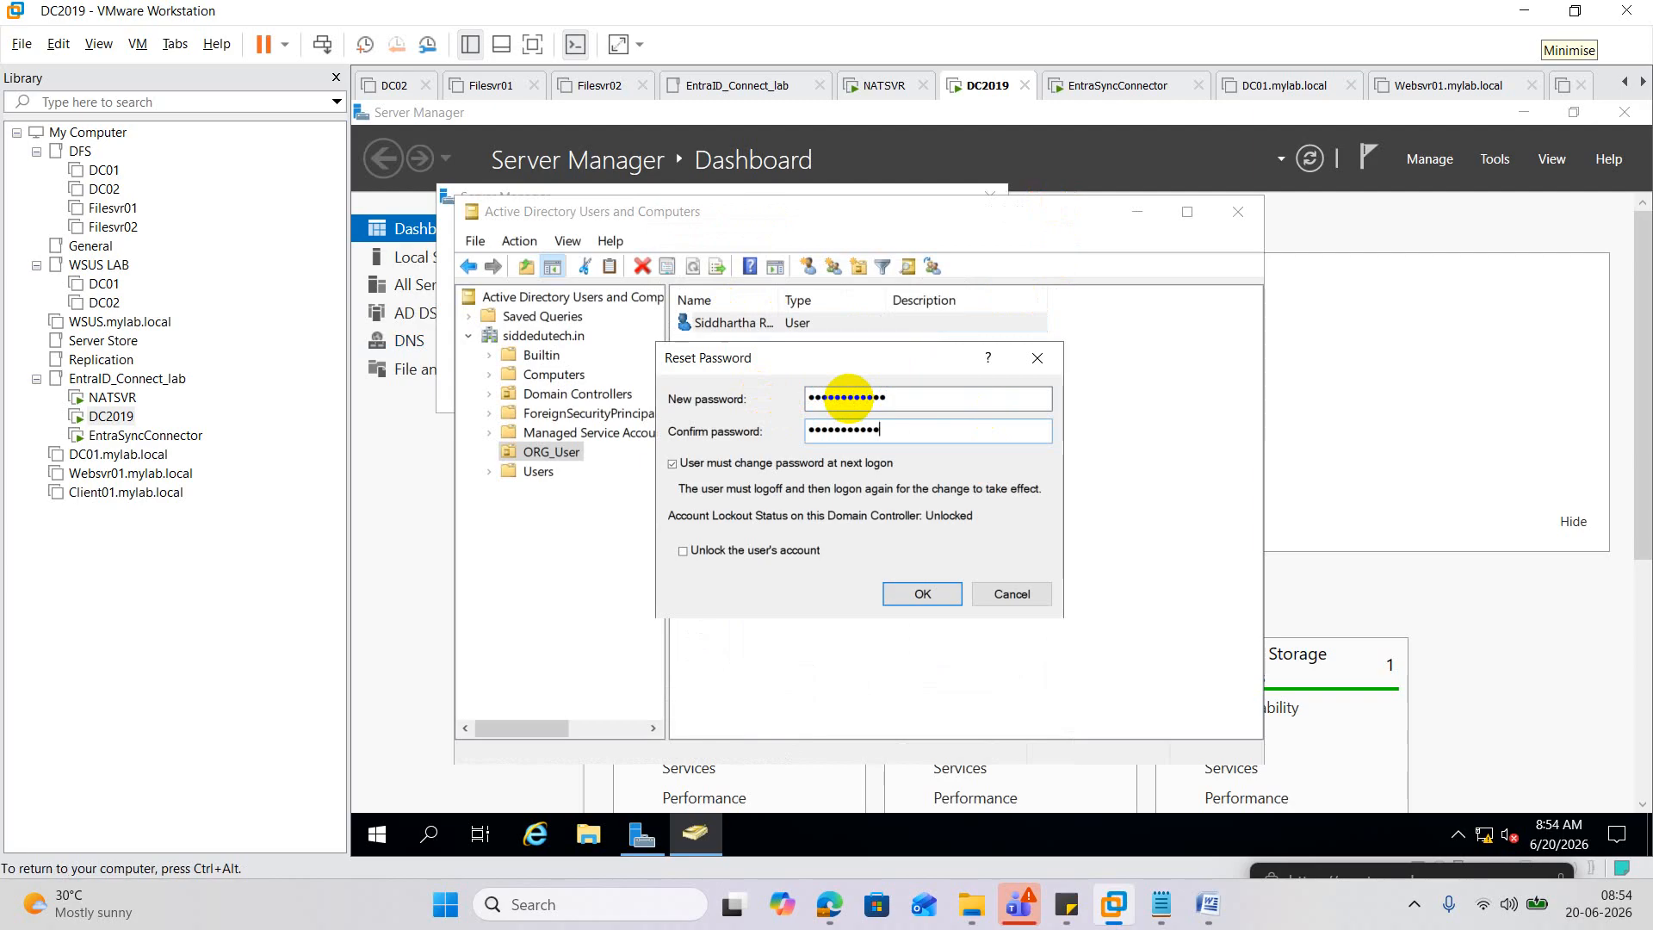
{"action": "left_click", "coordinate": [938, 600]}
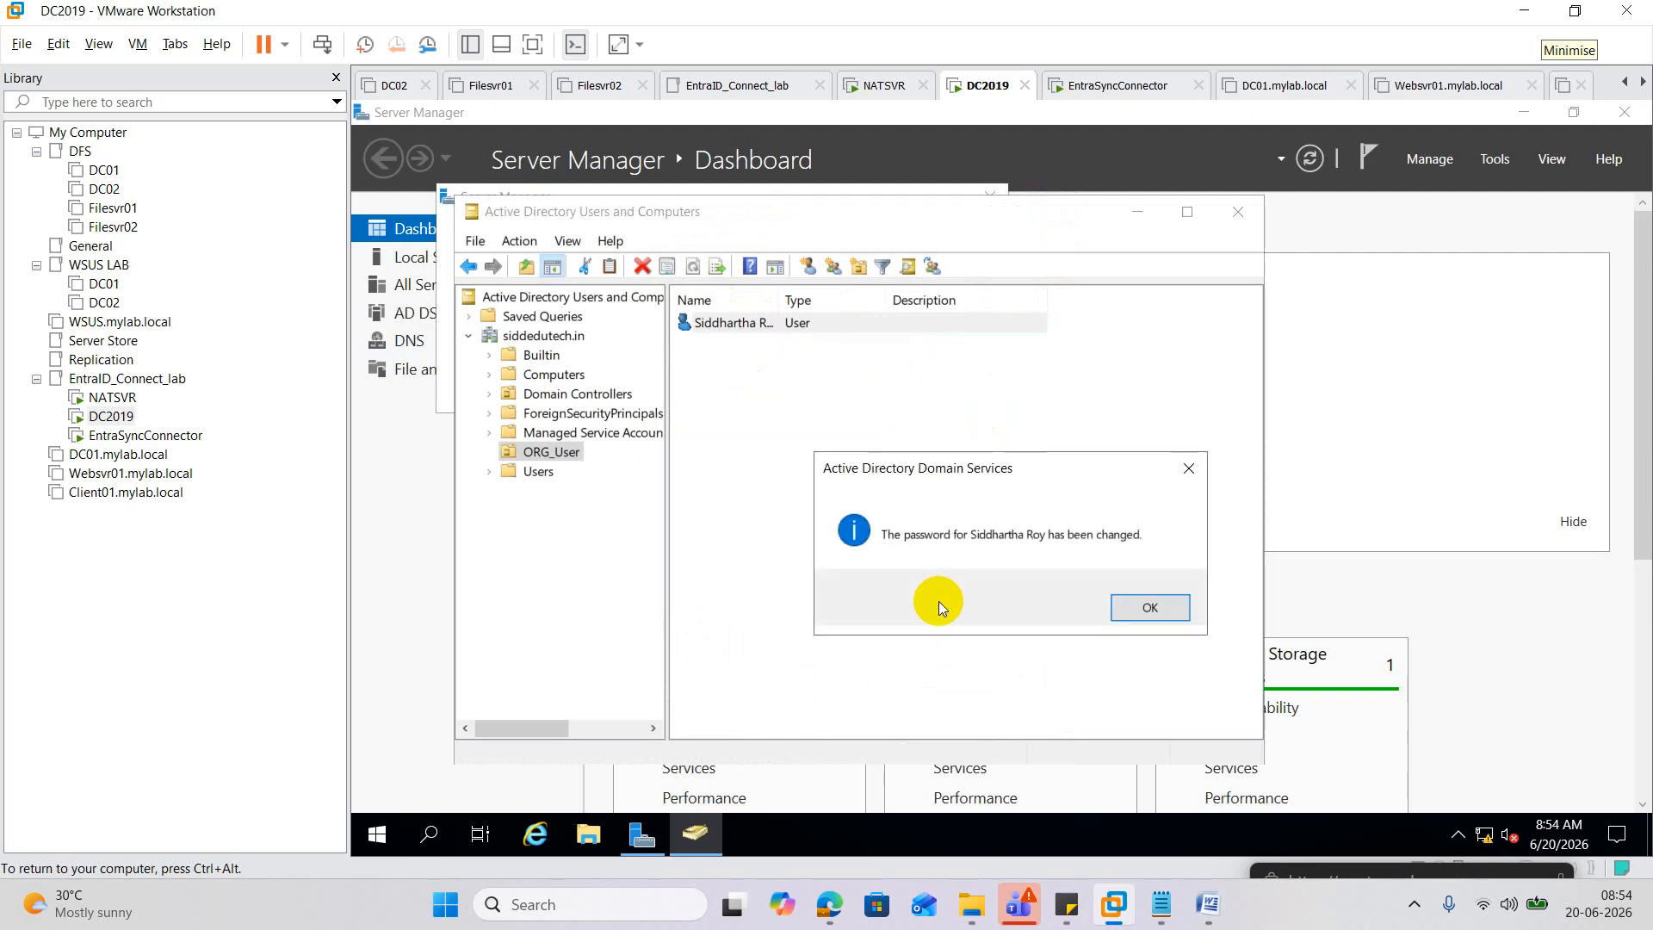
{"action": "left_click", "coordinate": [1119, 612]}
{"action": "left_click", "coordinate": [144, 435]}
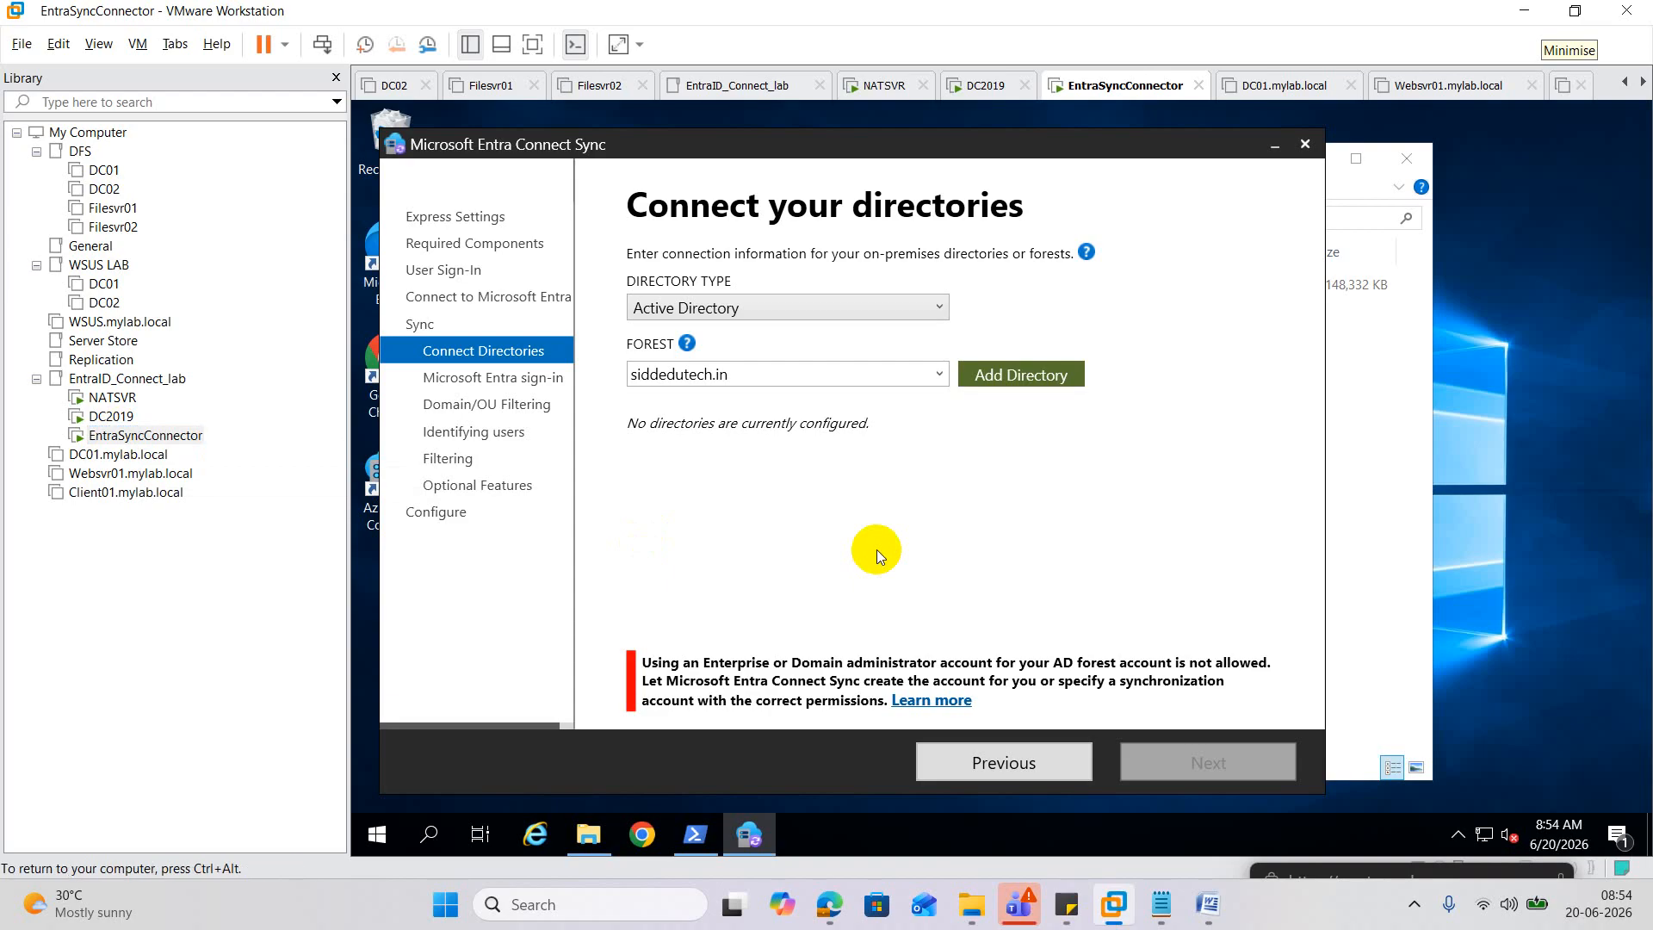
Retry the forest account dialog with the newly reset password.
{"action": "left_click", "coordinate": [1000, 377]}
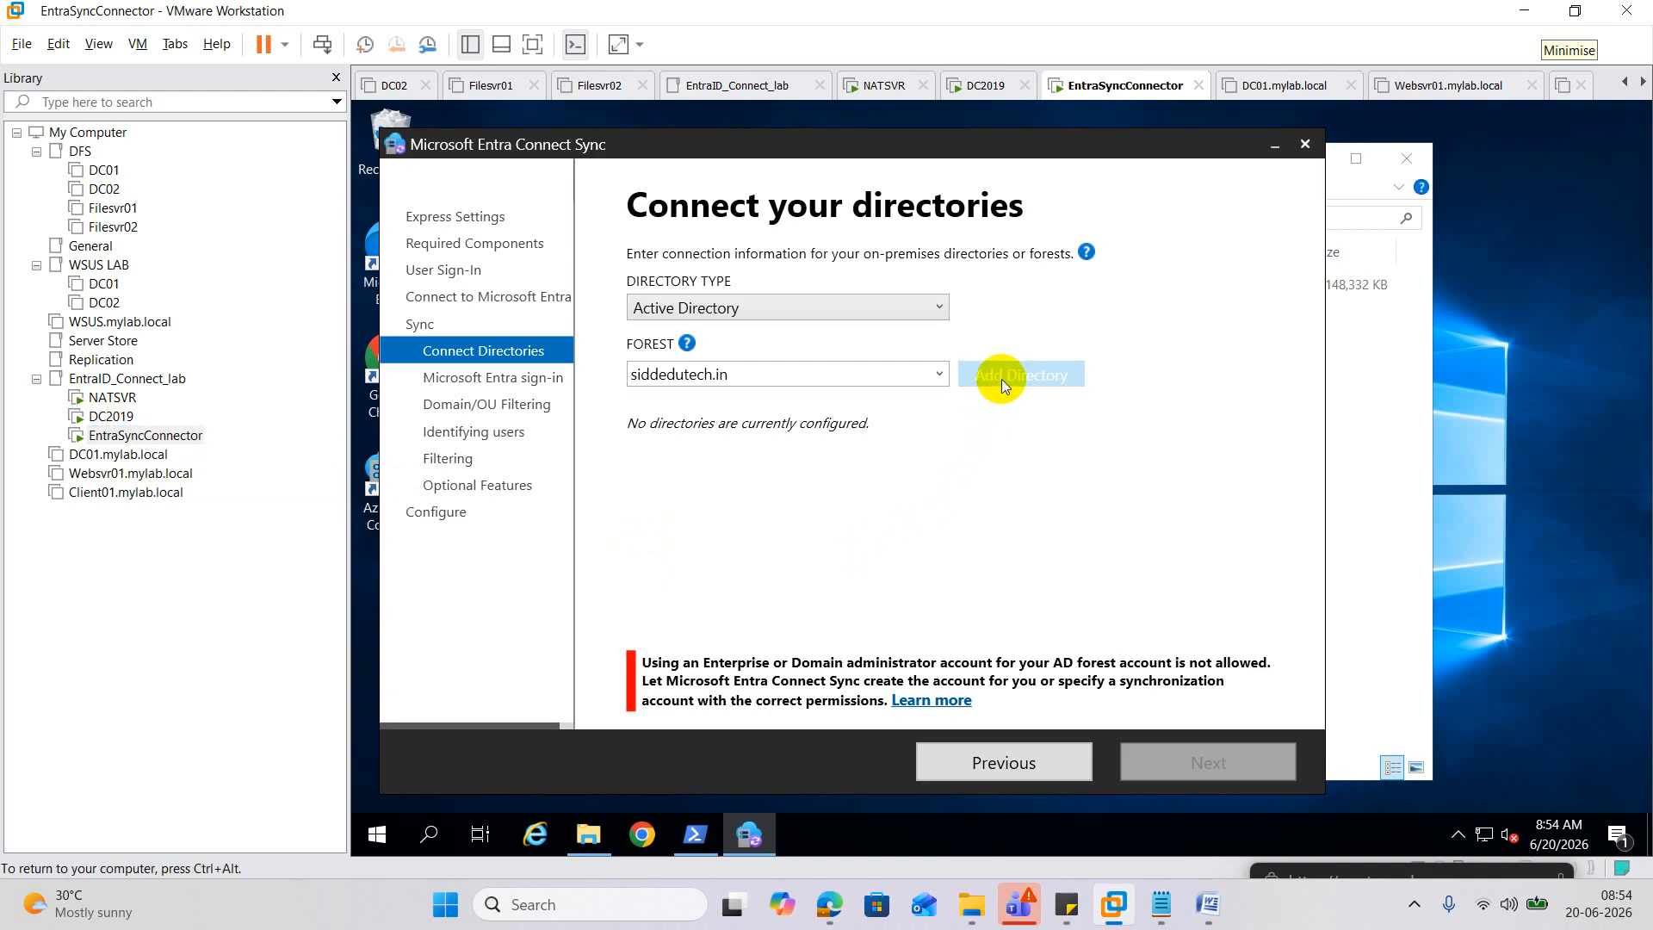
{"action": "left_click", "coordinate": [613, 620]}
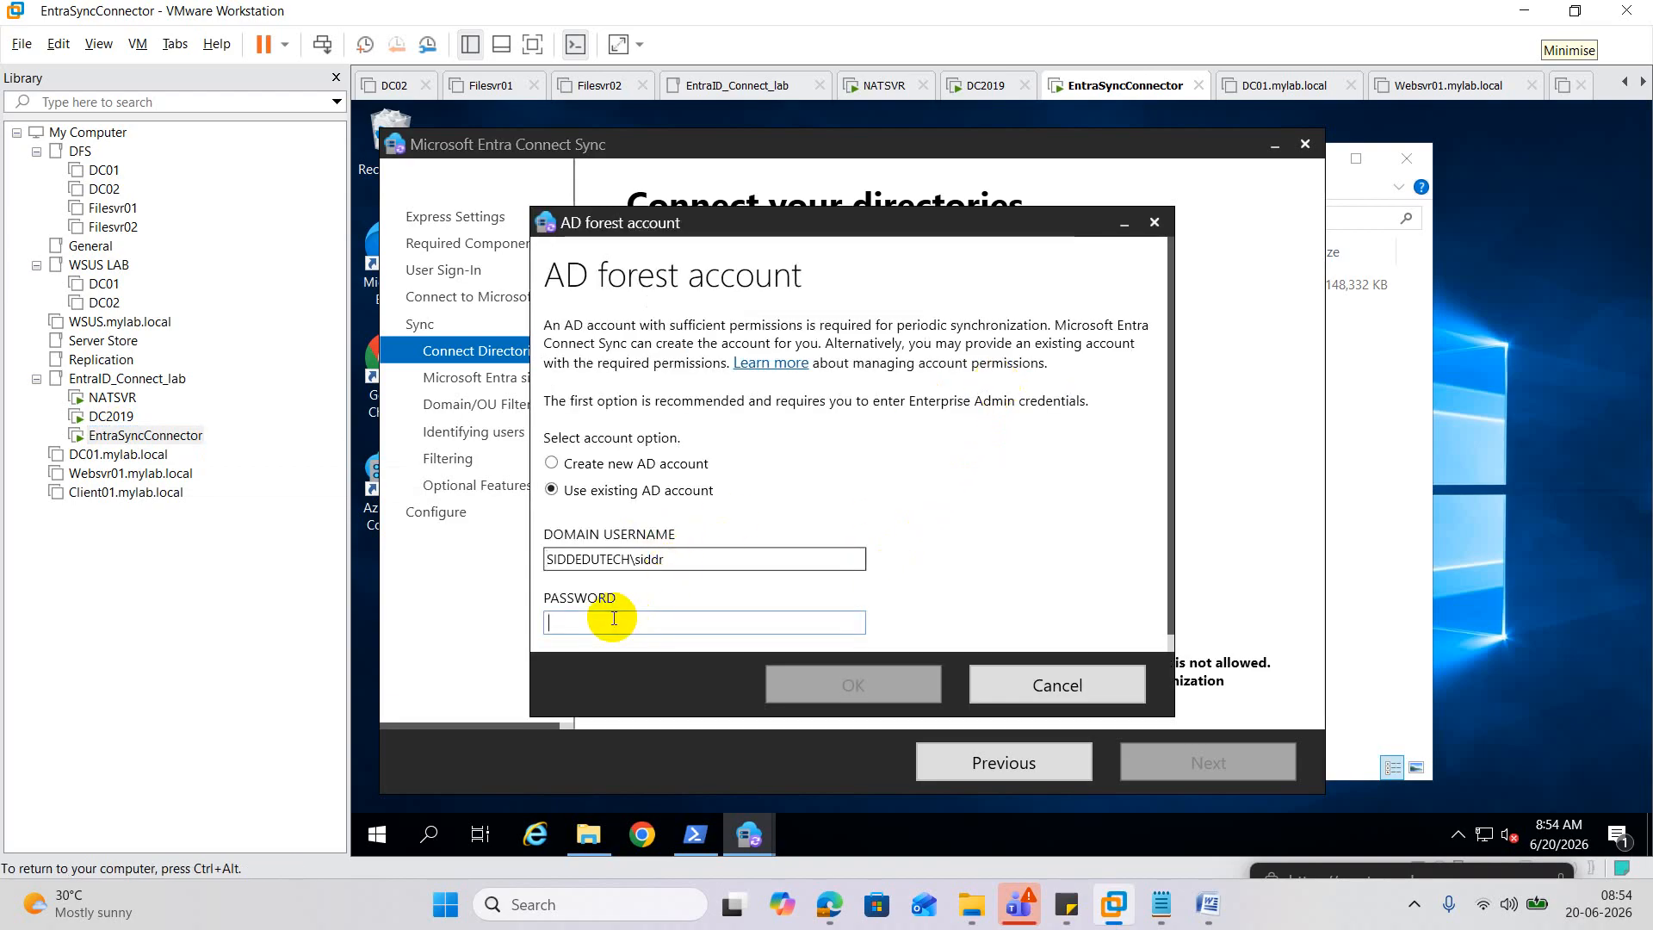
{"action": "type", "text": "•••••••"}
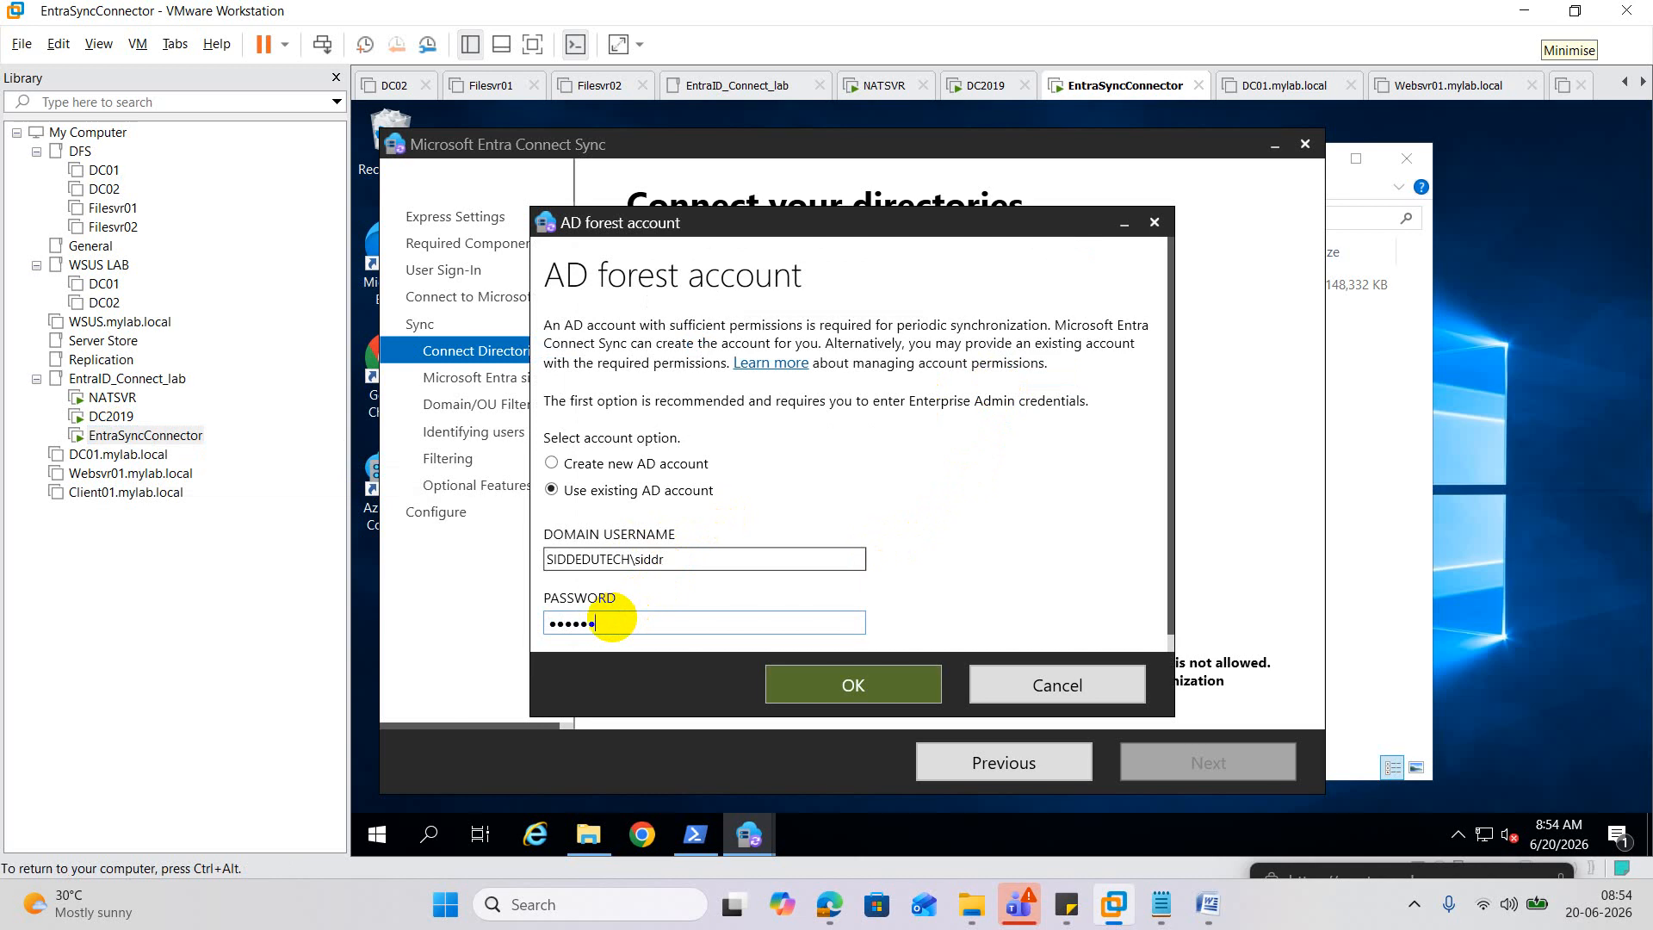
{"action": "type", "text": "••••"}
{"action": "key", "text": "Return"}
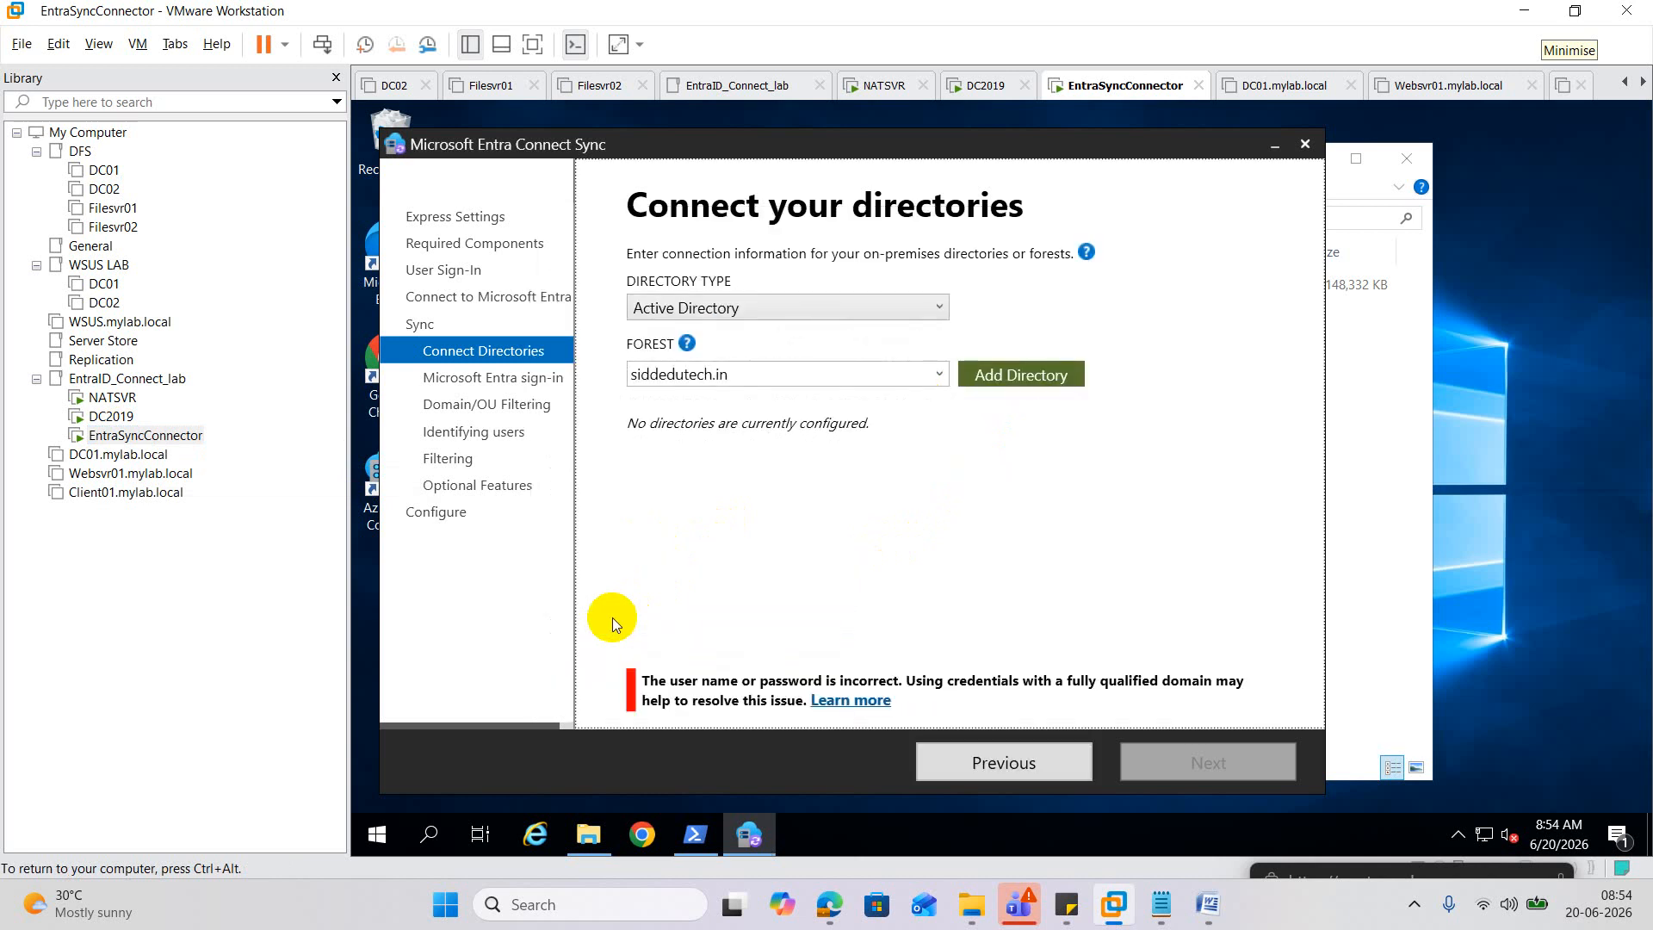
Change the username's domain to SIDDEDUTECH.IN, re-enter the password and submit again.
{"action": "left_click", "coordinate": [998, 372]}
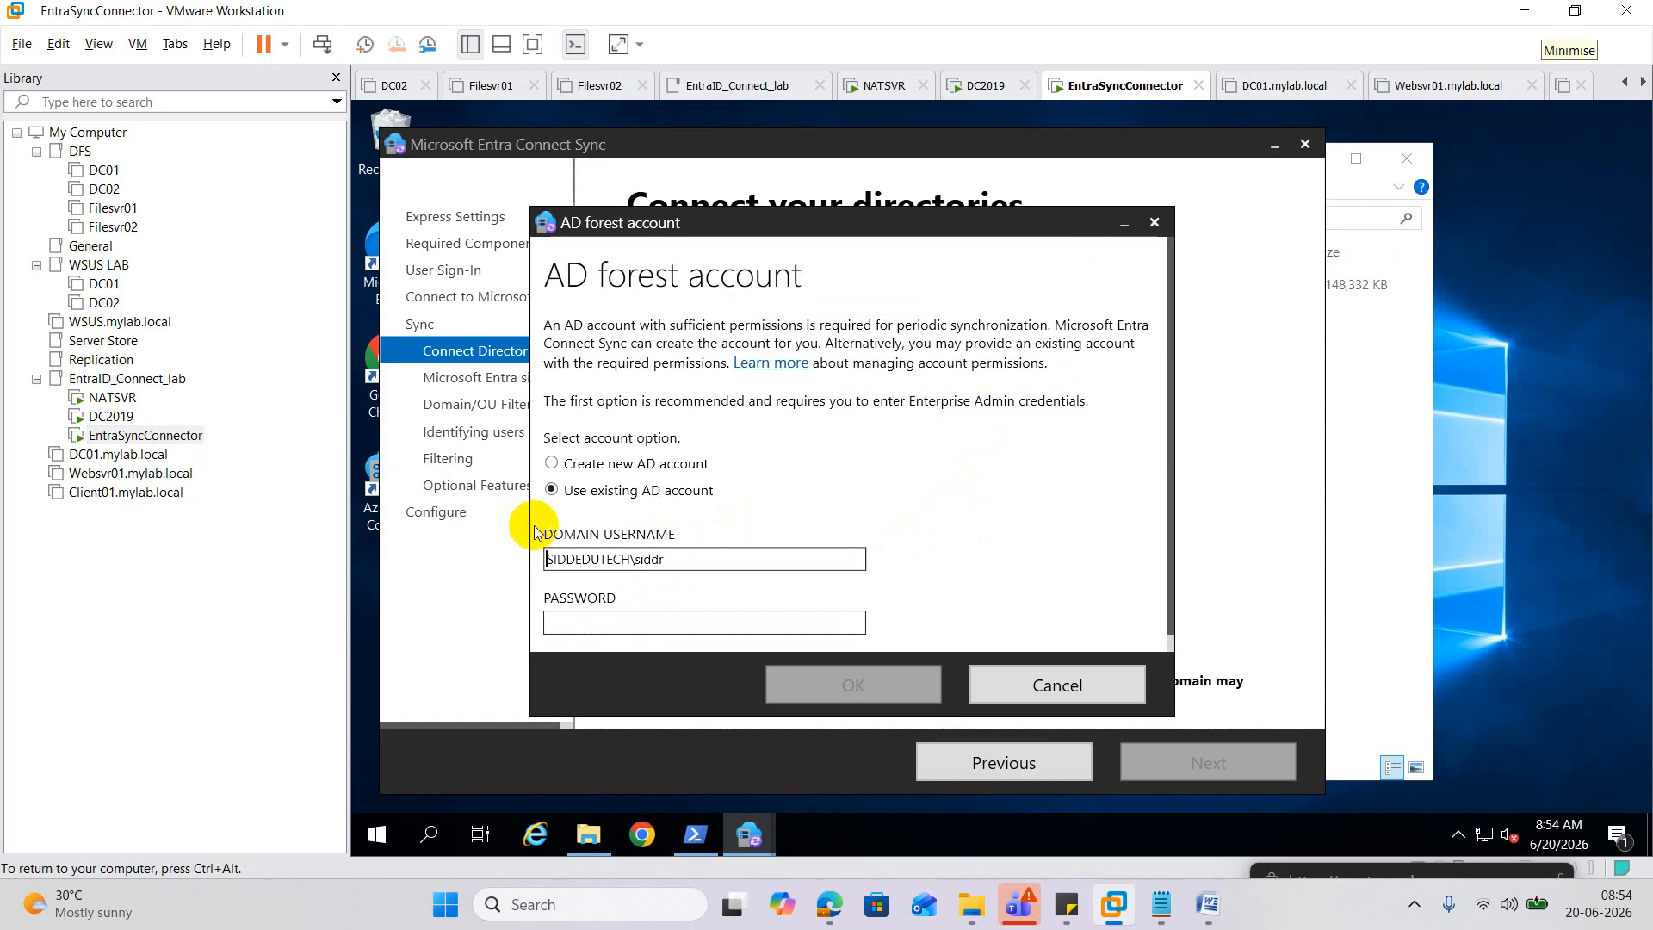
{"action": "left_click", "coordinate": [634, 560]}
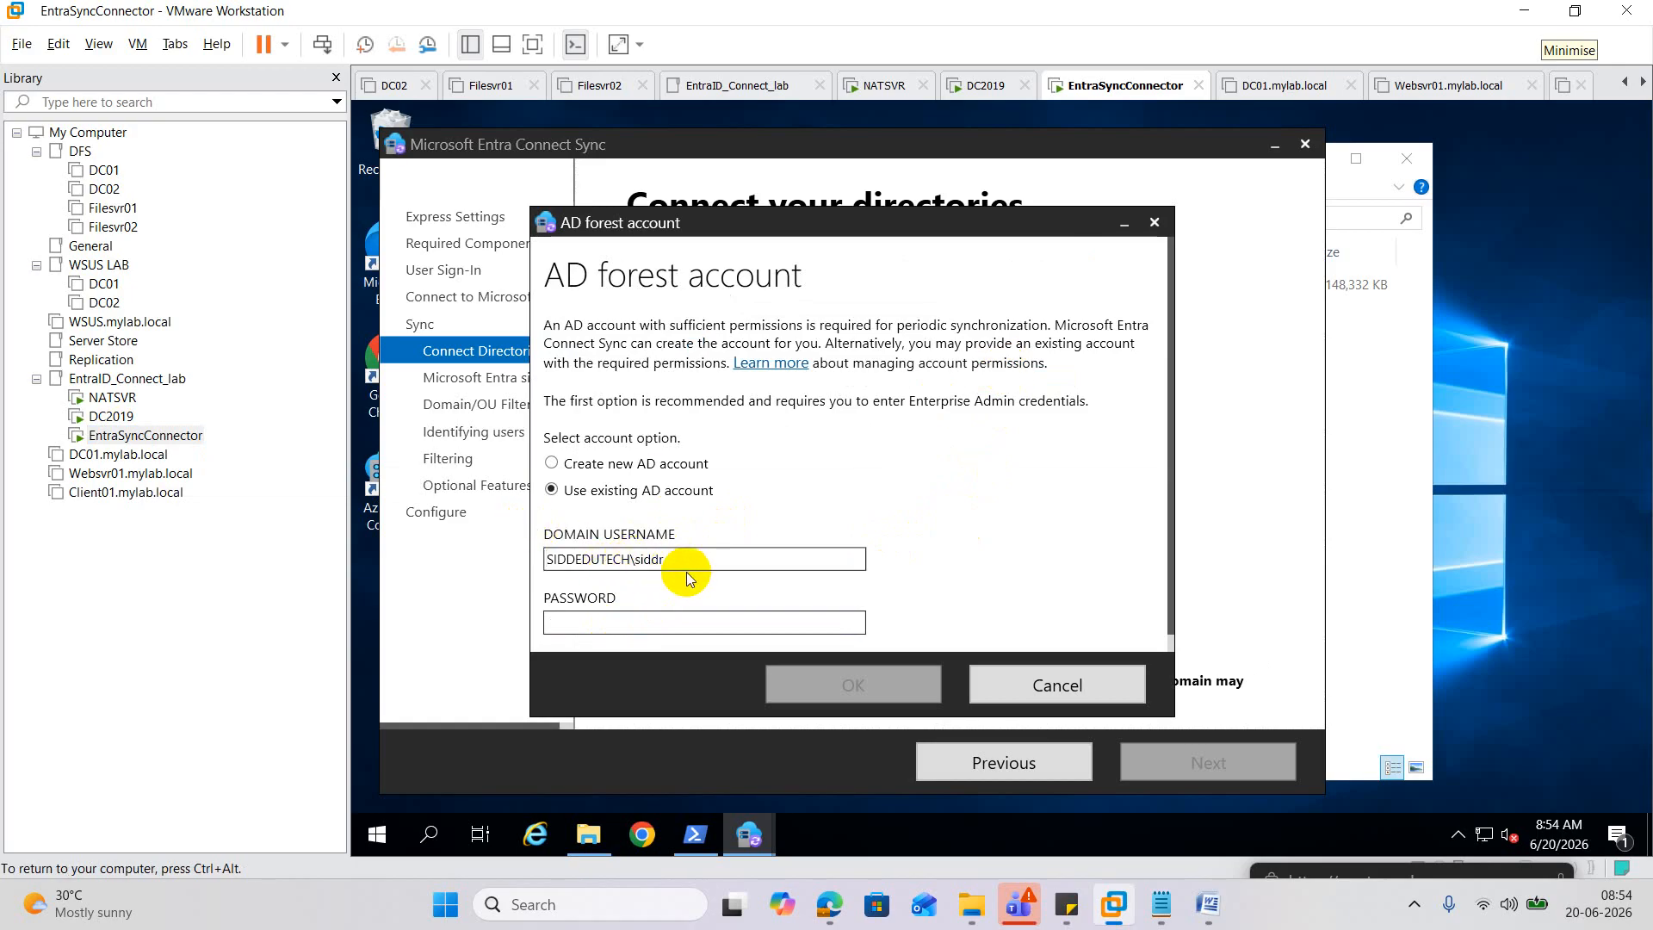
{"action": "type", "text": ".IN"}
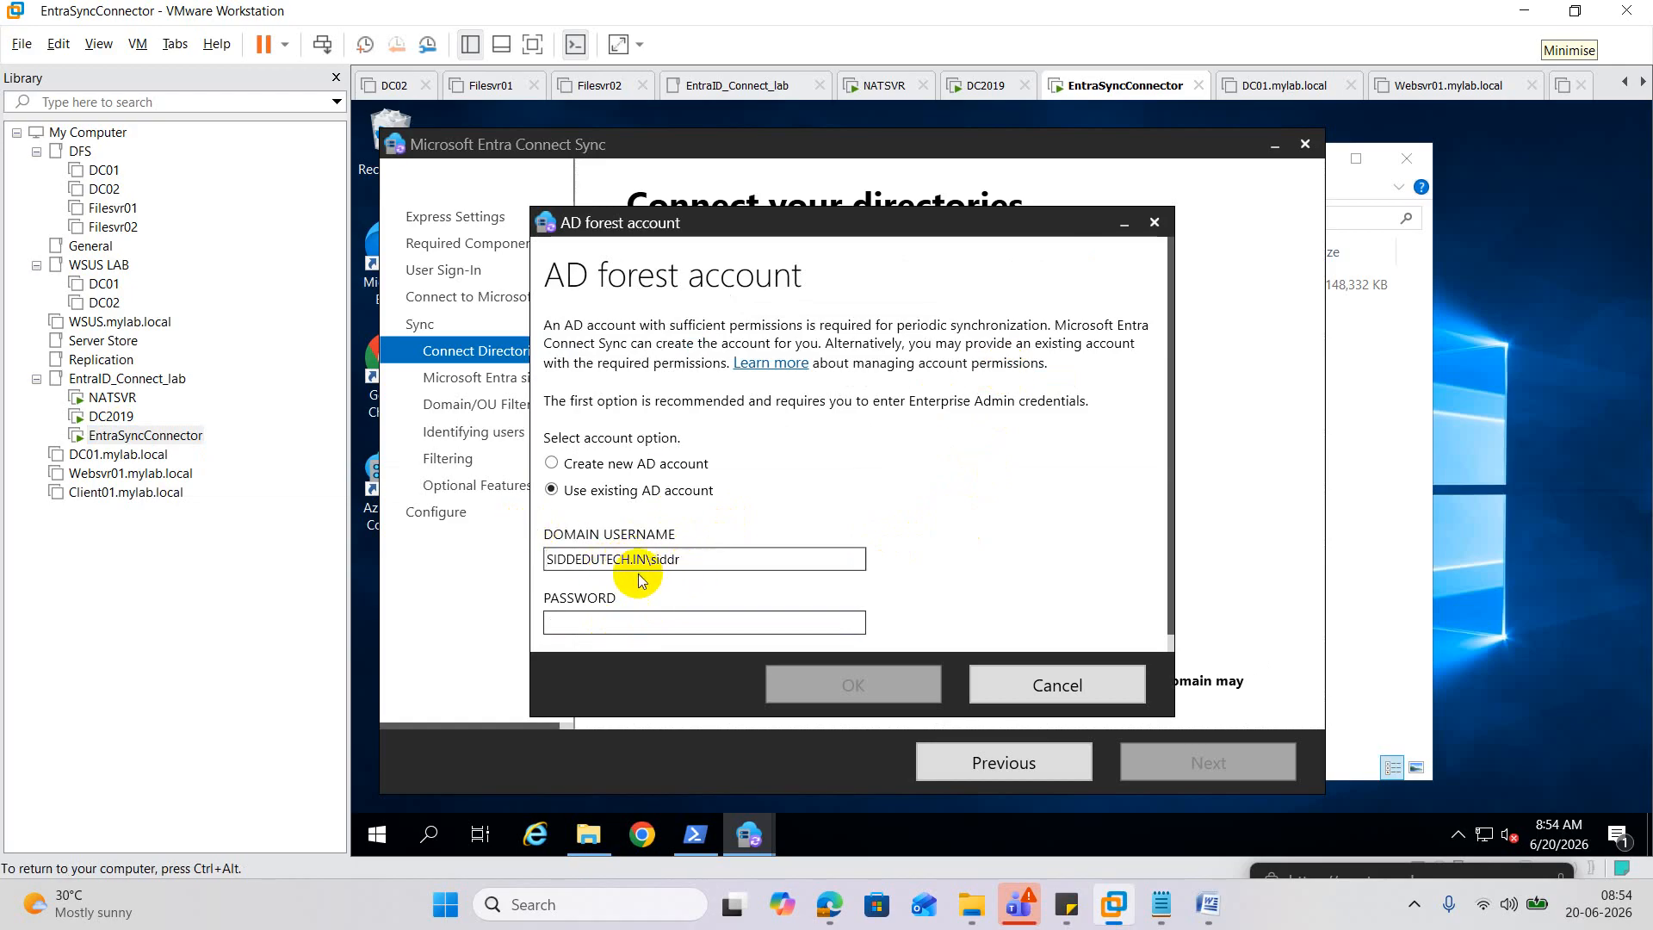
{"action": "left_click", "coordinate": [627, 622]}
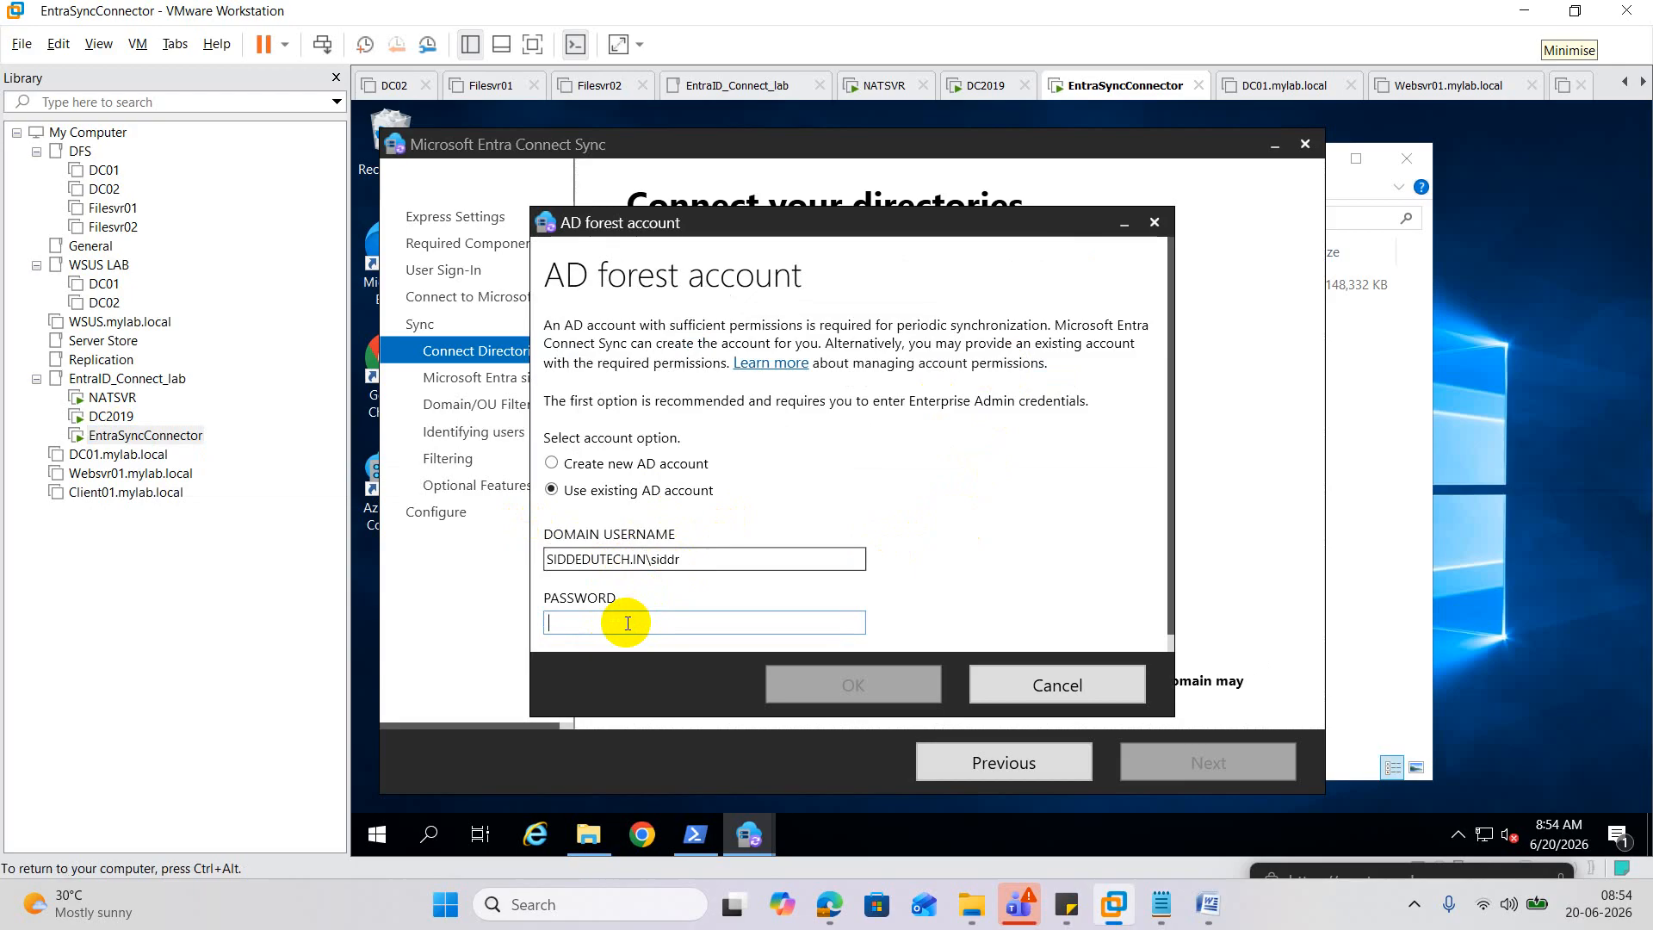
{"action": "key", "text": "Caps_Lock"}
{"action": "key", "text": "Caps_Lock"}
{"action": "type", "text": "********"}
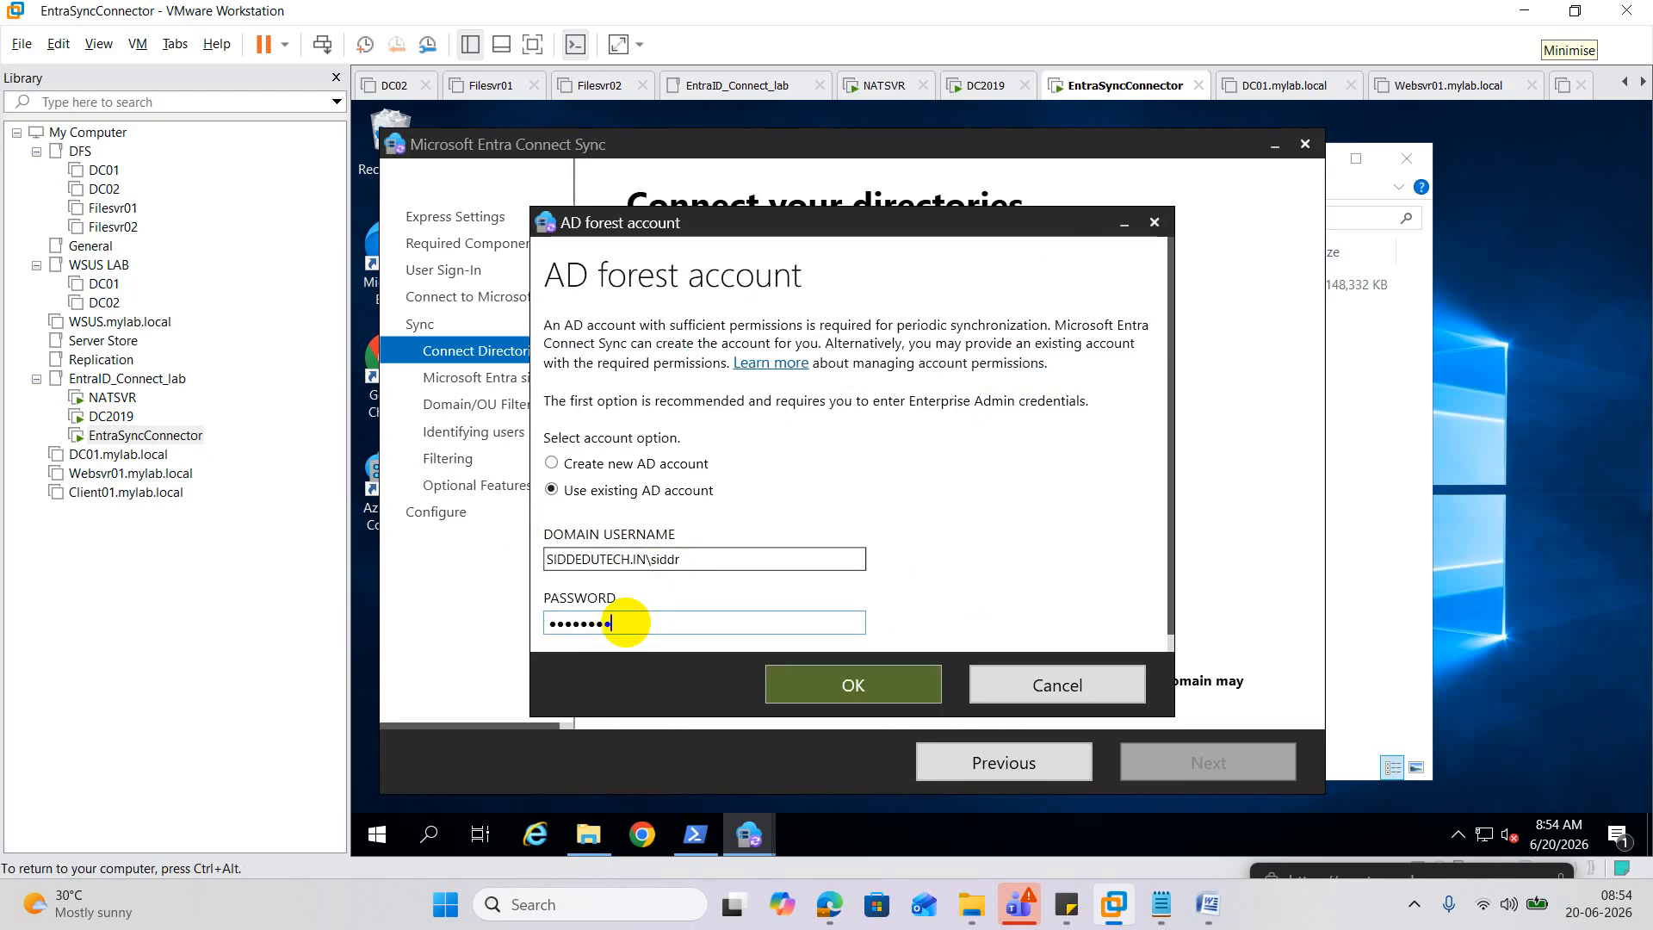
{"action": "type", "text": "****"}
{"action": "left_click", "coordinate": [856, 686]}
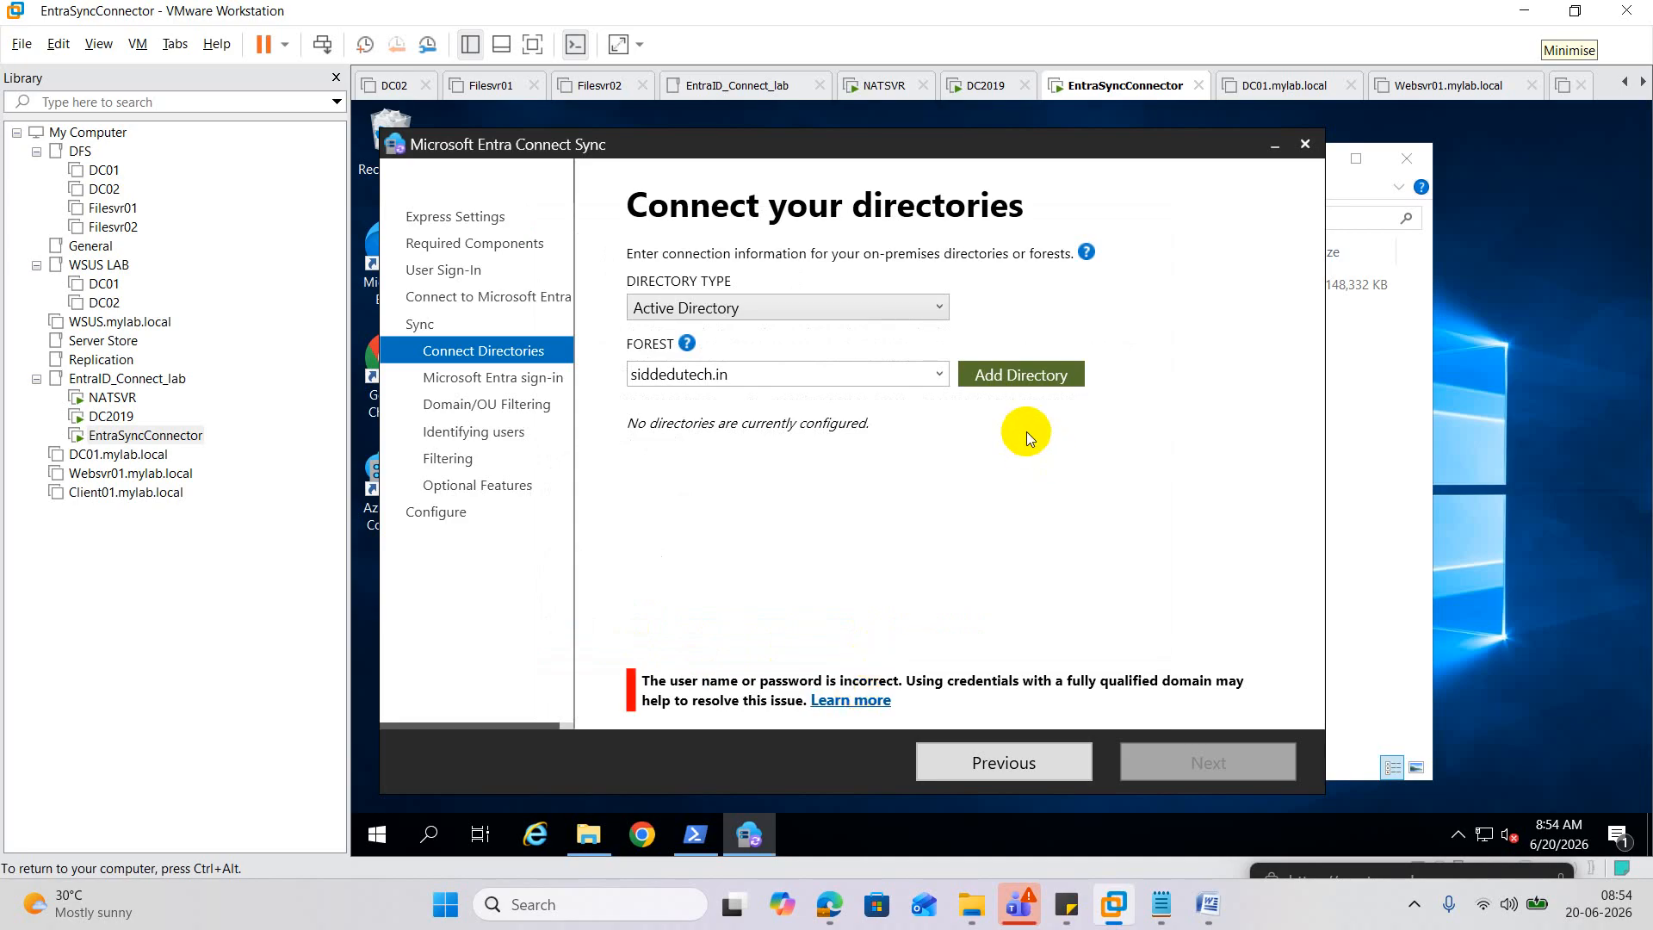
{"action": "left_click", "coordinate": [1018, 377]}
Choose Create new AD account and submit the enterprise admin password.
{"action": "left_click", "coordinate": [552, 463]}
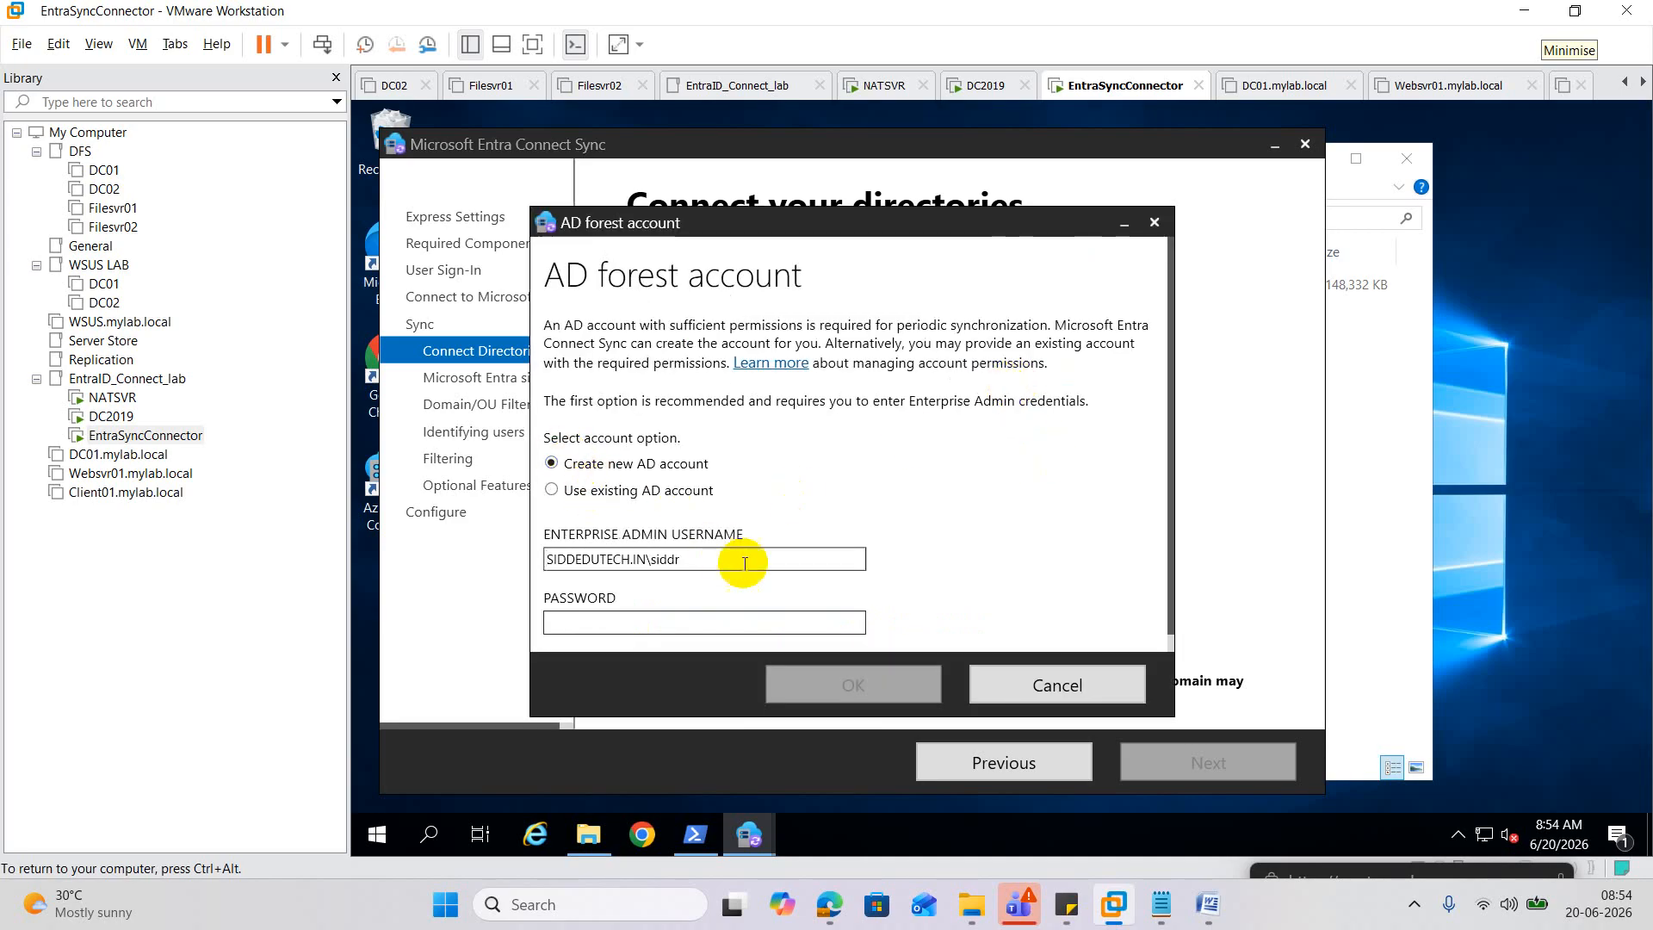
{"action": "left_click", "coordinate": [613, 618]}
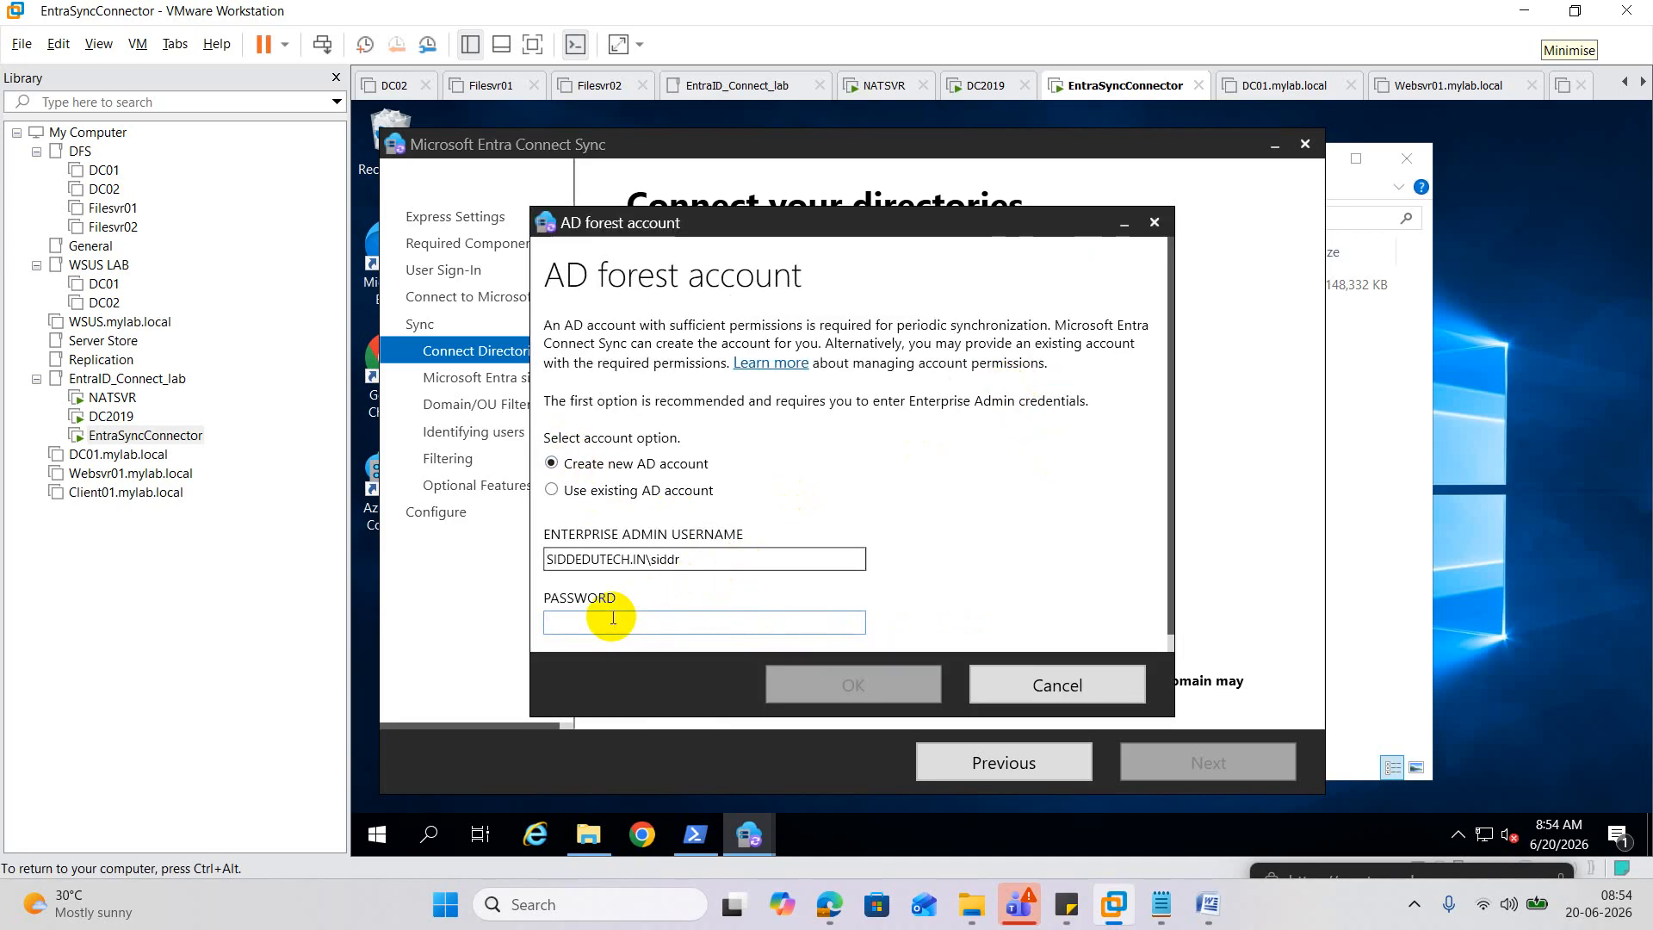
{"action": "type", "text": "••"}
{"action": "key", "text": "BackSpace"}
{"action": "key", "text": "BackSpace"}
{"action": "type", "text": "••••••••"}
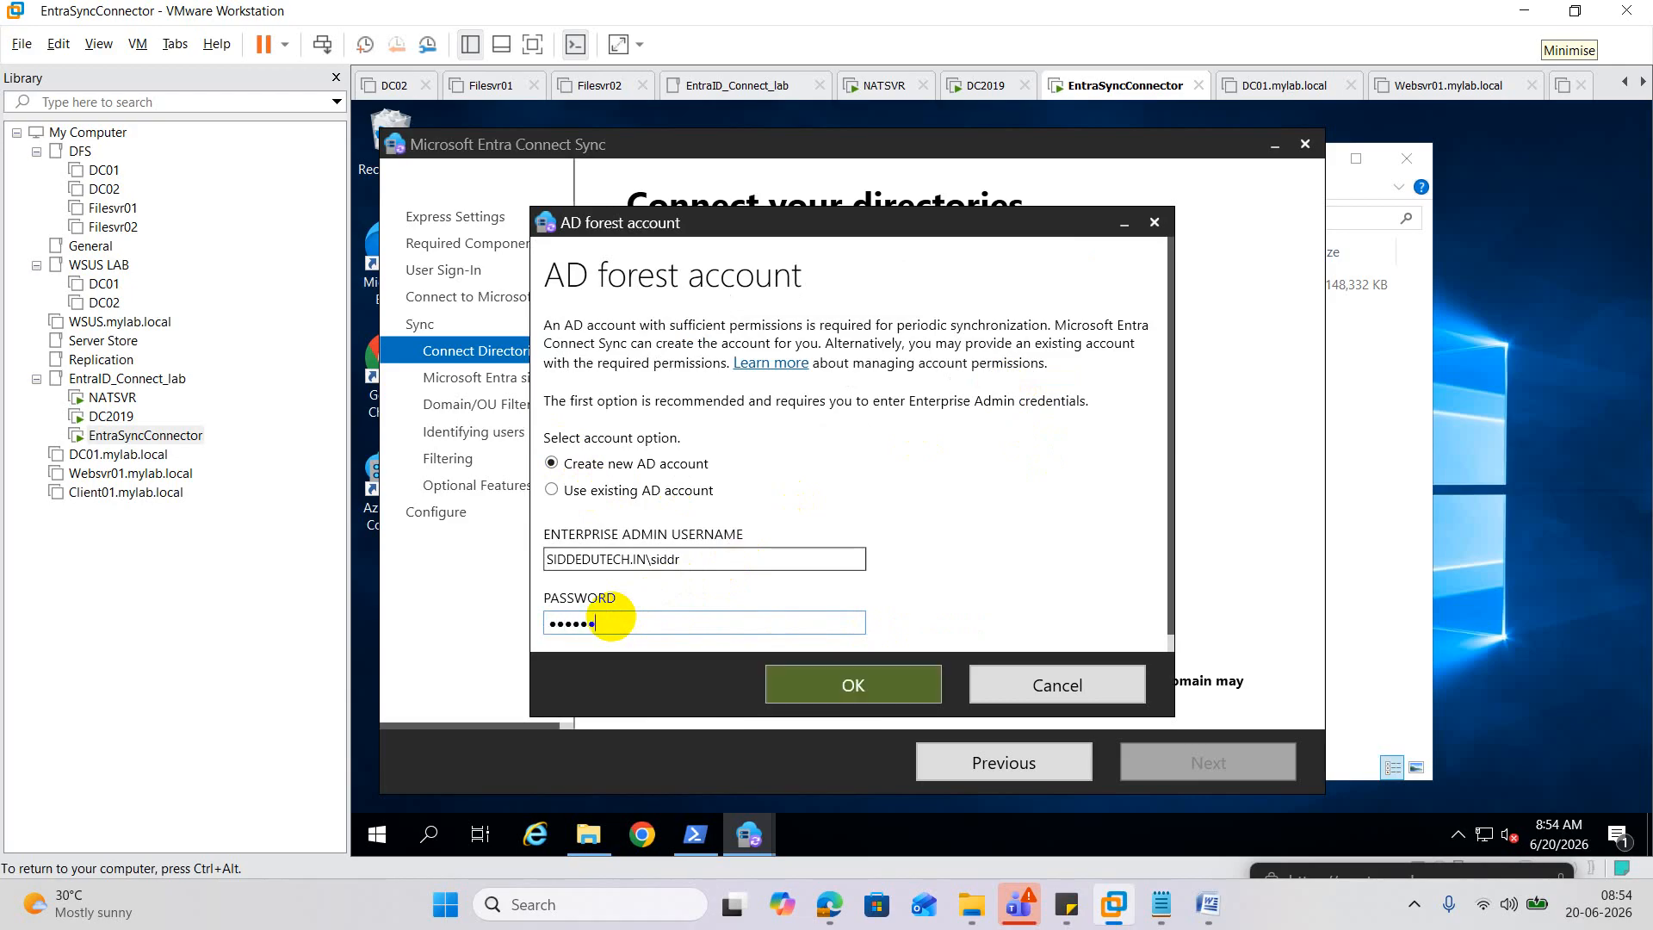
{"action": "type", "text": "••••"}
{"action": "left_click", "coordinate": [840, 689]}
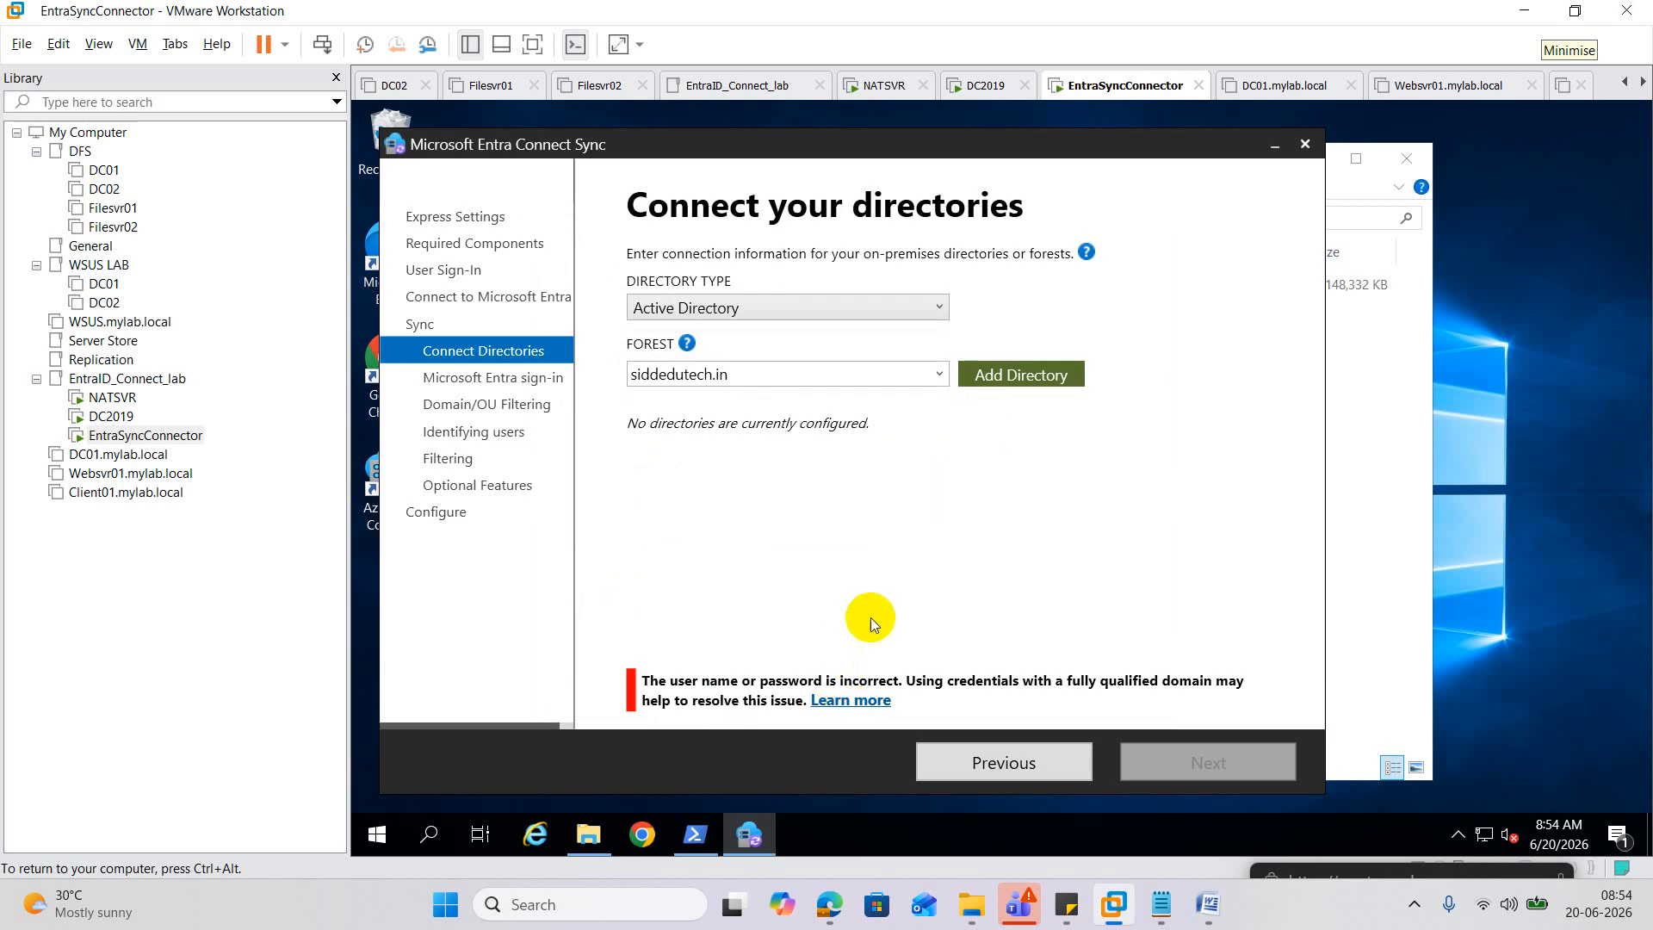
Open the Run prompt from the Start button's context menu.
{"action": "left_click", "coordinate": [391, 835]}
{"action": "right_click", "coordinate": [391, 840]}
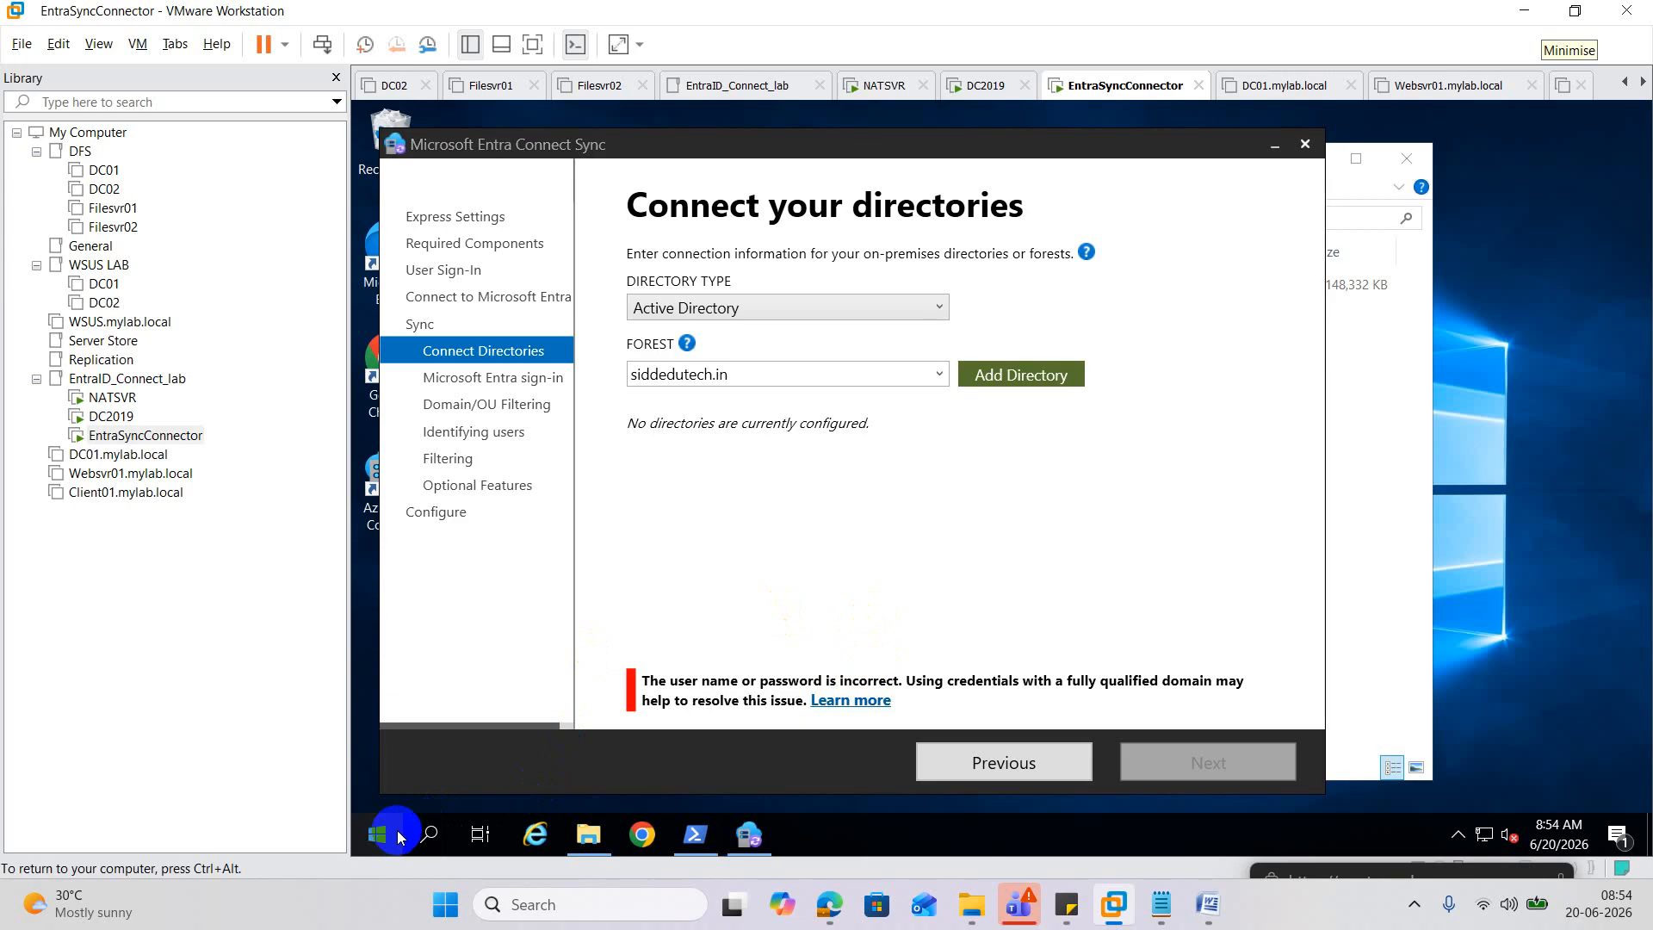
{"action": "left_click", "coordinate": [479, 740]}
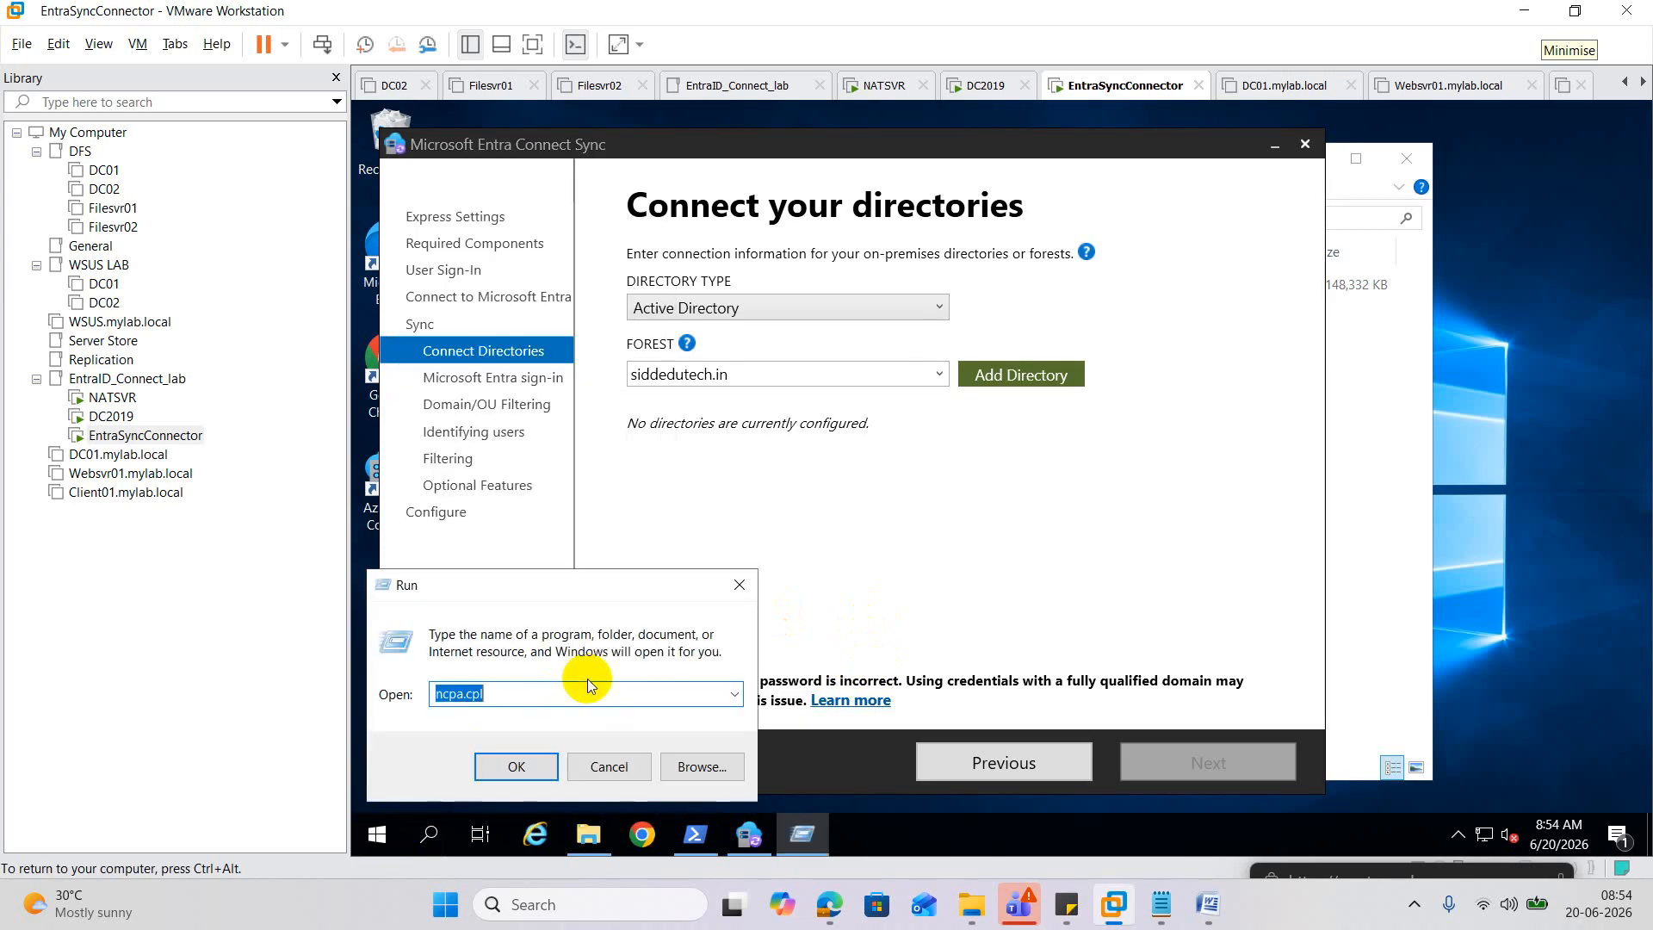
Turn Windows Defender Firewall off for domain, private and public networks on the connector.
{"action": "type", "text": "fire"}
{"action": "type", "text": "fox.exe"}
{"action": "key", "text": "Return"}
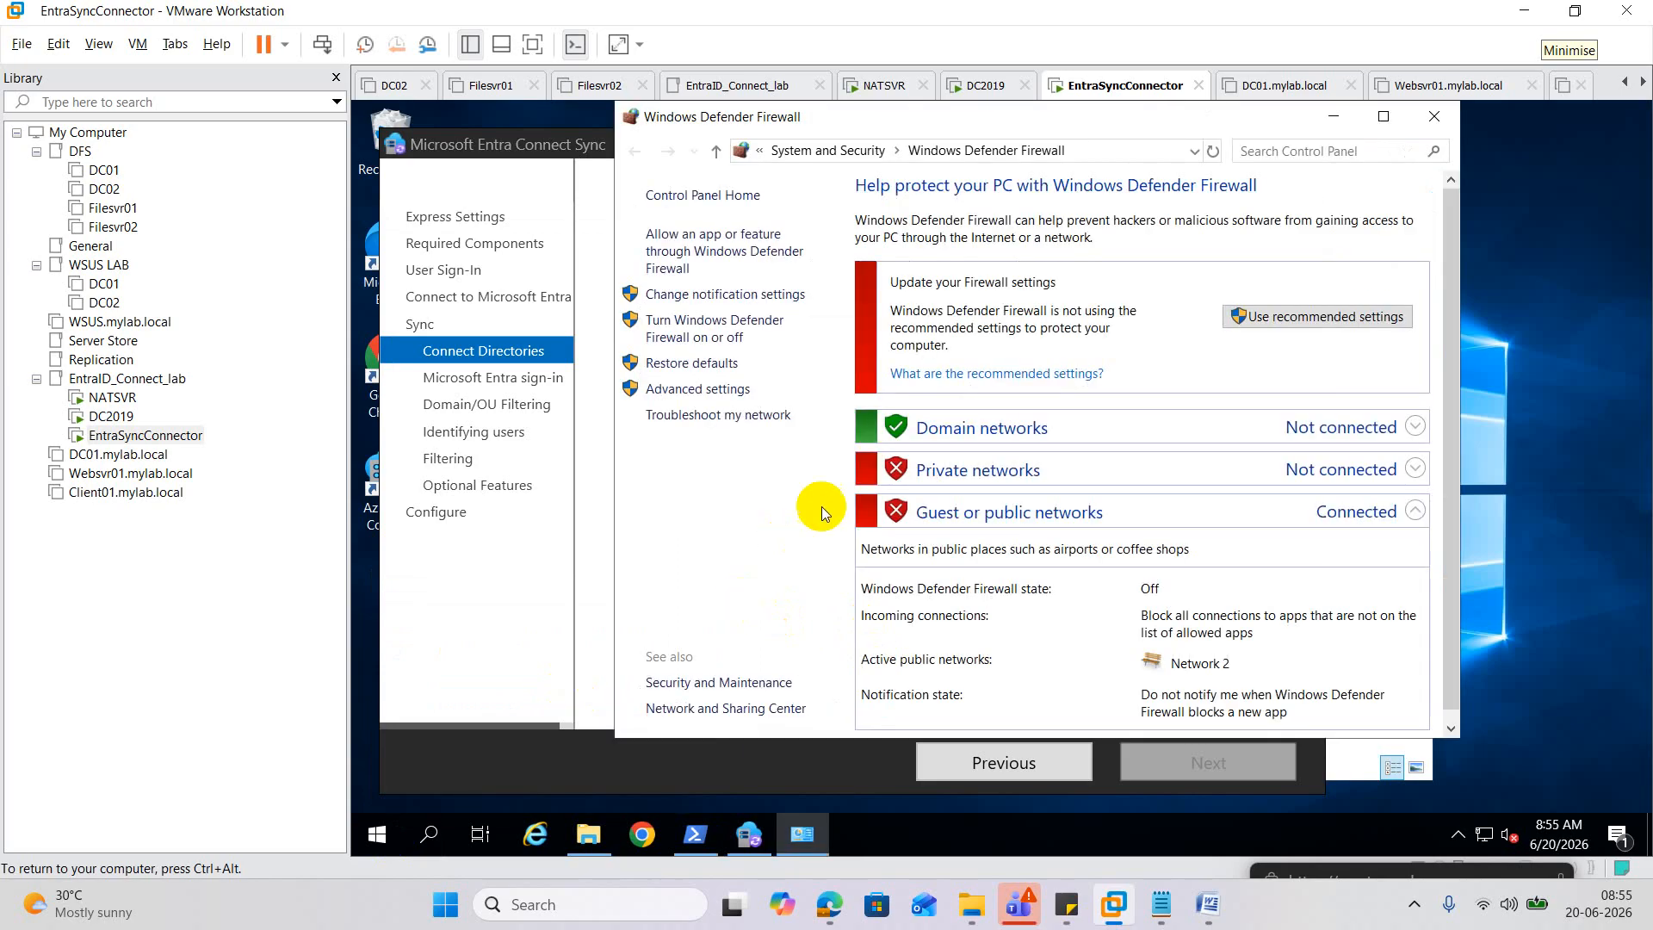
{"action": "left_click", "coordinate": [716, 333]}
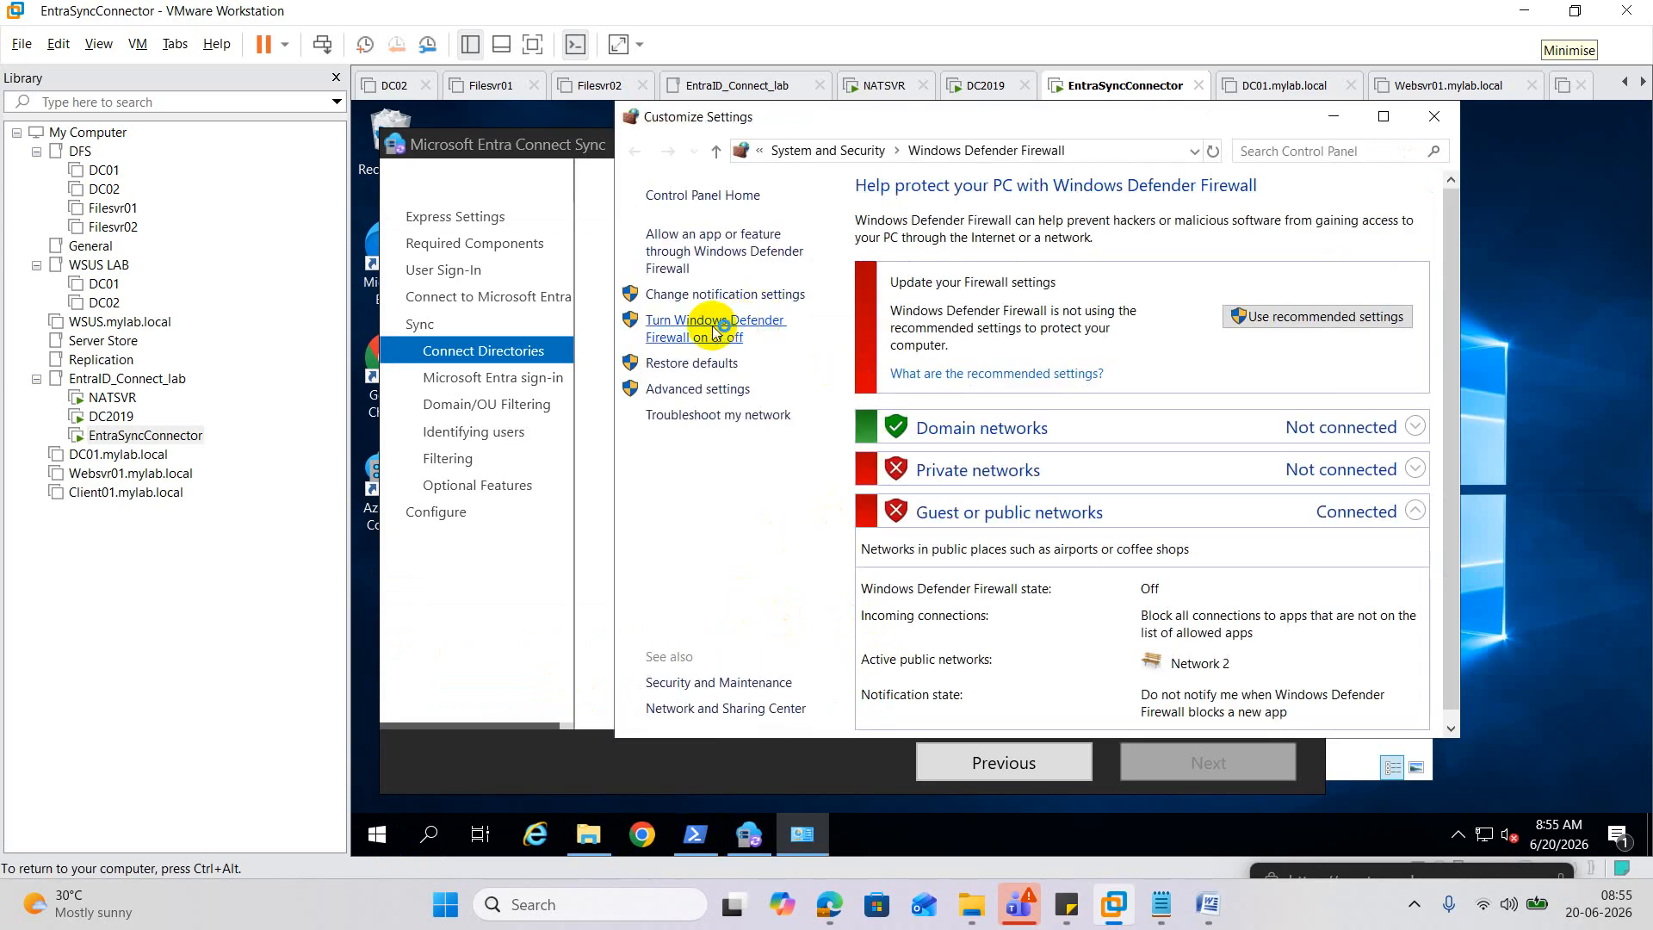
{"action": "left_click", "coordinate": [835, 363]}
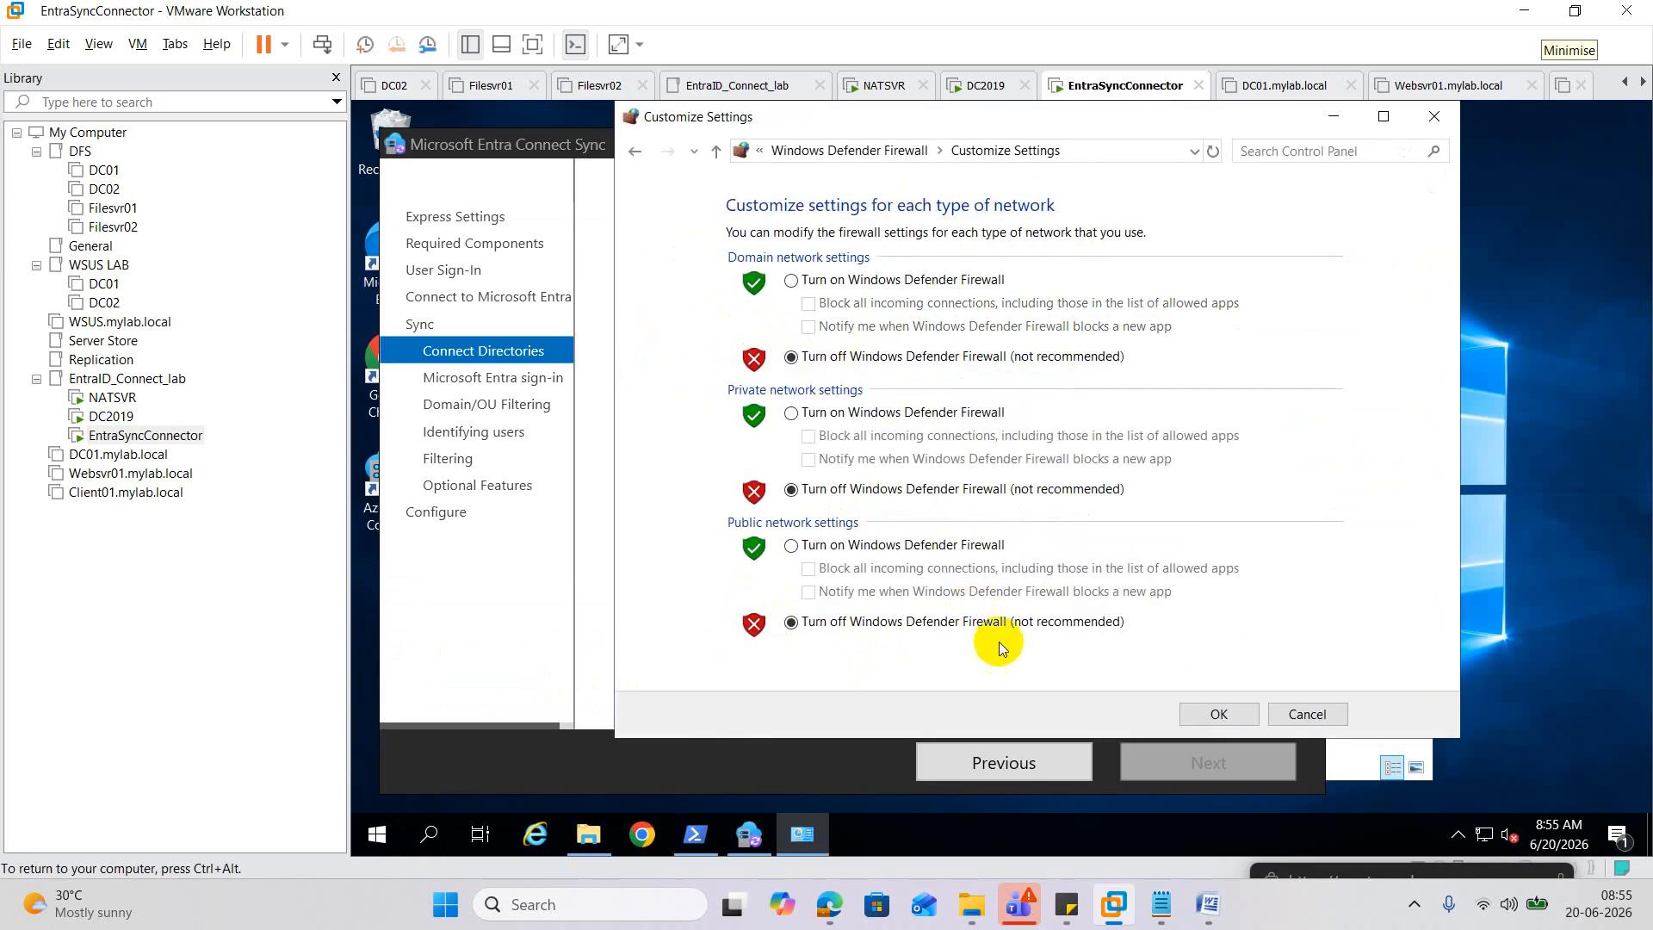
{"action": "left_click", "coordinate": [1199, 715]}
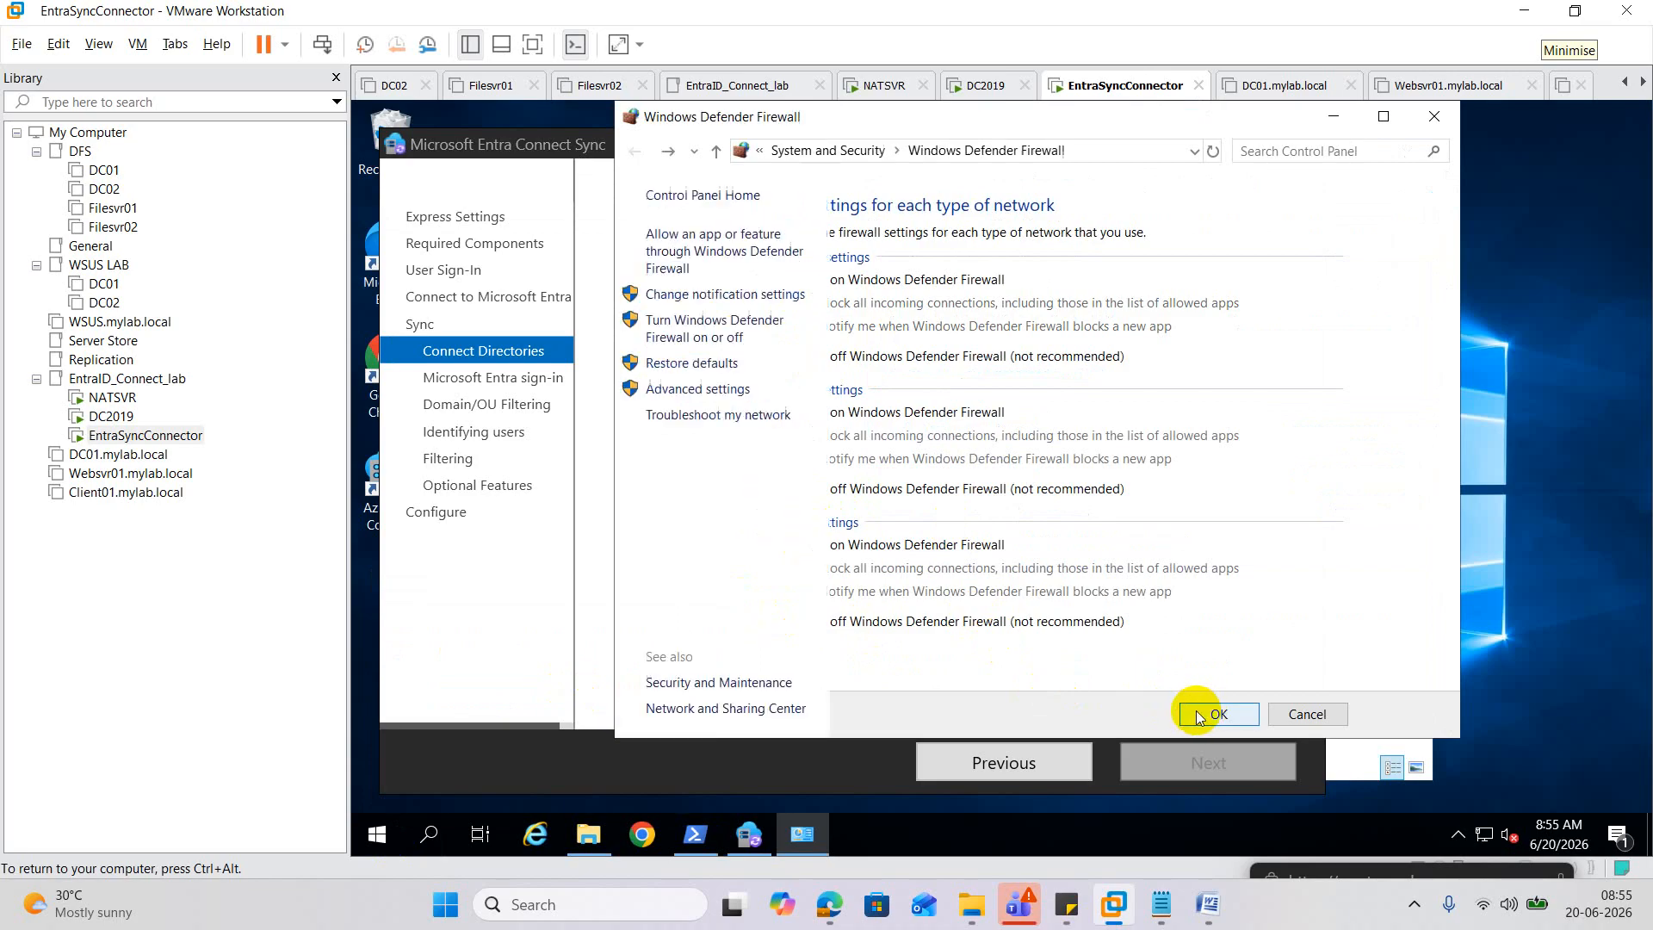
Check the firewall state on DC2019 via firewall.cpl, then return to EntraSyncConnector.
{"action": "left_click", "coordinate": [111, 417]}
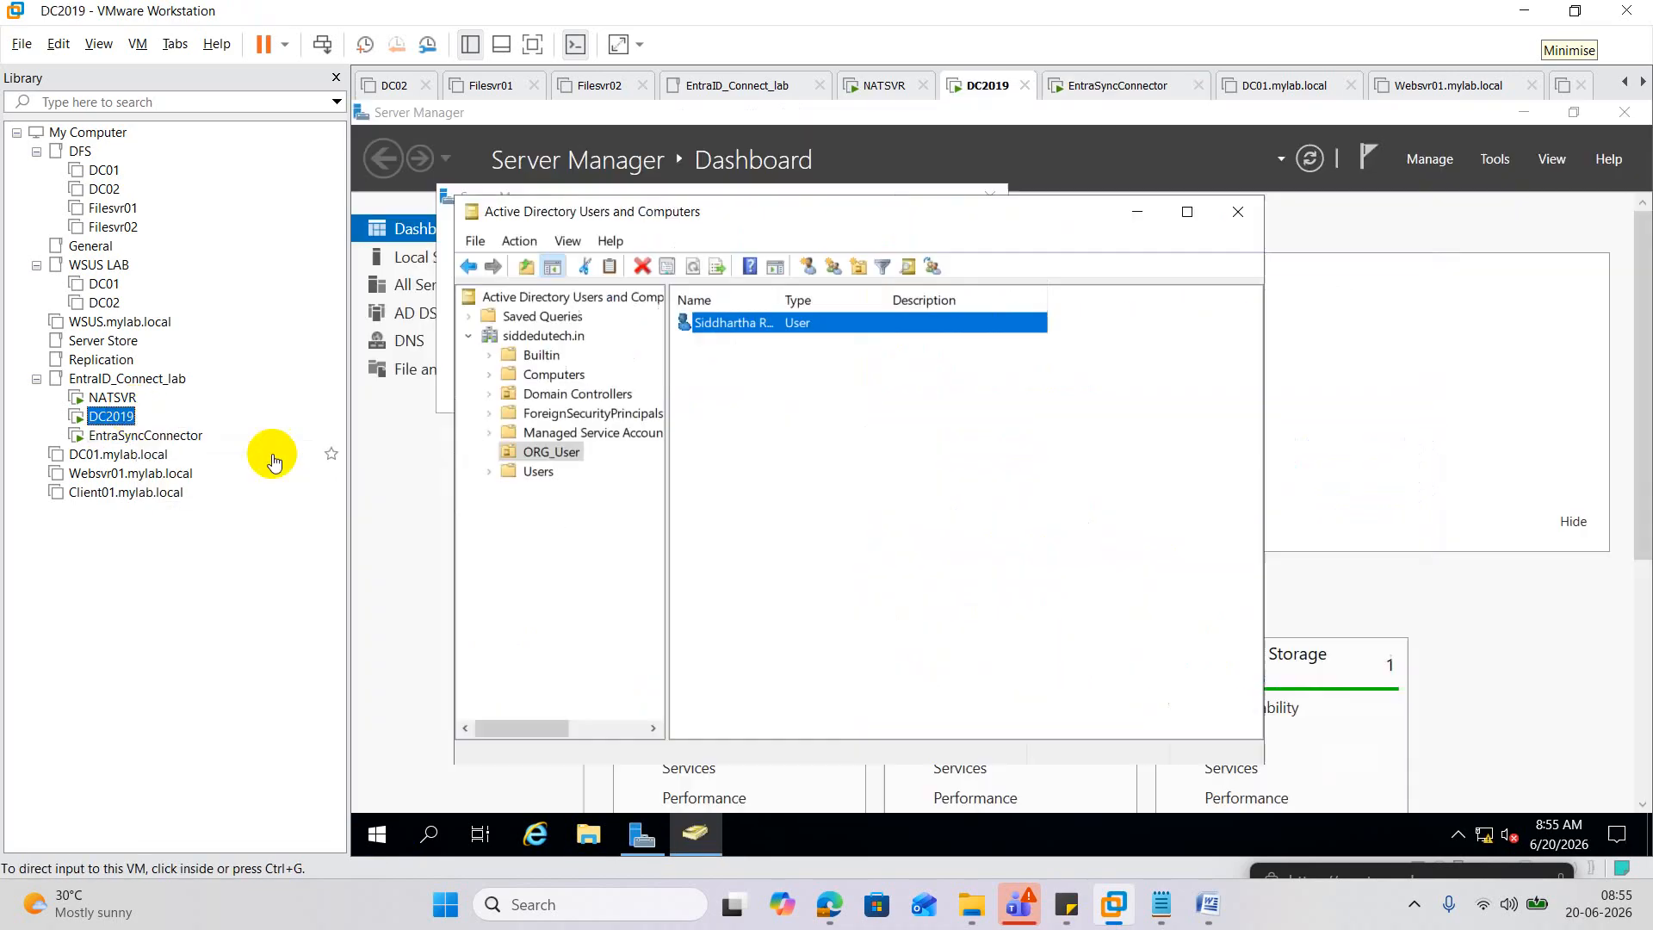
{"action": "right_click", "coordinate": [376, 834]}
{"action": "left_click", "coordinate": [465, 726]}
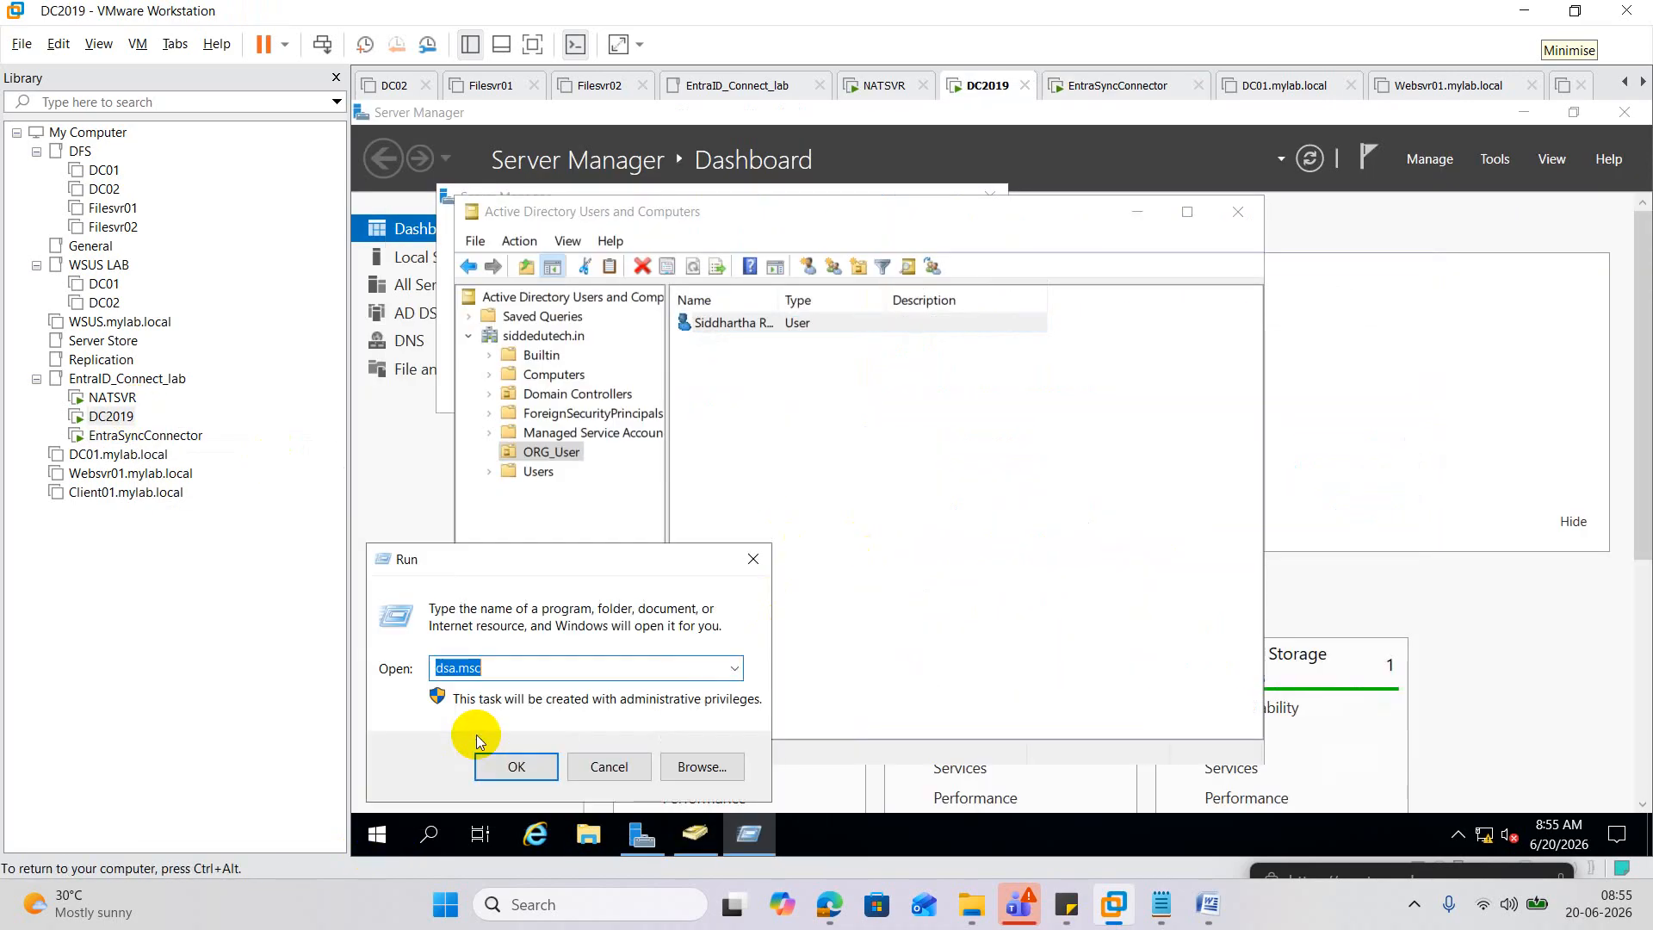
{"action": "type", "text": "firewall.cpl"}
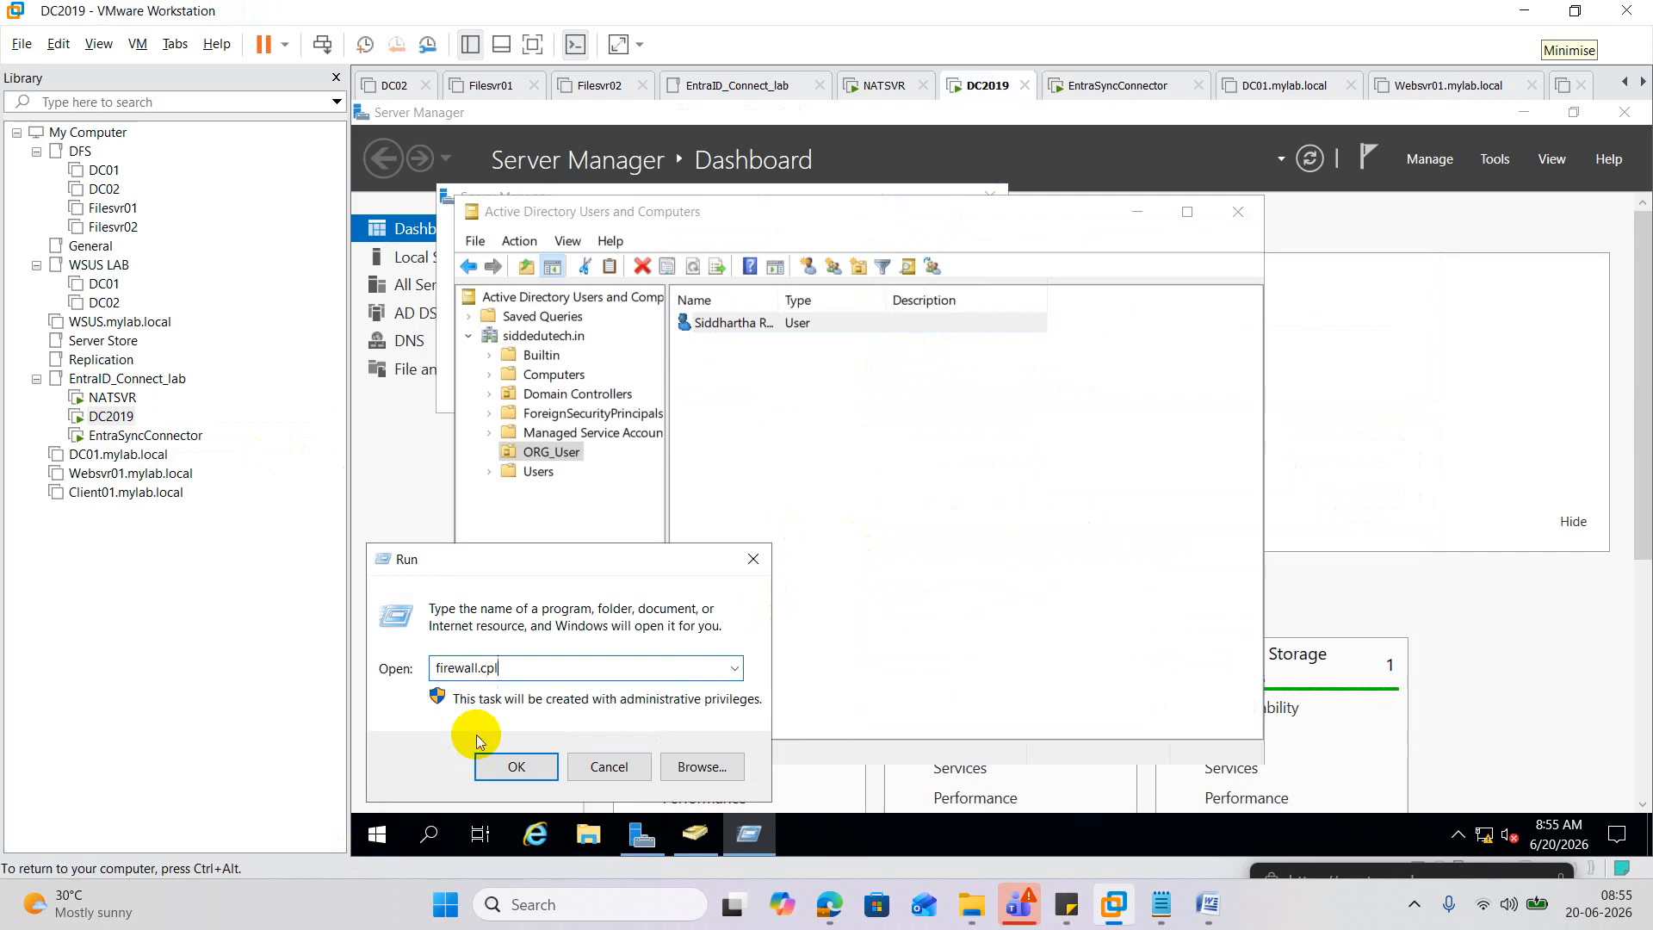
{"action": "key", "text": "Return"}
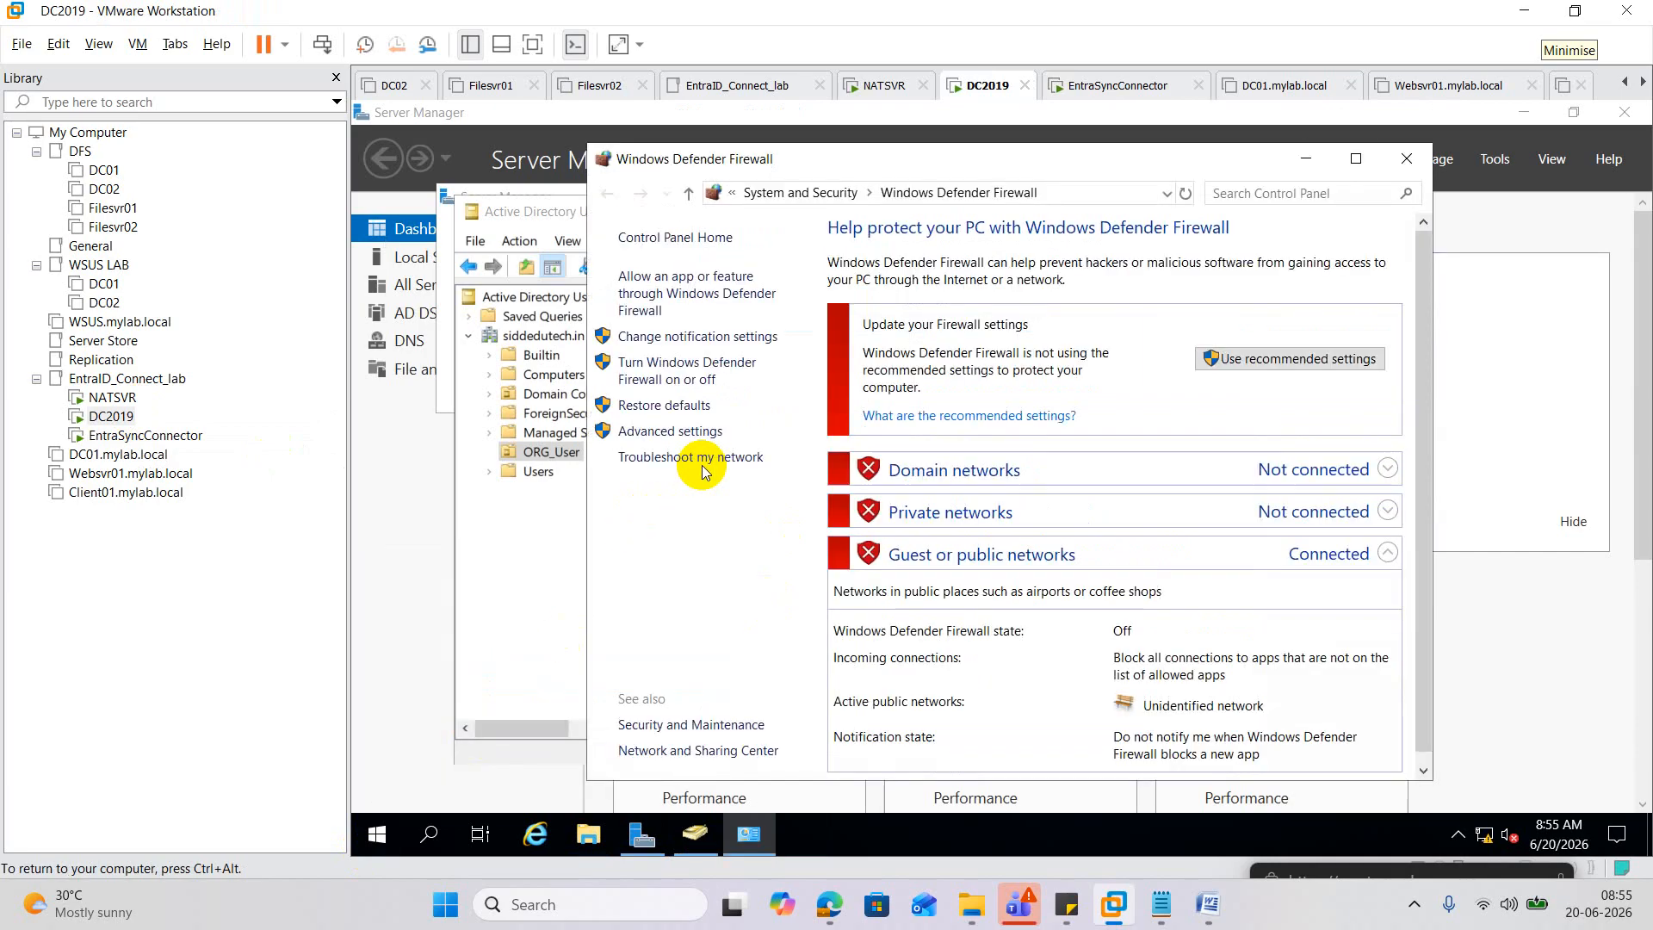
{"action": "left_click", "coordinate": [138, 435]}
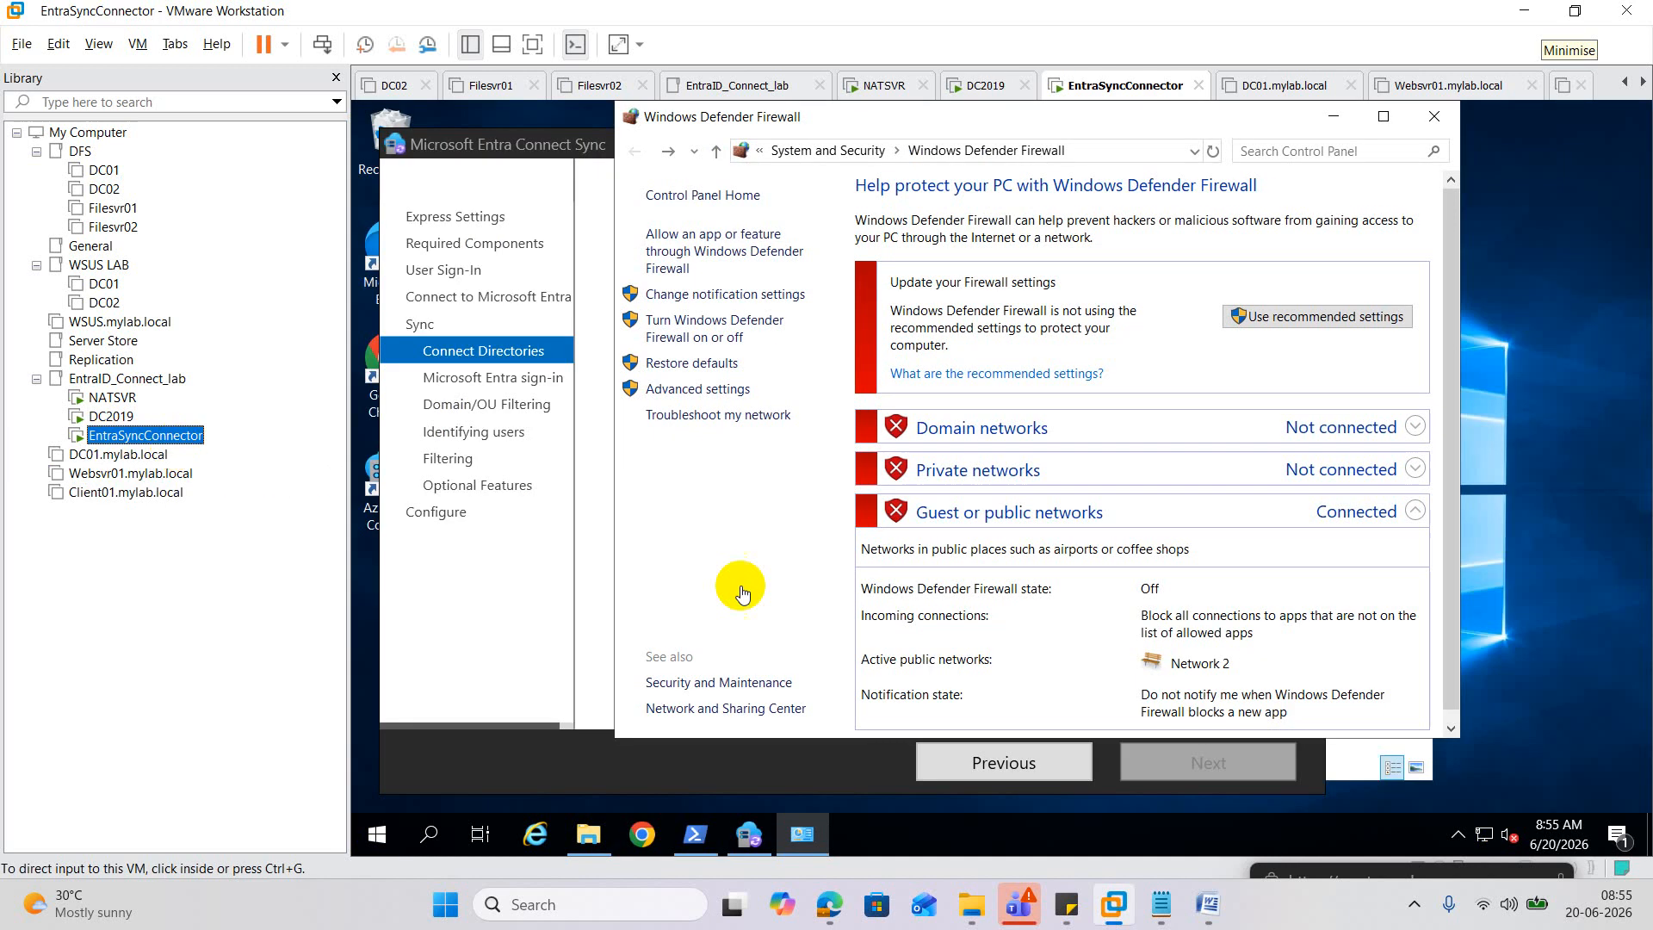
Open Ethernet0's IPv4 Advanced TCP/IP Settings from Network Connections.
{"action": "left_click", "coordinate": [378, 835]}
{"action": "right_click", "coordinate": [379, 835]}
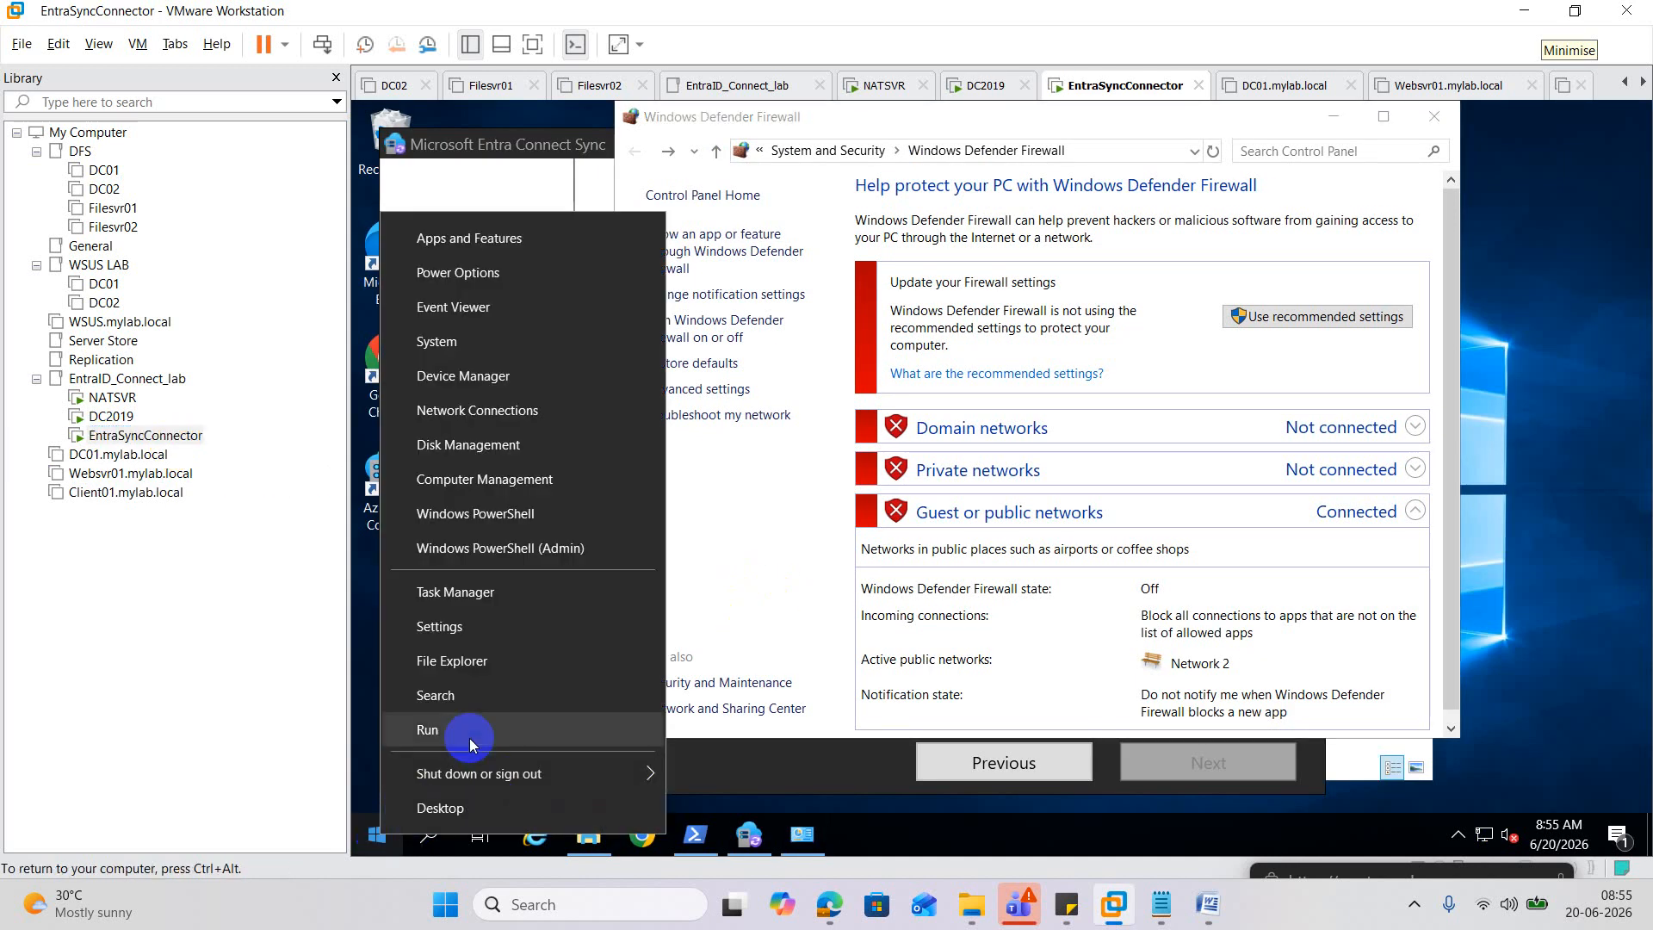
{"action": "left_click", "coordinate": [426, 727]}
{"action": "type", "text": "firewall.cpl"}
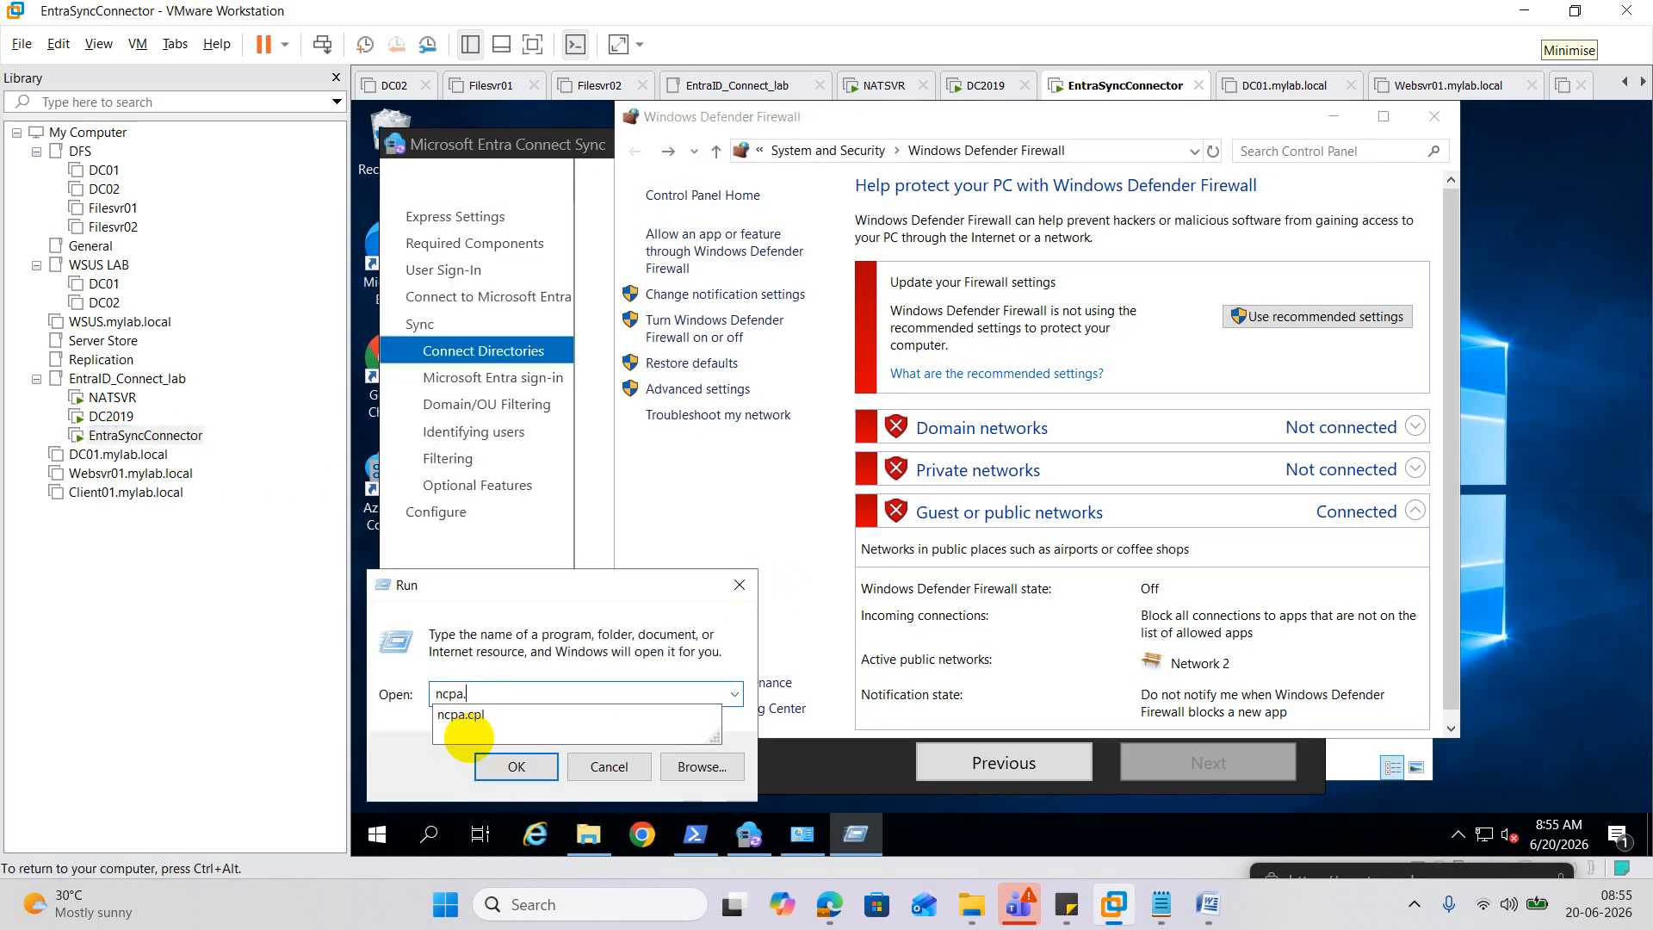
{"action": "key", "text": "Return"}
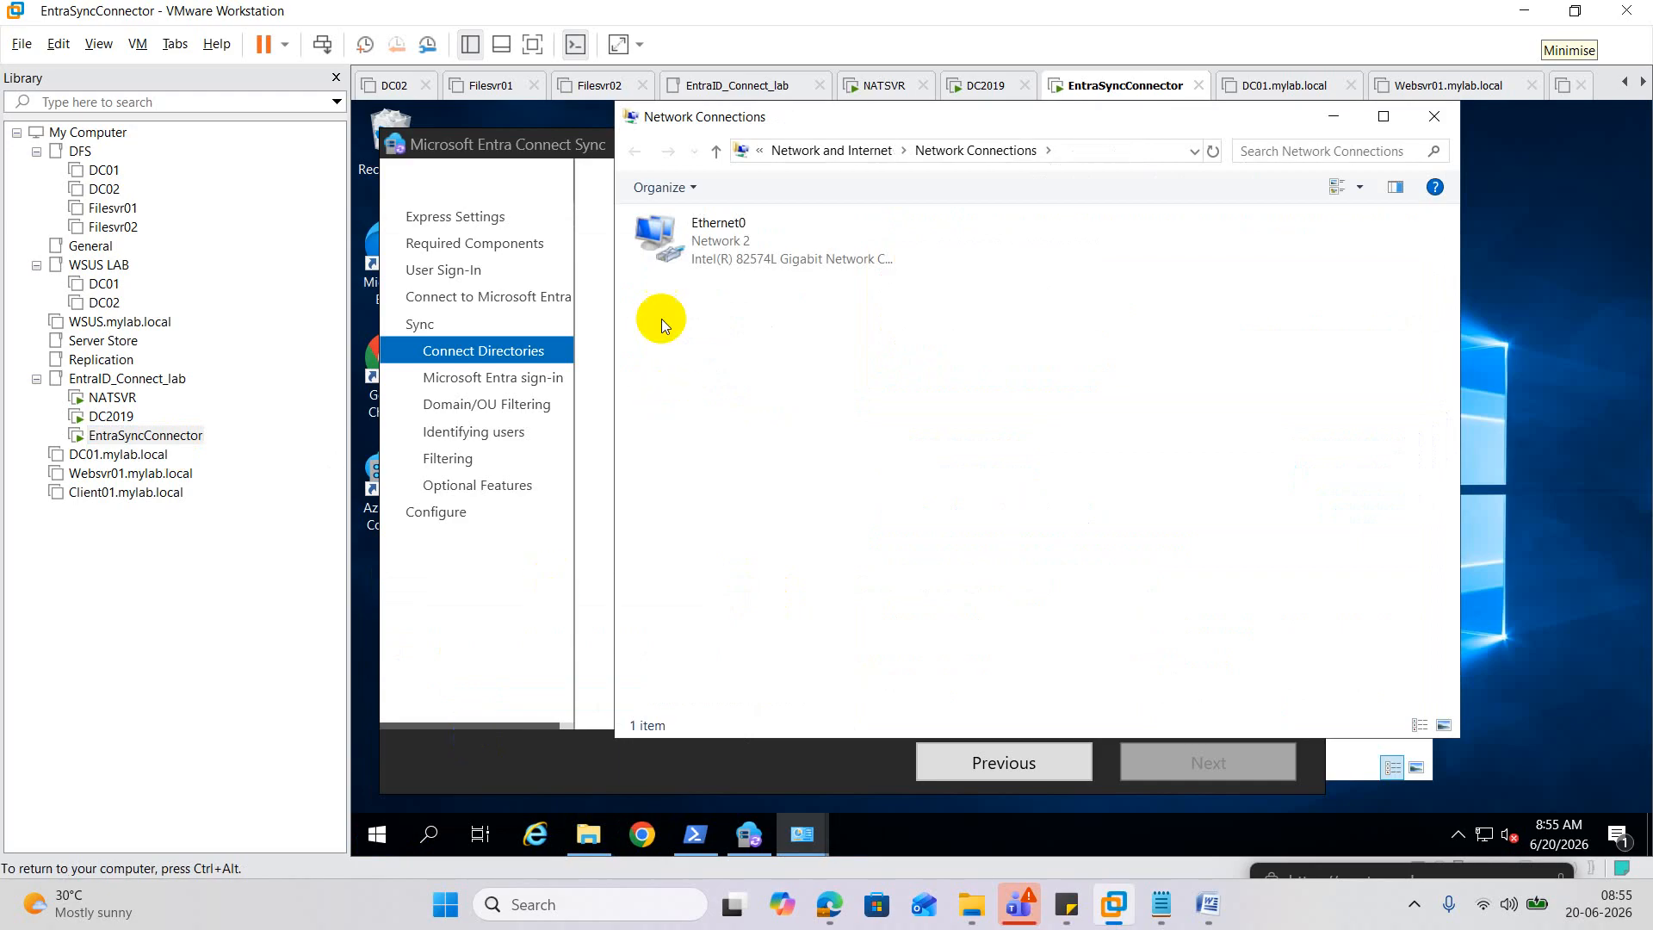
{"action": "right_click", "coordinate": [736, 258]}
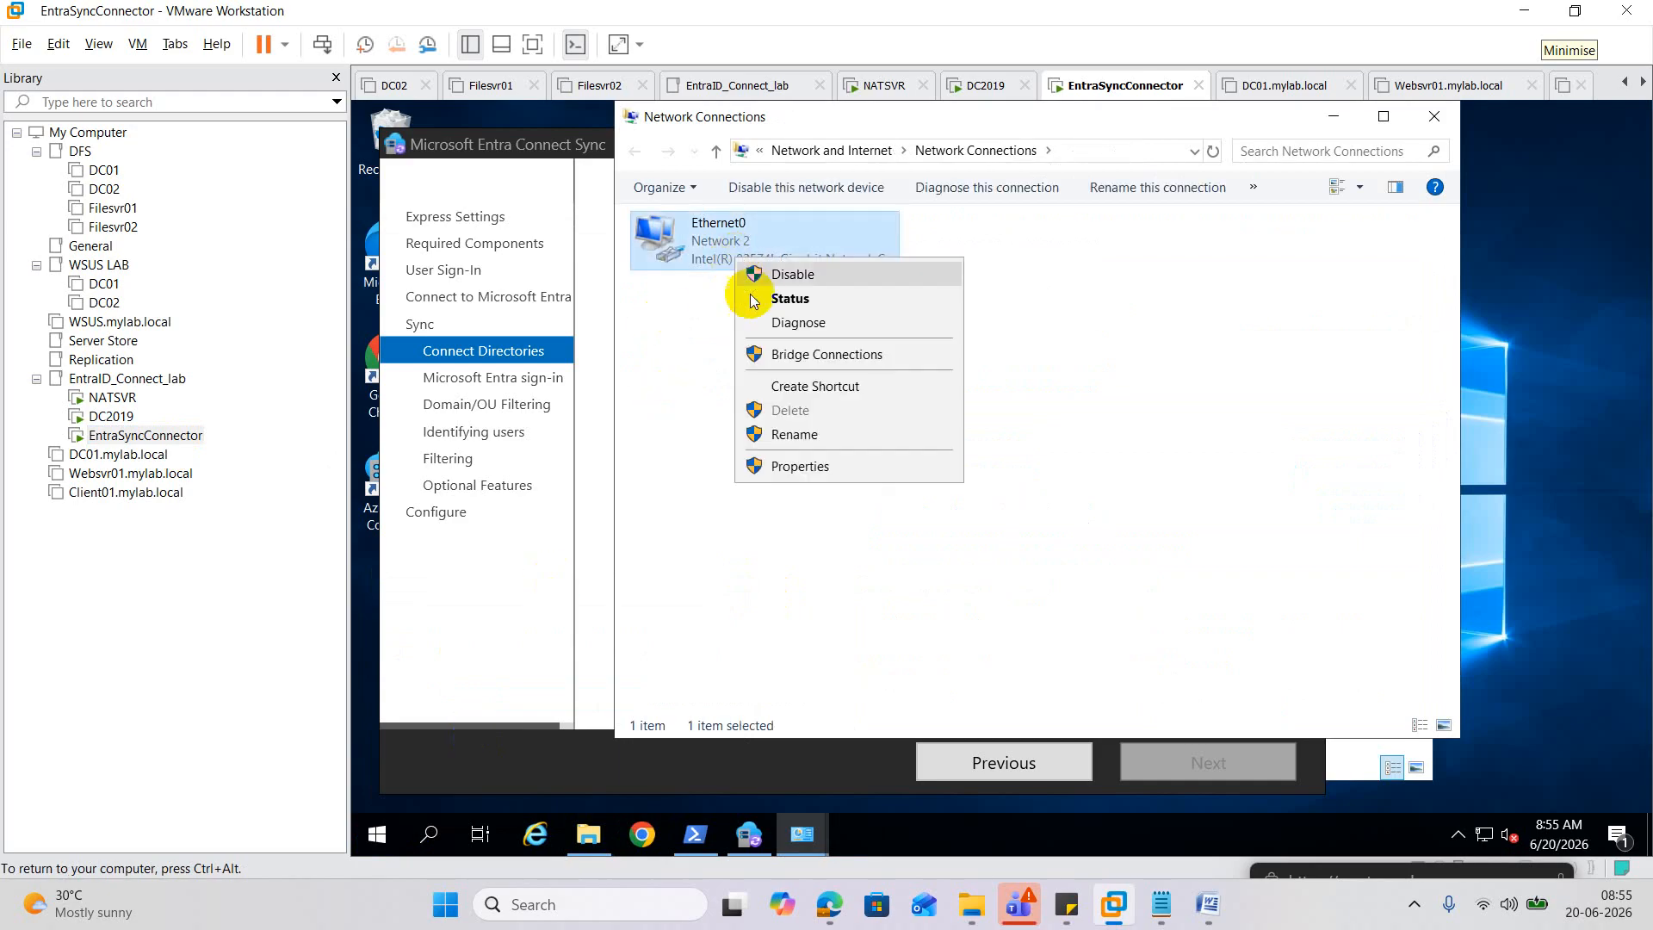
{"action": "left_click", "coordinate": [799, 467]}
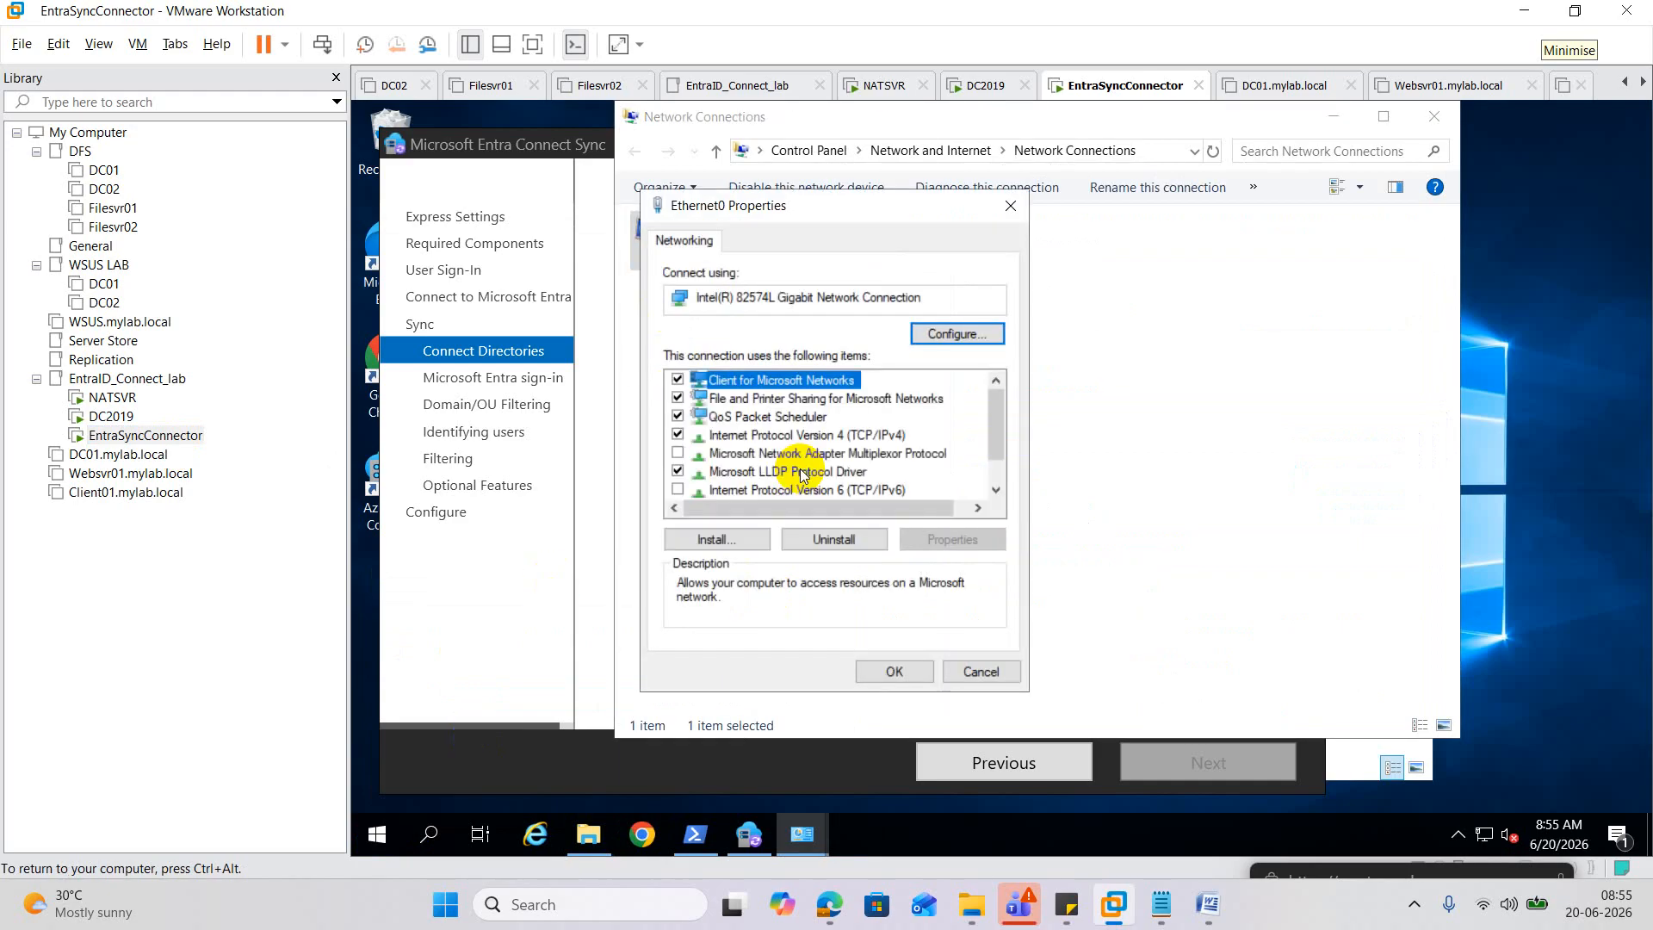
{"action": "double_click", "coordinate": [839, 434]}
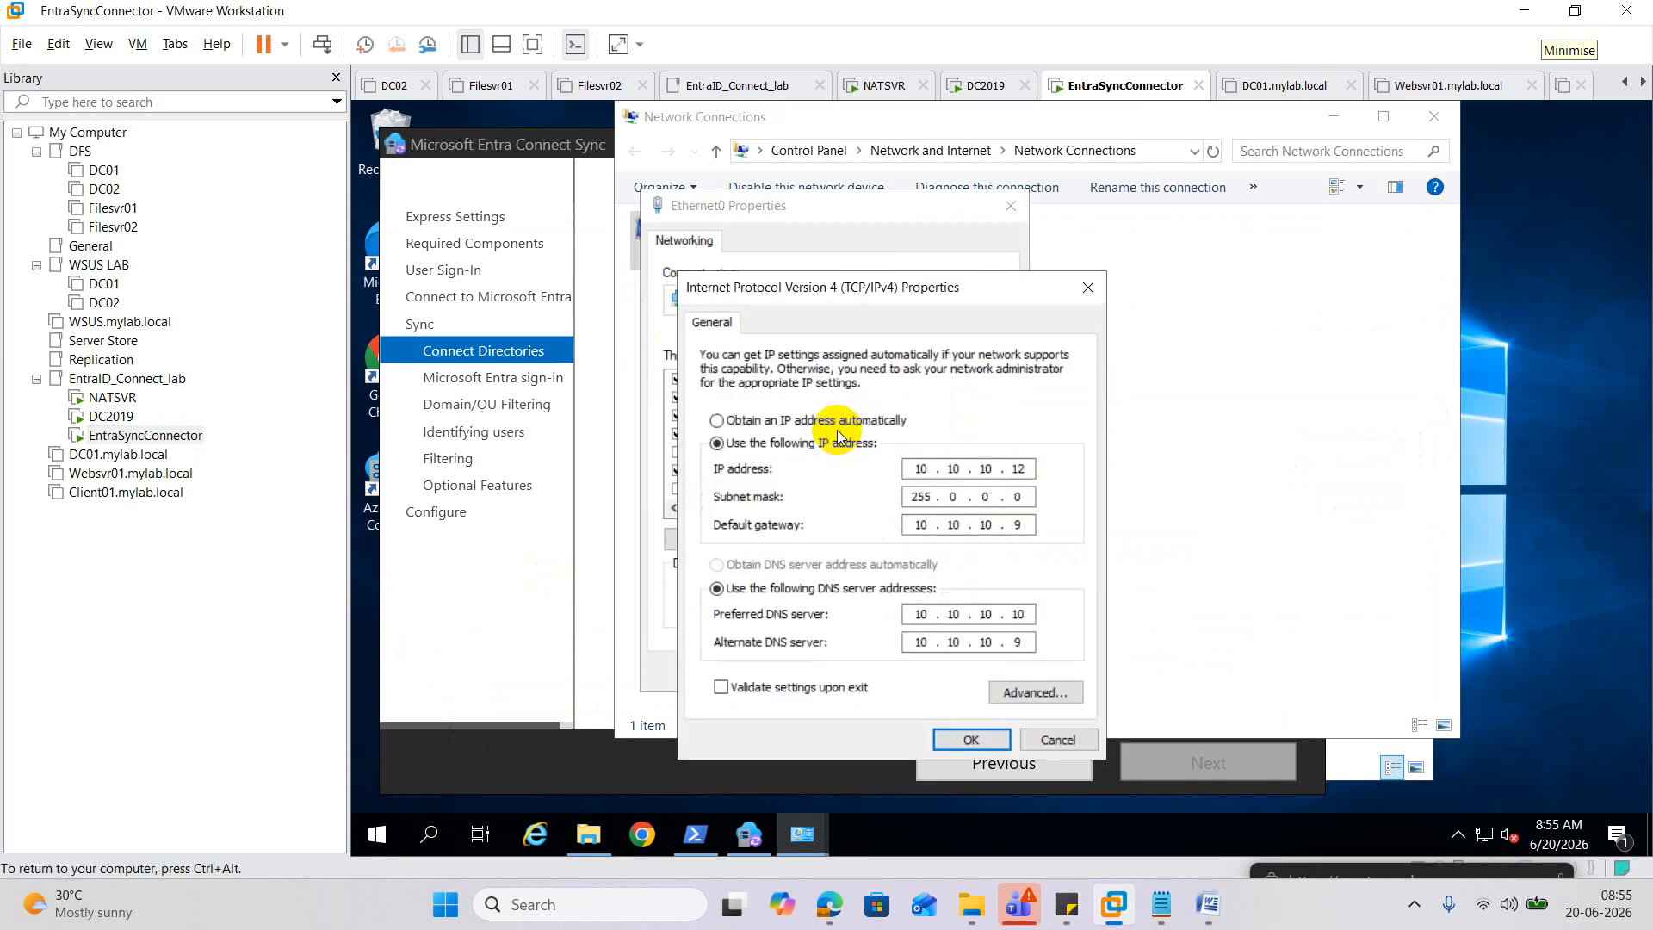
{"action": "left_click", "coordinate": [1038, 692]}
Set the connection's DNS suffix to SIDDEDUTECH.IN on the DNS tab.
{"action": "left_click", "coordinate": [787, 328]}
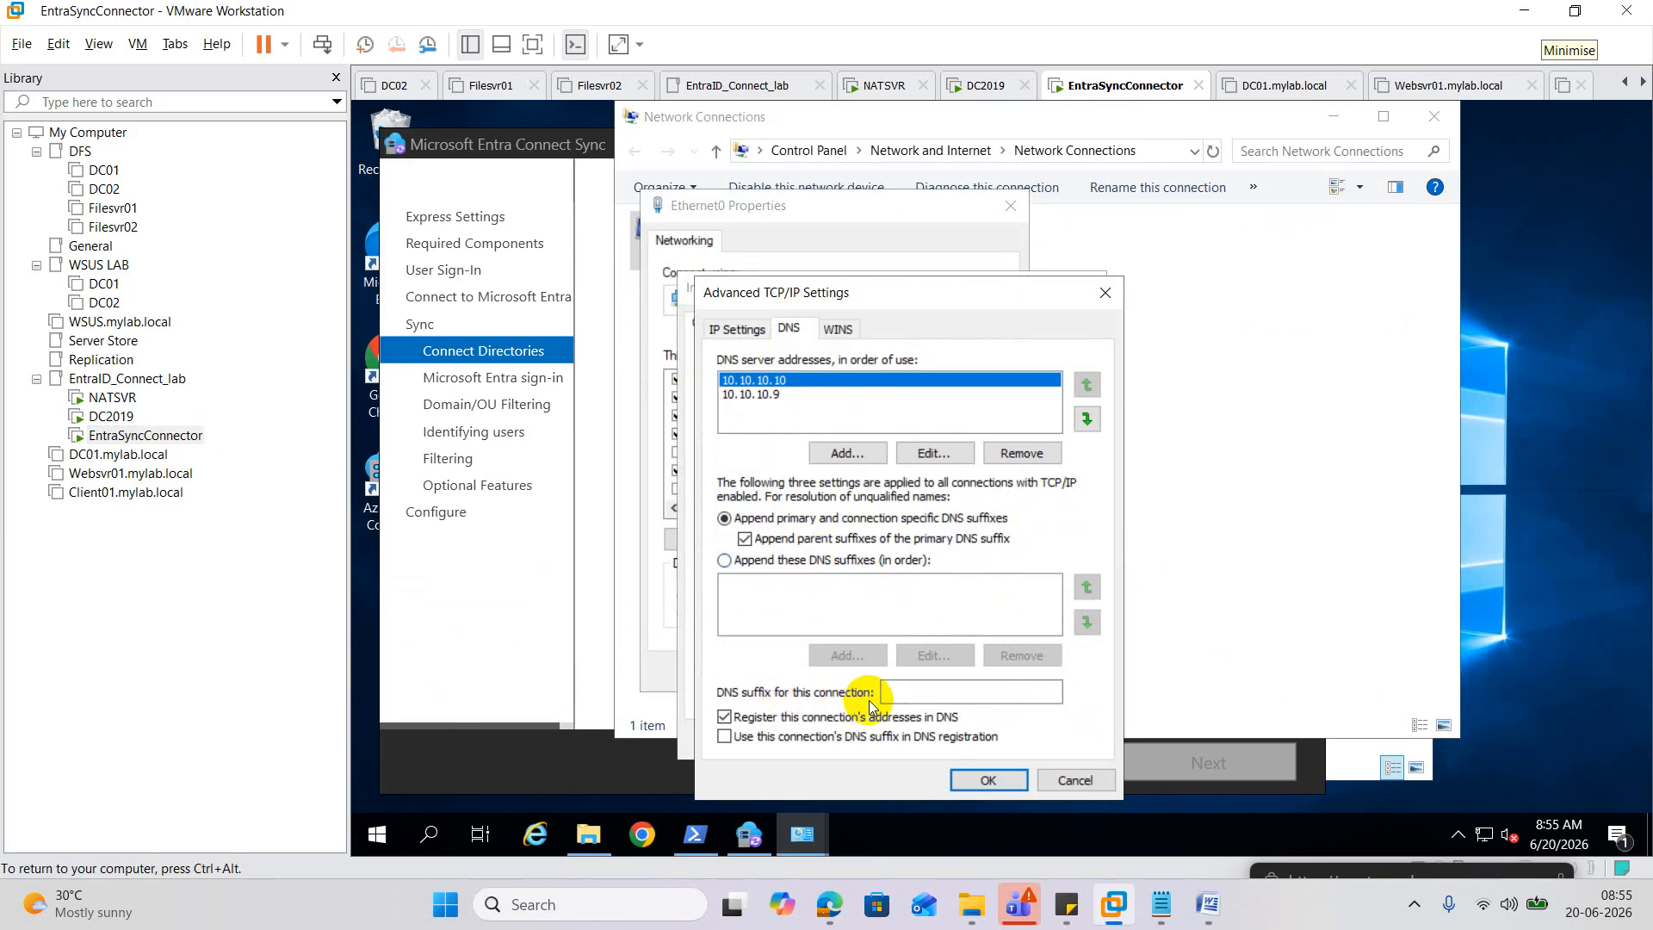
{"action": "left_click", "coordinate": [903, 693]}
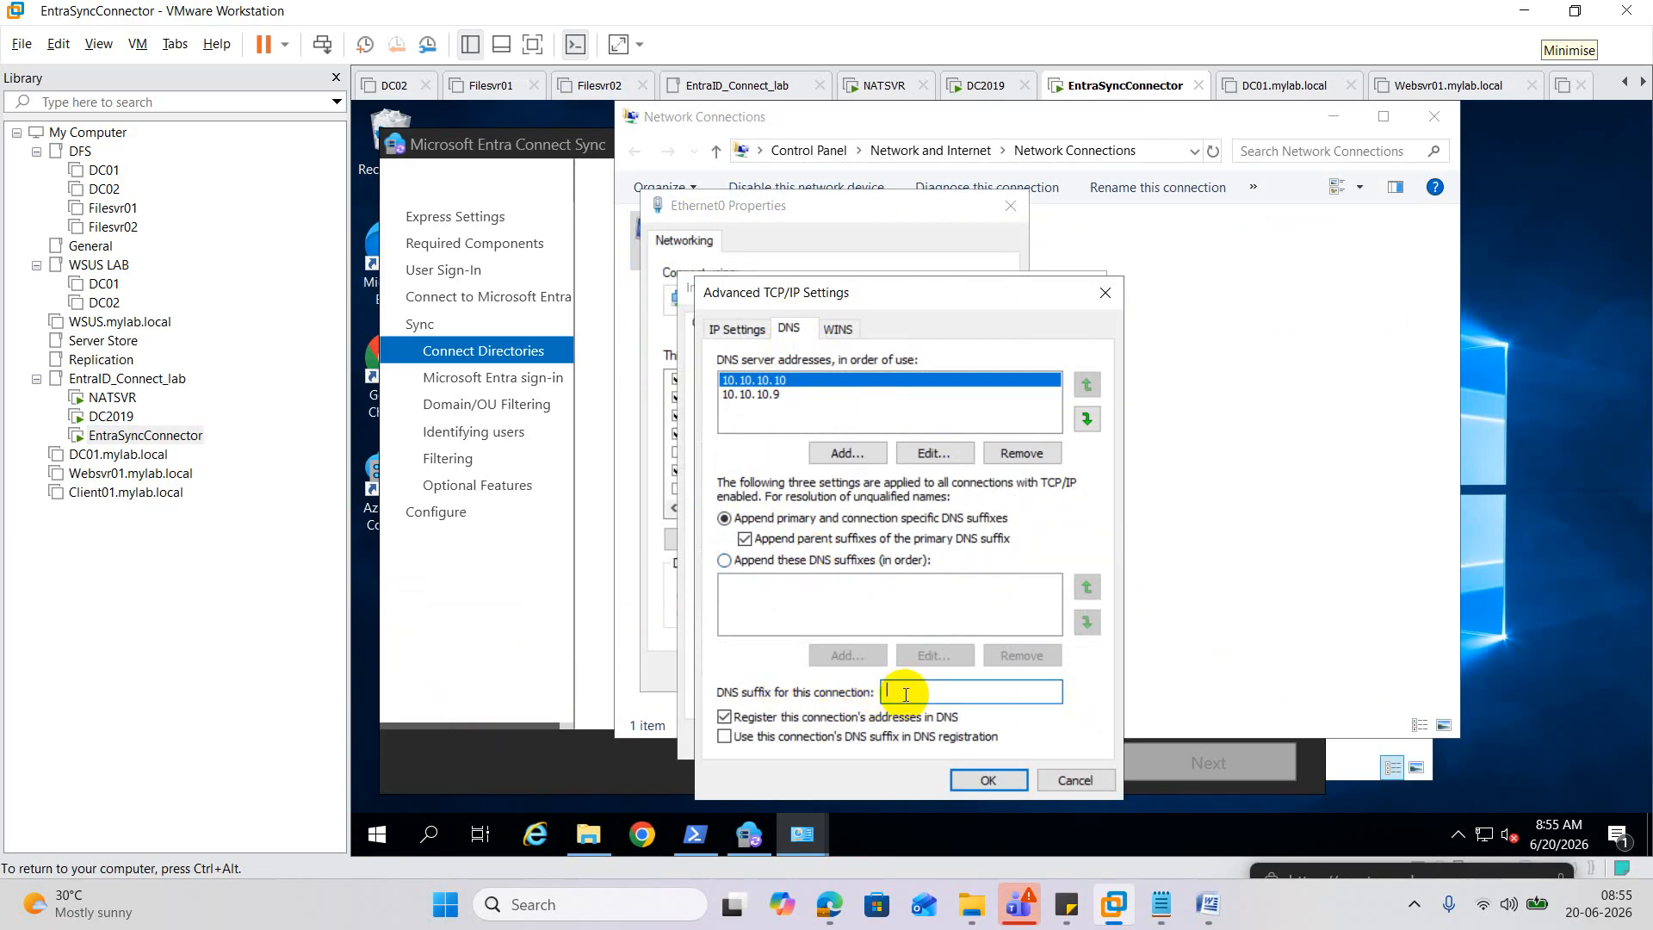
{"action": "type", "text": "SIDDEDUTECH\\"}
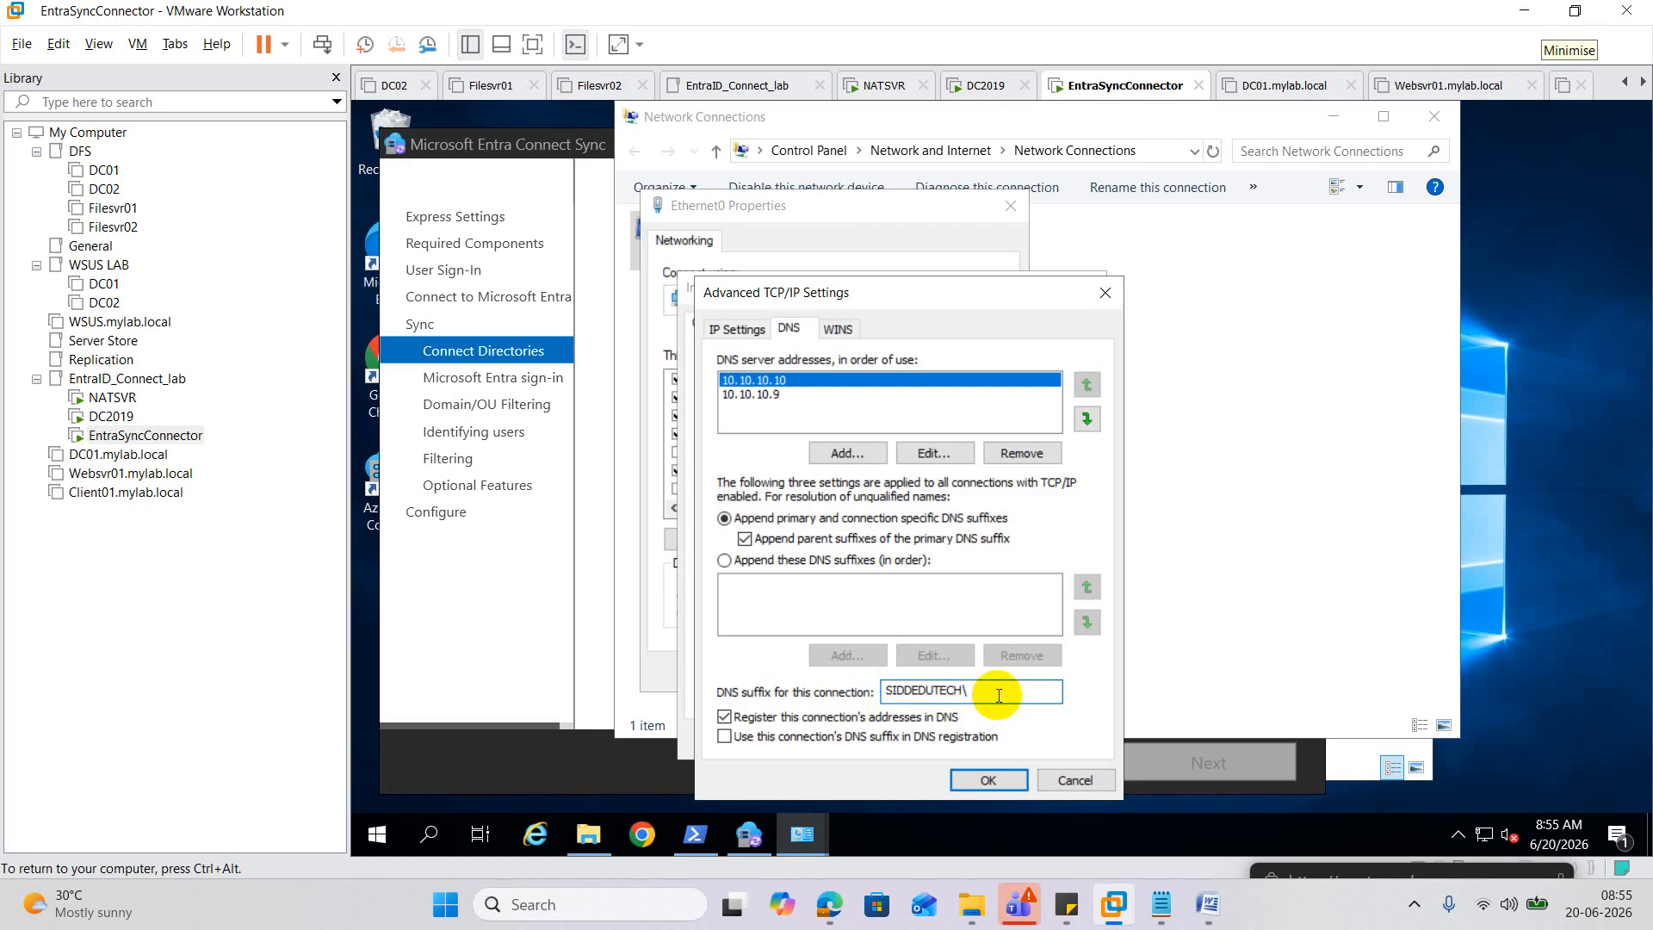
{"action": "key", "text": "BackSpace"}
{"action": "type", "text": ".in"}
{"action": "key", "text": "BackSpace"}
{"action": "type", "text": "IN"}
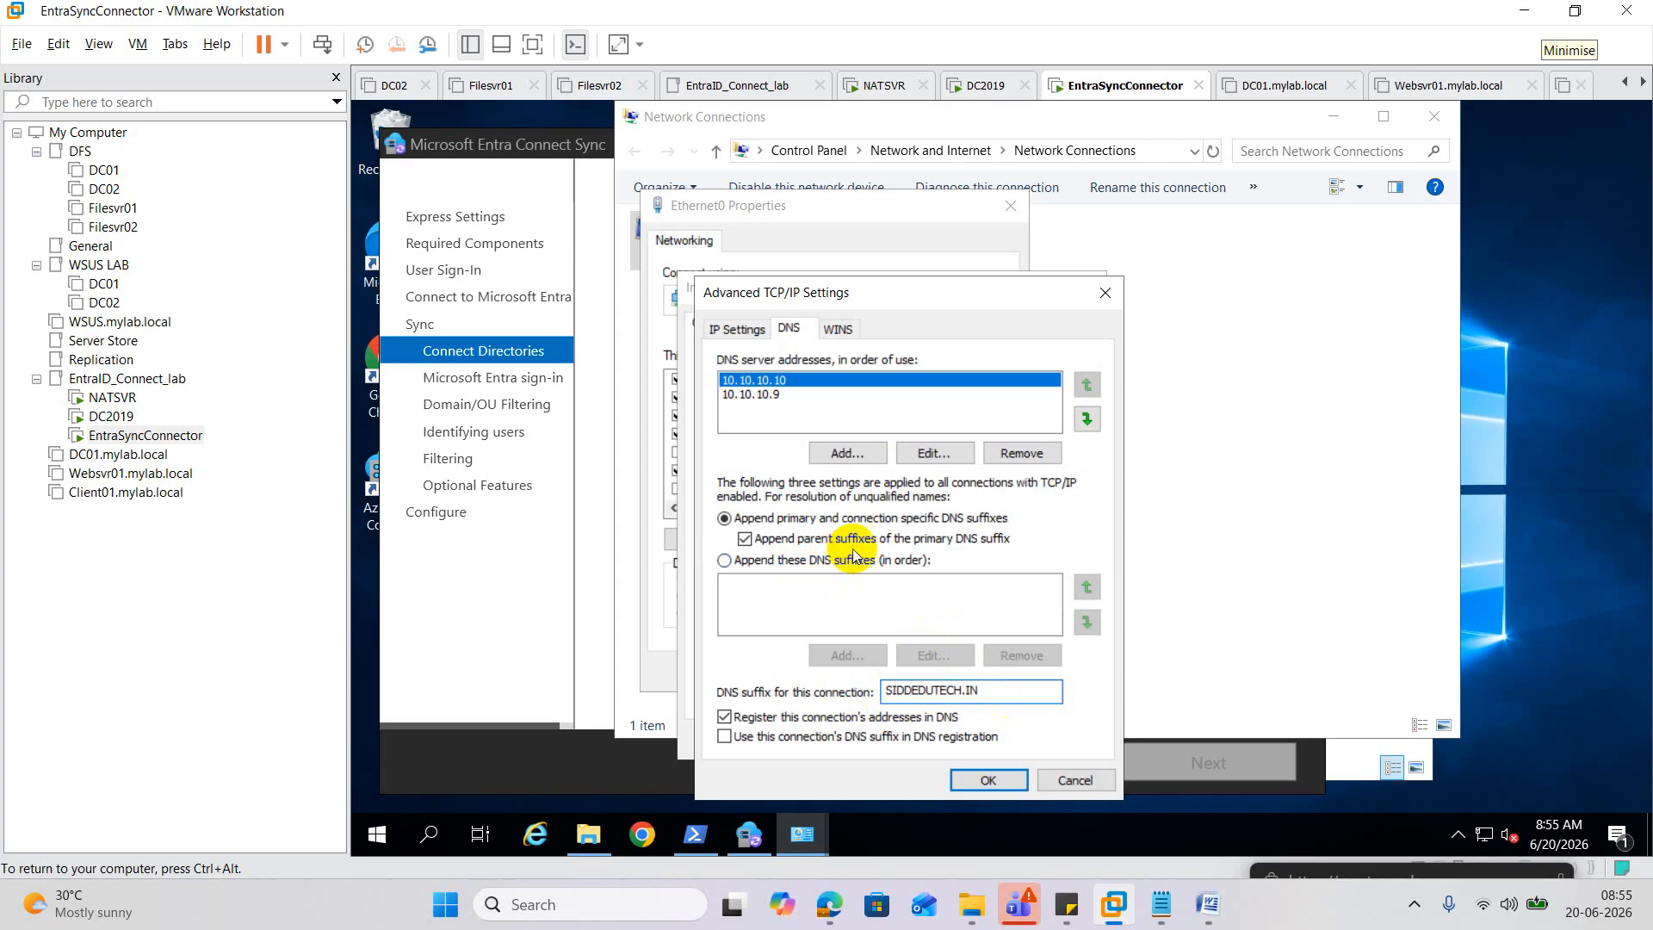
{"action": "left_click_drag", "start_coordinate": [988, 686], "coordinate": [841, 691]}
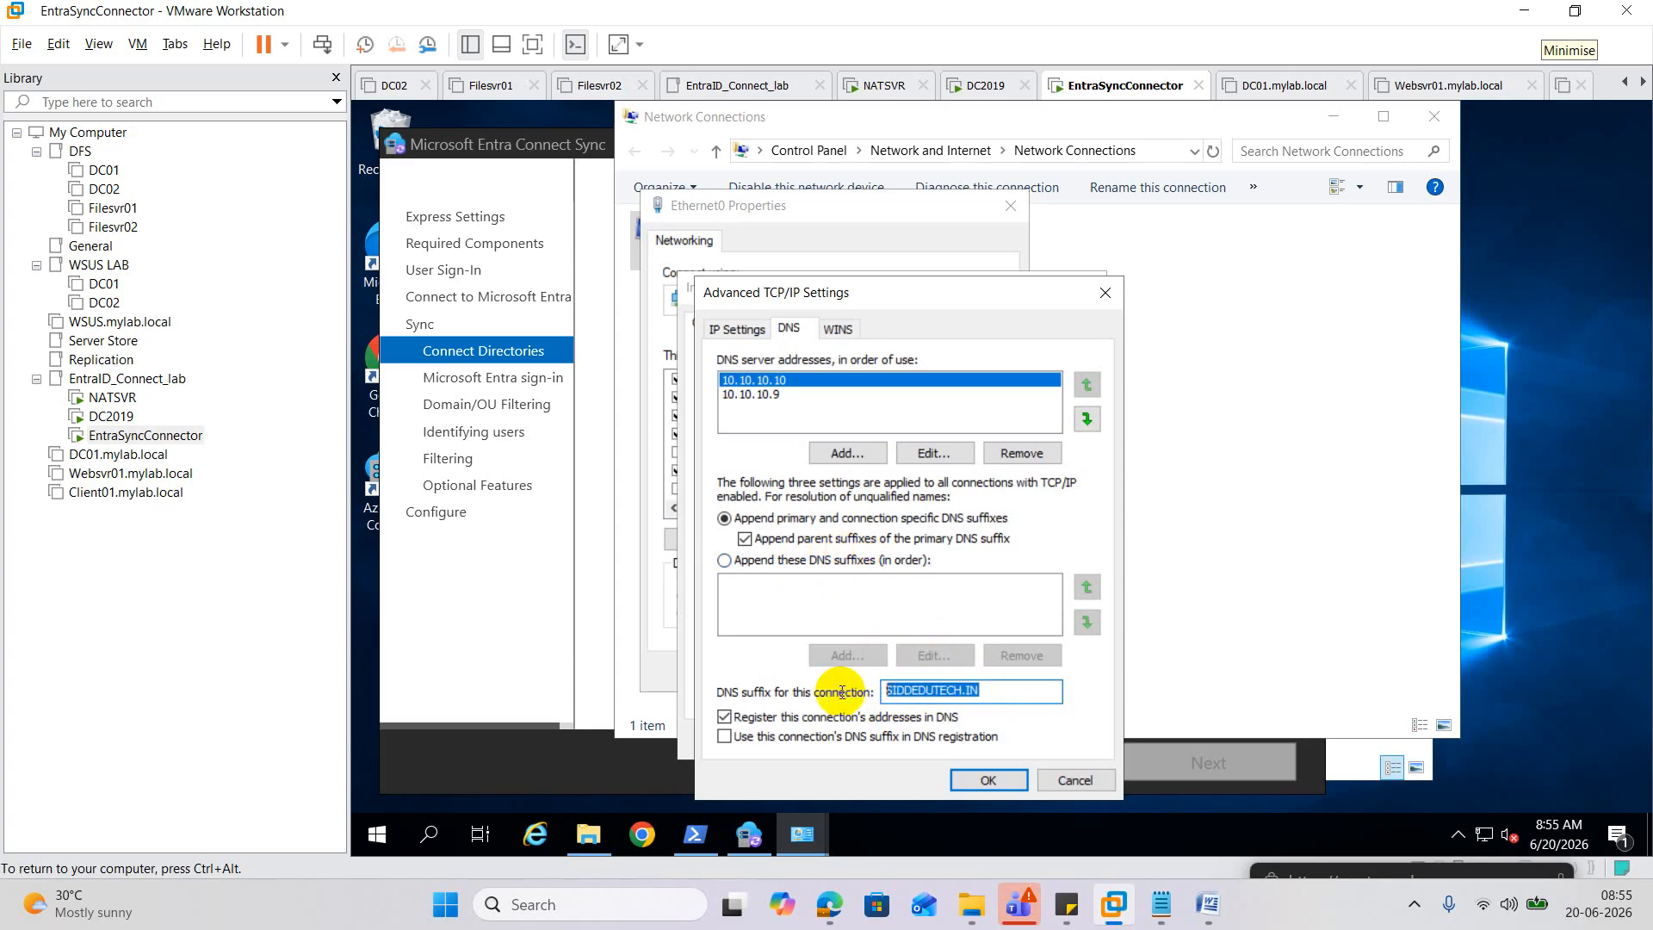
{"action": "left_click", "coordinate": [695, 834]}
Look up SIDDEDUTECH.IN with nslookup and rerun the query several times.
{"action": "type", "text": "nslookup"}
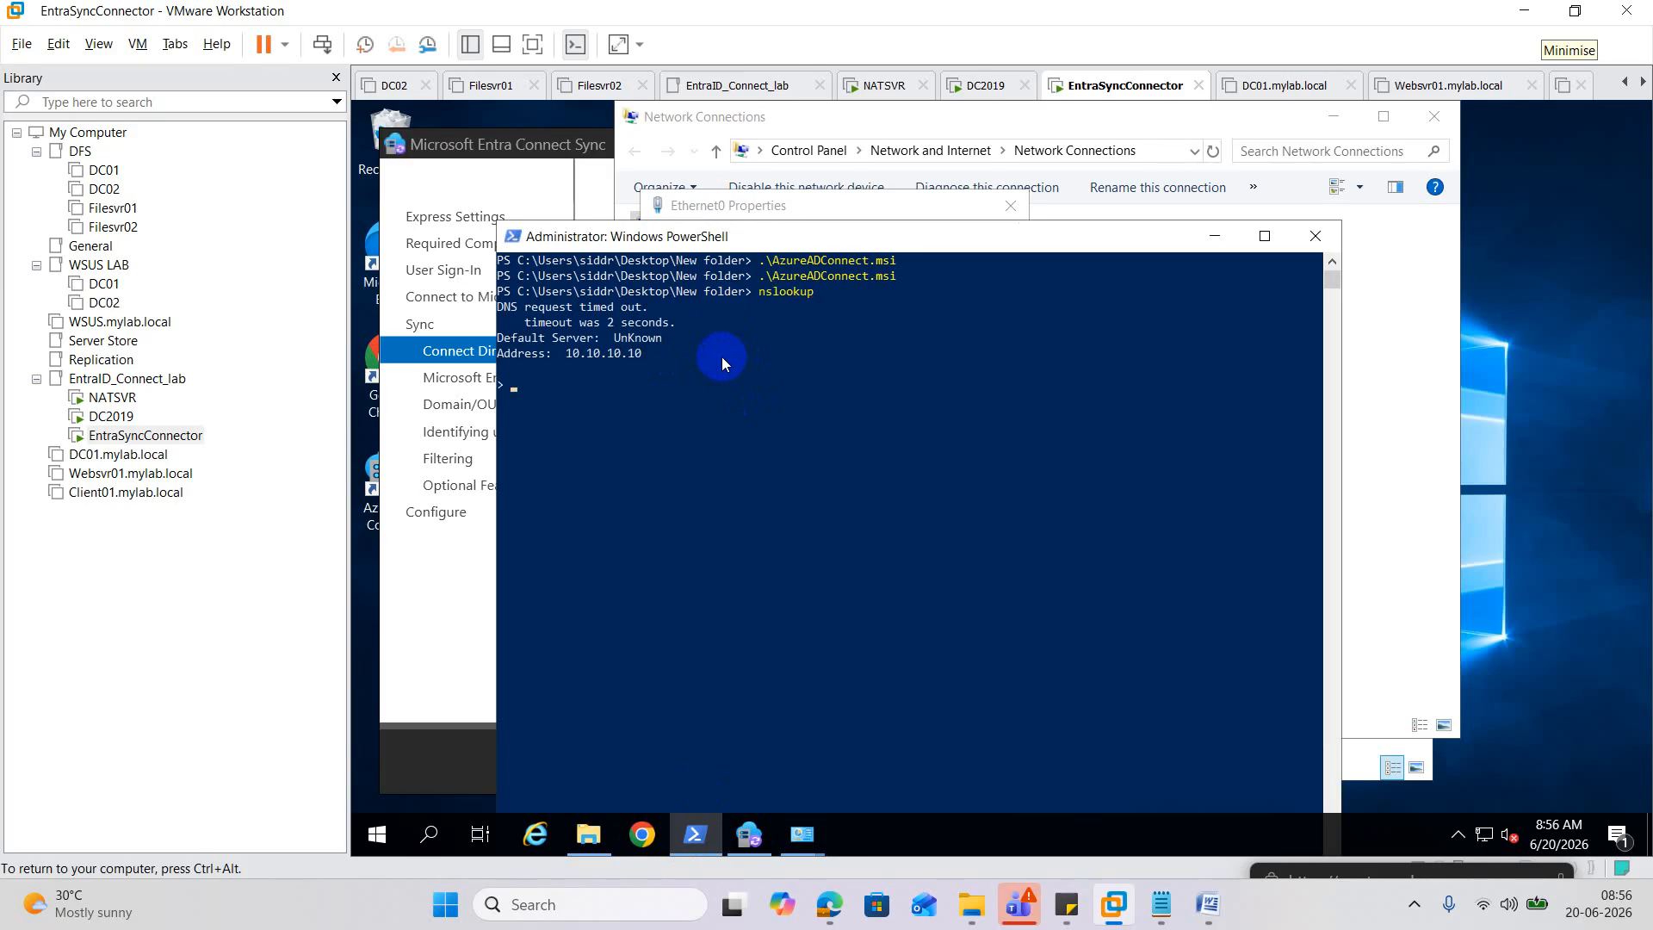
{"action": "type", "text": "SIDDEDUTECH.IN"}
{"action": "key", "text": "Return"}
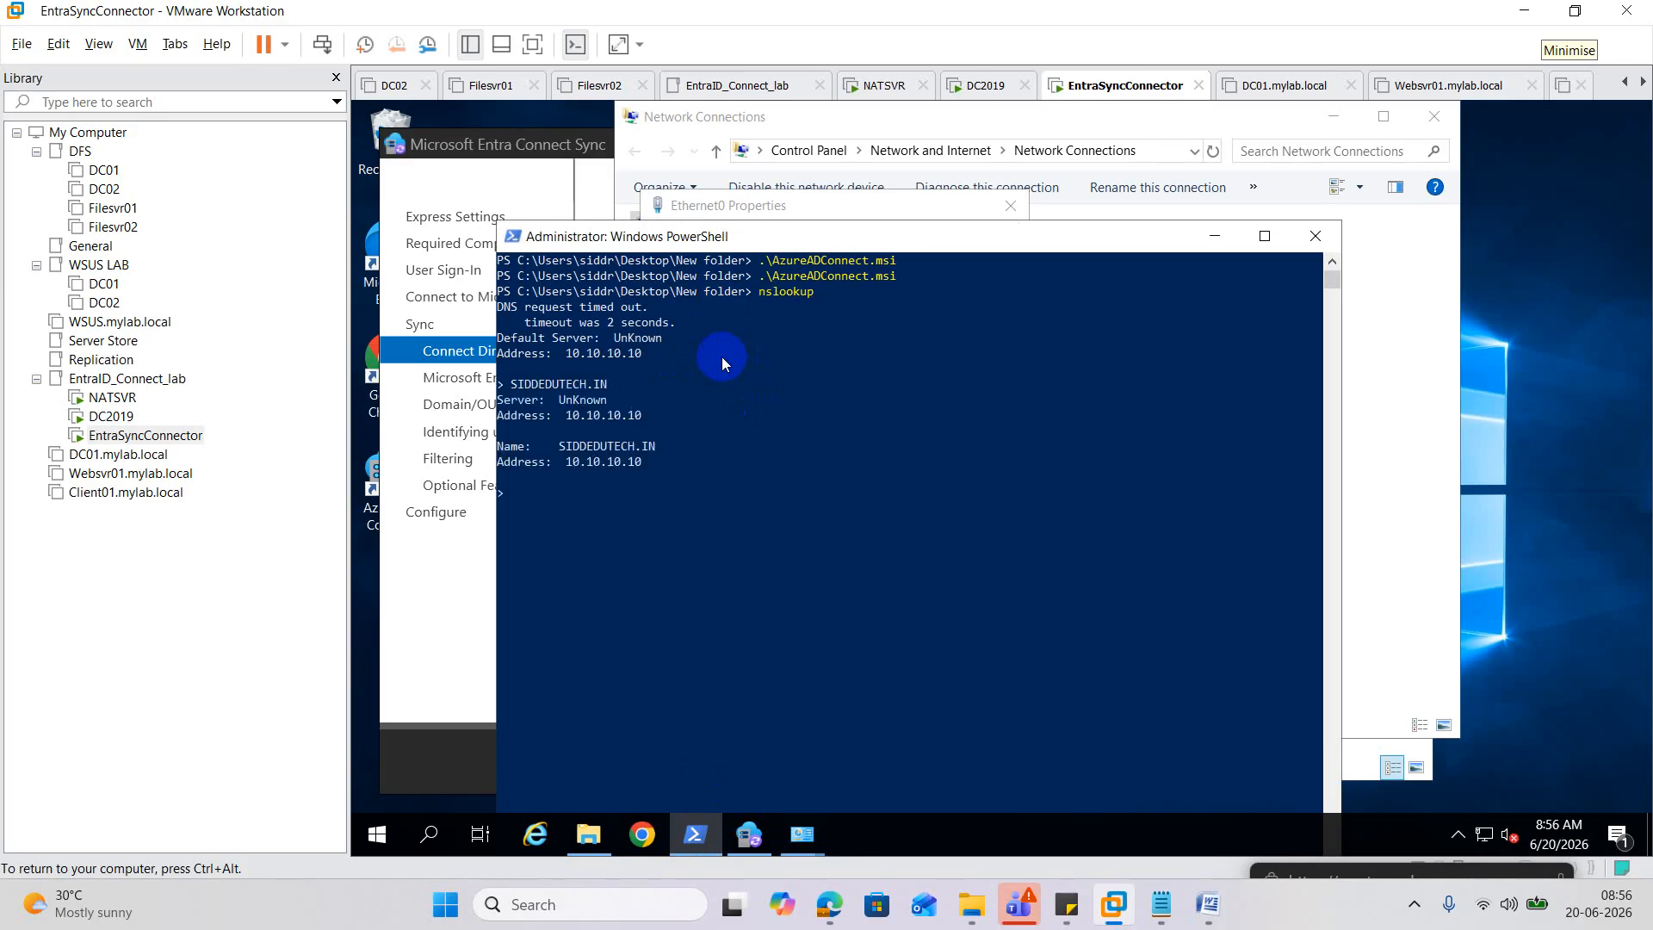
{"action": "key", "text": "Up"}
{"action": "key", "text": "Return"}
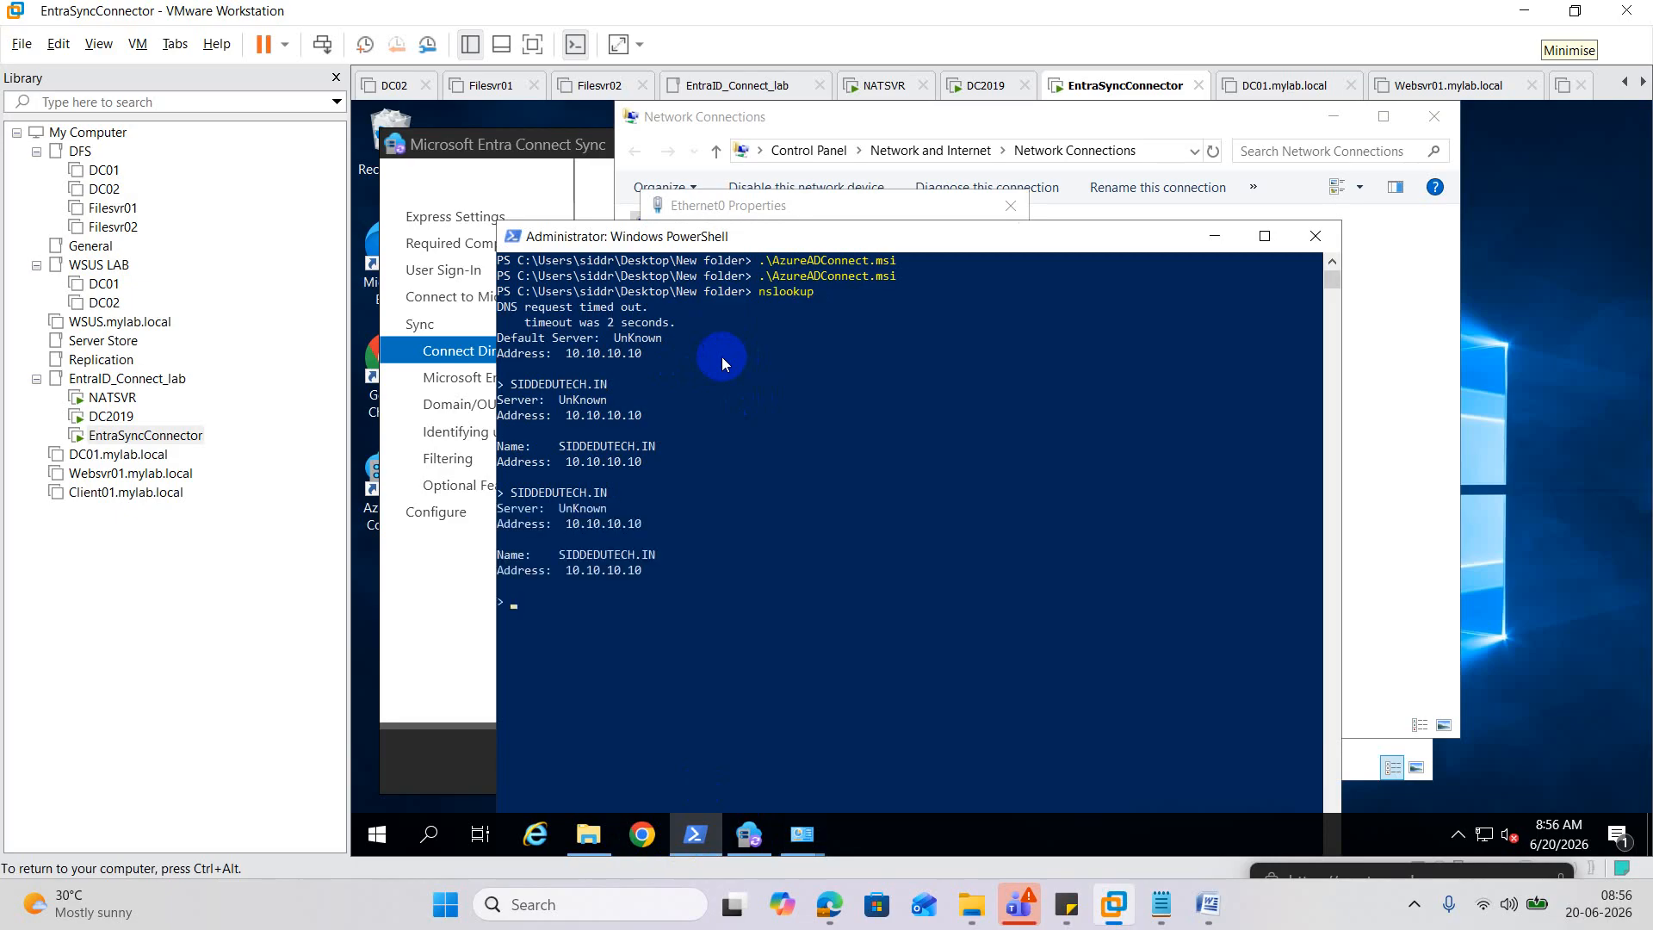
{"action": "key", "text": "Up"}
{"action": "key", "text": "Return"}
{"action": "key", "text": "Up"}
{"action": "key", "text": "Return"}
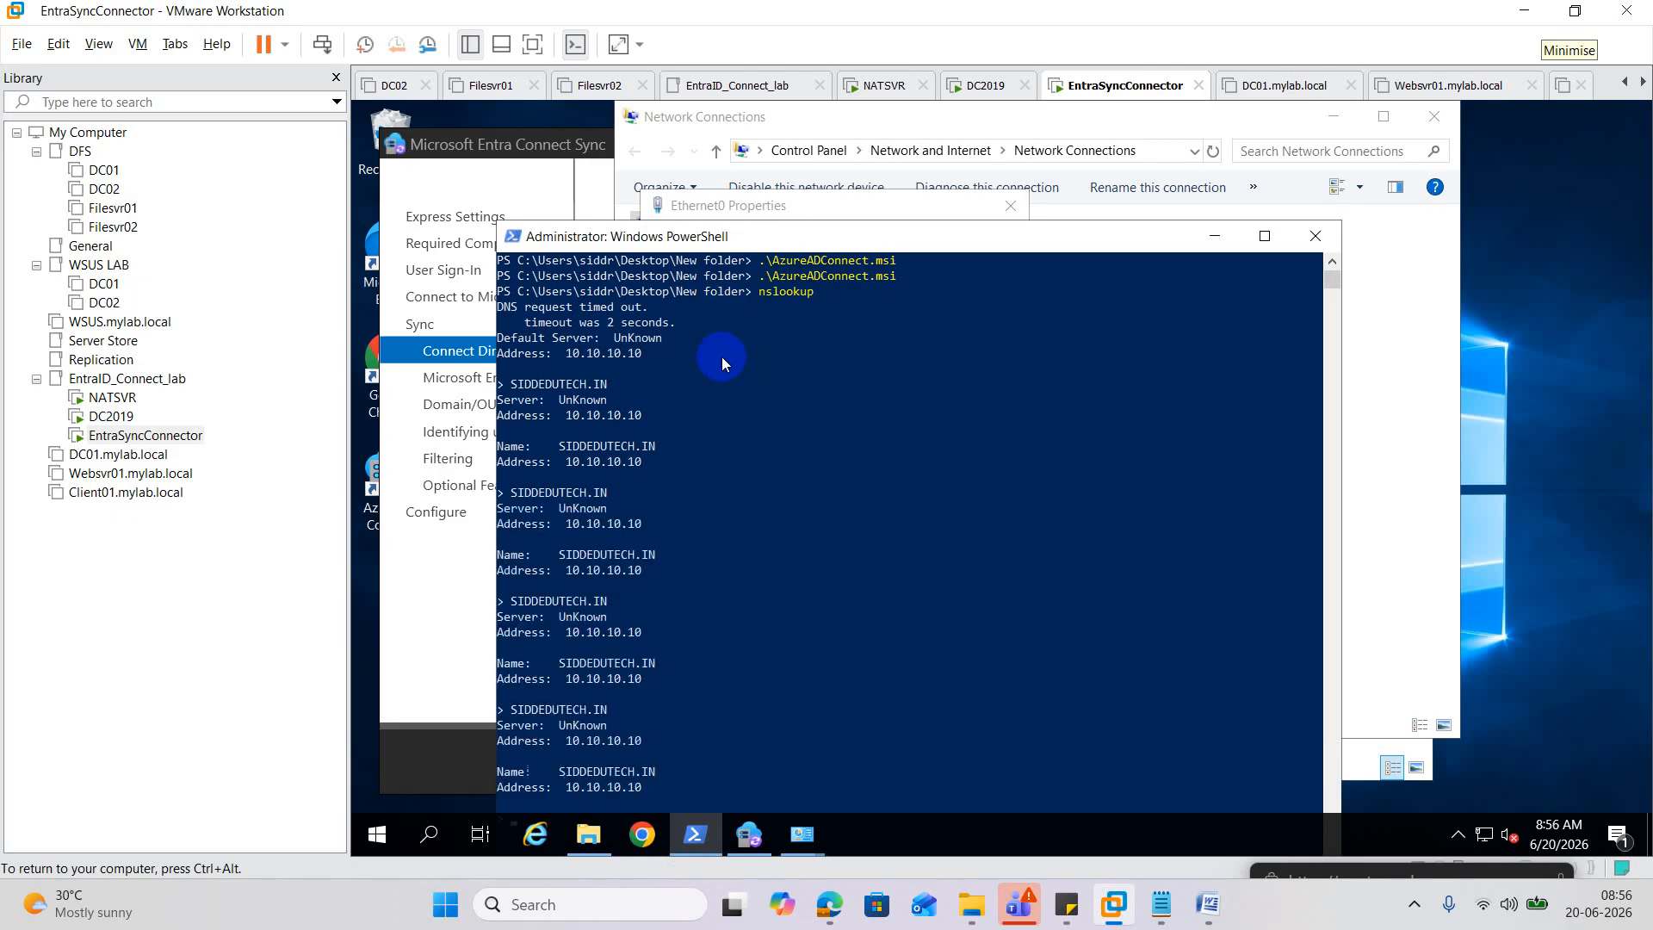
Scroll through the nslookup results, then minimise PowerShell.
{"action": "scroll", "coordinate": [725, 404], "scroll_direction": "down", "scroll_amount": 3}
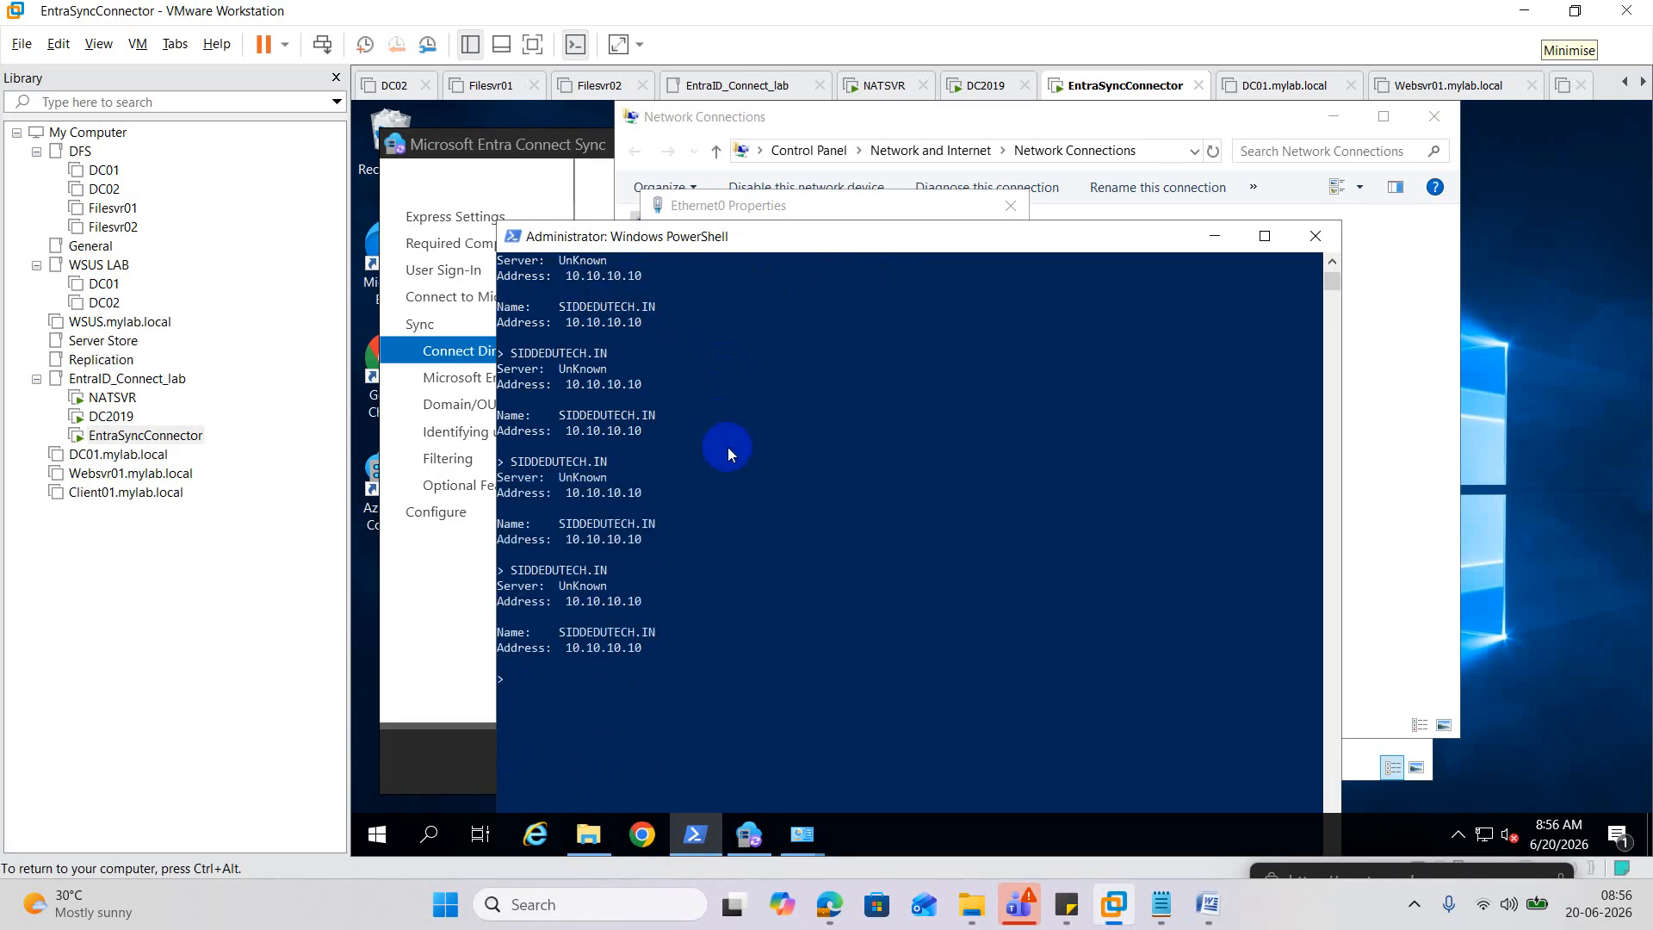
{"action": "type", "text": "nslookup"}
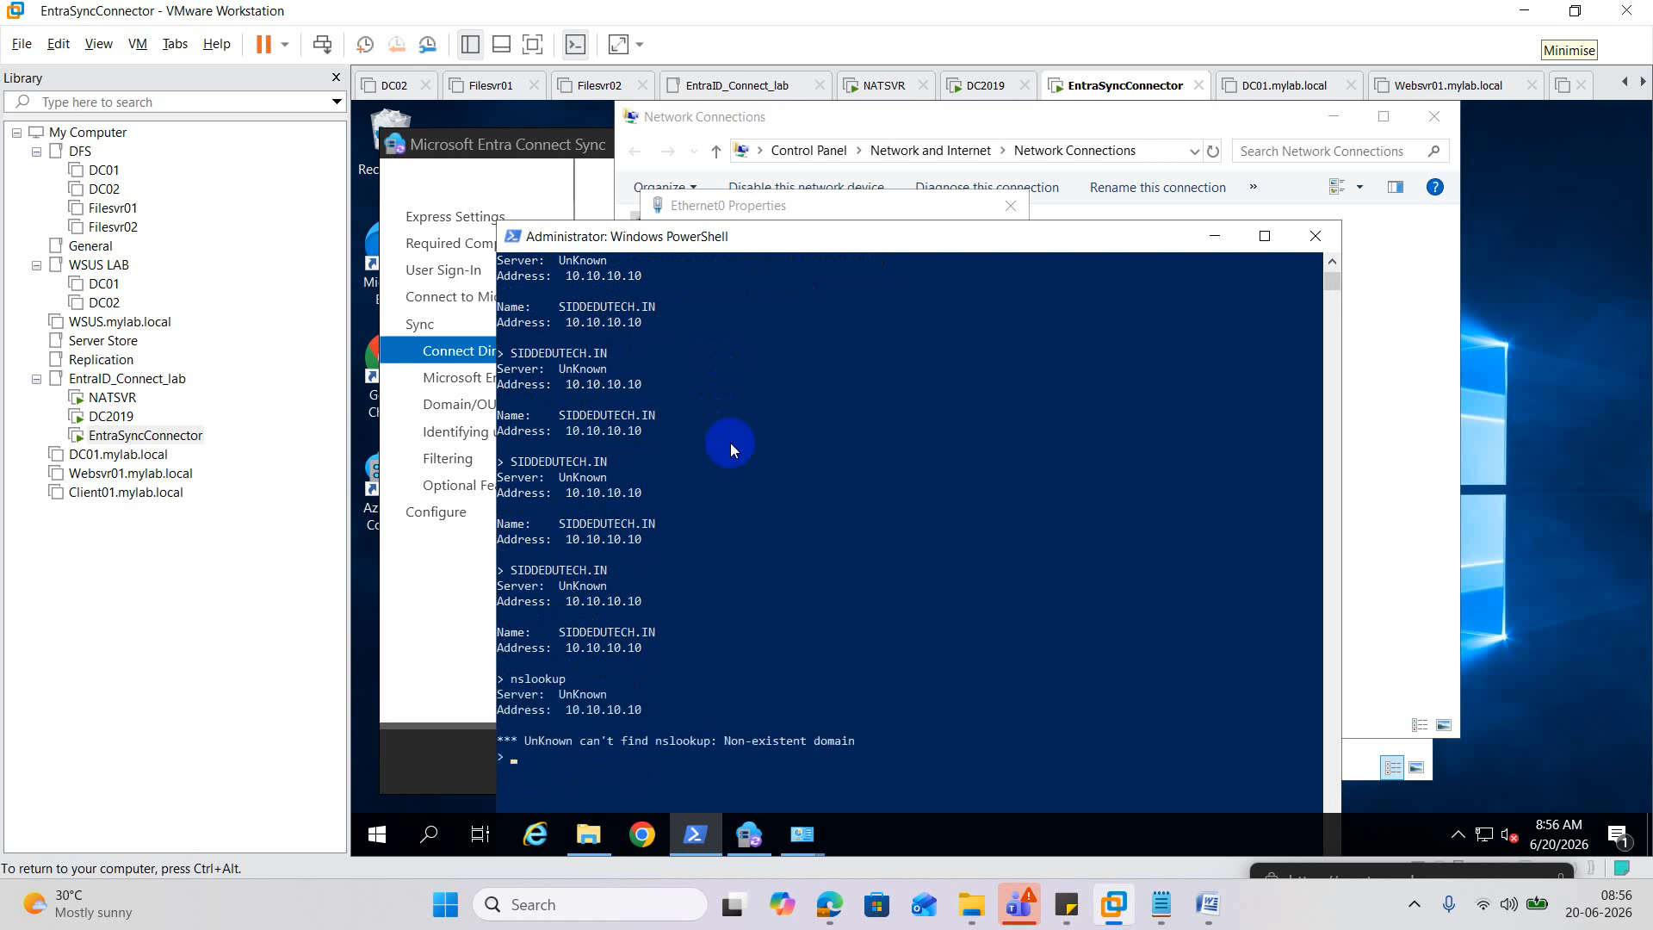
{"action": "scroll", "coordinate": [730, 442], "scroll_direction": "up", "scroll_amount": 3}
{"action": "scroll", "coordinate": [651, 360], "scroll_direction": "down", "scroll_amount": 6}
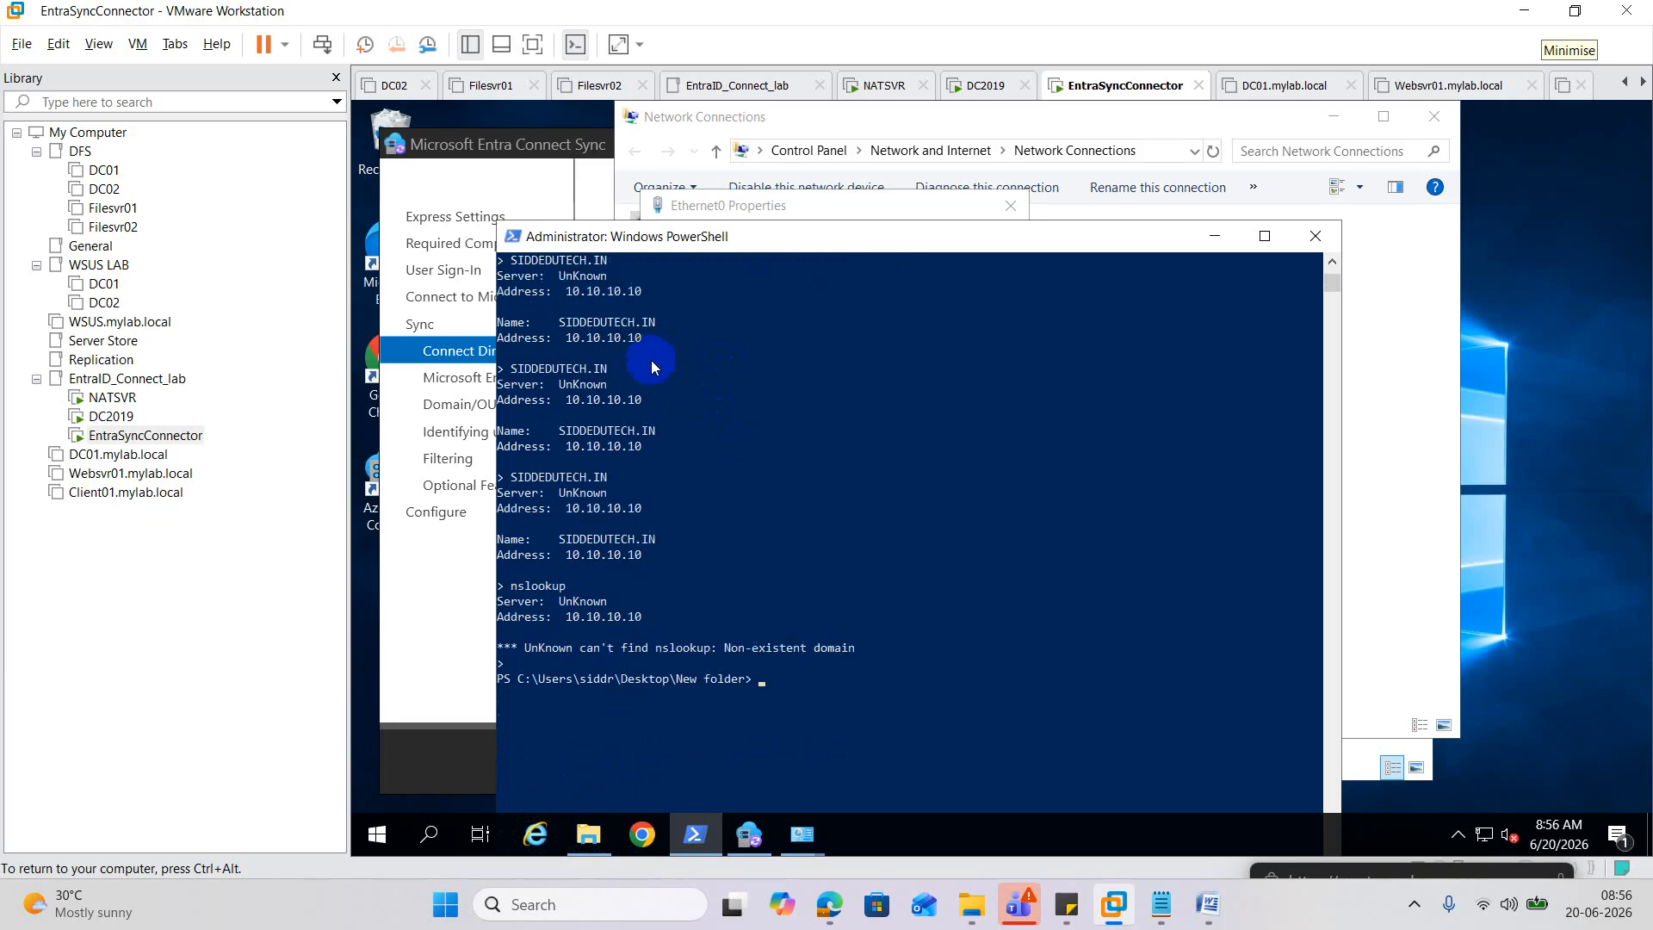
{"action": "scroll", "coordinate": [666, 383], "scroll_direction": "up", "scroll_amount": 6}
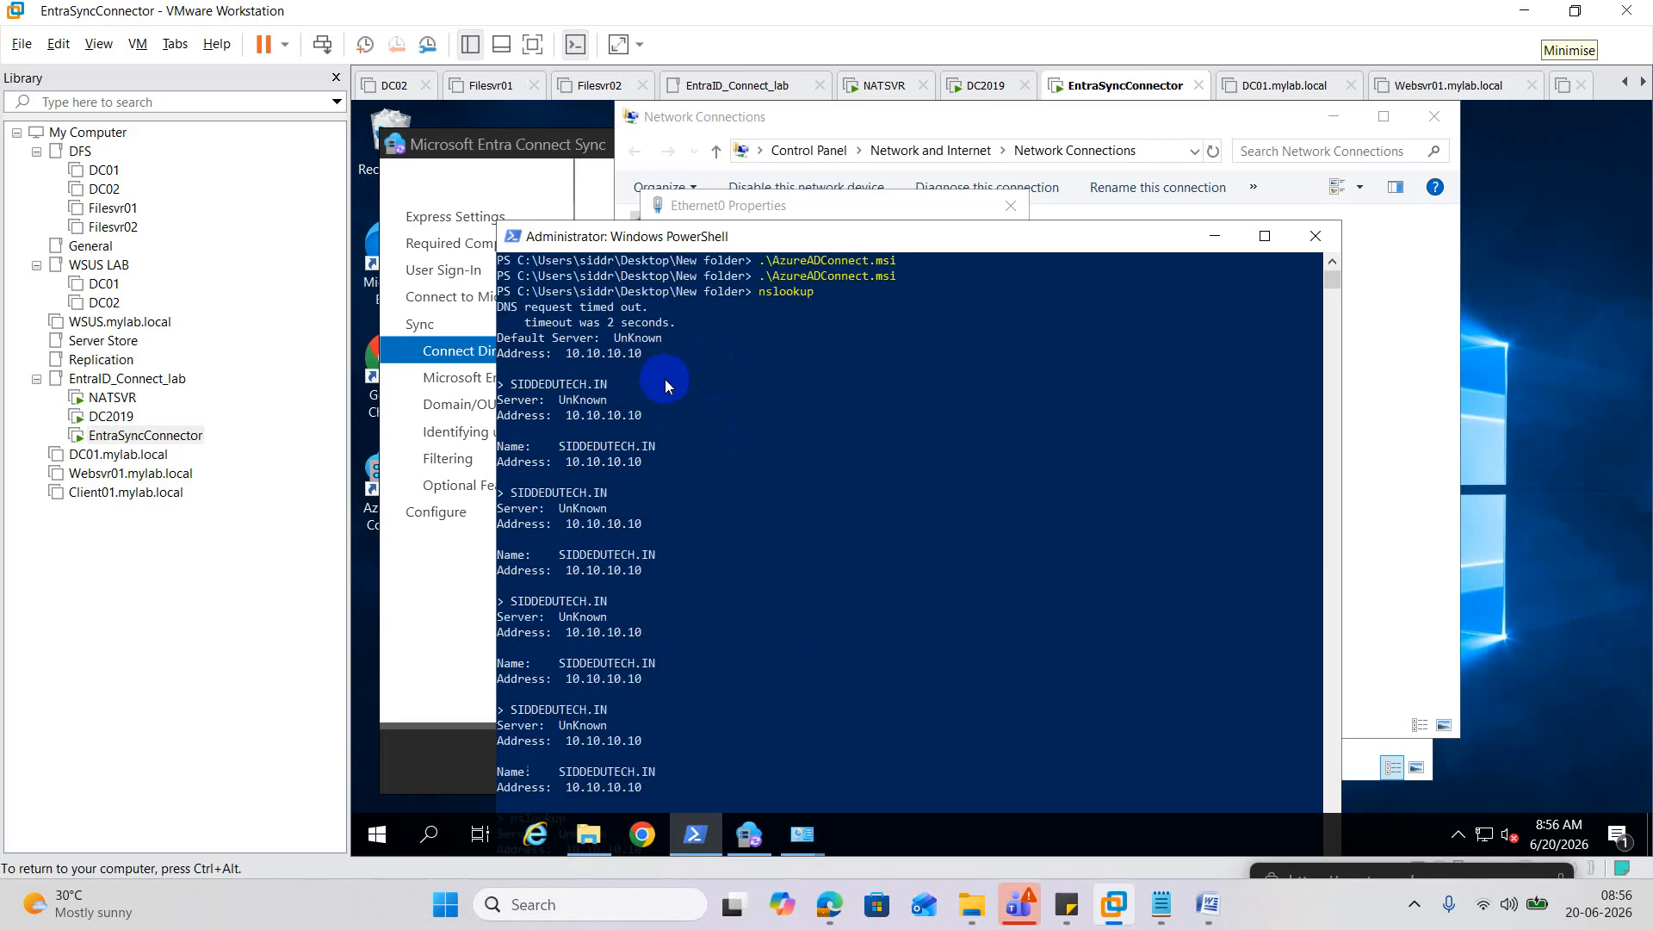
{"action": "scroll", "coordinate": [672, 382], "scroll_direction": "down", "scroll_amount": 4}
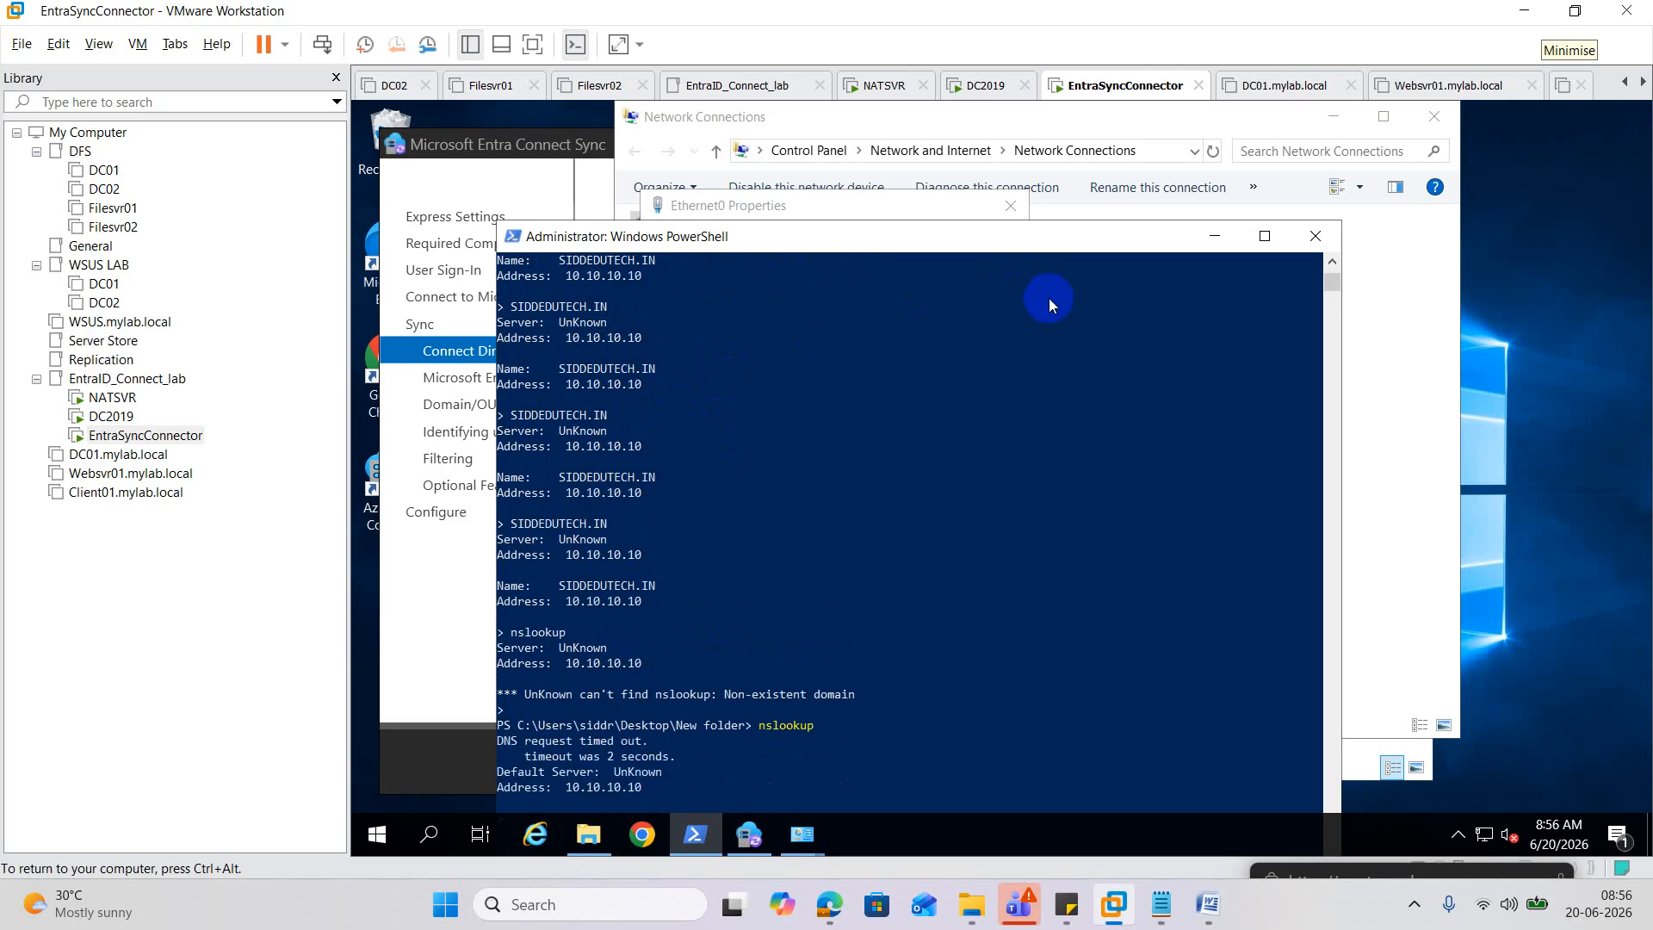
{"action": "left_click", "coordinate": [1215, 238]}
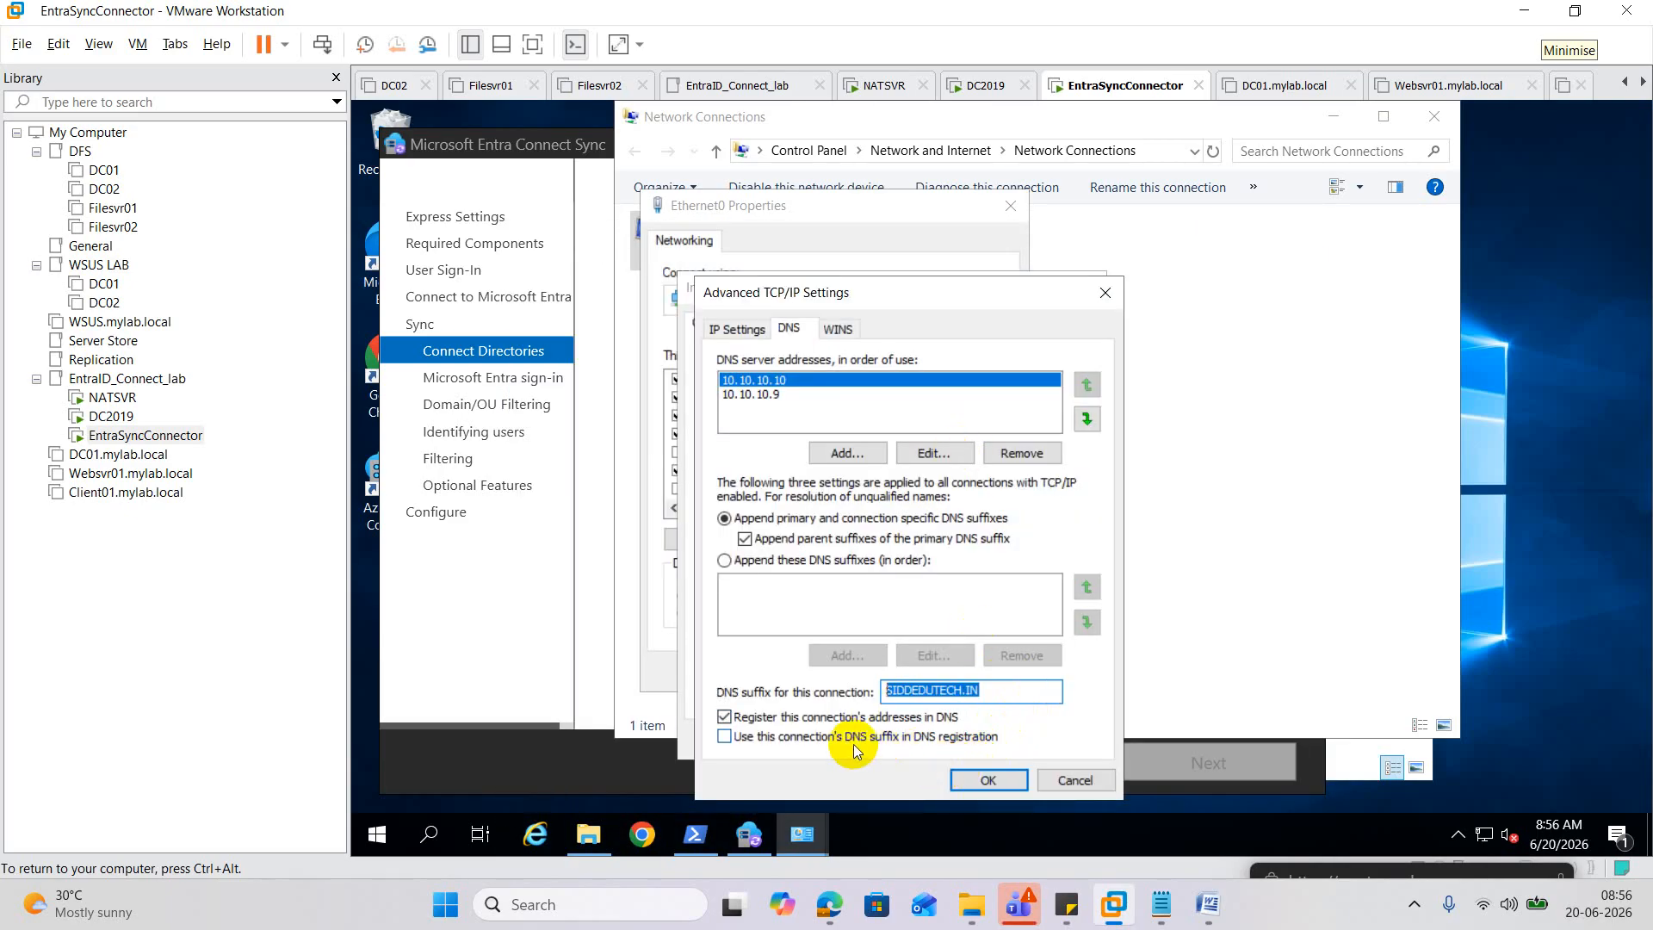
Confirm the advanced DNS, IPv4 and Ethernet0 property dialogs with the new suffix.
{"action": "left_click", "coordinate": [1007, 782]}
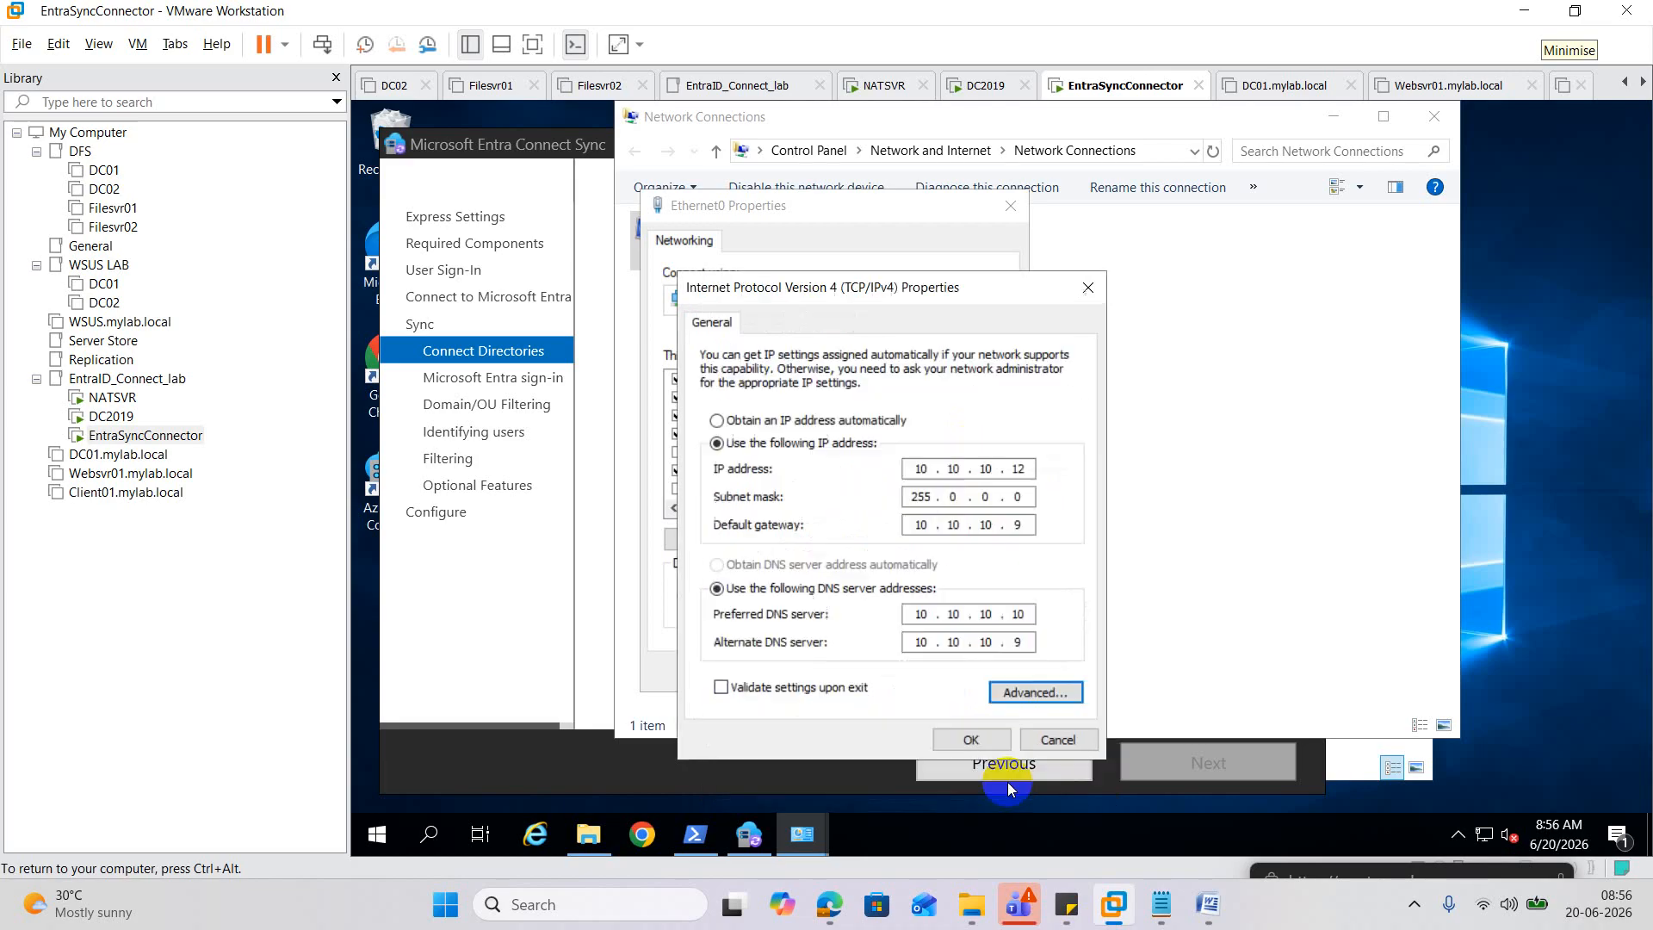
{"action": "left_click", "coordinate": [970, 739]}
{"action": "left_click", "coordinate": [917, 681]}
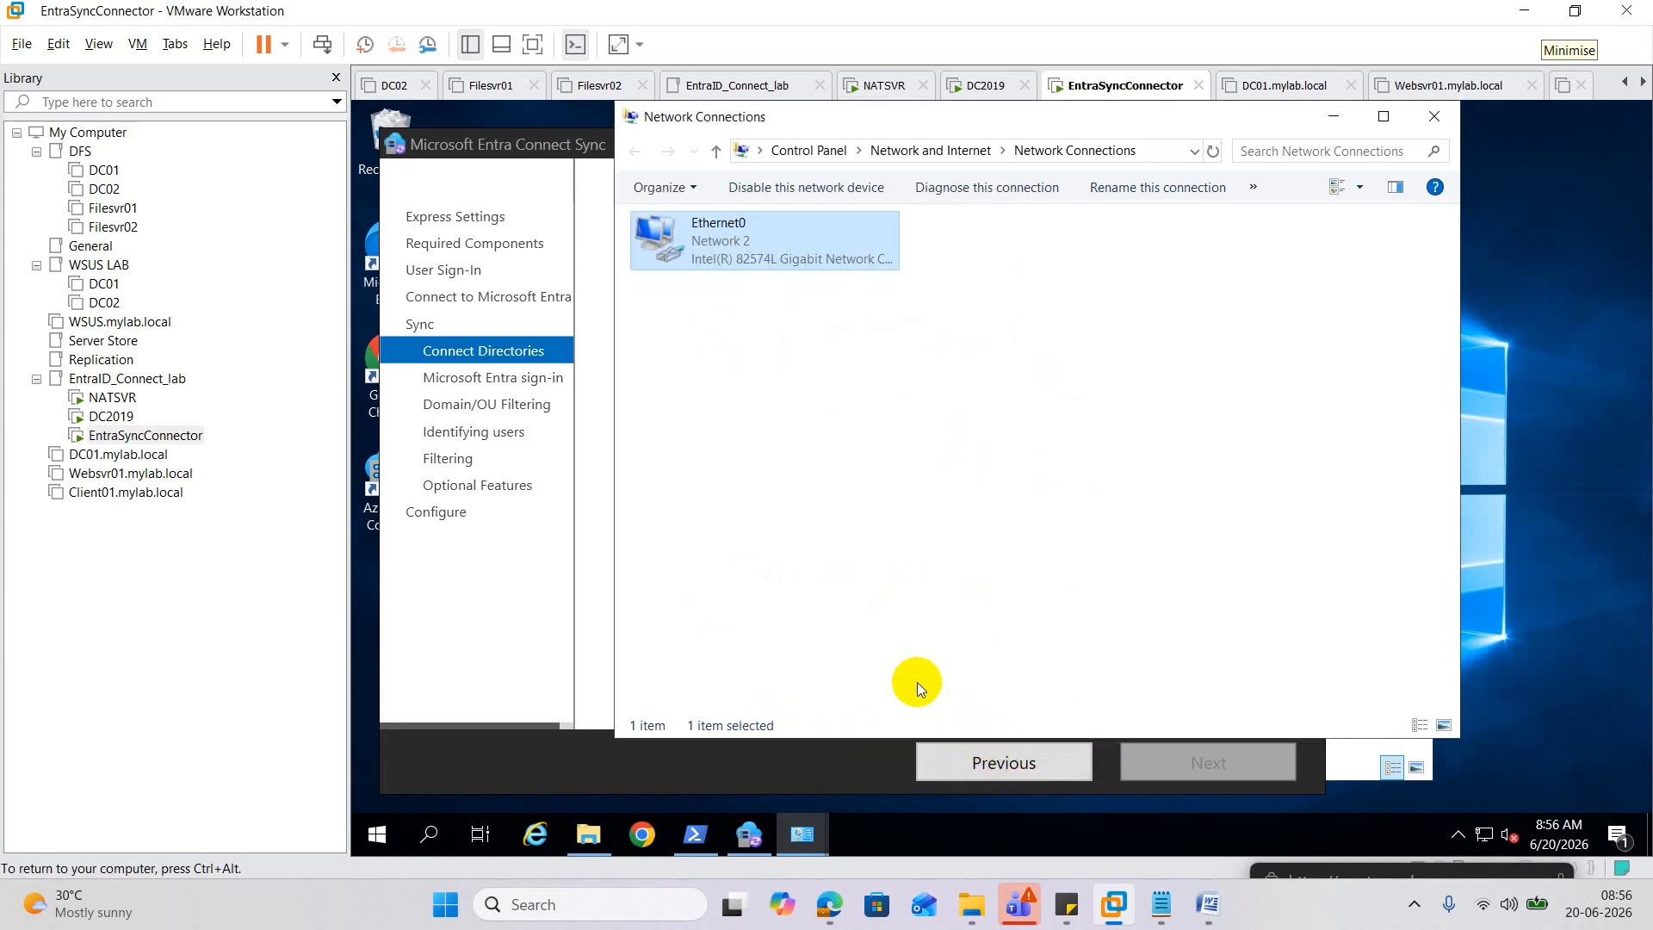
Disable and re-enable Ethernet0, then close the Network Connections and Firewall windows.
{"action": "right_click", "coordinate": [715, 244]}
{"action": "left_click", "coordinate": [763, 256]}
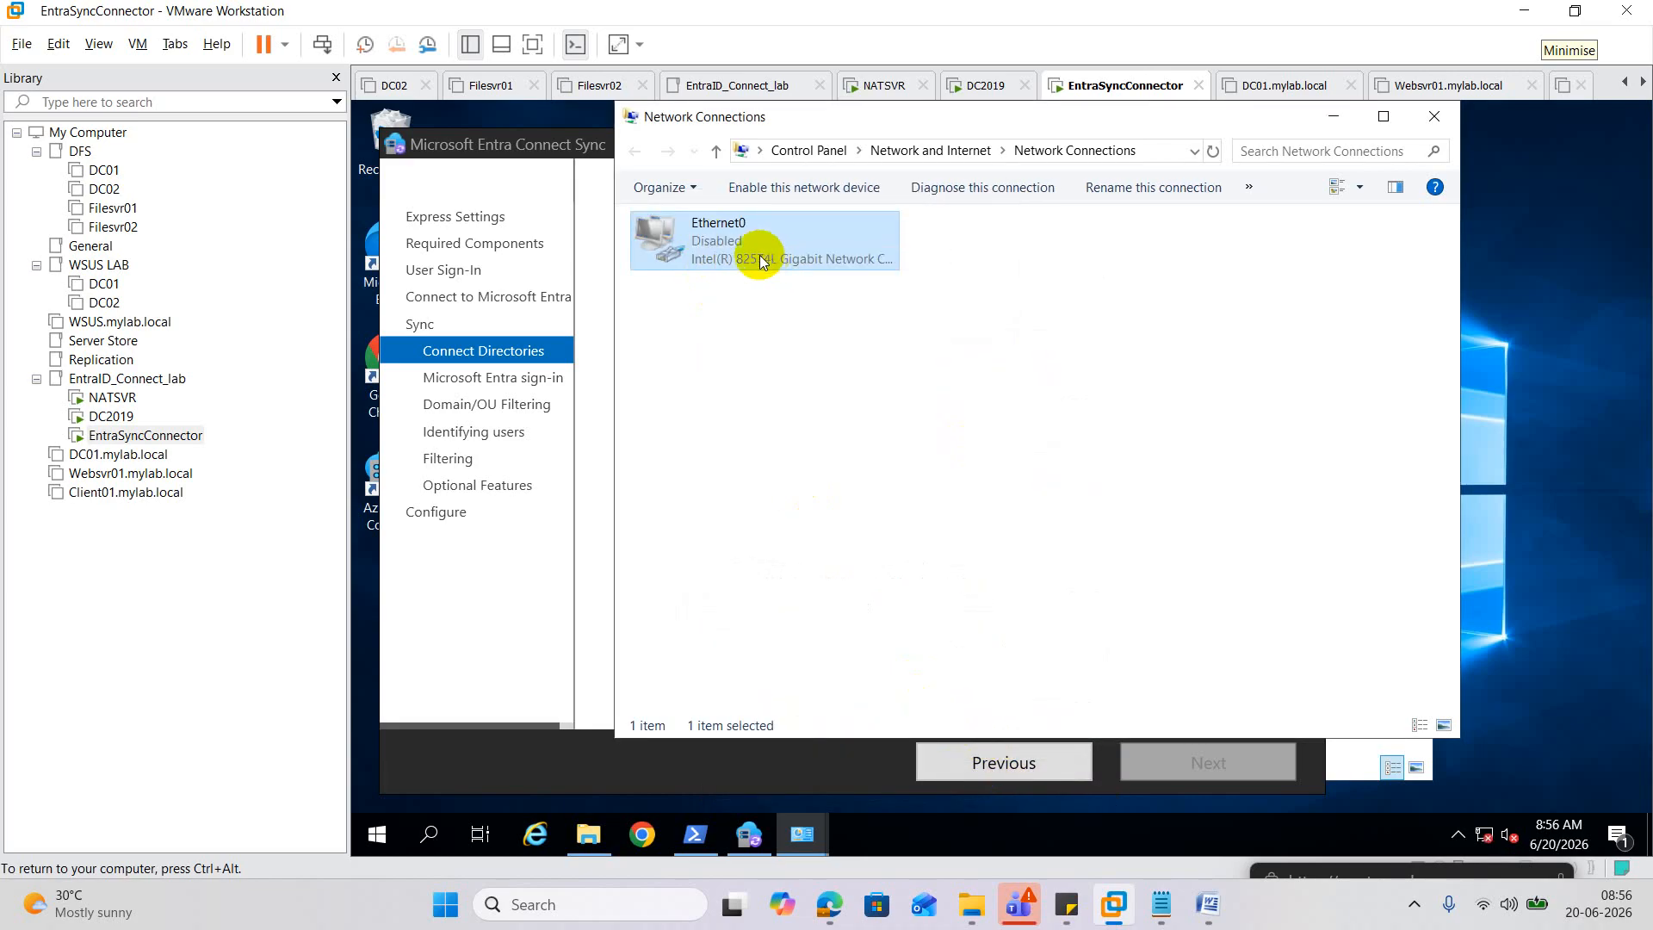
{"action": "double_click", "coordinate": [733, 249]}
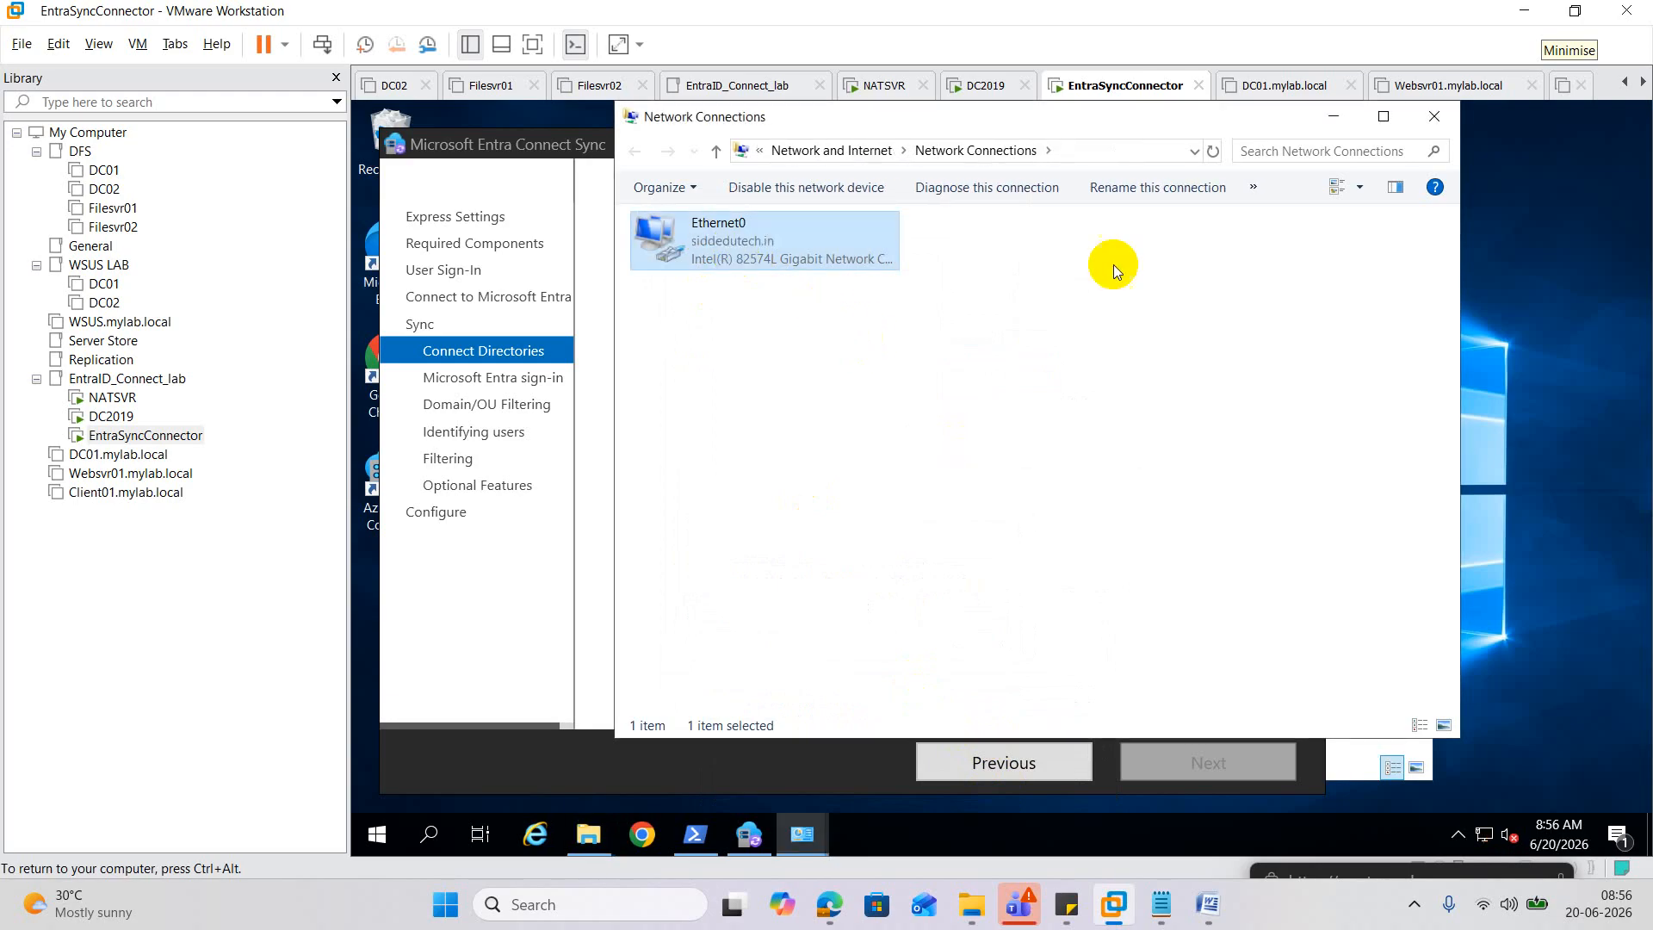
{"action": "left_click", "coordinate": [1329, 118]}
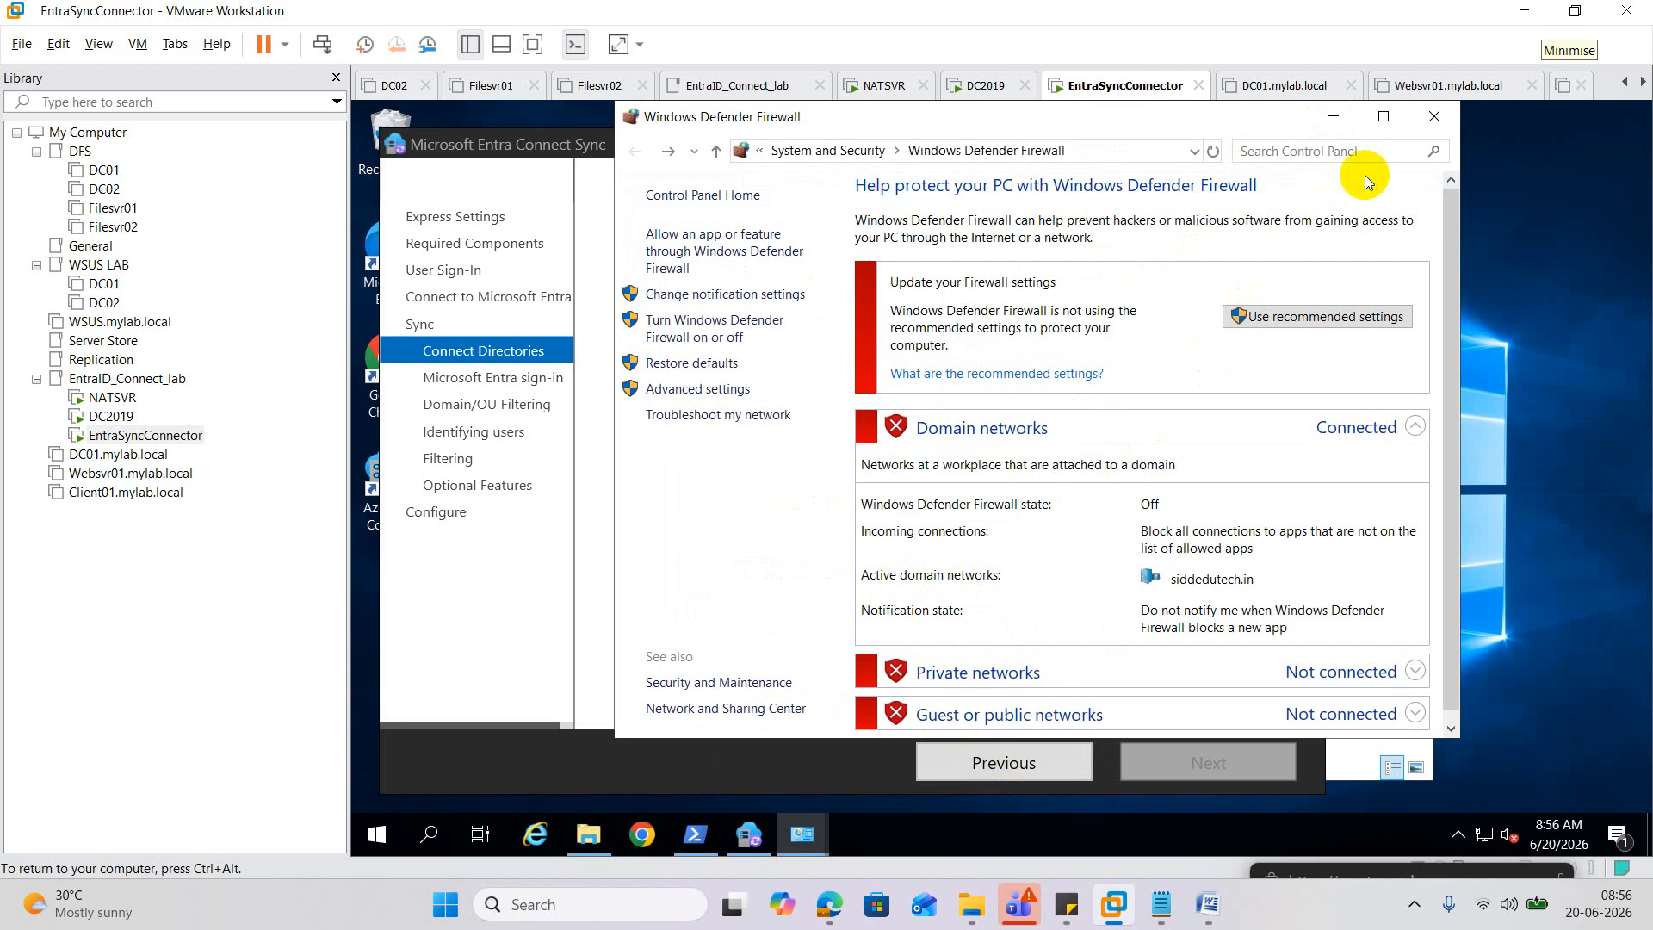
{"action": "left_click", "coordinate": [1435, 118]}
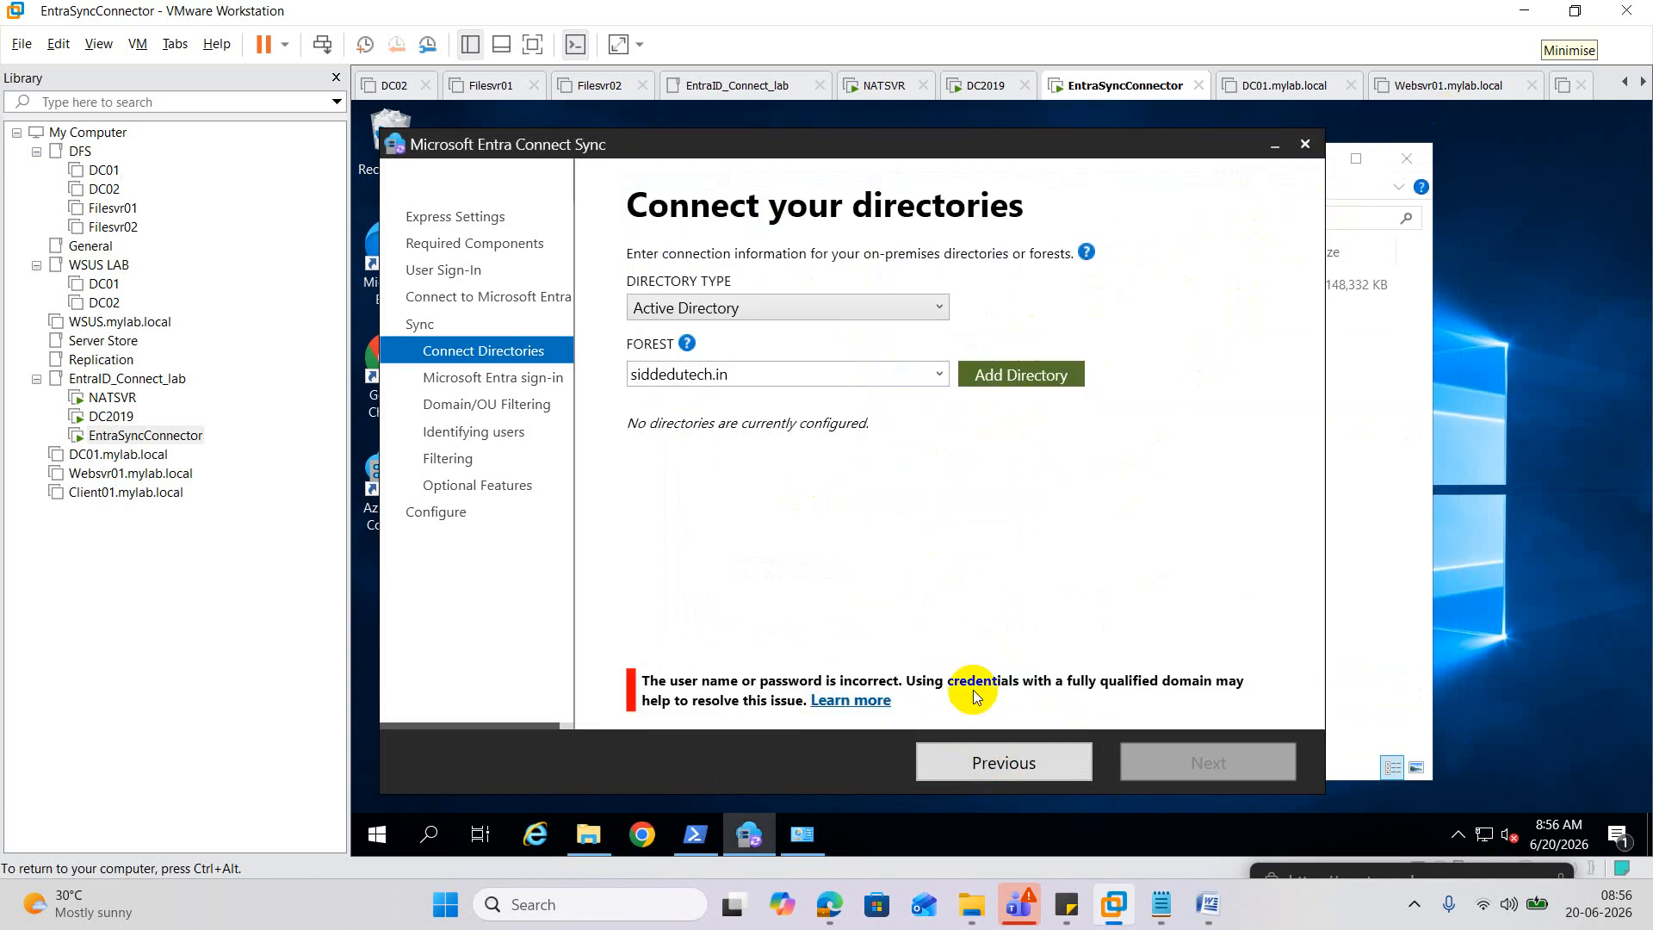
Retry the siddedutech.in forest with the existing AD account option and the admin password.
{"action": "left_click", "coordinate": [1021, 370]}
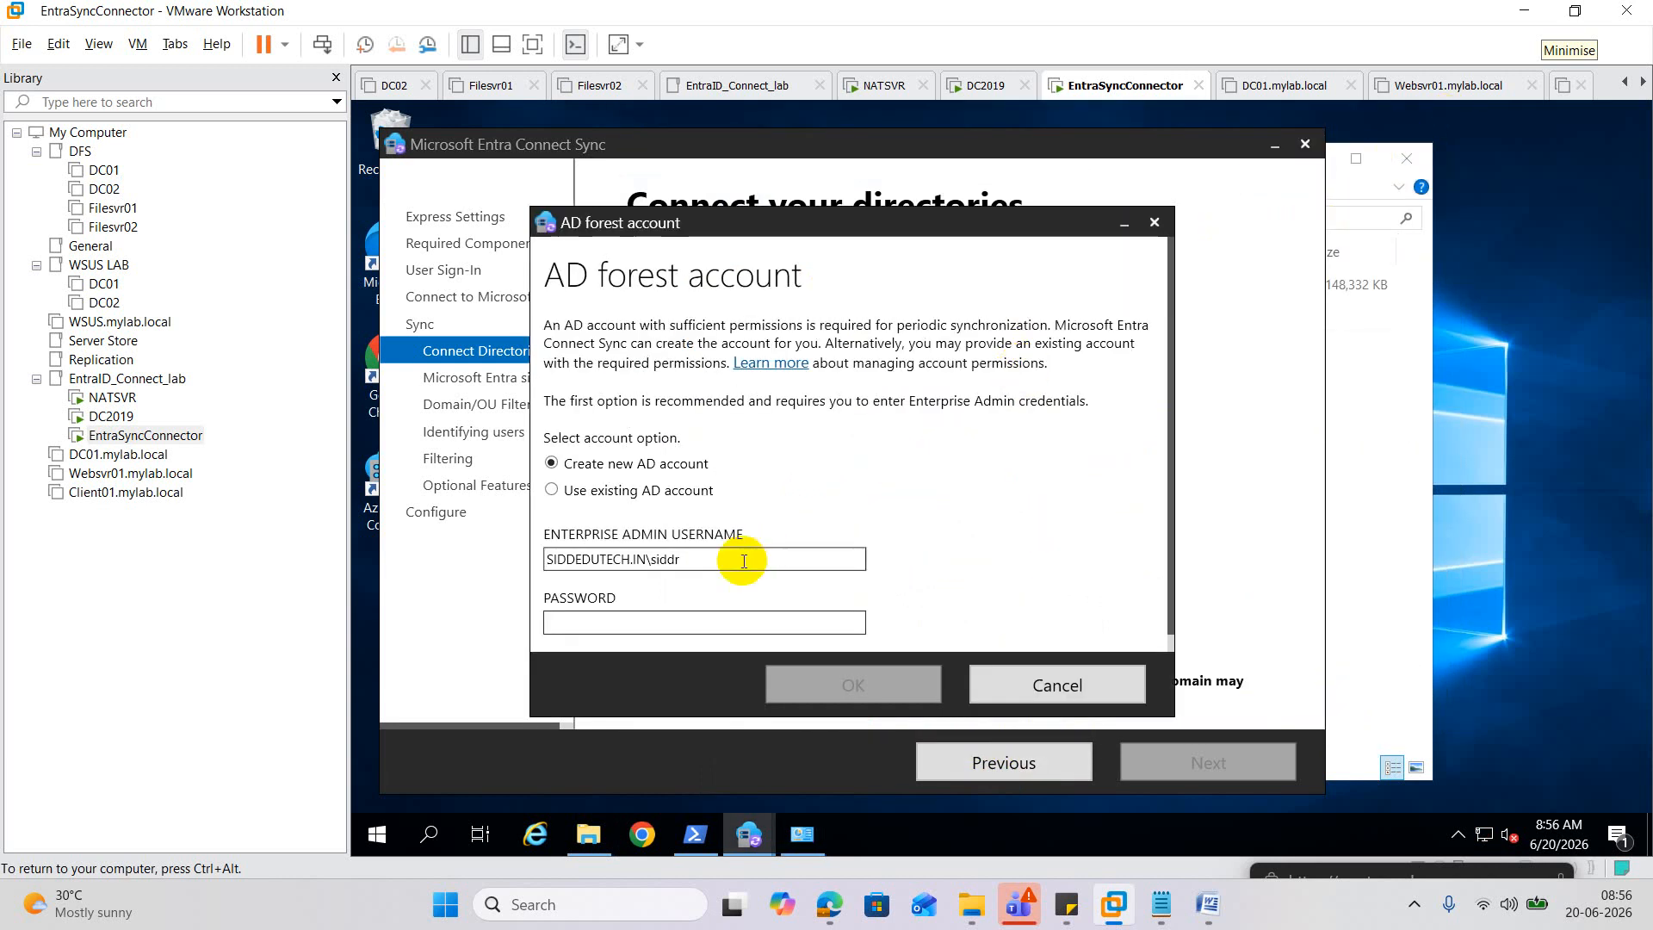
{"action": "left_click", "coordinate": [607, 617]}
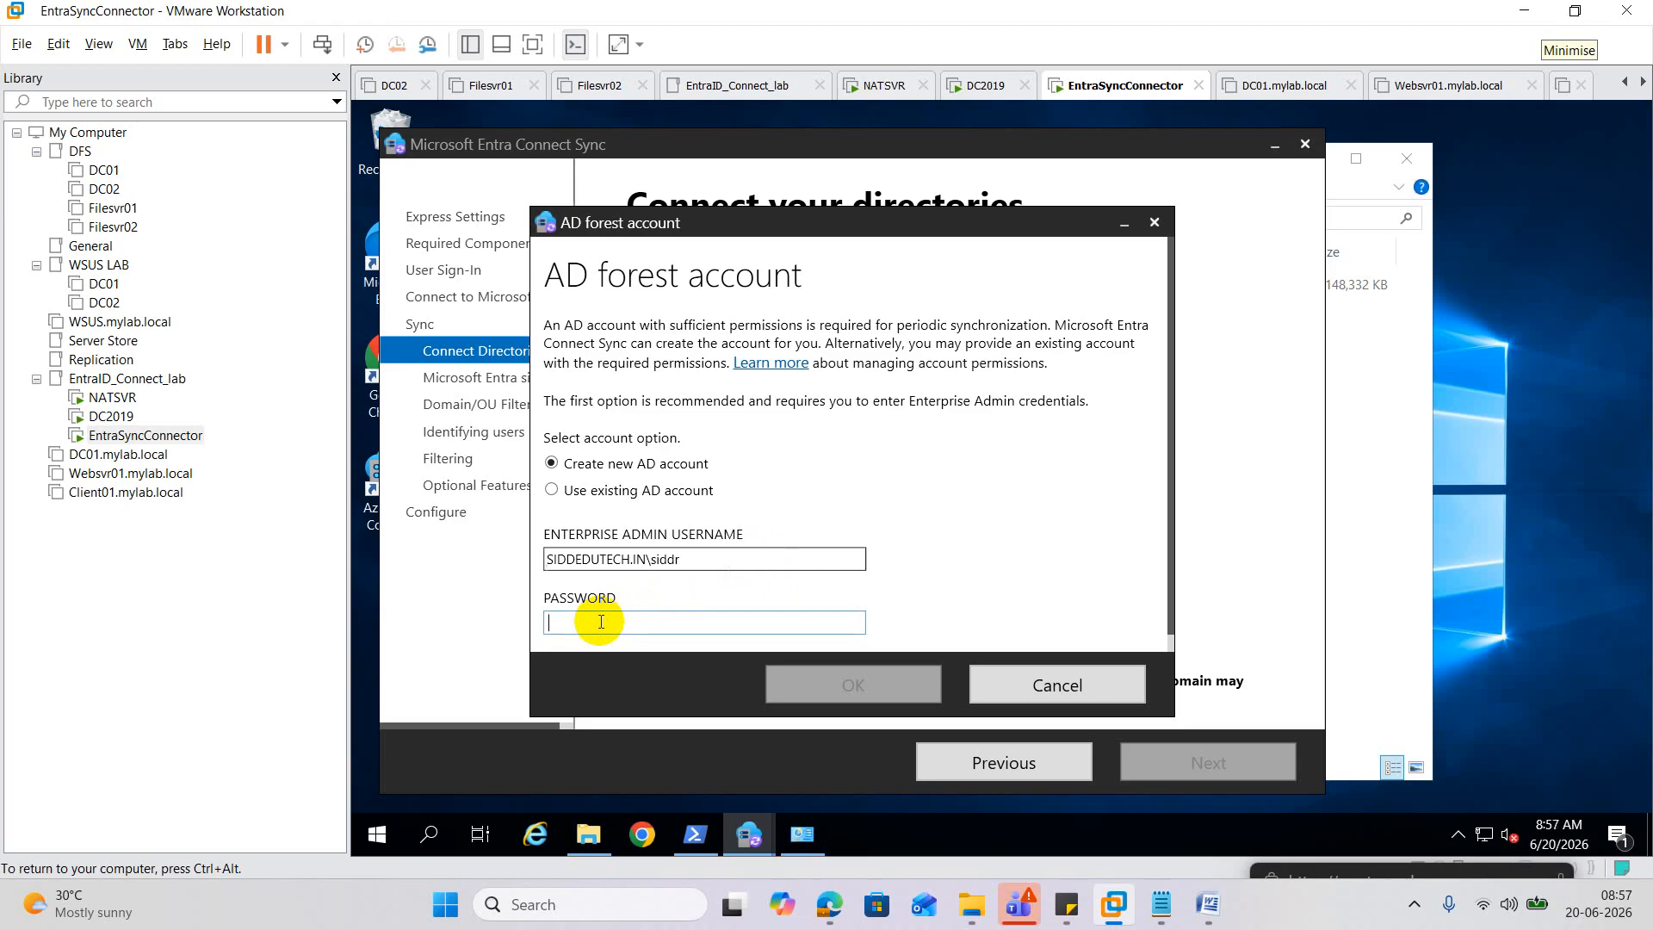
{"action": "type", "text": "*********"}
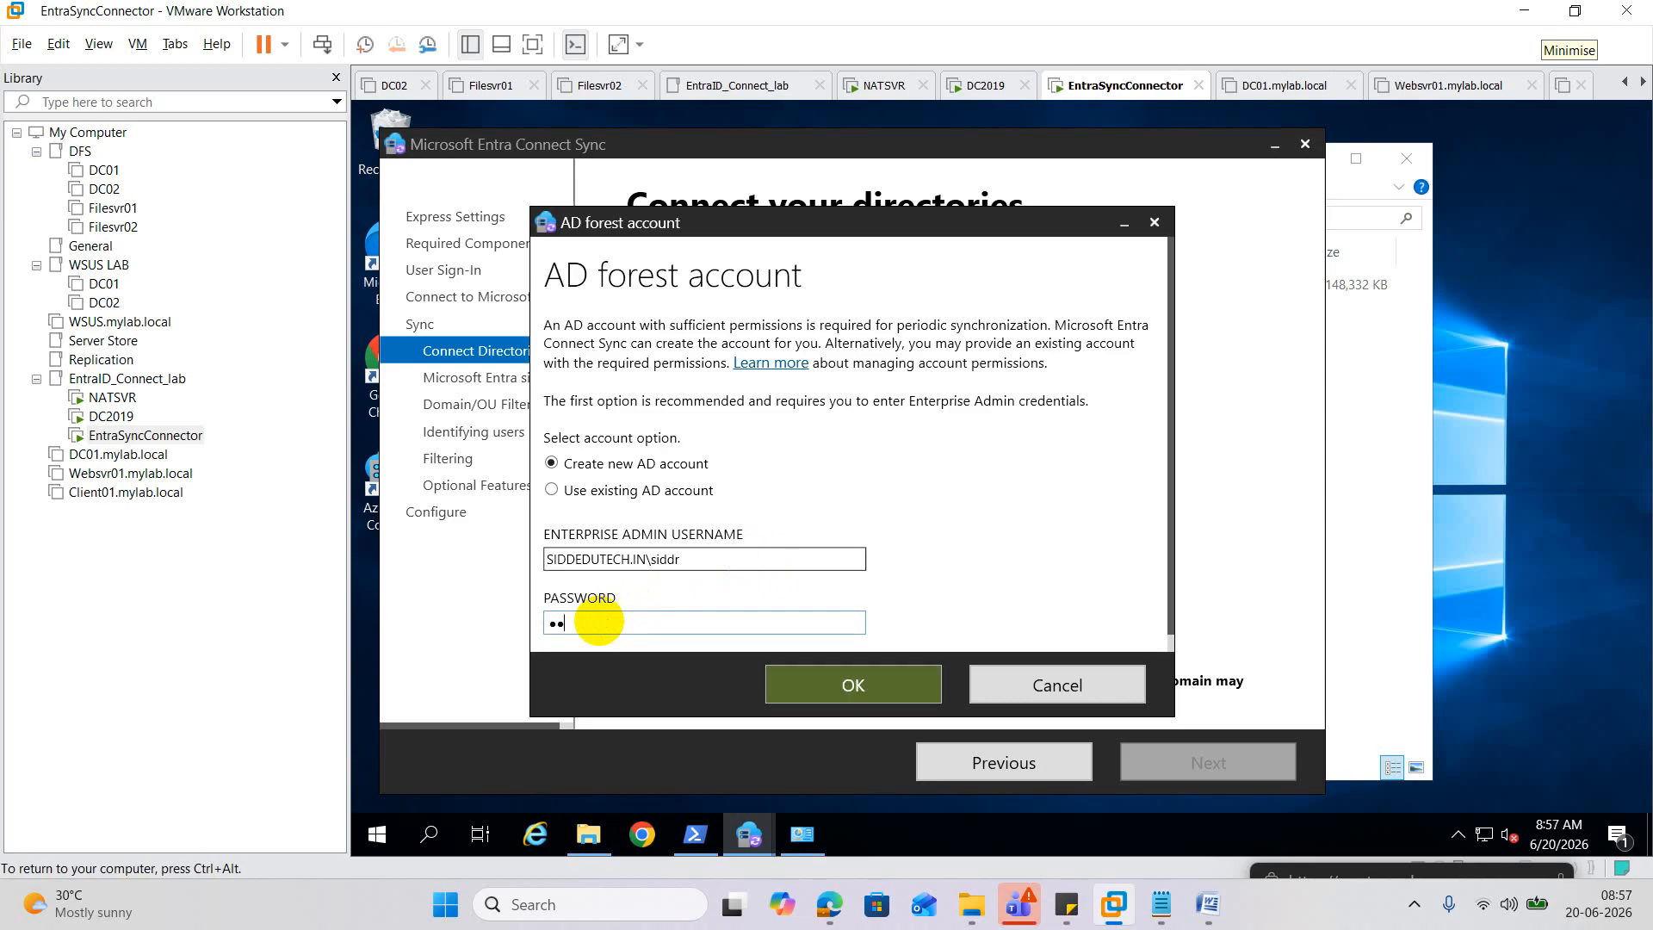
{"action": "type", "text": "***"}
{"action": "key", "text": "BackSpace"}
{"action": "key", "text": "BackSpace"}
{"action": "key", "text": "BackSpace"}
{"action": "key", "text": "BackSpace"}
{"action": "key", "text": "BackSpace"}
{"action": "key", "text": "BackSpace"}
{"action": "key", "text": "BackSpace"}
{"action": "key", "text": "BackSpace"}
{"action": "key", "text": "BackSpace"}
{"action": "key", "text": "BackSpace"}
{"action": "key", "text": "BackSpace"}
{"action": "key", "text": "BackSpace"}
{"action": "type", "text": "*"}
{"action": "type", "text": "•••••••"}
{"action": "left_click", "coordinate": [575, 491]}
{"action": "left_click", "coordinate": [845, 668]}
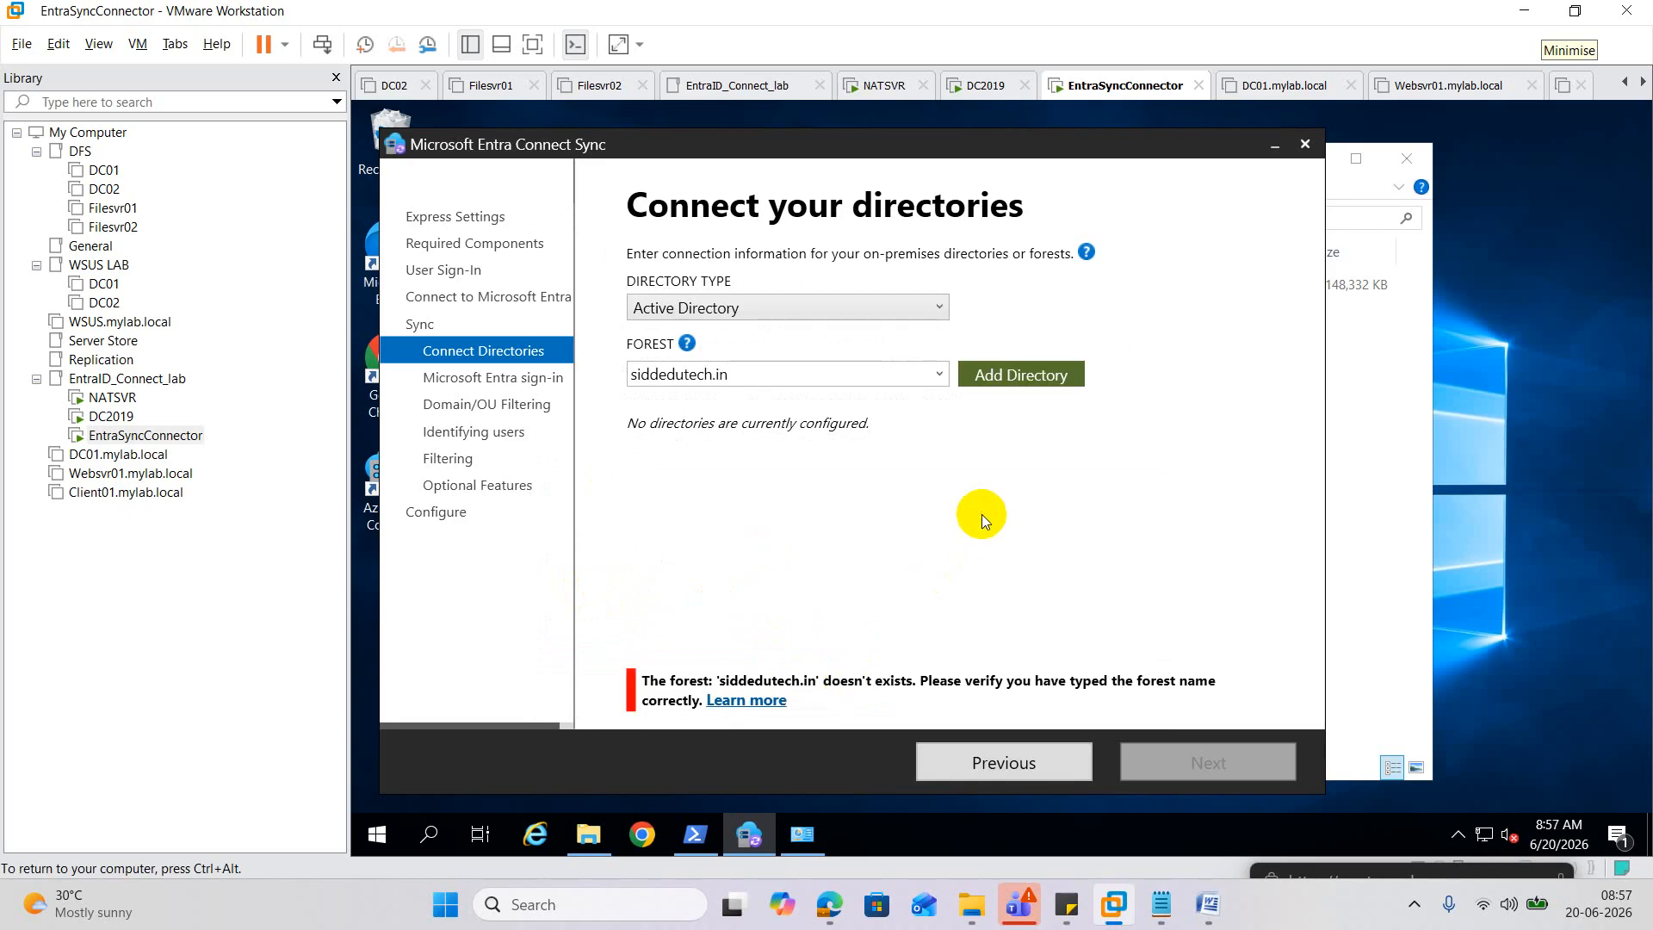
Resubmit the password, then retry with Create new AD account and the admin password.
{"action": "left_click", "coordinate": [1020, 375]}
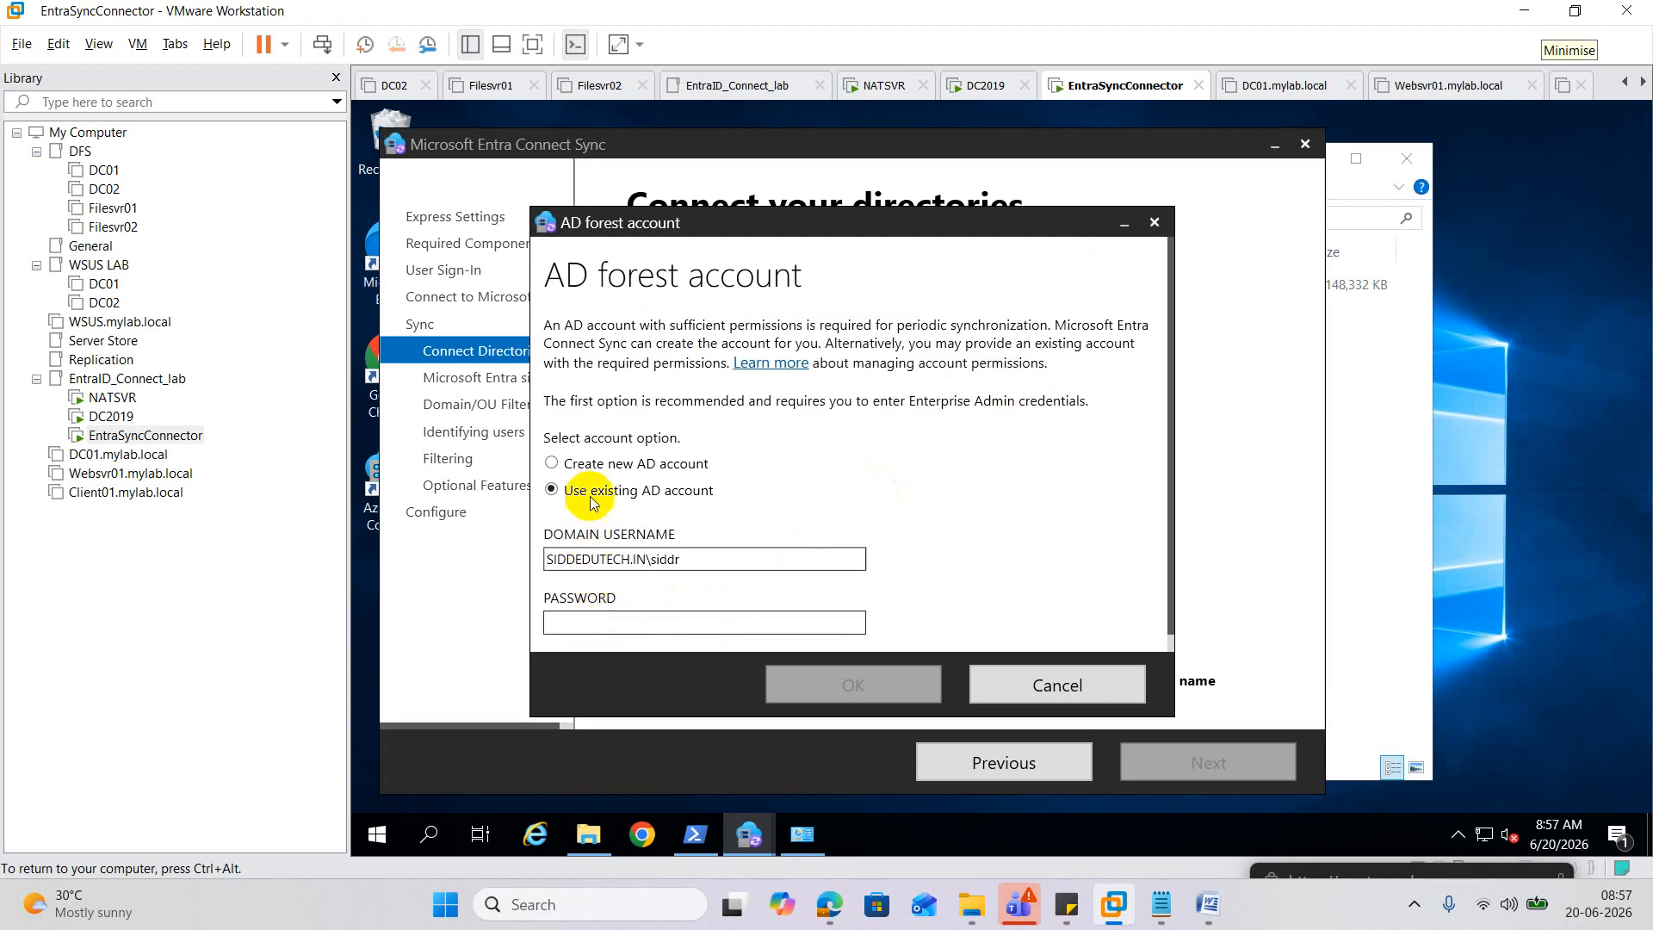
{"action": "left_click", "coordinate": [606, 625]}
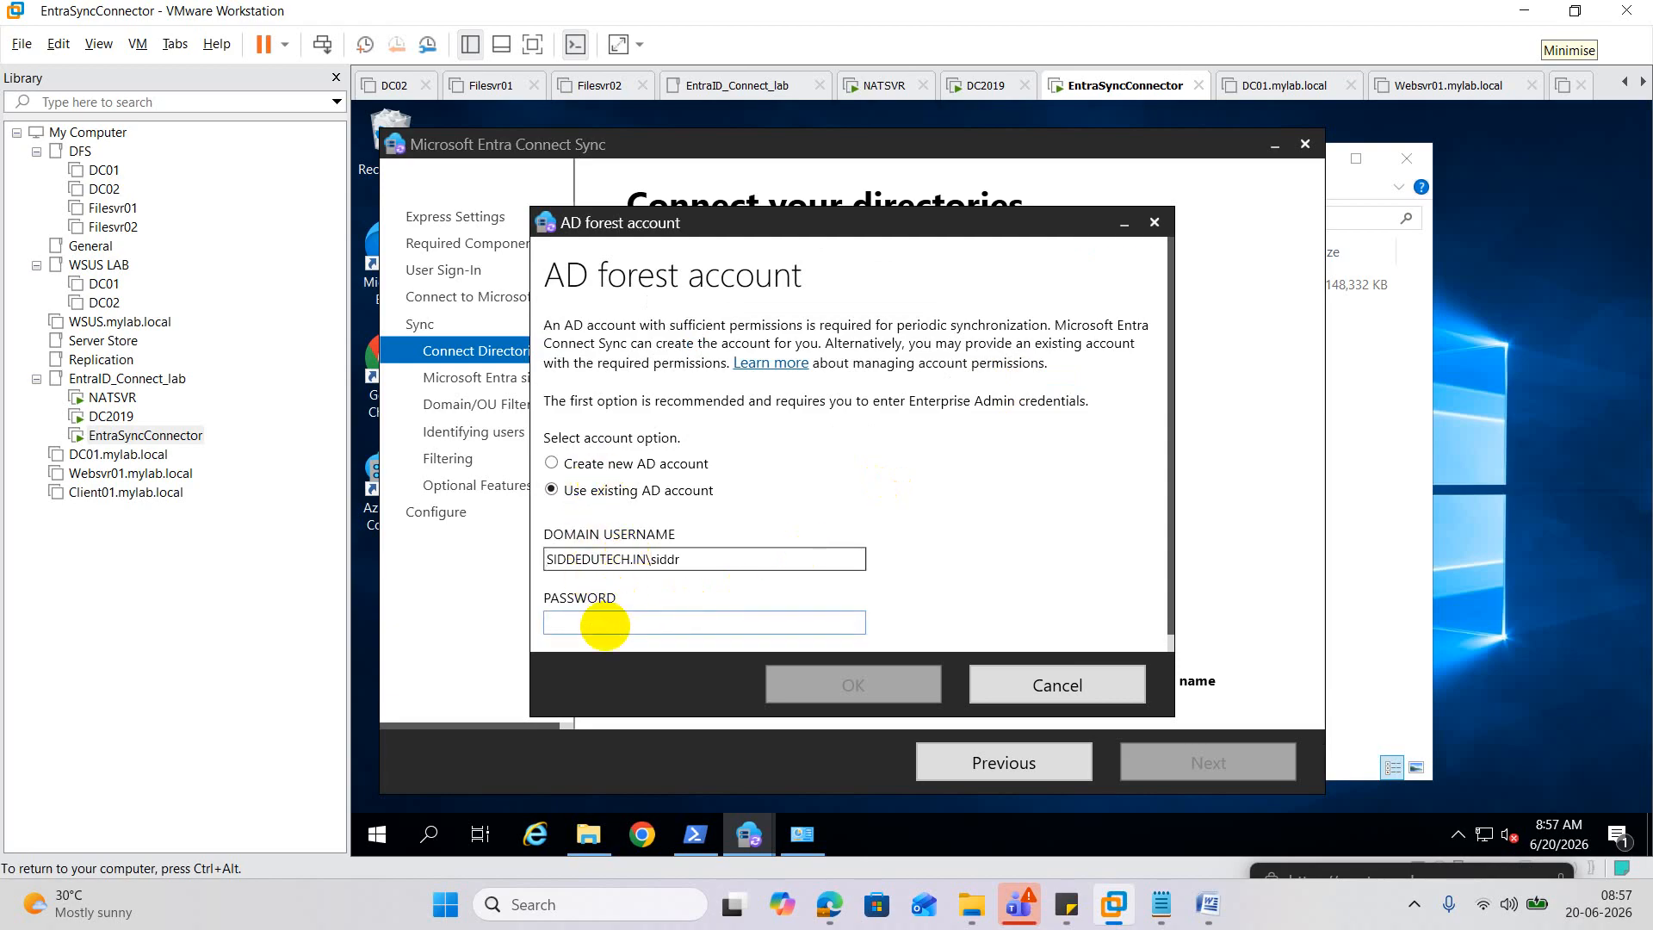
{"action": "type", "text": "•••••••••••"}
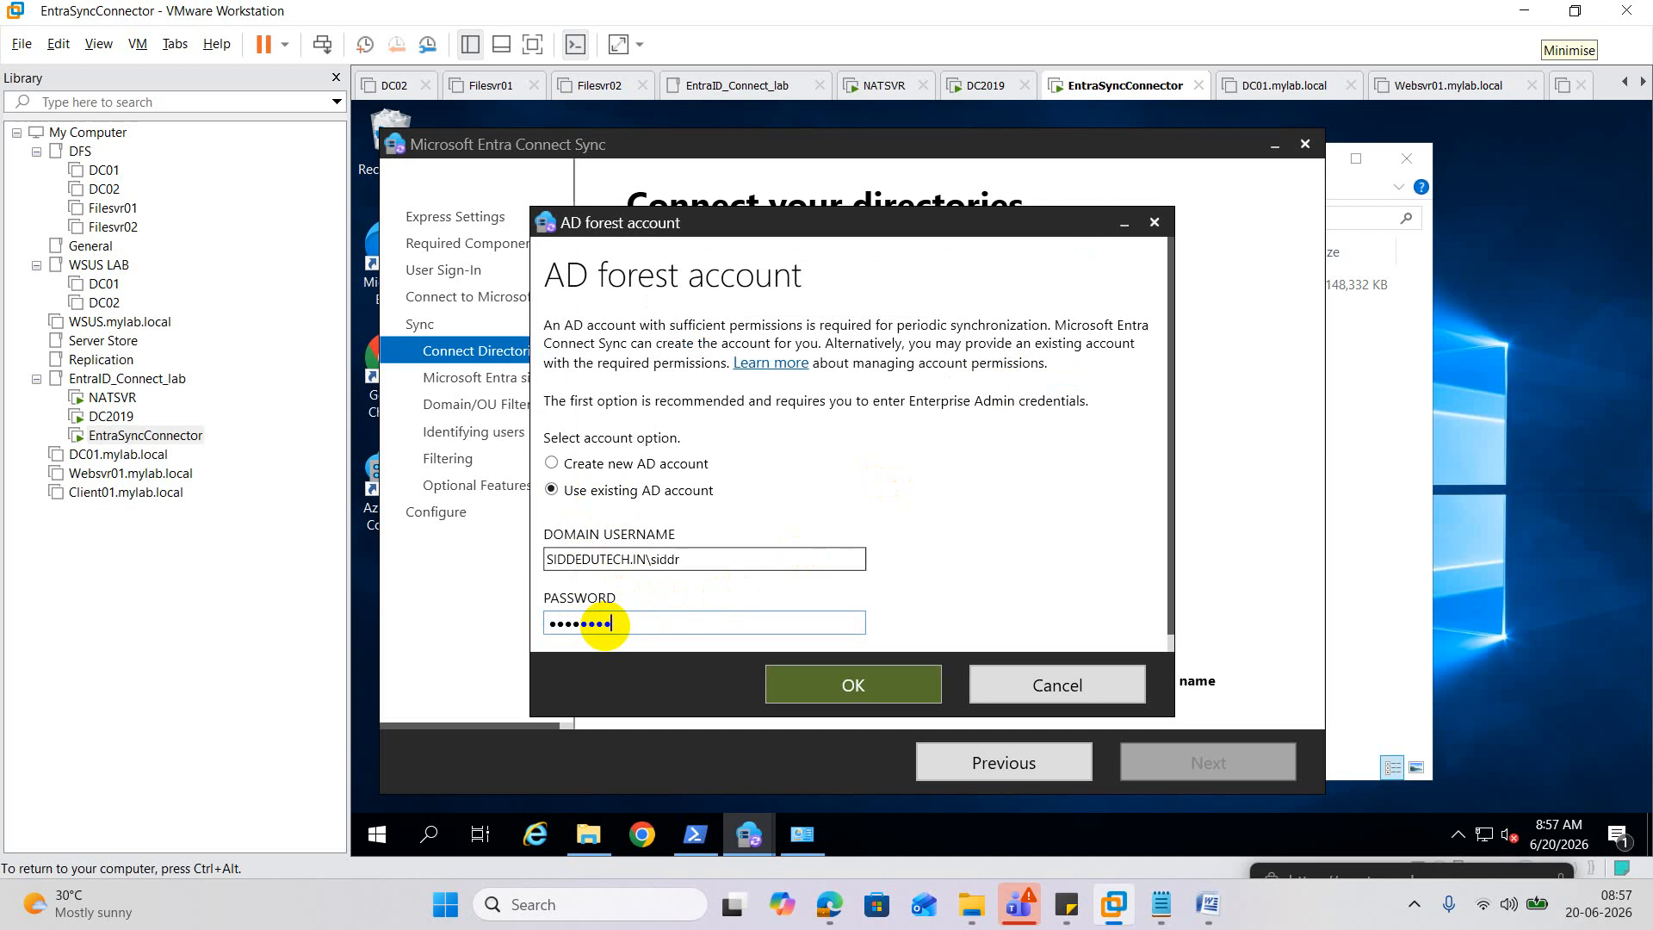
{"action": "left_click", "coordinate": [821, 688]}
{"action": "left_click", "coordinate": [1014, 372]}
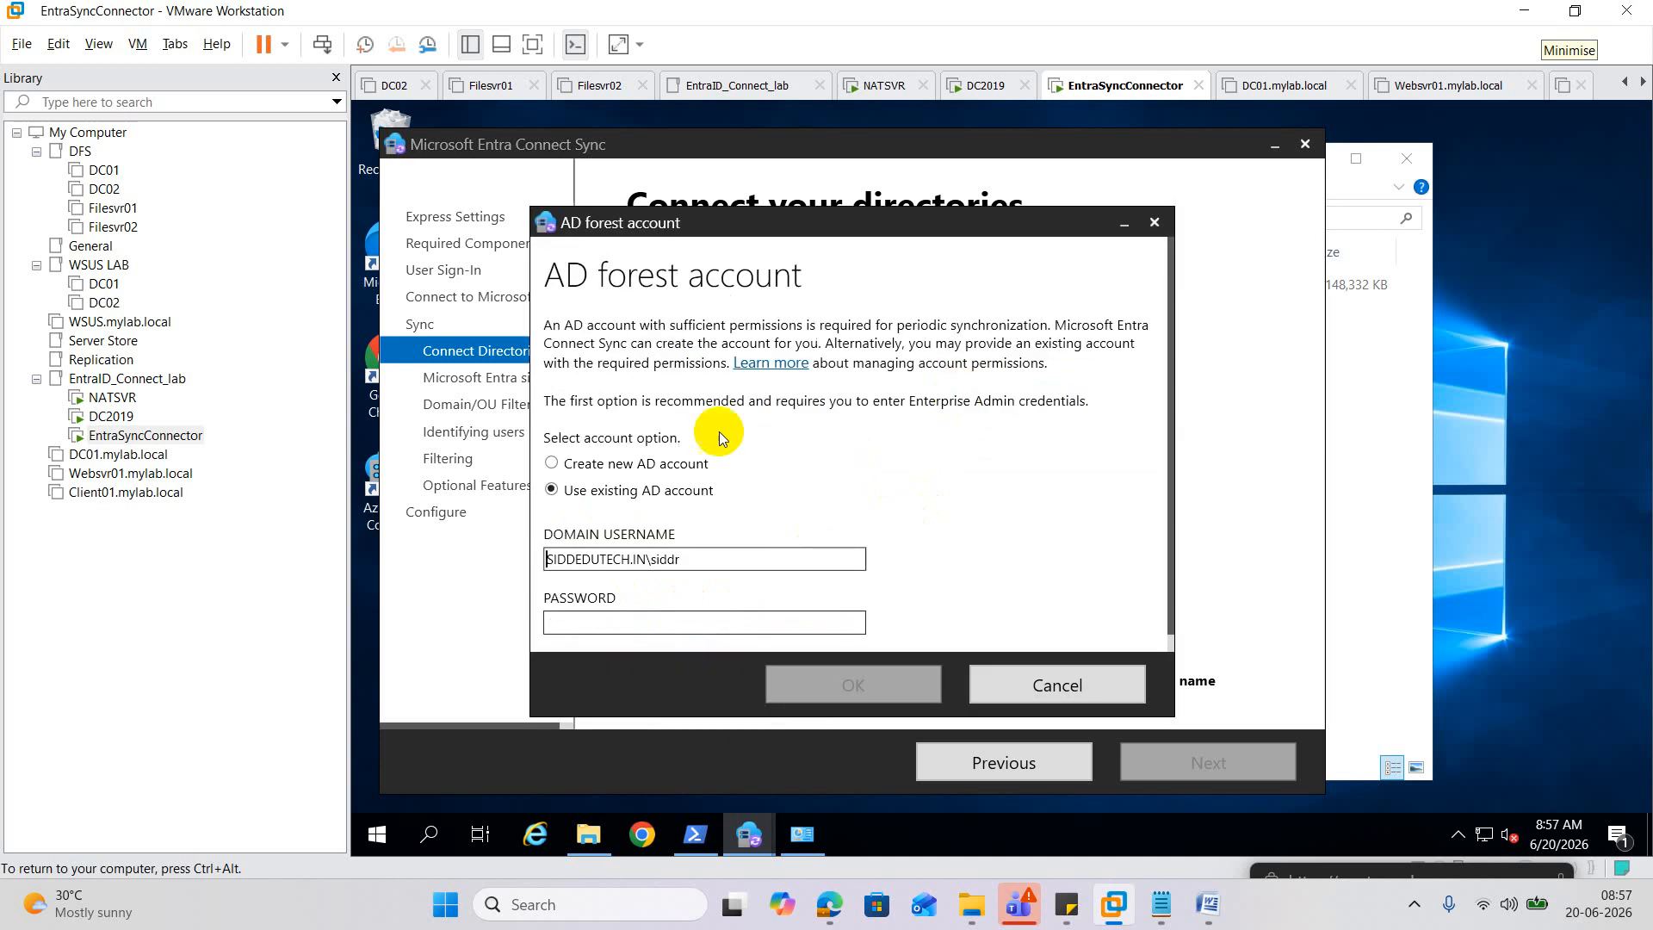
{"action": "left_click", "coordinate": [607, 468]}
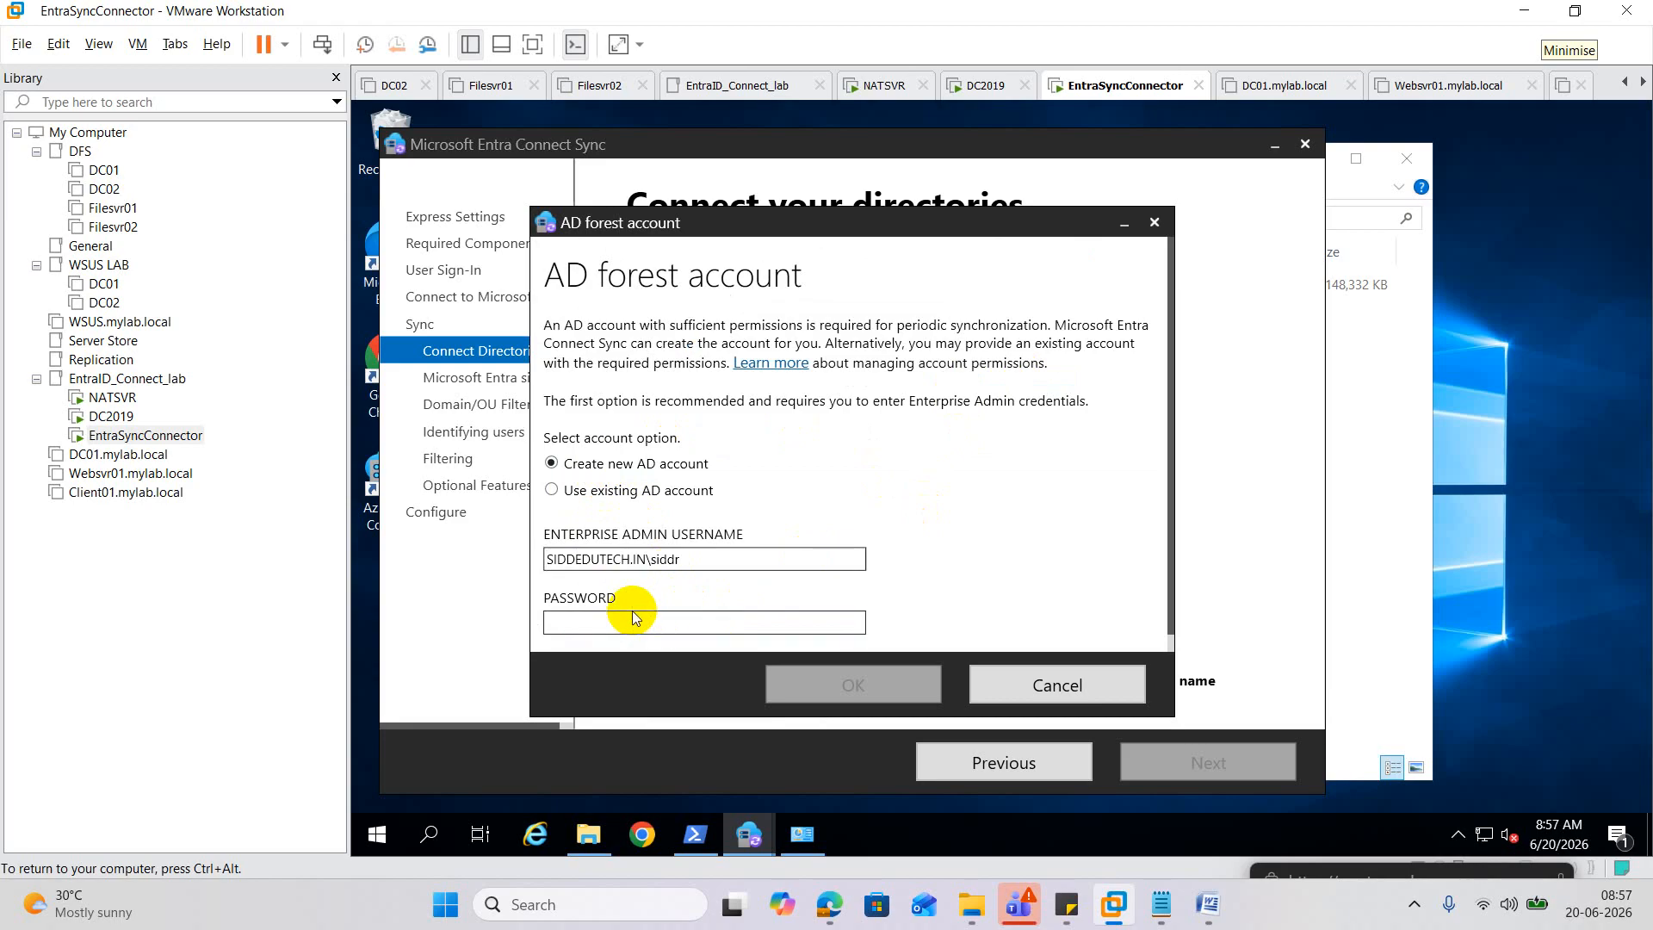
{"action": "left_click", "coordinate": [603, 622]}
{"action": "type", "text": "•"}
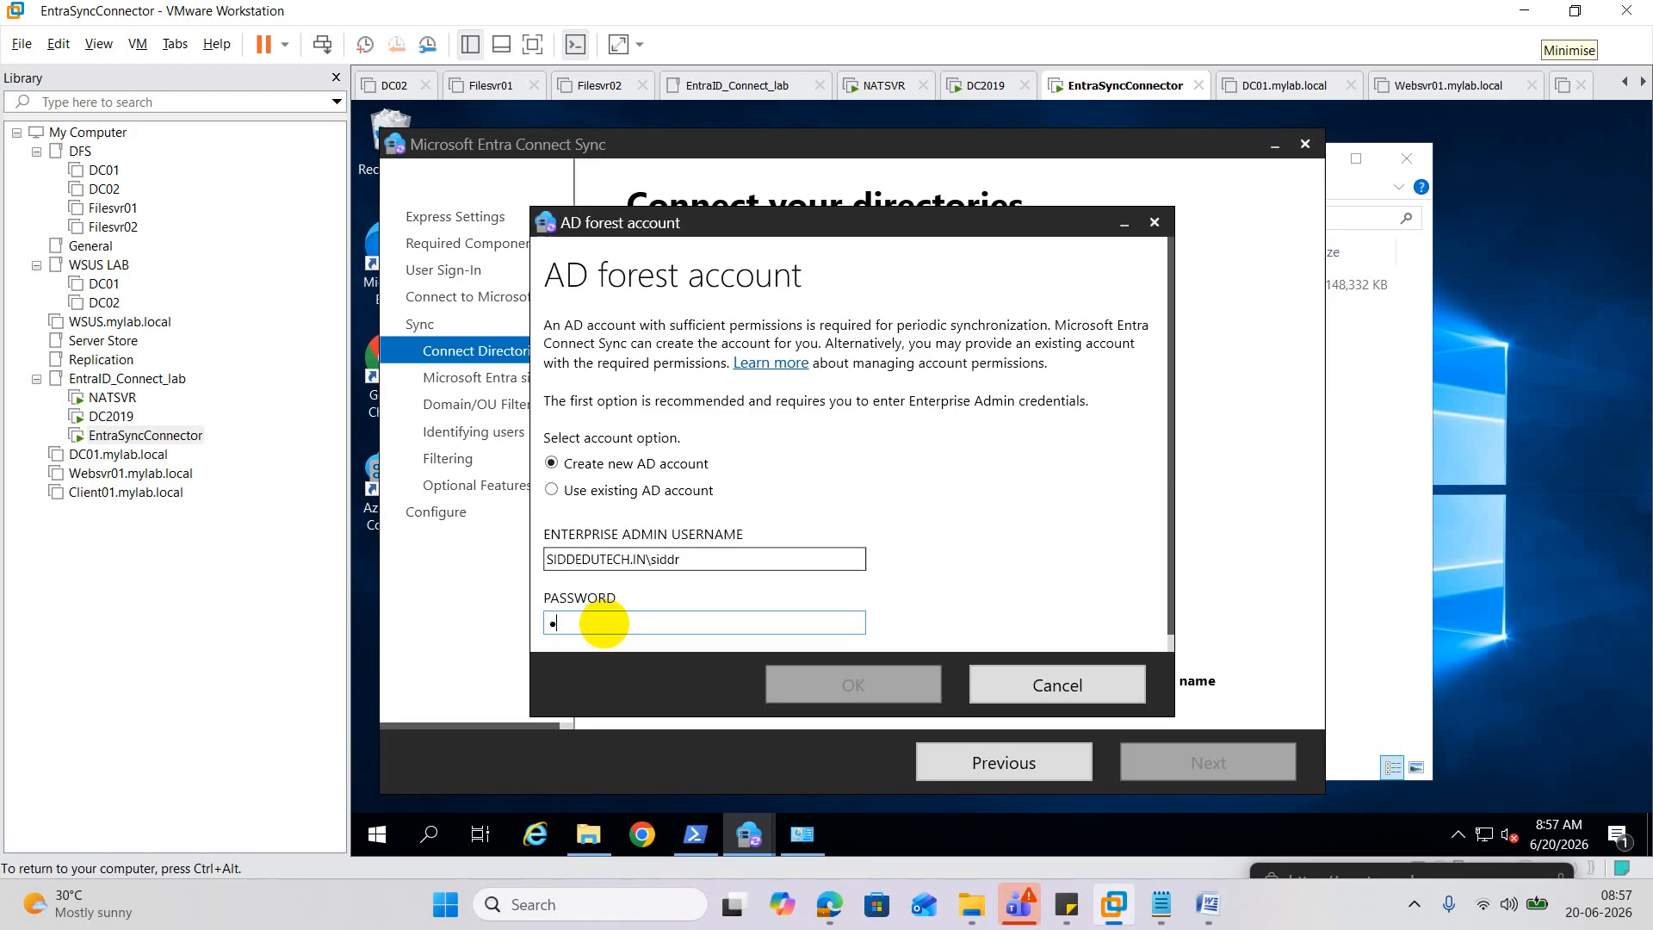
{"action": "type", "text": "••••••••••"}
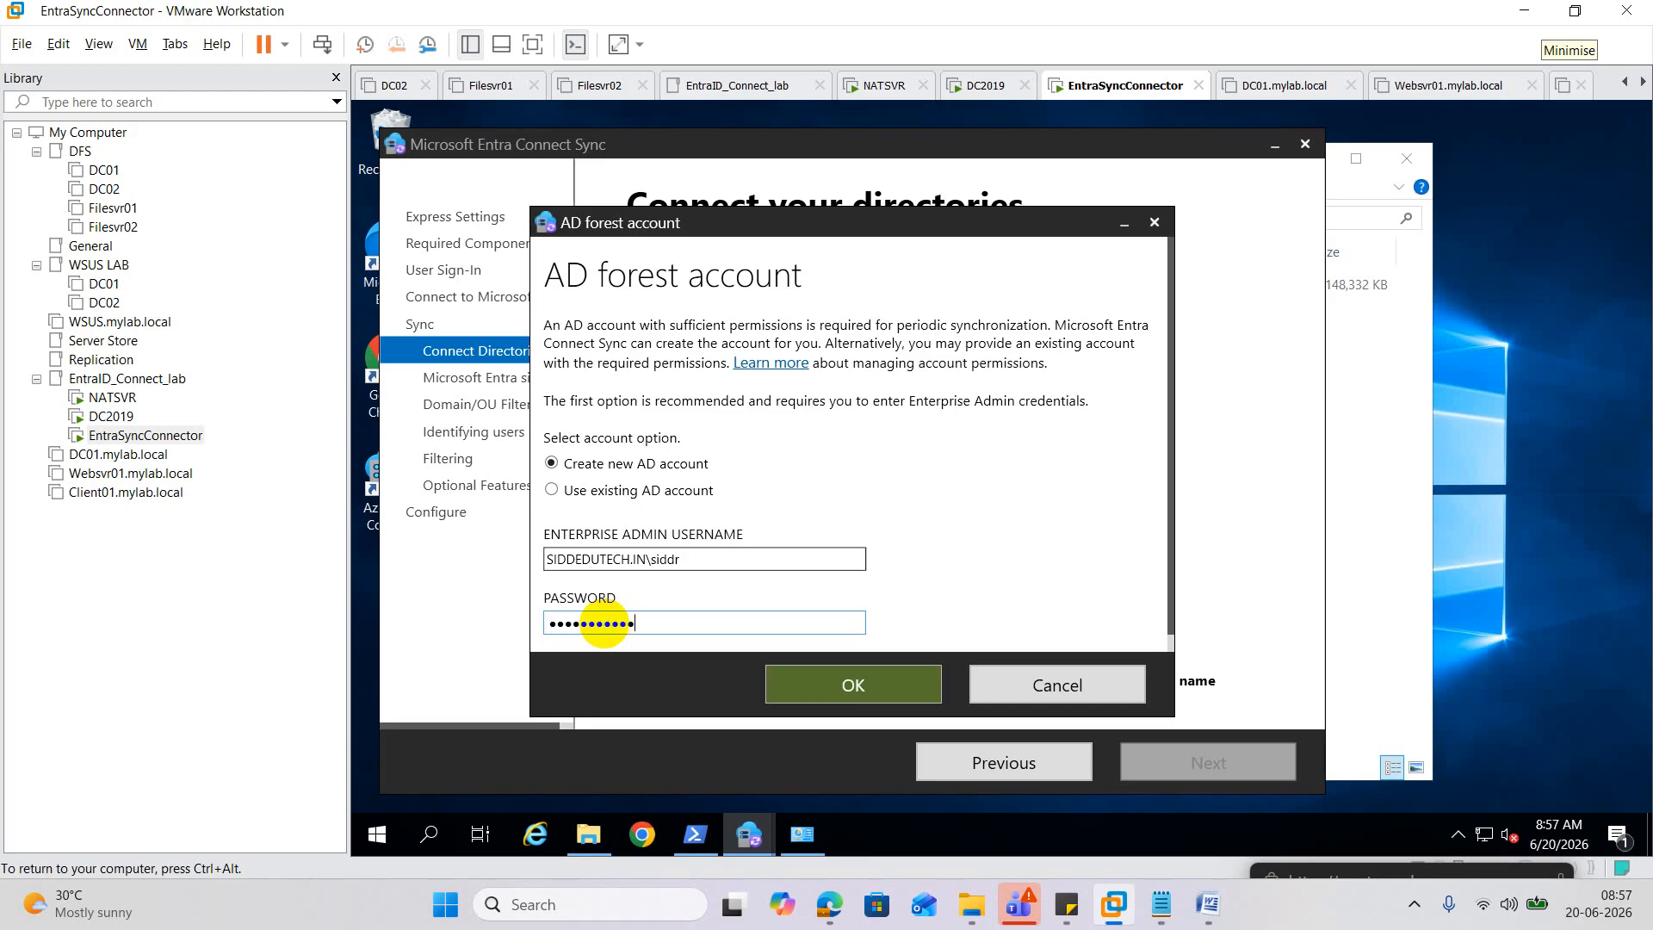
{"action": "left_click", "coordinate": [824, 689]}
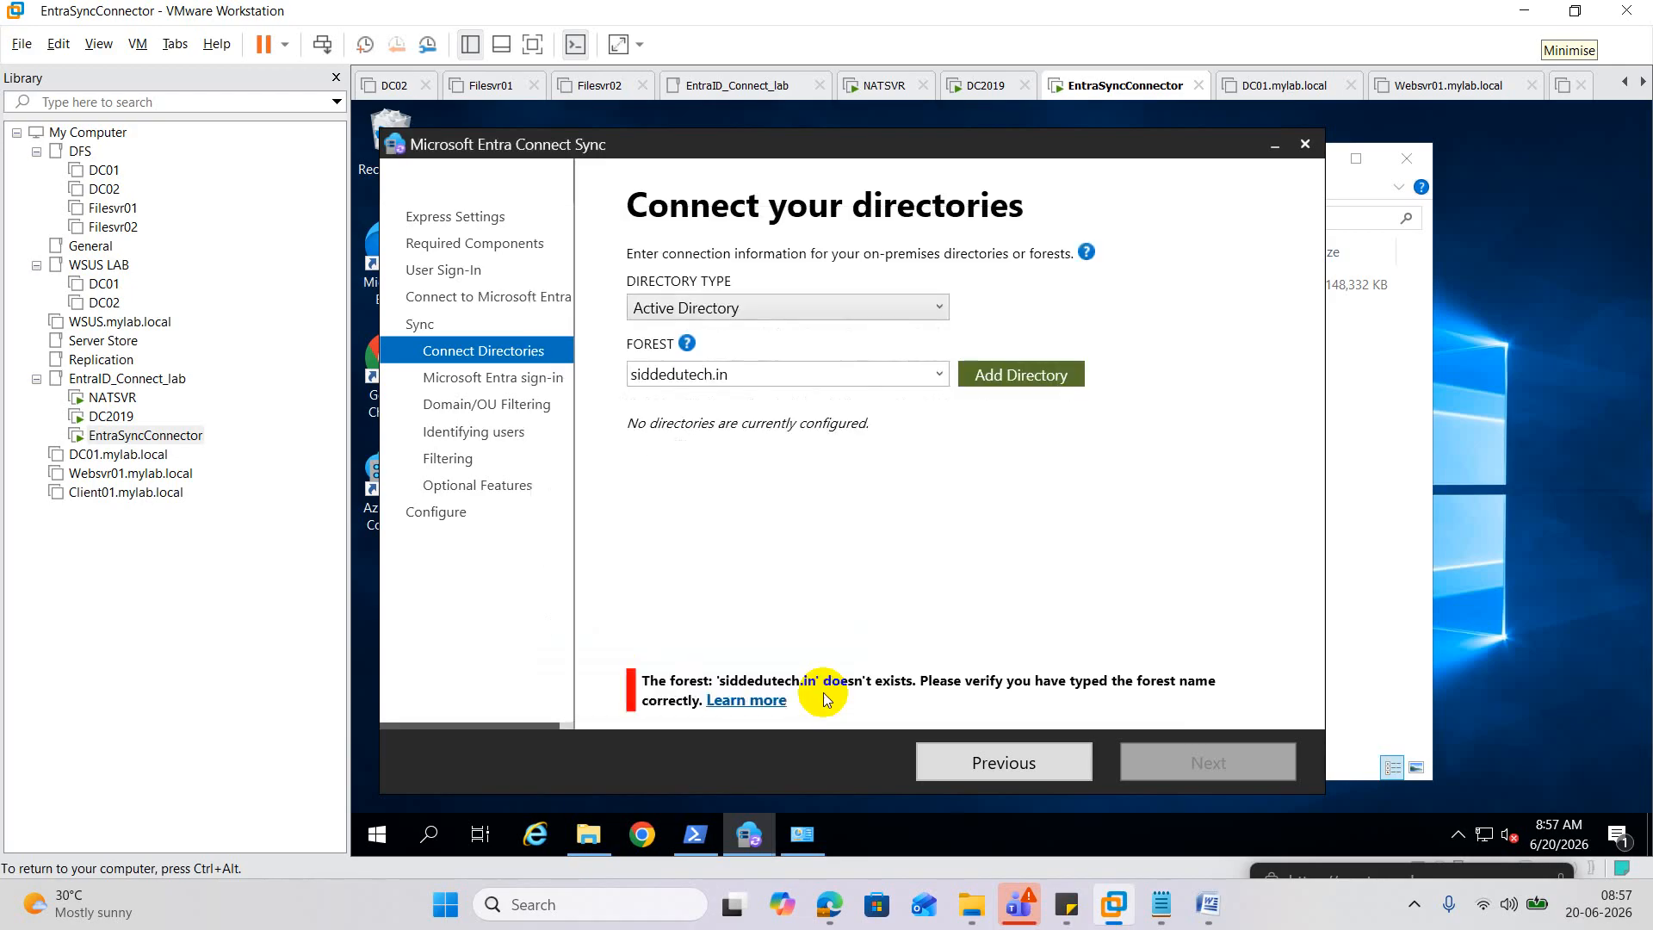
{"action": "left_click", "coordinate": [1005, 372]}
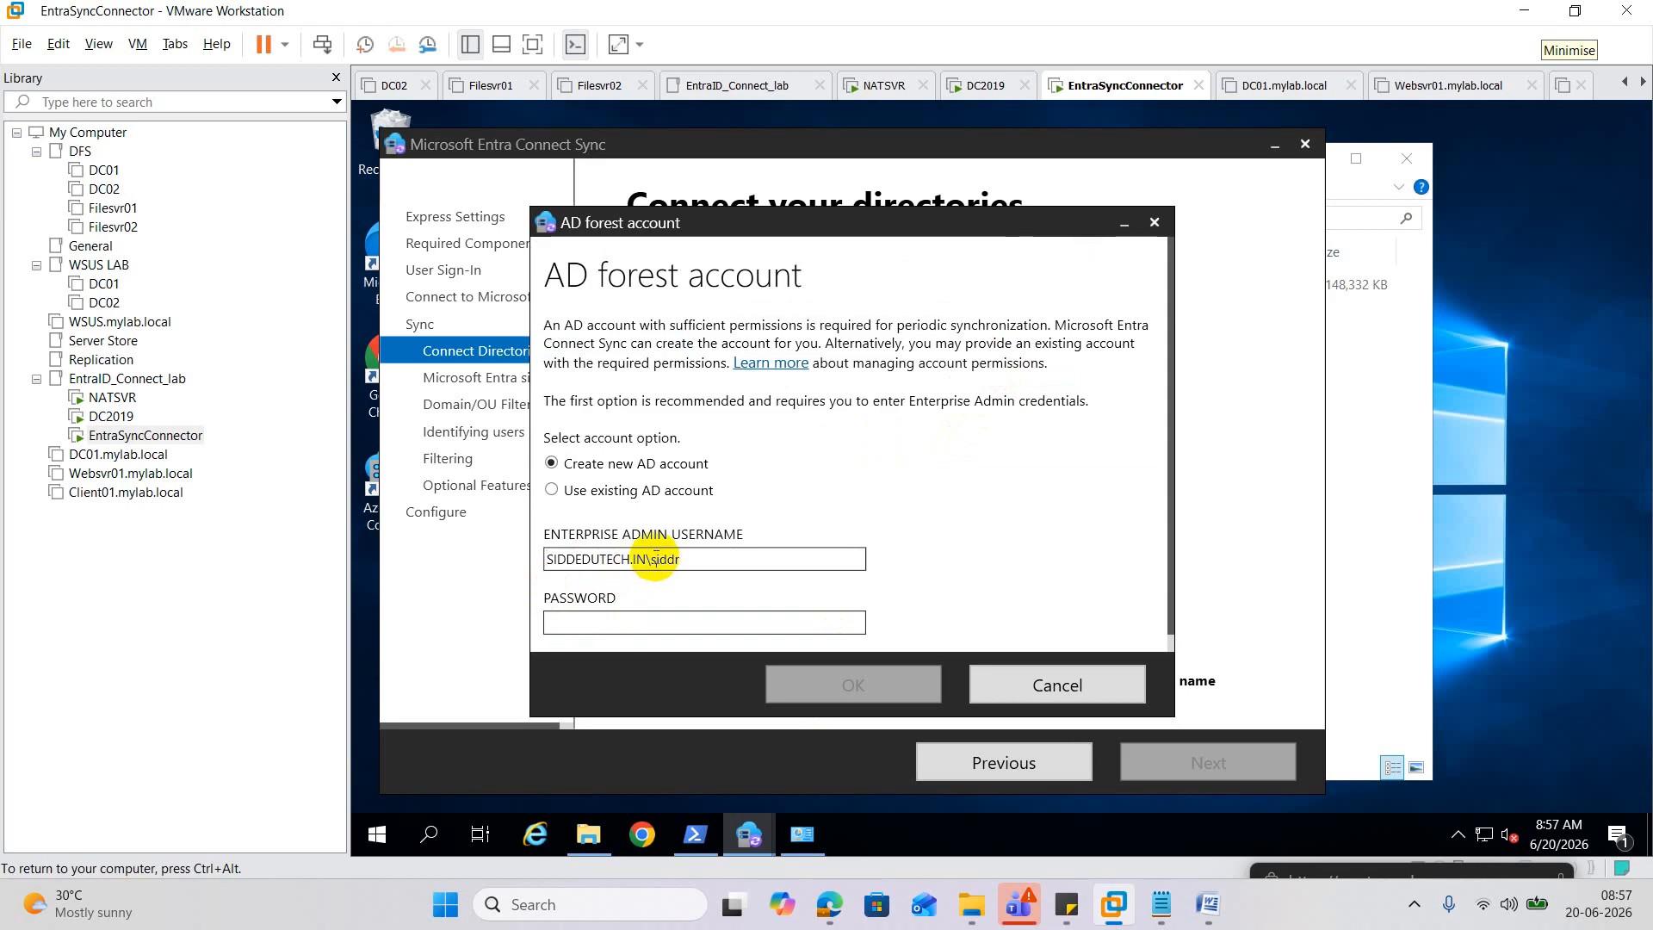
{"action": "left_click_drag", "start_coordinate": [651, 559], "coordinate": [484, 569]}
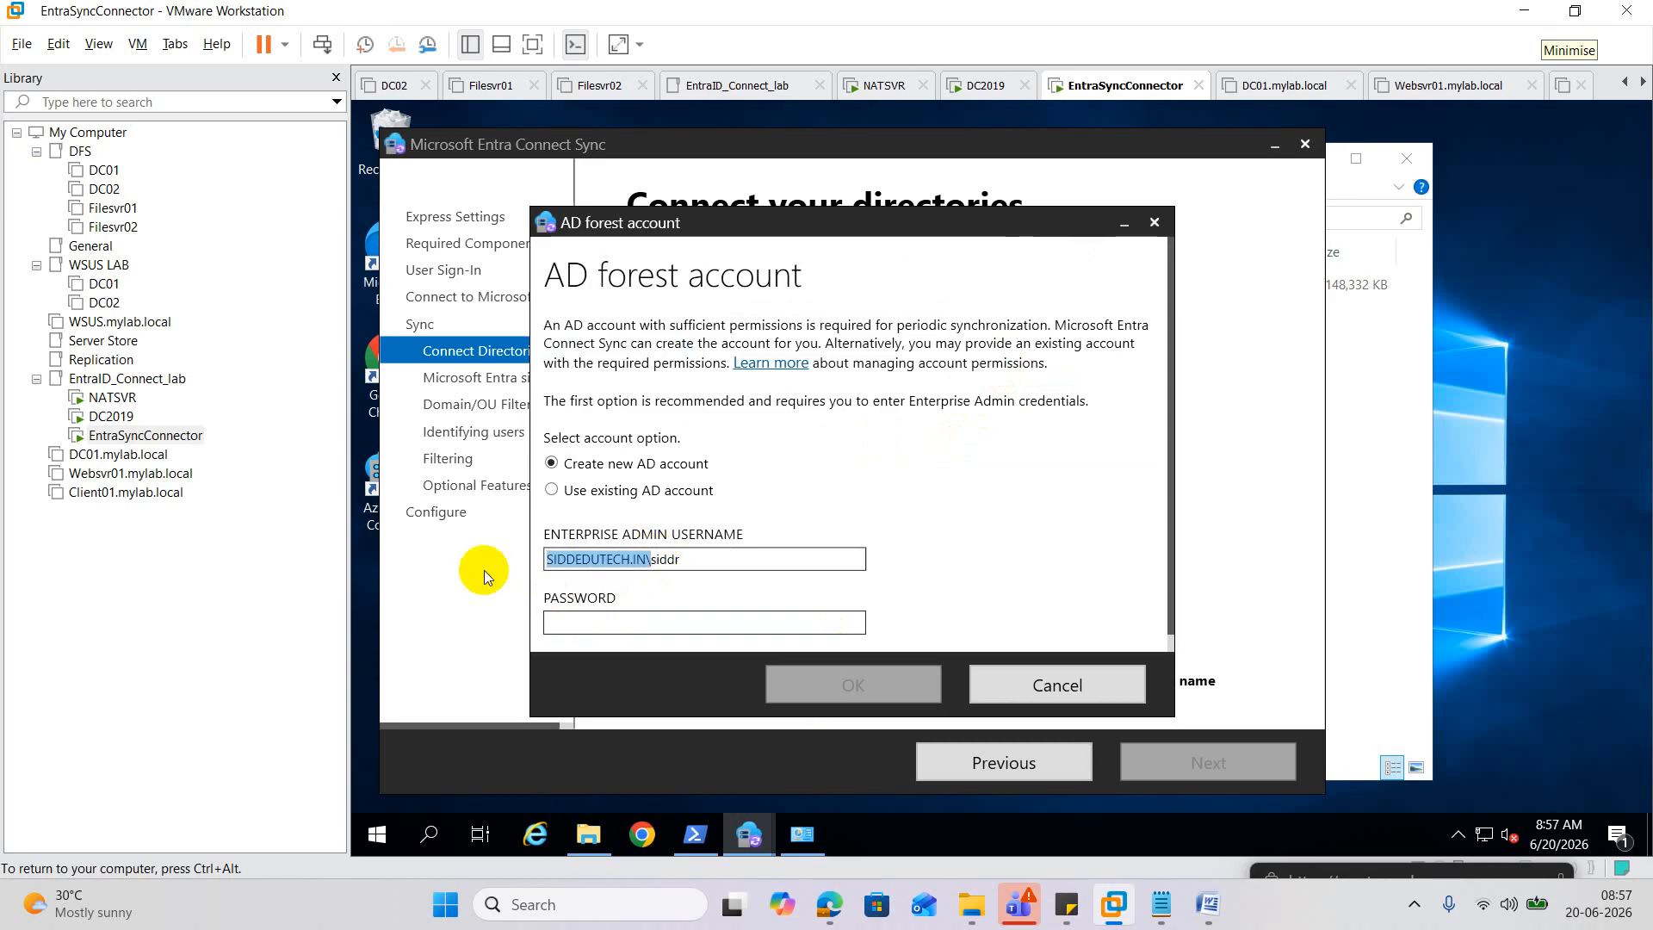
{"action": "key", "text": "BackSpace"}
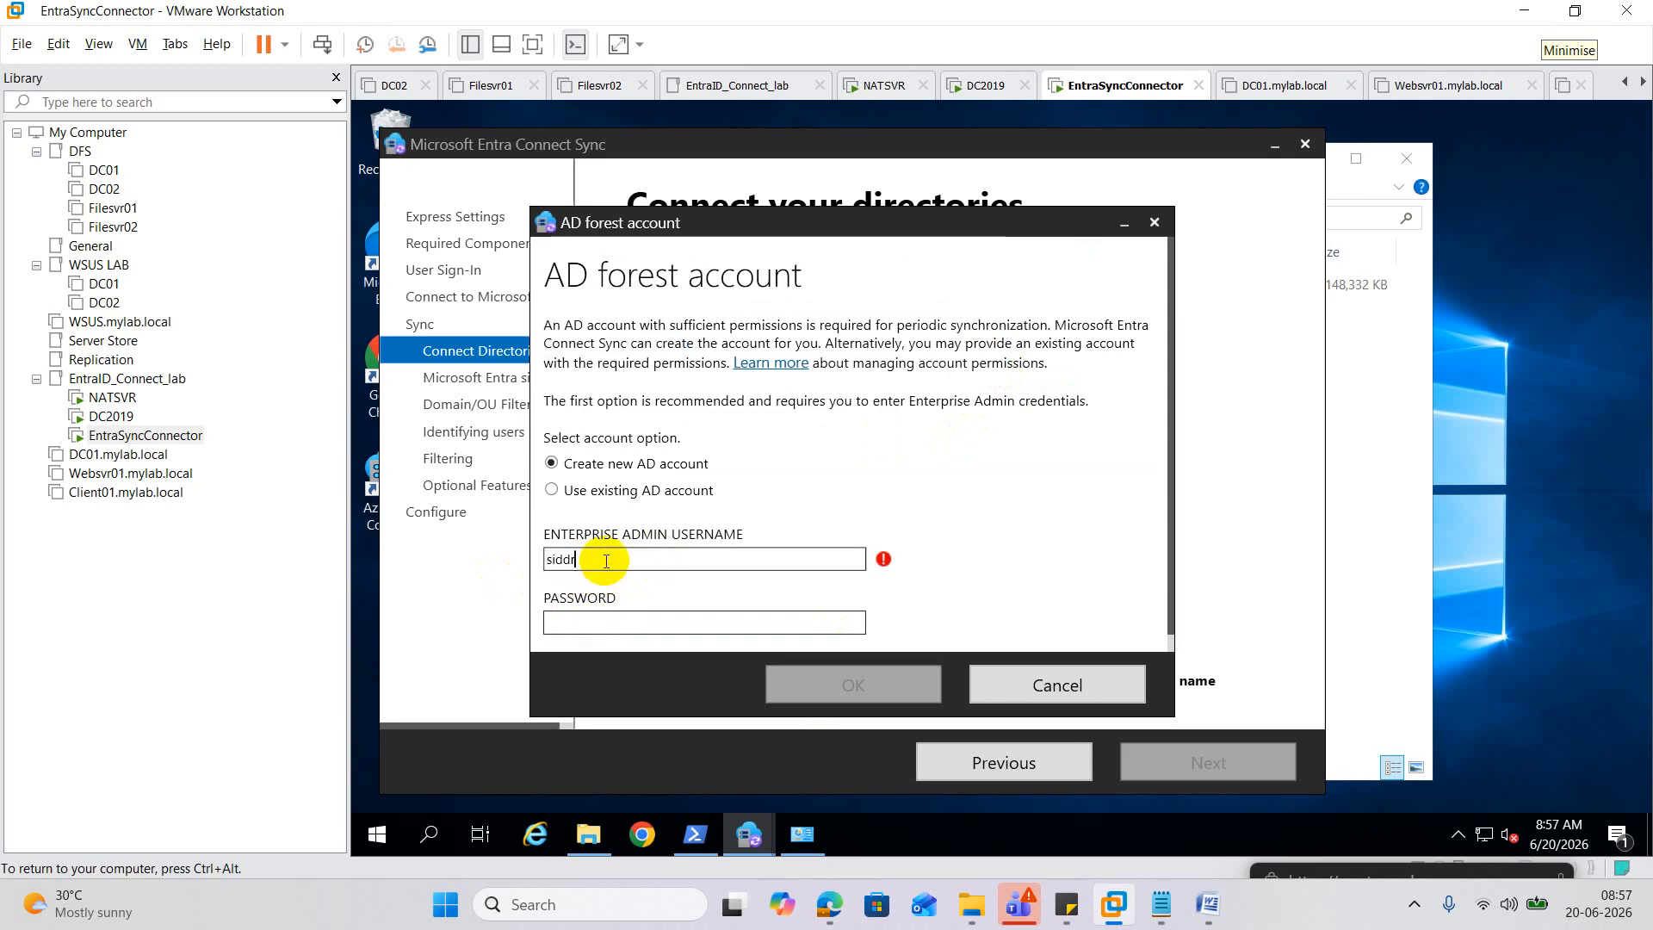
{"action": "type", "text": "@siddedutech.in"}
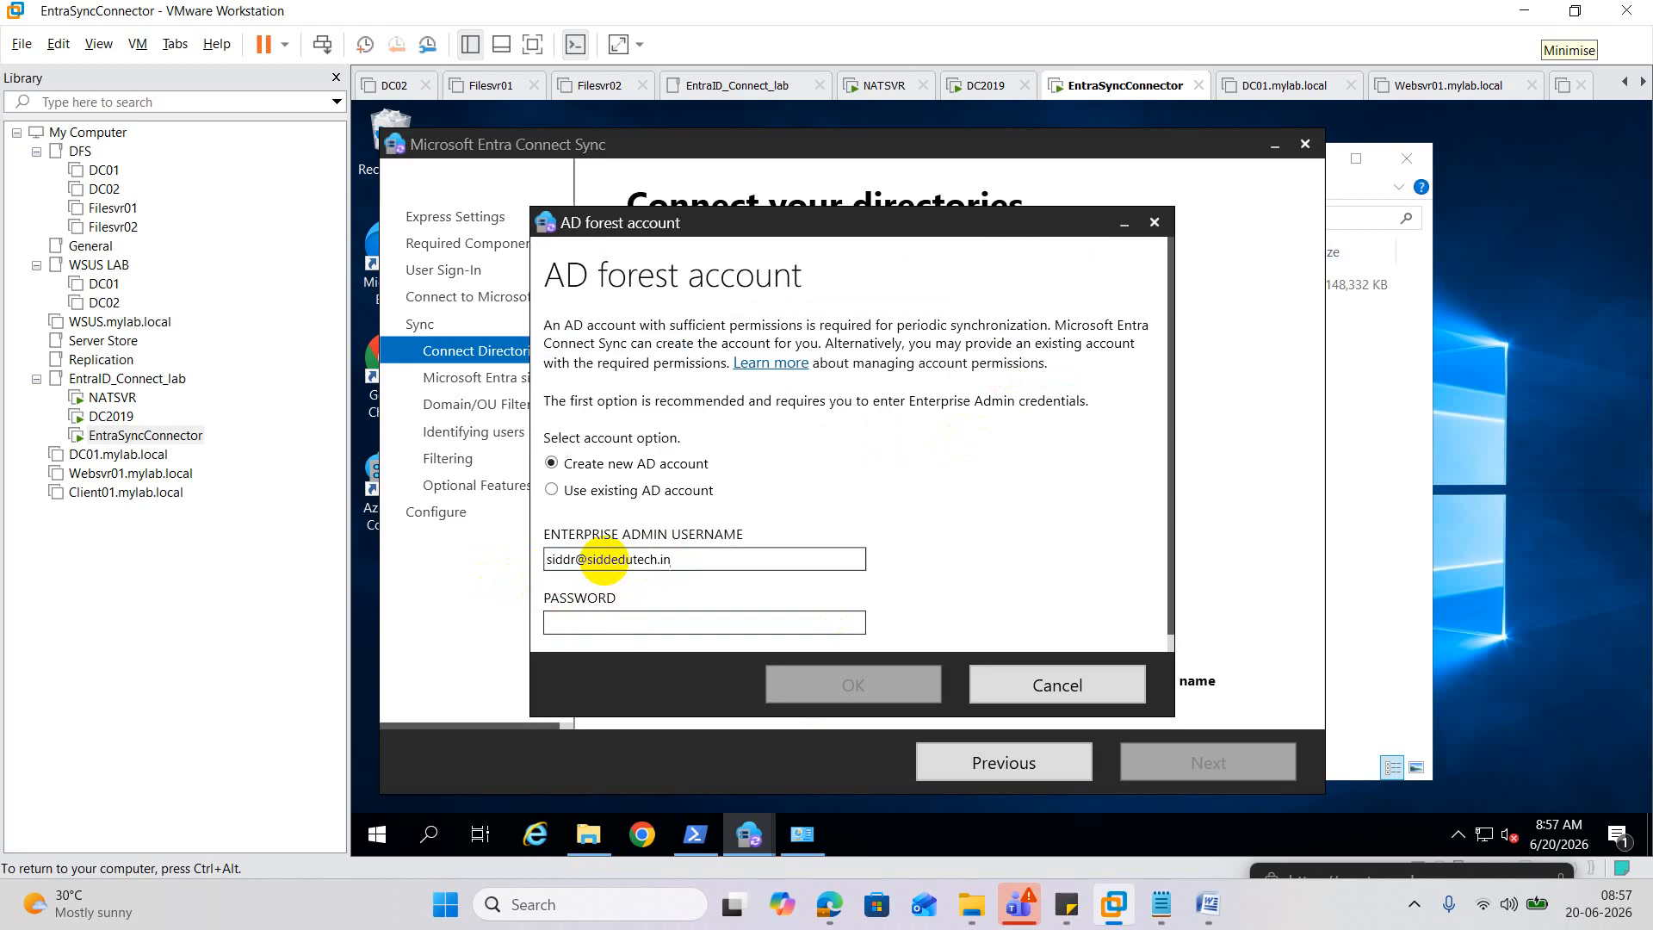
{"action": "left_click", "coordinate": [592, 622]}
{"action": "type", "text": "•"}
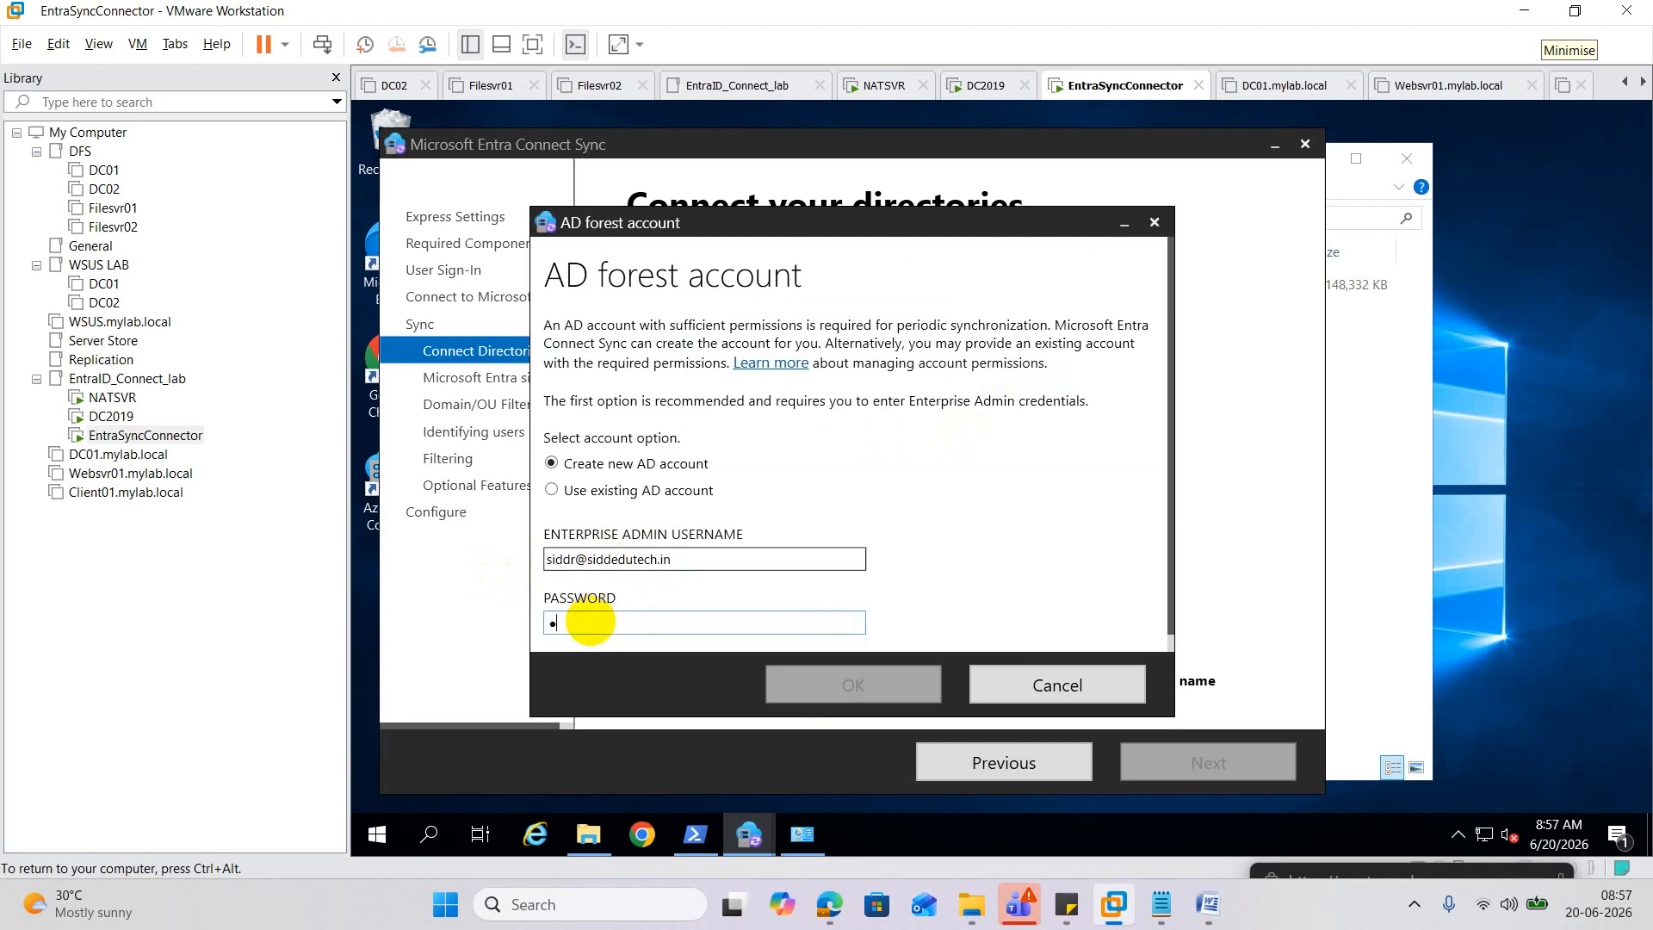
{"action": "type", "text": "•••••••••"}
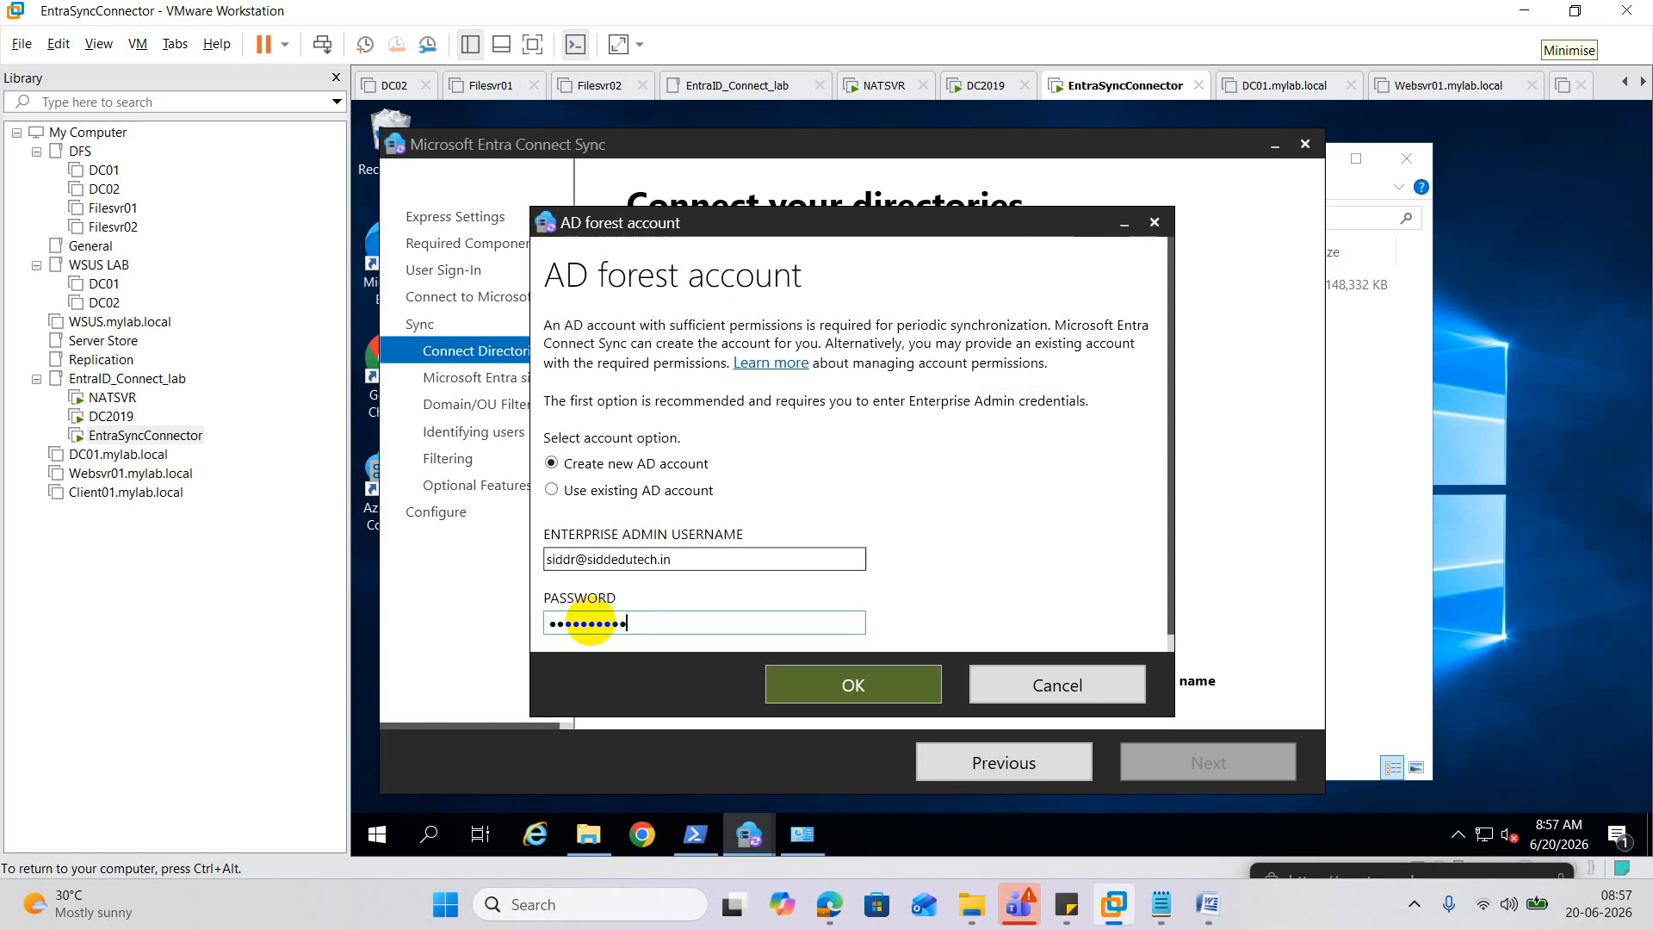
{"action": "left_click", "coordinate": [873, 687]}
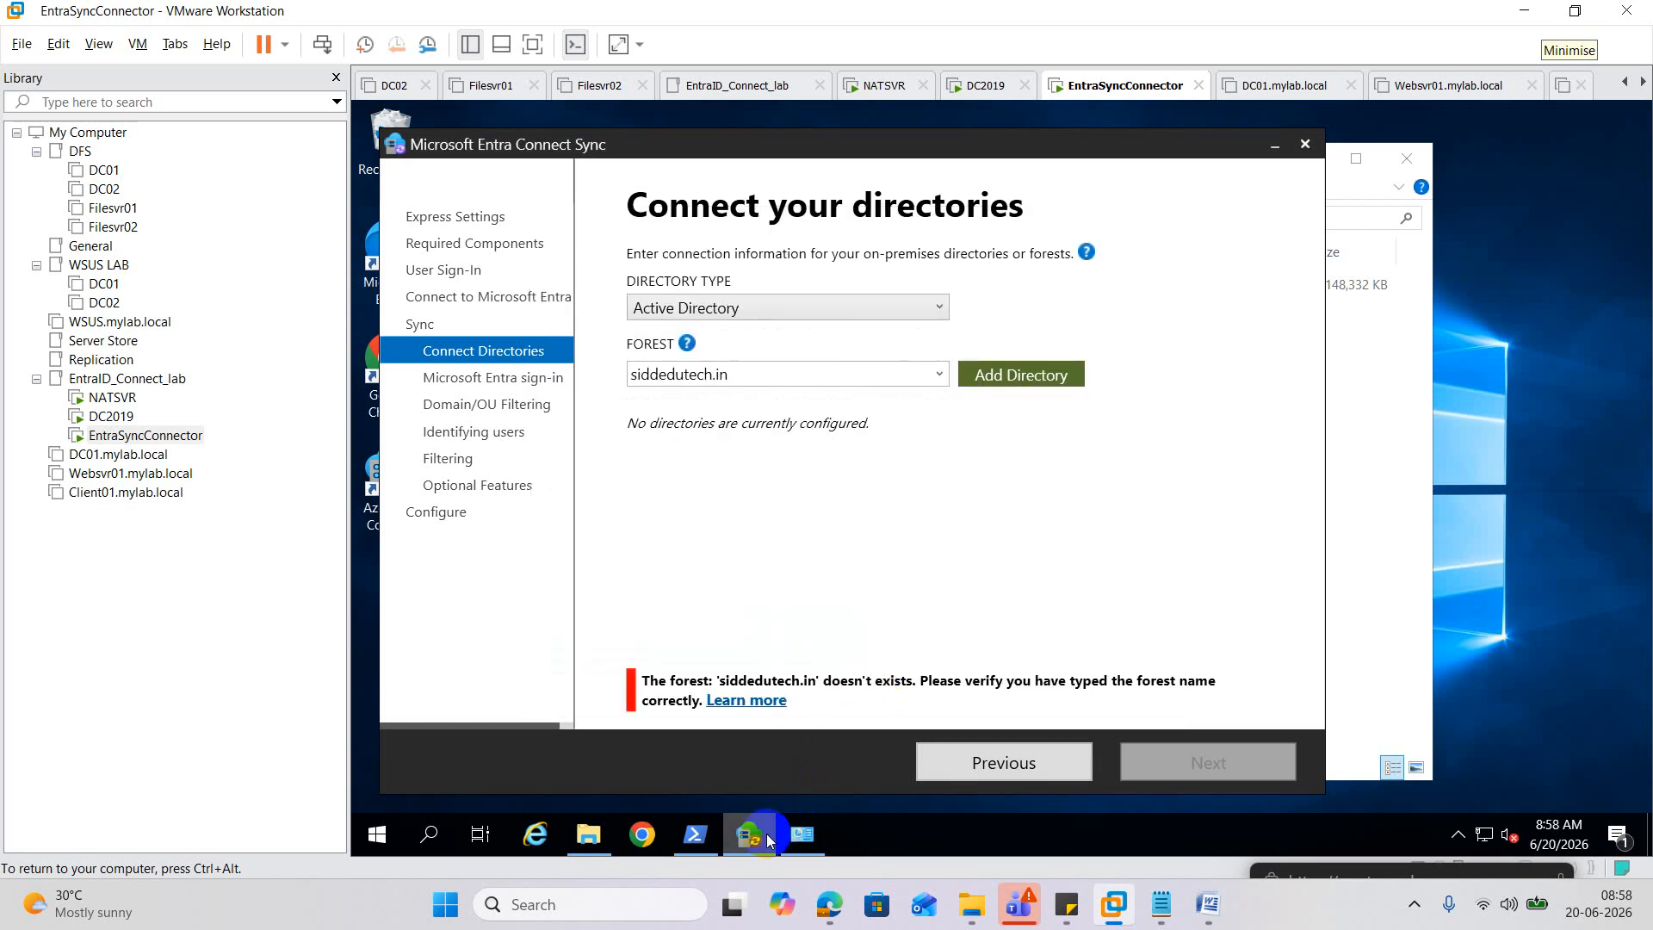
{"action": "left_click", "coordinate": [751, 833]}
Open the Advanced TCP/IP DNS settings for the Ethernet0 connection's IPv4 properties.
{"action": "left_click", "coordinate": [758, 835]}
{"action": "left_click", "coordinate": [802, 833]}
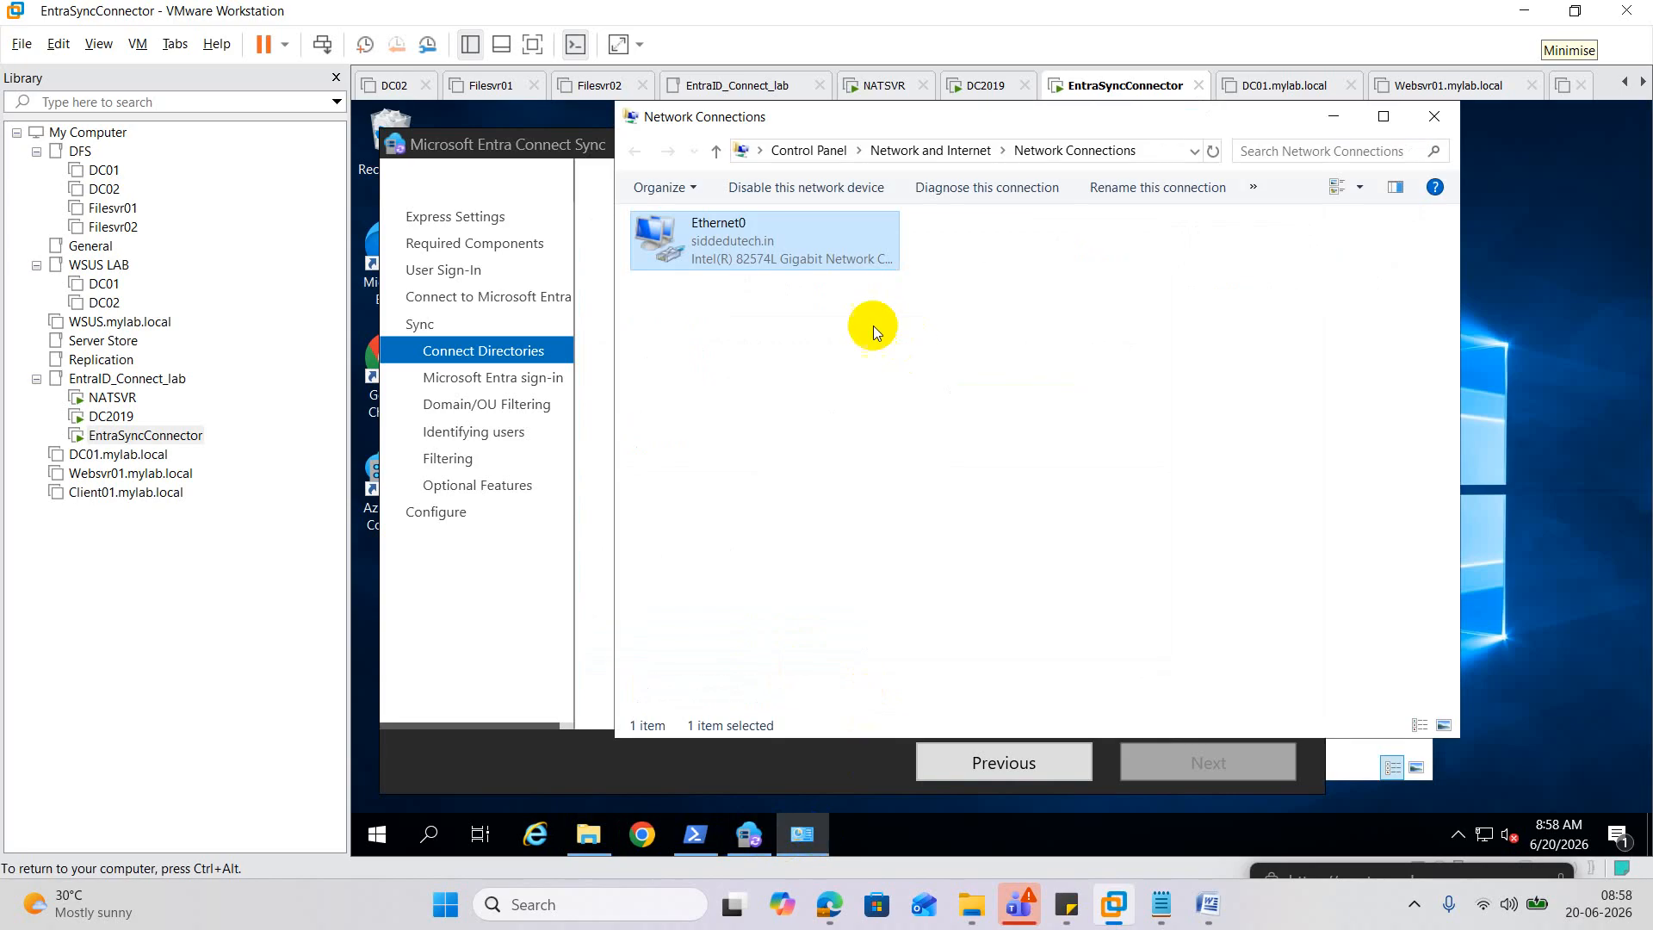
{"action": "right_click", "coordinate": [740, 245]}
{"action": "left_click", "coordinate": [811, 456]}
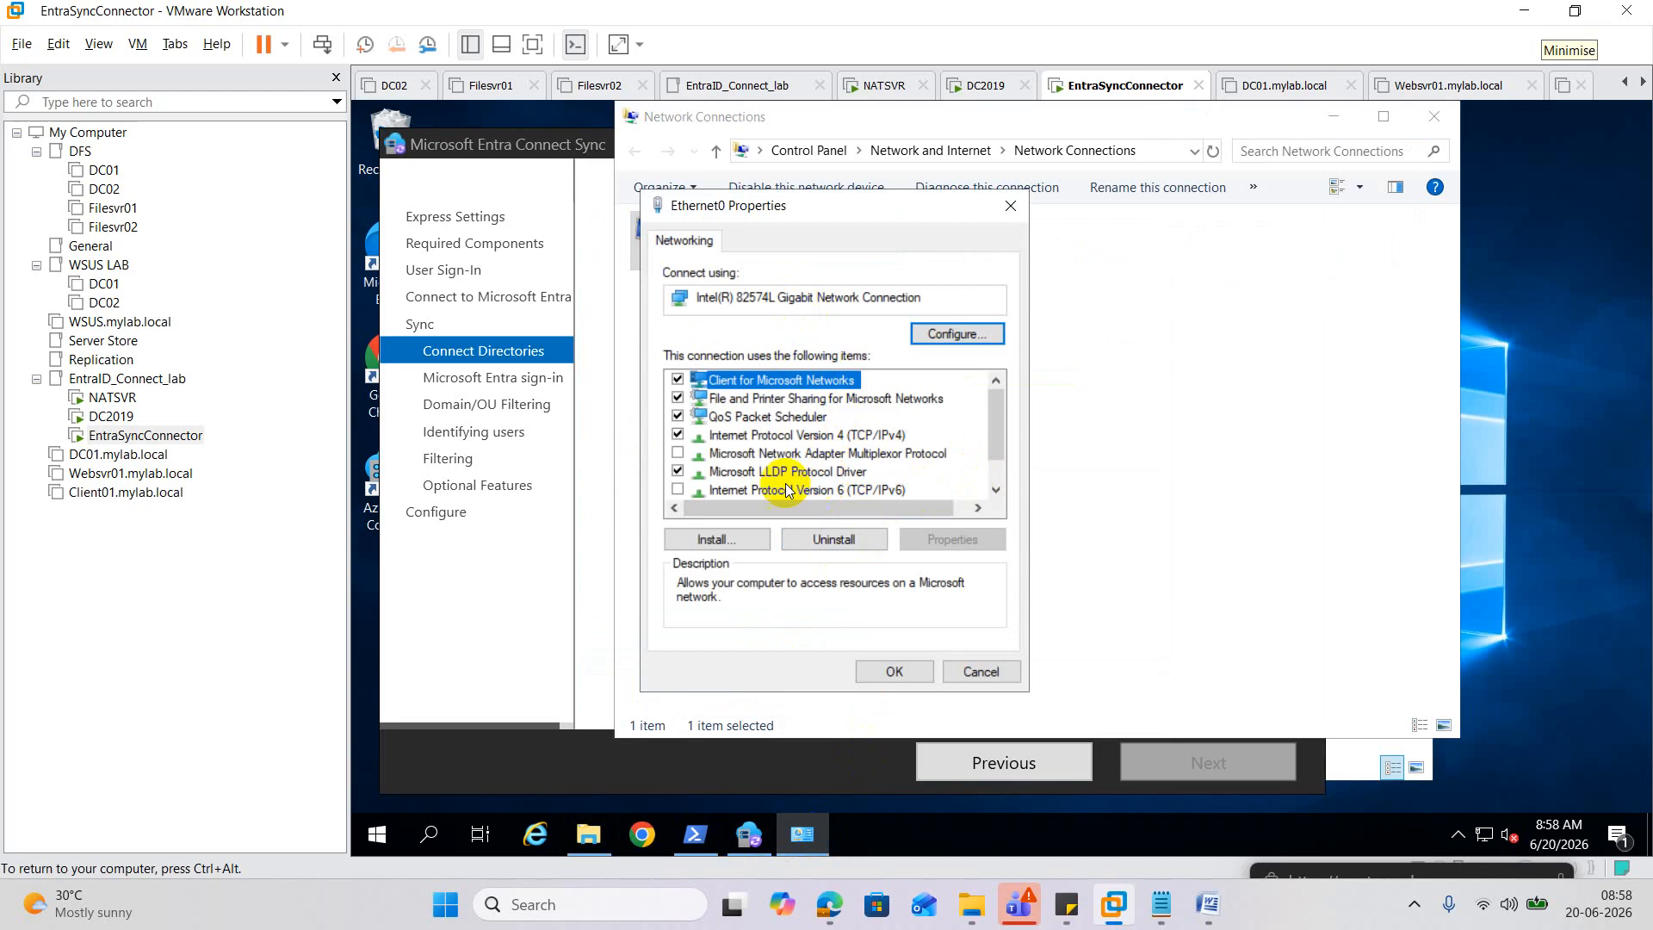
{"action": "double_click", "coordinate": [830, 434]}
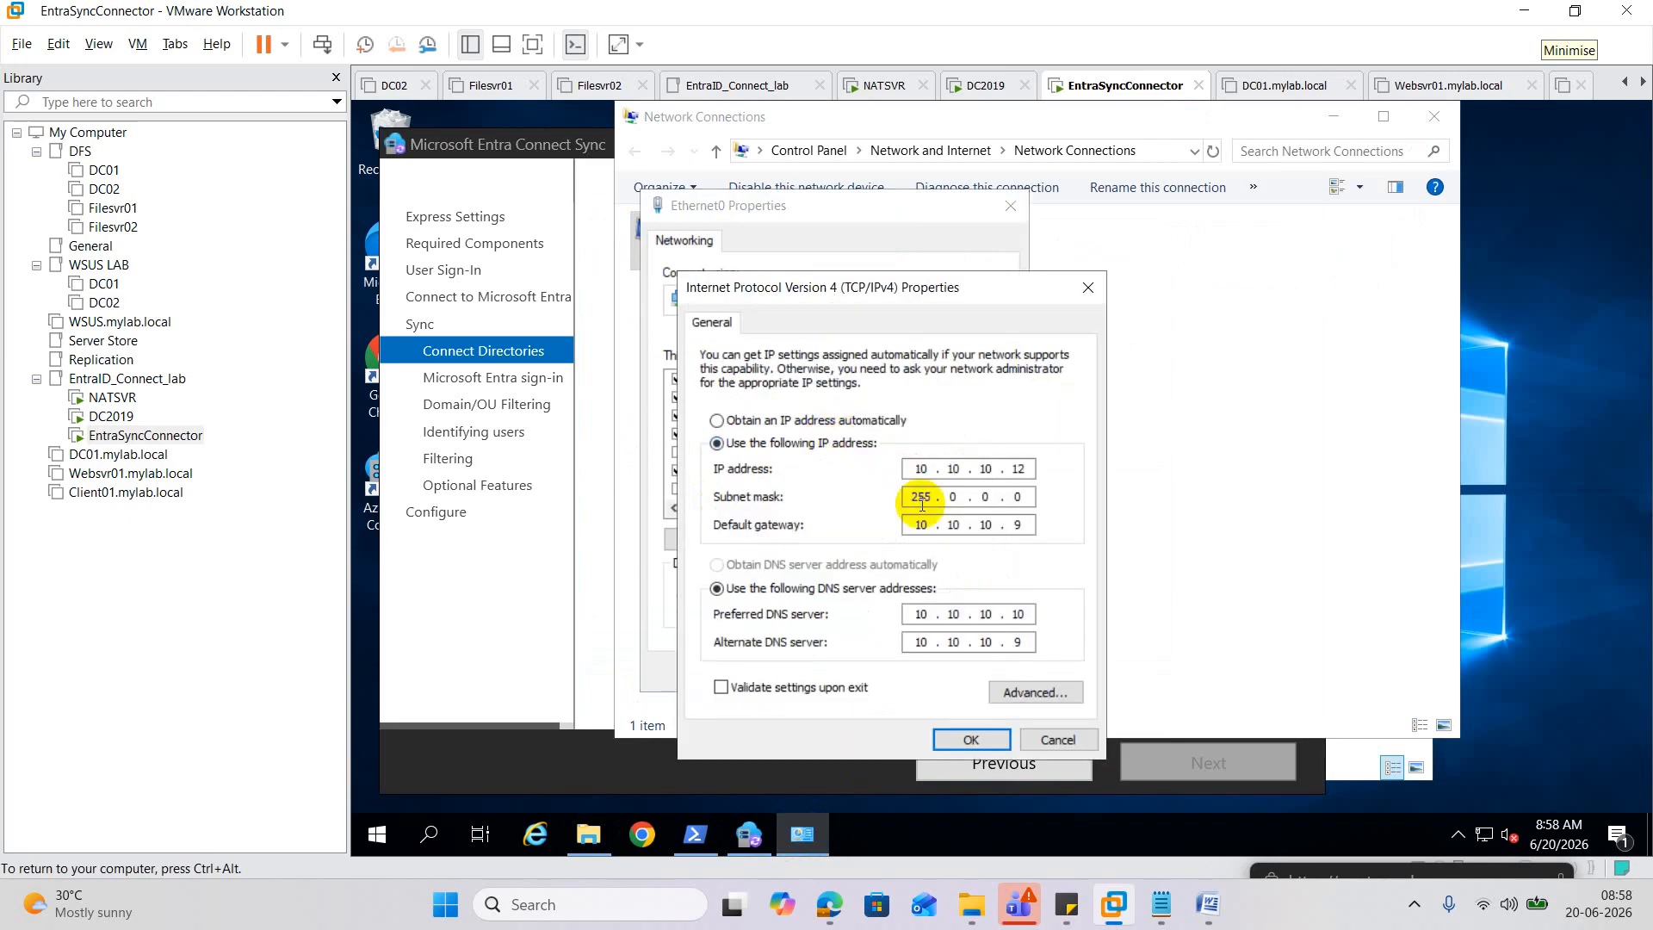
{"action": "left_click", "coordinate": [1029, 688]}
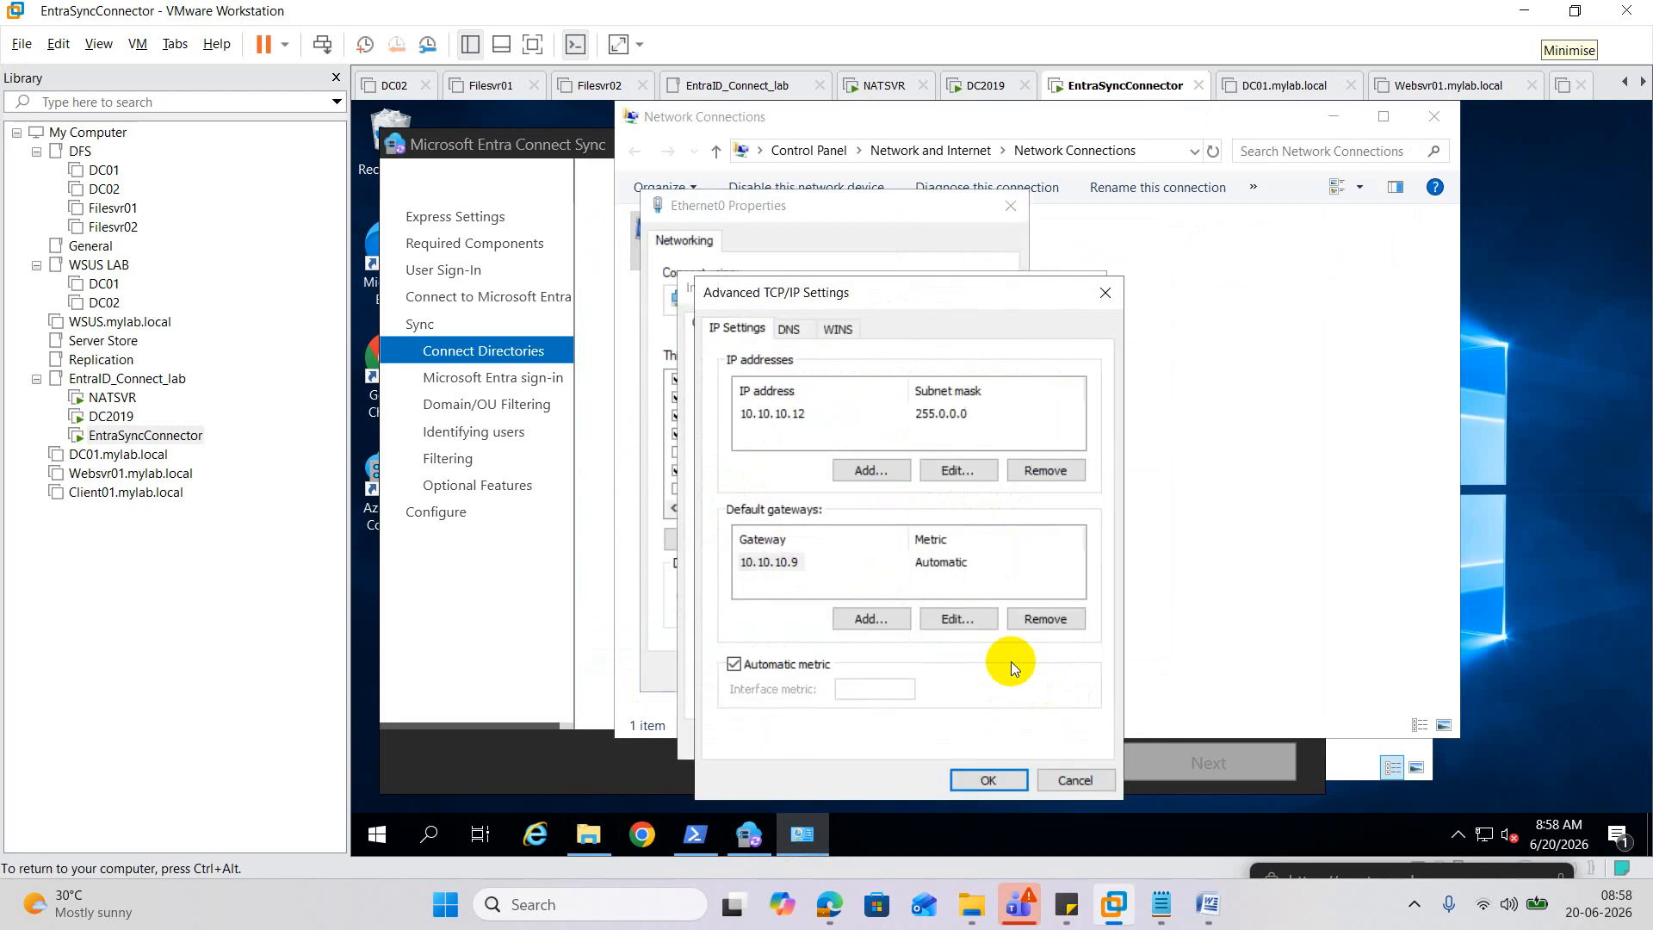
{"action": "left_click", "coordinate": [788, 329]}
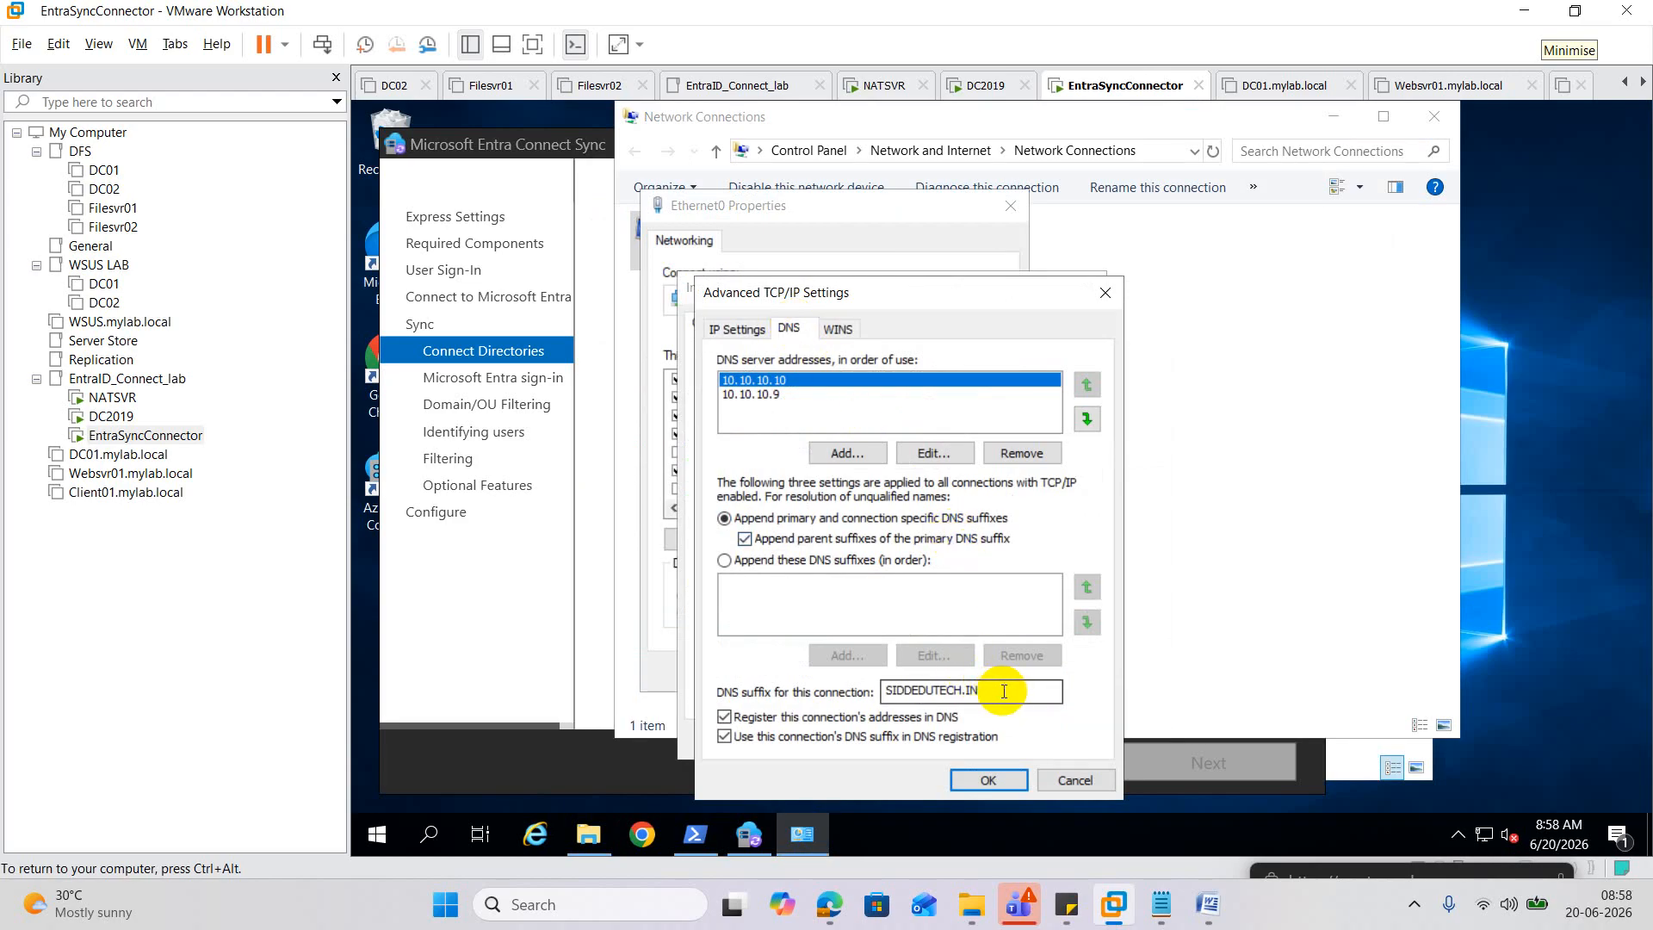
Delete the SIDDEDUTECH.IN DNS suffix, confirm all dialogs, and return to the Entra Connect wizard.
{"action": "left_click_drag", "start_coordinate": [1002, 692], "coordinate": [794, 691]}
{"action": "key", "text": "ctrl+c"}
{"action": "key", "text": "BackSpace"}
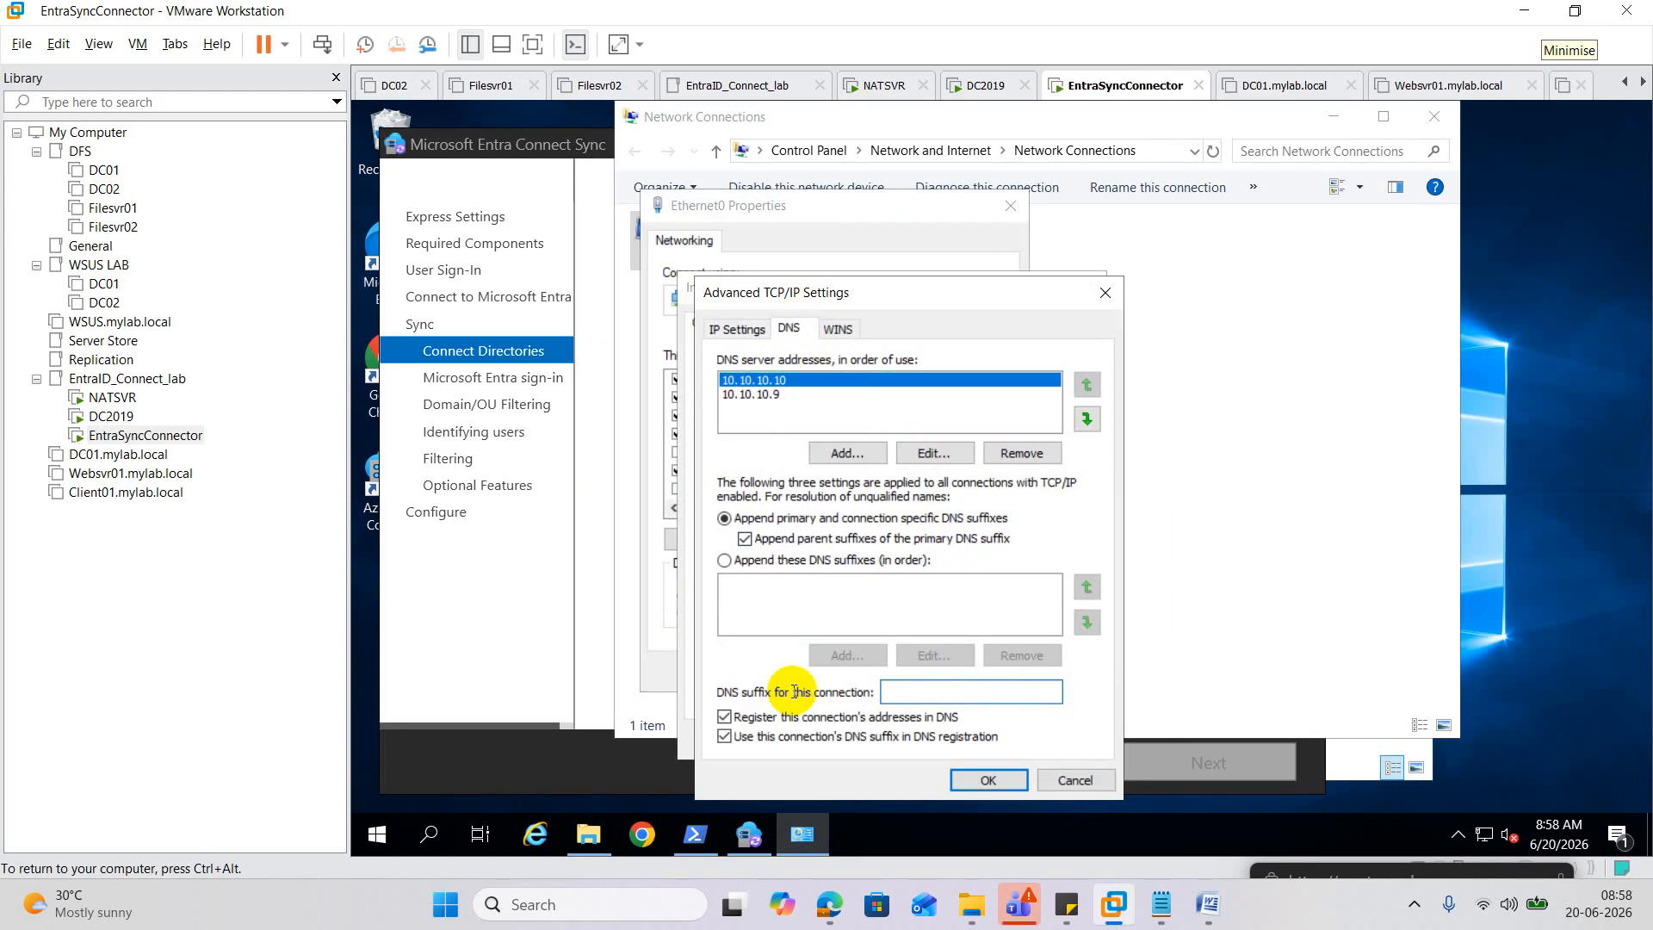
{"action": "left_click", "coordinate": [1000, 783]}
{"action": "left_click", "coordinate": [966, 726]}
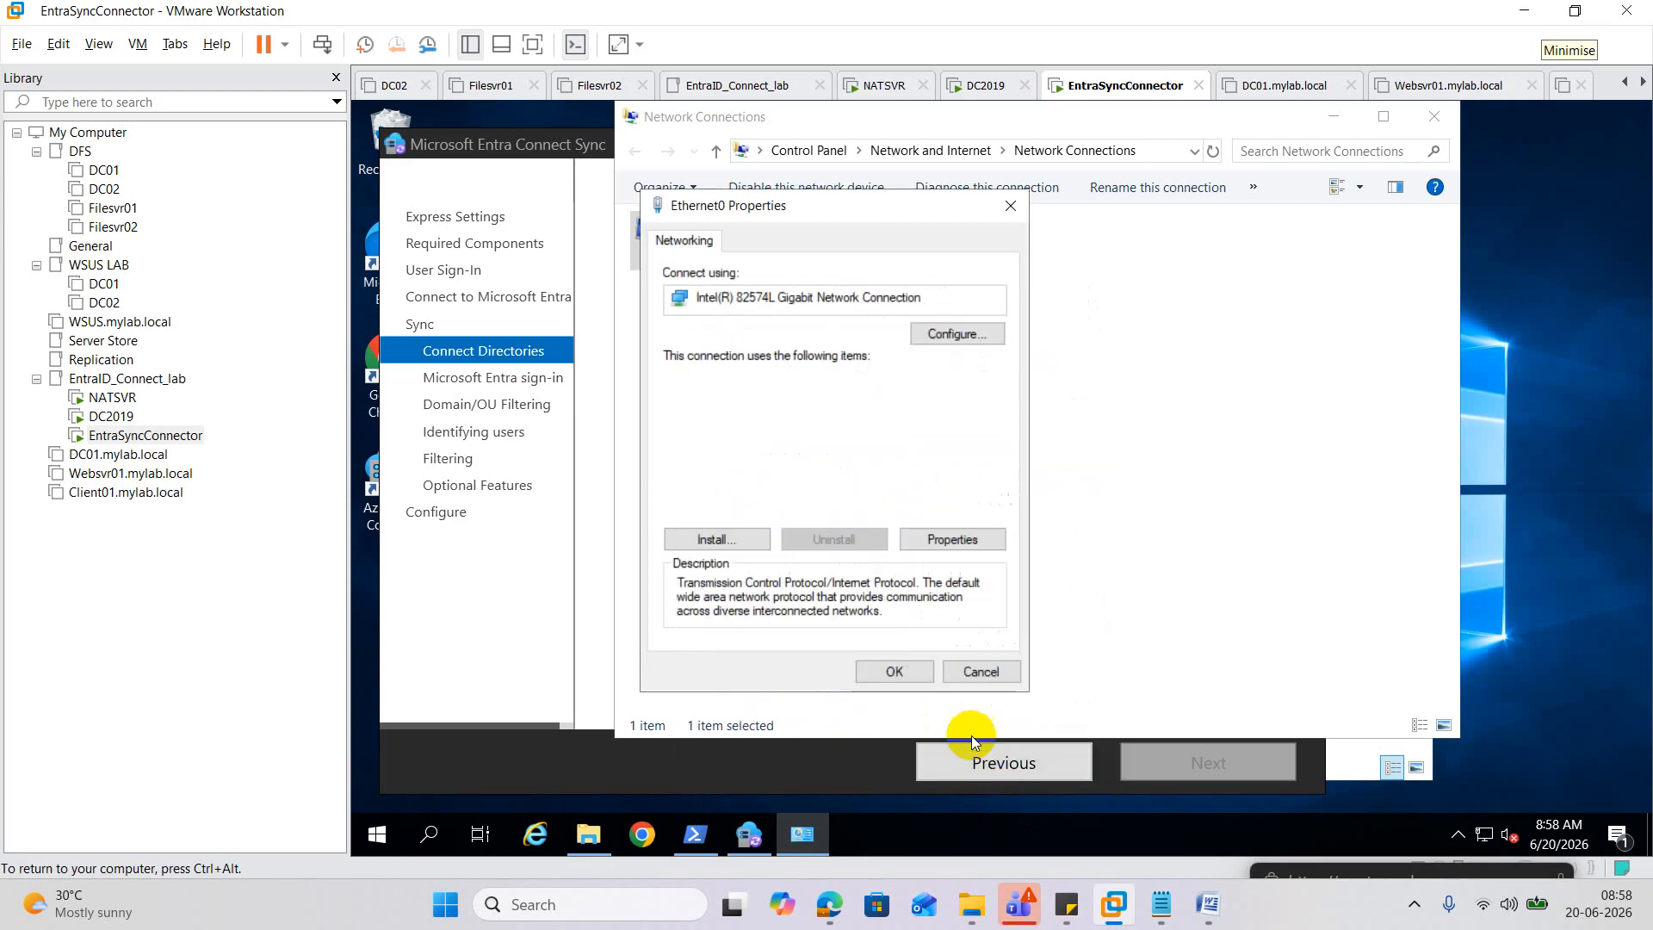
{"action": "left_click", "coordinate": [900, 675]}
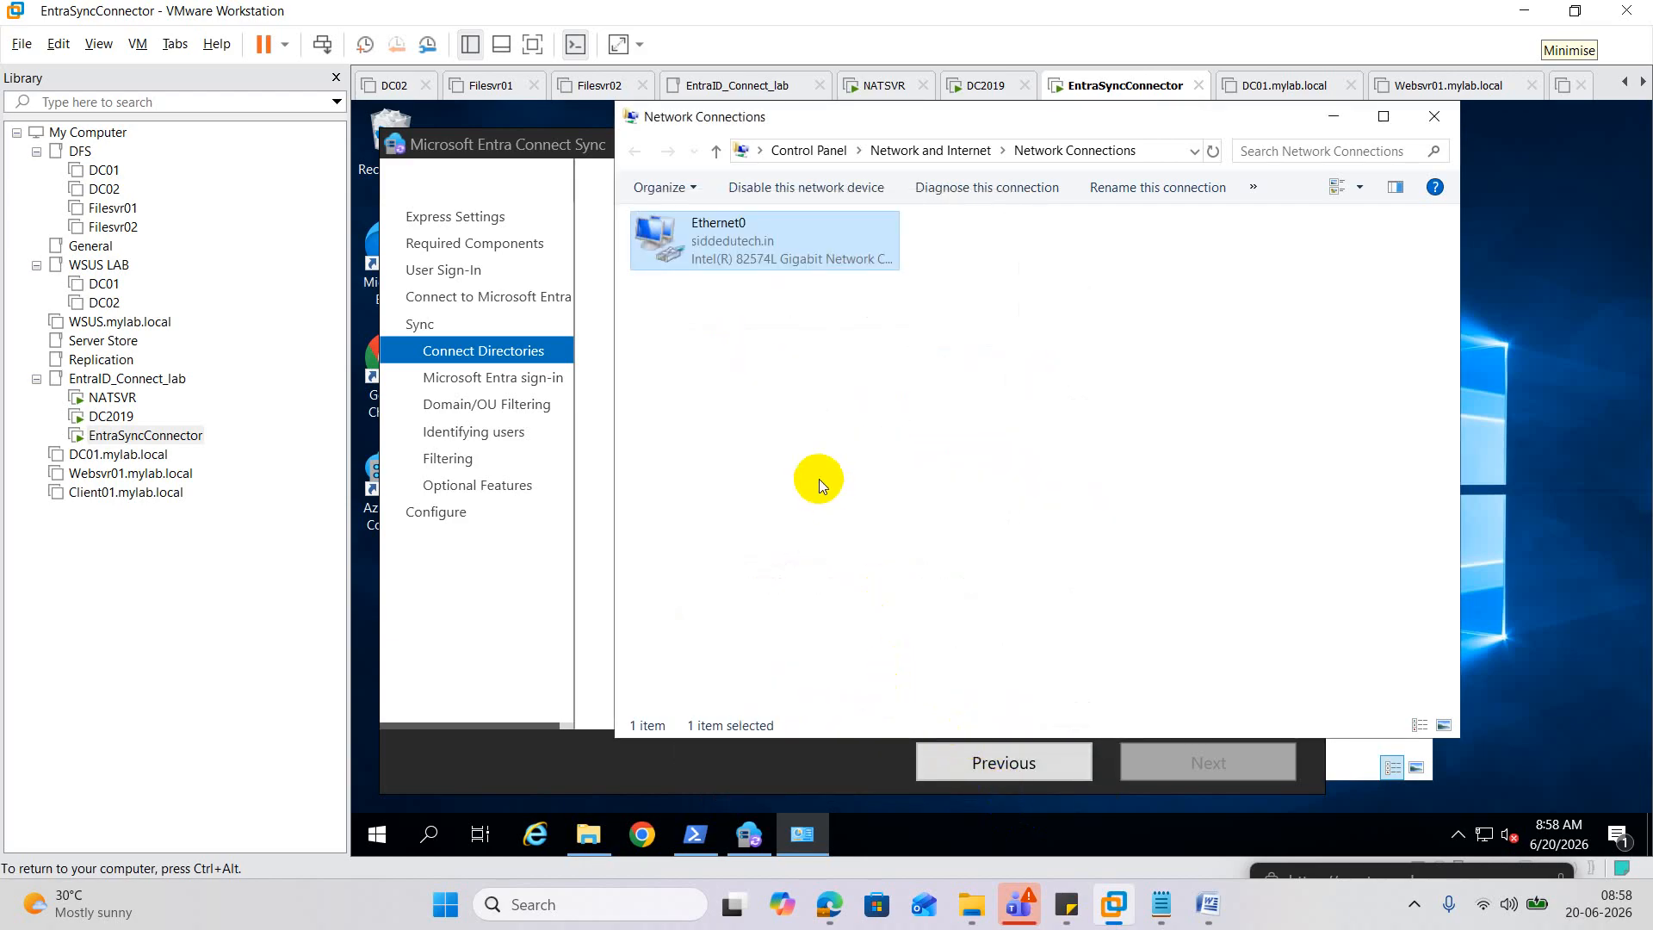
{"action": "left_click", "coordinate": [586, 649]}
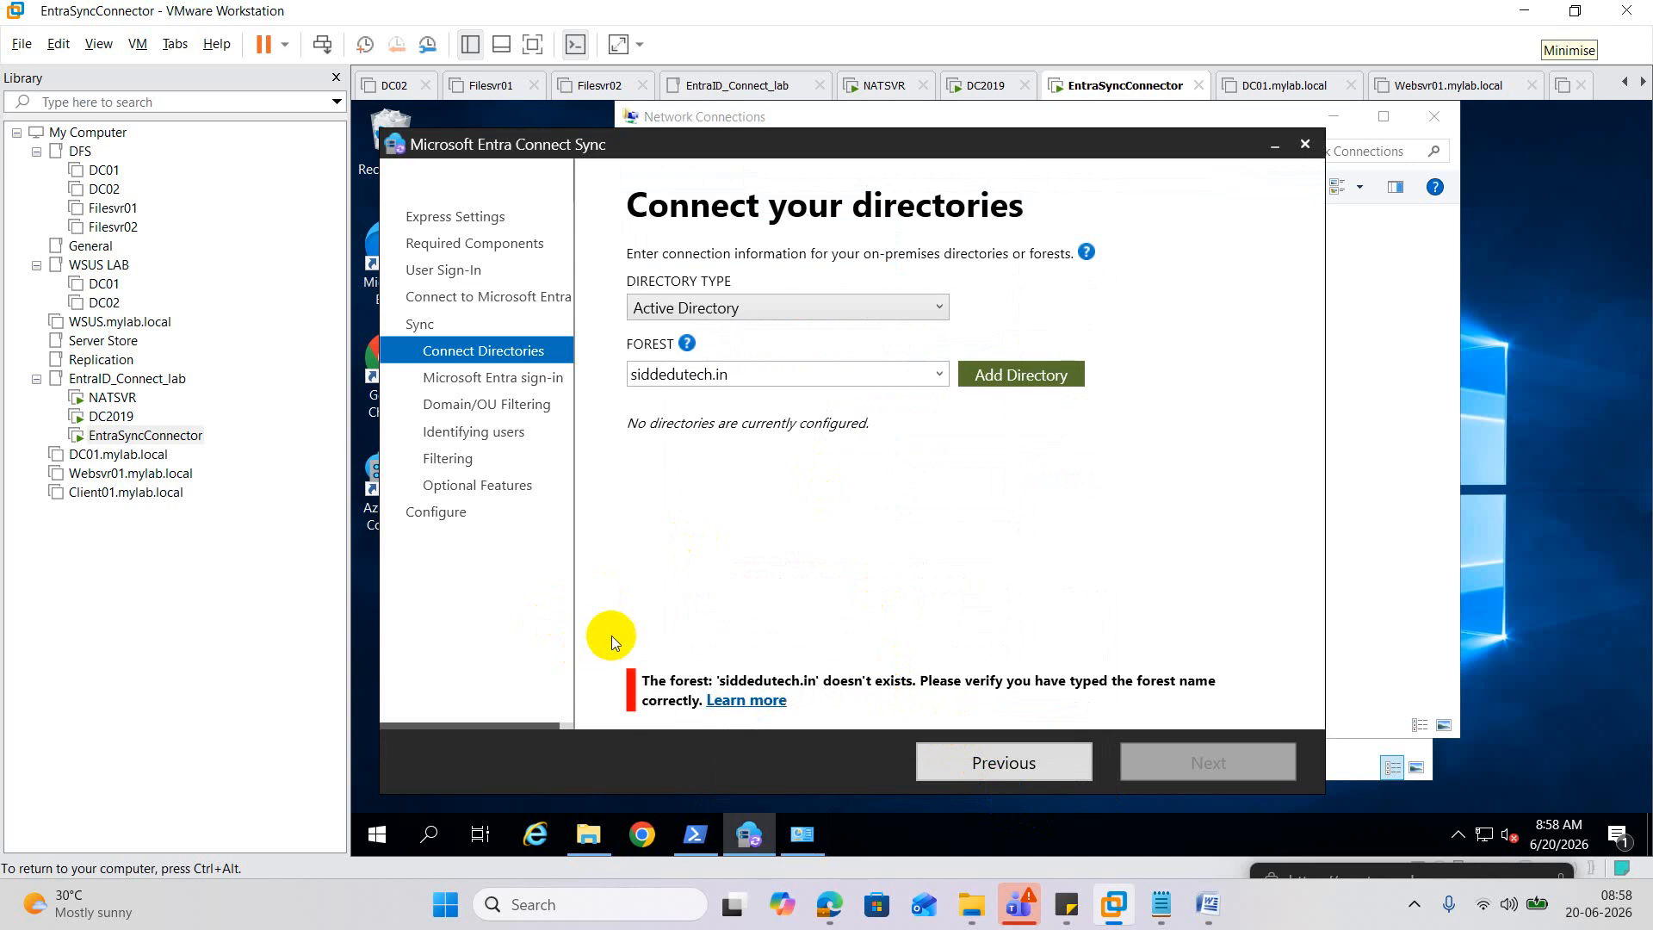
Step back and forward to re-verify the Entra ID admin with the signed-in account.
{"action": "left_click", "coordinate": [1015, 767]}
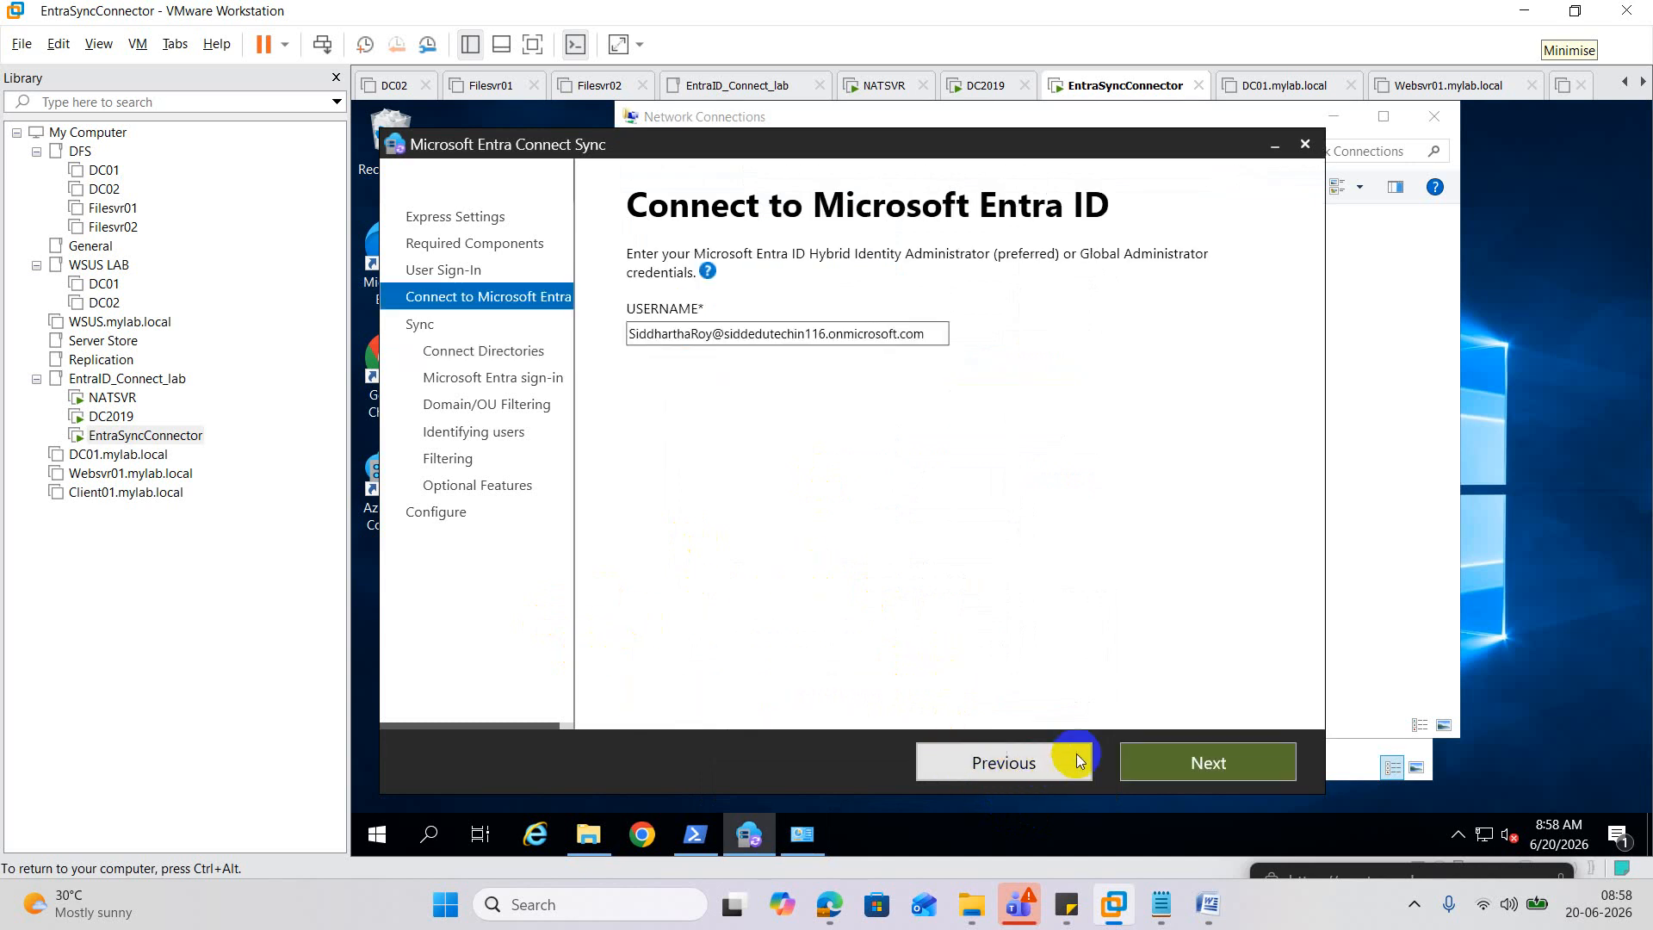
{"action": "left_click", "coordinate": [1203, 764]}
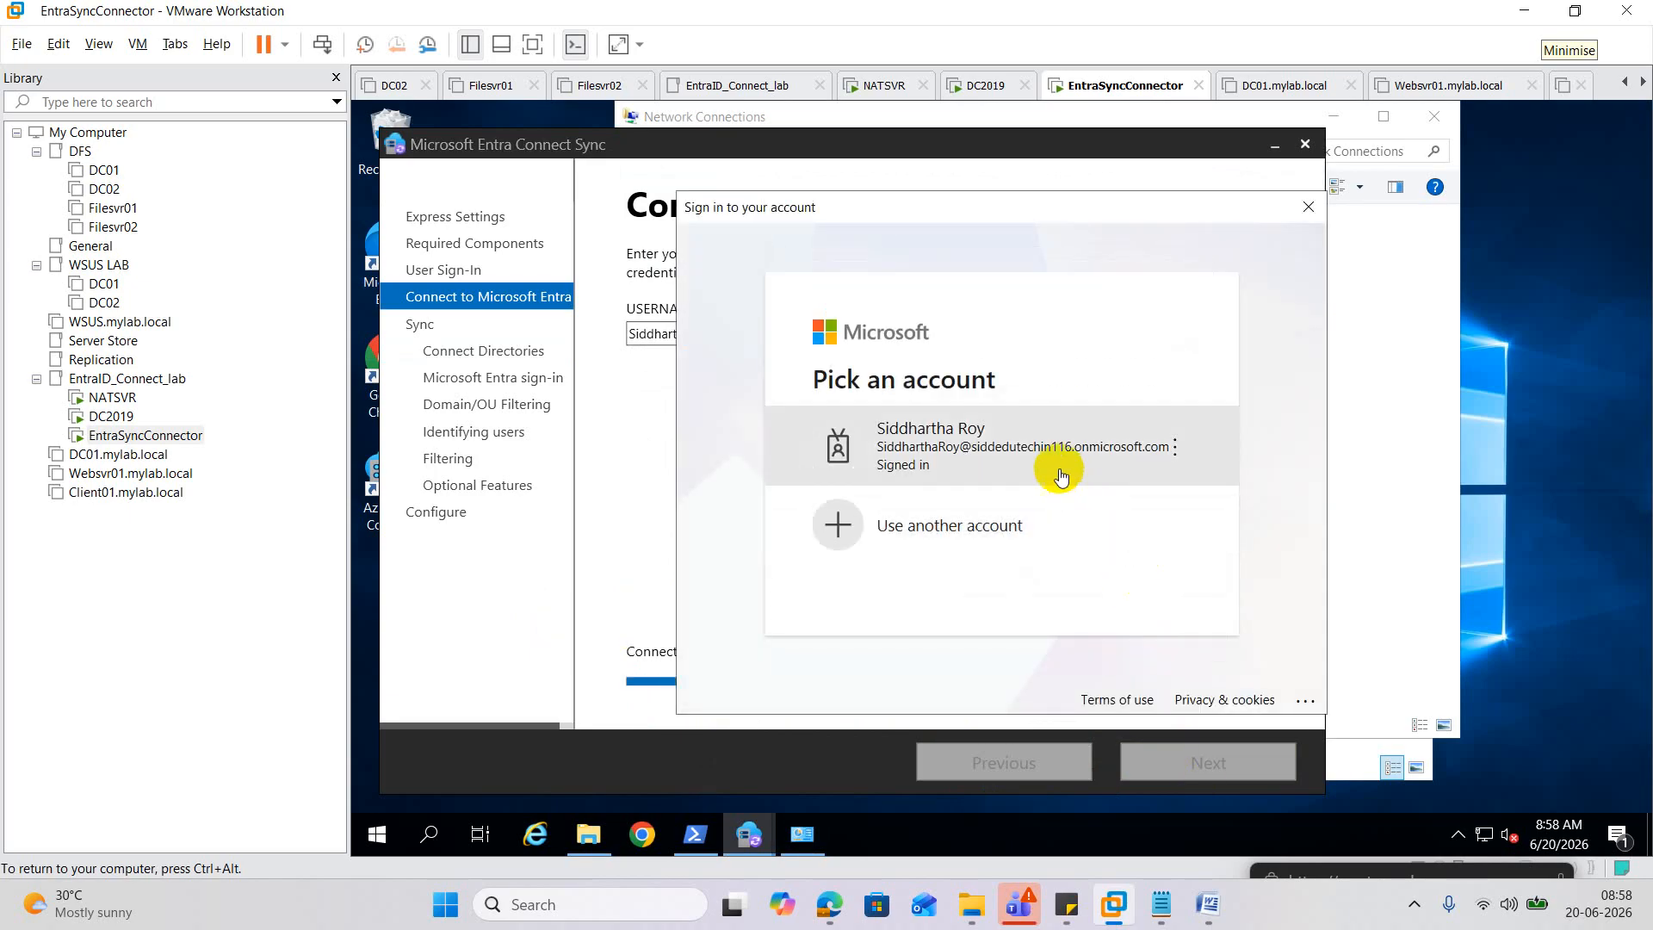
{"action": "left_click", "coordinate": [1050, 456]}
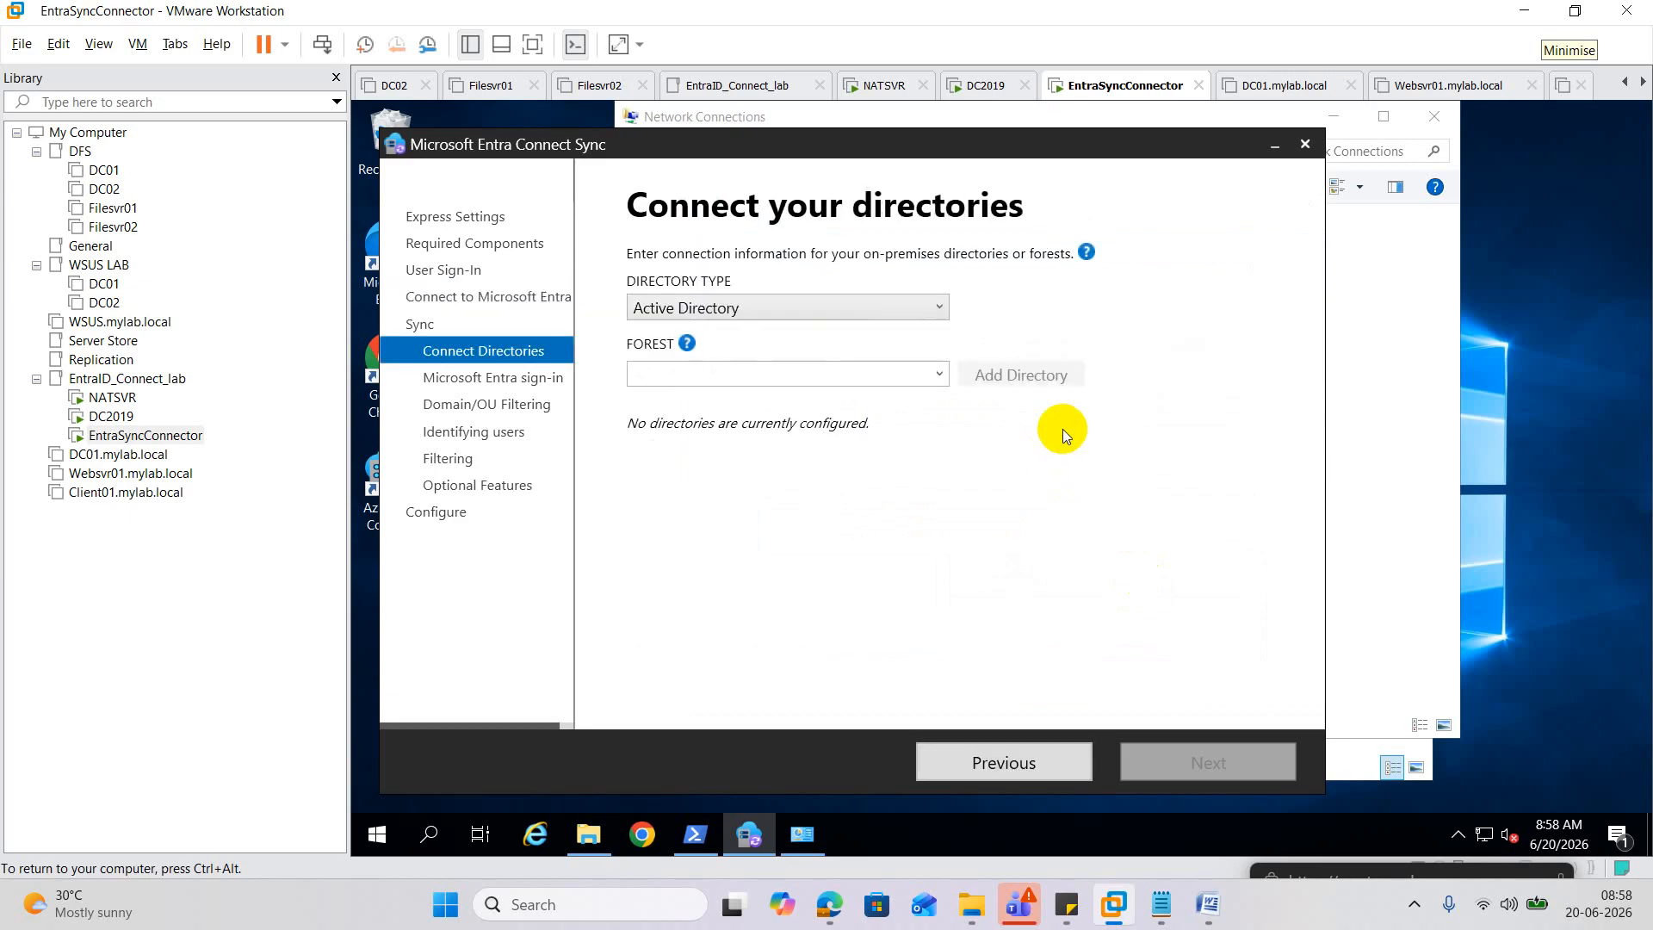
{"action": "left_click", "coordinate": [939, 374]}
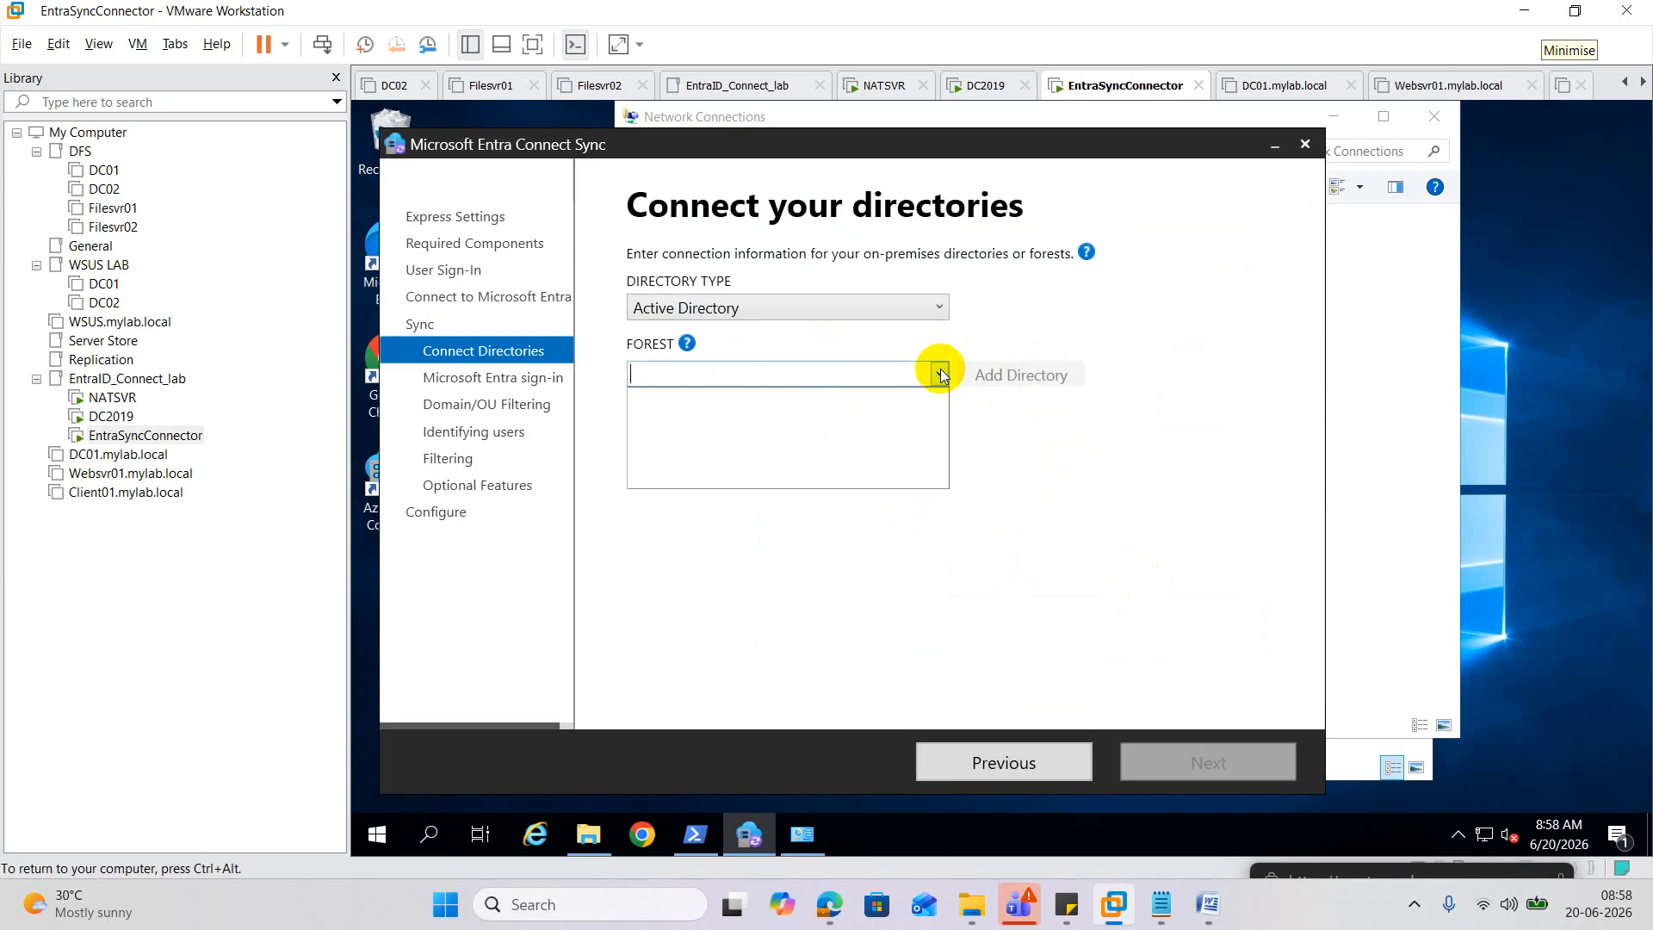
Paste SIDDEDUTECH.IN as the forest and add it with the forest admin password.
{"action": "left_click", "coordinate": [899, 375]}
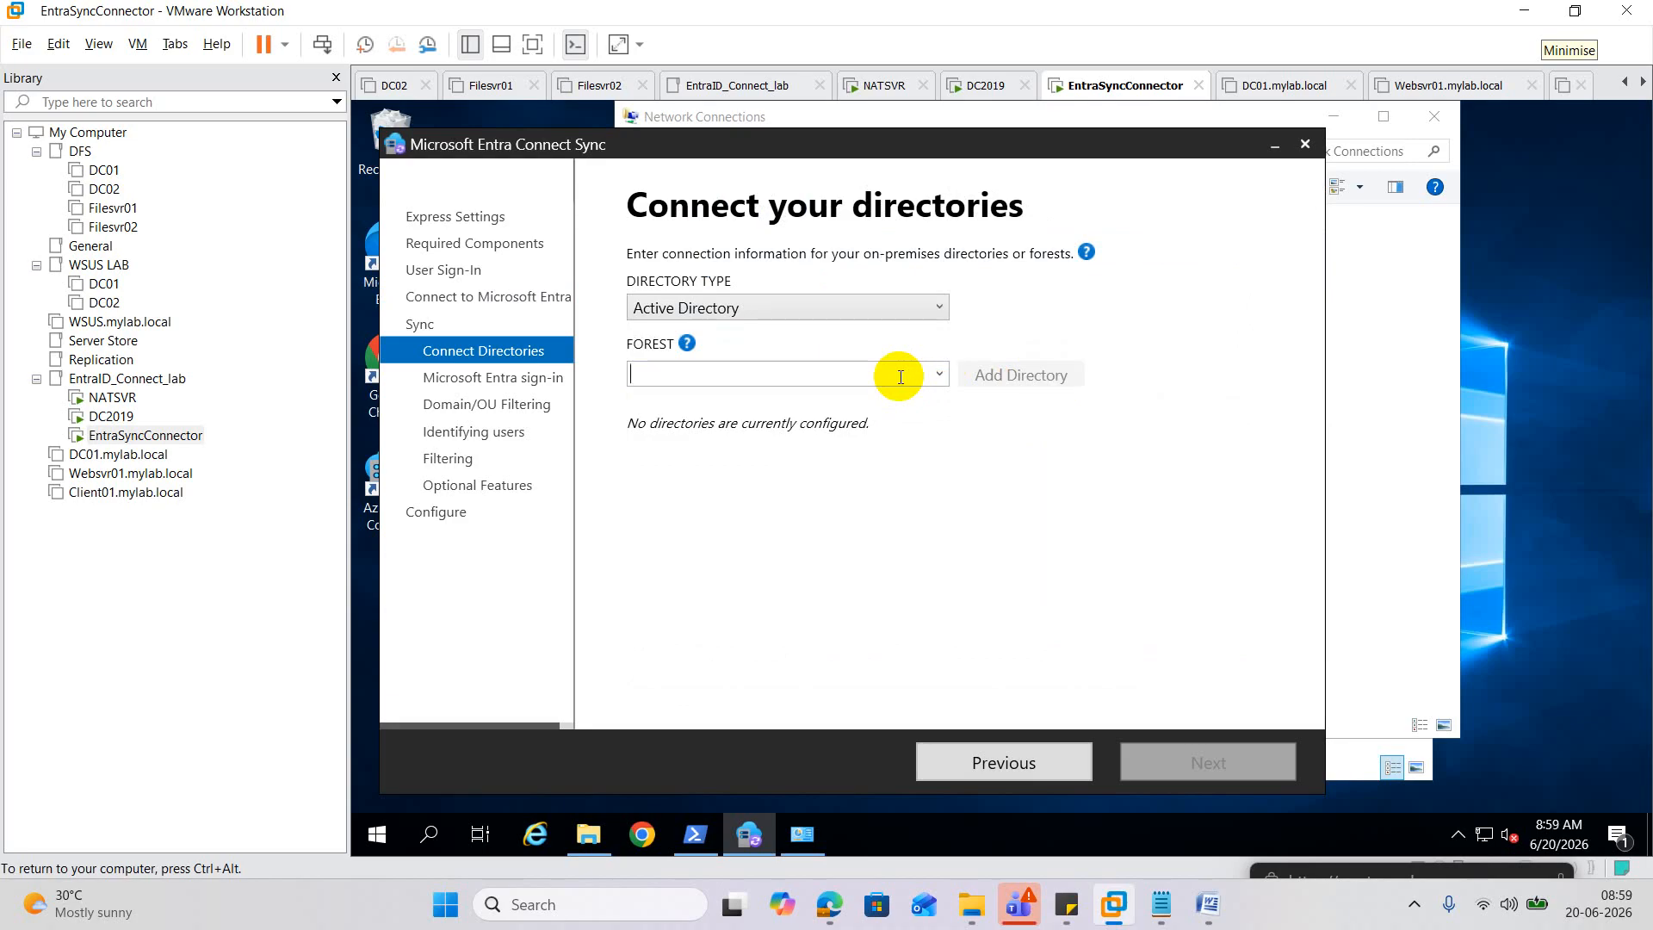
{"action": "key", "text": "ctrl+v"}
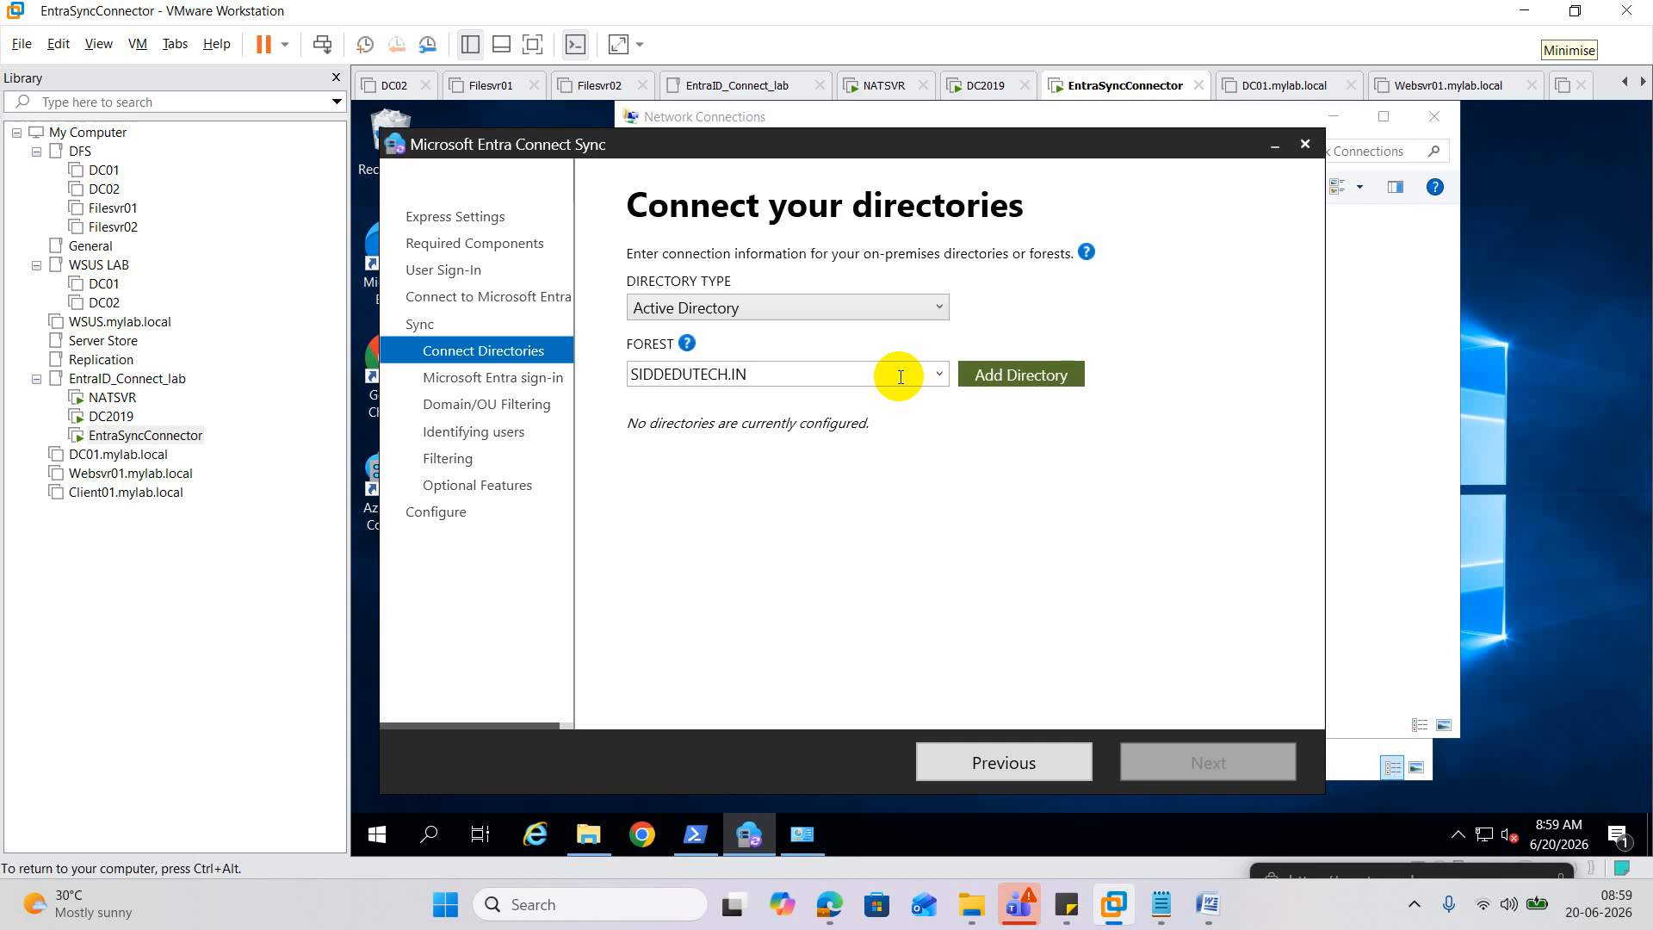
{"action": "left_click", "coordinate": [1061, 374]}
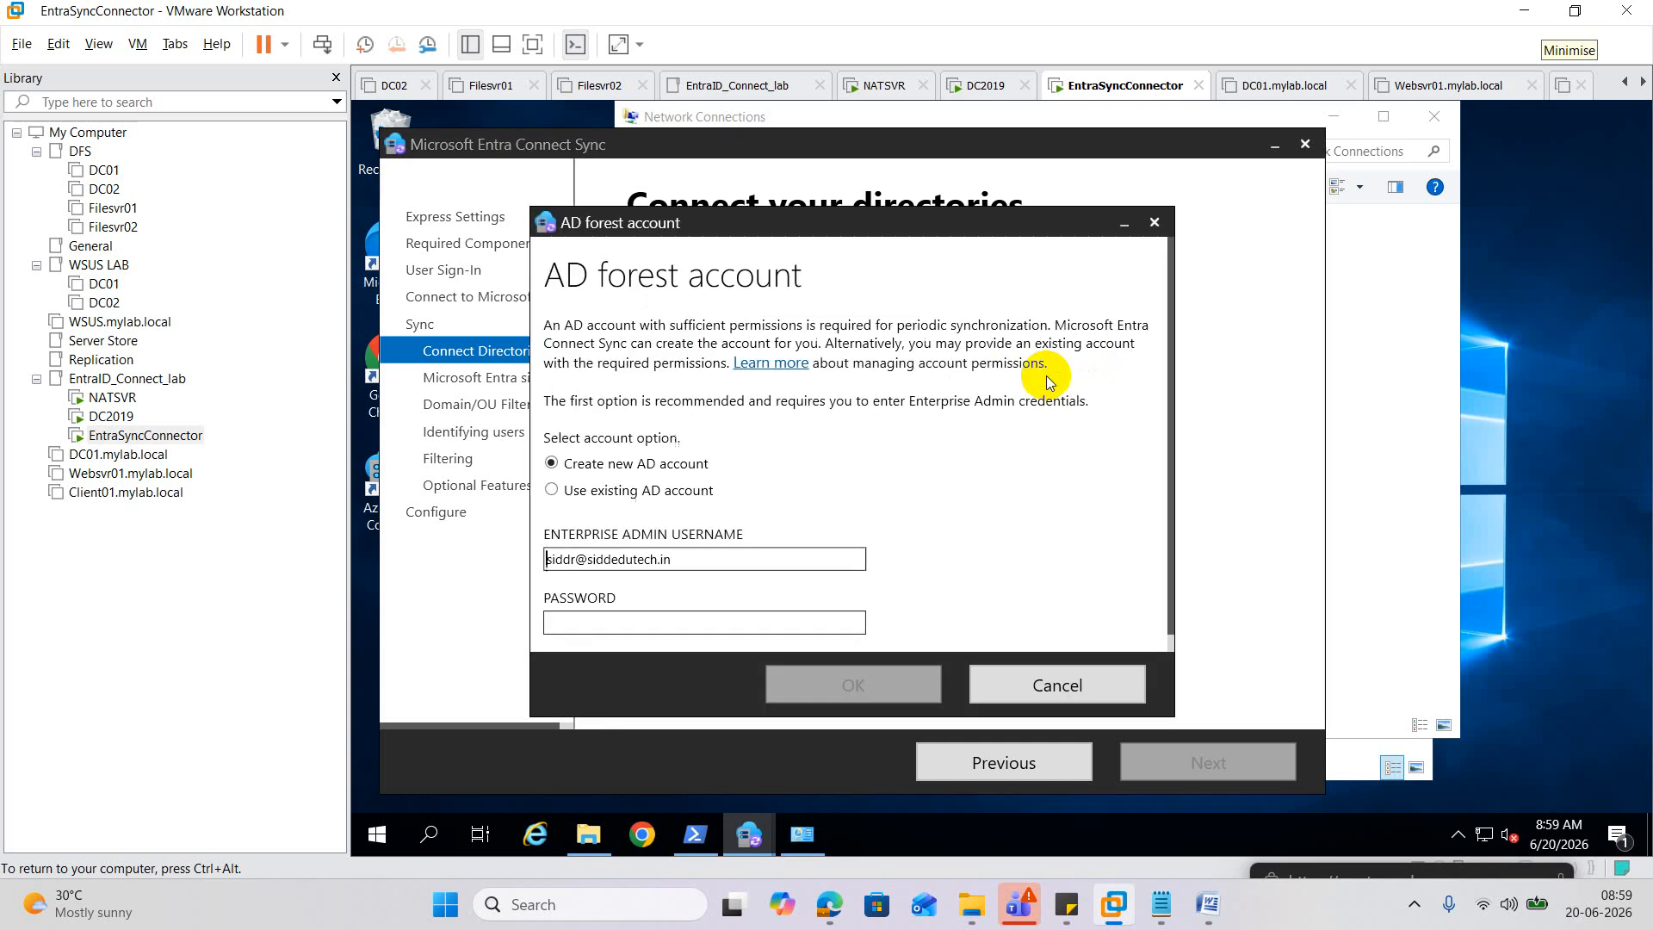
{"action": "left_click", "coordinate": [617, 615]}
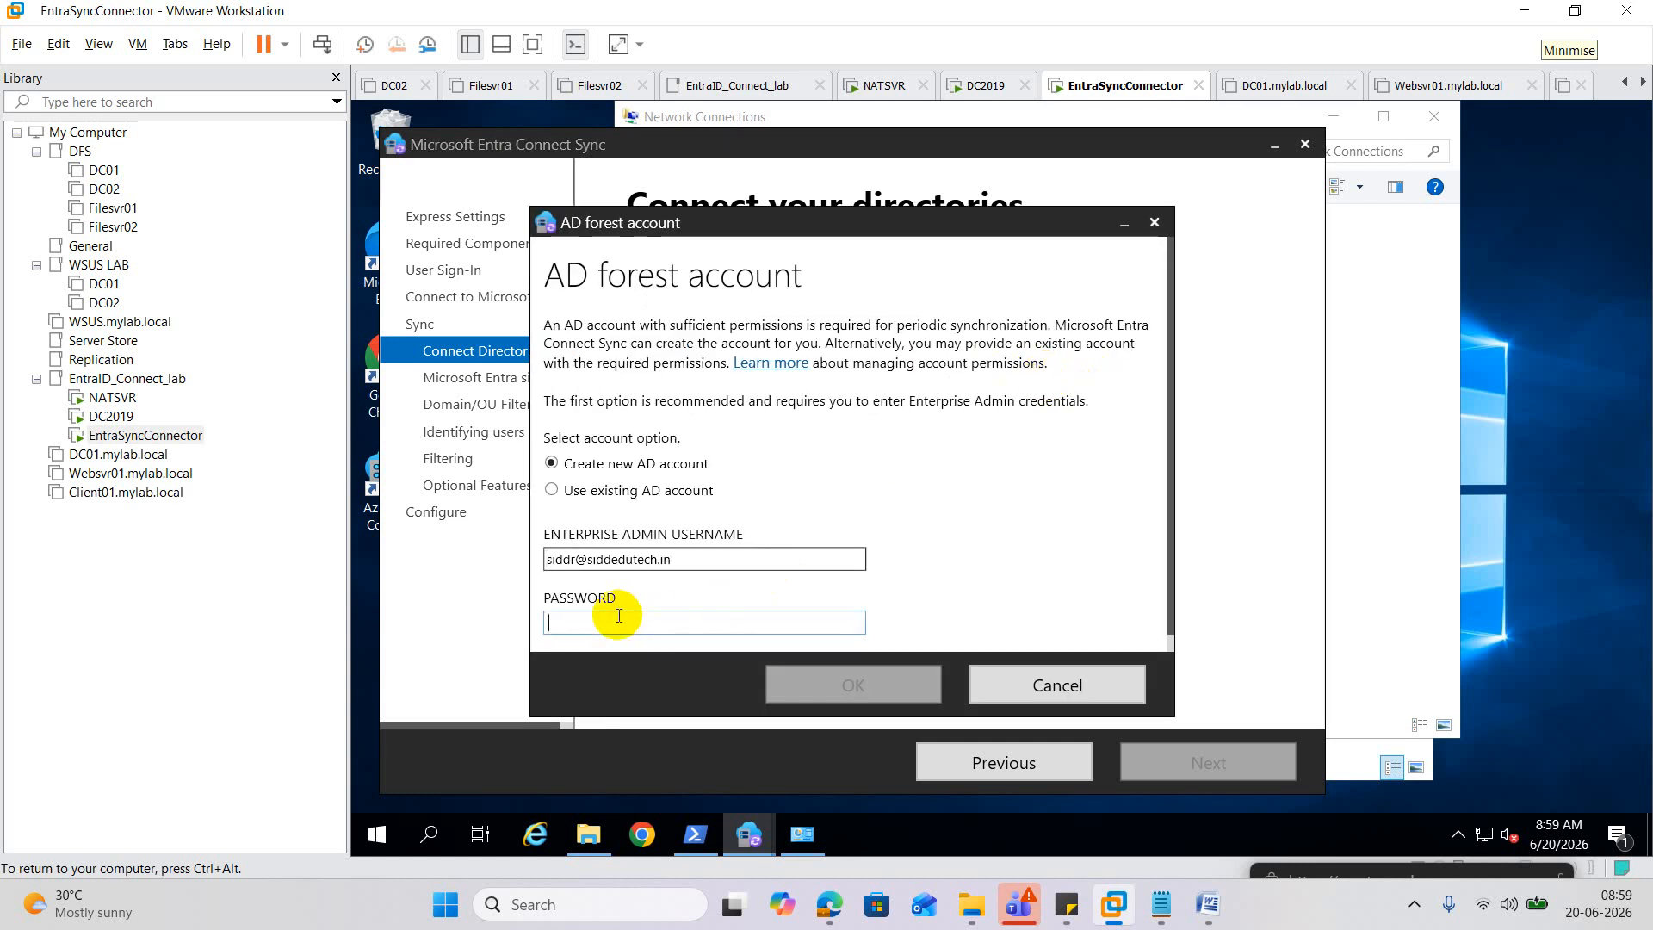
{"action": "type", "text": "*****"}
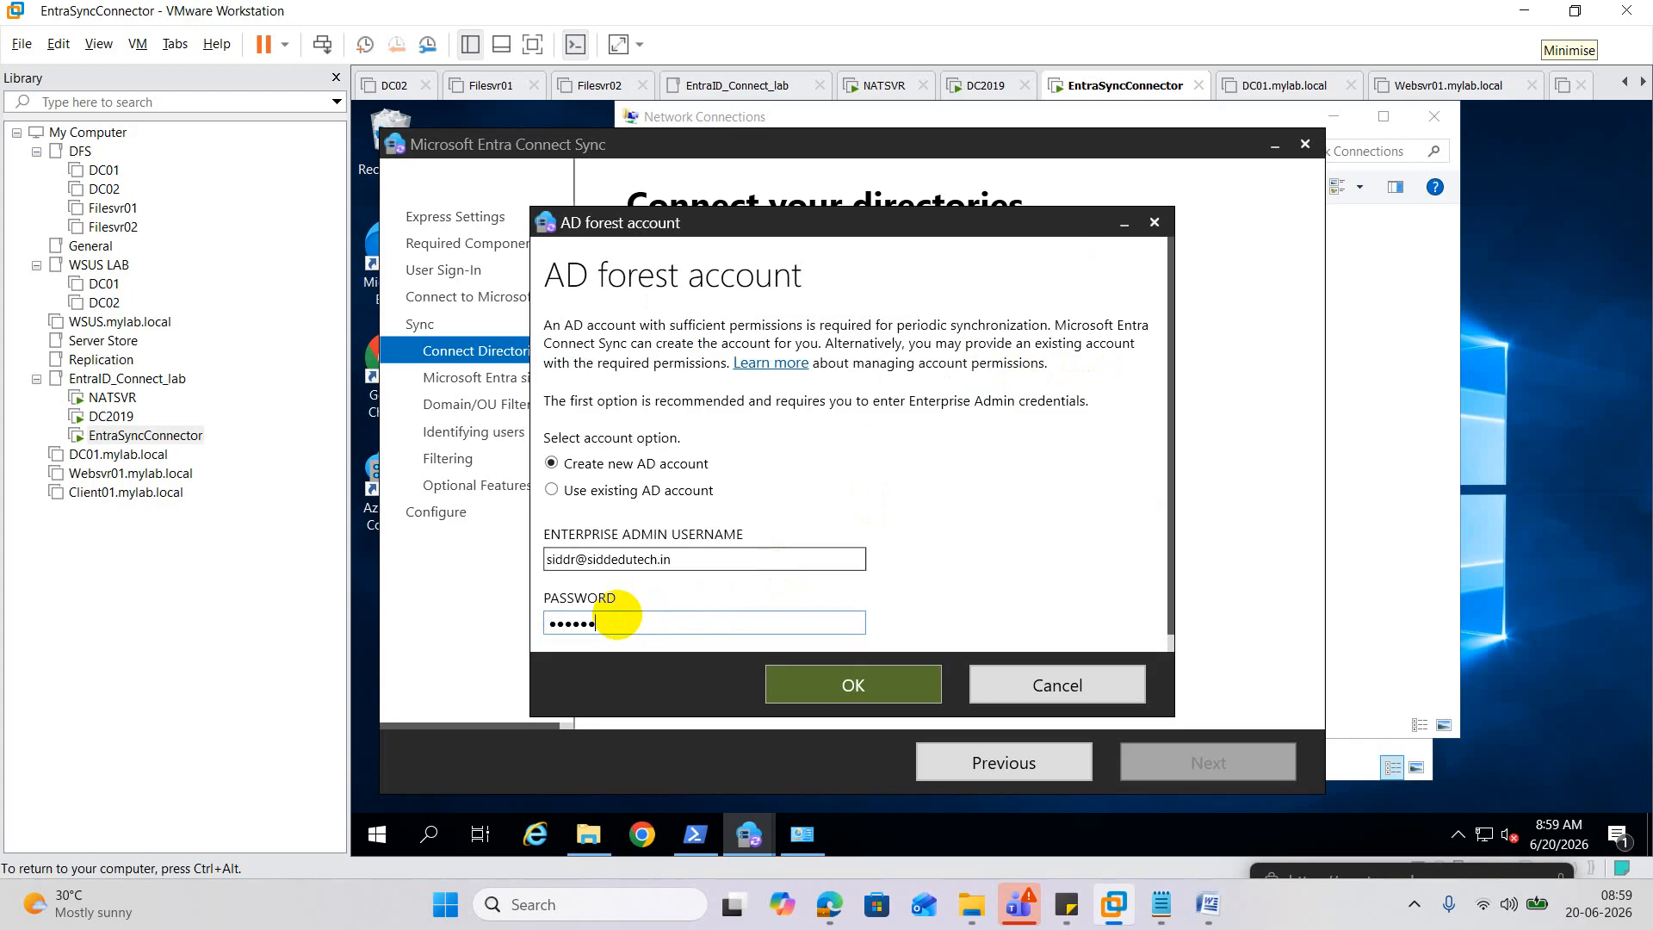
{"action": "type", "text": "******"}
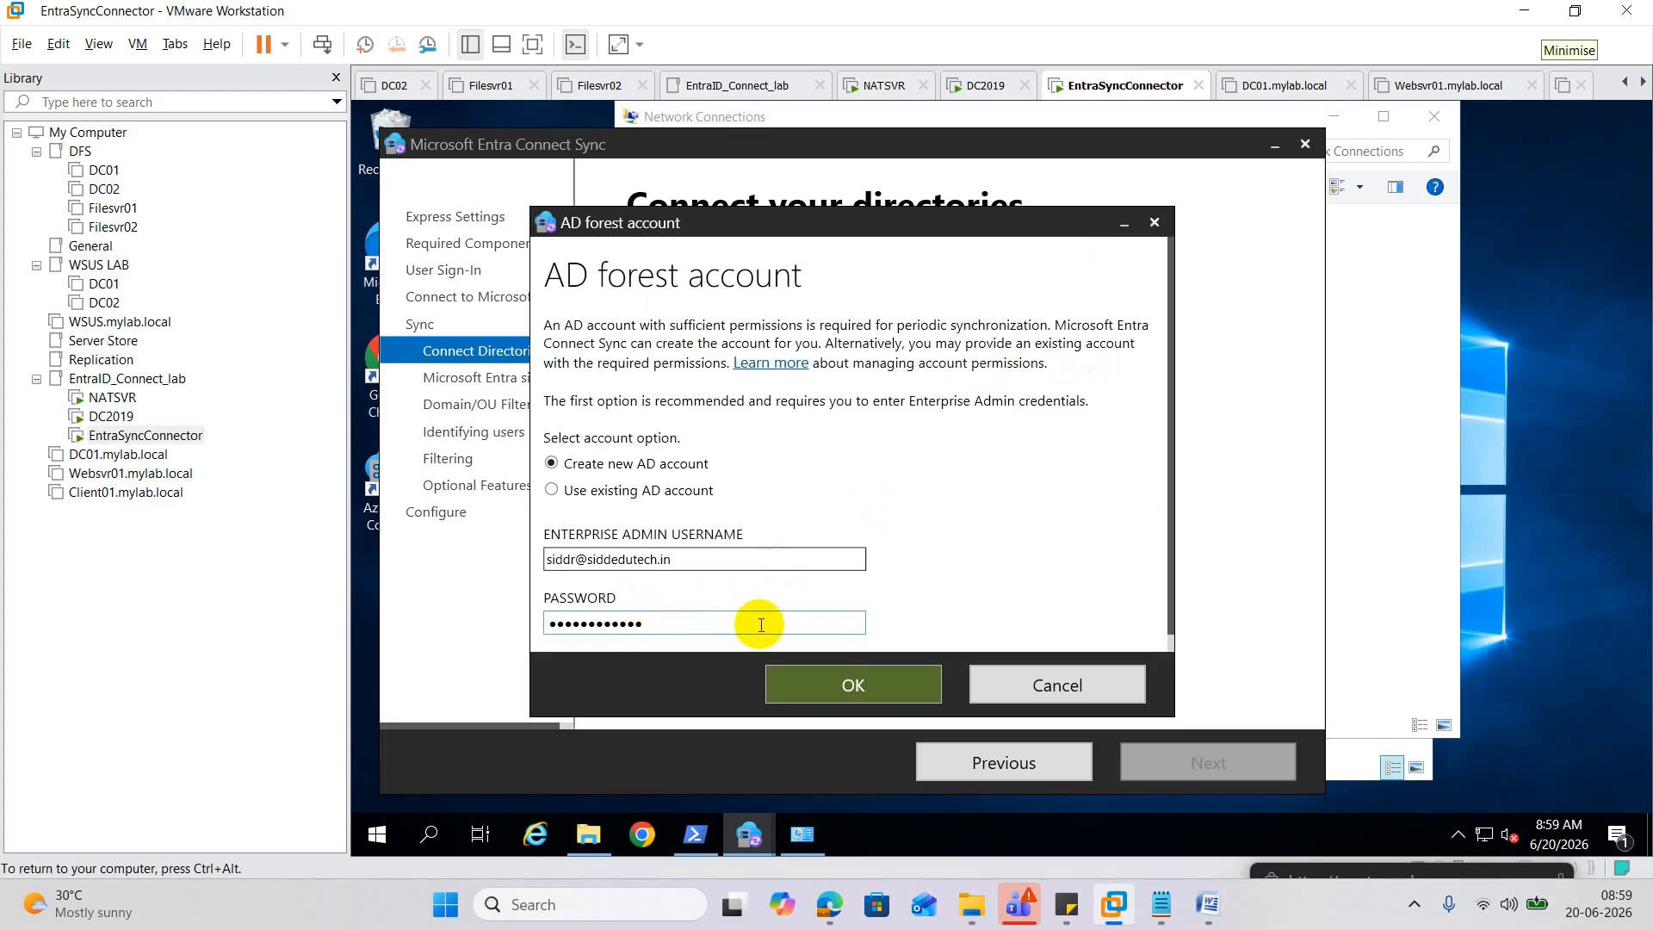
{"action": "left_click", "coordinate": [830, 685]}
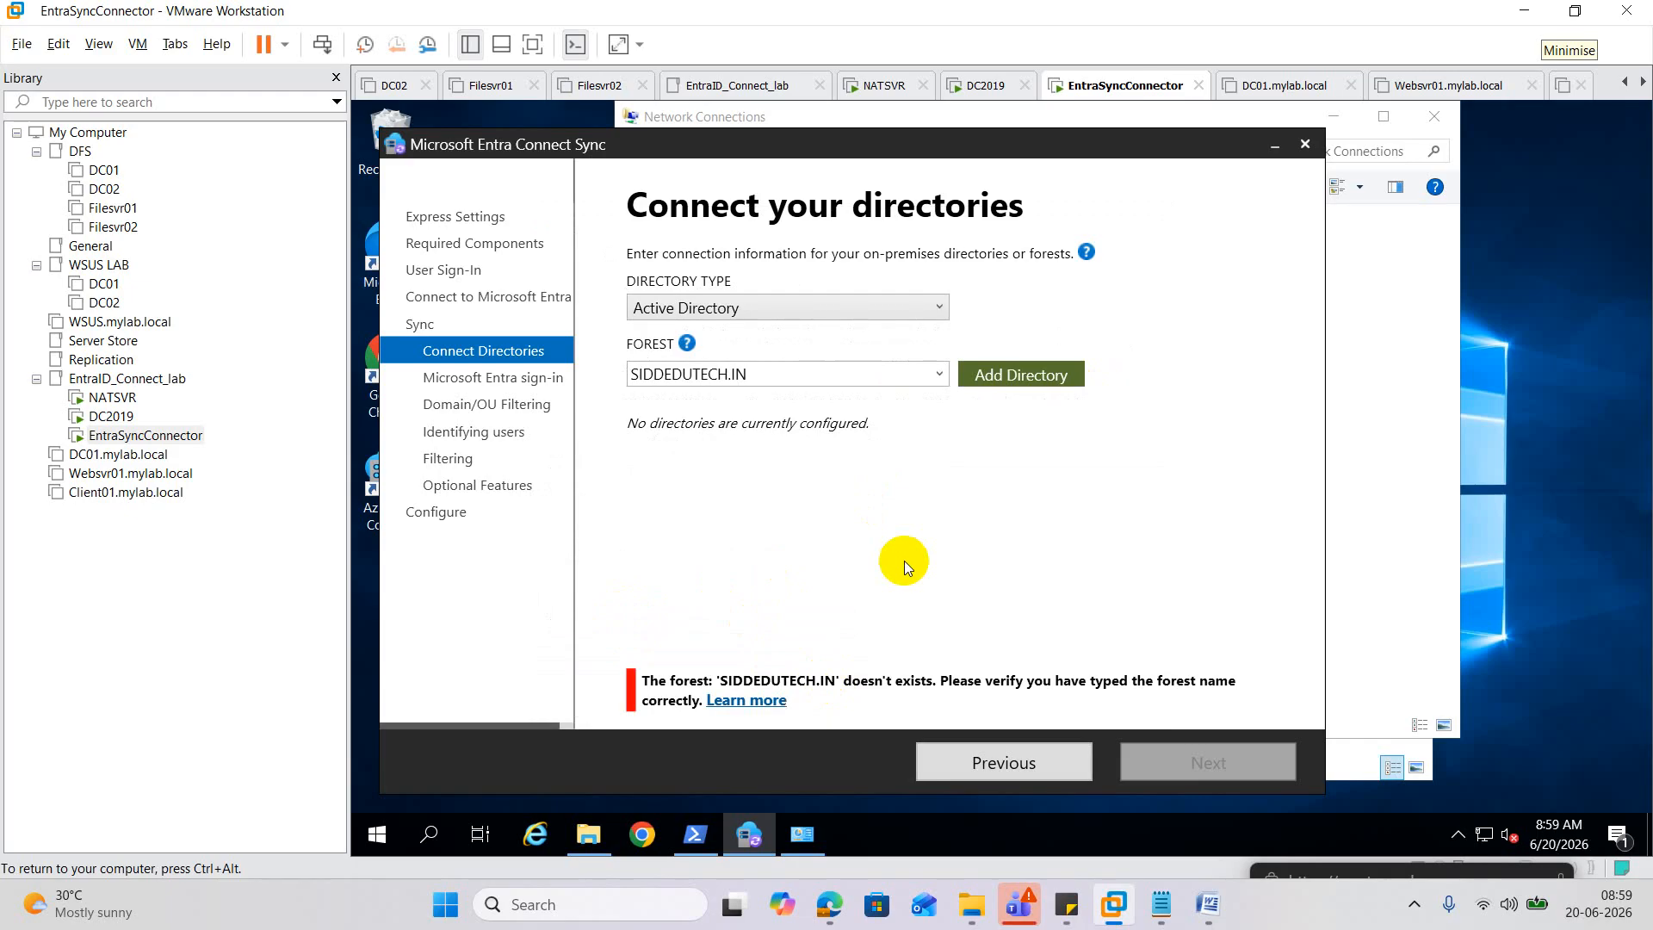
Retry adding SIDDEDUTECH.IN using an existing AD account and its password.
{"action": "left_click", "coordinate": [663, 379]}
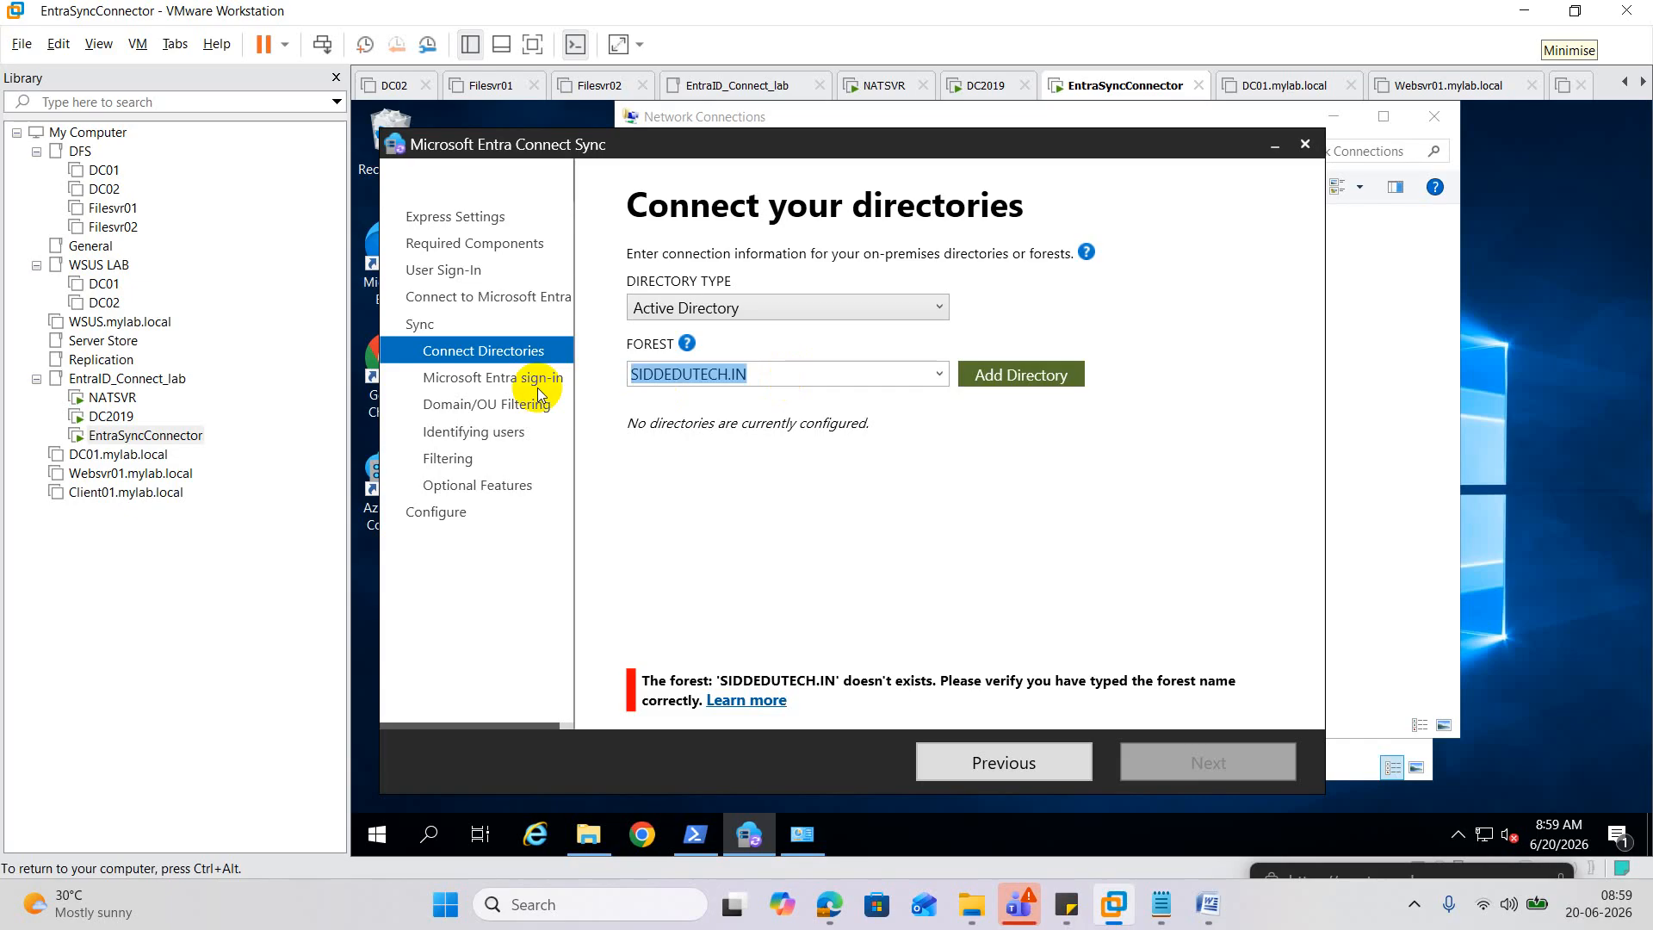
{"action": "left_click", "coordinate": [1021, 375]}
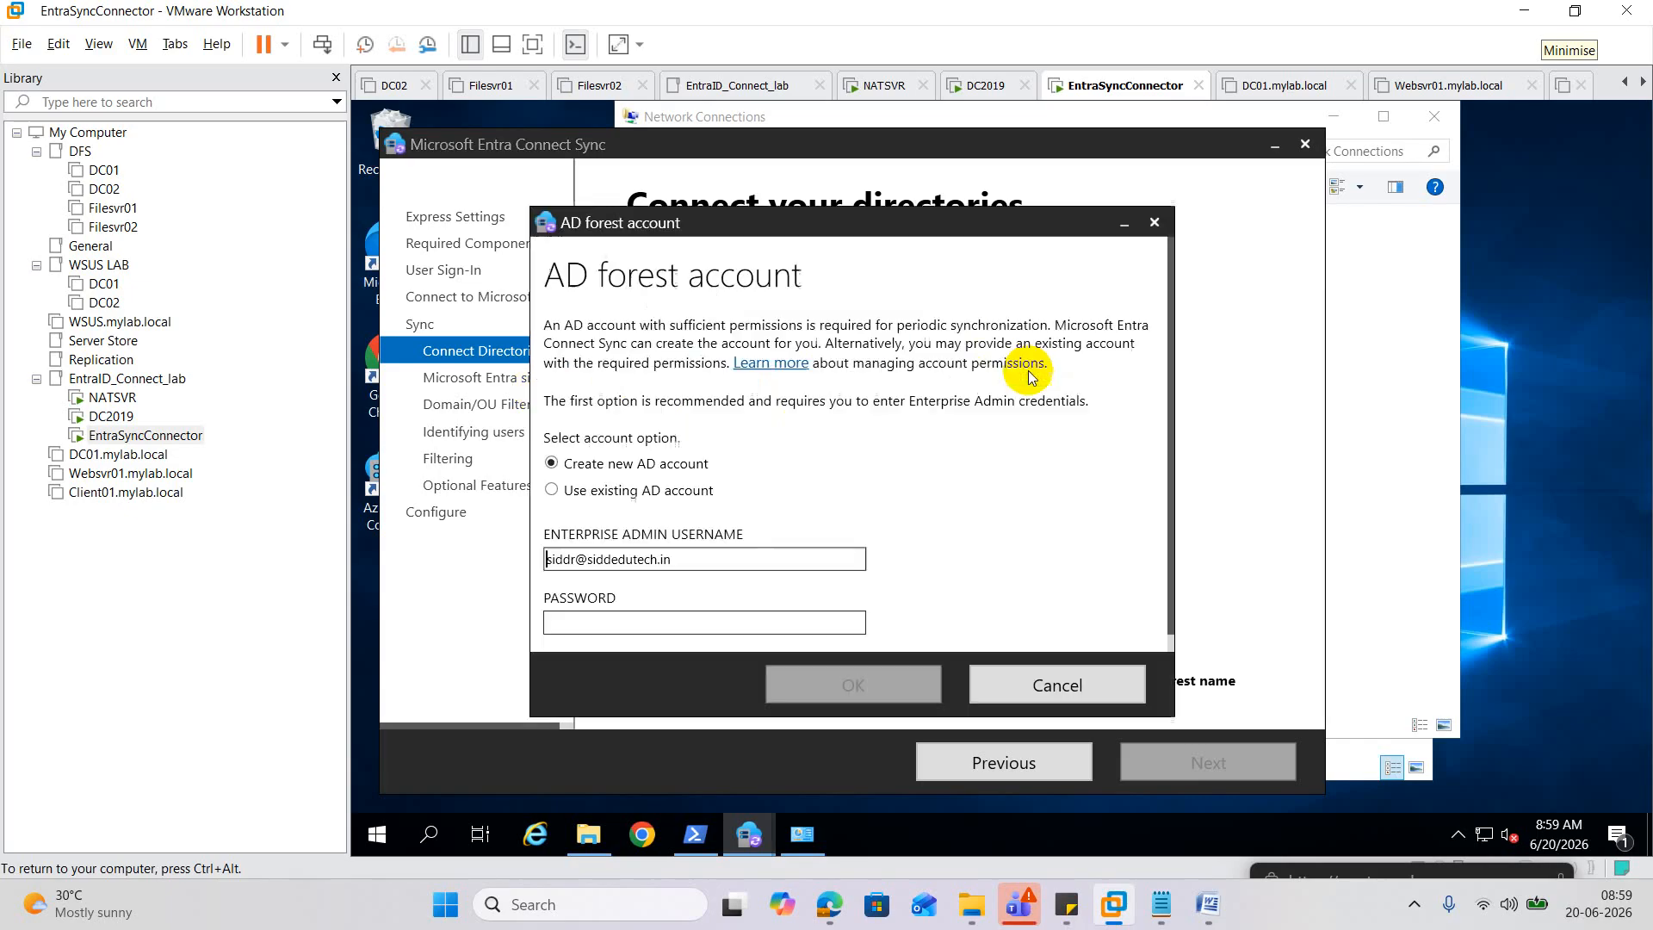
{"action": "left_click", "coordinate": [600, 490]}
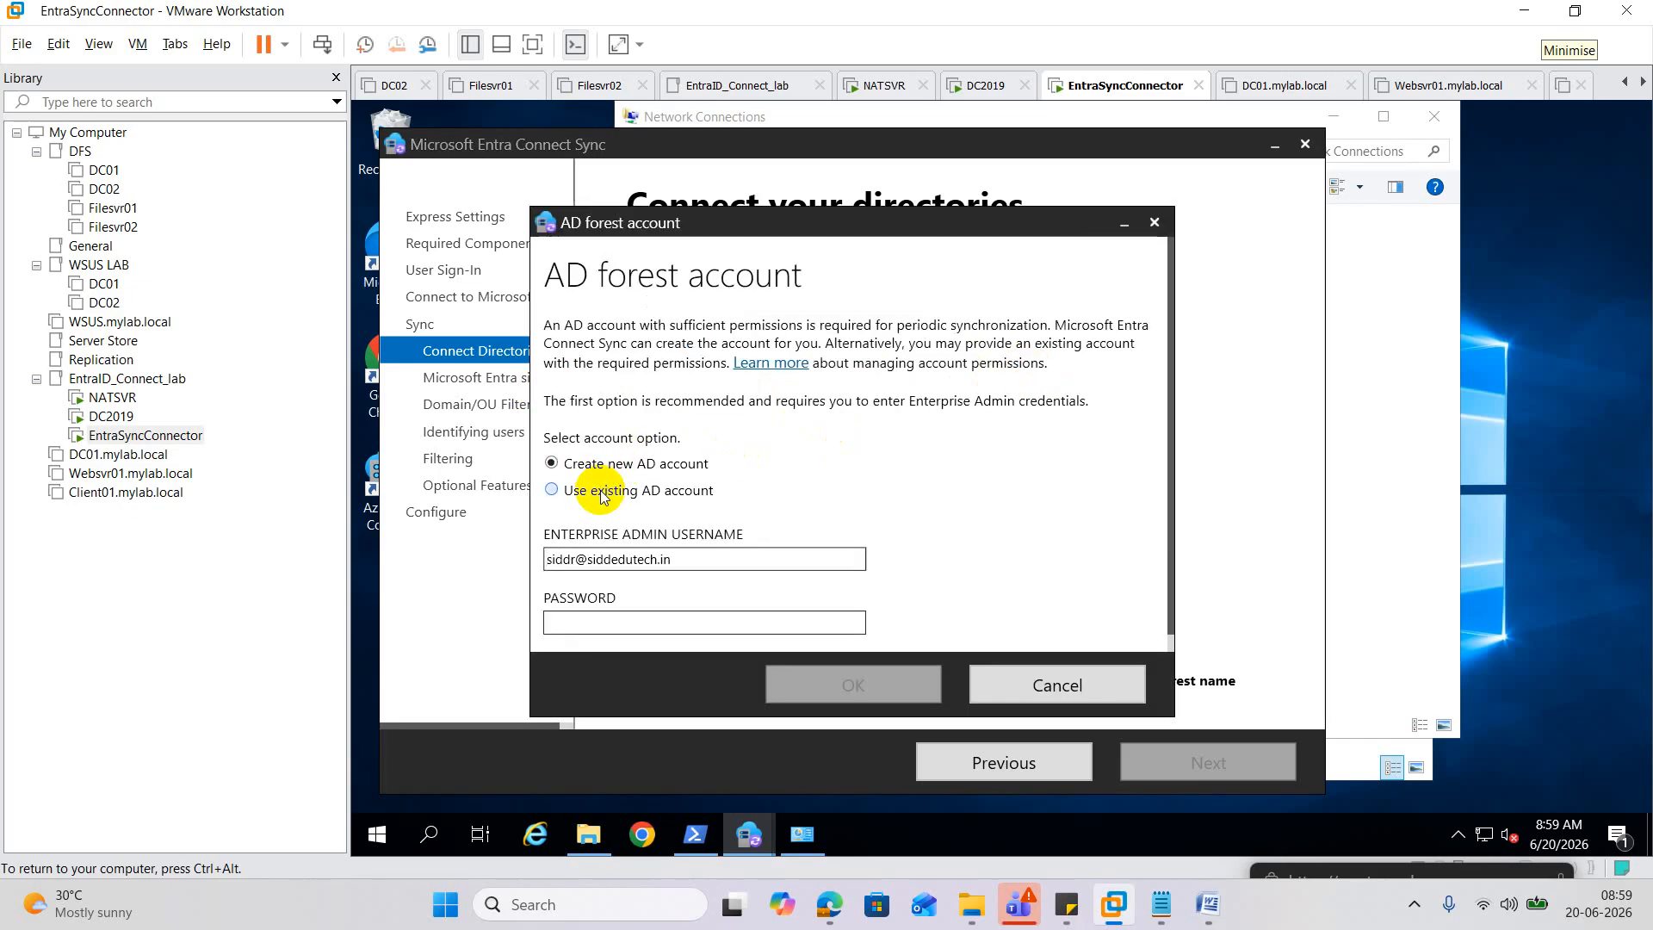
{"action": "left_click", "coordinate": [606, 621]}
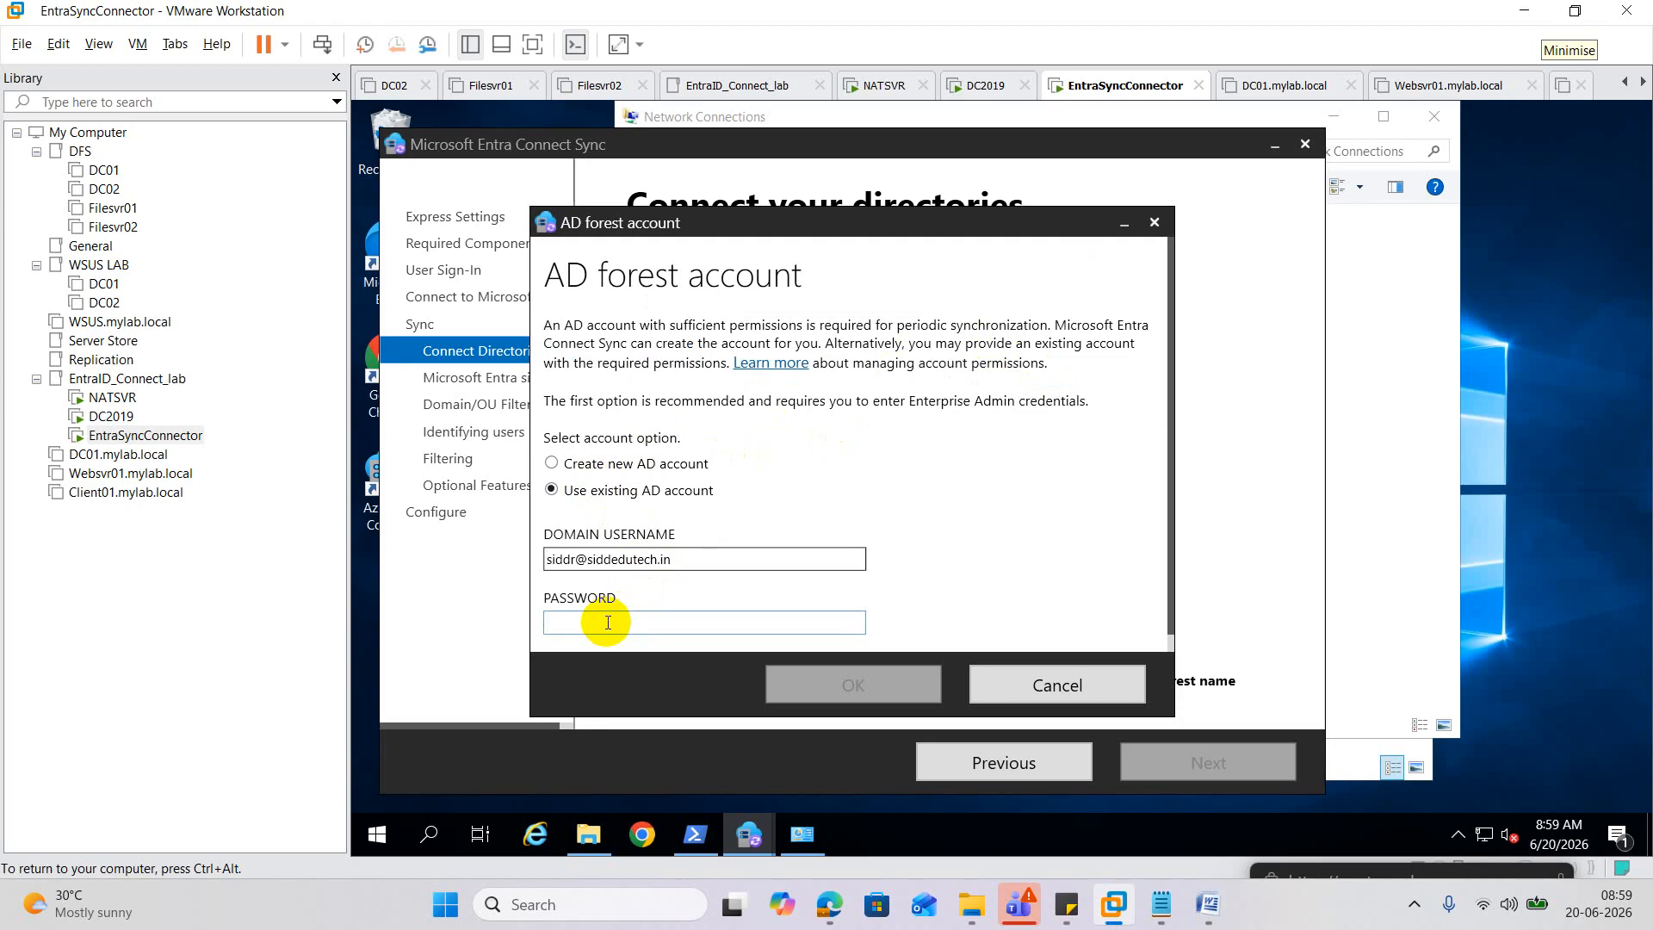
{"action": "type", "text": "••••••"}
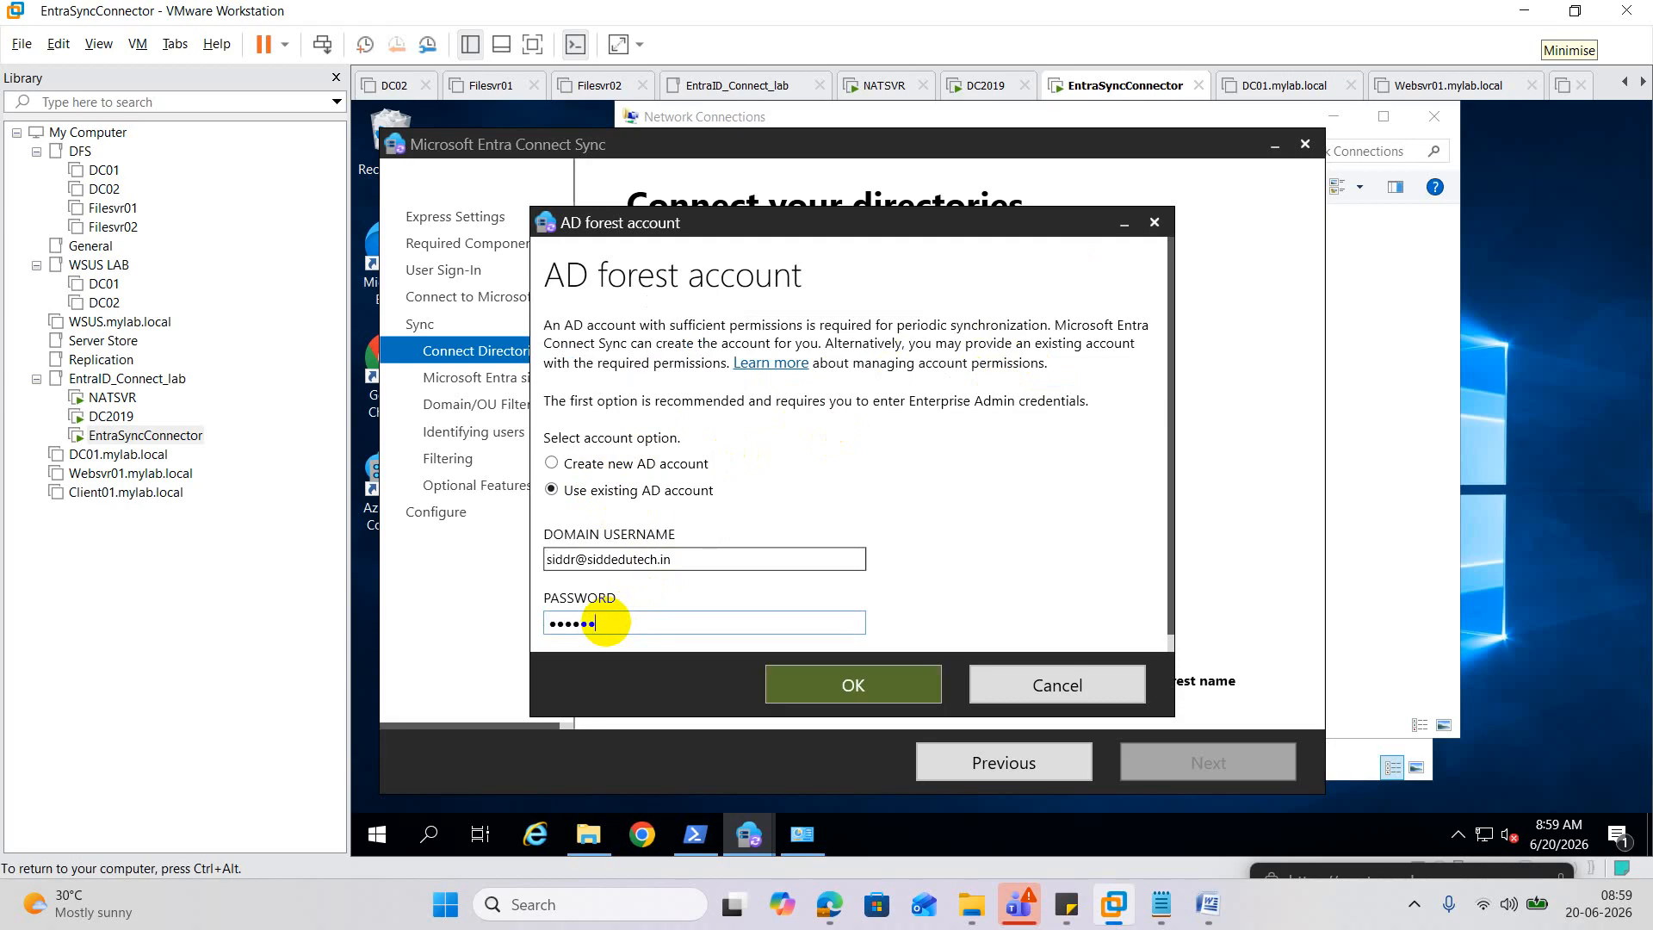
{"action": "type", "text": "•••"}
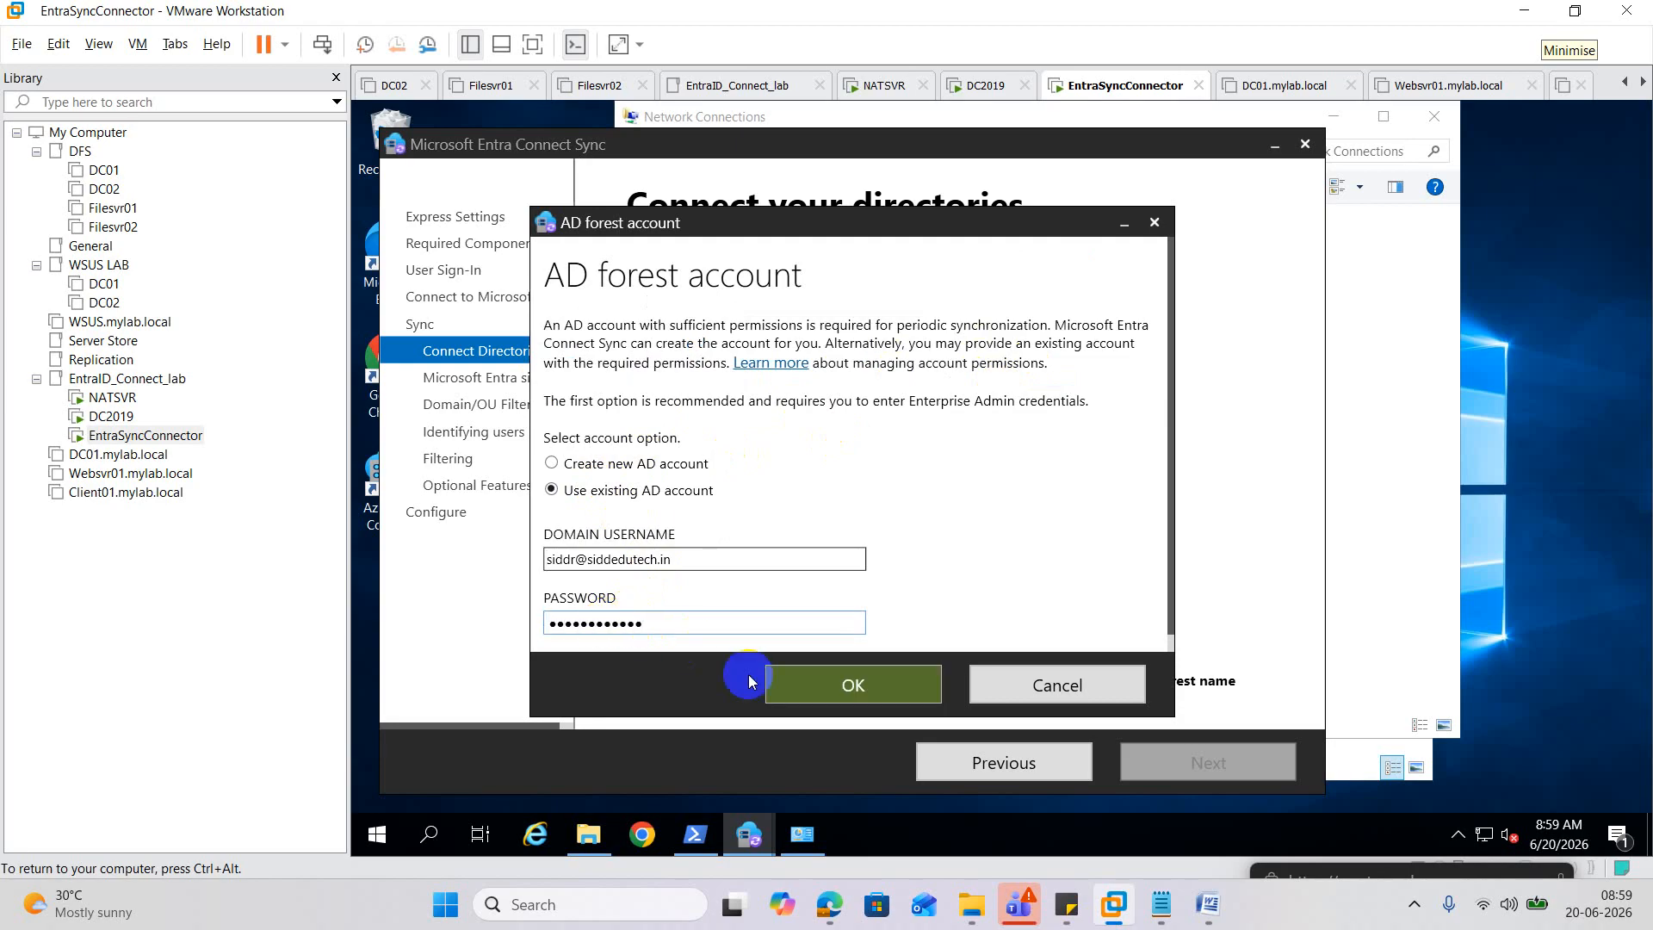
{"action": "left_click", "coordinate": [788, 687]}
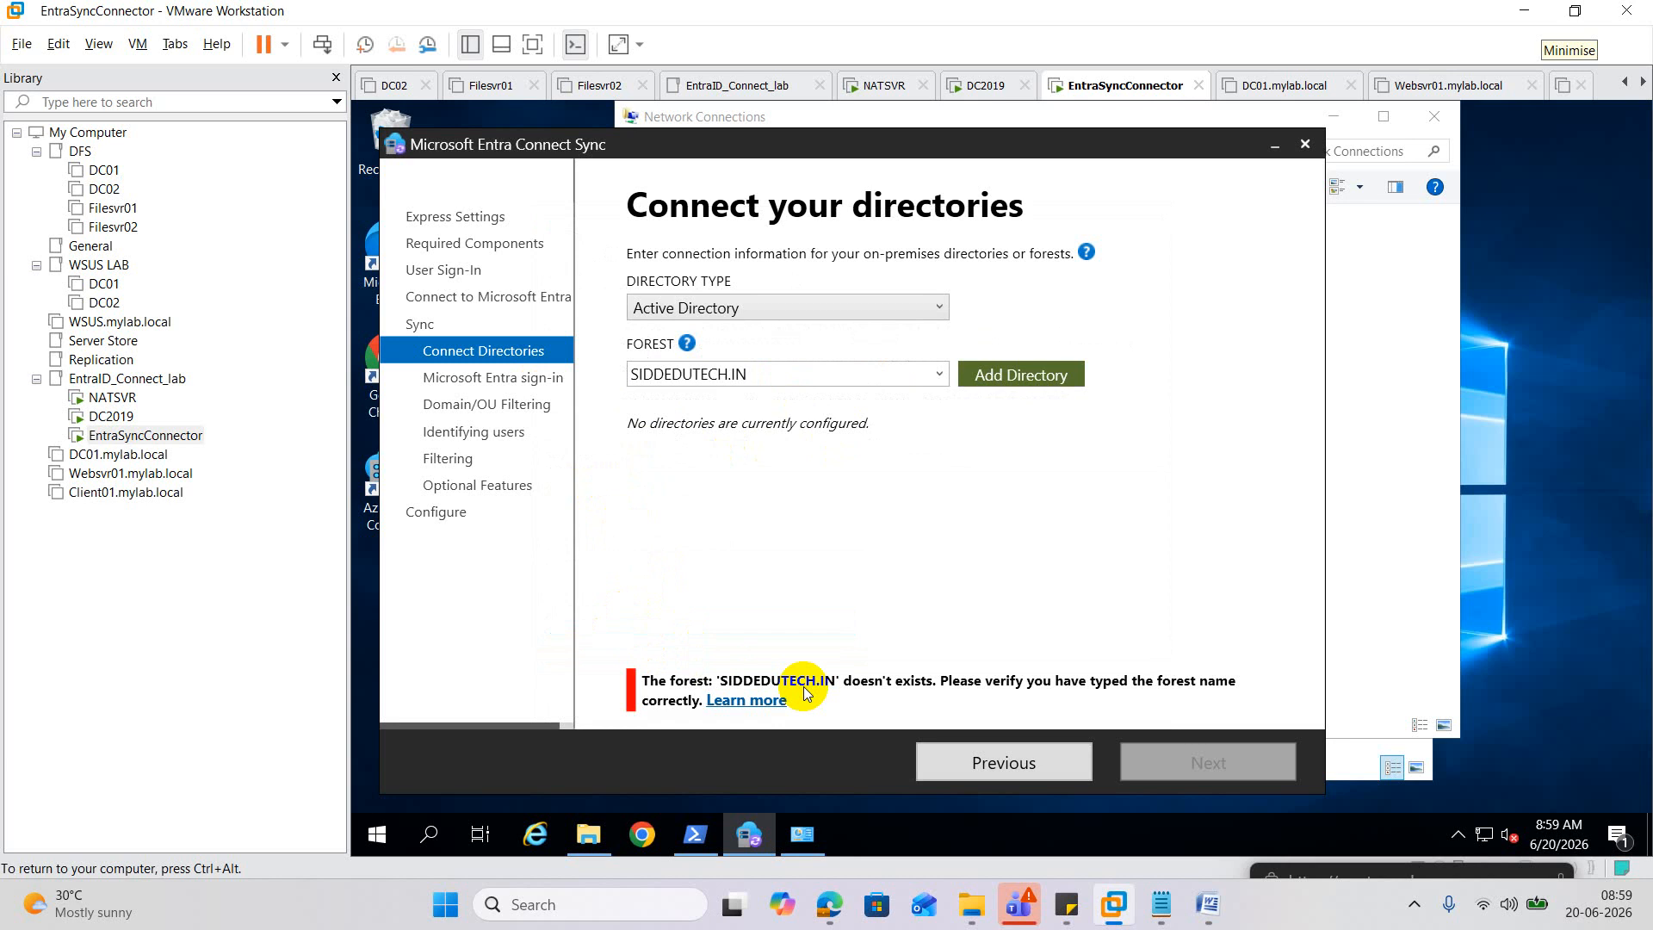
{"action": "left_click", "coordinate": [922, 307]}
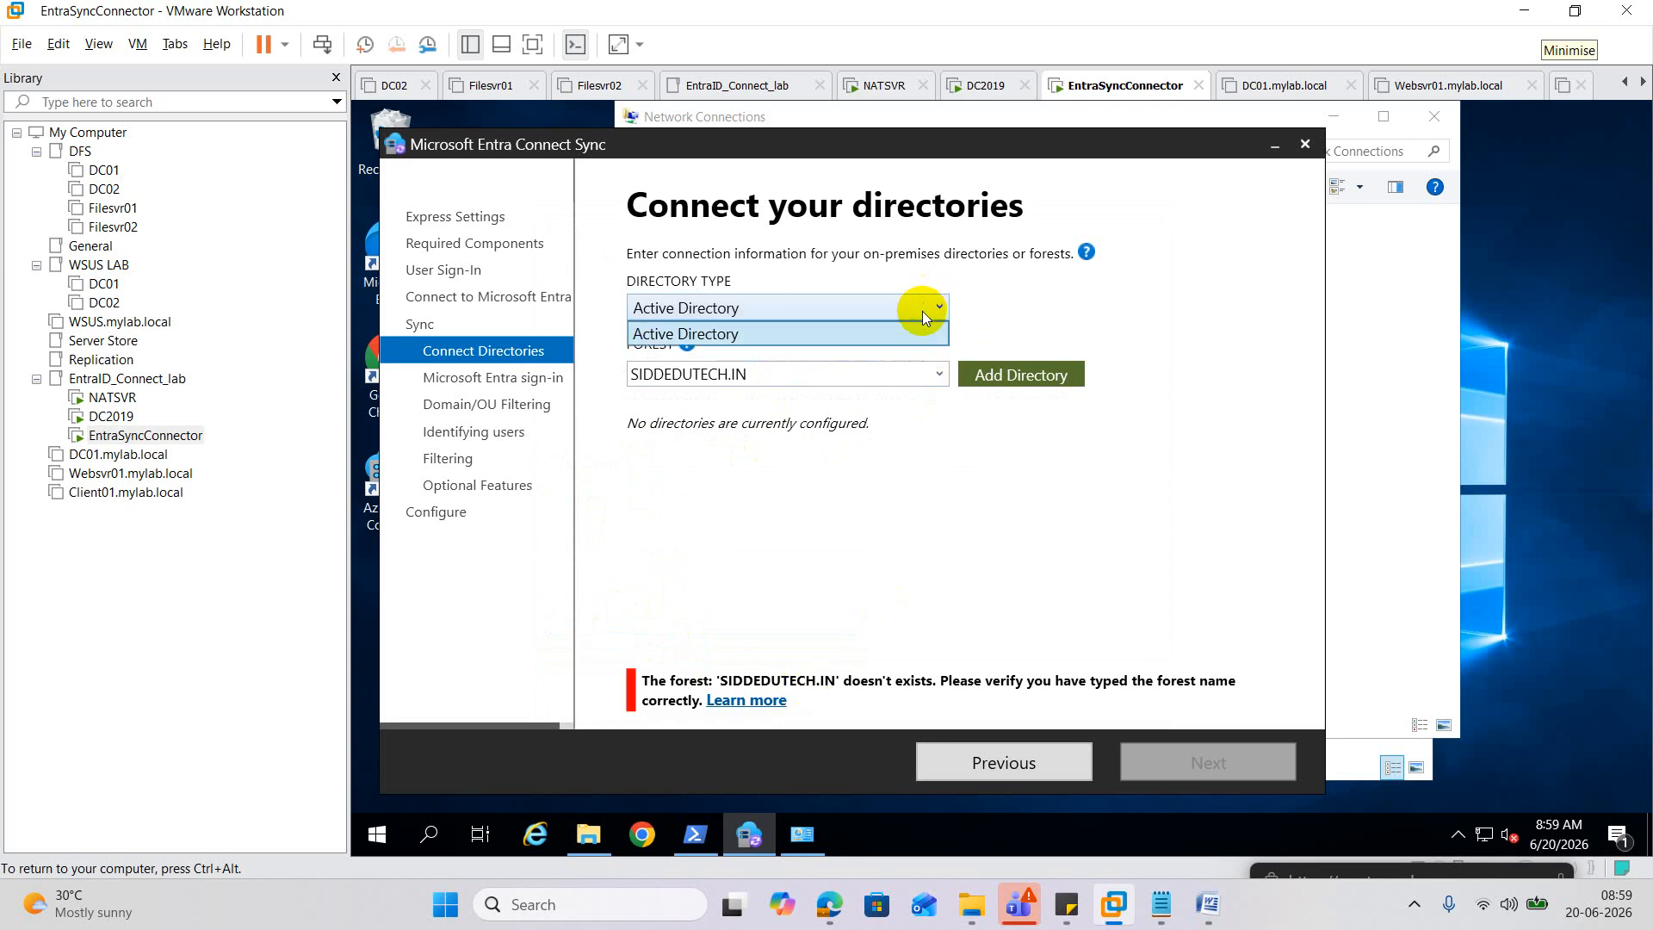
{"action": "left_click", "coordinate": [798, 343]}
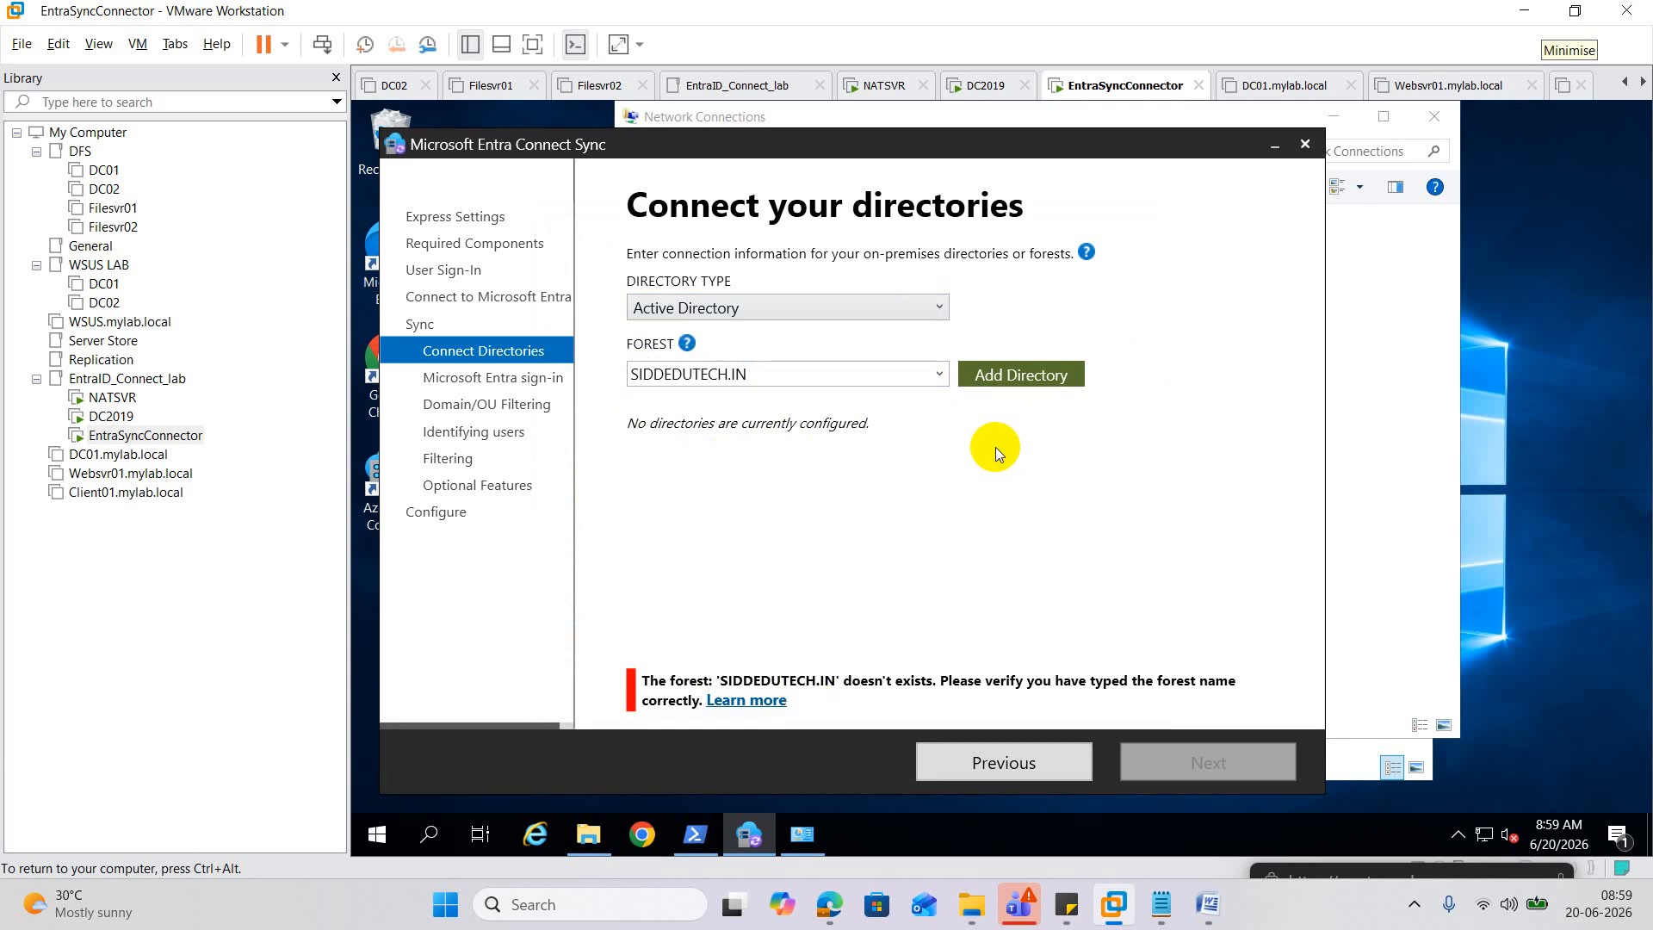
{"action": "left_click", "coordinate": [753, 704]}
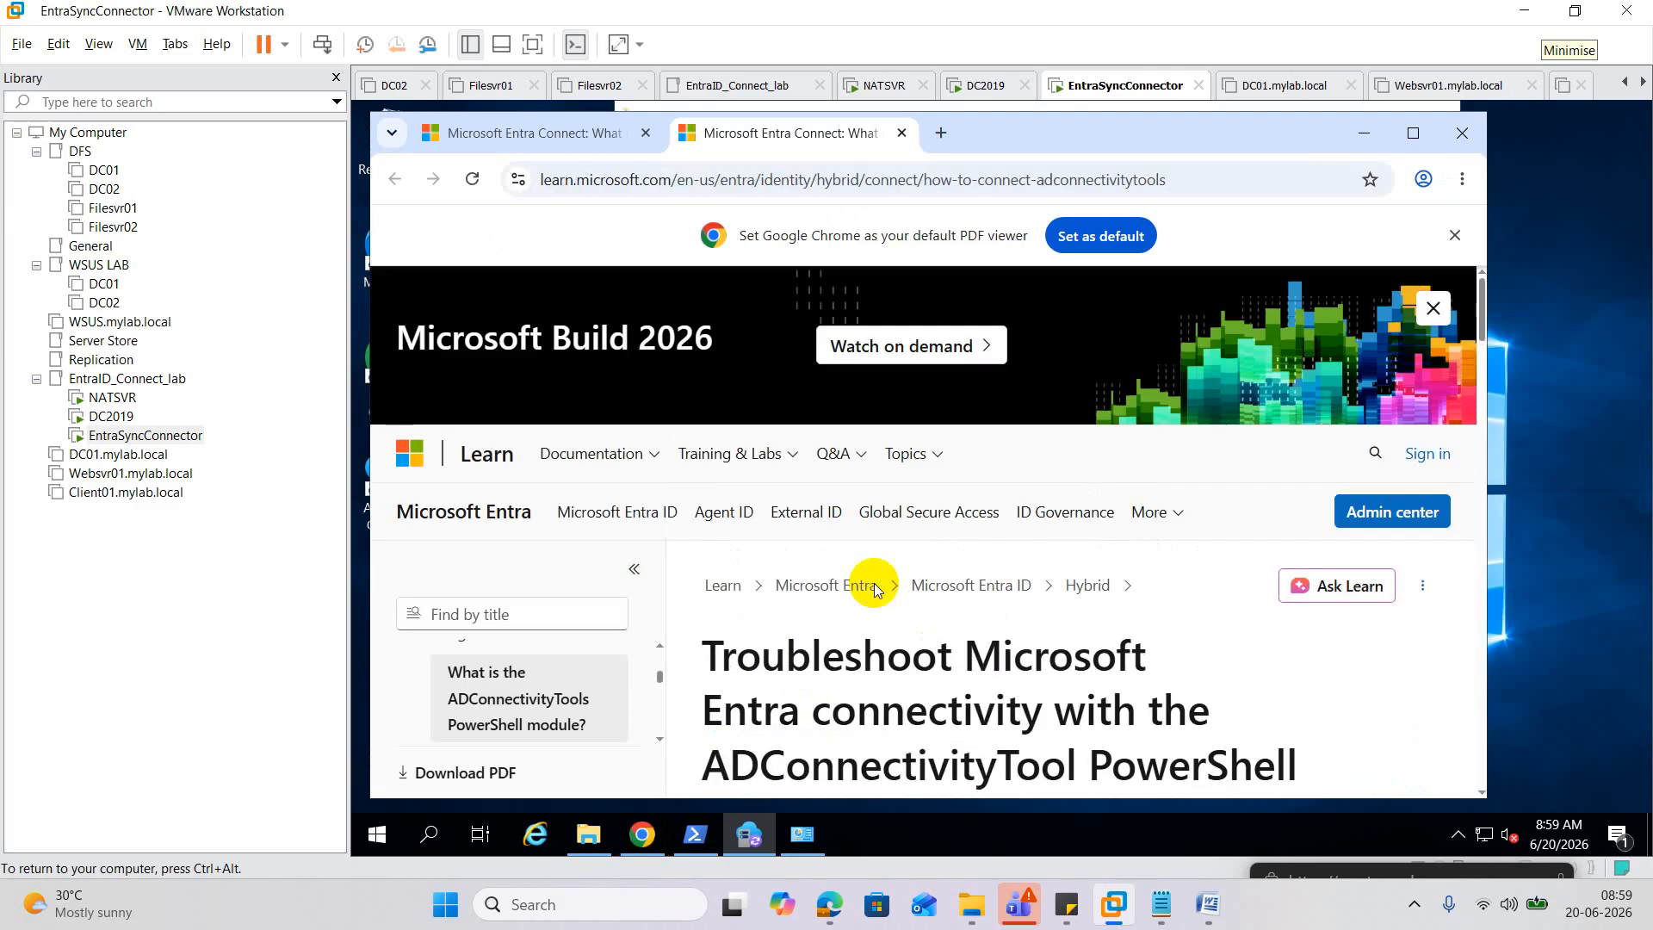
{"action": "scroll", "coordinate": [1046, 612], "scroll_direction": "down", "scroll_amount": 5}
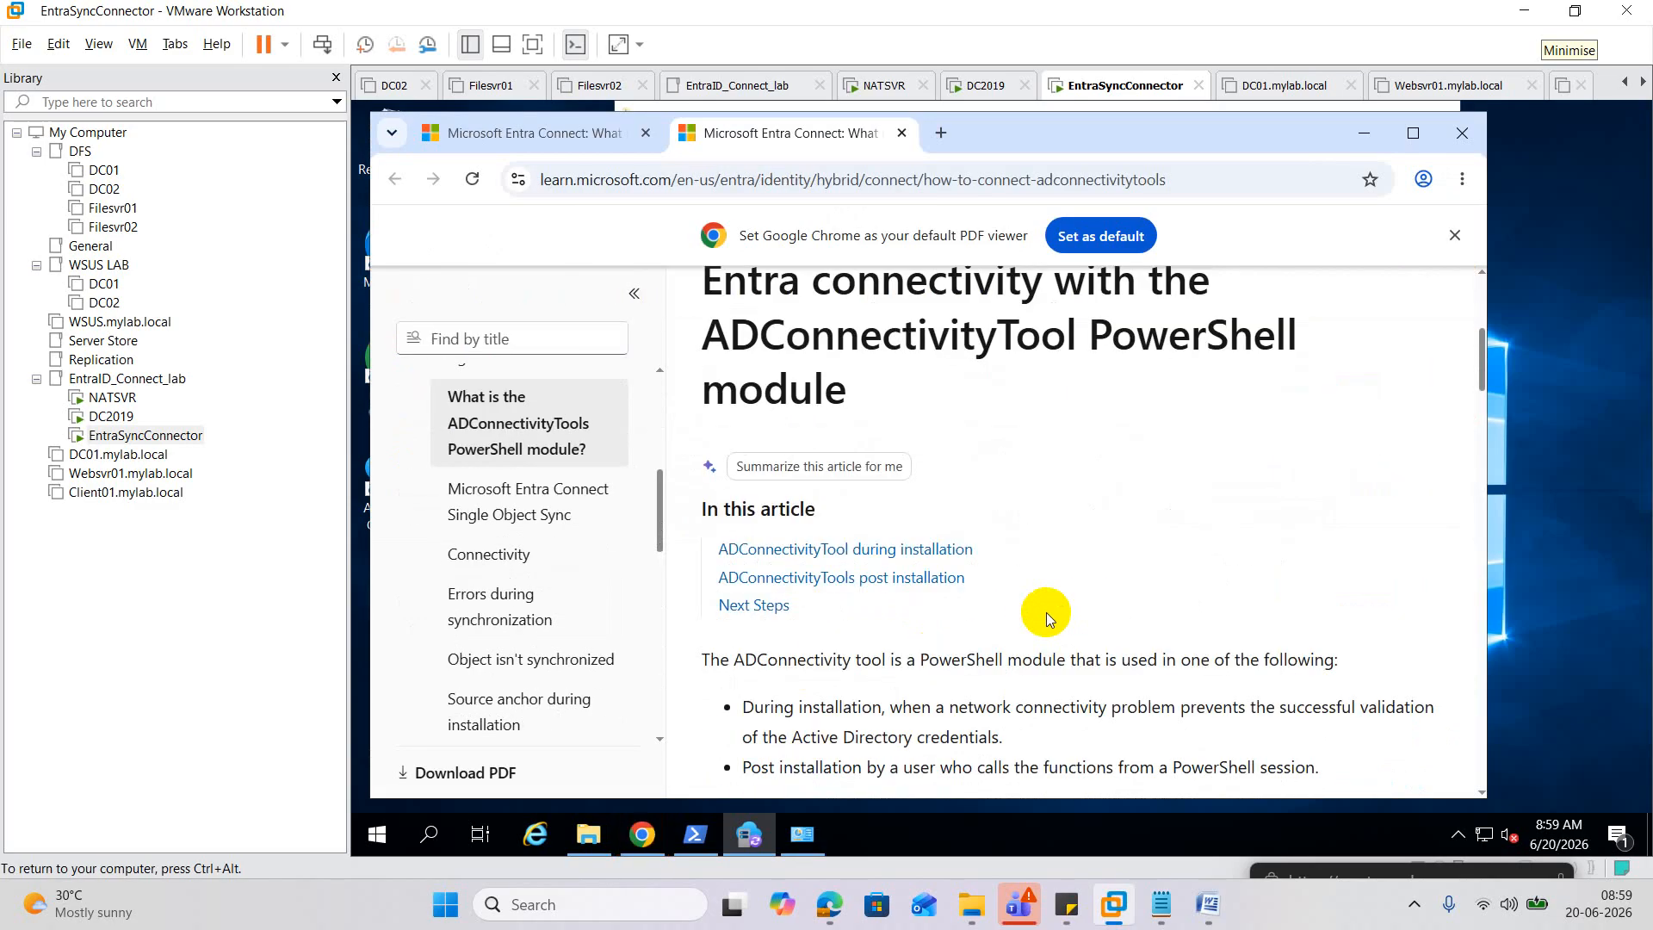
{"action": "scroll", "coordinate": [1046, 612], "scroll_direction": "down", "scroll_amount": 12}
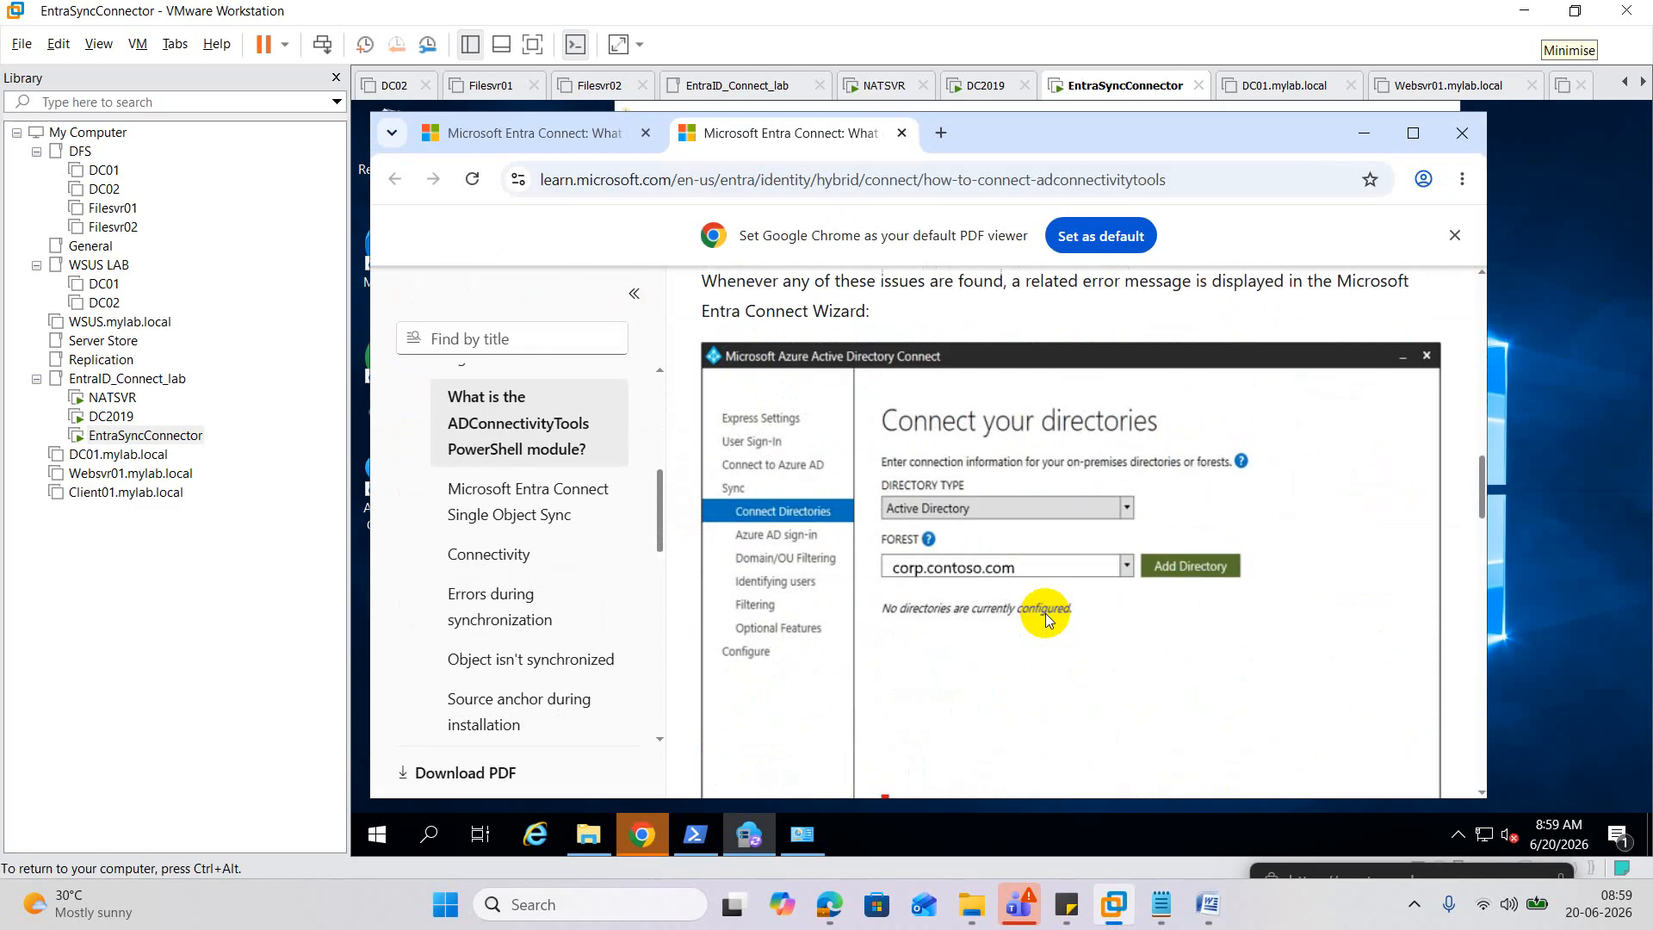
{"action": "scroll", "coordinate": [1045, 613], "scroll_direction": "down", "scroll_amount": 4}
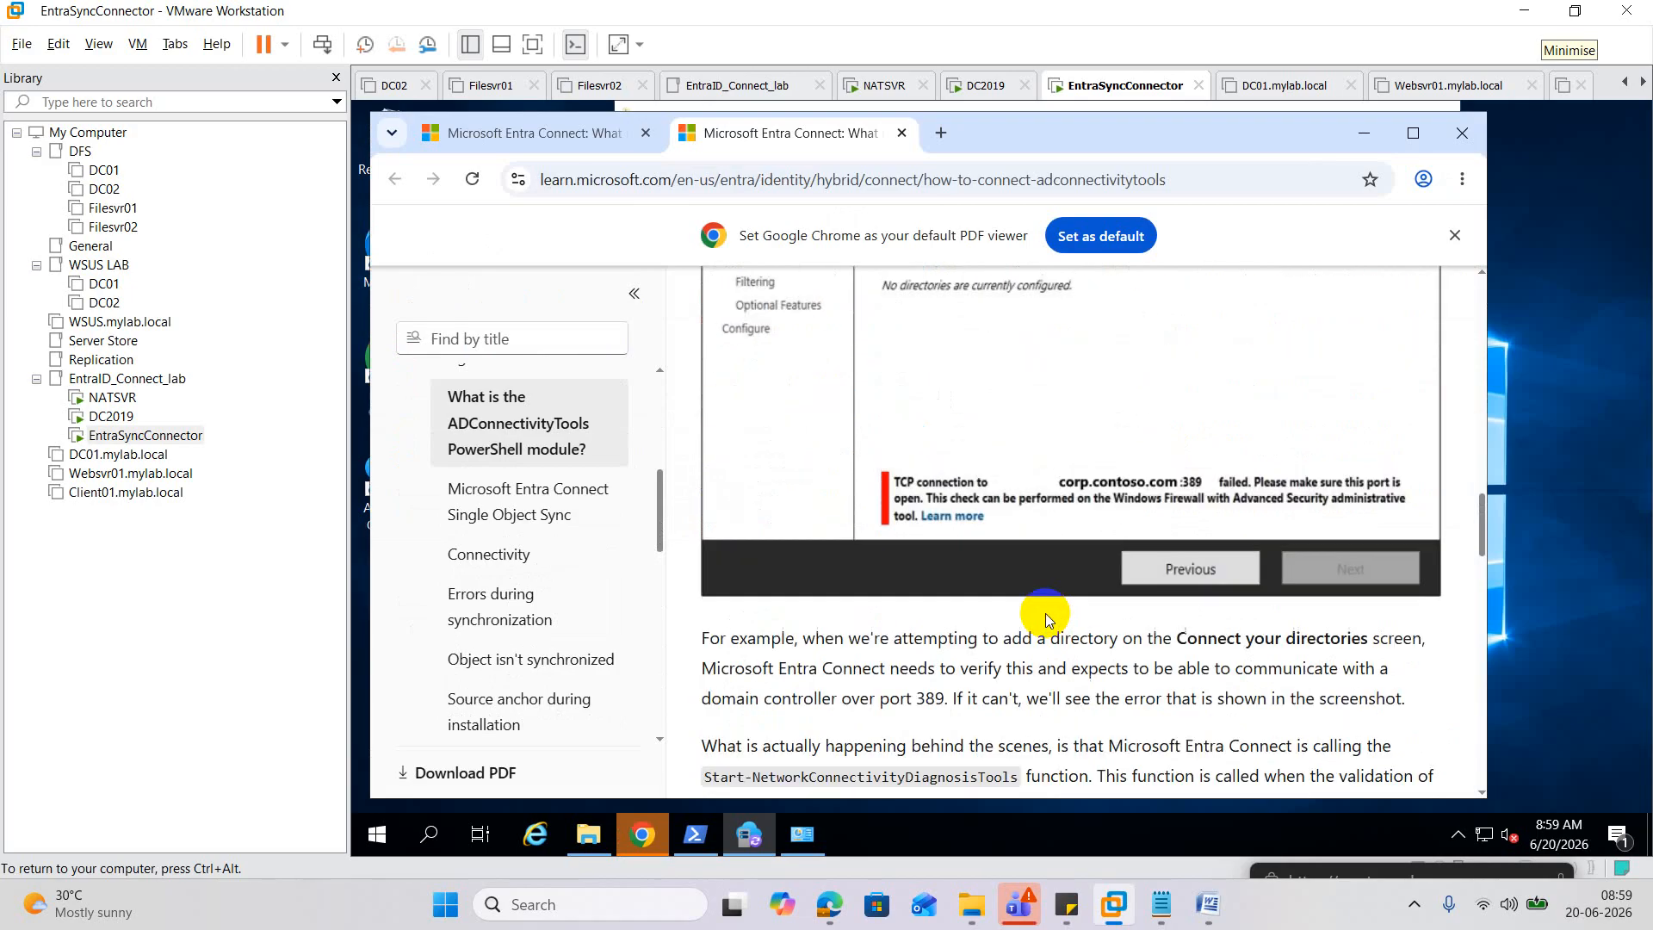
{"action": "scroll", "coordinate": [1045, 613], "scroll_direction": "down", "scroll_amount": 5}
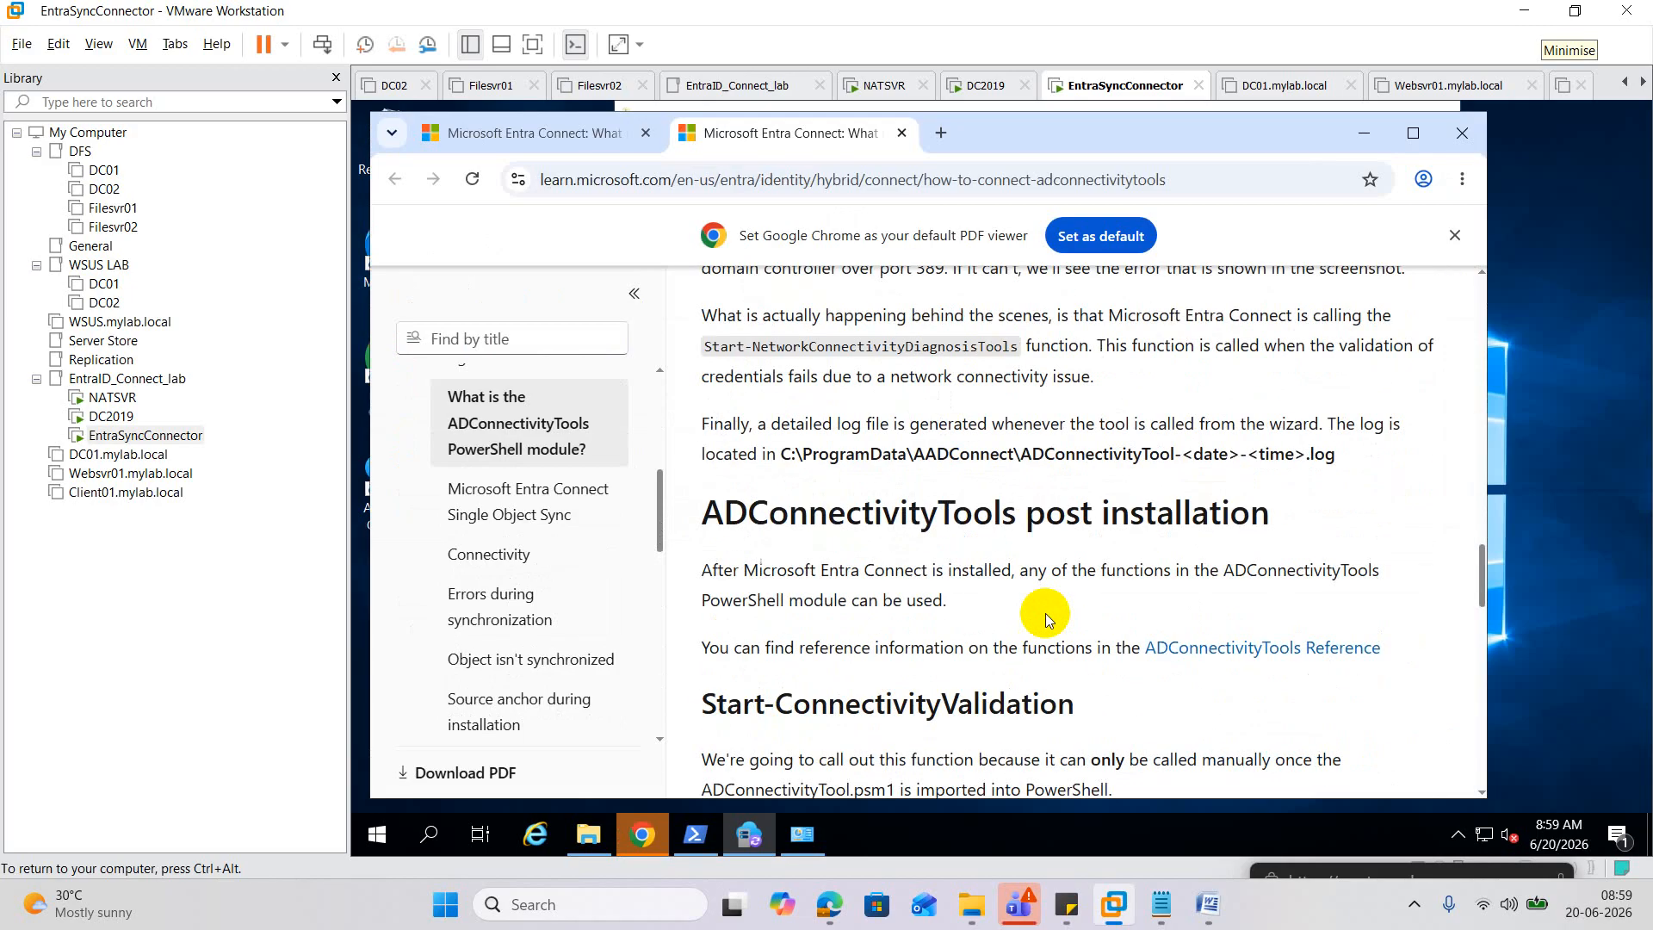
{"action": "scroll", "coordinate": [1045, 613], "scroll_direction": "up", "scroll_amount": 3}
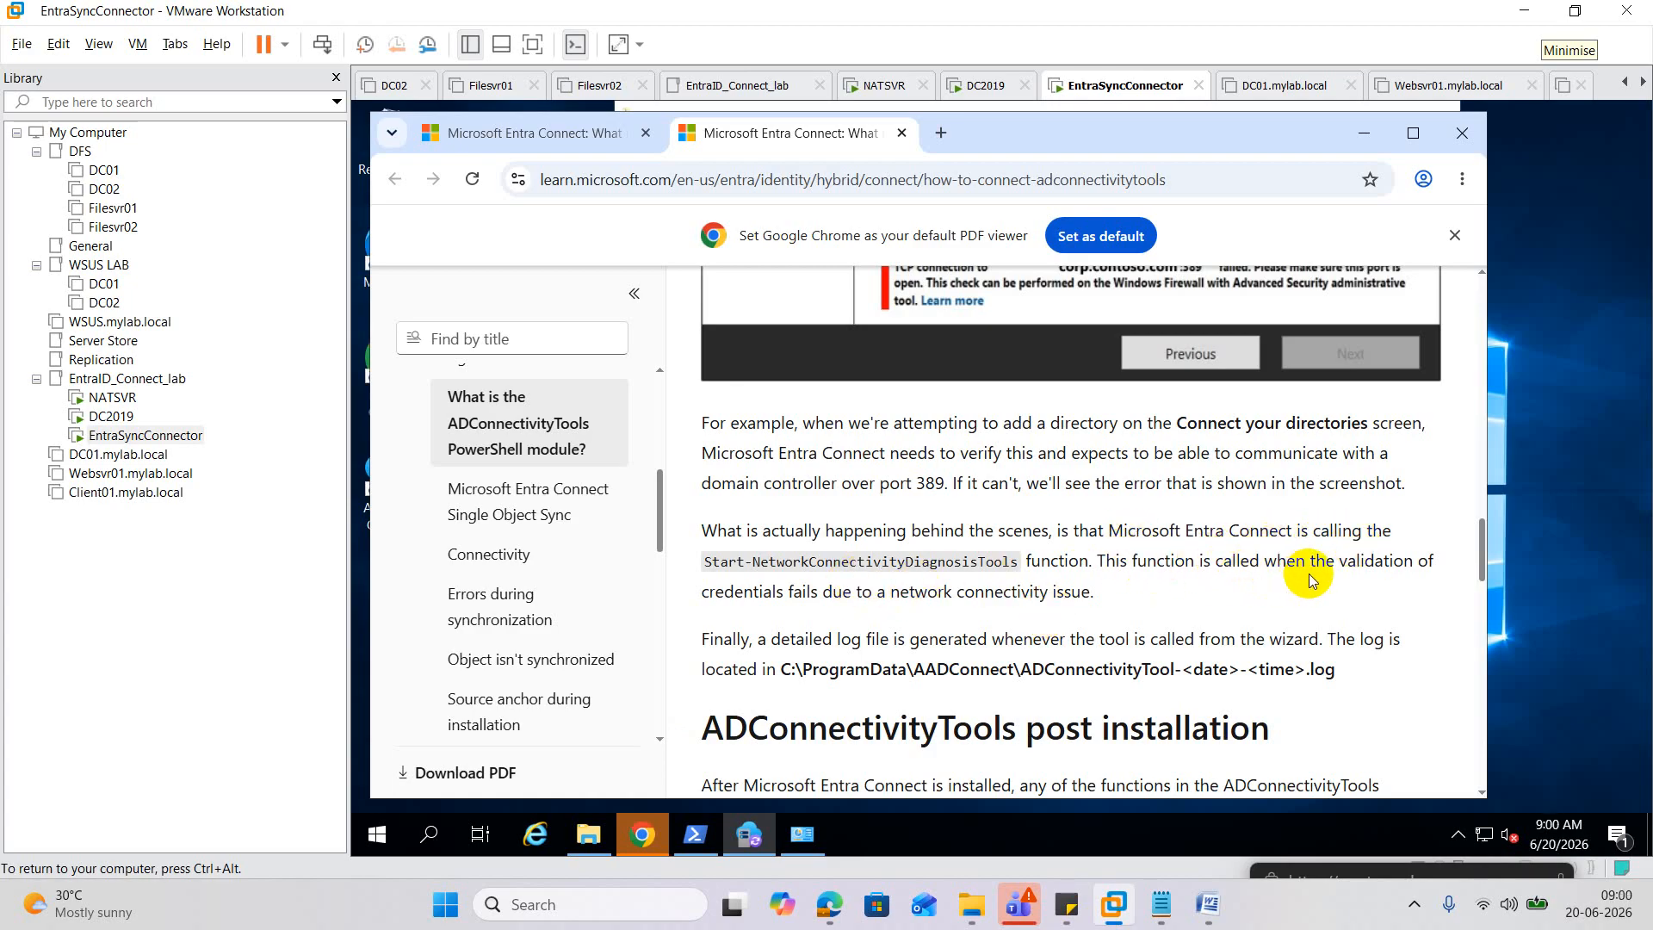
{"action": "scroll", "coordinate": [1317, 578], "scroll_direction": "down", "scroll_amount": 1}
{"action": "scroll", "coordinate": [1317, 579], "scroll_direction": "down", "scroll_amount": 2}
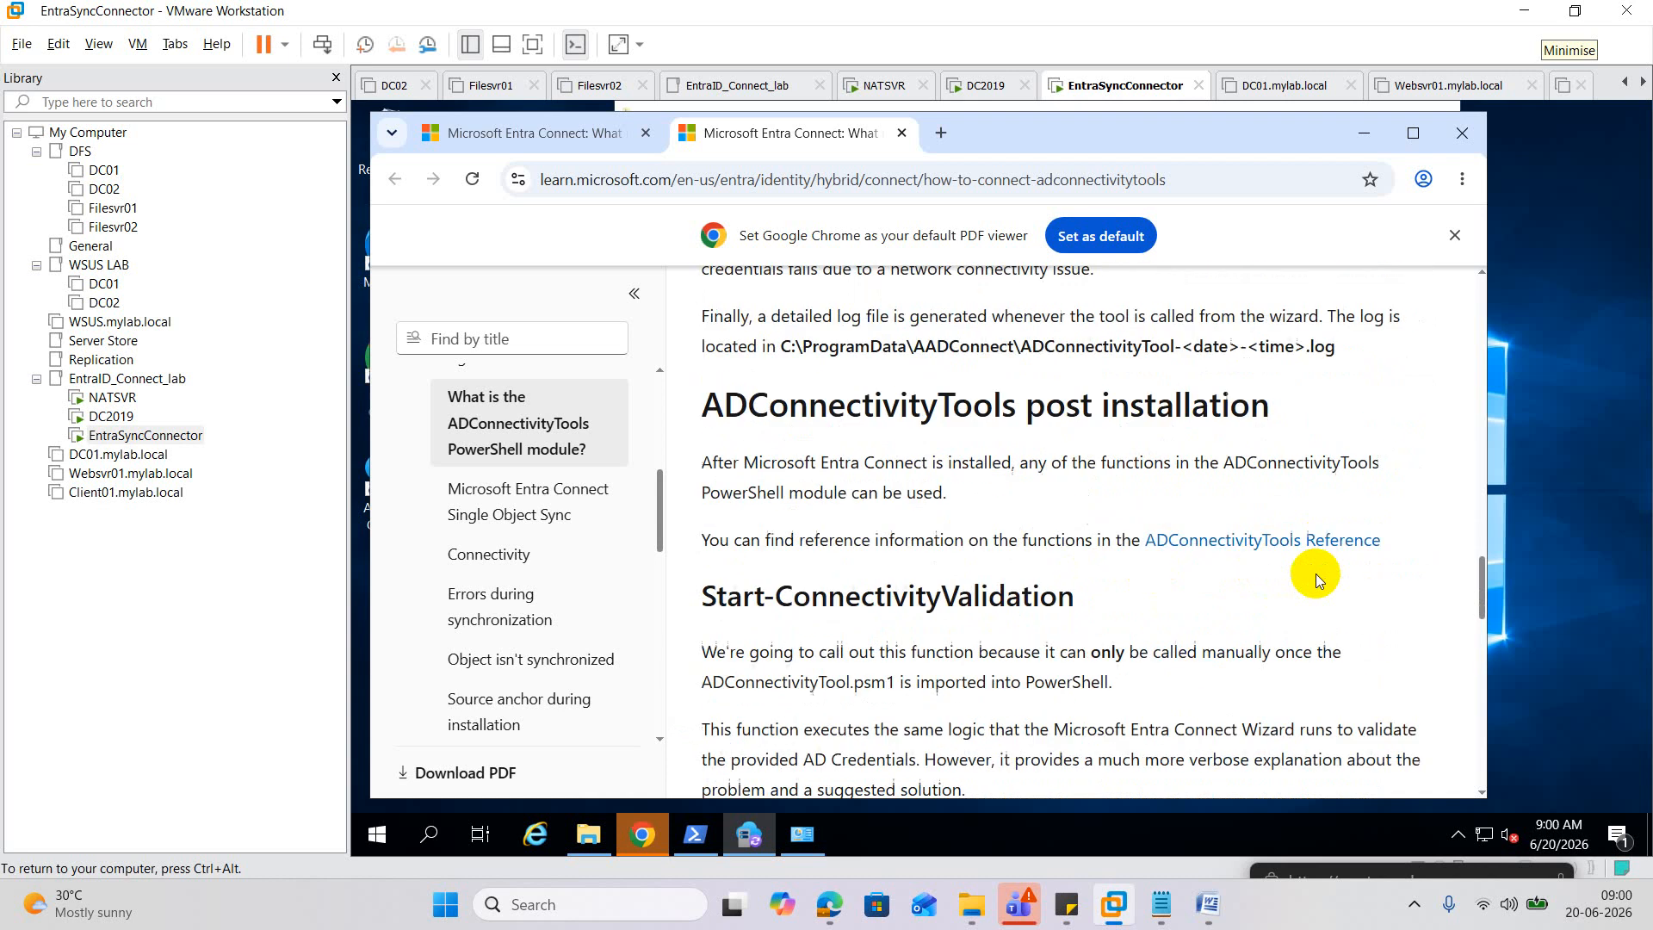
{"action": "scroll", "coordinate": [1315, 573], "scroll_direction": "down", "scroll_amount": 2}
{"action": "scroll", "coordinate": [1315, 573], "scroll_direction": "down", "scroll_amount": 10}
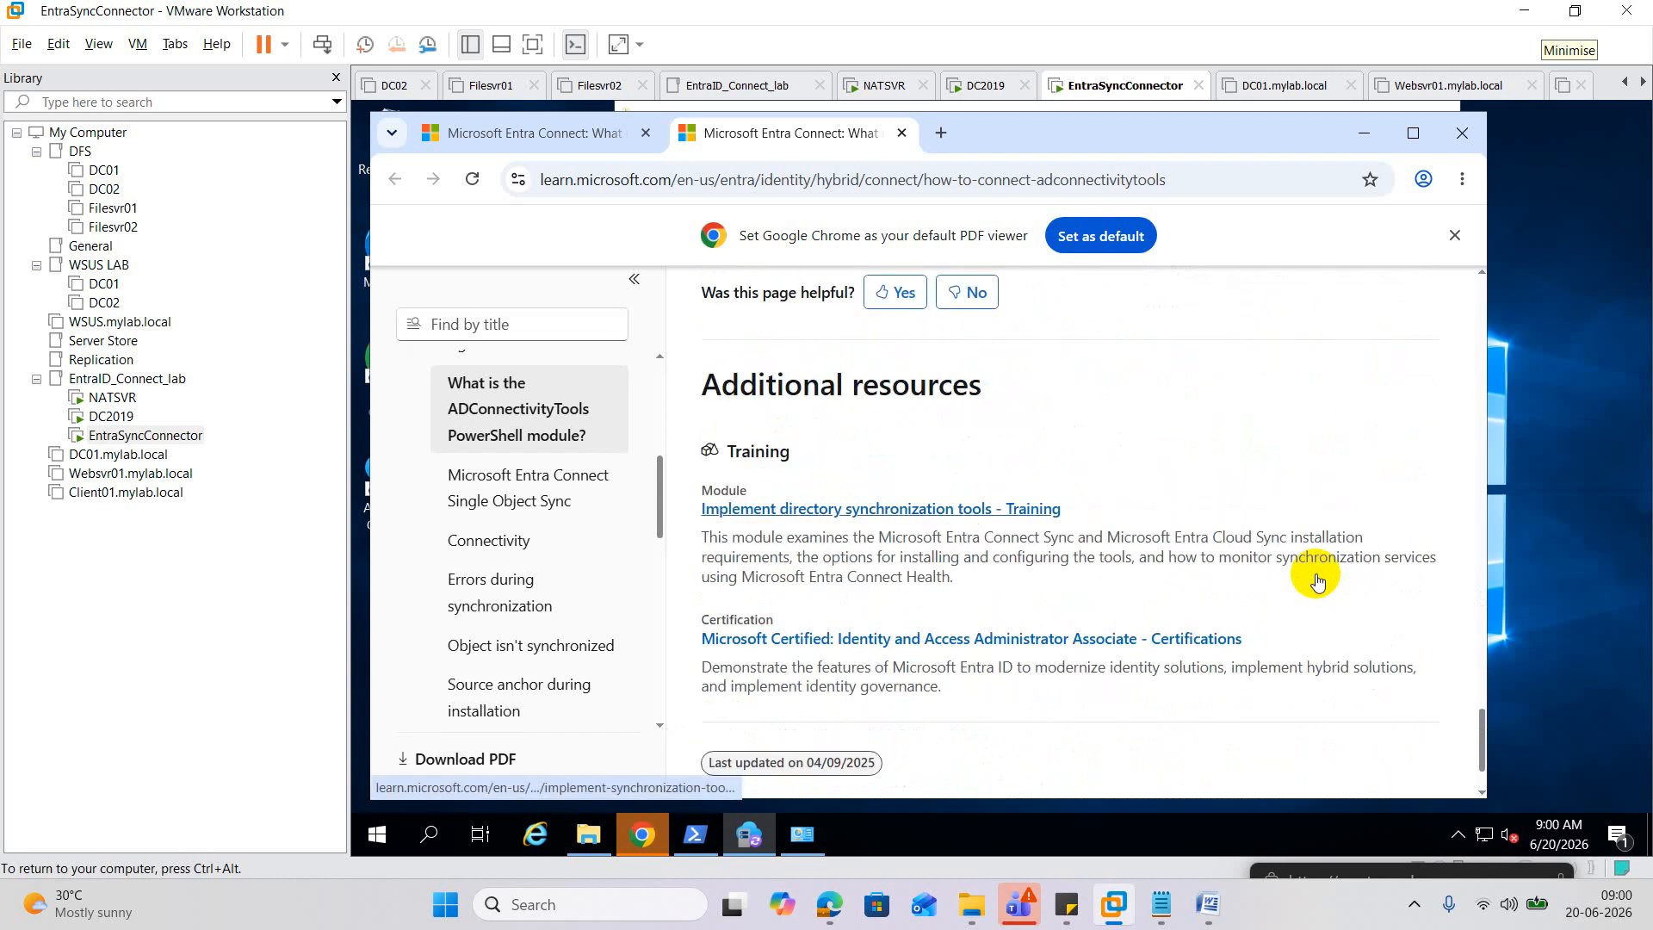
{"action": "scroll", "coordinate": [1317, 579], "scroll_direction": "down", "scroll_amount": 2}
{"action": "scroll", "coordinate": [1315, 574], "scroll_direction": "up", "scroll_amount": 10}
{"action": "scroll", "coordinate": [1314, 572], "scroll_direction": "up", "scroll_amount": 8}
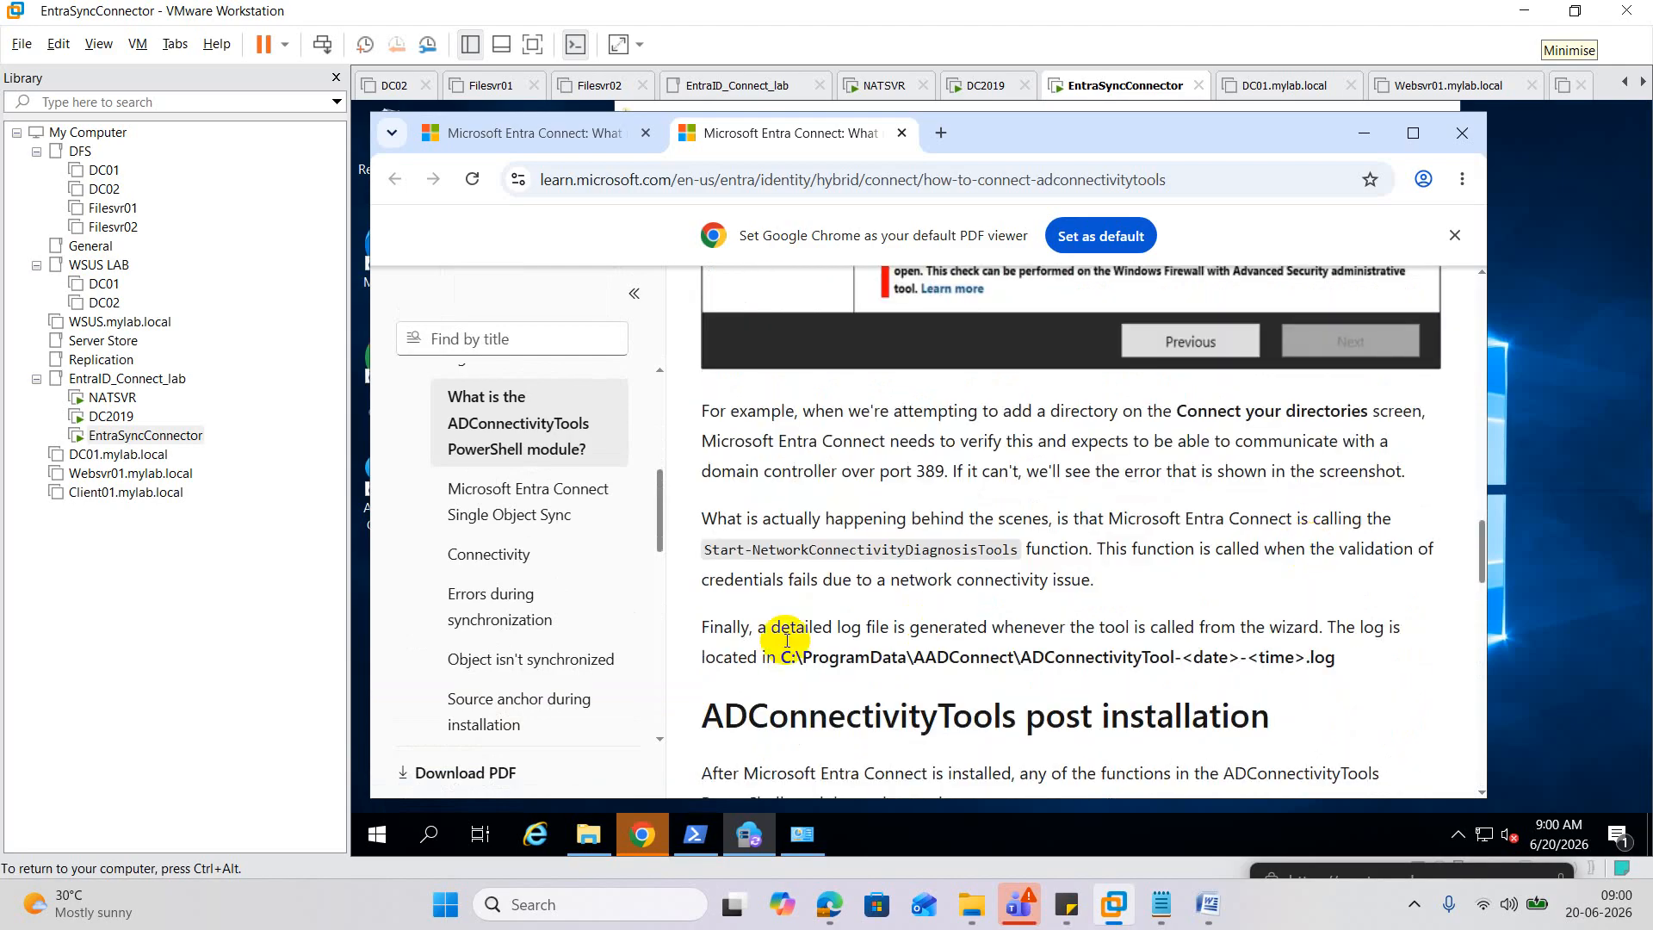
{"action": "scroll", "coordinate": [862, 585], "scroll_direction": "up", "scroll_amount": 7}
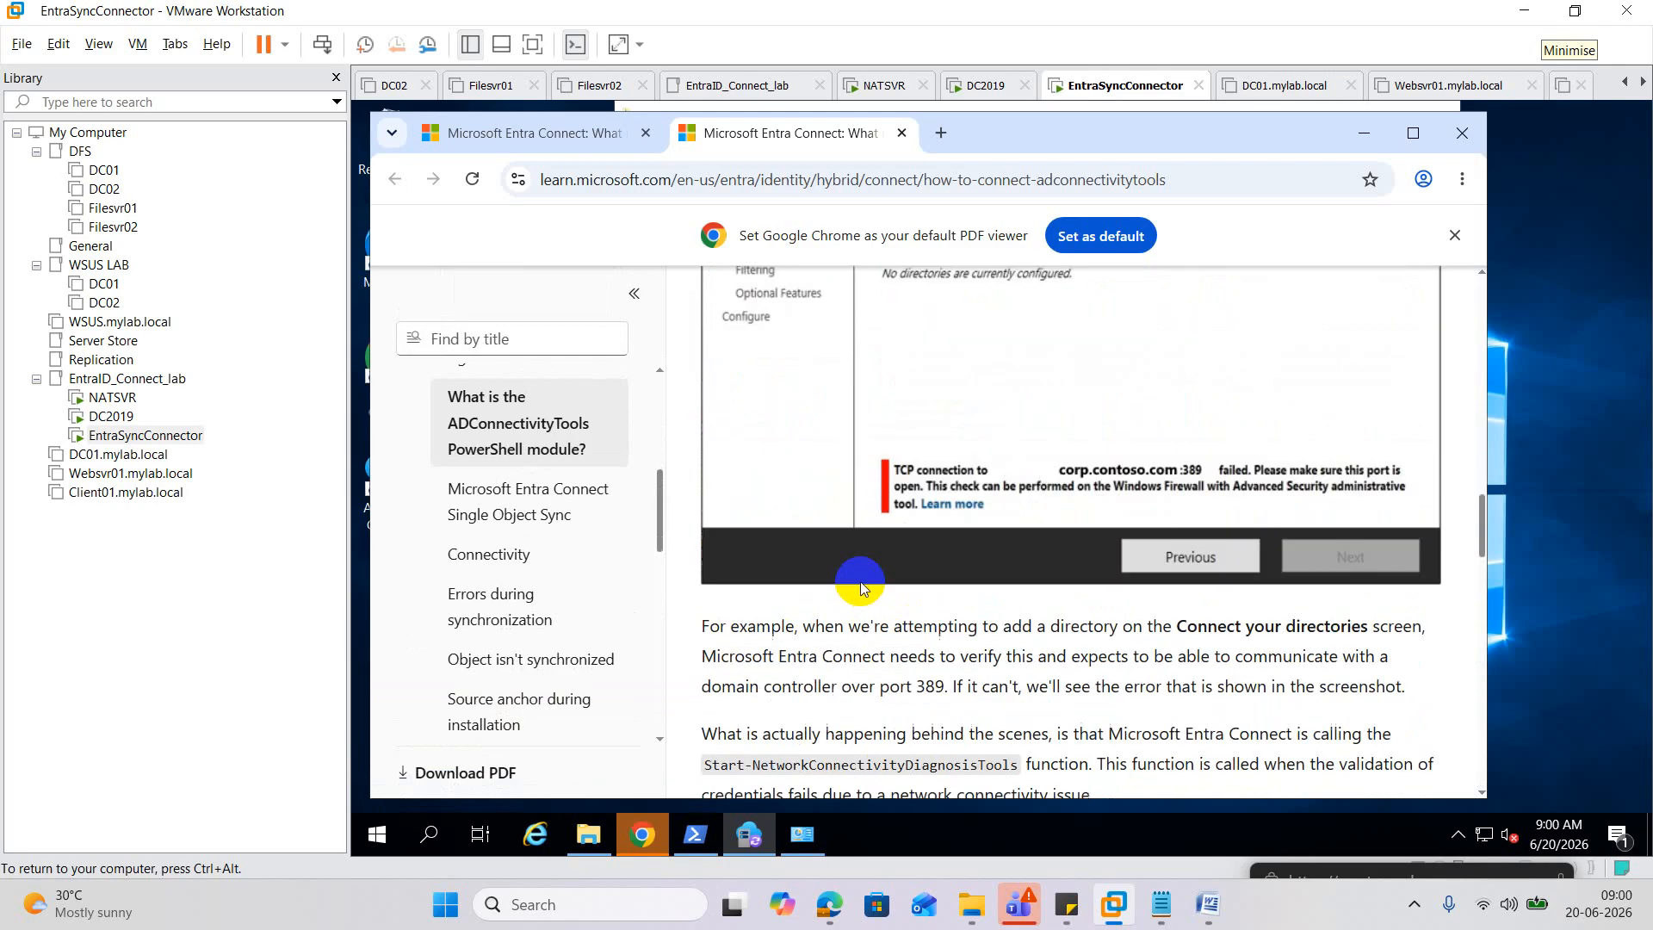
{"action": "scroll", "coordinate": [861, 582], "scroll_direction": "up", "scroll_amount": 6}
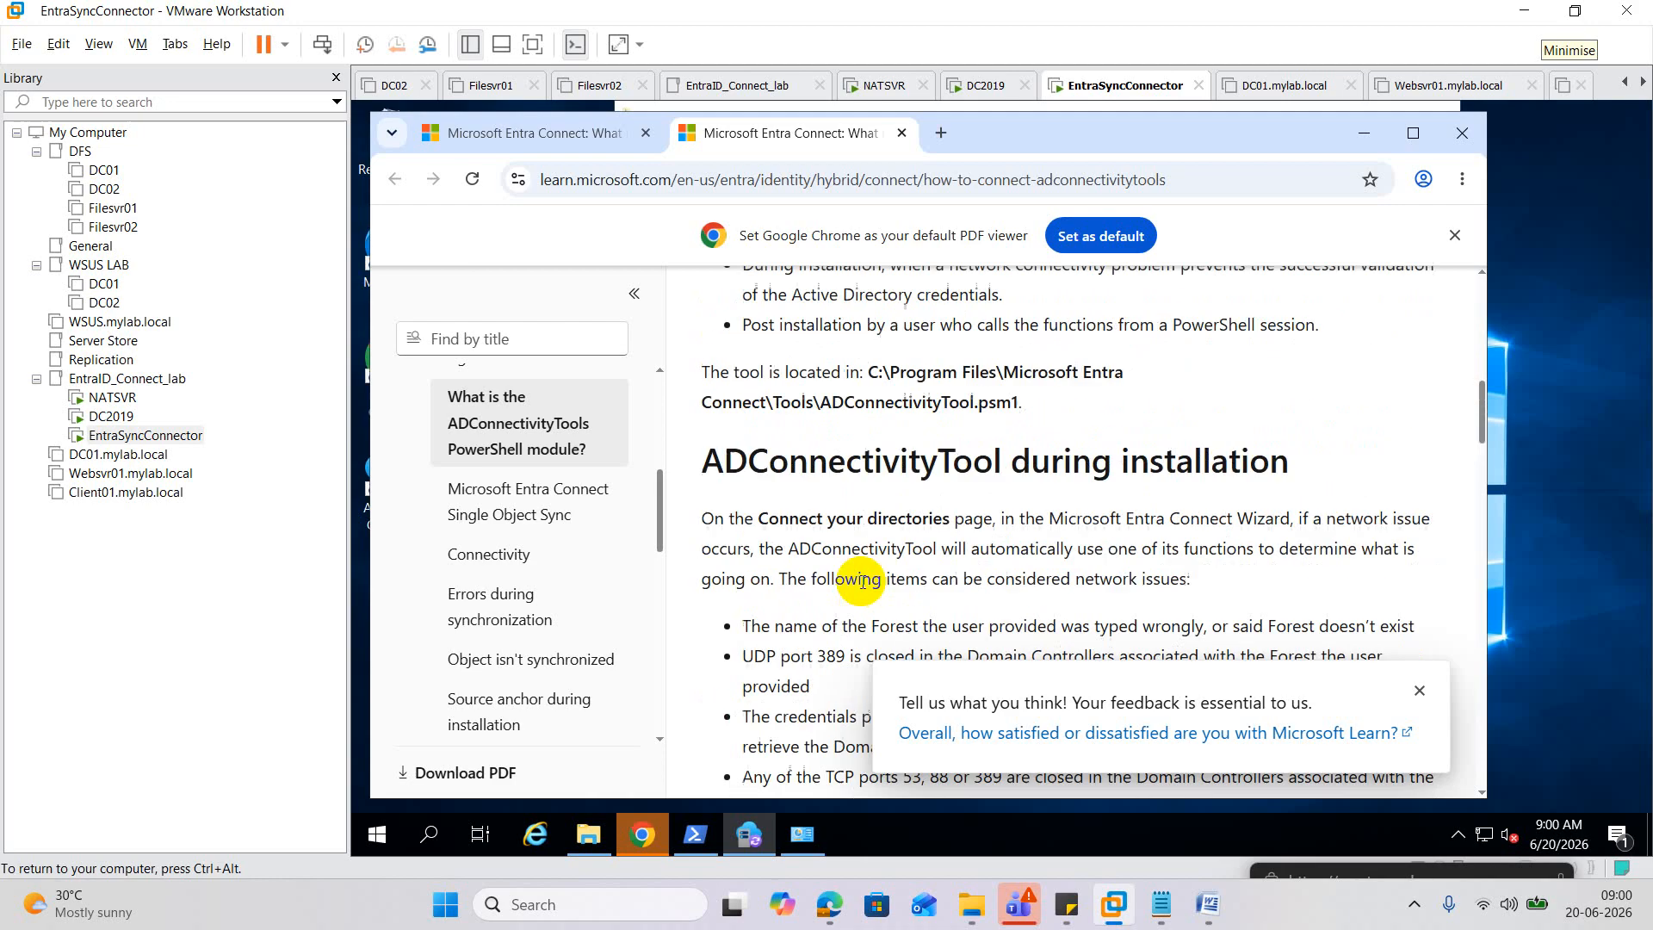
{"action": "scroll", "coordinate": [863, 583], "scroll_direction": "down", "scroll_amount": 5}
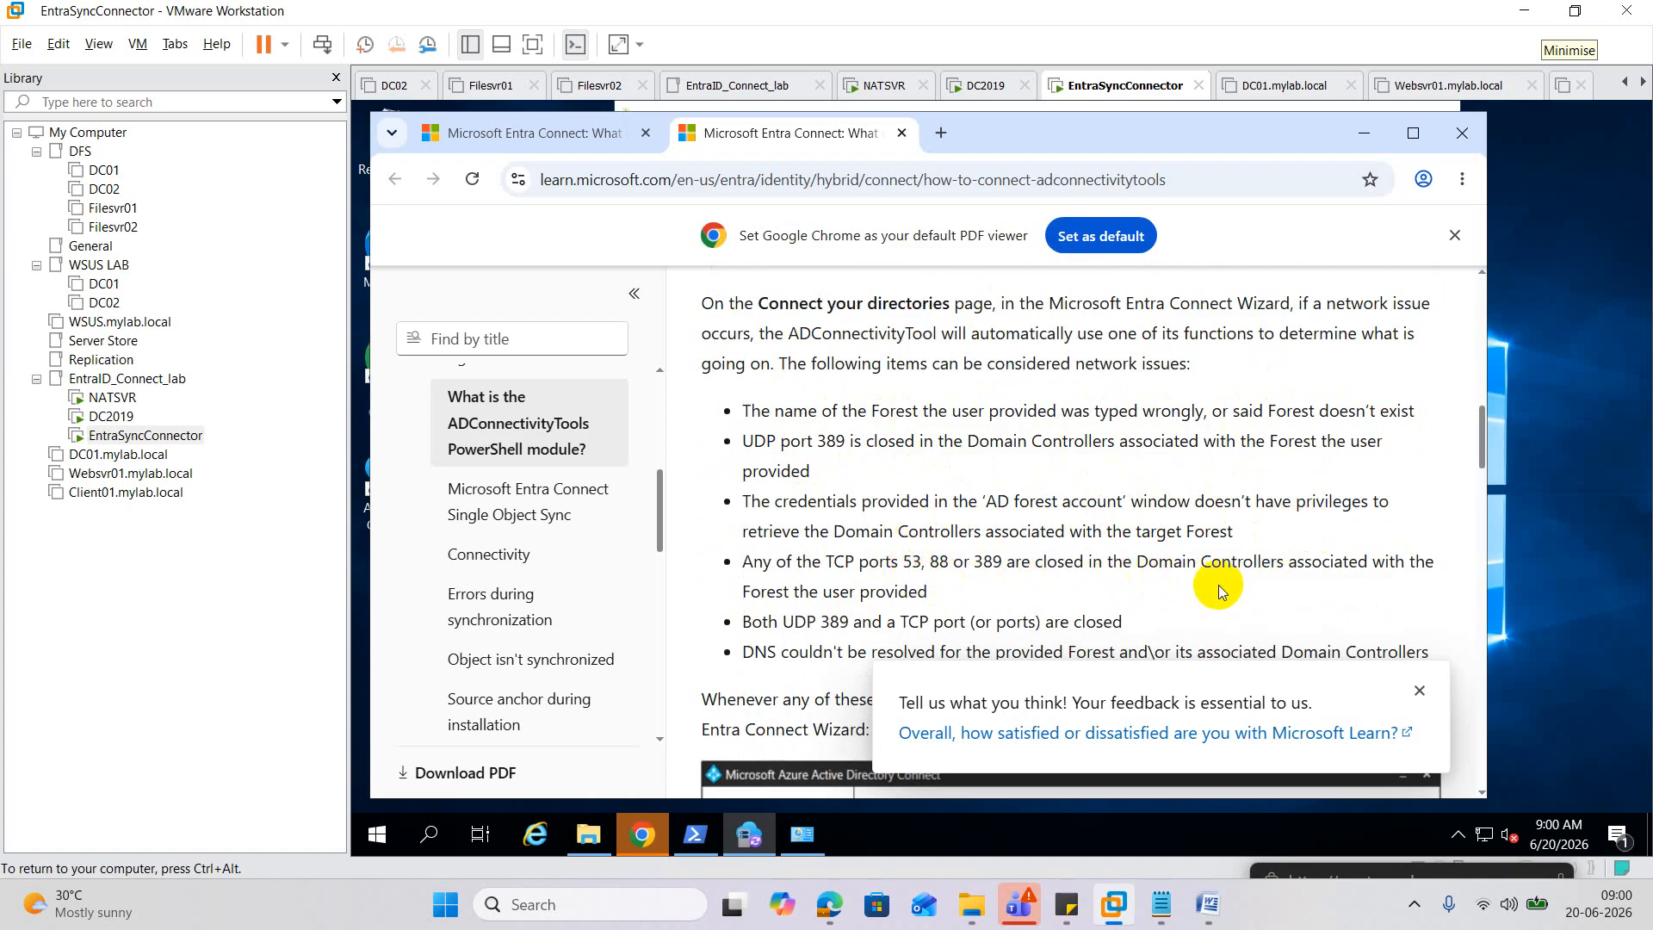
{"action": "scroll", "coordinate": [1217, 586], "scroll_direction": "down", "scroll_amount": 3}
{"action": "scroll", "coordinate": [1129, 590], "scroll_direction": "down", "scroll_amount": 3}
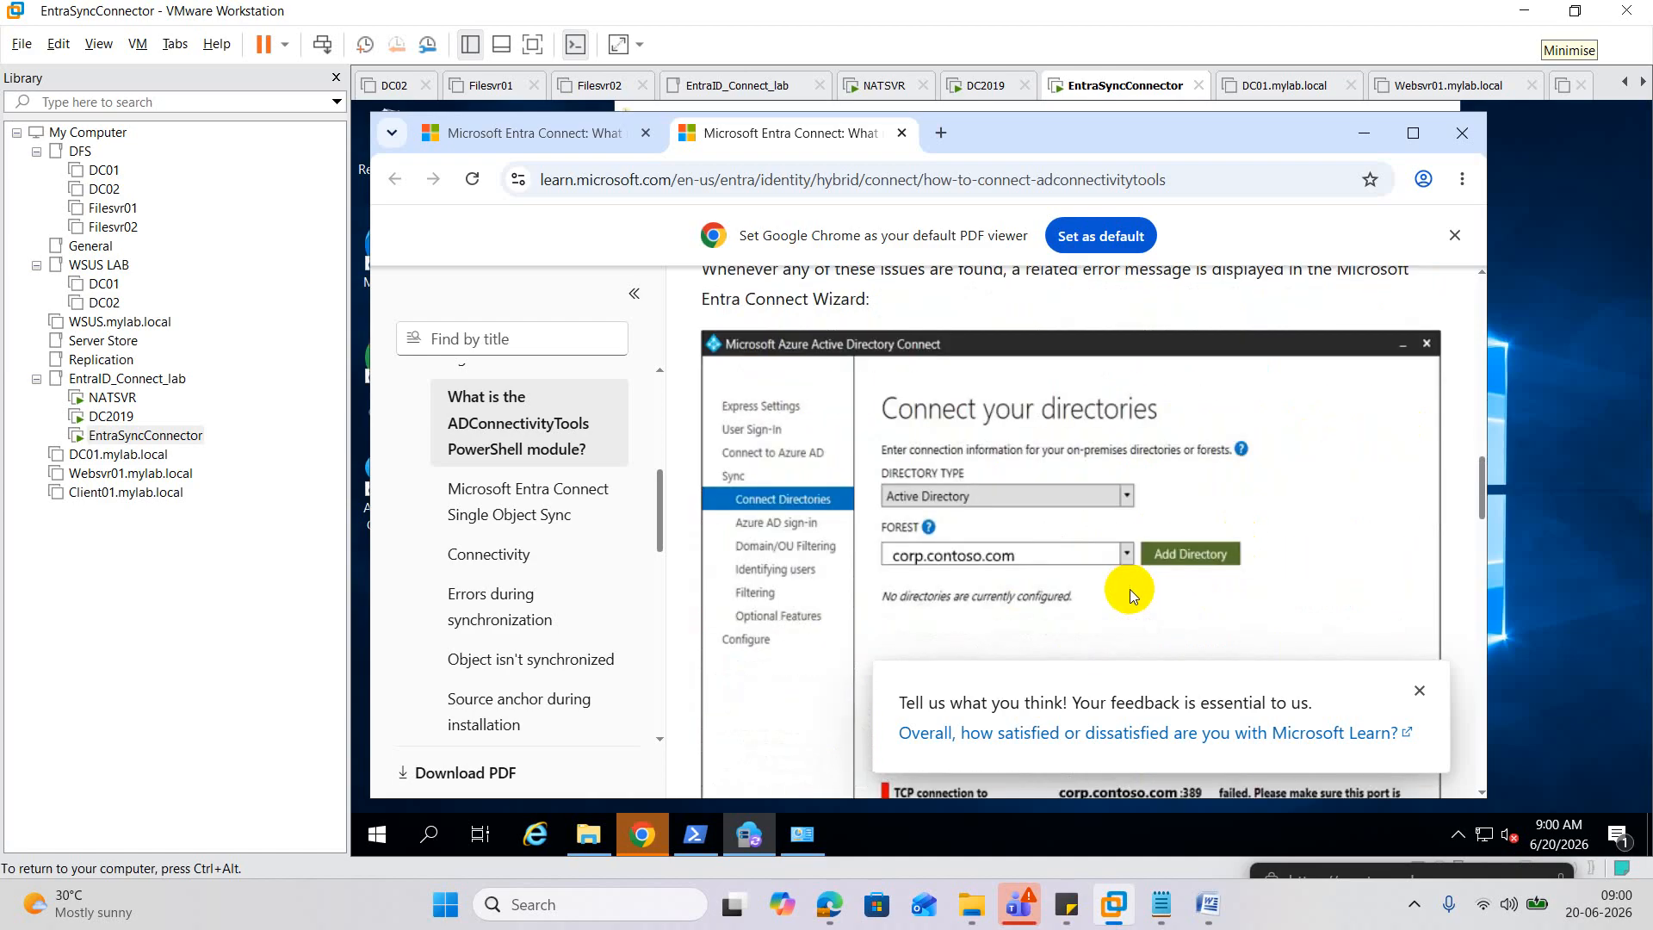
{"action": "left_click", "coordinate": [1462, 132]}
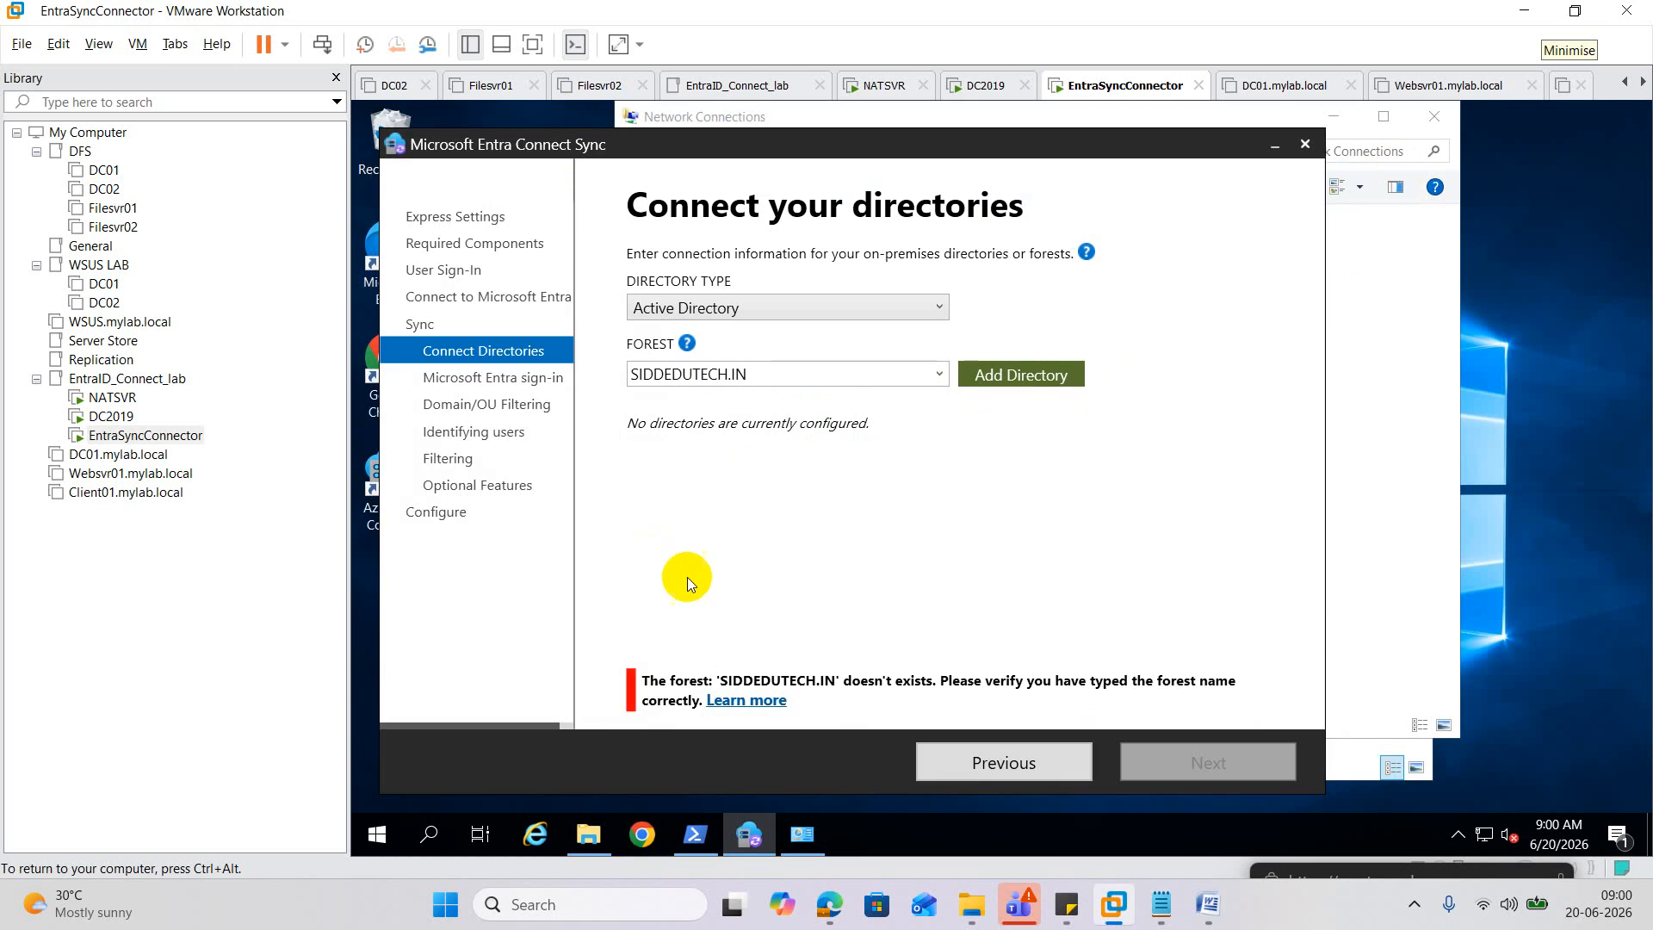
Launch cmd from the Run box and start PowerShell inside it.
{"action": "right_click", "coordinate": [387, 835]}
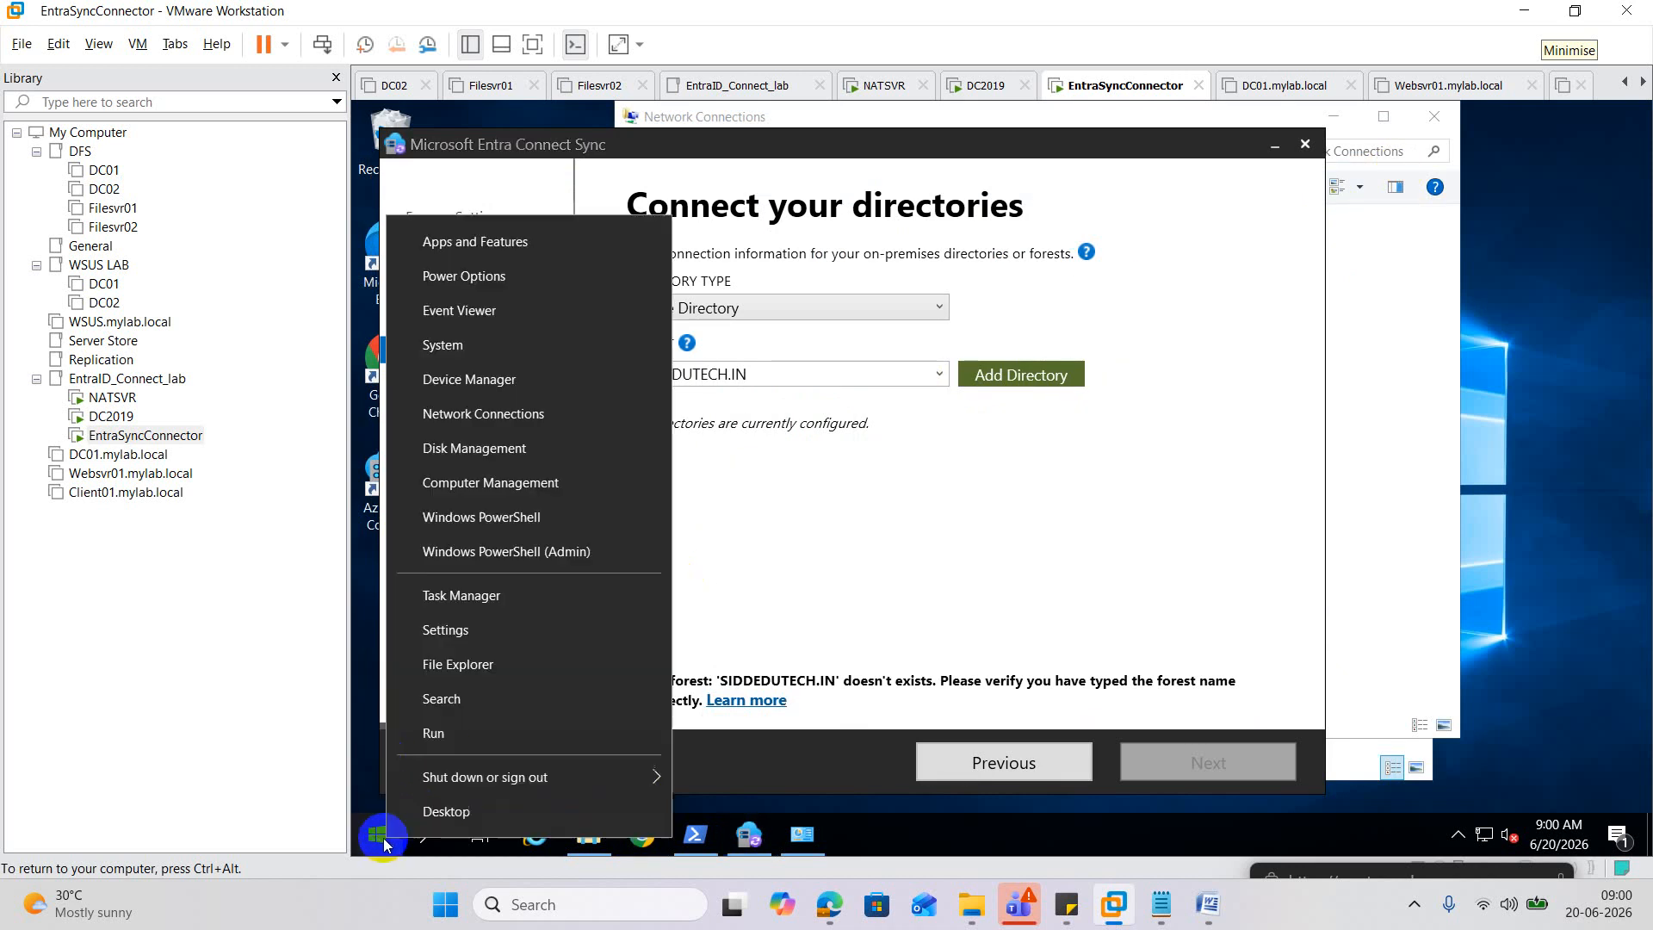
{"action": "left_click", "coordinate": [475, 740]}
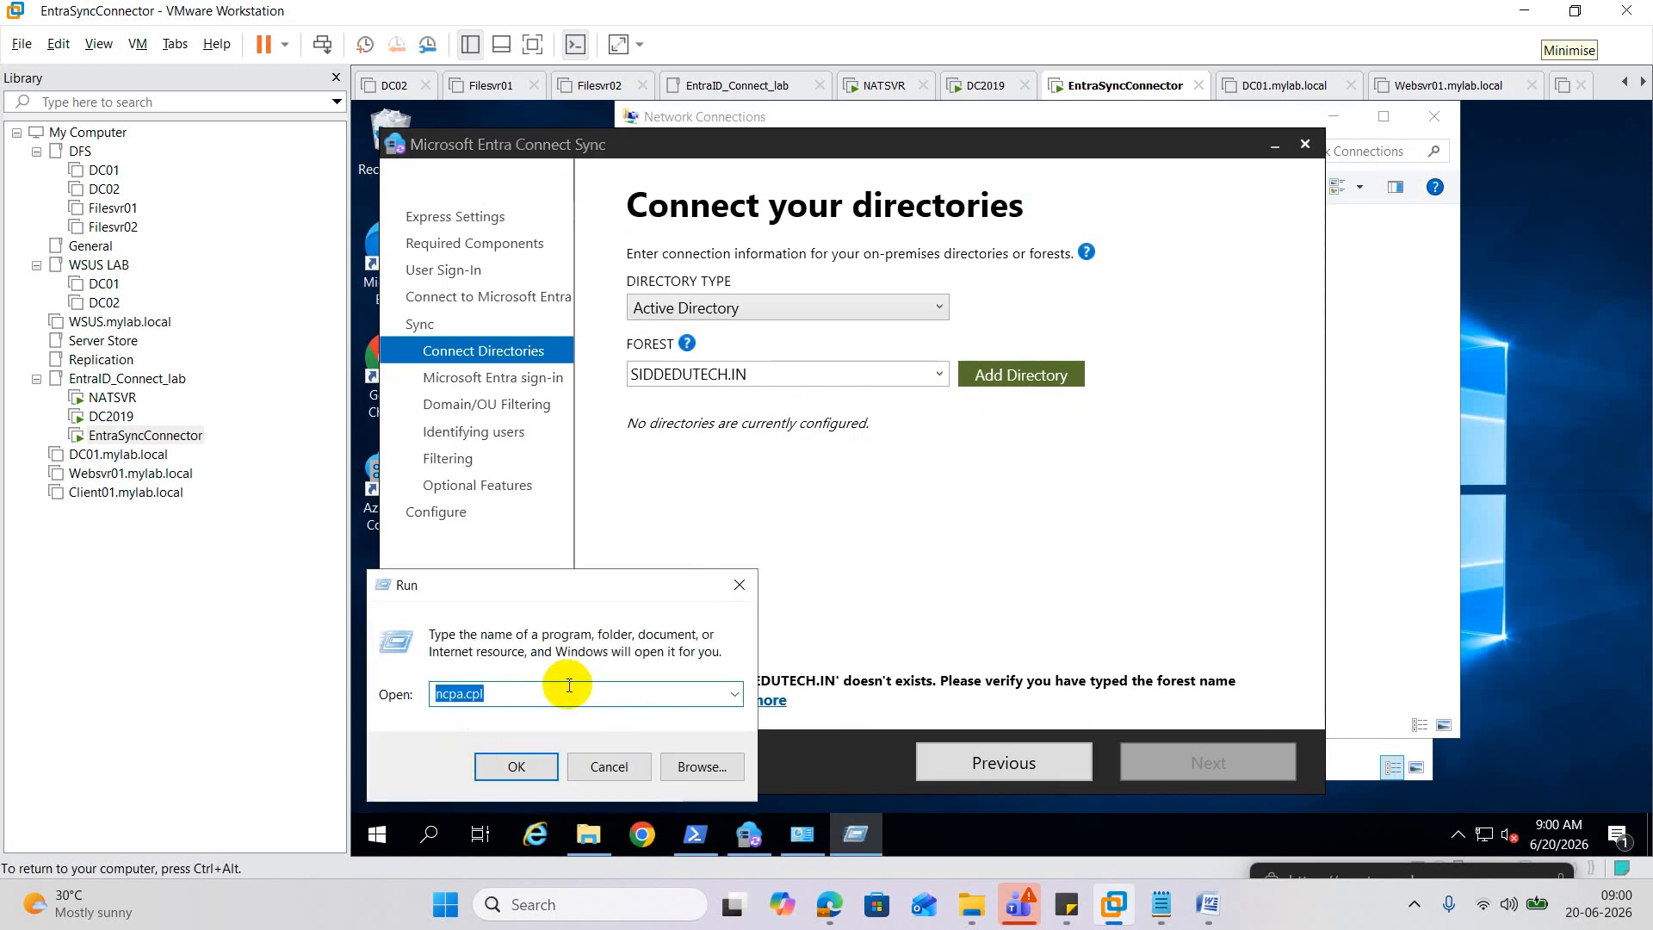
{"action": "type", "text": "cmd"}
{"action": "key", "text": "Return"}
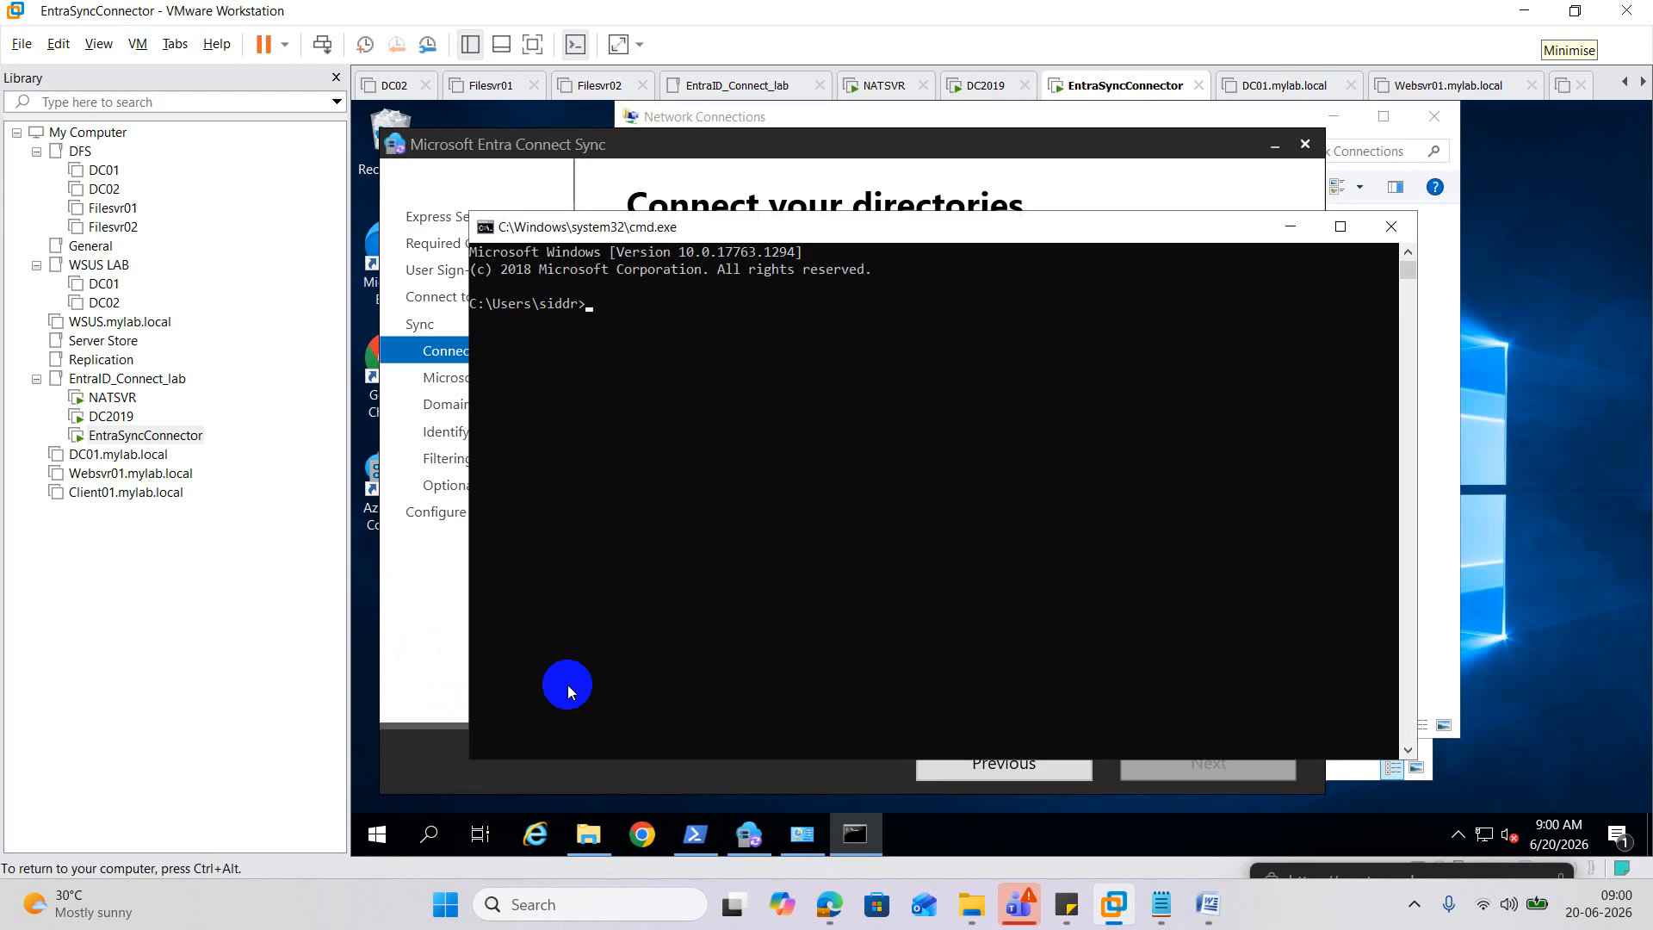
{"action": "type", "text": "powershell"}
{"action": "key", "text": "Return"}
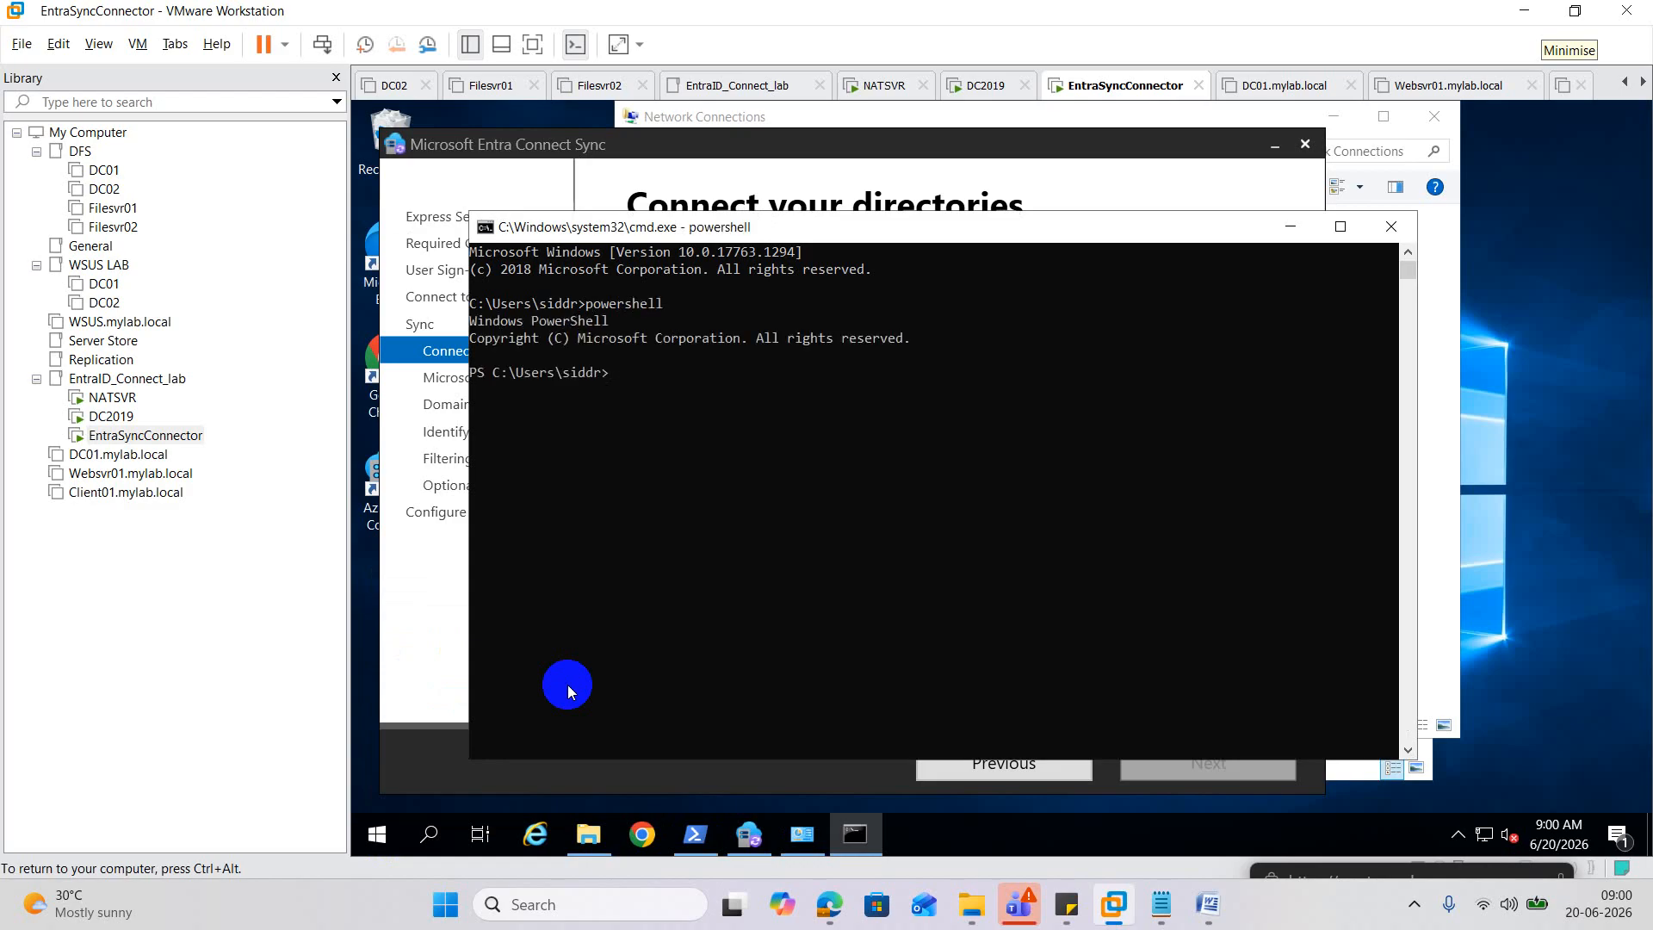
Begin a TNC -ComputerName connectivity command, then switch to the DC2019 VM.
{"action": "type", "text": "tnc"}
{"action": "key", "text": "Tab"}
{"action": "type", "text": "-com"}
{"action": "key", "text": "Tab"}
{"action": "key", "text": "Tab"}
{"action": "left_click", "coordinate": [134, 417]}
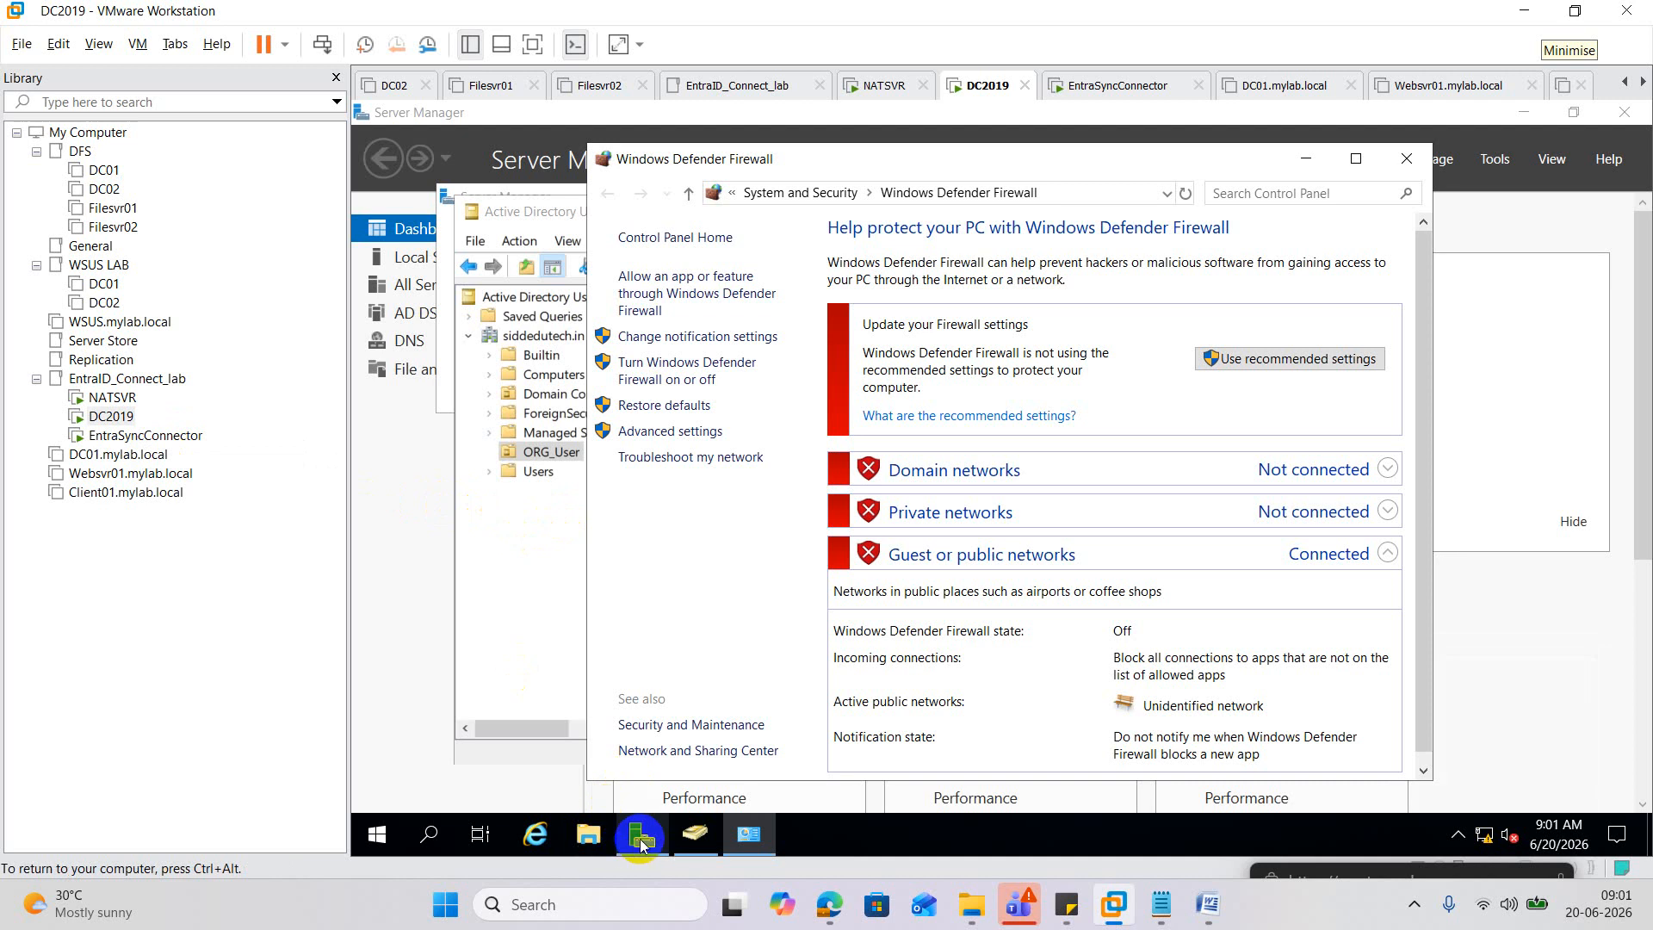
Run hostname in an admin command prompt on DC2019, then switch to EntraSyncConnector.
{"action": "right_click", "coordinate": [377, 833]}
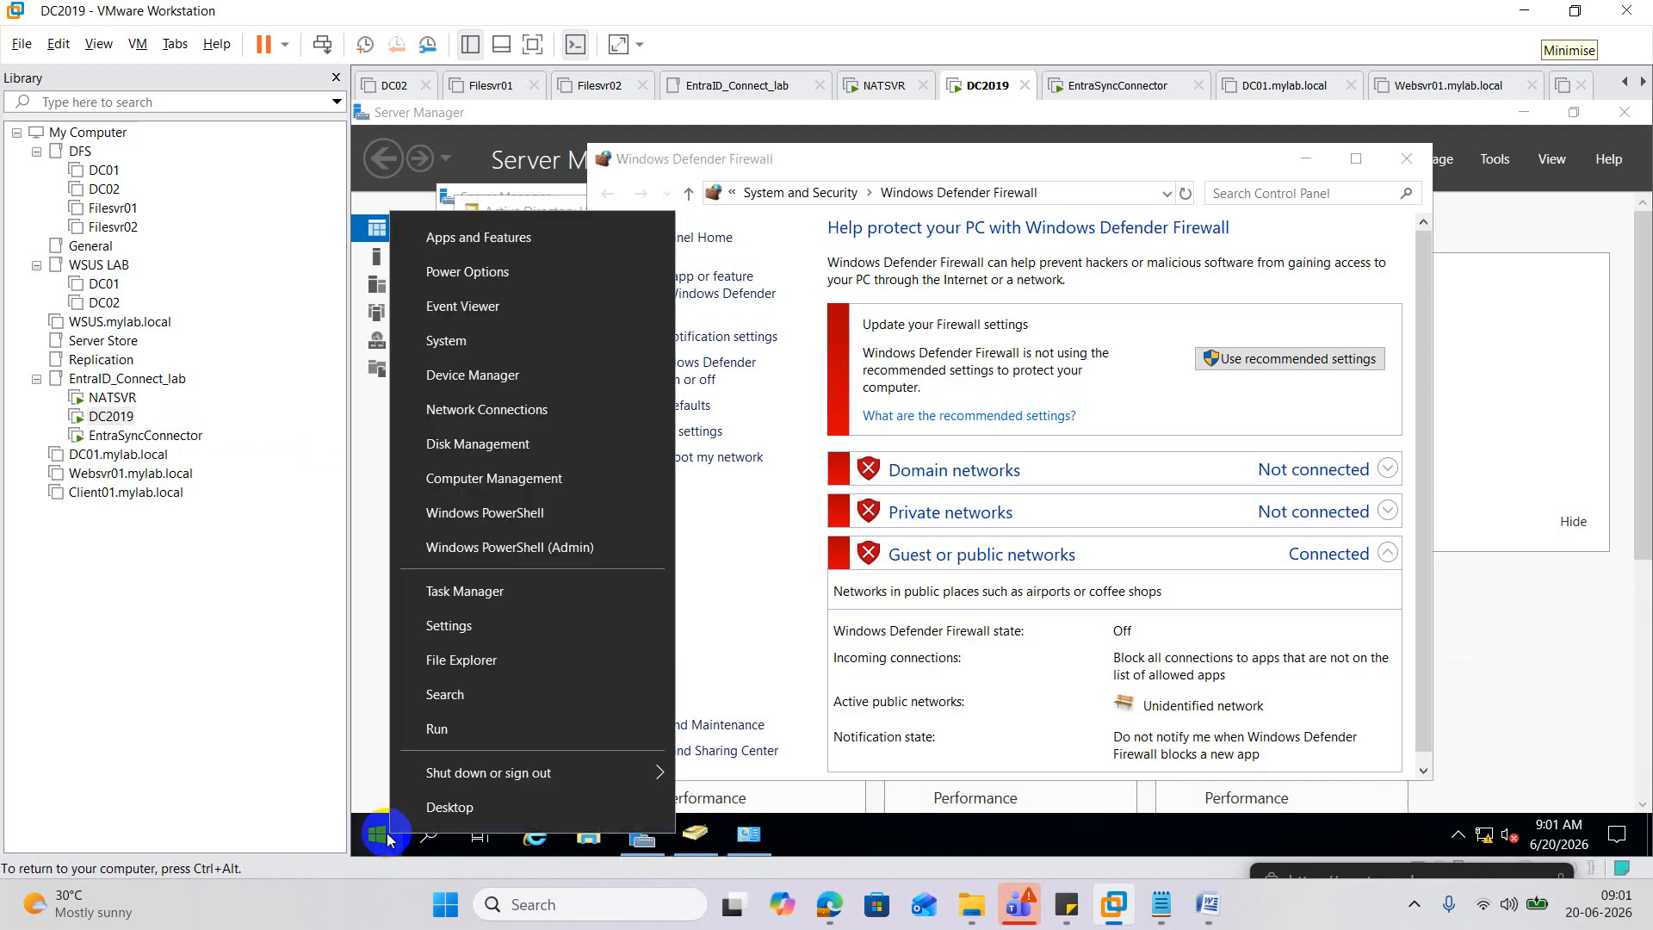
{"action": "left_click", "coordinate": [433, 746]}
{"action": "type", "text": "cmd"}
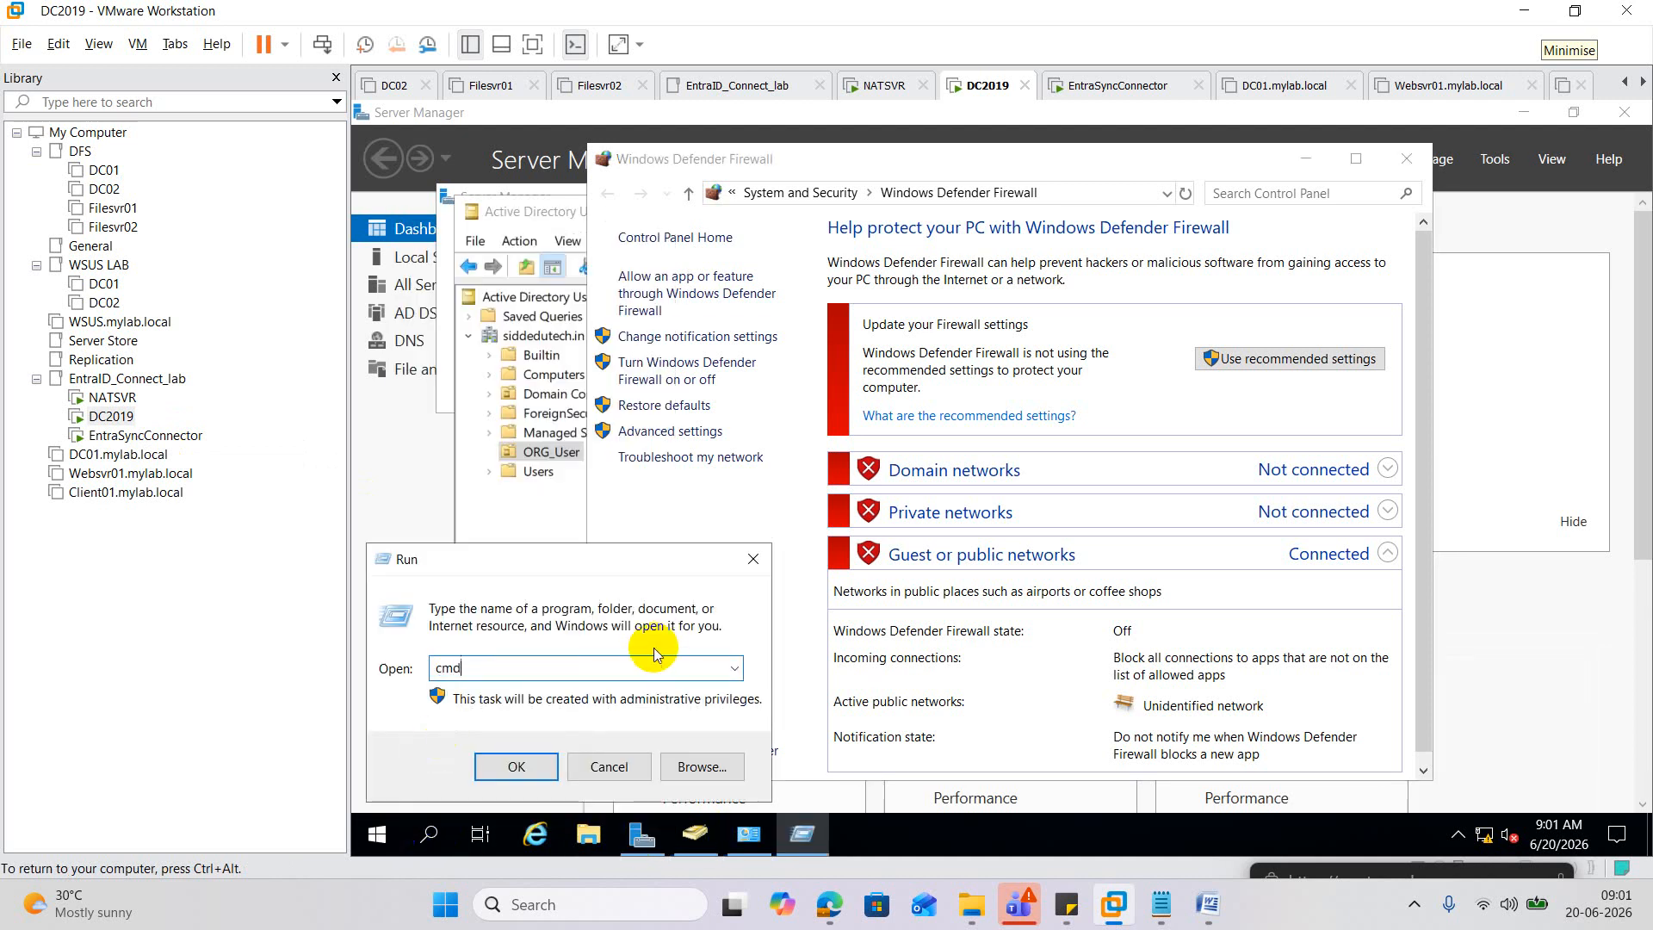
{"action": "key", "text": "Return"}
{"action": "type", "text": "hostname"}
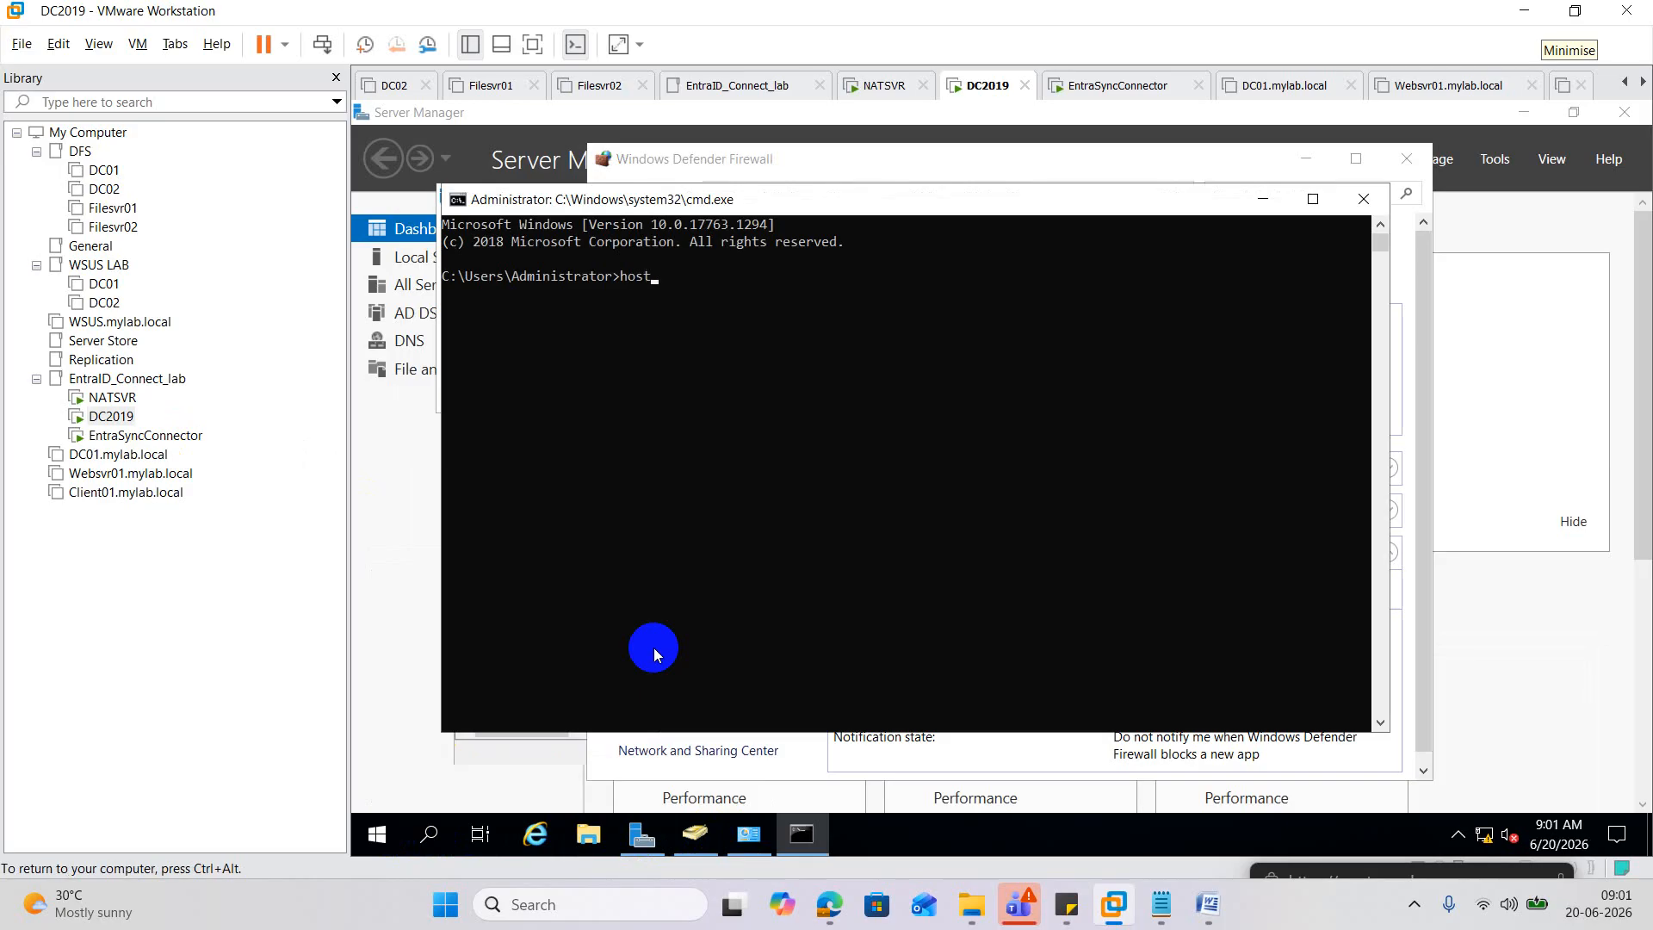
{"action": "key", "text": "Return"}
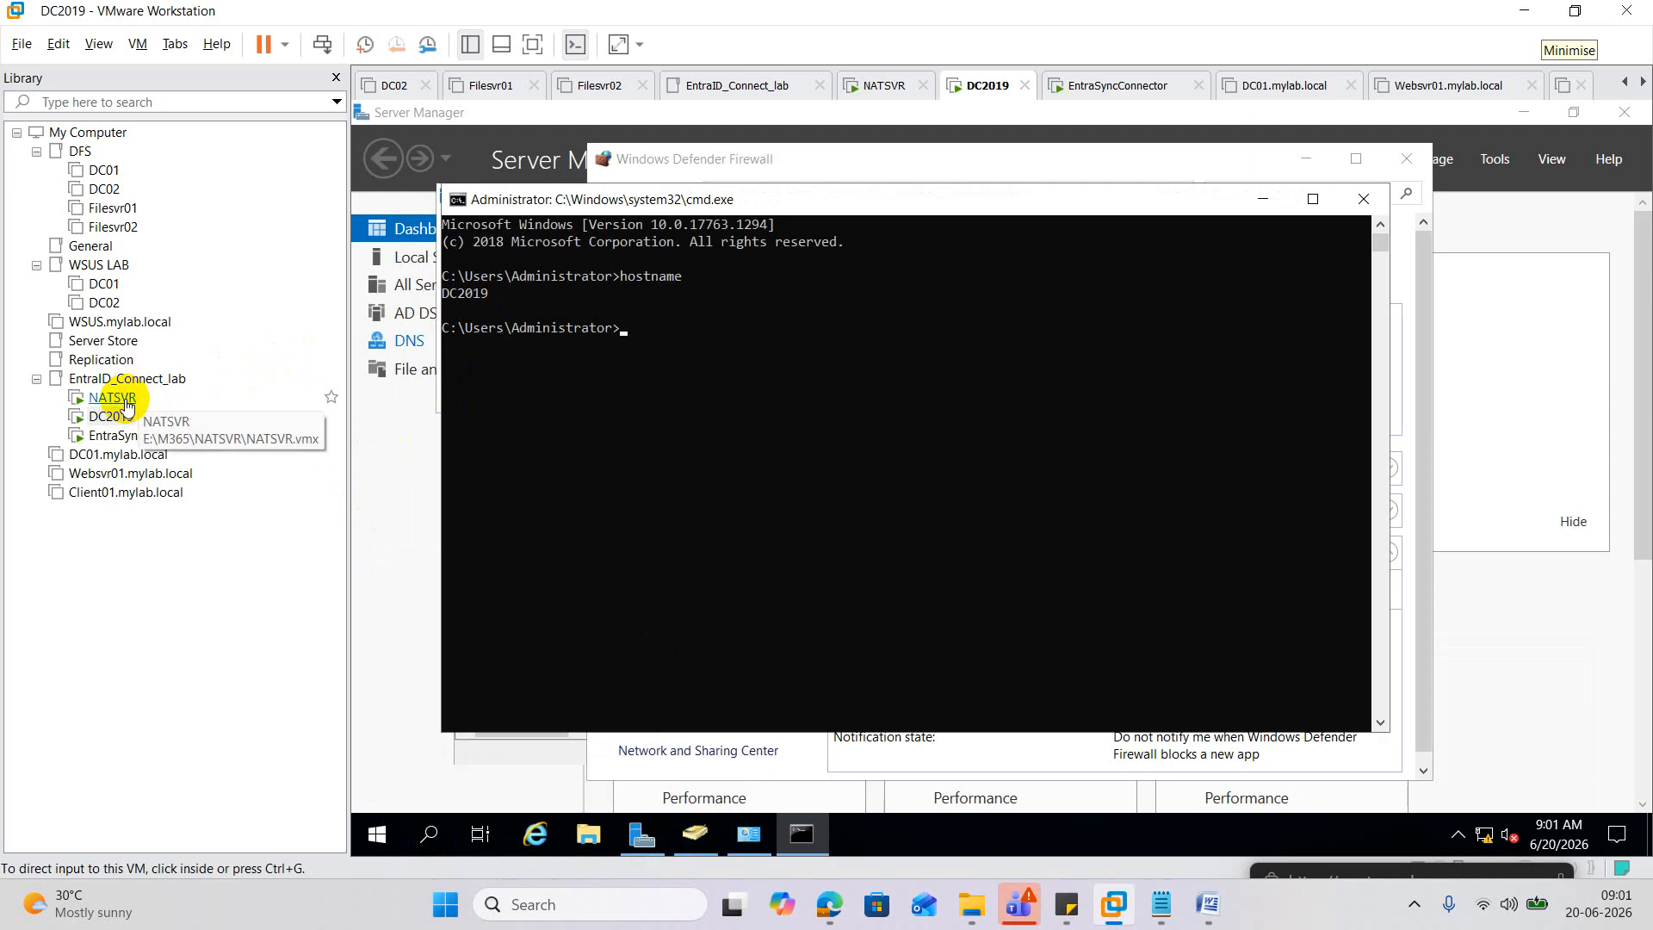
{"action": "left_click", "coordinate": [127, 435]}
Run TNC -ComputerName DC2019 -Port 389 on EntraSyncConnector, then switch to DC2019.
{"action": "left_click", "coordinate": [770, 391]}
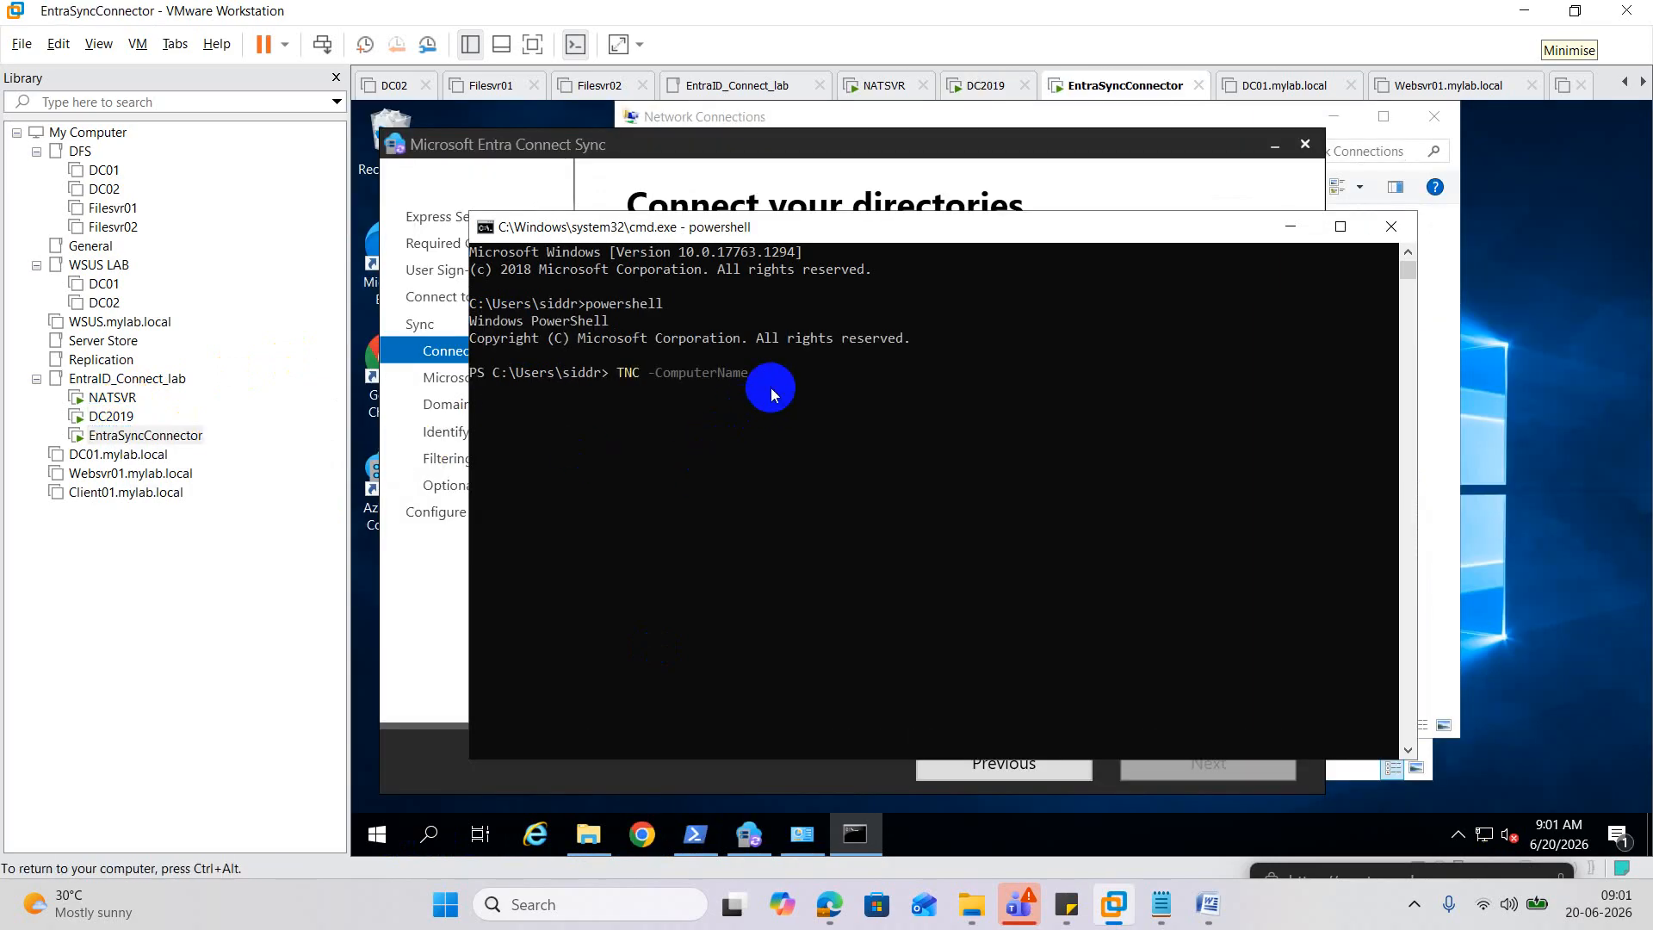
{"action": "type", "text": "DC2019"}
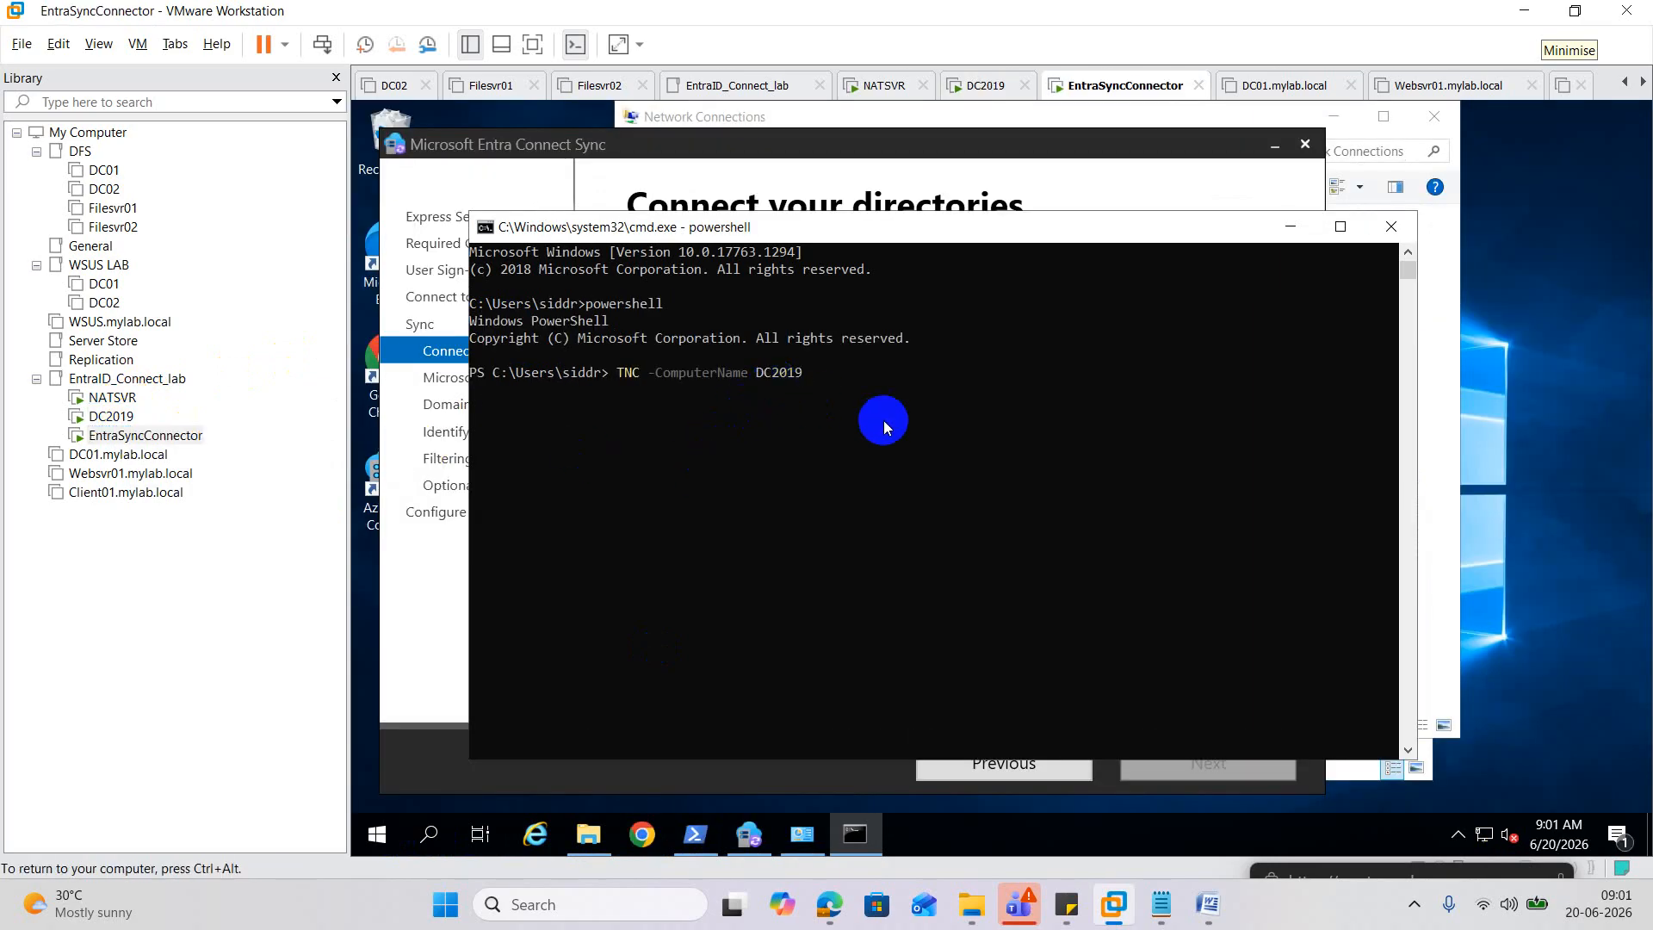
{"action": "type", "text": " -Port1"}
{"action": "type", "text": "89"}
{"action": "key", "text": "Return"}
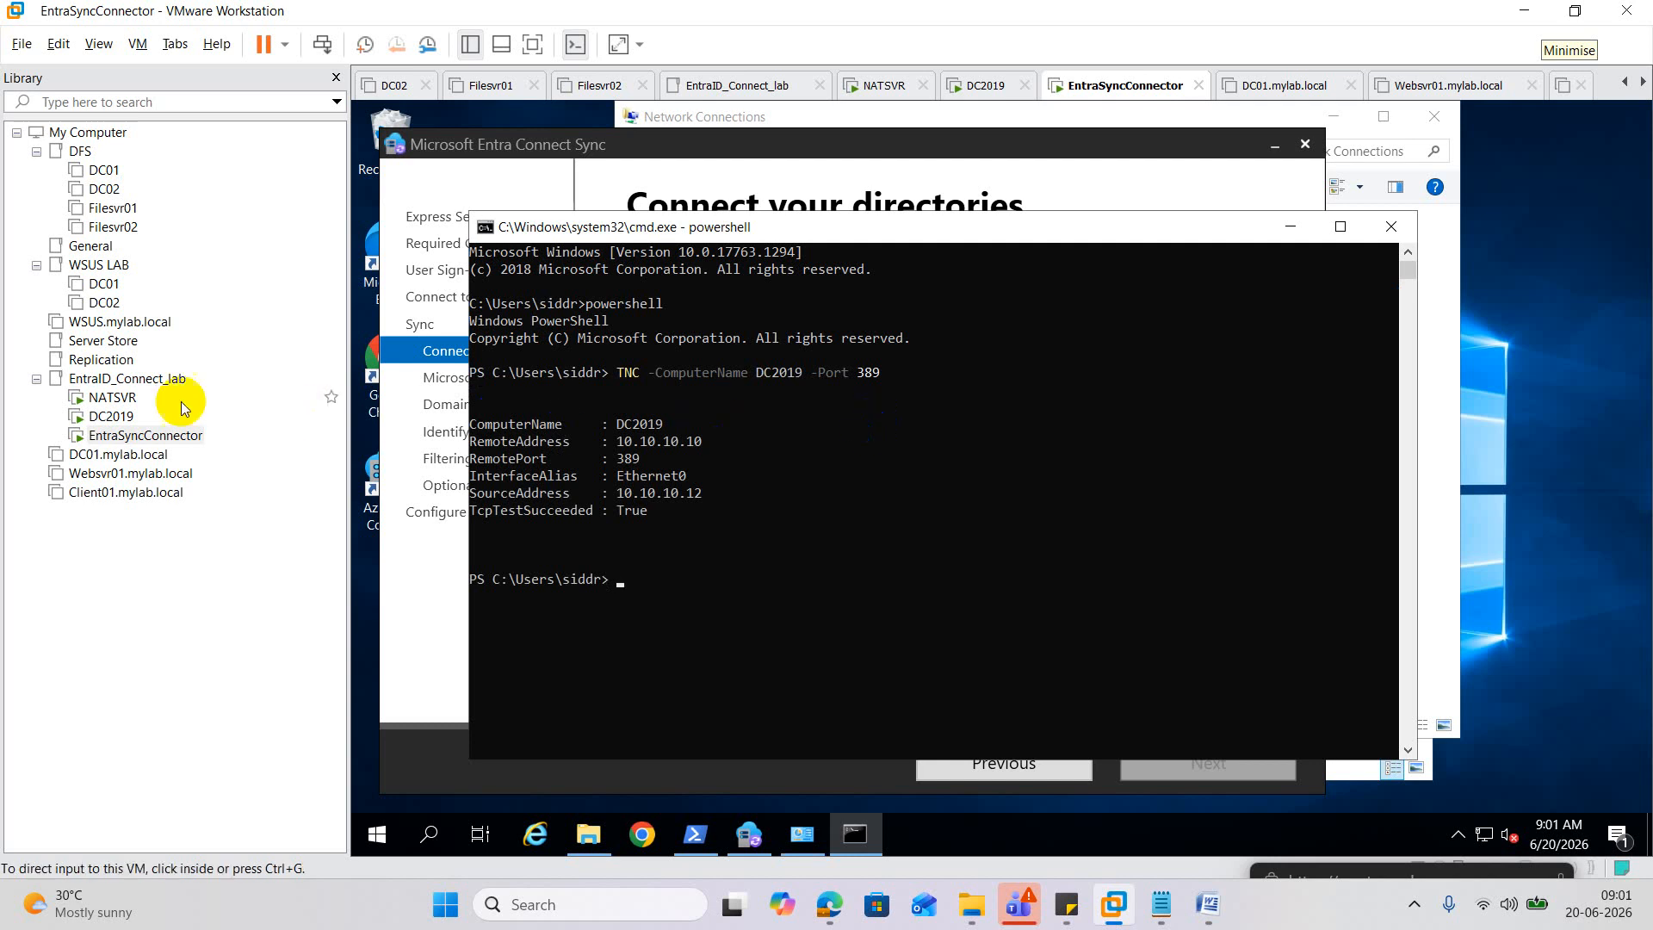
{"action": "left_click", "coordinate": [112, 416]}
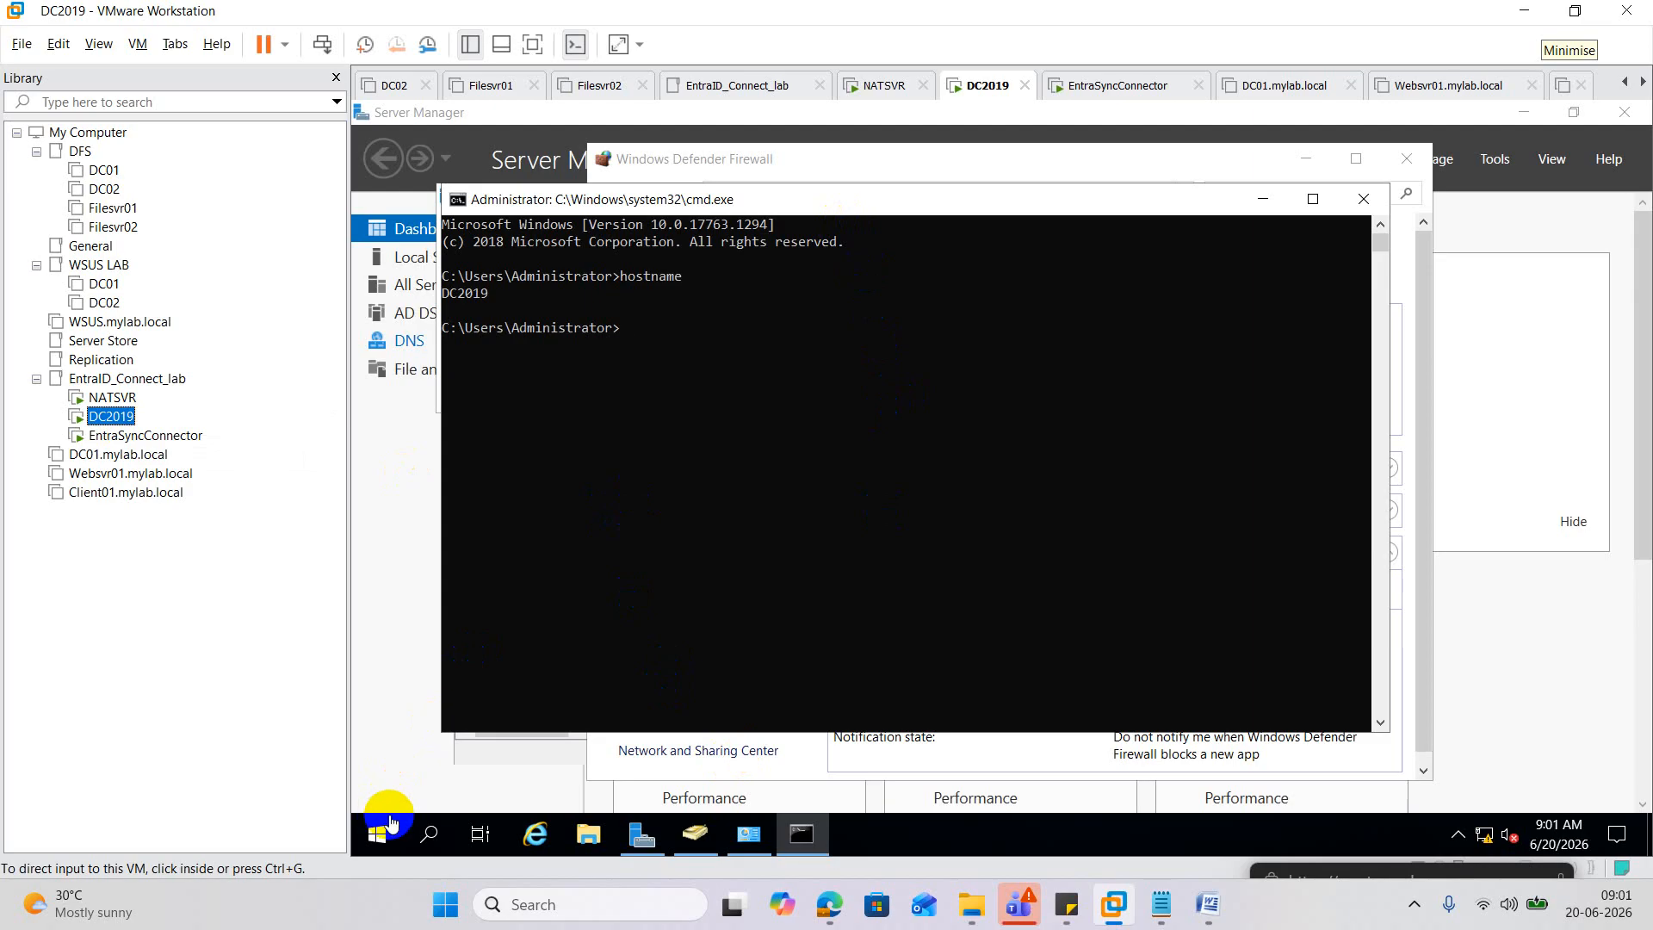
Open ncpa.cpl on DC2019, then disable and re-enable the Ethernet0 adapter.
{"action": "left_click", "coordinate": [673, 467]}
{"action": "type", "text": "ncp"}
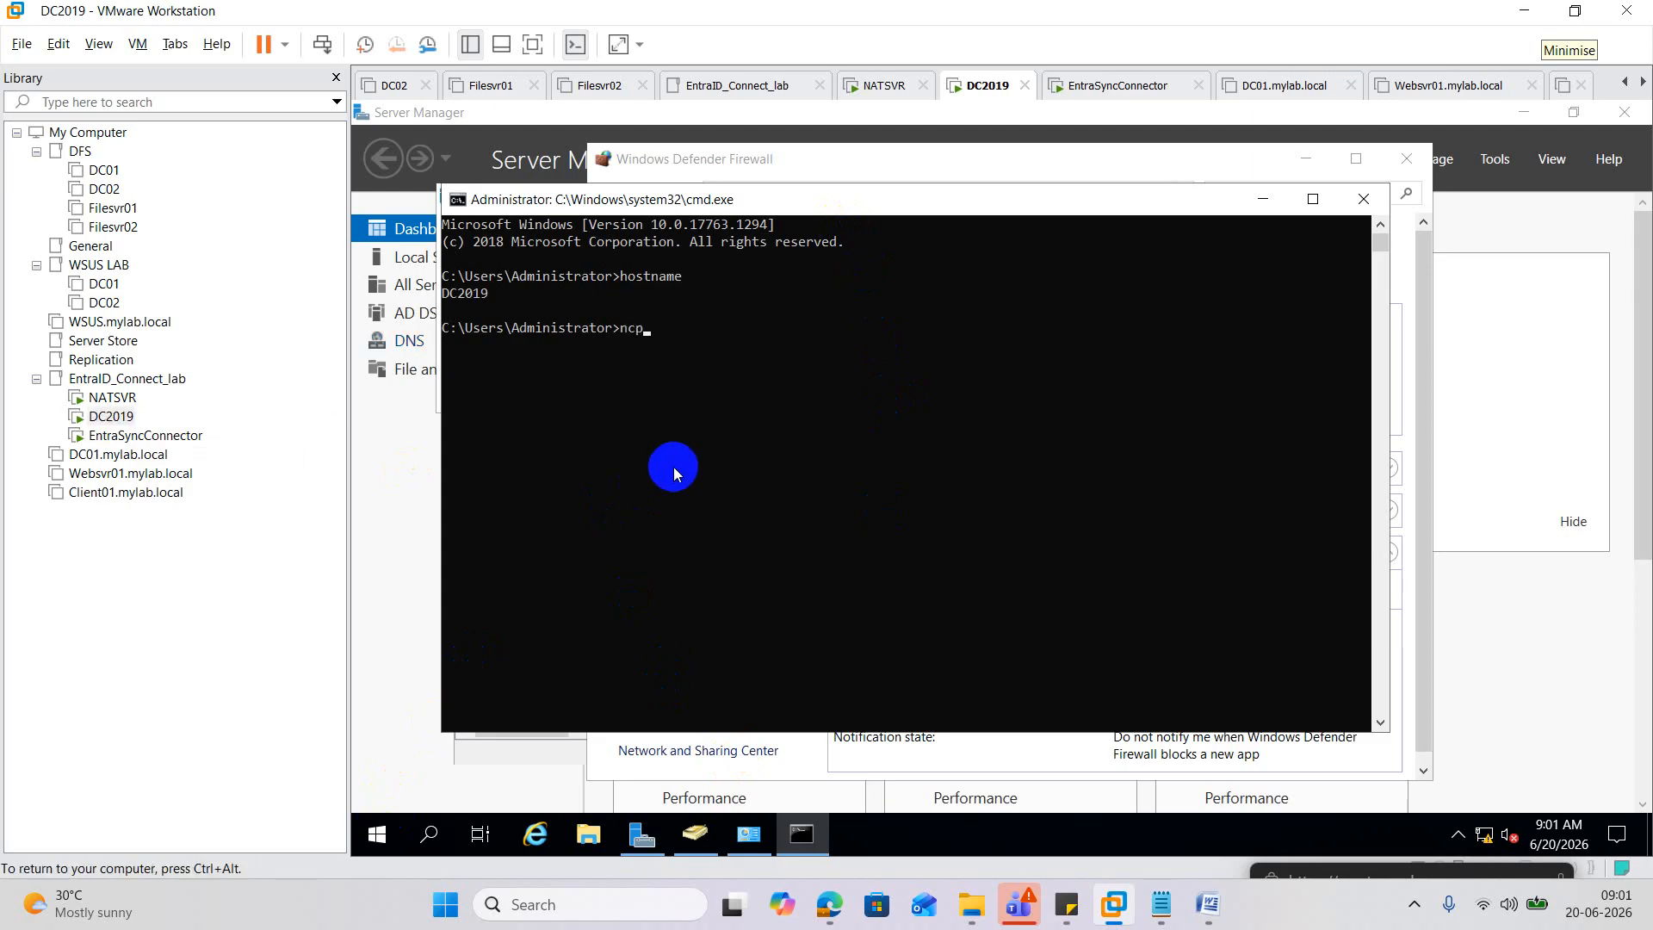
{"action": "type", "text": "a.cpl"}
{"action": "key", "text": "Return"}
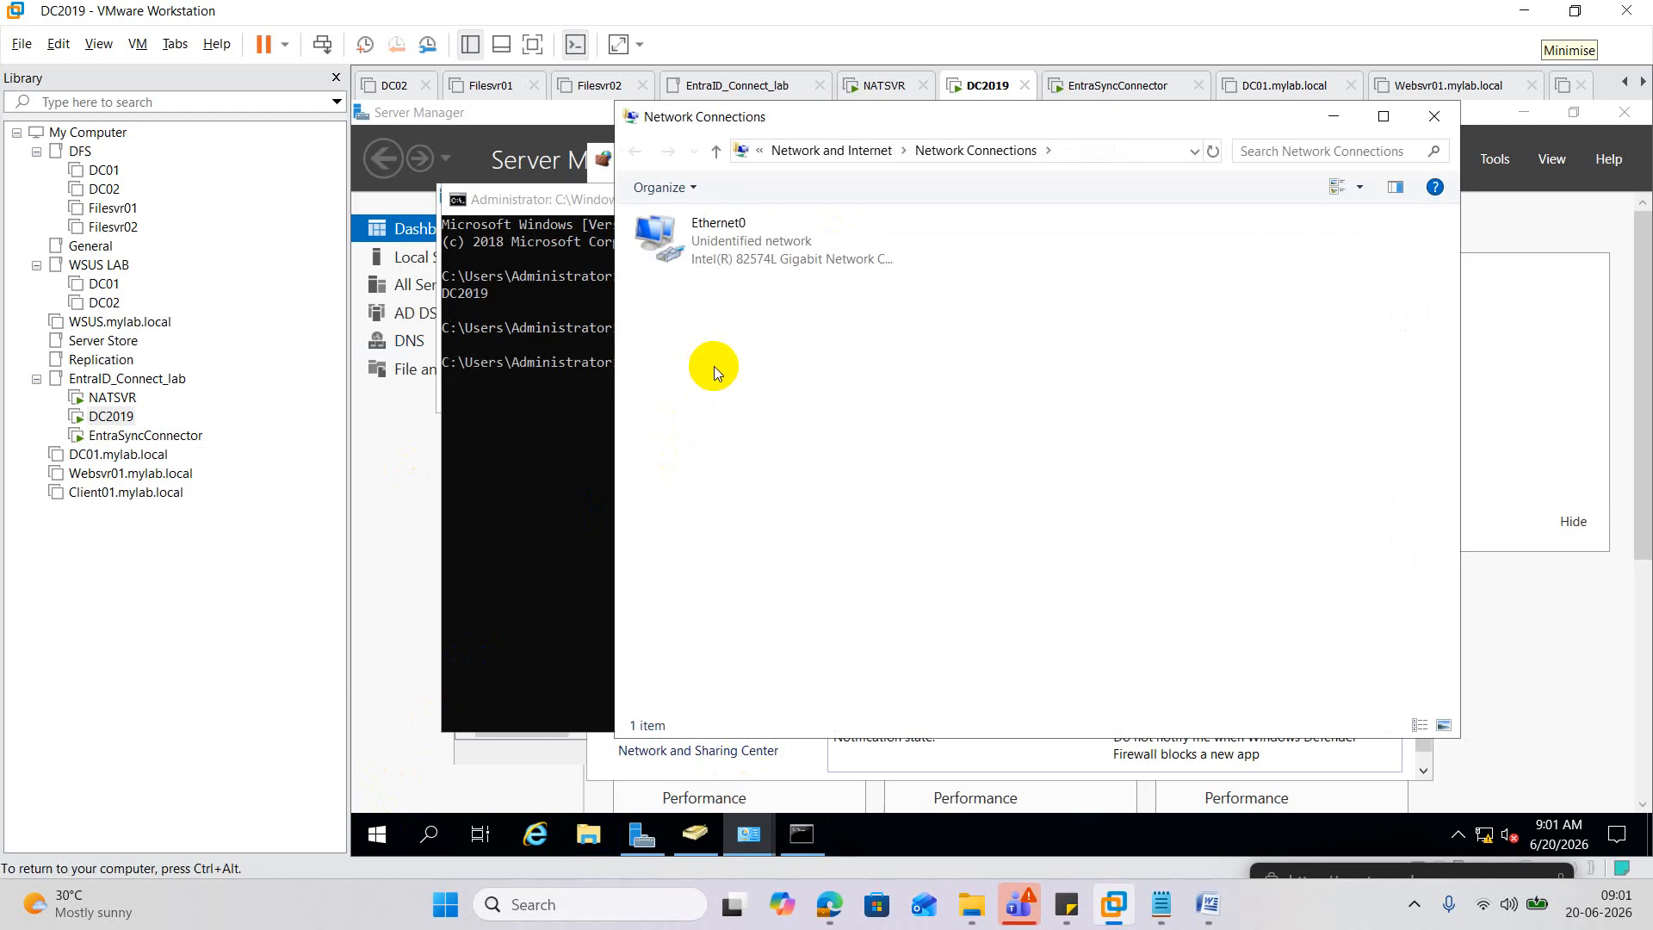
{"action": "right_click", "coordinate": [724, 246]}
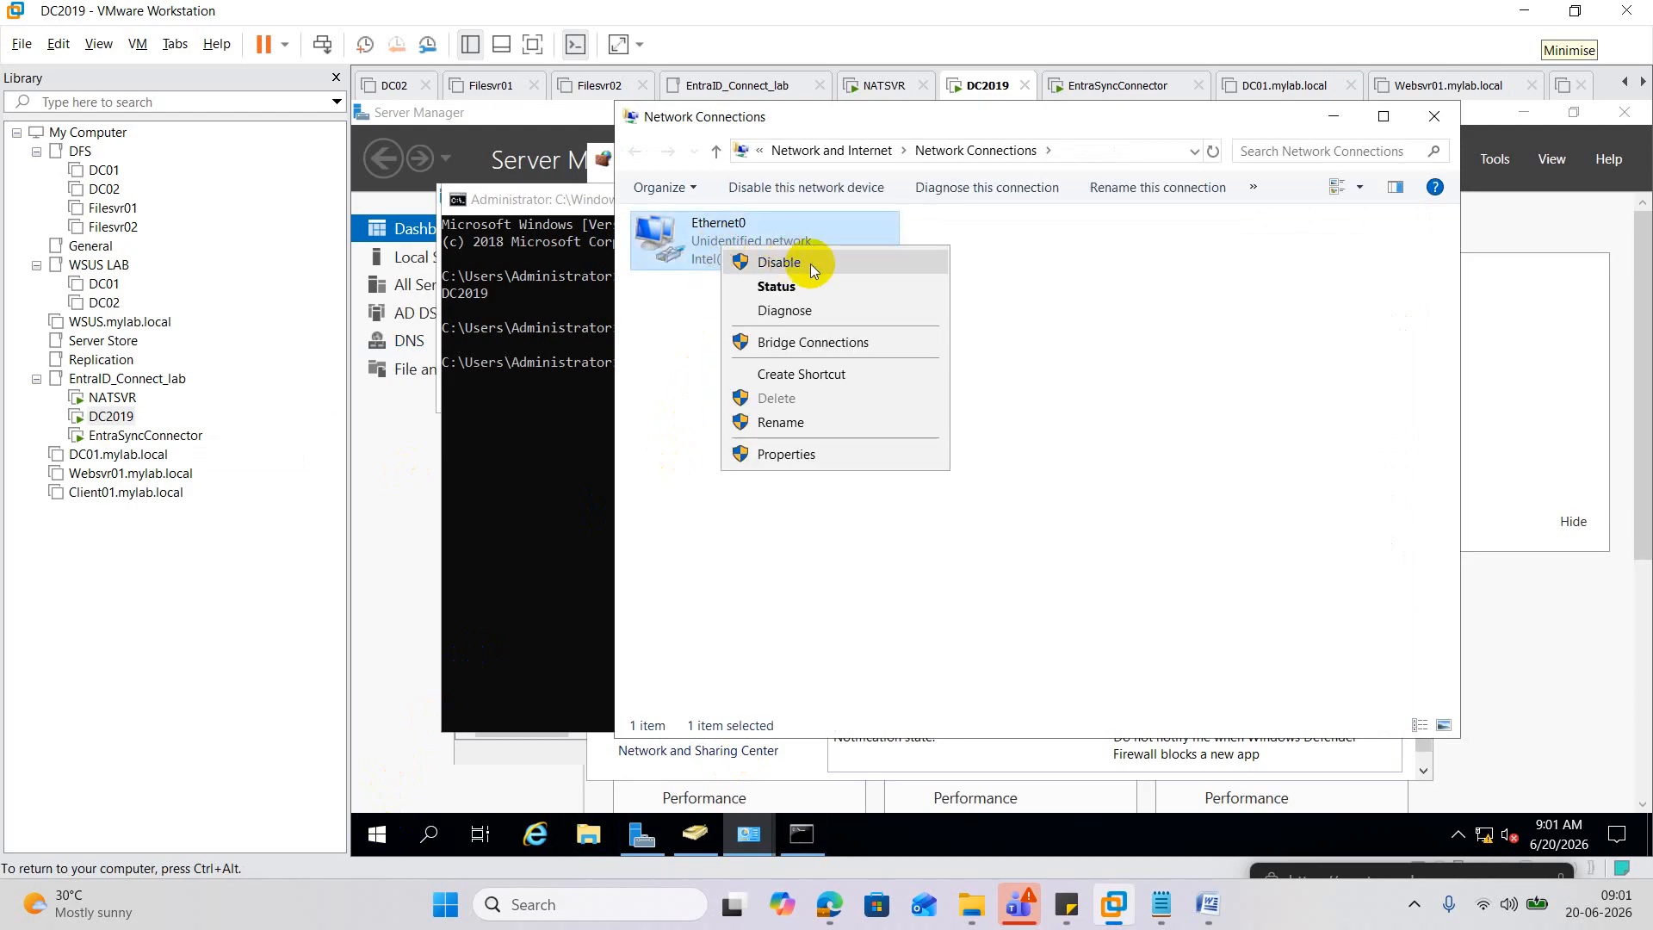
{"action": "left_click", "coordinate": [809, 264]}
{"action": "double_click", "coordinate": [720, 240]}
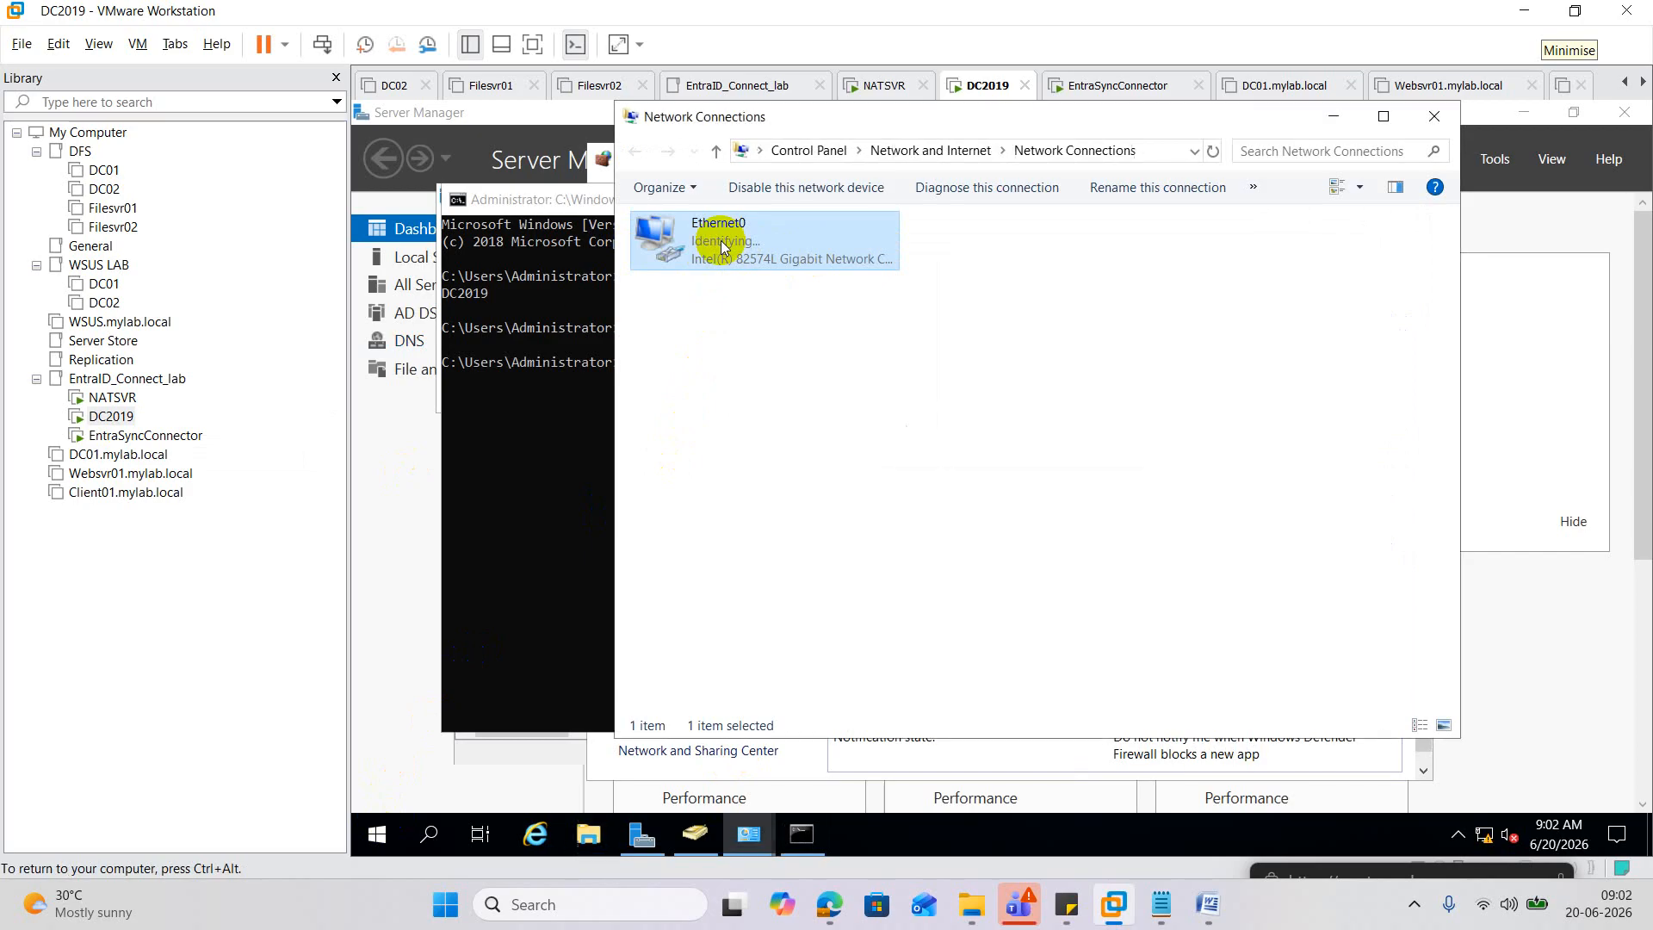
{"action": "left_click", "coordinate": [731, 322]}
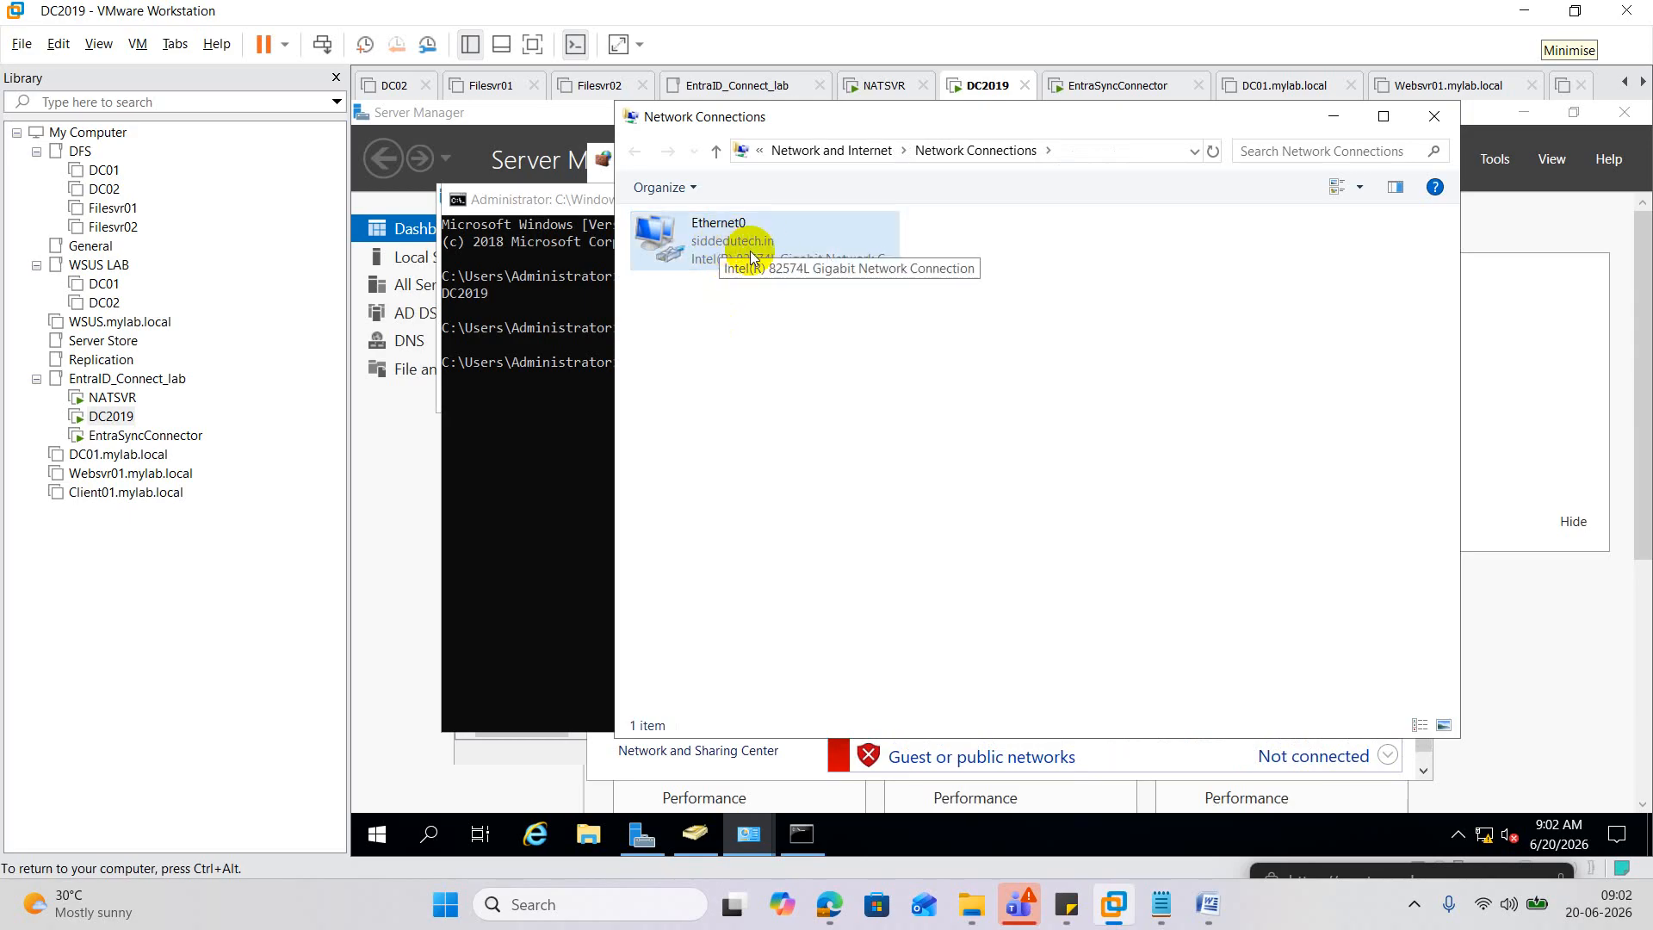
On EntraSyncConnector, add the SIDDEDUTECH.IN forest with the existing account password.
{"action": "left_click", "coordinate": [119, 436]}
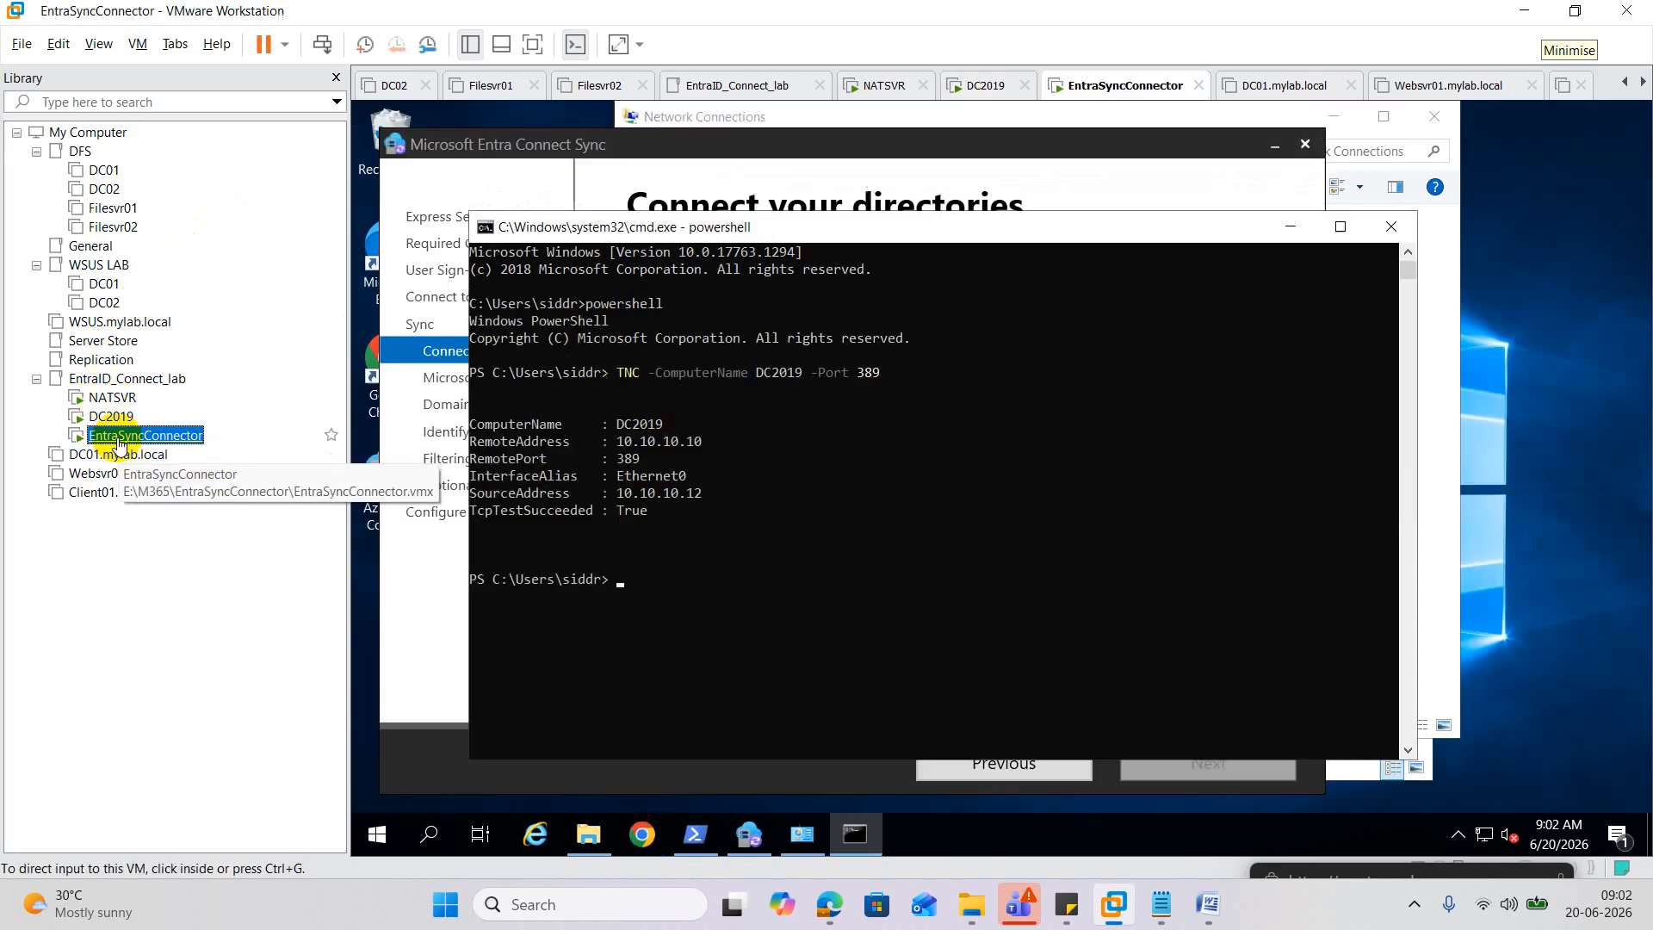
{"action": "left_click", "coordinate": [925, 536]}
{"action": "left_click", "coordinate": [1289, 241]}
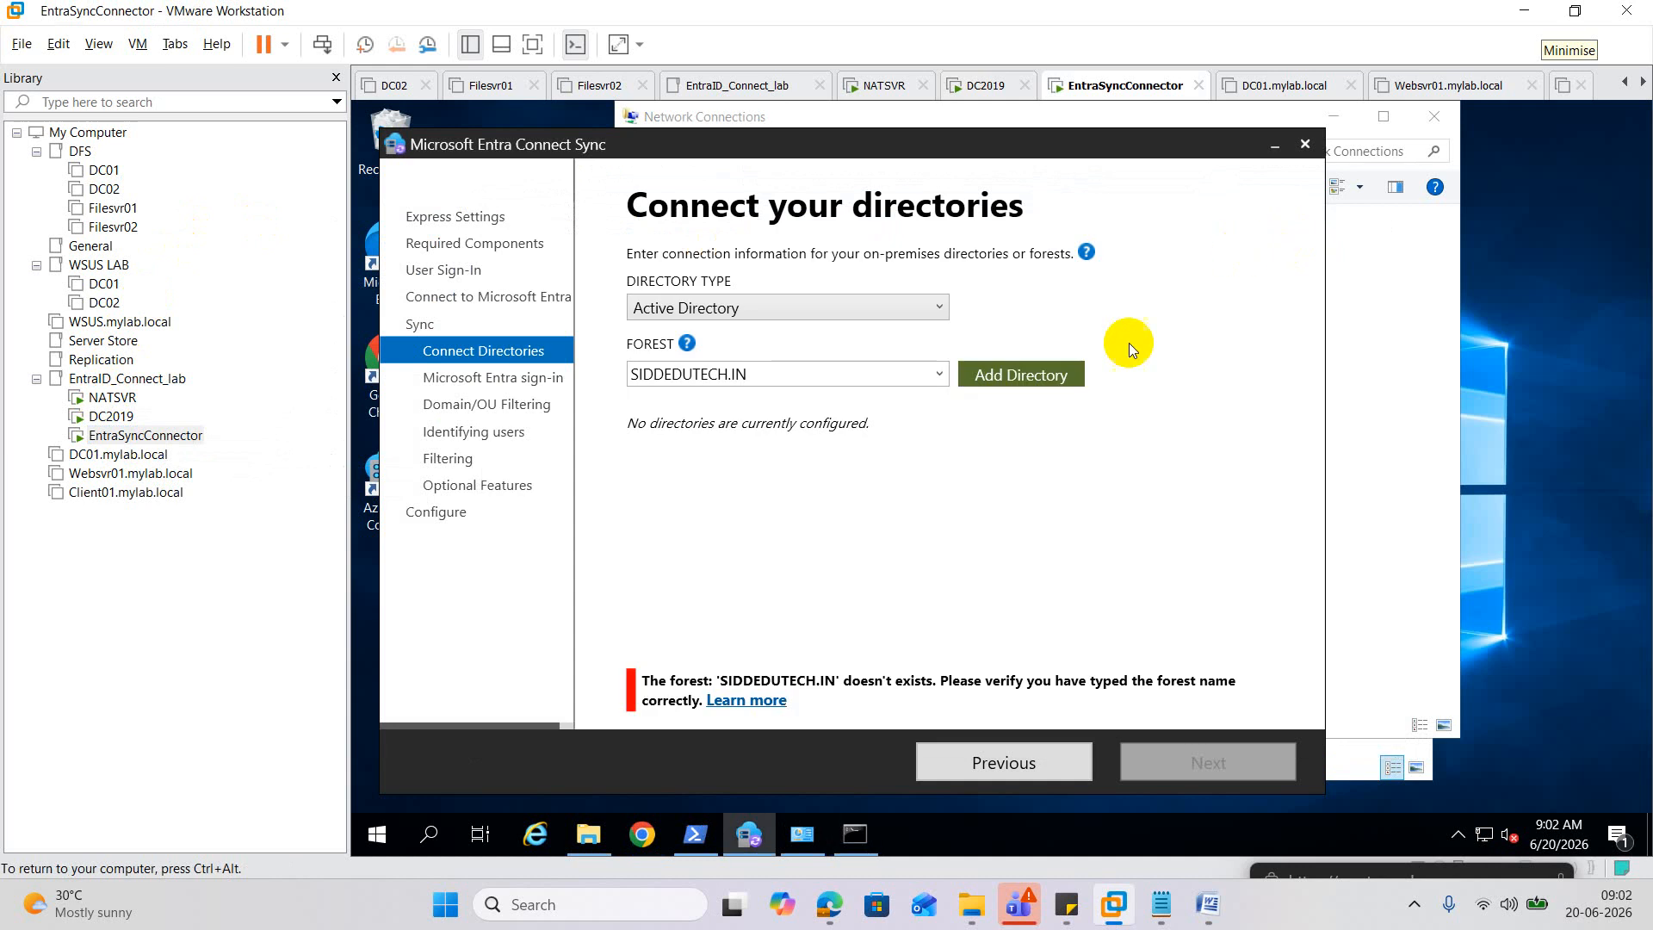
{"action": "left_click", "coordinate": [1012, 377]}
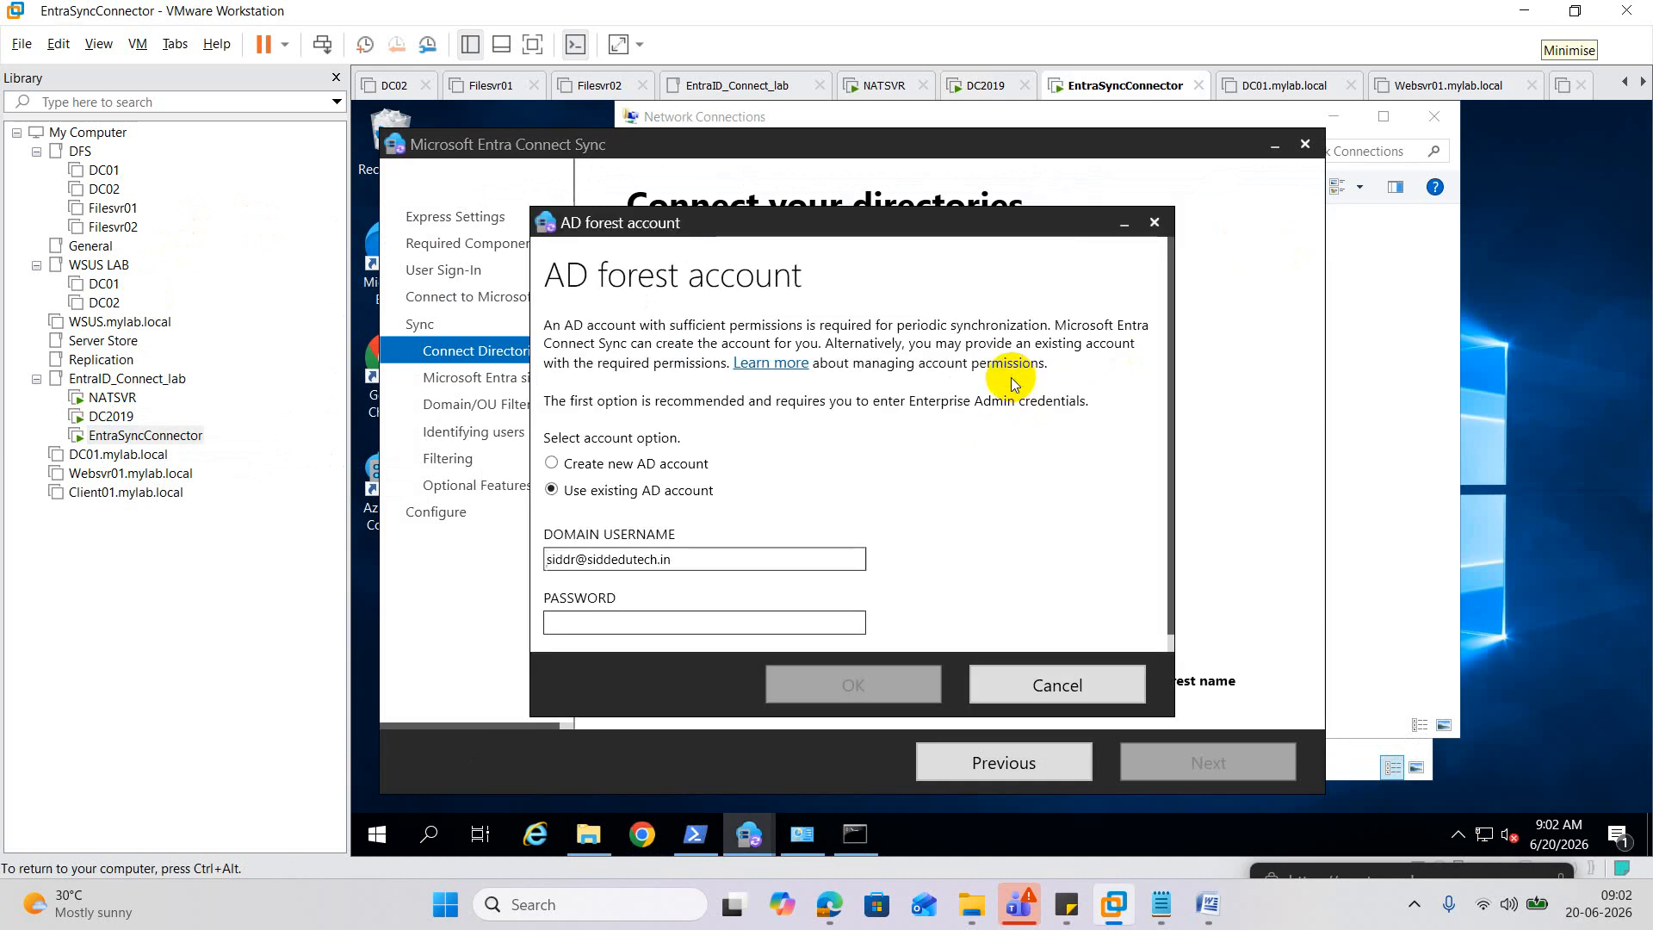
{"action": "left_click", "coordinate": [689, 626]}
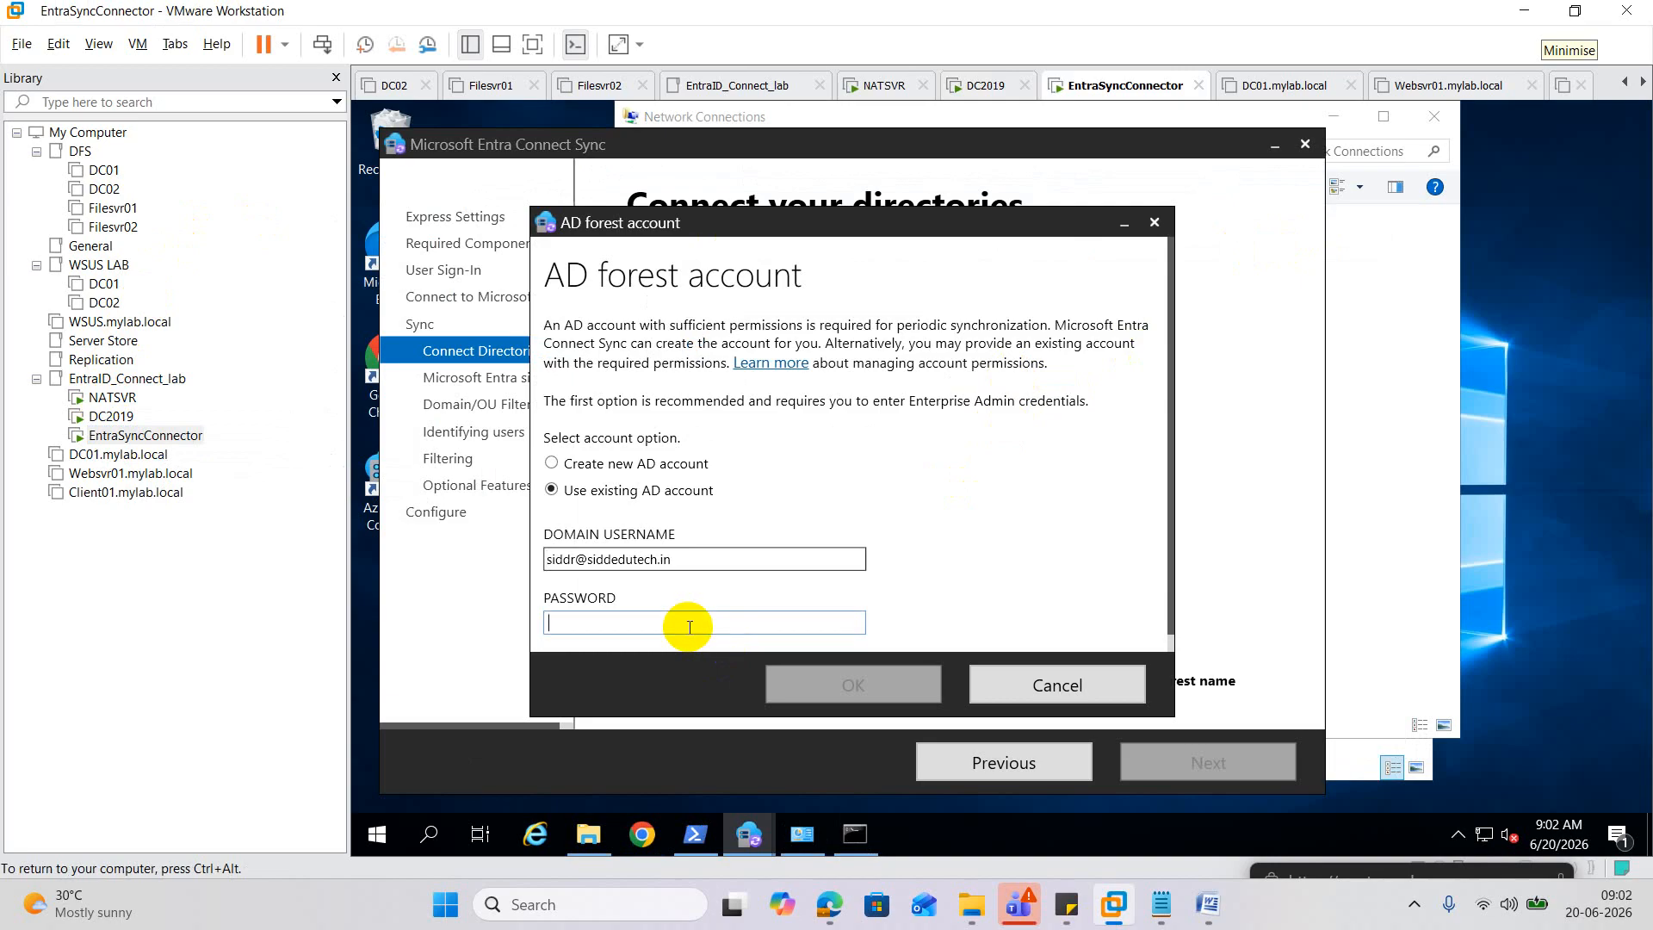
{"action": "type", "text": "******"}
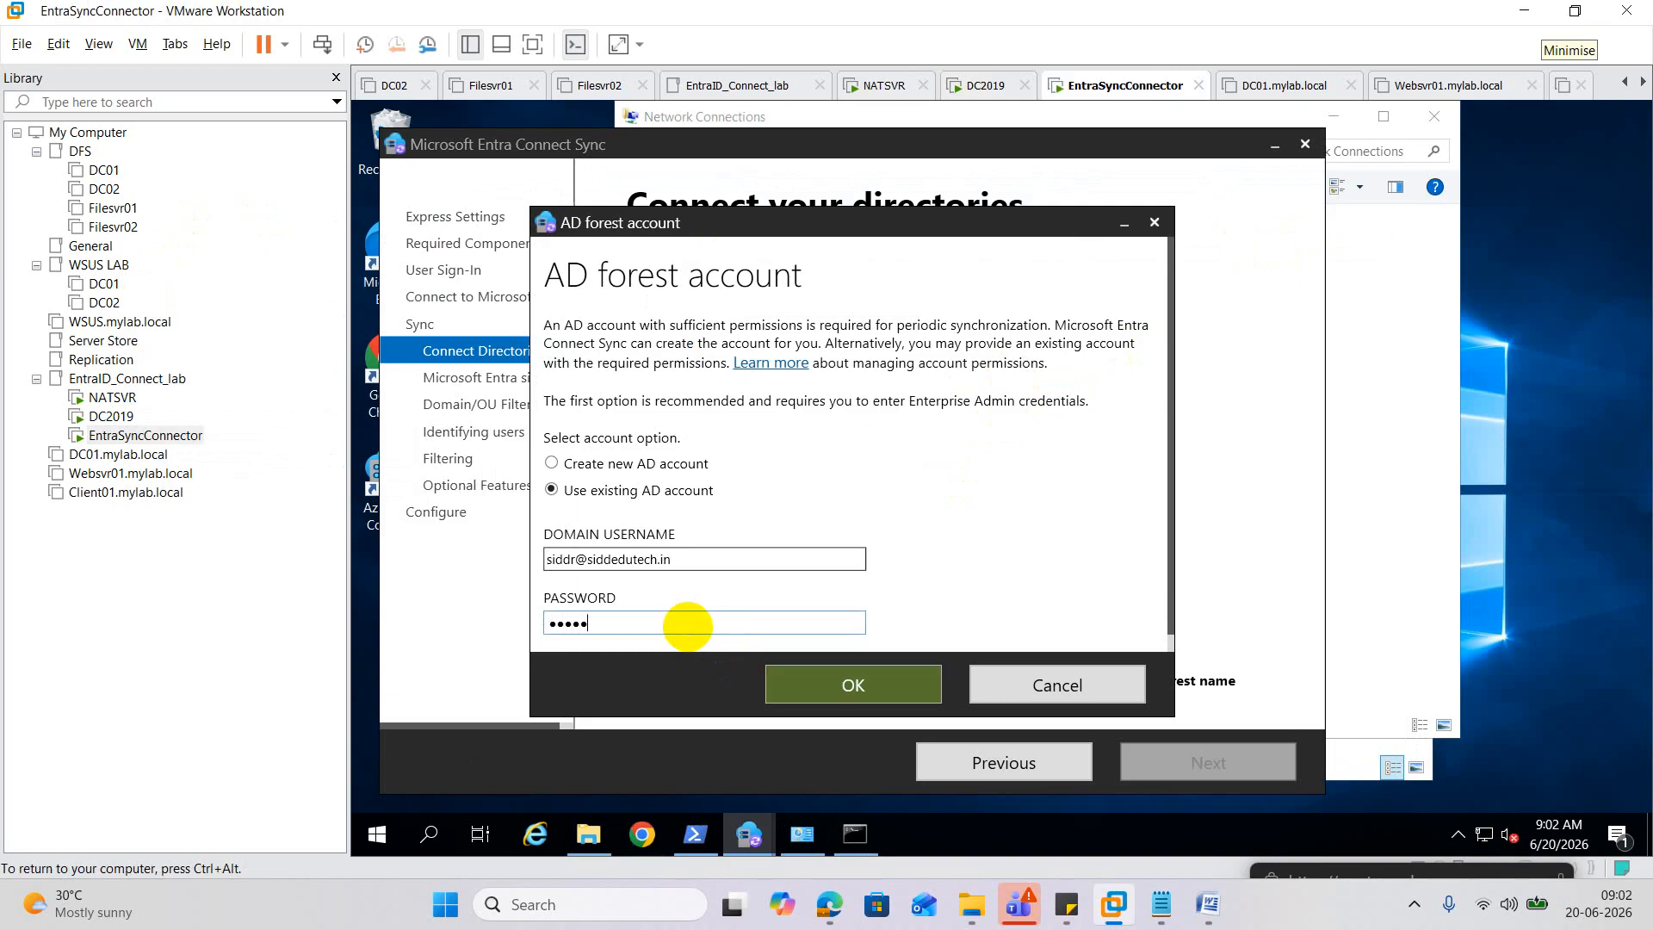
{"action": "type", "text": "******"}
{"action": "left_click", "coordinate": [851, 686]}
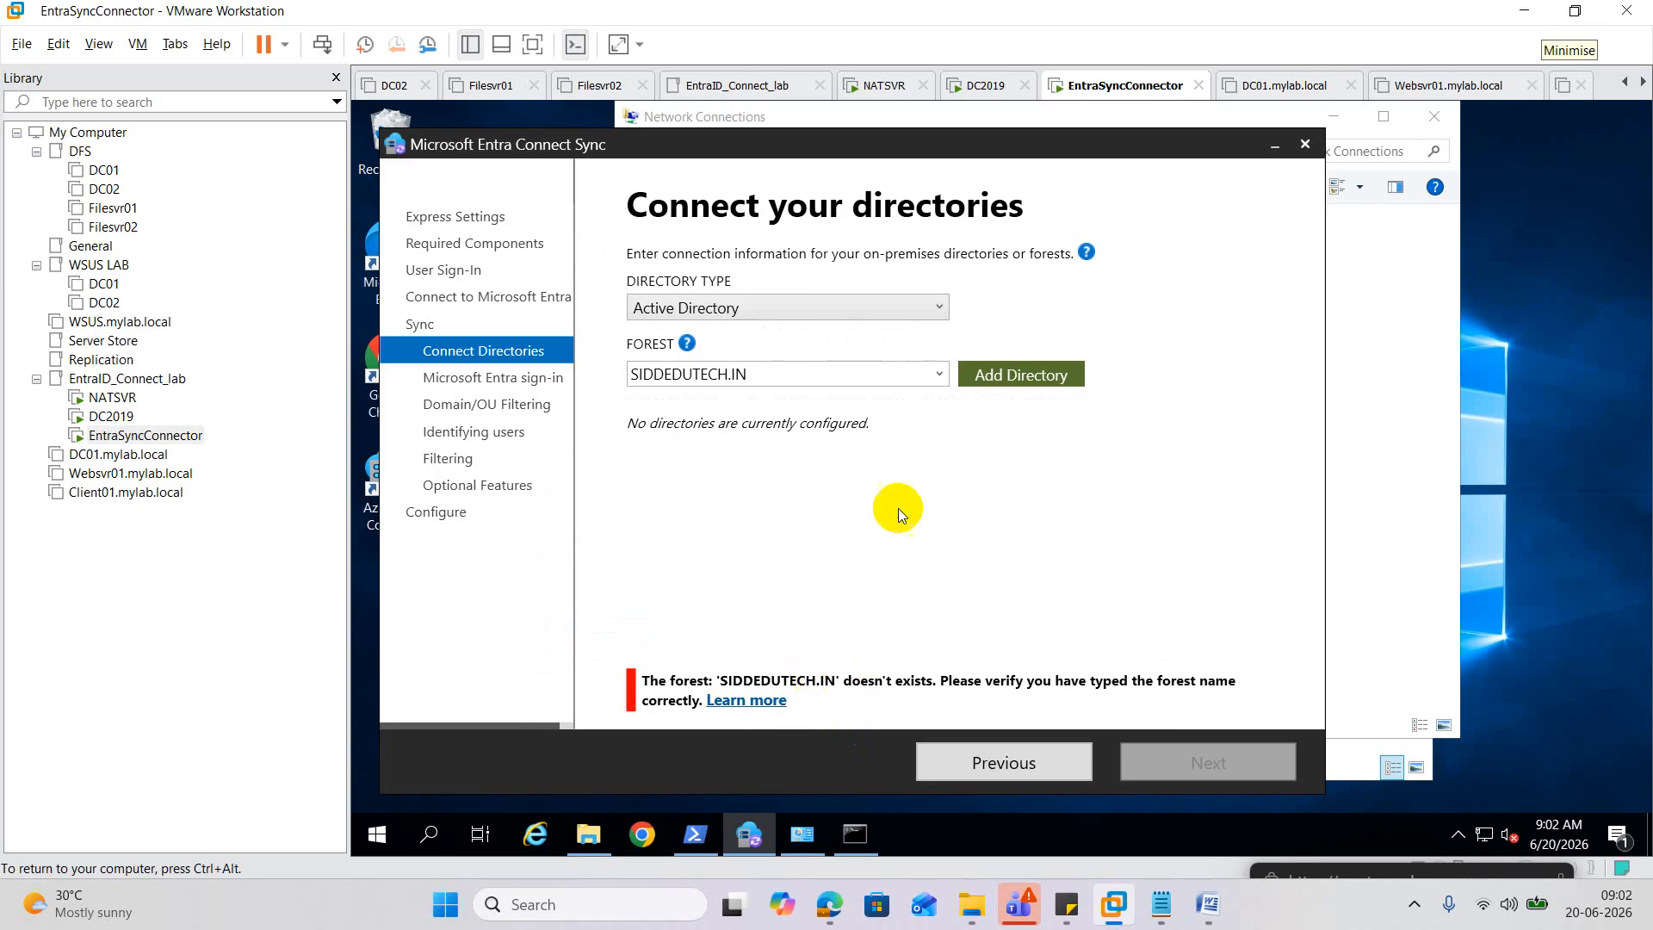
Retry adding the forest choosing Create new AD account with Enterprise Admin credentials.
{"action": "left_click", "coordinate": [1002, 373]}
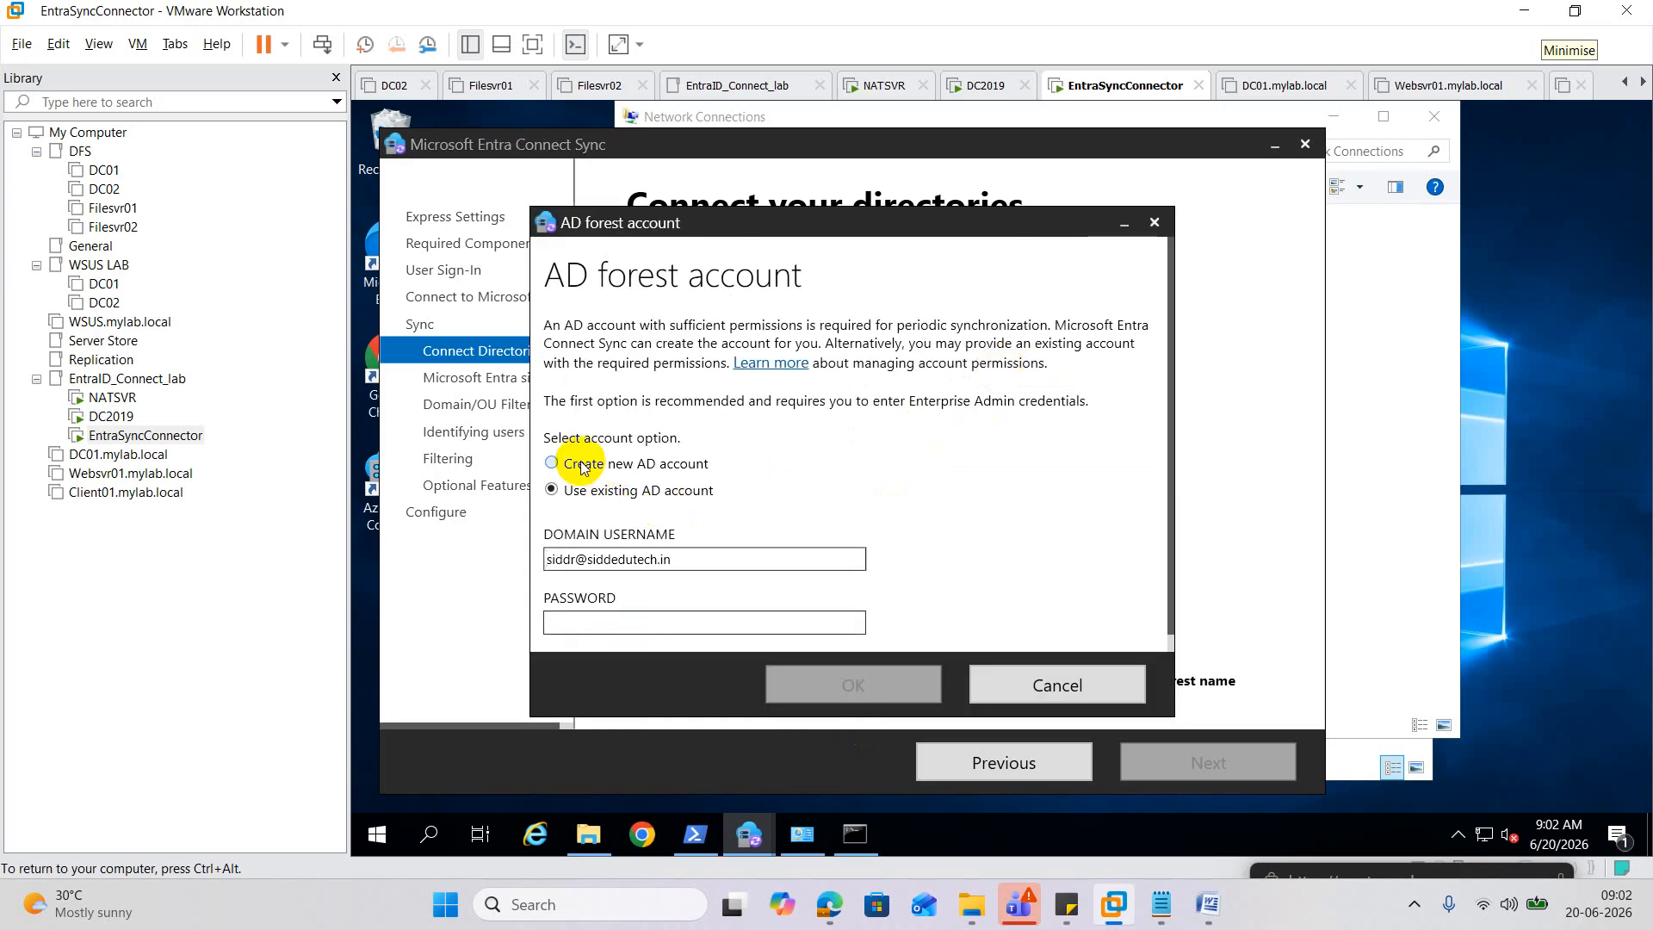
{"action": "left_click", "coordinate": [551, 463]}
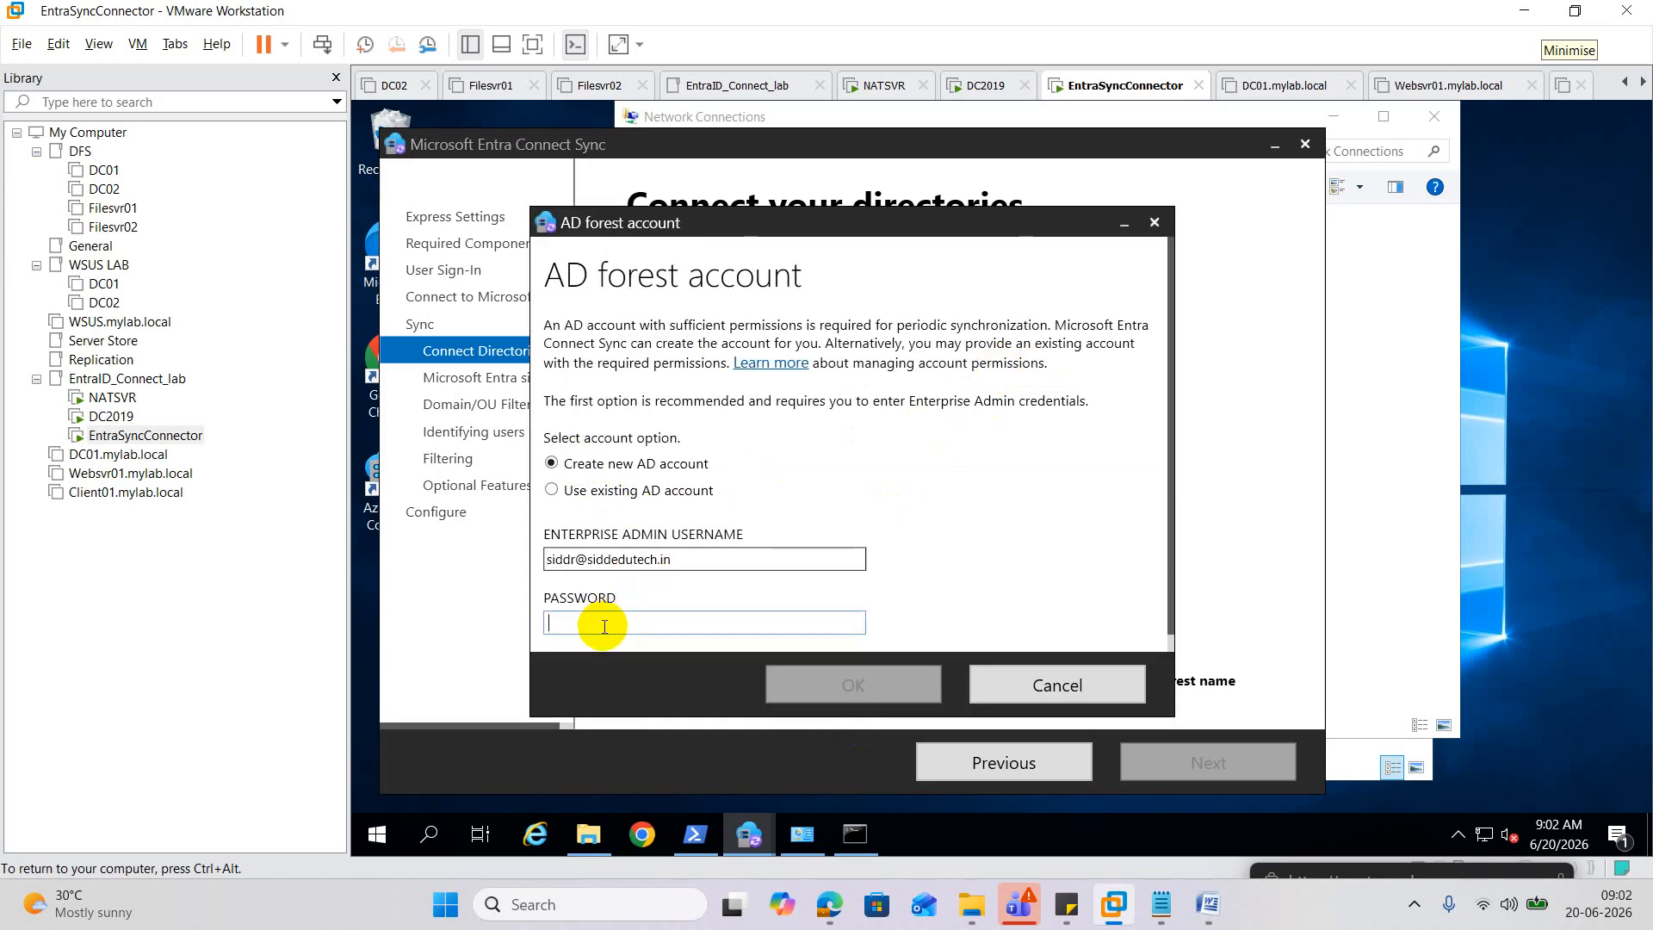
{"action": "left_click", "coordinate": [604, 626]}
{"action": "type", "text": "•••••••"}
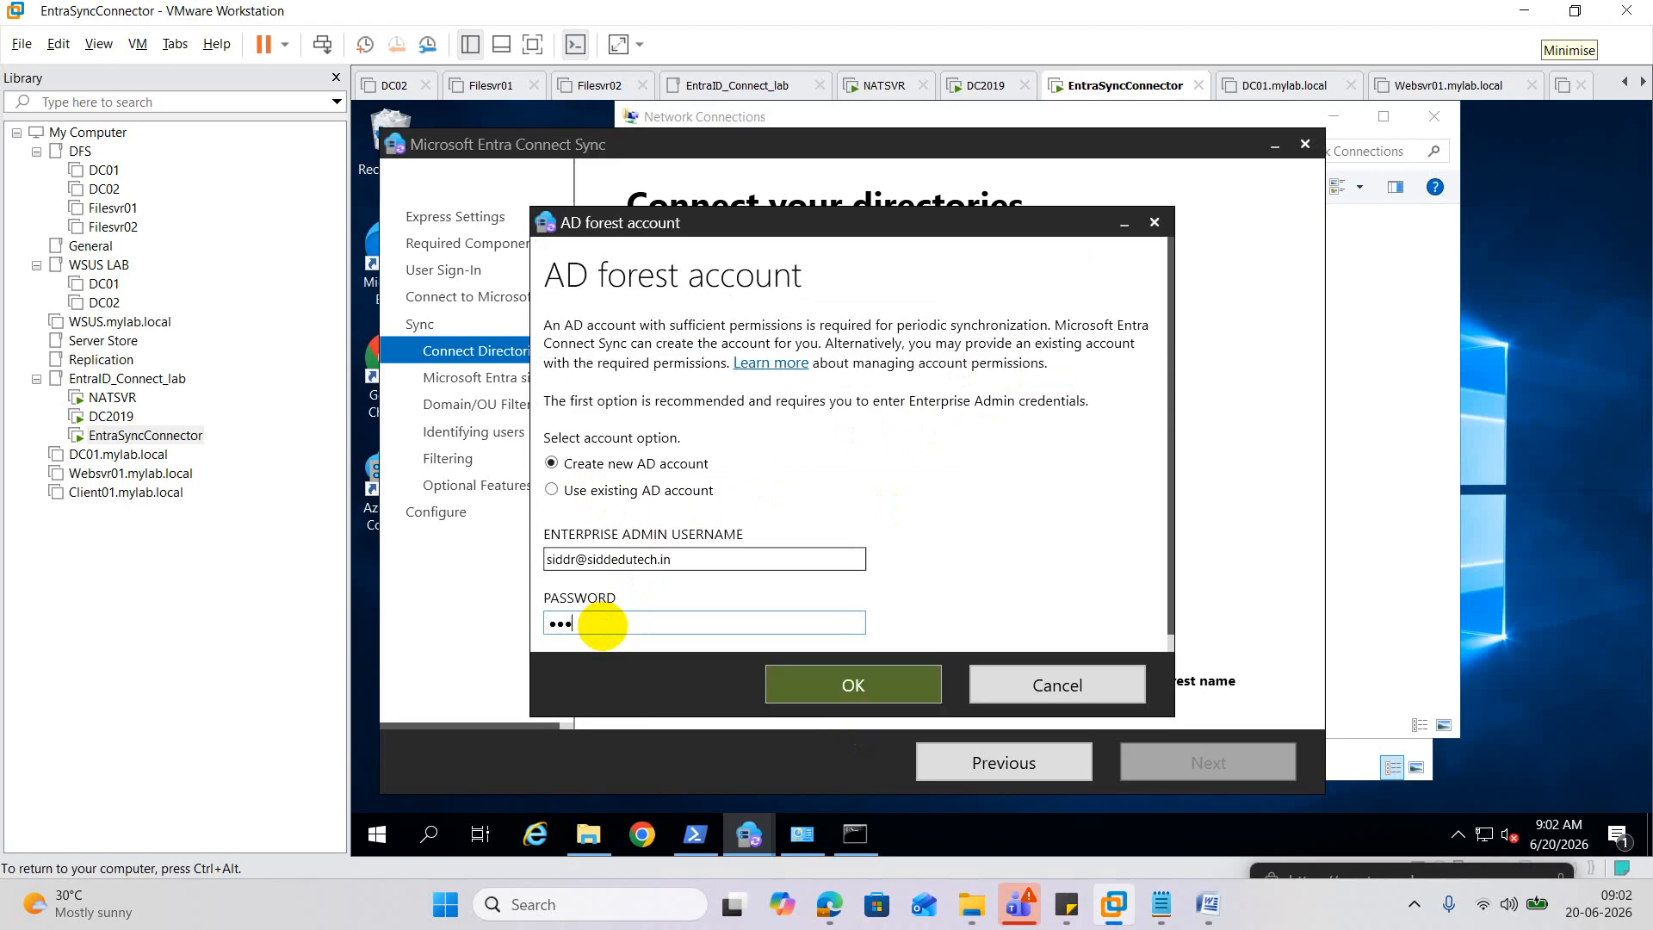
{"action": "type", "text": "•••••"}
{"action": "left_click", "coordinate": [820, 694]}
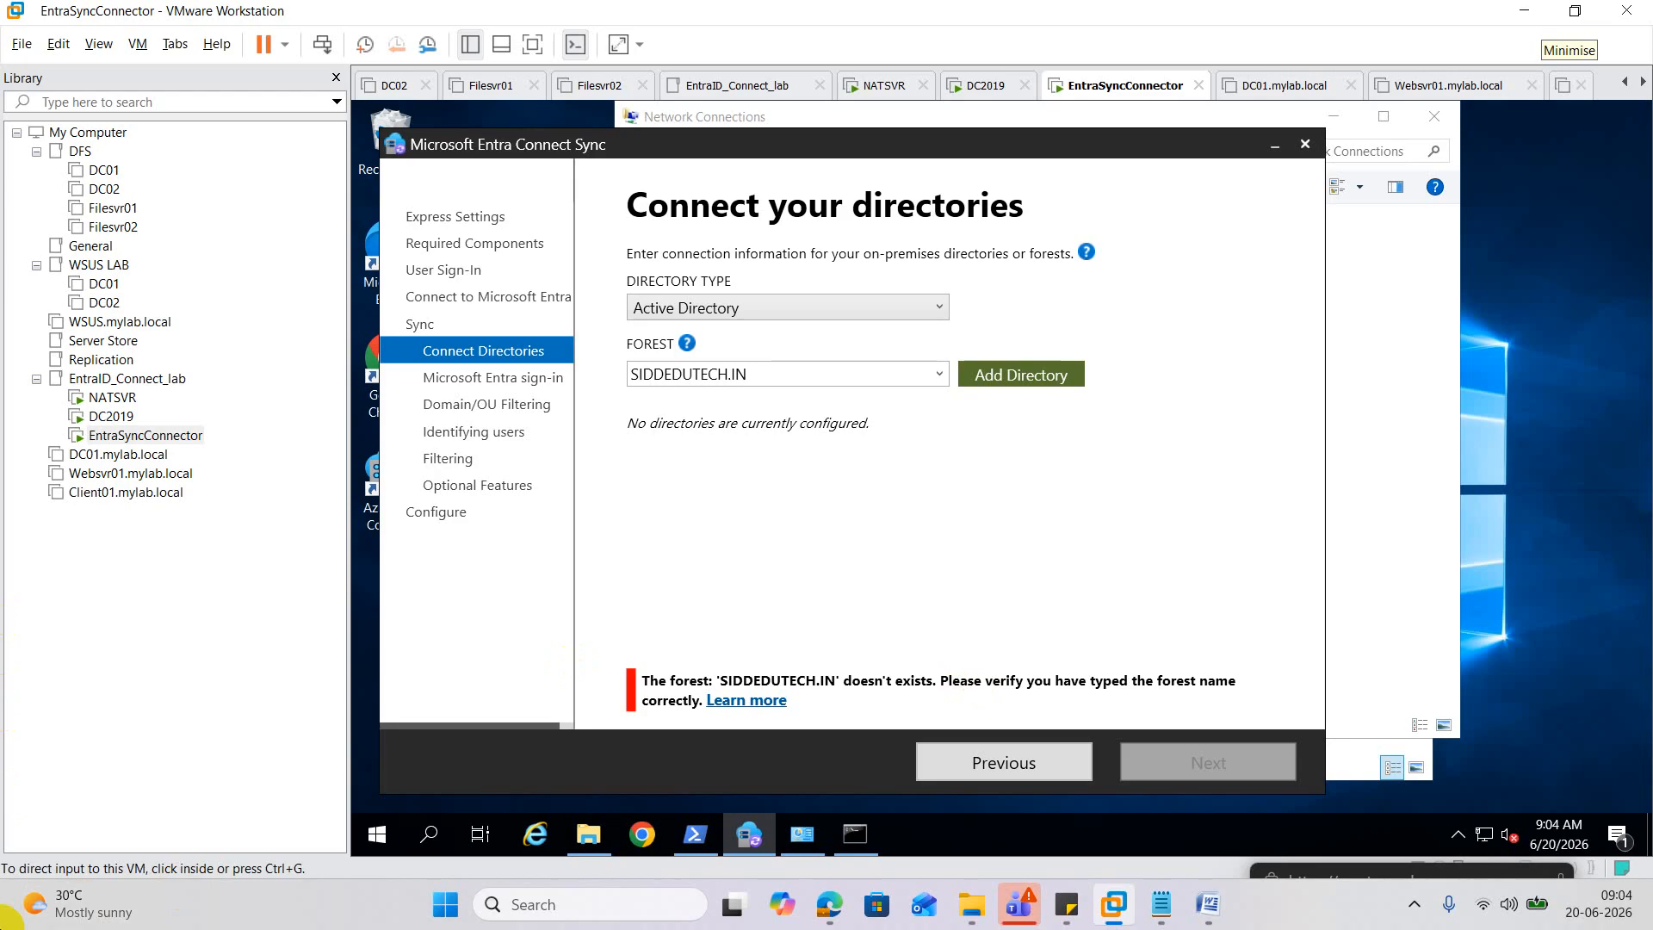
Start PowerShell in DC2019's command prompt and clear the console.
{"action": "left_click", "coordinate": [109, 417]}
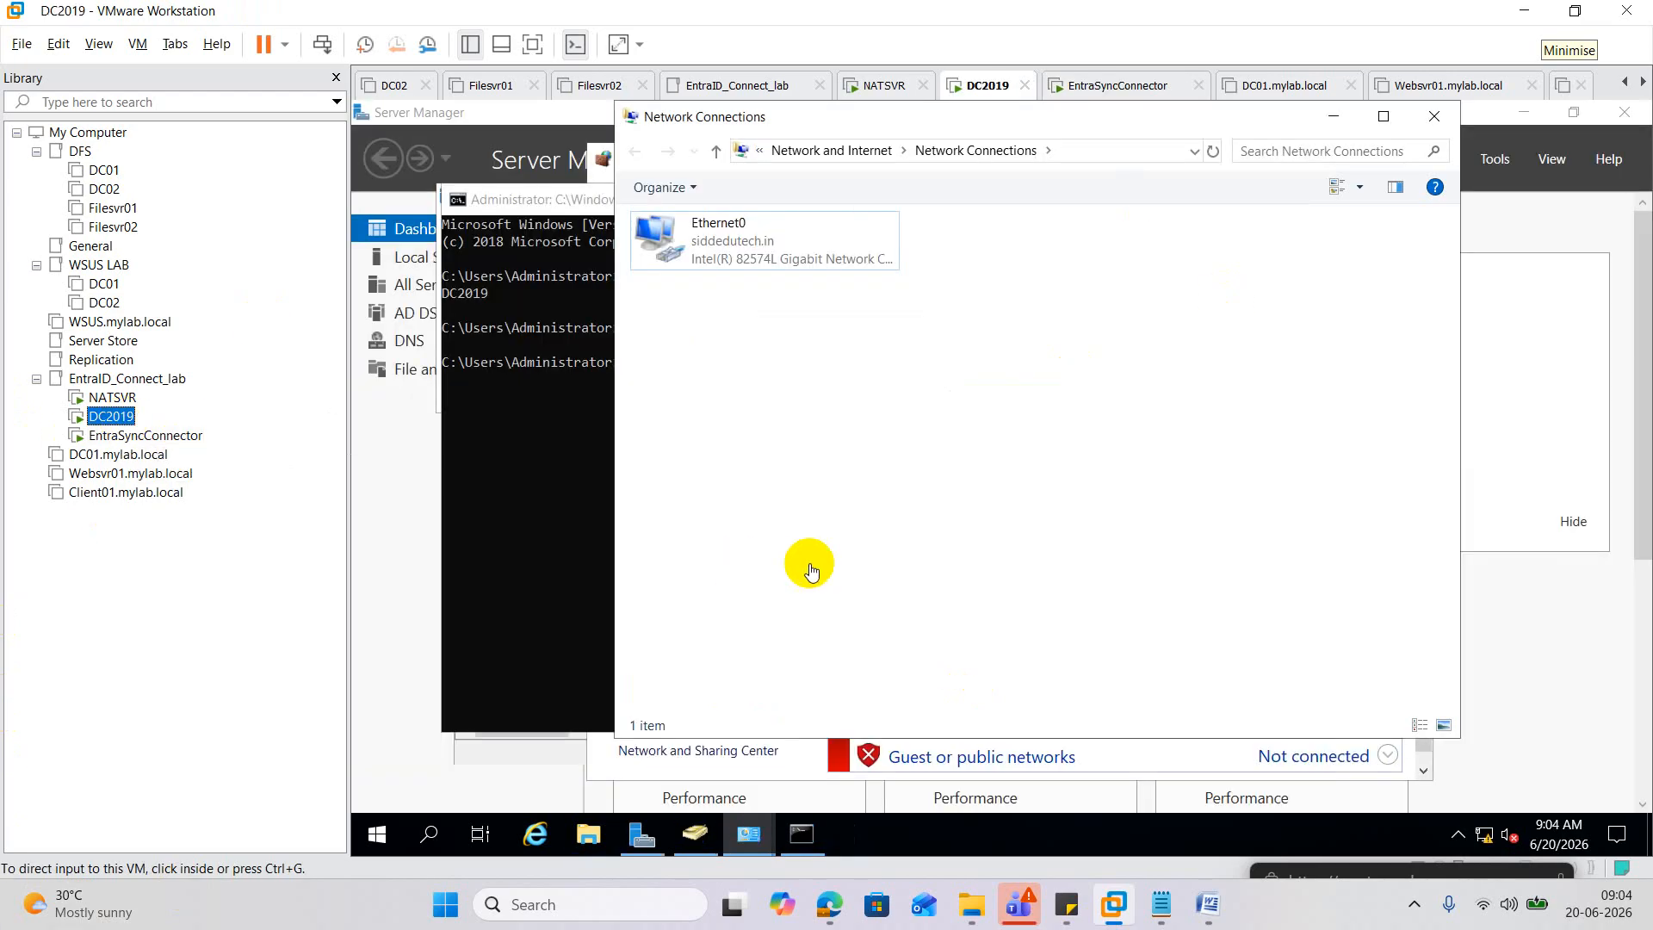
{"action": "left_click", "coordinate": [495, 527]}
{"action": "left_click", "coordinate": [581, 514]}
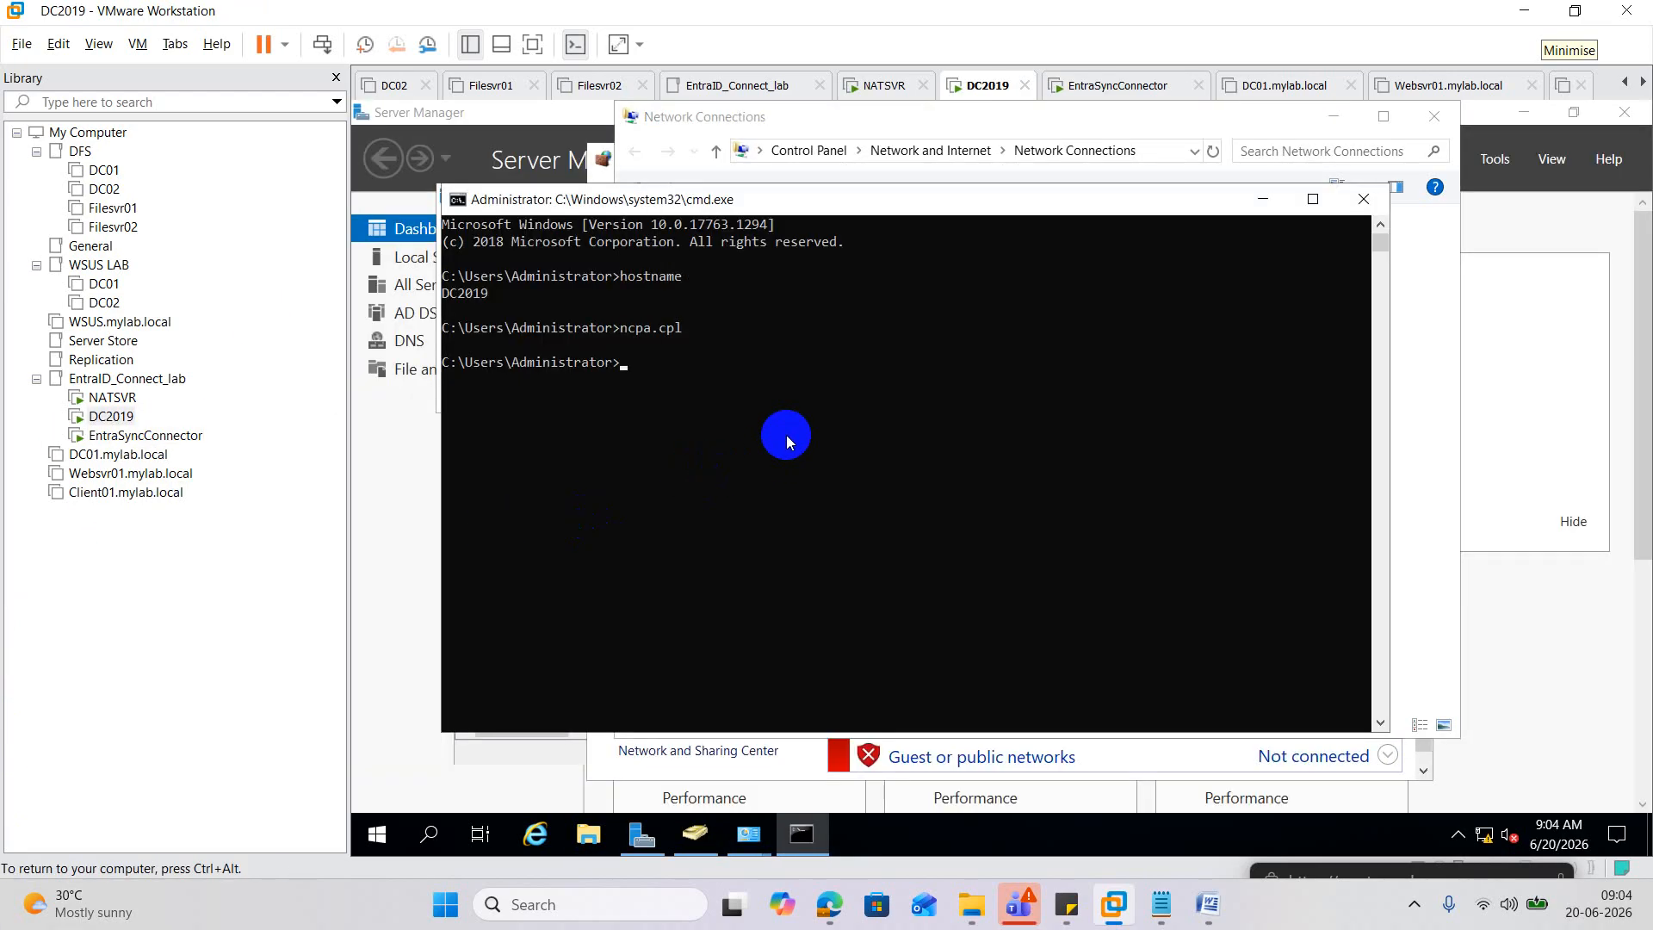
{"action": "type", "text": "powershell"}
{"action": "key", "text": "Return"}
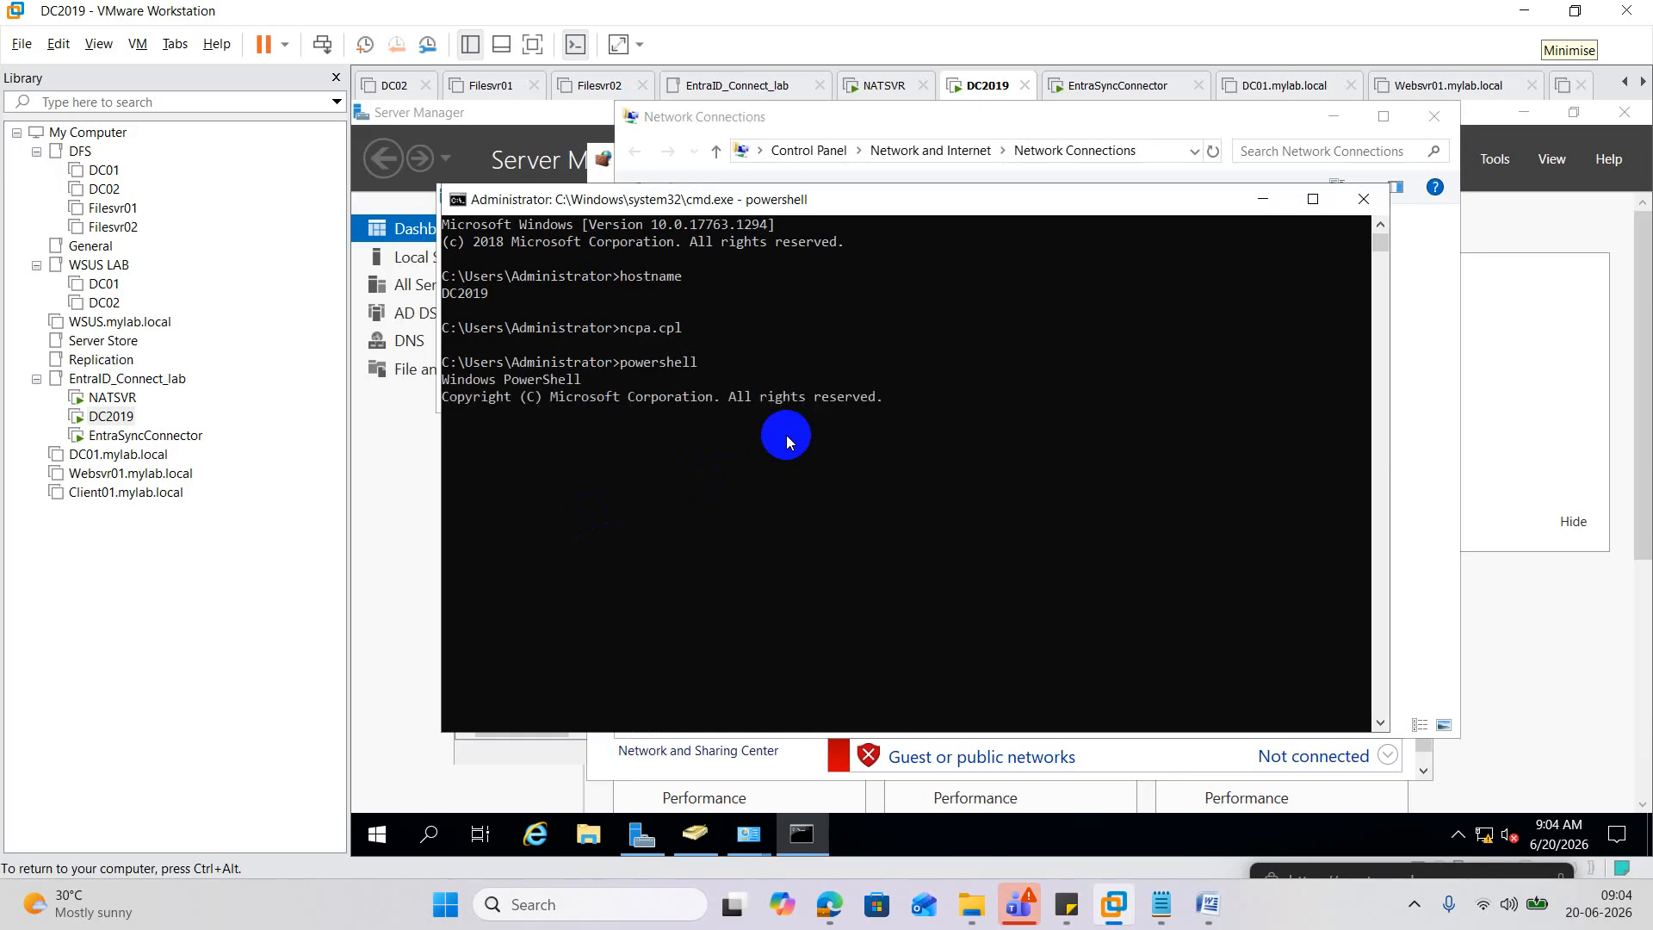
{"action": "type", "text": "cls"}
{"action": "key", "text": "Return"}
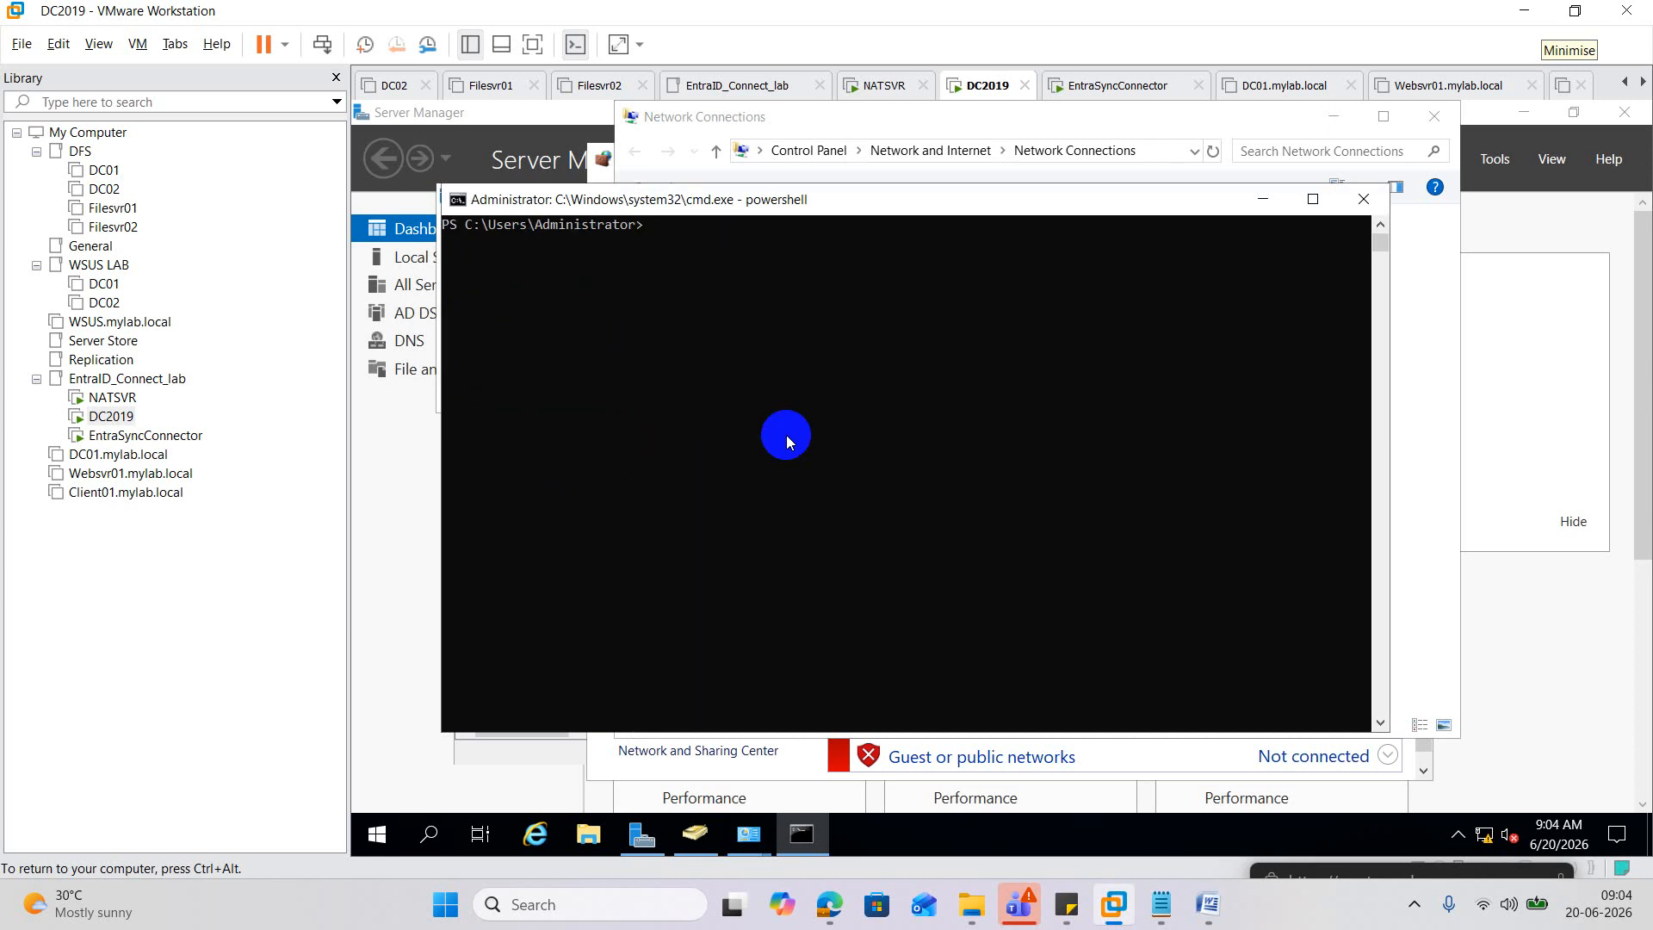
Run (Get-ADDomain).dnsroot and select the returned siddedutech.in domain name.
{"action": "type", "text": "get-addom"}
{"action": "key", "text": "Tab"}
{"action": "key", "text": "BackSpace"}
{"action": "key", "text": "BackSpace"}
{"action": "key", "text": "BackSpace"}
{"action": "key", "text": "BackSpace"}
{"action": "key", "text": "BackSpace"}
{"action": "key", "text": "BackSpace"}
{"action": "key", "text": "BackSpace"}
{"action": "type", "text": ")"}
{"action": "key", "text": "Left"}
{"action": "key", "text": "Left"}
{"action": "key", "text": "Left"}
{"action": "key", "text": "Left"}
{"action": "key", "text": "Left"}
{"action": "key", "text": "Left"}
{"action": "key", "text": "Left"}
{"action": "key", "text": "Left"}
{"action": "key", "text": "Left"}
{"action": "type", "text": "("}
{"action": "type", "text": ".dnsroot"}
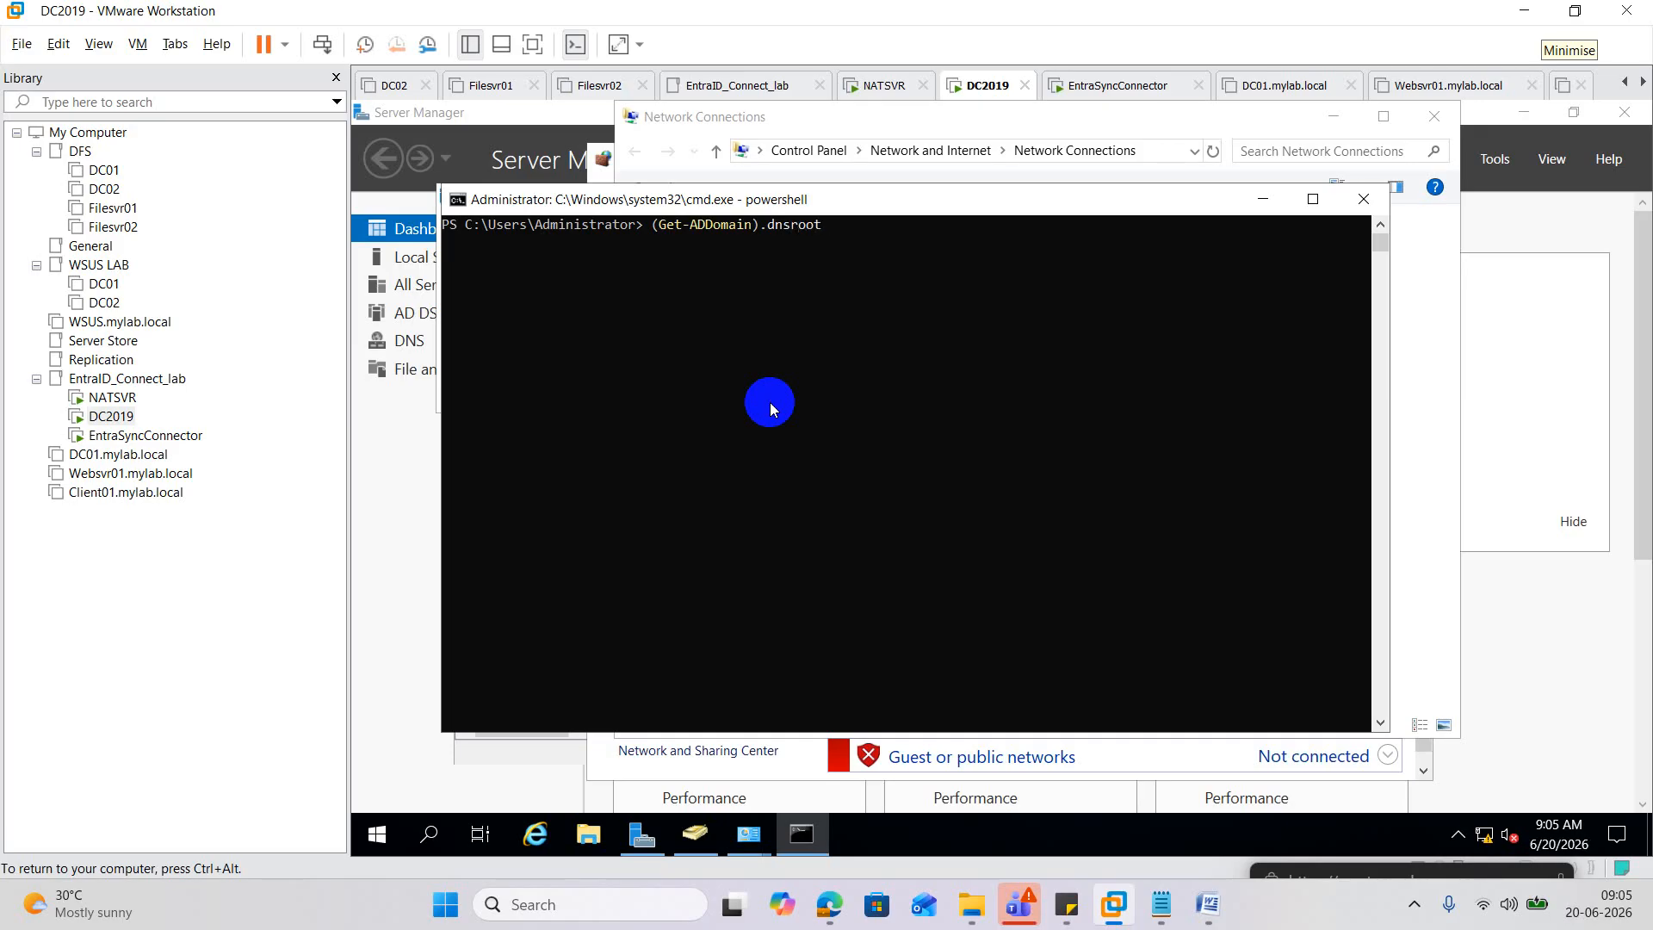
{"action": "key", "text": "Return"}
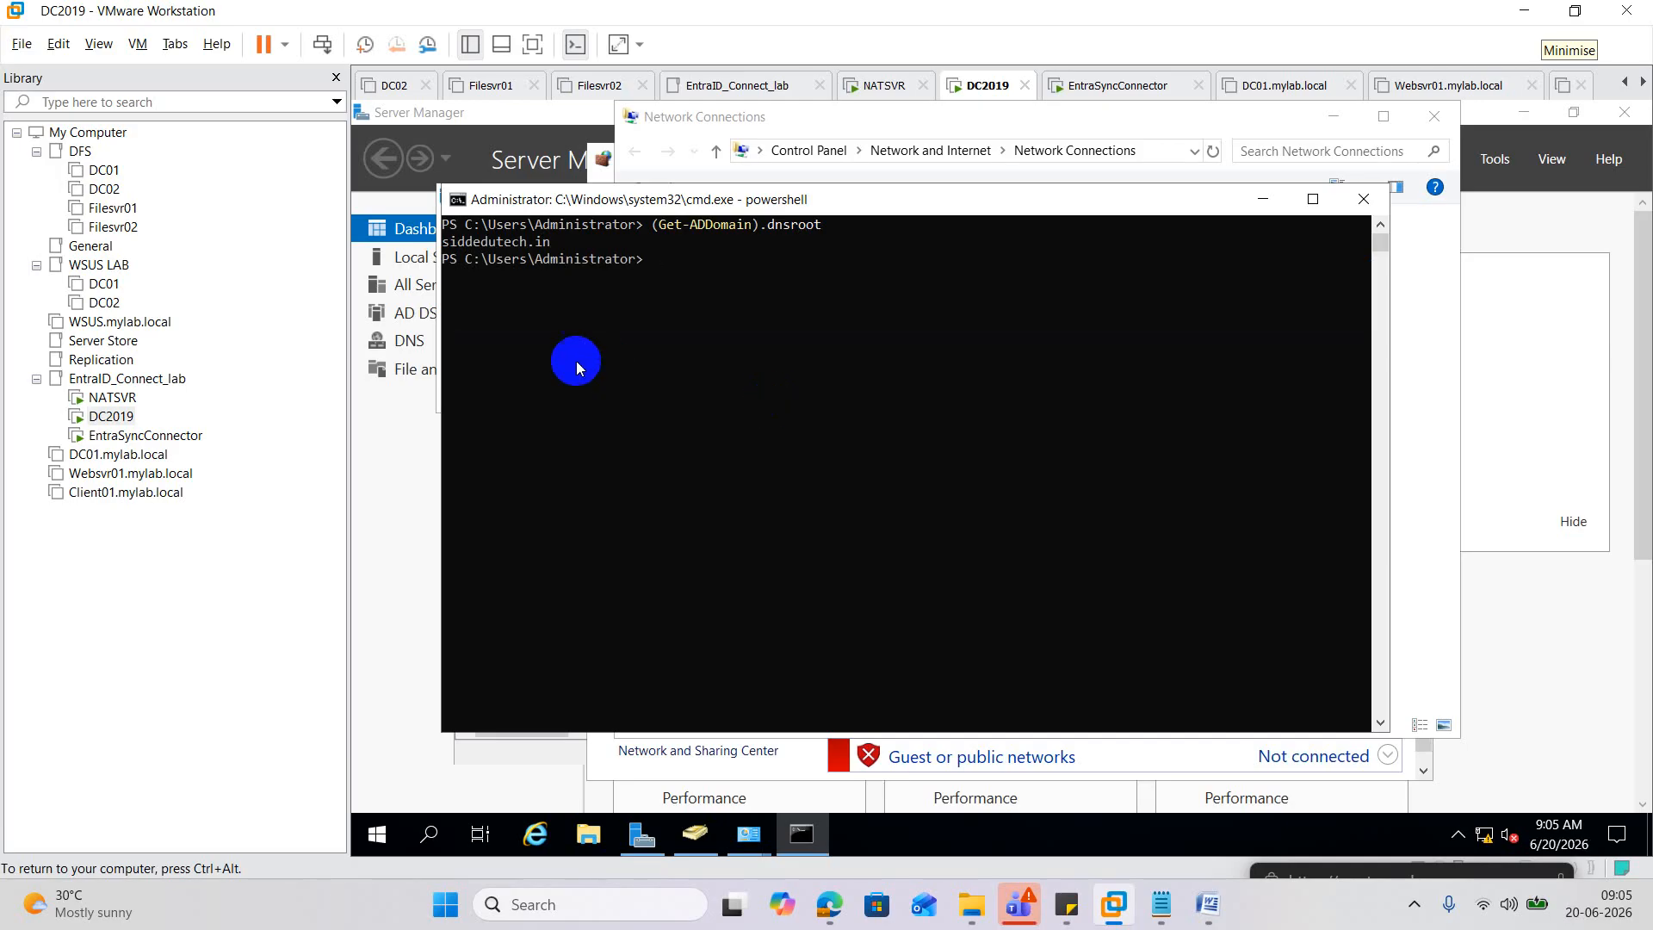
{"action": "left_click_drag", "start_coordinate": [444, 242], "coordinate": [546, 245]}
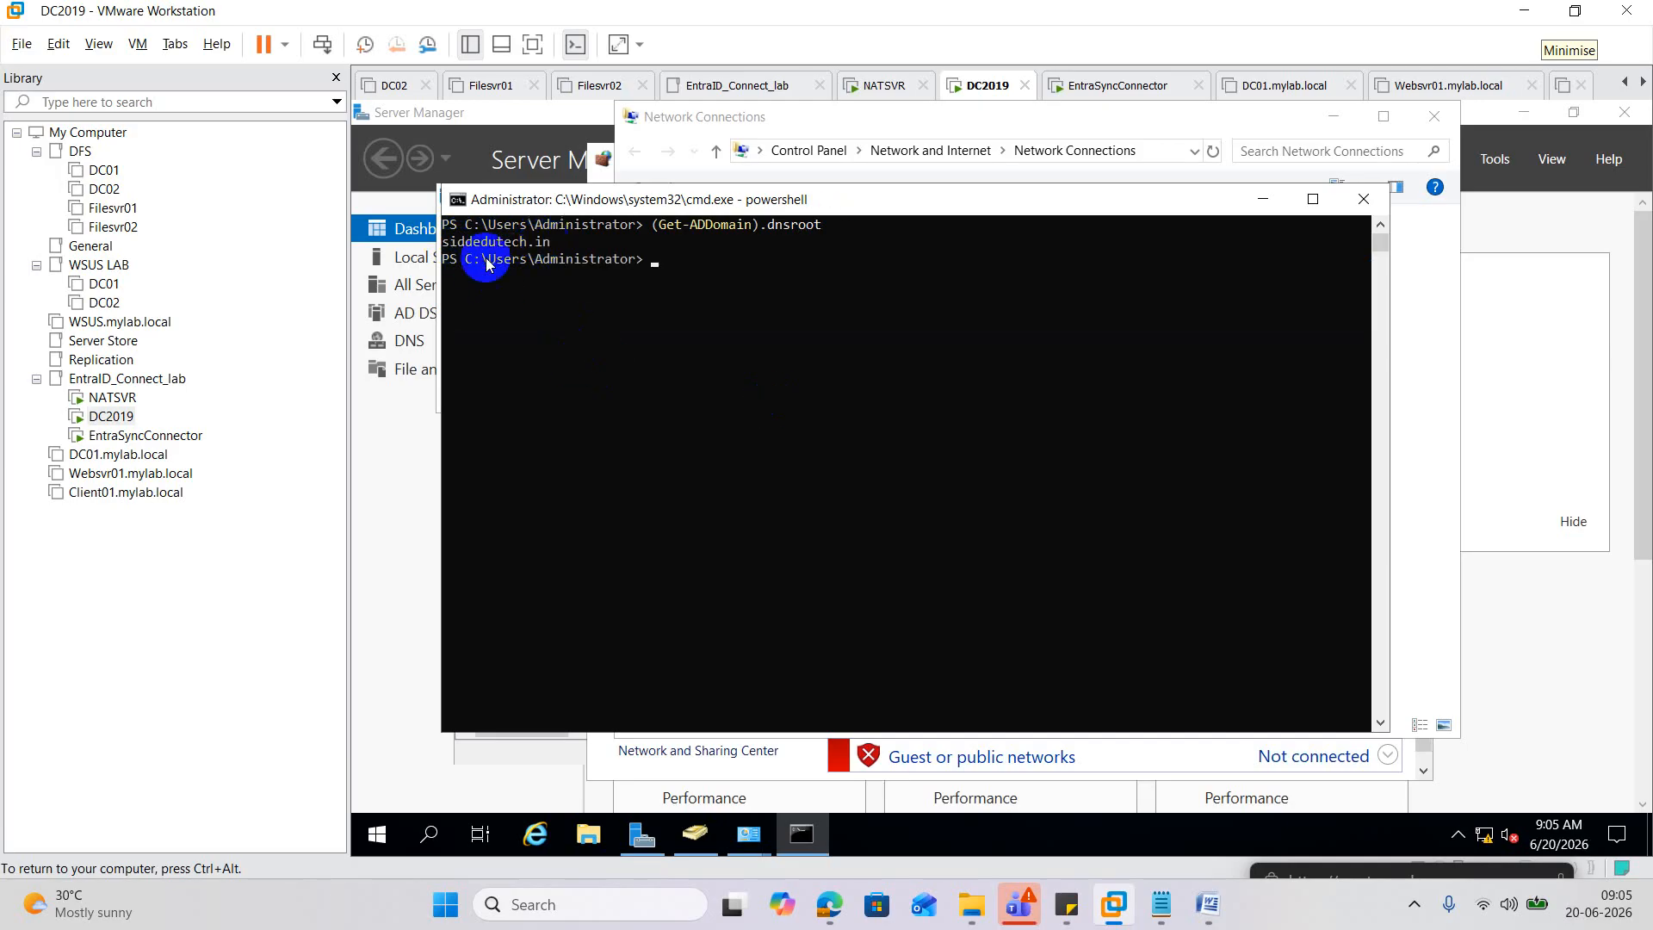
Replace the forest name with lowercase siddedutech.in and add it with enterprise admin credentials.
{"action": "left_click", "coordinate": [142, 435]}
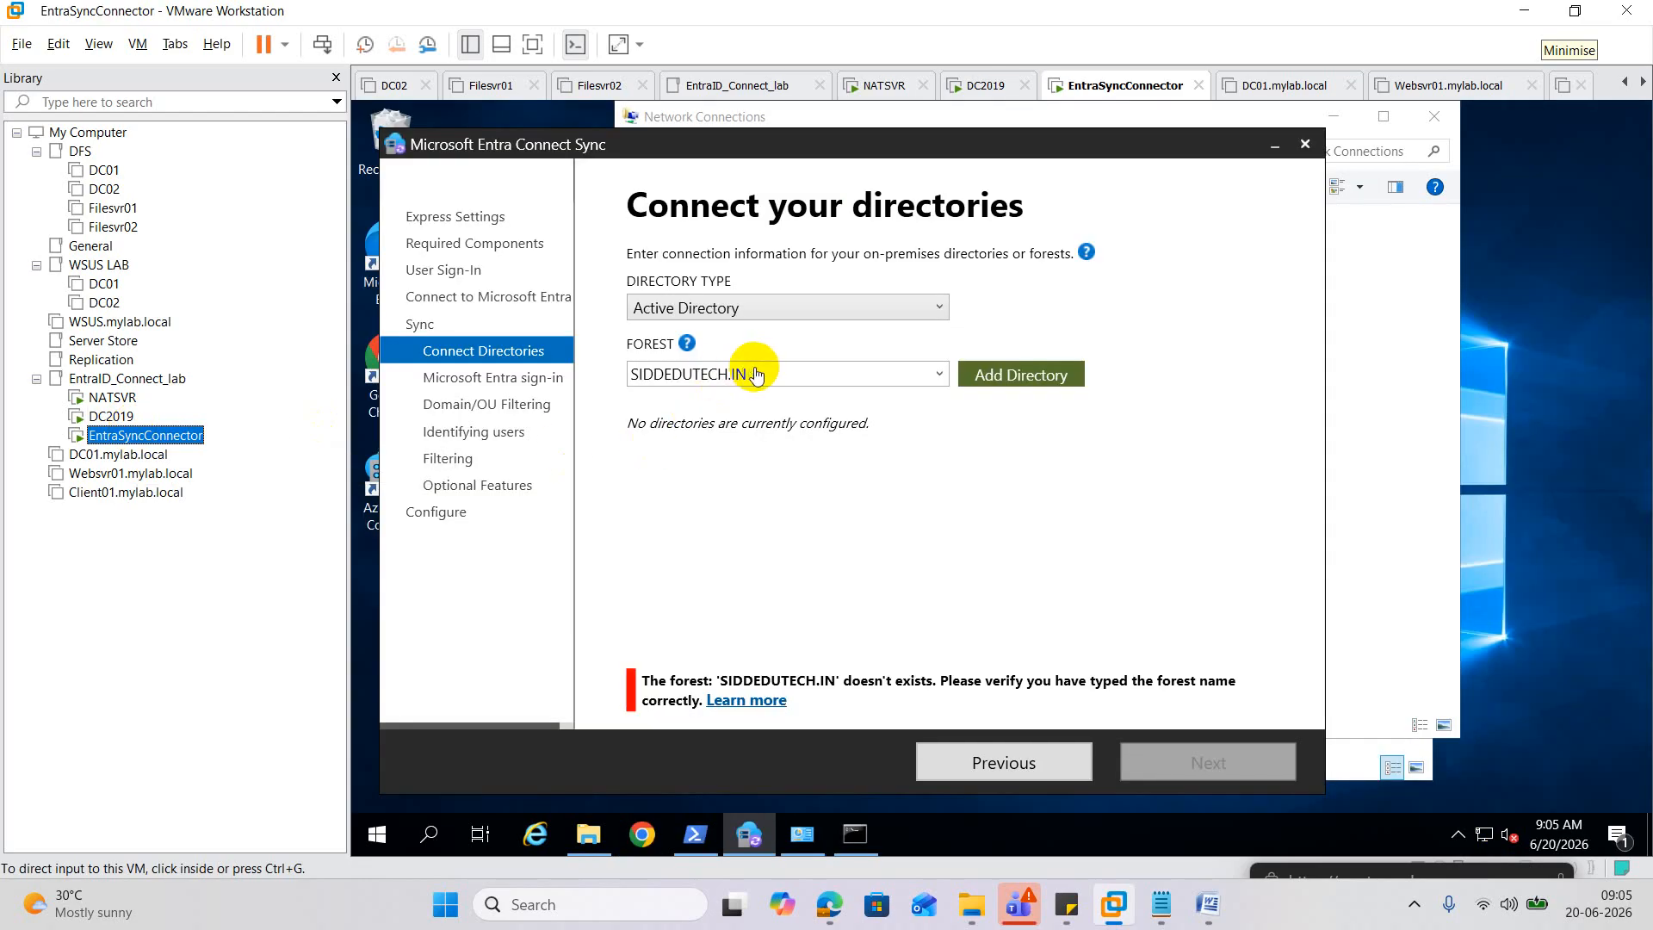
{"action": "left_click_drag", "start_coordinate": [757, 373], "coordinate": [602, 389]}
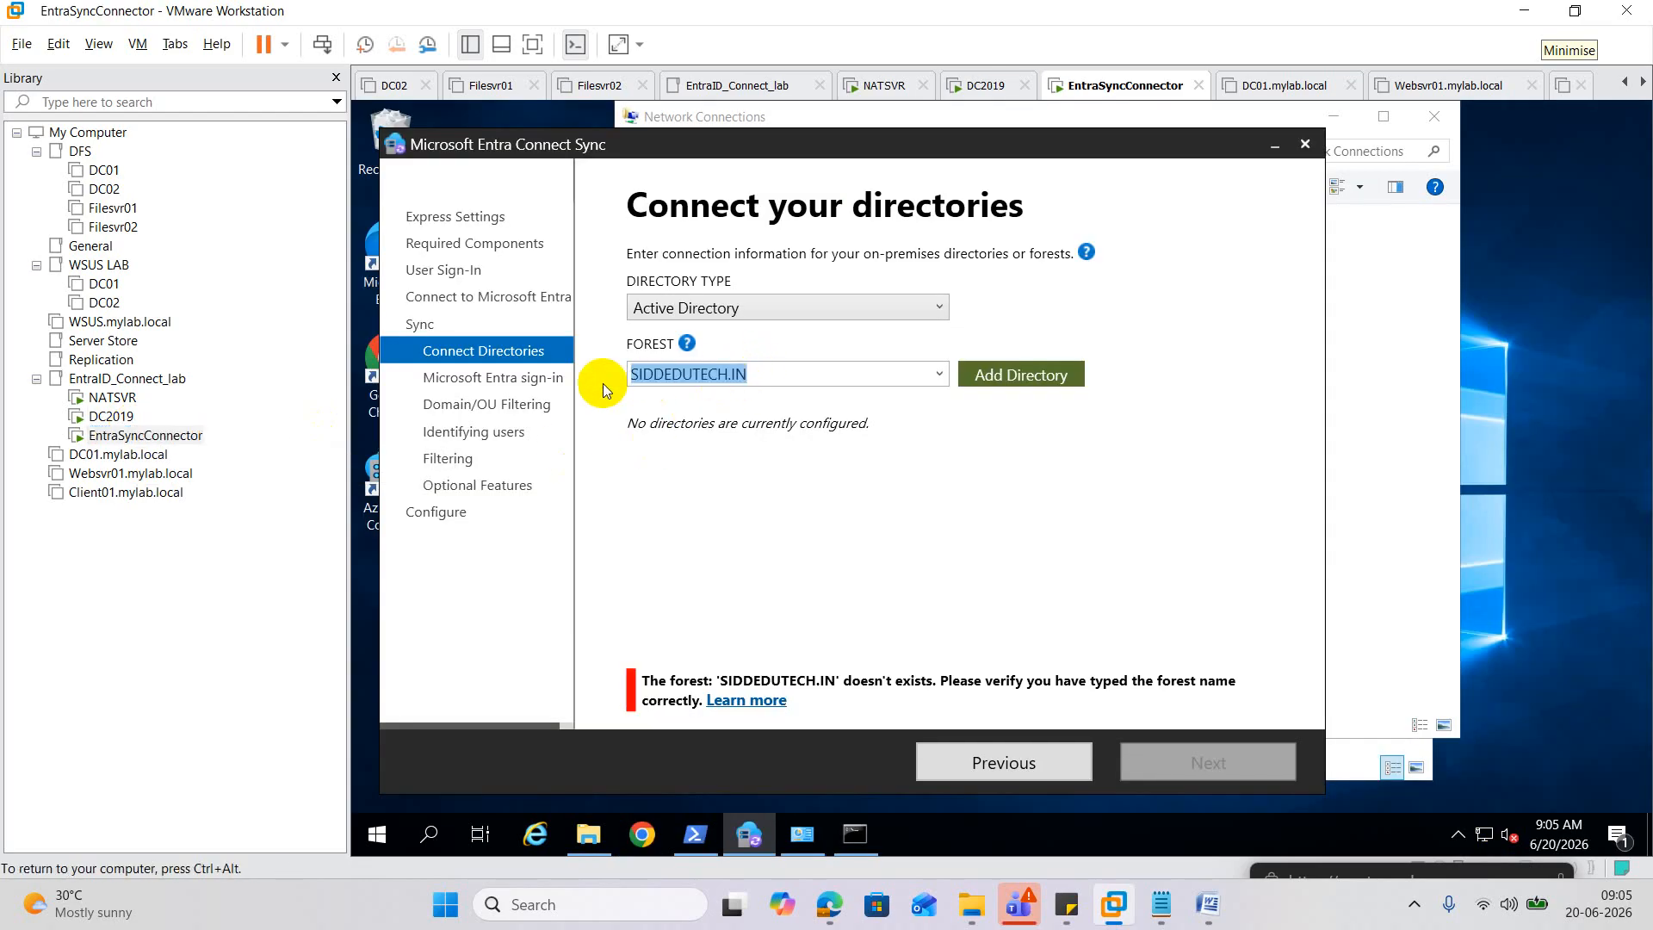
{"action": "type", "text": "siddedutech.in"}
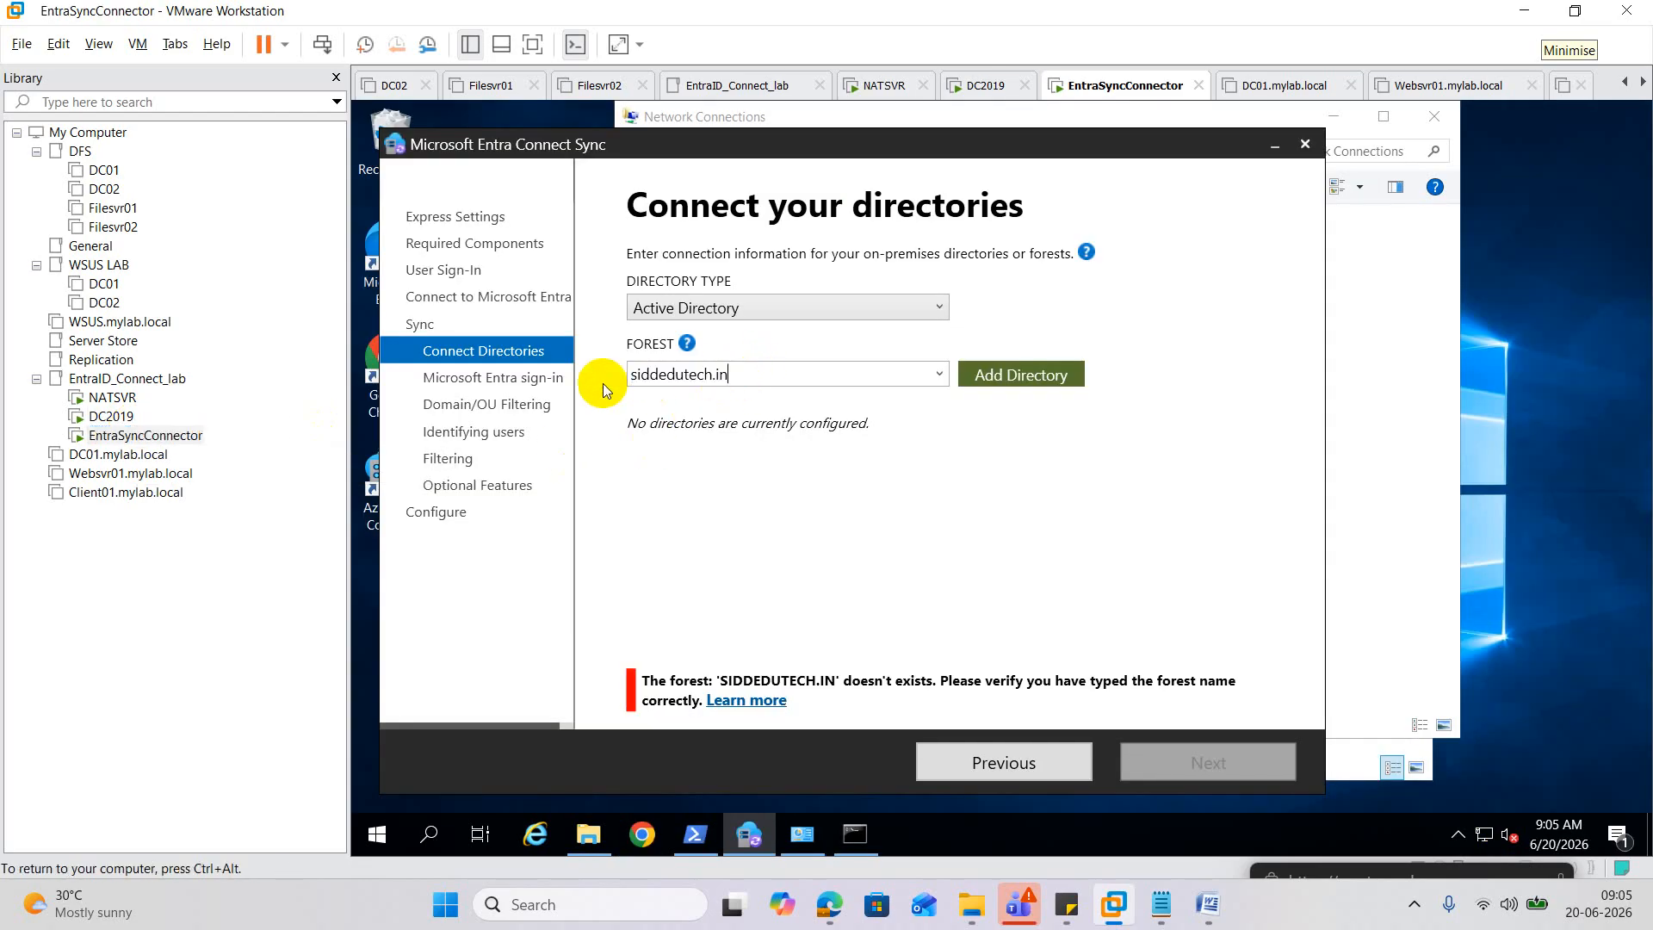
{"action": "left_click", "coordinate": [1057, 376]}
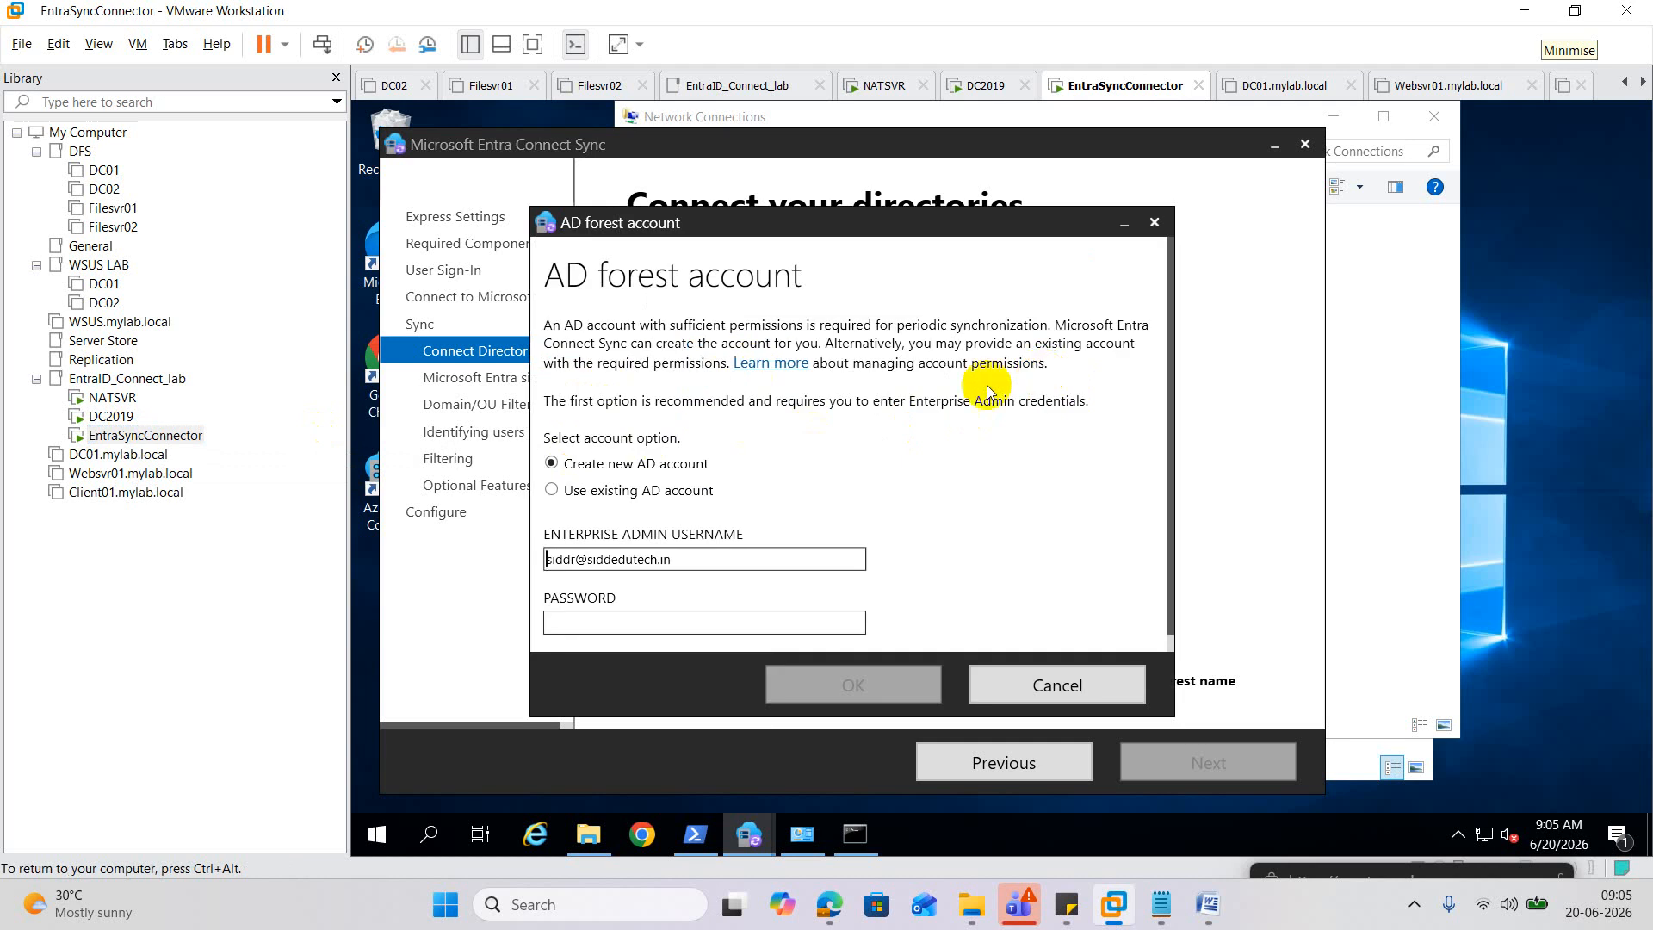
{"action": "left_click", "coordinate": [602, 619]}
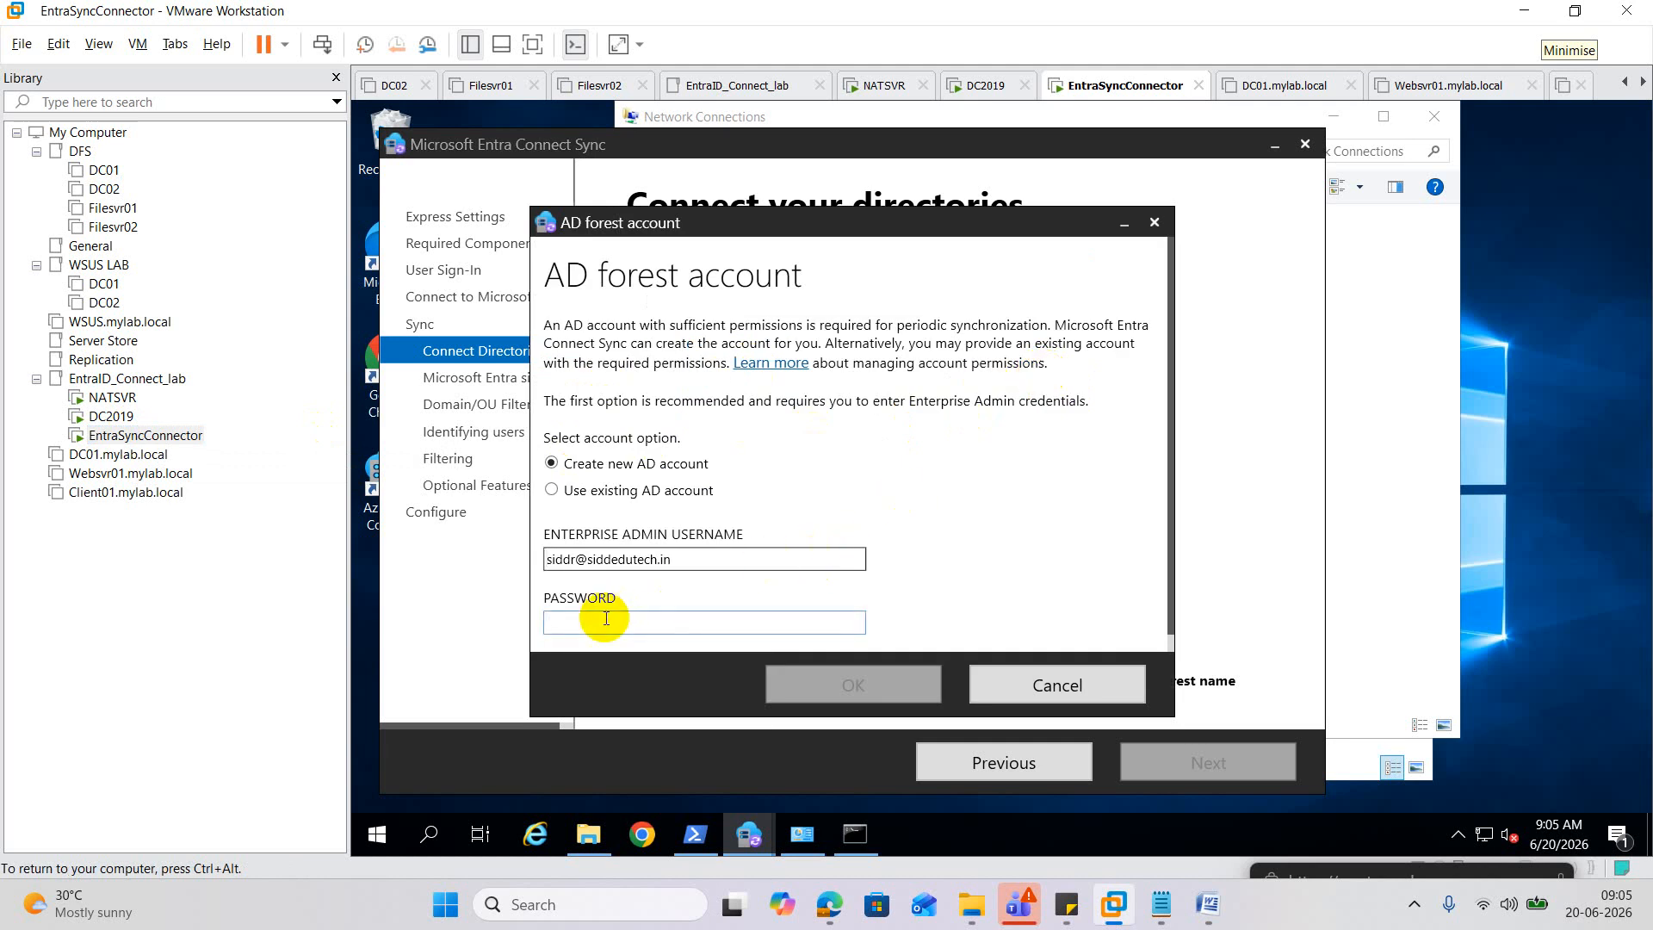
{"action": "type", "text": "••••••"}
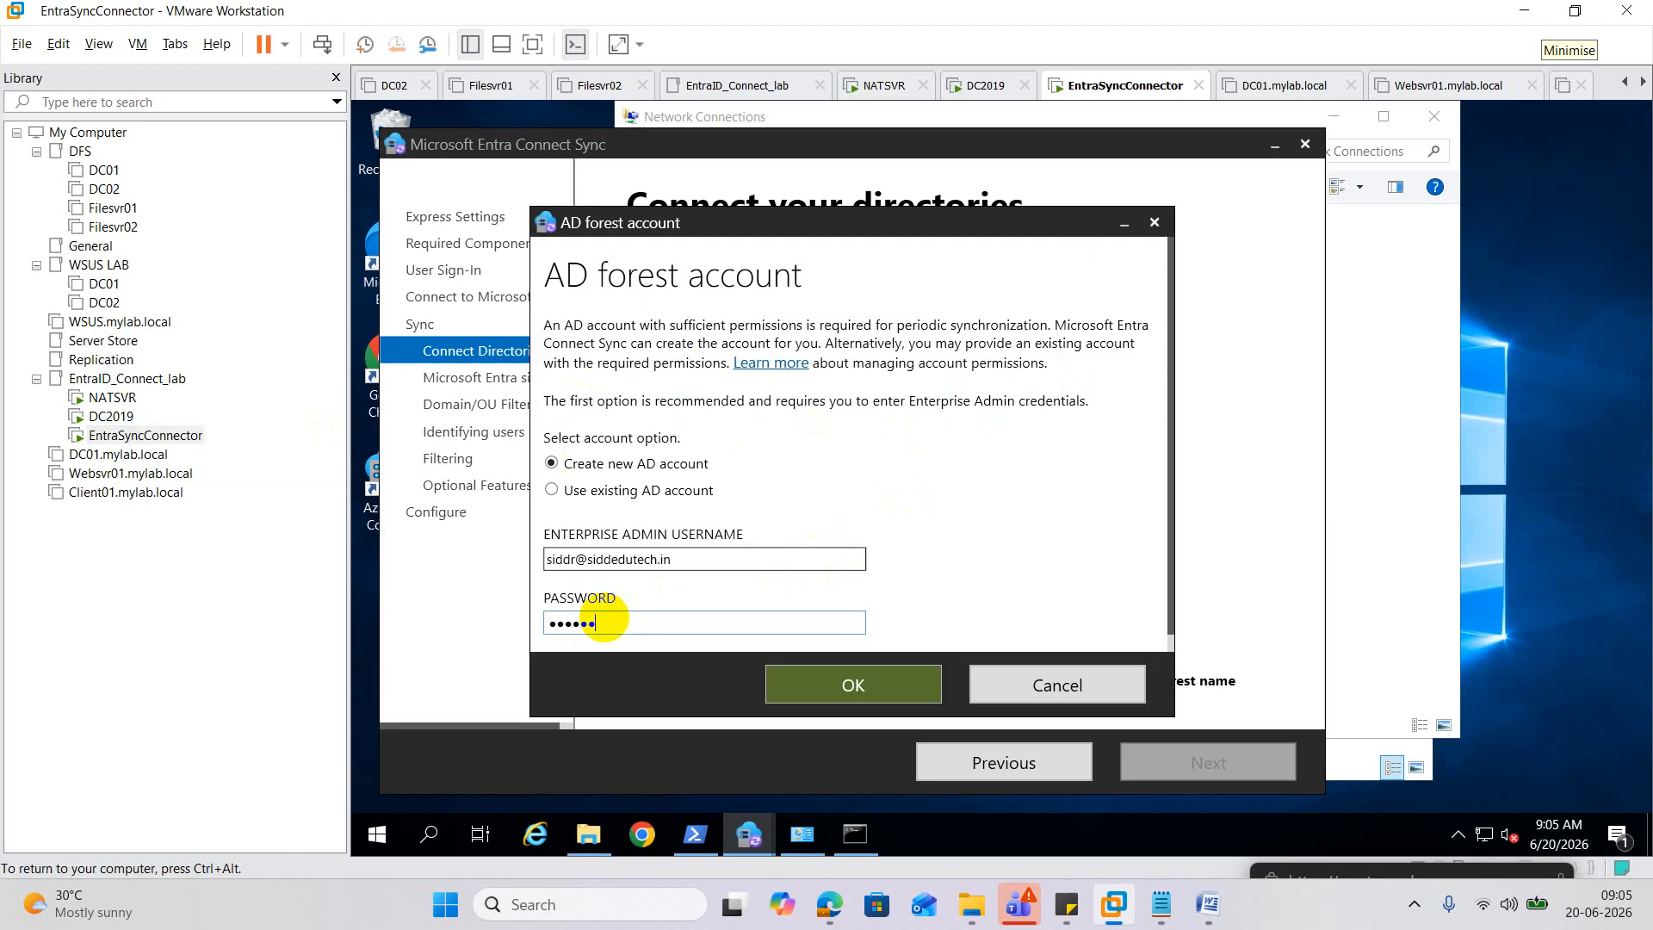
{"action": "type", "text": "•••••••"}
{"action": "left_click", "coordinate": [779, 688]}
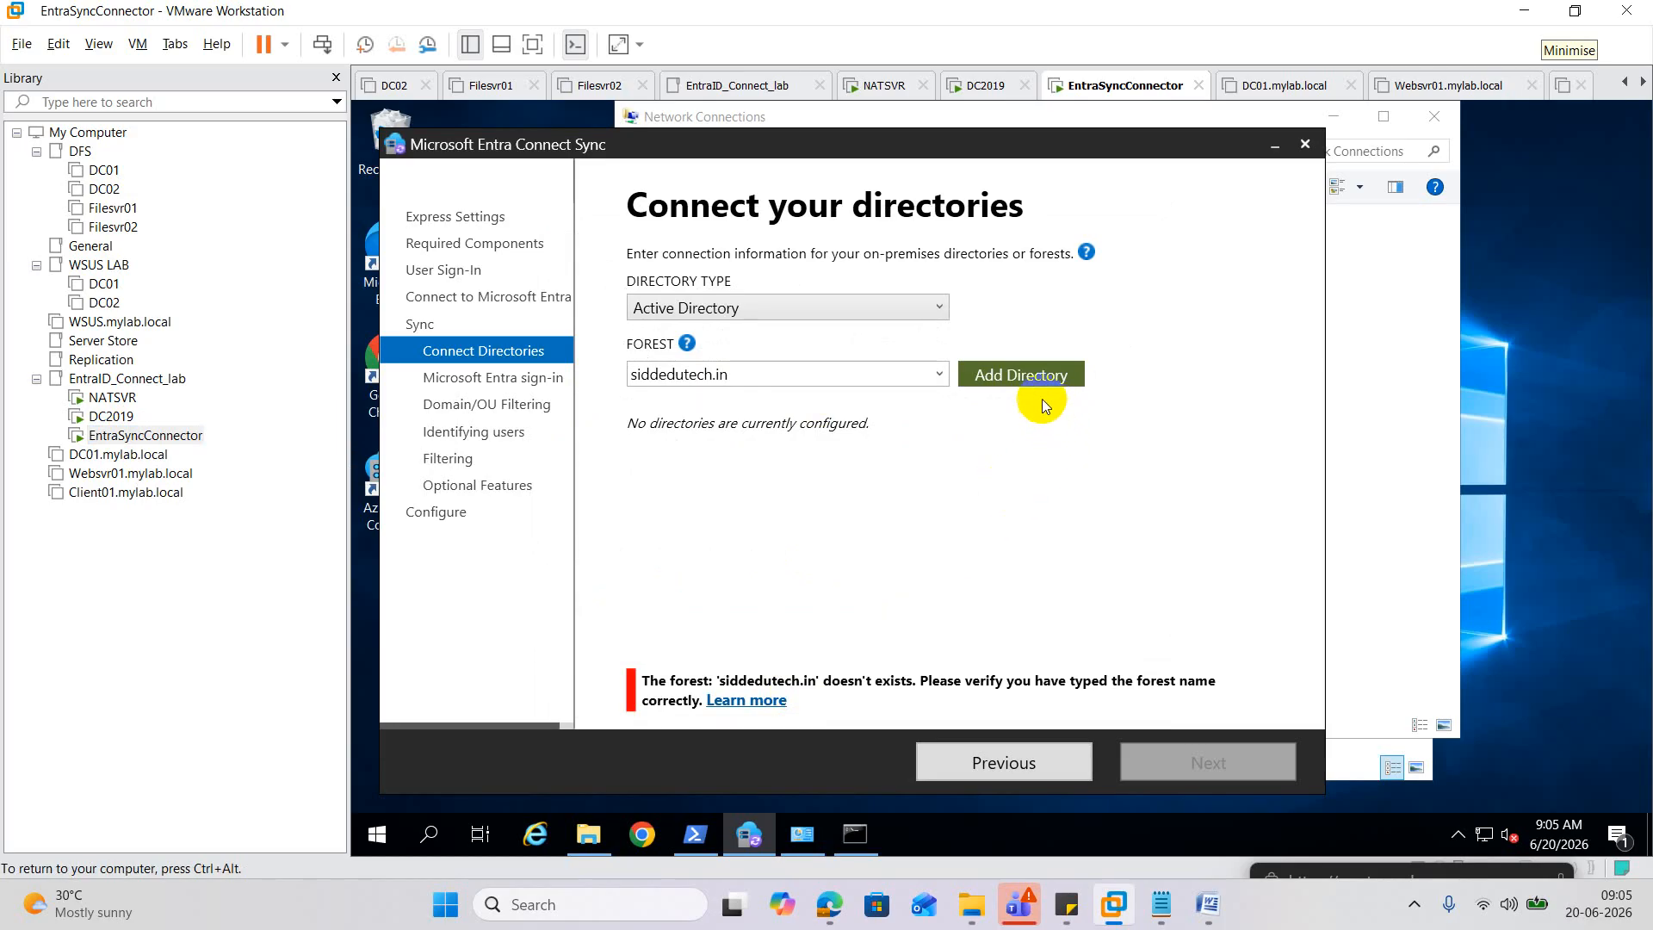
Retry siddedutech.in with an existing AD account's password, then reopen the account prompt.
{"action": "left_click", "coordinate": [1031, 376]}
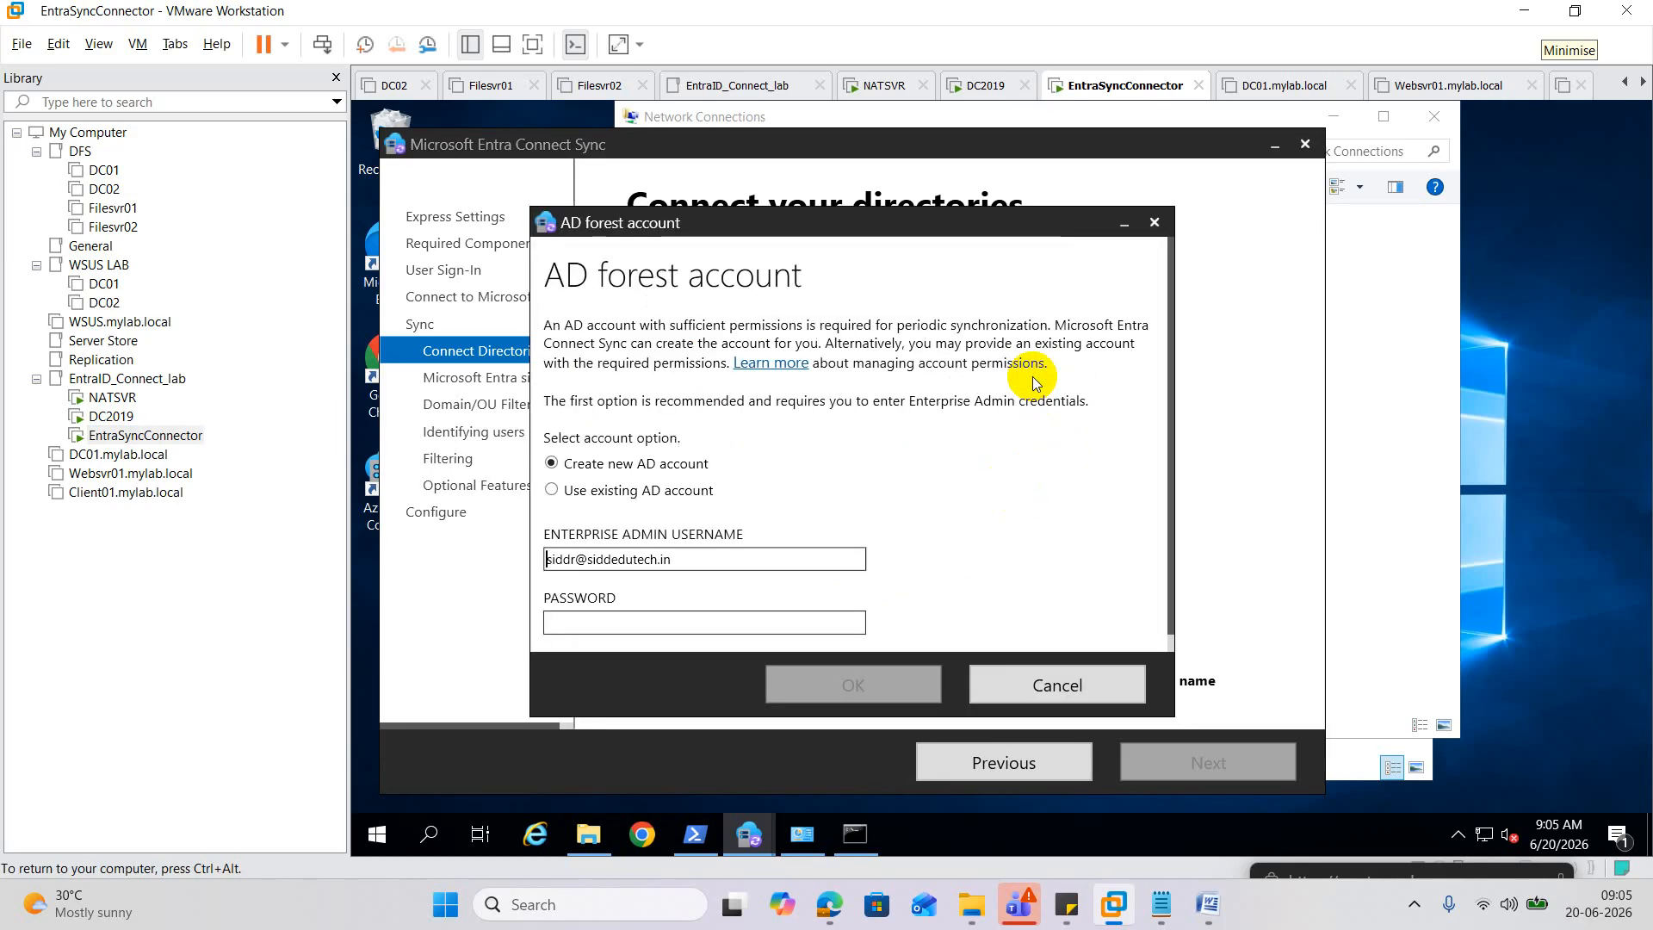
{"action": "left_click", "coordinate": [620, 497]}
{"action": "left_click", "coordinate": [600, 621]}
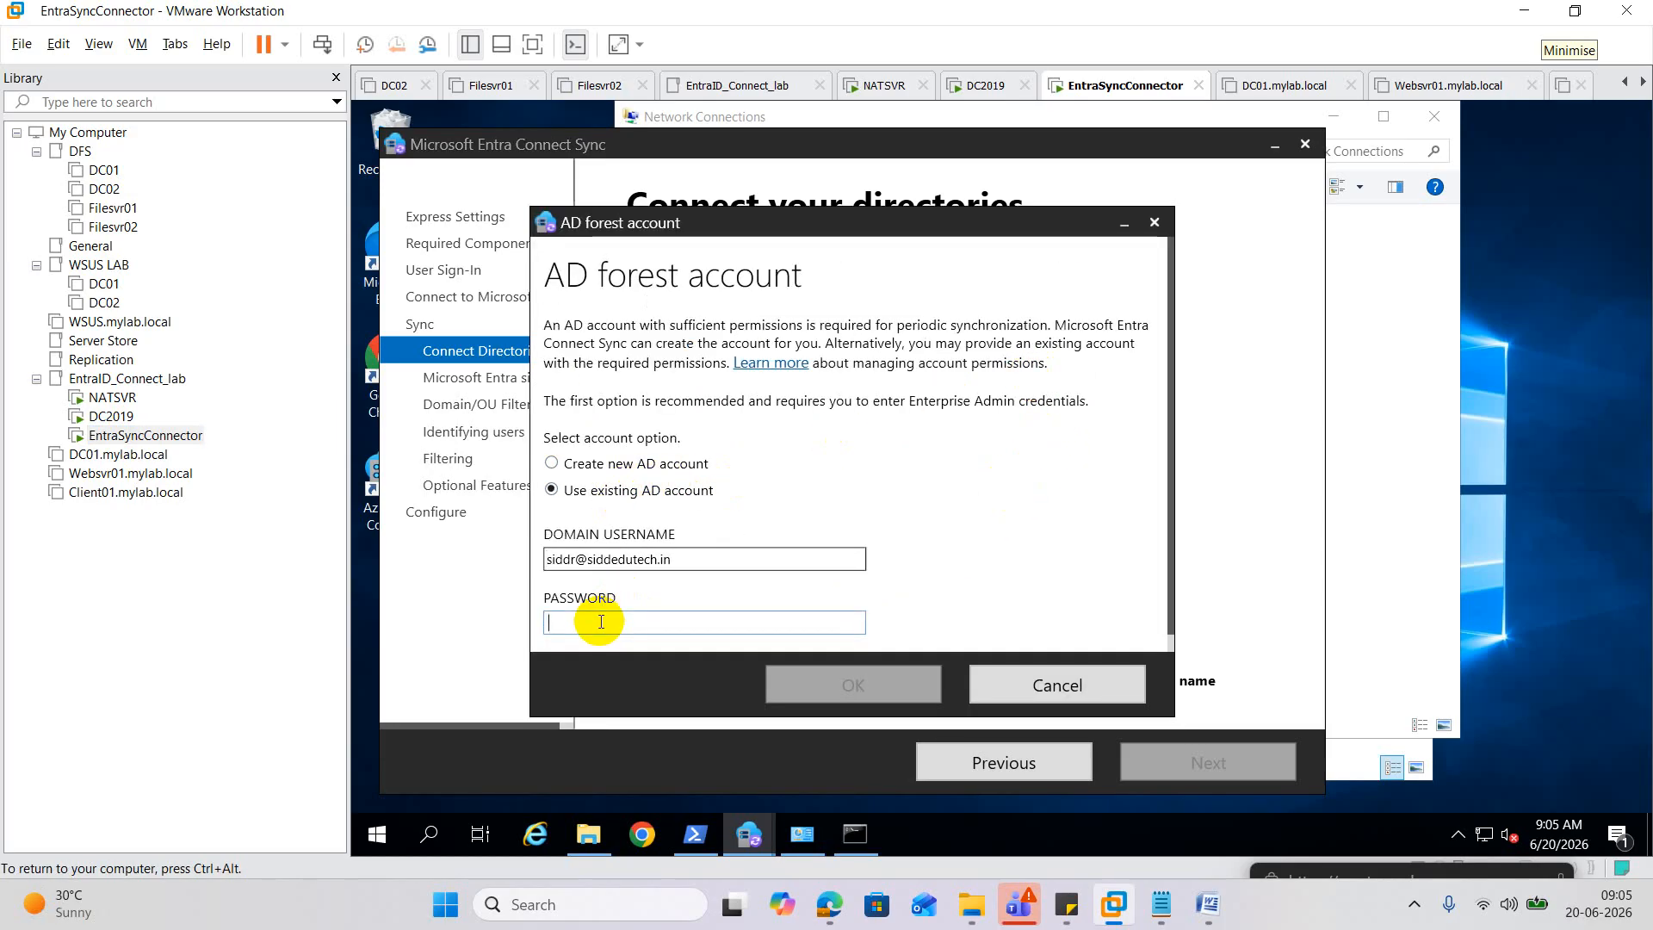
{"action": "type", "text": "*******"}
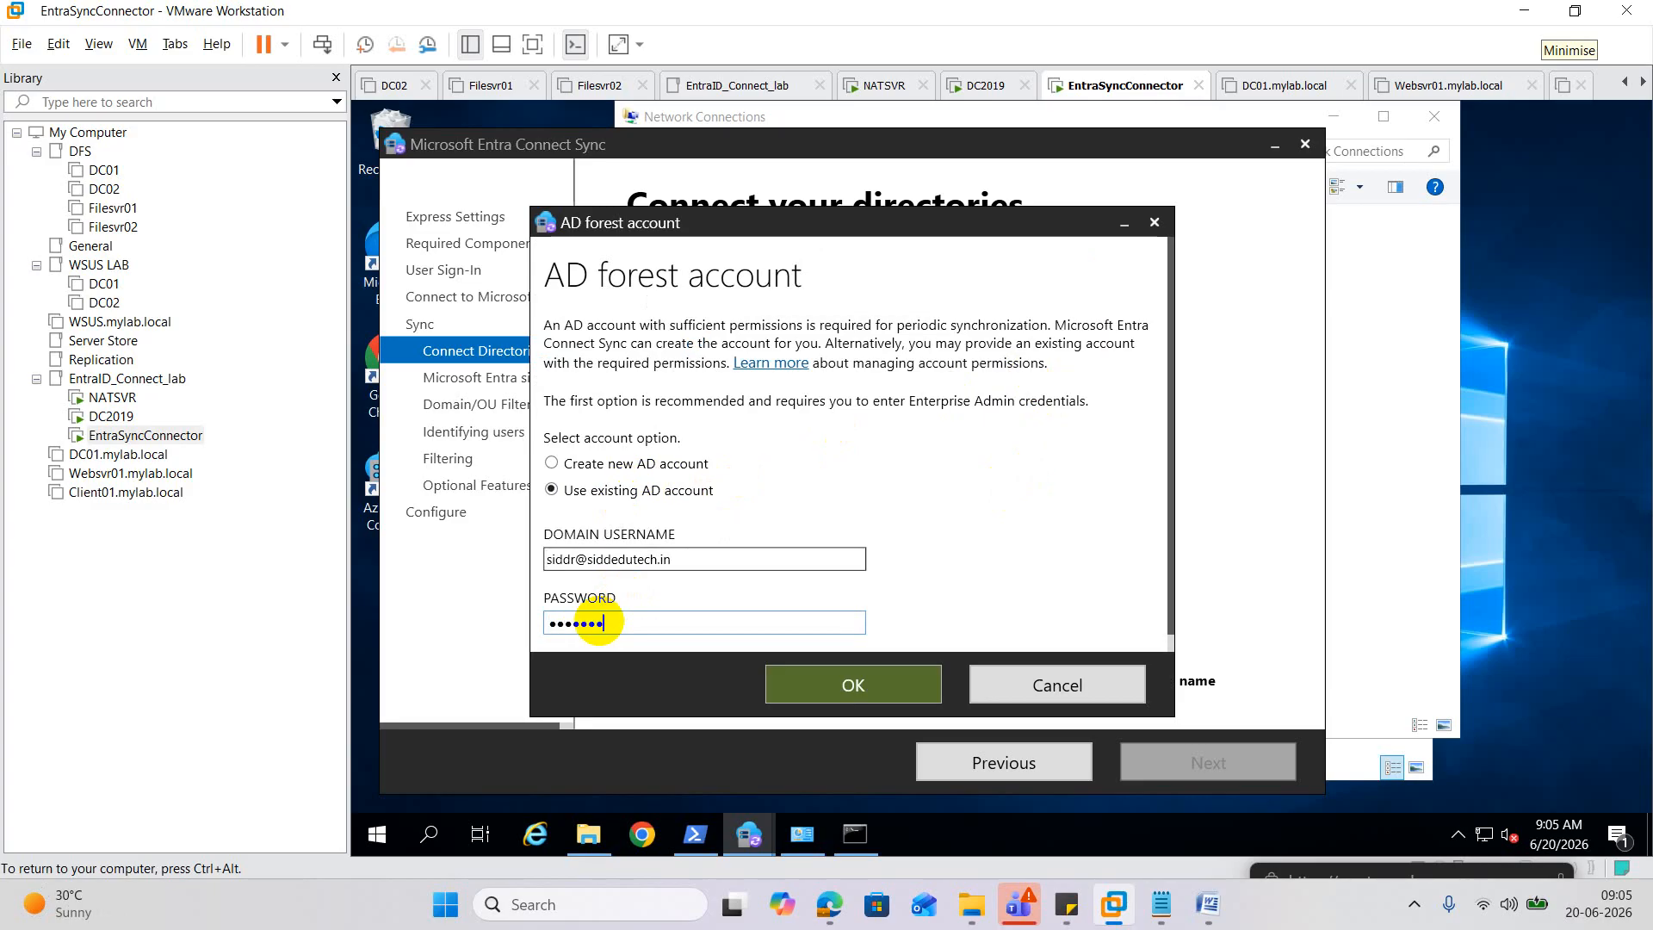
{"action": "type", "text": "*****"}
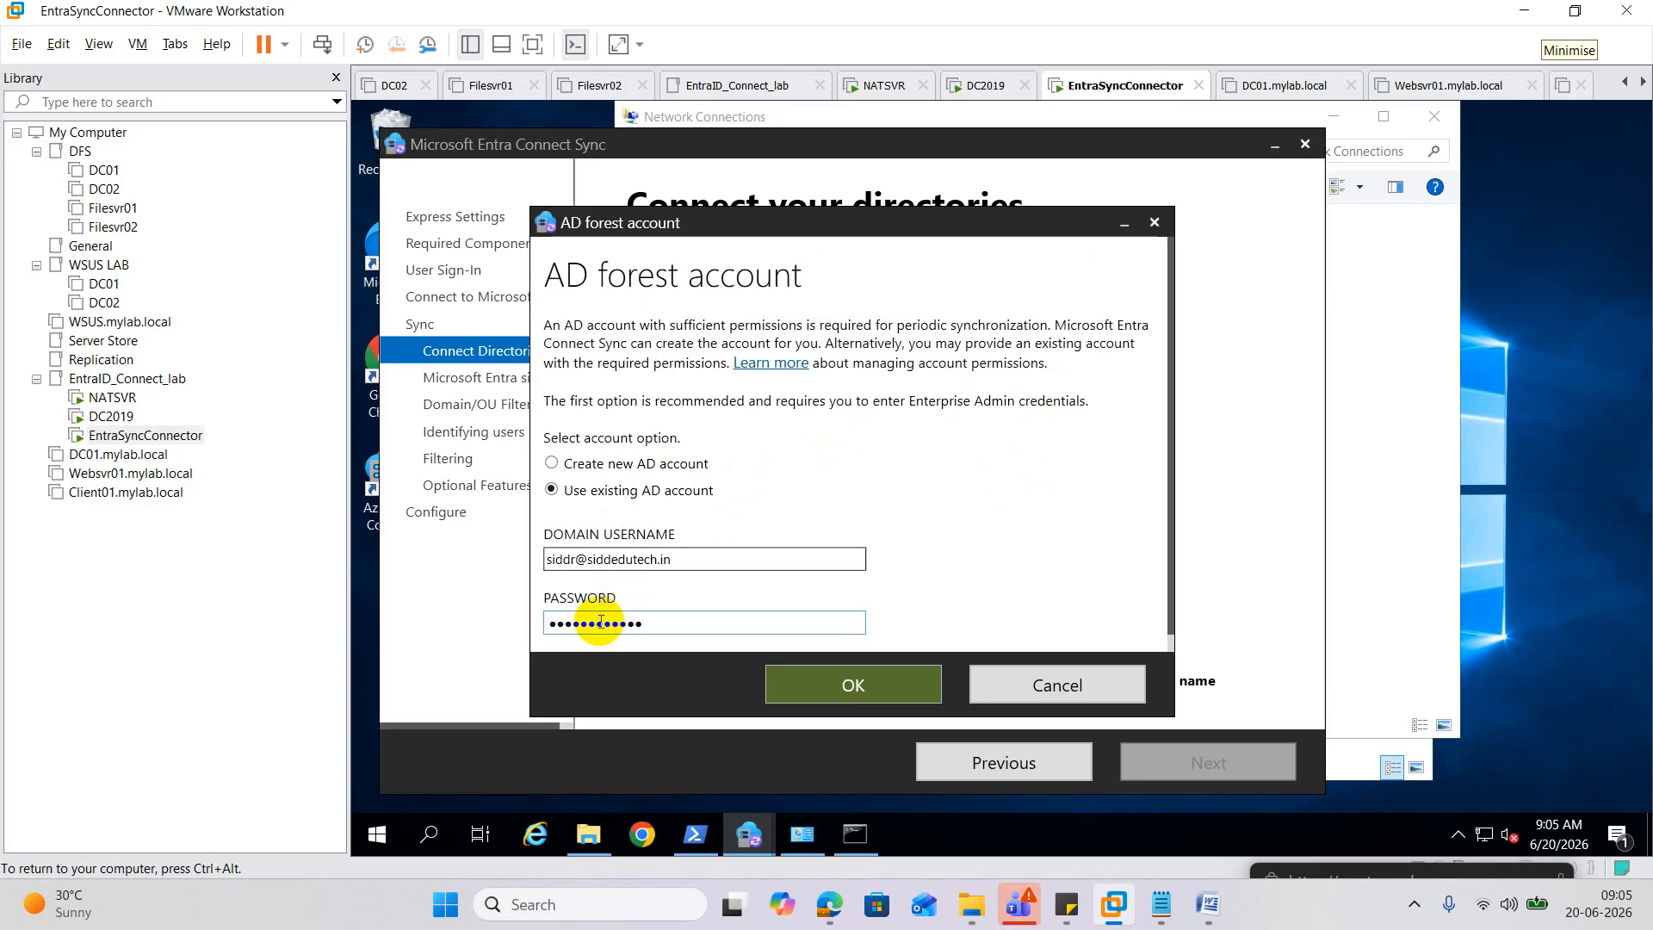
{"action": "left_click", "coordinate": [850, 684]}
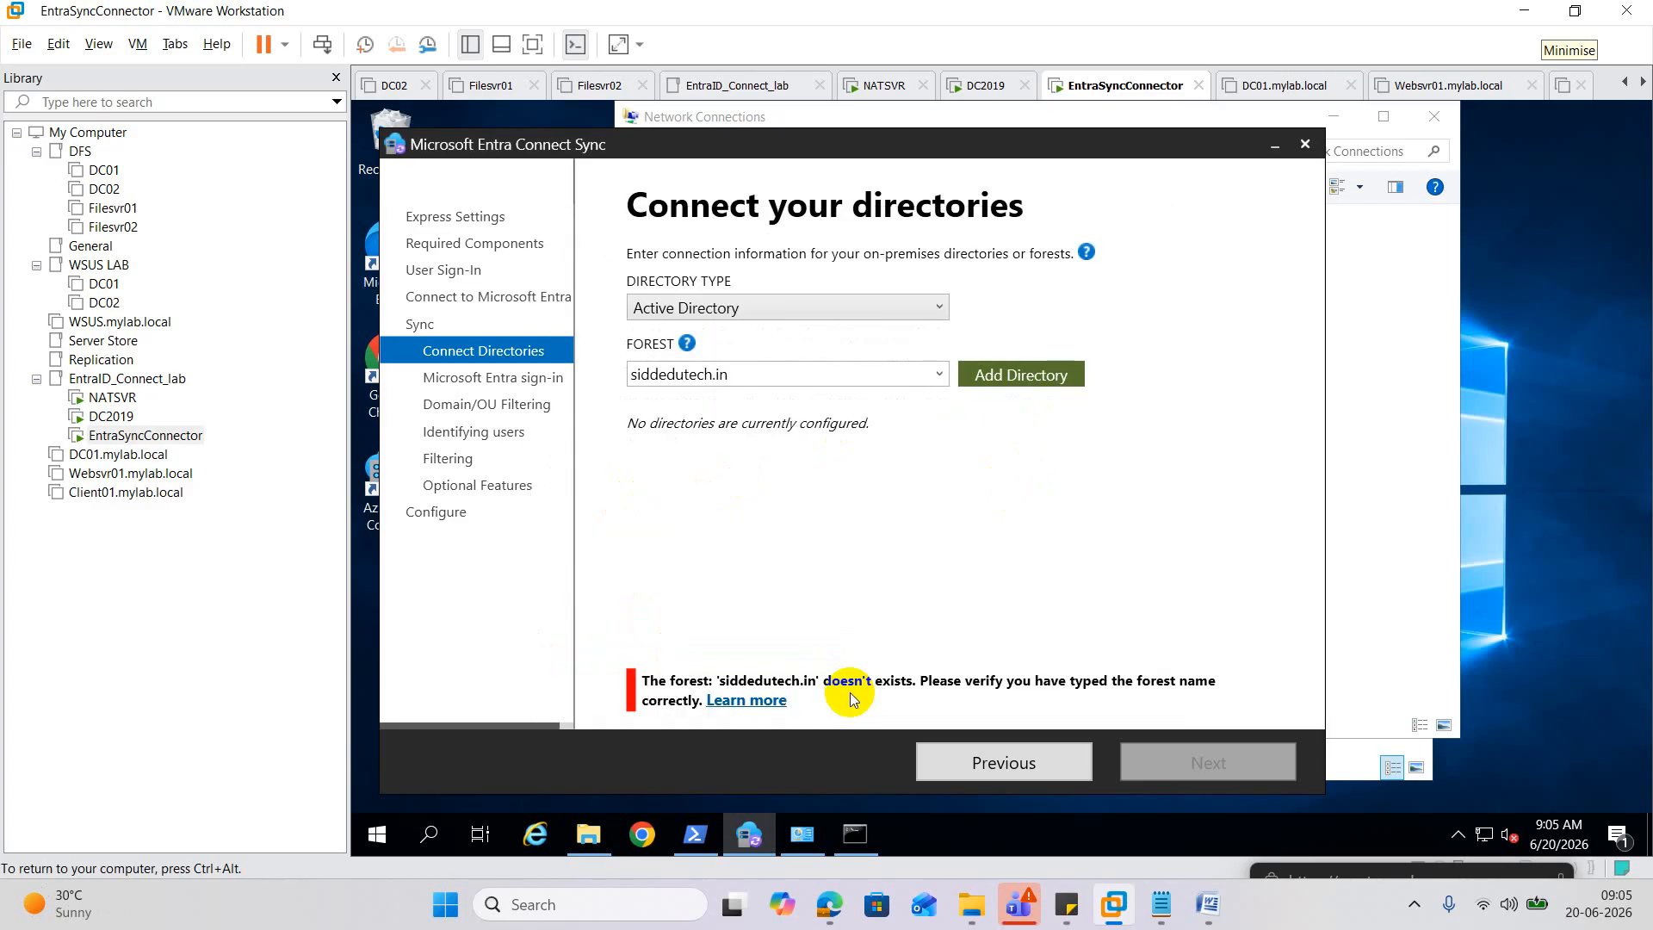
{"action": "left_click", "coordinate": [1013, 380]}
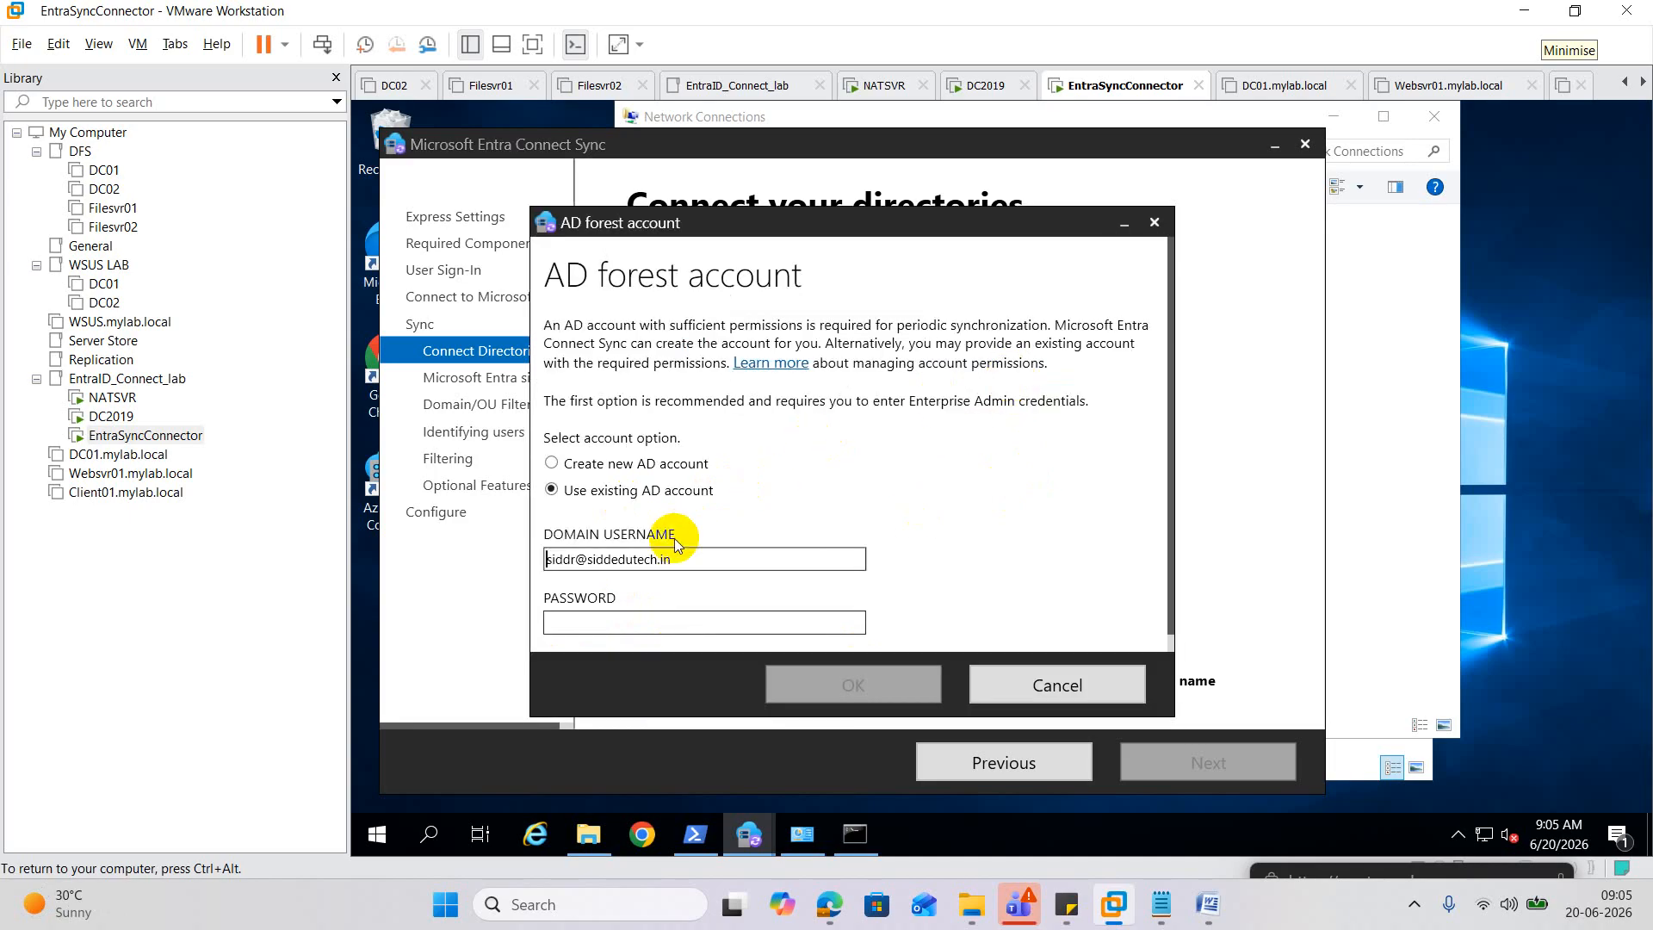
{"action": "left_click", "coordinate": [549, 560]}
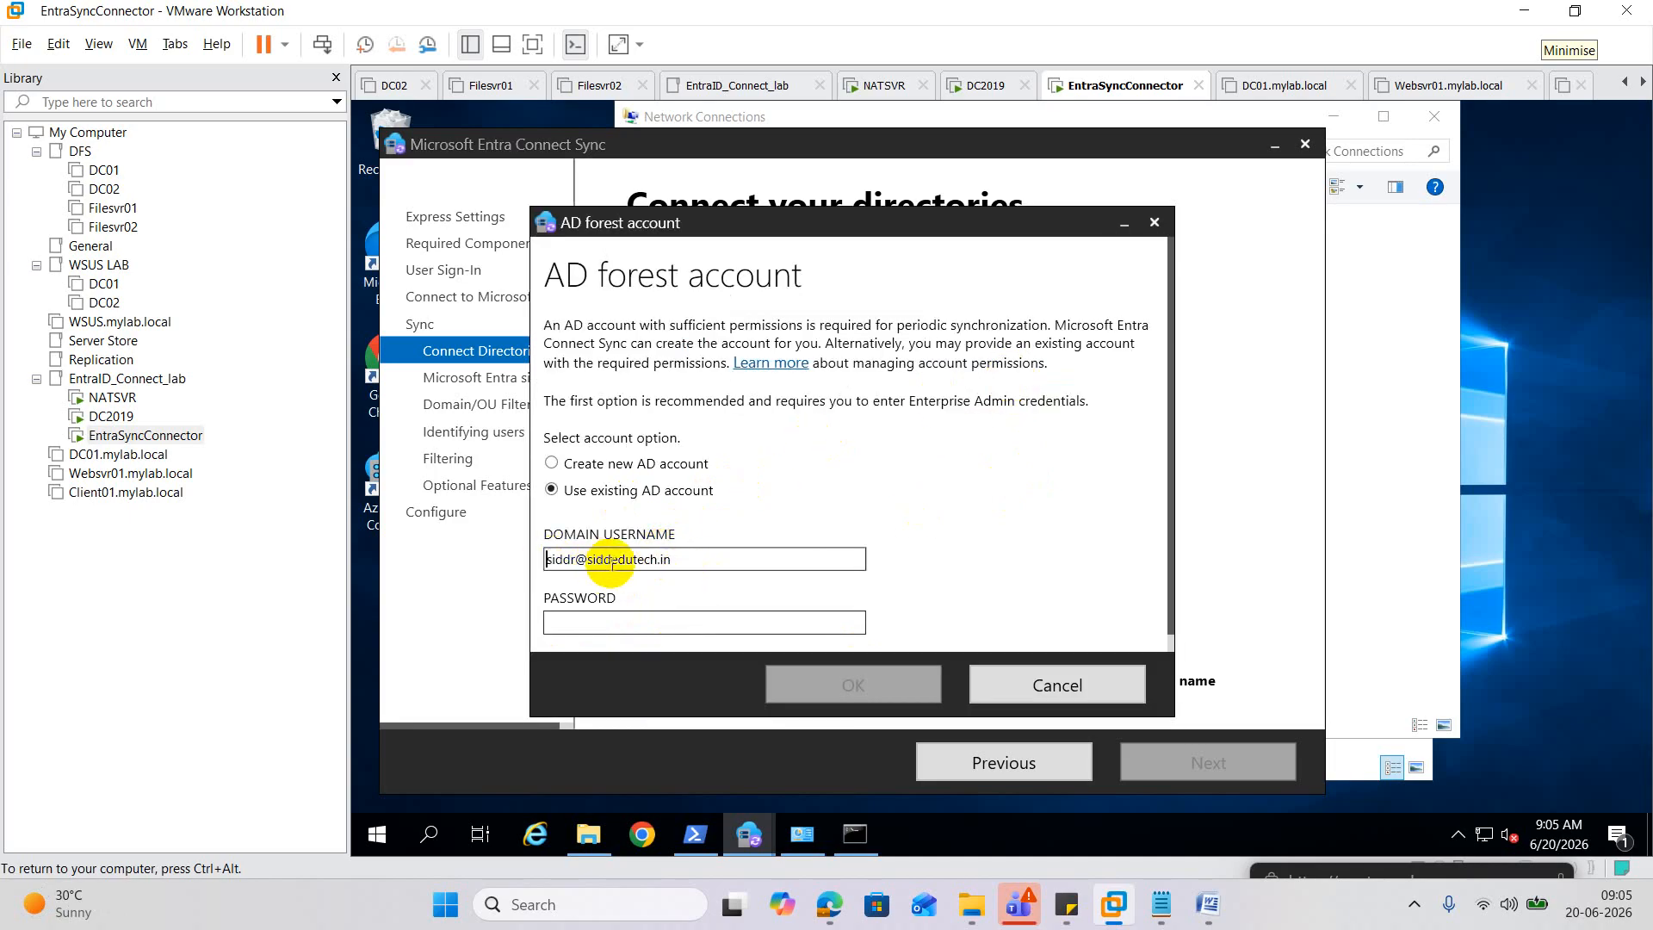
{"action": "type", "text": "siddedutech.in"}
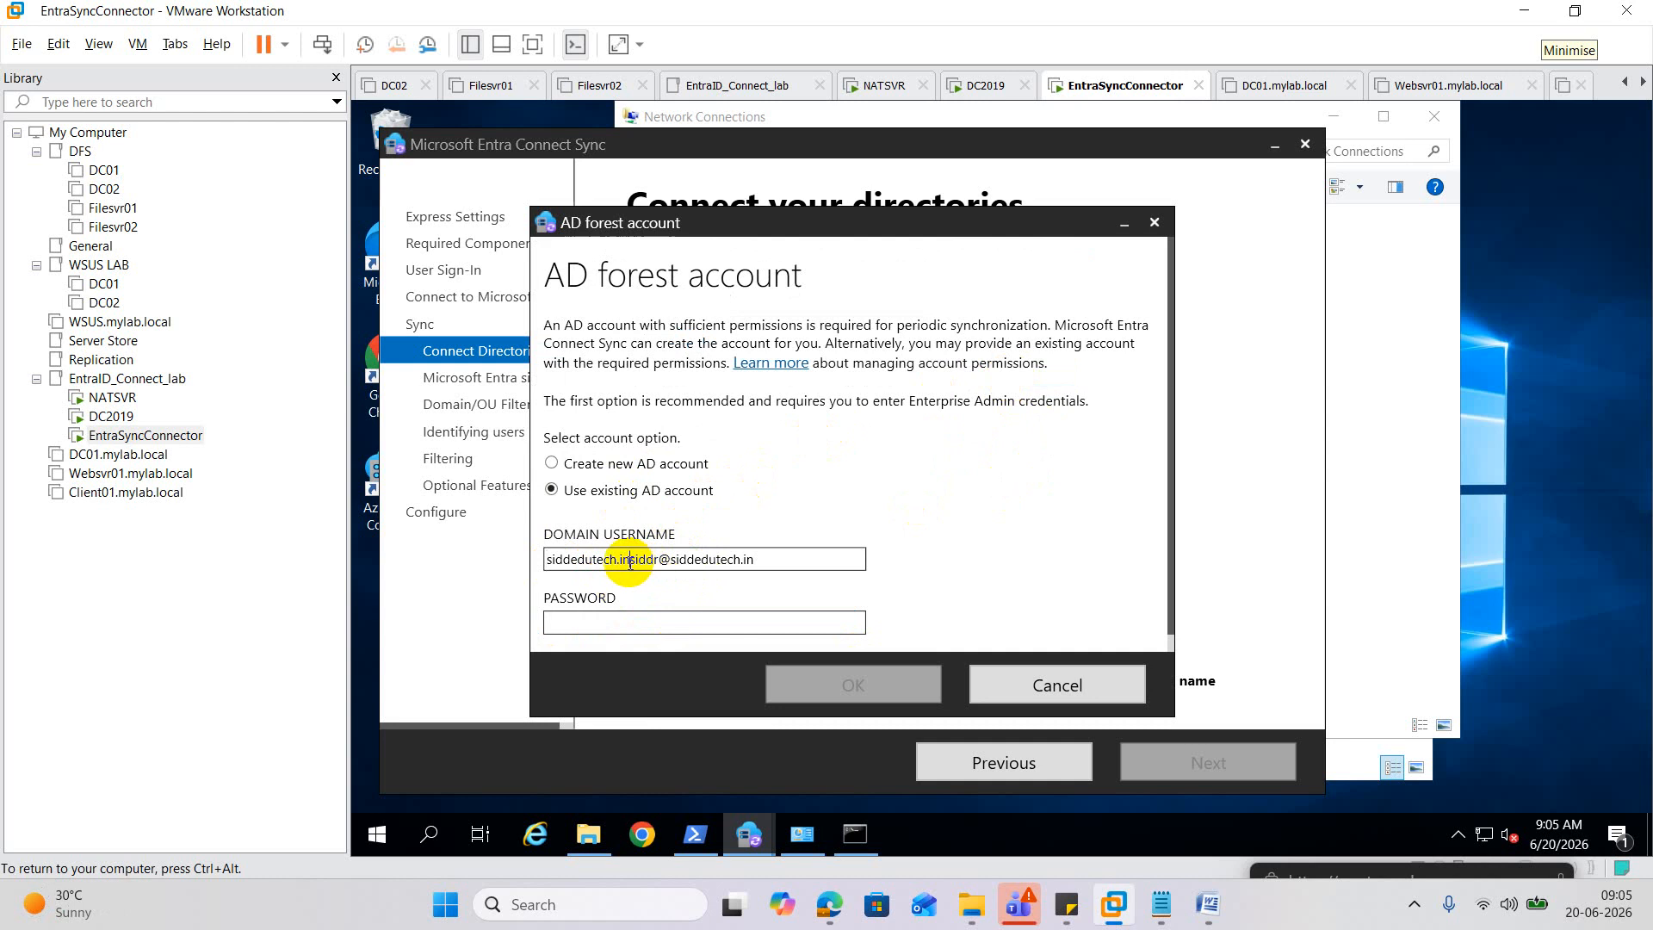
{"action": "left_click_drag", "start_coordinate": [661, 560], "coordinate": [880, 566]}
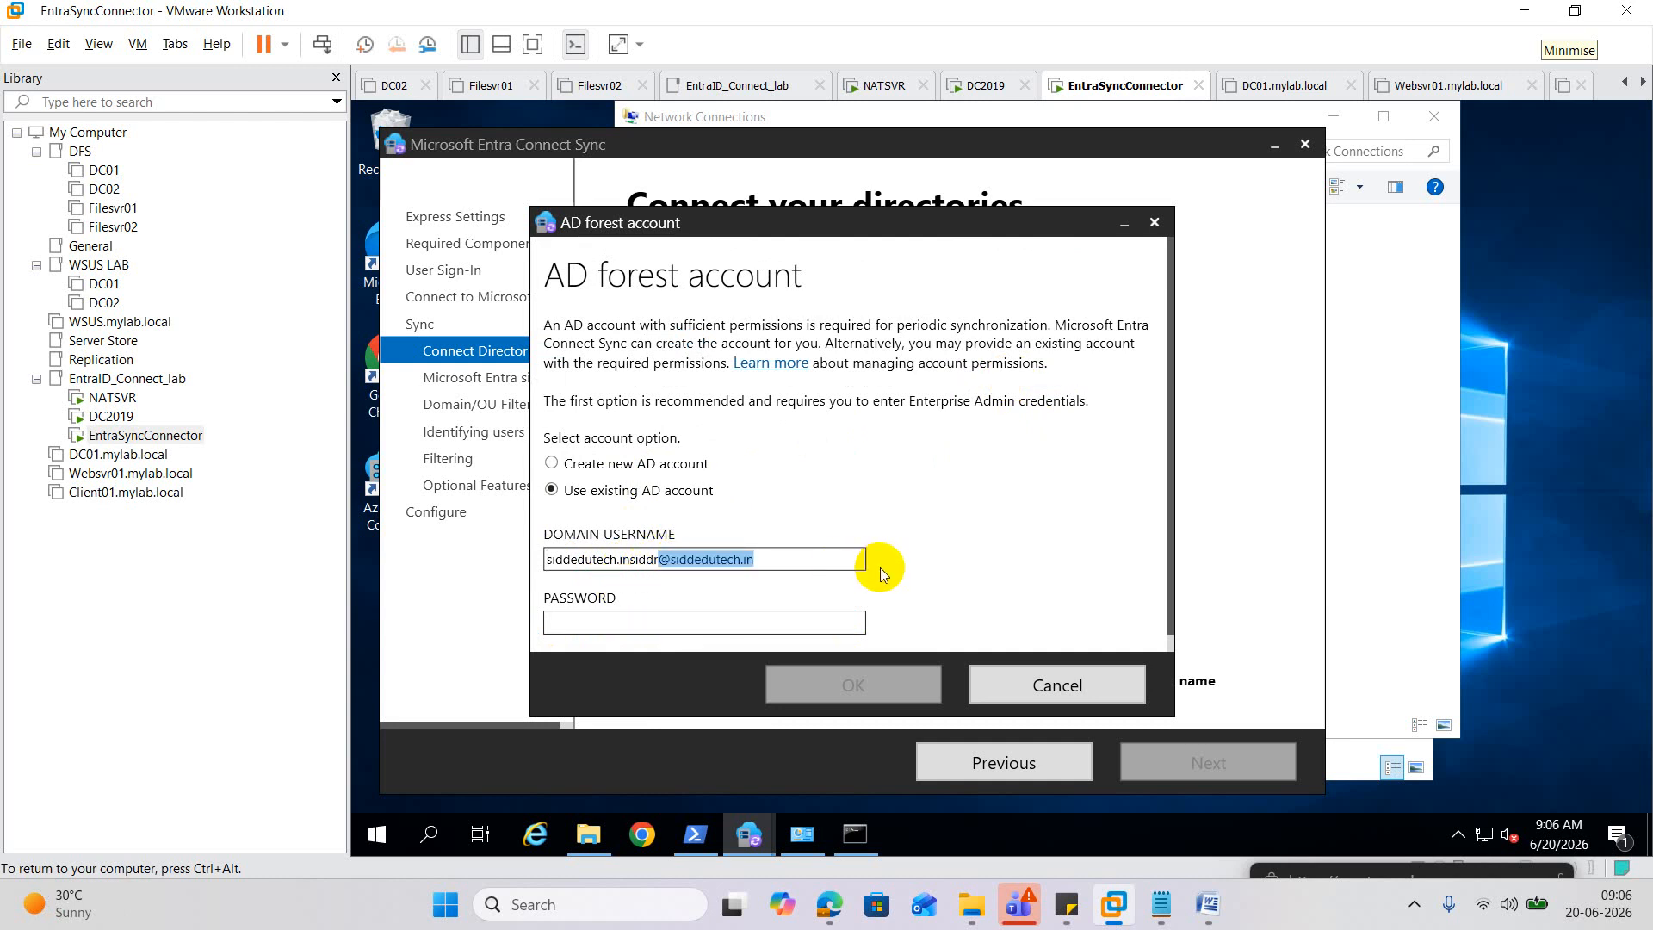
{"action": "key", "text": "BackSpace"}
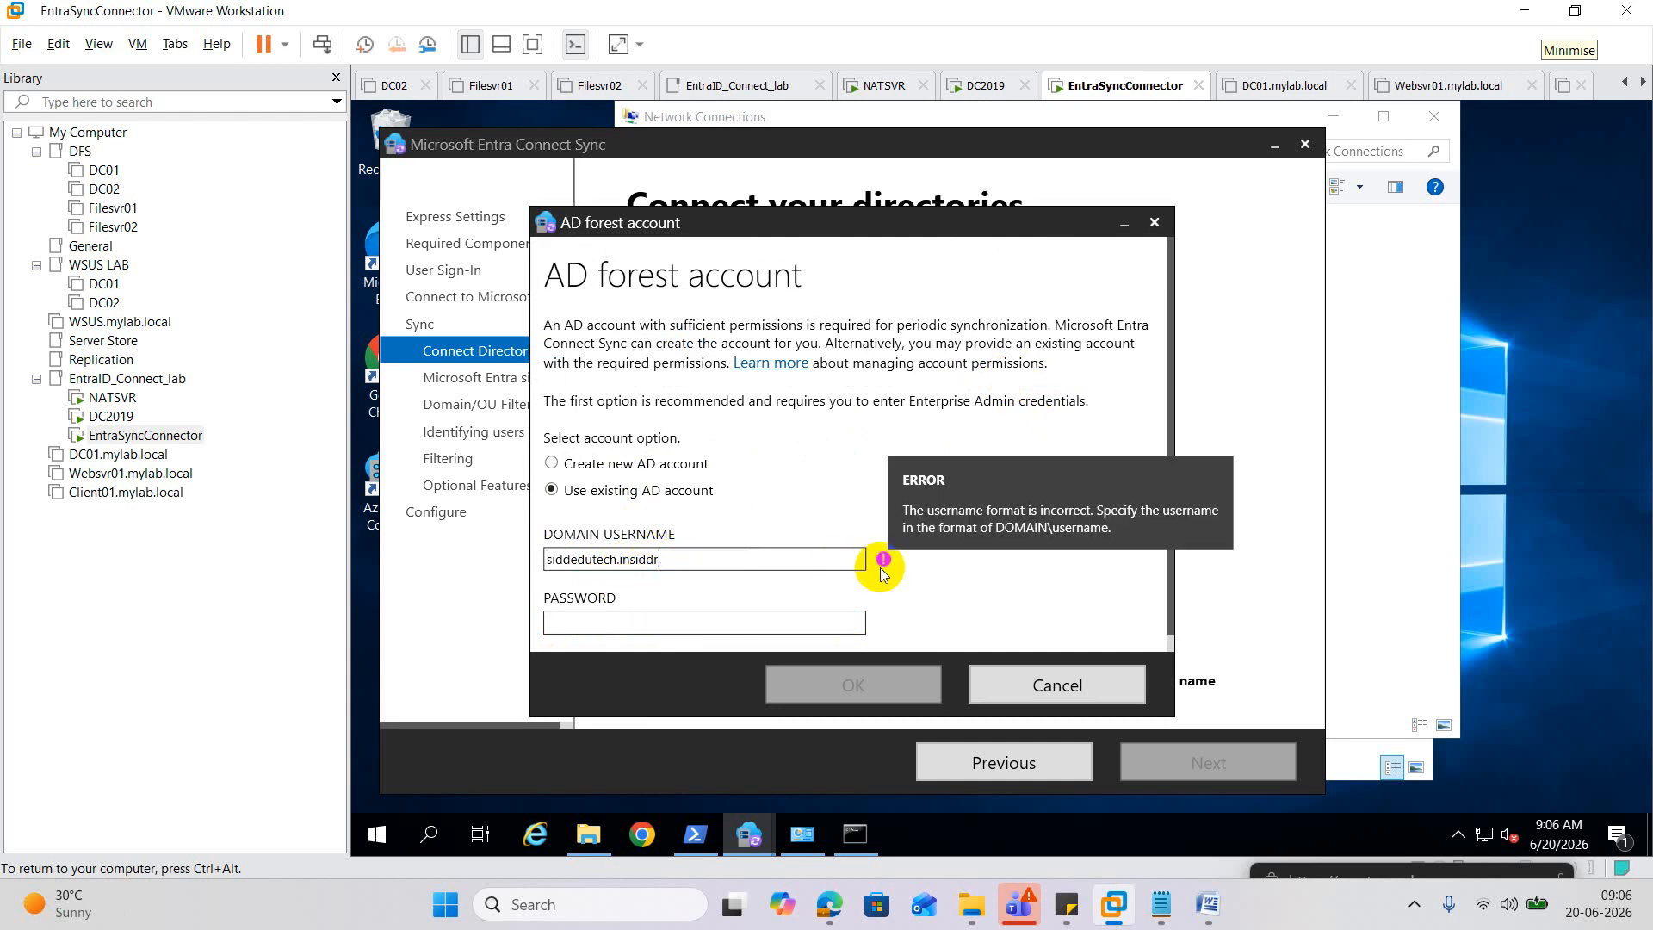
{"action": "left_click", "coordinate": [629, 559]}
{"action": "type", "text": "/"}
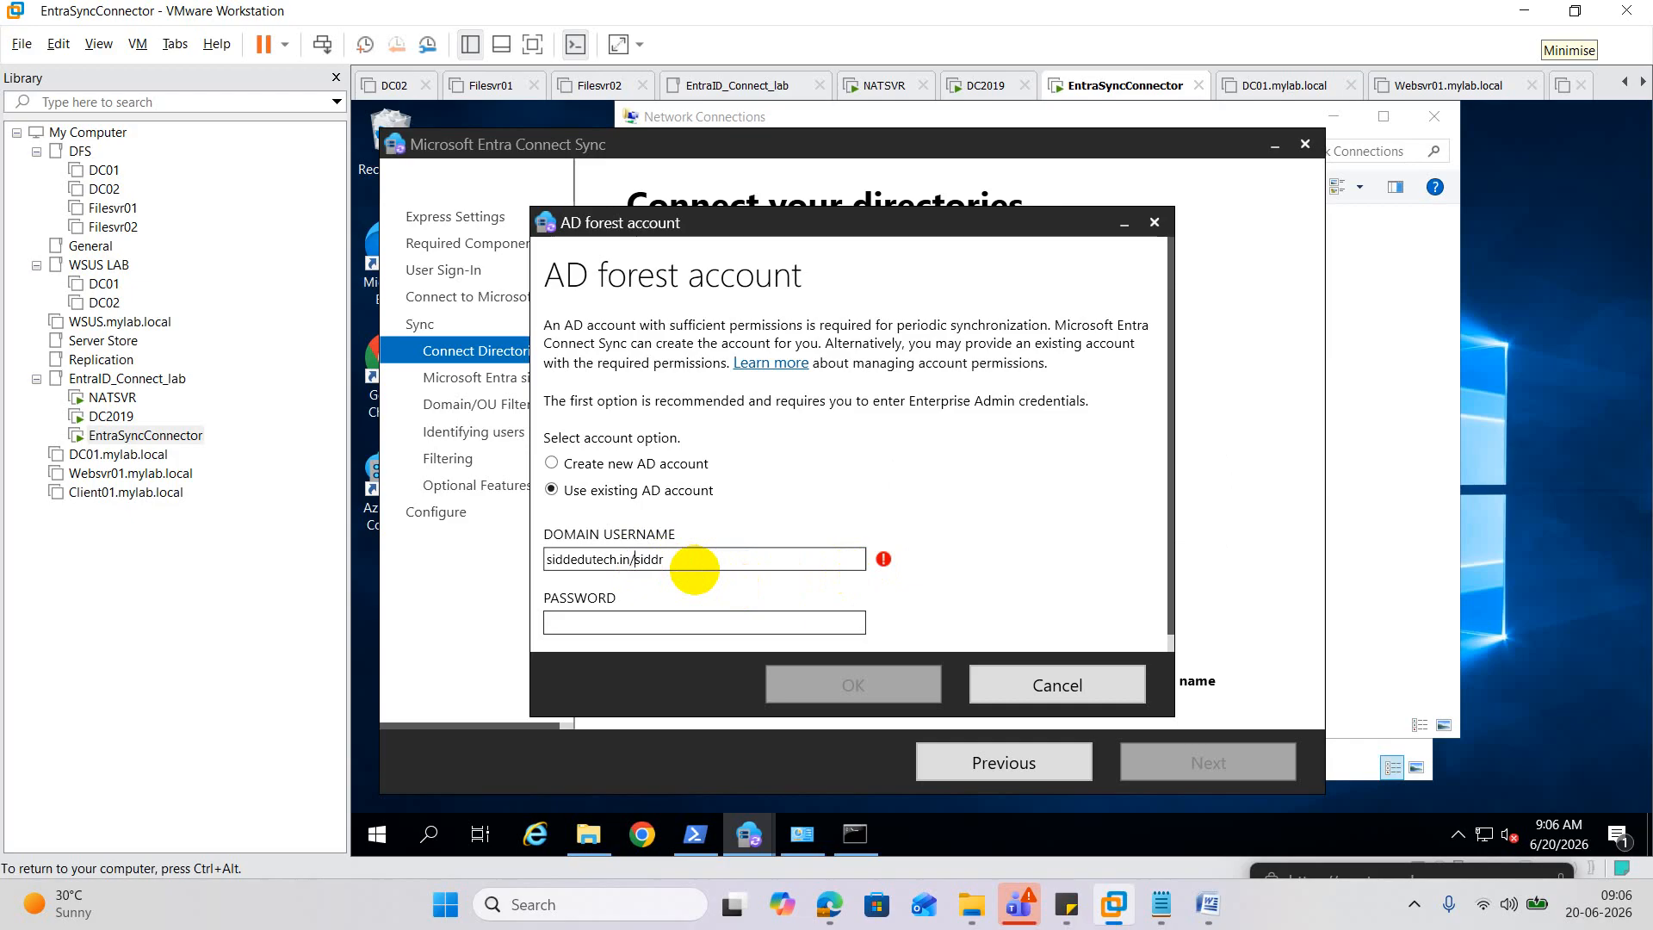
Enter the account password and resubmit the forest credentials.
{"action": "left_click", "coordinate": [593, 619]}
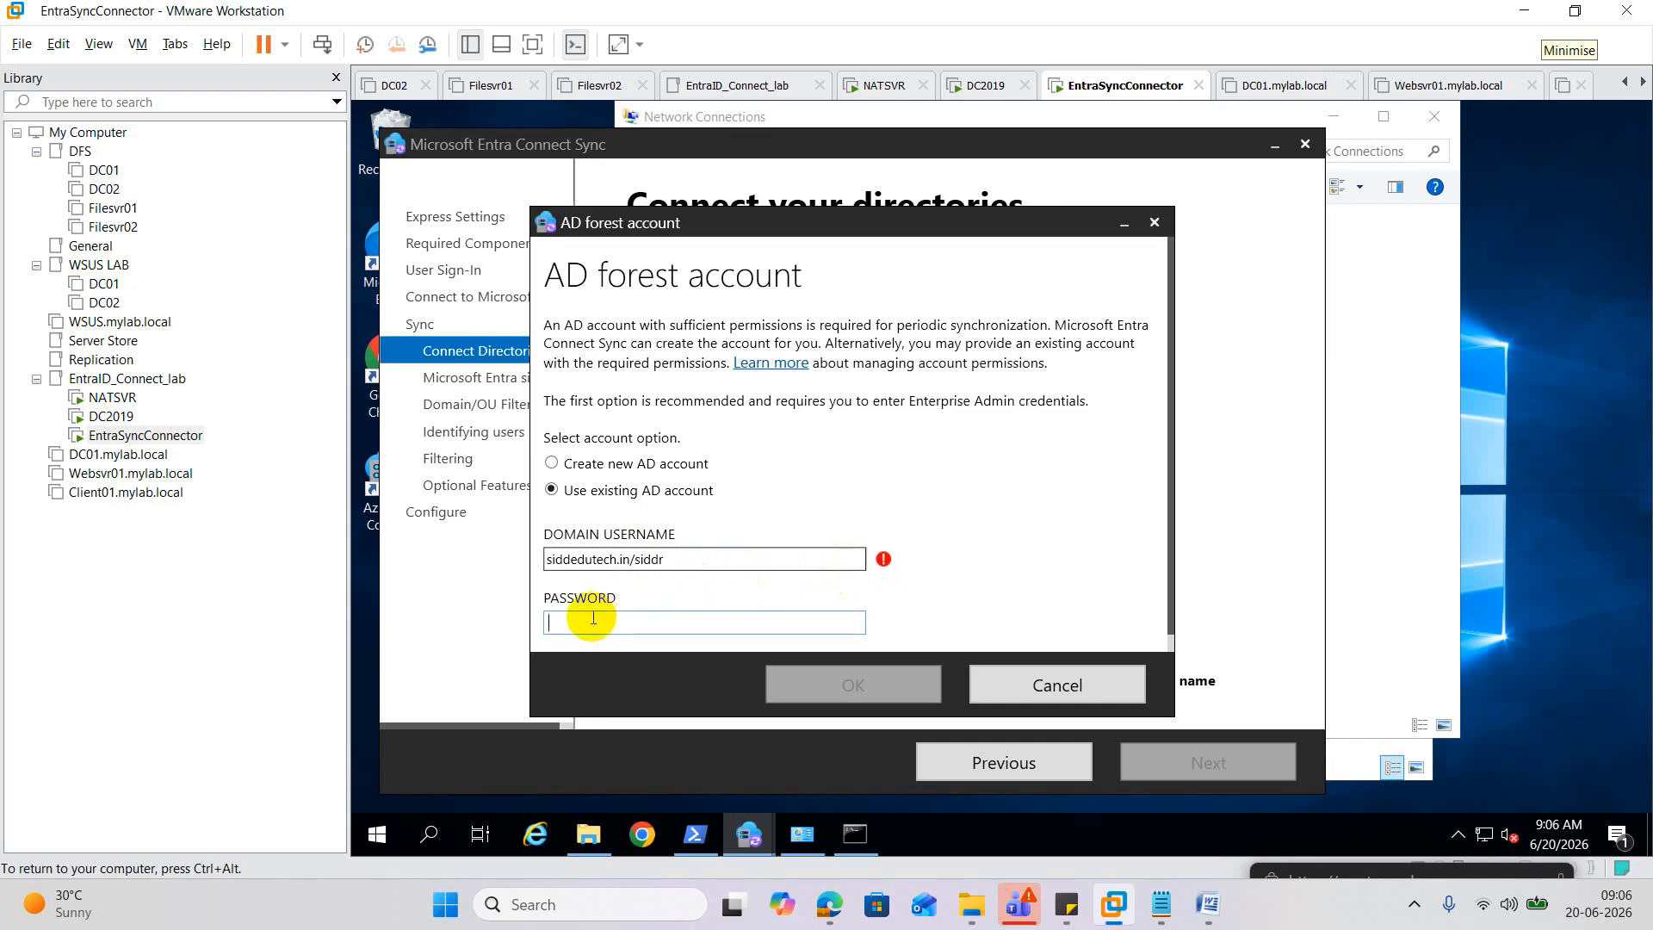
{"action": "type", "text": "•••••"}
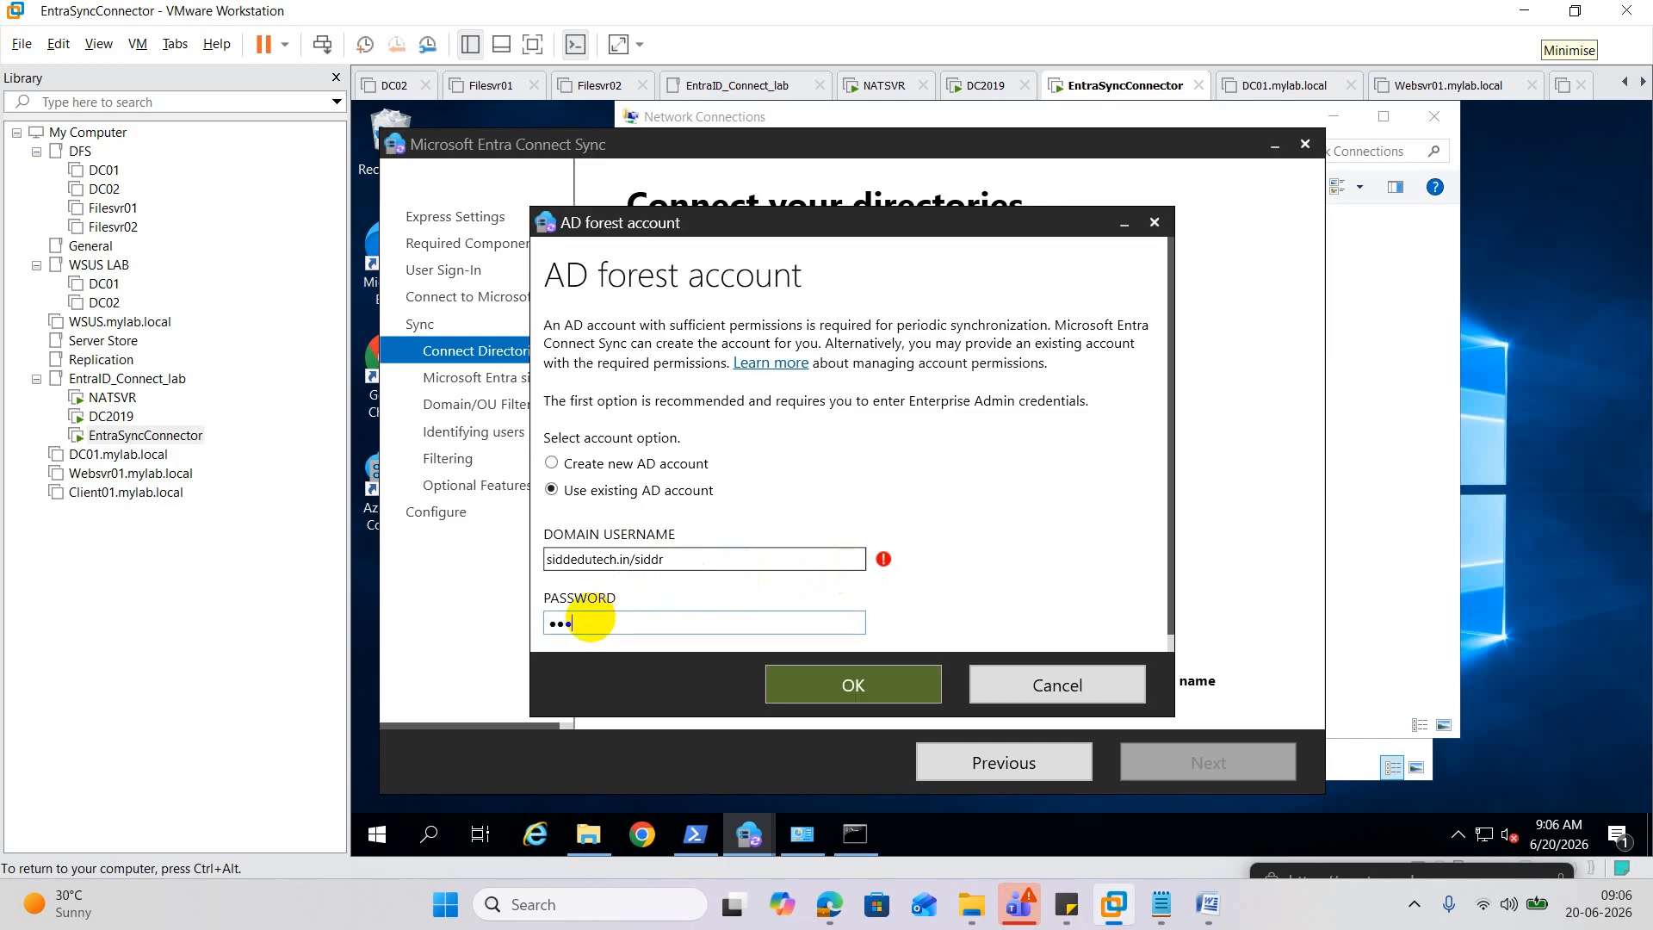
{"action": "type", "text": "•••••••"}
{"action": "left_click", "coordinate": [853, 686]}
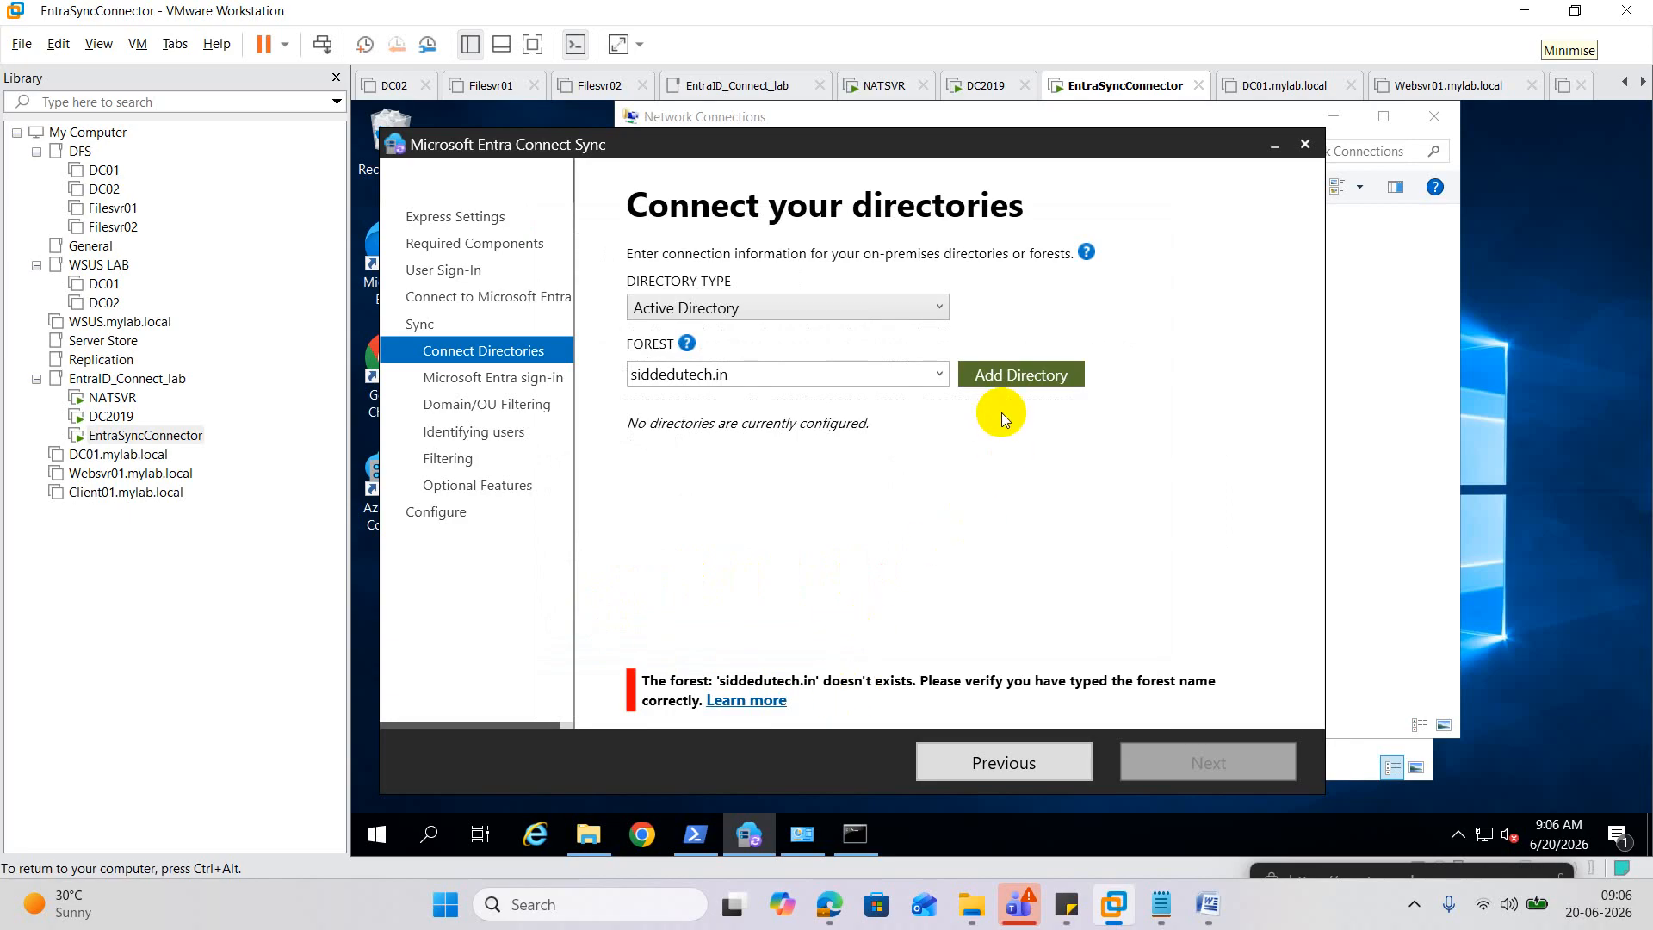
In the console, run nslookup siddedutech.in (resolves to 10.10.10.10), then ping siddedutech.in.
{"action": "left_click", "coordinate": [855, 832]}
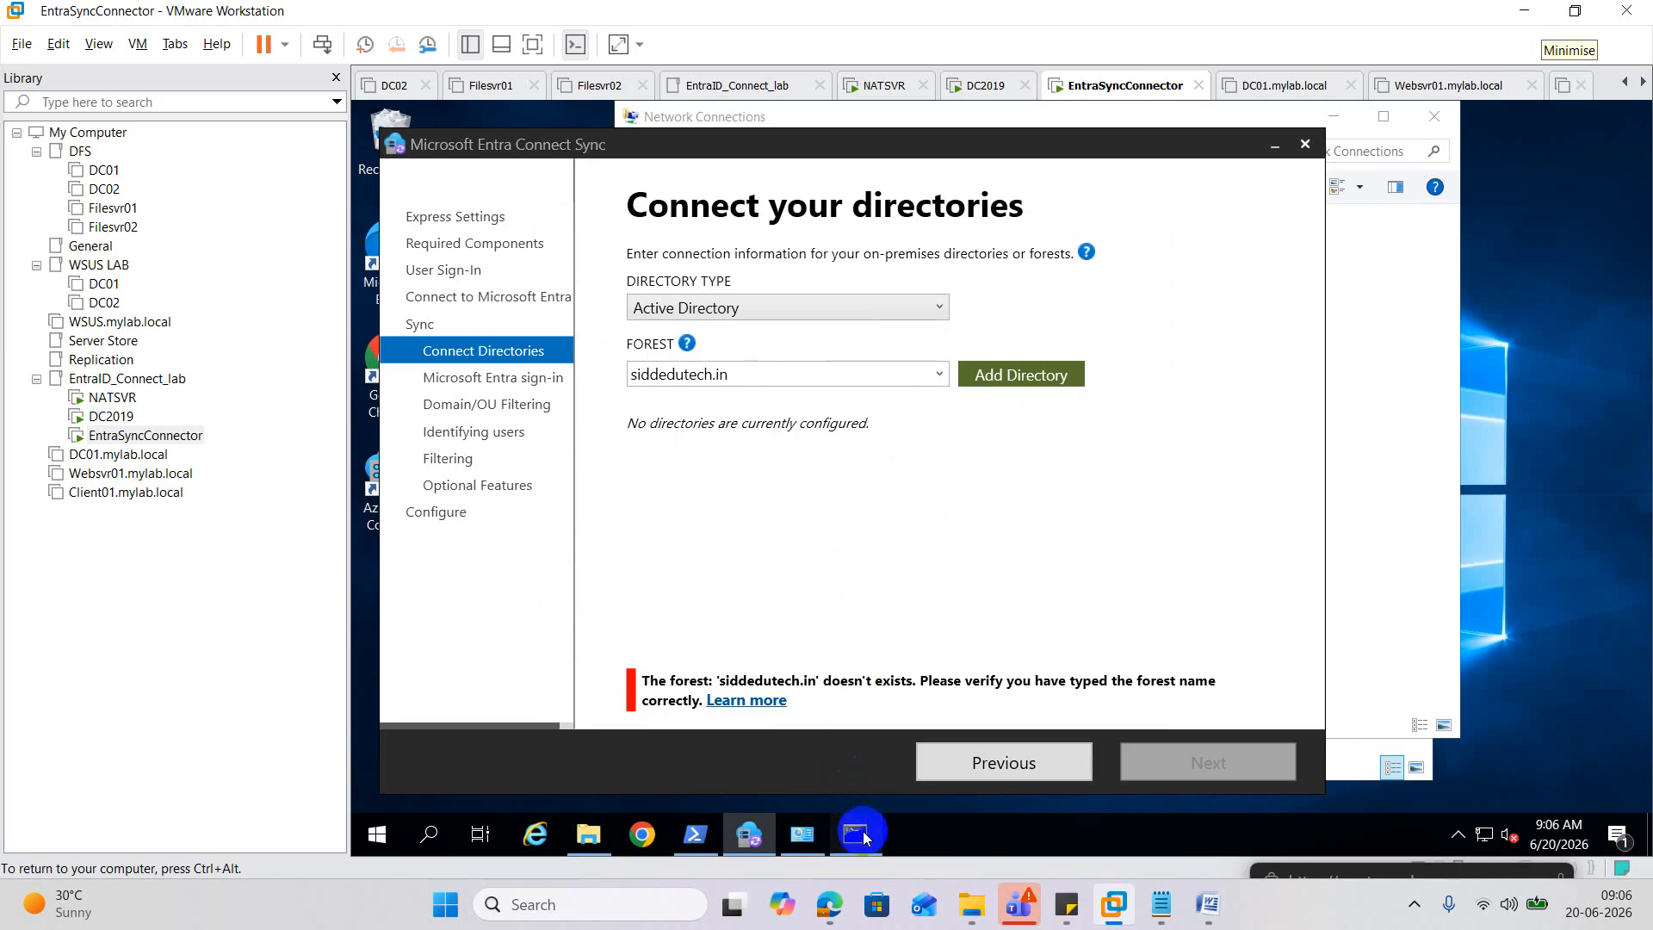
{"action": "type", "text": "n"}
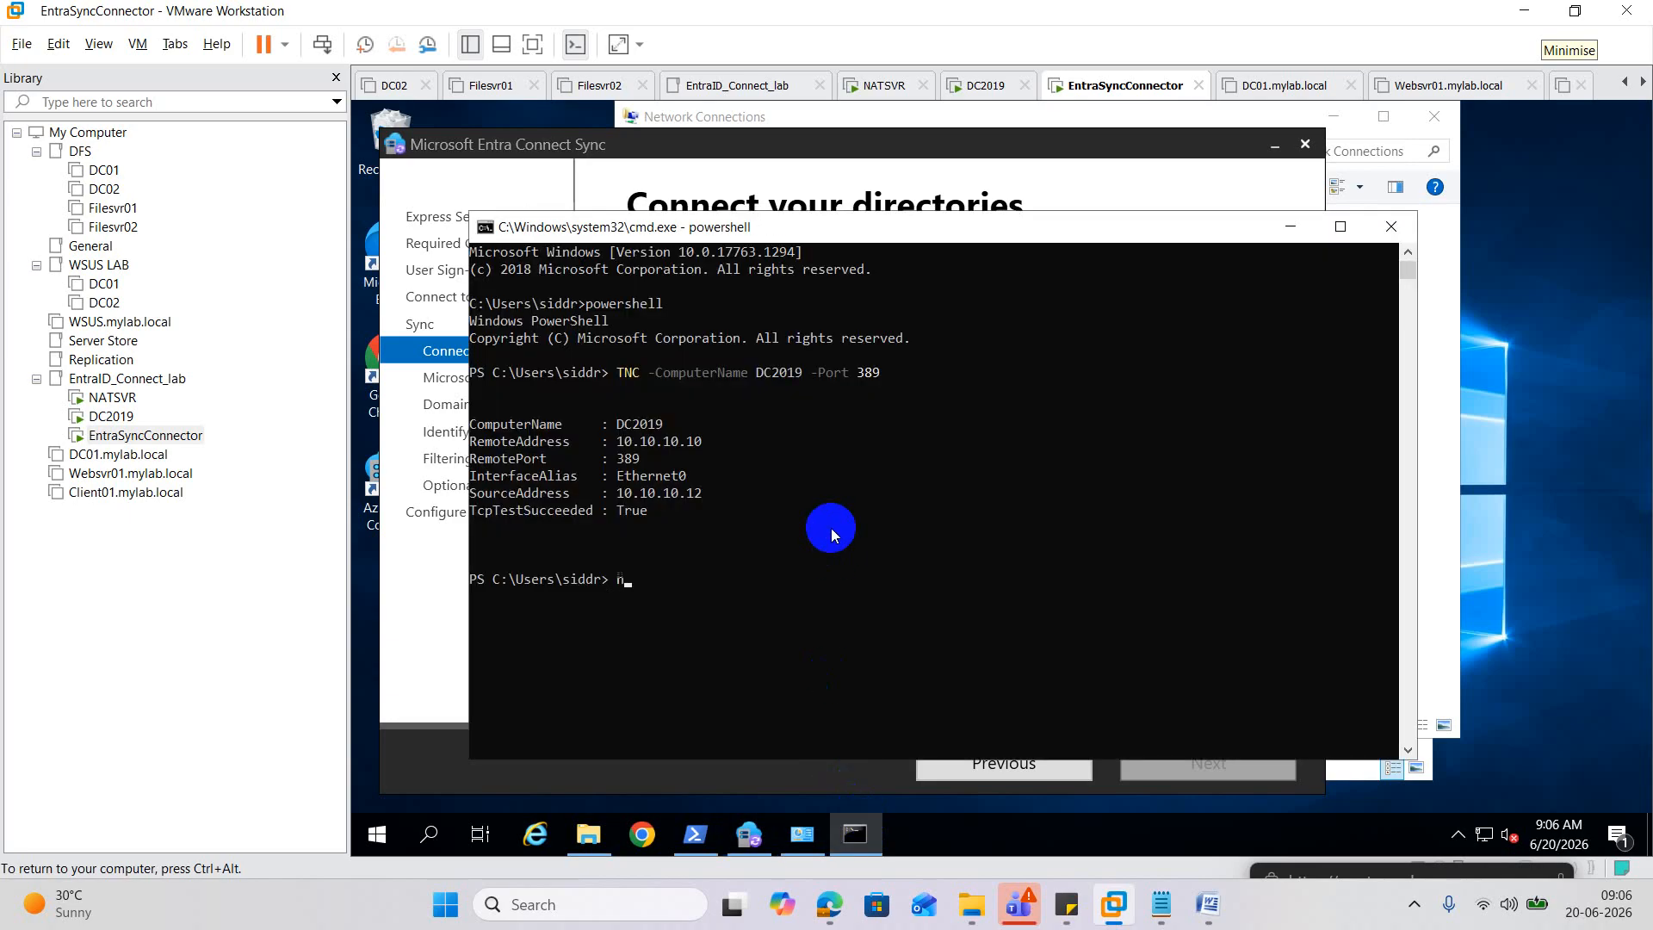
{"action": "type", "text": "slookup siddedutech.in"}
{"action": "key", "text": "Return"}
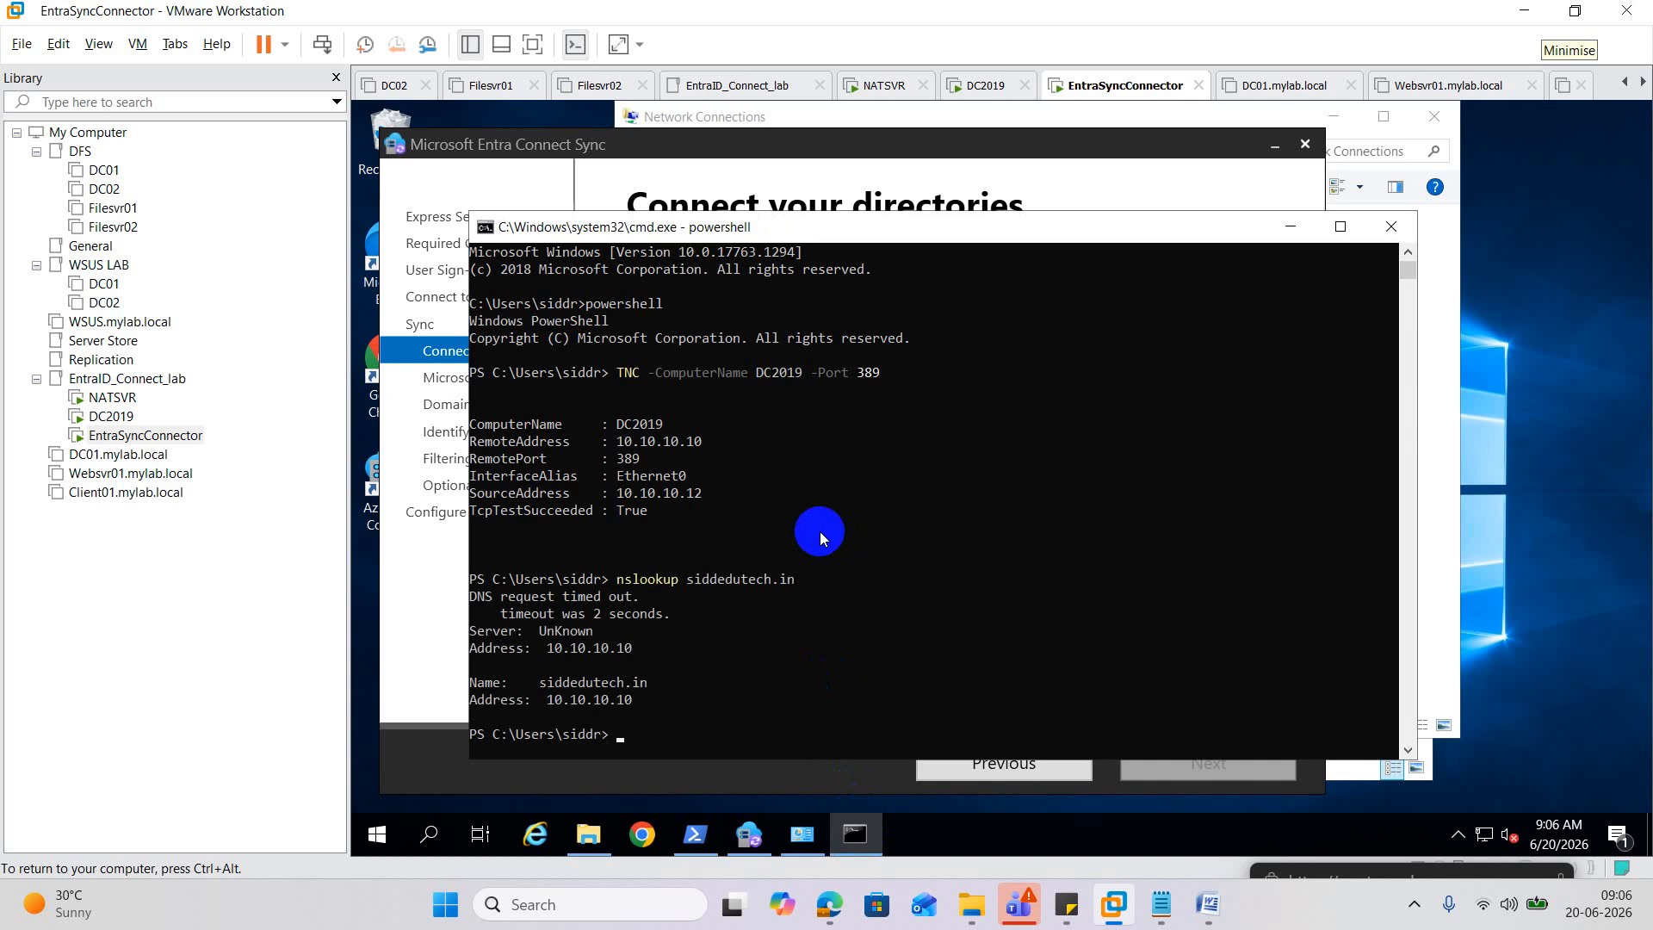
{"action": "type", "text": "ping siddedutech.in"}
{"action": "key", "text": "Return"}
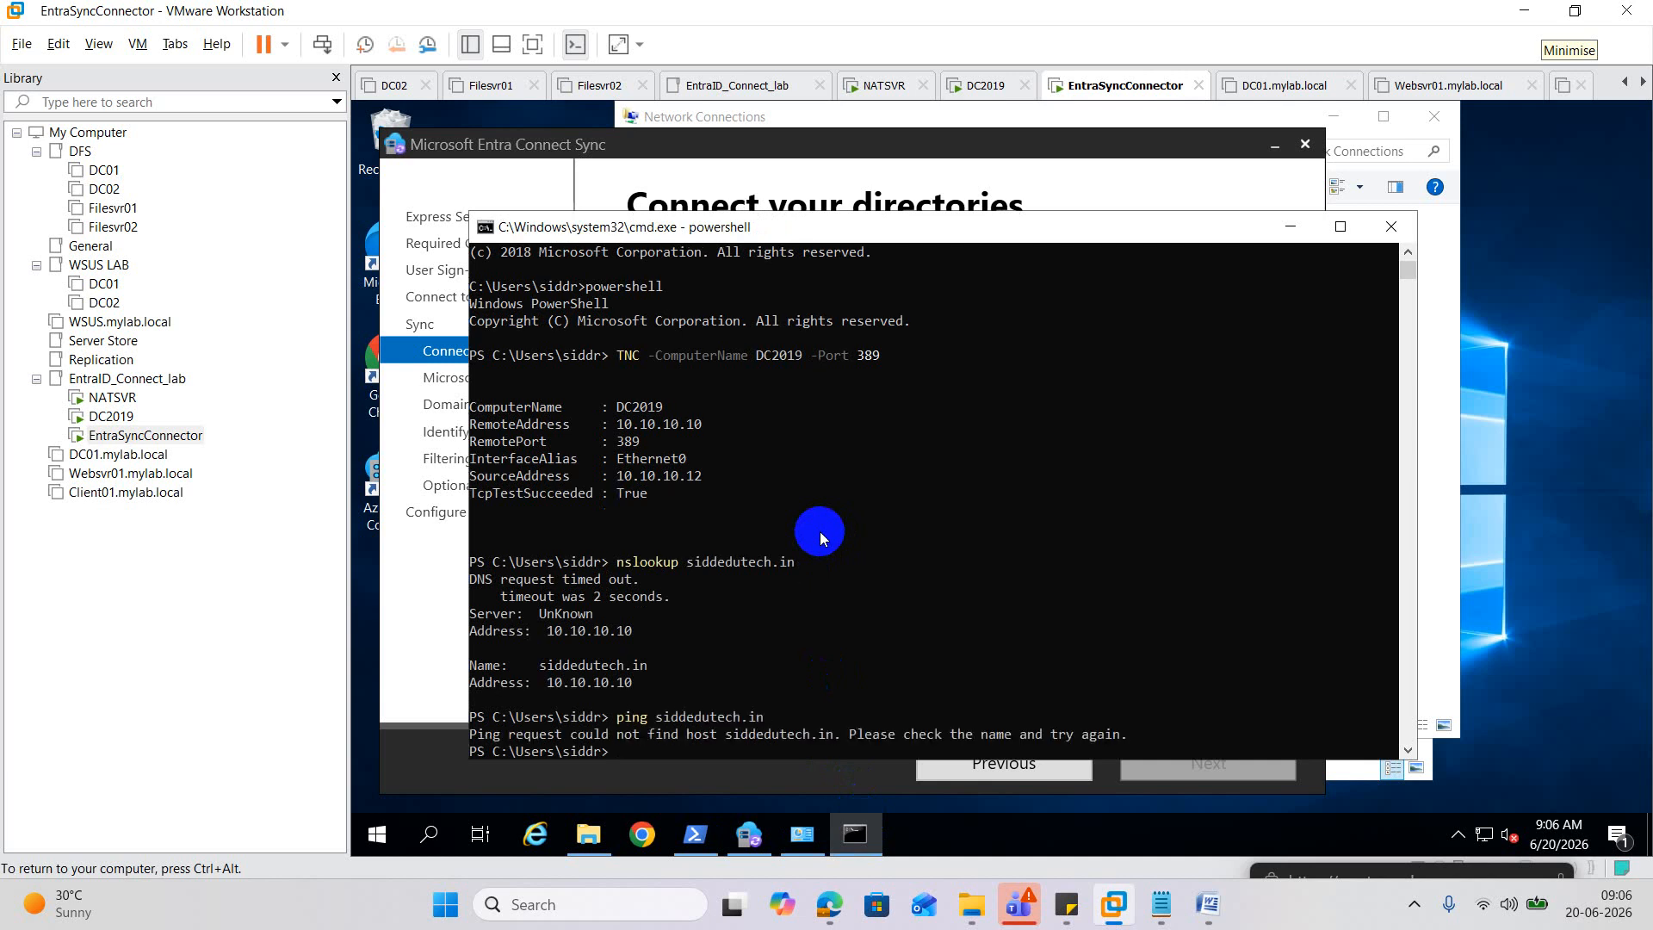
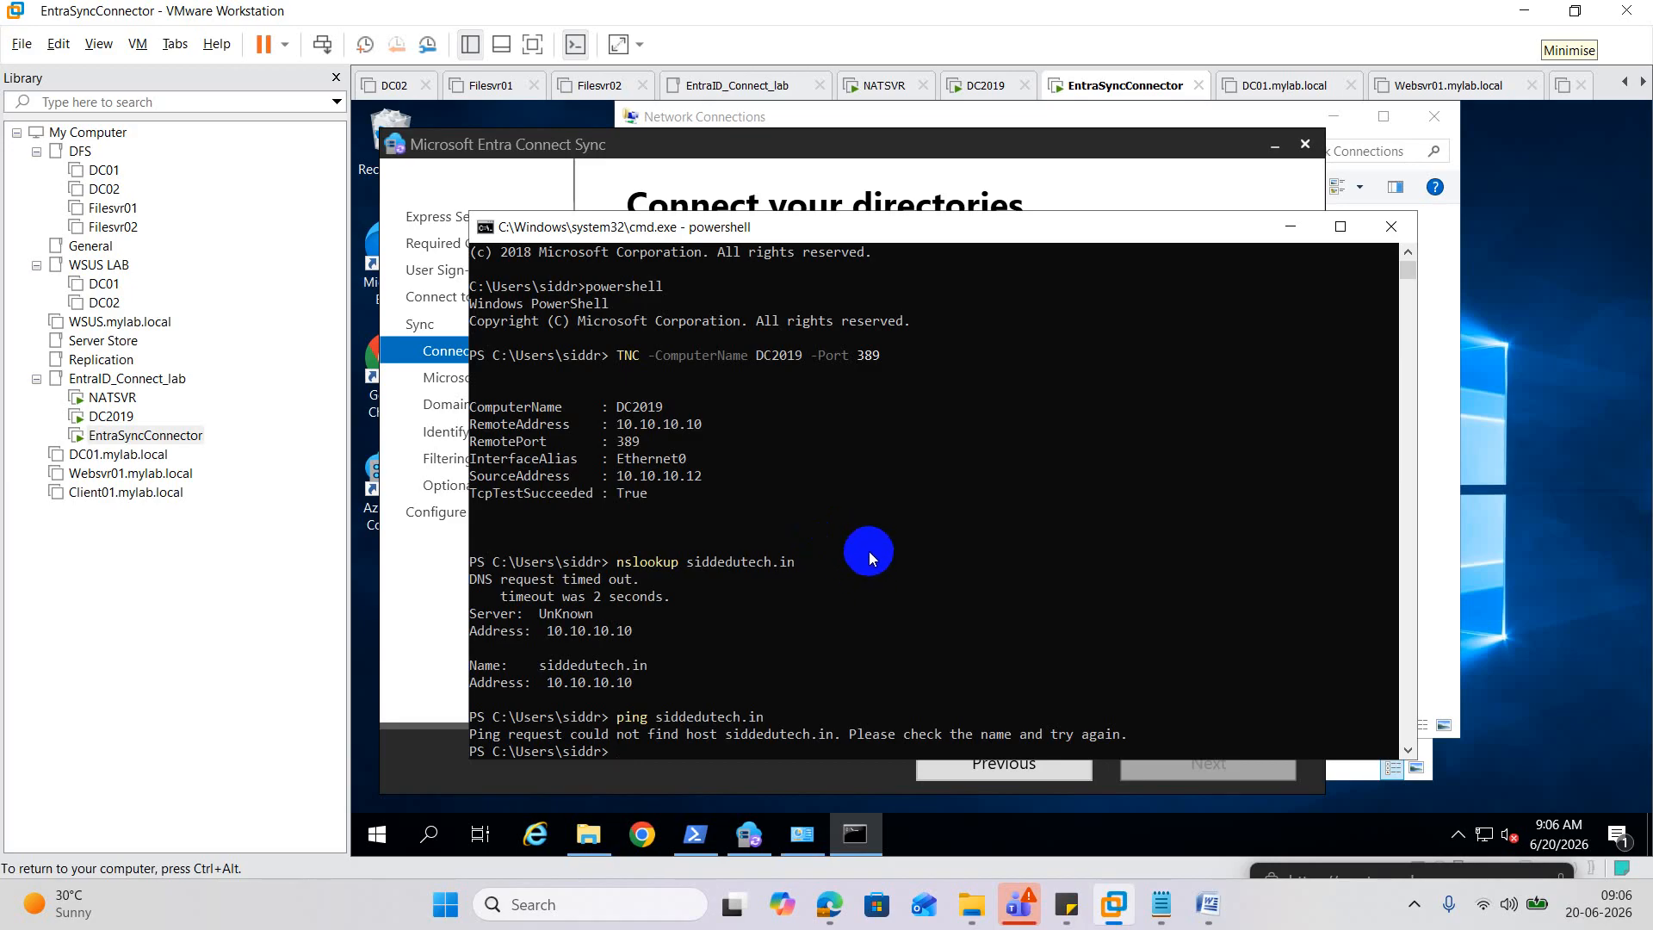
Run ncpa.cpl from the PowerShell console to open Network Connections.
{"action": "scroll", "coordinate": [869, 551], "scroll_direction": "down", "scroll_amount": 1}
{"action": "type", "text": "ncpa.cpl"}
{"action": "key", "text": "Return"}
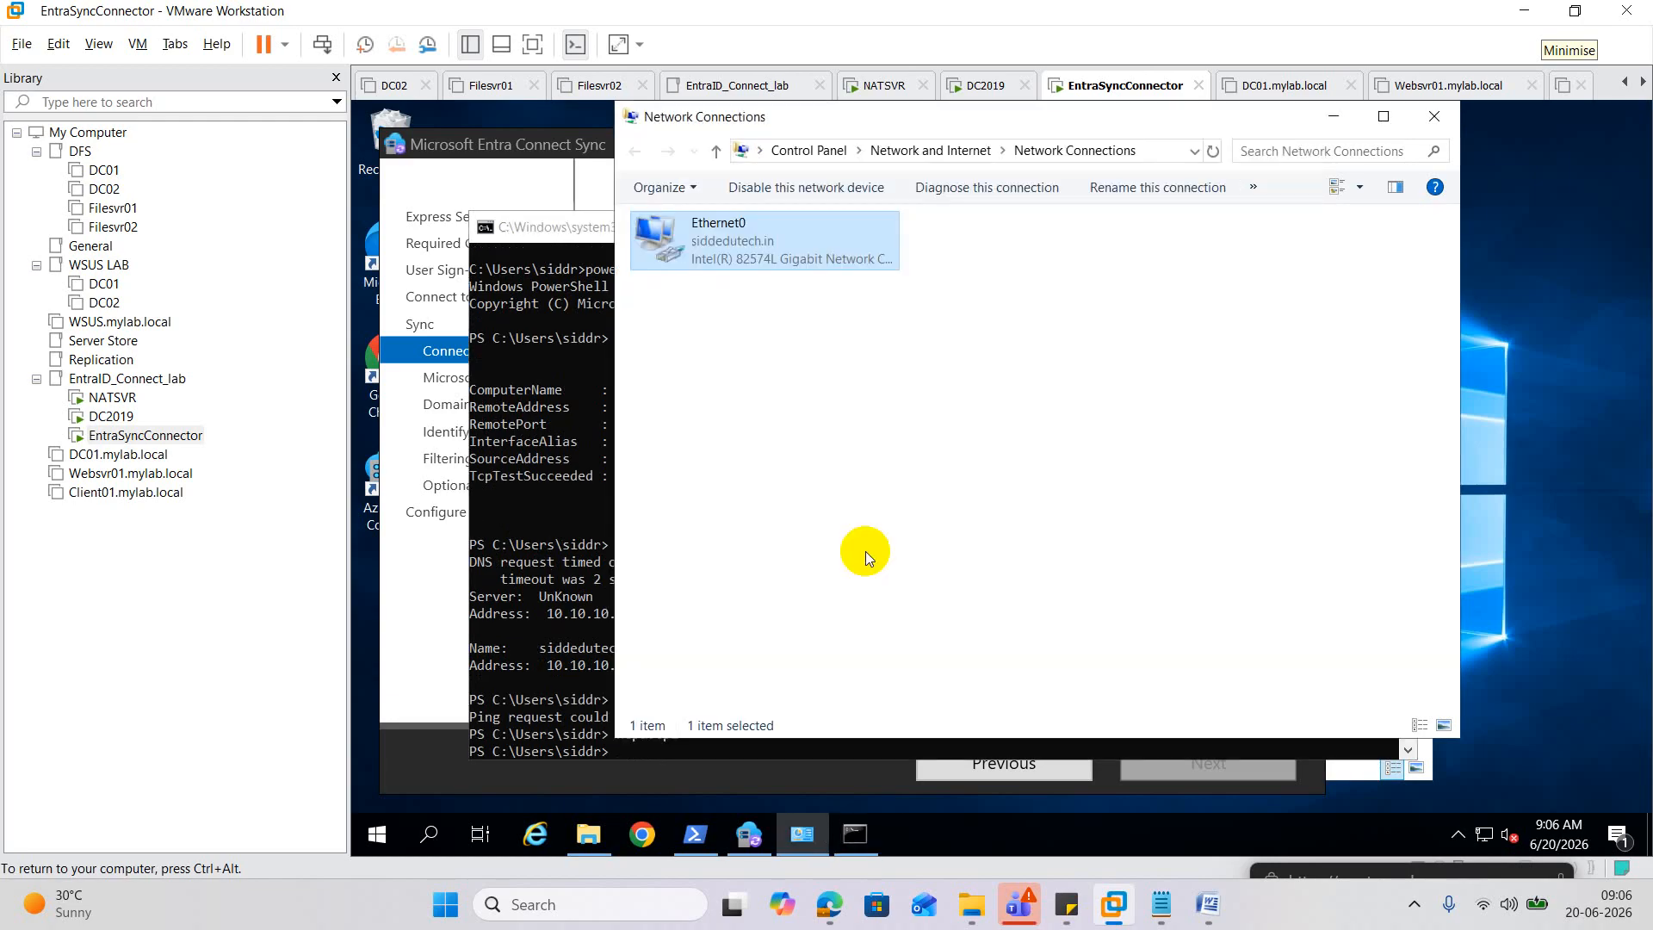
Open Ethernet0's IPv4 properties and clear the preferred DNS server entry.
{"action": "right_click", "coordinate": [730, 254]}
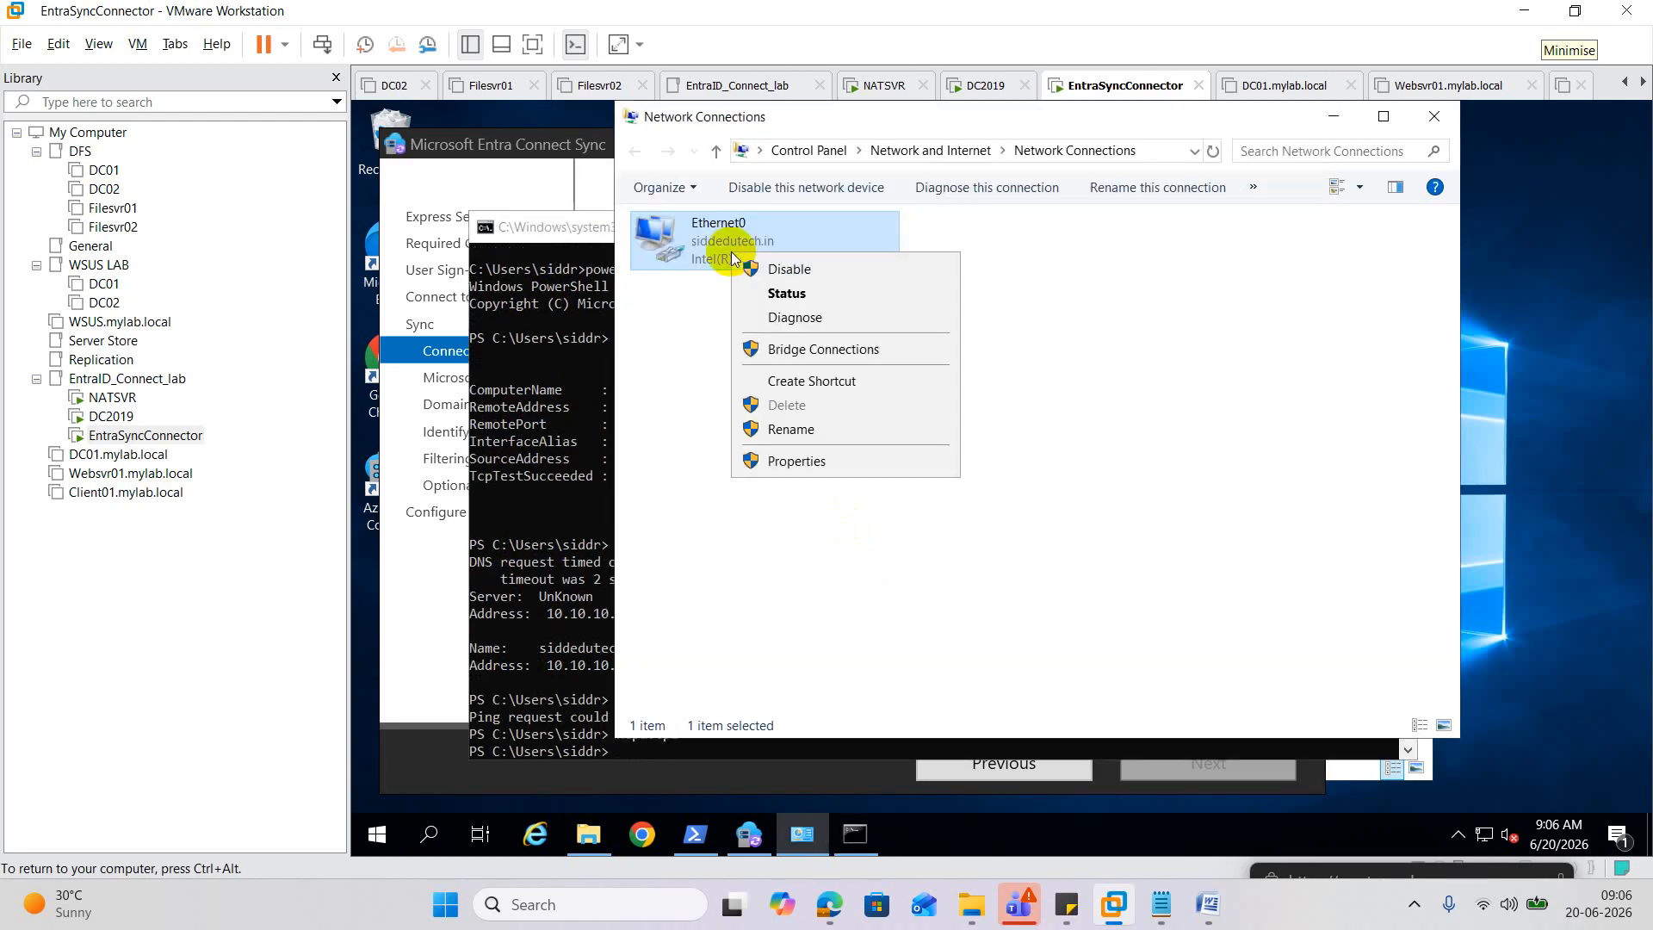
{"action": "left_click", "coordinate": [792, 460]}
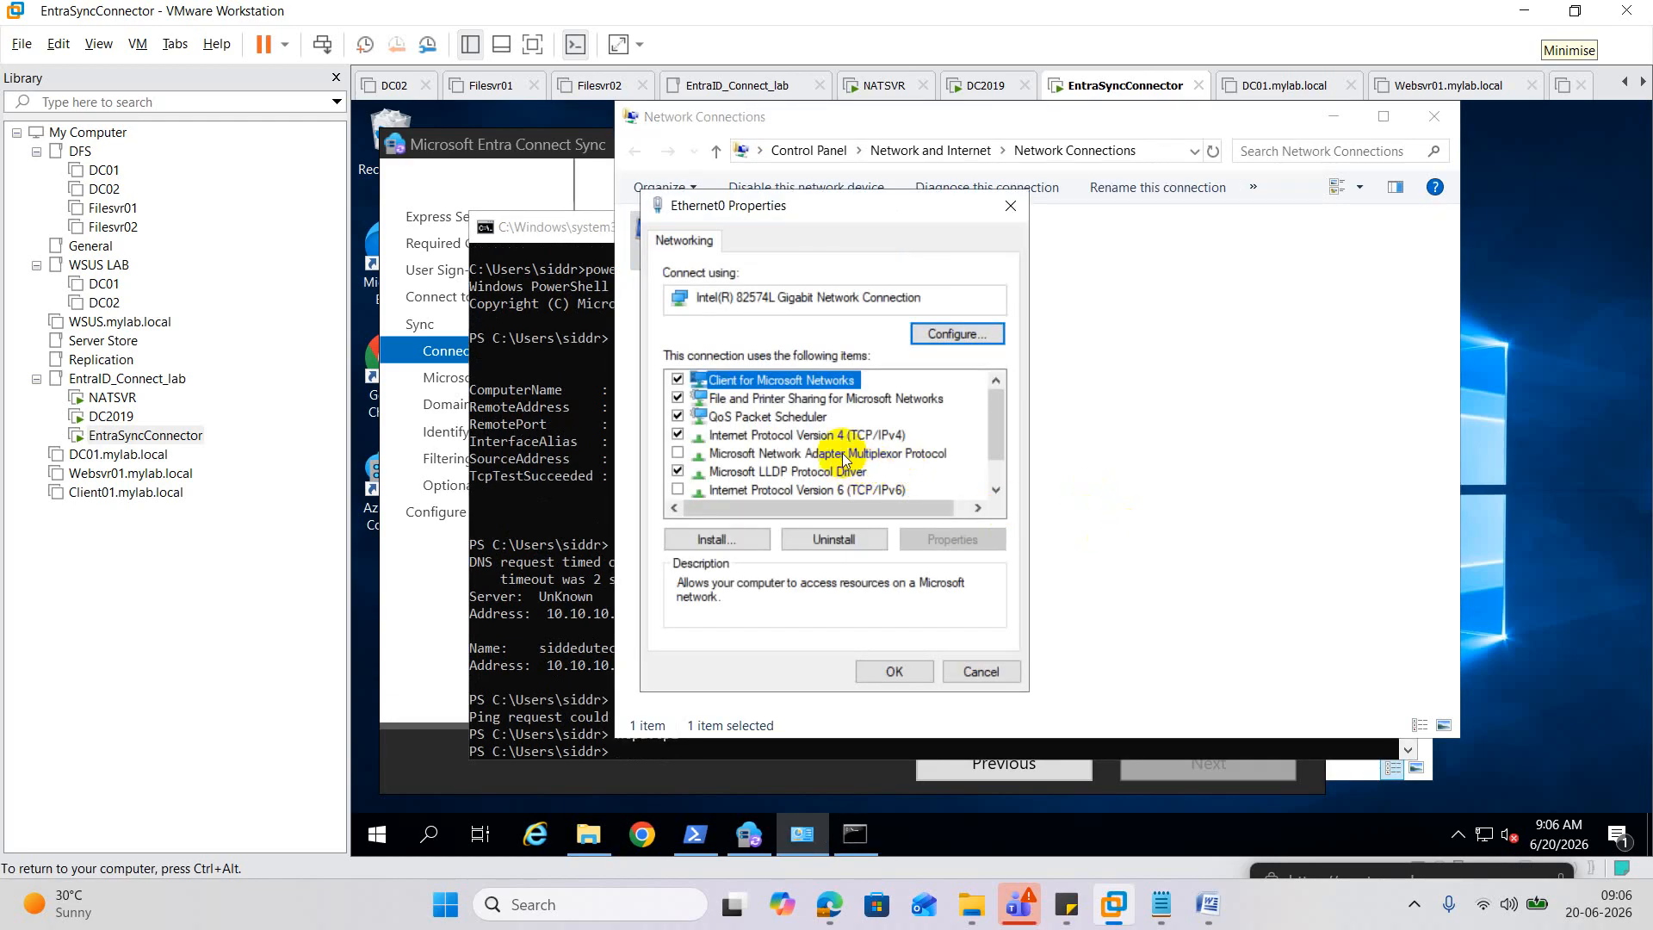
{"action": "double_click", "coordinate": [810, 434]}
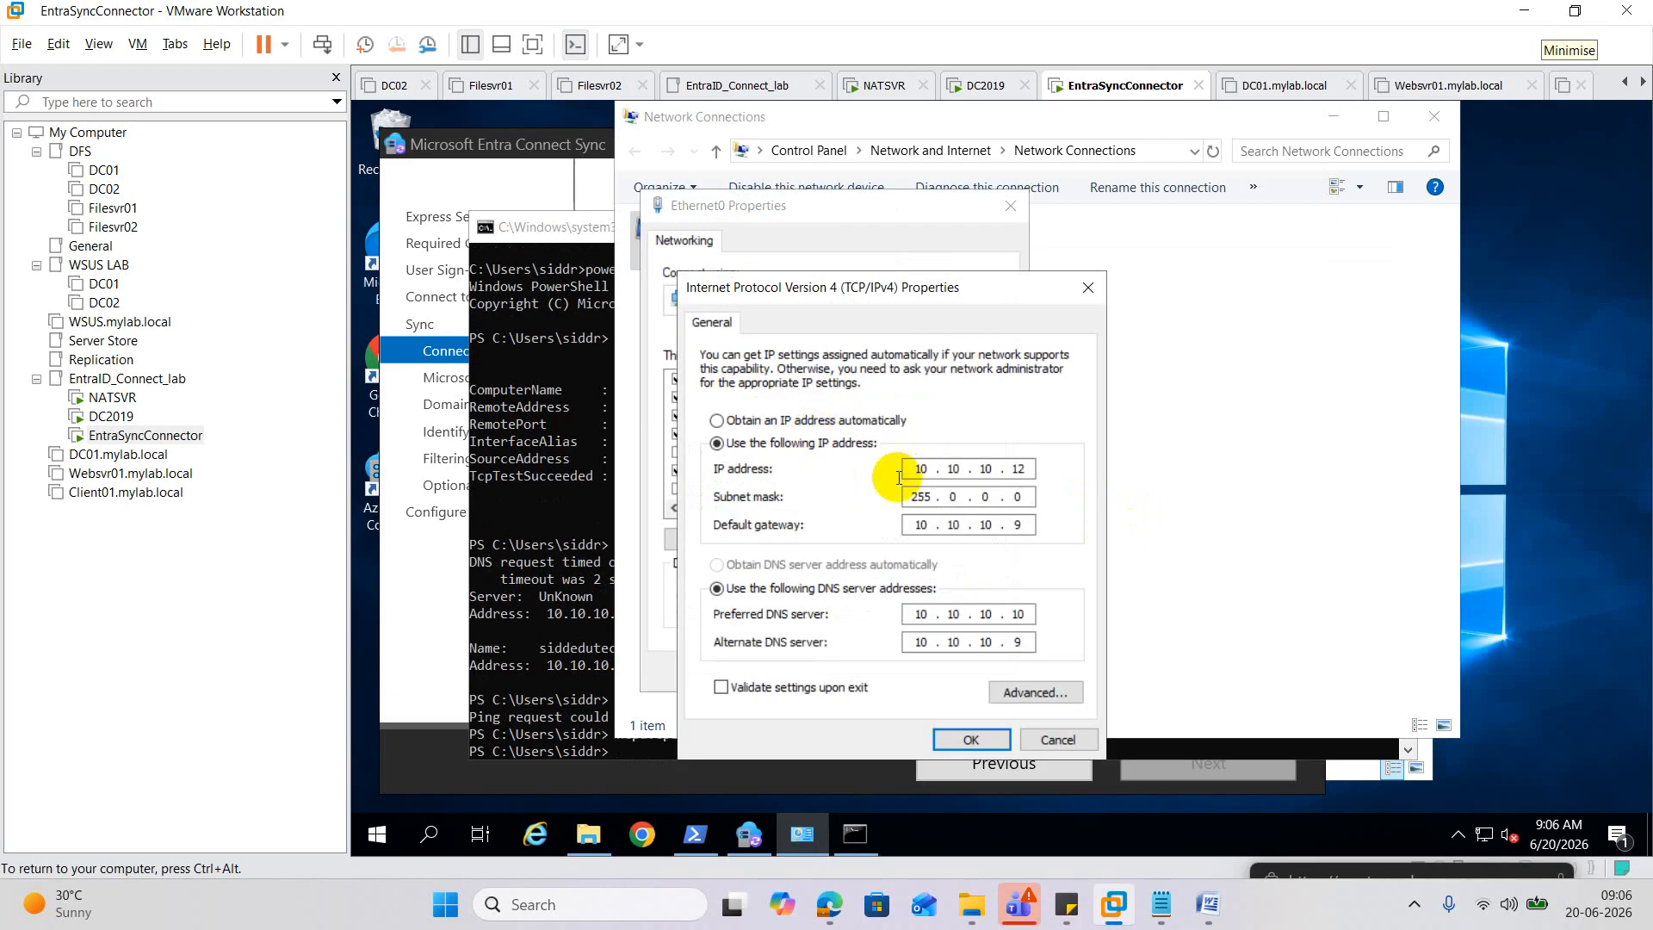
{"action": "left_click", "coordinate": [1025, 614]}
{"action": "key", "text": "BackSpace"}
{"action": "key", "text": "BackSpace"}
{"action": "key", "text": "BackSpace"}
{"action": "key", "text": "BackSpace"}
{"action": "key", "text": "BackSpace"}
{"action": "key", "text": "BackSpace"}
{"action": "key", "text": "BackSpace"}
{"action": "key", "text": "BackSpace"}
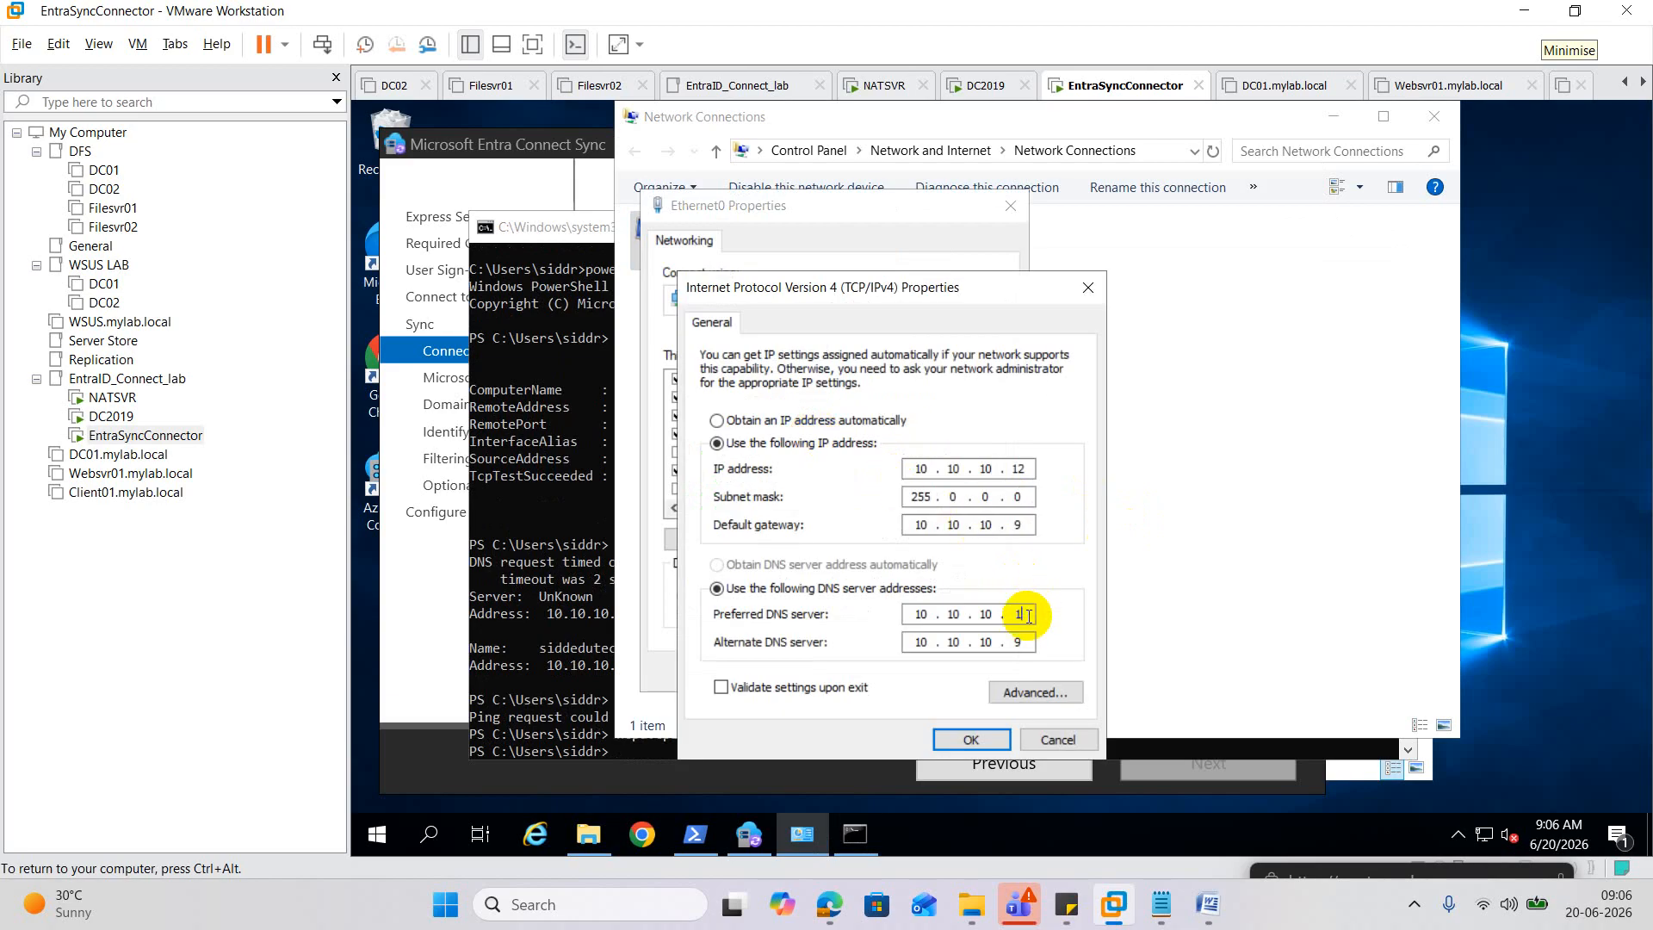
{"action": "left_click", "coordinate": [990, 742]}
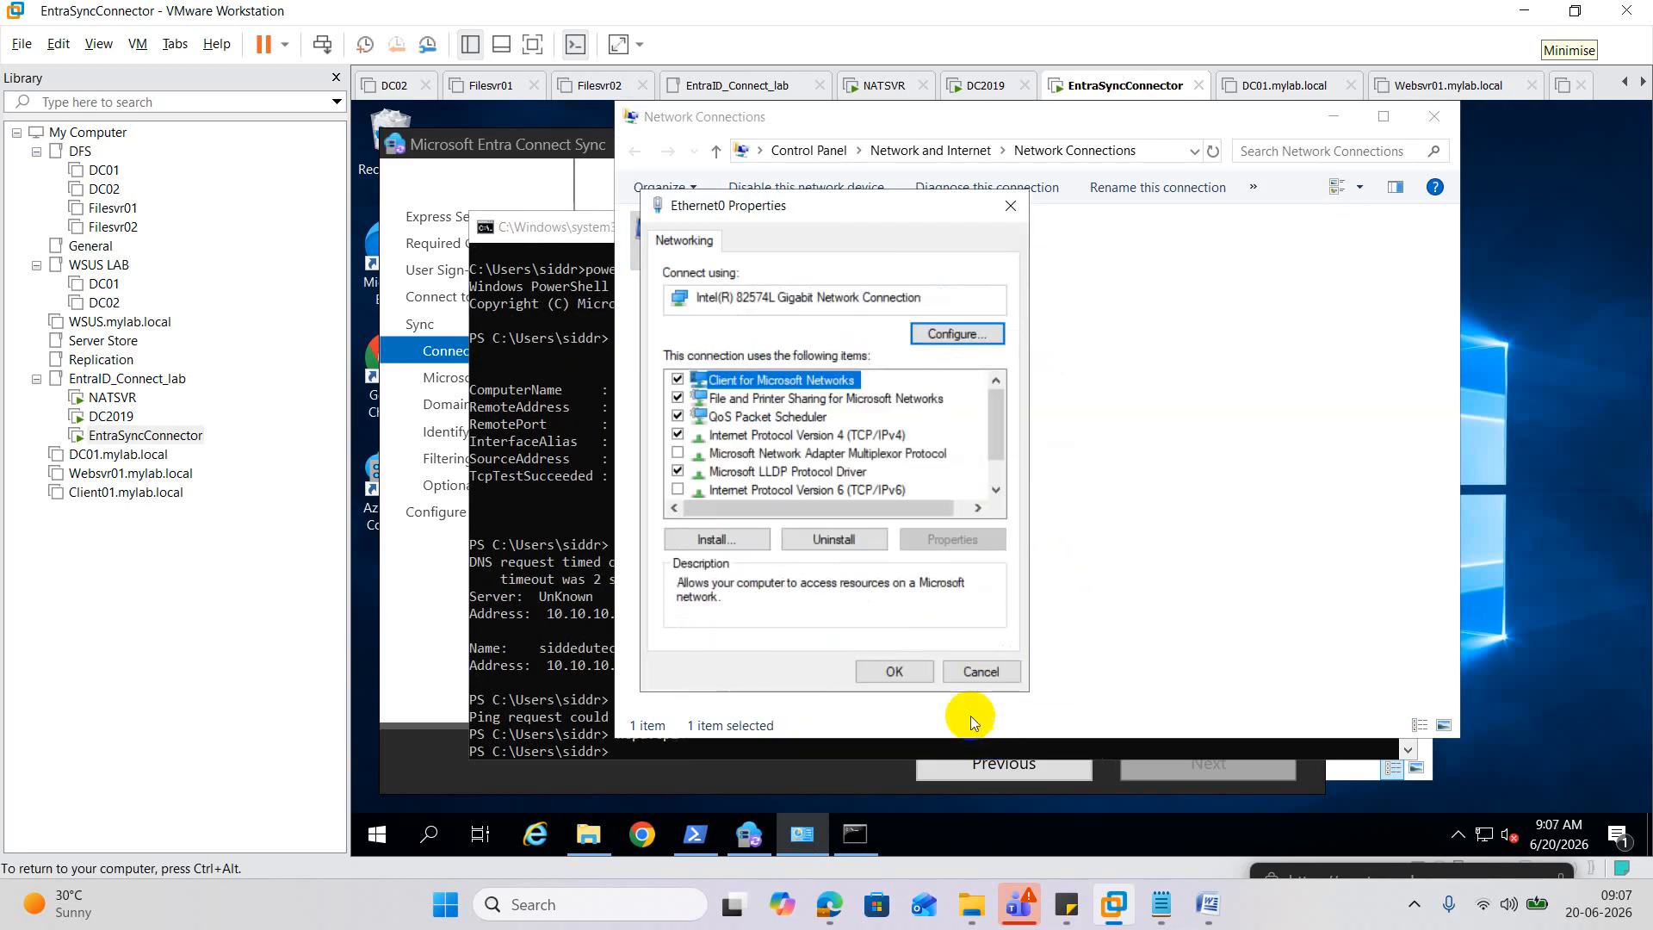
{"action": "left_click", "coordinate": [917, 671]}
Set Ethernet0's preferred DNS to 10.10.10.10 and alternate DNS to 10.10.10.9, and save.
{"action": "right_click", "coordinate": [730, 251]}
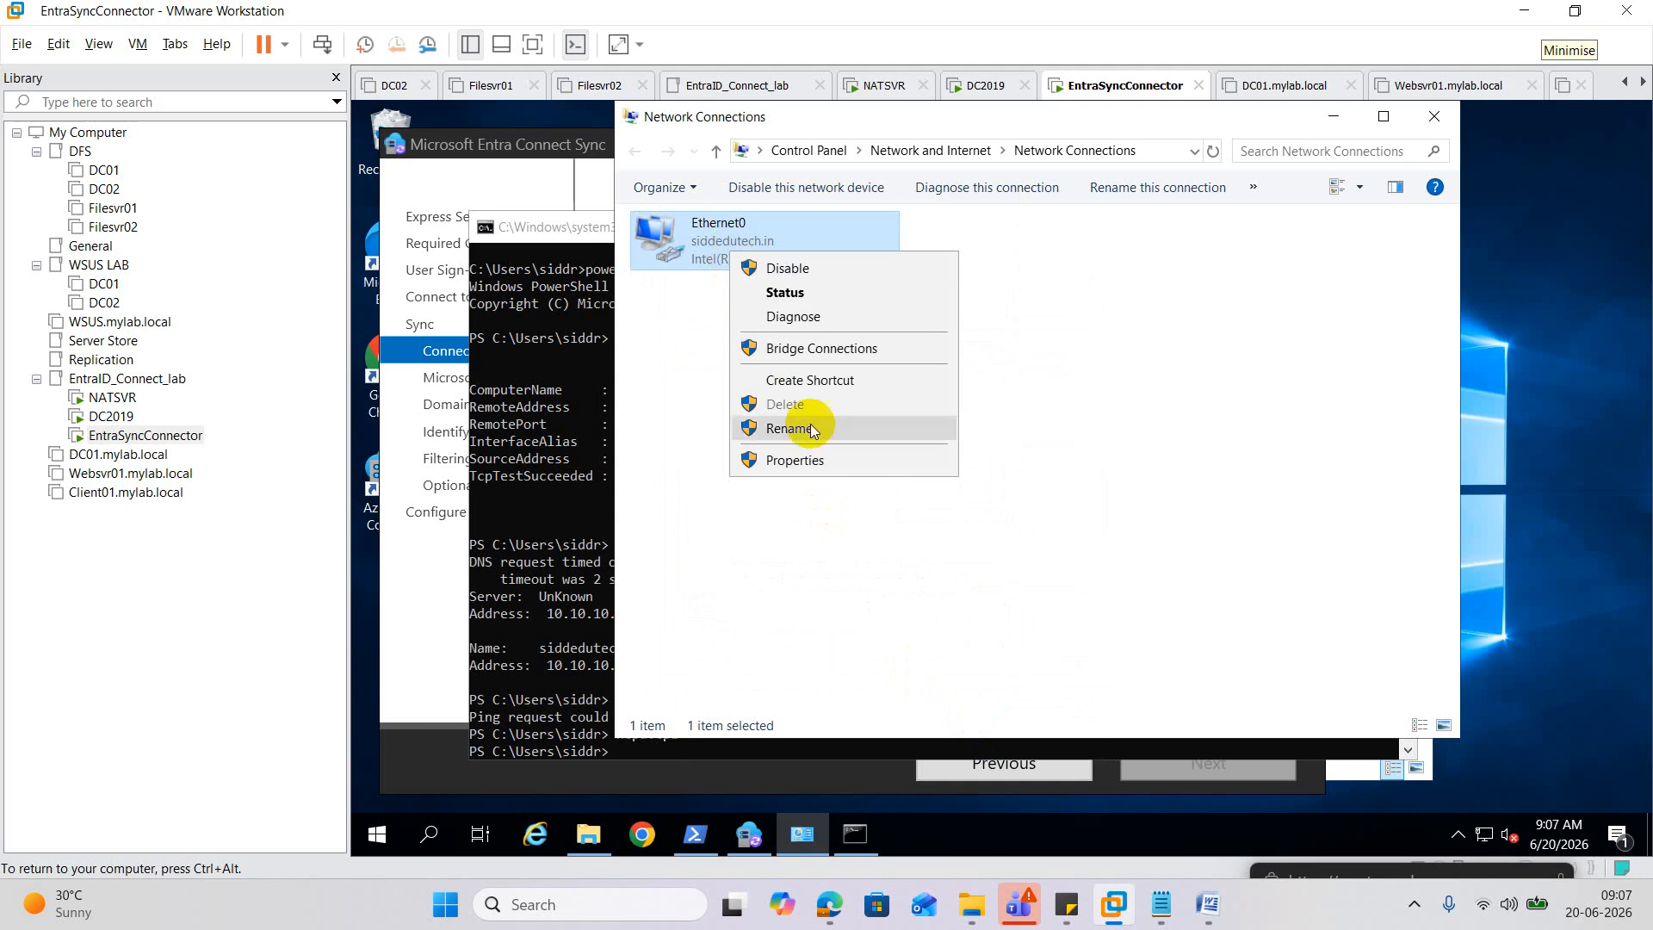
{"action": "left_click", "coordinate": [800, 461]}
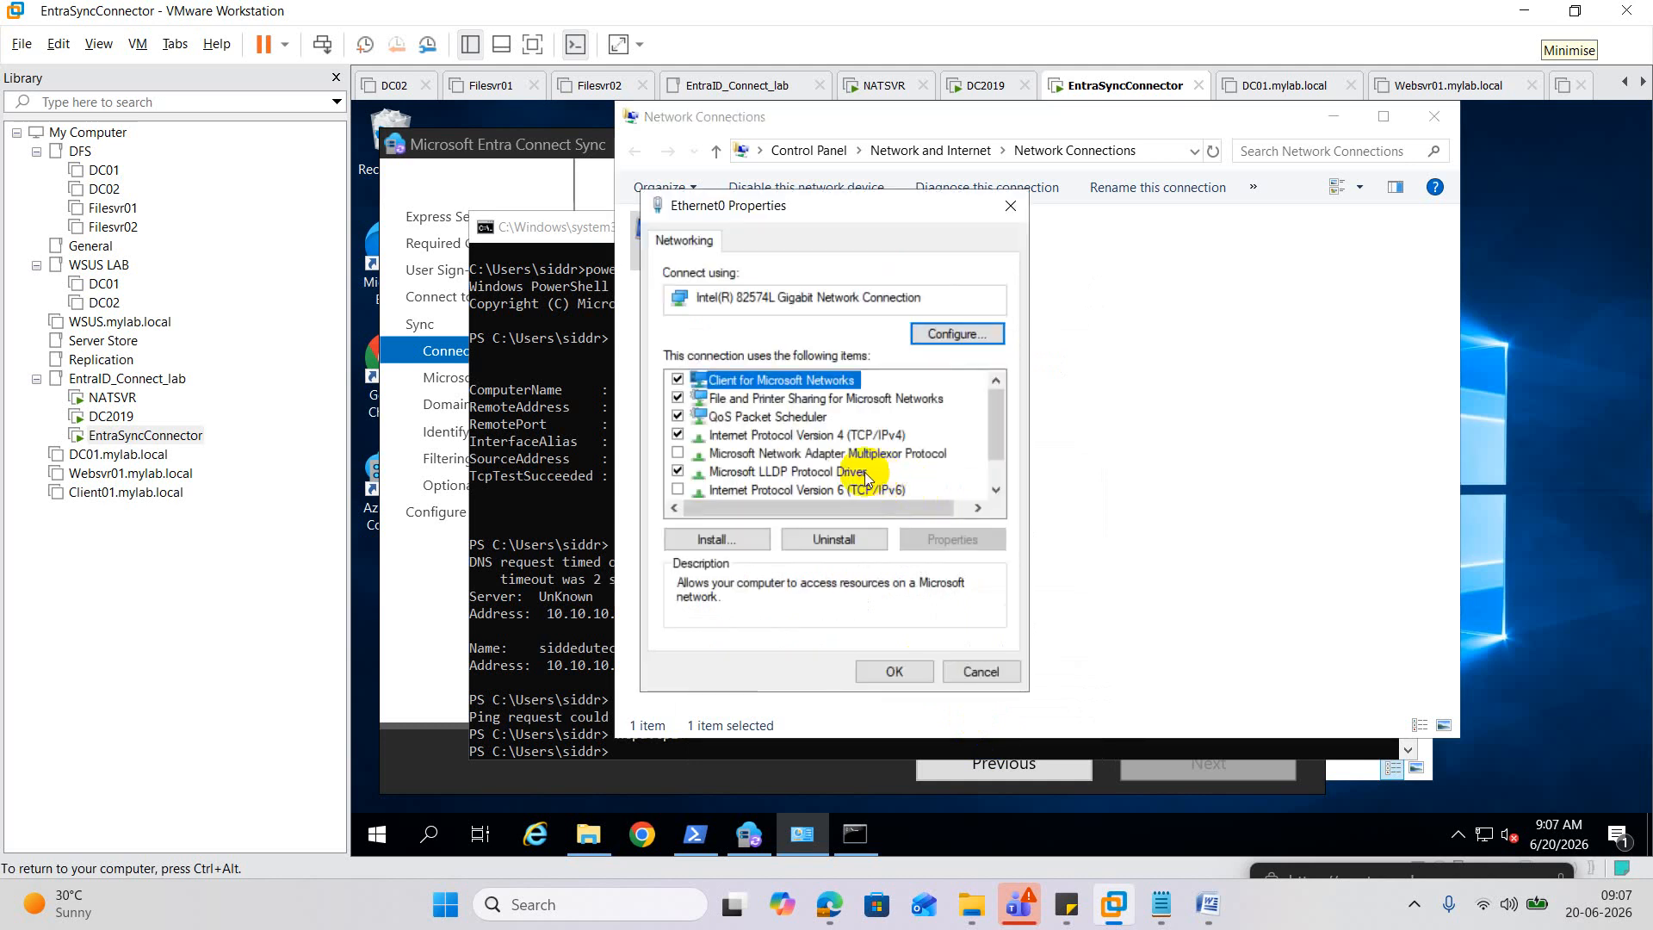
{"action": "double_click", "coordinate": [852, 435]}
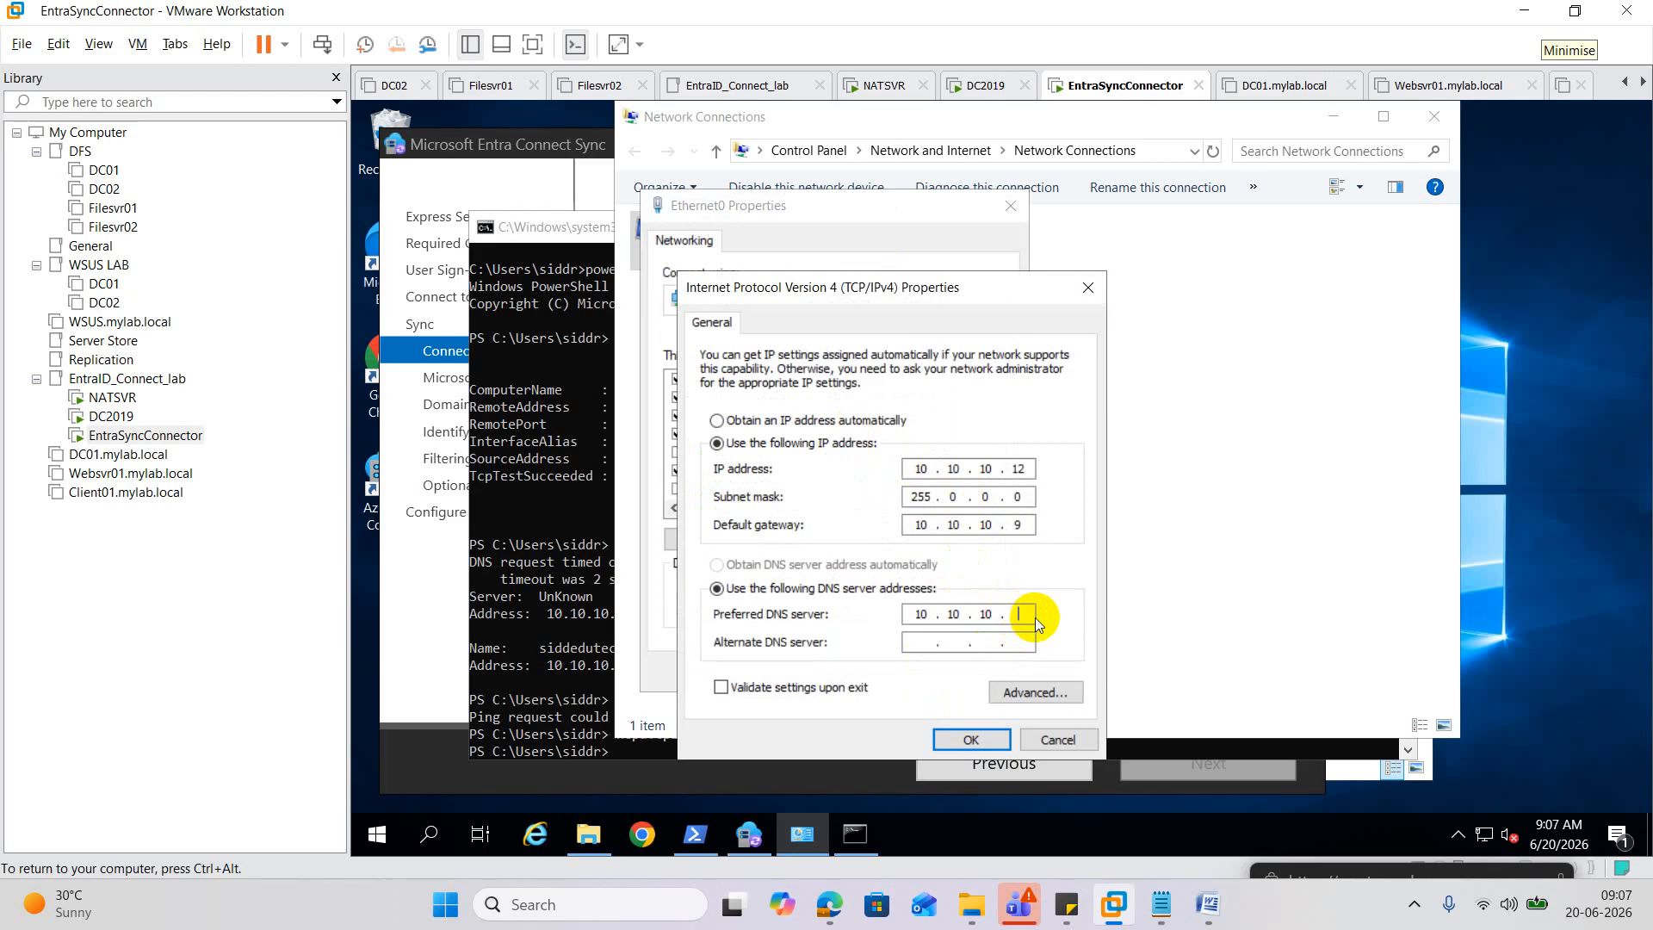
{"action": "type", "text": "10"}
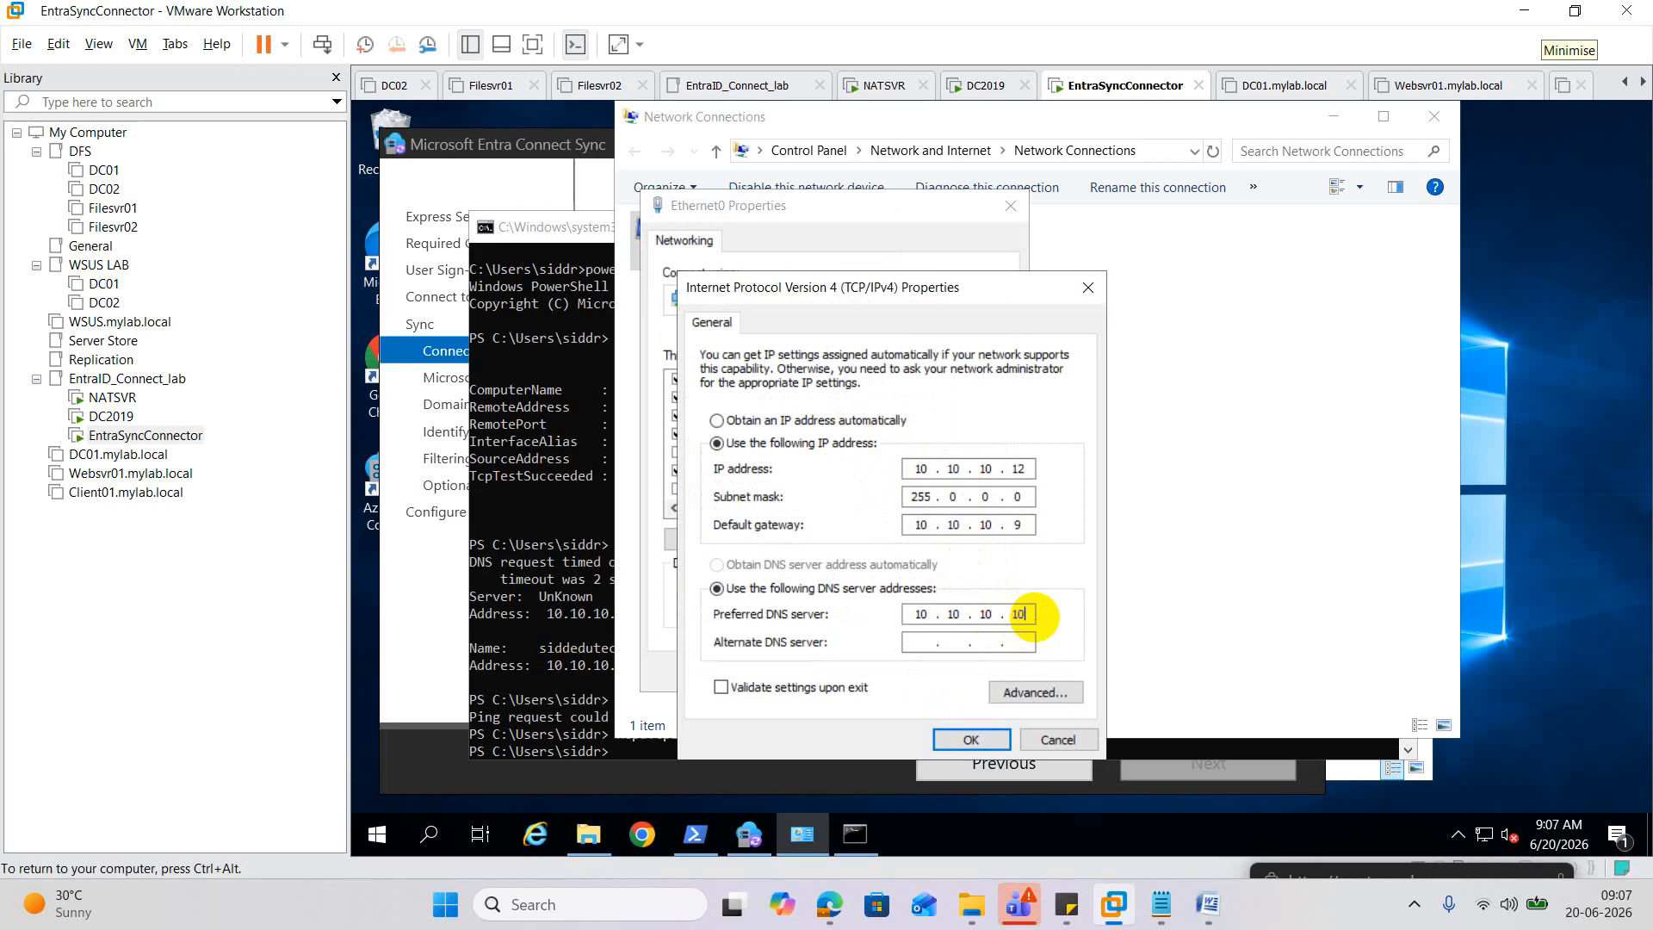
{"action": "left_click", "coordinate": [920, 641]}
{"action": "type", "text": "10 . 10 . 10 . 9"}
{"action": "left_click", "coordinate": [970, 739]}
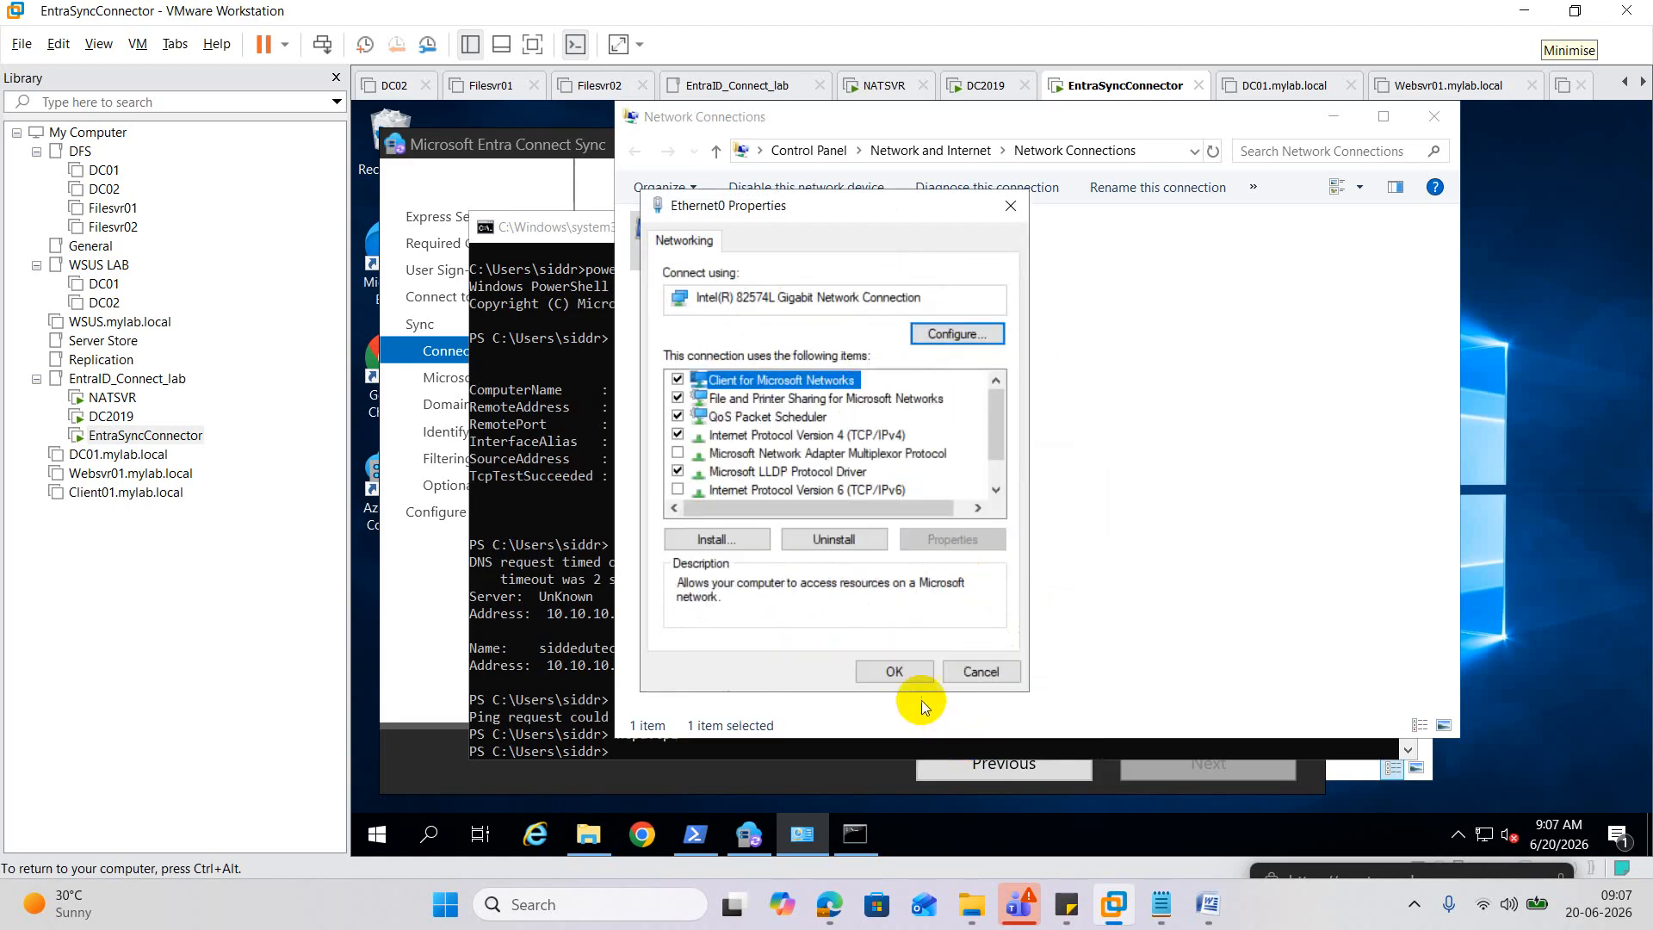
{"action": "left_click", "coordinate": [915, 674]}
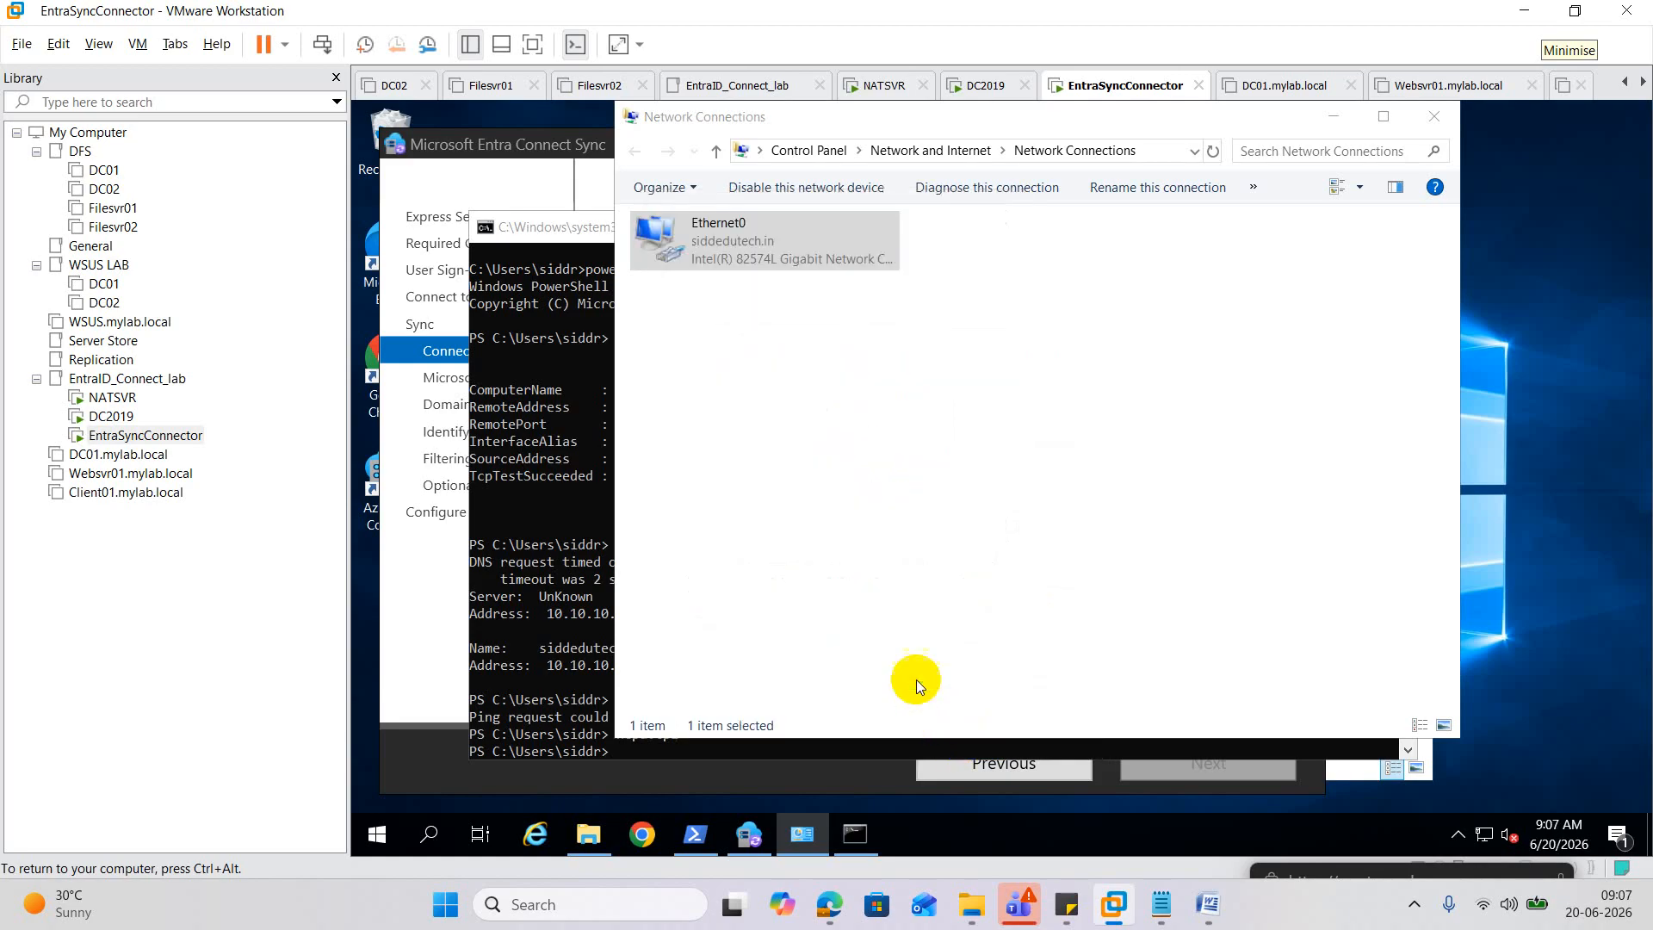
Check Ethernet0's connection status and recall the siddedutech.in ping command in PowerShell.
{"action": "double_click", "coordinate": [747, 244]}
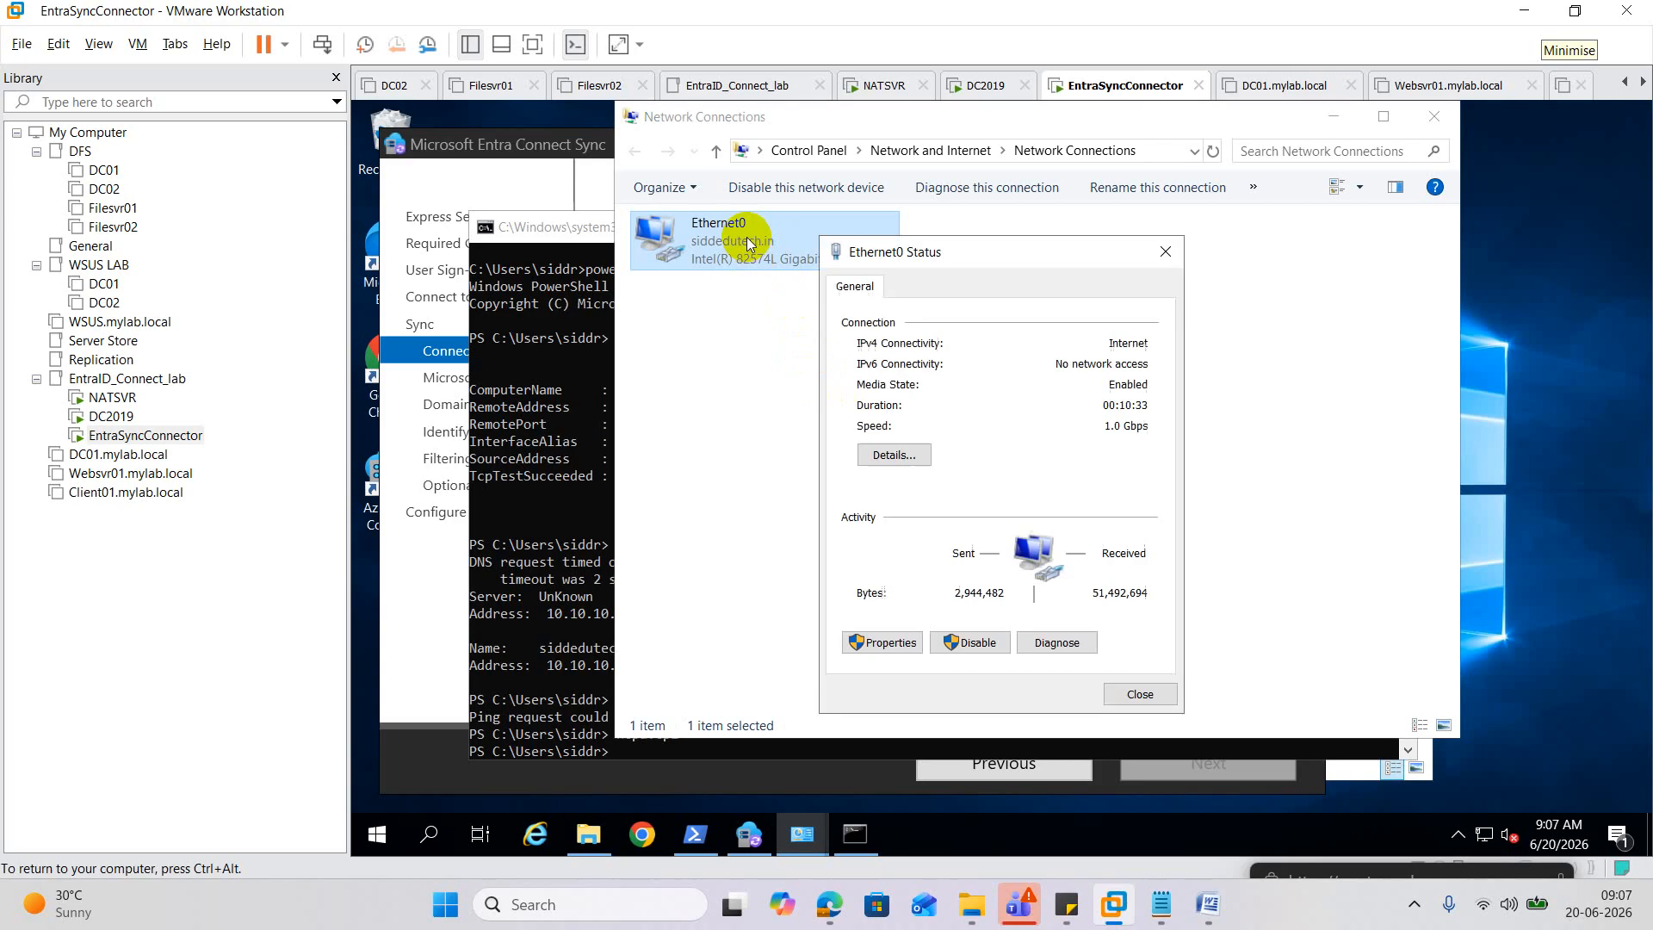
{"action": "left_click", "coordinate": [538, 532]}
{"action": "key", "text": "Up"}
{"action": "key", "text": "Up"}
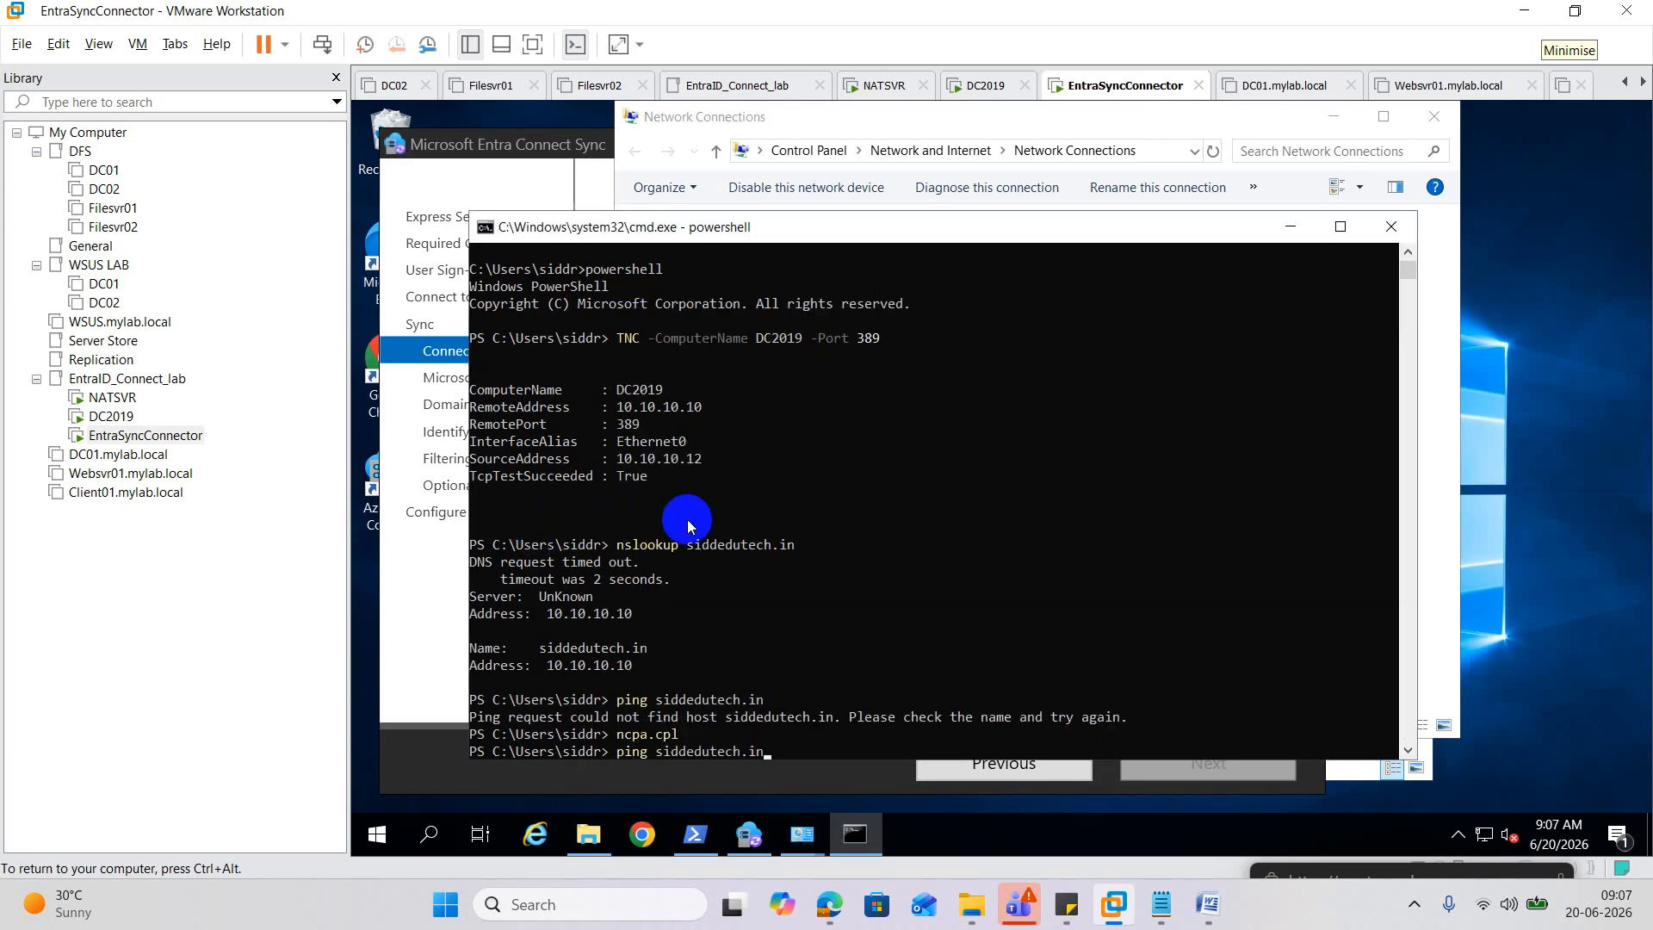
Rerun the siddedutech.in ping successfully, then minimise PowerShell and Network Connections for the wizard.
{"action": "key", "text": "Return"}
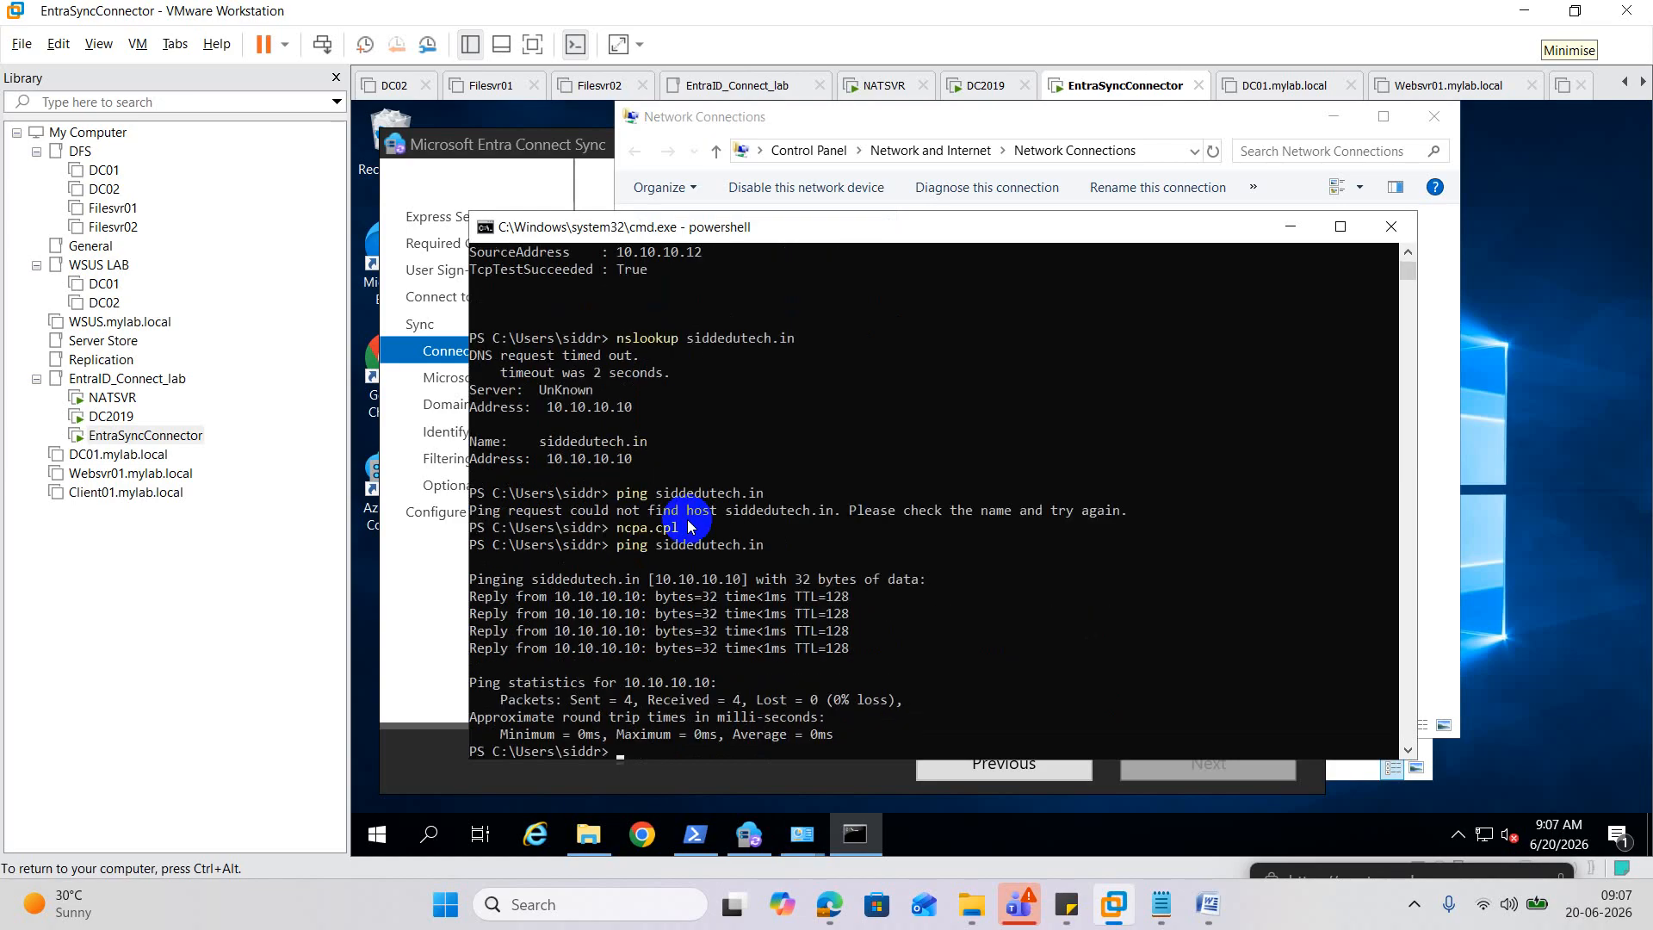
{"action": "left_click", "coordinate": [1290, 226]}
{"action": "left_click", "coordinate": [1335, 122]}
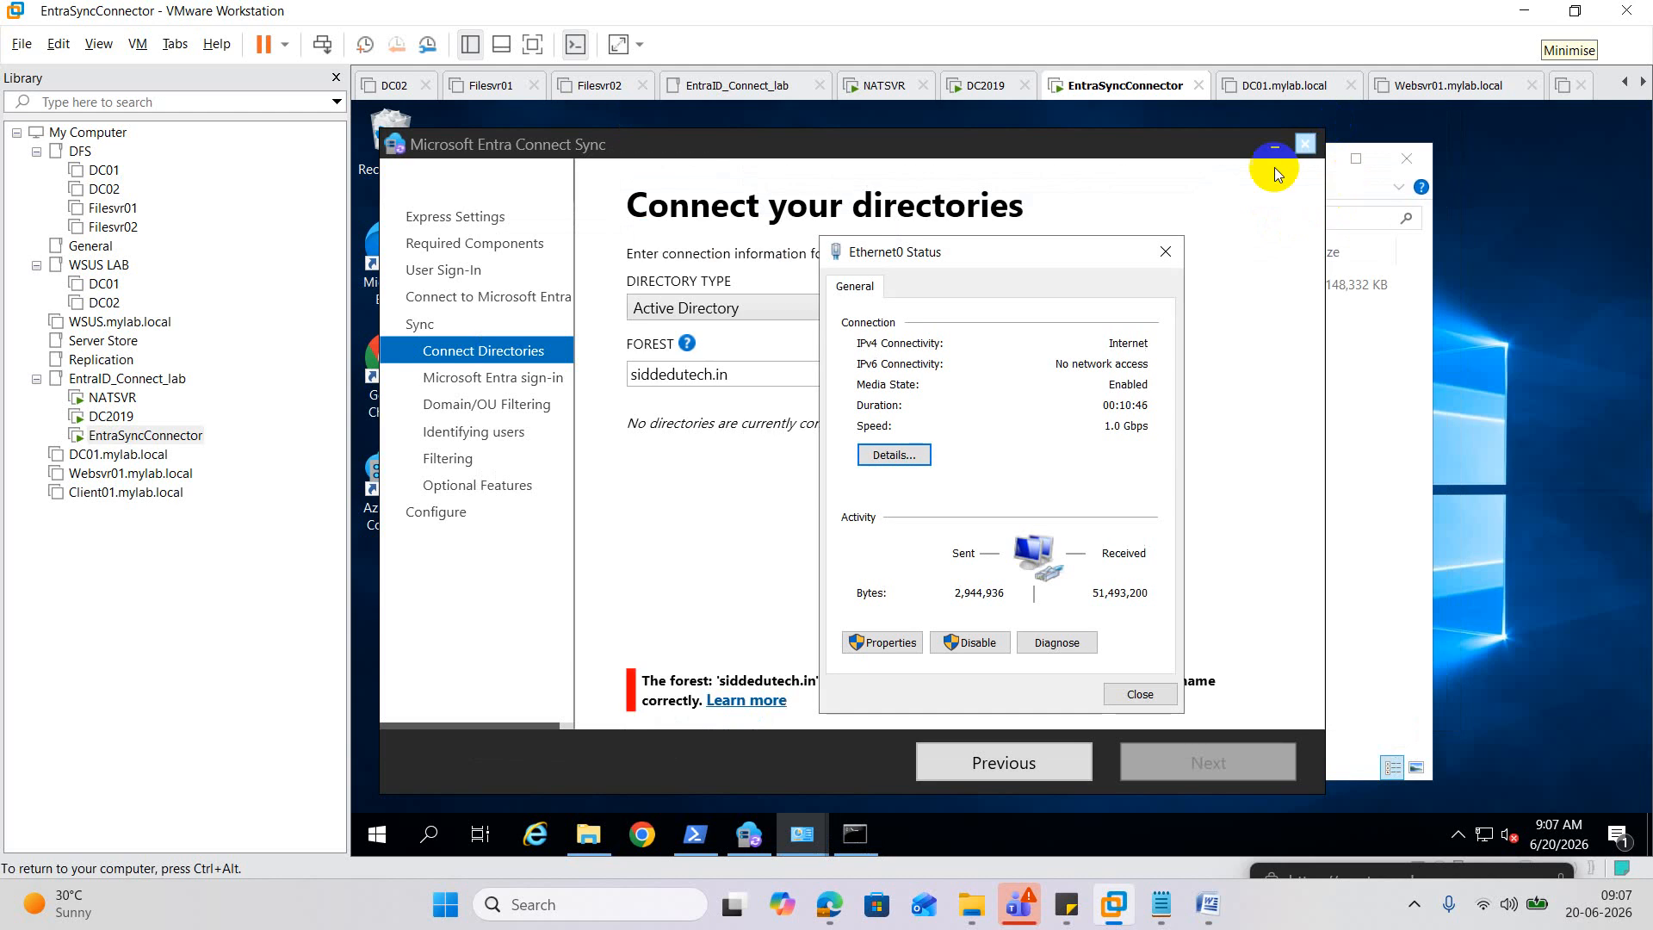
{"action": "left_click", "coordinate": [1195, 249]}
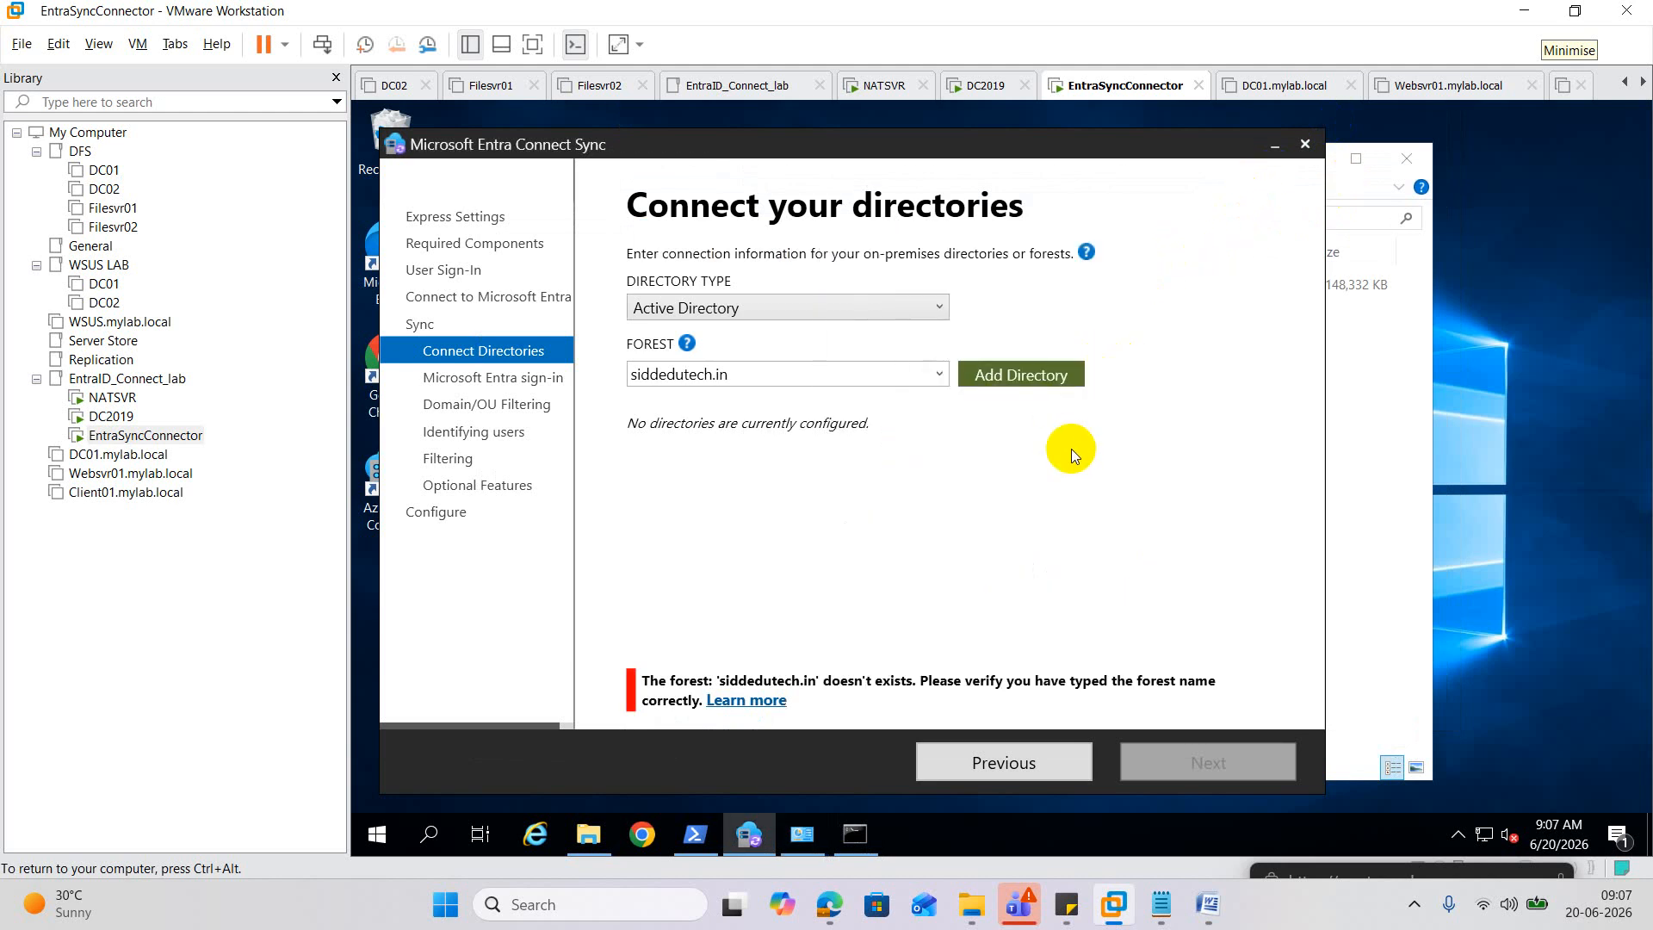
Add the siddedutech.in directory, entering the existing account's password and submitting.
{"action": "left_click", "coordinate": [995, 374]}
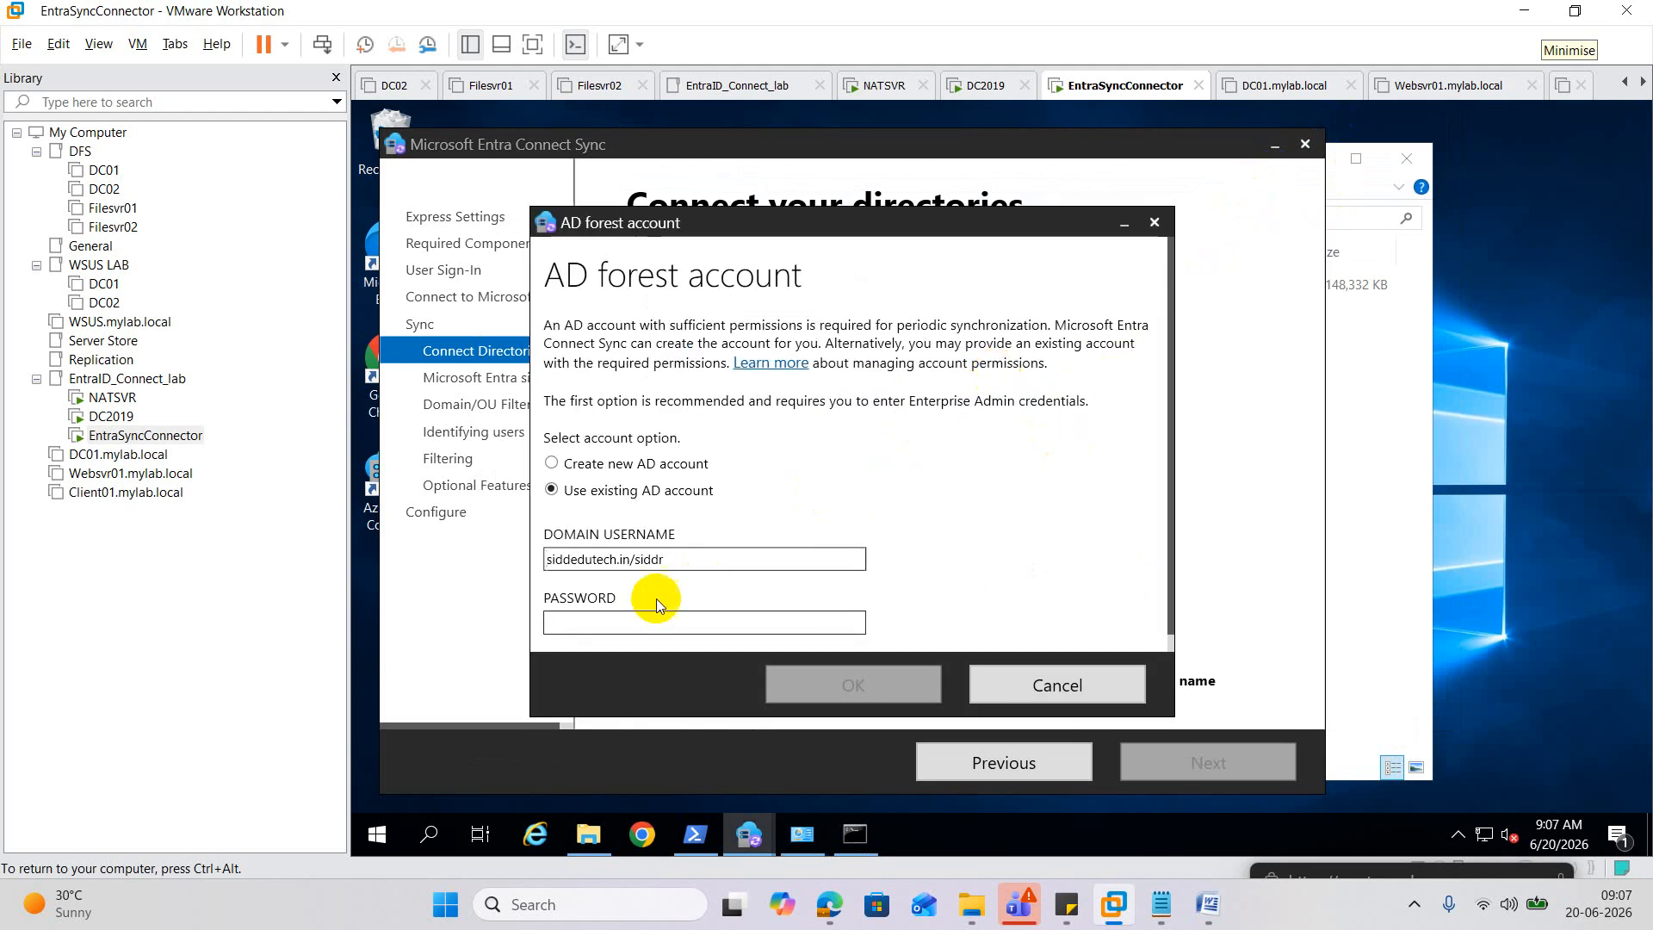
{"action": "left_click", "coordinate": [621, 621]}
{"action": "type", "text": "••"}
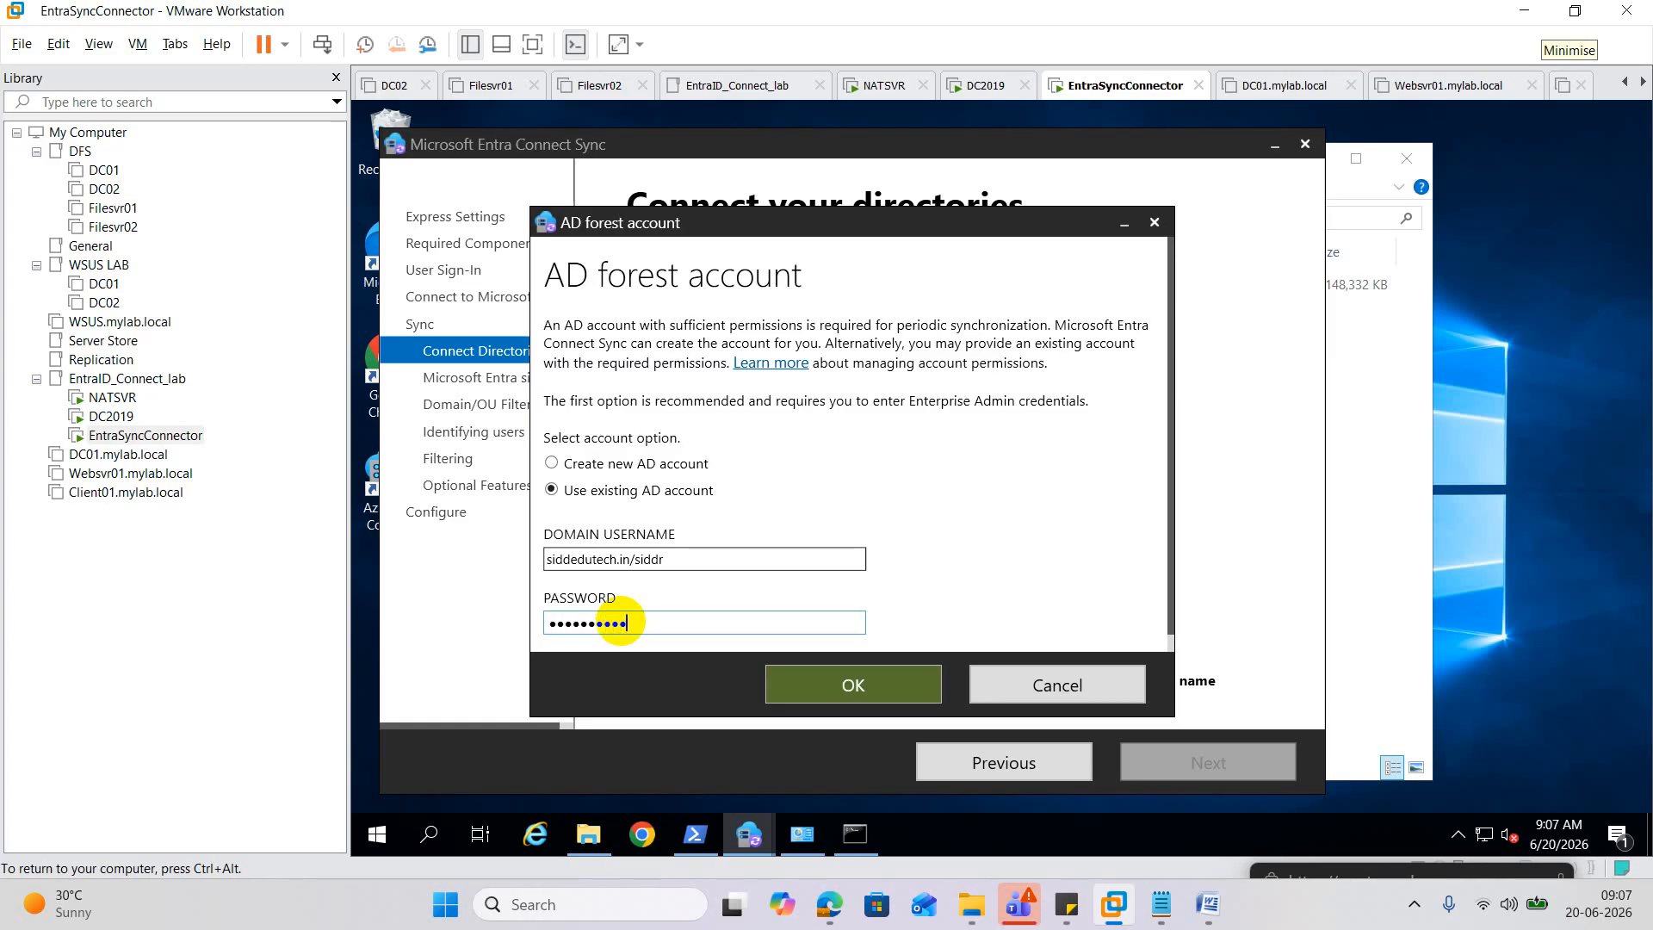
{"action": "left_click", "coordinate": [809, 689]}
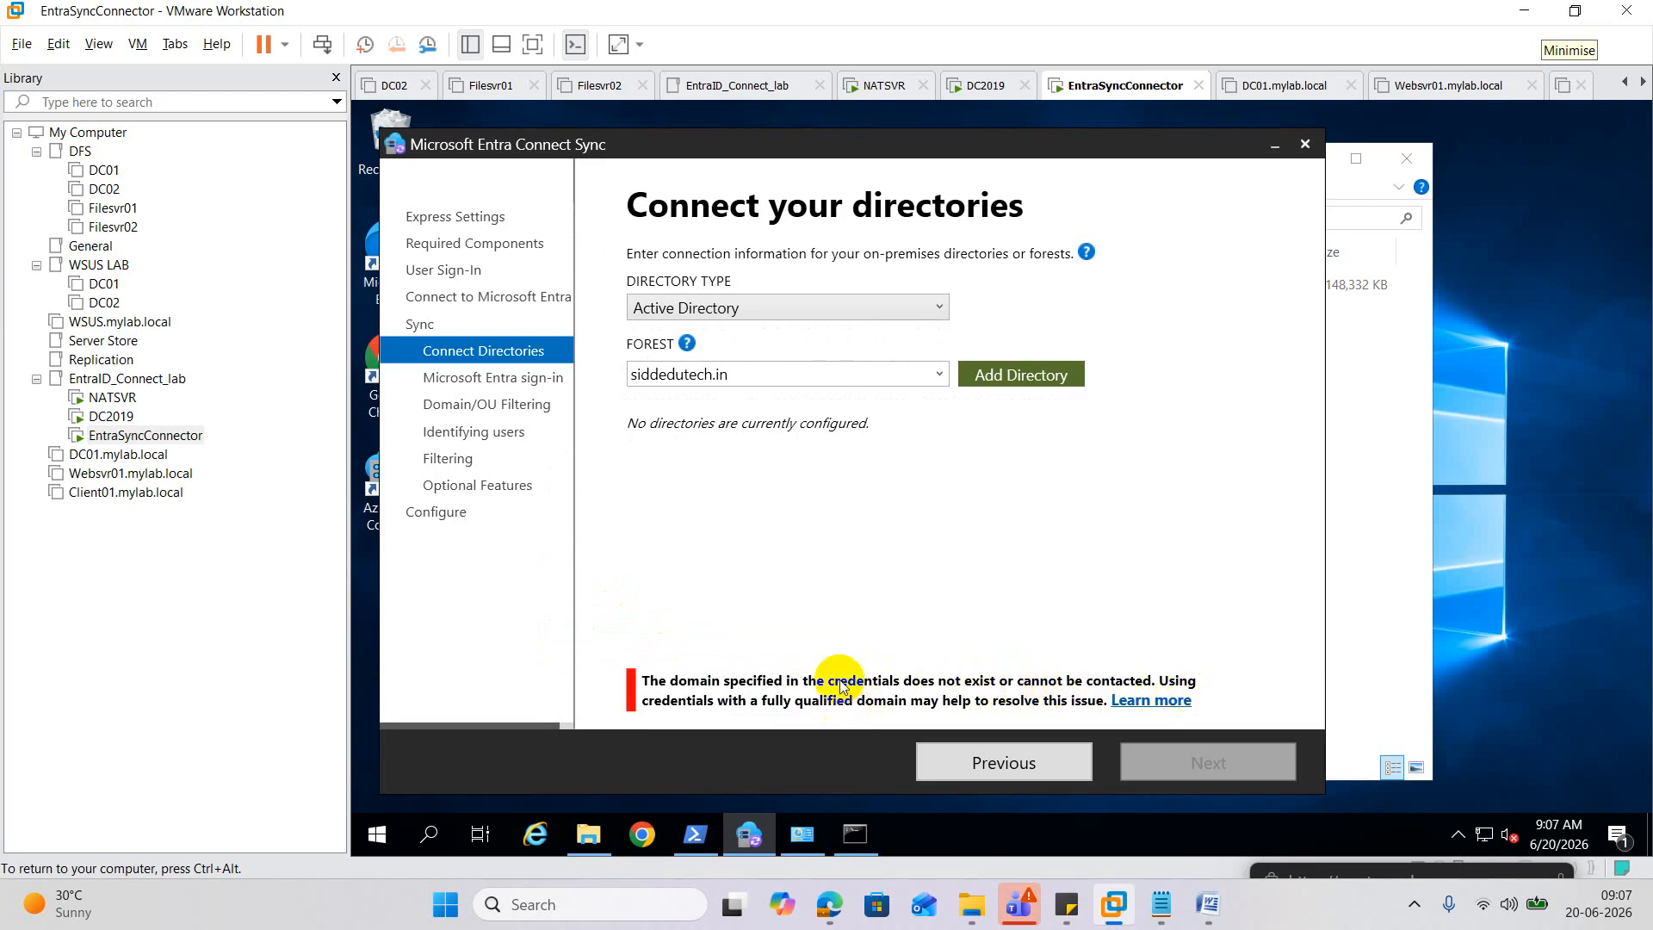
Retry with 'Create new AD account' using the enterprise admin password, then switch to DC2019.
{"action": "left_click", "coordinate": [1046, 375]}
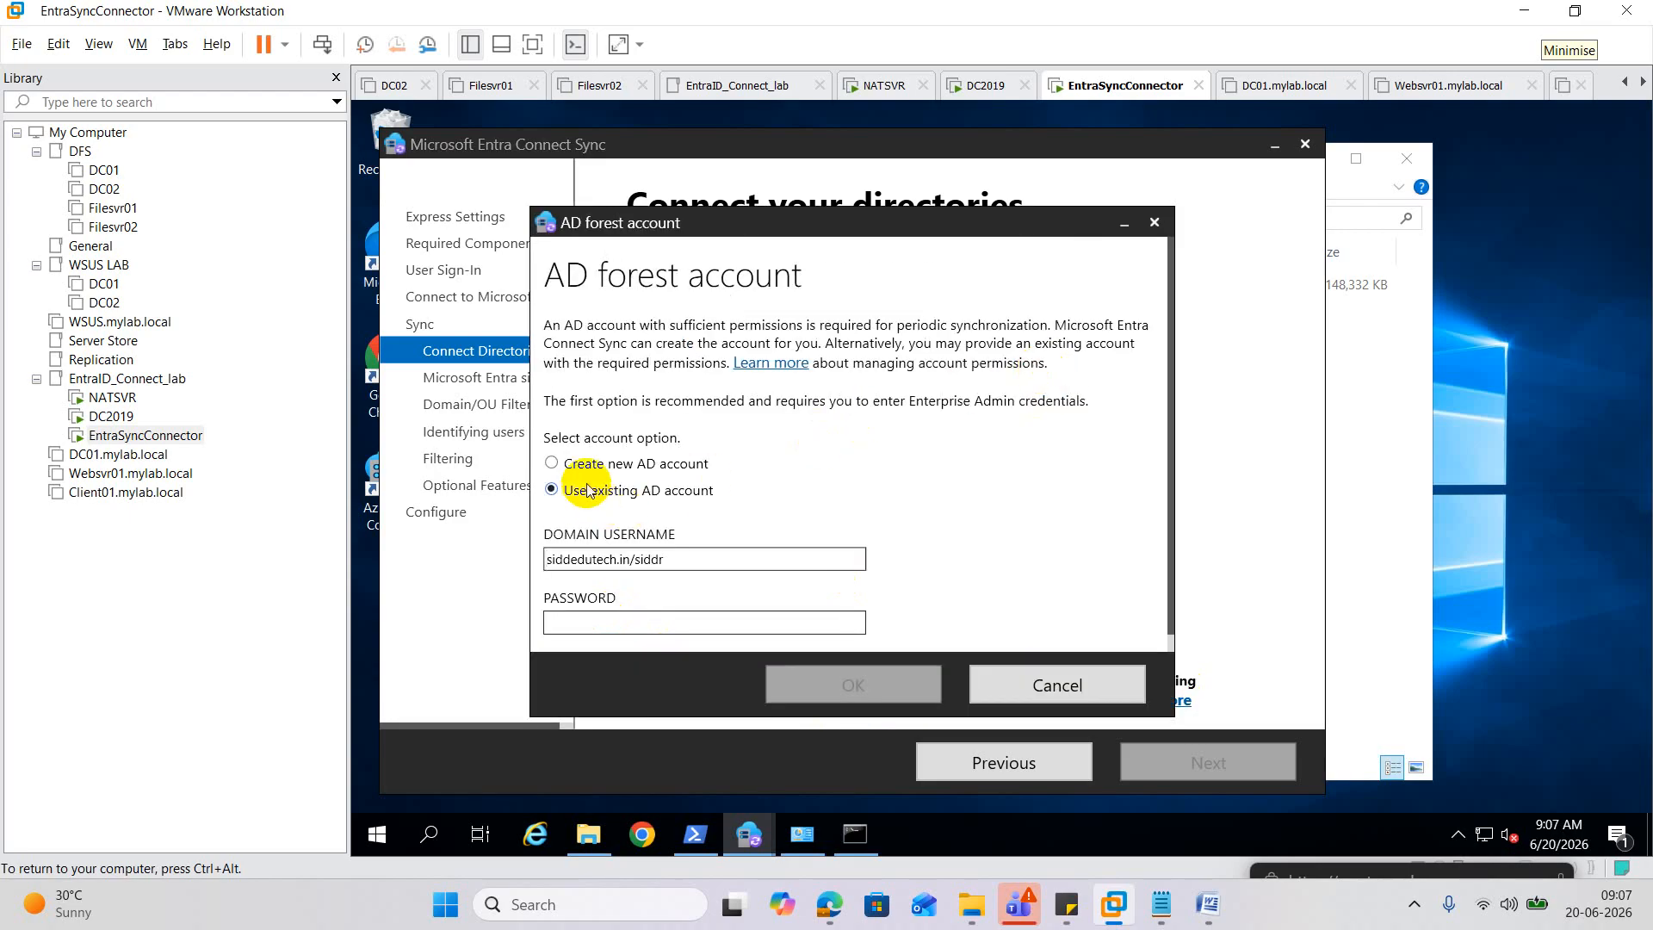
{"action": "left_click", "coordinate": [608, 465]}
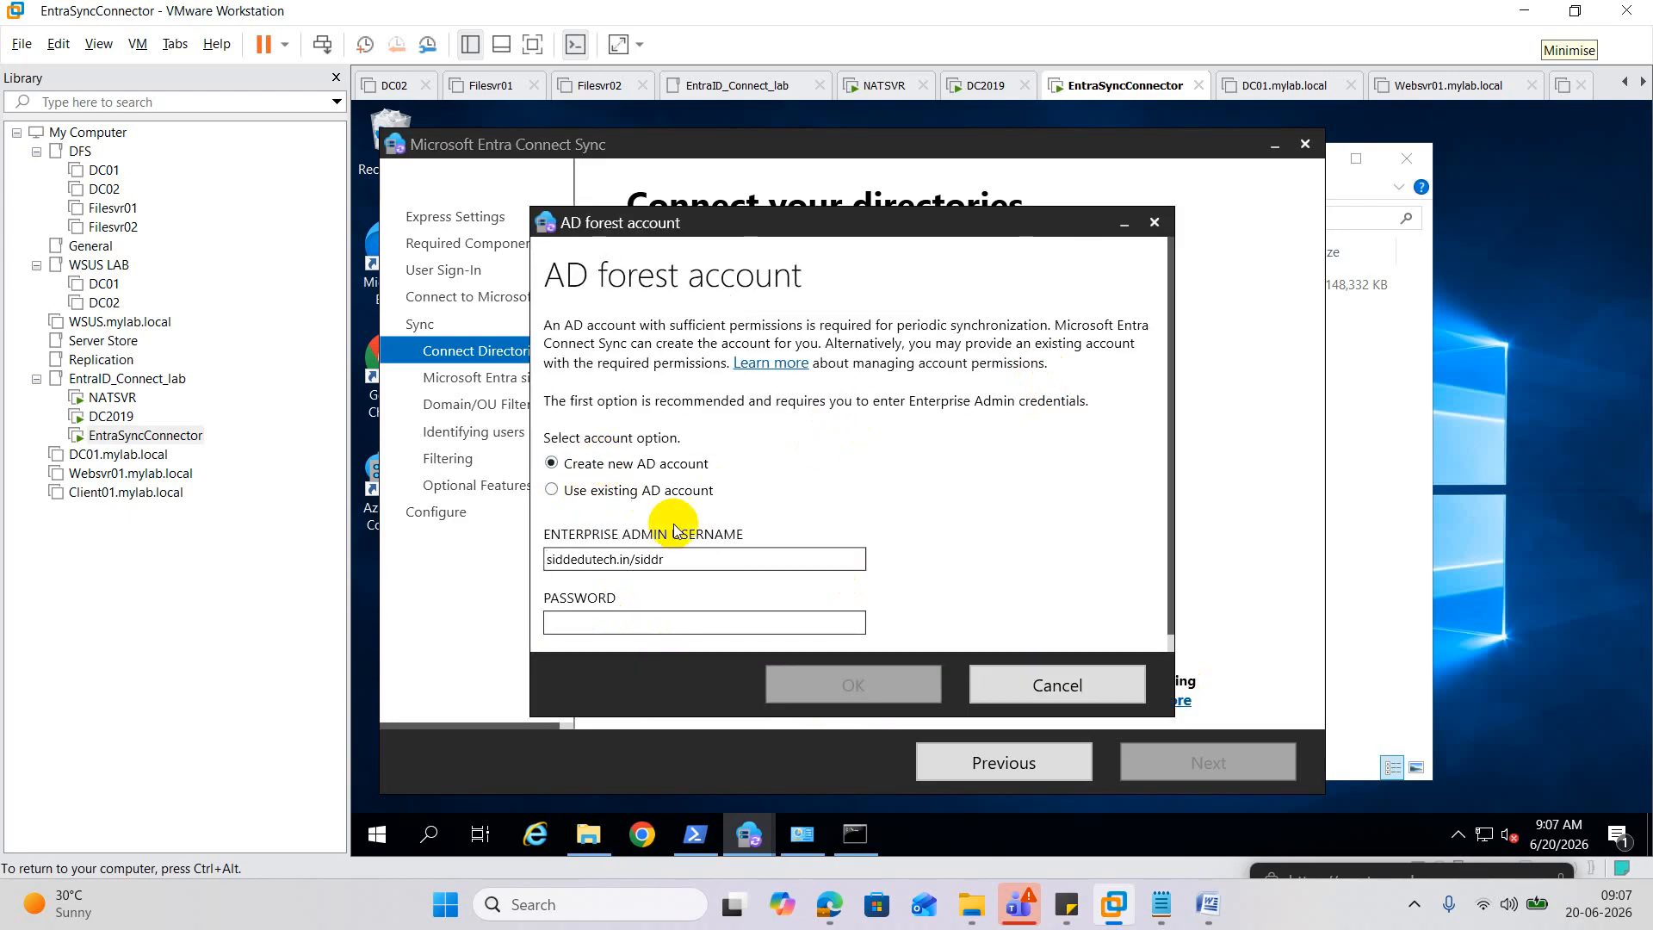
{"action": "left_click", "coordinate": [600, 625]}
{"action": "type", "text": "•"}
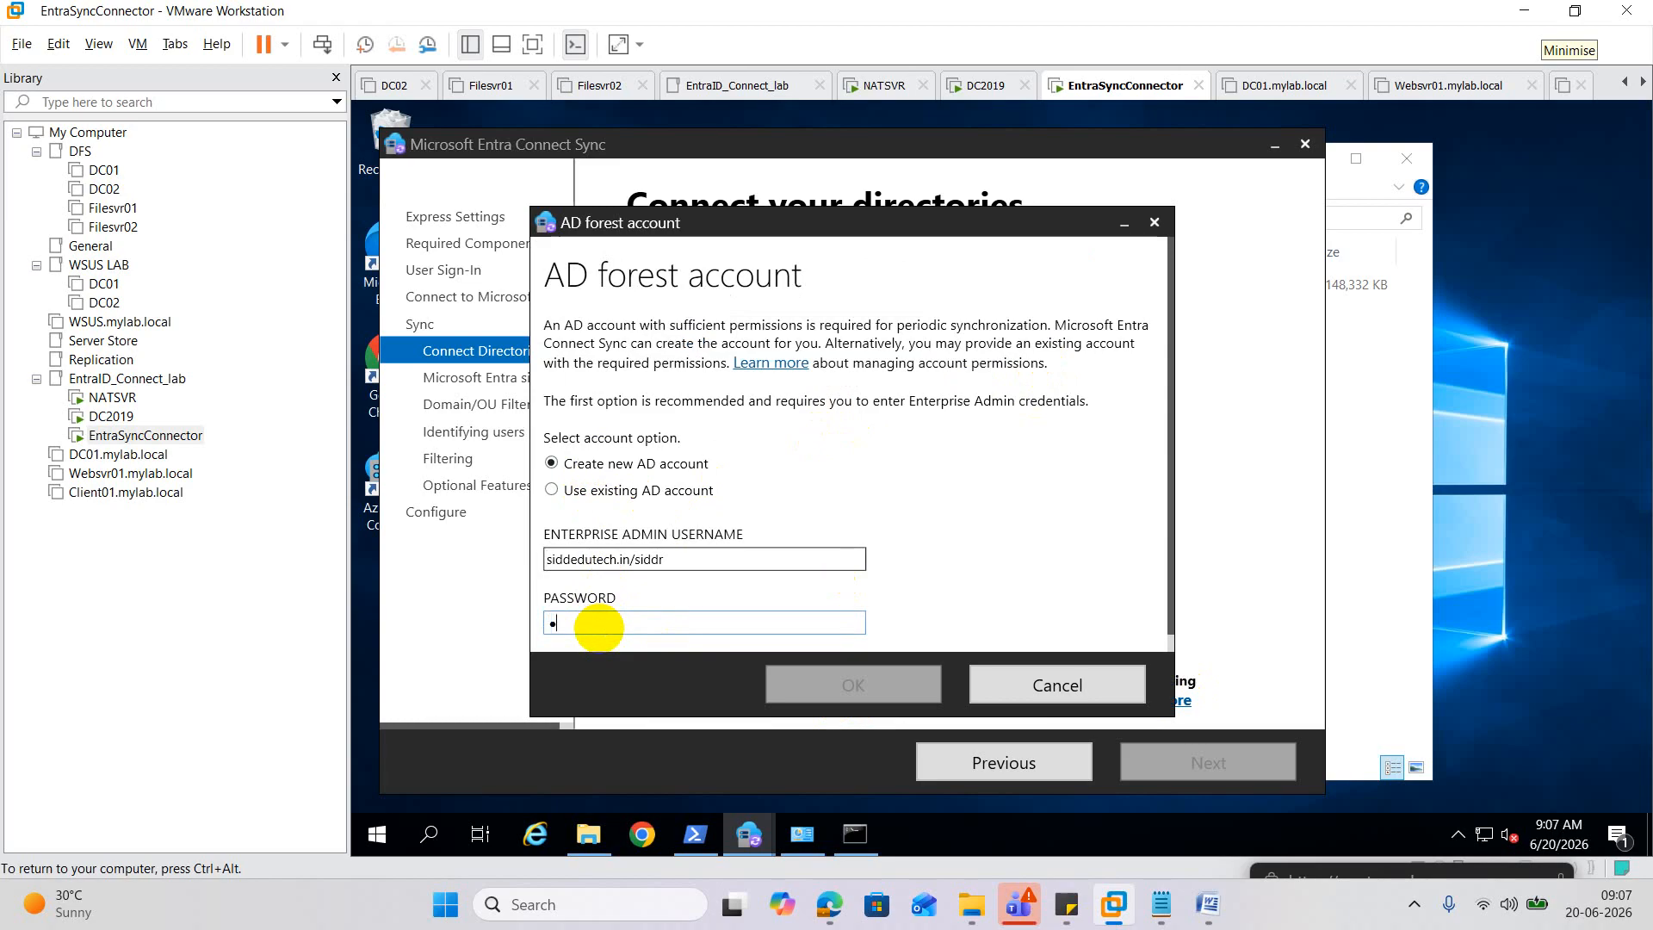
{"action": "type", "text": "•••••••••••"}
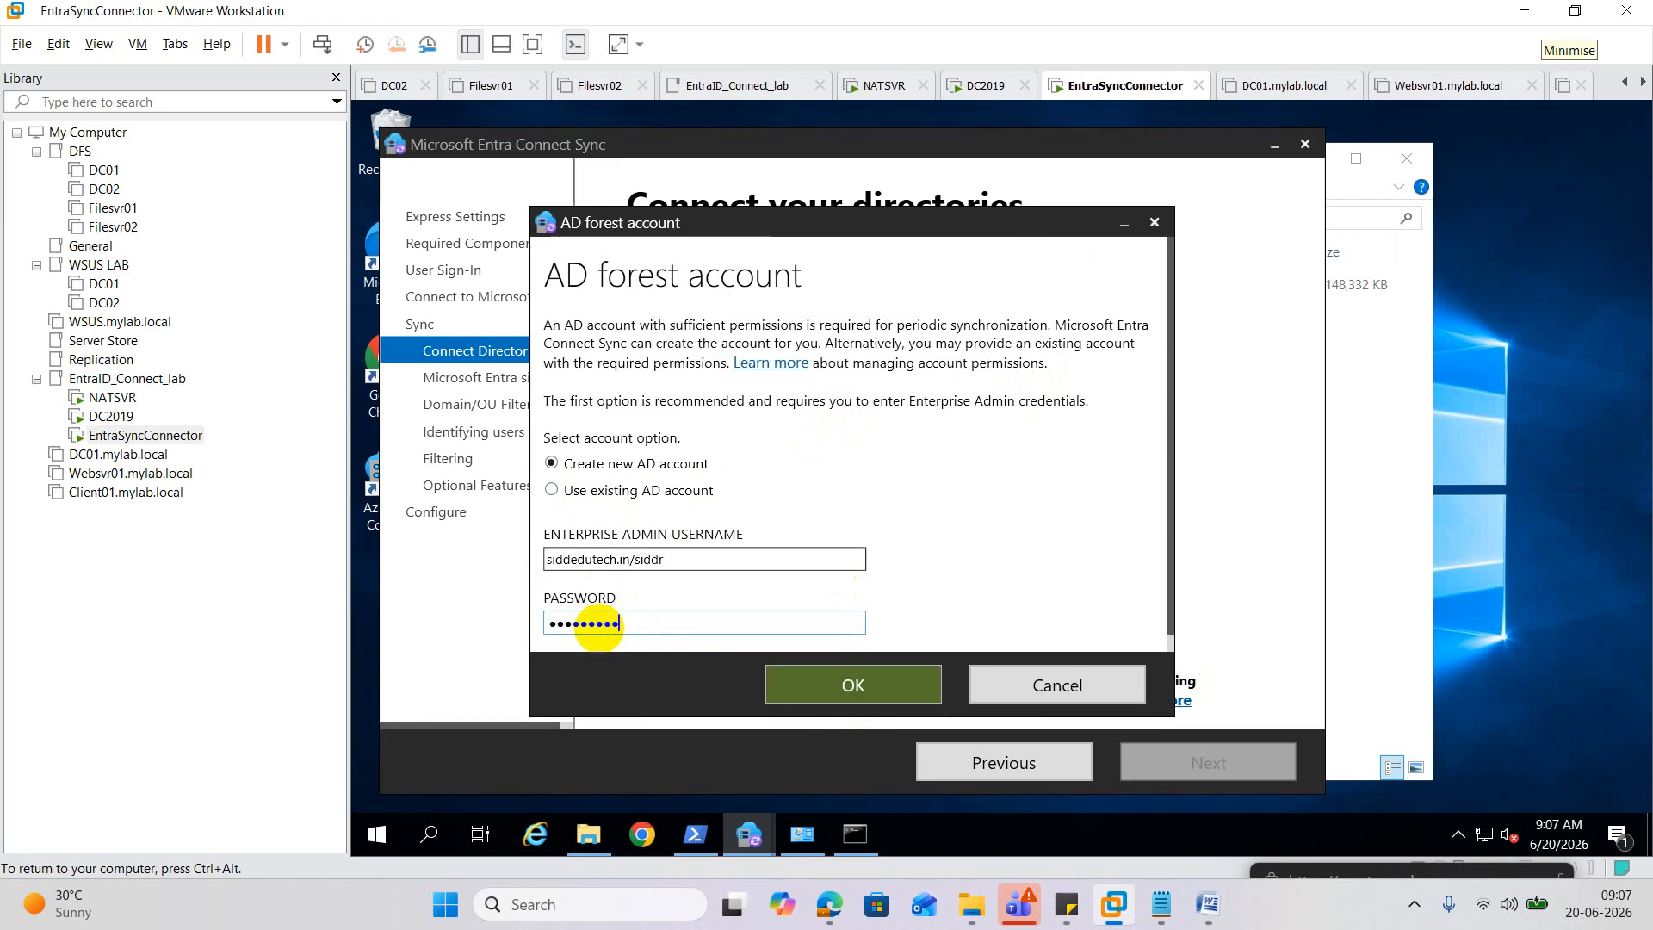
{"action": "left_click", "coordinate": [849, 686]}
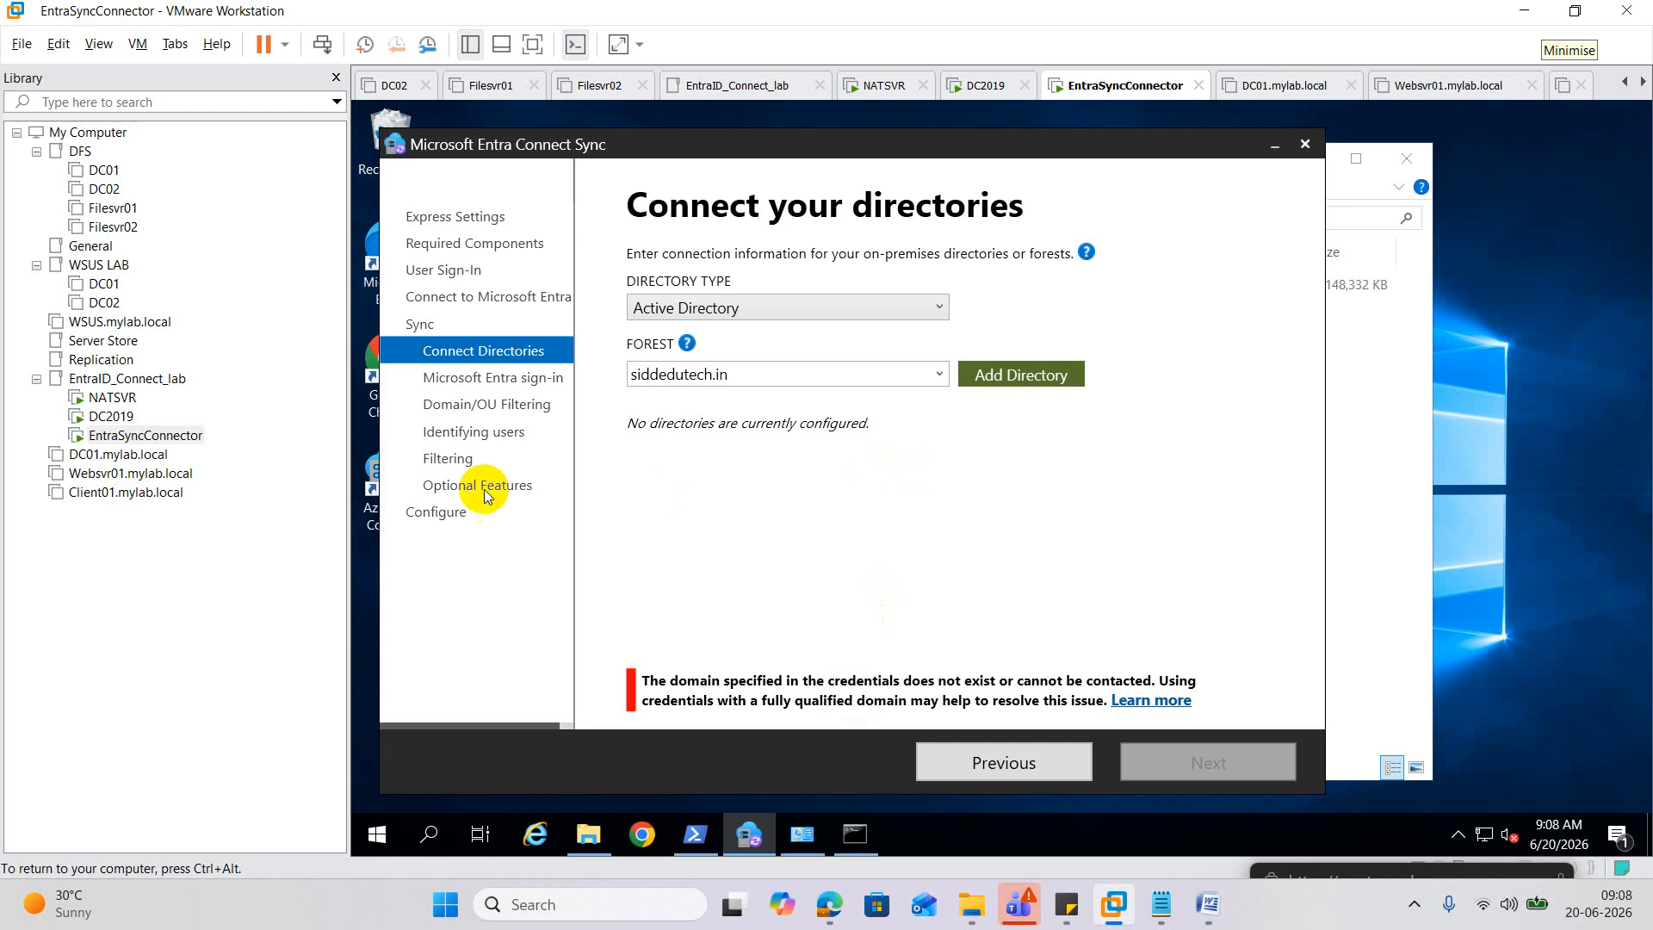
{"action": "left_click", "coordinate": [111, 415]}
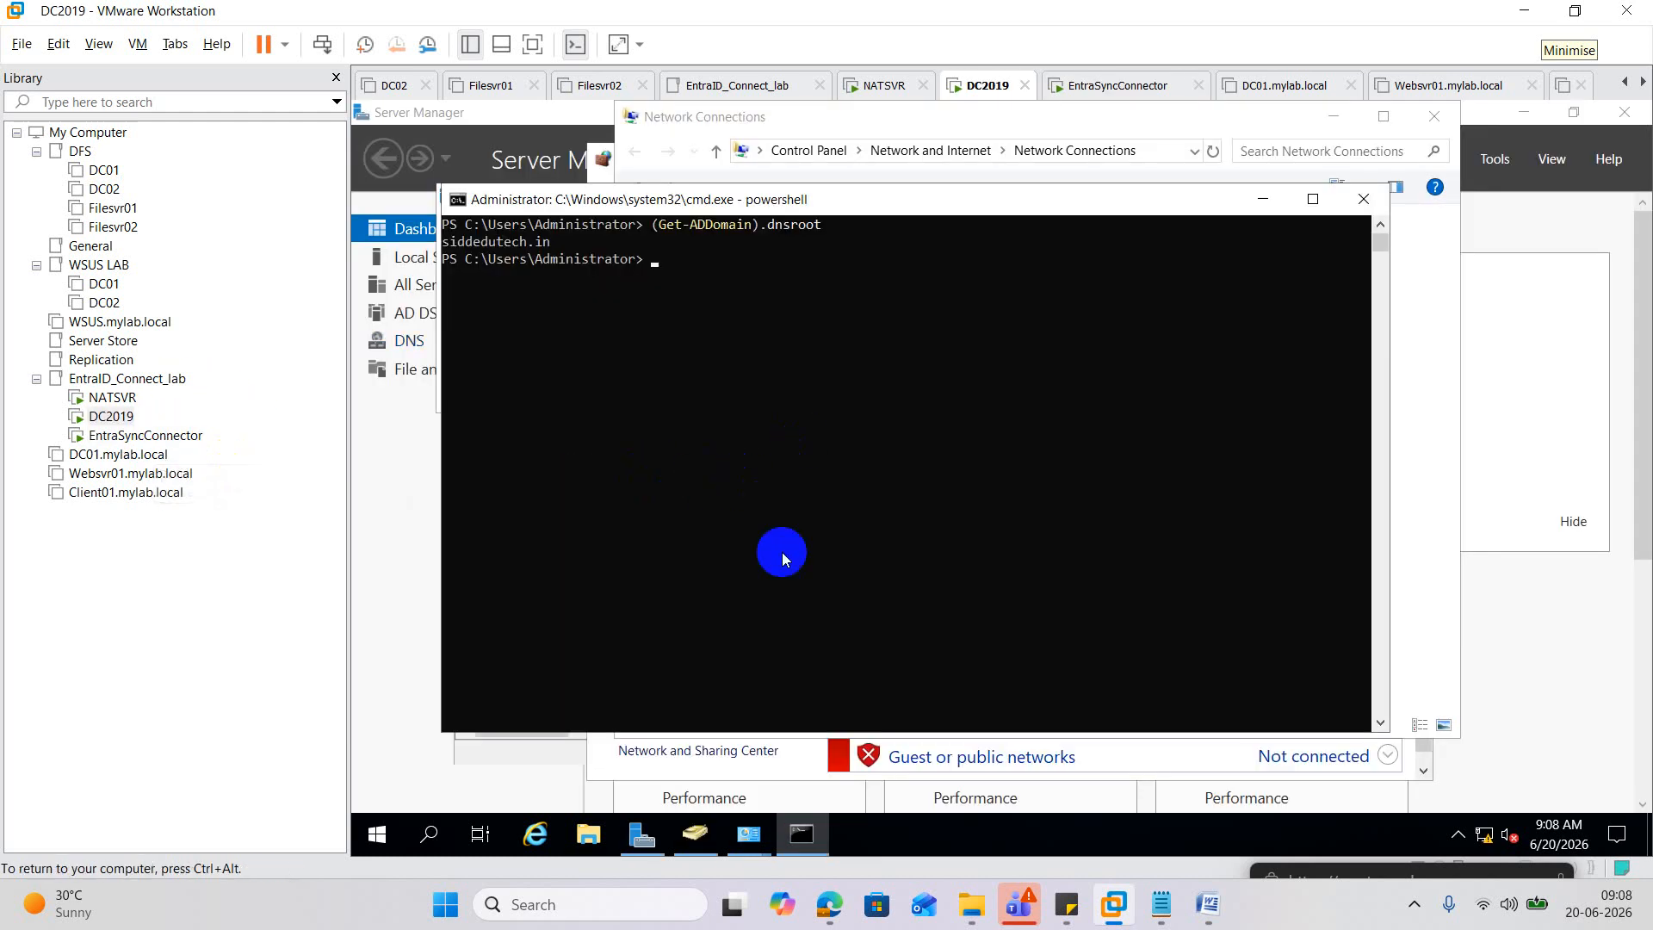
Reset the ORG_User account's password with 'User must change password at next logon' unchecked.
{"action": "left_click", "coordinate": [696, 833]}
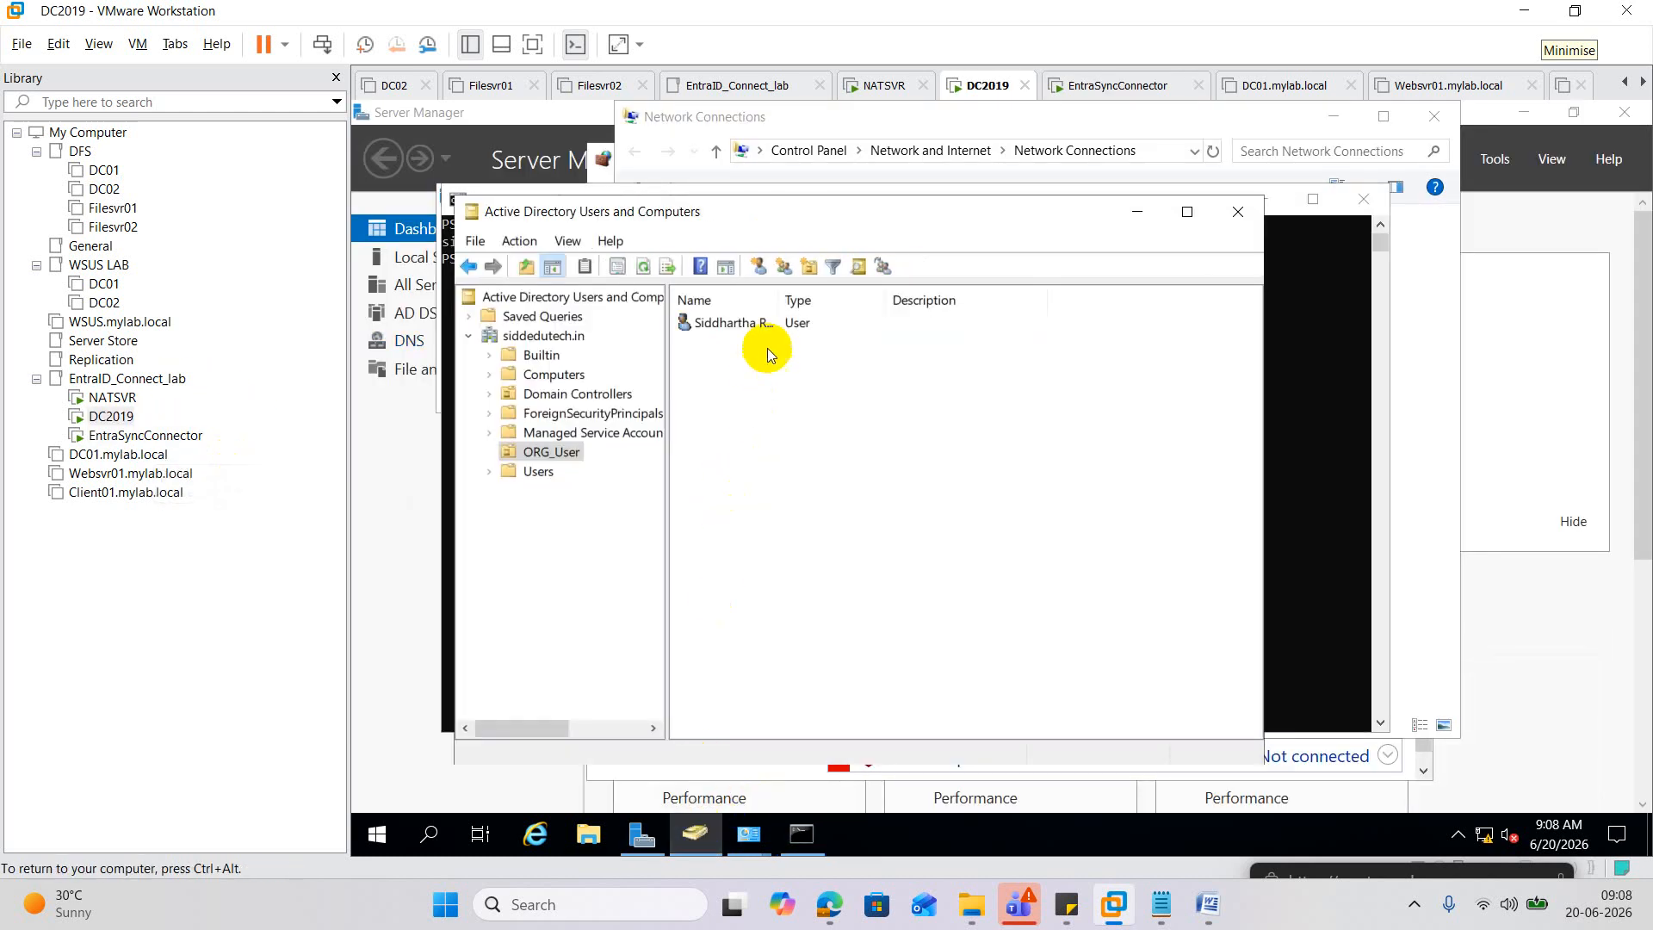
{"action": "right_click", "coordinate": [737, 318]}
{"action": "right_click", "coordinate": [752, 327]}
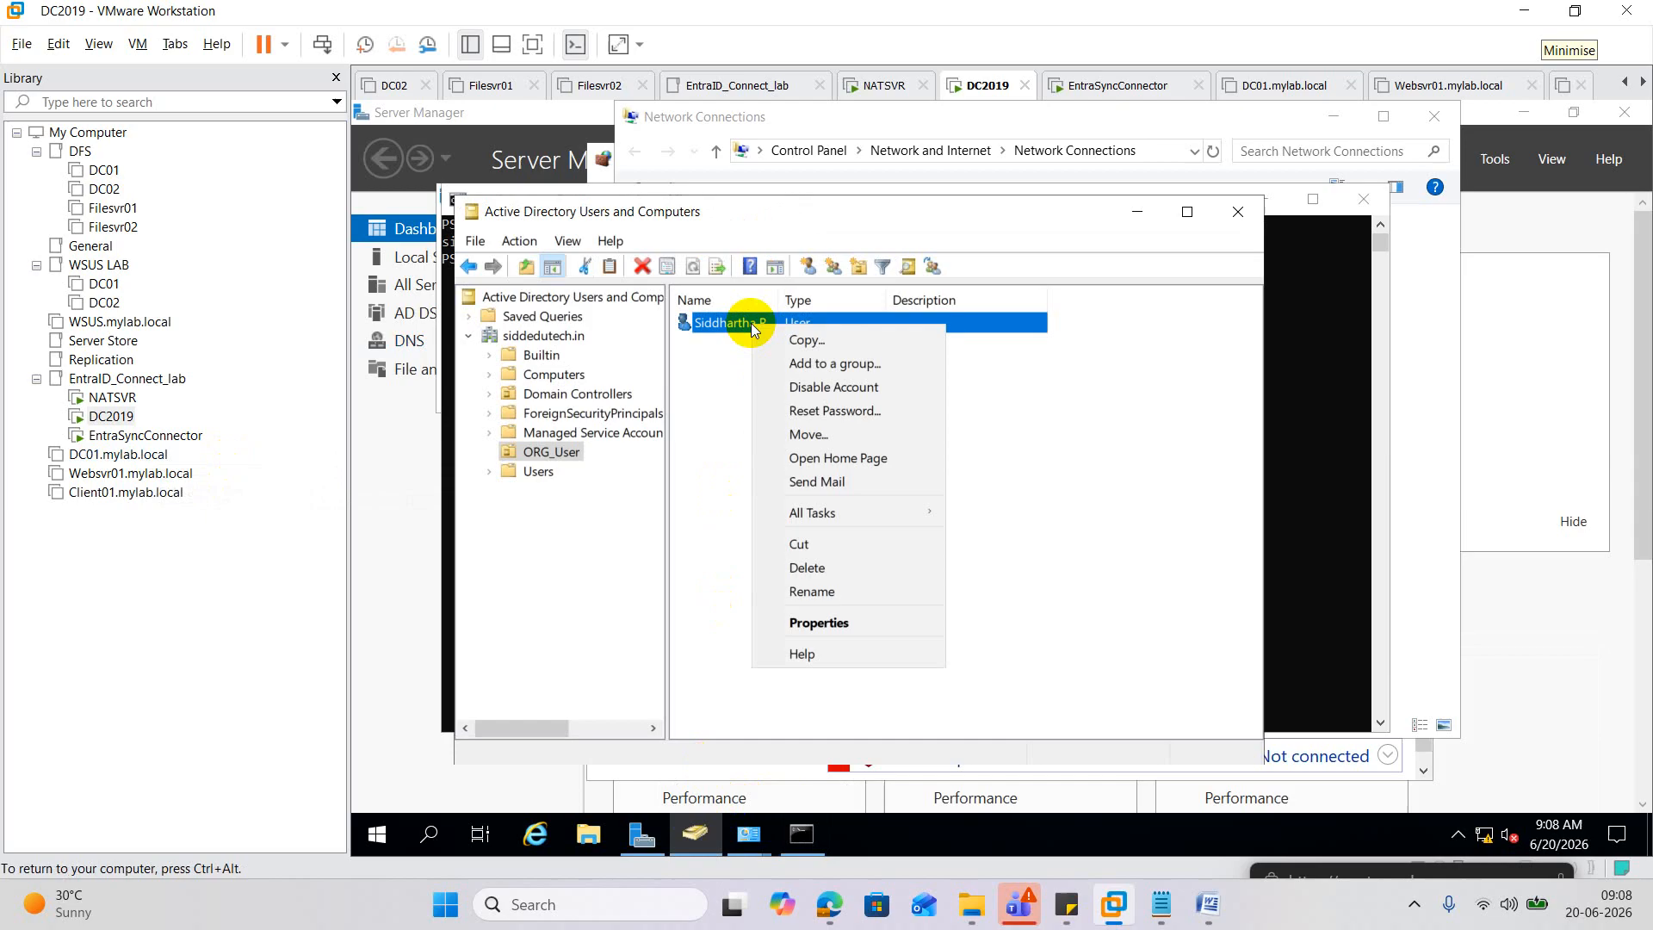
{"action": "left_click", "coordinate": [834, 410]}
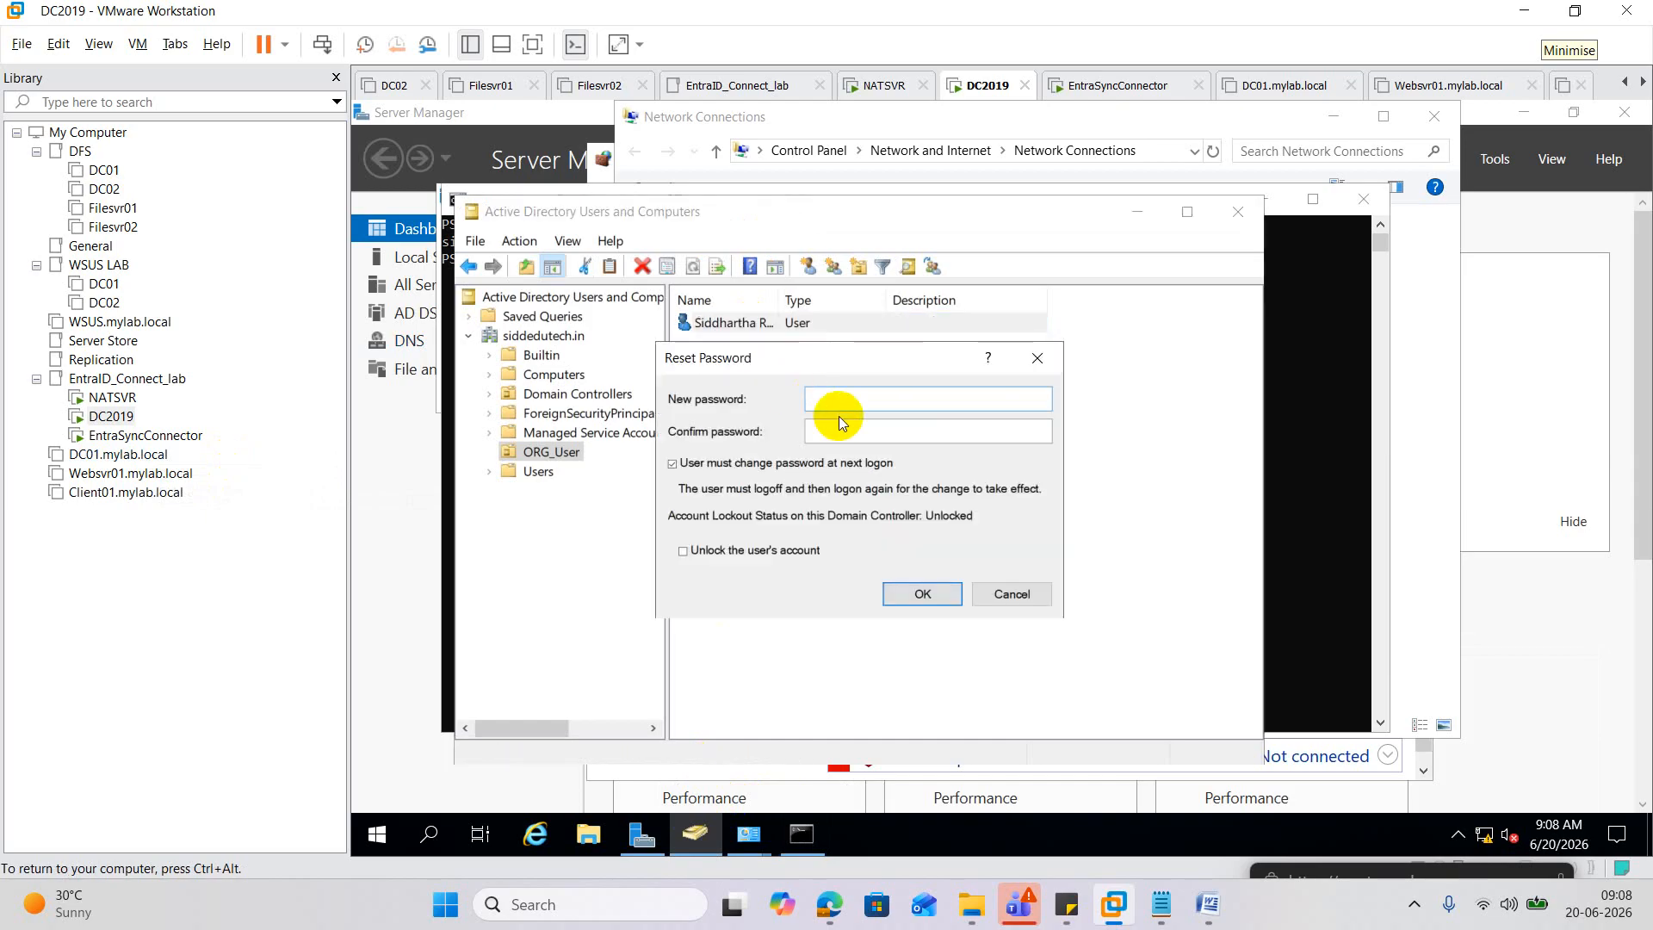
{"action": "left_click", "coordinate": [673, 464]}
{"action": "left_click", "coordinate": [831, 396]}
{"action": "type", "text": "P@ssw0rd"}
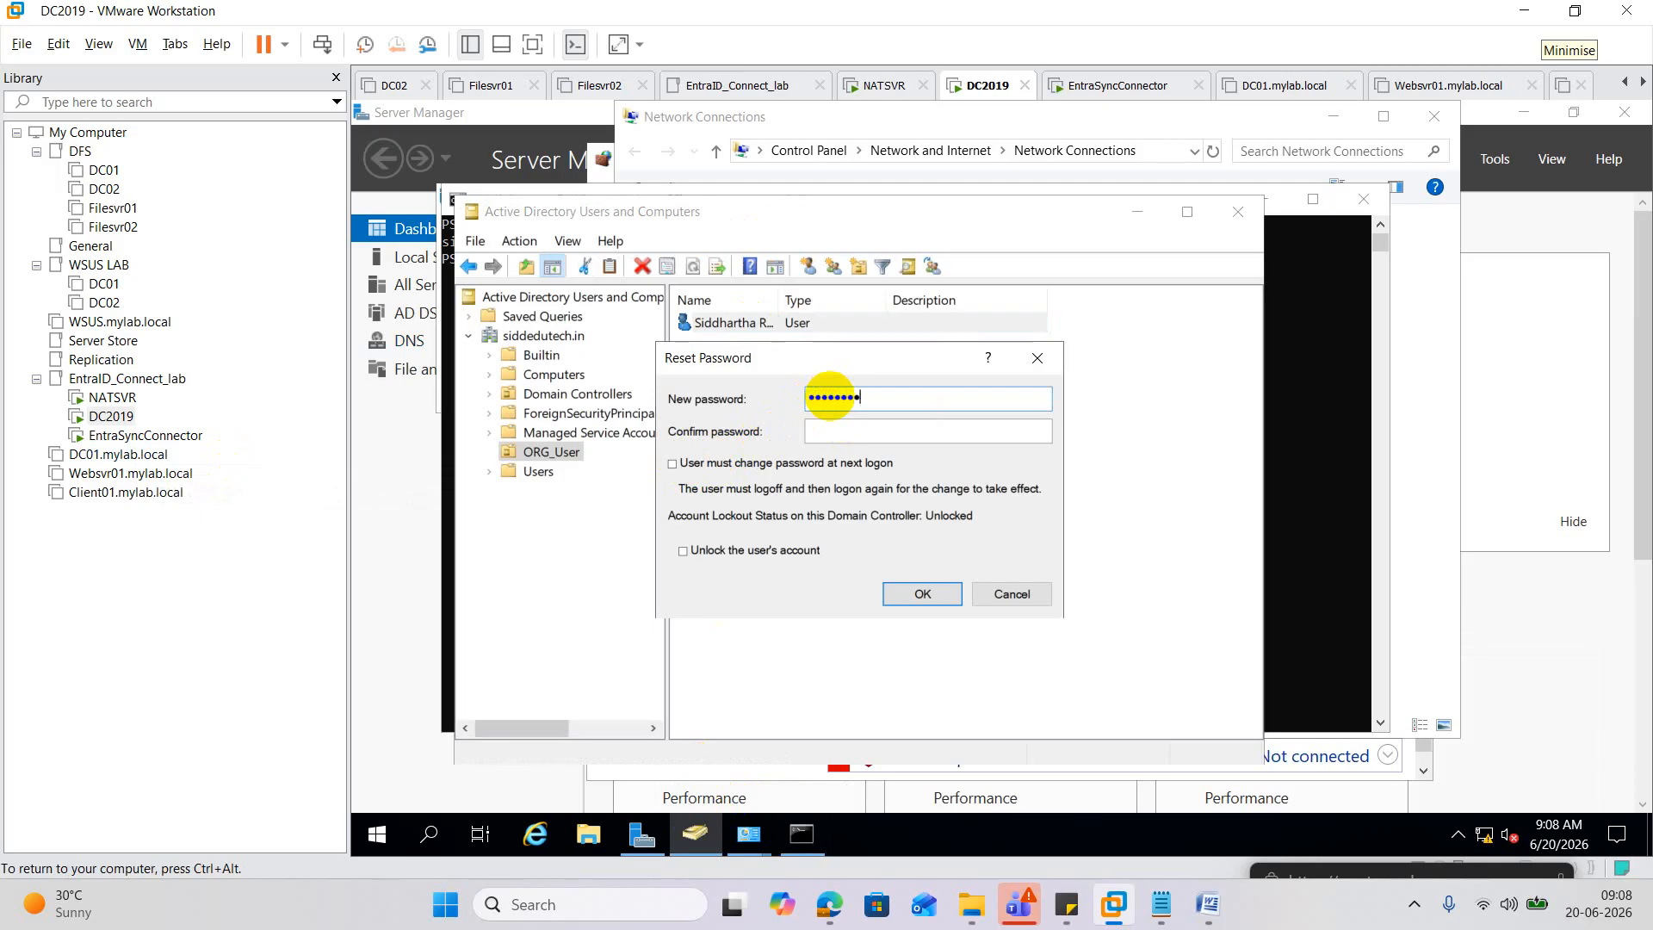
{"action": "key", "text": "Tab"}
{"action": "type", "text": "P@ssw0rd123"}
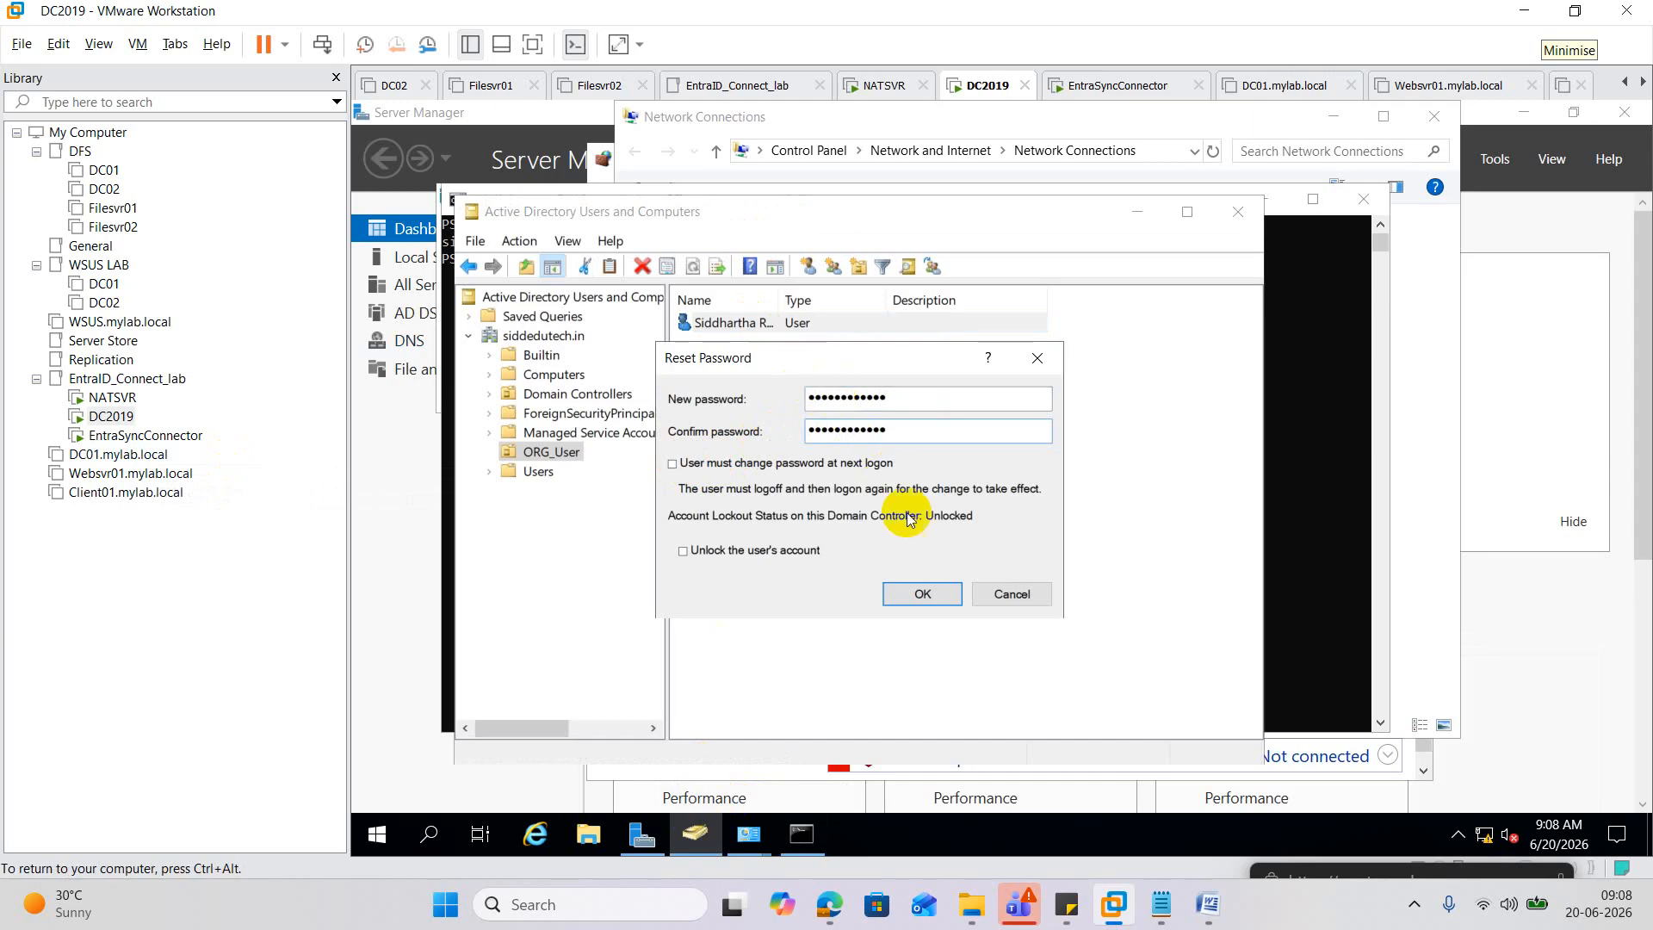
{"action": "left_click", "coordinate": [929, 593]}
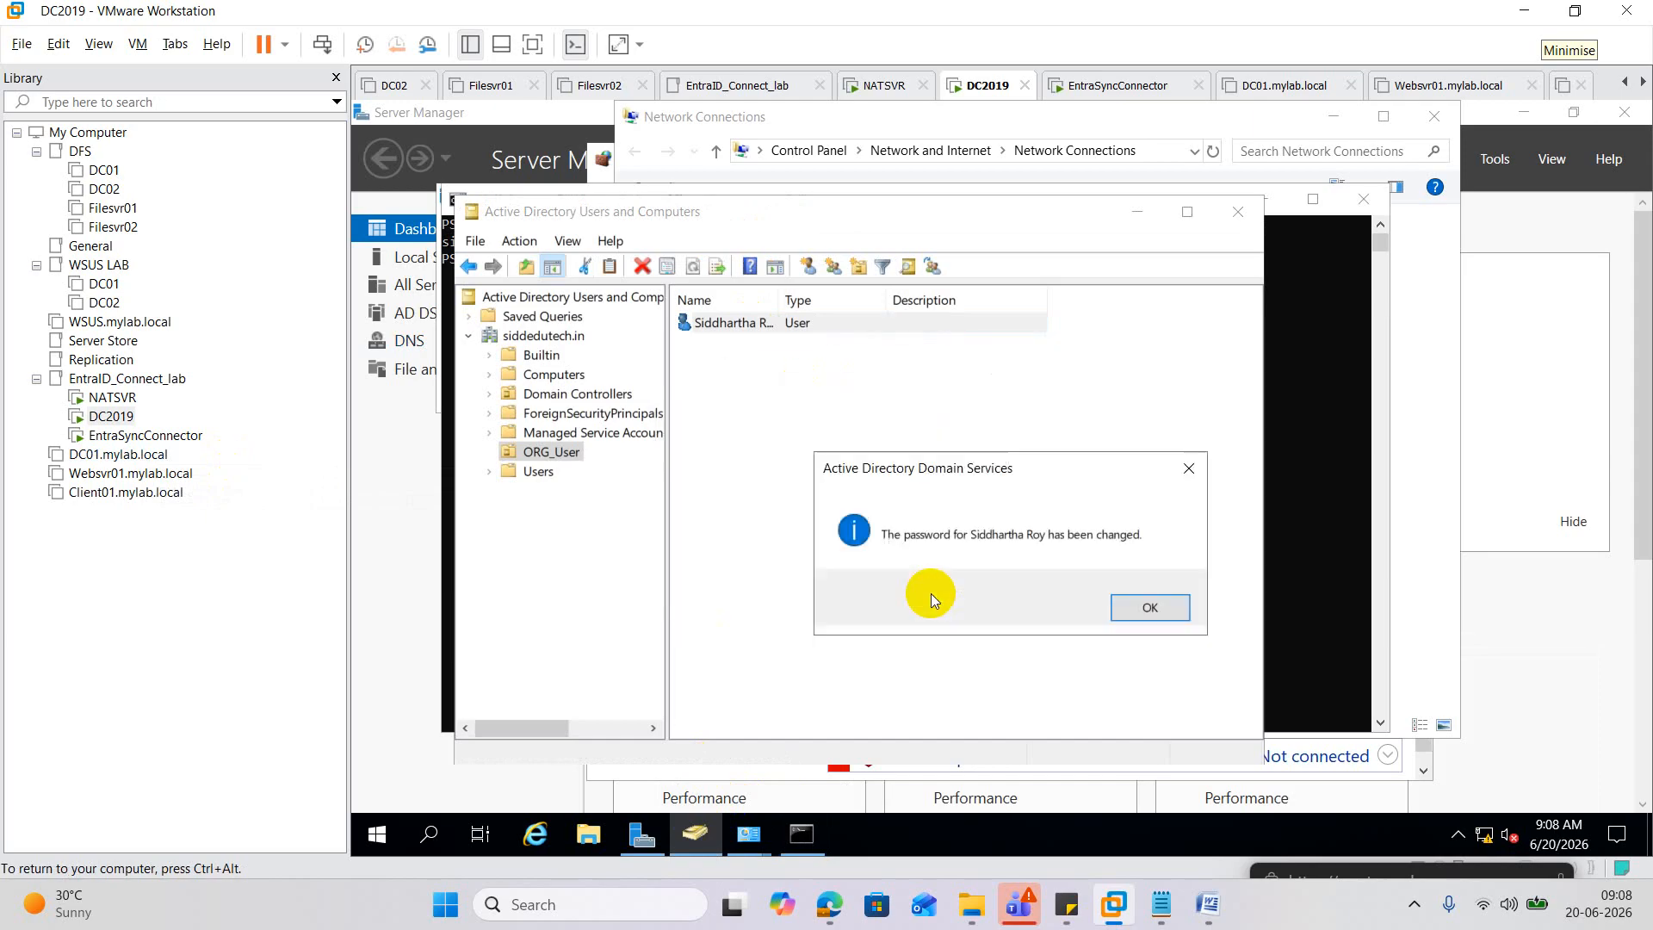
{"action": "left_click", "coordinate": [1153, 613]}
Sign out of DC2019 by running logoff in PowerShell.
{"action": "left_click", "coordinate": [1305, 510]}
{"action": "left_click", "coordinate": [1151, 504]}
{"action": "type", "text": "l"}
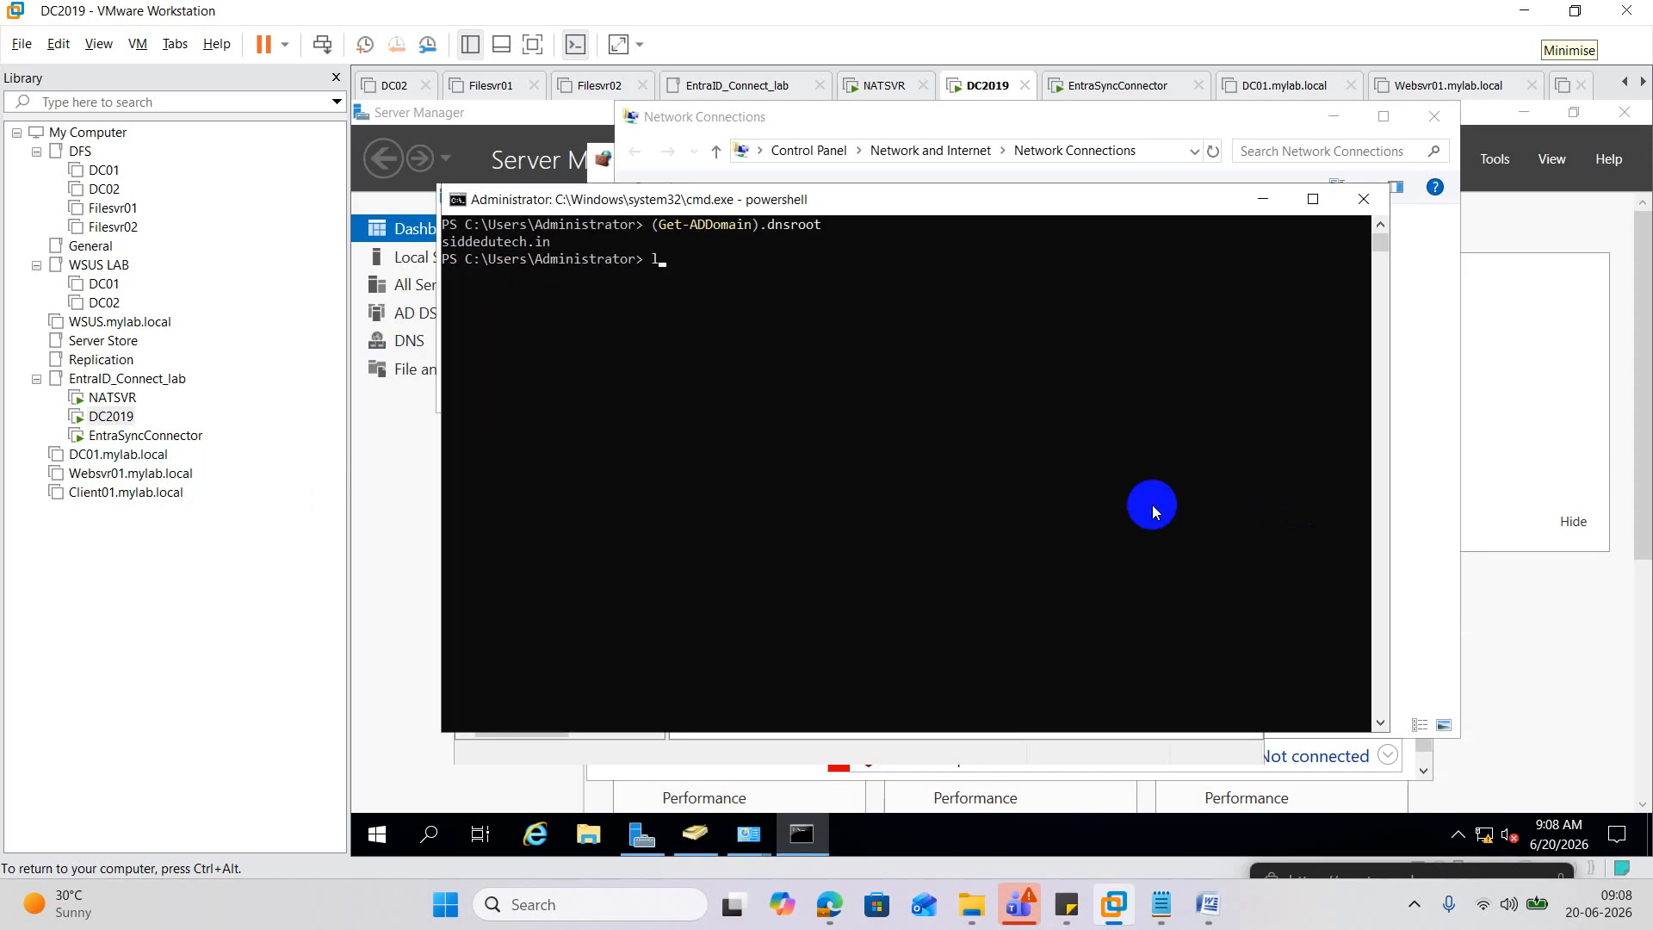
{"action": "type", "text": "ogoff"}
{"action": "key", "text": "Return"}
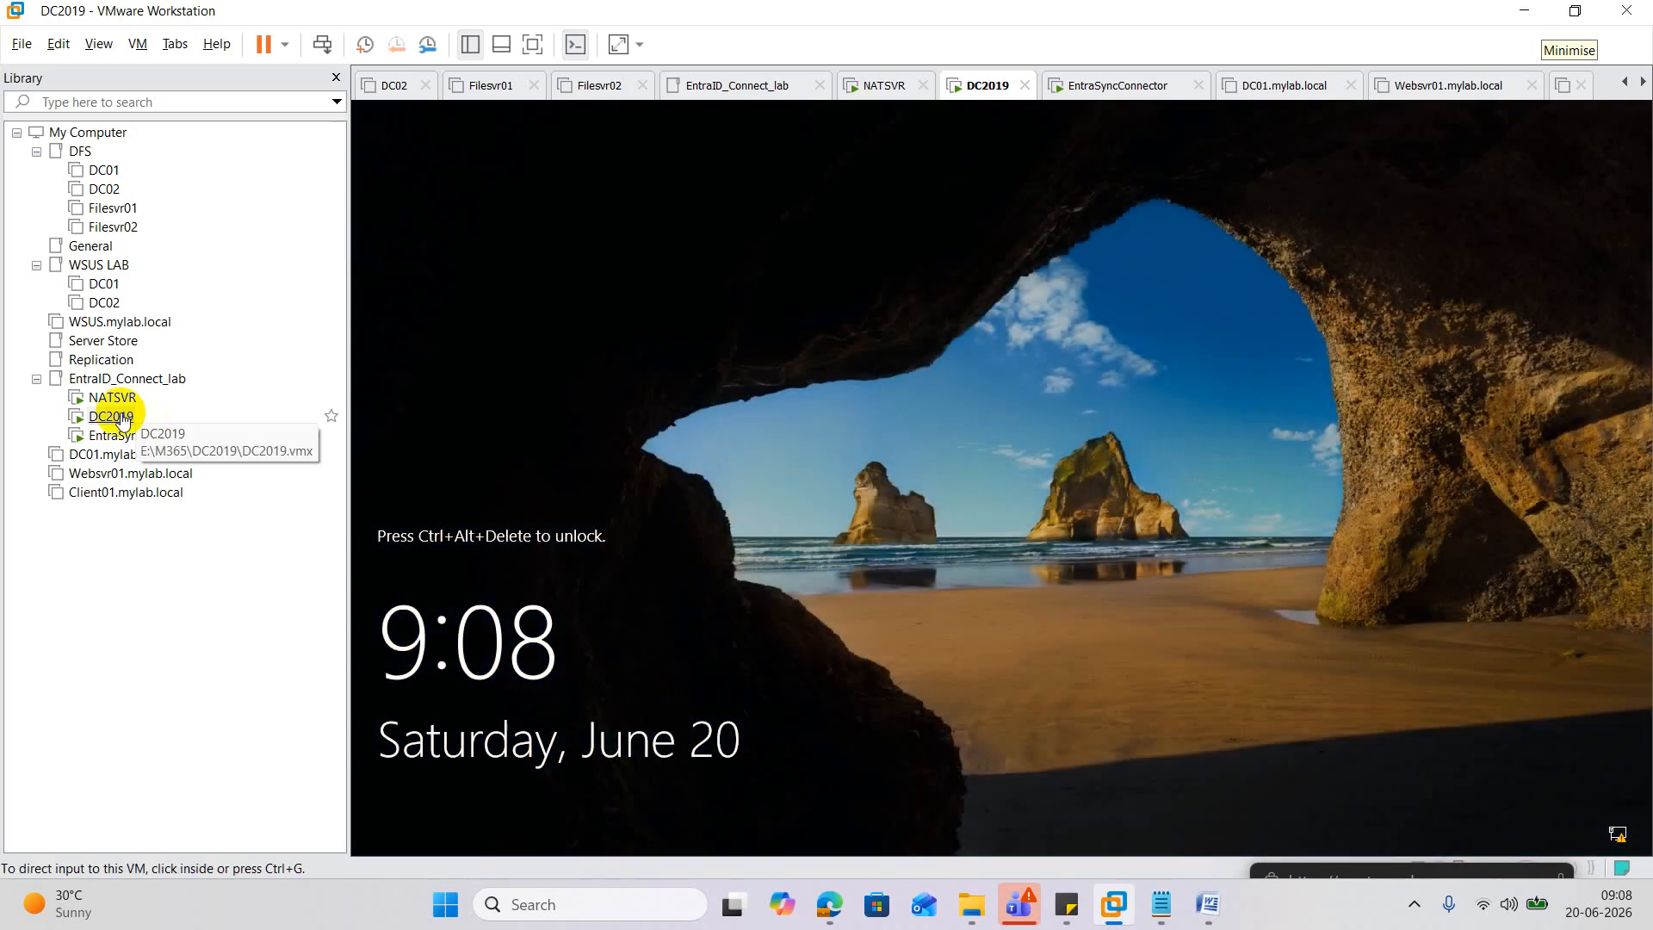
{"action": "right_click", "coordinate": [123, 420]}
Sign in to DC2019 as Other user with the domain username and its new password.
{"action": "left_click", "coordinate": [327, 637]}
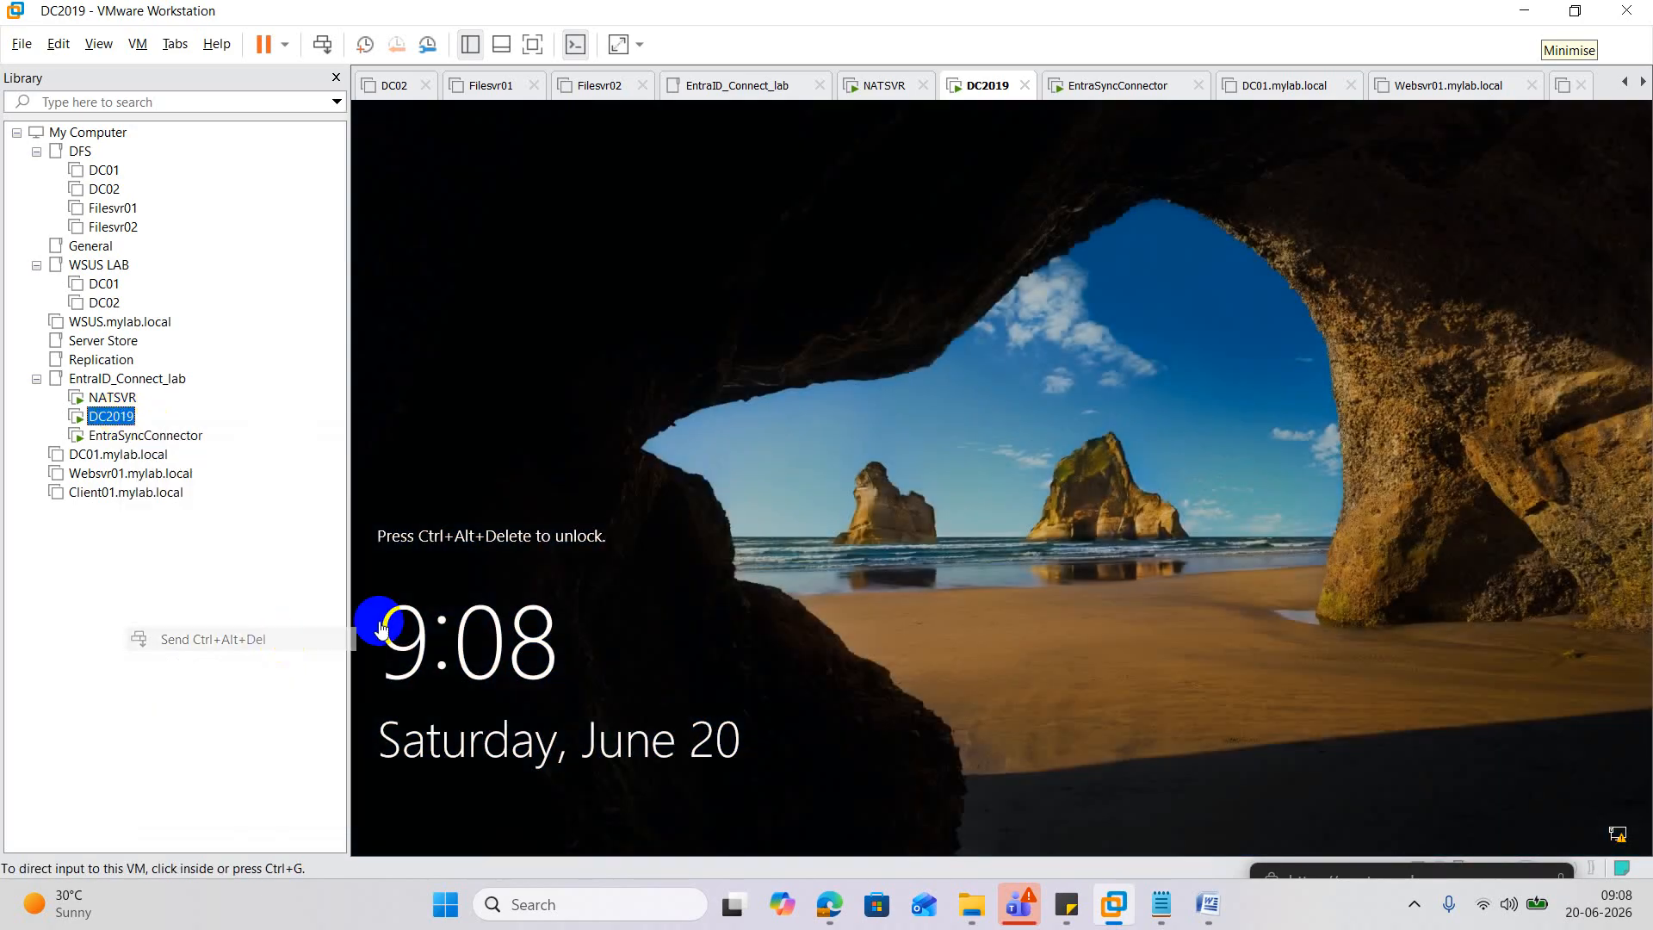
{"action": "left_click", "coordinate": [915, 560]}
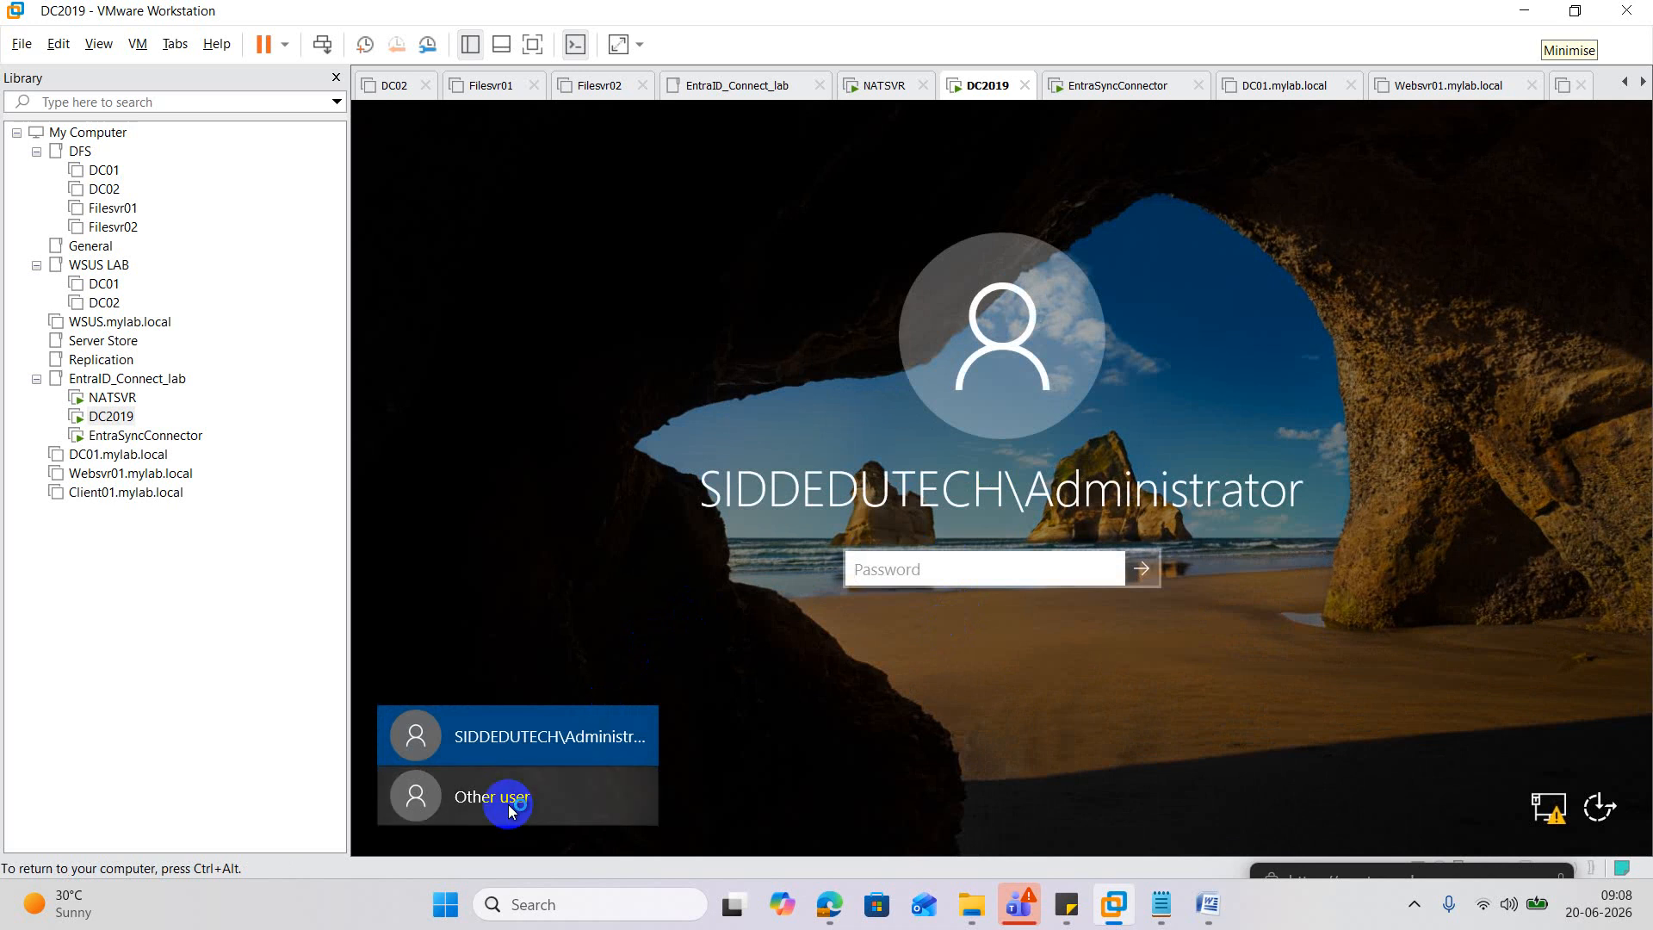
{"action": "left_click", "coordinate": [495, 798]}
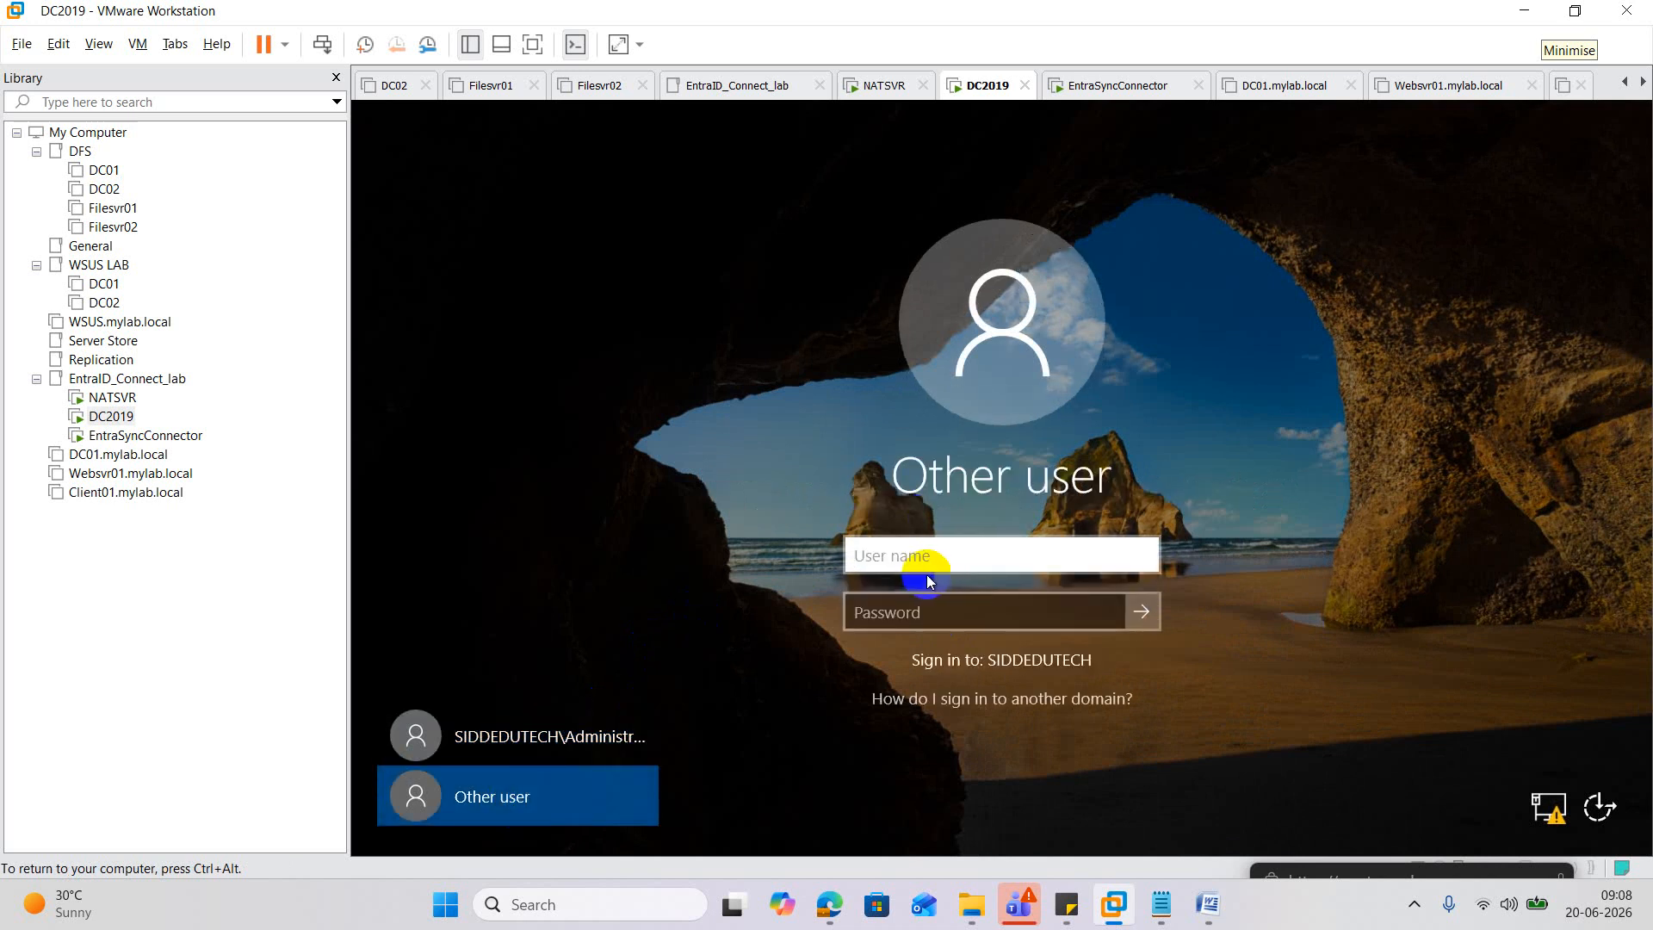
{"action": "type", "text": "siddr"}
{"action": "key", "text": "Tab"}
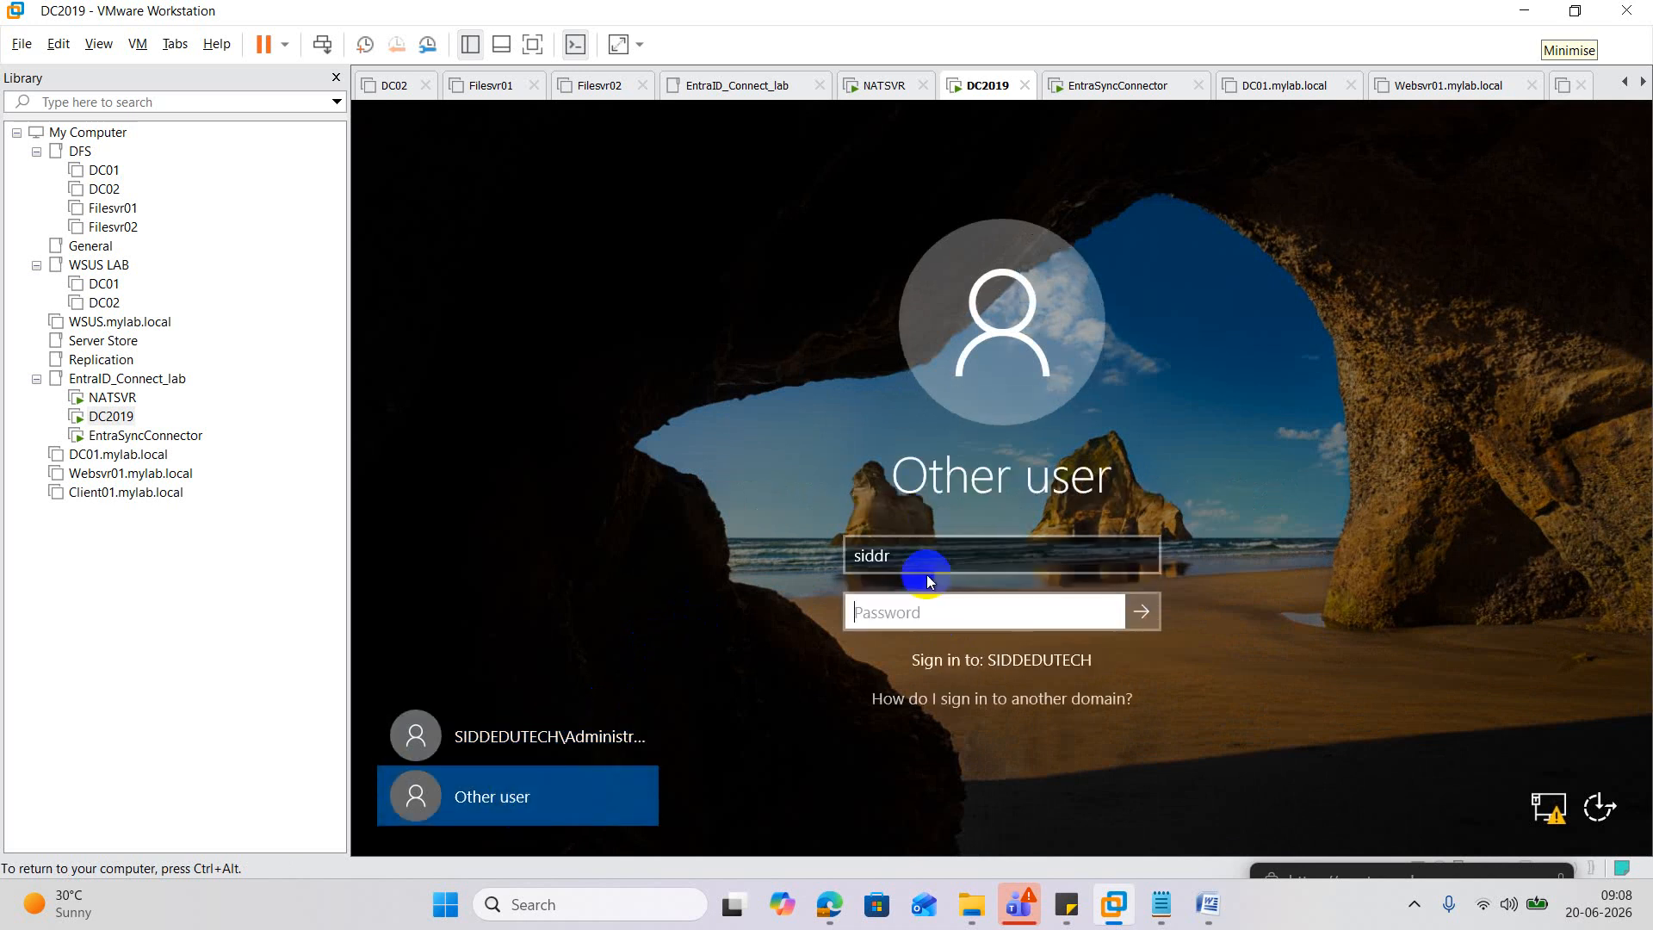
{"action": "type", "text": "***"}
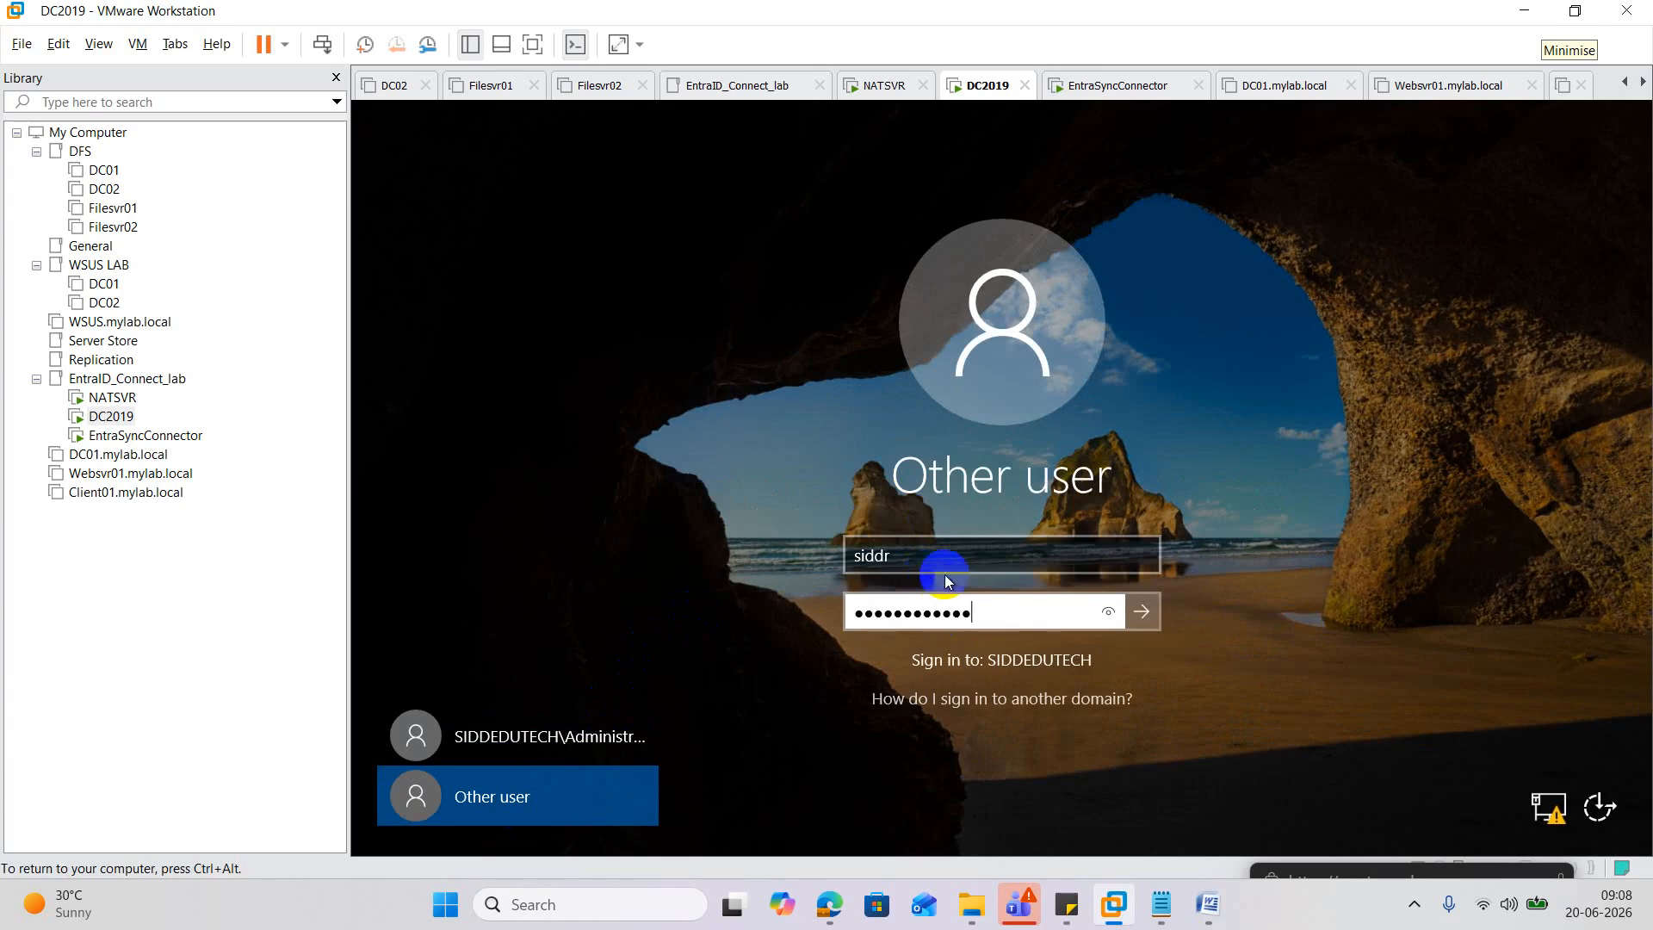
{"action": "left_click", "coordinate": [1143, 610]}
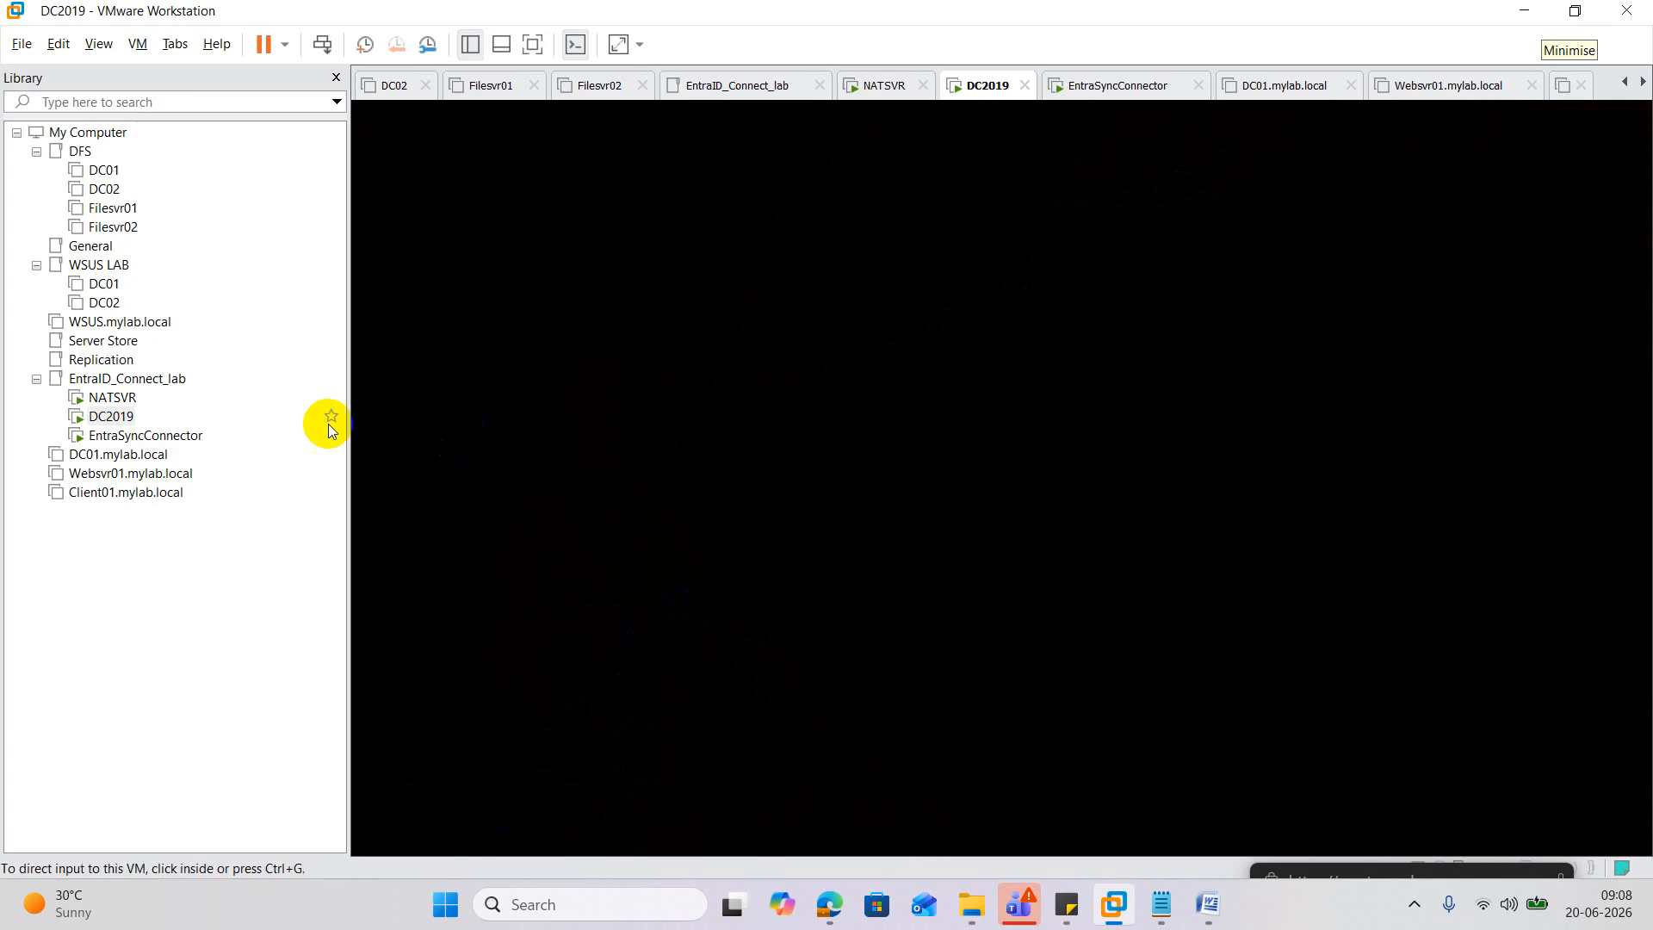
On EntraSyncConnector, add the siddedutech.in directory with the admin password and submit.
{"action": "left_click", "coordinate": [163, 435]}
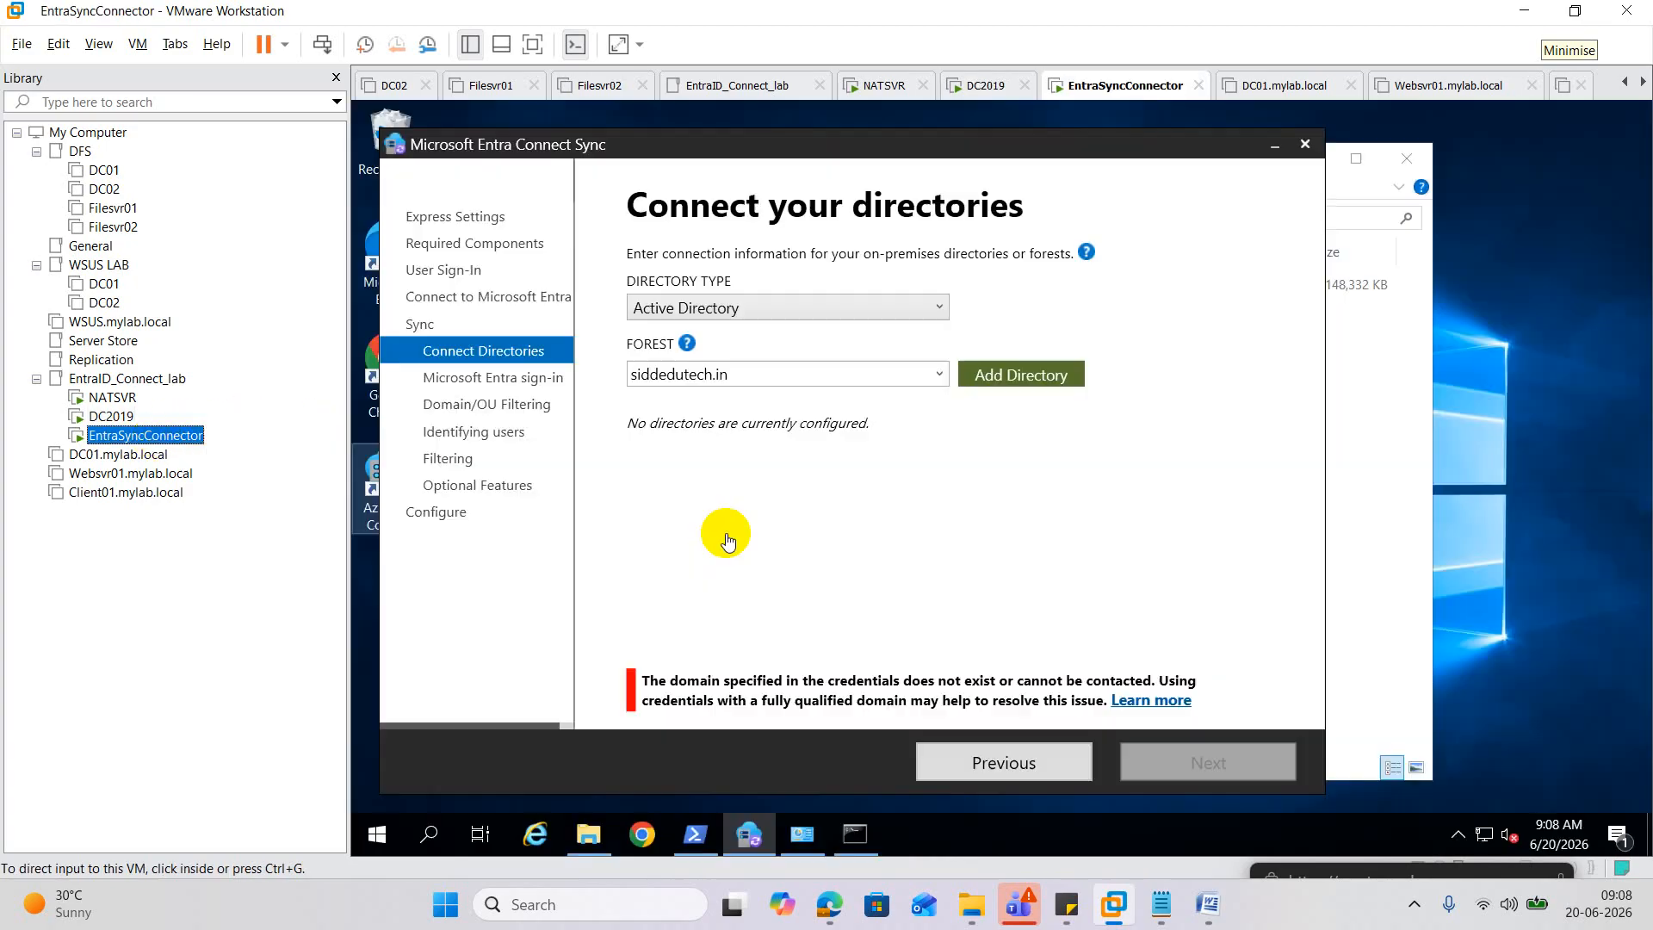
{"action": "left_click", "coordinate": [1042, 379]}
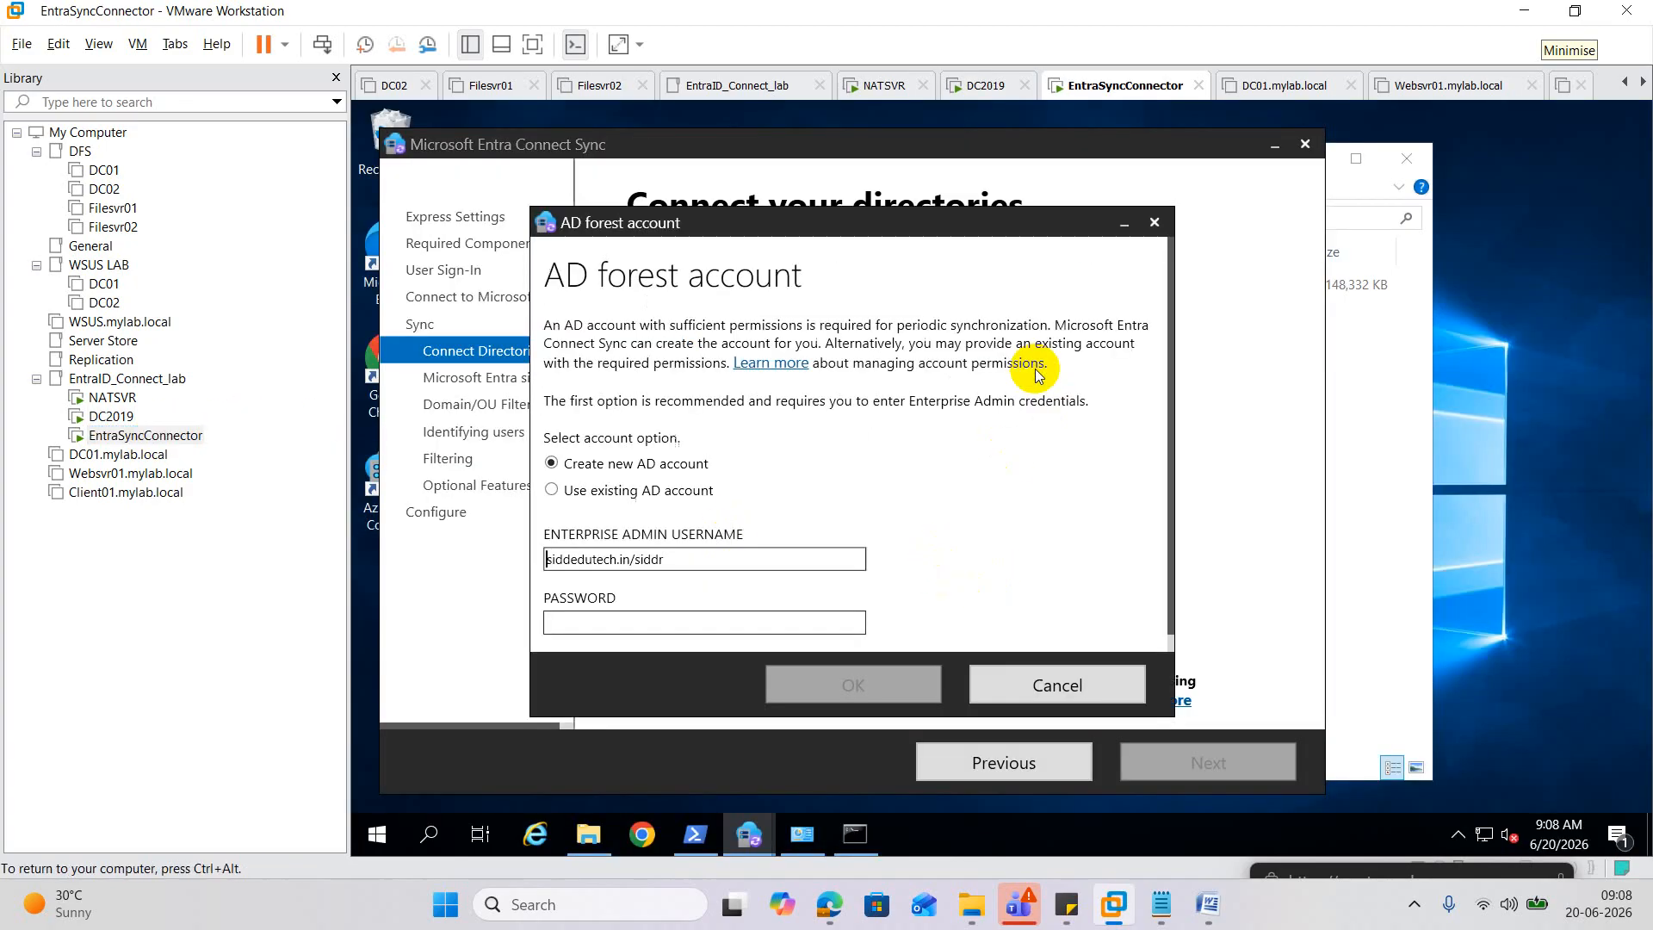
{"action": "left_click", "coordinate": [600, 621]}
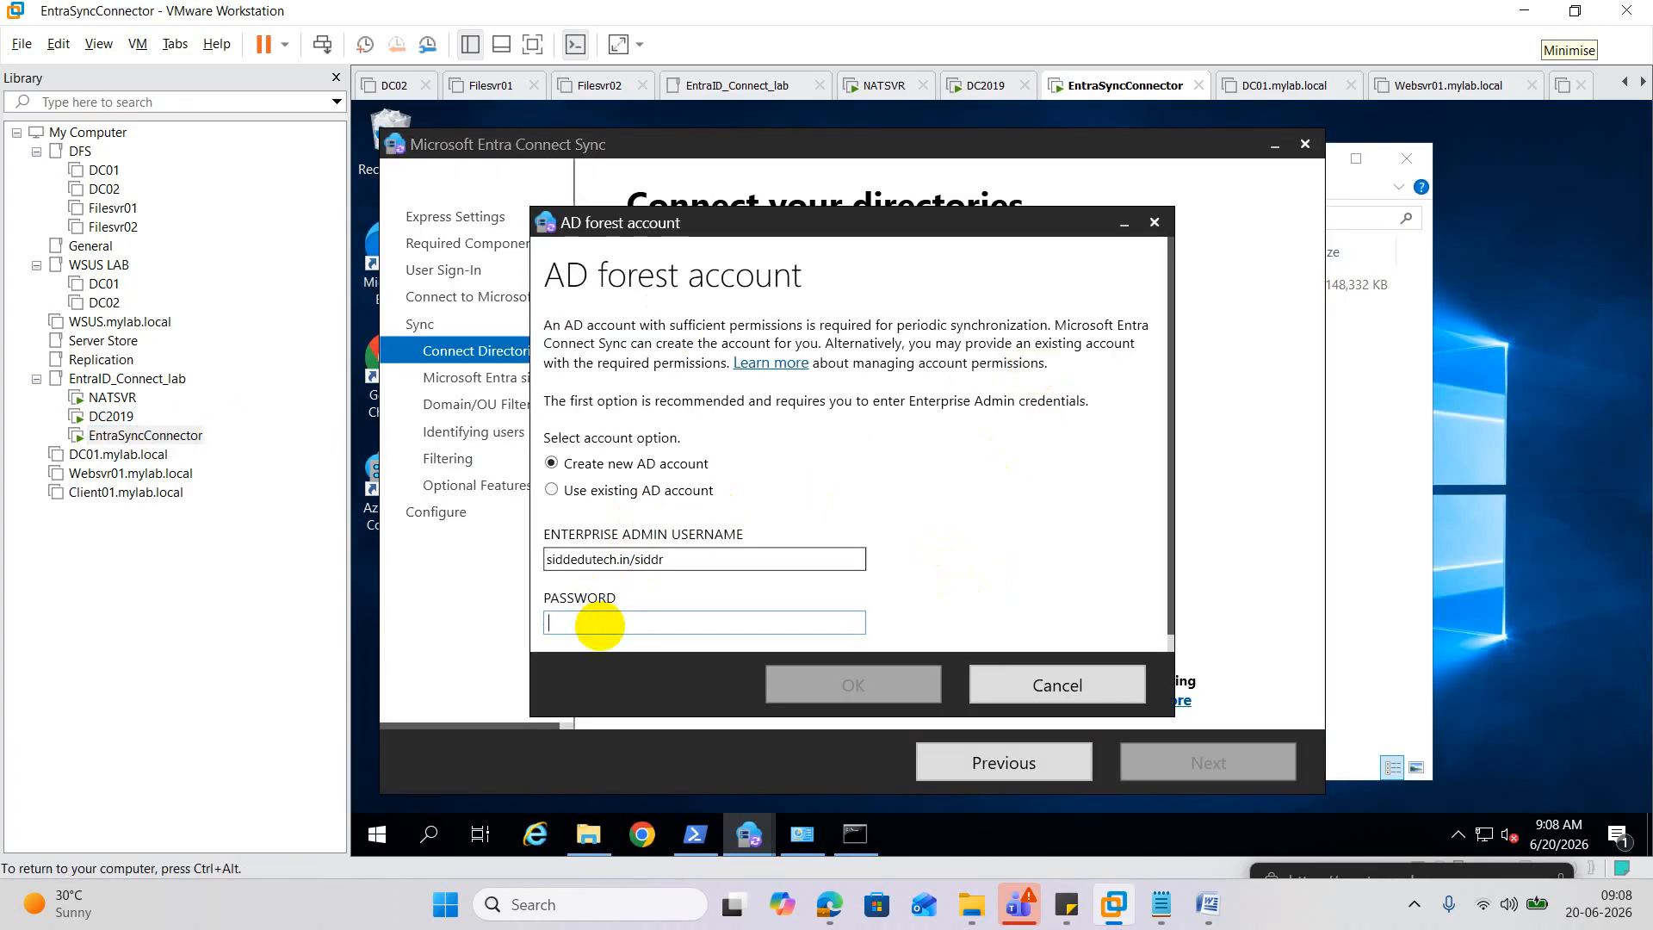
{"action": "type", "text": "••"}
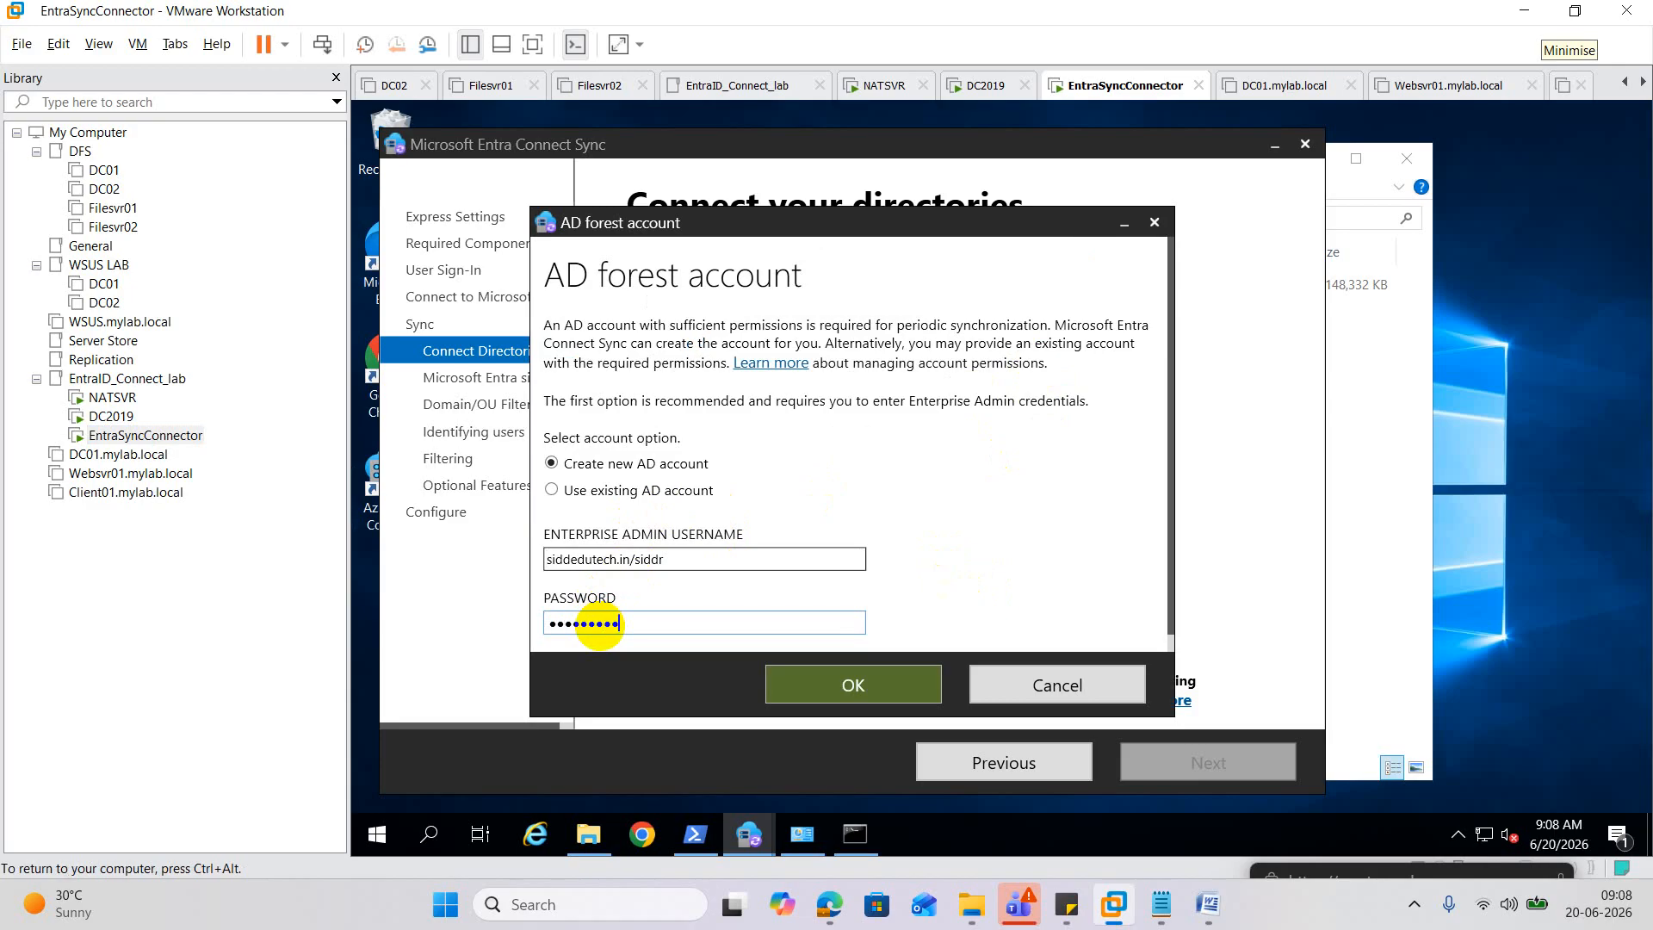
{"action": "left_click", "coordinate": [864, 687]}
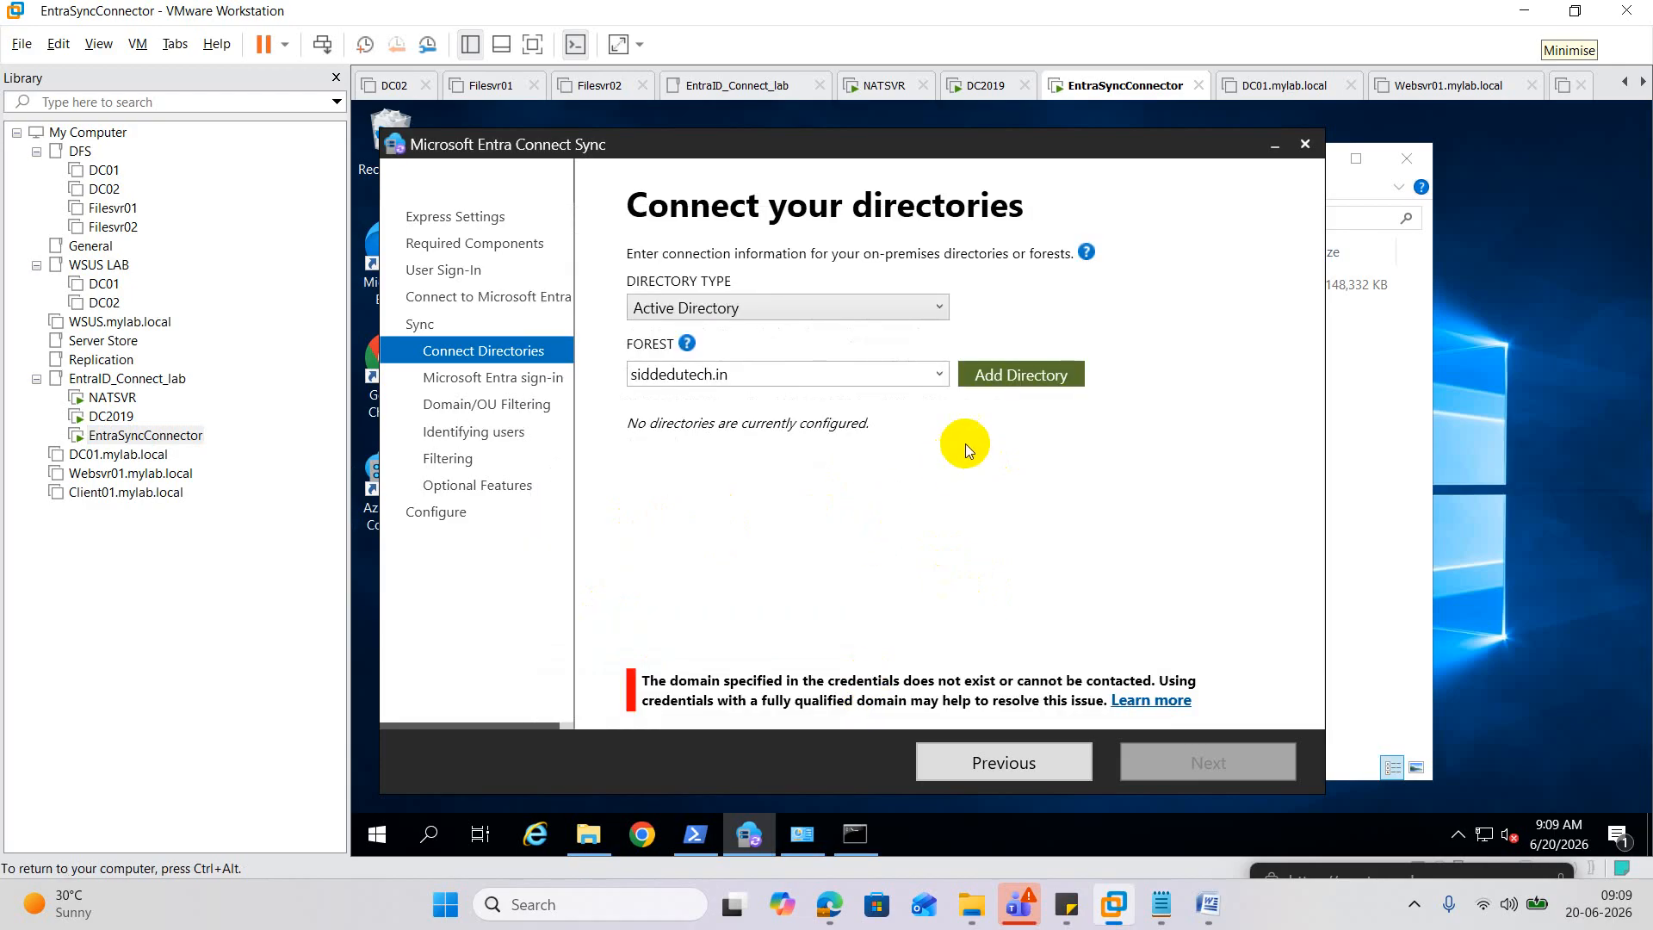
Retry the forest directory with 'Use existing AD account' and its password.
{"action": "left_click", "coordinate": [986, 383]}
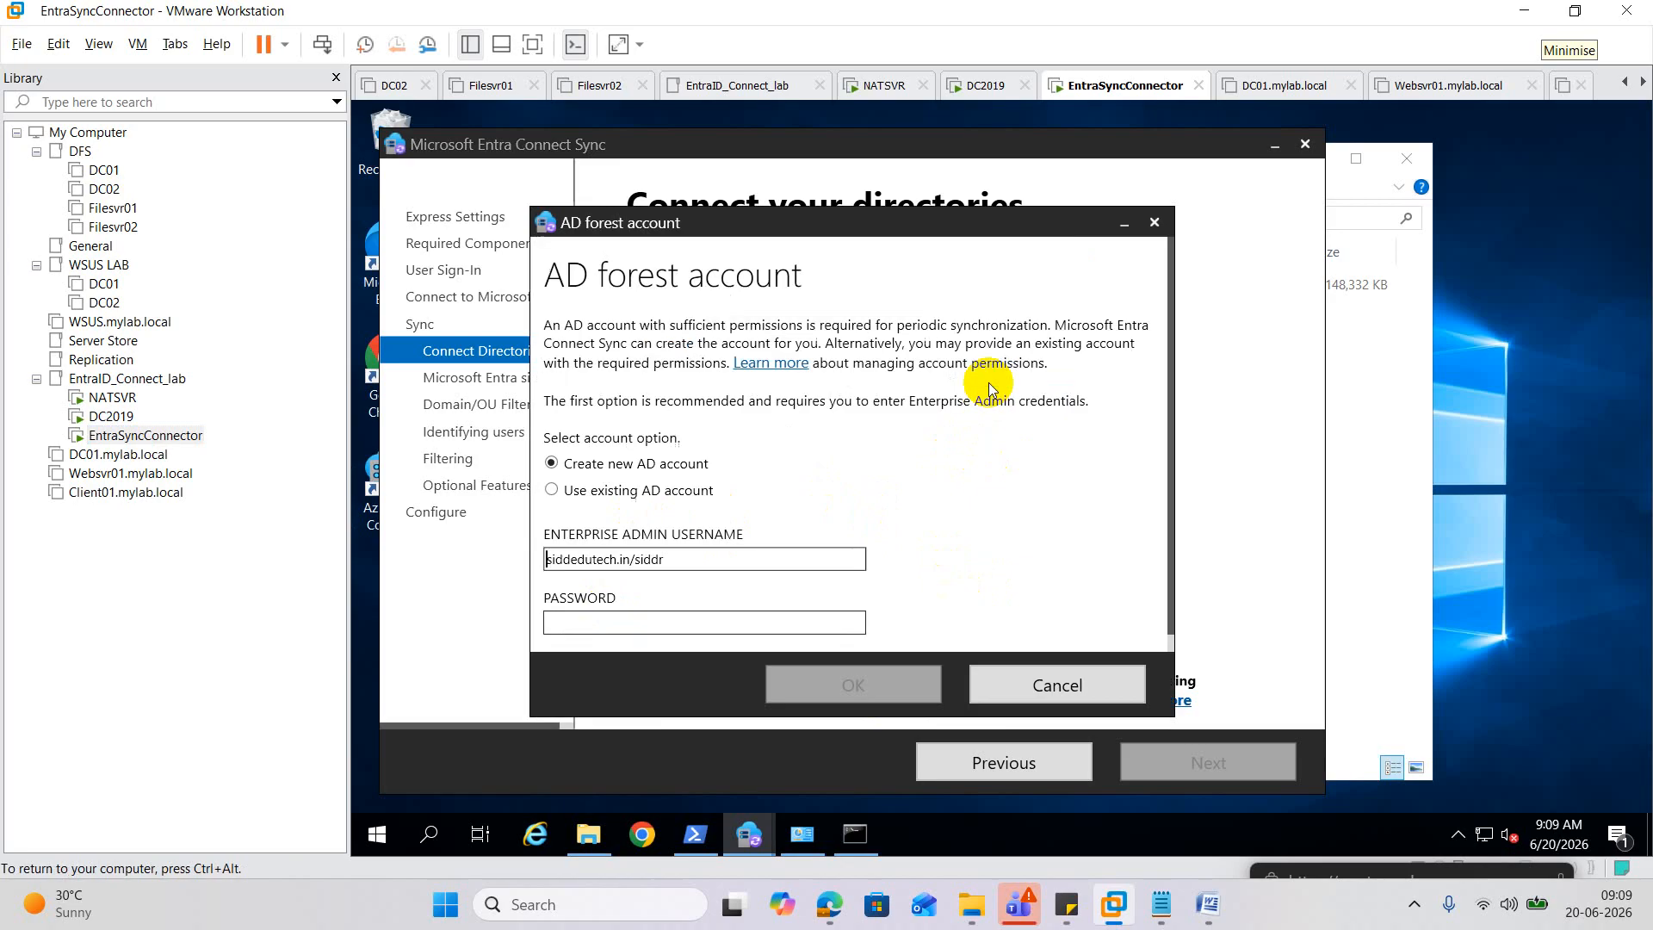
{"action": "left_click", "coordinate": [572, 490]}
{"action": "left_click", "coordinate": [596, 620]}
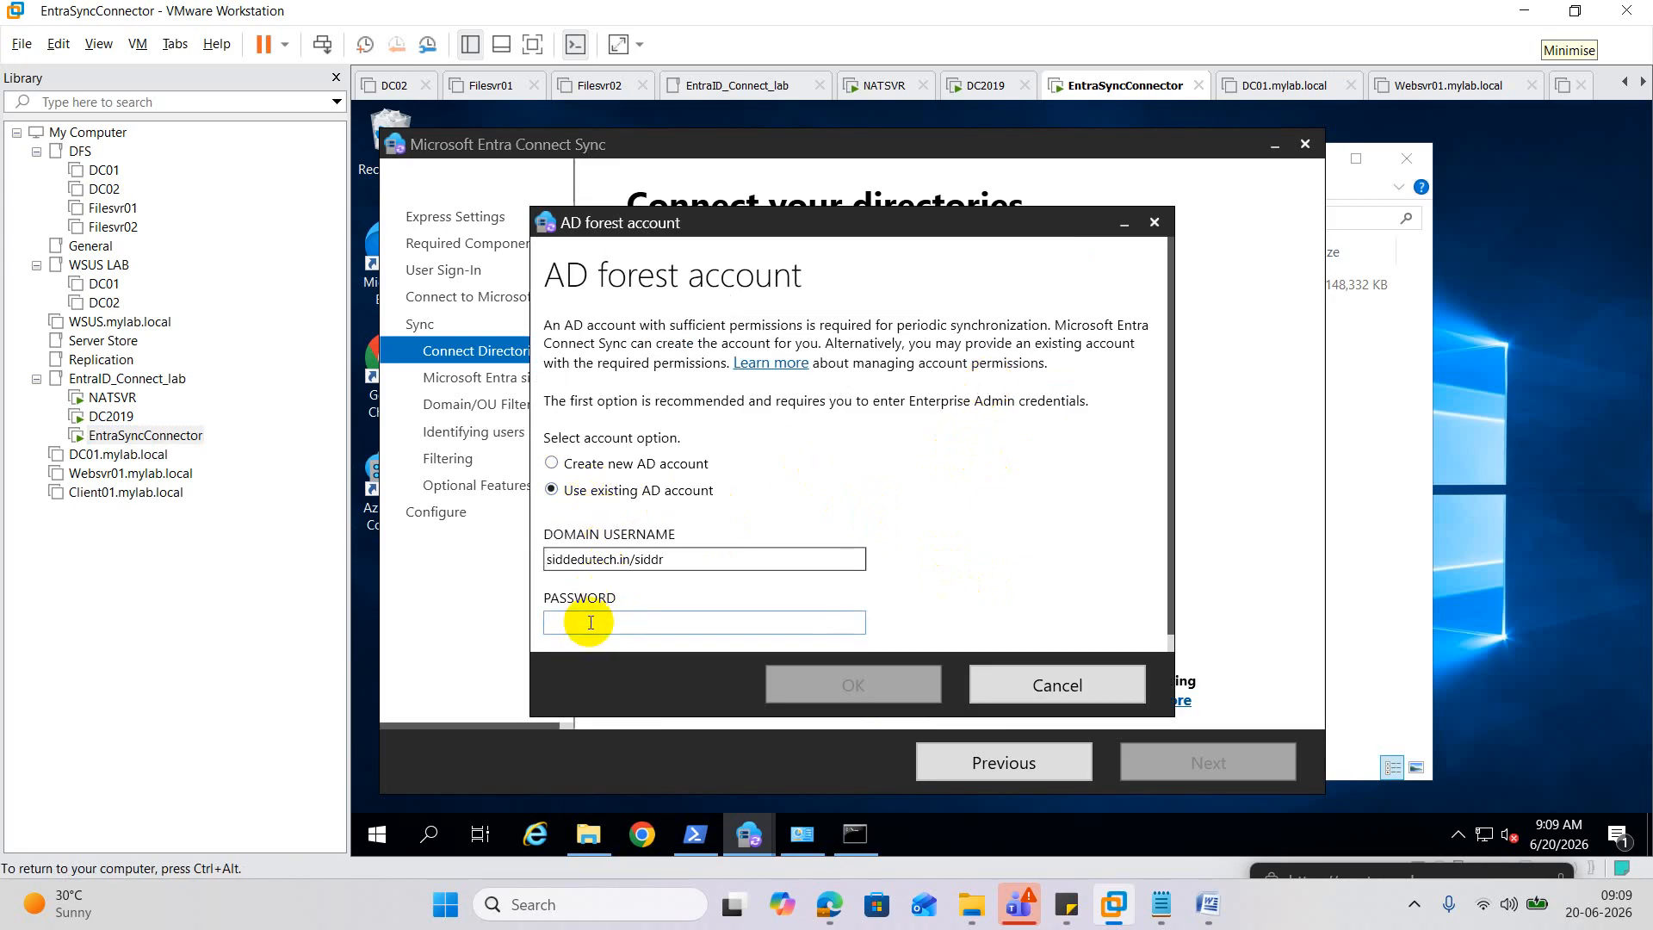
{"action": "type", "text": "••••••••"}
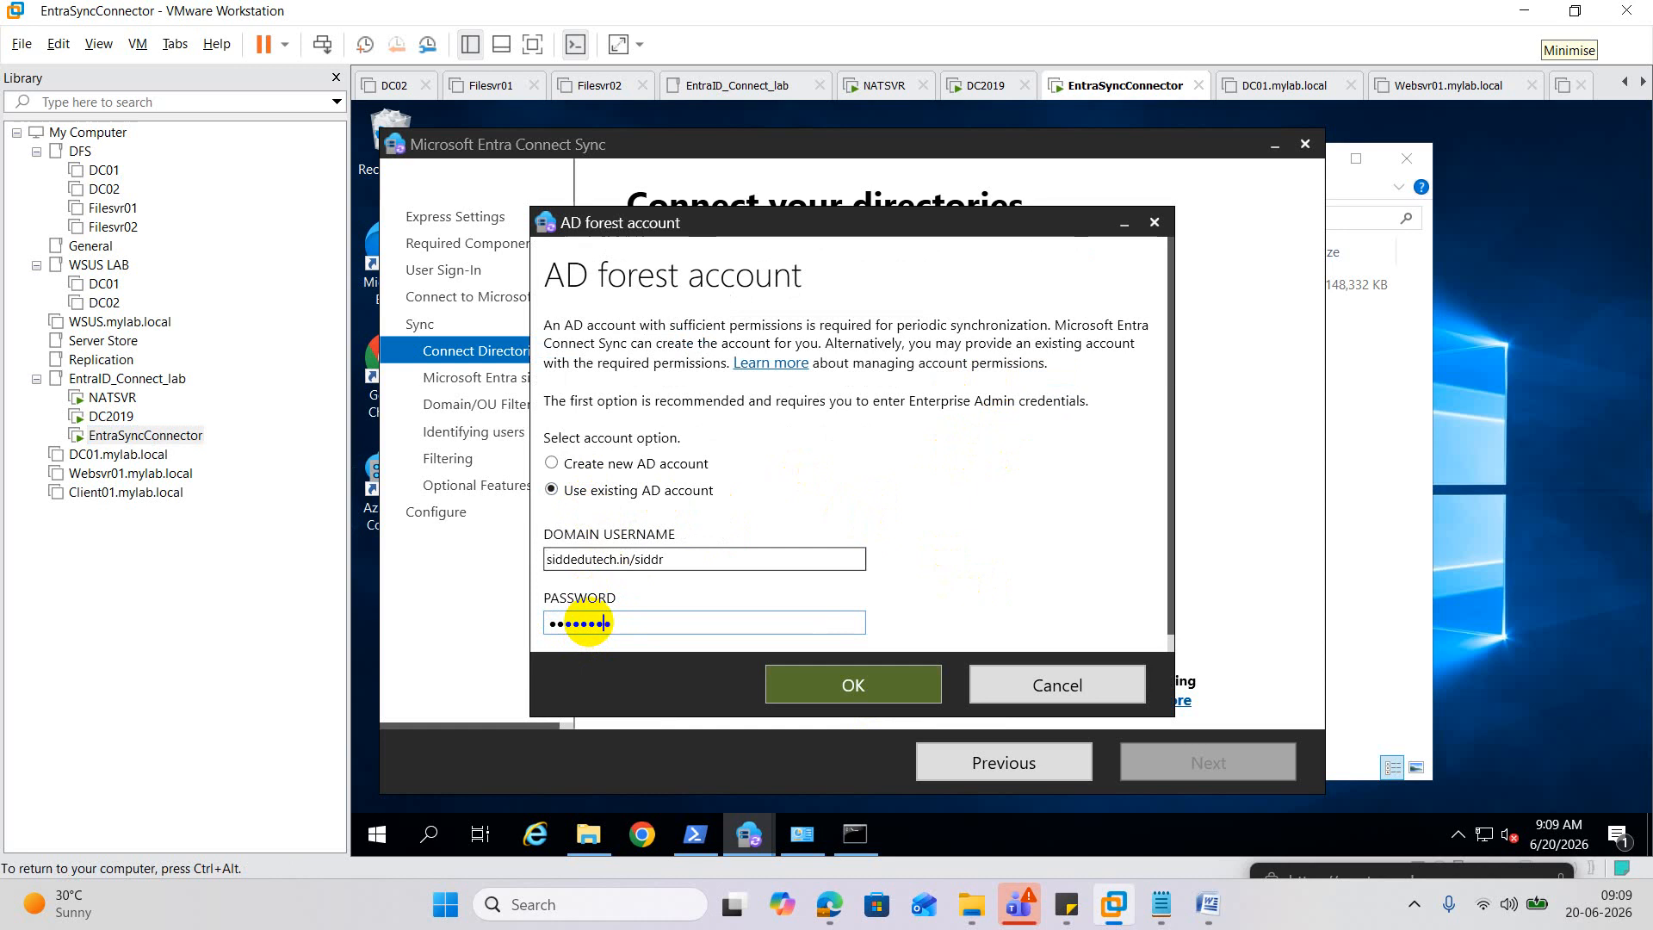
{"action": "left_click", "coordinate": [828, 686]}
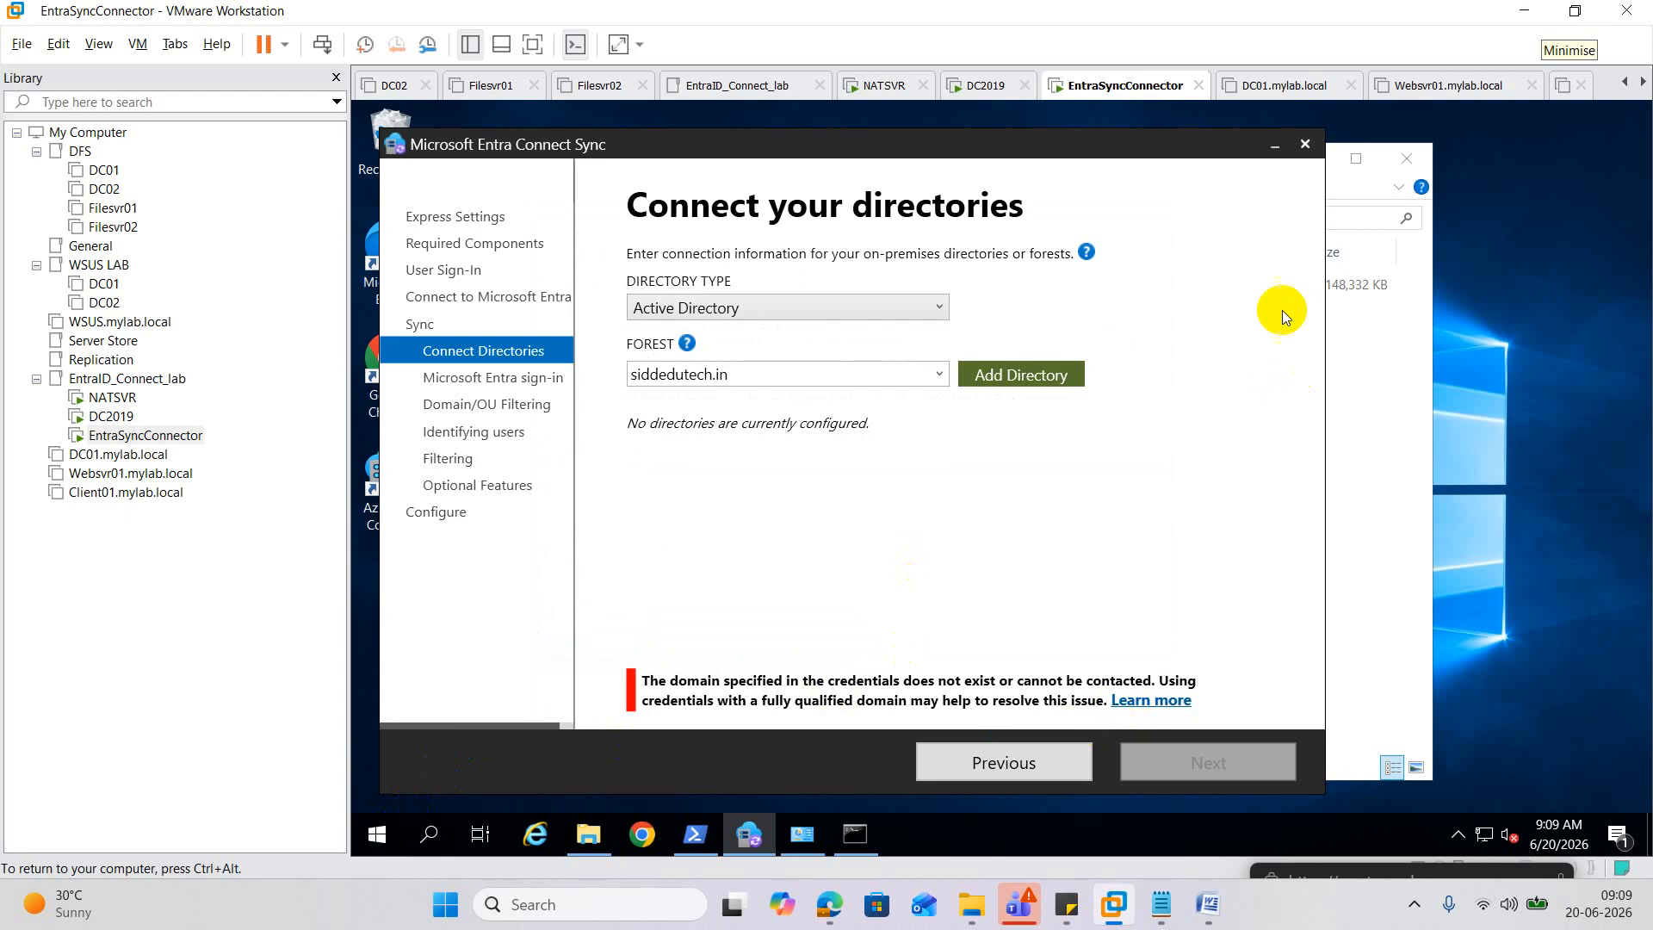
Close the Entra Connect Sync wizard and New folder window, then sign out with logoff via Run.
{"action": "left_click", "coordinate": [1305, 144]}
{"action": "left_click", "coordinate": [1080, 547]}
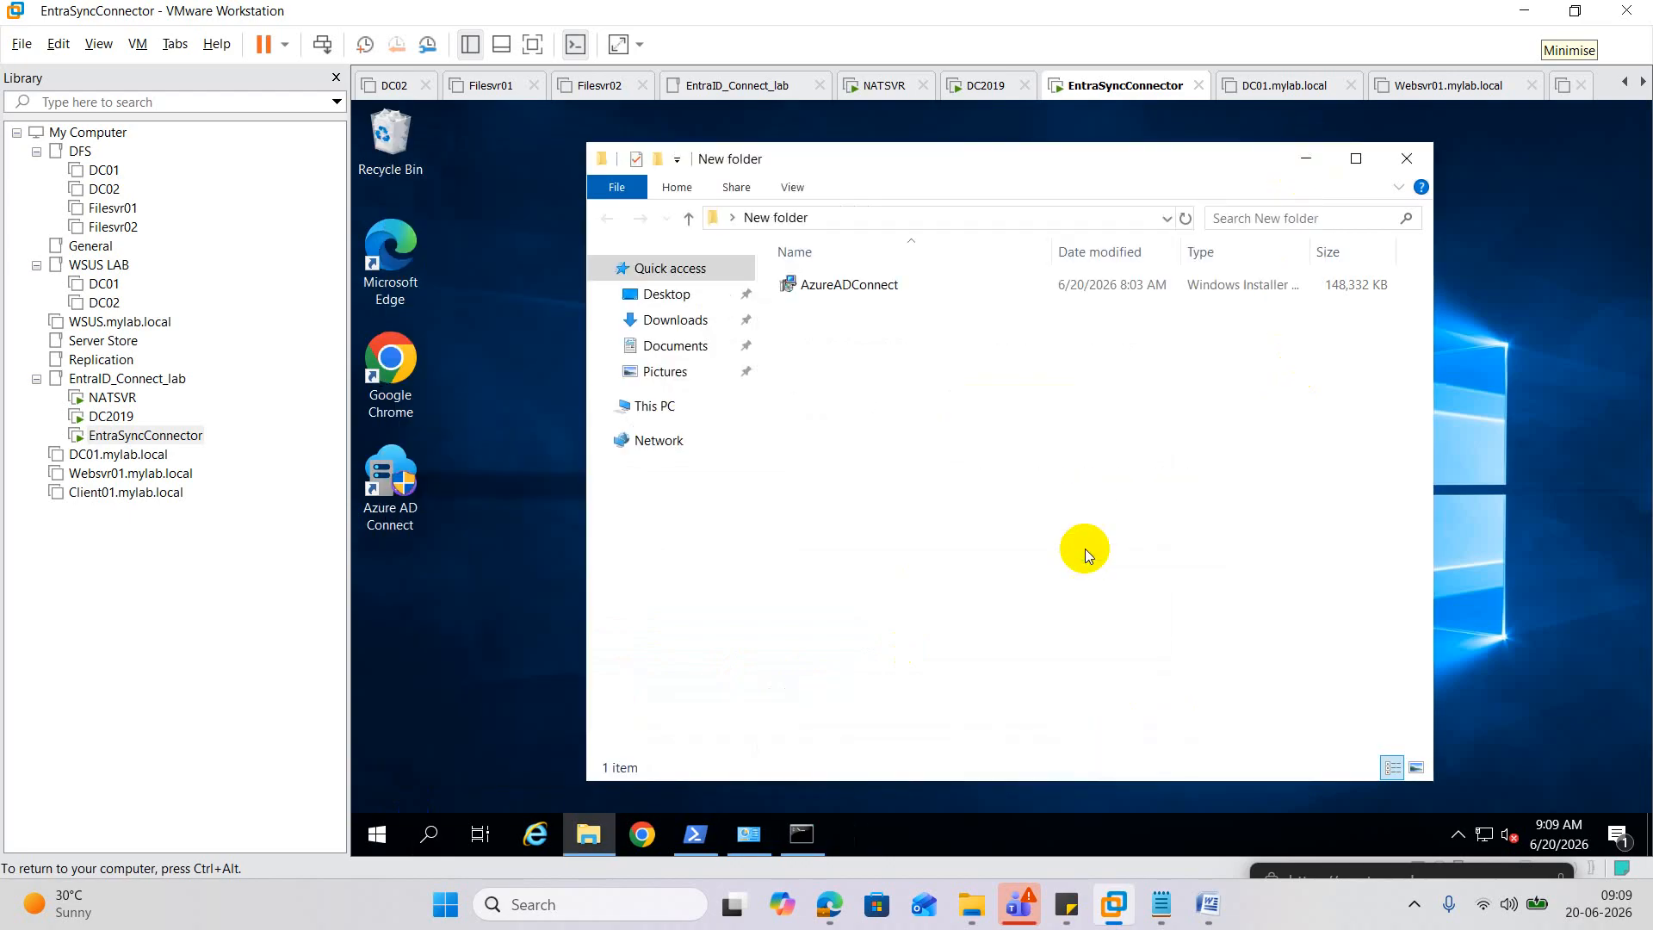
{"action": "left_click", "coordinate": [1405, 159]}
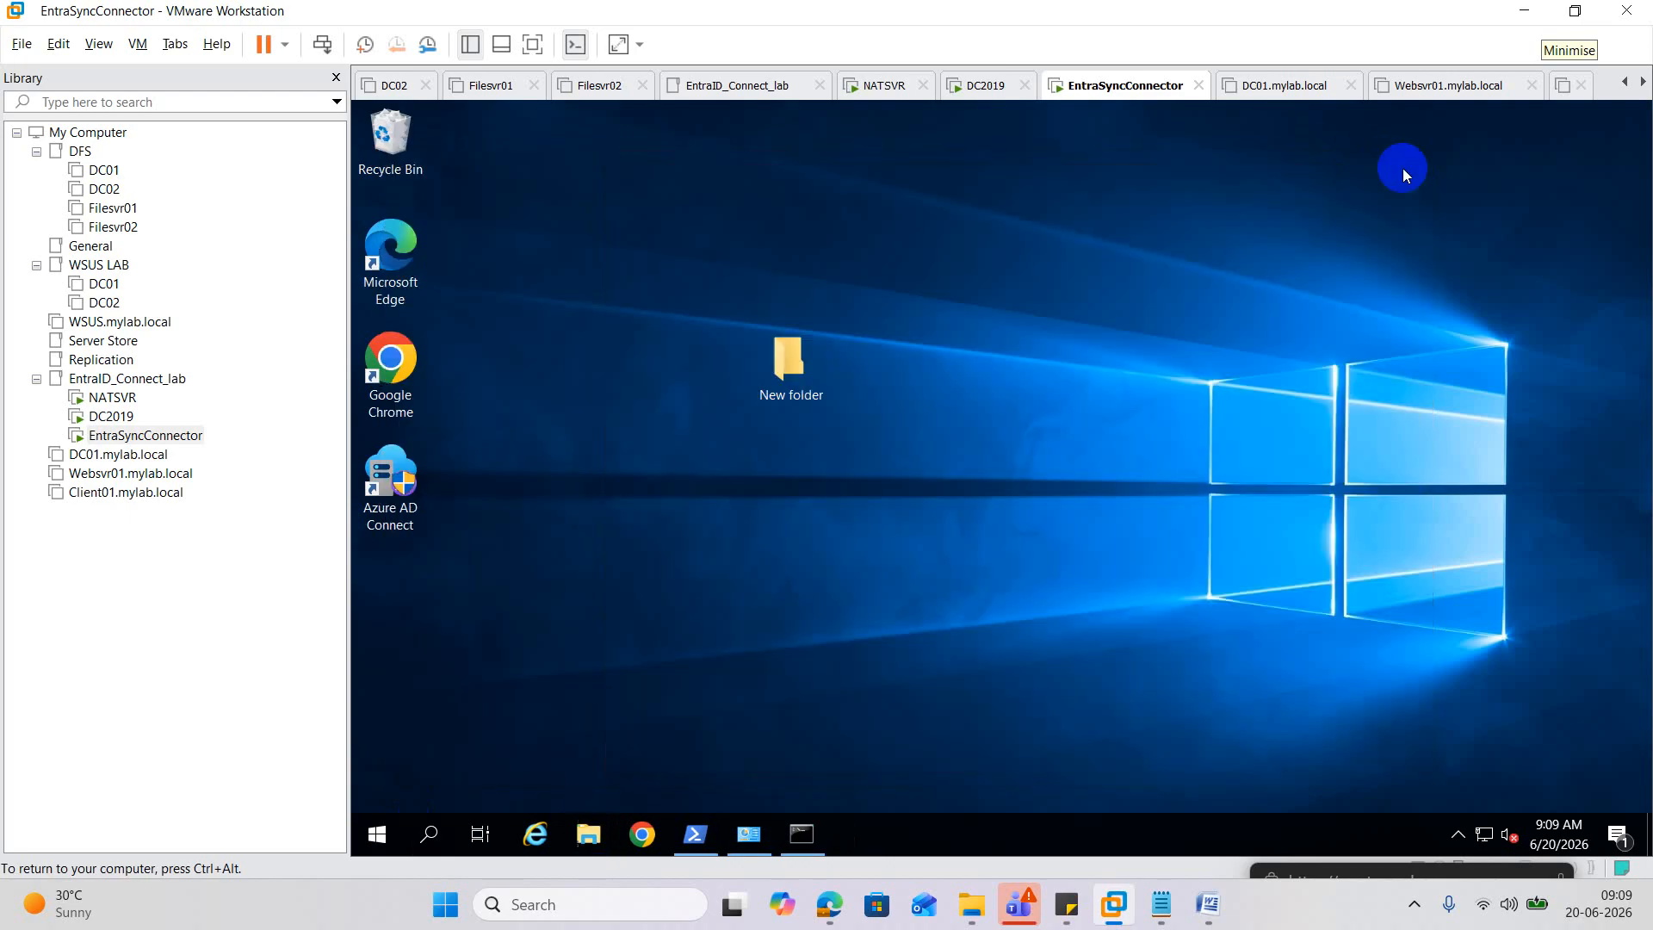
{"action": "right_click", "coordinate": [383, 845]}
{"action": "left_click", "coordinate": [514, 723]}
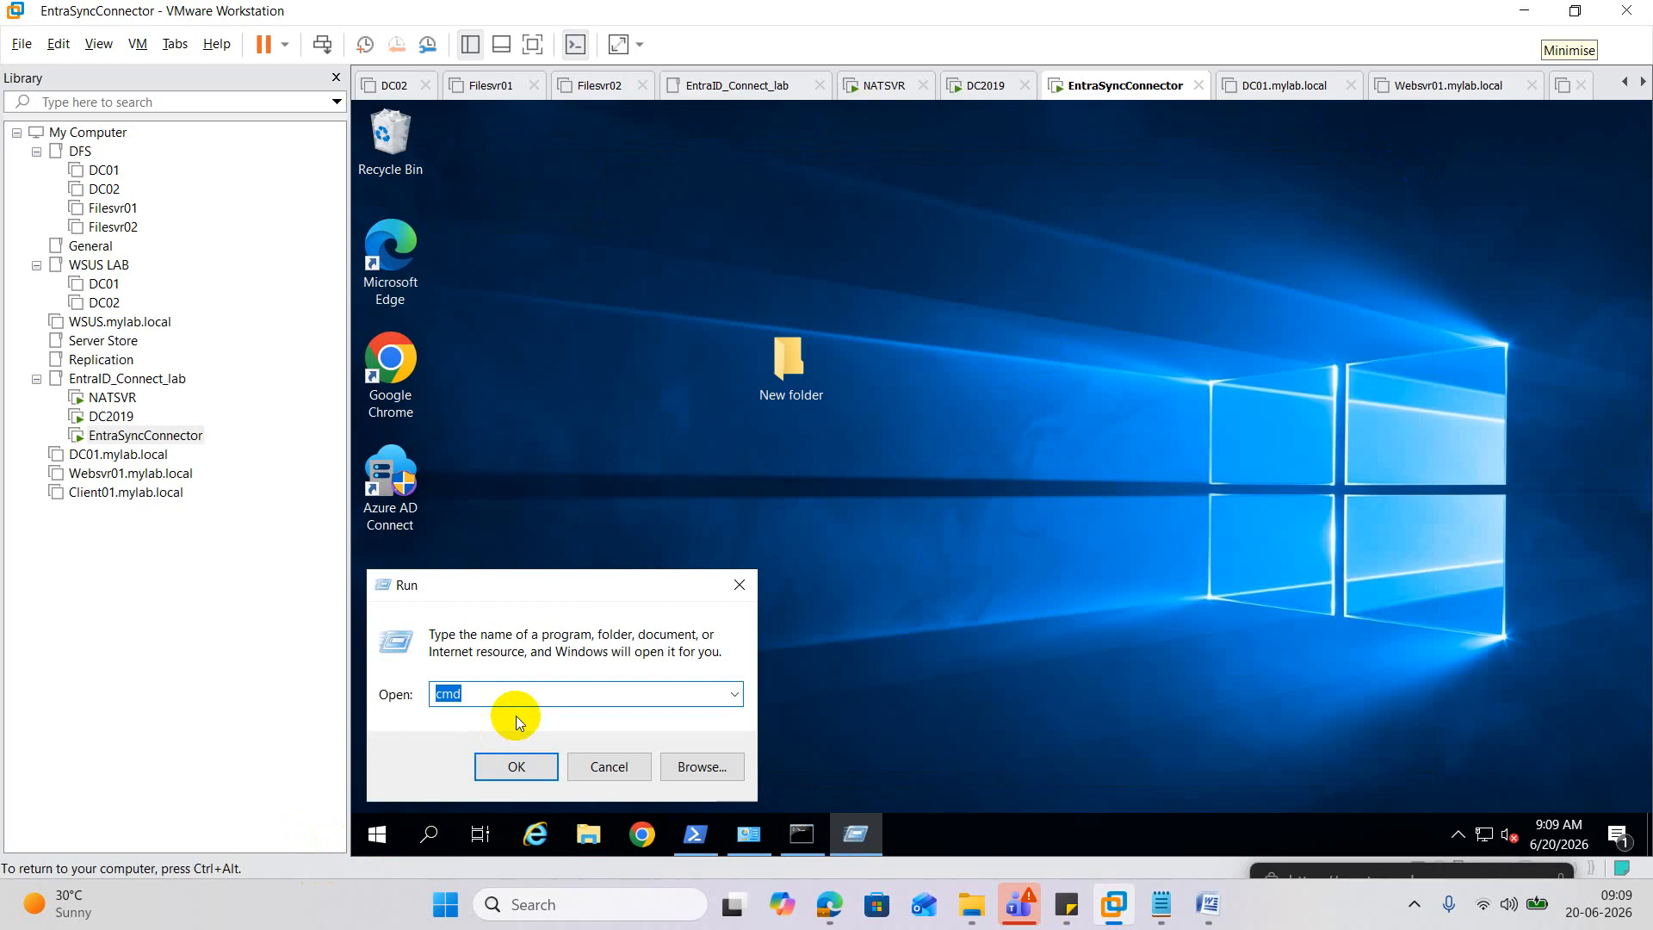
{"action": "type", "text": "logoff"}
{"action": "key", "text": "Return"}
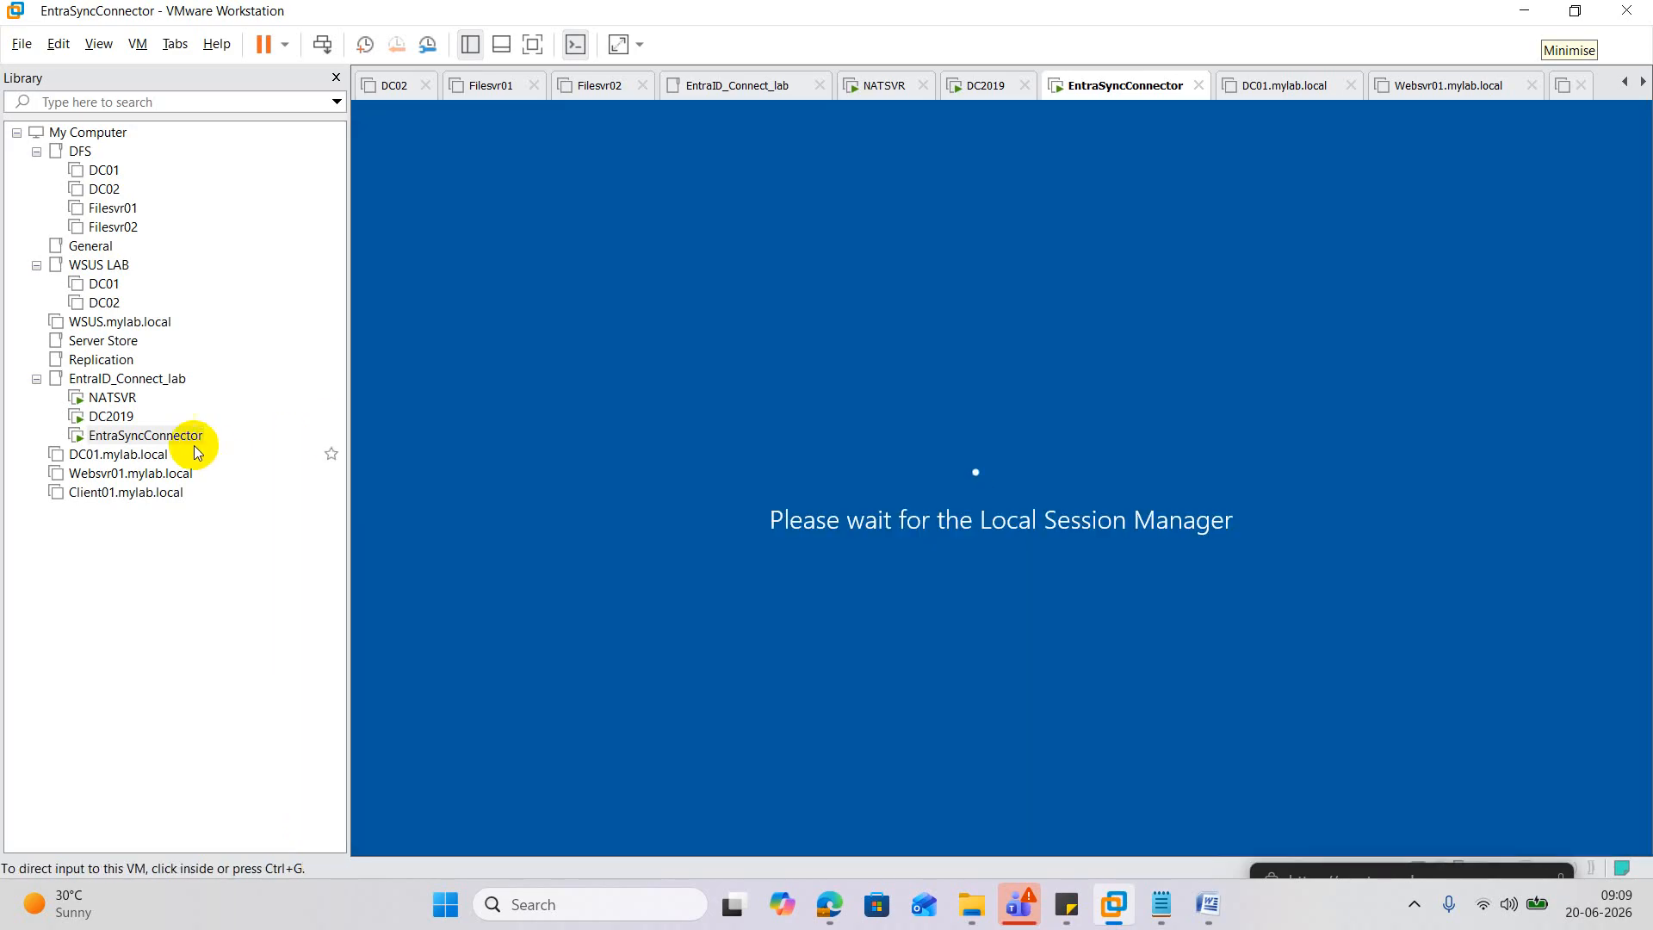
Sign back in to EntraSyncConnector, cancel the Shutdown Event Tracker and close Server Manager.
{"action": "right_click", "coordinate": [179, 441]}
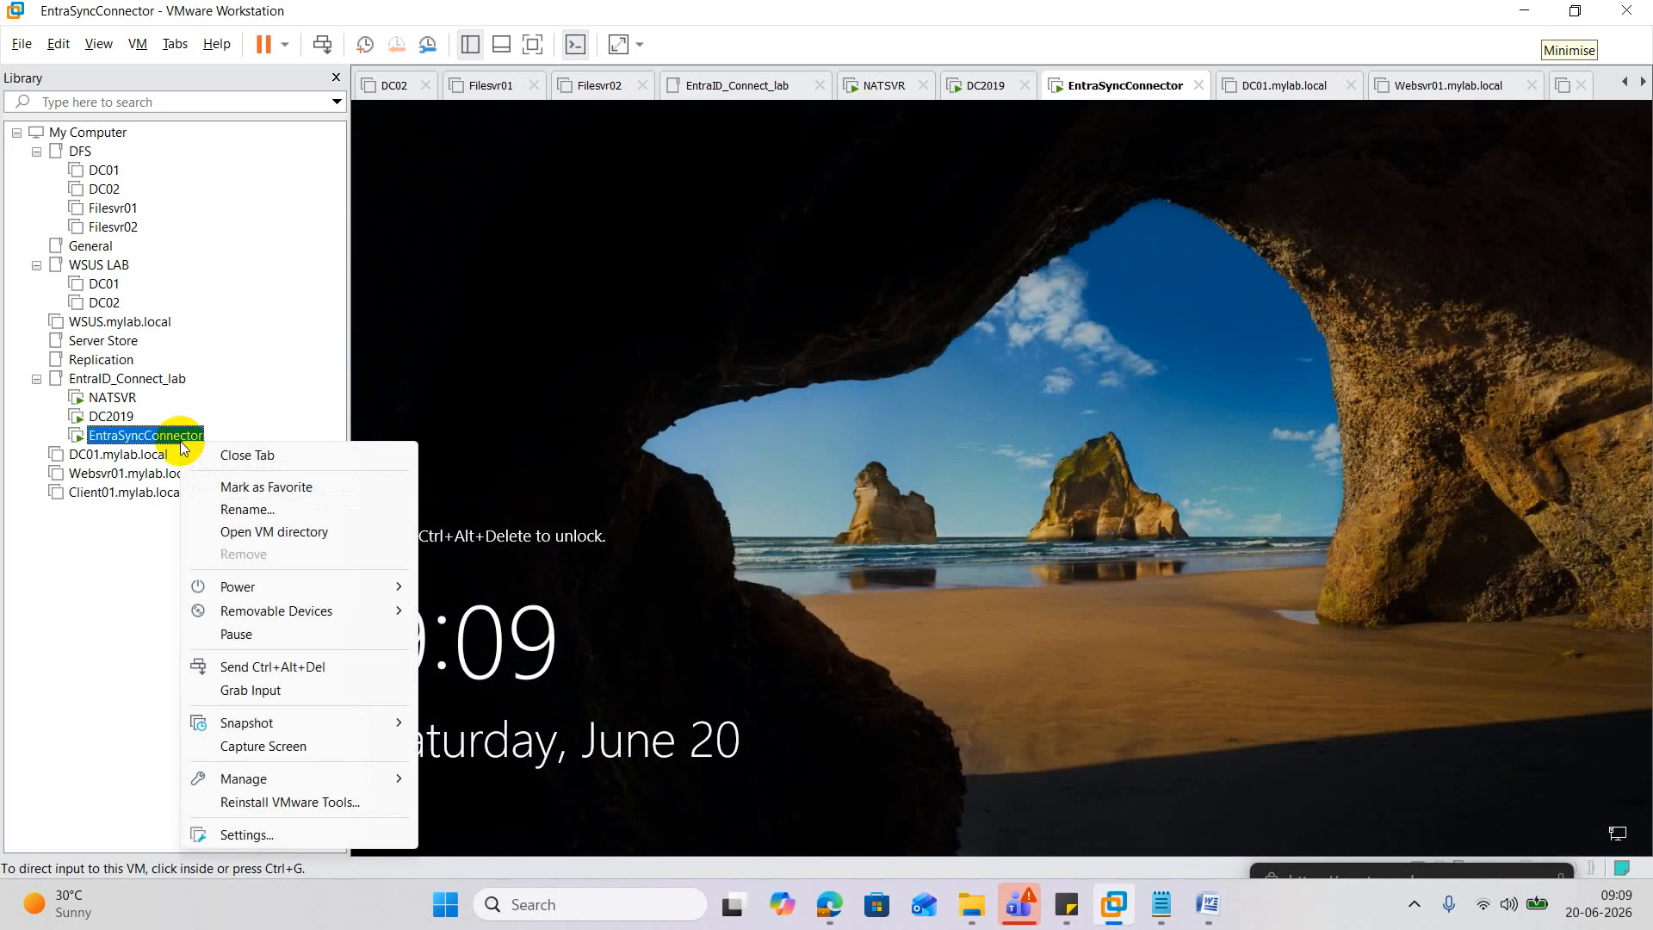
{"action": "left_click", "coordinate": [323, 677]}
{"action": "left_click", "coordinate": [925, 635]}
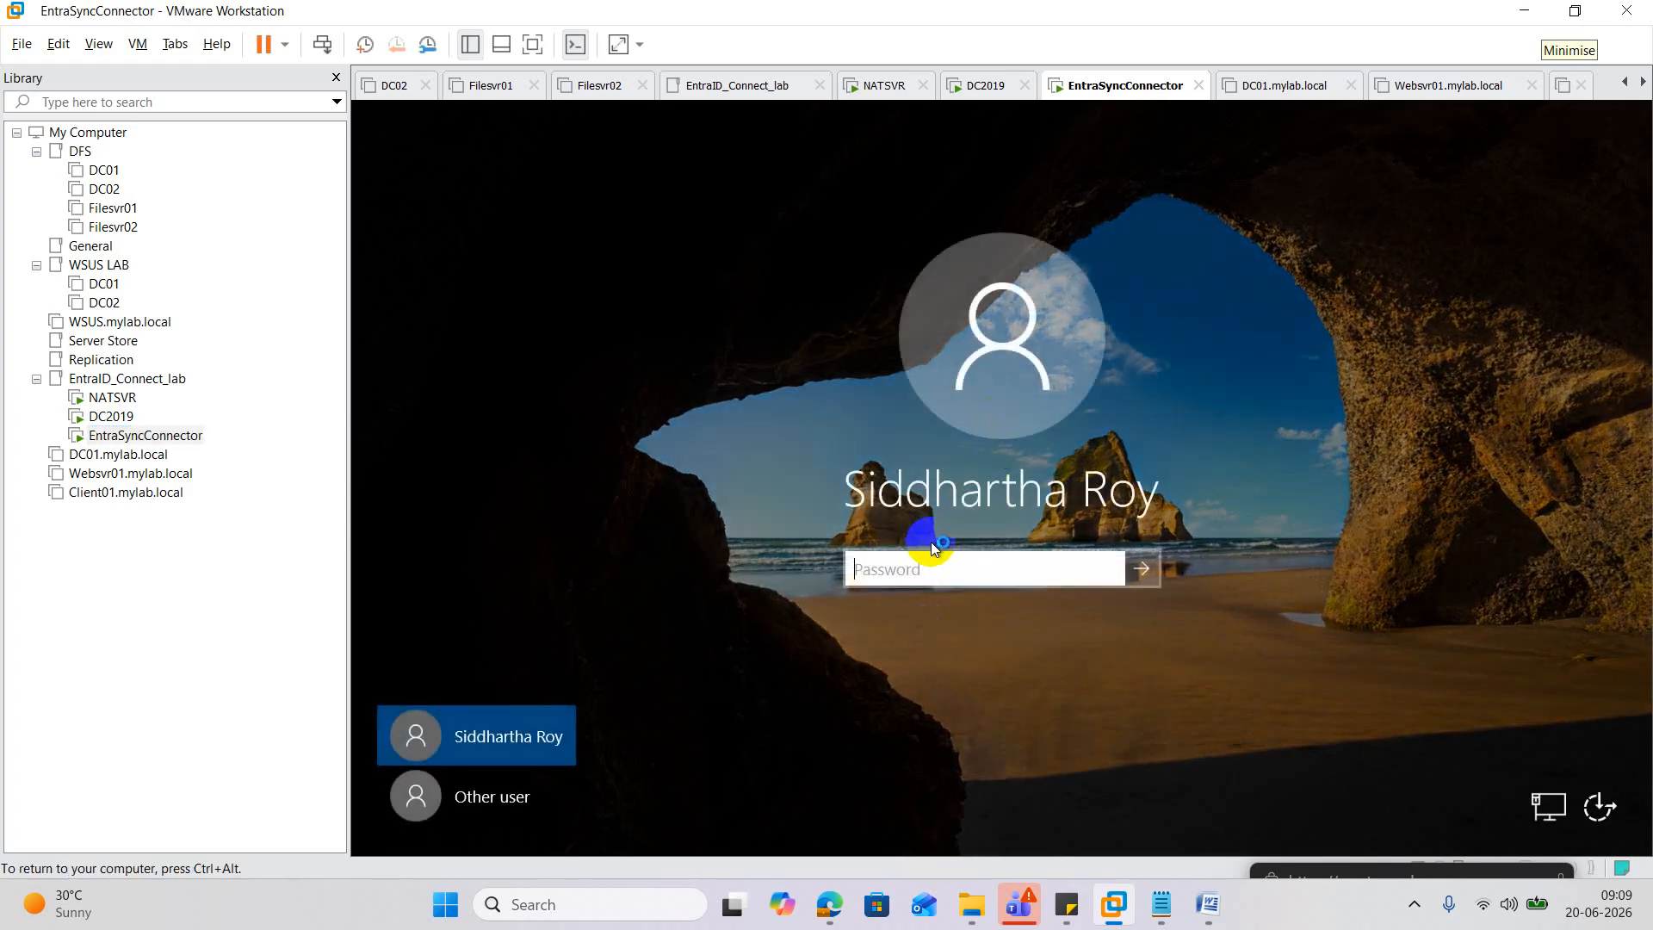
{"action": "left_click", "coordinate": [915, 569]}
{"action": "type", "text": "*******"}
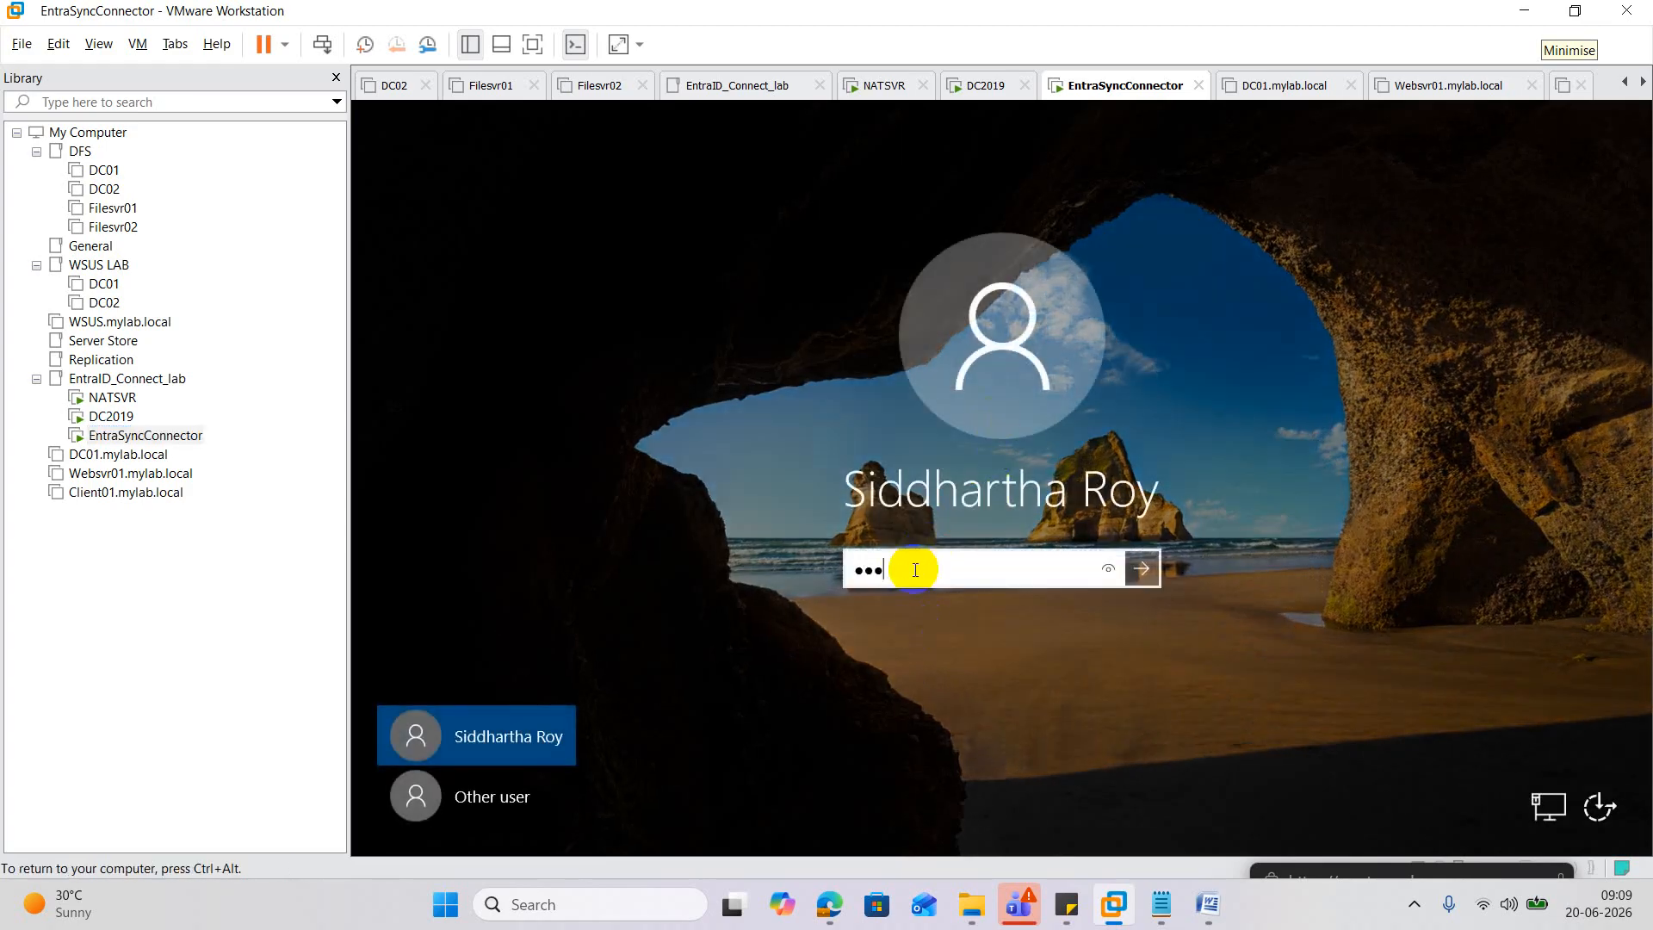
{"action": "type", "text": "***"}
{"action": "key", "text": "Return"}
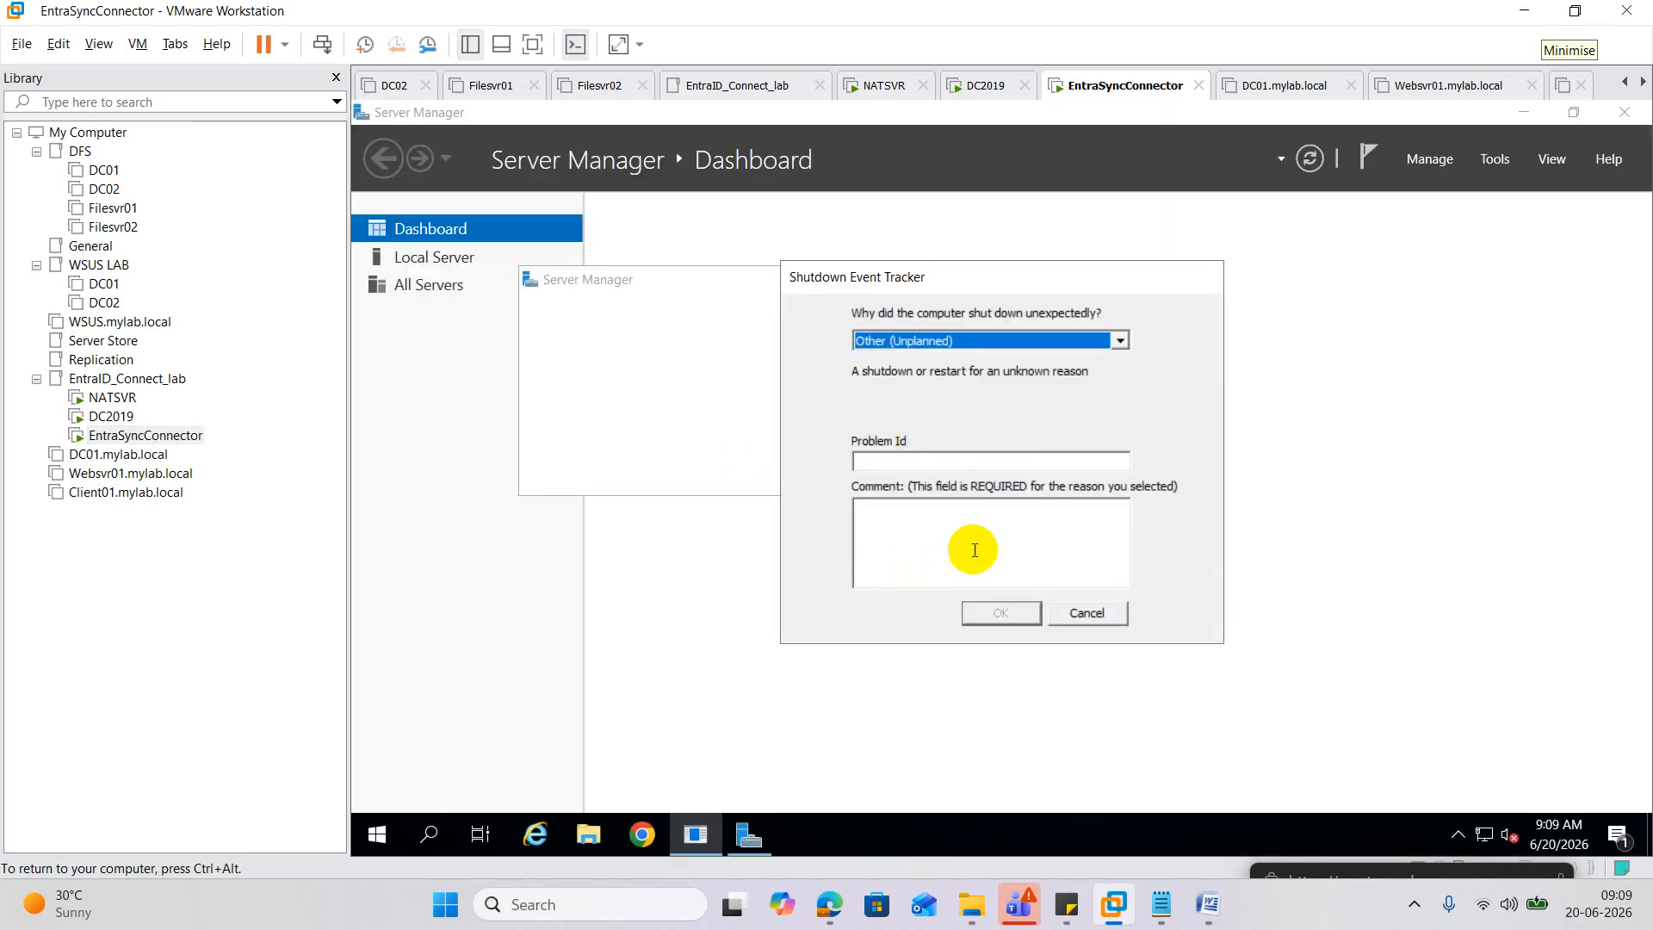
{"action": "left_click", "coordinate": [1082, 613]}
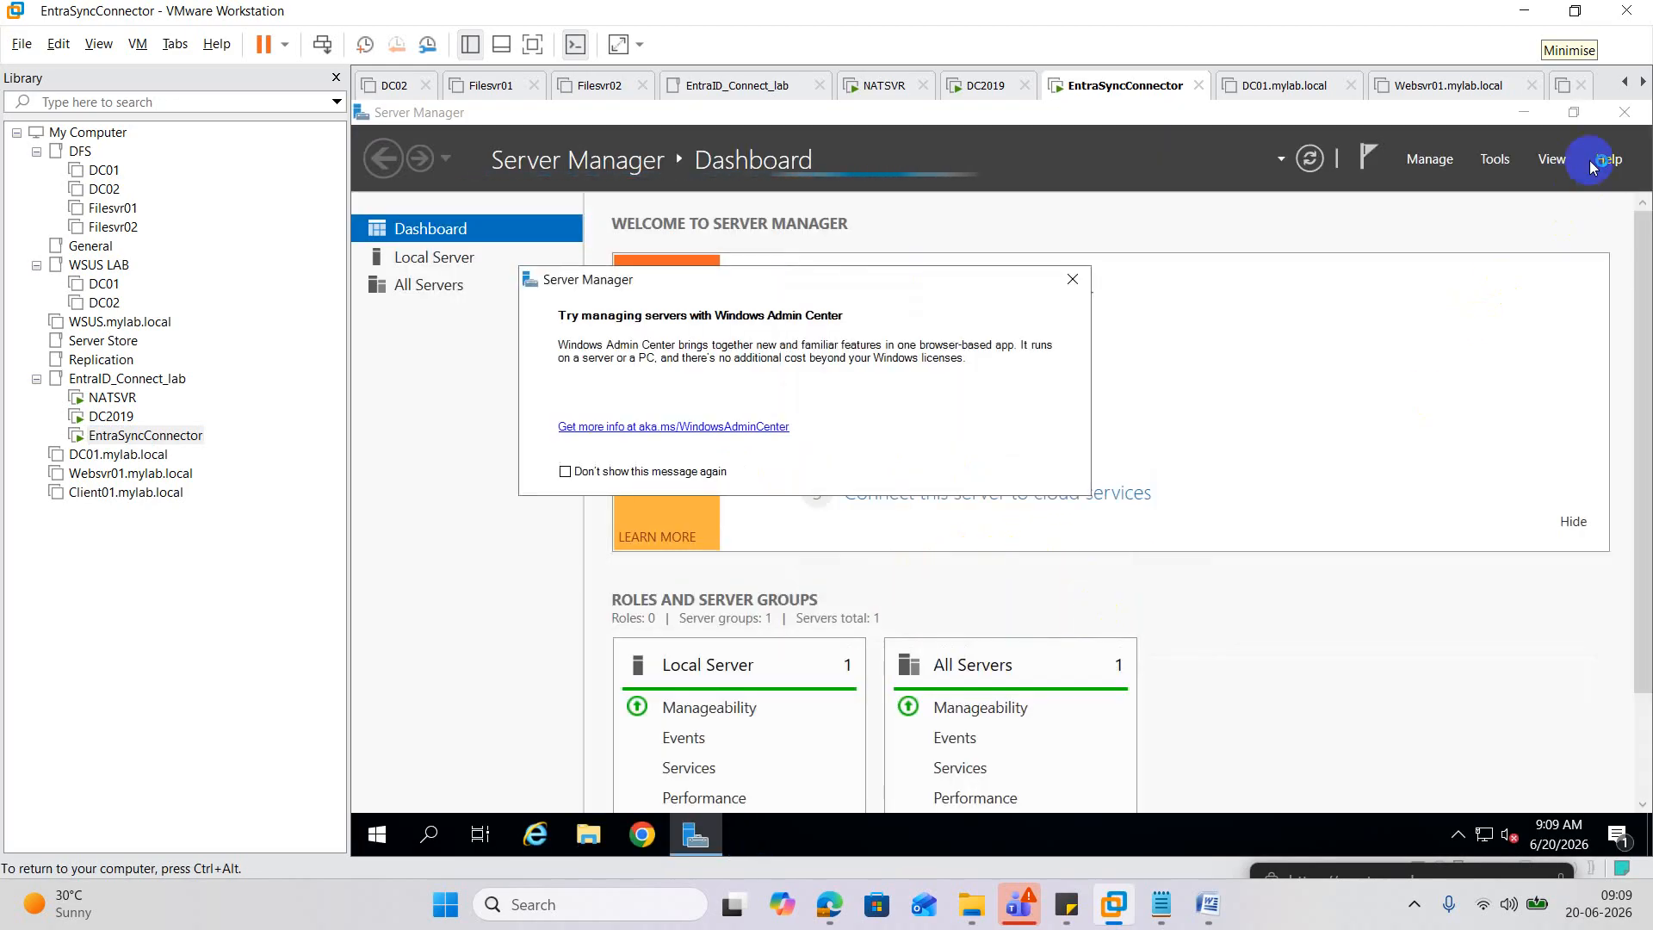
{"action": "left_click", "coordinate": [1624, 112]}
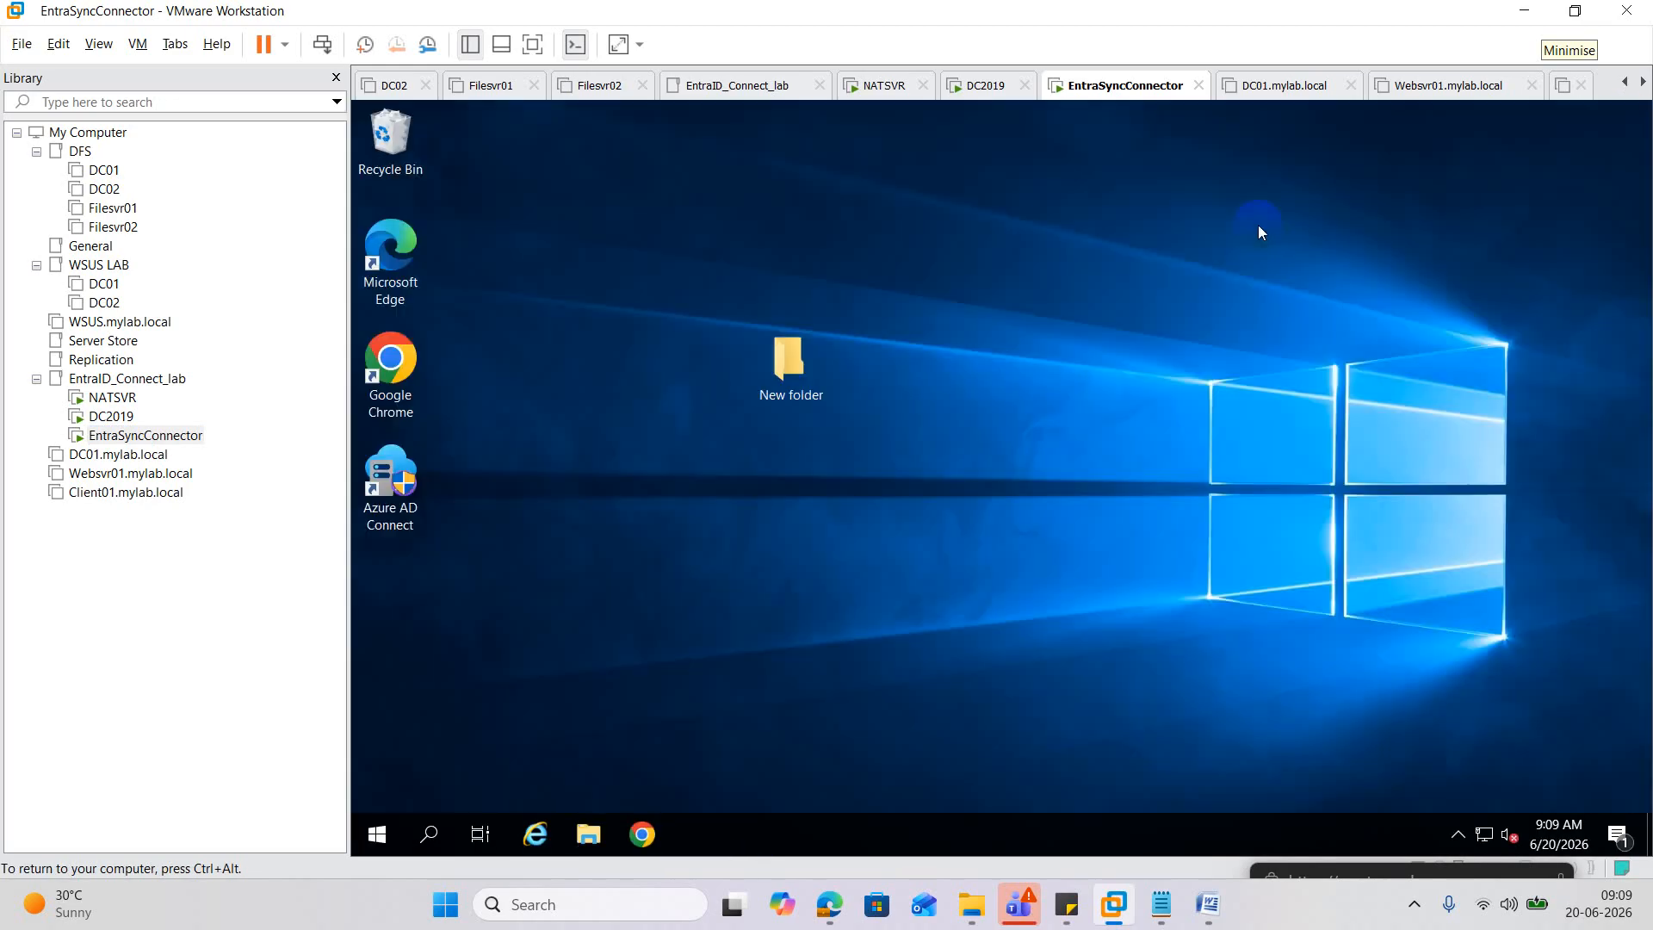
Launch Azure AD Connect as administrator, choose Customize, and pass Required Components and User Sign-In.
{"action": "double_click", "coordinate": [408, 483]}
{"action": "left_click", "coordinate": [916, 603]}
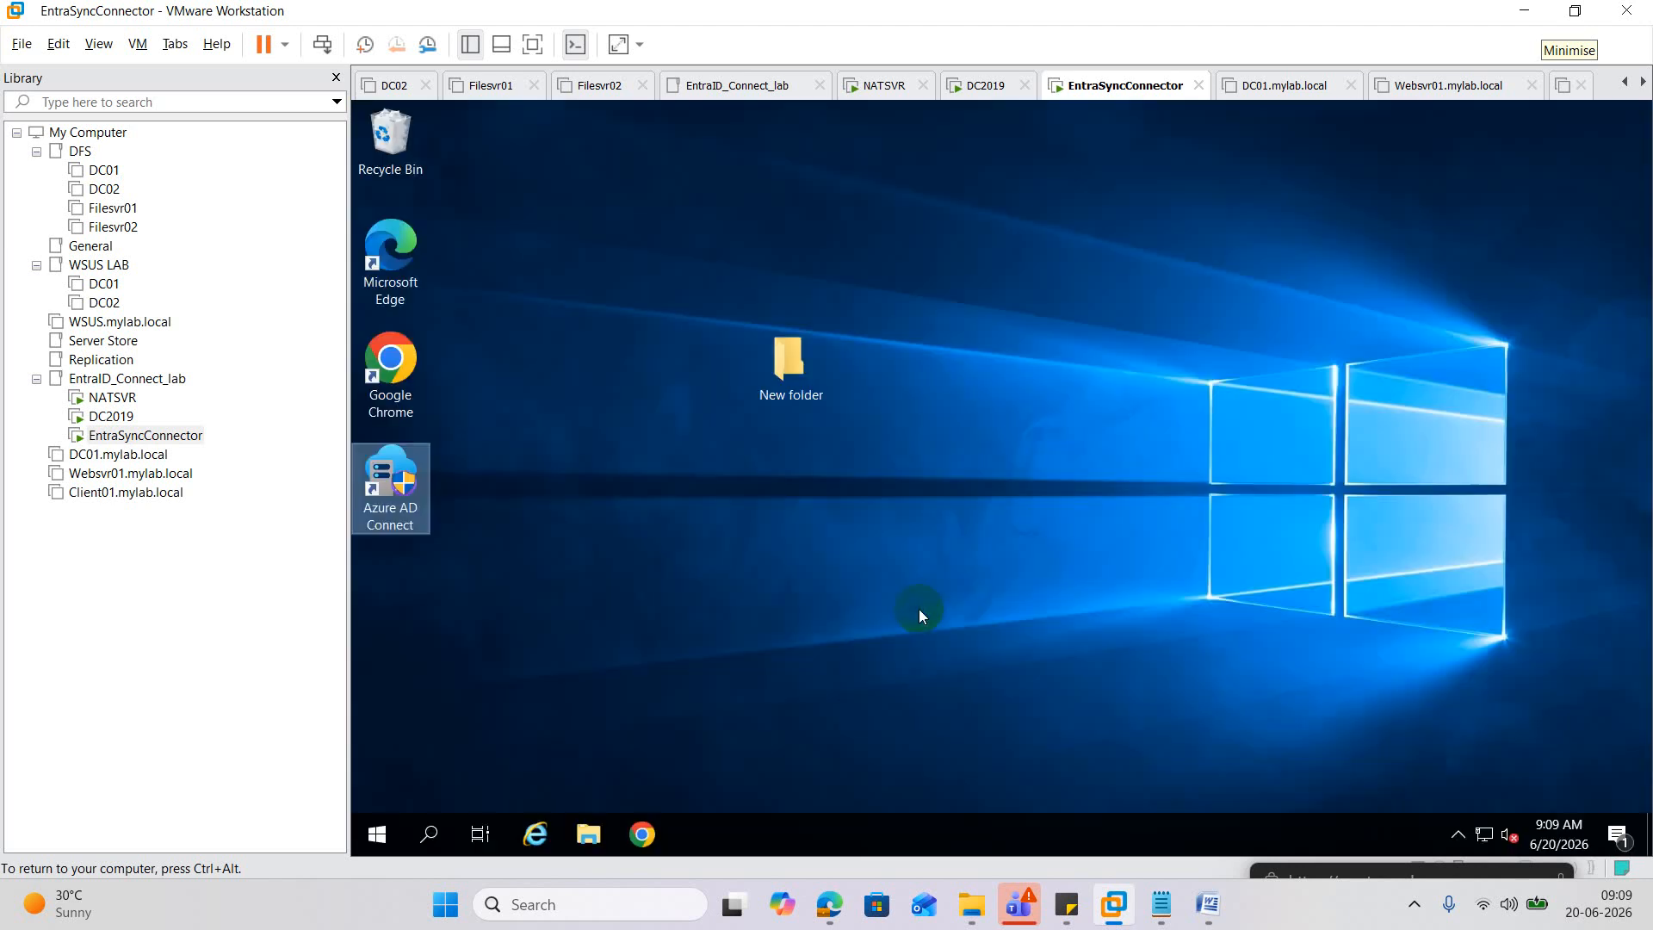
{"action": "left_click", "coordinate": [1020, 396]}
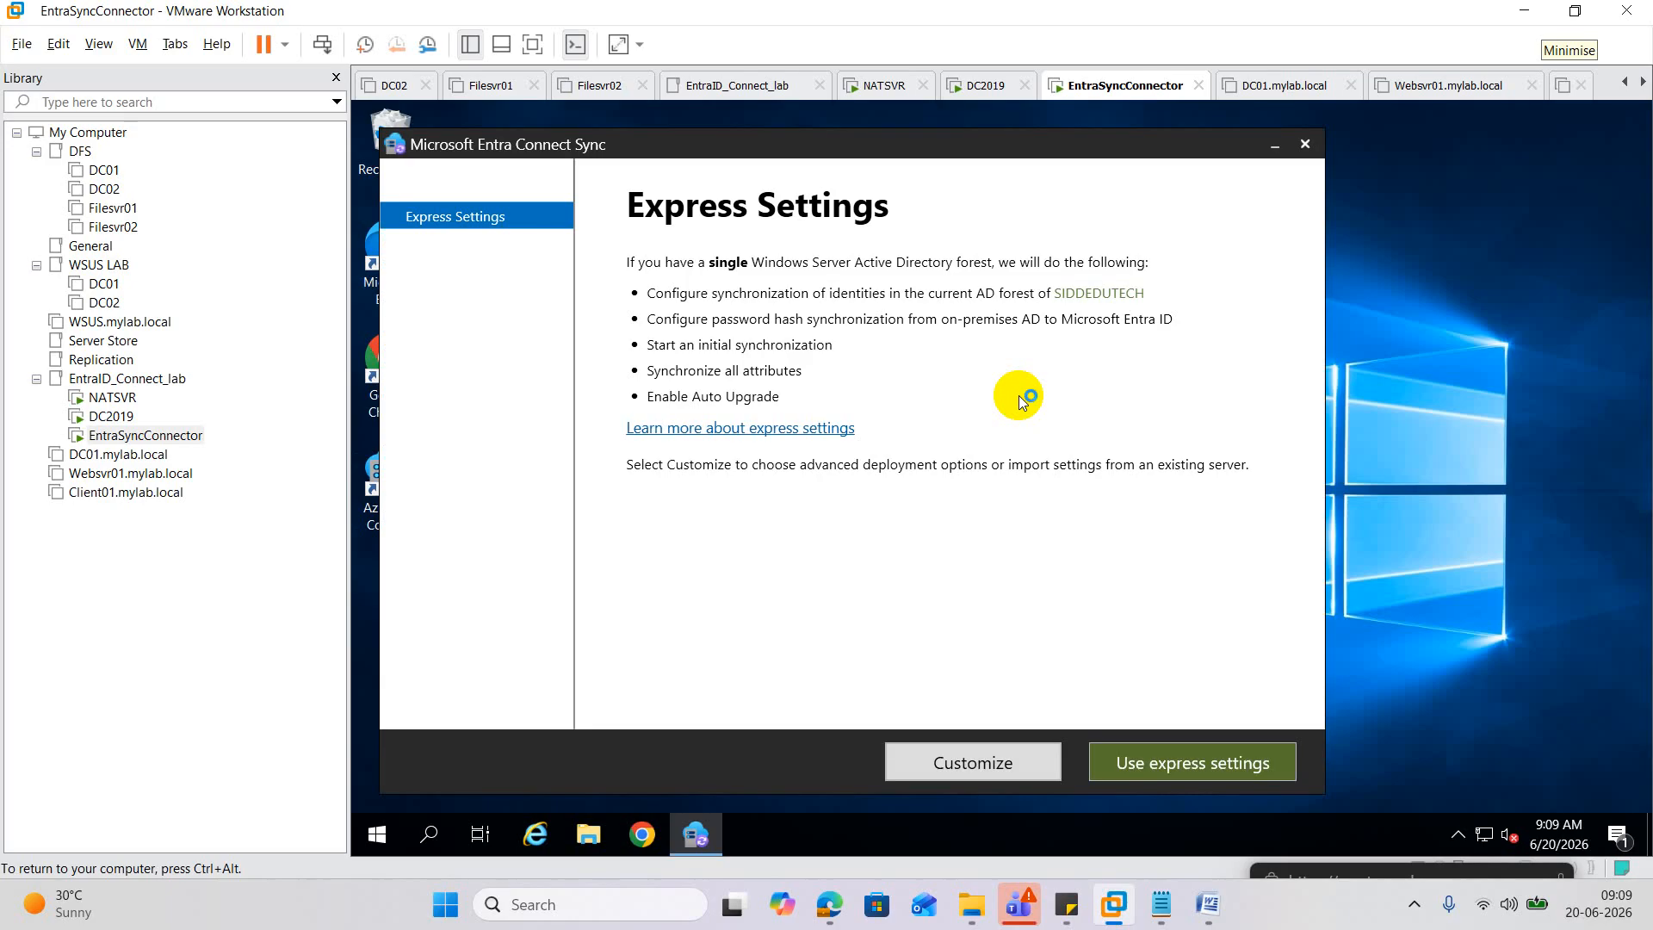
{"action": "left_click", "coordinate": [975, 762]}
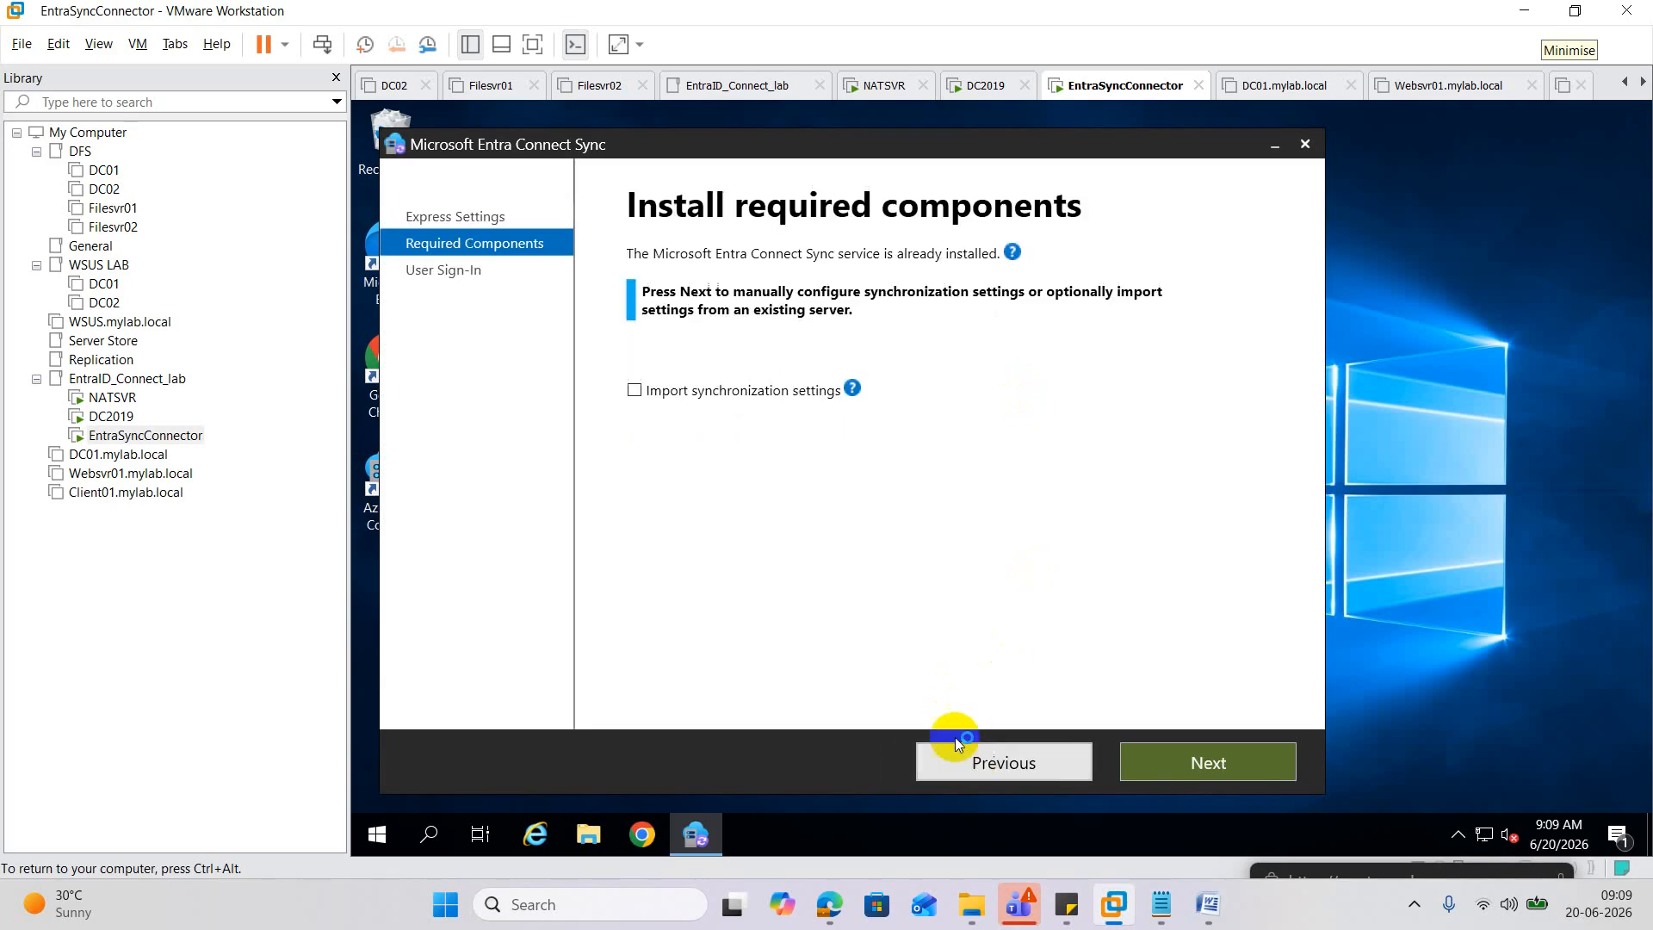
{"action": "left_click", "coordinate": [1205, 763]}
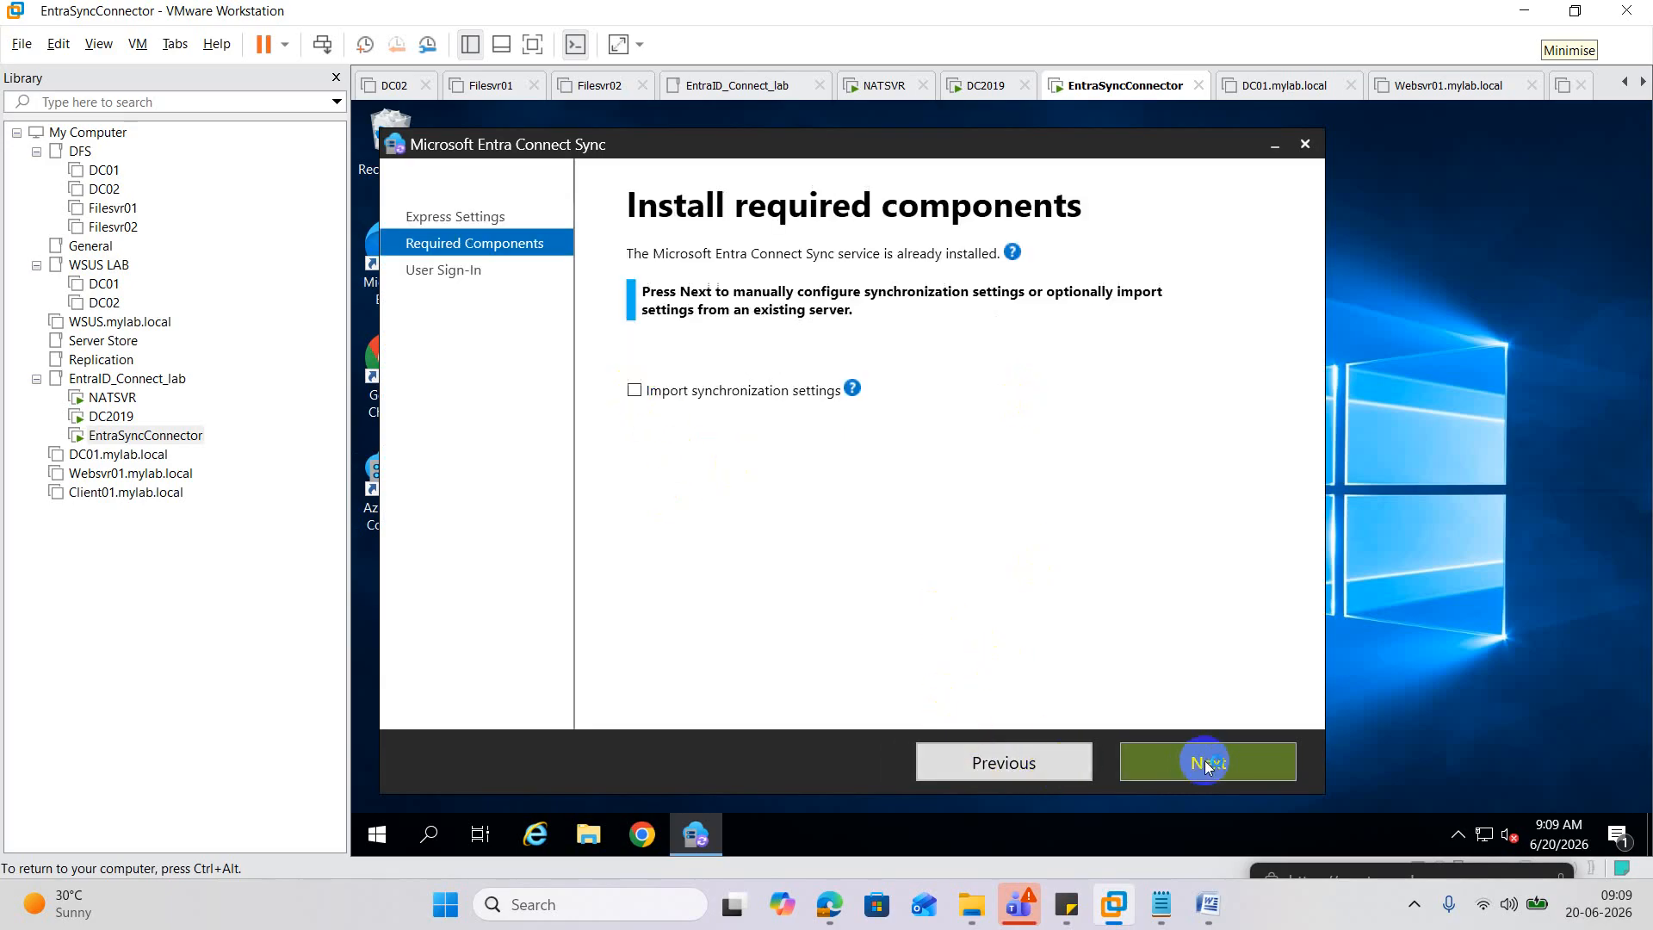
{"action": "left_click", "coordinate": [1205, 763]}
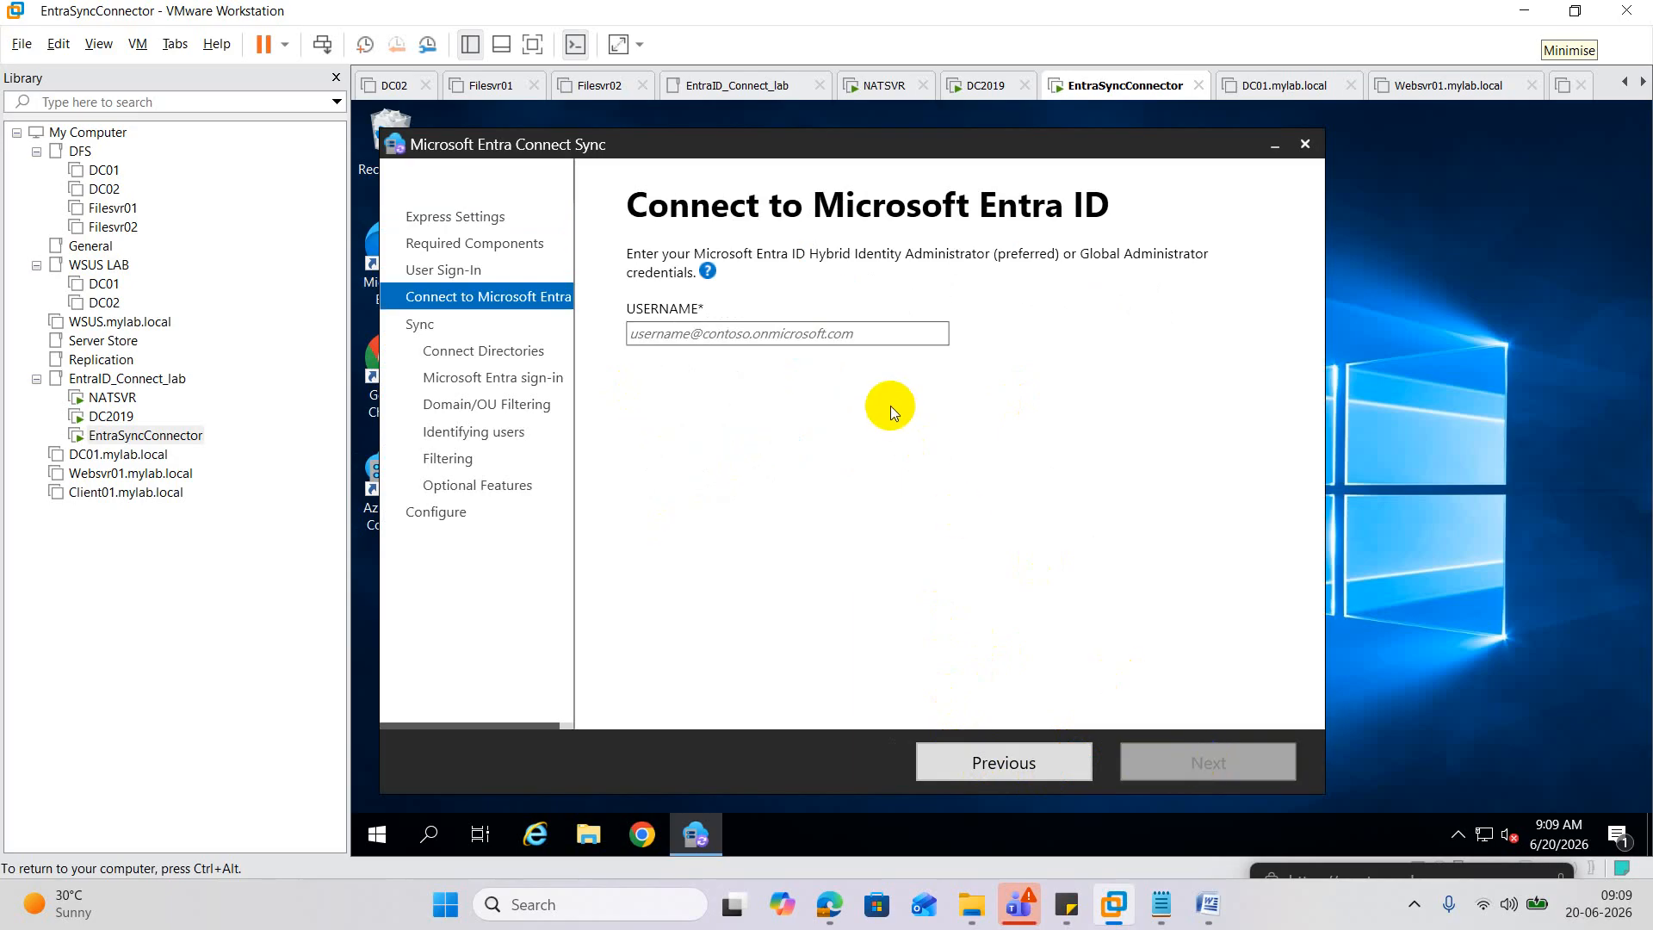
{"action": "mouse_move", "coordinate": [829, 900]}
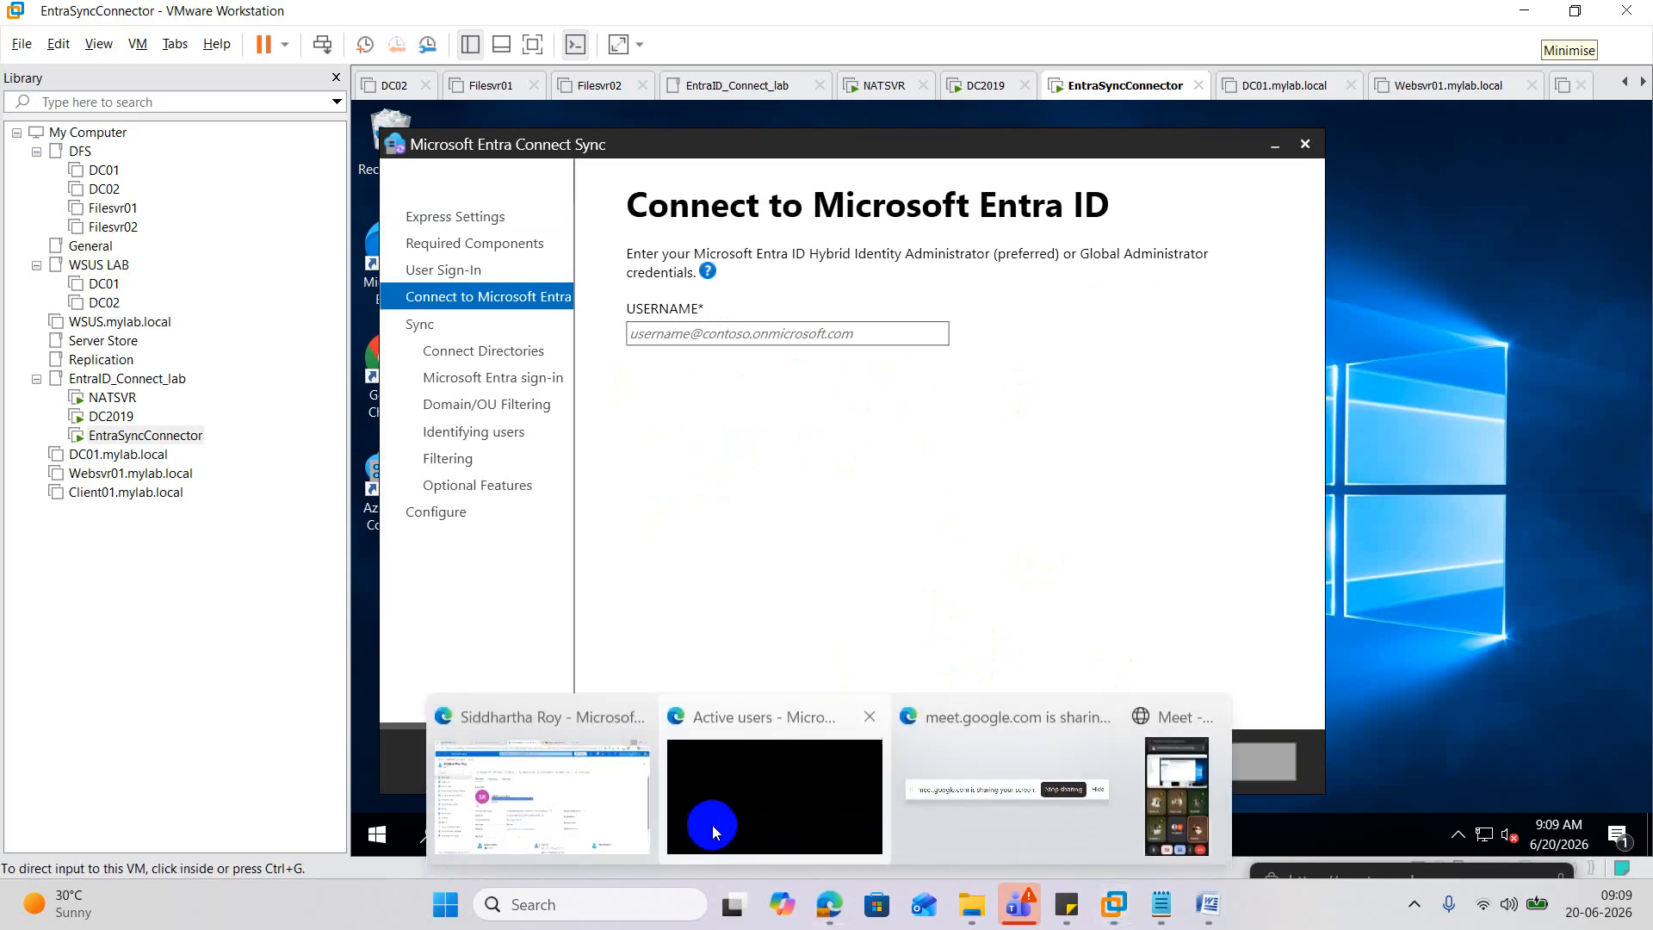
{"action": "left_click", "coordinate": [606, 793]}
Copy the user principal name from the Azure user page and focus the wizard's username field.
{"action": "right_click", "coordinate": [648, 454]}
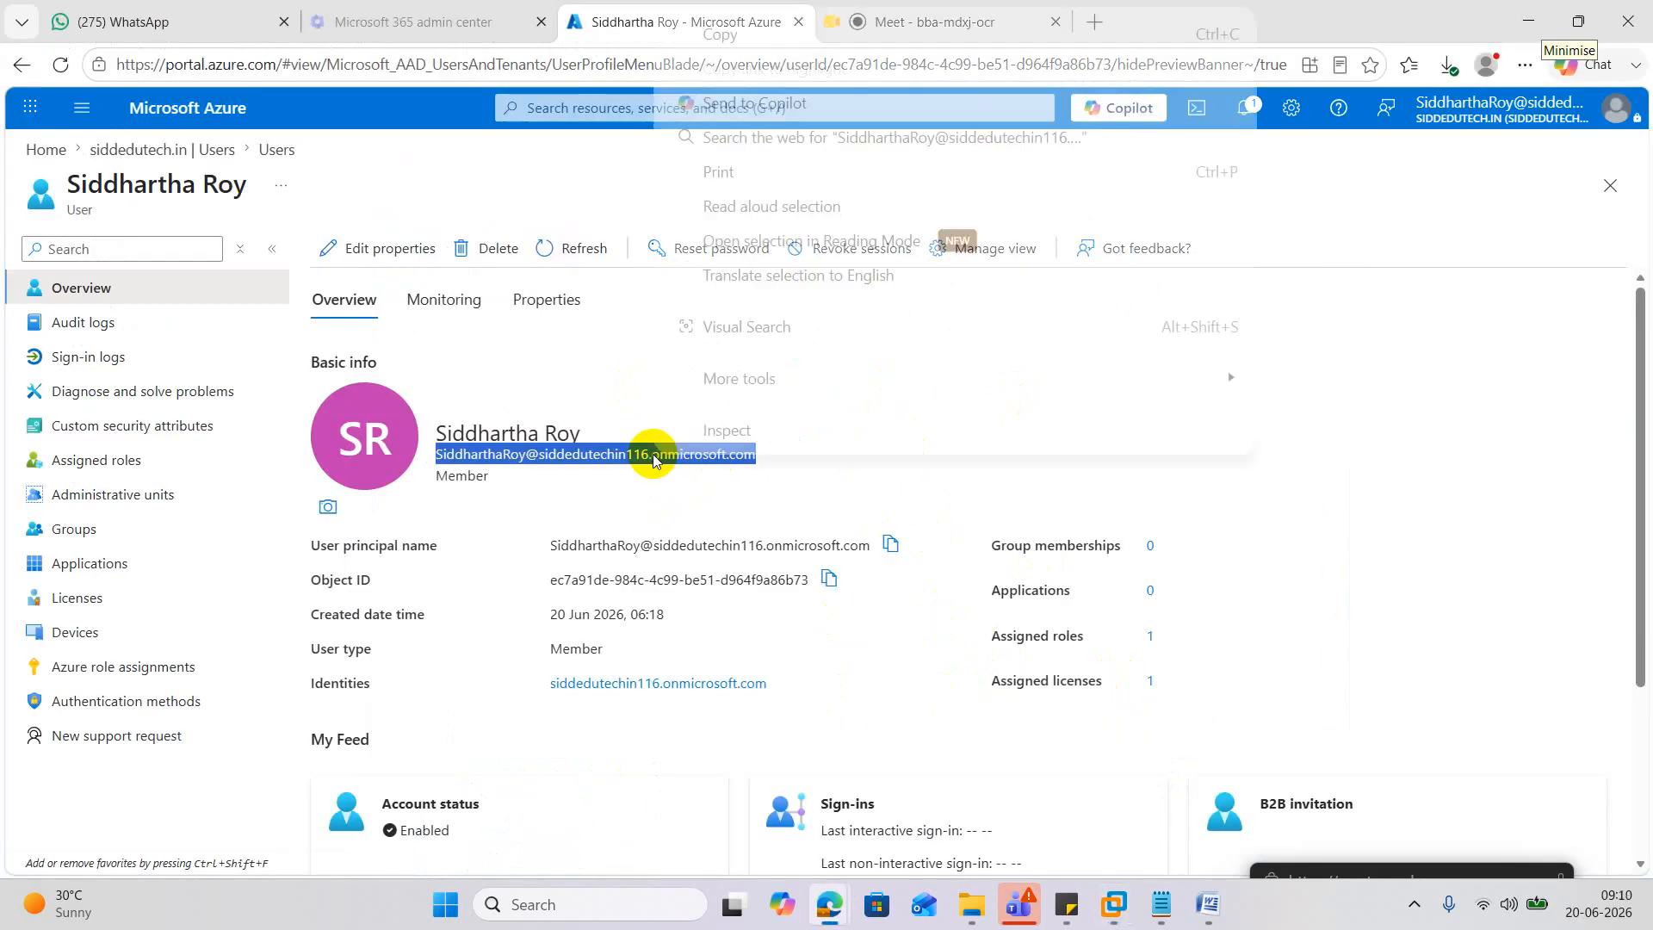
{"action": "left_click", "coordinate": [739, 38]}
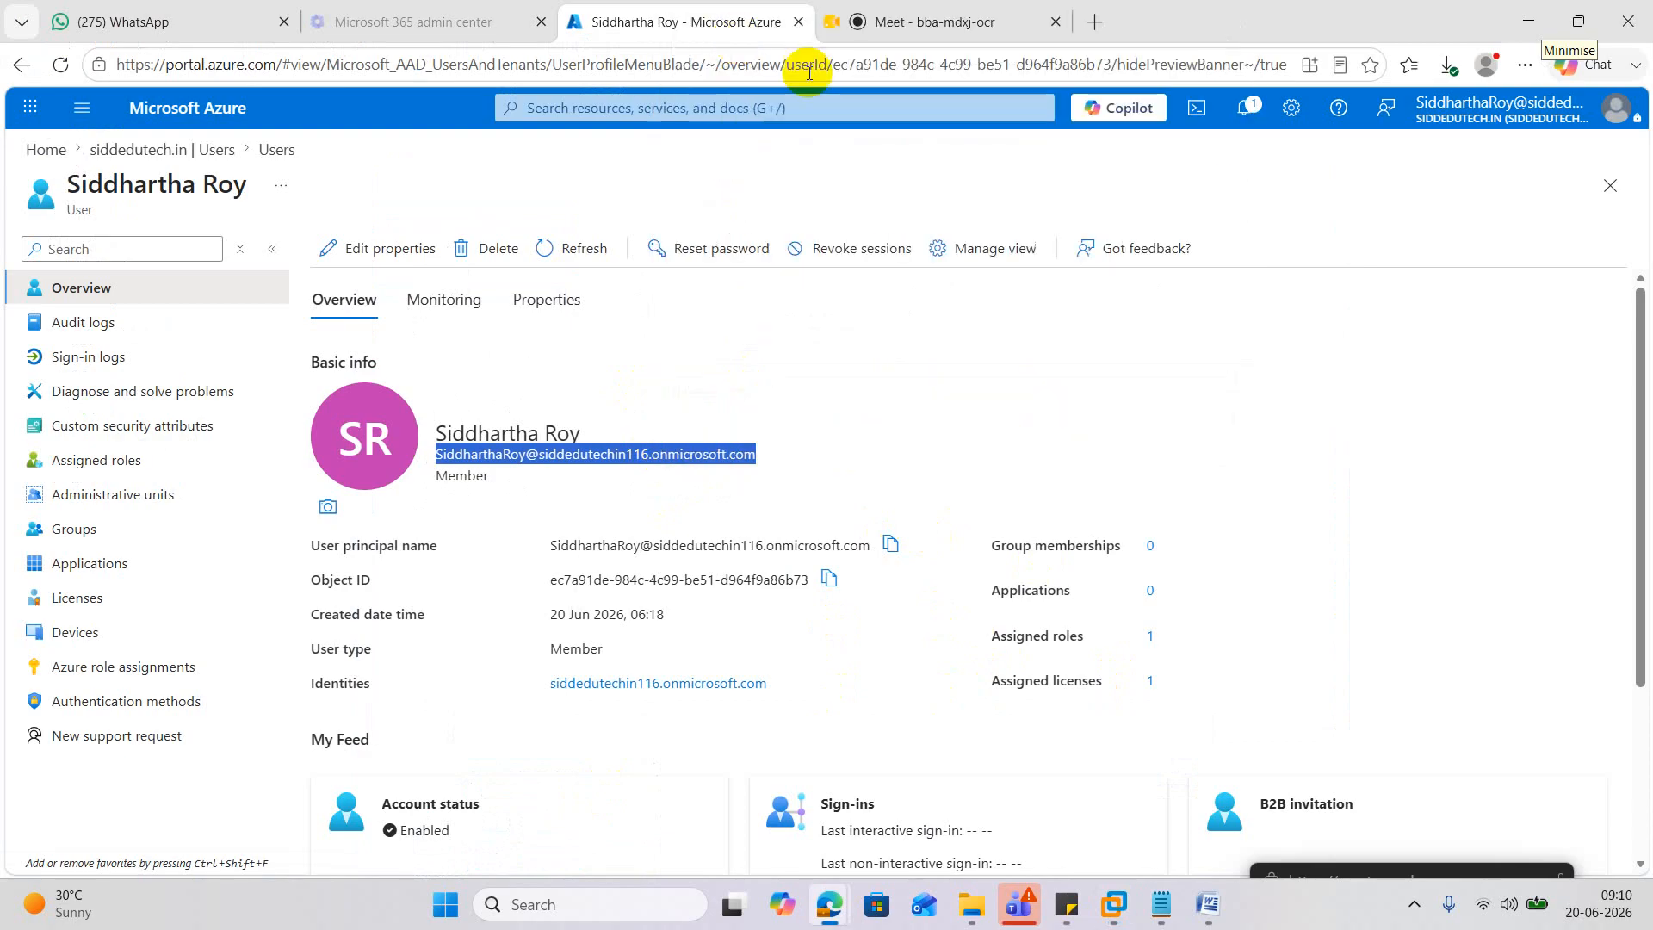
{"action": "left_click", "coordinate": [1530, 21]}
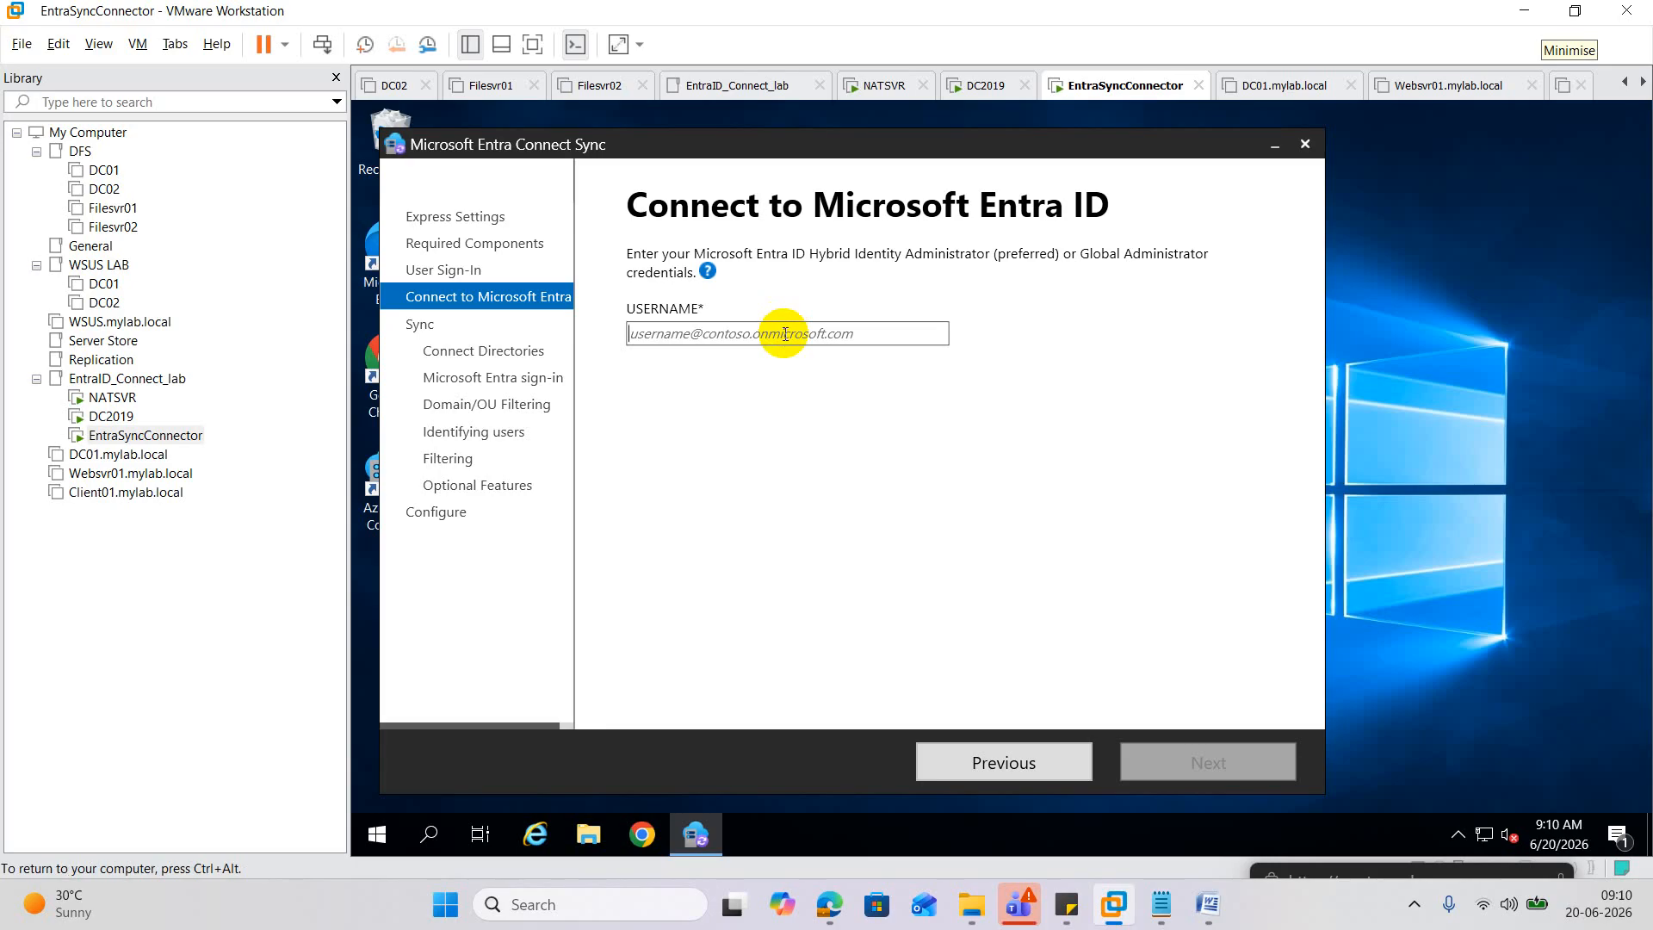
{"action": "mouse_move", "coordinate": [829, 903]}
{"action": "left_click", "coordinate": [601, 785]}
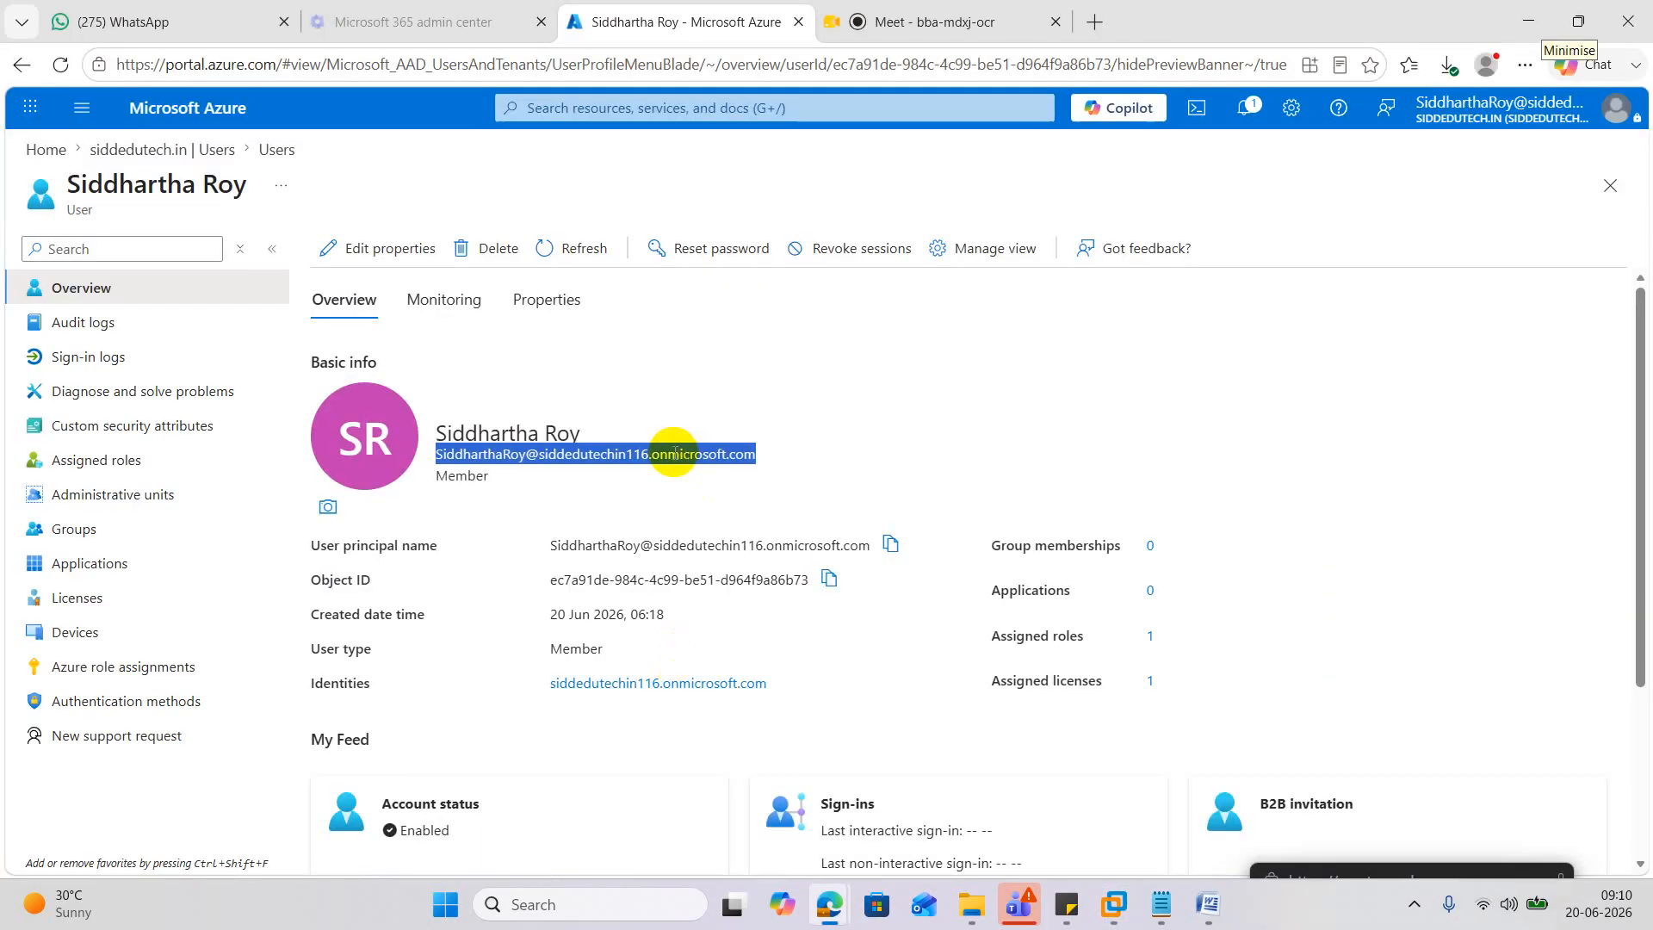
{"action": "right_click", "coordinate": [658, 452]}
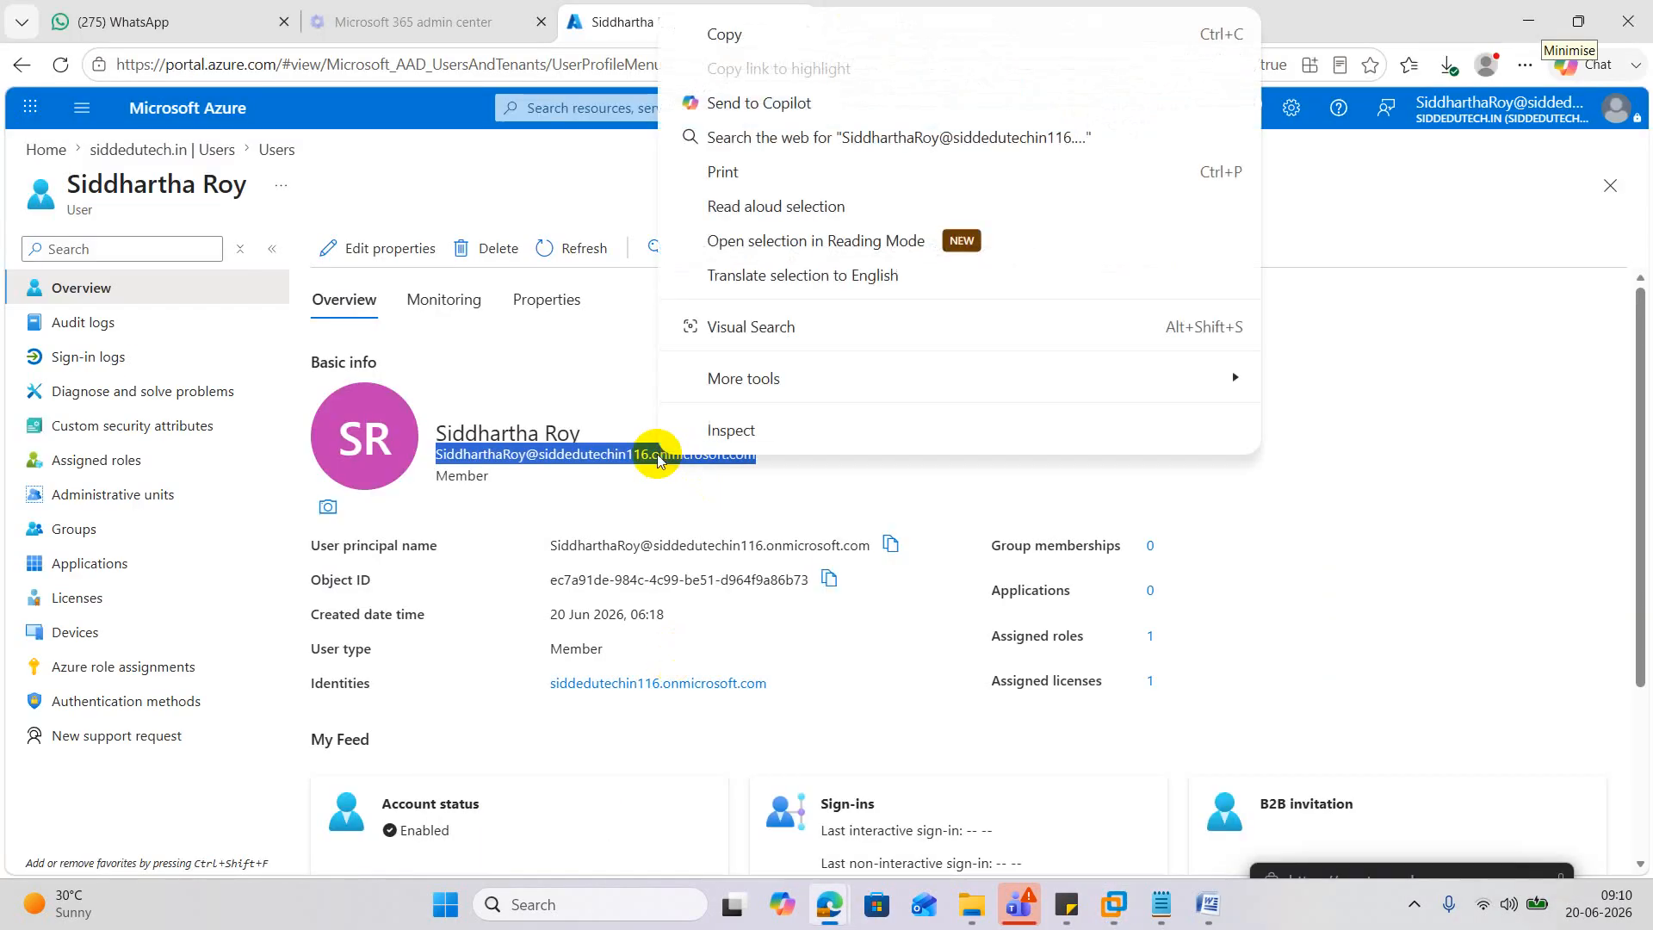
{"action": "left_click", "coordinate": [733, 39]}
{"action": "left_click", "coordinate": [1505, 24]}
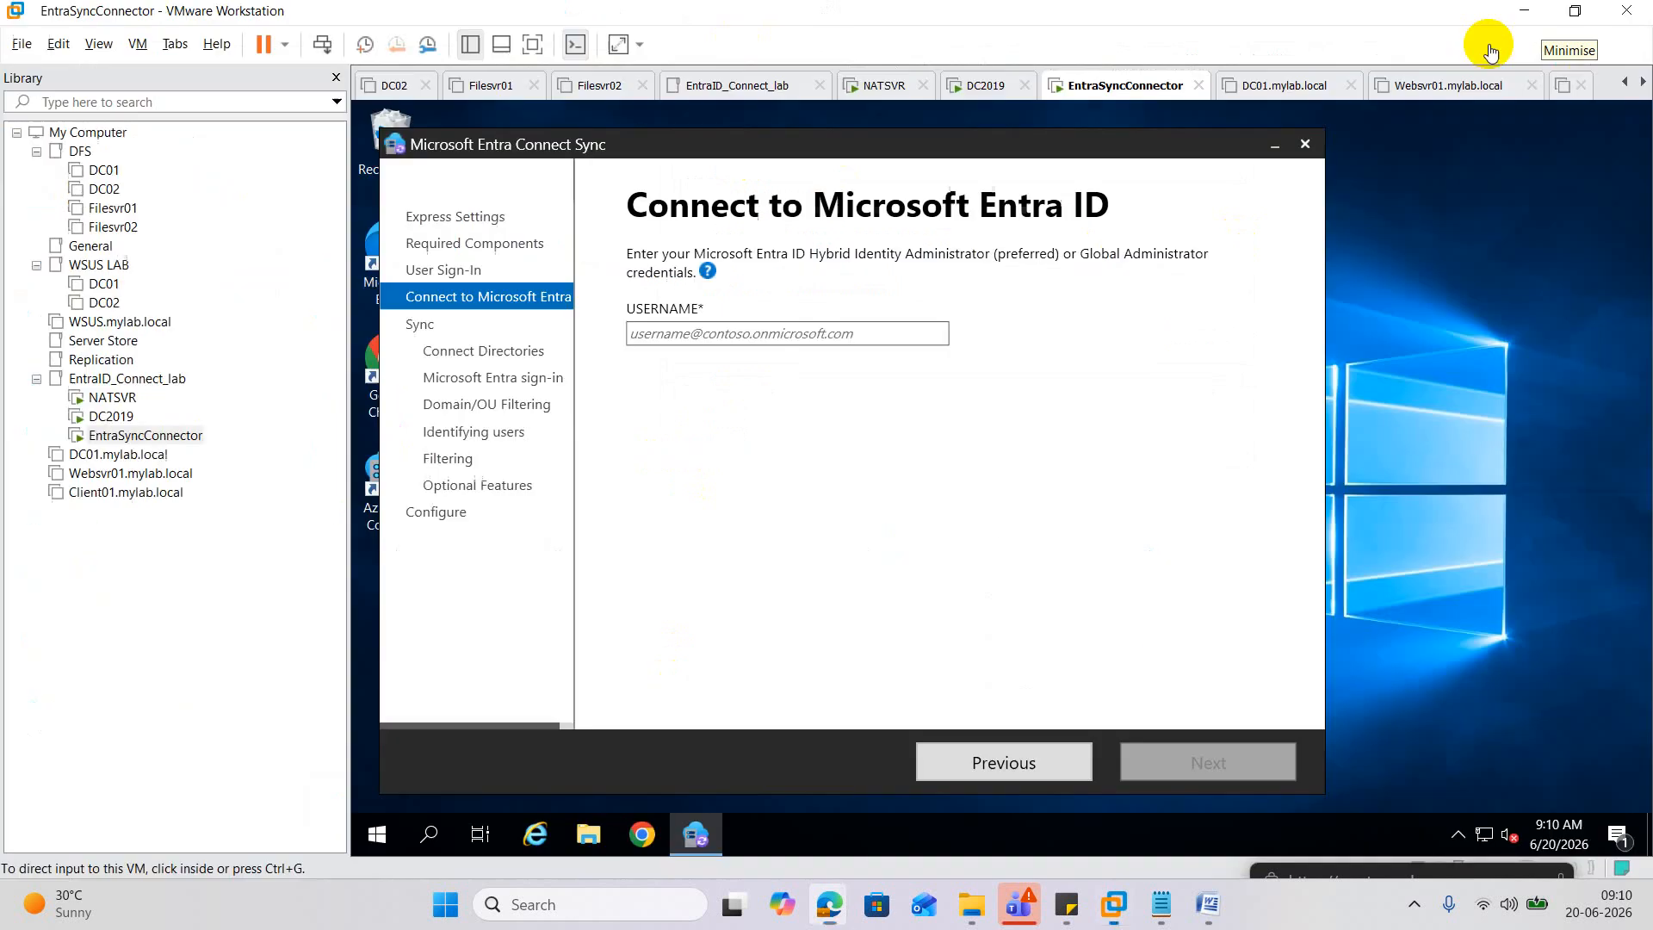
{"action": "left_click", "coordinate": [824, 342]}
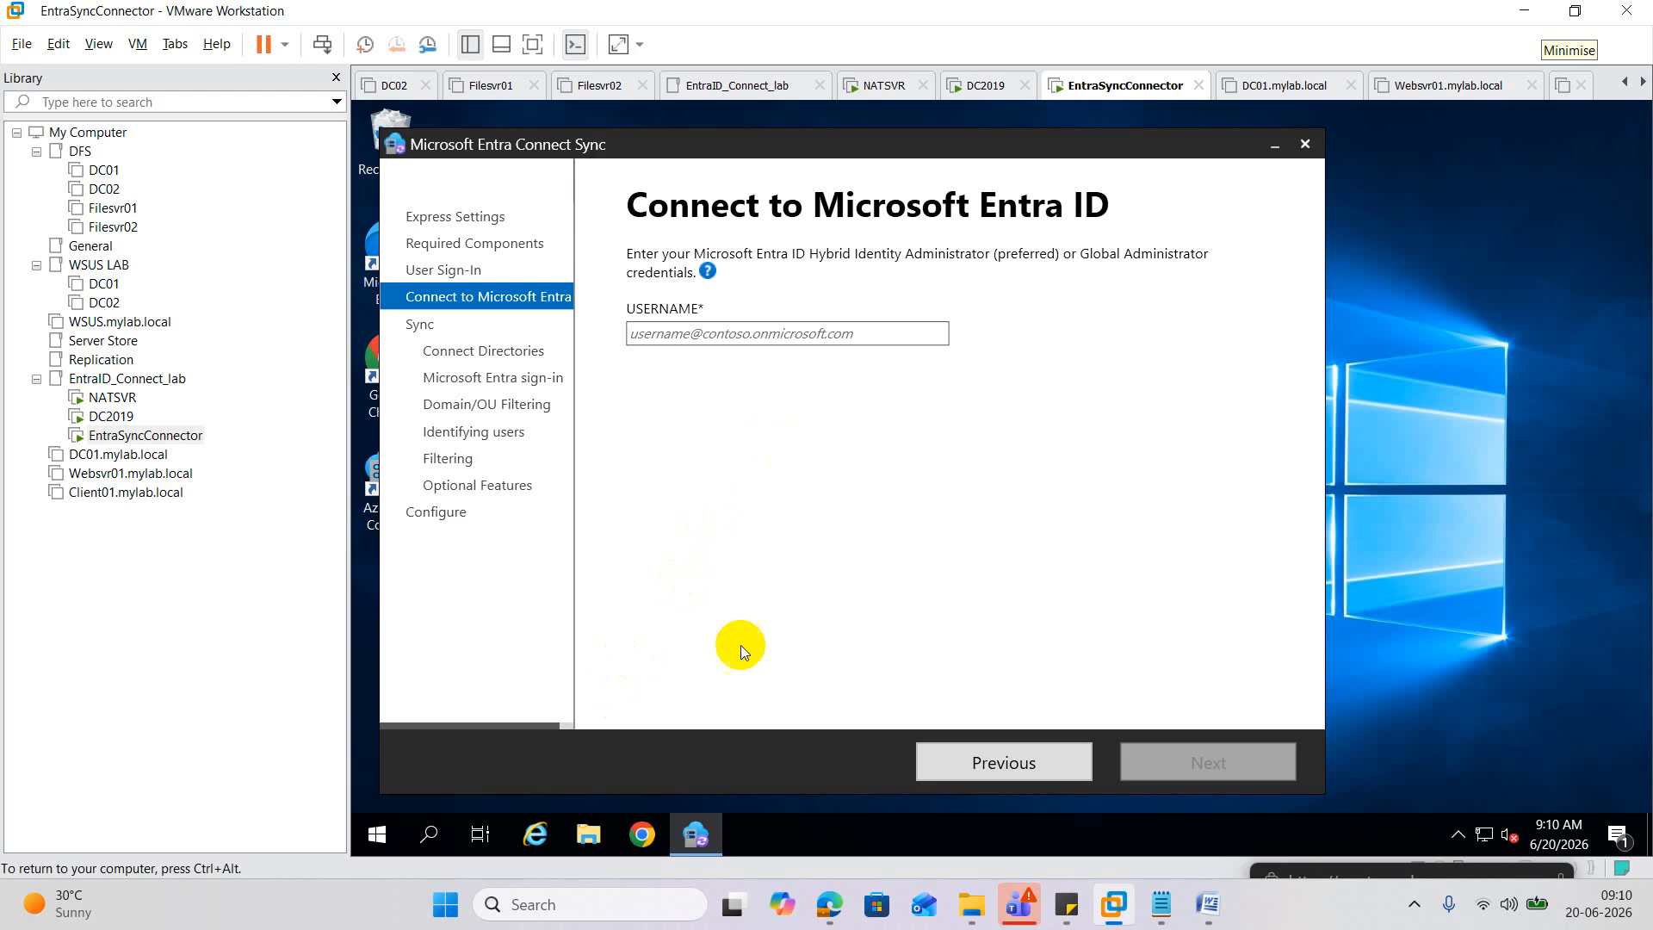
Copy the user principal name from Azure once more and return focus to the VM.
{"action": "mouse_move", "coordinate": [829, 904]}
{"action": "left_click", "coordinate": [598, 789]}
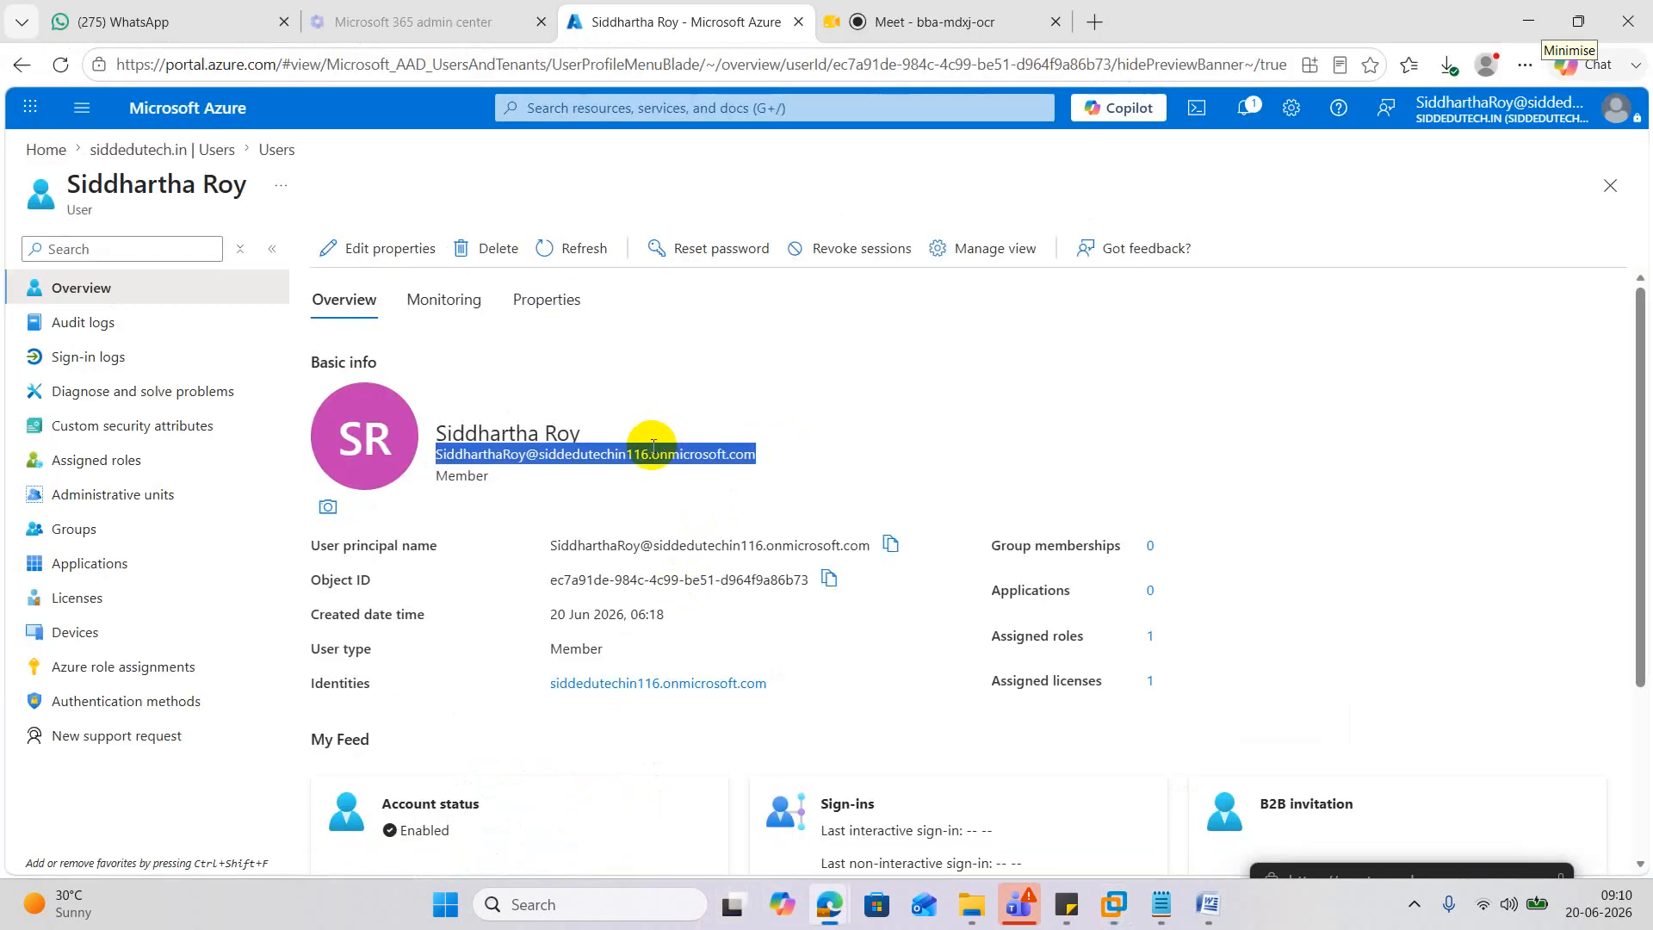
{"action": "right_click", "coordinate": [684, 454]}
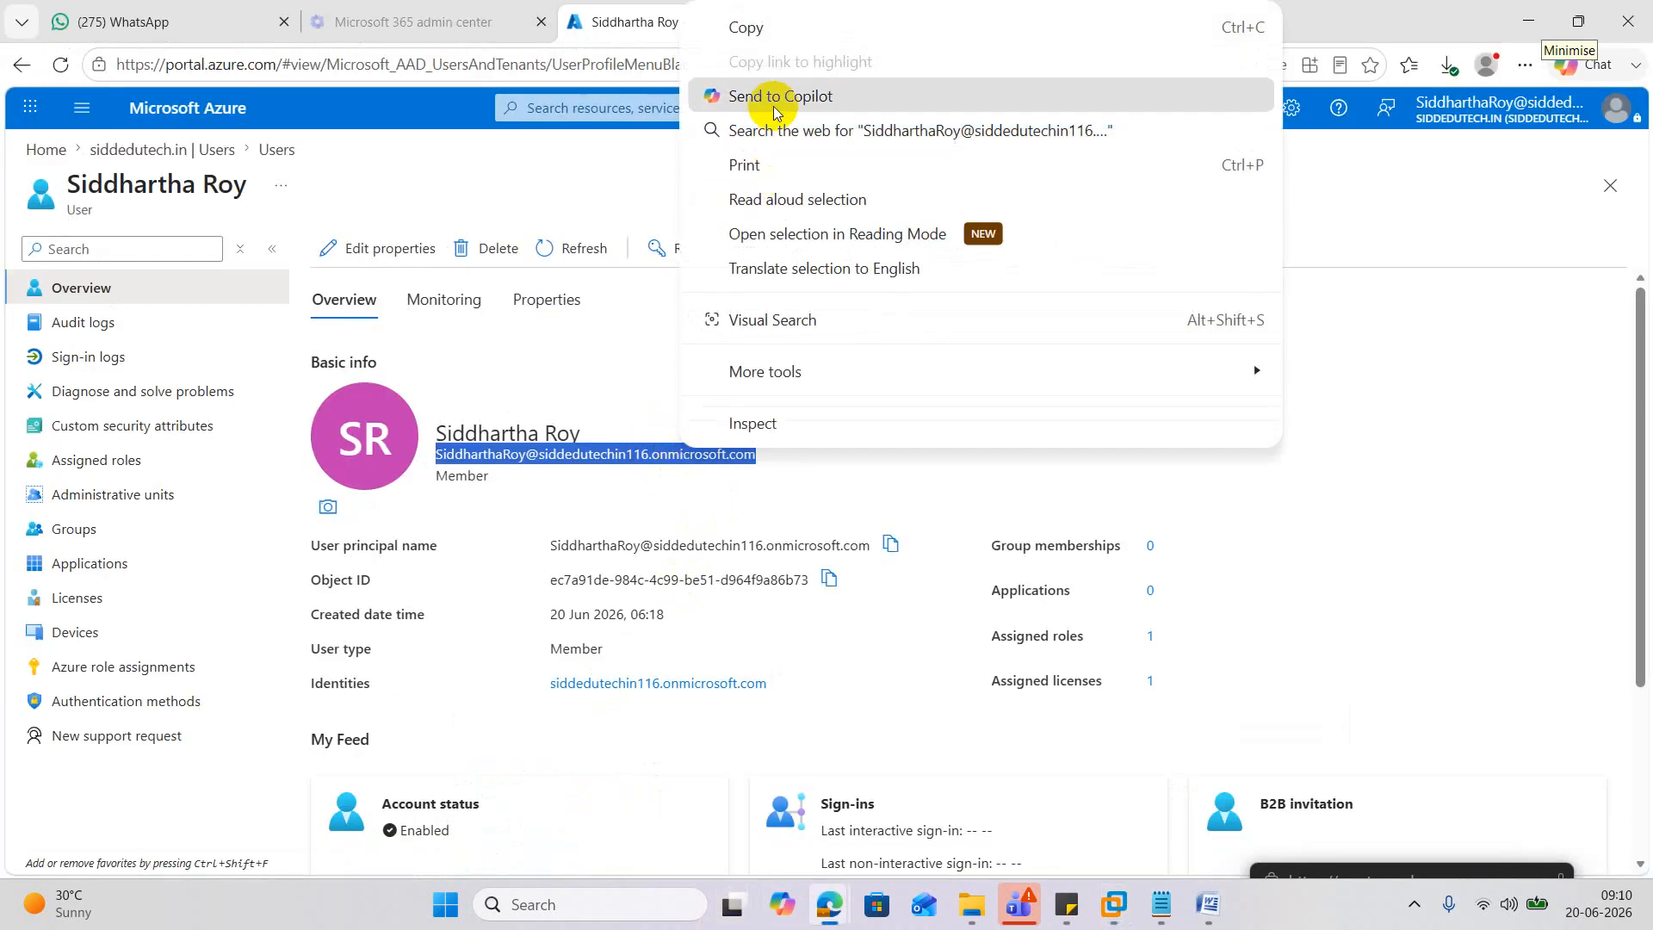
{"action": "left_click", "coordinate": [760, 27]}
{"action": "left_click", "coordinate": [1521, 28]}
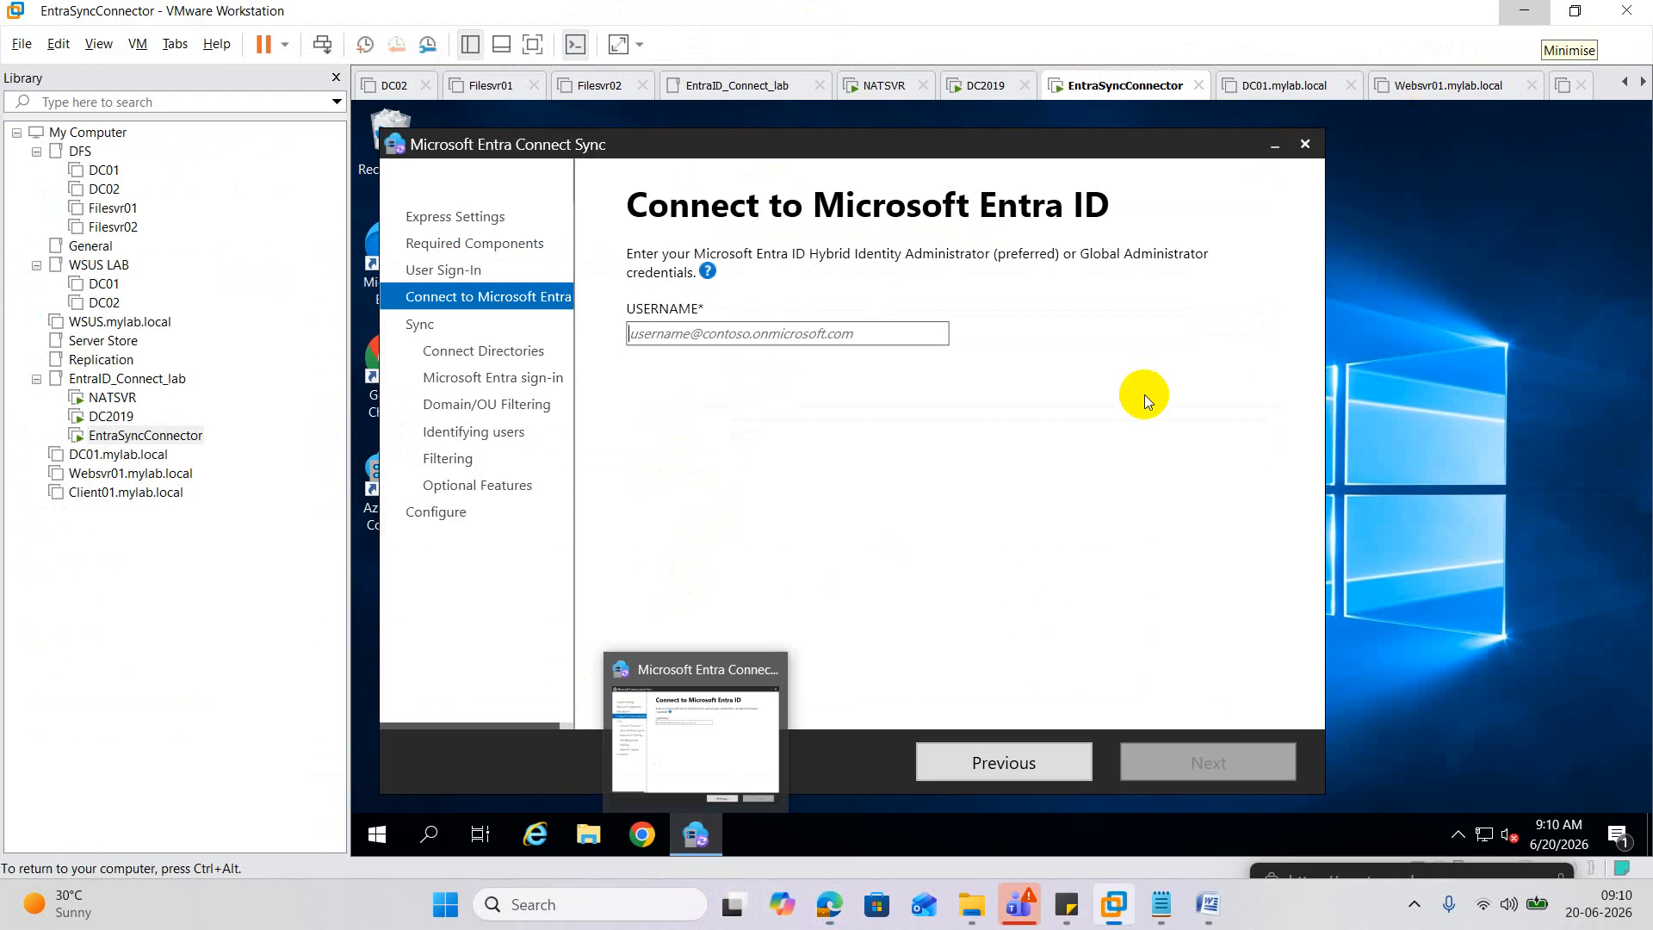
{"action": "left_click", "coordinate": [534, 835]}
Open Notepad via Run, paste the admin address, and recopy it from inside the VM.
{"action": "right_click", "coordinate": [387, 840]}
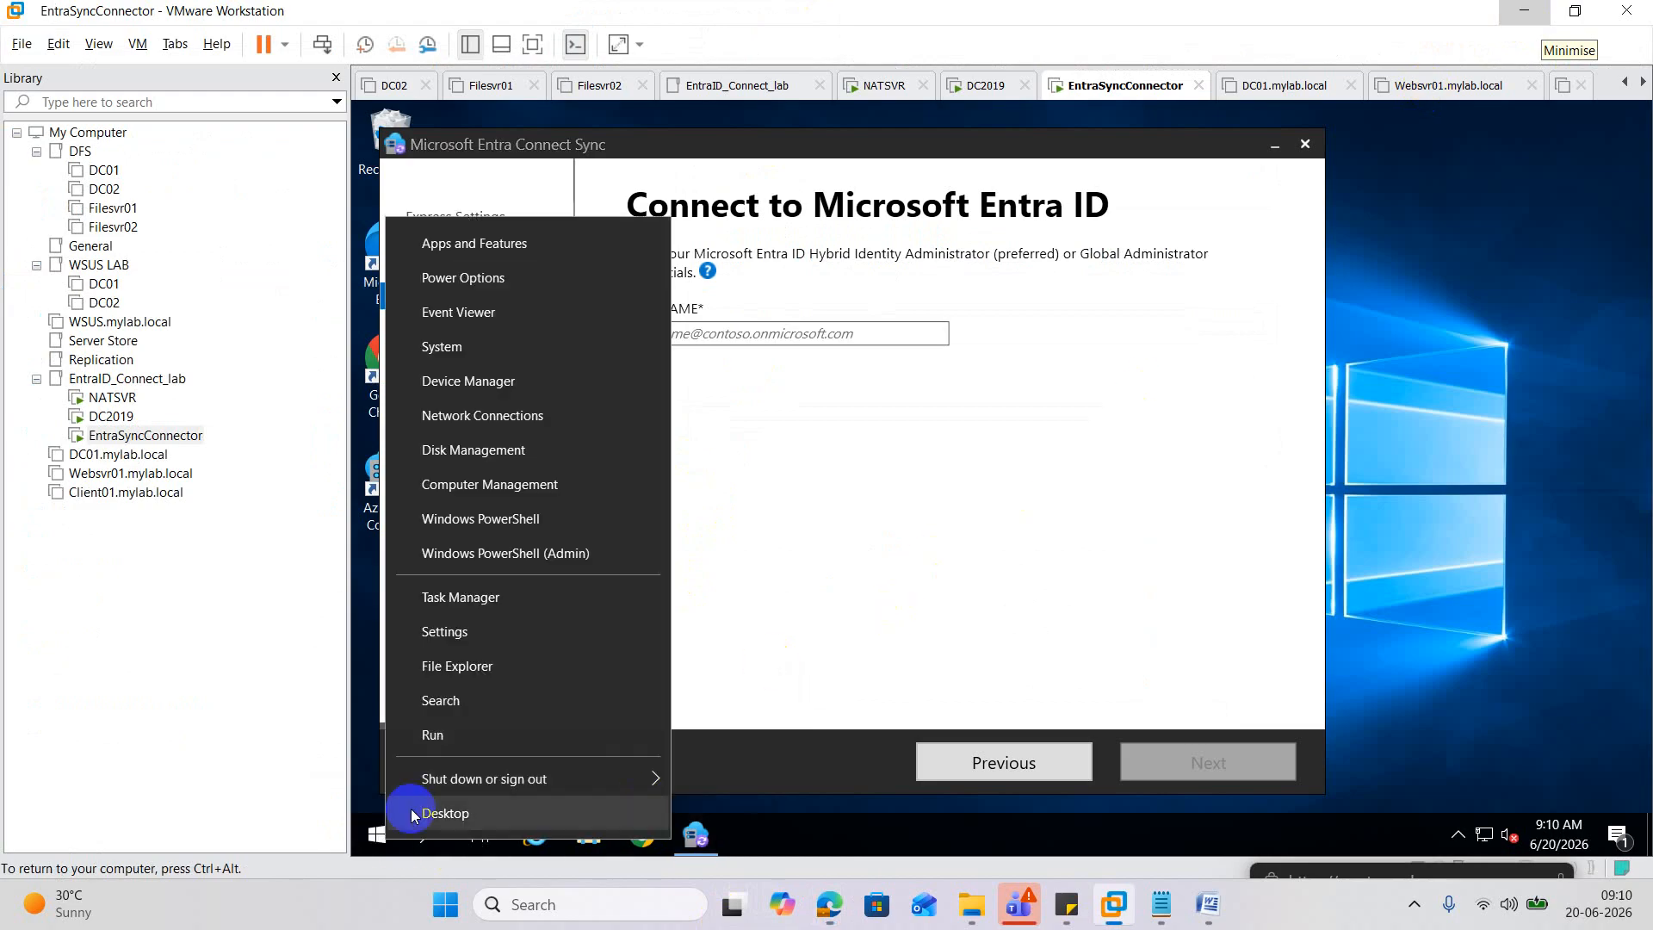
{"action": "left_click", "coordinate": [461, 738]}
{"action": "type", "text": "notepad"}
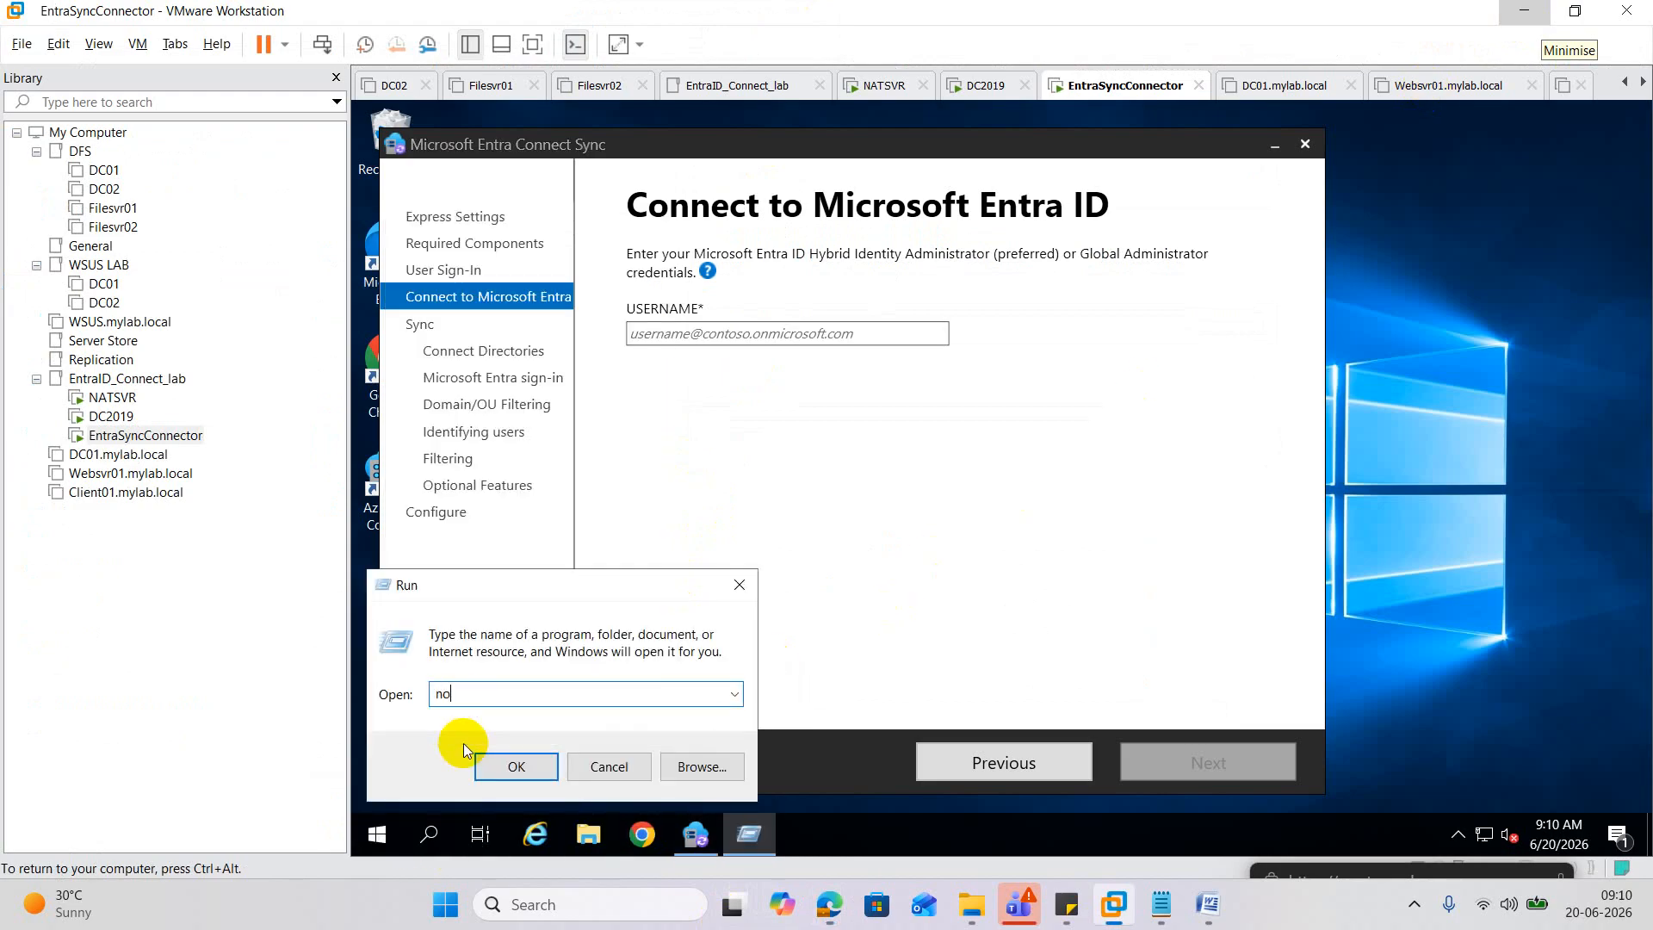
{"action": "key", "text": "Return"}
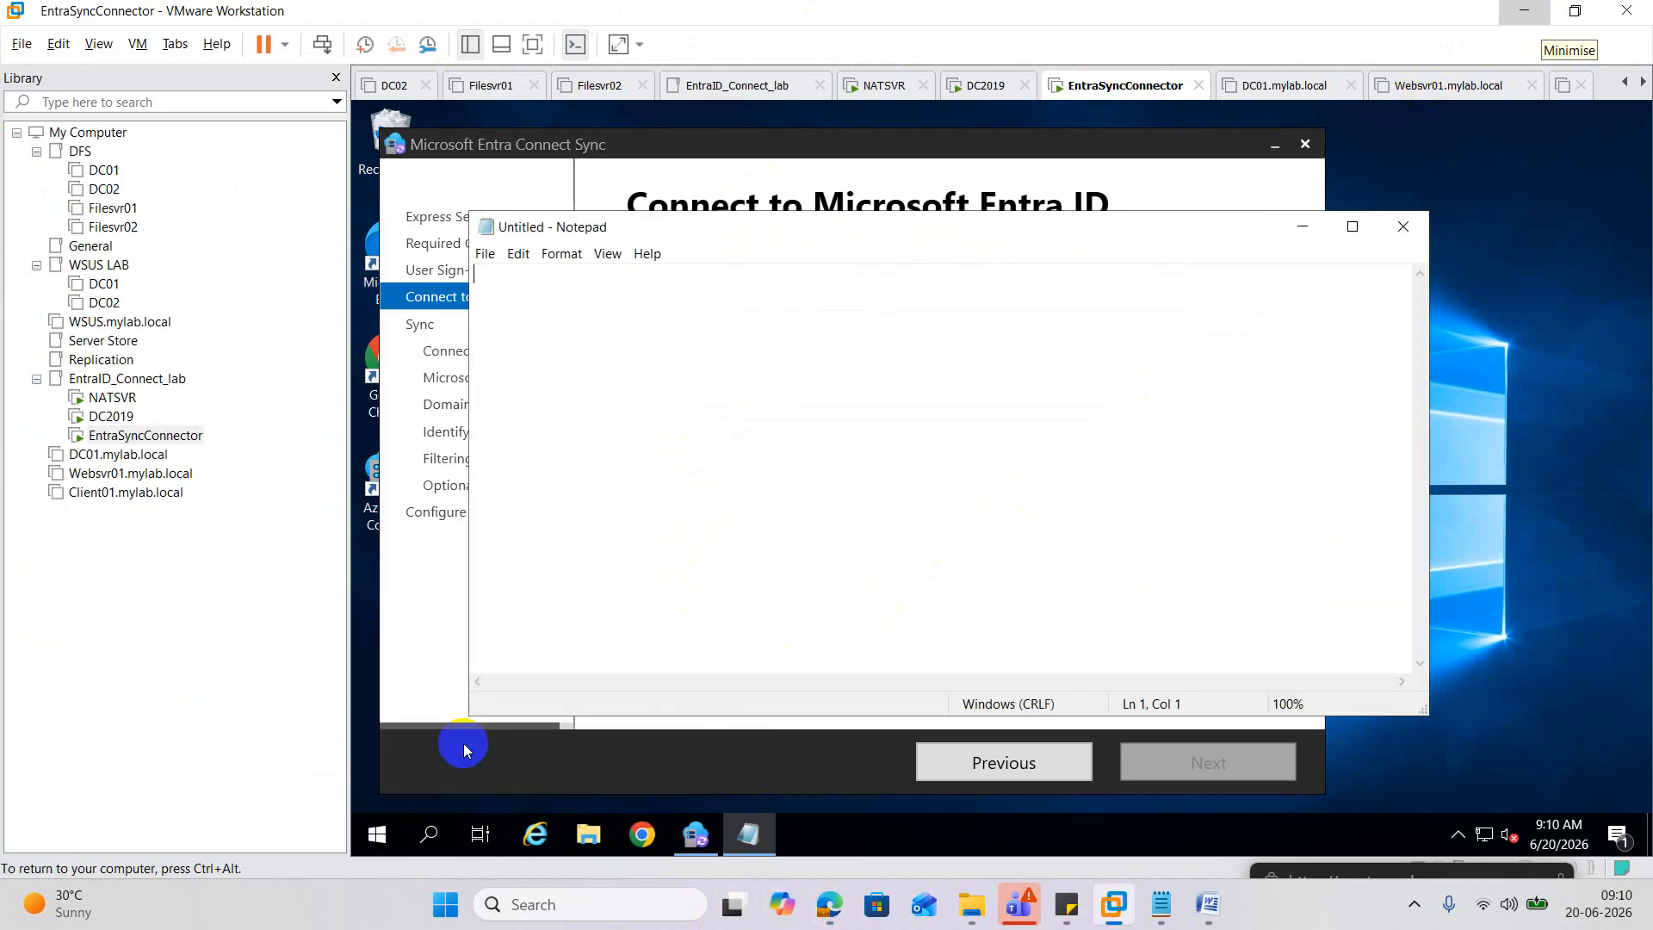
{"action": "key", "text": "ctrl+v"}
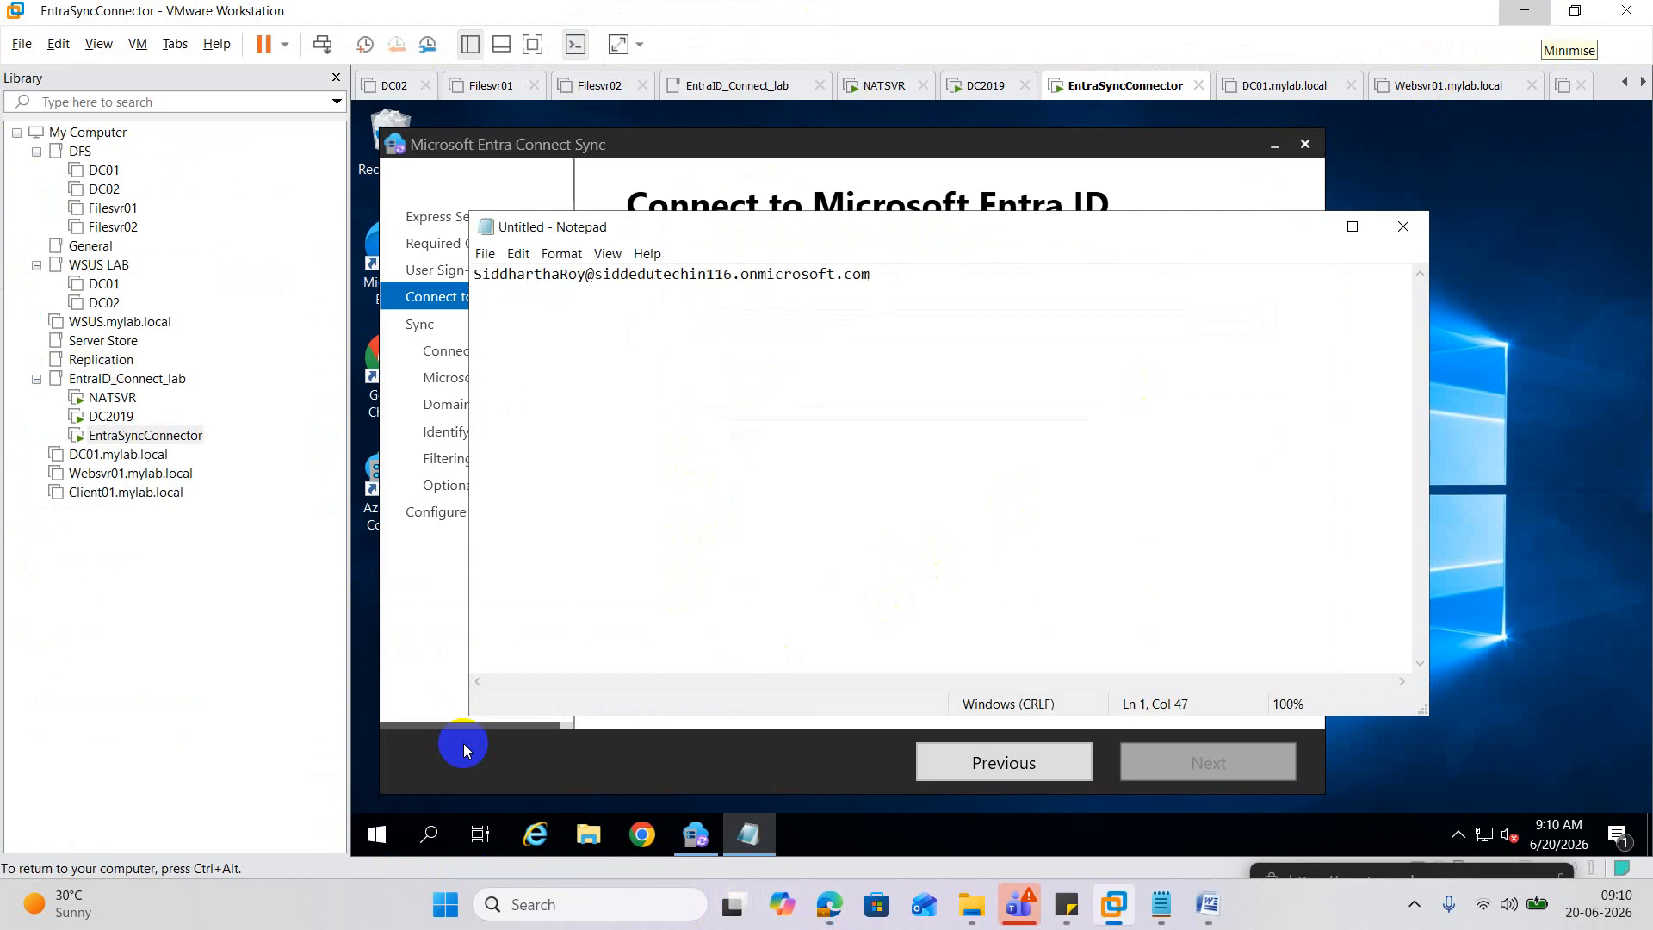
{"action": "left_click_drag", "start_coordinate": [873, 274], "coordinate": [506, 277]}
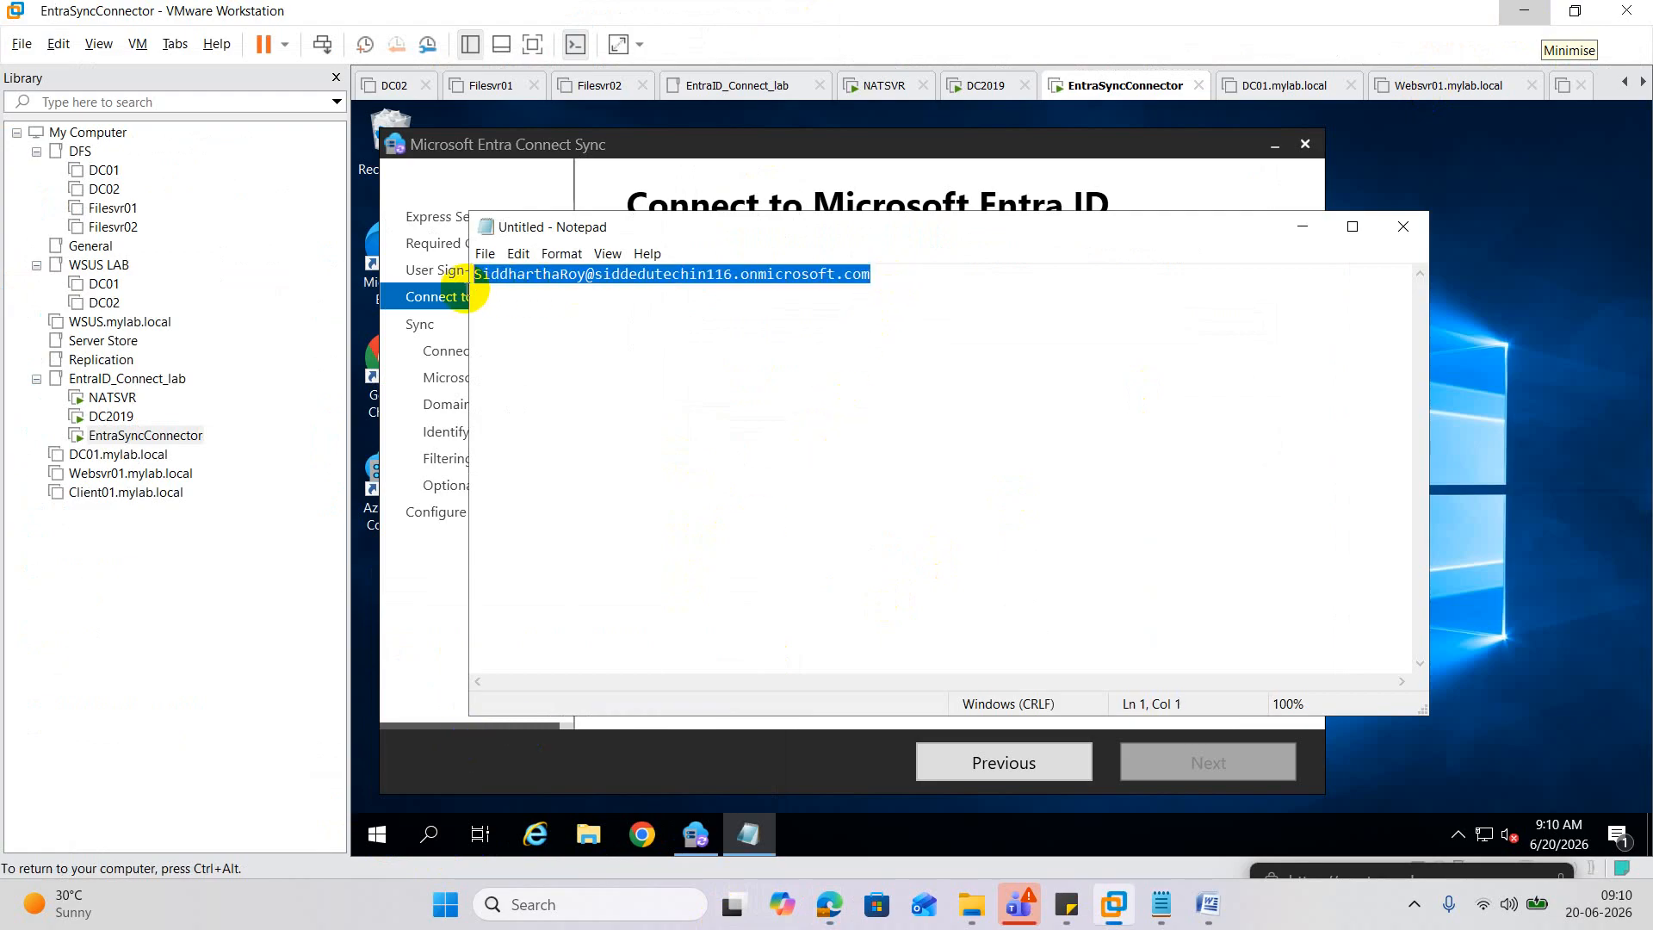
{"action": "right_click", "coordinate": [713, 276]}
{"action": "left_click", "coordinate": [825, 335]}
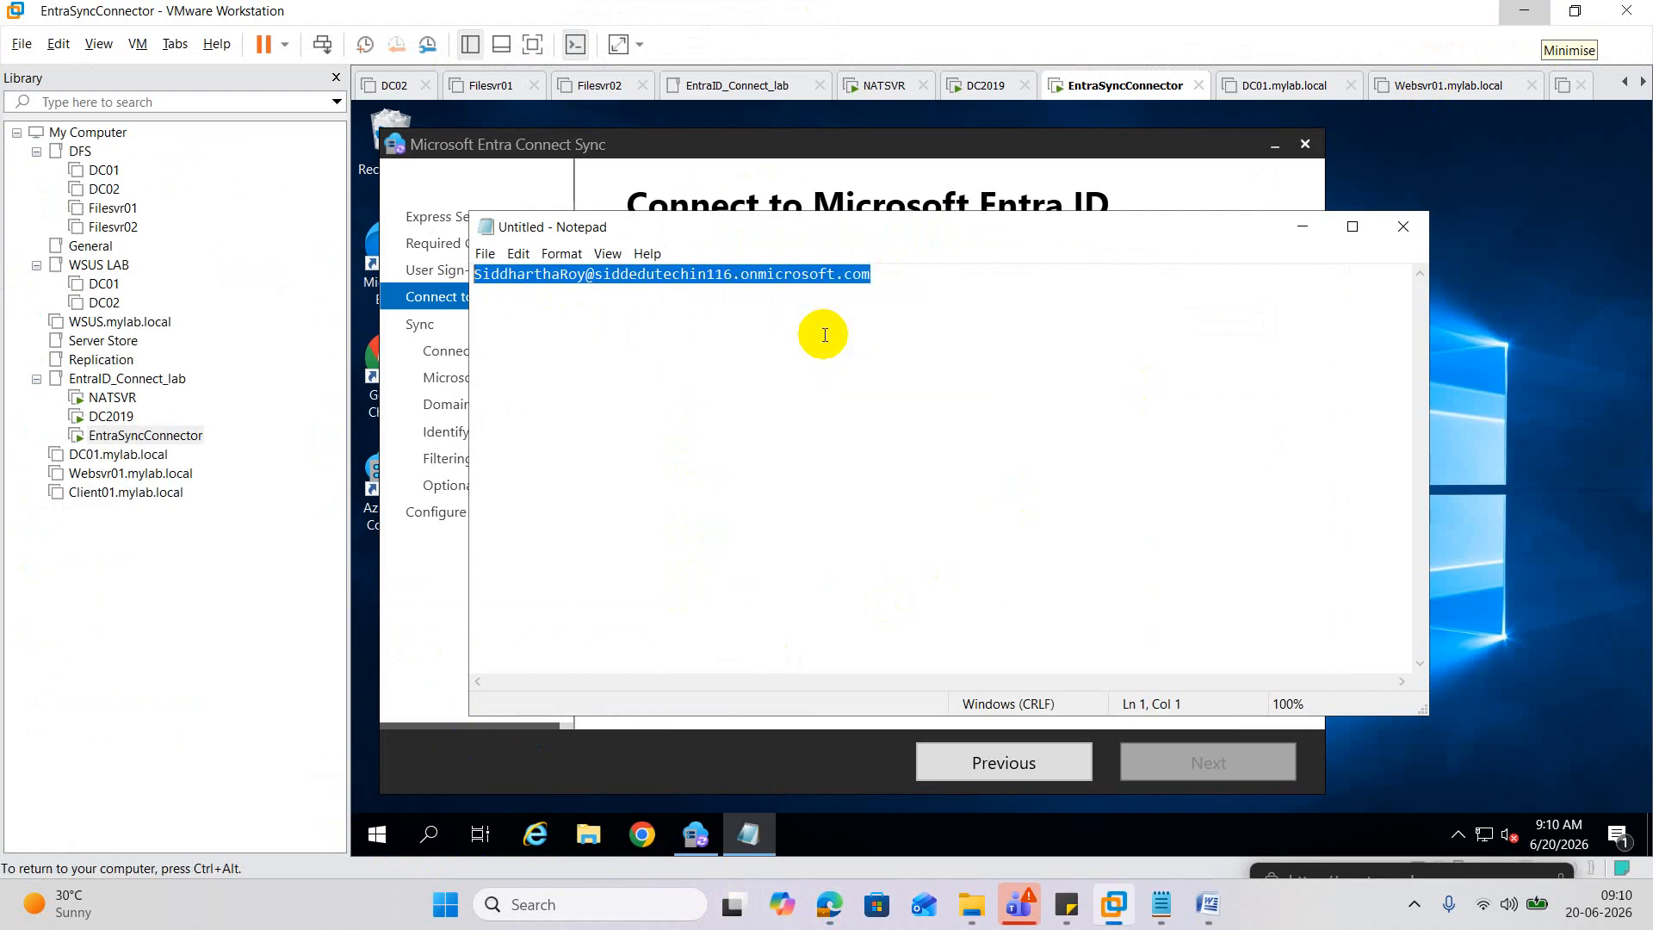
Paste the admin address into the USERNAME field and continue to Microsoft Online.
{"action": "left_click", "coordinate": [1302, 227]}
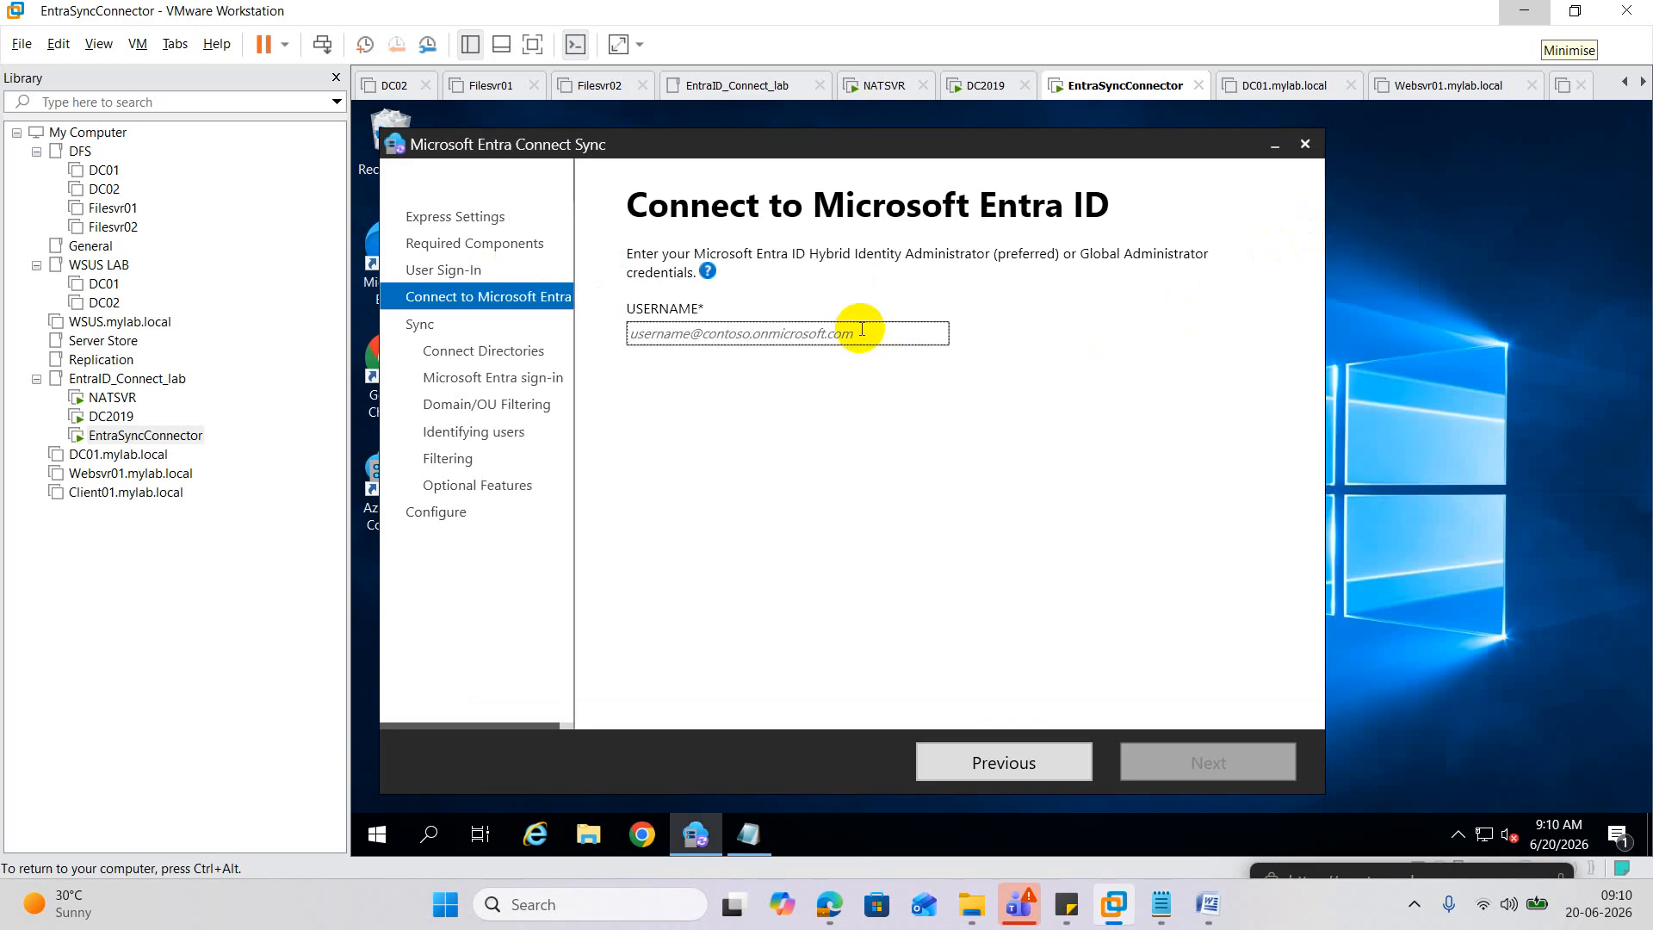
{"action": "key", "text": "ctrl+v"}
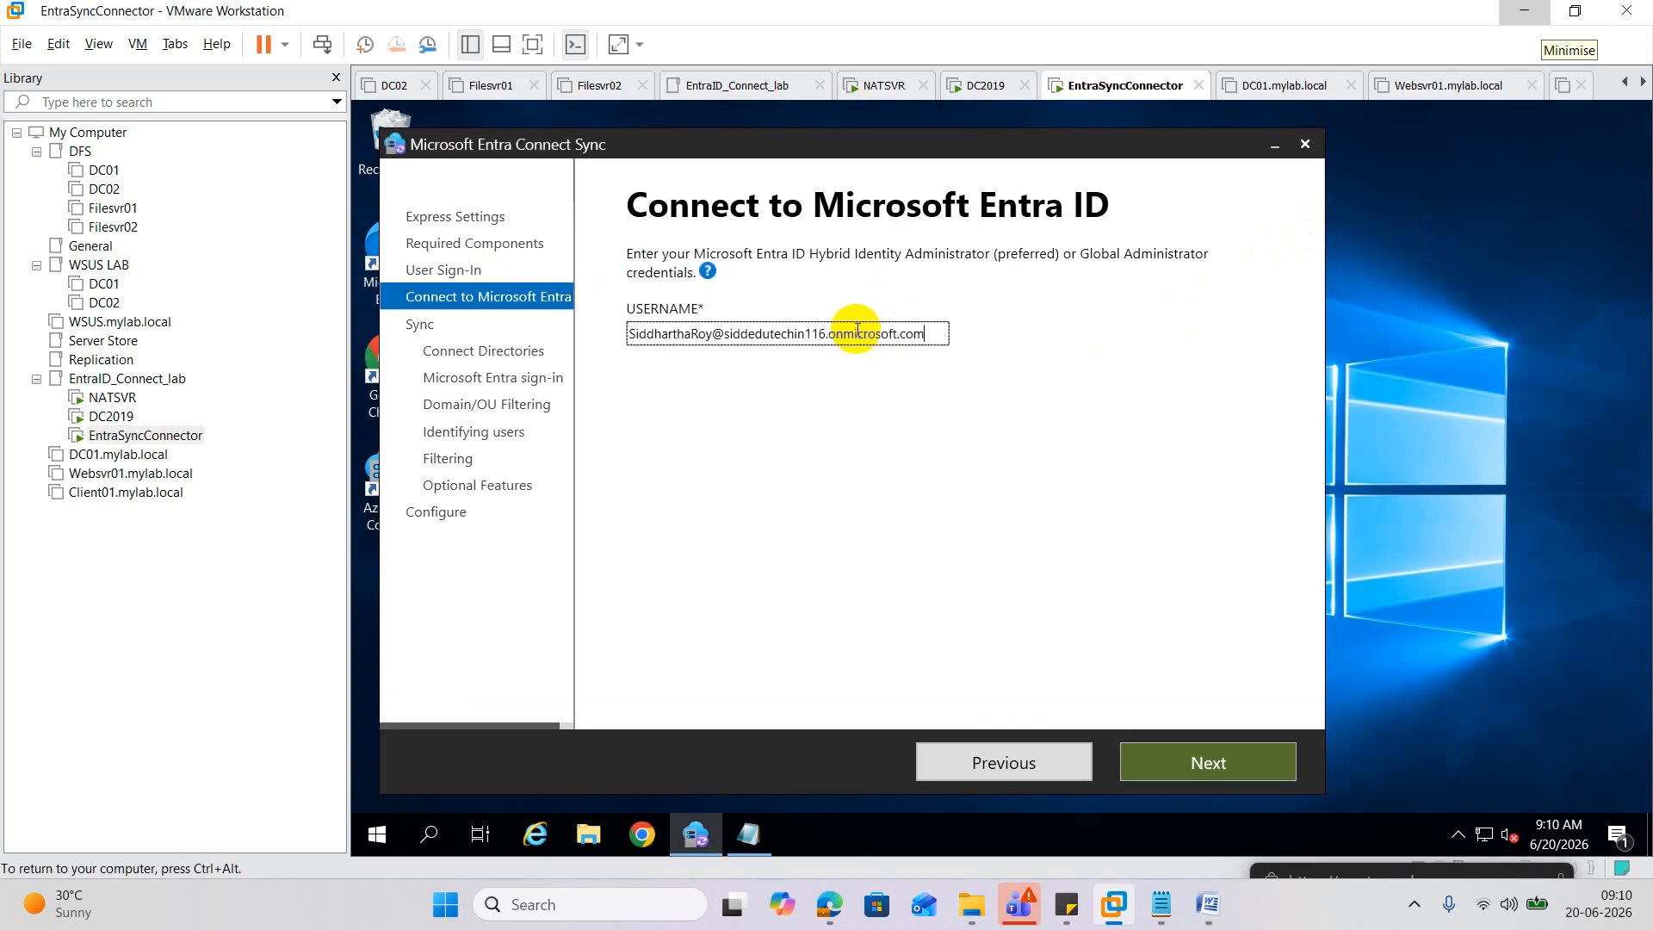
{"action": "left_click", "coordinate": [1184, 766]}
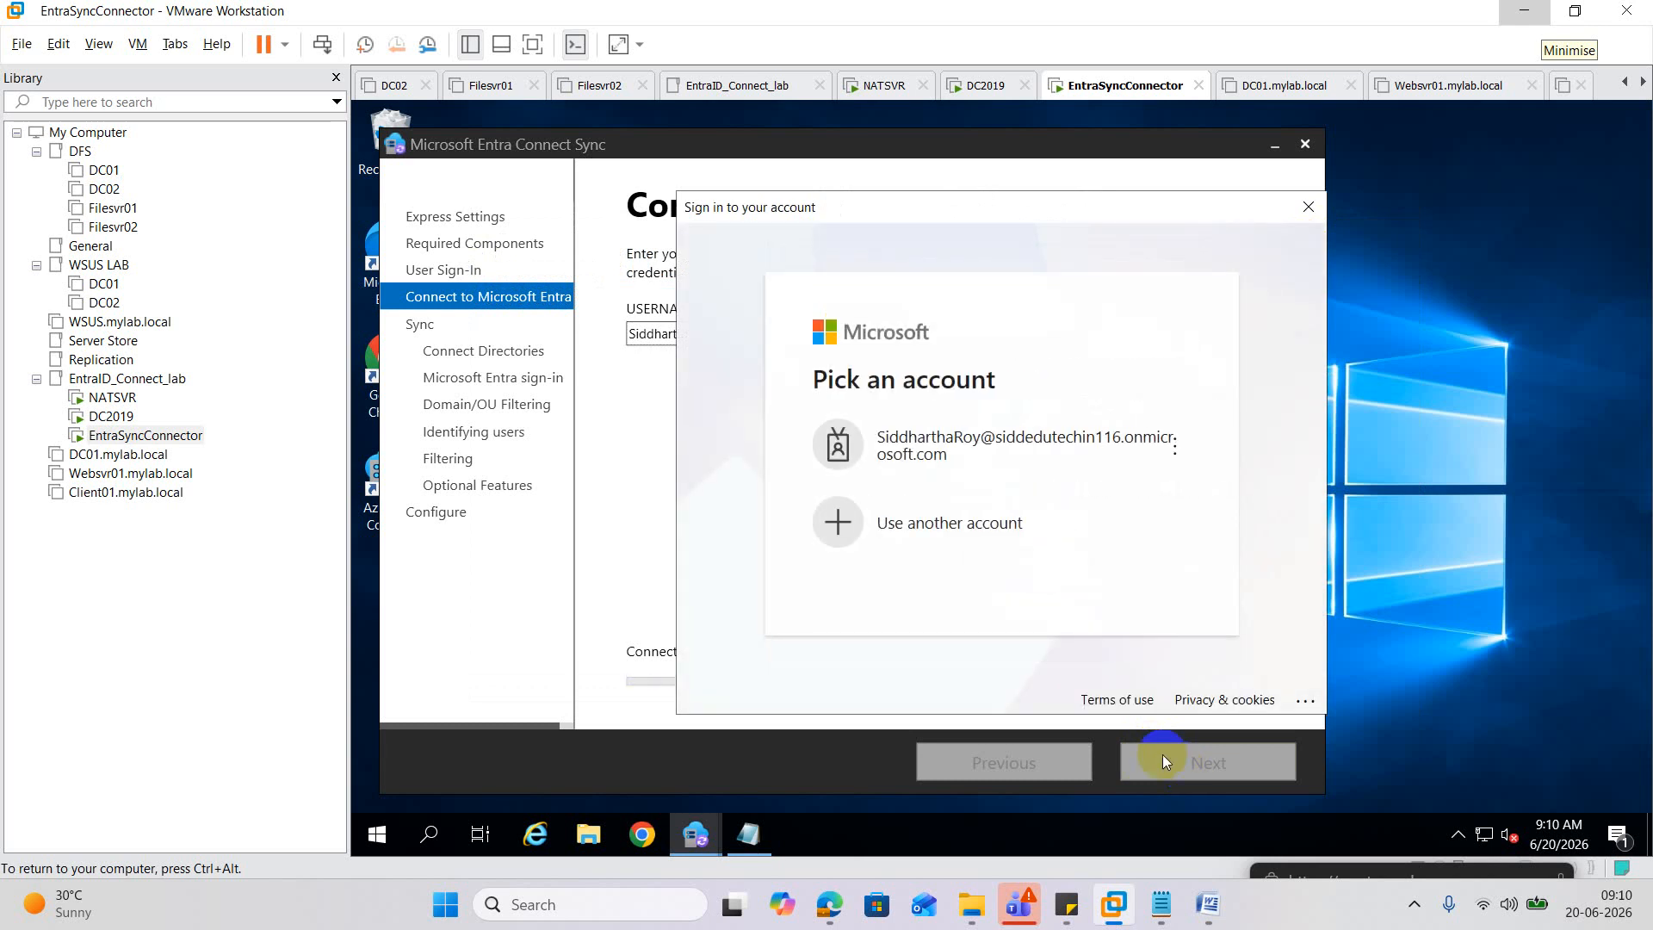
Pick the admin account, enter its password, and sign in.
{"action": "left_click", "coordinate": [971, 463]}
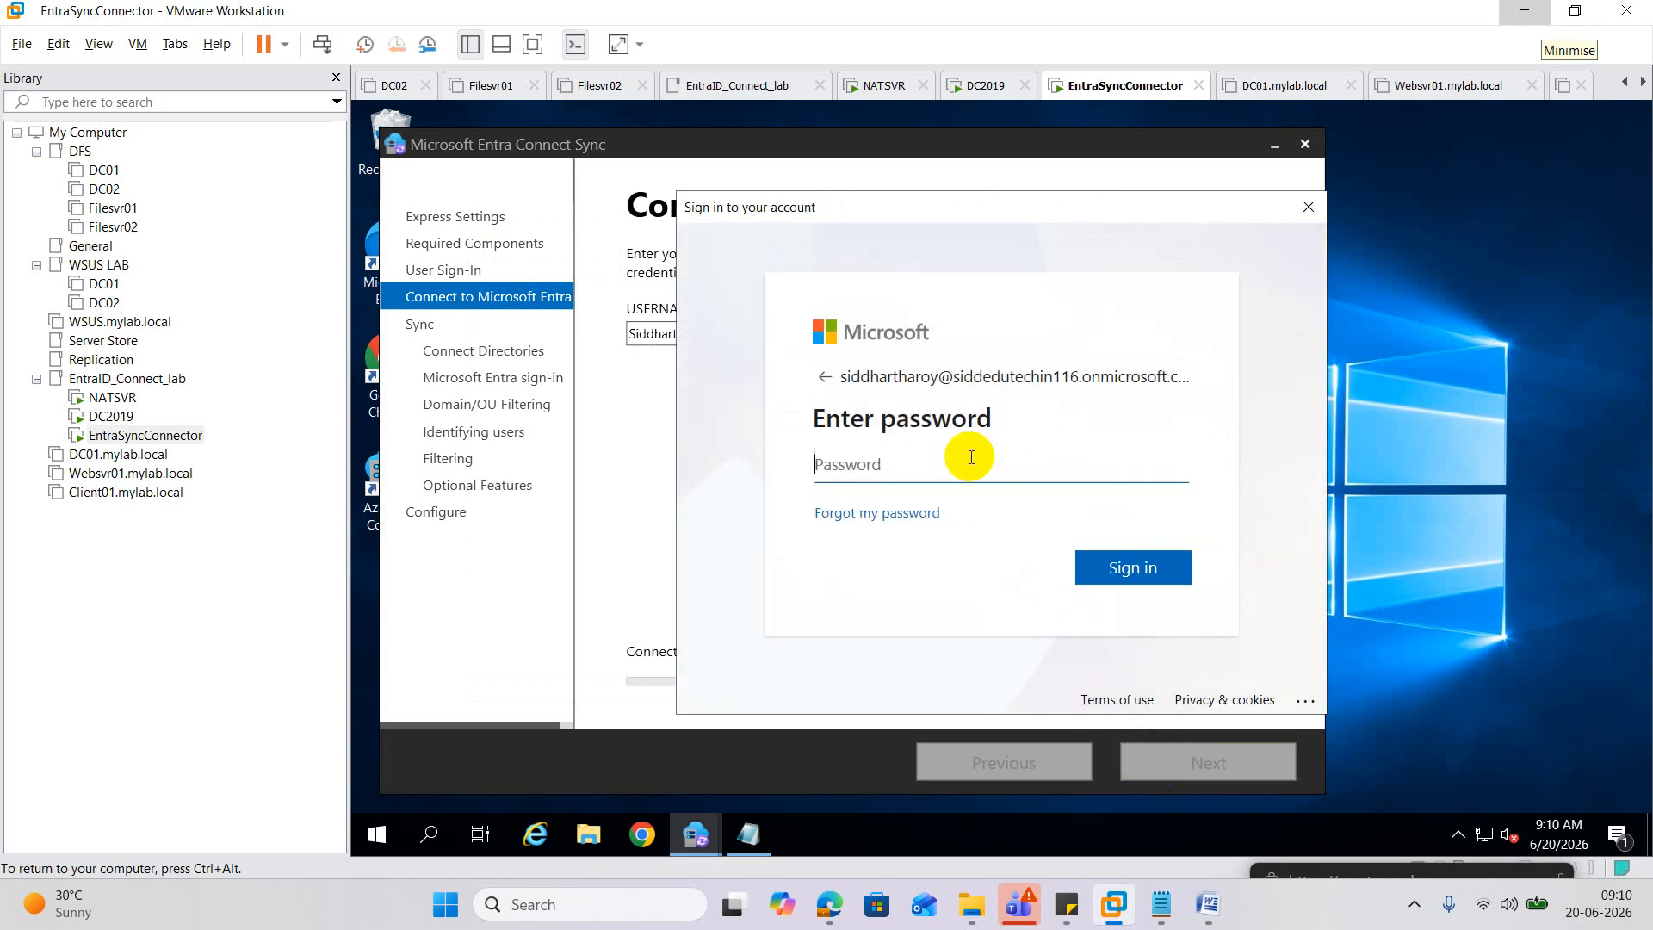
{"action": "type", "text": "••••••••••••"}
{"action": "left_click", "coordinate": [1132, 570]}
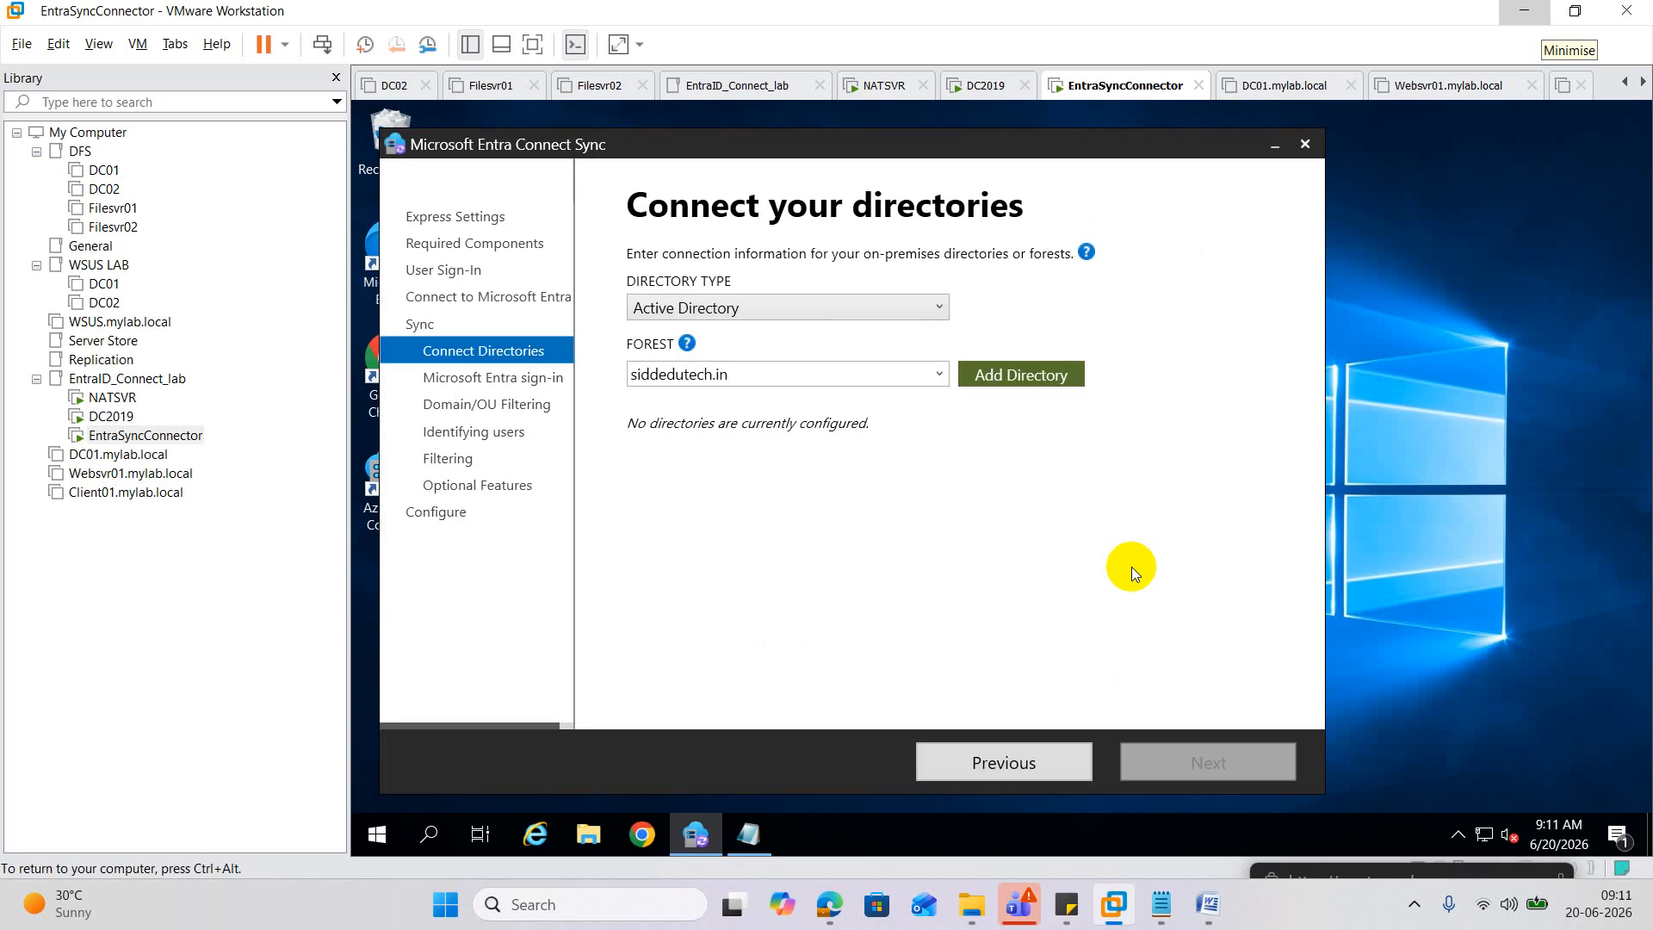
Start adding the siddedutech.in forest directory, then switch to the DC2019 VM.
{"action": "left_click", "coordinate": [1029, 374]}
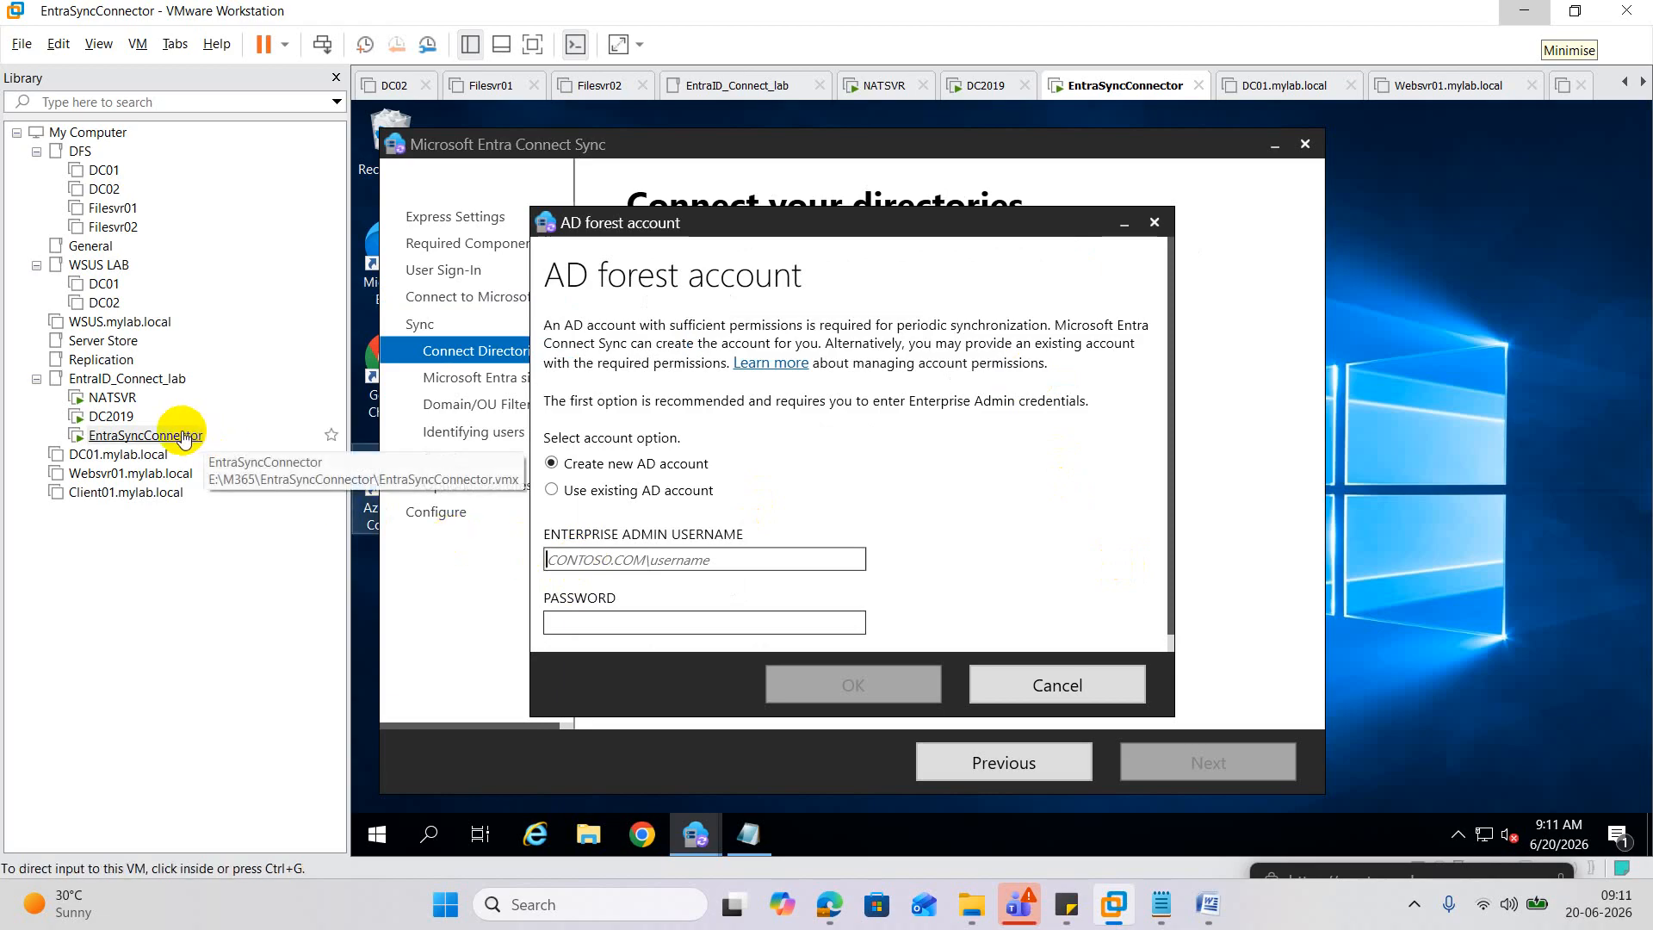
{"action": "left_click", "coordinate": [111, 415]}
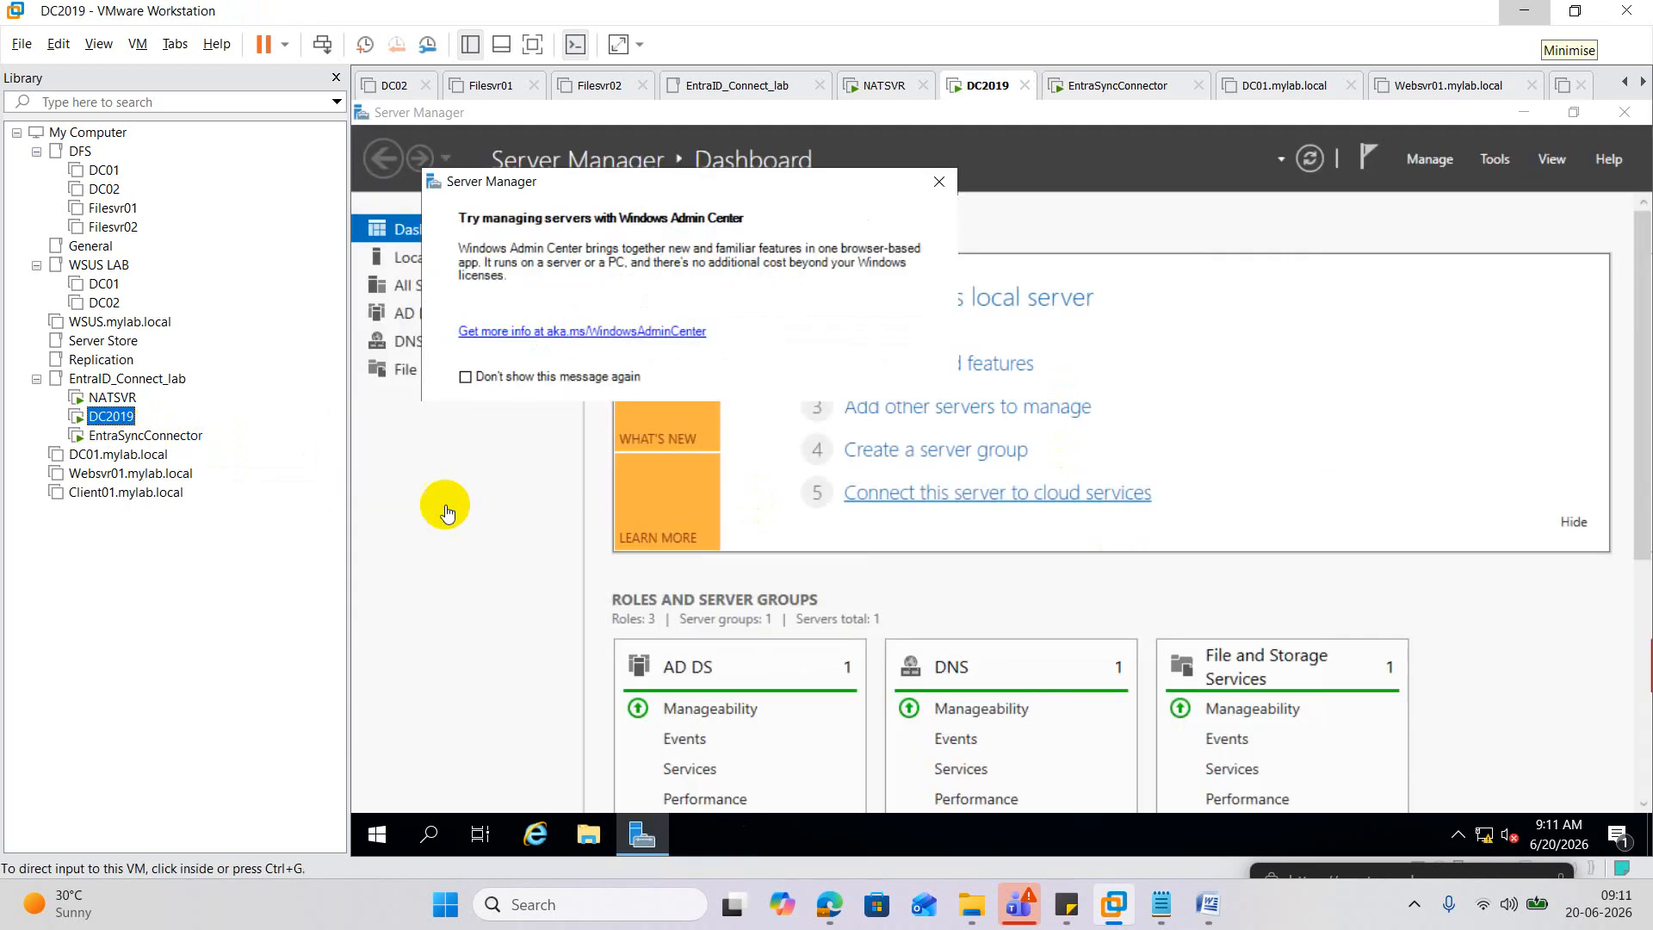
Open a command prompt via Run on DC2019 and run whoami.
{"action": "right_click", "coordinate": [375, 834]}
{"action": "left_click", "coordinate": [435, 734]}
{"action": "type", "text": "cmd"}
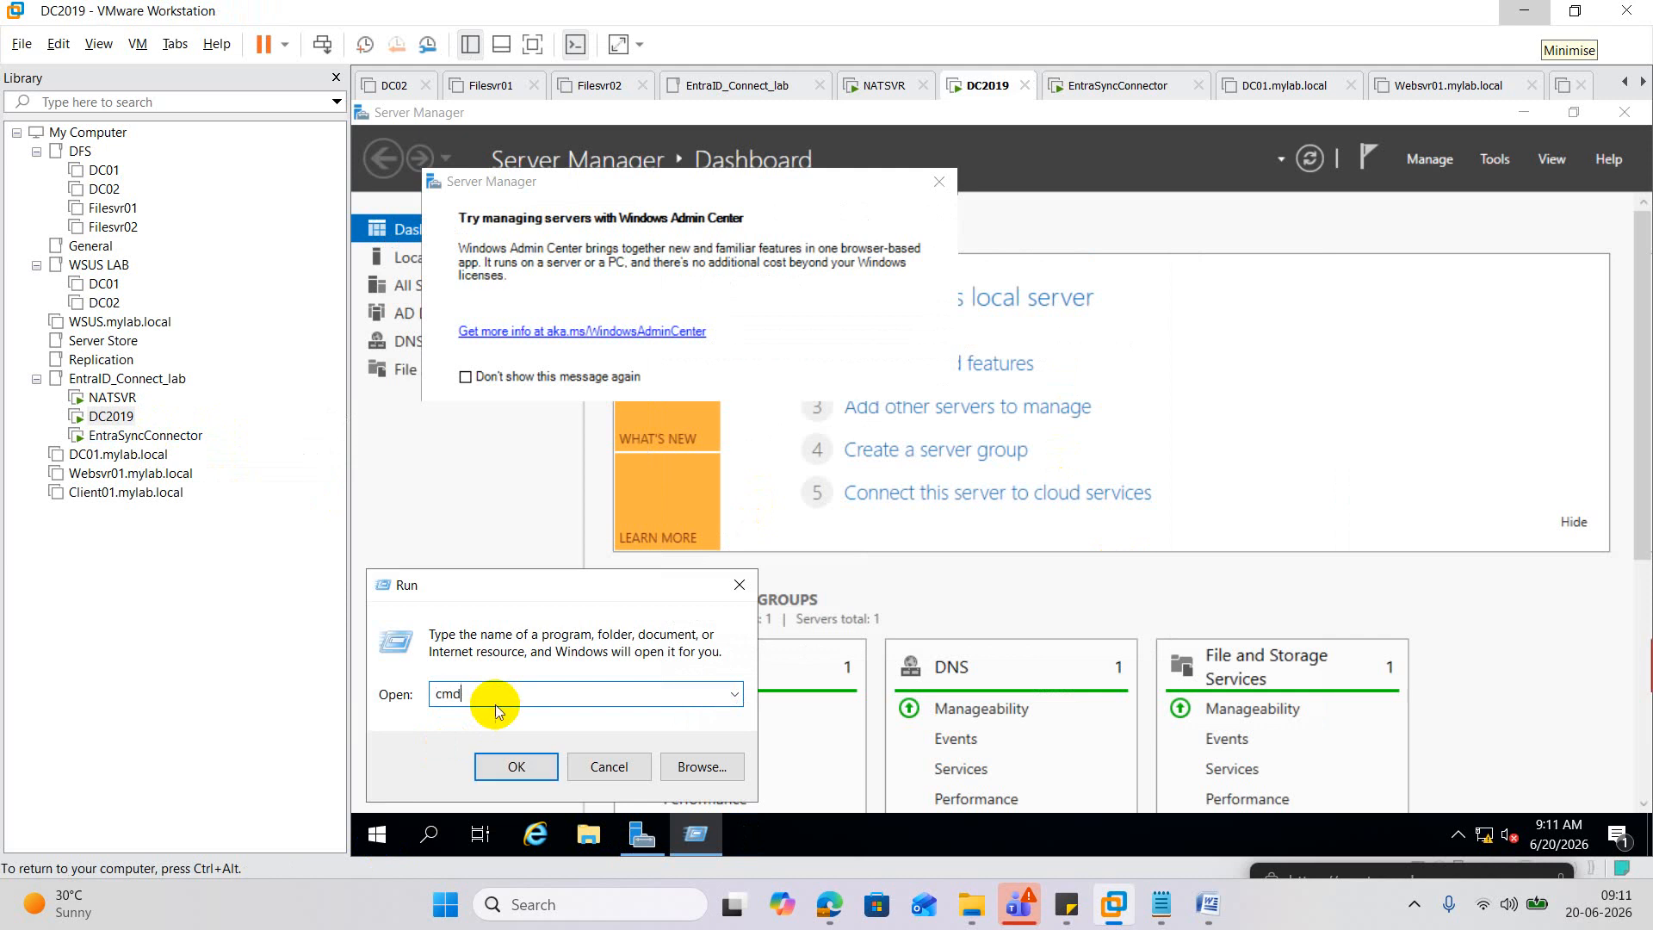
{"action": "key", "text": "Return"}
{"action": "type", "text": "w"}
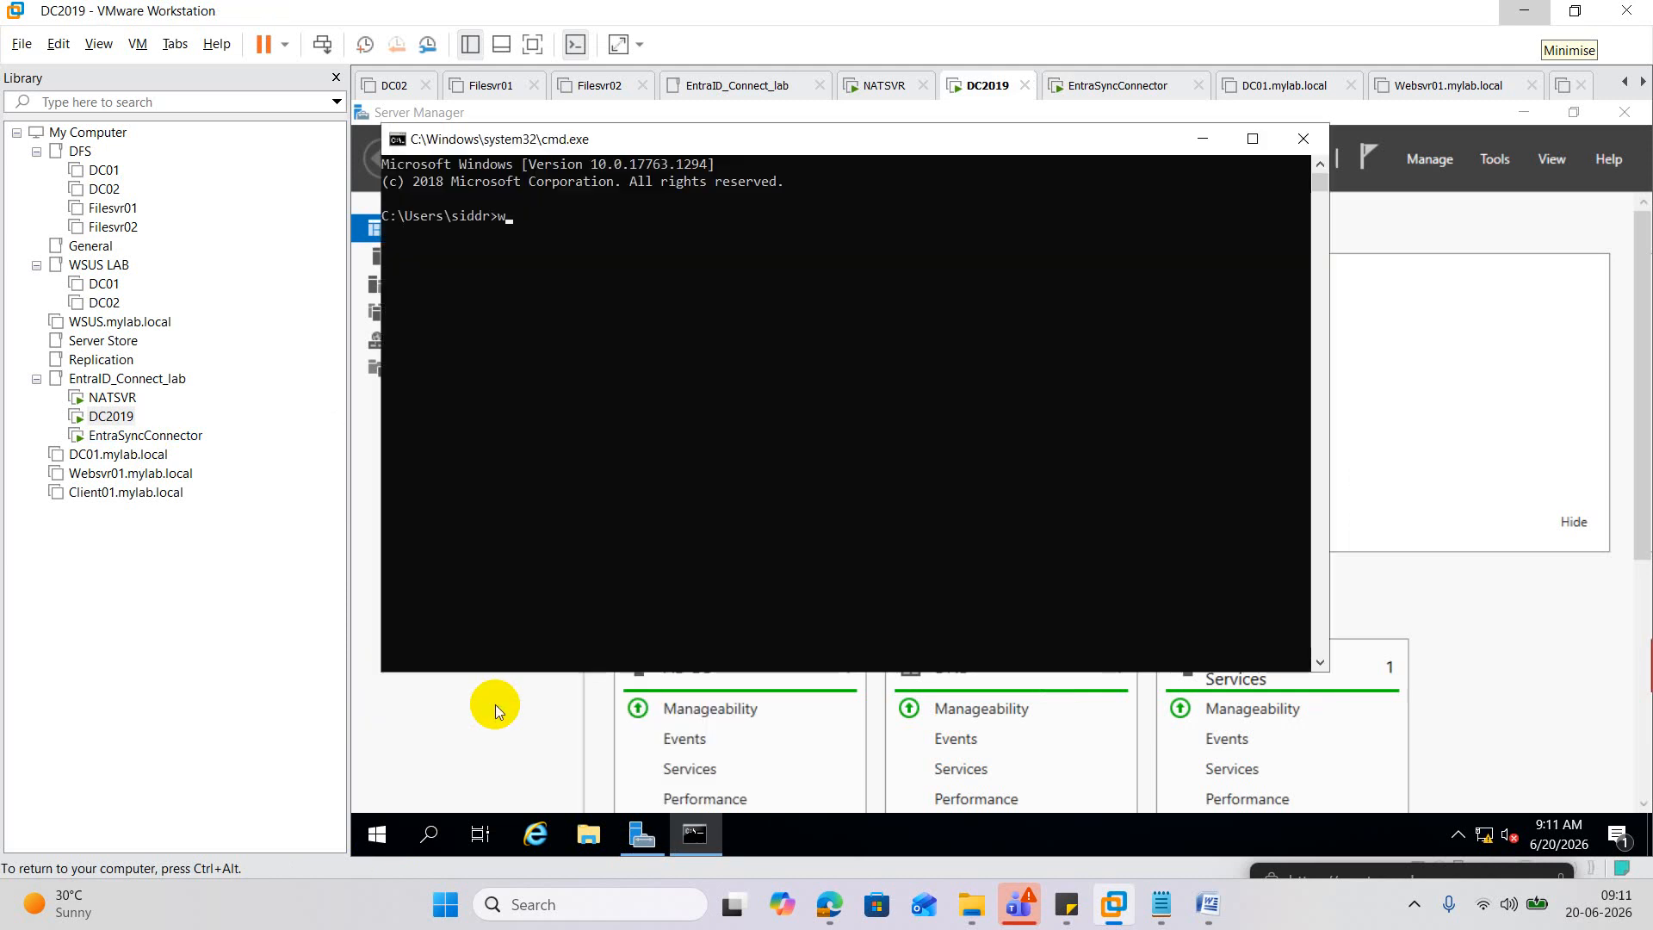
{"action": "type", "text": "hoami"}
{"action": "key", "text": "Return"}
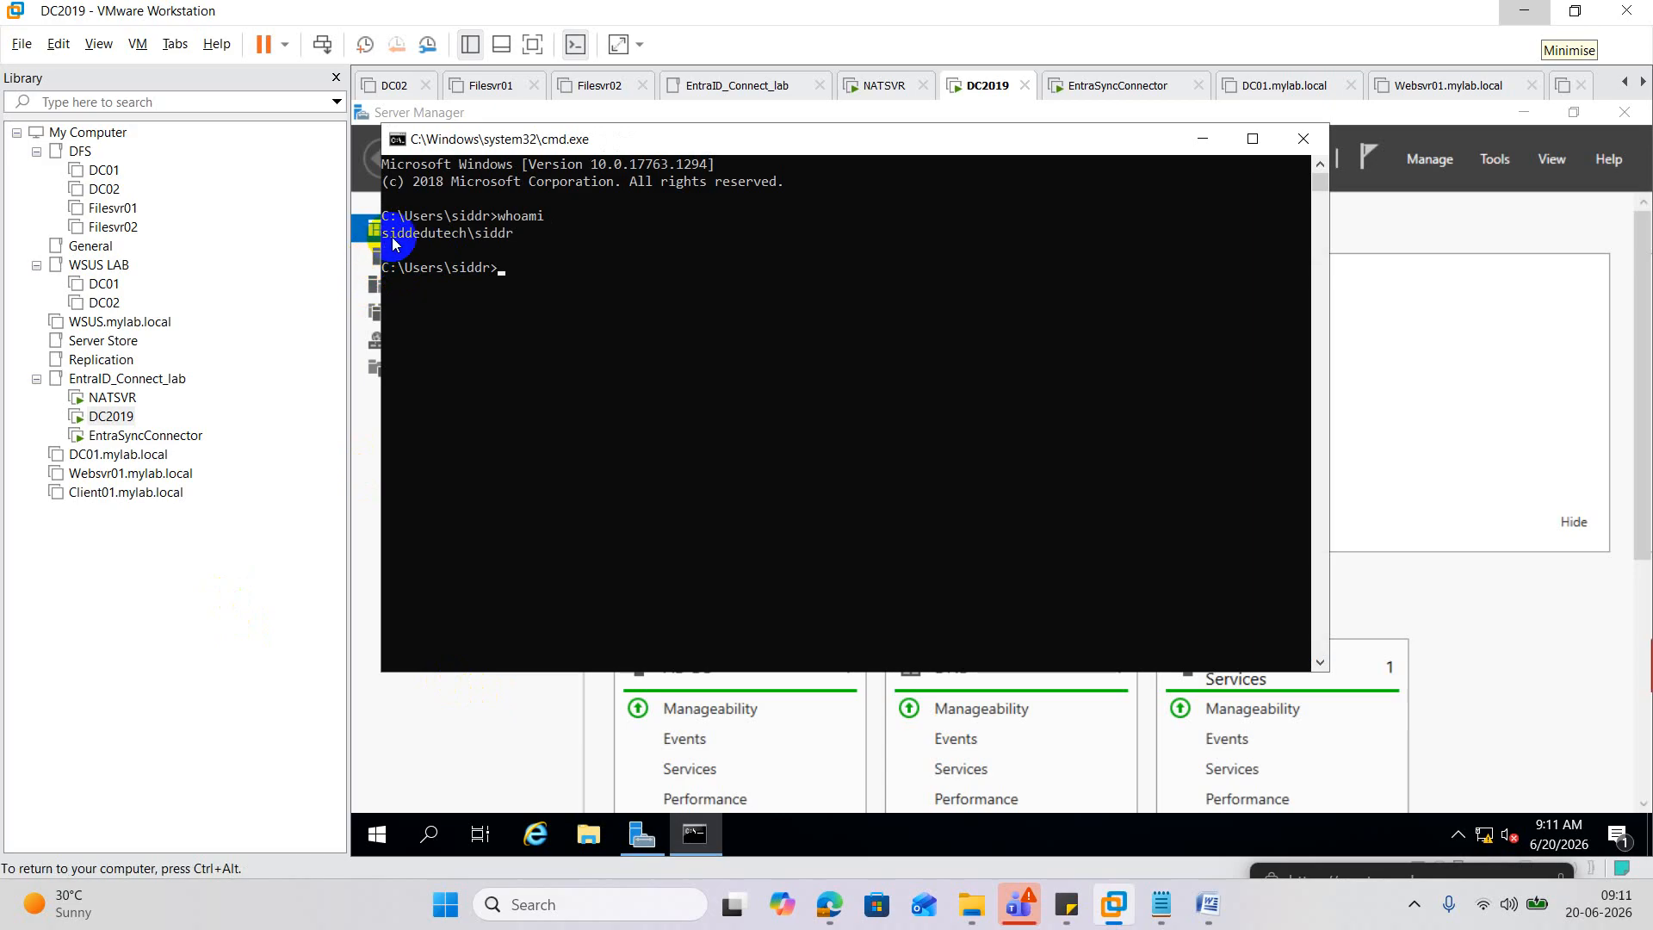
Copy the domain account name from the whoami output and return to EntraSyncConnector.
{"action": "left_click_drag", "start_coordinate": [384, 234], "coordinate": [510, 243]}
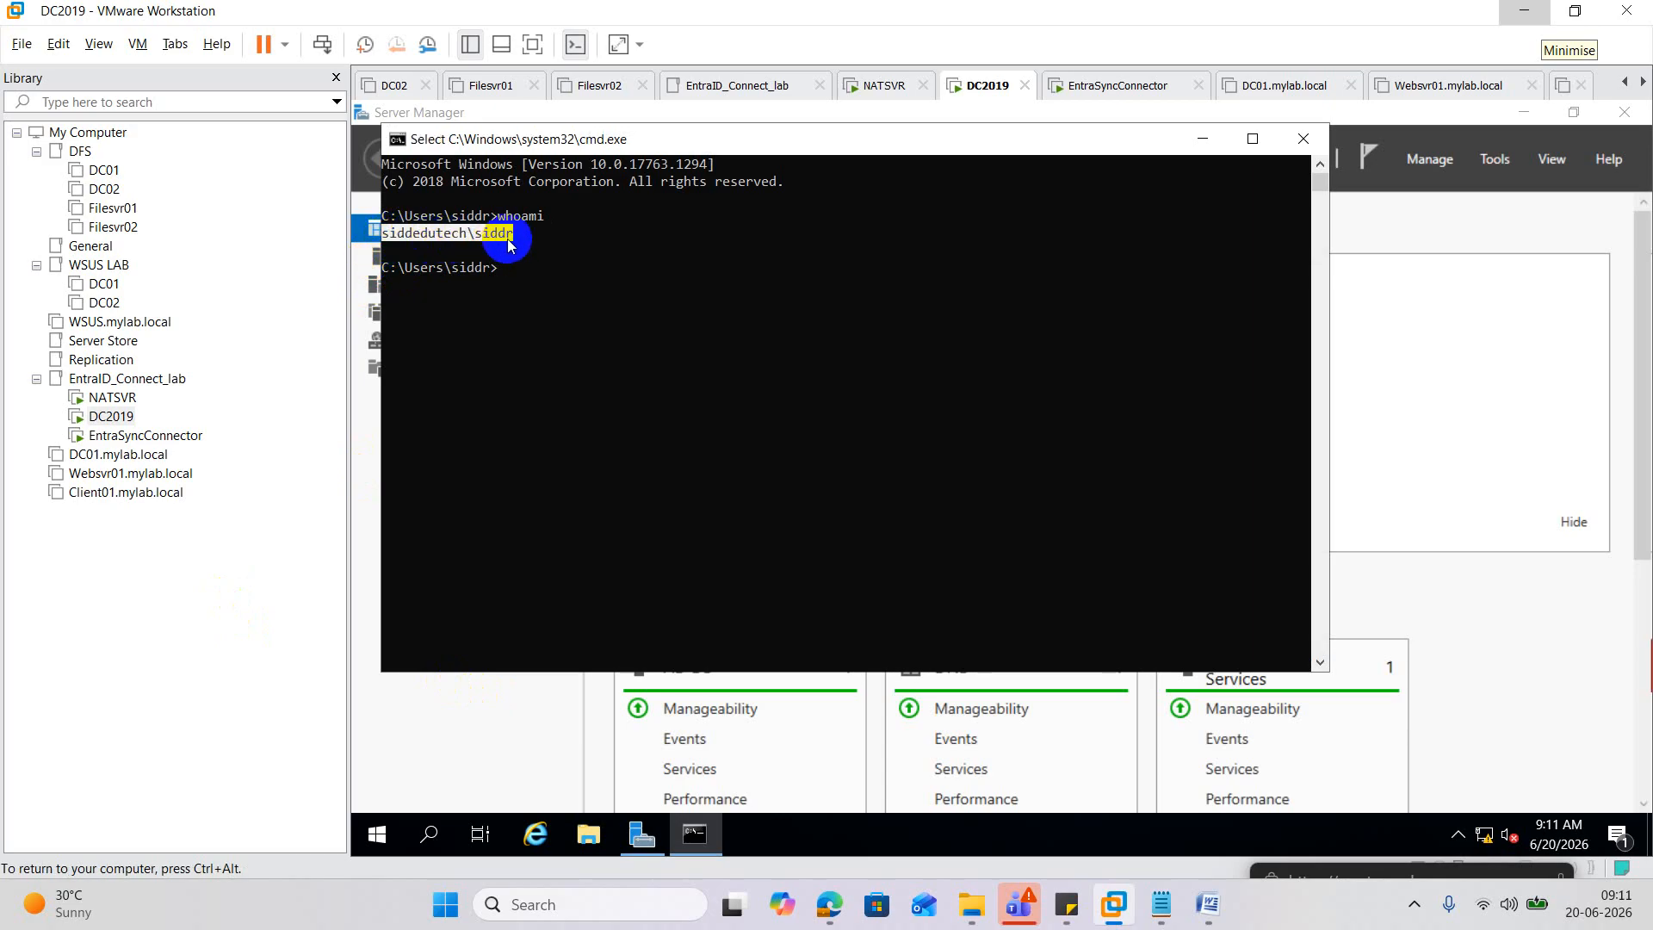
{"action": "right_click", "coordinate": [506, 248]}
{"action": "left_click", "coordinate": [145, 473]}
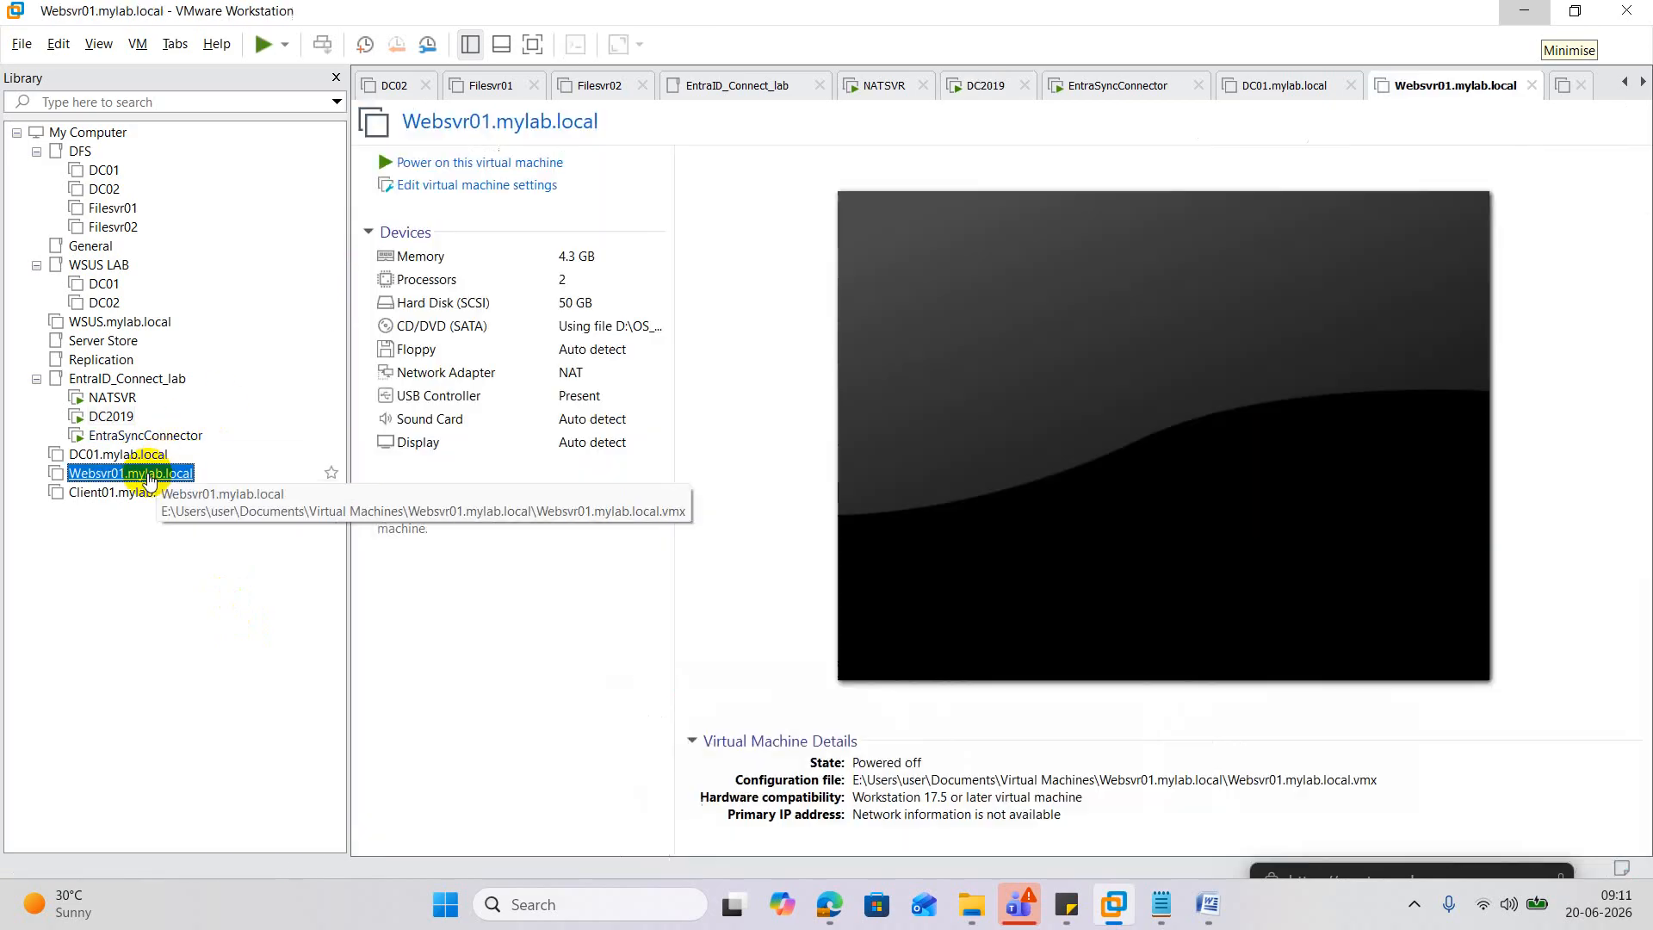
{"action": "left_click", "coordinate": [137, 437]}
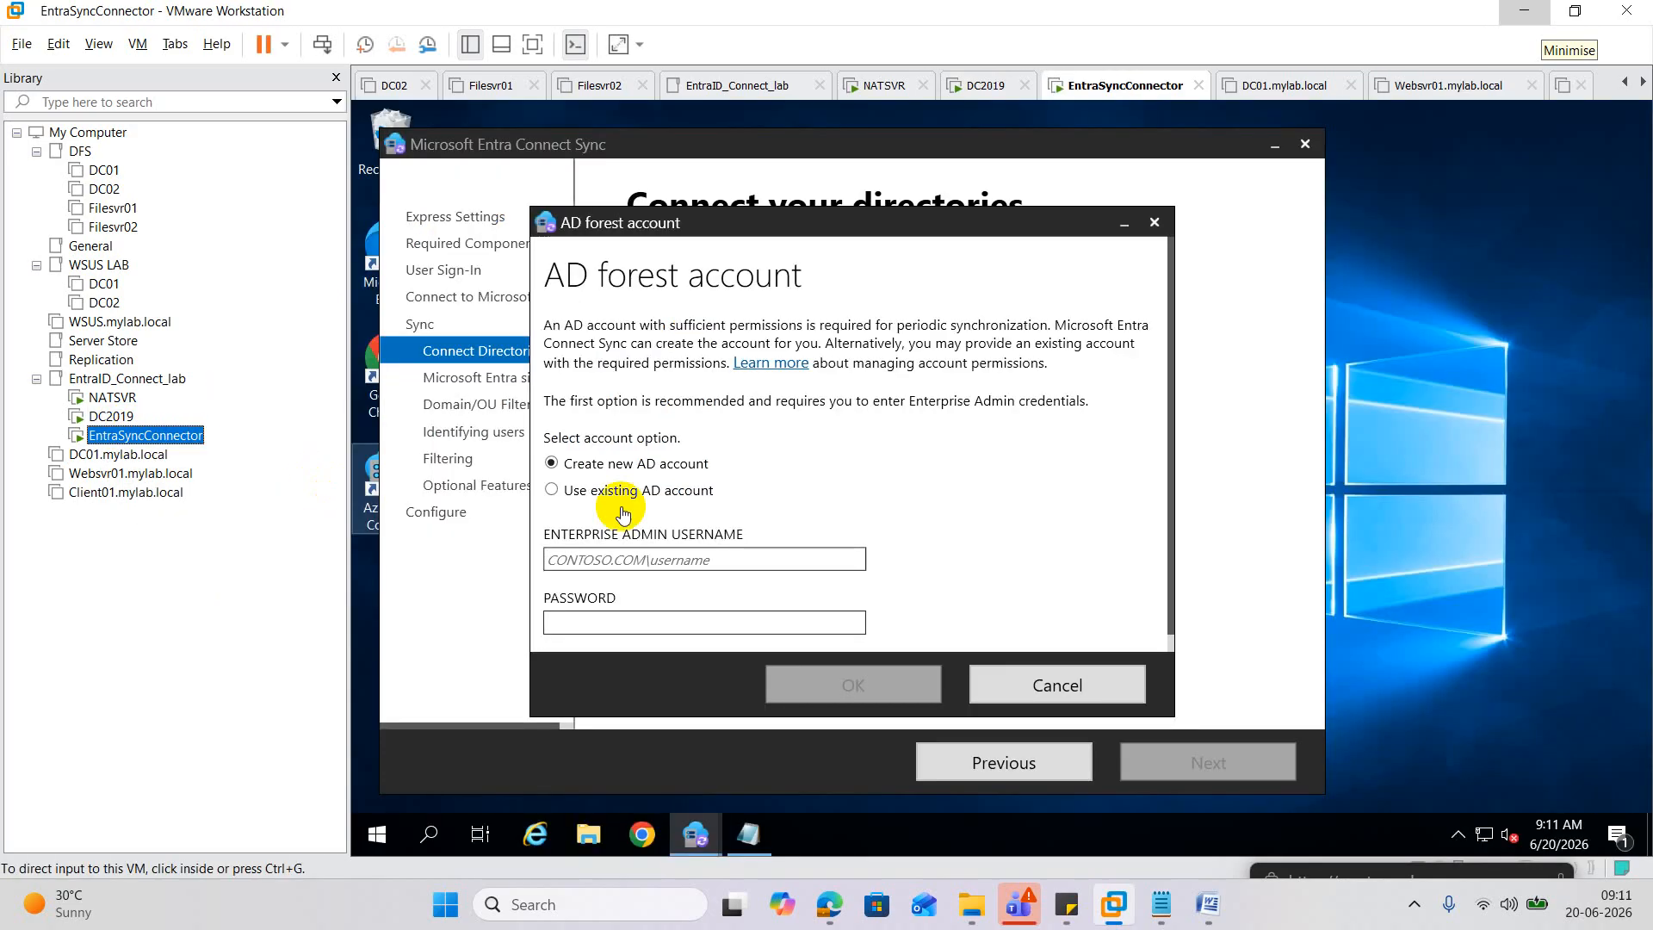
Add the siddedutech.in forest using the pasted enterprise admin account and its password.
{"action": "left_click", "coordinate": [635, 561]}
{"action": "key", "text": "ctrl+v"}
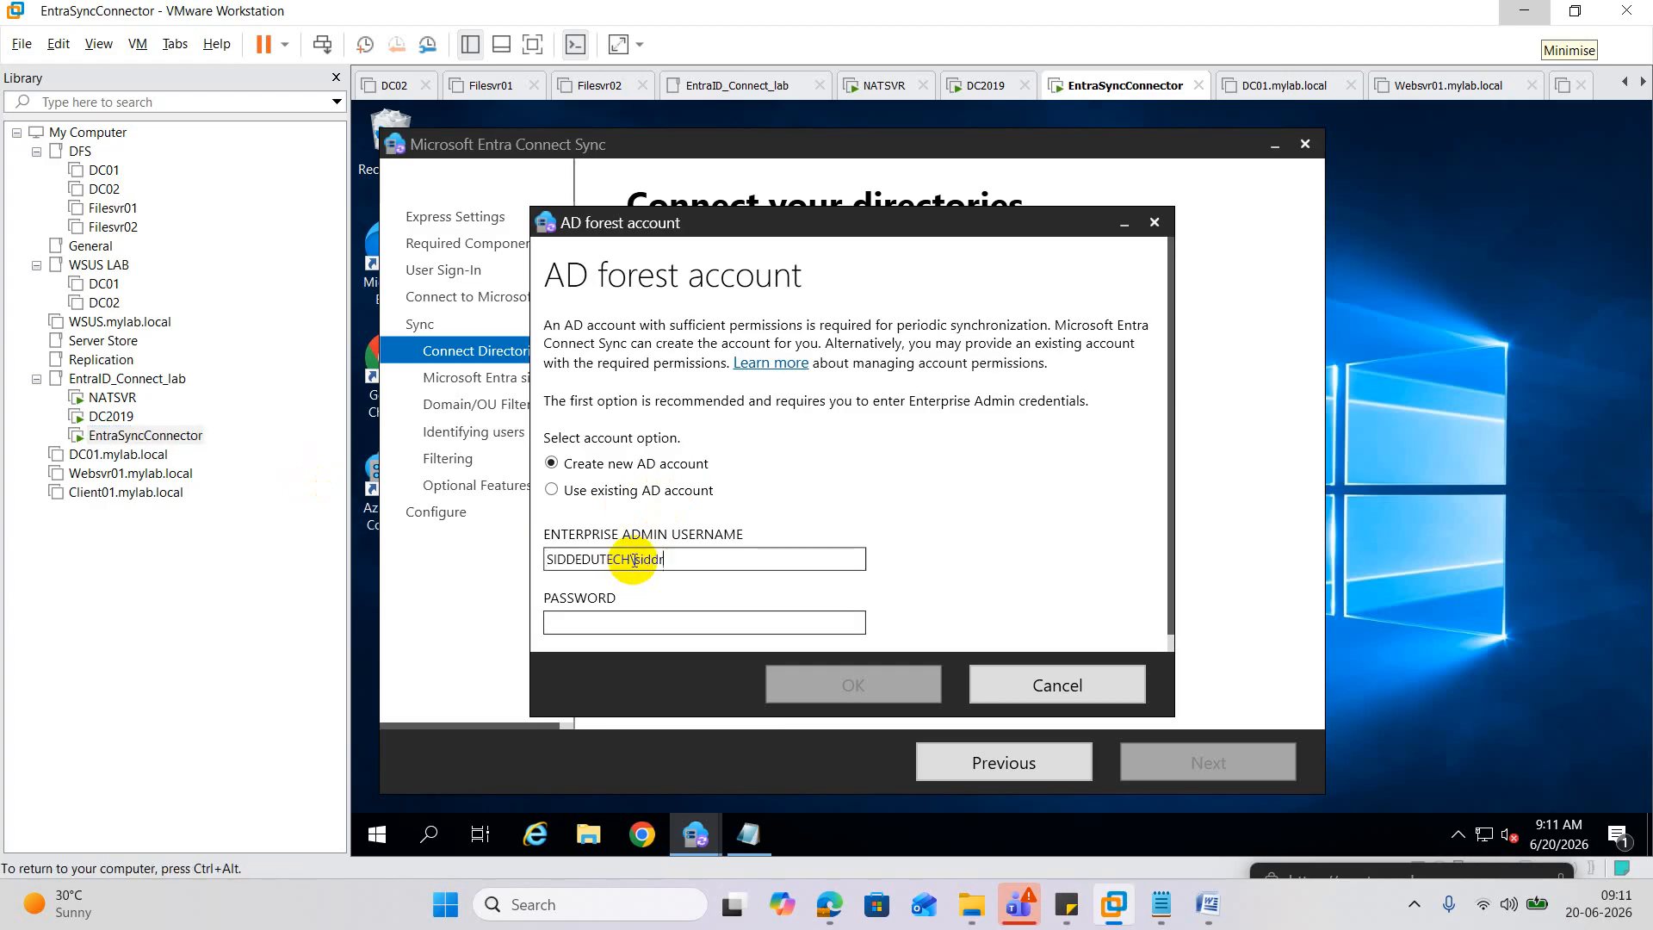
{"action": "left_click", "coordinate": [615, 617]}
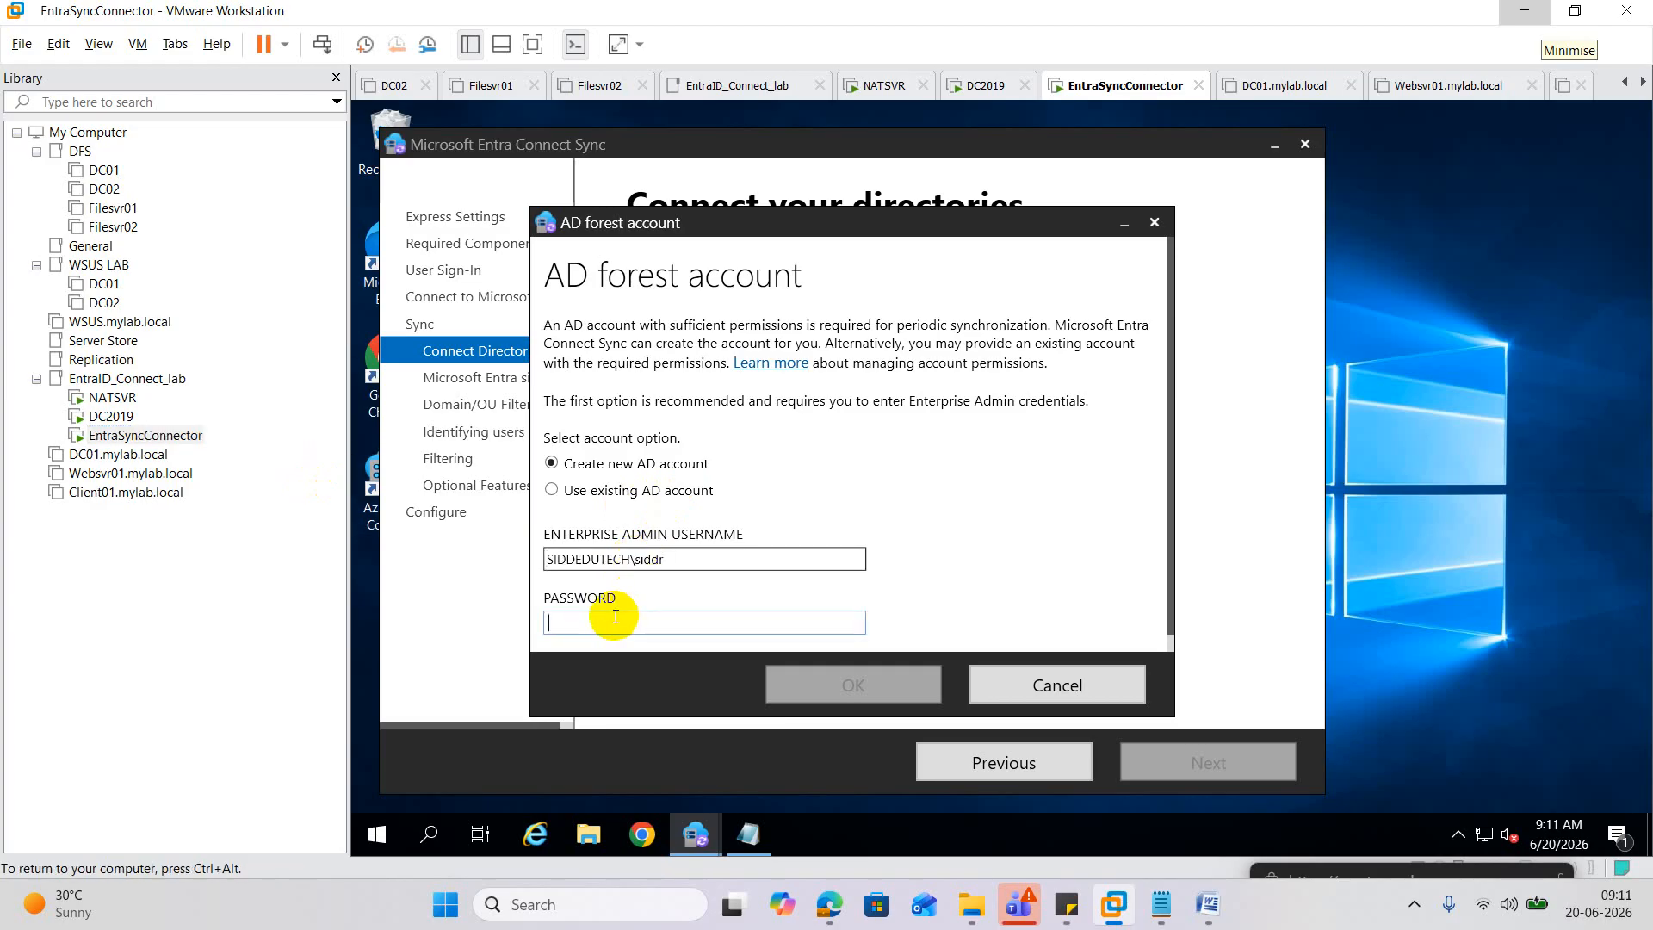
{"action": "type", "text": "******"}
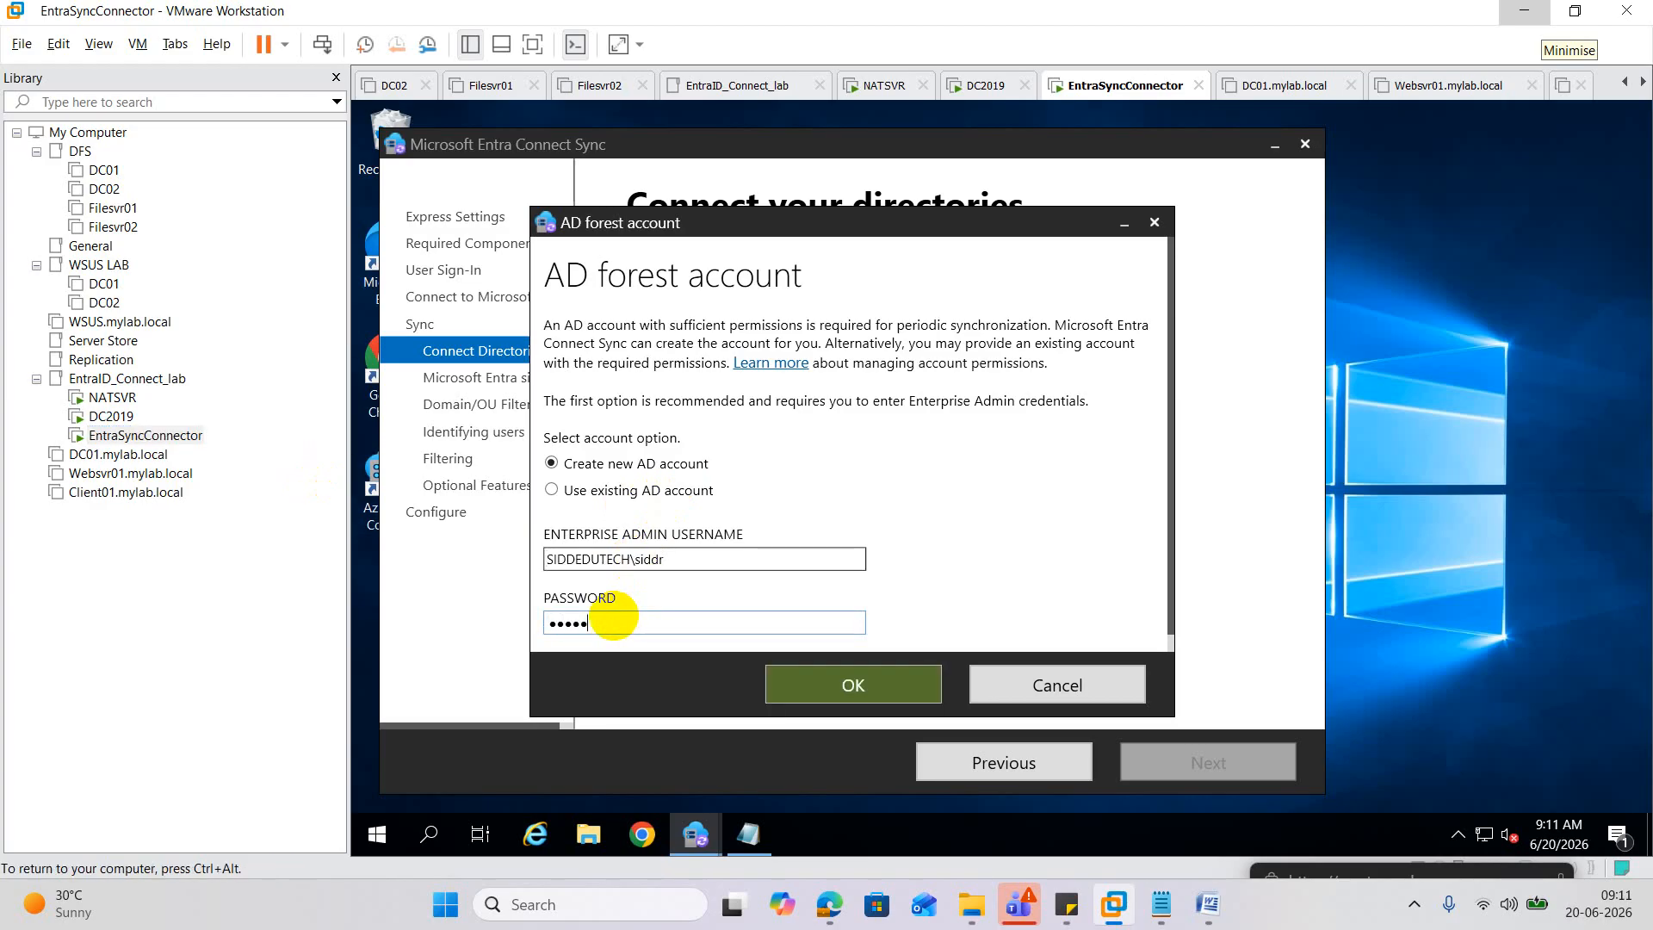
{"action": "type", "text": "******"}
{"action": "left_click", "coordinate": [845, 687]}
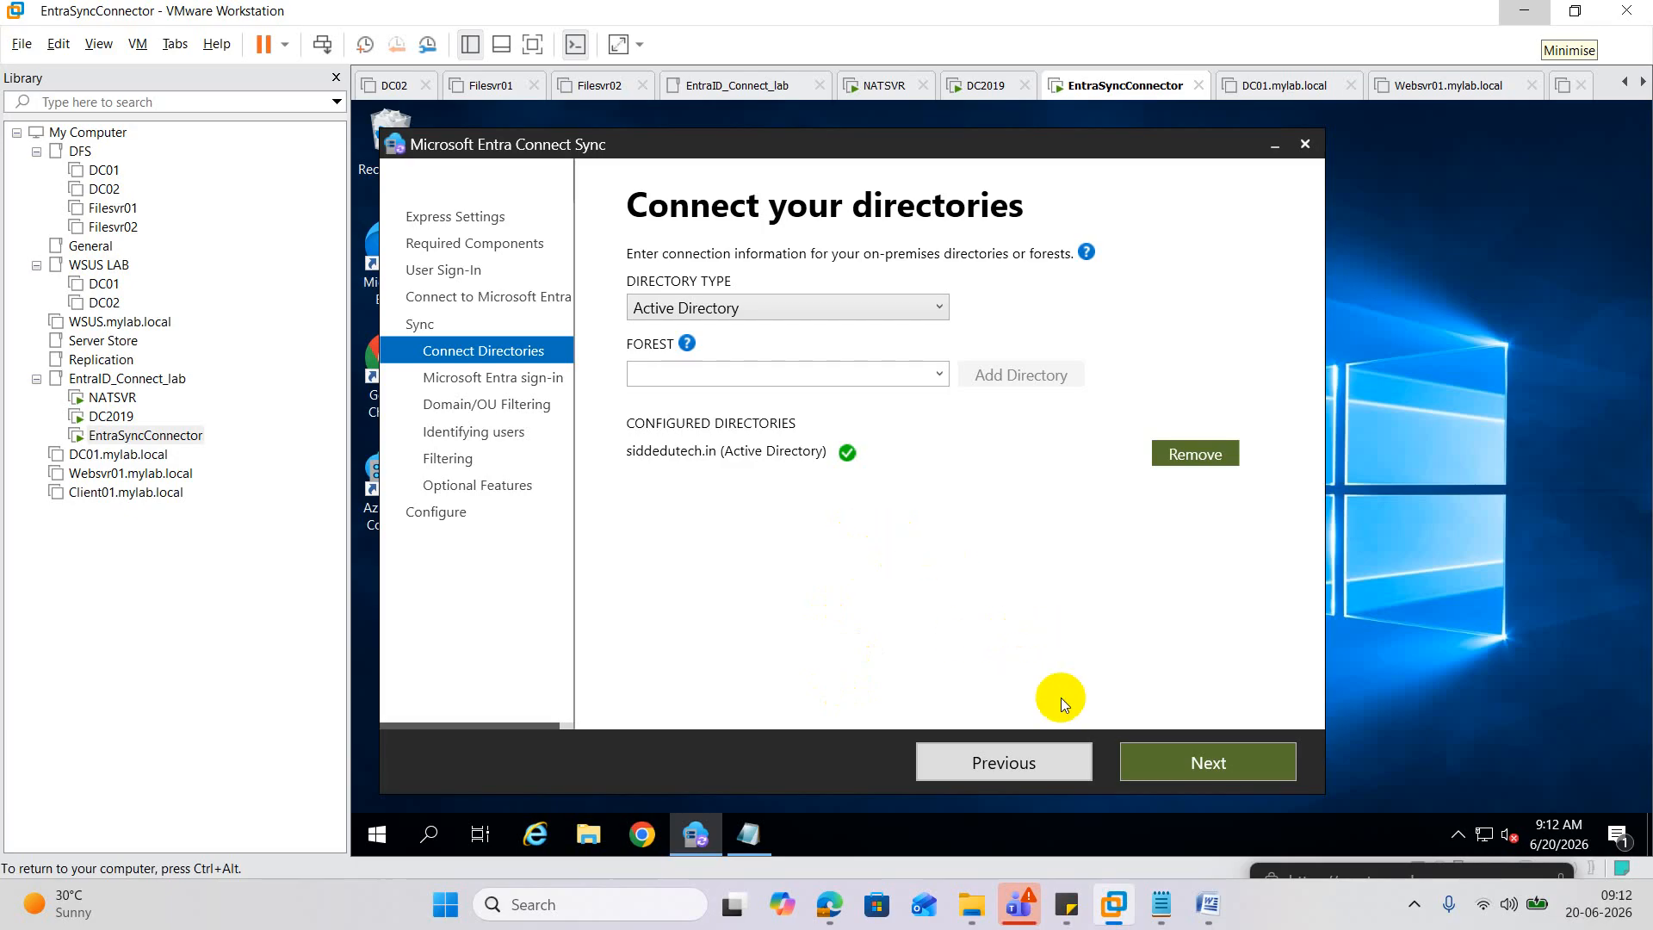
{"action": "left_click", "coordinate": [1174, 770]}
Advance to sign-in configuration, where the siddedutech.in UPN suffix shows Not Added.
{"action": "left_click", "coordinate": [1173, 769]}
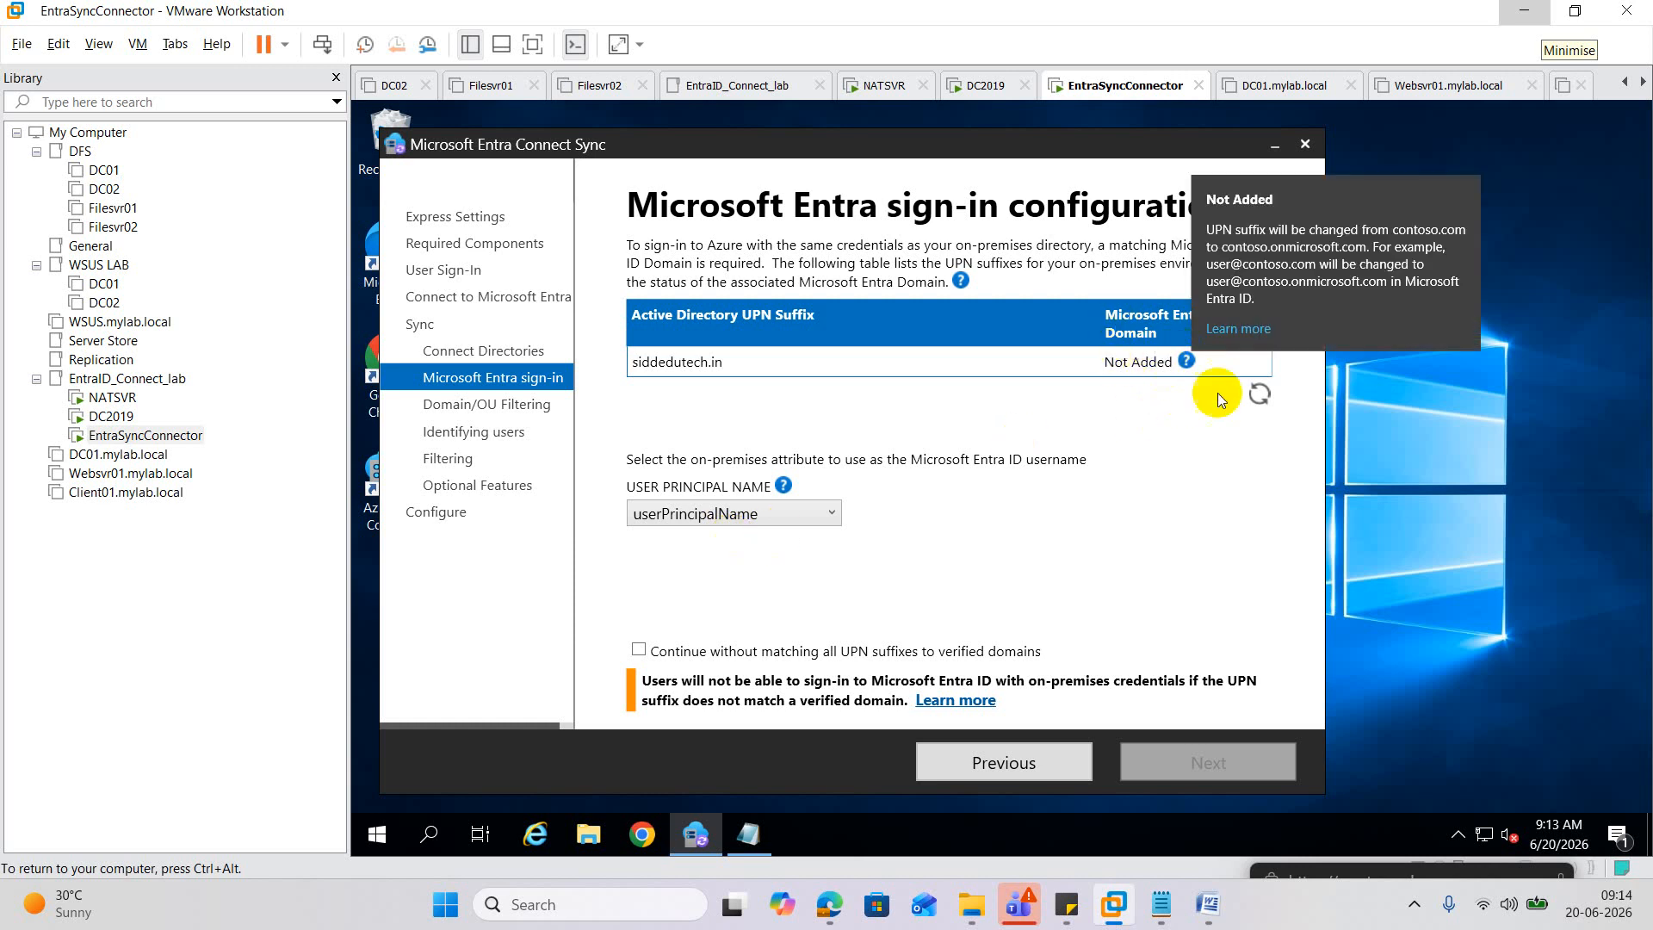
{"action": "left_click", "coordinate": [1259, 397]}
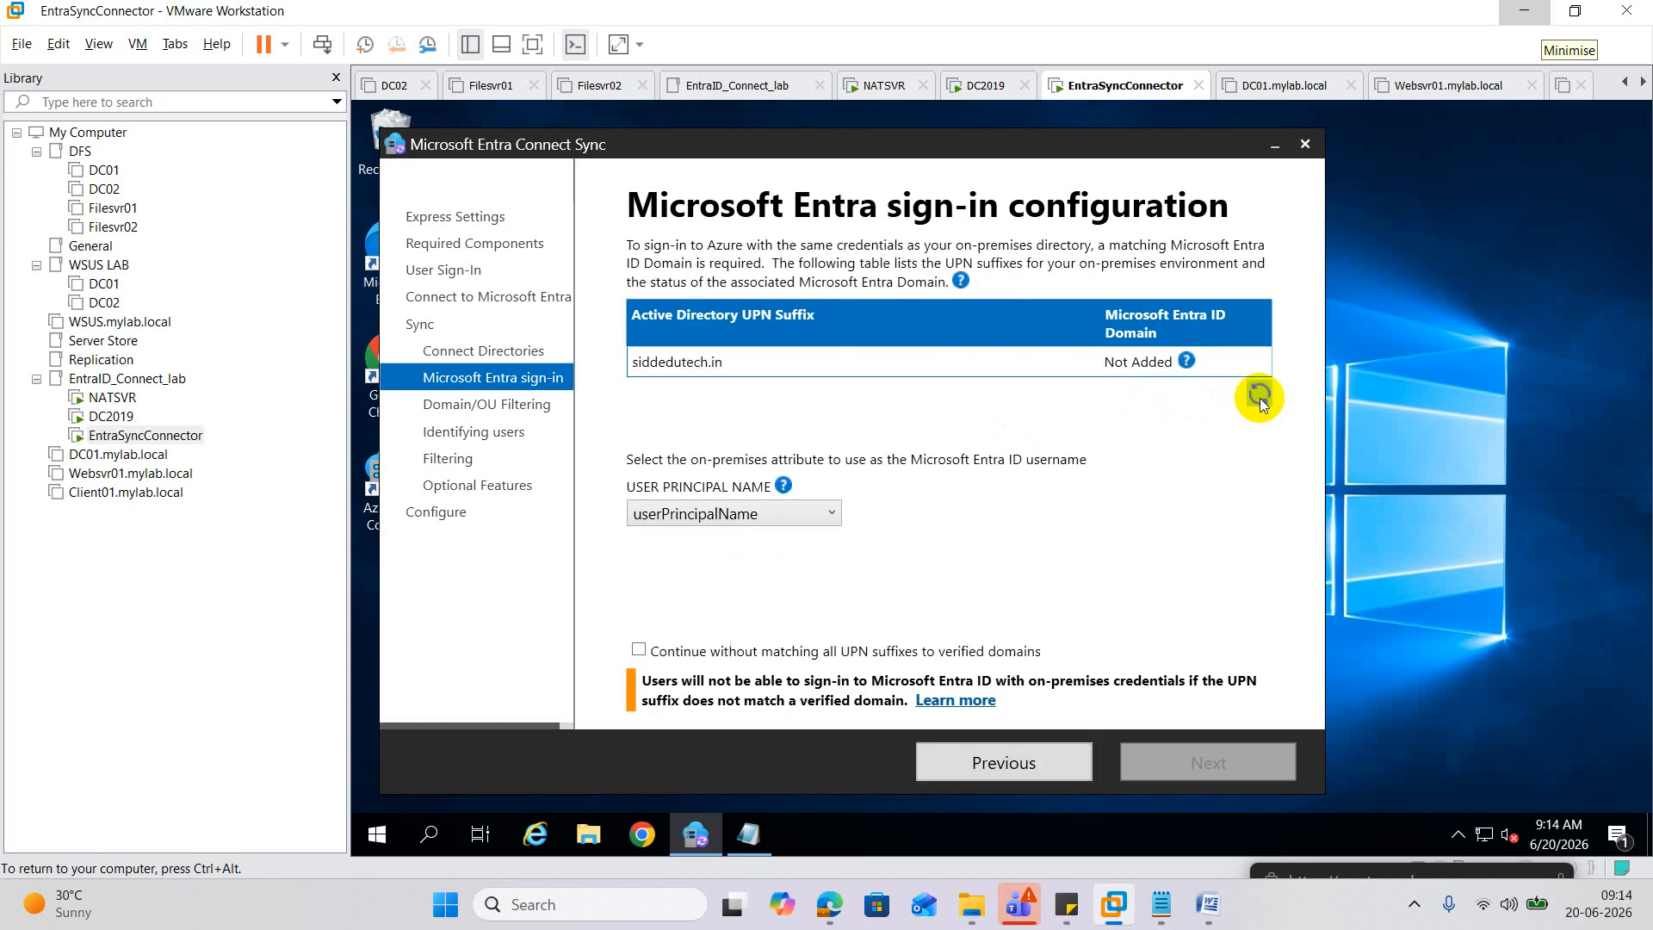
{"action": "left_click", "coordinate": [1259, 397]}
{"action": "mouse_move", "coordinate": [1203, 369]}
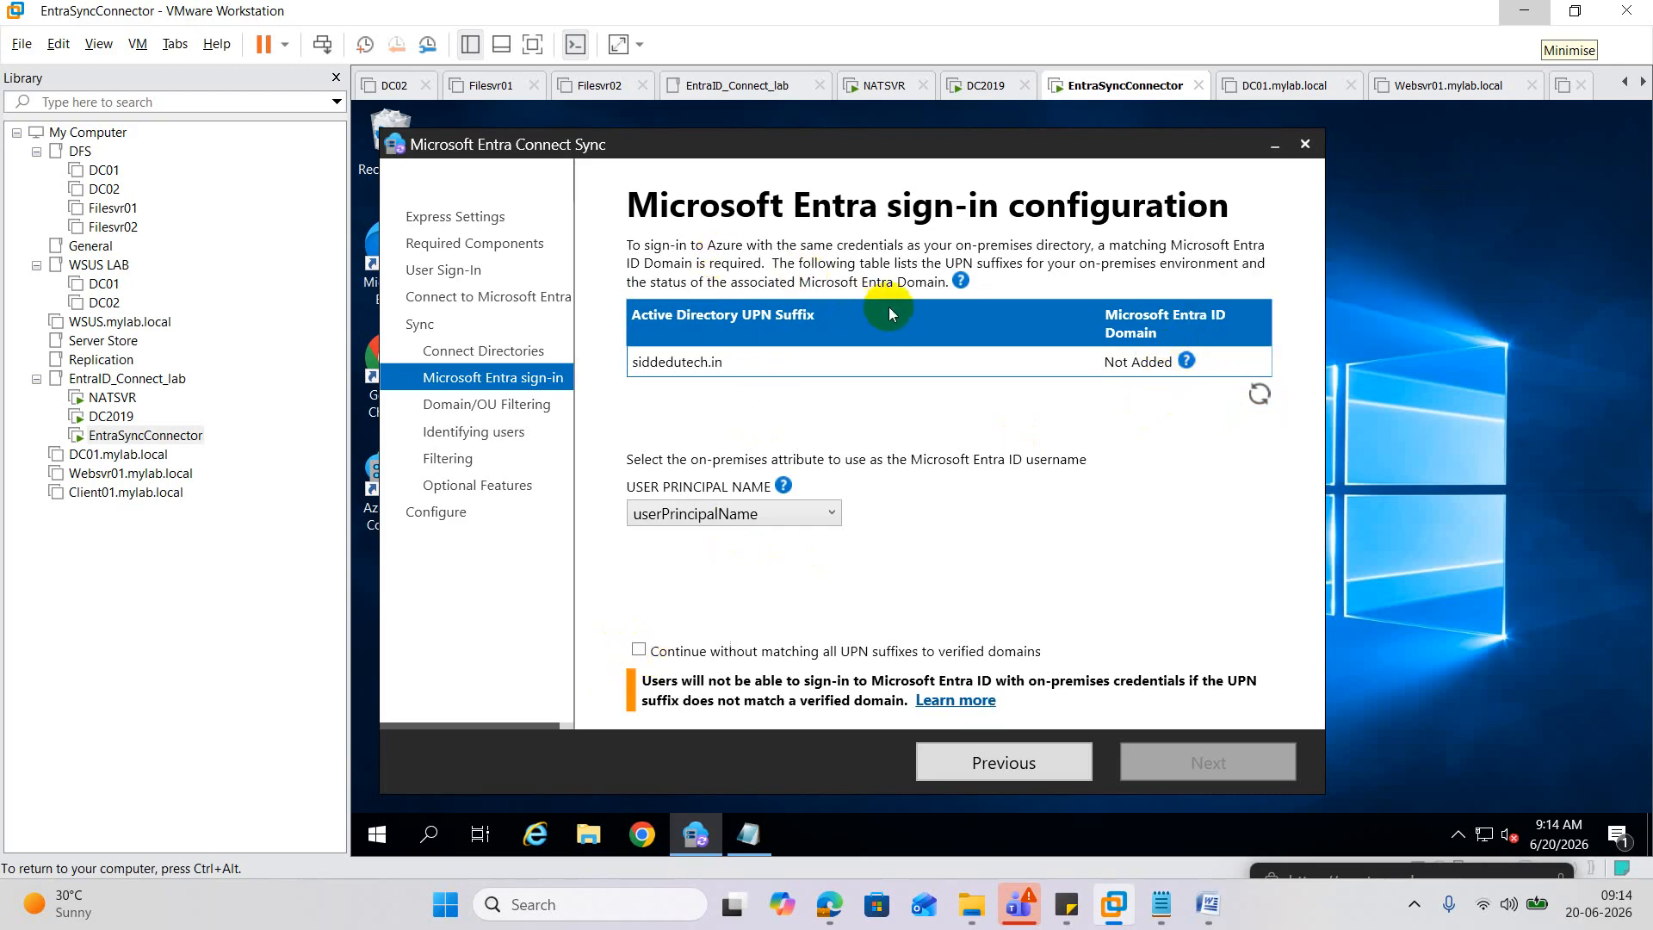
{"action": "left_click", "coordinate": [1256, 400]}
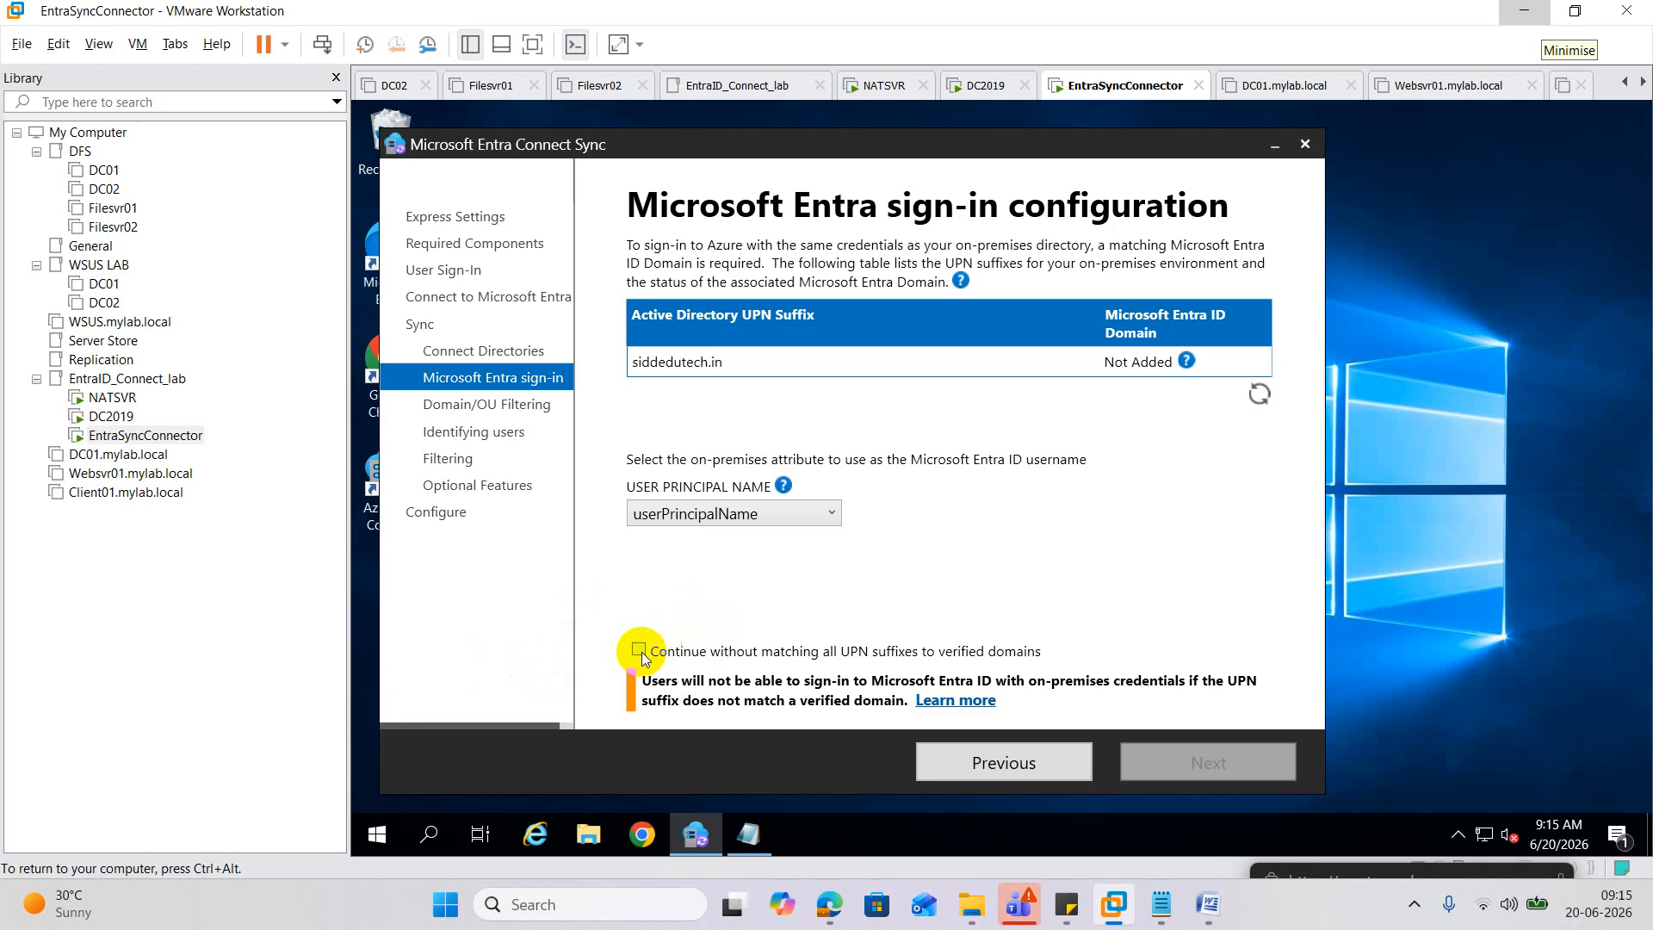
Continue without matching UPN suffixes and choose to sync selected domains and OUs.
{"action": "left_click", "coordinate": [640, 651]}
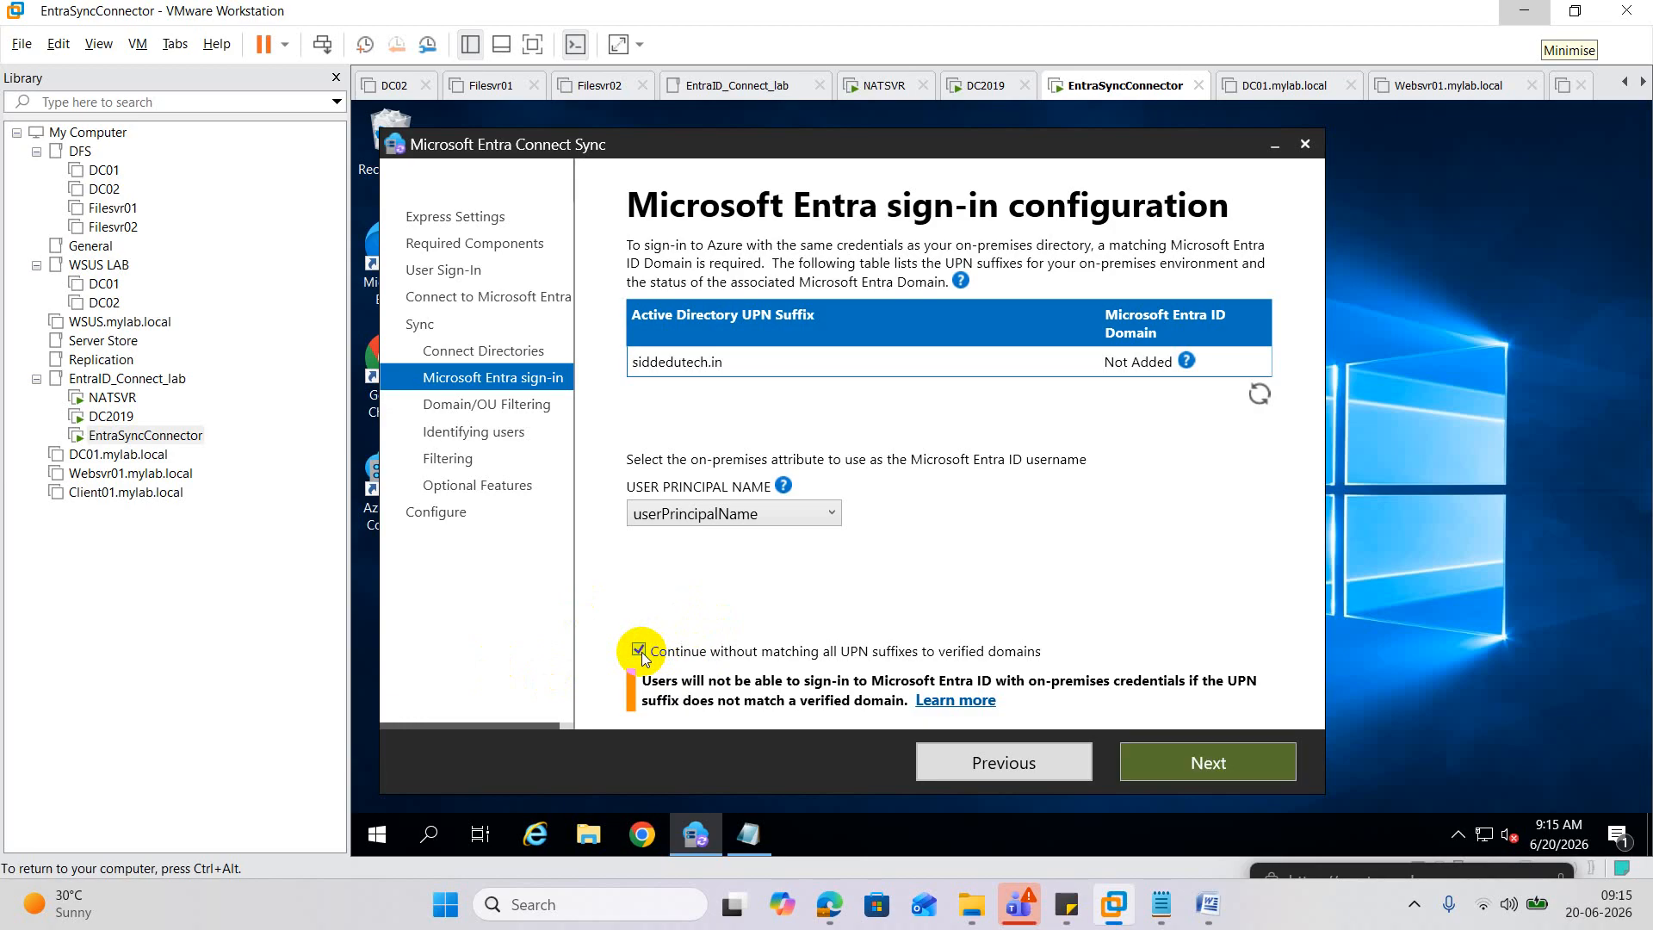
{"action": "left_click", "coordinate": [1213, 774]}
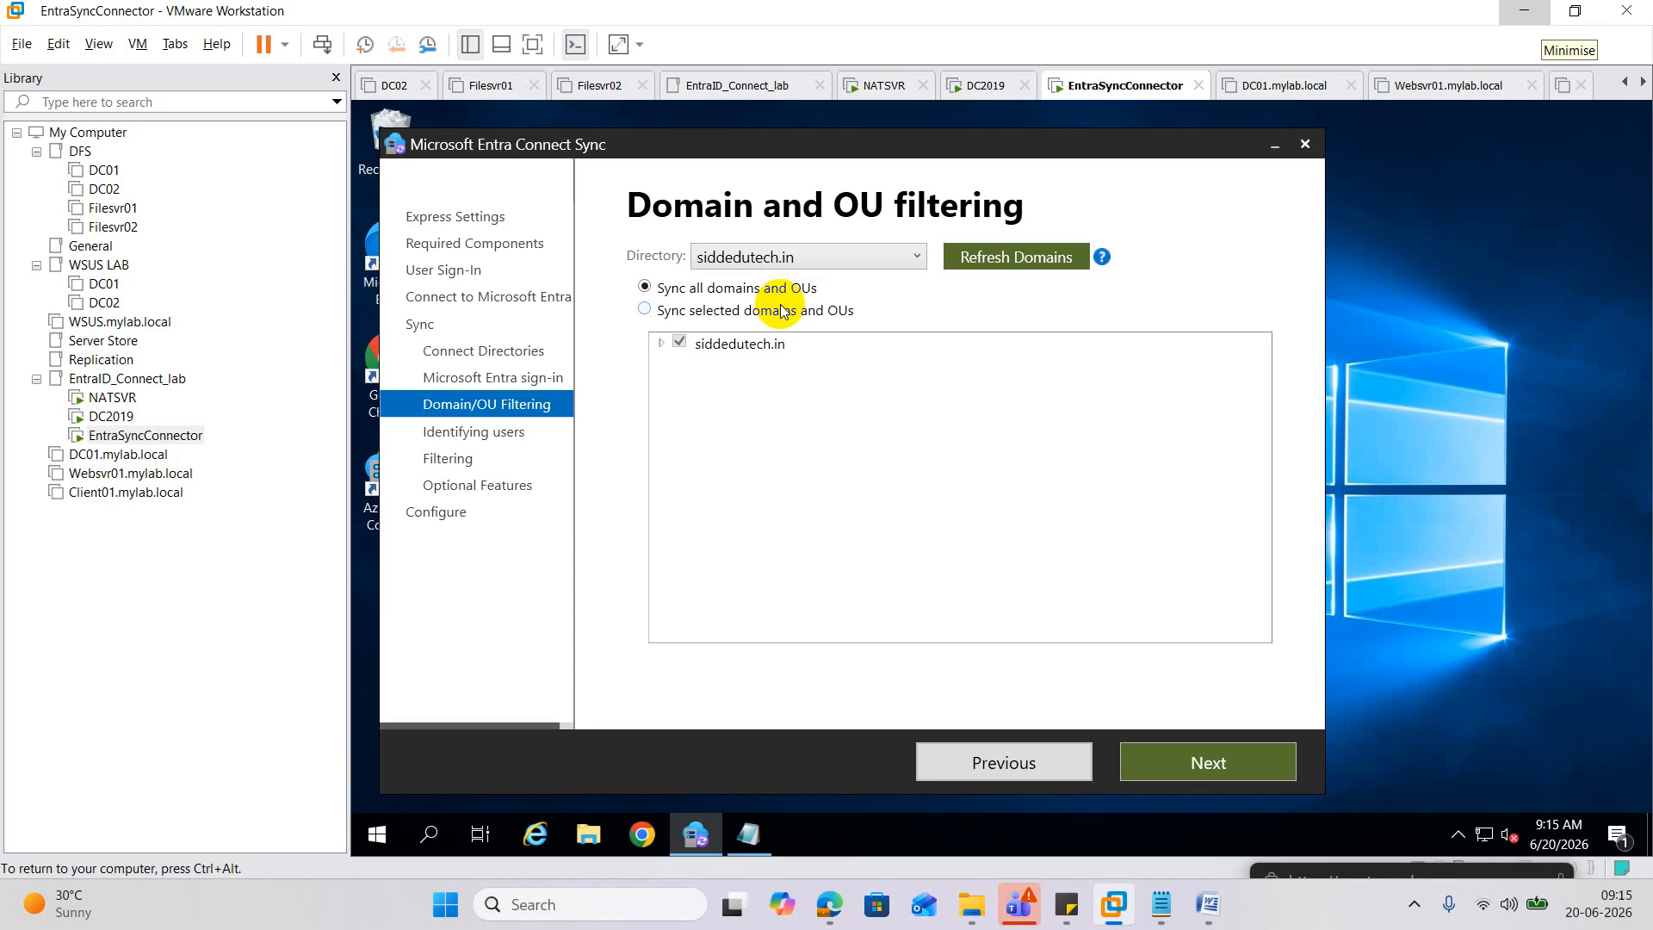
{"action": "left_click", "coordinate": [645, 310]}
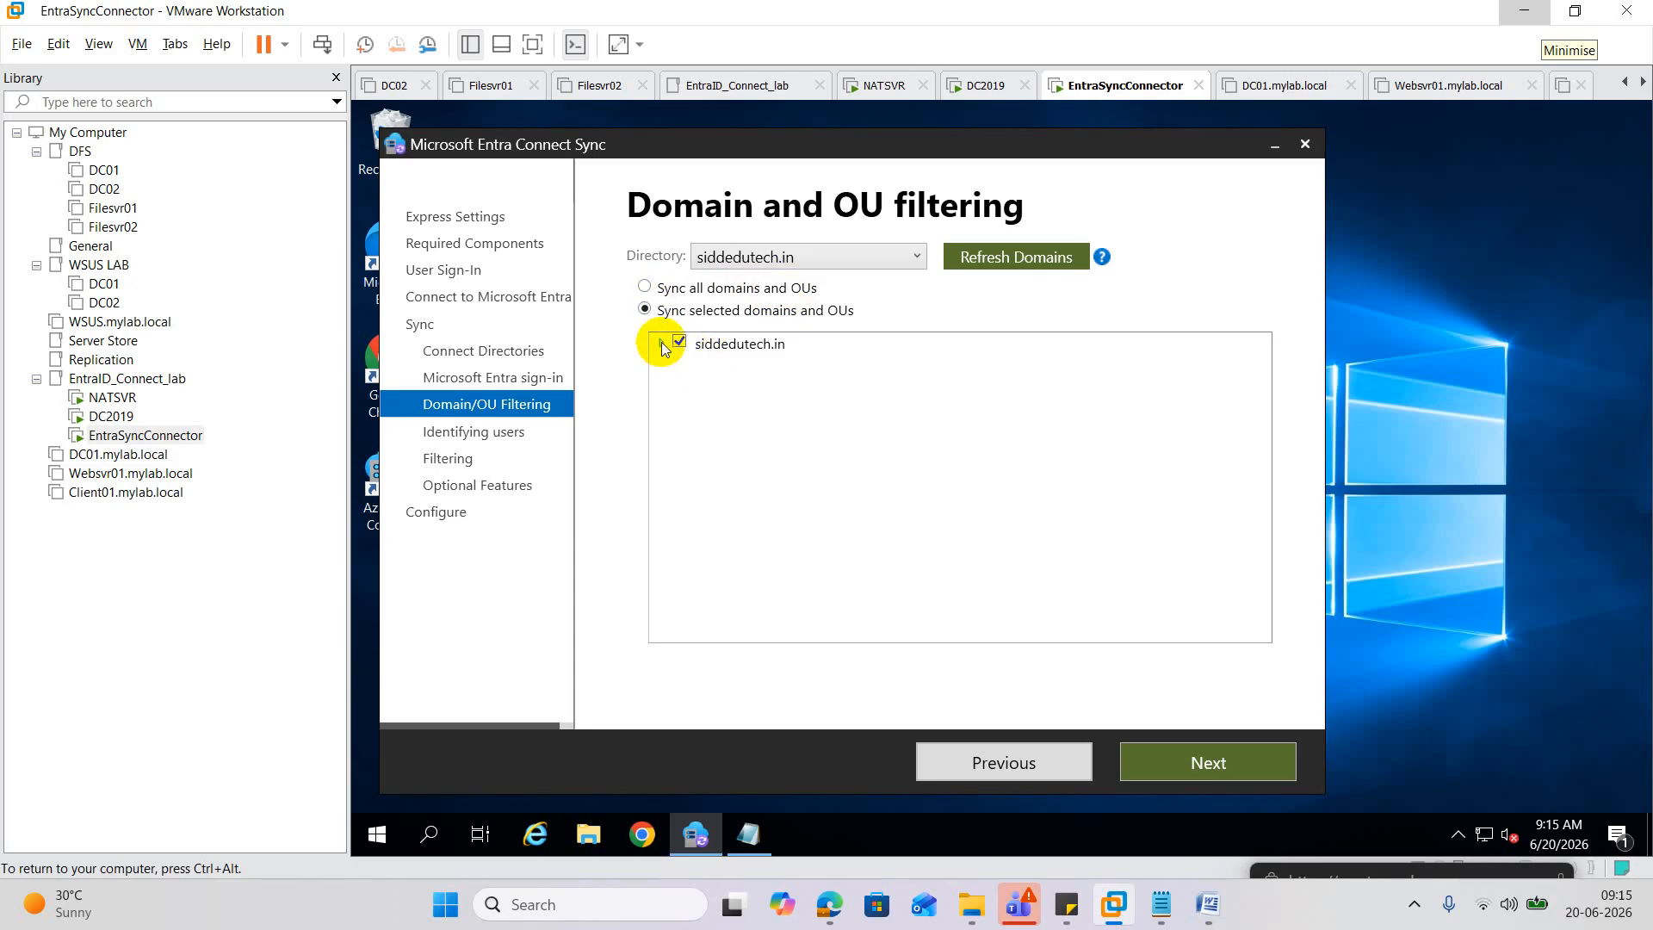
Restrict the sync scope of siddedutech.in to only the ORG_User OU.
{"action": "left_click", "coordinate": [662, 344]}
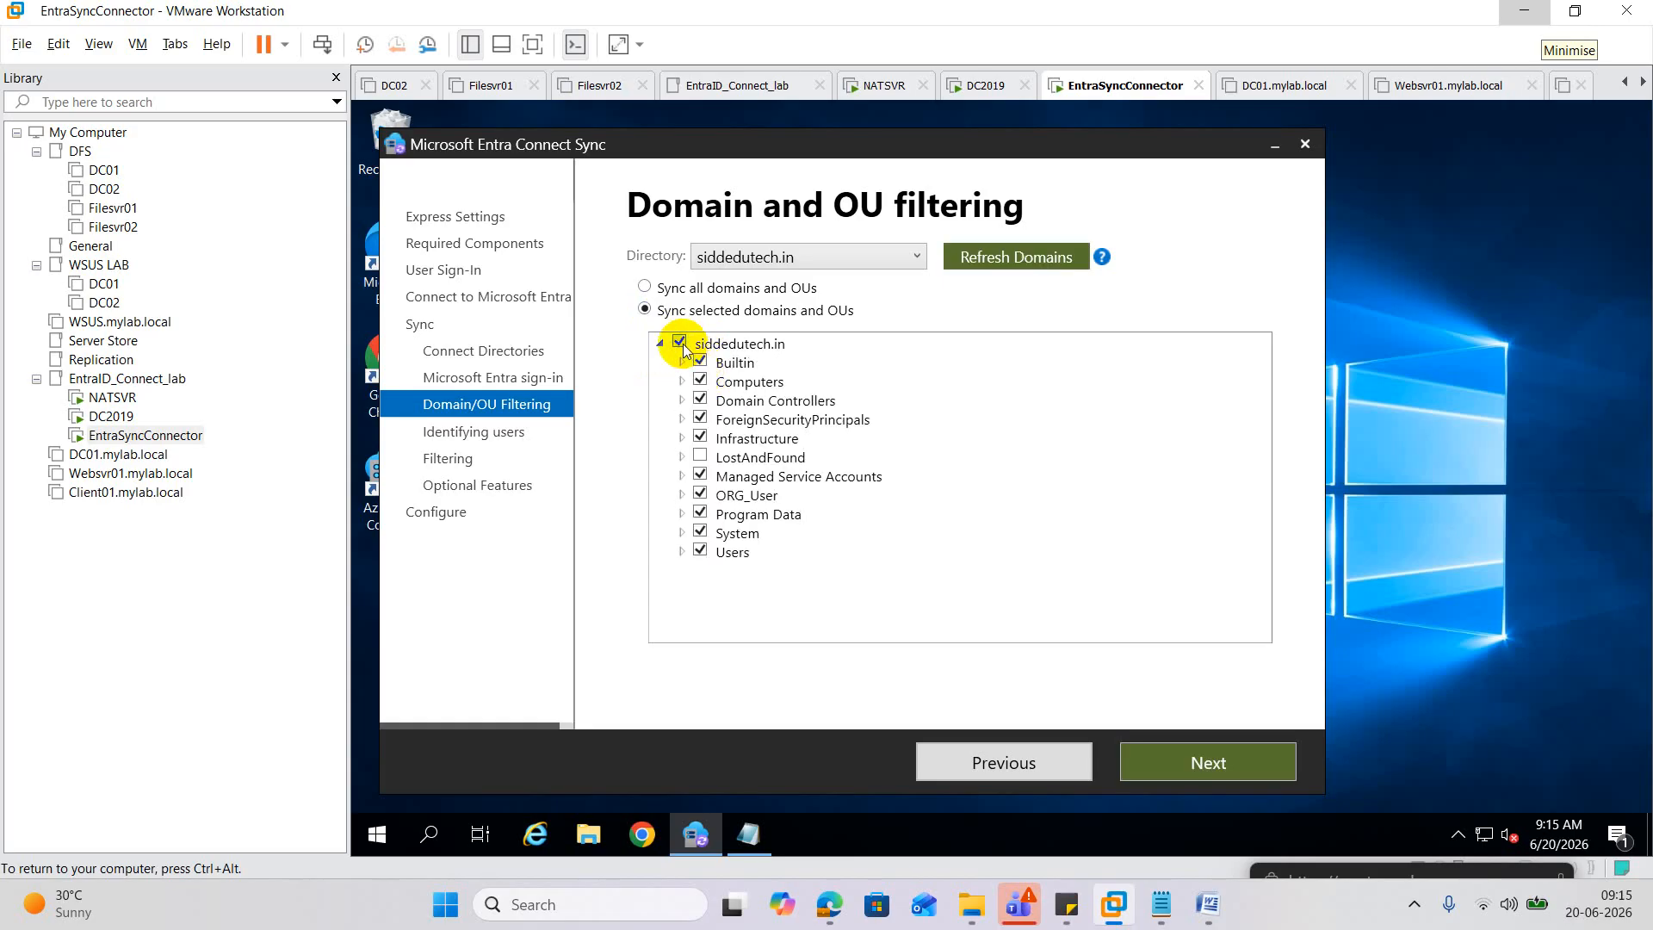
{"action": "left_click", "coordinate": [681, 344]}
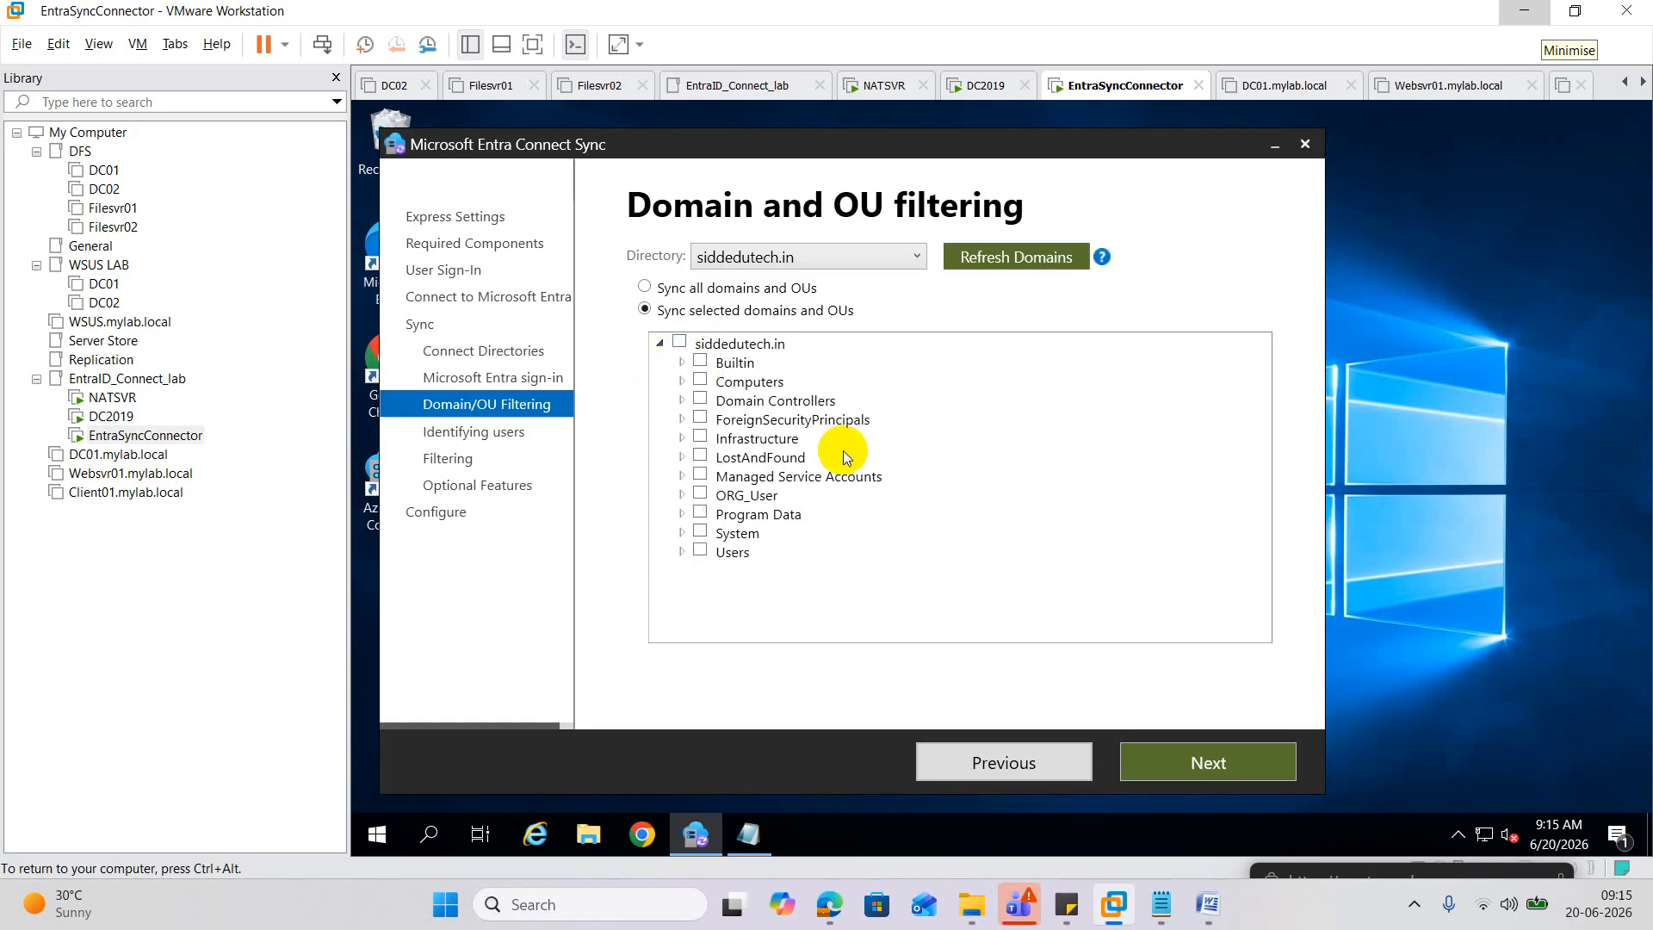
{"action": "left_click", "coordinate": [700, 494]}
{"action": "left_click", "coordinate": [1186, 767]}
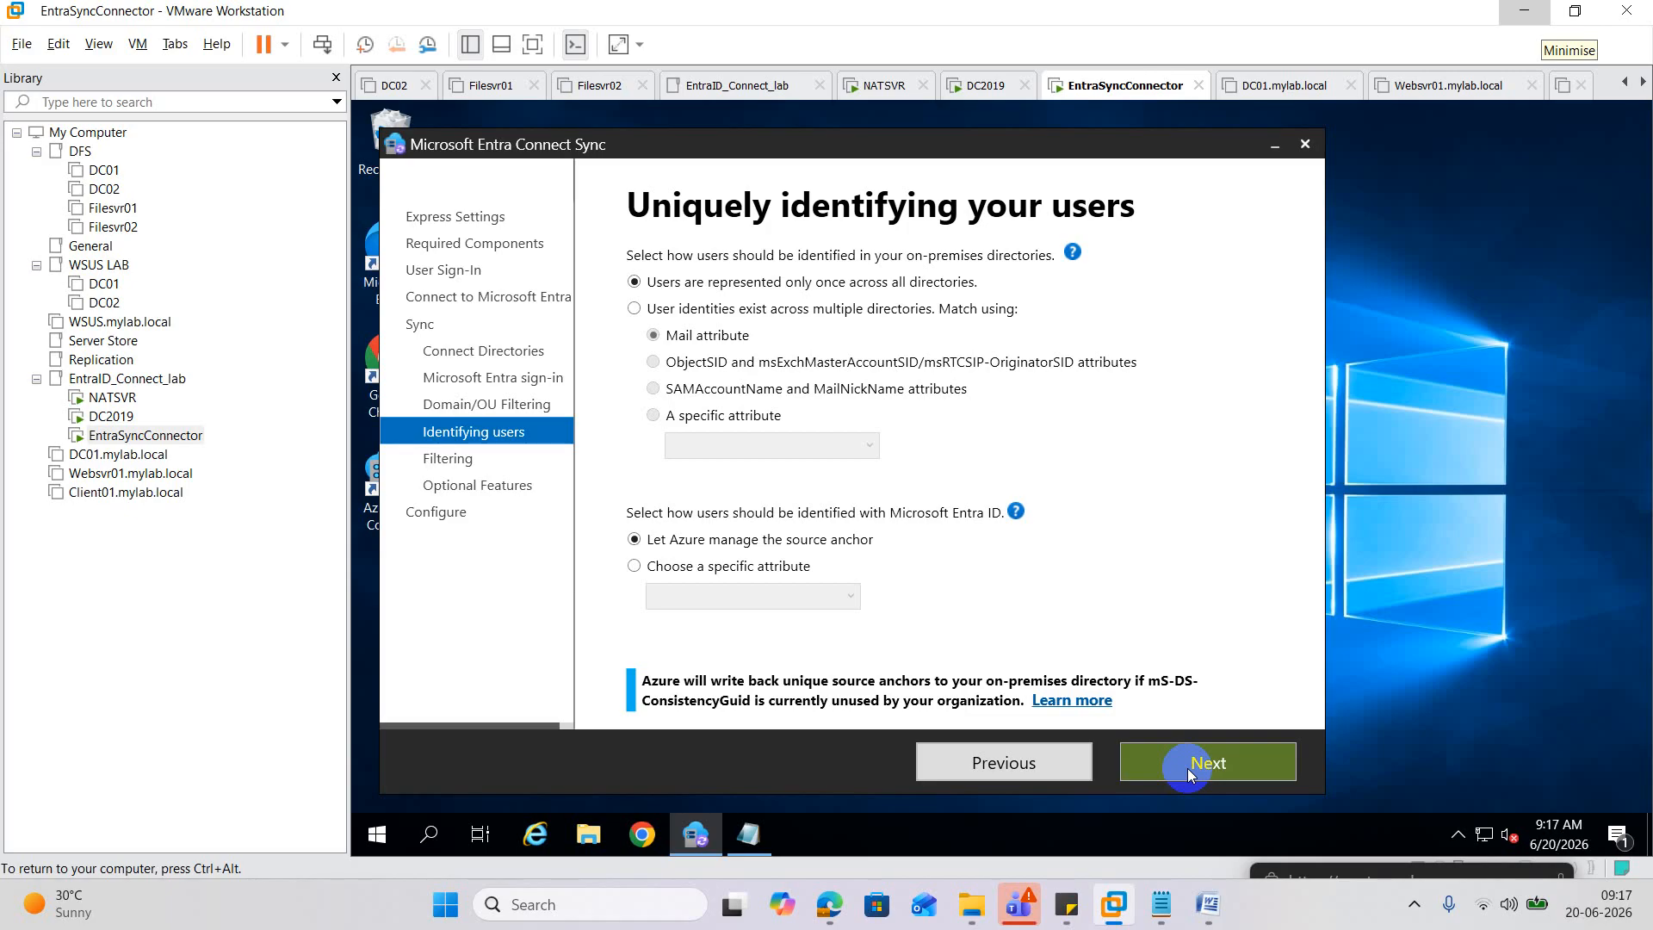
Match users existing across multiple directories by the employeeID attribute.
{"action": "left_click", "coordinate": [645, 315]}
{"action": "left_click", "coordinate": [656, 416]}
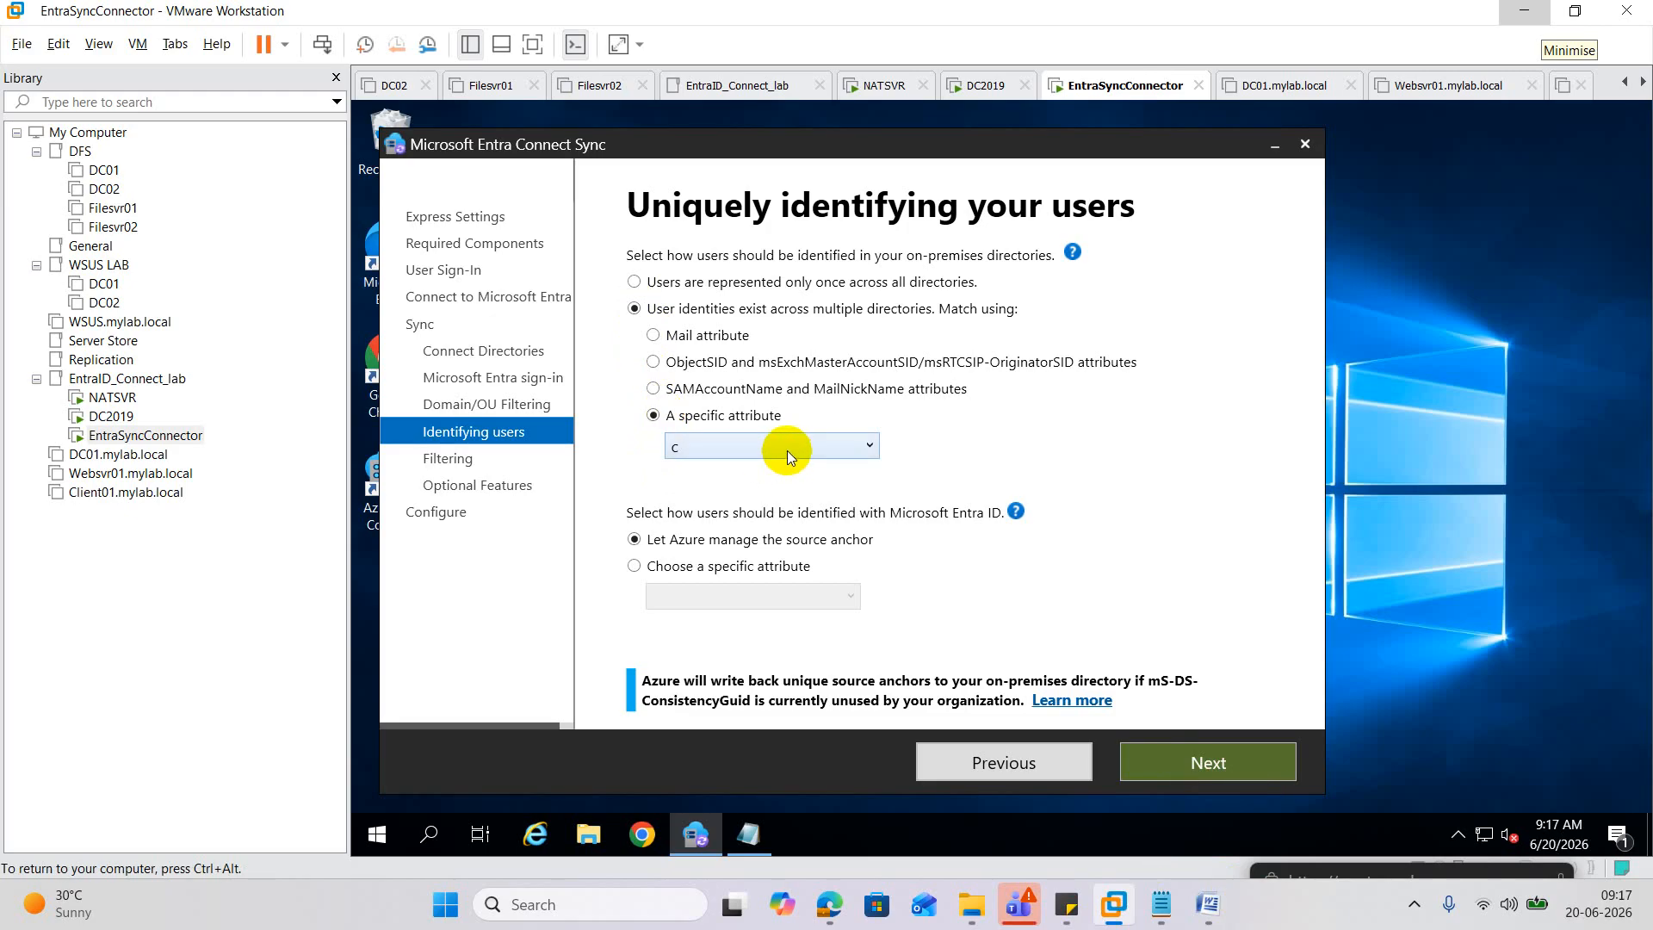
{"action": "left_click", "coordinate": [786, 451]}
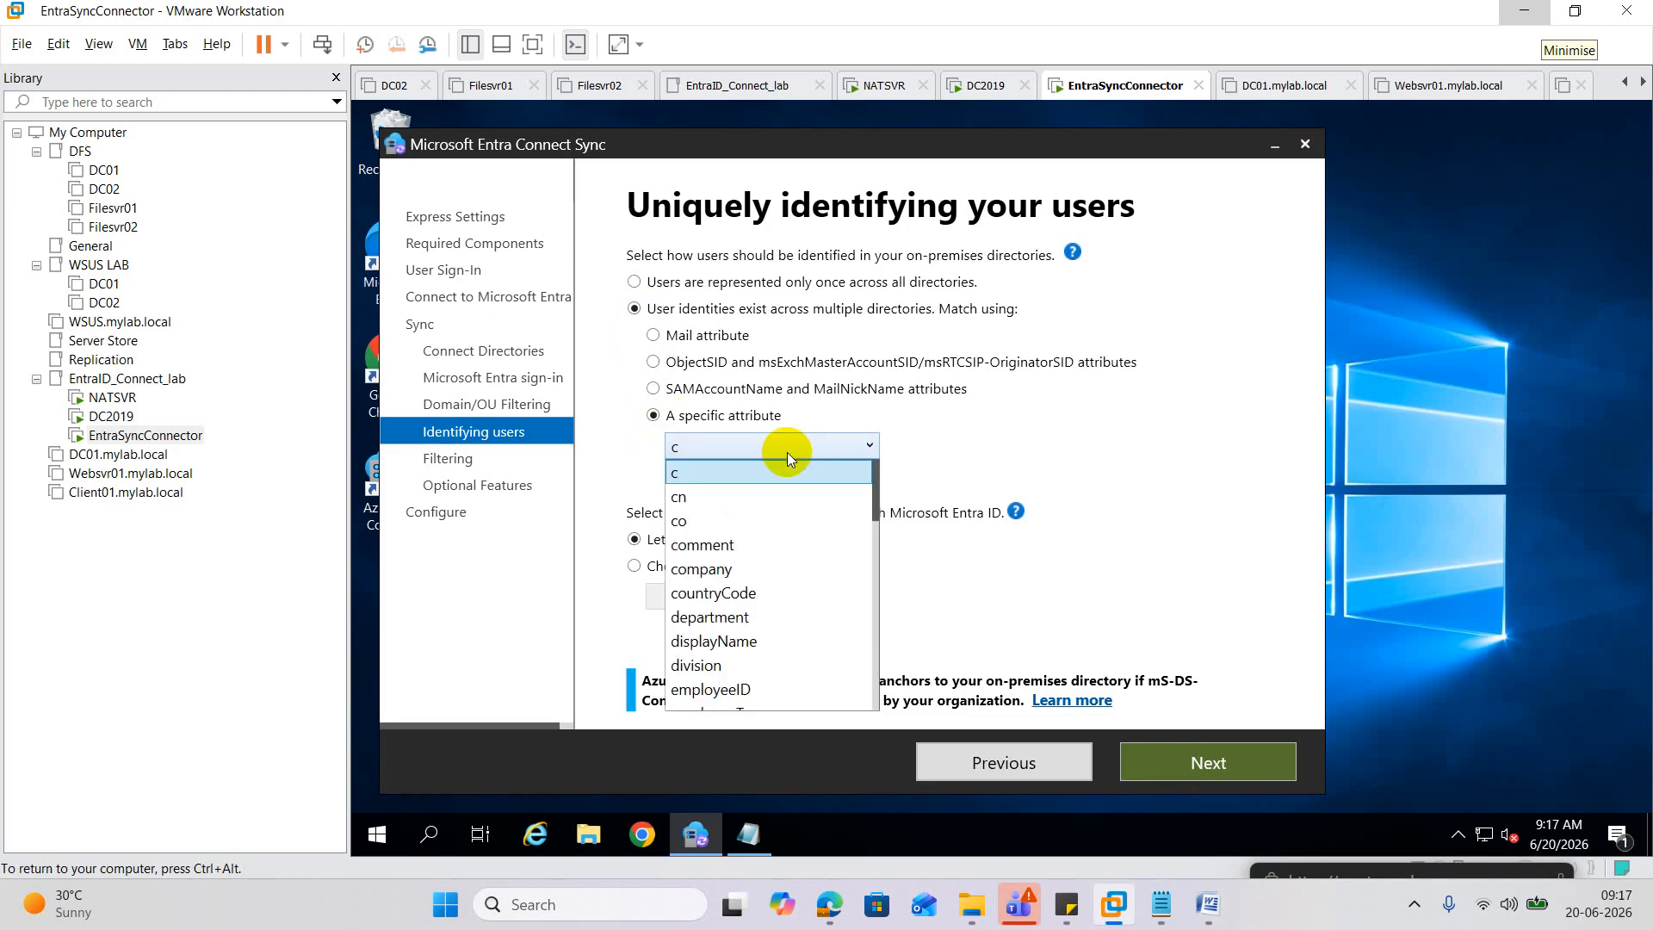
{"action": "scroll", "coordinate": [723, 603], "scroll_direction": "down", "scroll_amount": 2}
{"action": "left_click", "coordinate": [751, 540]}
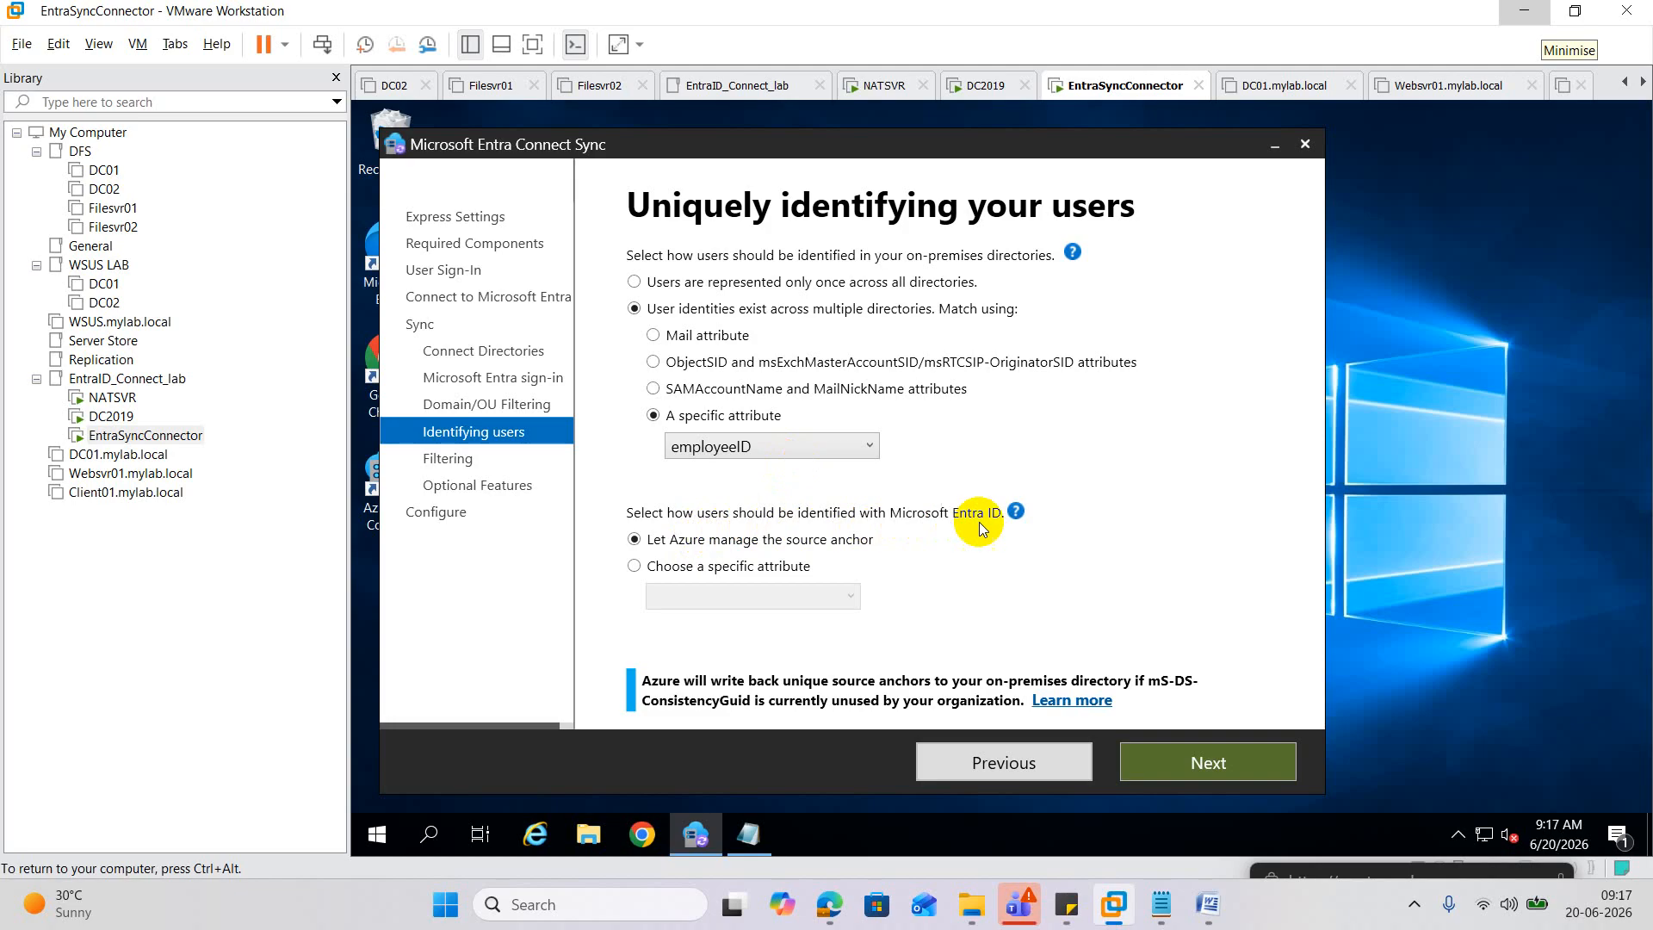
Make employeeID the source anchor attribute and move on to user filtering.
{"action": "left_click", "coordinate": [707, 572]}
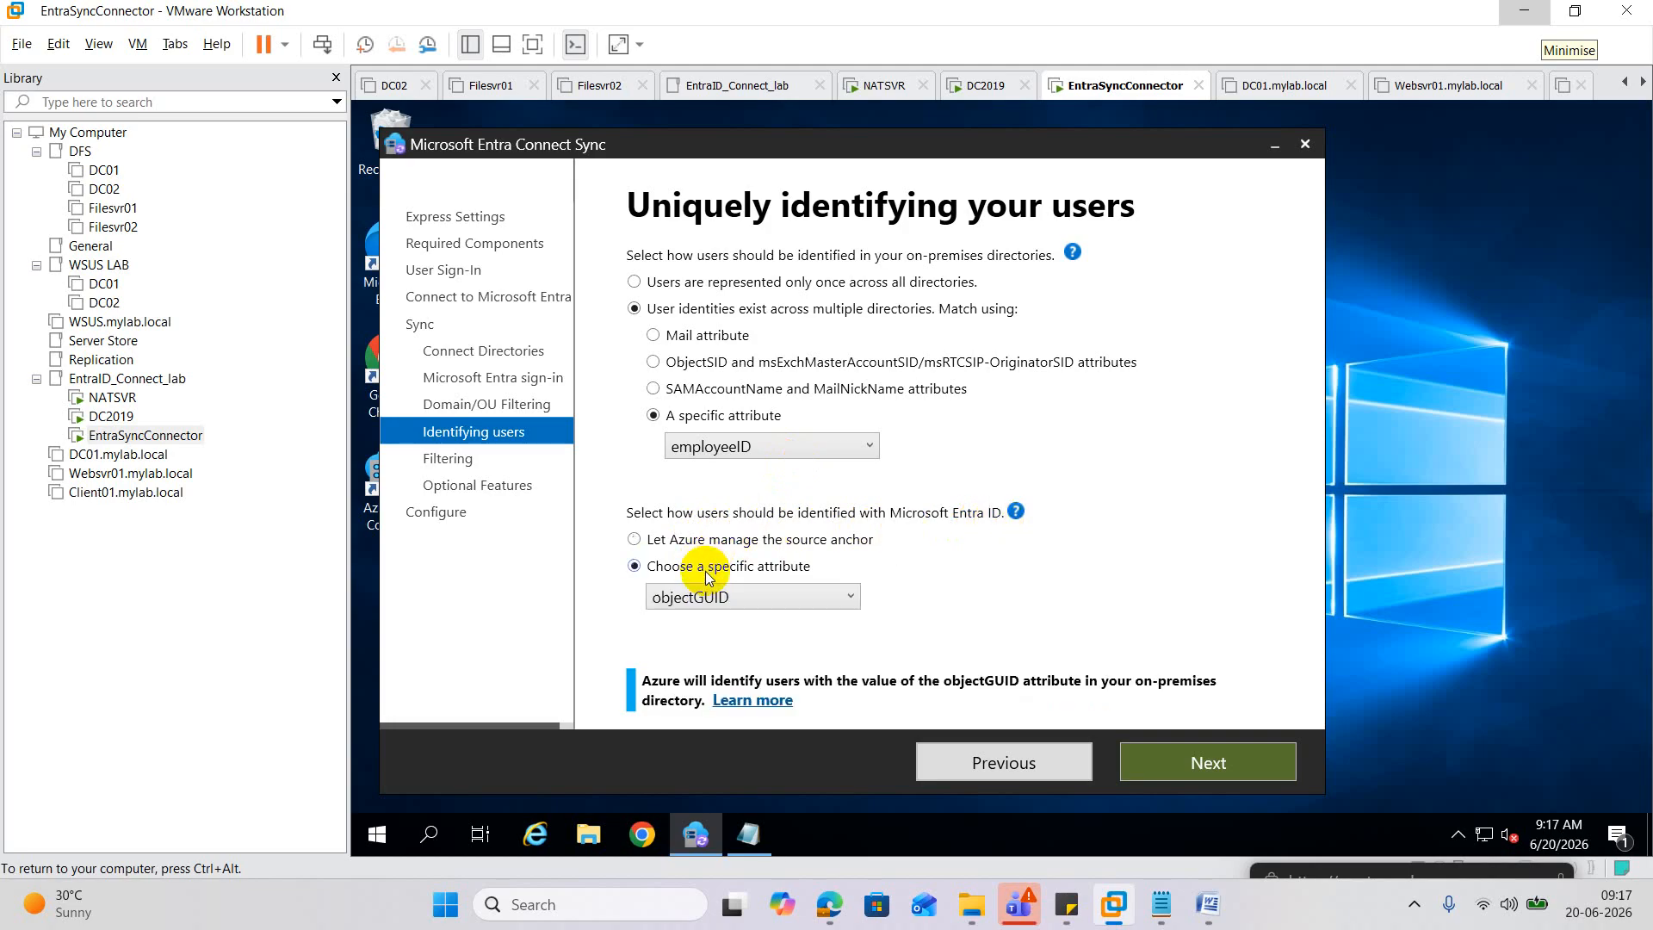
{"action": "left_click", "coordinate": [755, 597]}
{"action": "scroll", "coordinate": [746, 506], "scroll_direction": "down", "scroll_amount": 1}
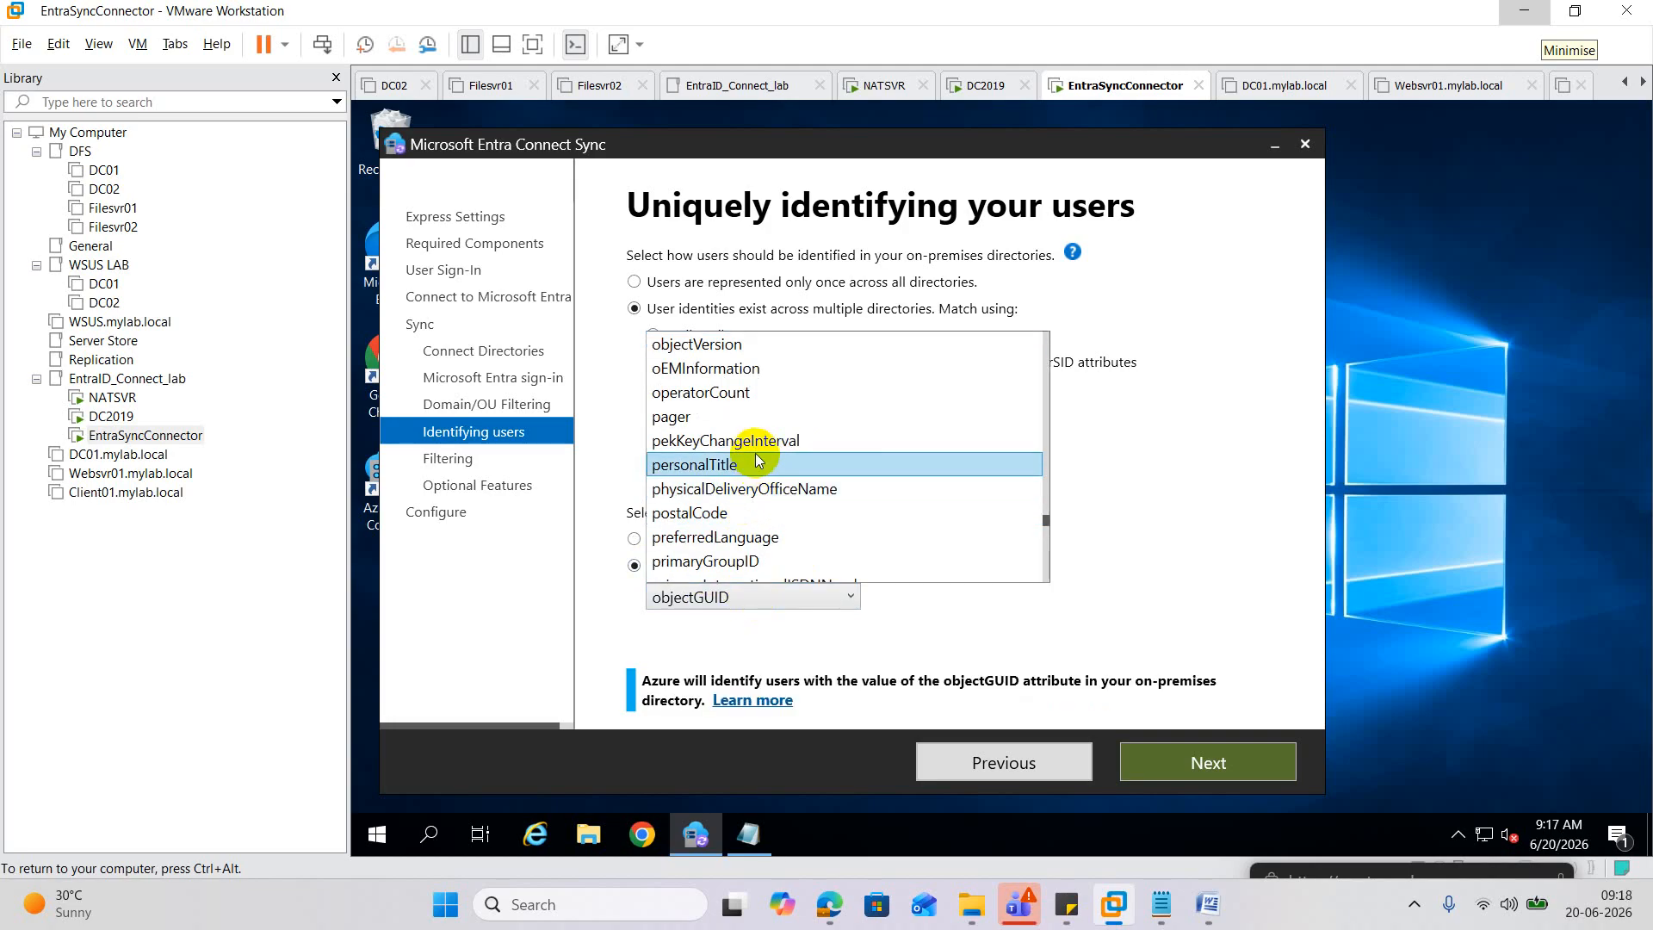
{"action": "key", "text": "e"}
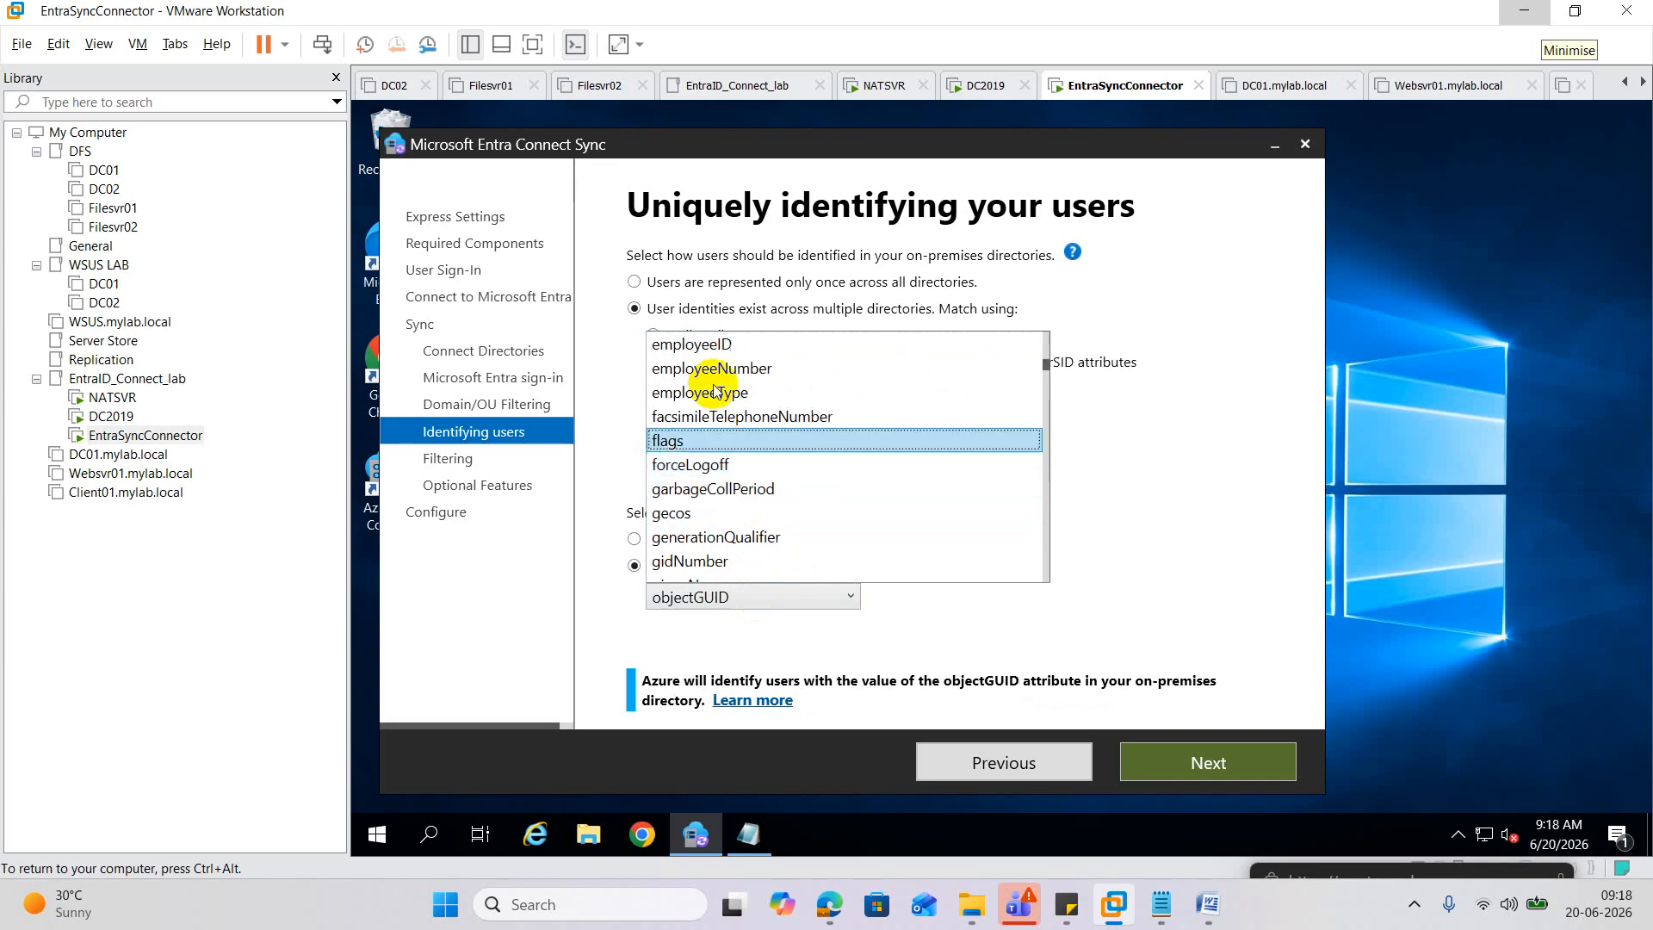
{"action": "left_click", "coordinate": [715, 345]}
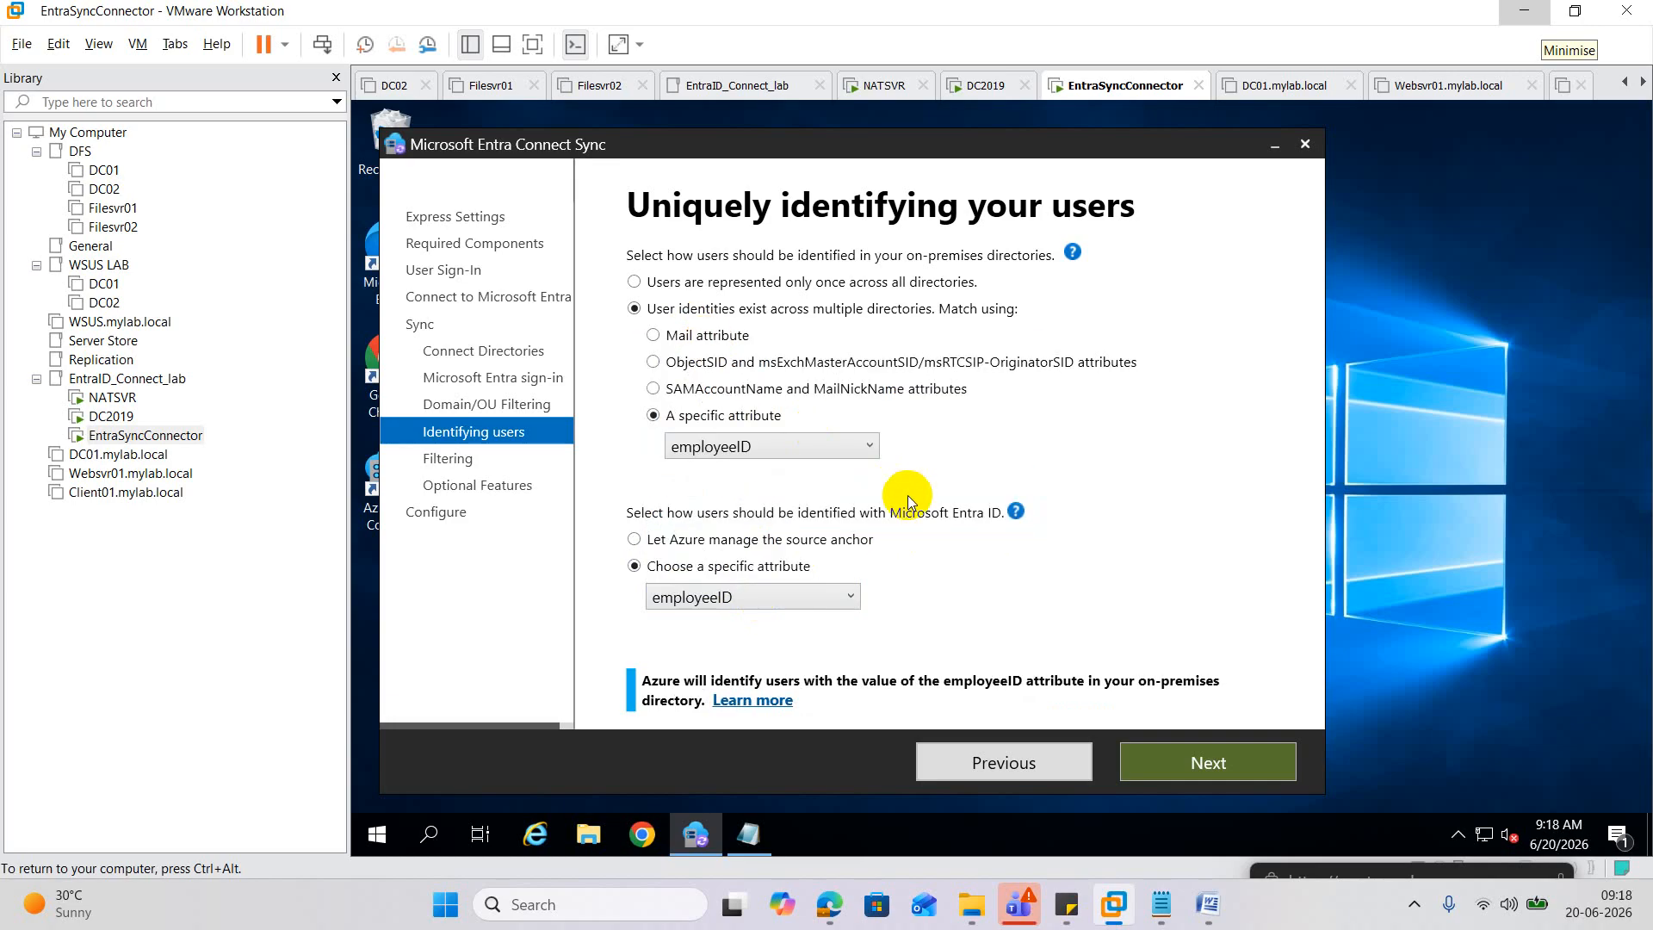
{"action": "left_click", "coordinate": [1195, 761]}
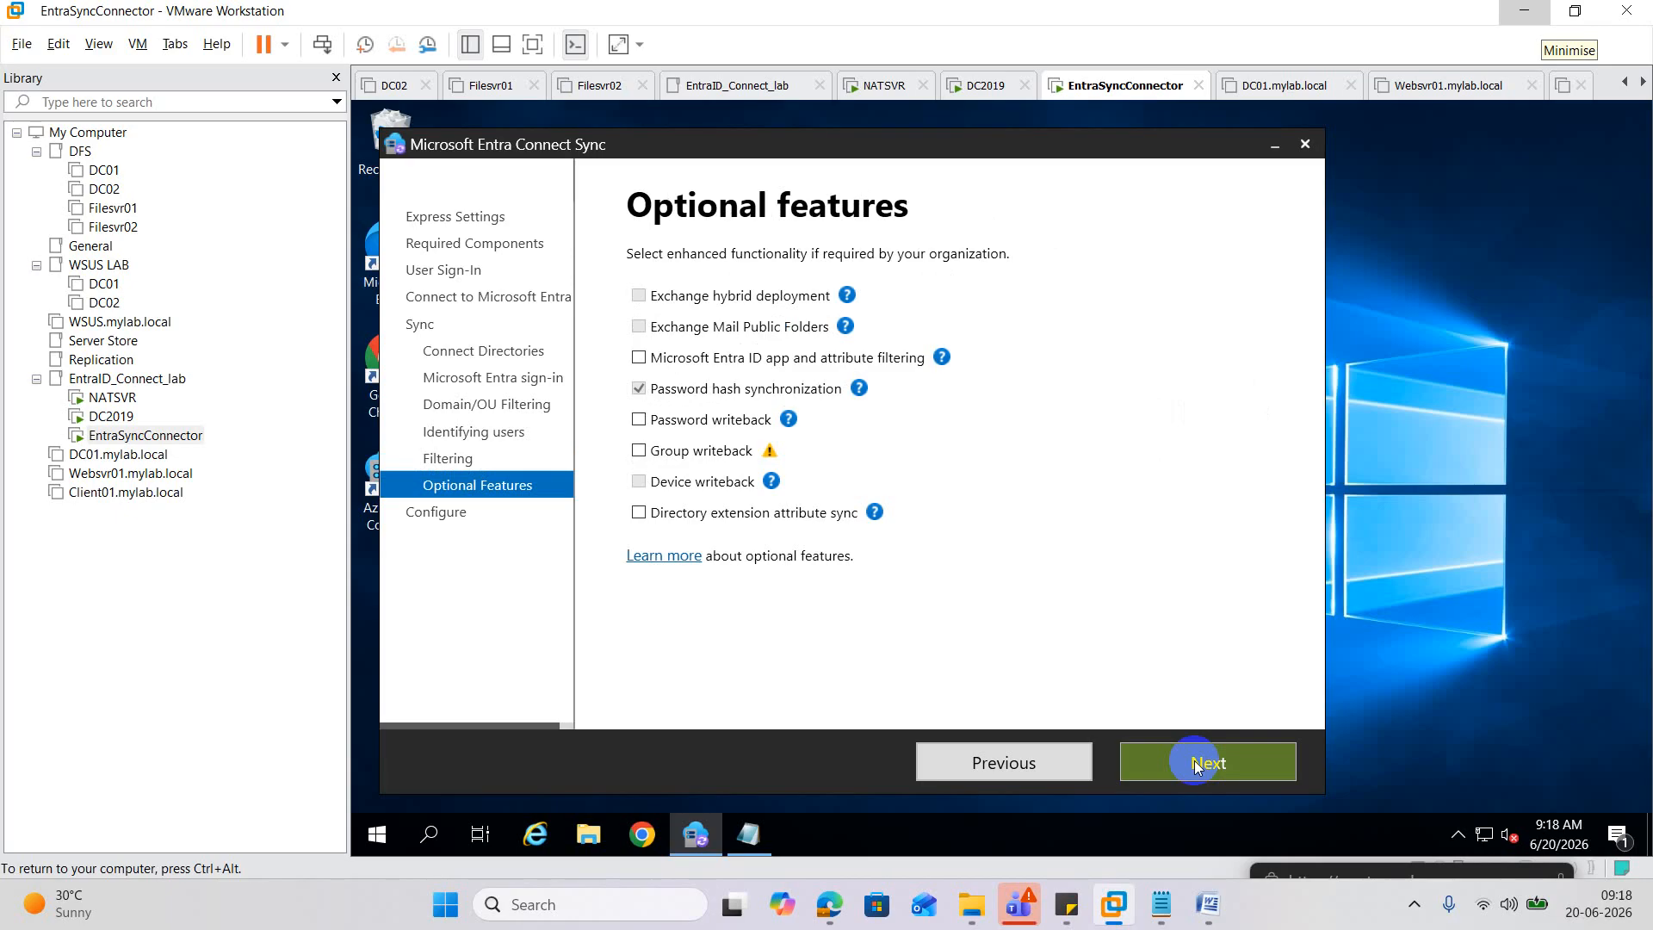
Install the Entra Connect Sync configuration from the ready-to-configure summary, then exit once it completes.
{"action": "left_click", "coordinate": [1195, 761]}
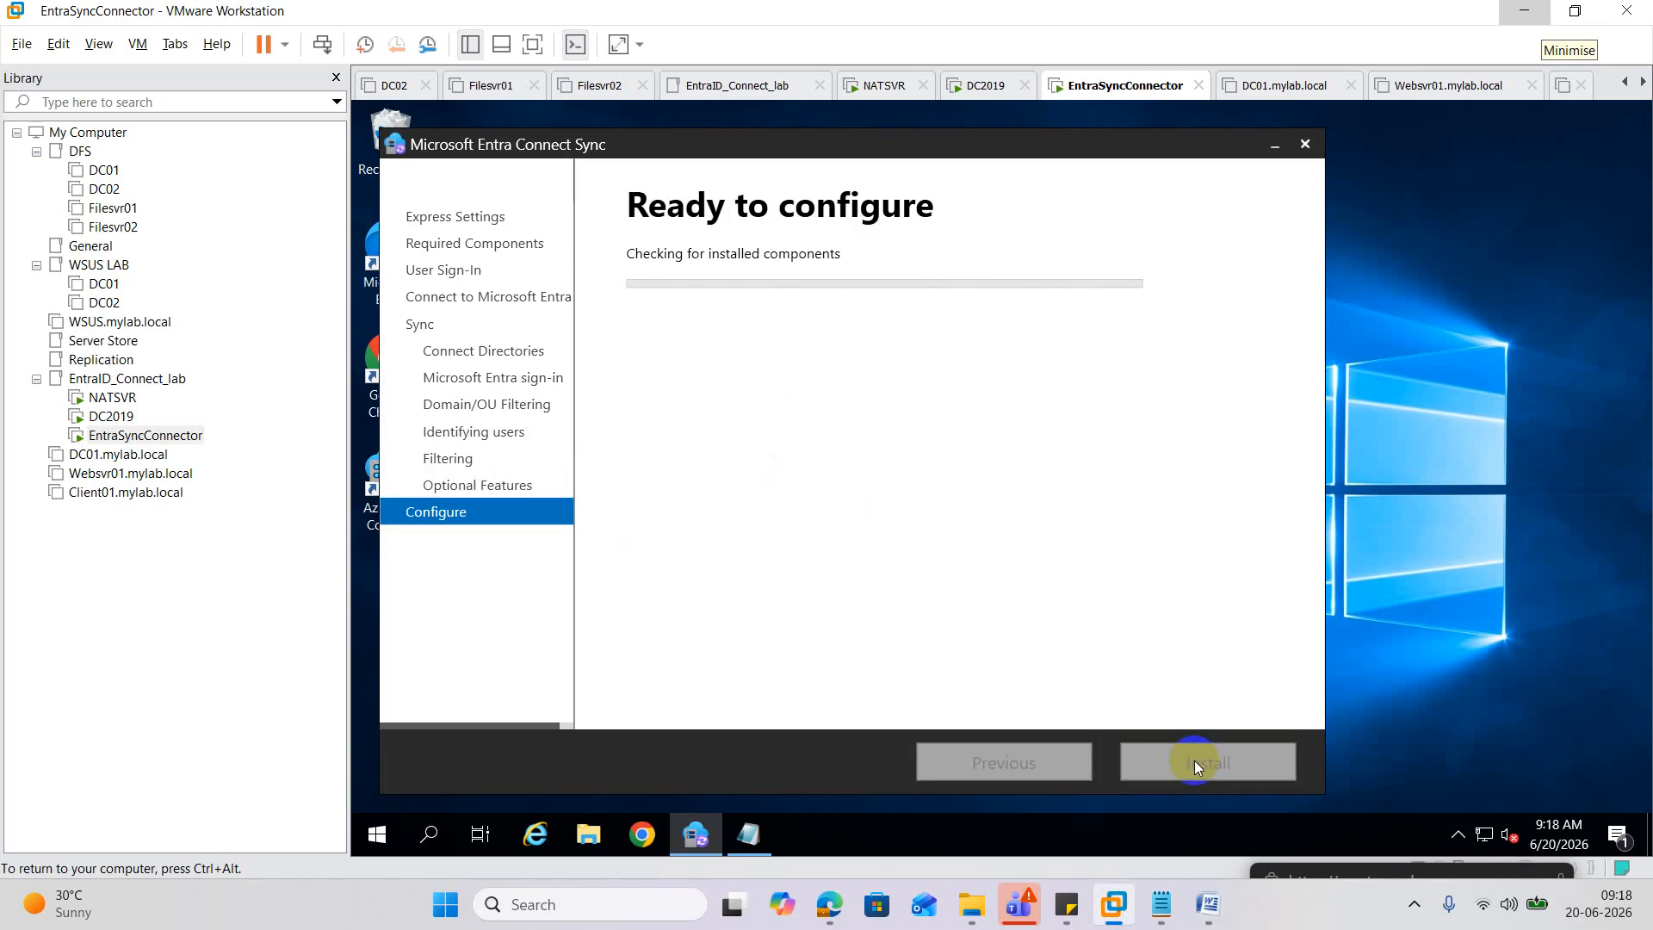
{"action": "left_click", "coordinate": [1194, 761]}
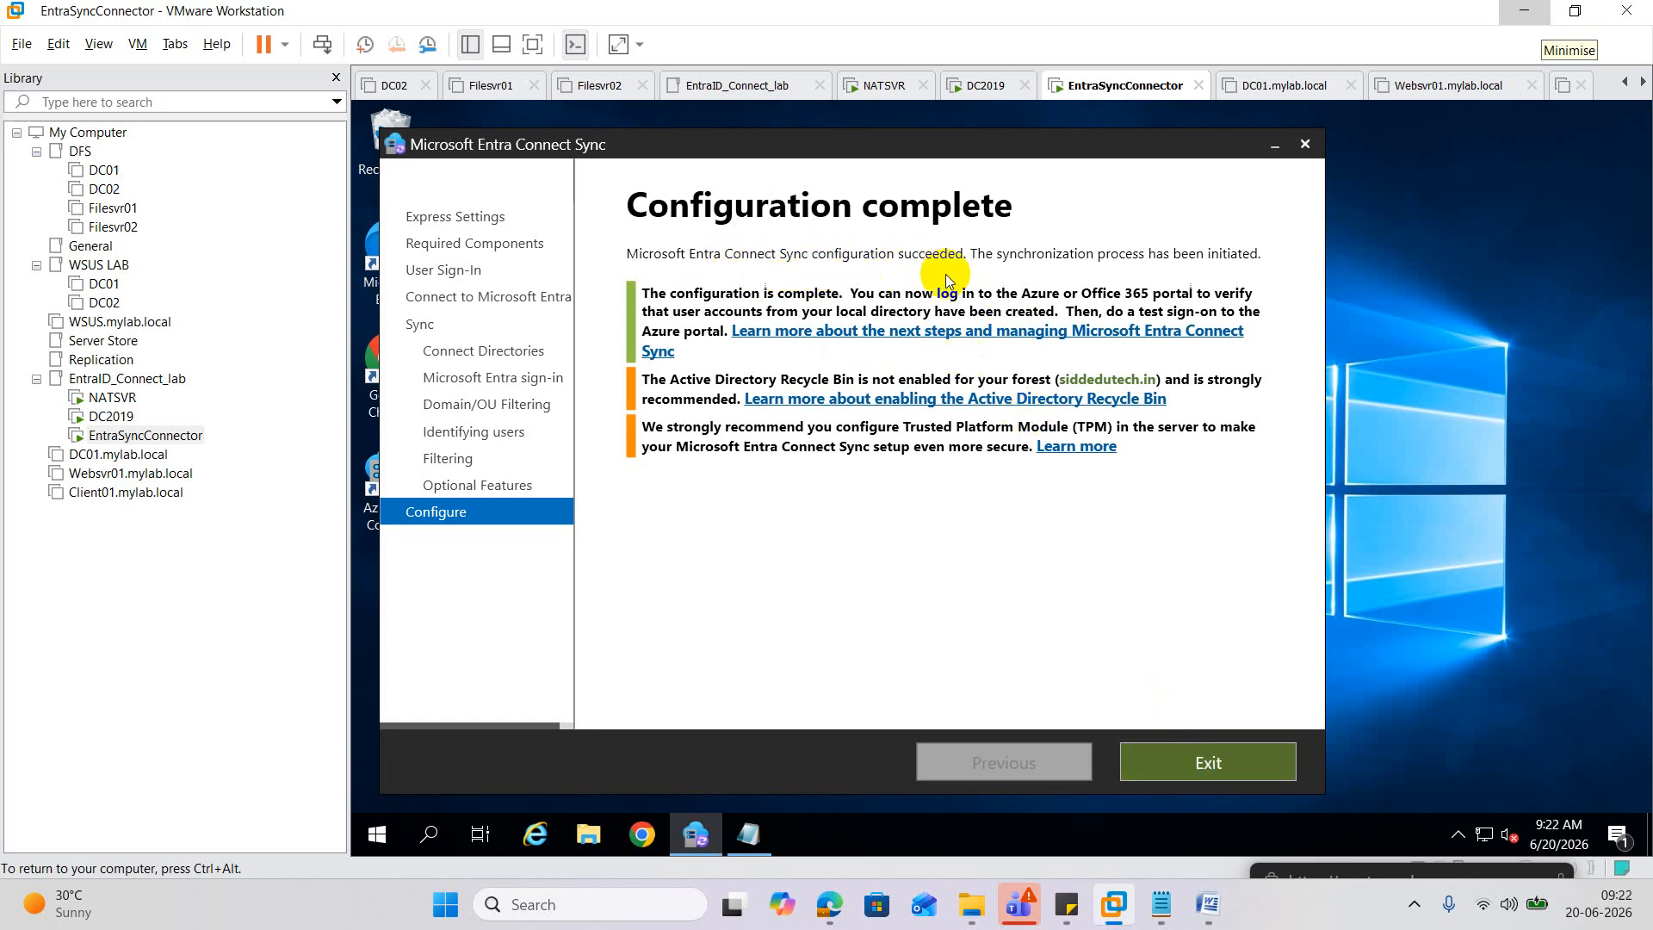
{"action": "left_click", "coordinate": [1209, 764]}
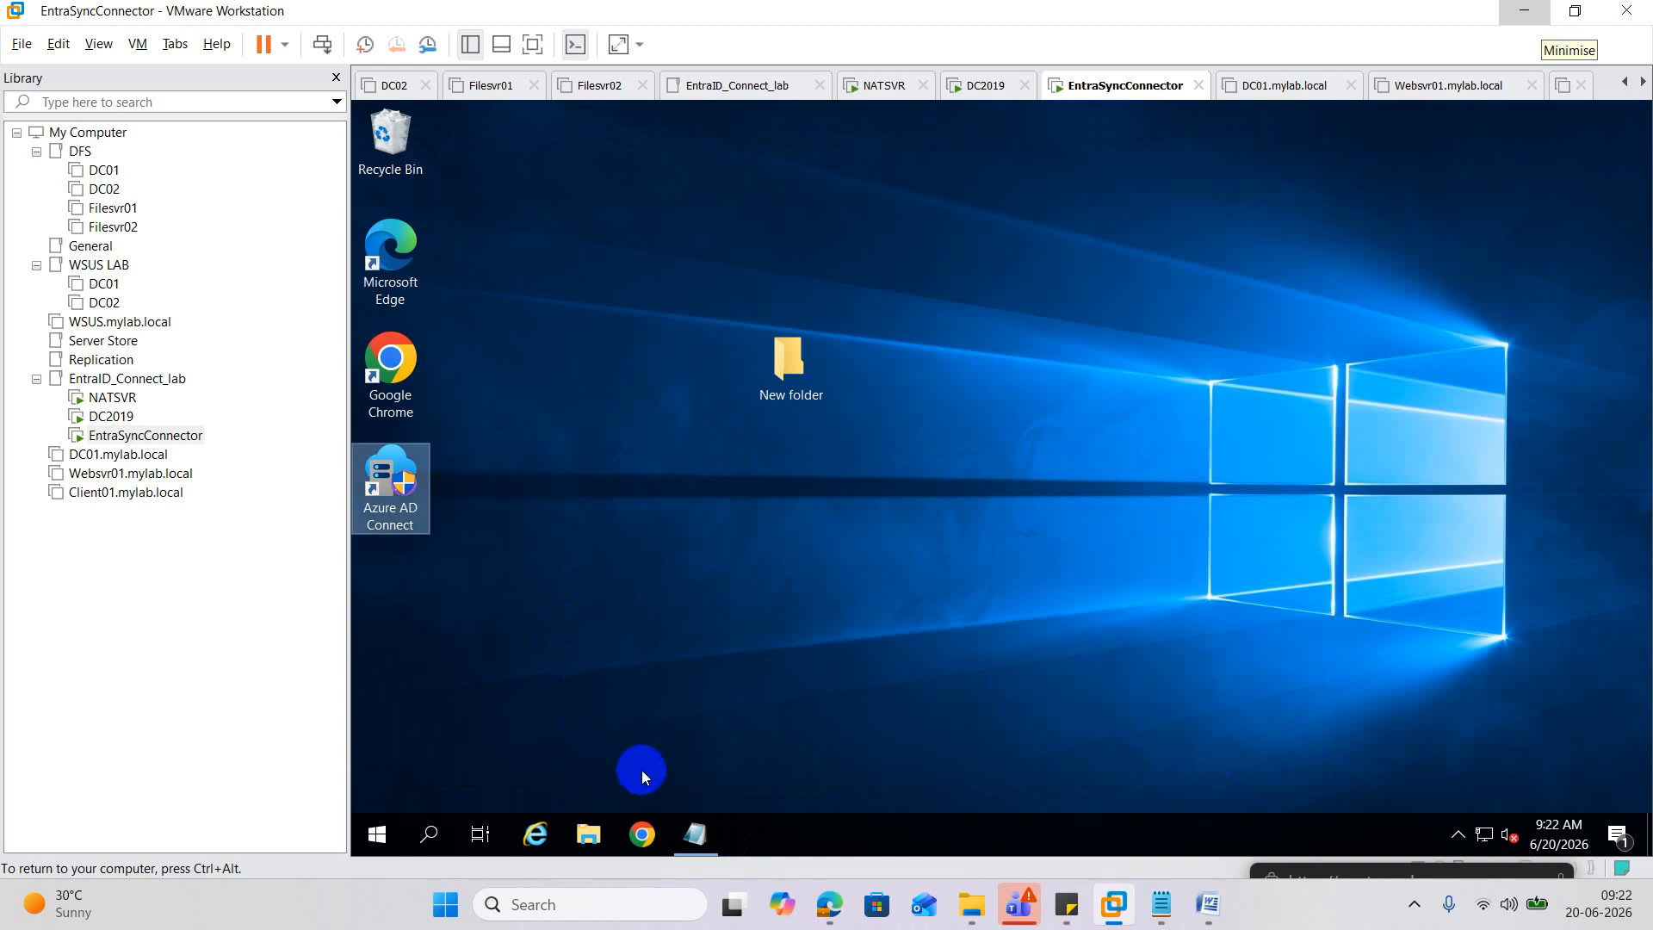
Refresh the Azure Users list, where both users still show on-premises sync No, then minimise Edge.
{"action": "mouse_move", "coordinate": [829, 904]}
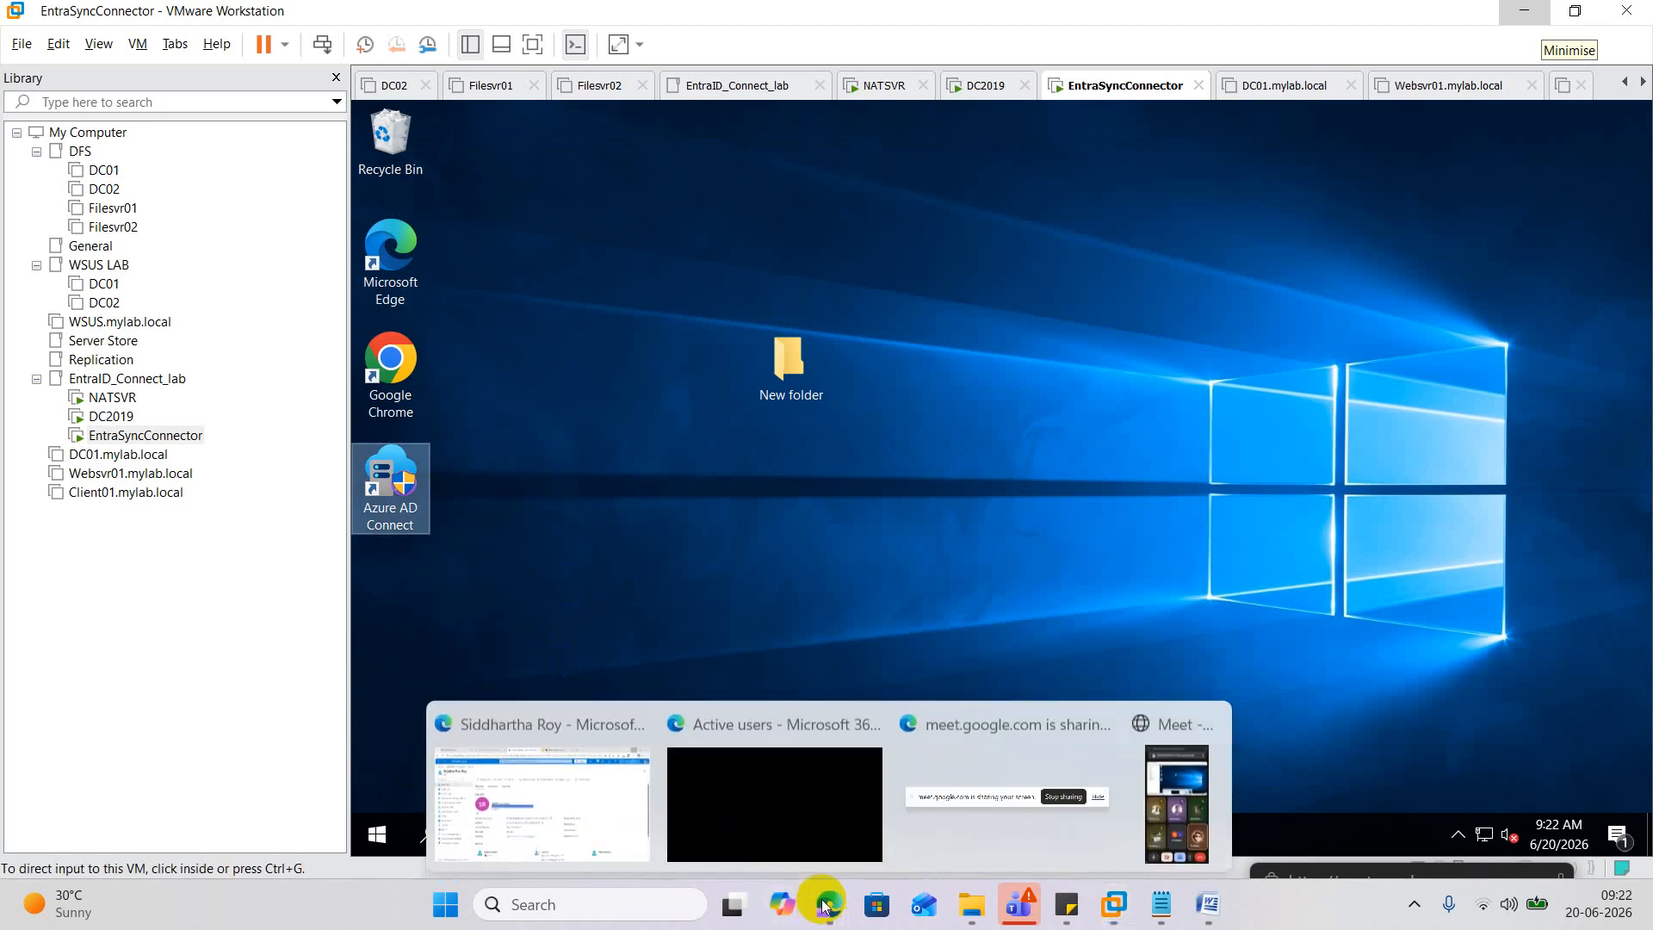
{"action": "left_click", "coordinate": [621, 802]}
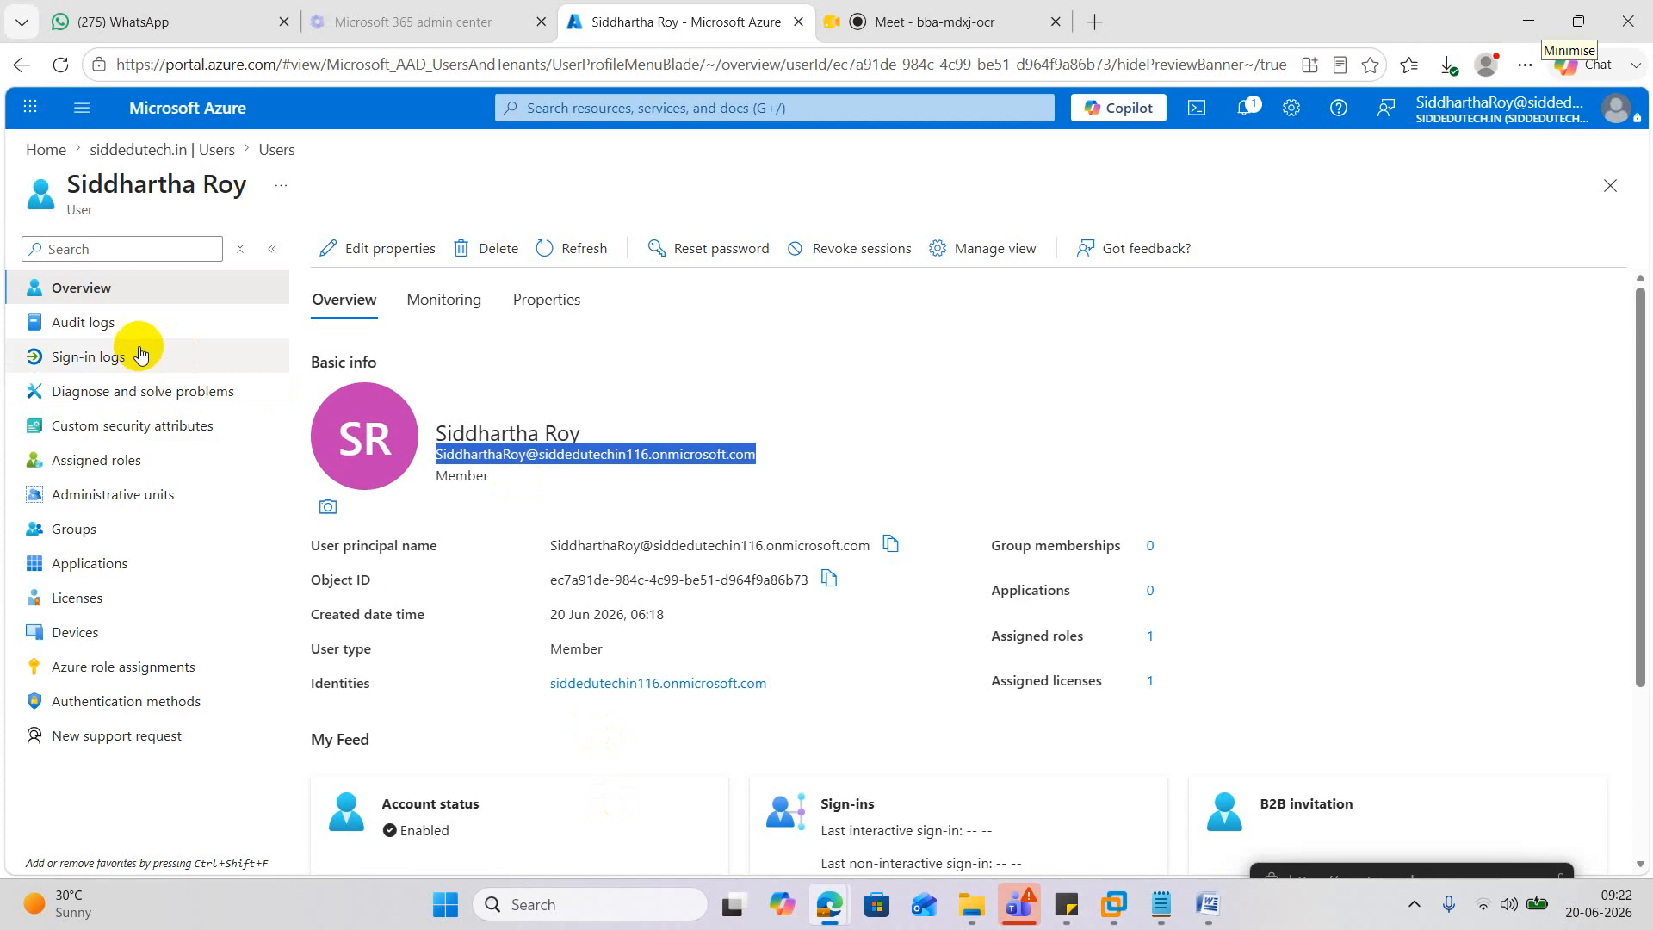
{"action": "left_click", "coordinate": [112, 296]}
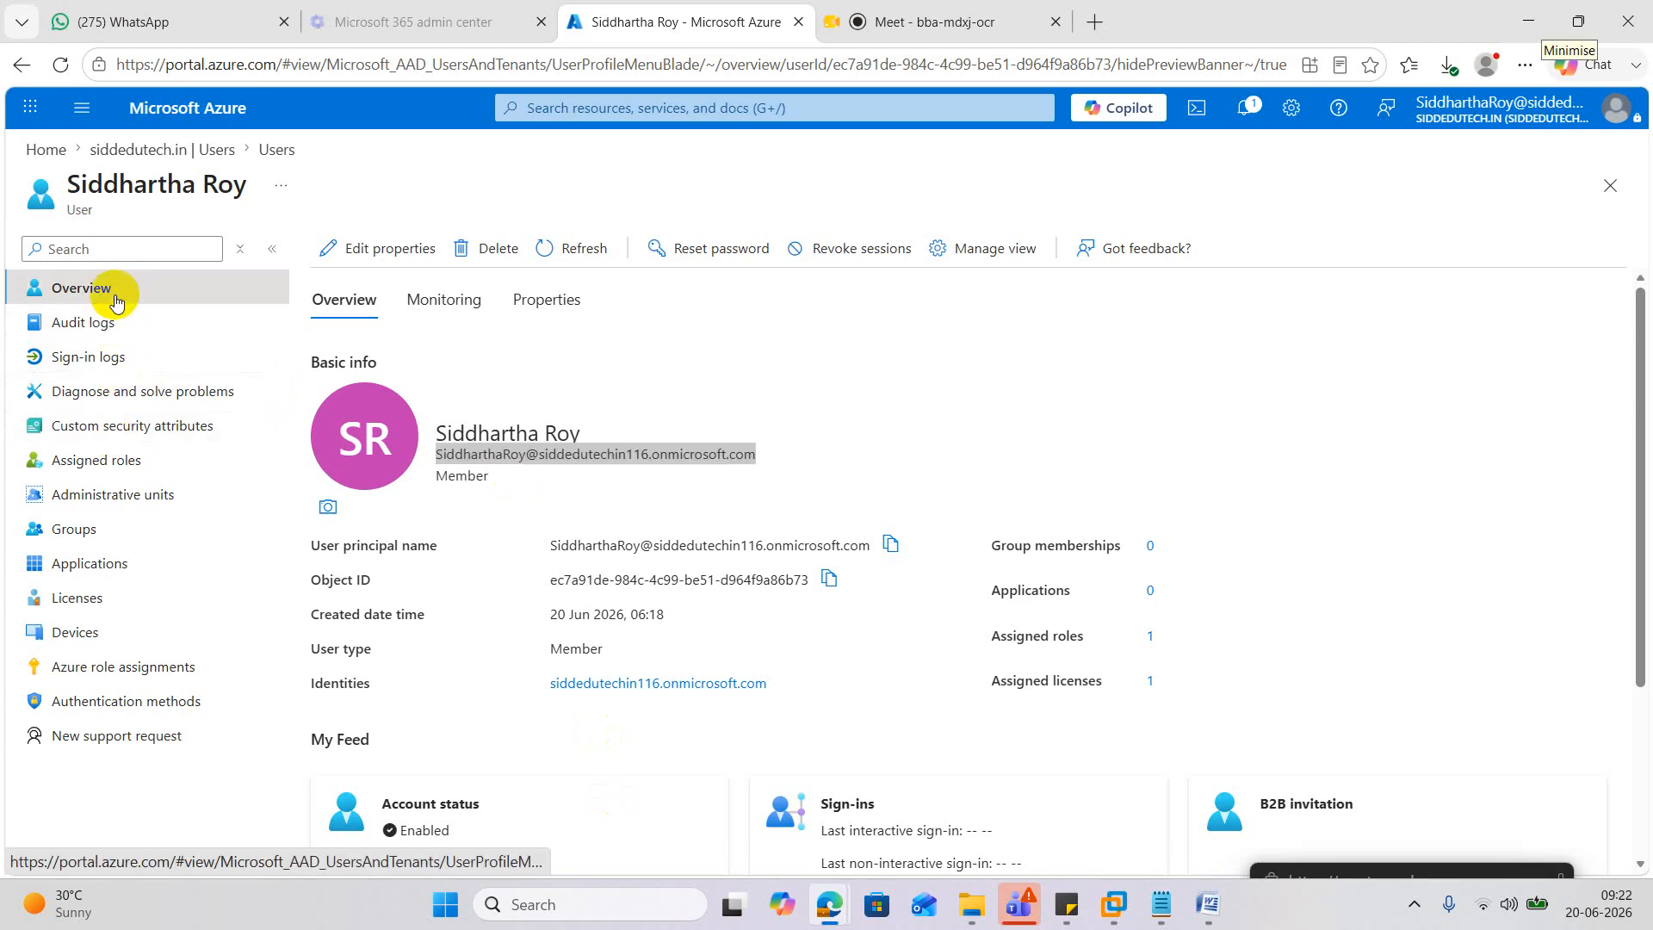
{"action": "left_click", "coordinate": [264, 155]}
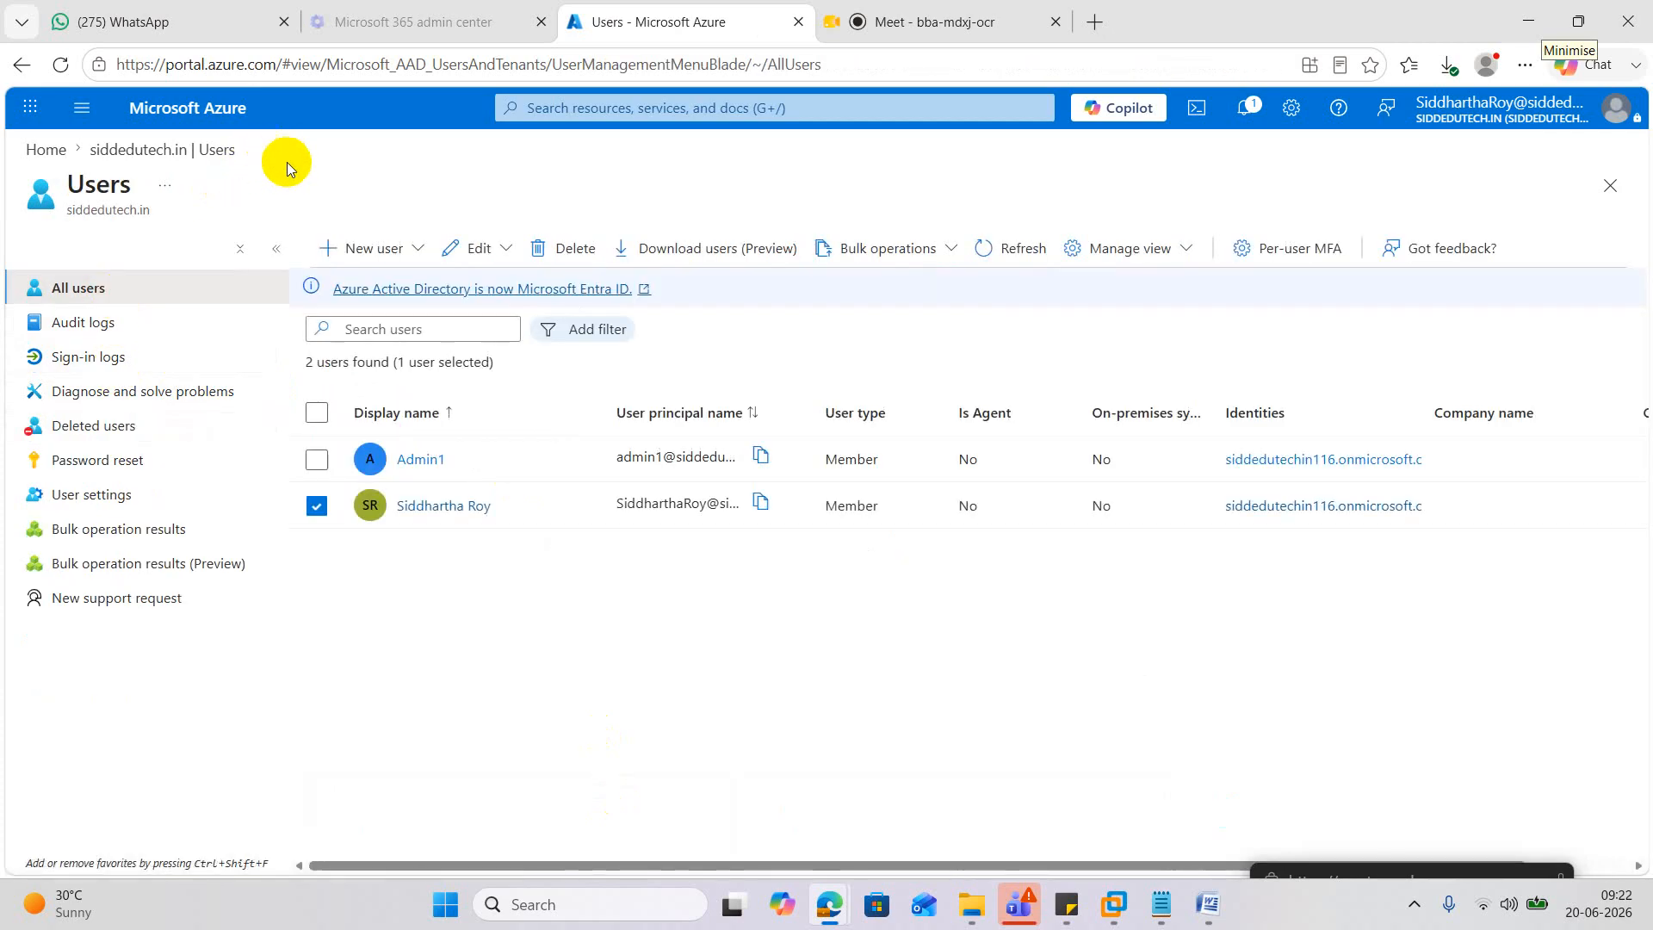
{"action": "left_click", "coordinate": [1044, 258]}
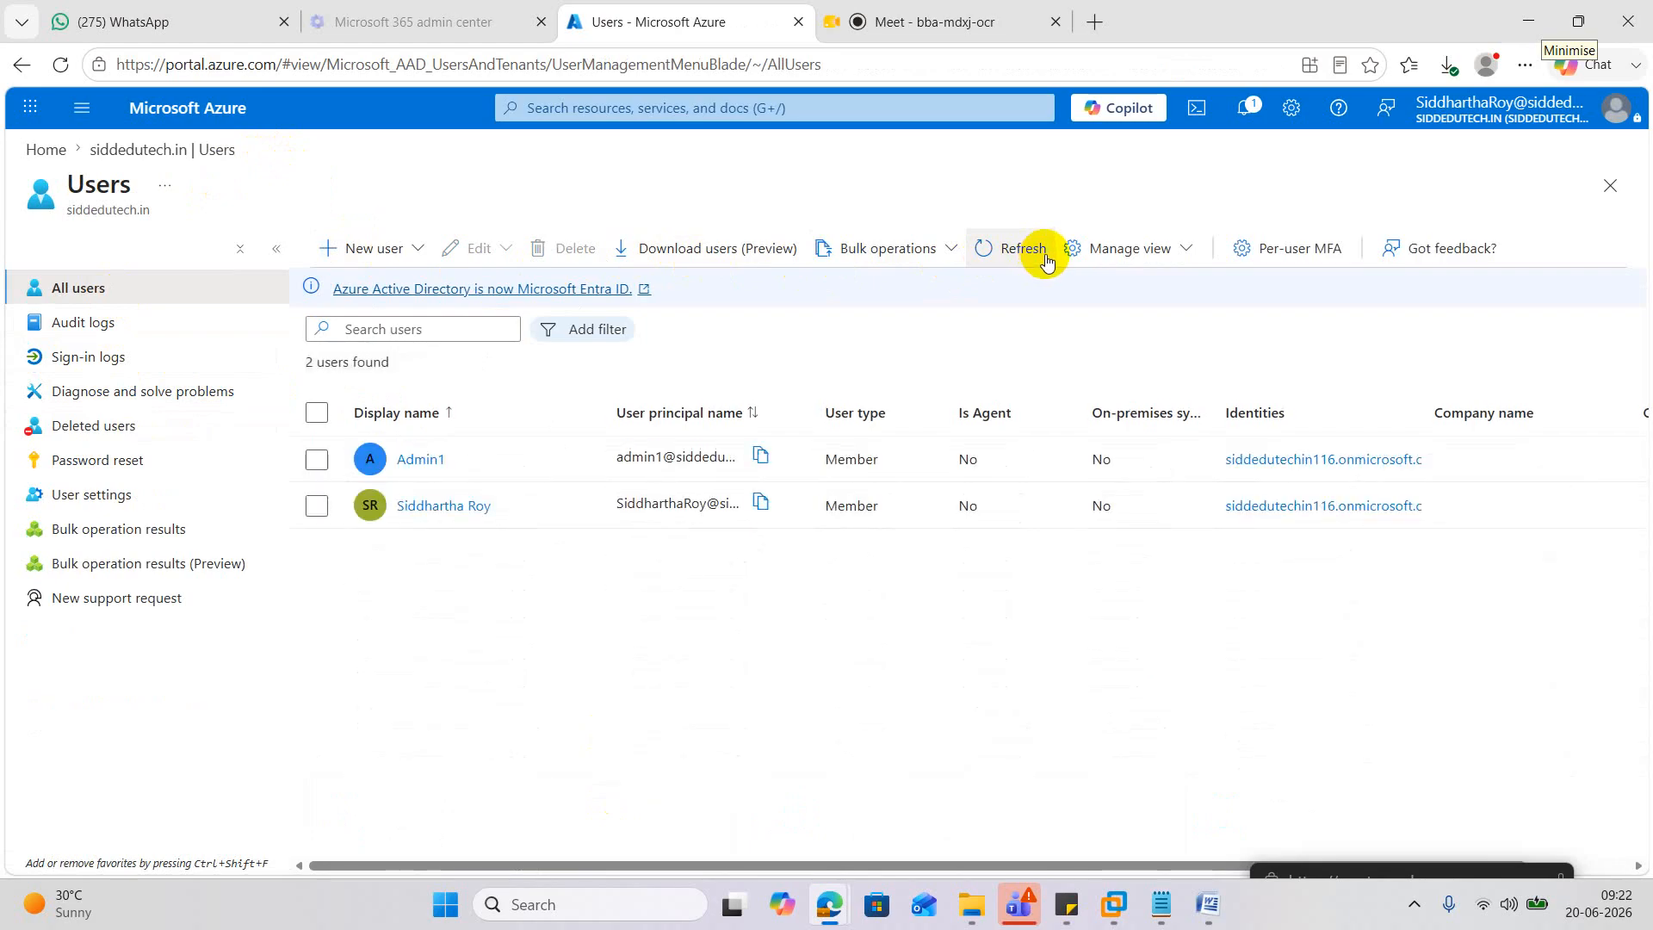
{"action": "left_click", "coordinate": [1528, 22]}
{"action": "left_click", "coordinate": [887, 501]}
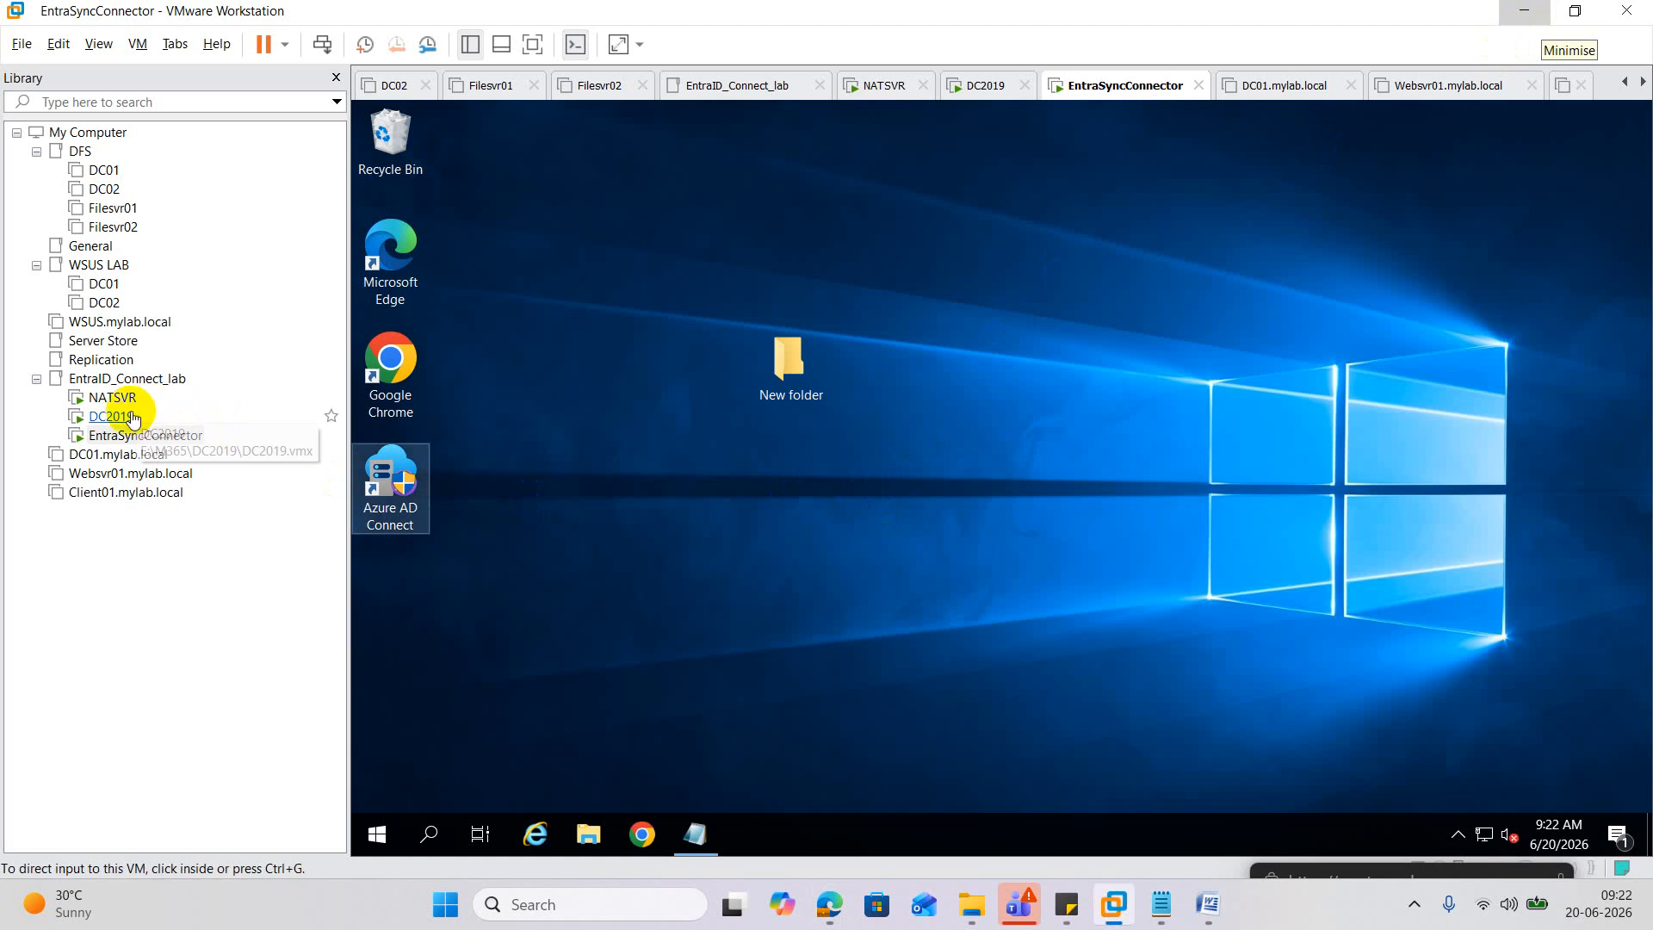
On DC2019, launch dsa.msc and view the ORG_User account's properties in the ORG_User unit.
{"action": "left_click", "coordinate": [111, 416]}
{"action": "left_click", "coordinate": [811, 539]}
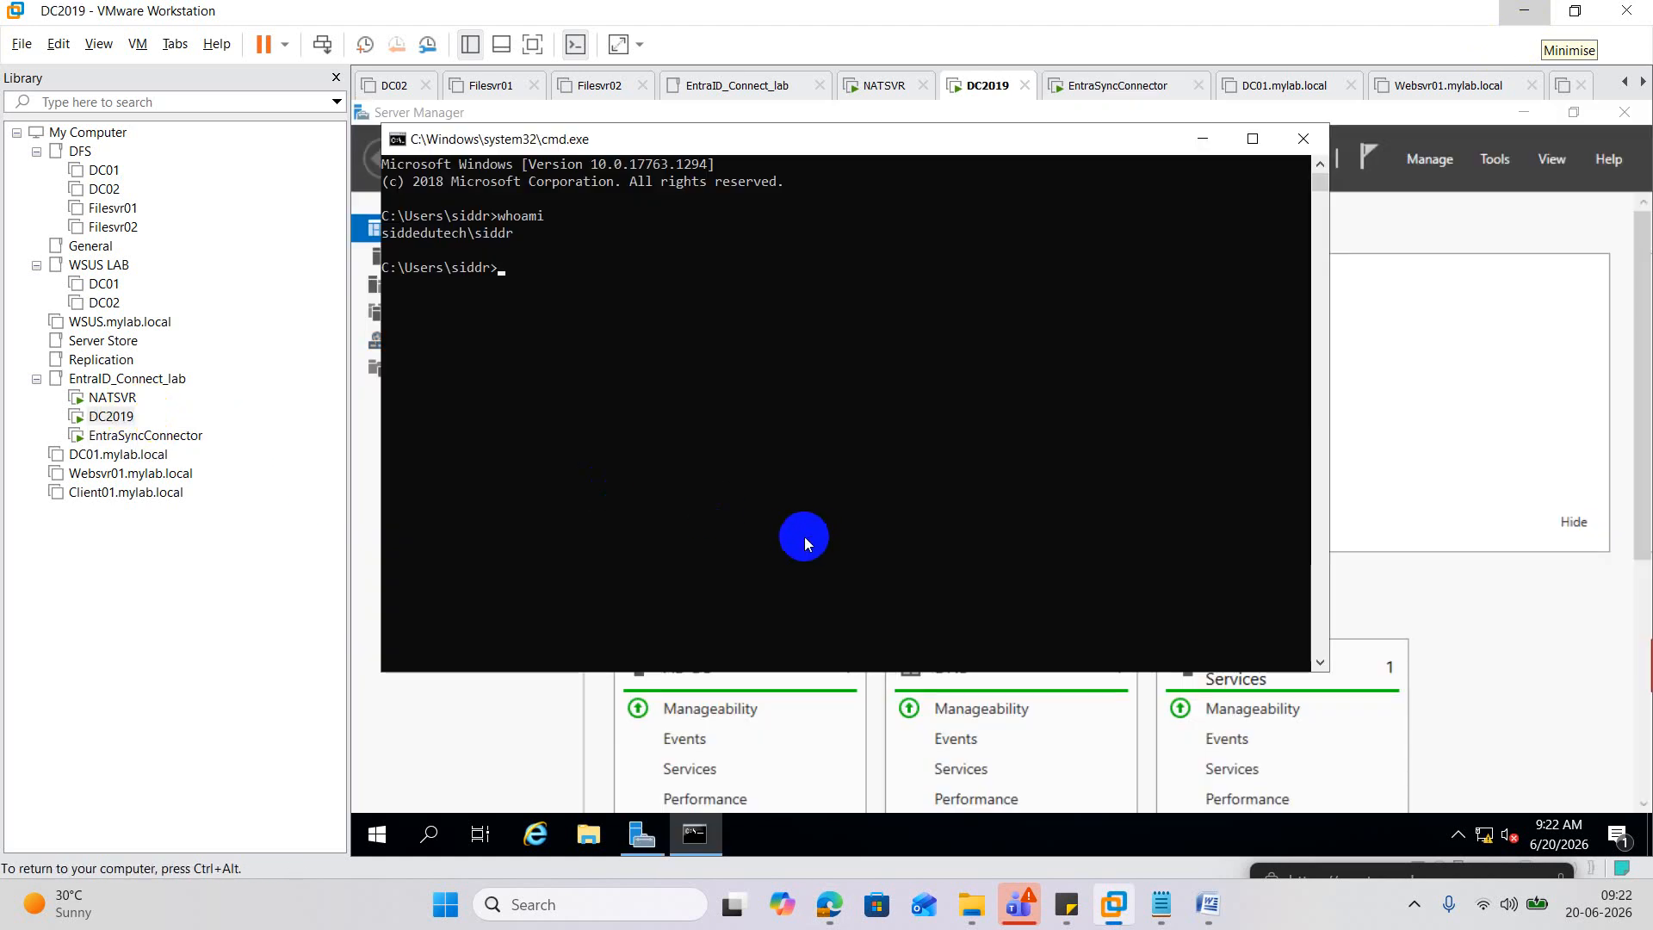
{"action": "left_click", "coordinate": [802, 538]}
{"action": "type", "text": "dsa.msc"}
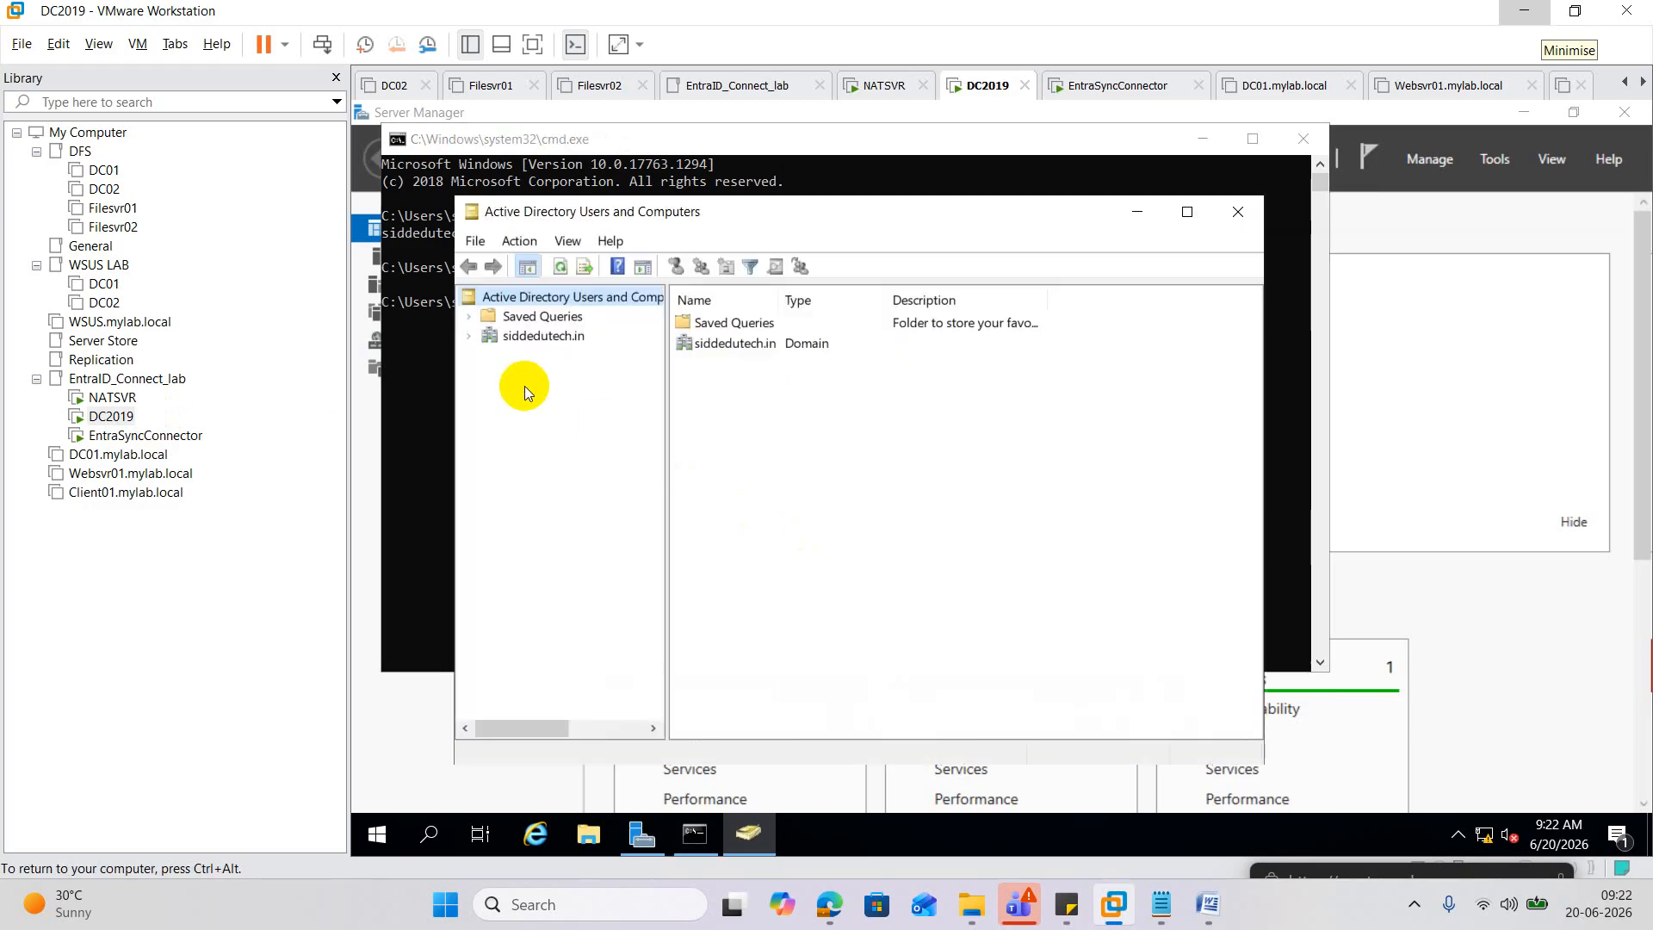
{"action": "left_click", "coordinate": [470, 337]}
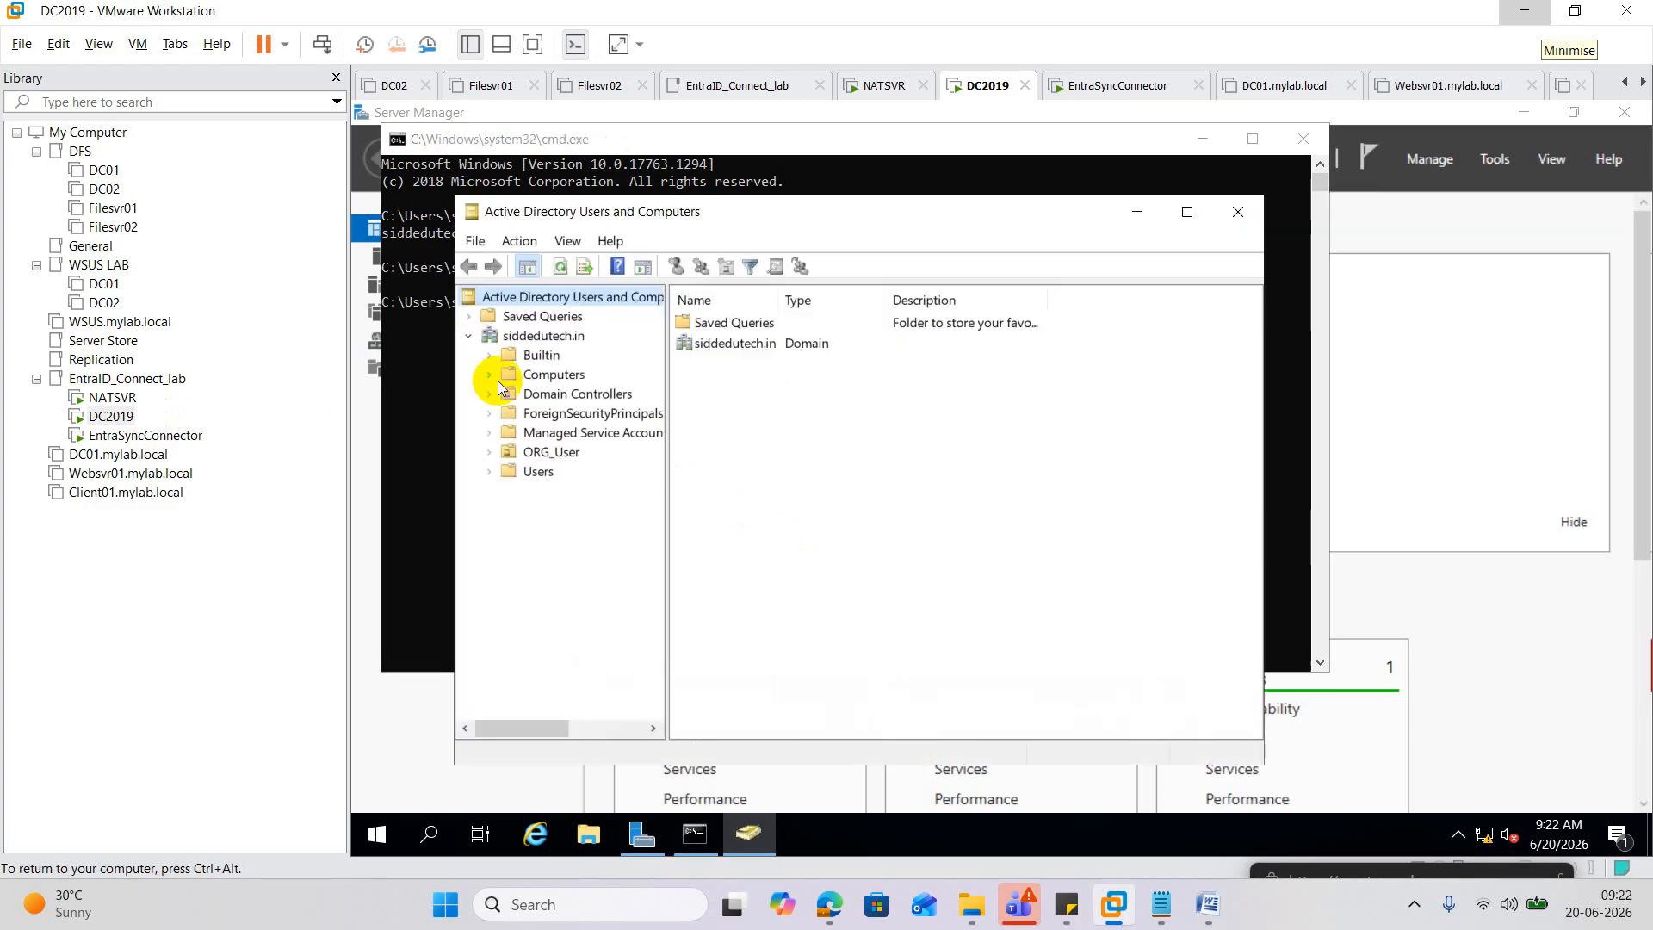
{"action": "left_click", "coordinate": [551, 451]}
{"action": "double_click", "coordinate": [749, 324]}
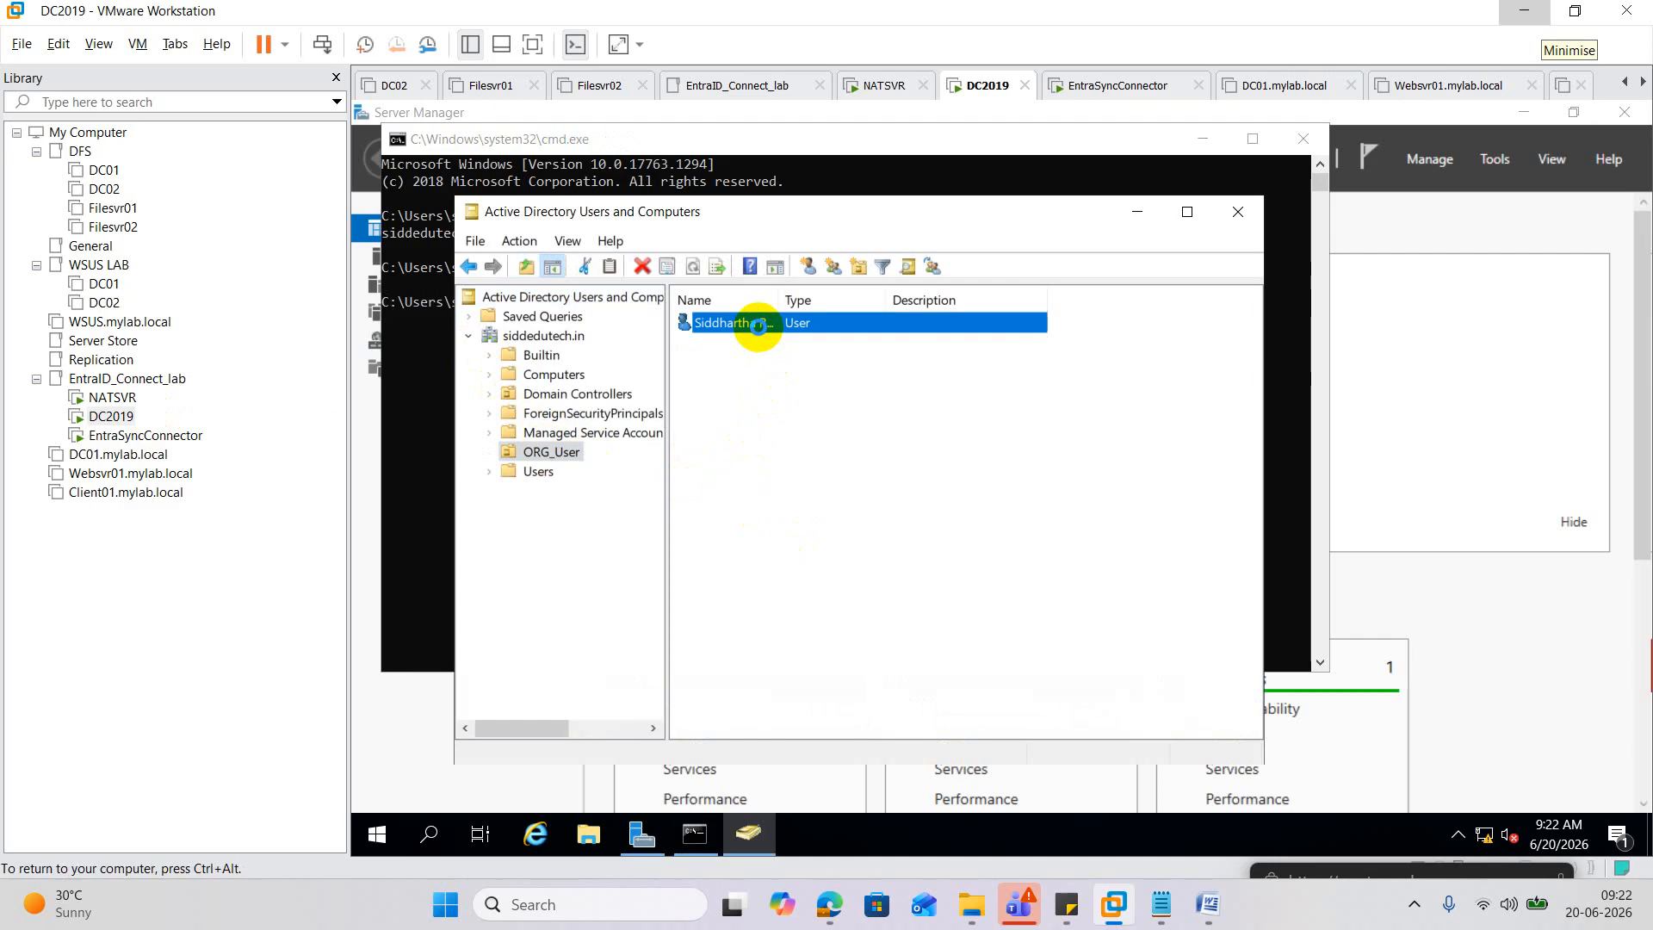
{"action": "left_click", "coordinate": [1053, 207]}
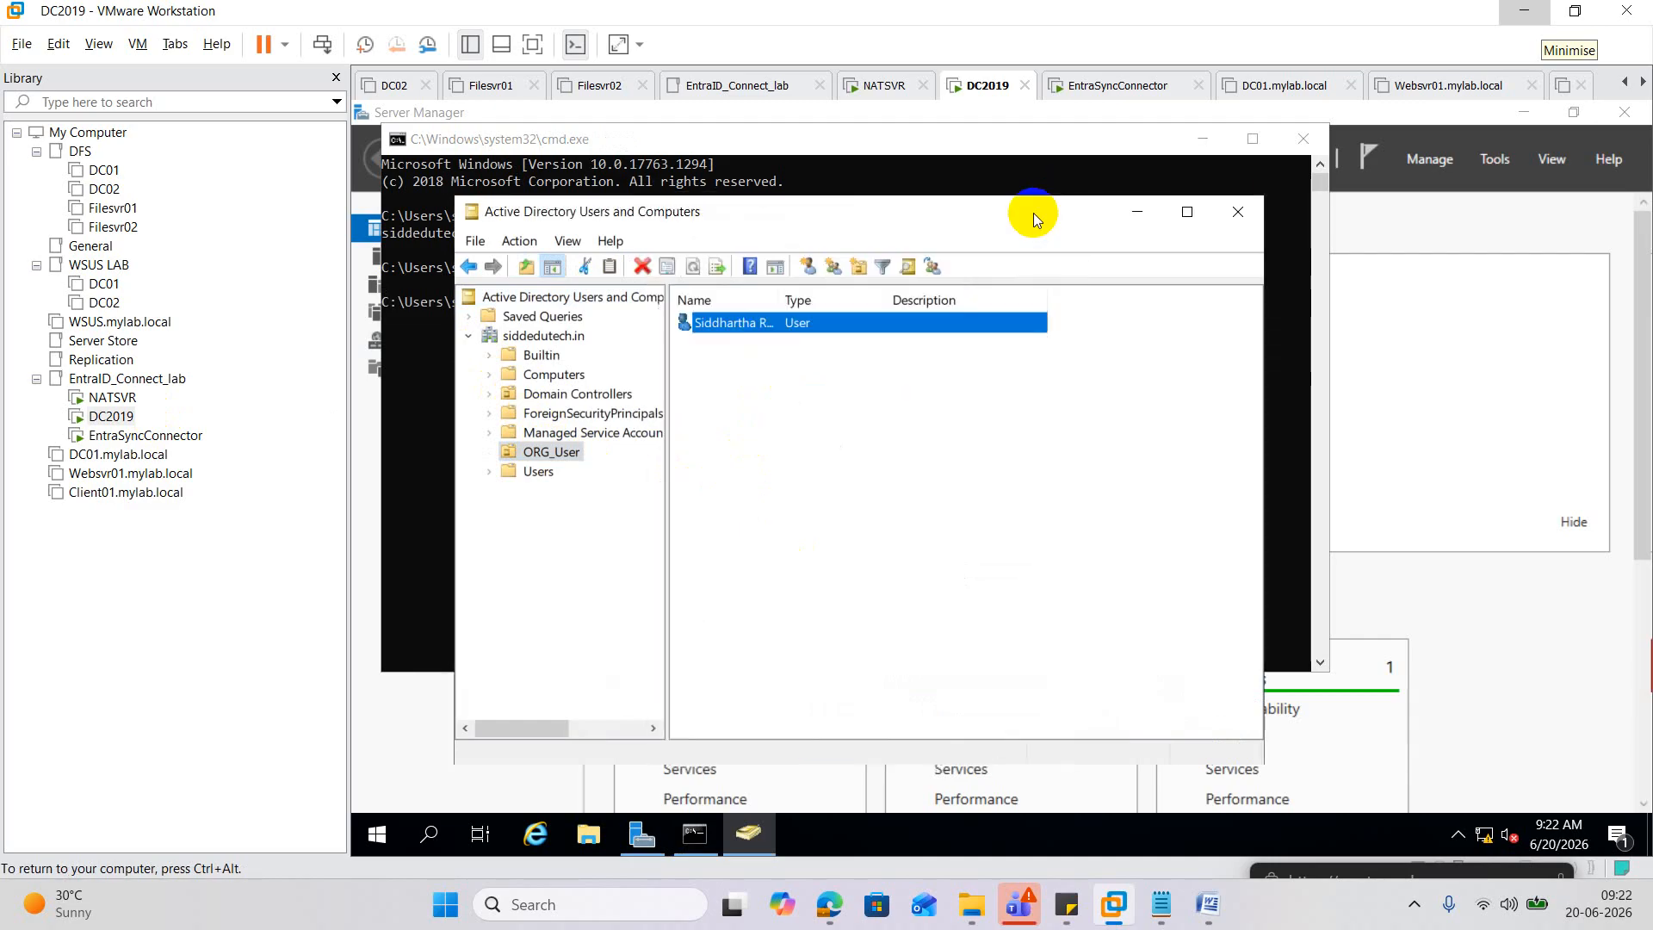
Enable View > Advanced Features and reopen the ORG_User account's properties.
{"action": "left_click", "coordinate": [520, 241]}
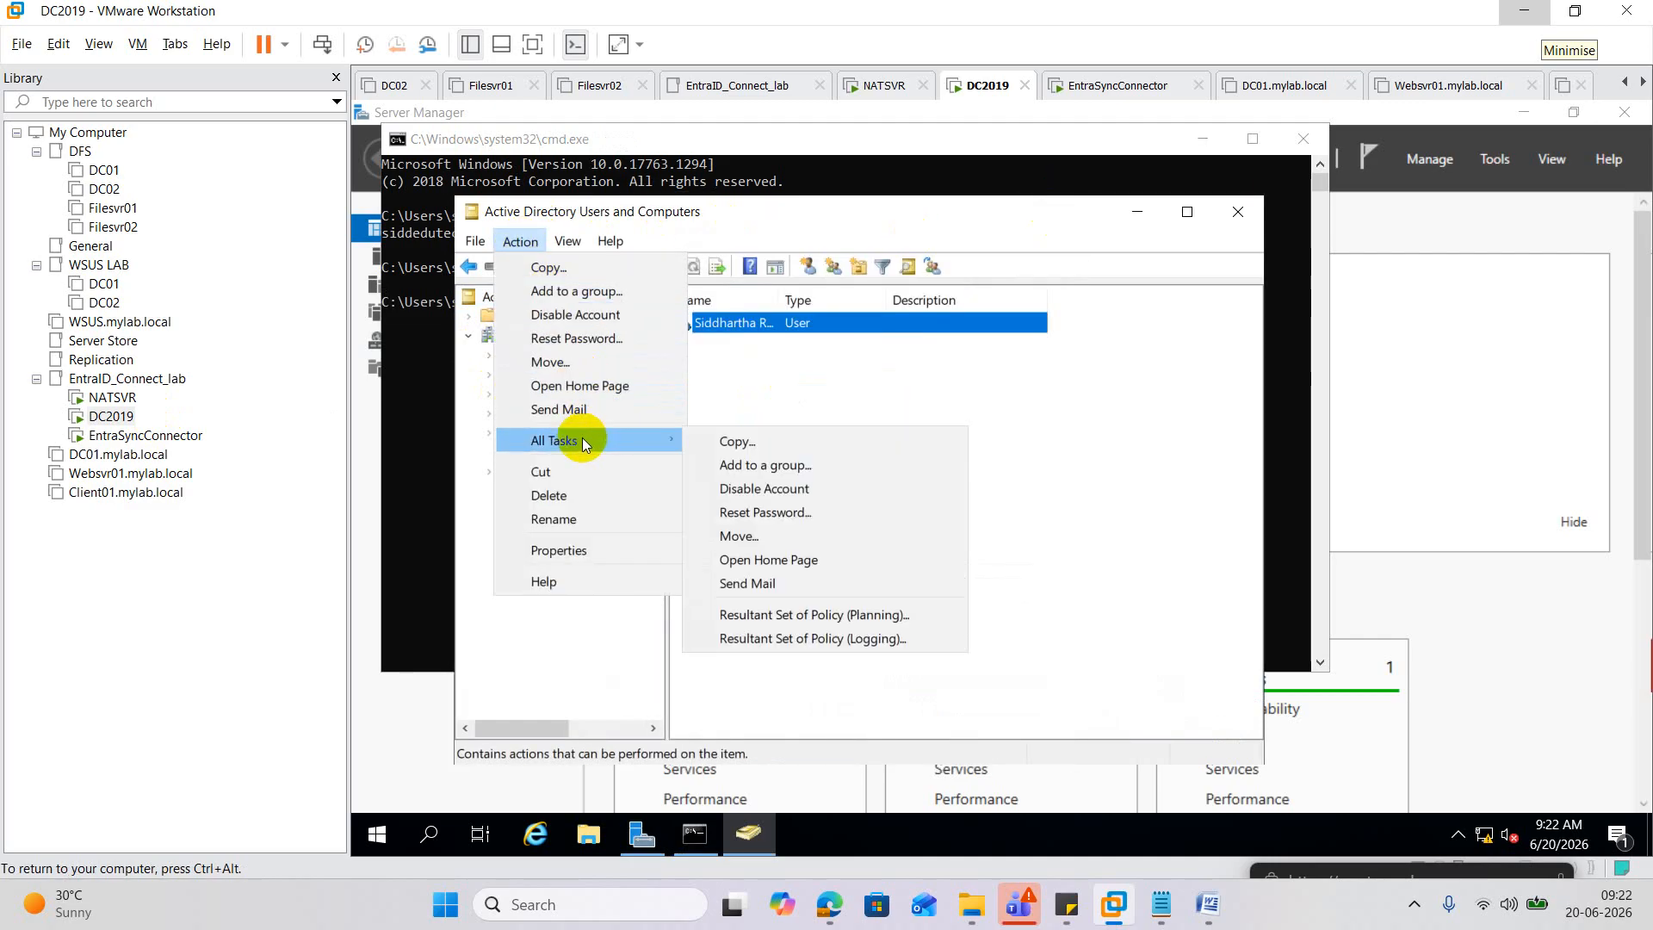
{"action": "mouse_move", "coordinate": [568, 242]}
{"action": "left_click", "coordinate": [623, 425]}
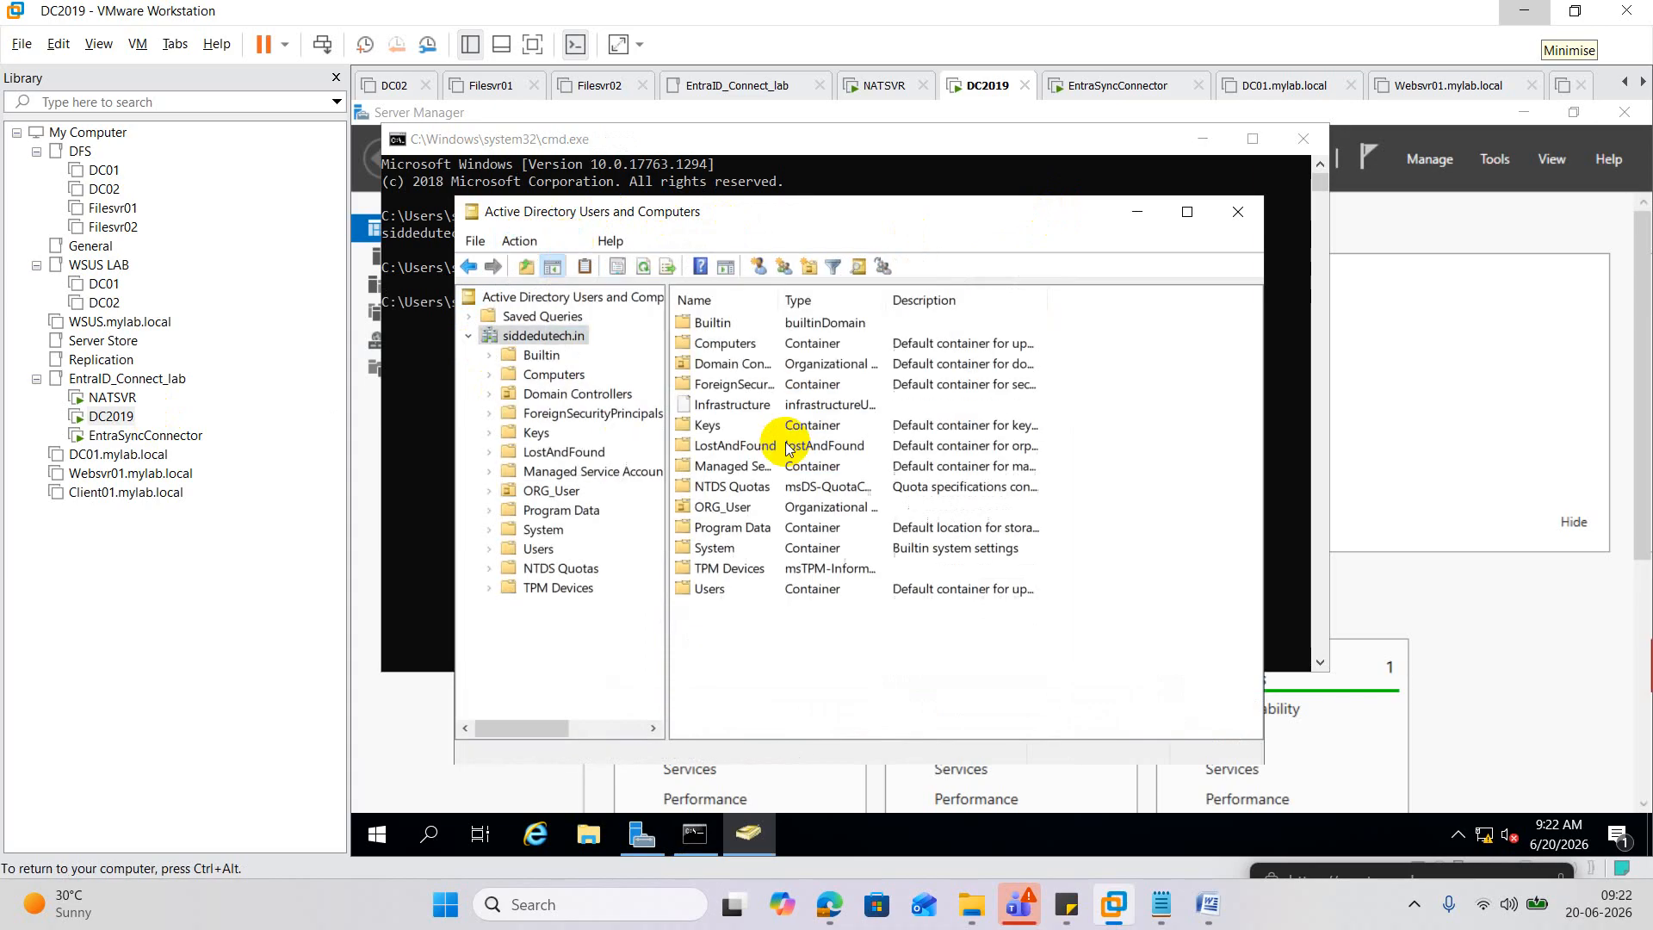
{"action": "left_click", "coordinate": [570, 491]}
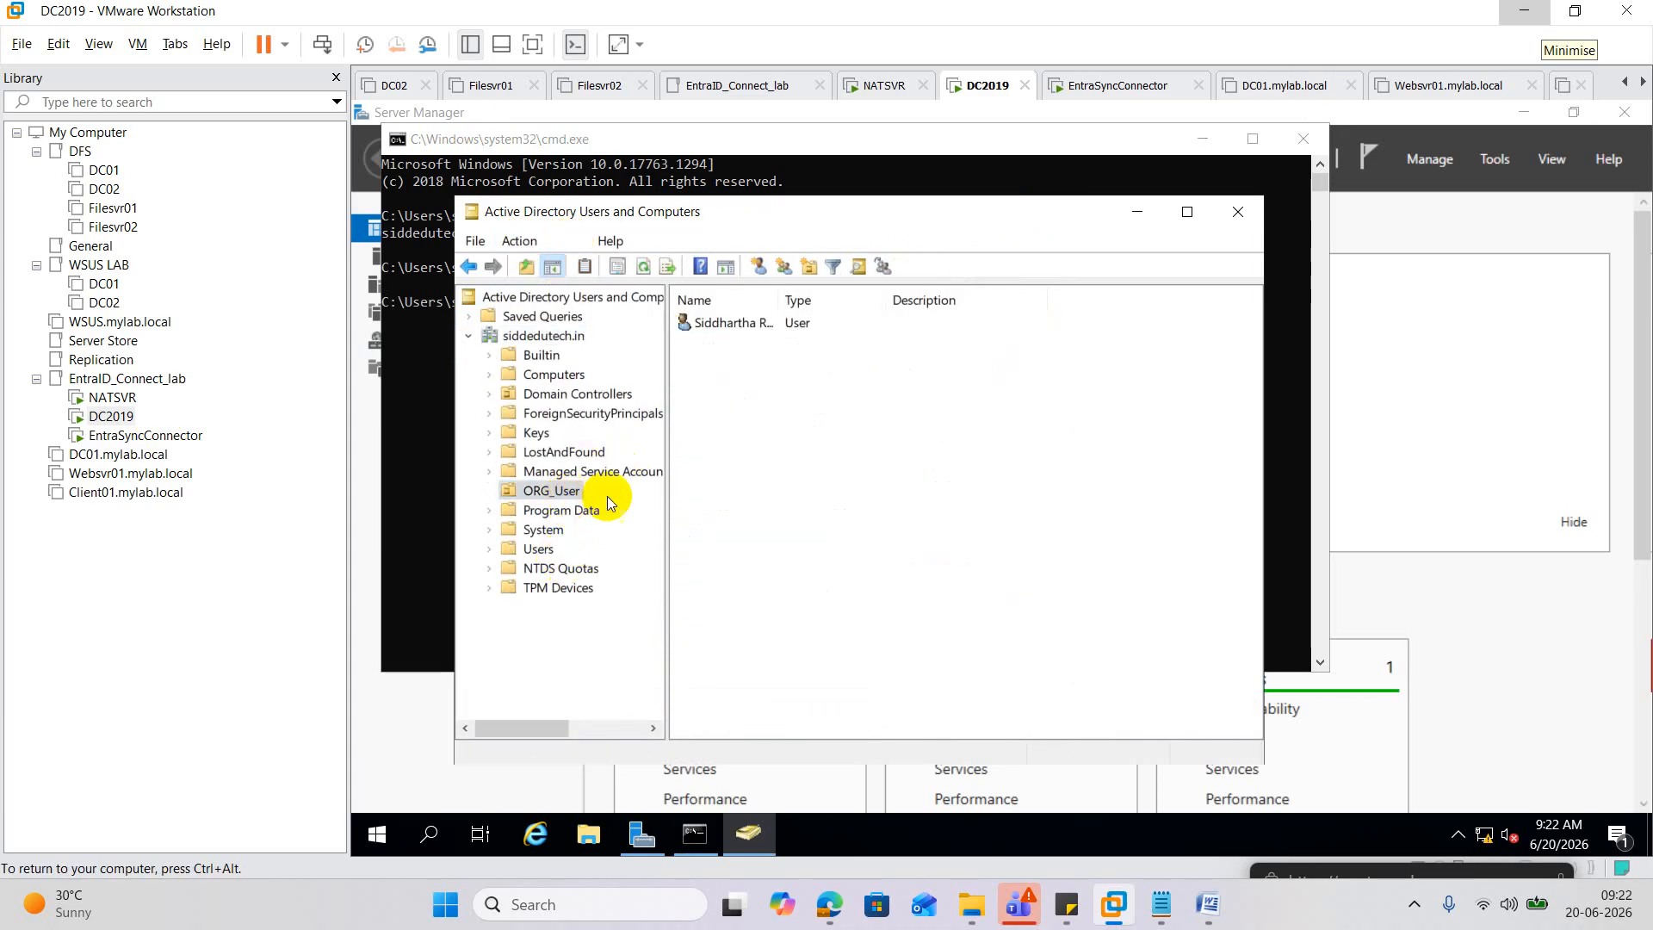
{"action": "double_click", "coordinate": [747, 324]}
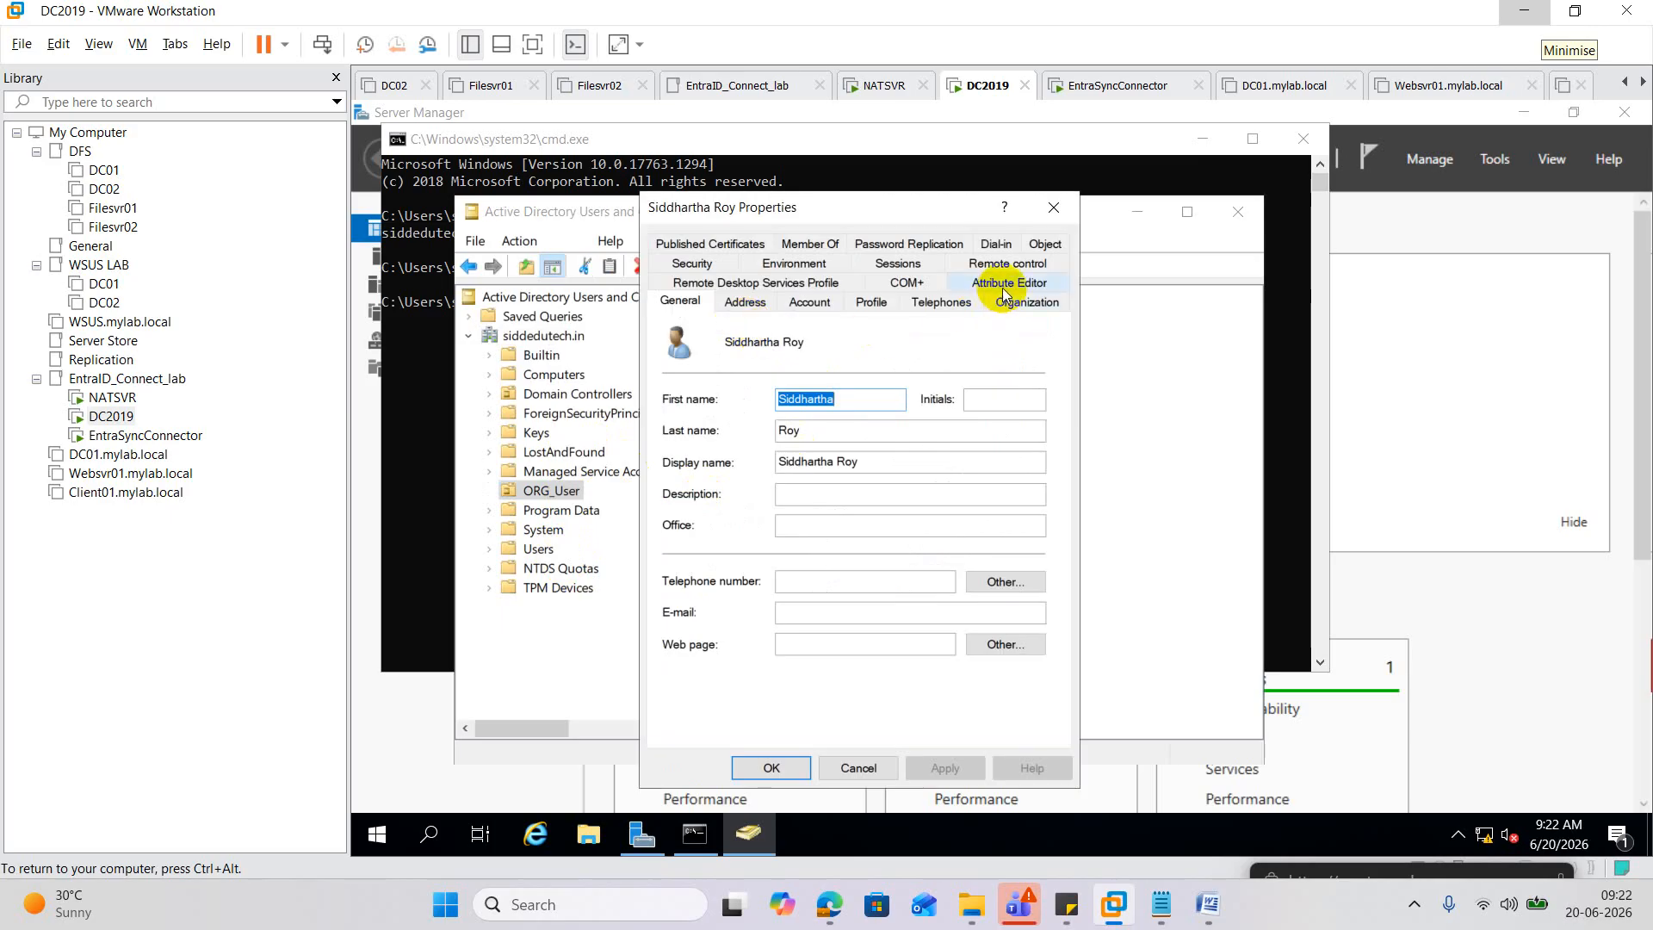
Locate the employeeID attribute in the ORG_User account's Attribute Editor.
{"action": "left_click", "coordinate": [1005, 292]}
{"action": "left_click", "coordinate": [721, 474]}
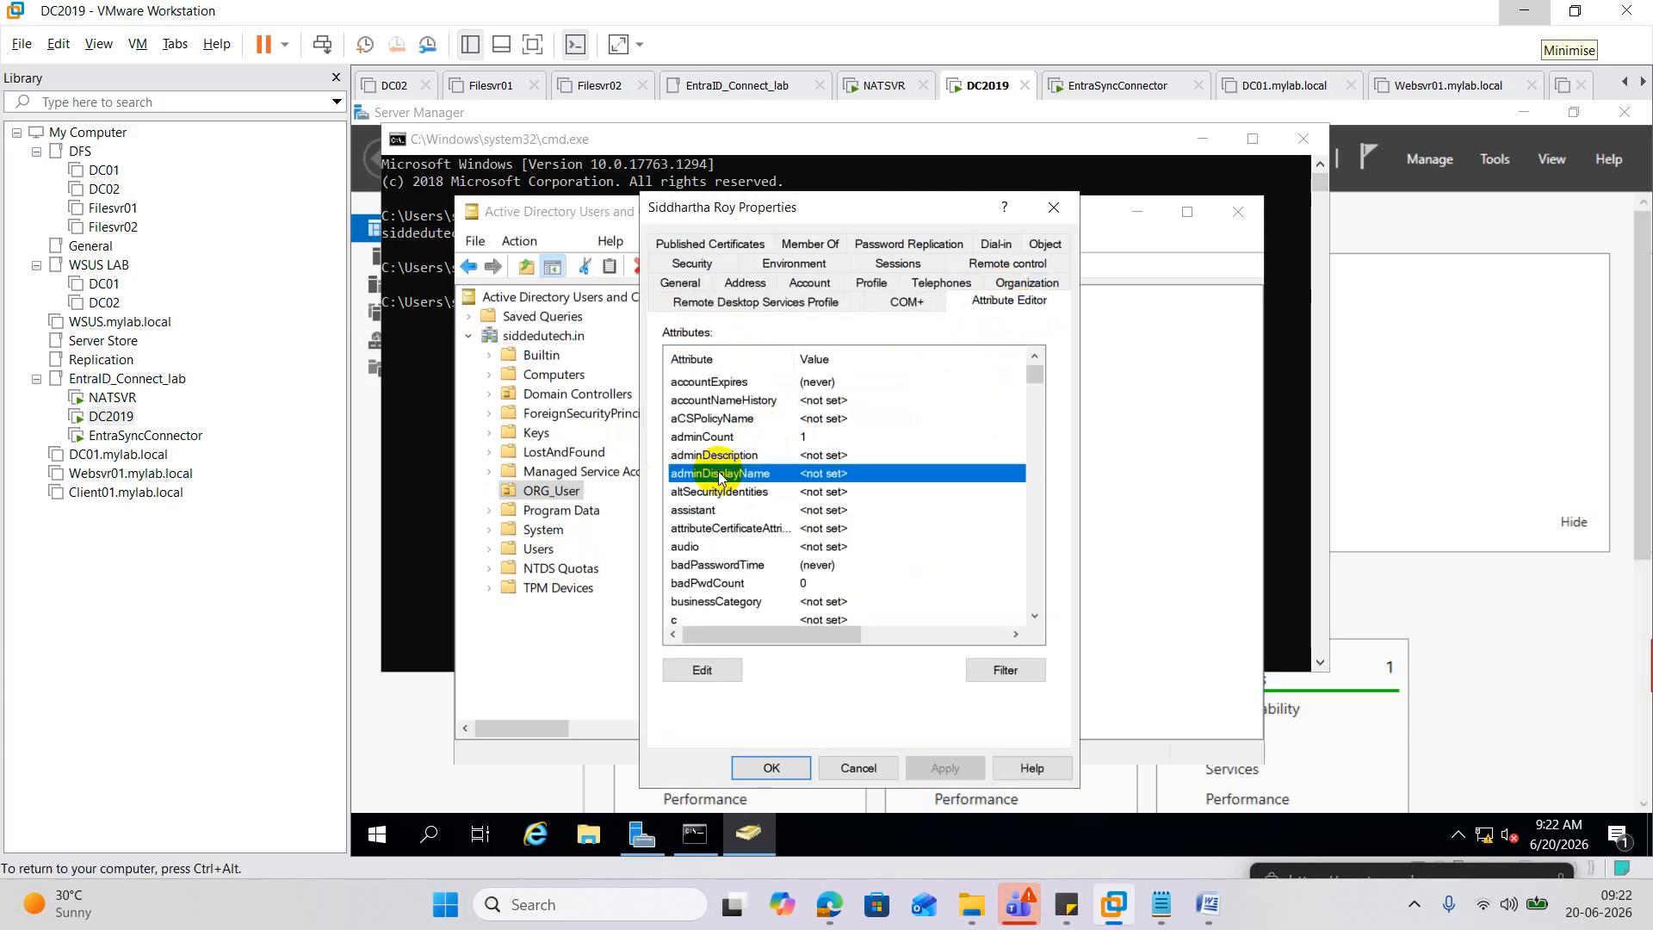
{"action": "key", "text": "e"}
{"action": "key", "text": "m"}
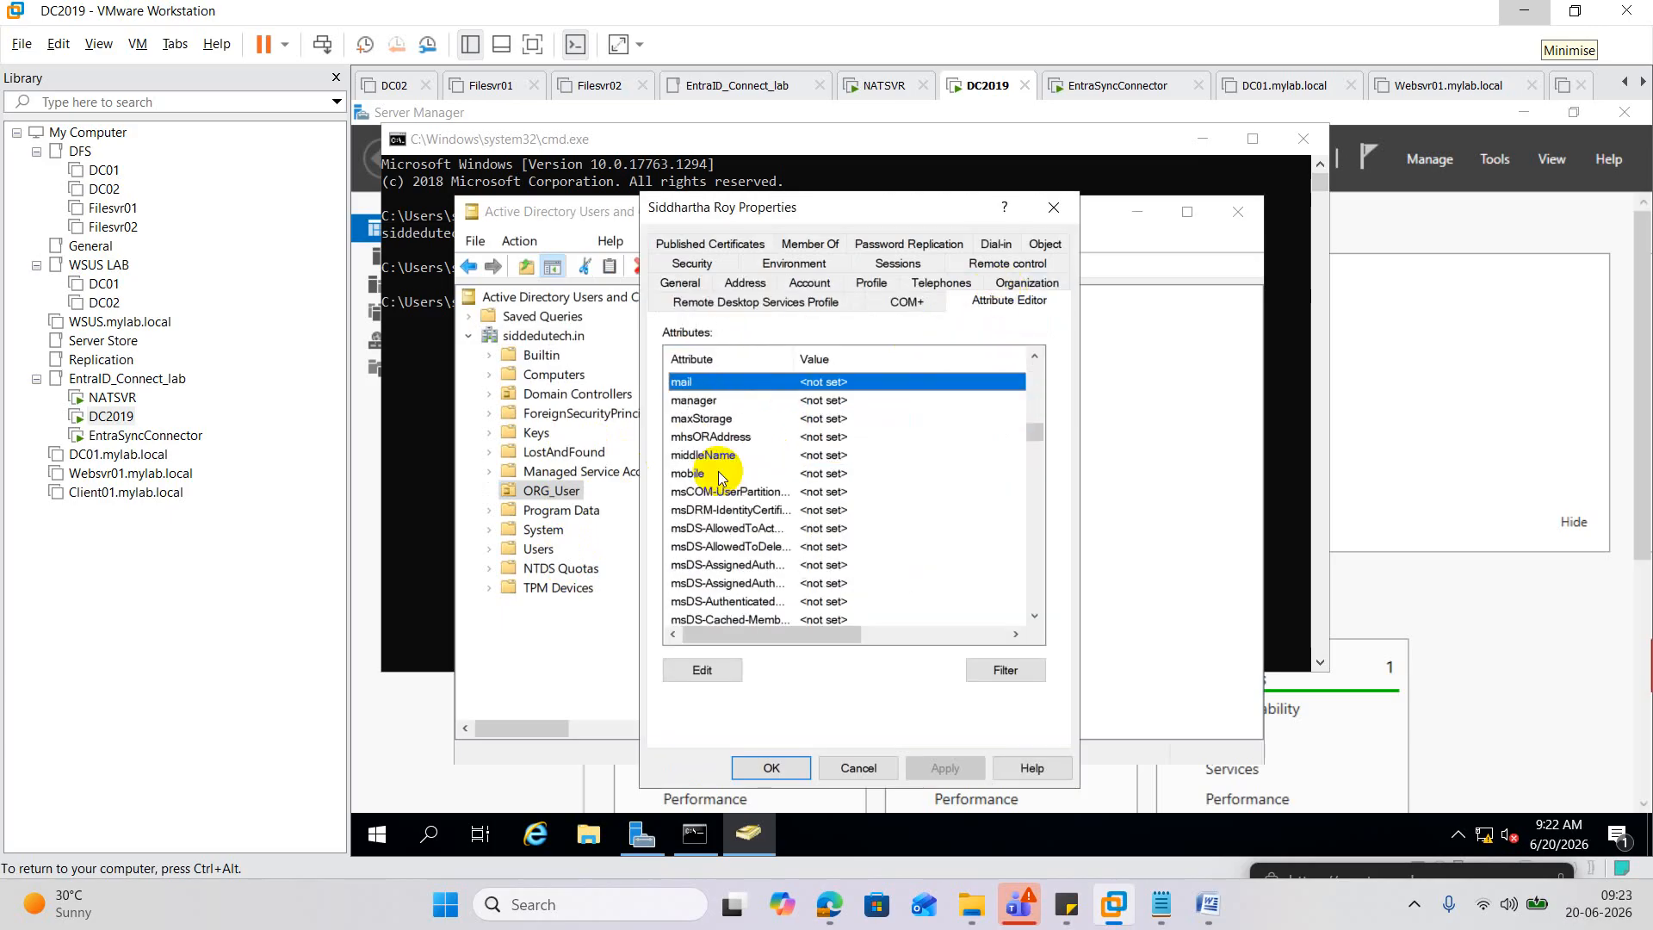
{"action": "key", "text": "s"}
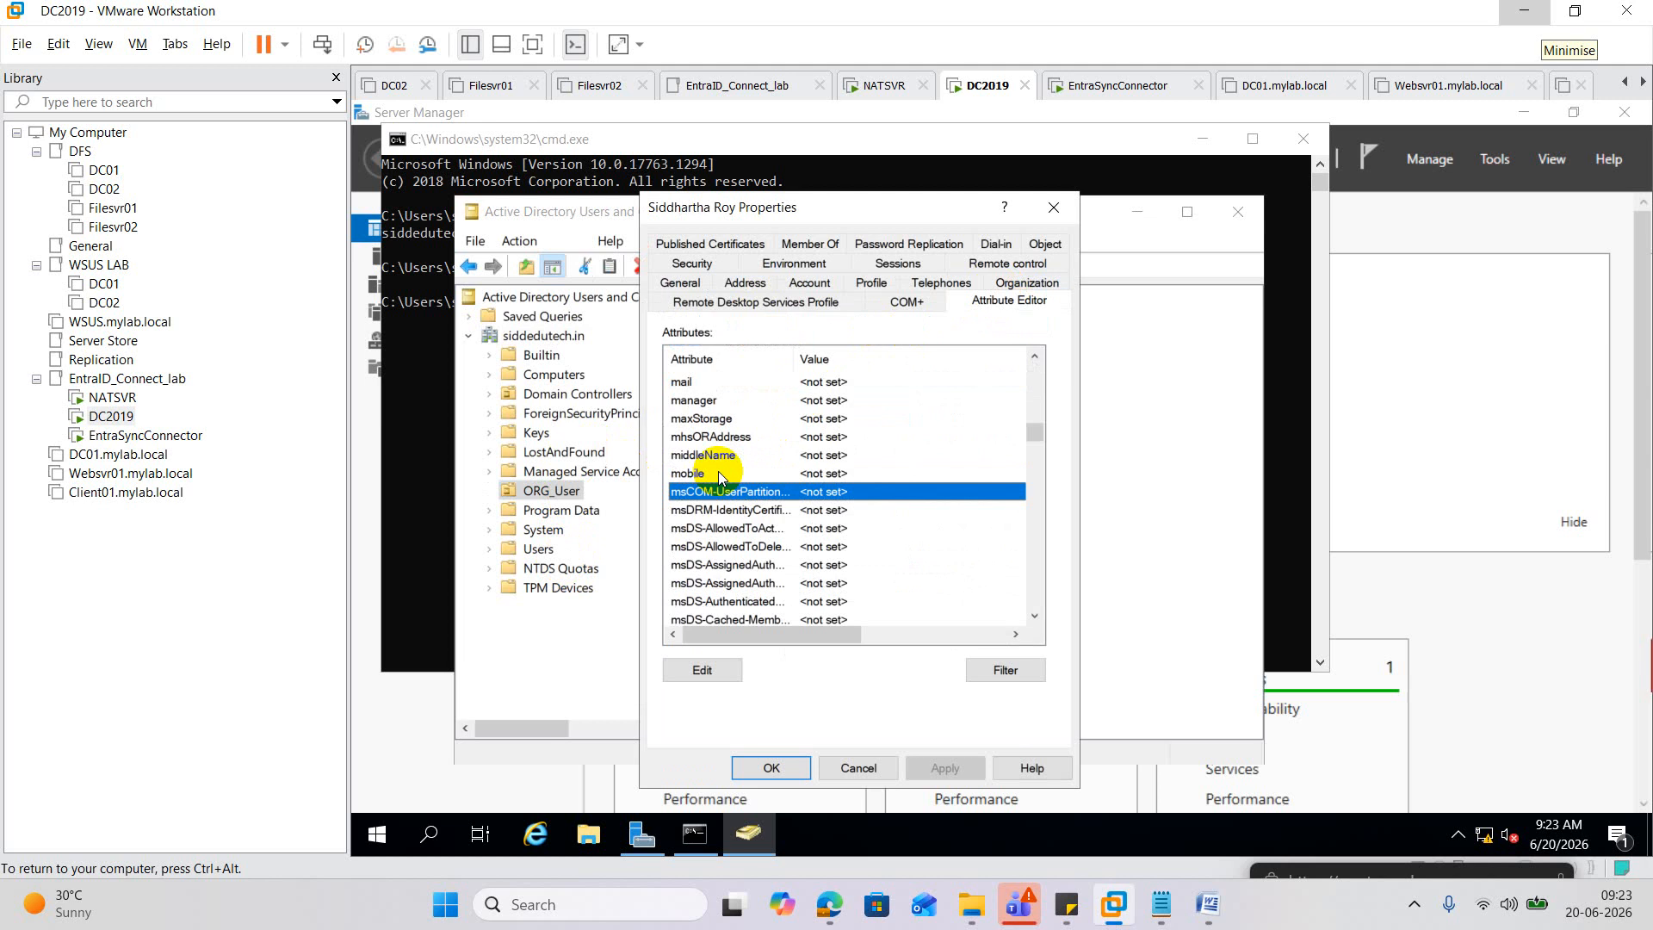
{"action": "key", "text": "e"}
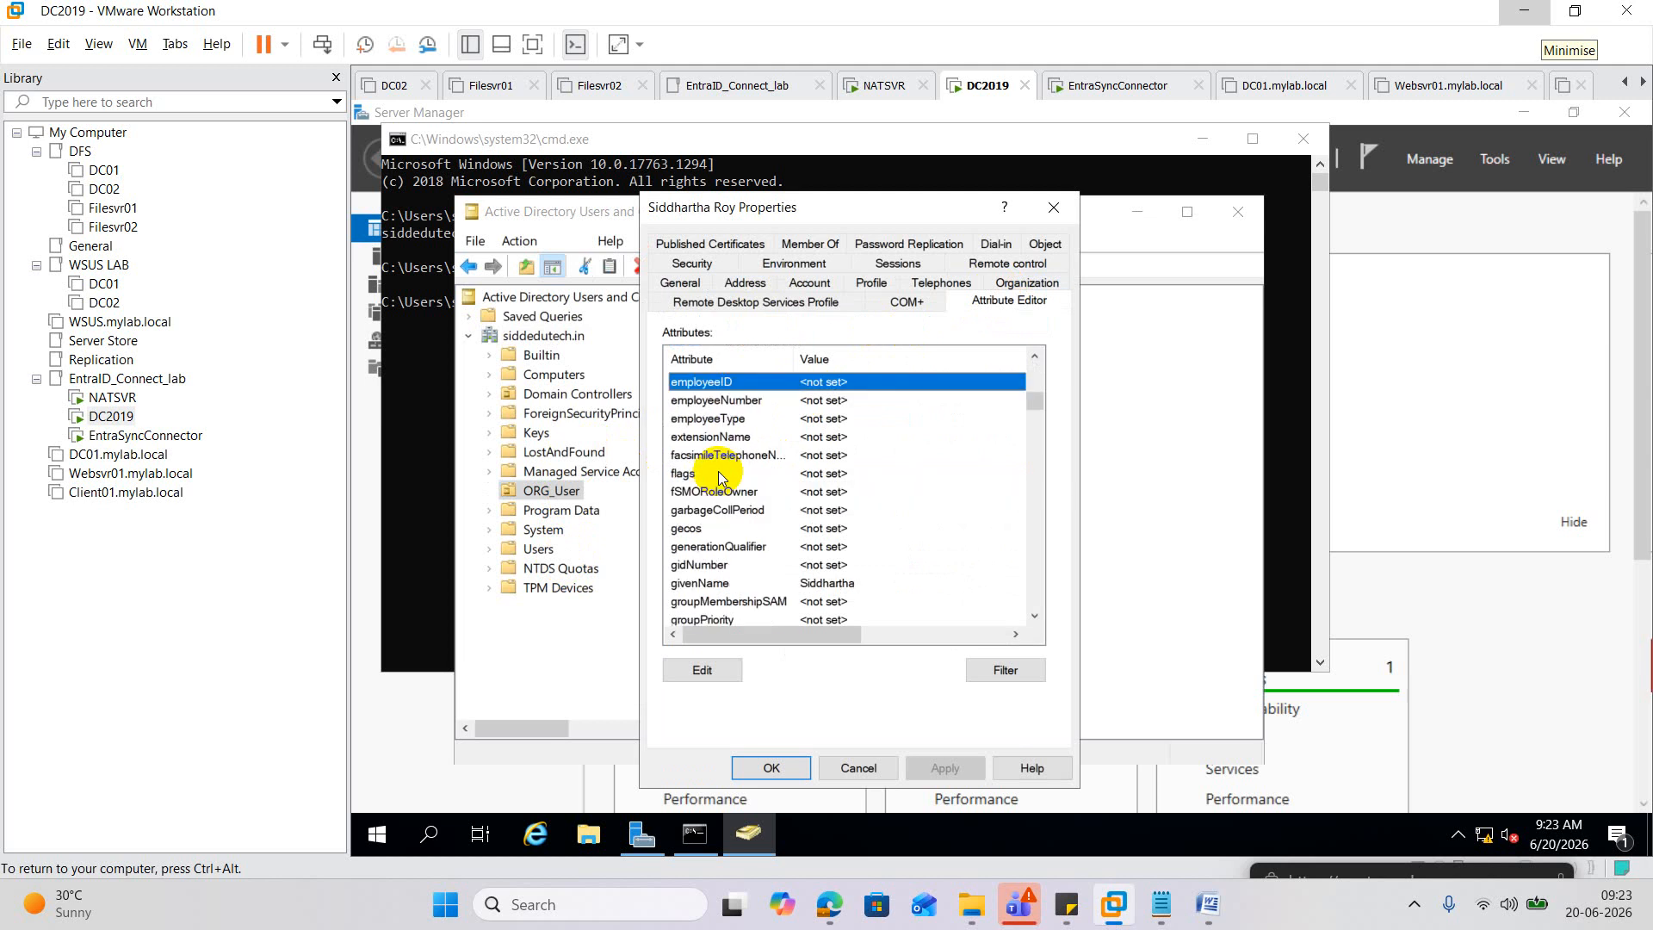
Set employeeID to 1000, apply and close, then switch to the EntraSyncConnector VM.
{"action": "double_click", "coordinate": [805, 382]}
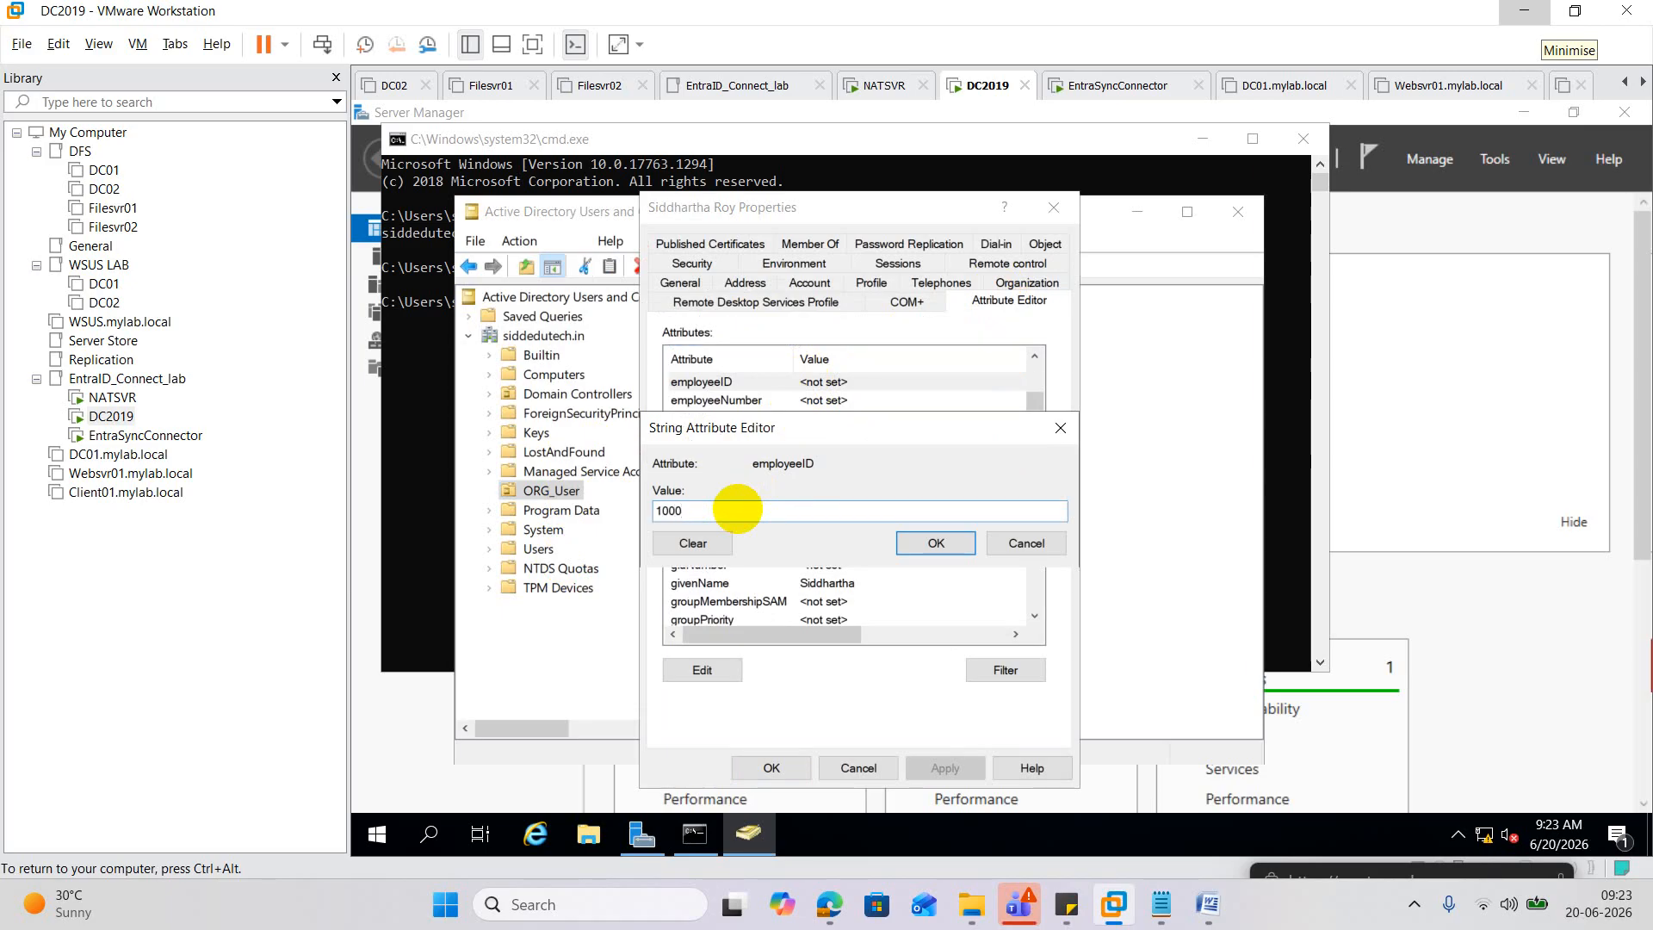
{"action": "type", "text": "1000"}
{"action": "left_click", "coordinate": [916, 544]}
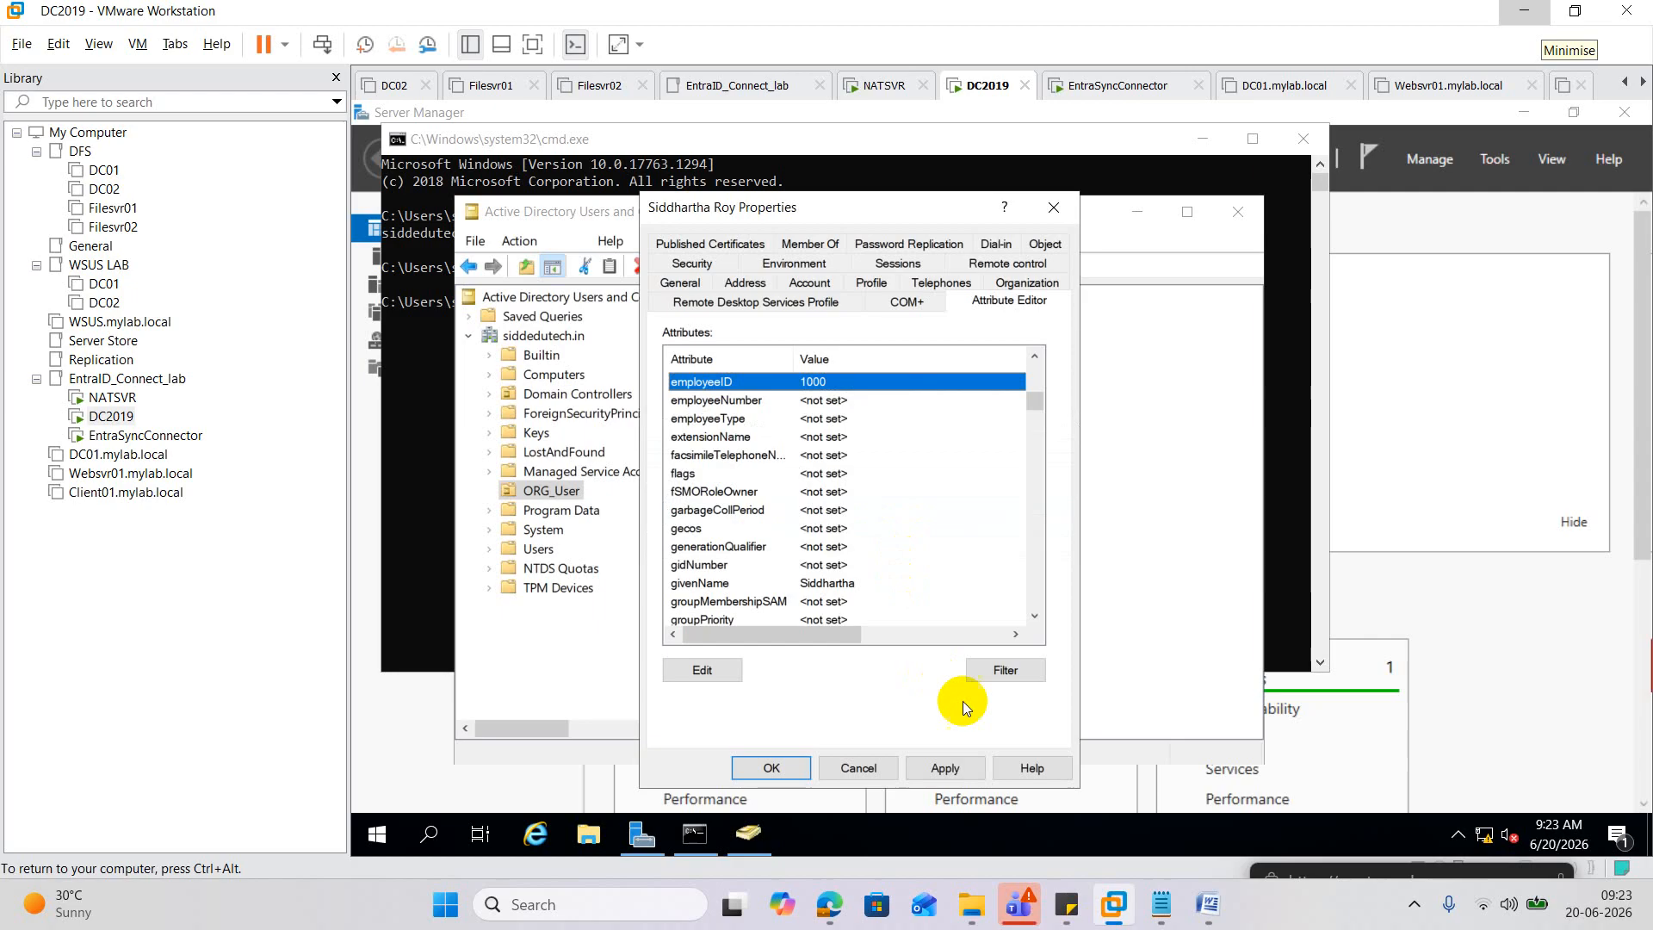
{"action": "left_click", "coordinate": [945, 767]}
{"action": "left_click", "coordinate": [779, 766]}
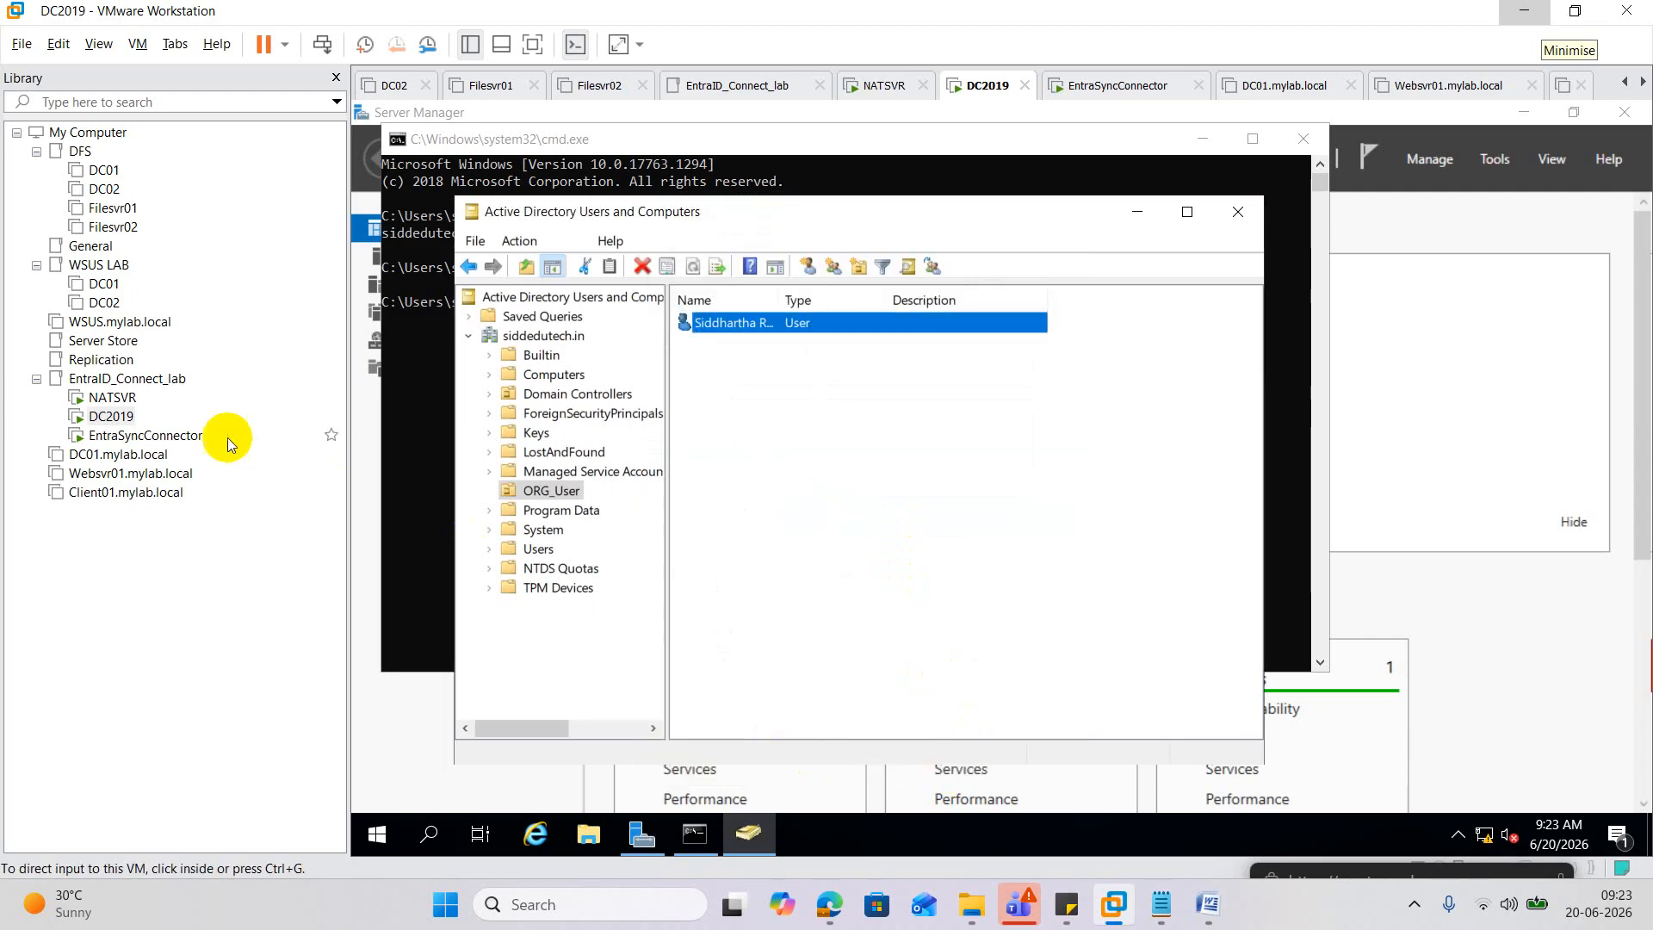
{"action": "left_click", "coordinate": [129, 435]}
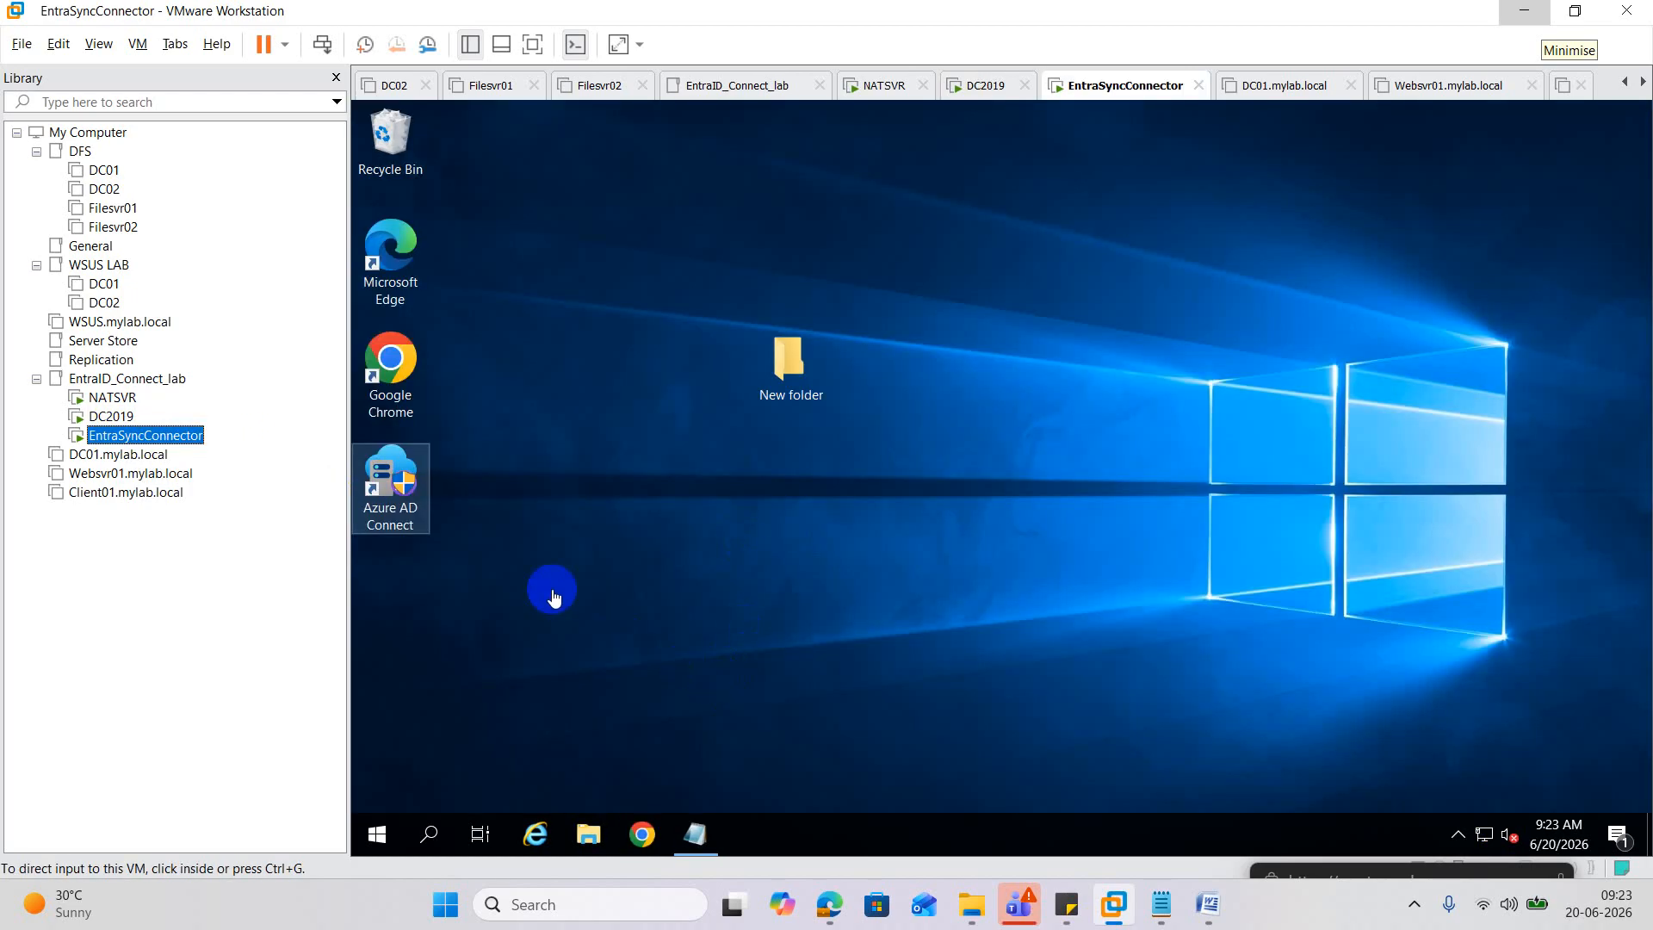
Widen the Identities column and refresh the Users list repeatedly, still two cloud-only users, then minimise Edge.
{"action": "left_click", "coordinate": [829, 904]}
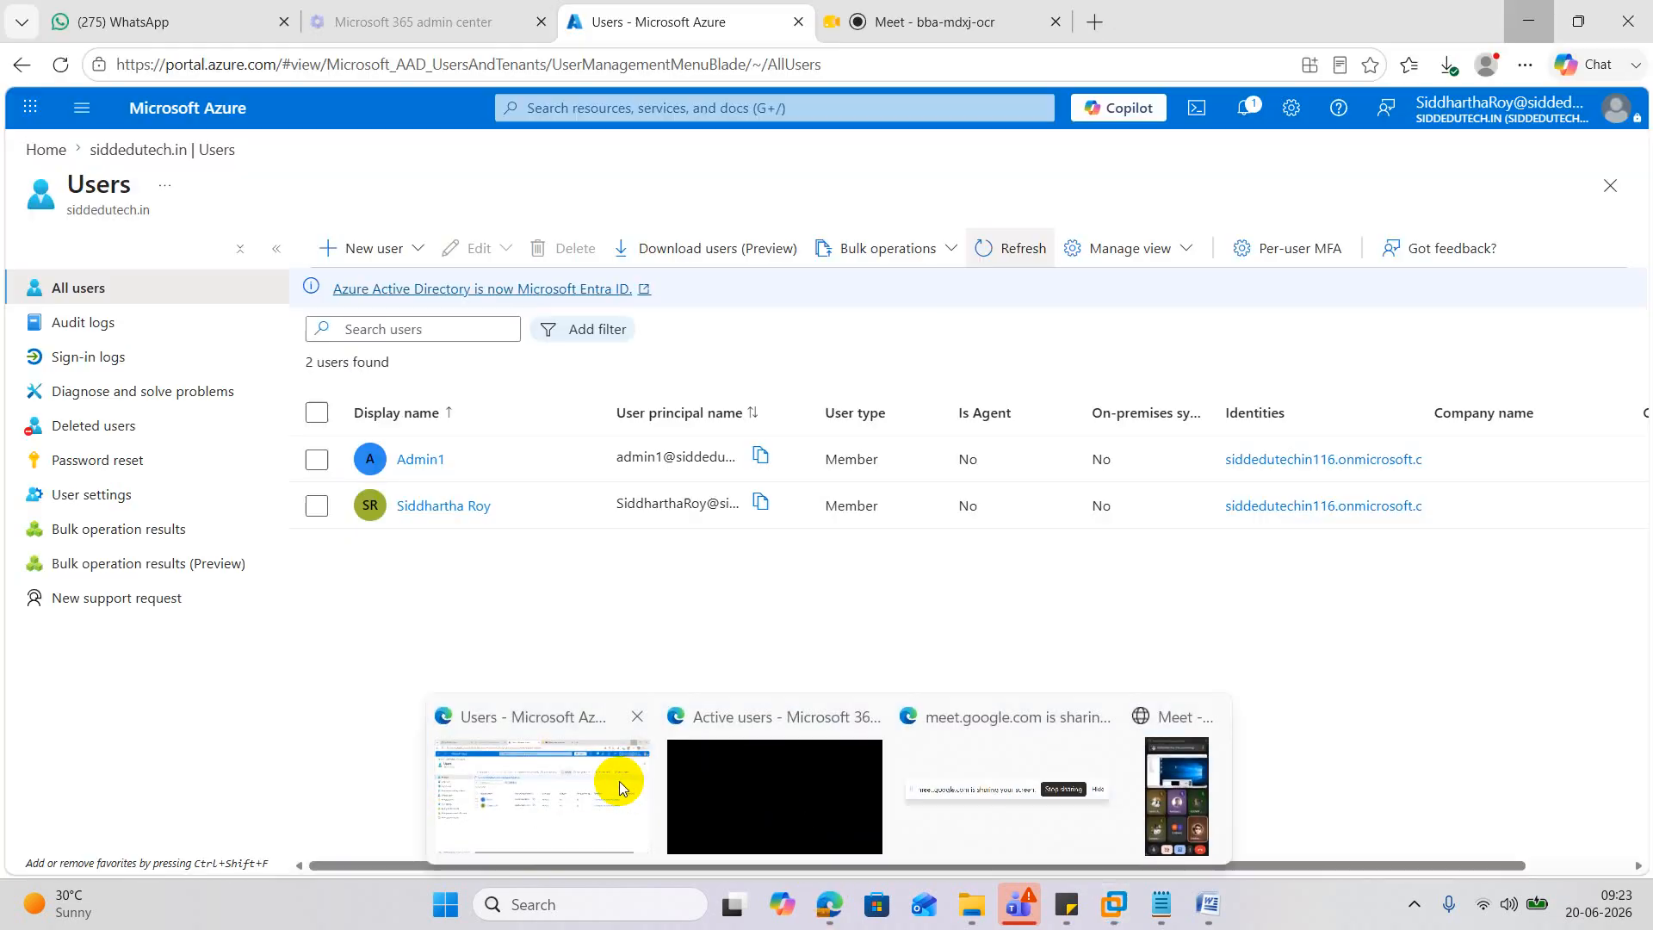
{"action": "left_click", "coordinate": [610, 782]}
{"action": "left_click", "coordinate": [988, 267]}
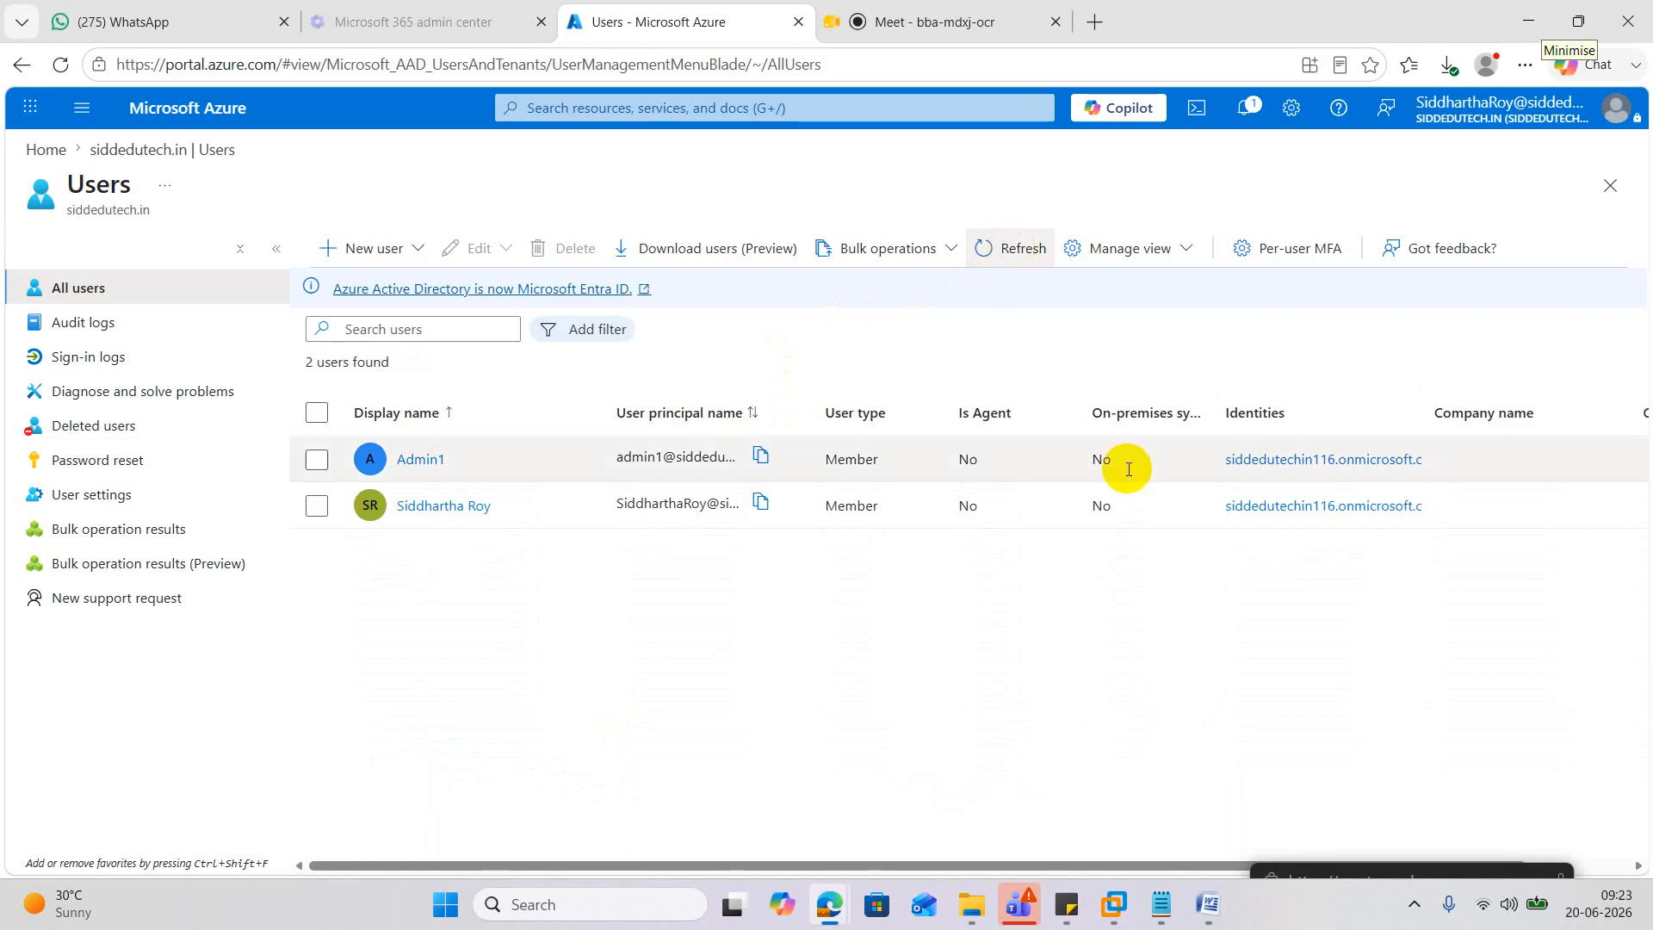
{"action": "left_click_drag", "start_coordinate": [1424, 412], "coordinate": [1630, 418]}
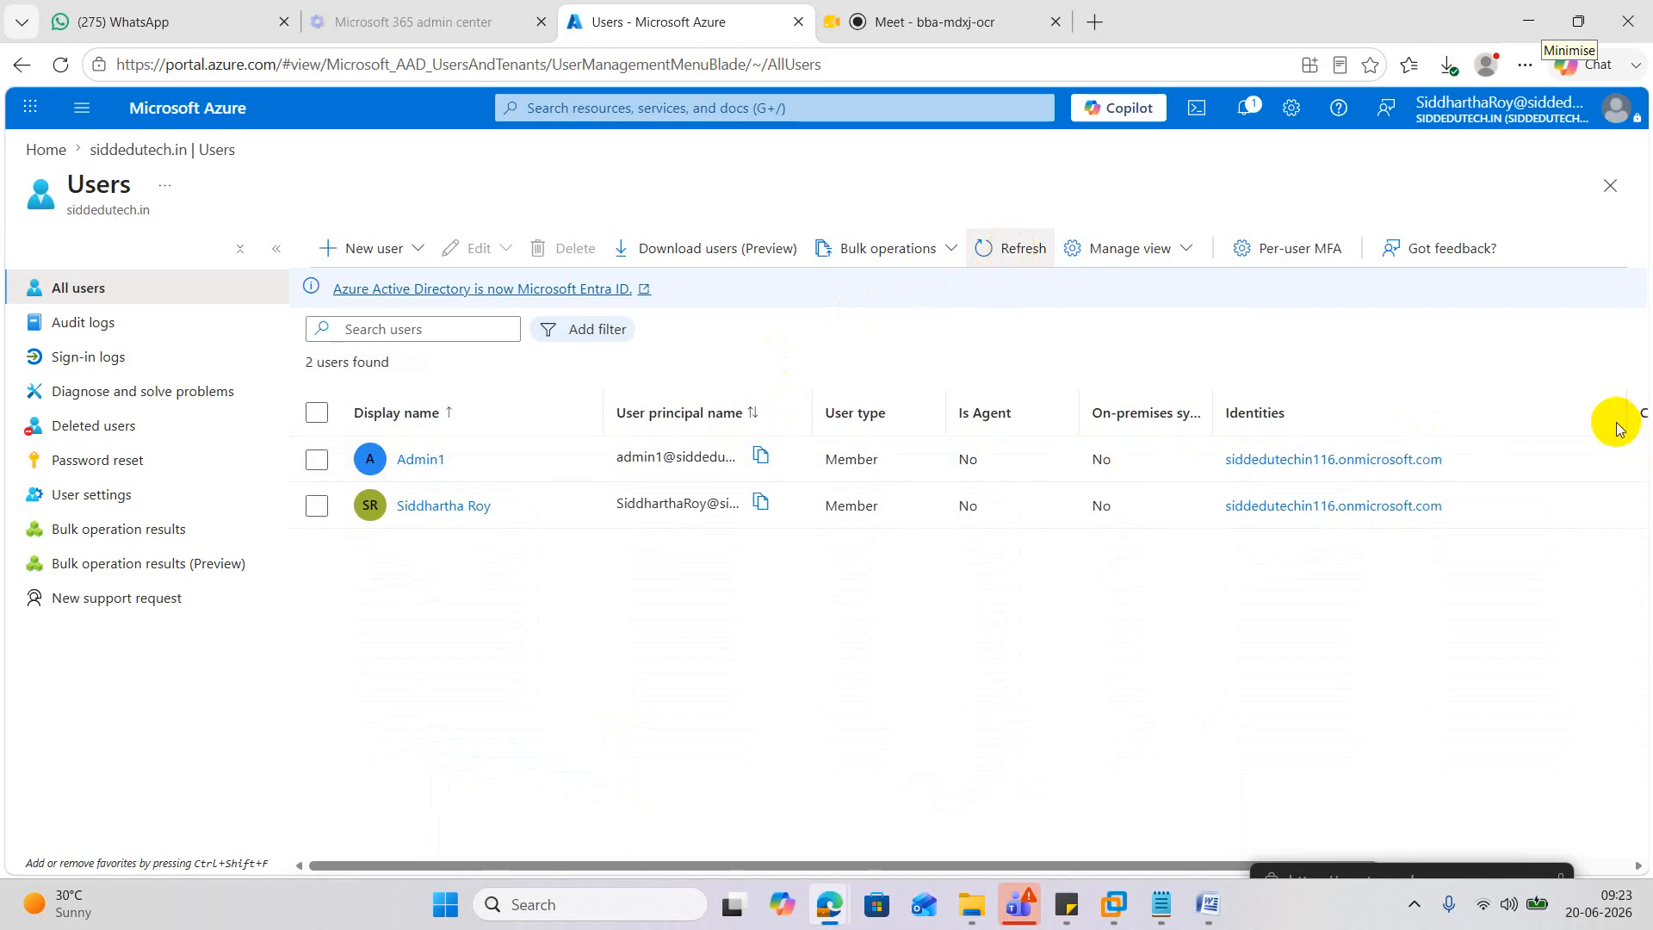
{"action": "left_click", "coordinate": [1023, 256]}
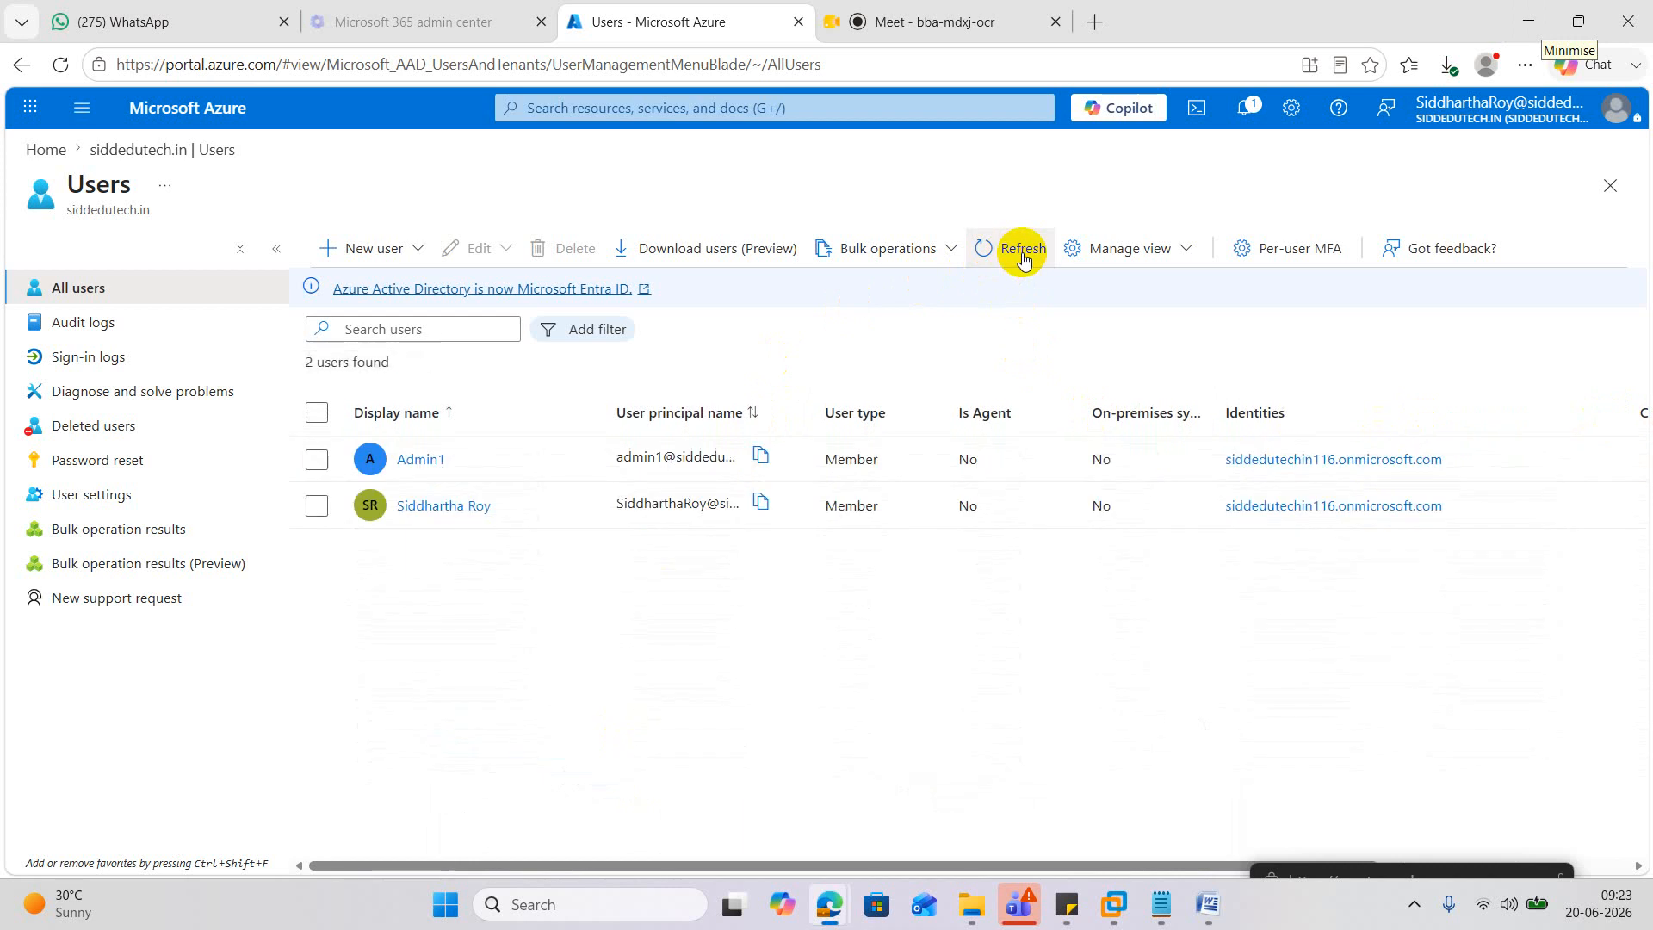
{"action": "left_click", "coordinate": [1023, 256]}
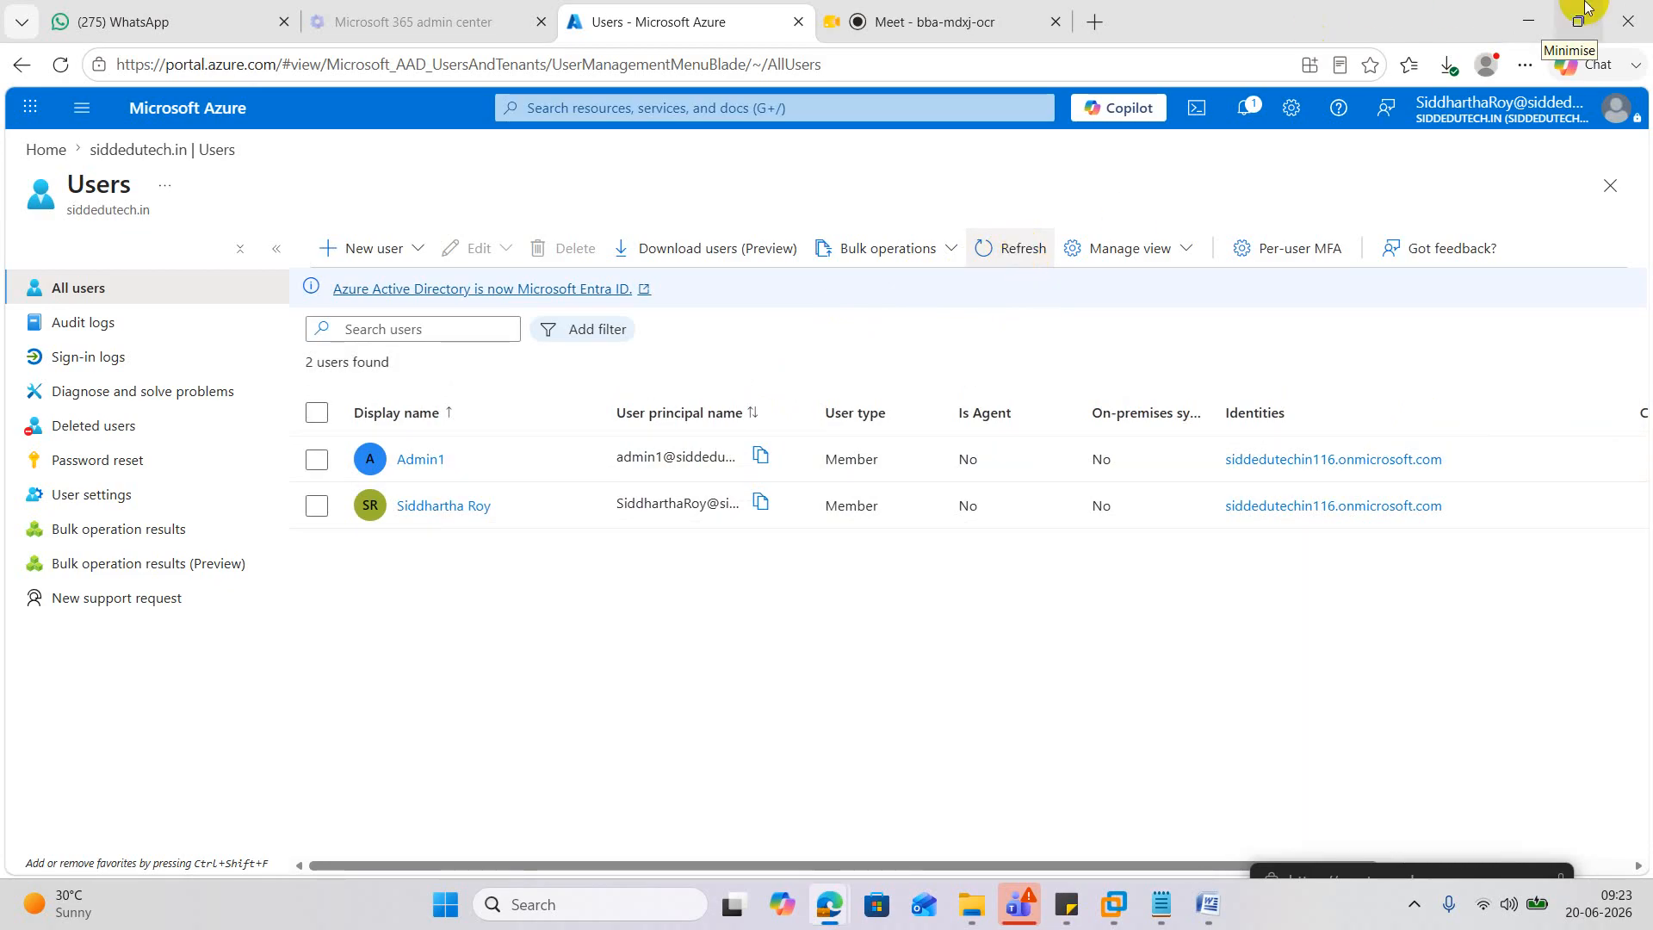
{"action": "left_click", "coordinate": [1044, 259]}
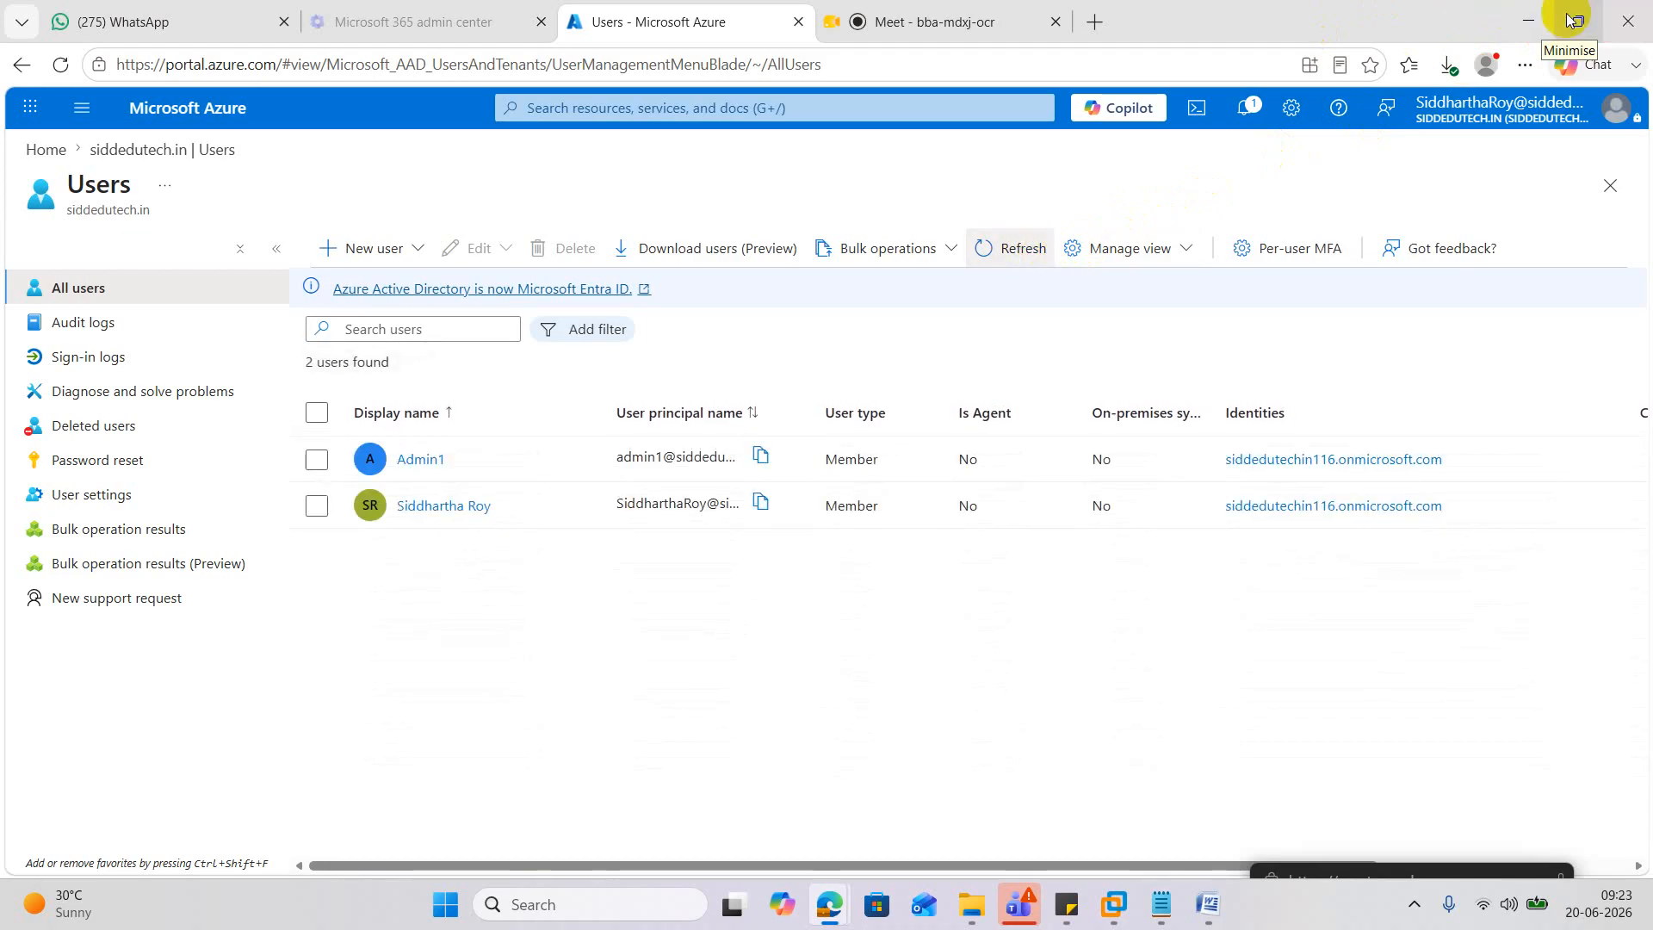
{"action": "left_click", "coordinate": [1529, 21]}
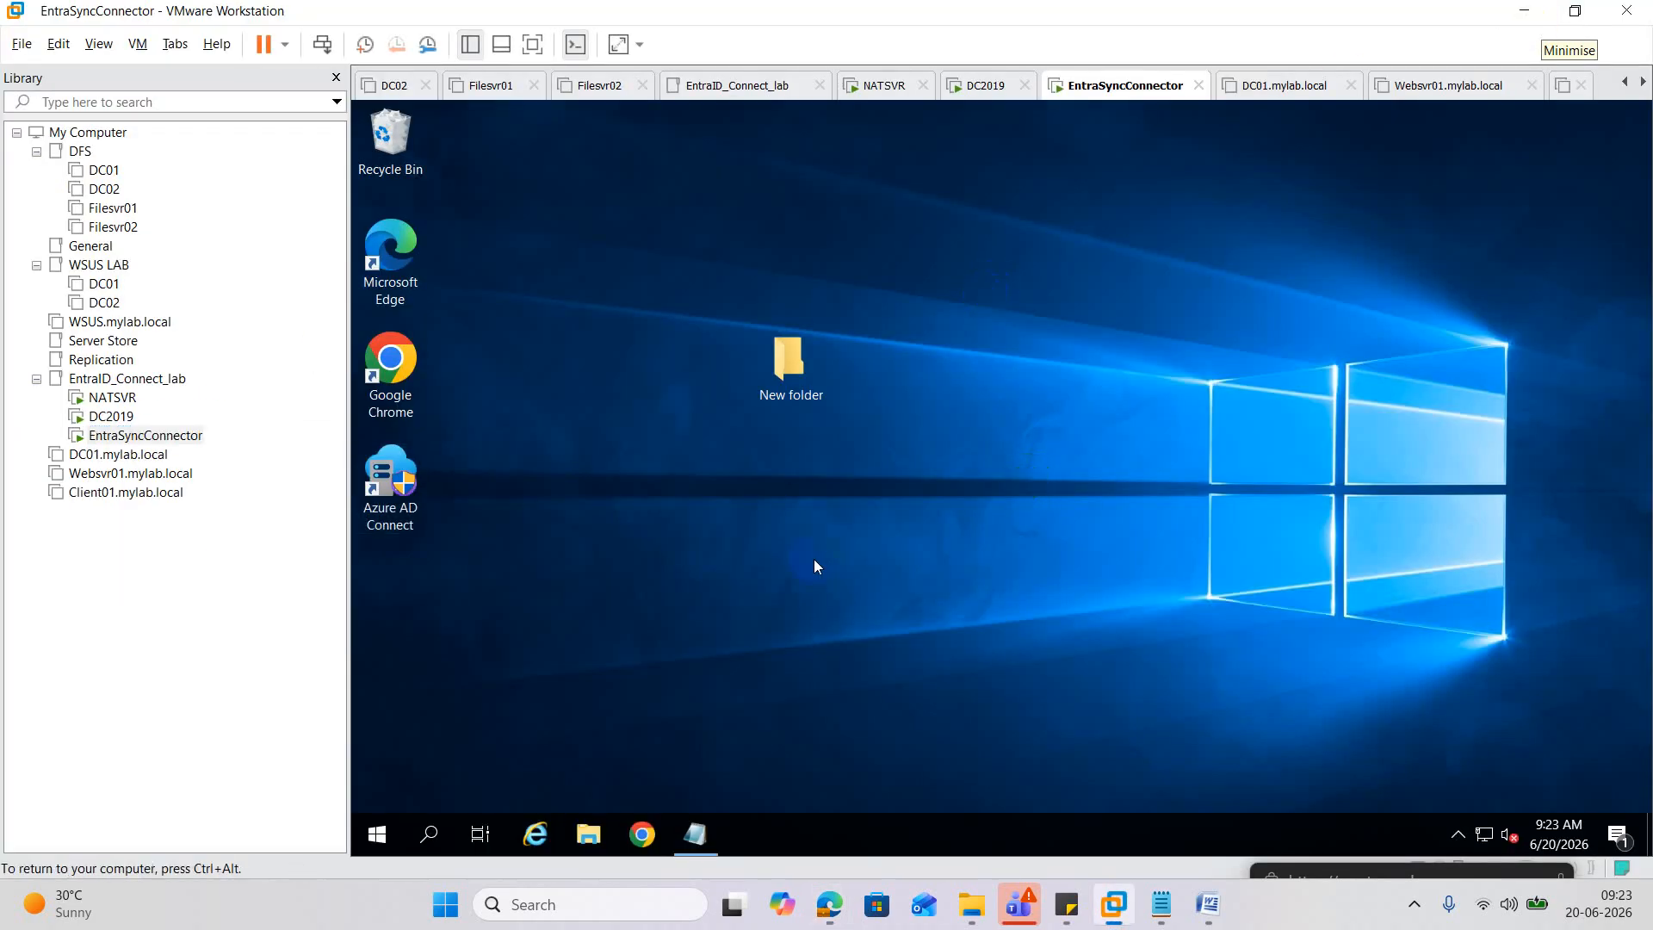
Launch Windows PowerShell as administrator on the EntraSyncConnector VM.
{"action": "right_click", "coordinate": [376, 833]}
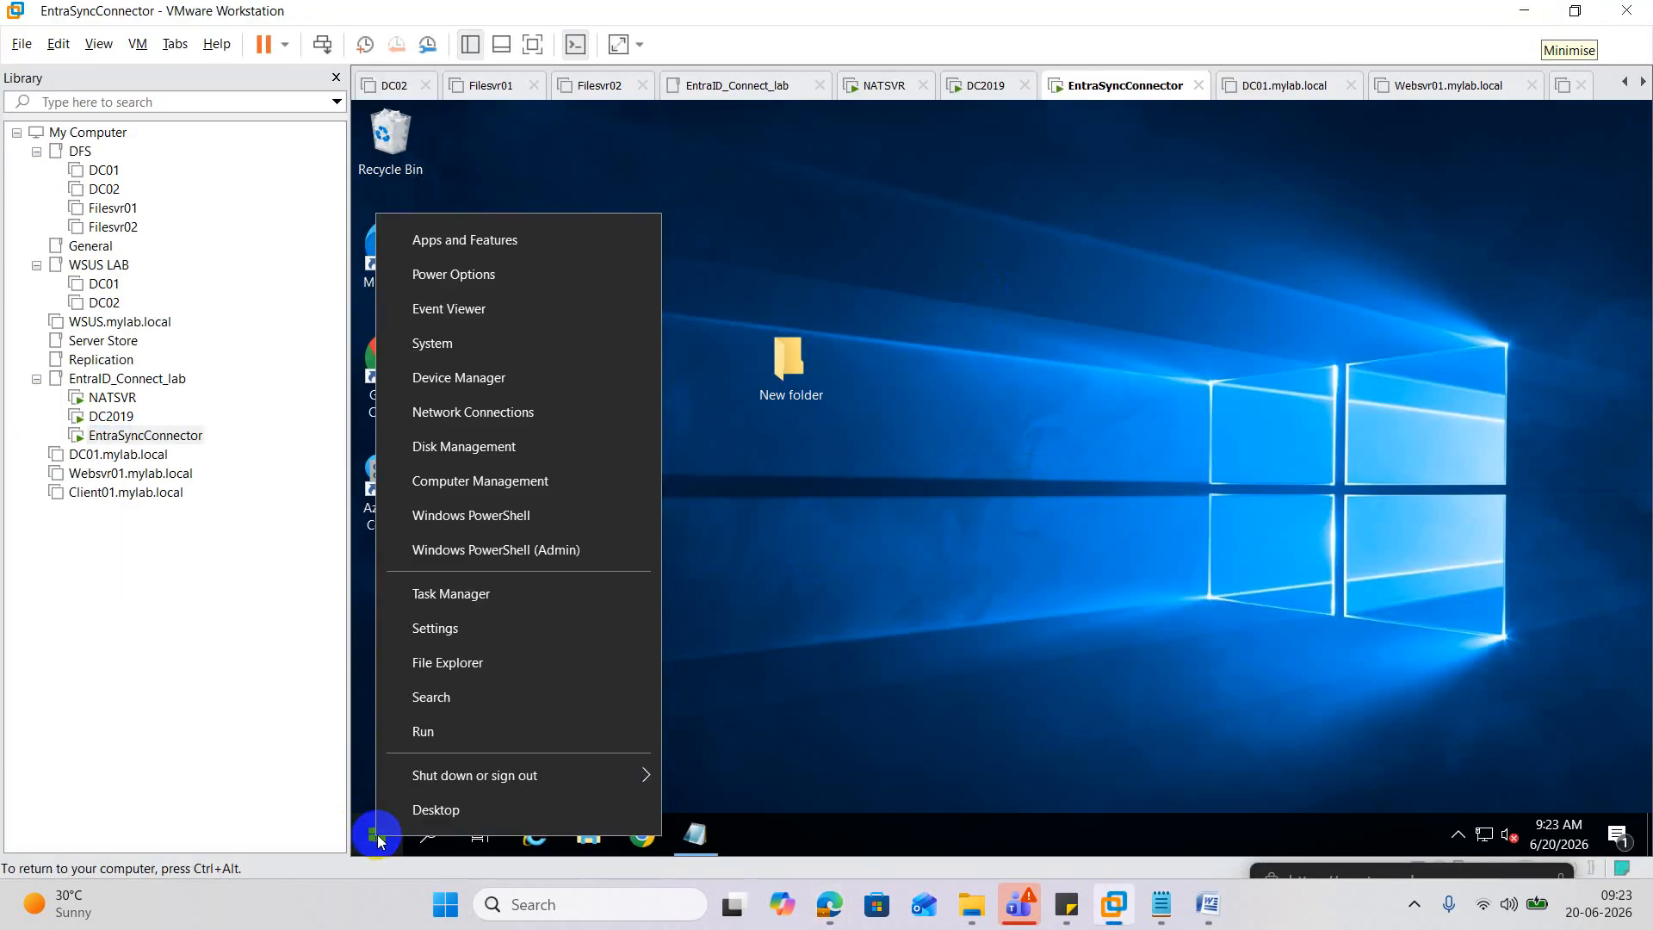
{"action": "left_click", "coordinate": [543, 568]}
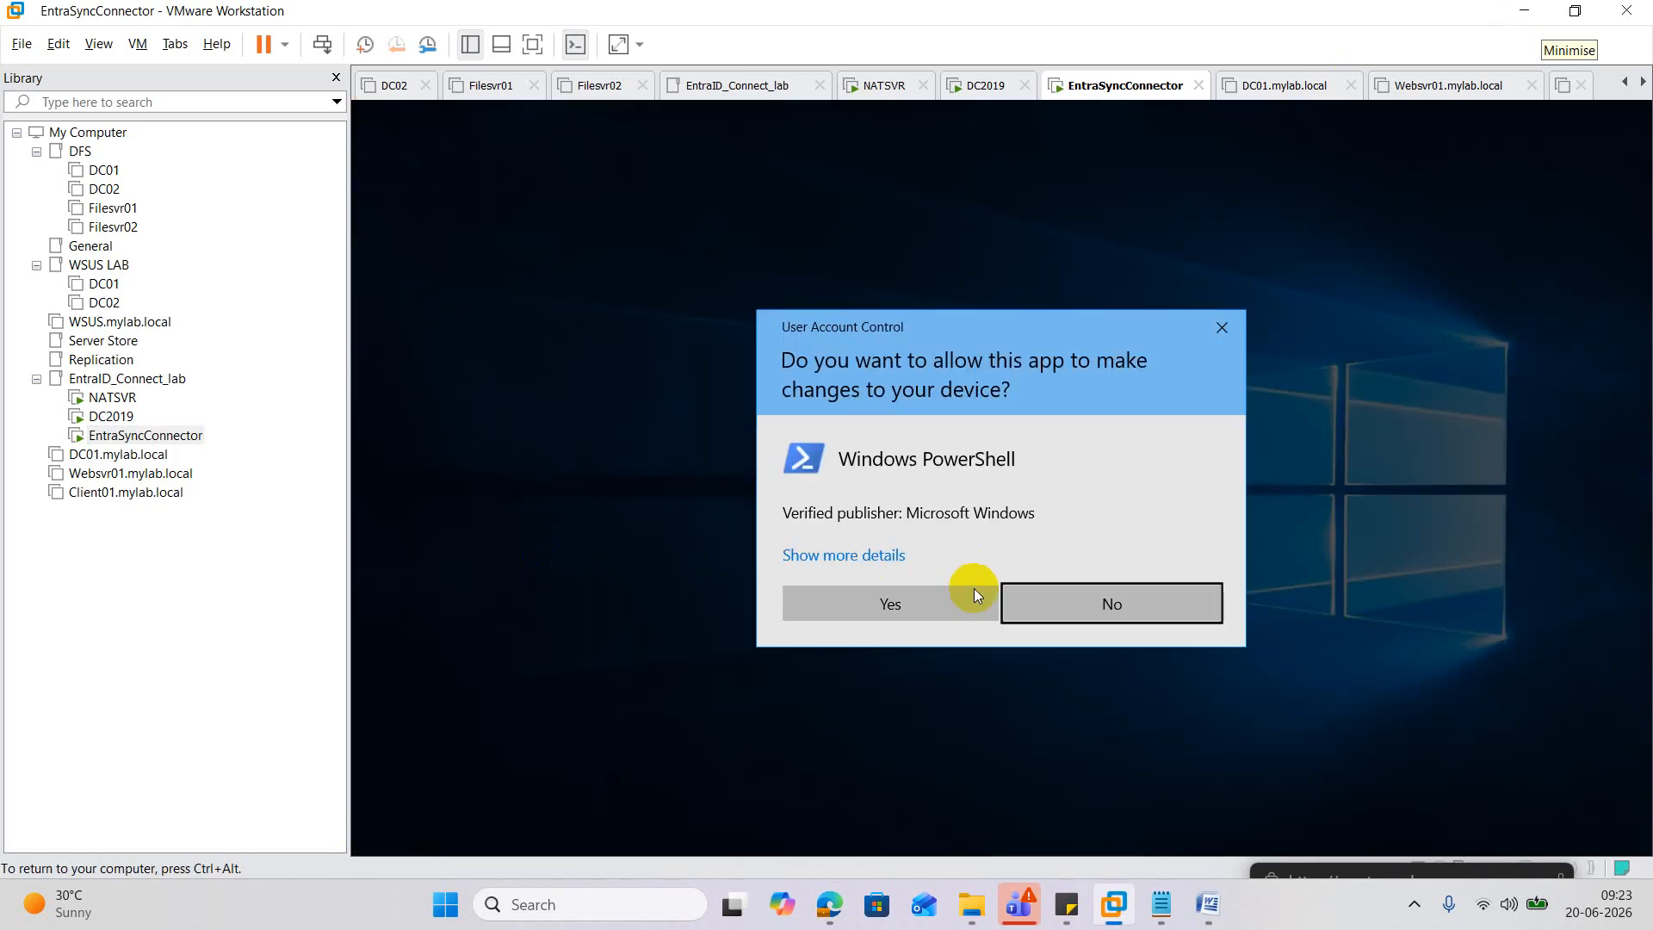
{"action": "left_click", "coordinate": [966, 596]}
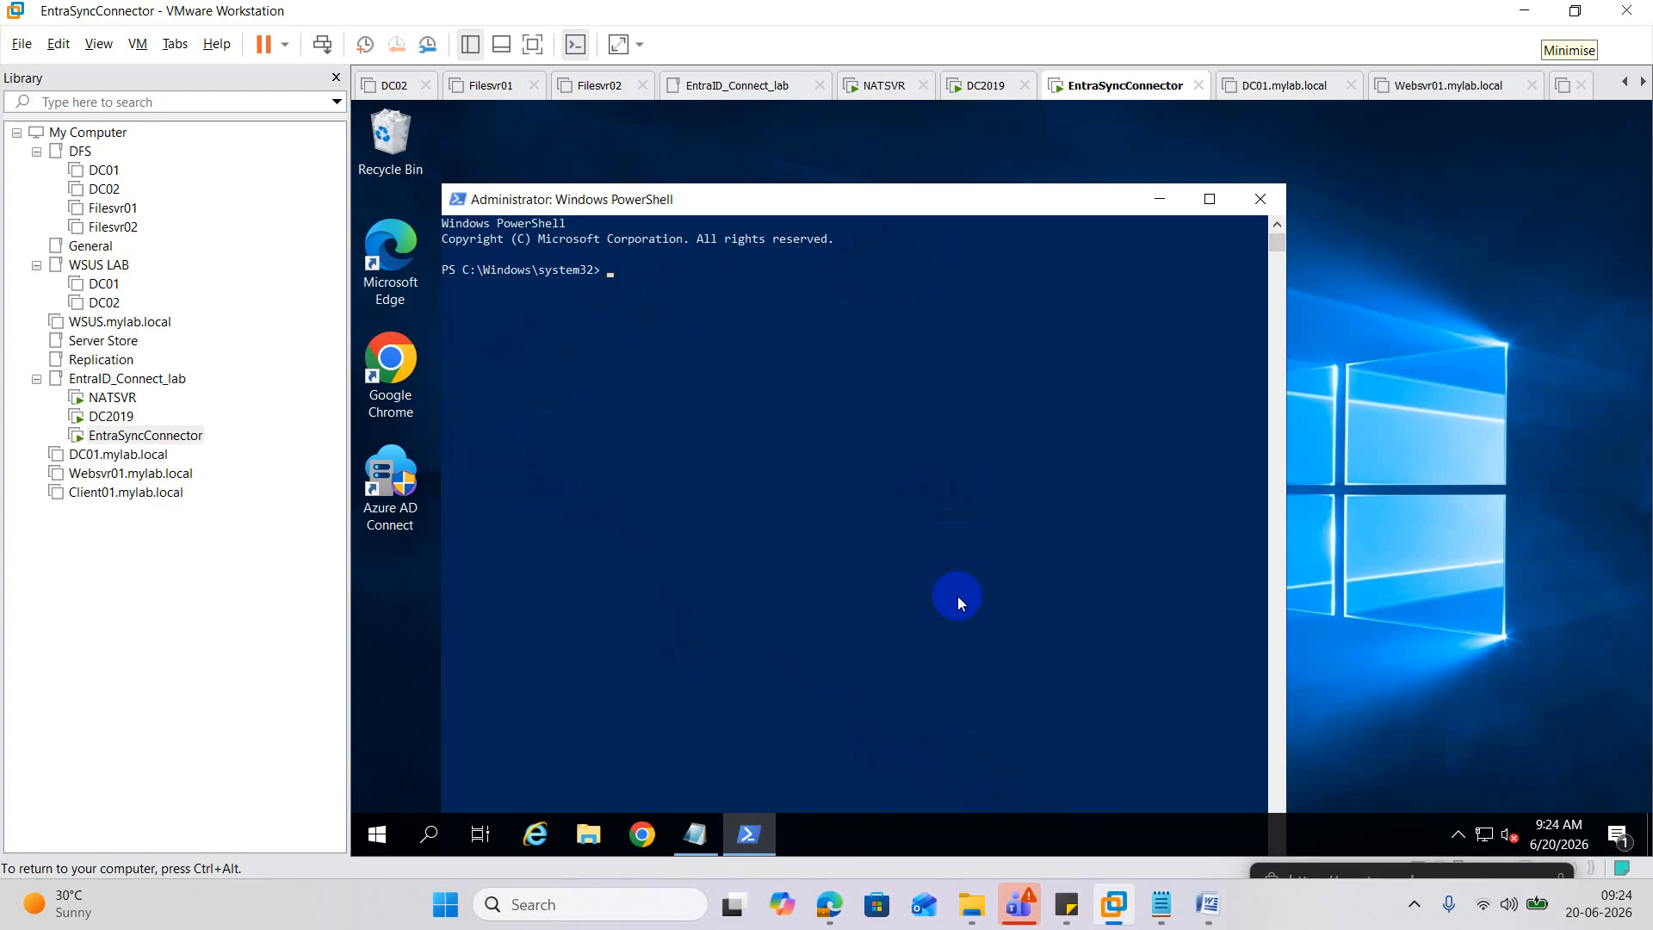
Run Start-ADSyncSyncCycle -PolicyType Delta.
{"action": "type", "text": "start-adsy"}
{"action": "key", "text": "Tab"}
{"action": "key", "text": "Tab"}
{"action": "key", "text": "BackSpace"}
{"action": "key", "text": "BackSpace"}
{"action": "key", "text": "BackSpace"}
{"action": "key", "text": "BackSpace"}
{"action": "key", "text": "BackSpace"}
{"action": "key", "text": "BackSpace"}
{"action": "key", "text": "BackSpace"}
{"action": "key", "text": "BackSpace"}
{"action": "key", "text": "BackSpace"}
{"action": "key", "text": "BackSpace"}
{"action": "key", "text": "BackSpace"}
{"action": "key", "text": "BackSpace"}
{"action": "key", "text": "BackSpace"}
{"action": "key", "text": "BackSpace"}
{"action": "key", "text": "BackSpace"}
{"action": "type", "text": "sync"}
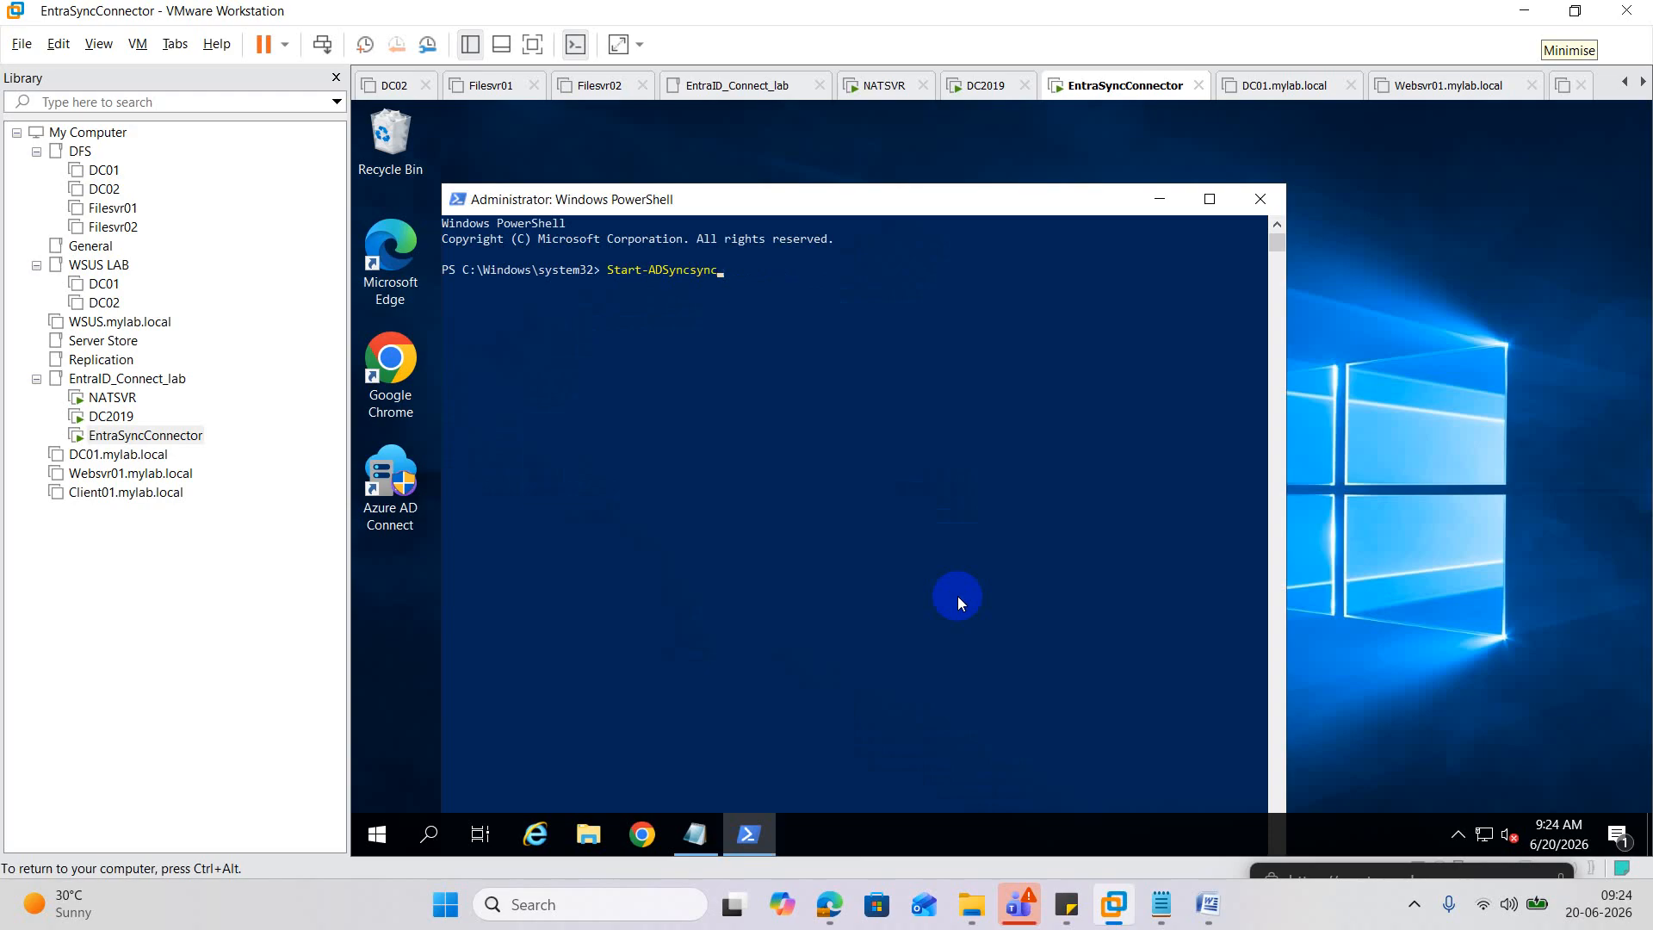
{"action": "key", "text": "Tab"}
{"action": "type", "text": "-po"}
{"action": "key", "text": "Tab"}
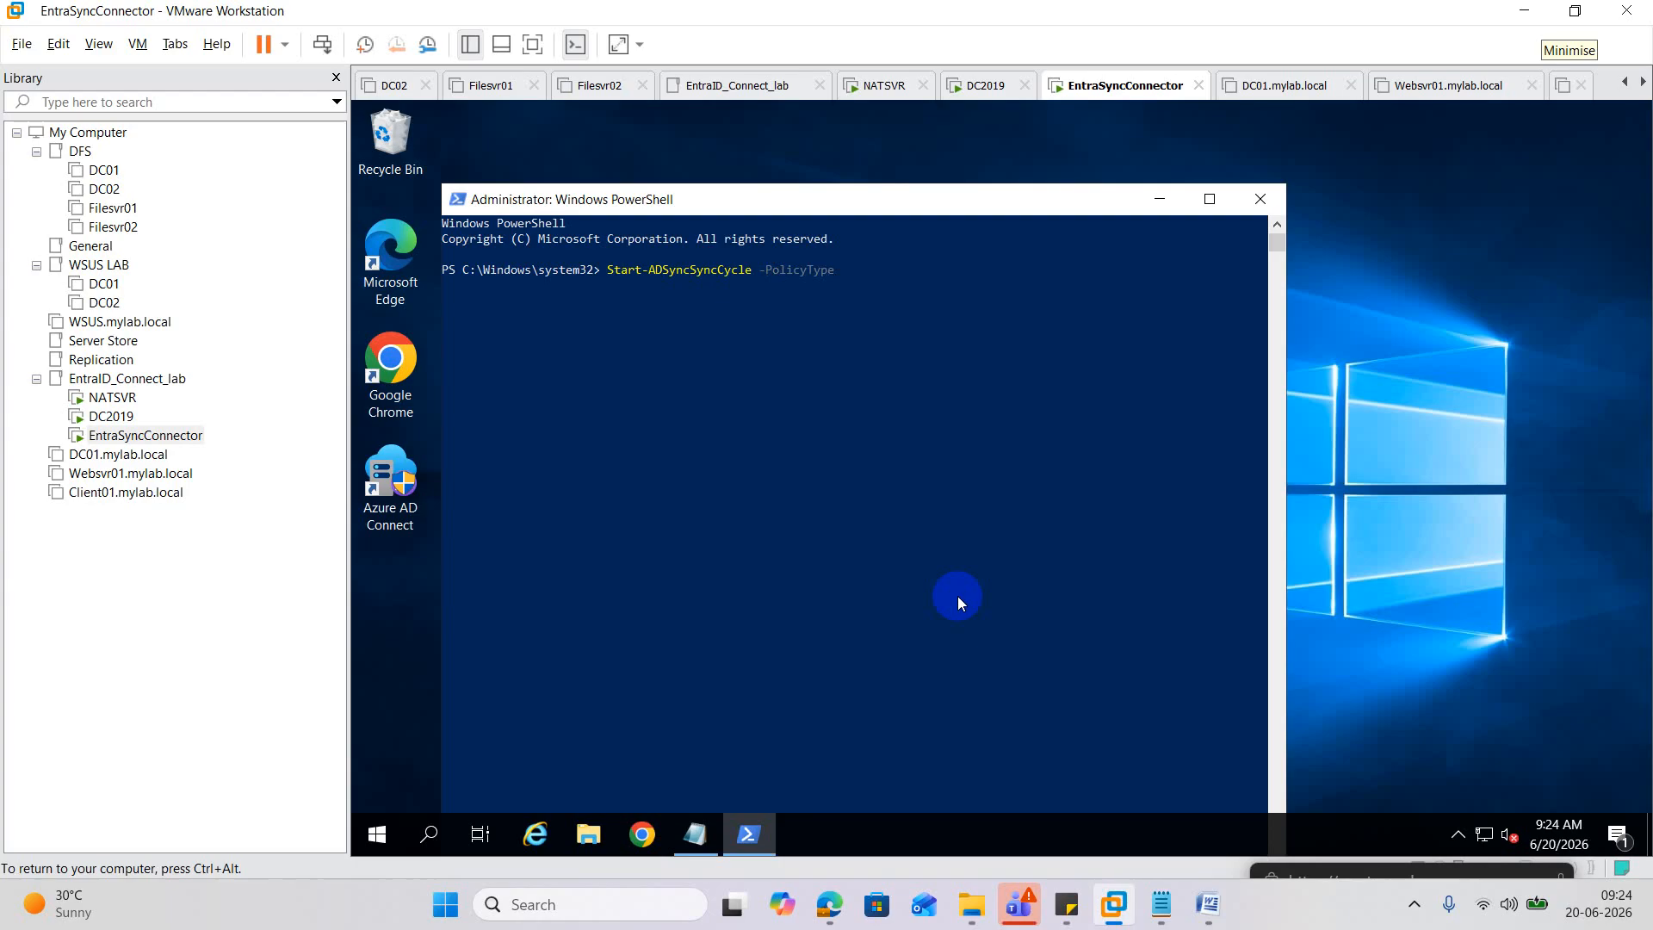
{"action": "type", "text": "de"}
{"action": "key", "text": "BackSpace"}
{"action": "type", "text": "el"}
{"action": "key", "text": "Tab"}
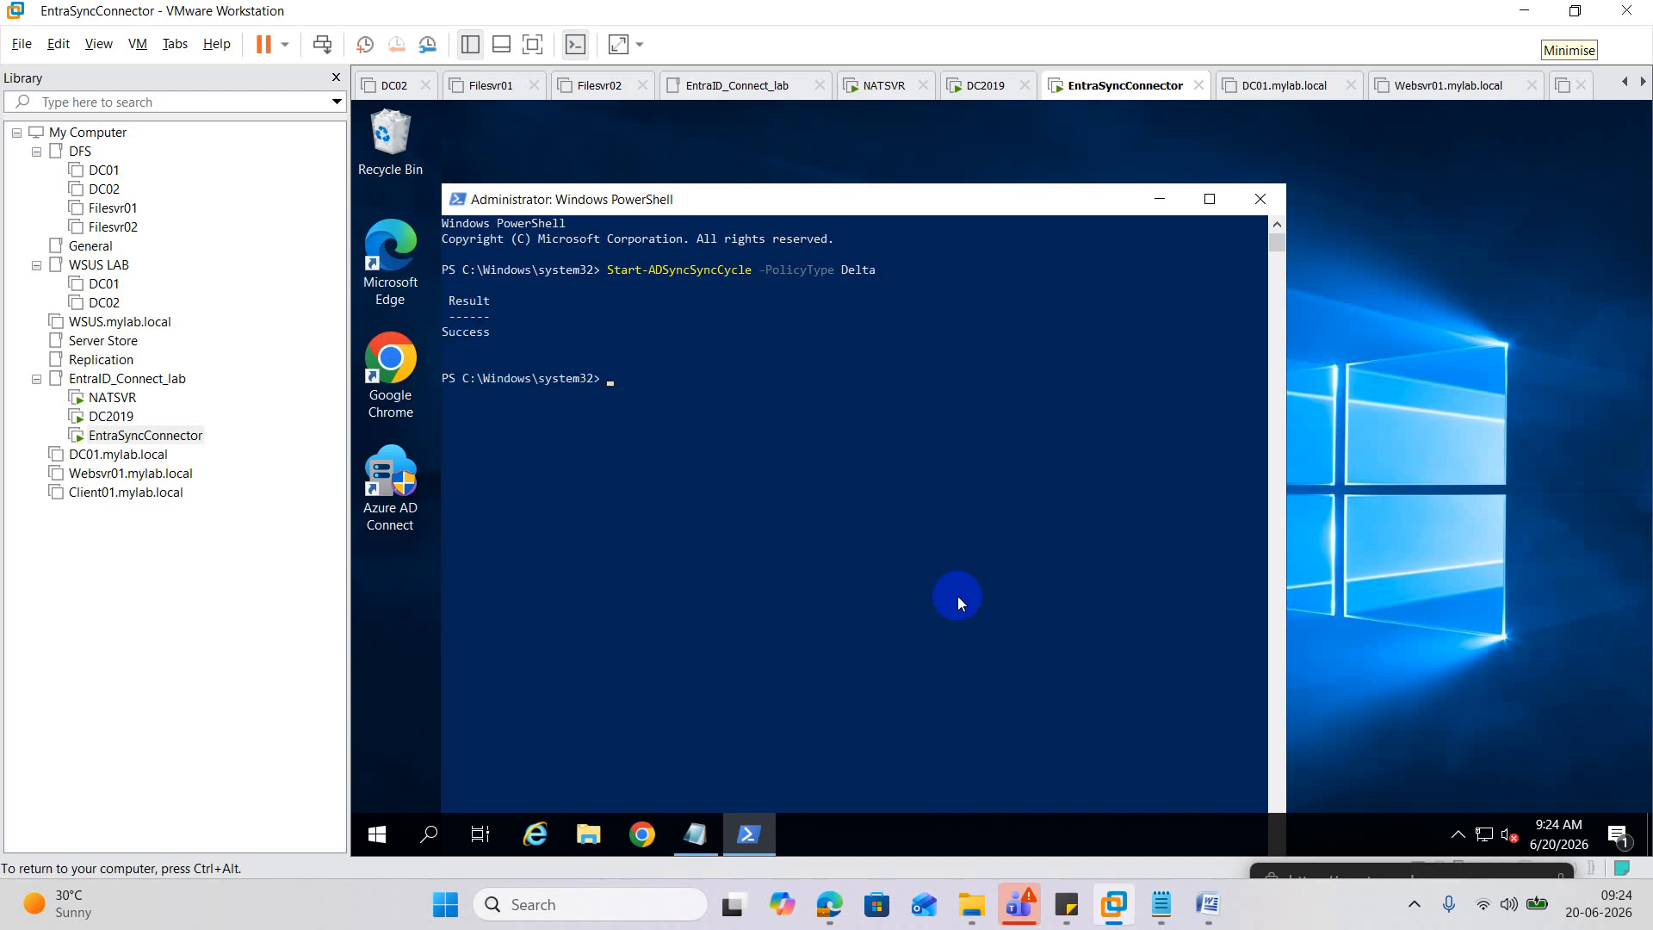
Run Start-ADSyncSyncCycle -PolicyType Initial, rerunning it after the busy error until it reports Success.
{"action": "key", "text": "Up"}
{"action": "key", "text": "BackSpace"}
{"action": "key", "text": "BackSpace"}
{"action": "key", "text": "BackSpace"}
{"action": "key", "text": "BackSpace"}
{"action": "key", "text": "BackSpace"}
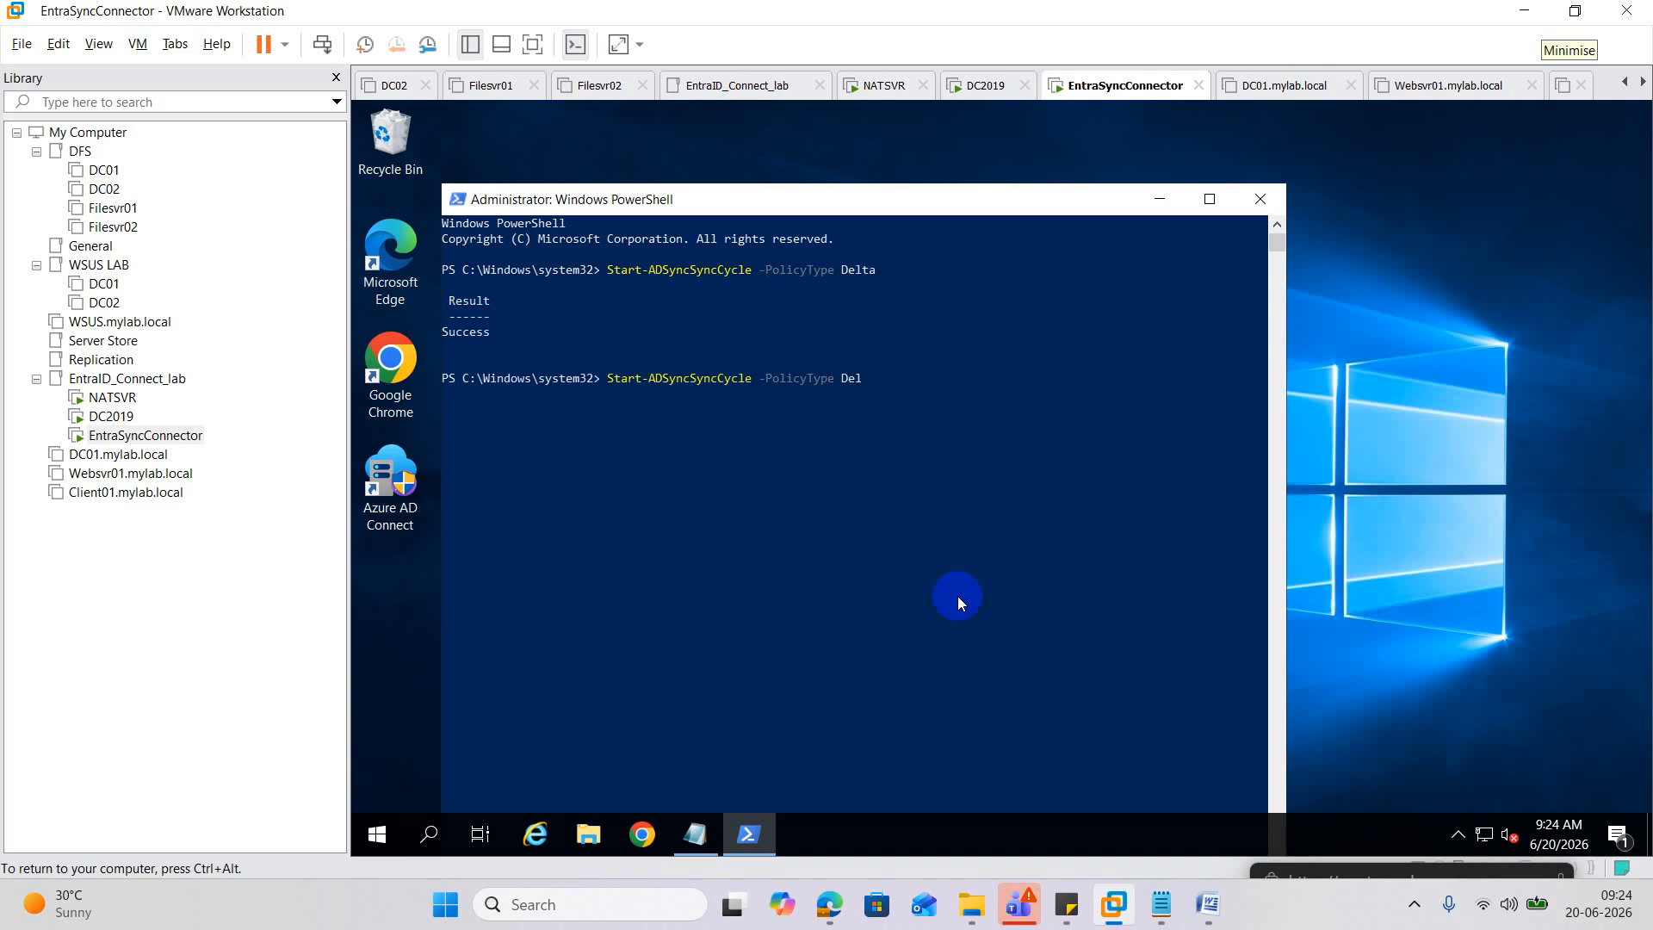
{"action": "type", "text": "init"}
{"action": "key", "text": "Tab"}
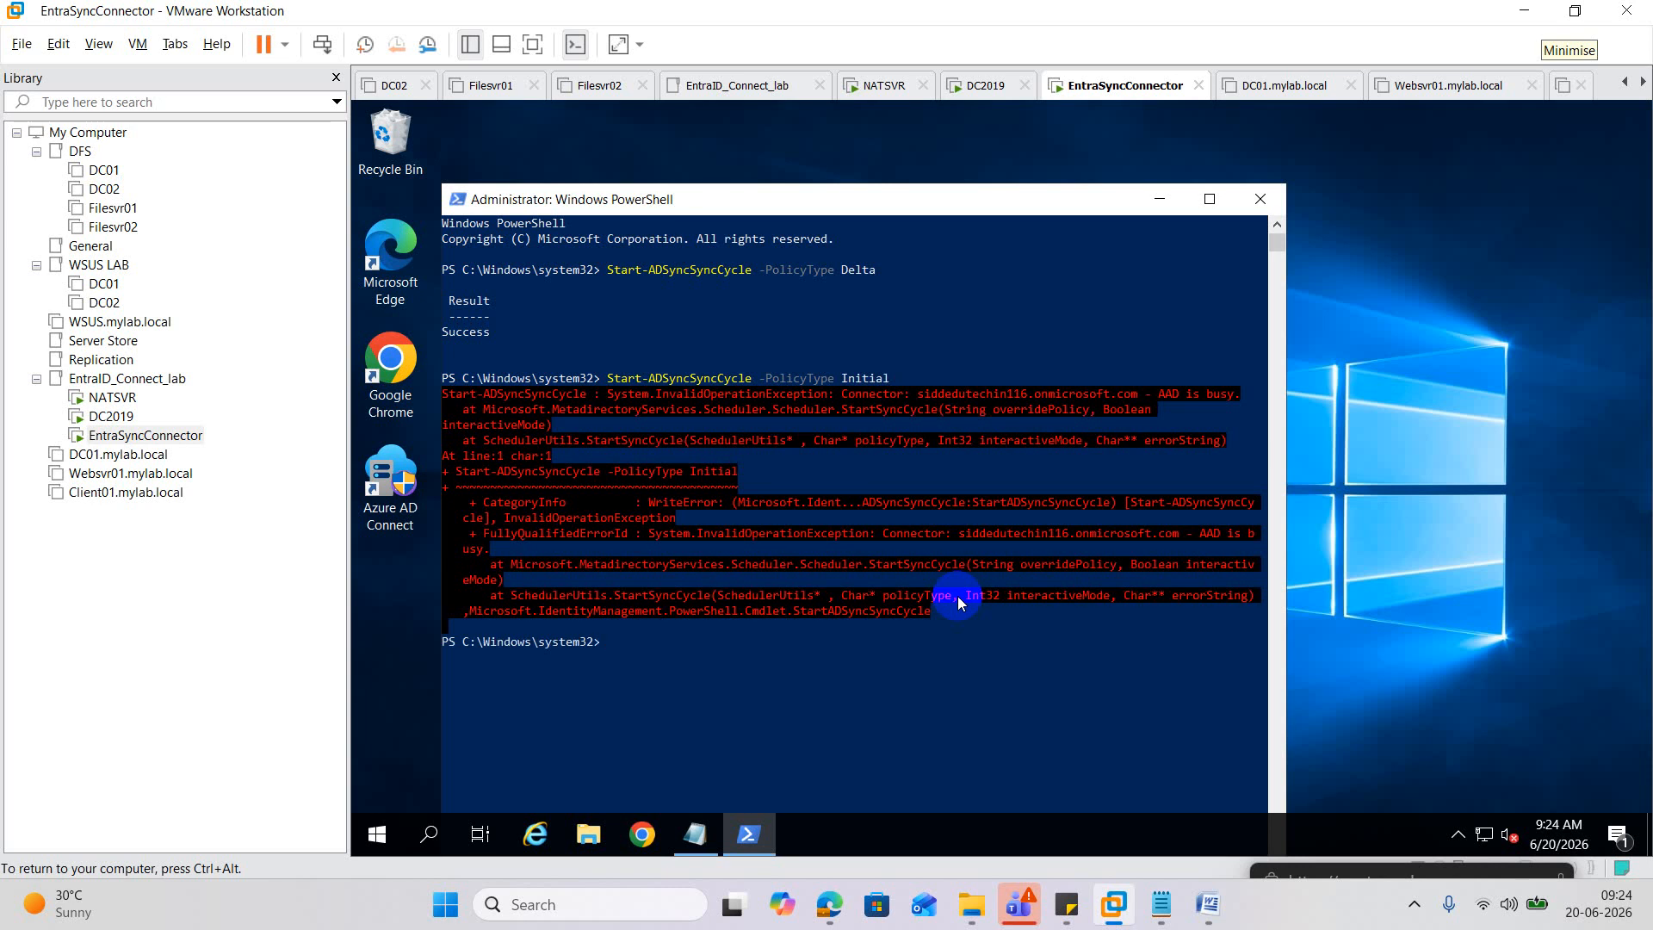
{"action": "key", "text": "Up"}
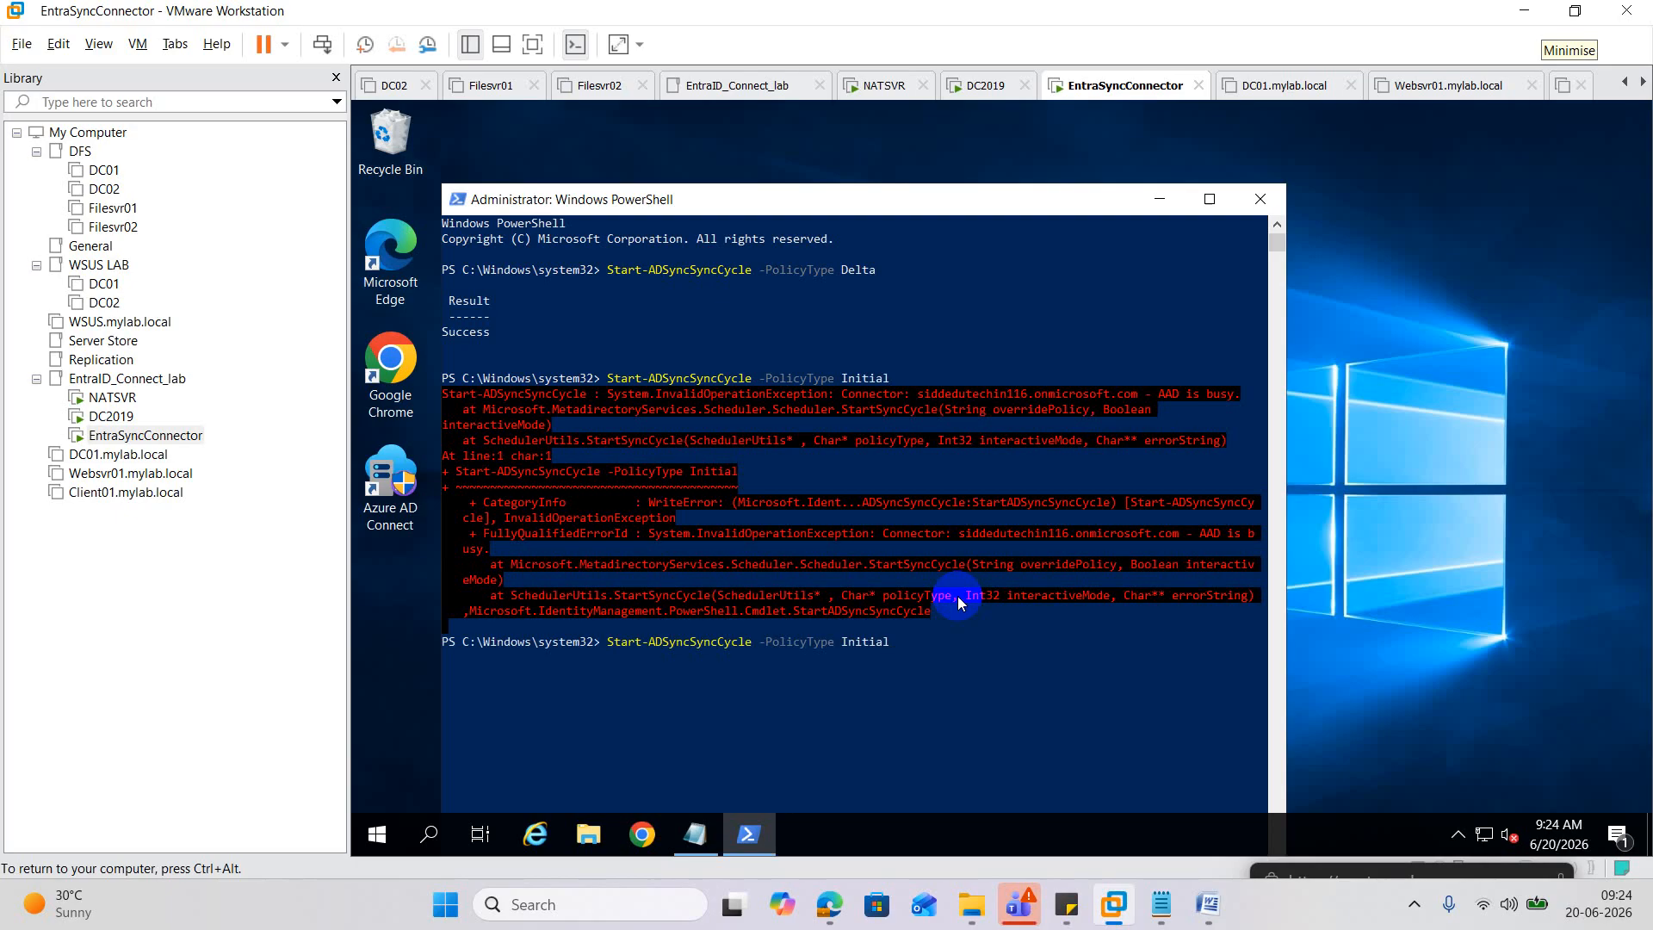
{"action": "key", "text": "Return"}
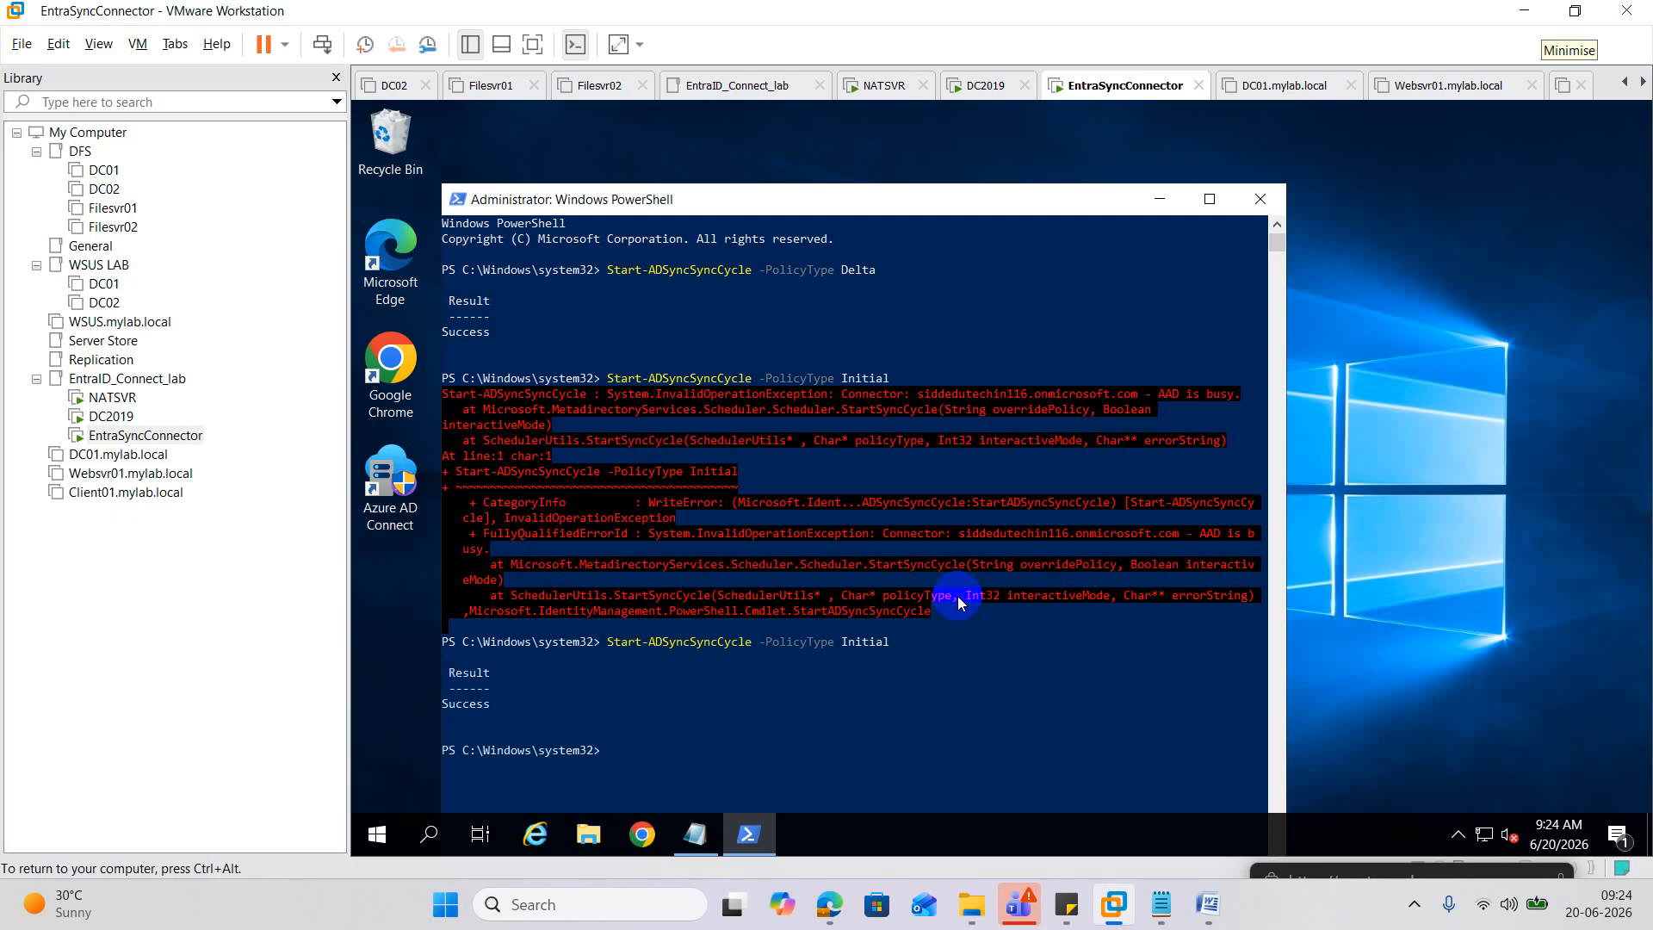
Refresh the Azure Users list until three users appear, and widen the User principal name column.
{"action": "mouse_move", "coordinate": [829, 904]}
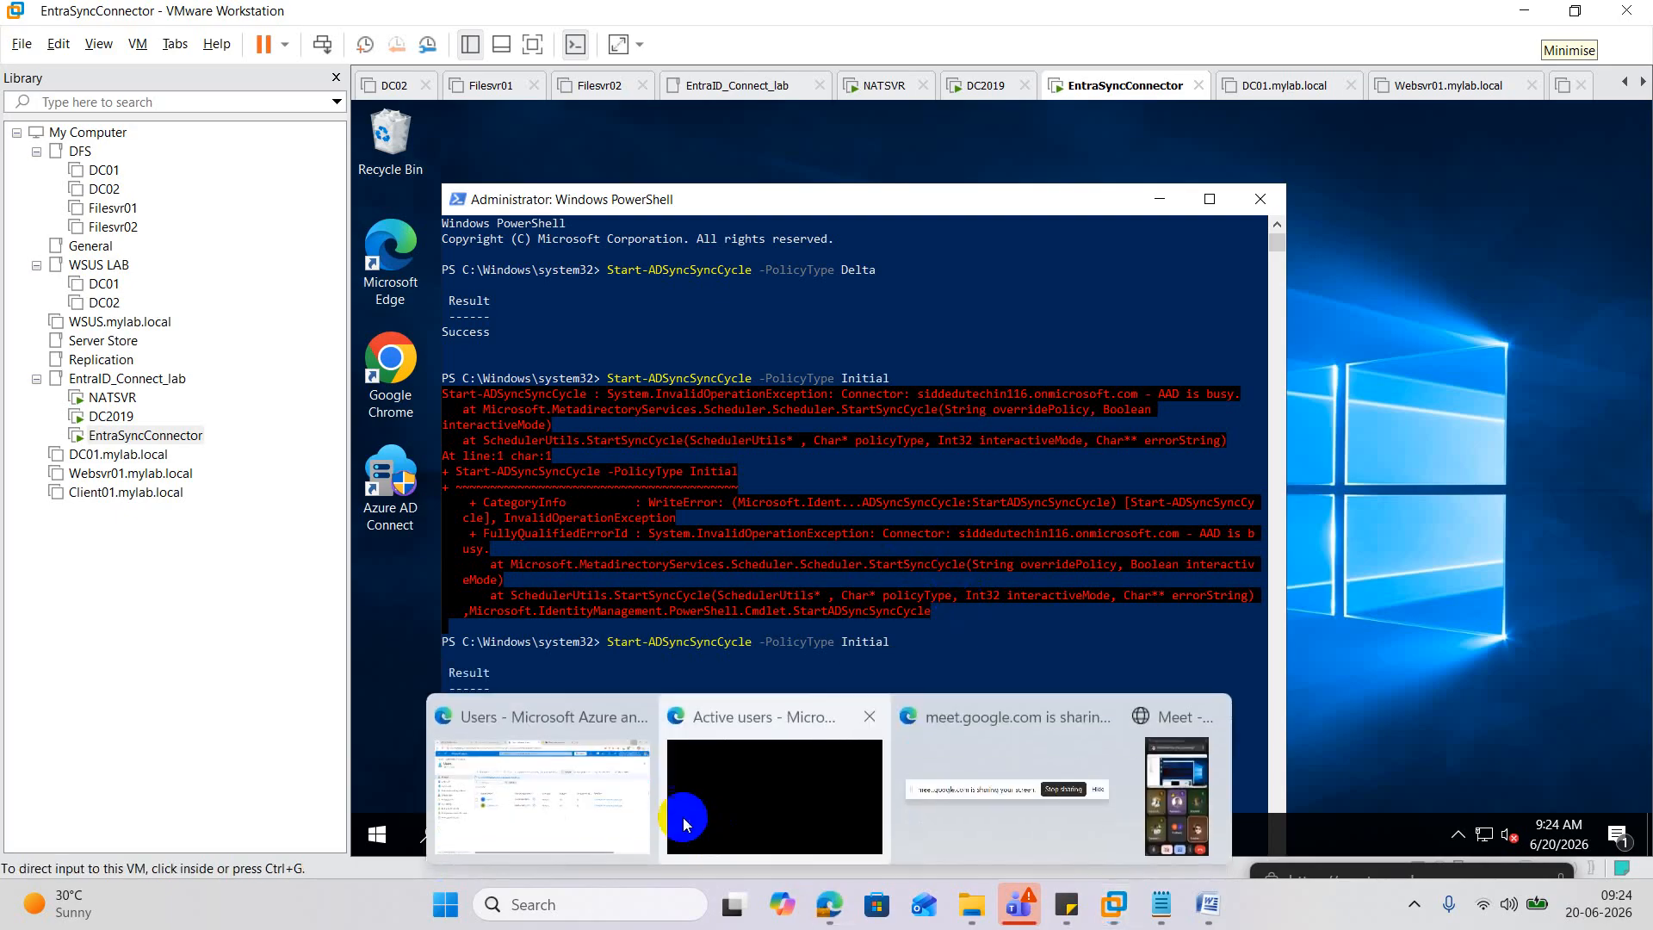
{"action": "left_click", "coordinate": [633, 802]}
{"action": "left_click", "coordinate": [1004, 258]}
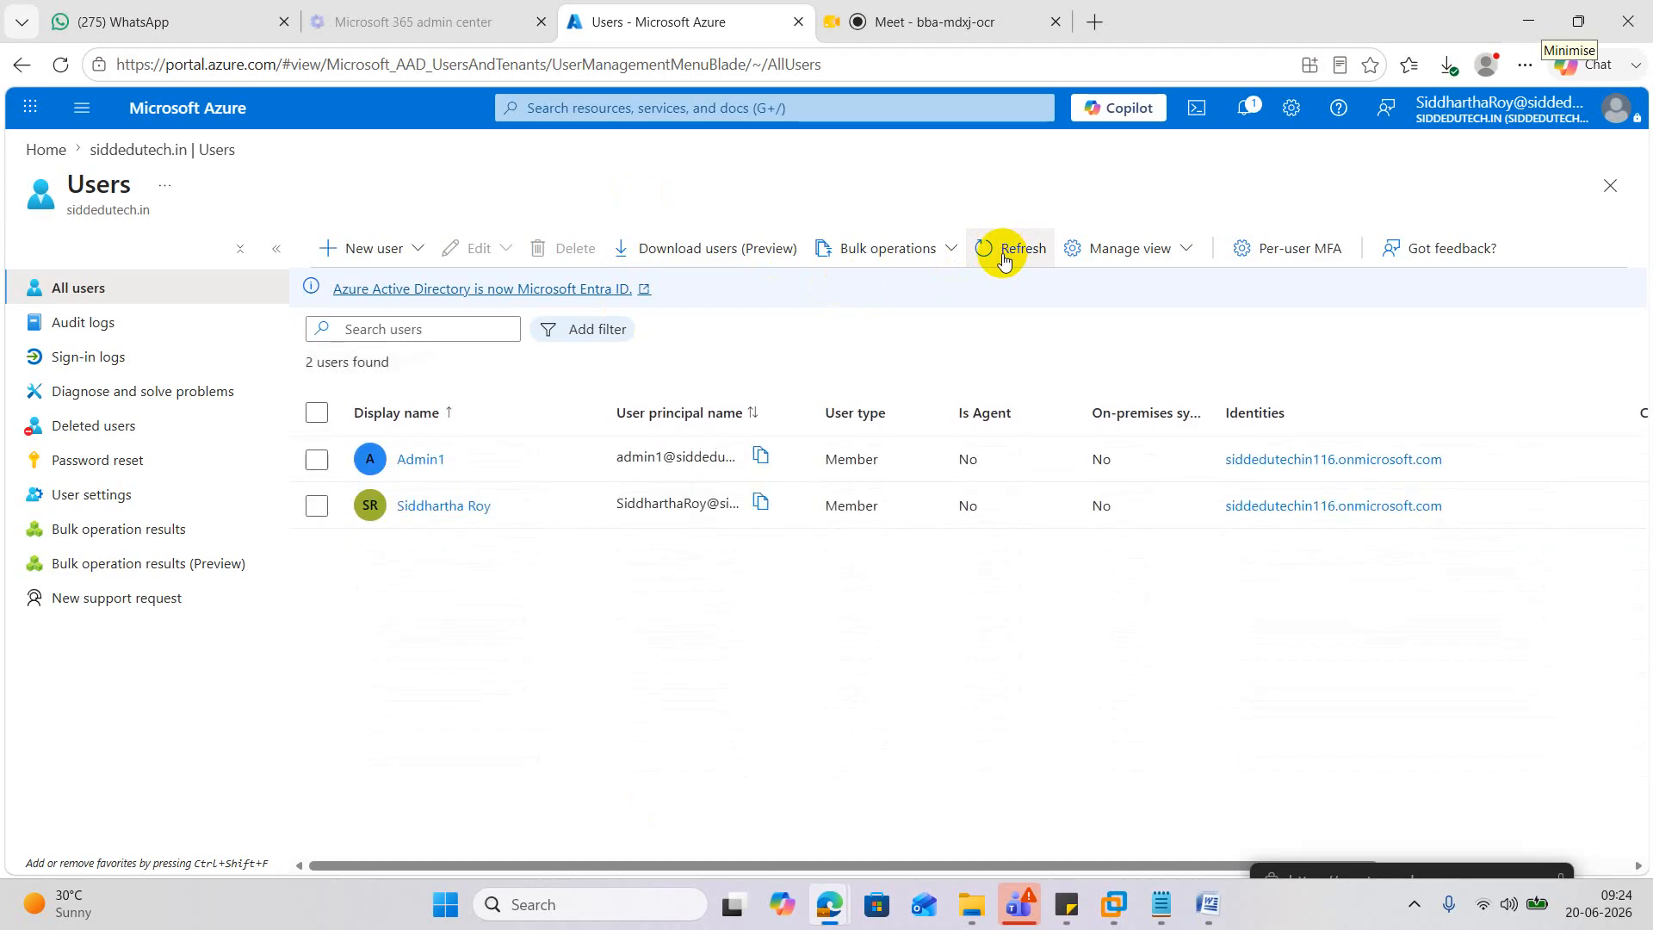
{"action": "left_click", "coordinate": [1003, 258]}
{"action": "left_click", "coordinate": [1003, 258]}
{"action": "left_click", "coordinate": [1004, 258]}
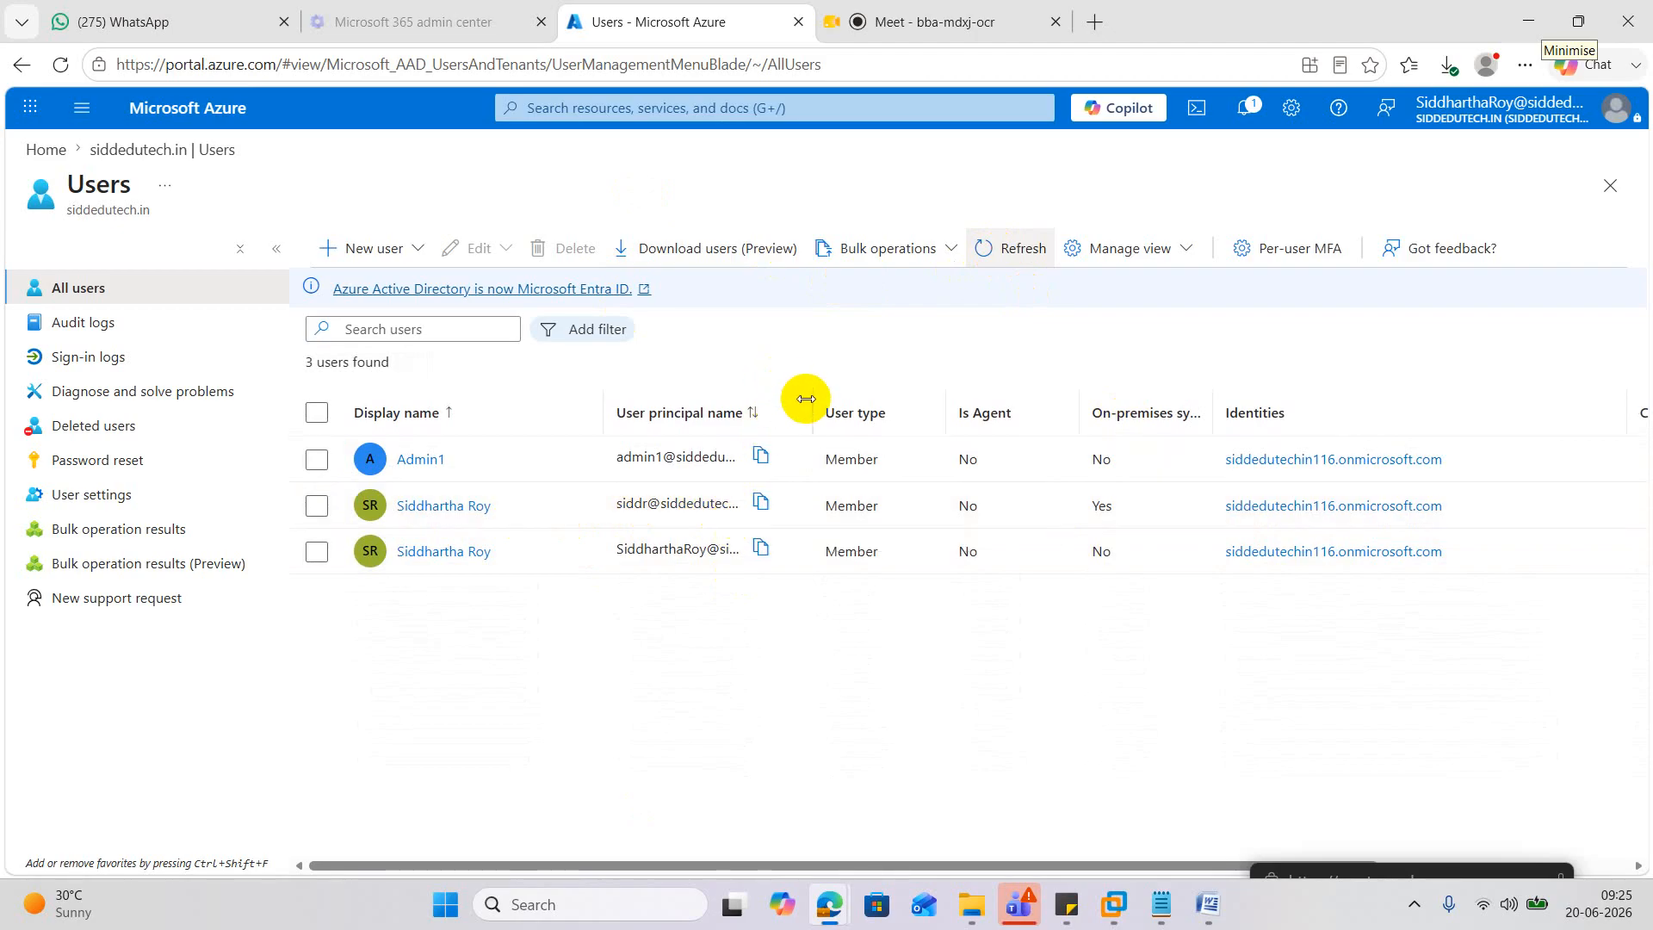
{"action": "left_click_drag", "start_coordinate": [806, 399], "coordinate": [1215, 402]}
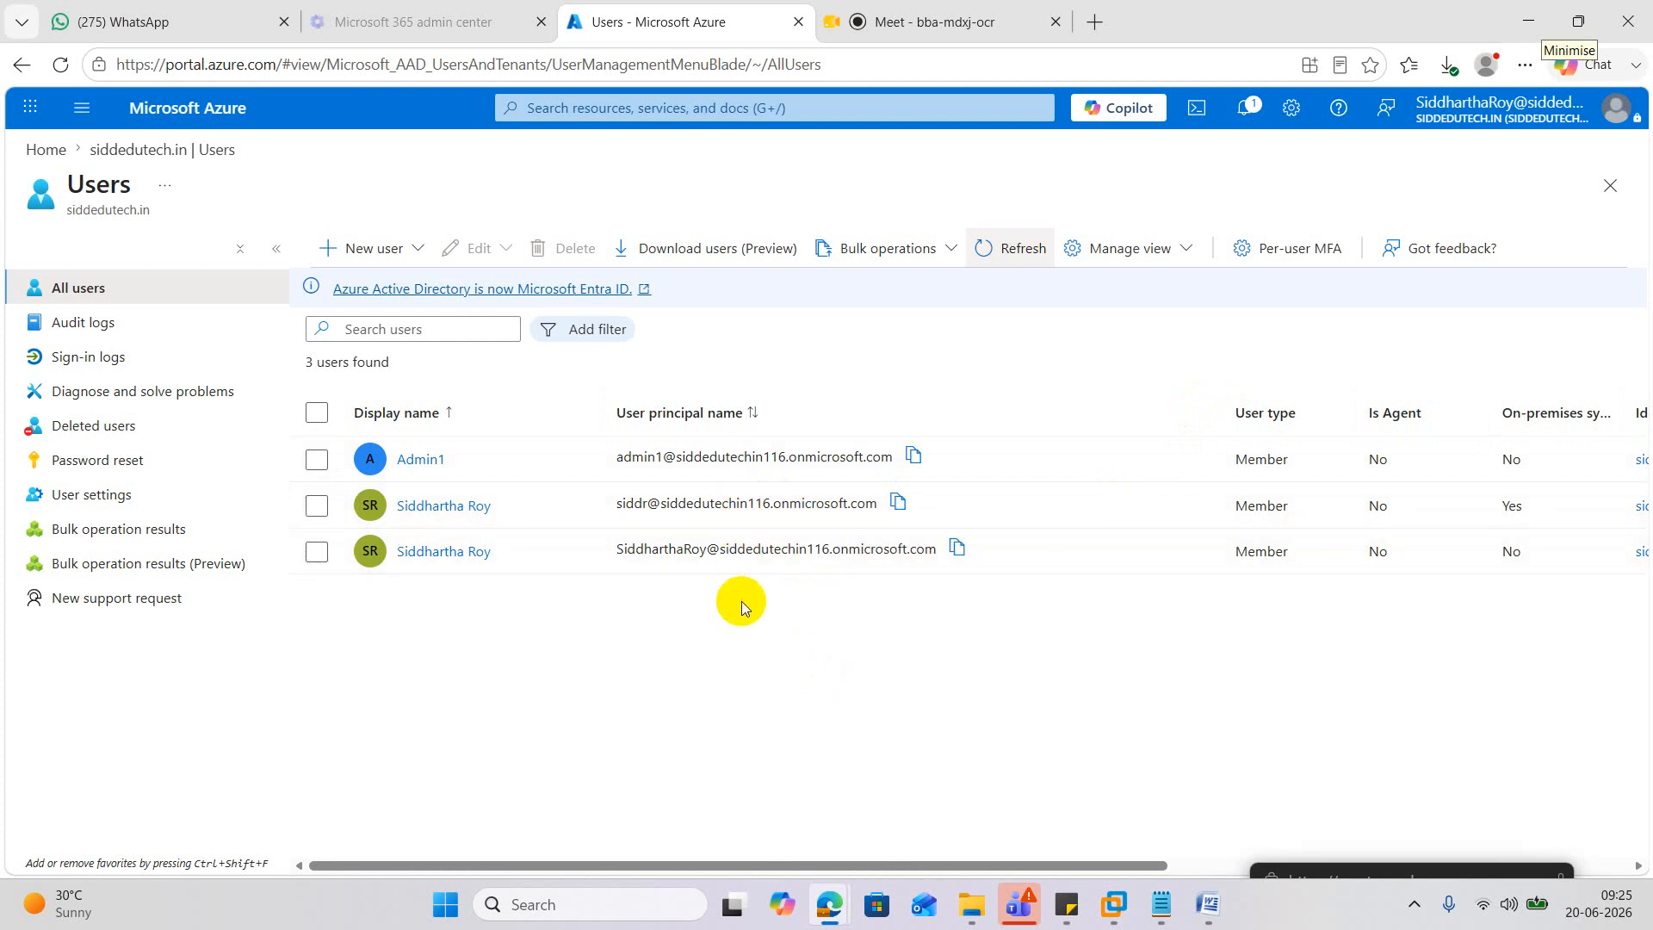
Compare the synced and cloud users' principal names, then return to the Google Meet tab.
{"action": "double_click", "coordinate": [619, 505]}
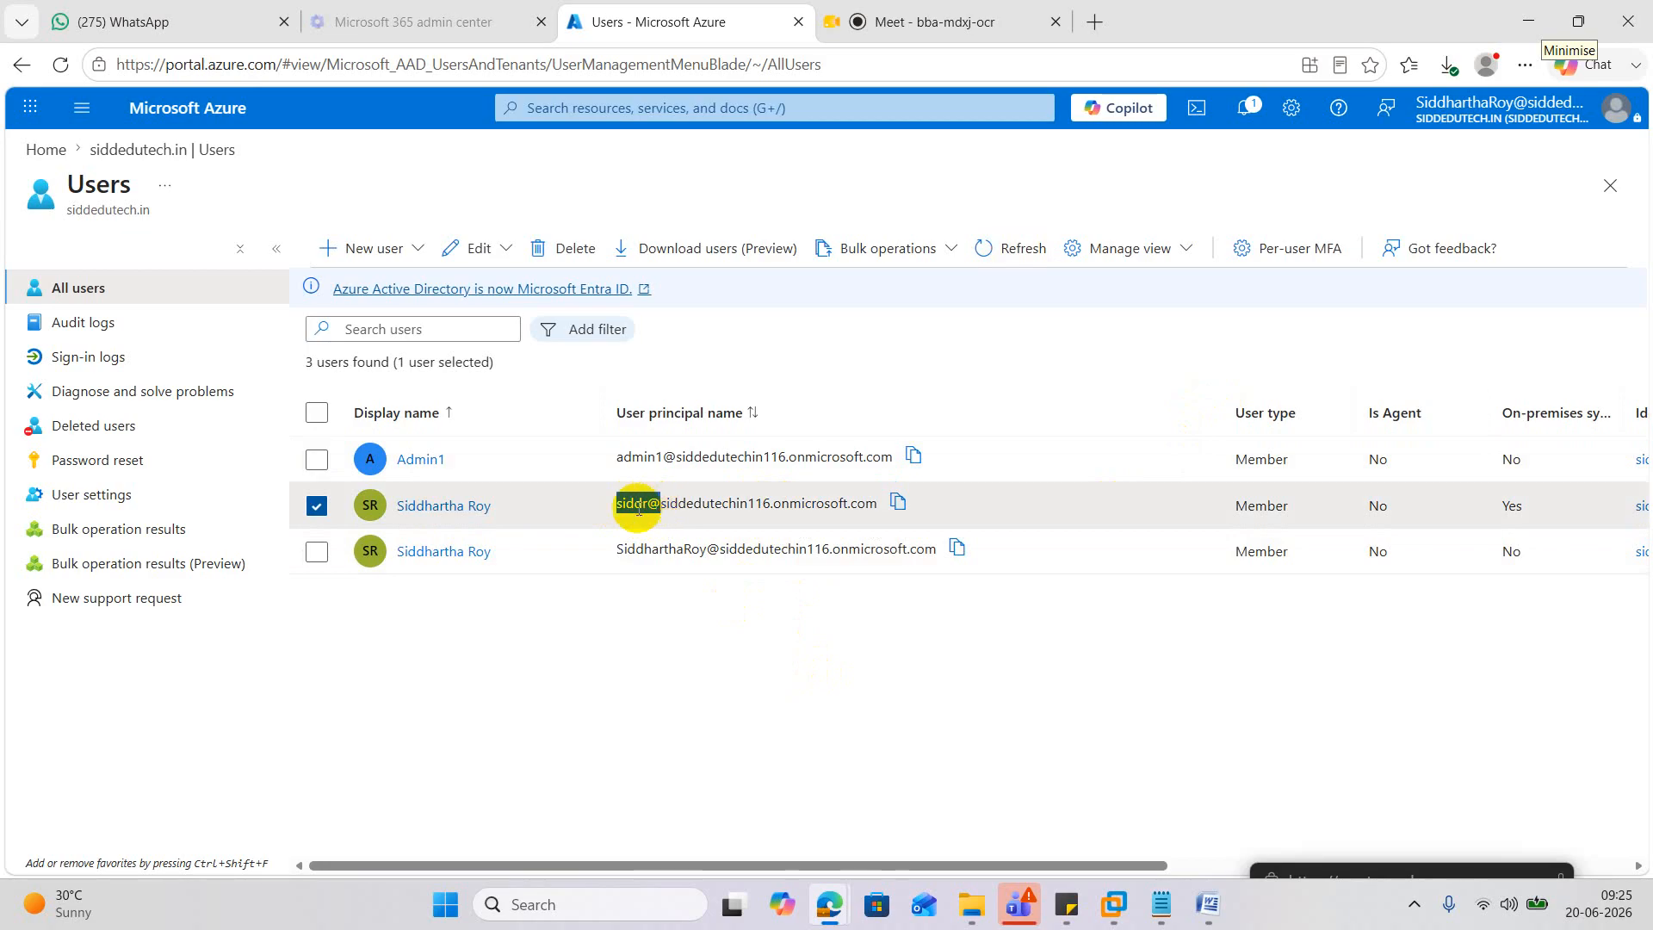
{"action": "left_click_drag", "start_coordinate": [594, 548], "coordinate": [703, 553]}
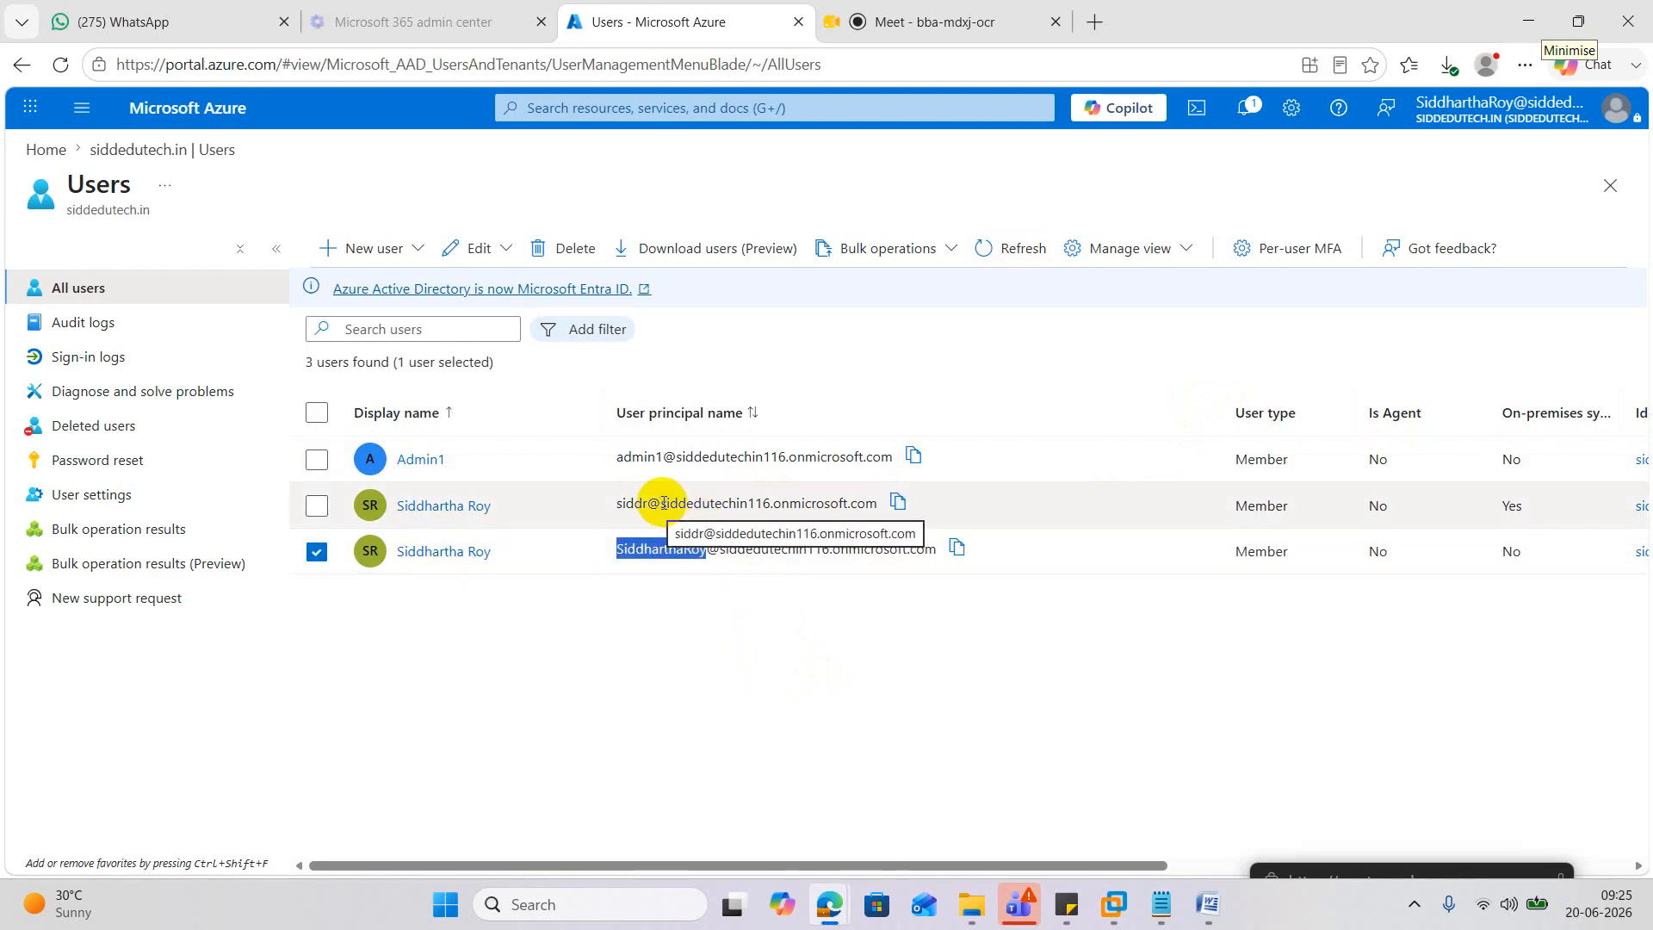
{"action": "left_click_drag", "start_coordinate": [661, 506], "coordinate": [875, 513]}
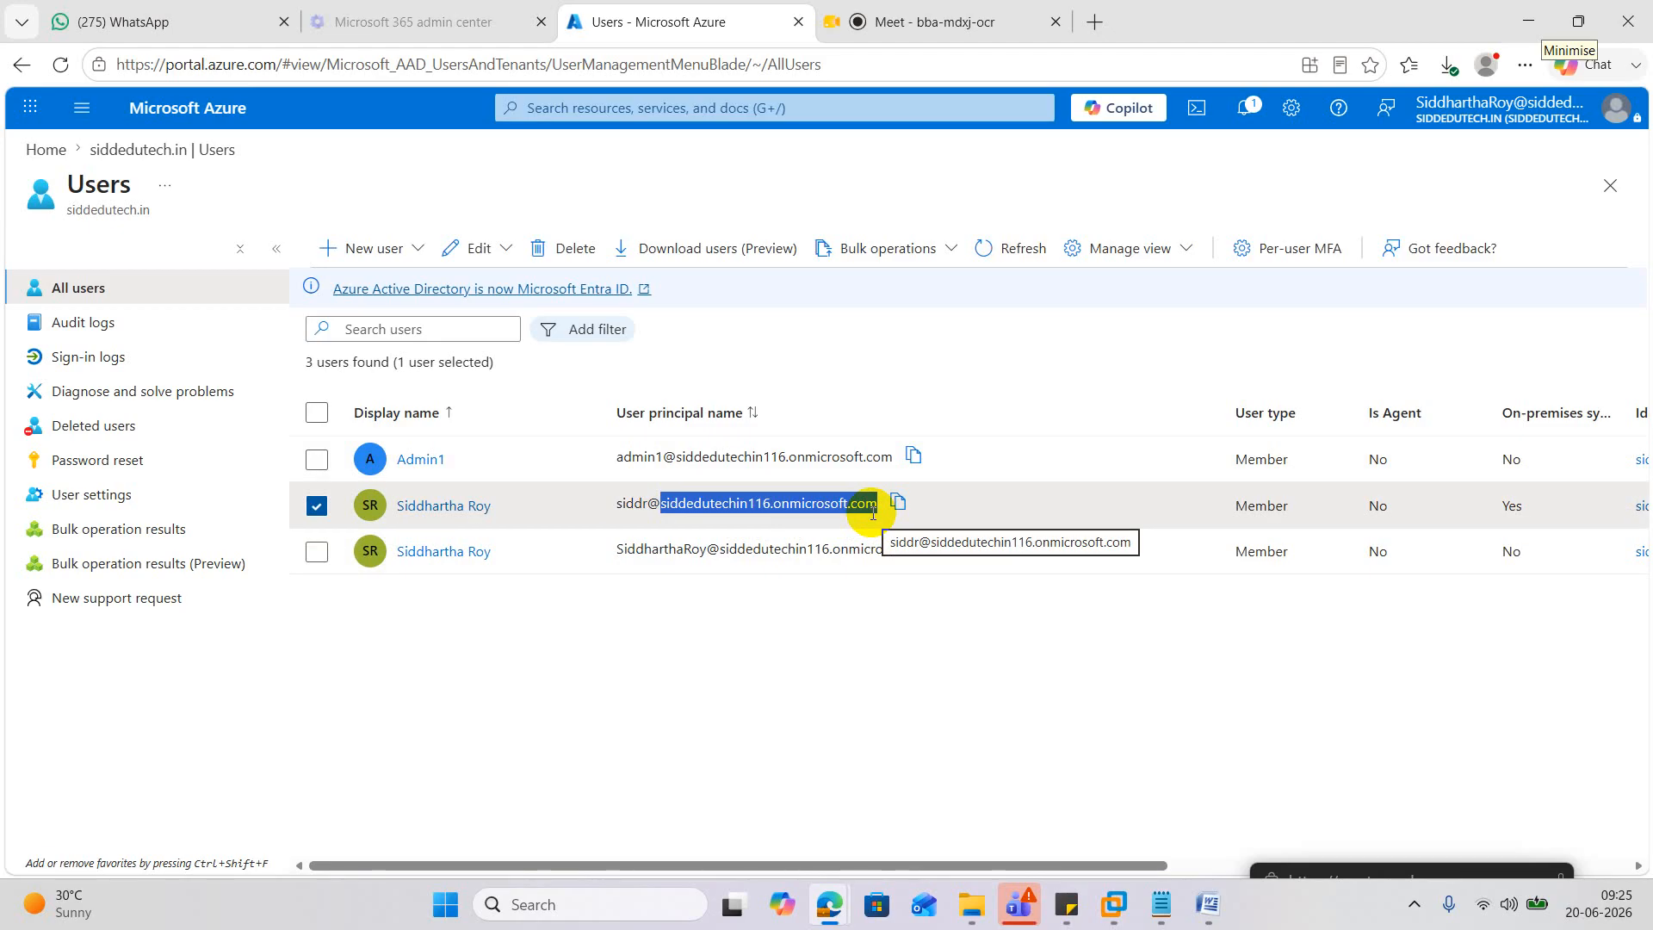
{"action": "mouse_move", "coordinate": [826, 897]}
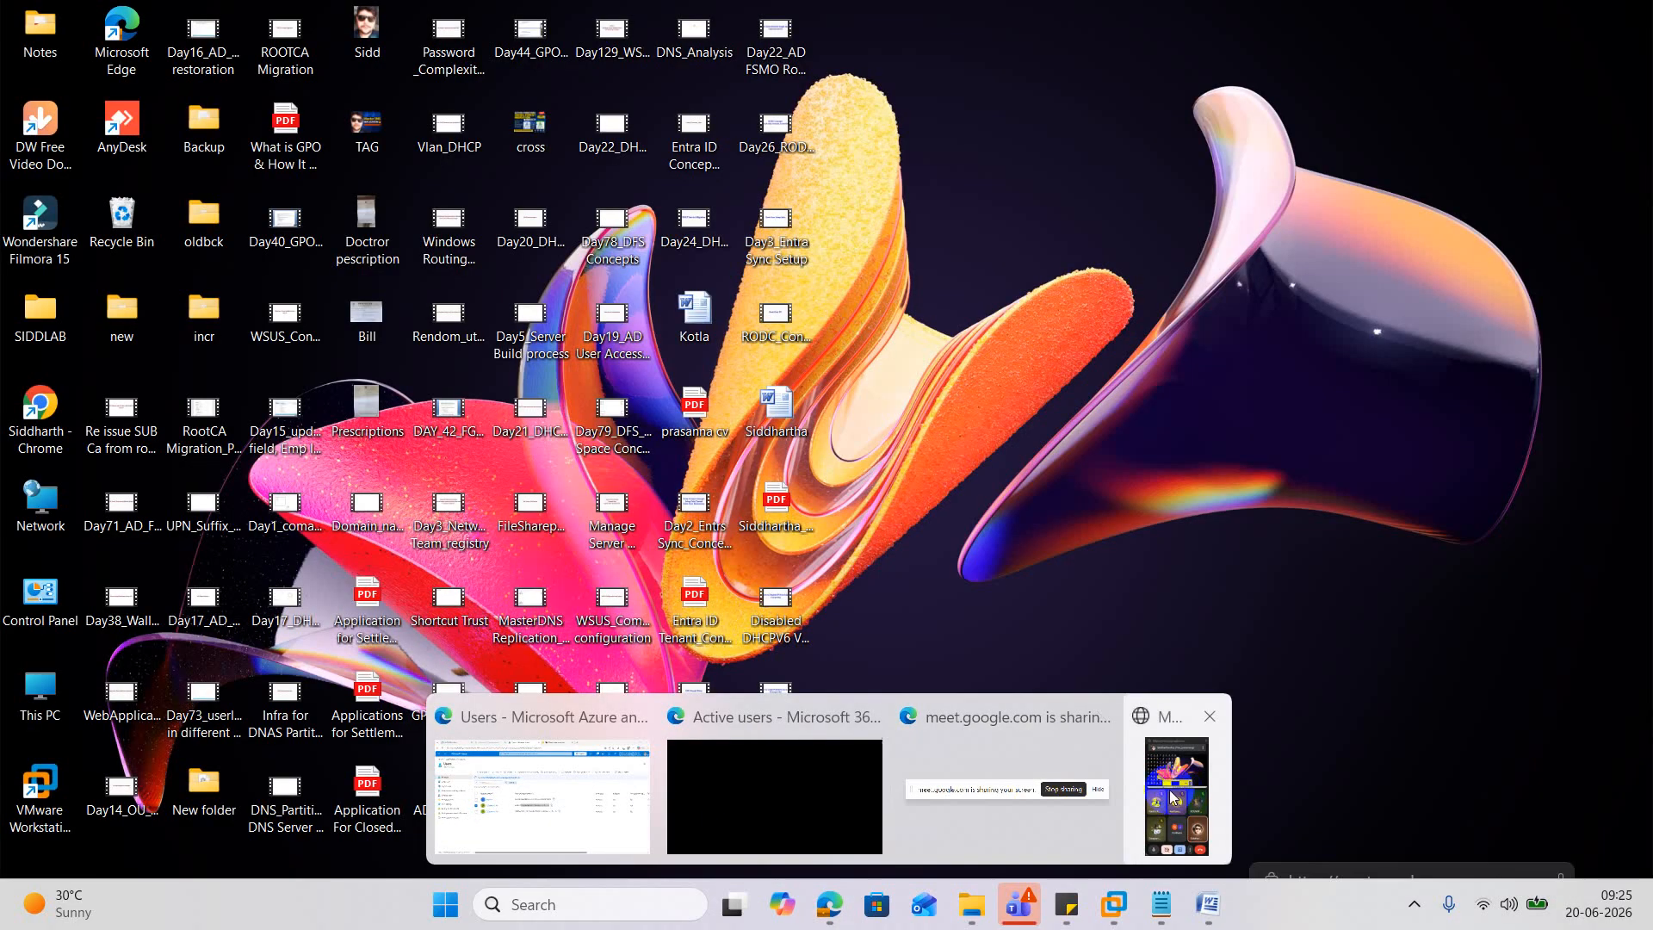
{"action": "left_click", "coordinate": [1170, 770]}
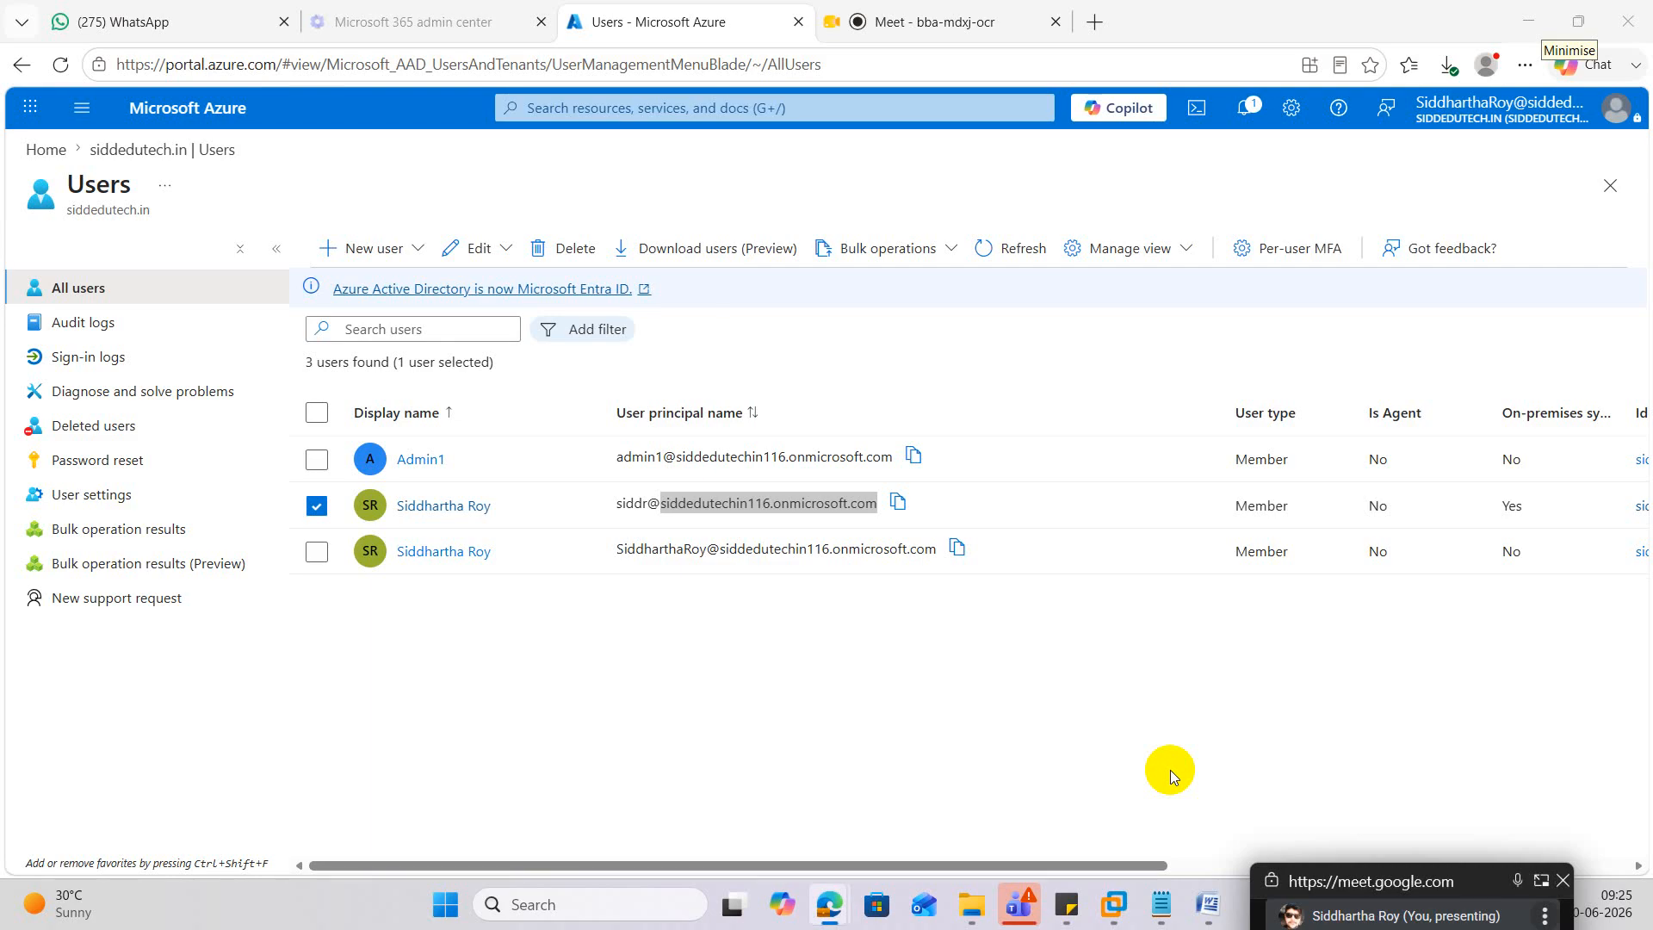
{"action": "left_click", "coordinate": [1541, 880]}
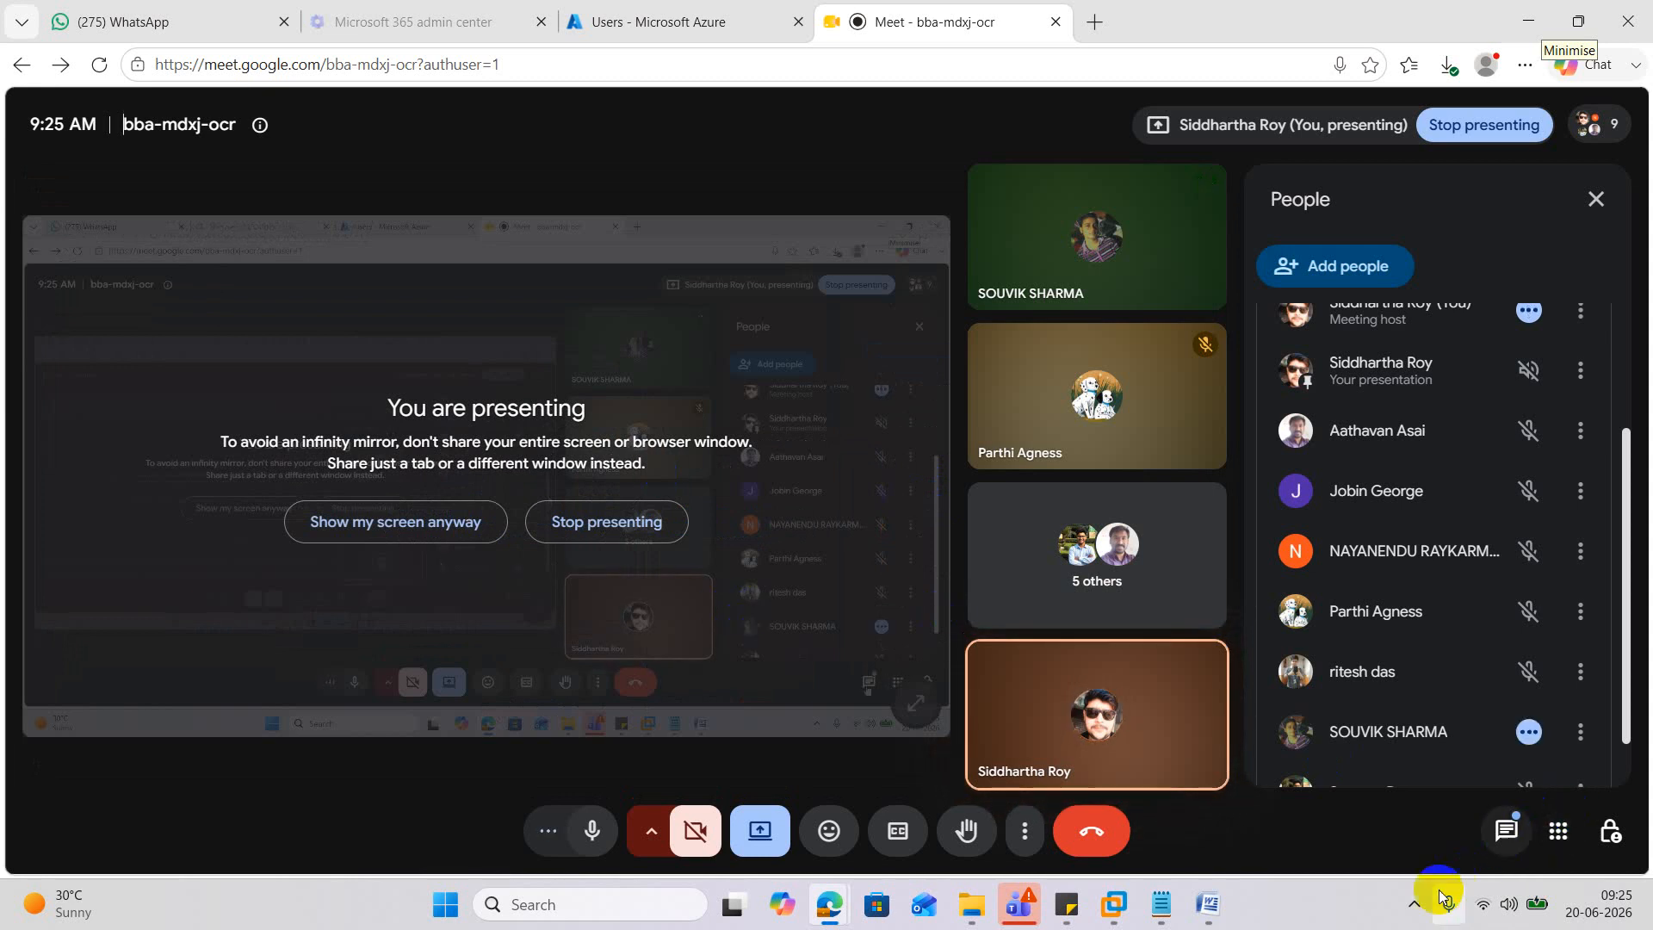
Open the taskbar's hidden notification-area icons panel.
{"action": "left_click", "coordinate": [1414, 904]}
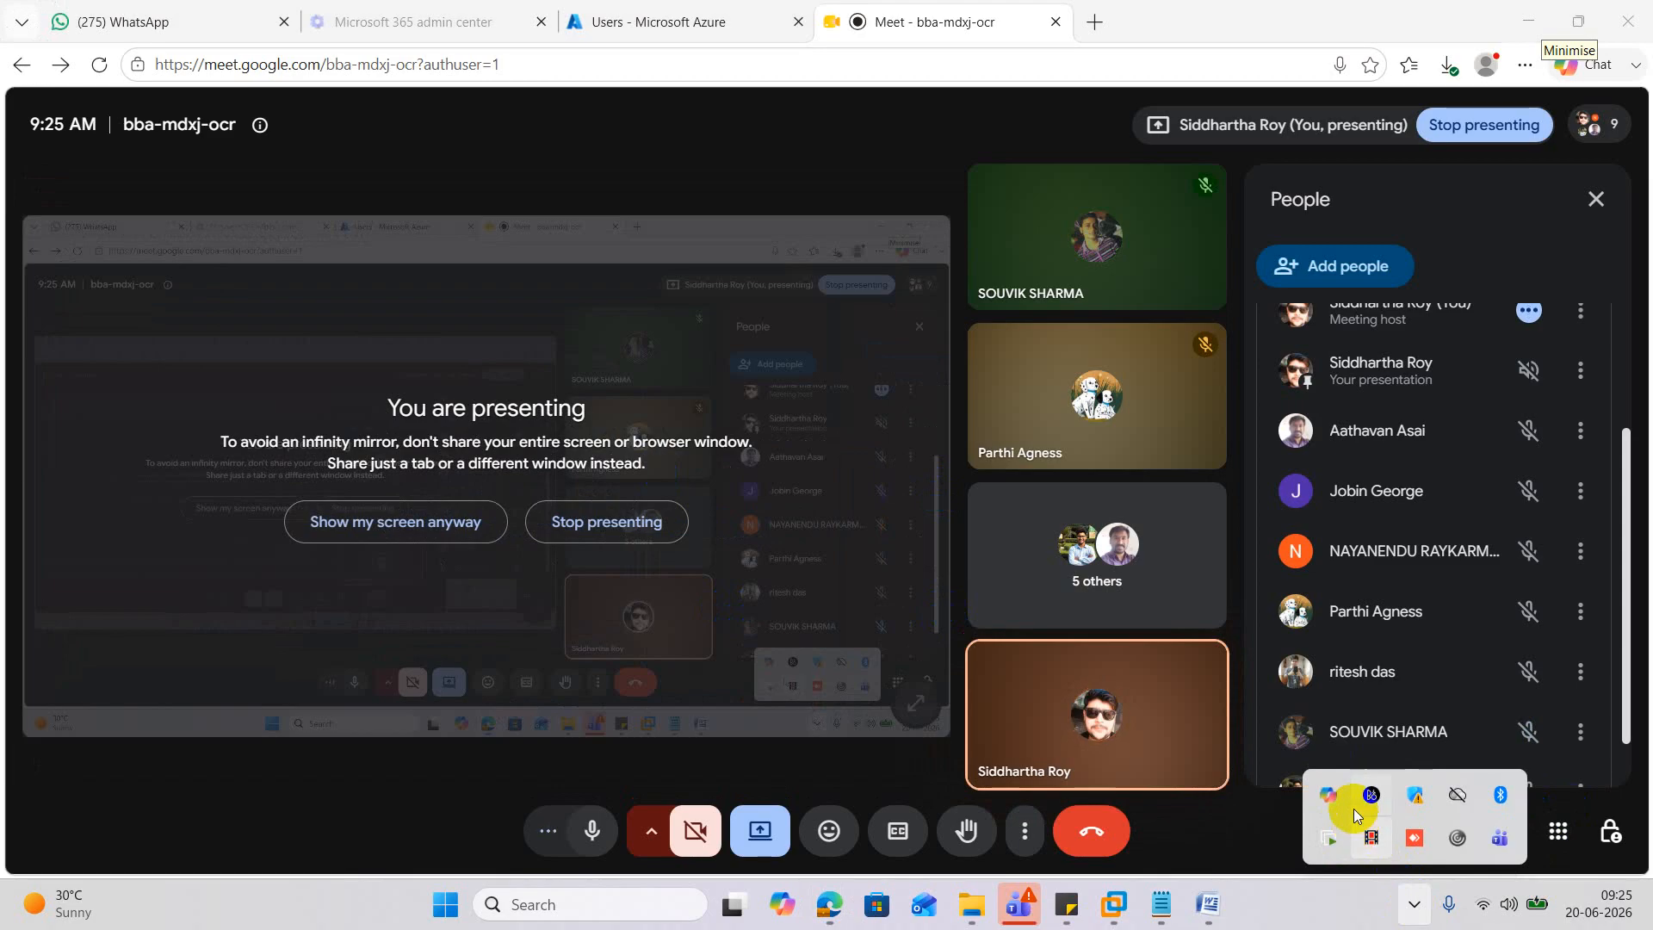